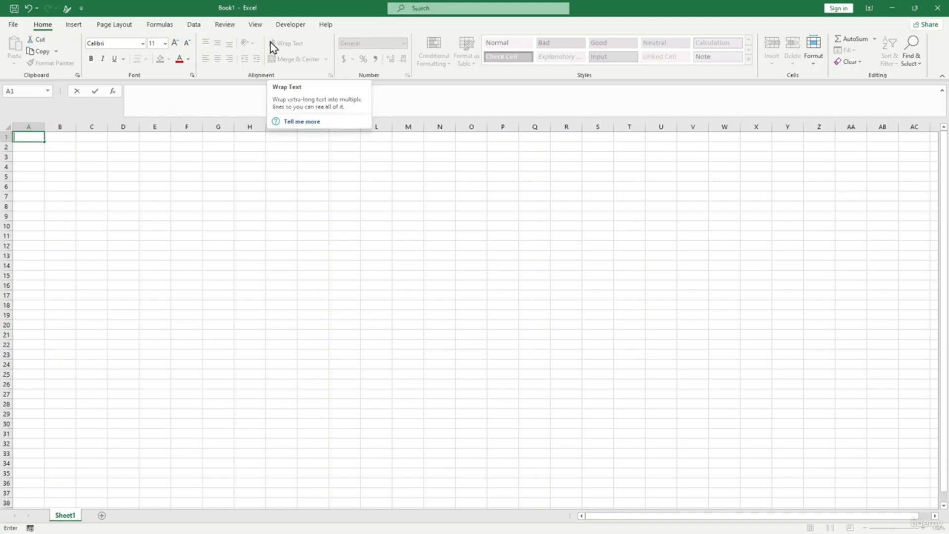
- Select cell C3 and move between the Page Layout, Home and Insert tabs, ending on Insert
{"action": "left_click", "coordinate": [116, 28]}
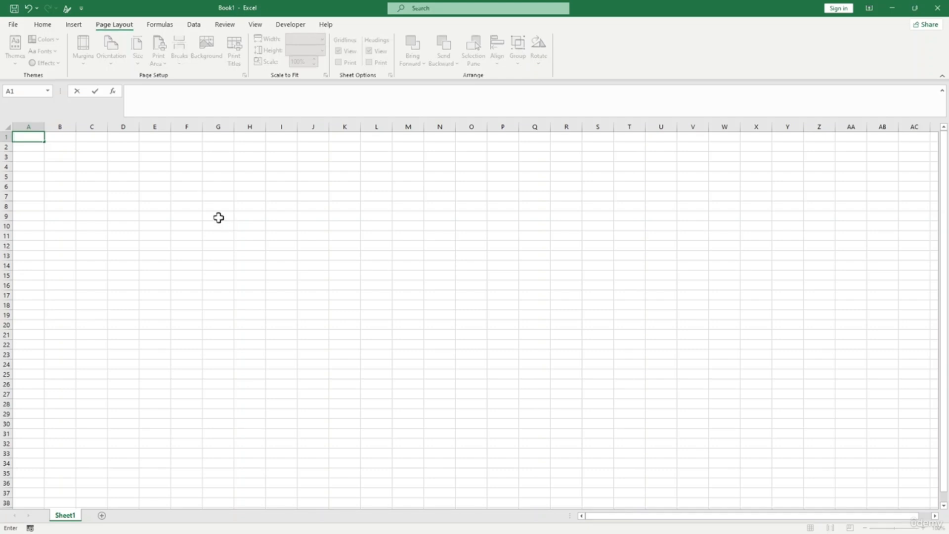
{"action": "left_click", "coordinate": [51, 28]}
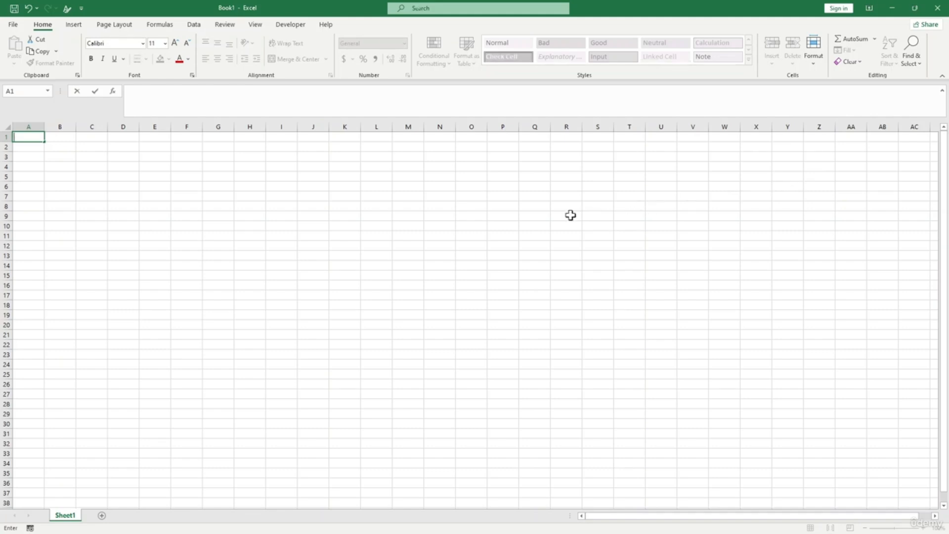
{"action": "left_click", "coordinate": [271, 213]}
{"action": "left_click", "coordinate": [98, 156]}
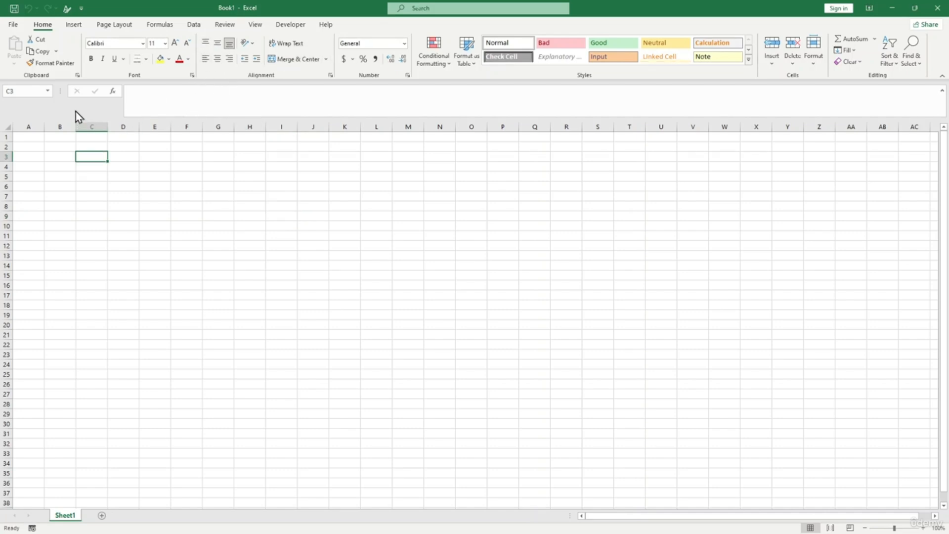
{"action": "left_click", "coordinate": [72, 28]}
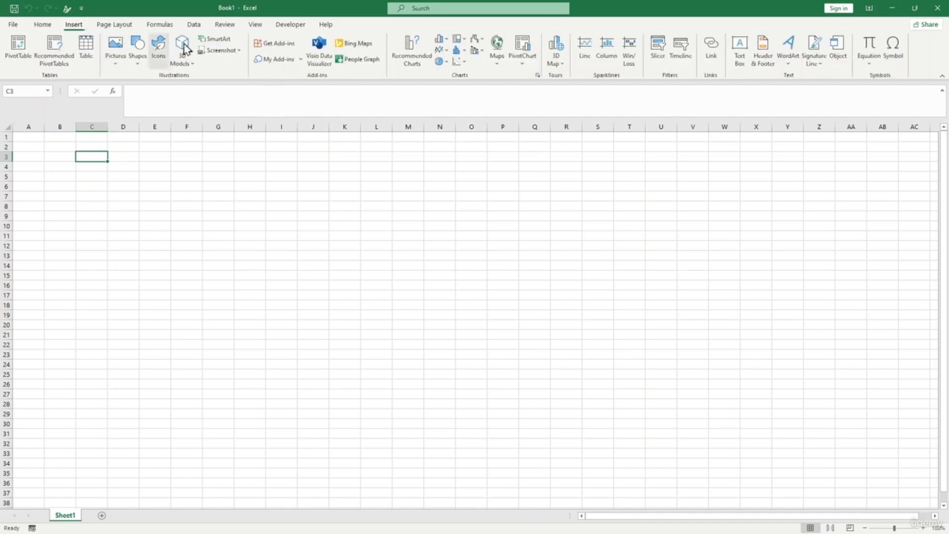
{"action": "left_click", "coordinate": [41, 23]}
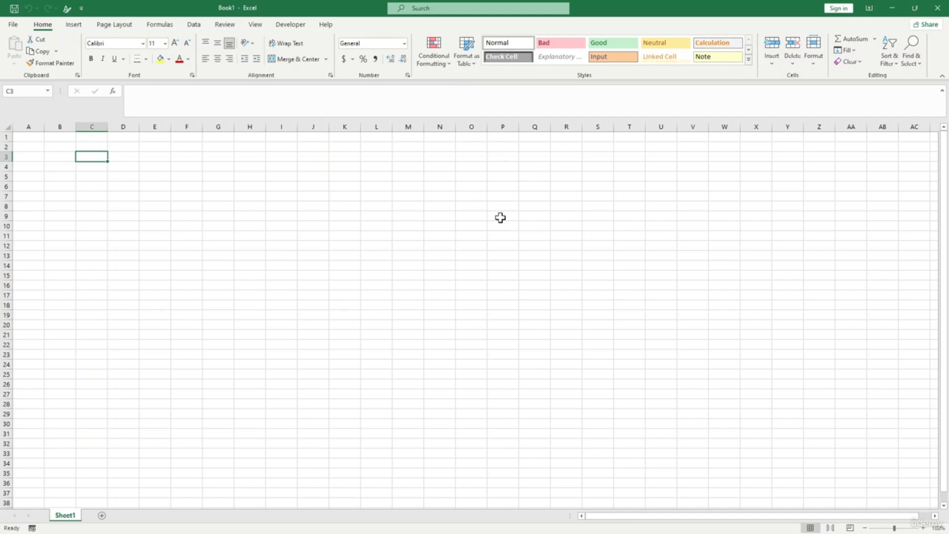
{"action": "left_click", "coordinate": [73, 26]}
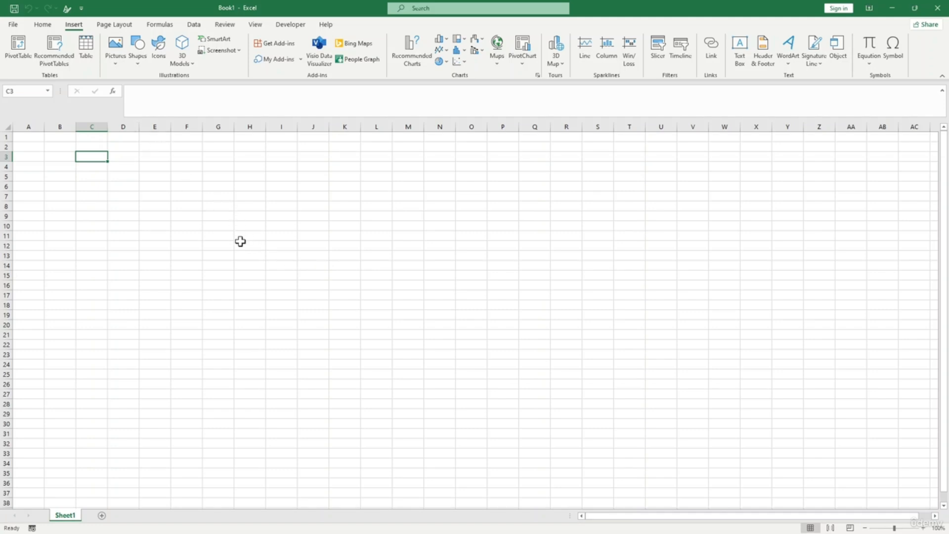
- Switch the ribbon to the Page Layout tab
{"action": "left_click", "coordinate": [109, 25]}
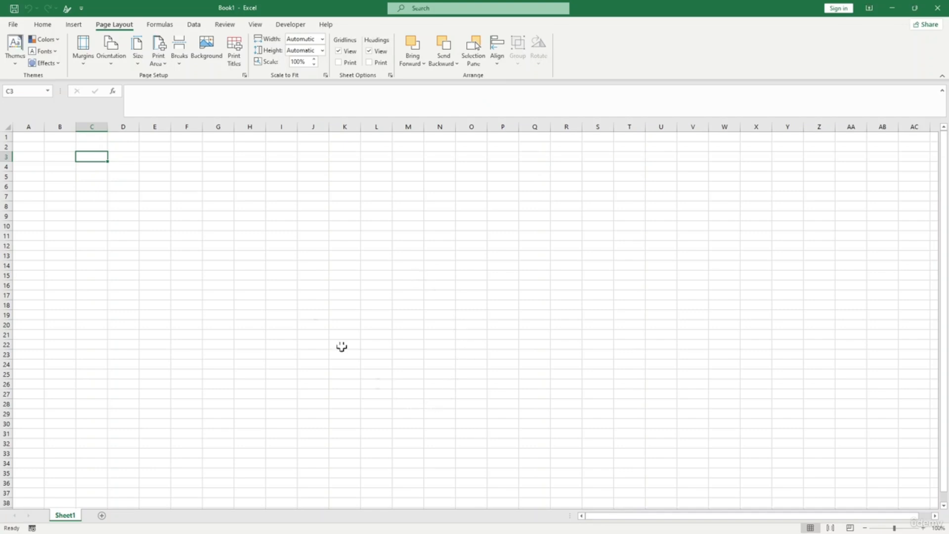
- Switch the ribbon to the Formulas tab
{"action": "left_click", "coordinate": [159, 24]}
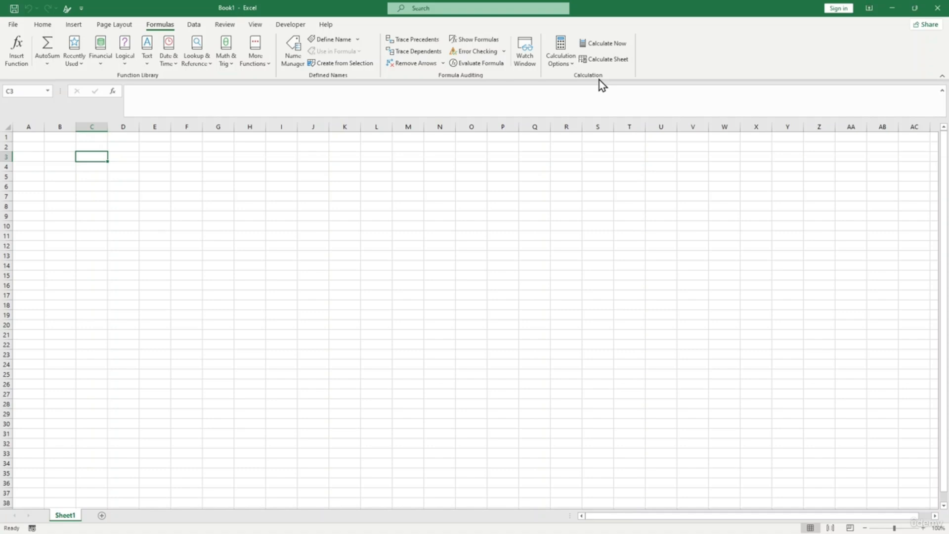
- Look at the Data tab, then switch to the Review tab
{"action": "left_click", "coordinate": [194, 24]}
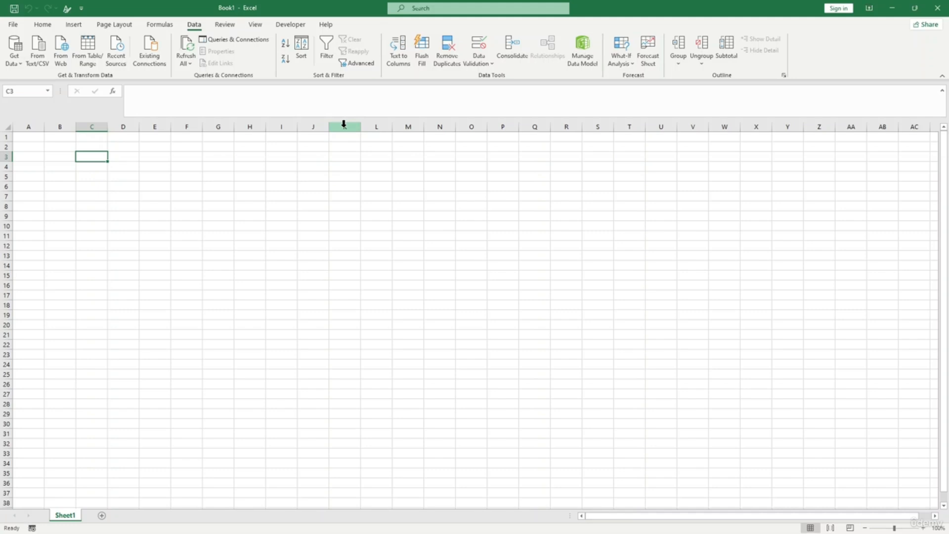
{"action": "left_click", "coordinate": [223, 26]}
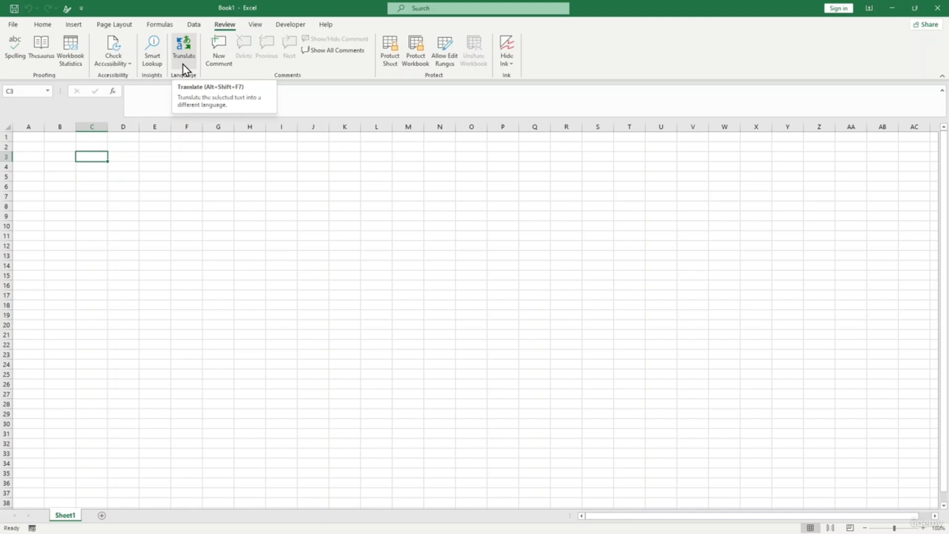
- Browse the View, Developer and Help tabs, select cells E7 and G9, then return to Home
{"action": "left_click", "coordinate": [255, 26]}
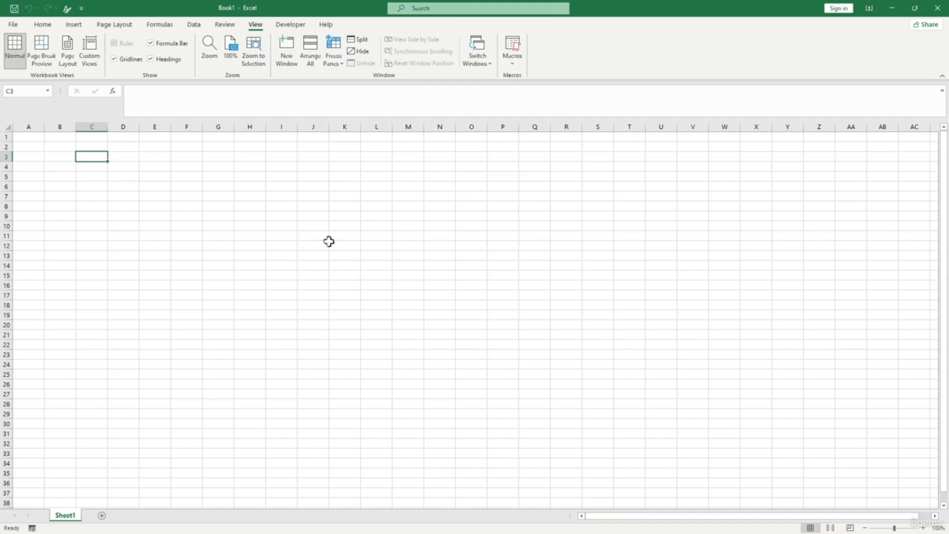
{"action": "left_click", "coordinate": [277, 95]}
{"action": "left_click", "coordinate": [292, 30]}
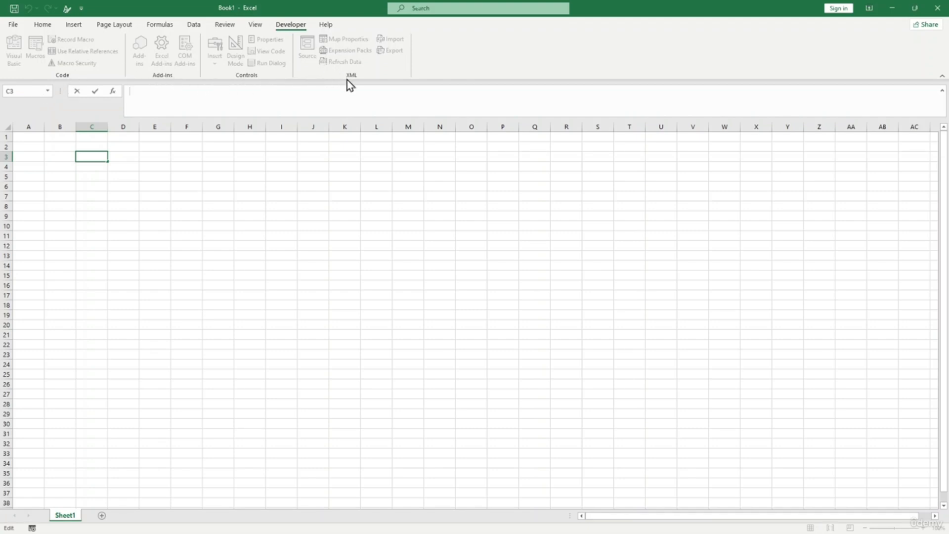
{"action": "left_click", "coordinate": [322, 27]}
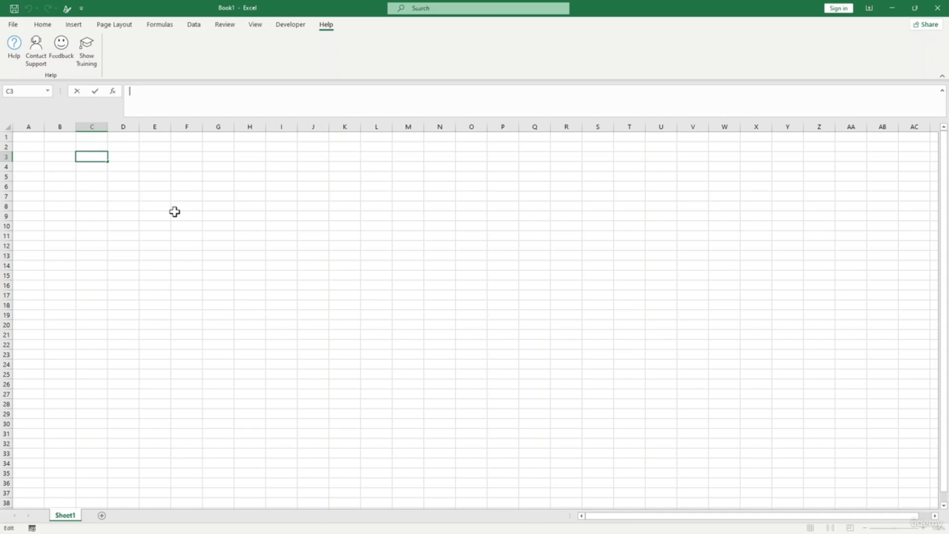
{"action": "left_click", "coordinate": [156, 197]}
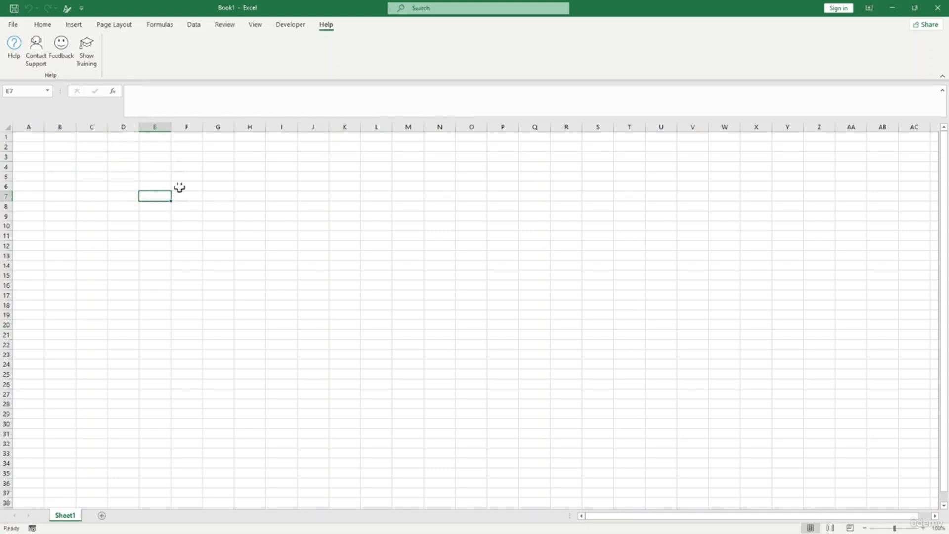
{"action": "left_click", "coordinate": [207, 215]}
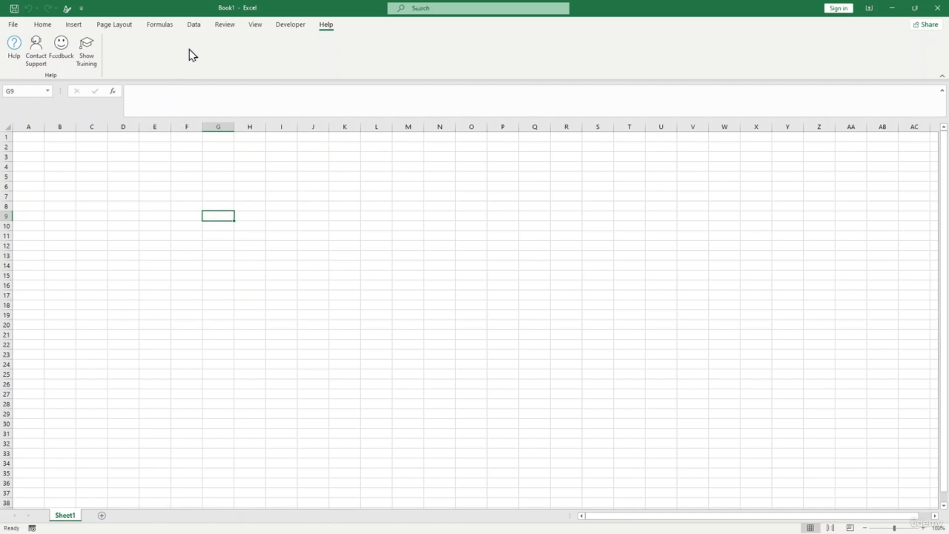
{"action": "left_click", "coordinate": [43, 25]}
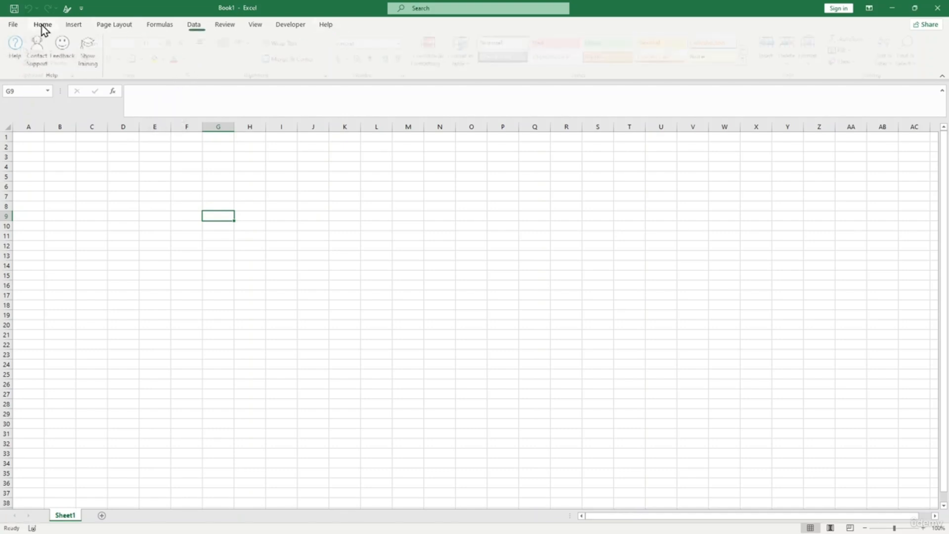
- Open Excel Options from the File menu and go to the Customize Ribbon page
{"action": "left_click", "coordinate": [16, 27]}
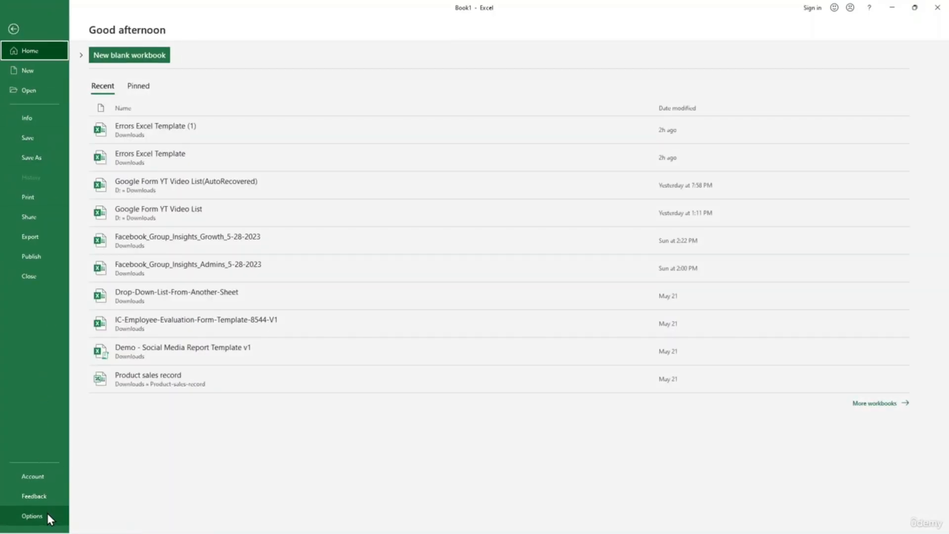
{"action": "key", "text": "Escape"}
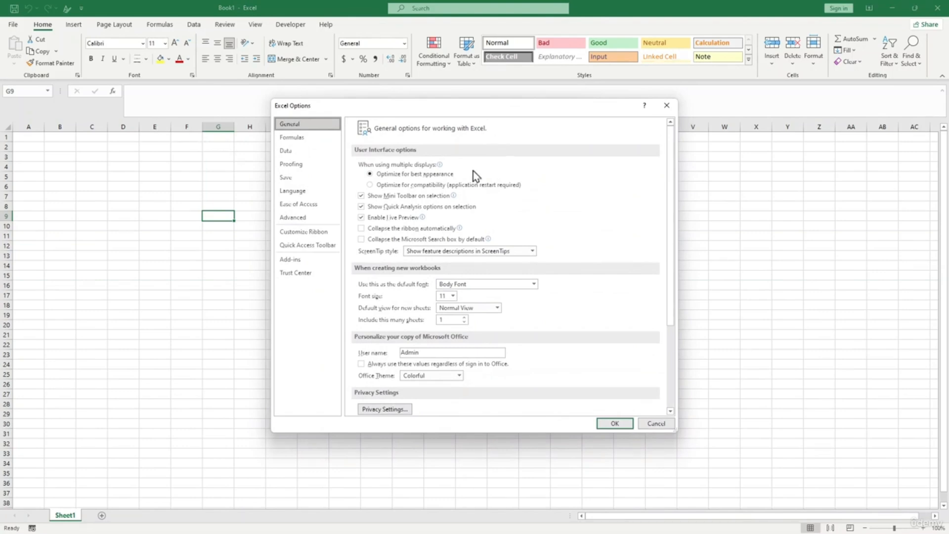
{"action": "left_click_drag", "start_coordinate": [467, 113], "coordinate": [379, 110]}
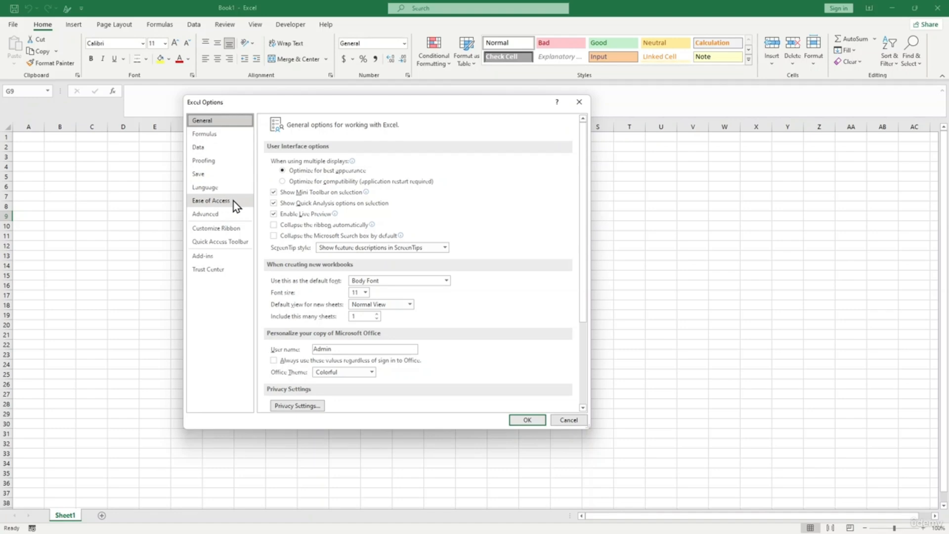
{"action": "left_click", "coordinate": [239, 230]}
{"action": "left_click_drag", "start_coordinate": [341, 102], "coordinate": [267, 74]}
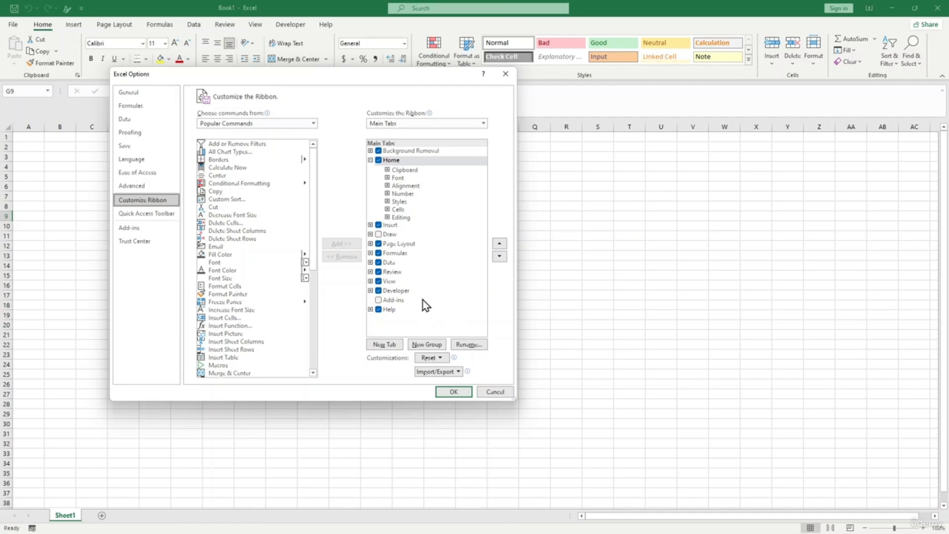
- Add a new custom tab with a group, rename it to the user's name, and close Options
{"action": "left_click", "coordinate": [389, 349]}
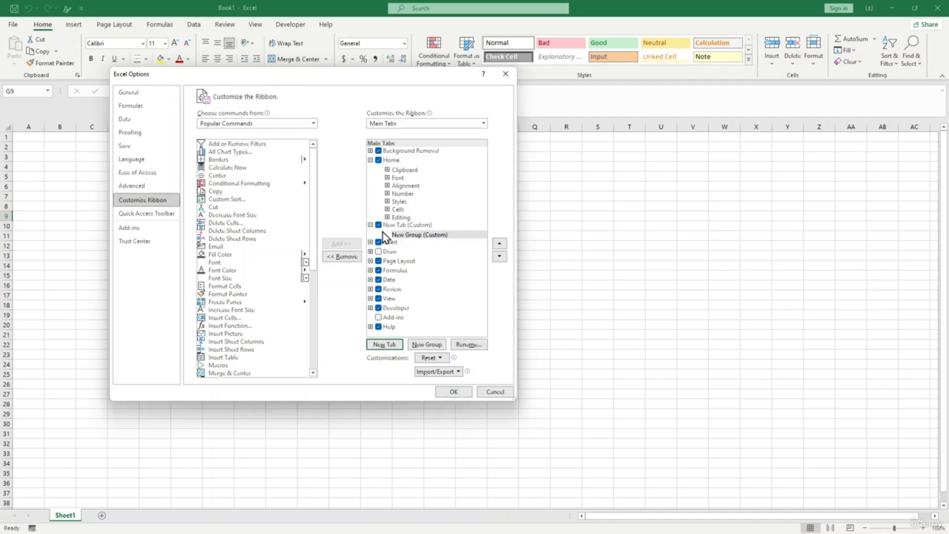
{"action": "left_click", "coordinate": [411, 227]}
{"action": "left_click", "coordinate": [465, 344]}
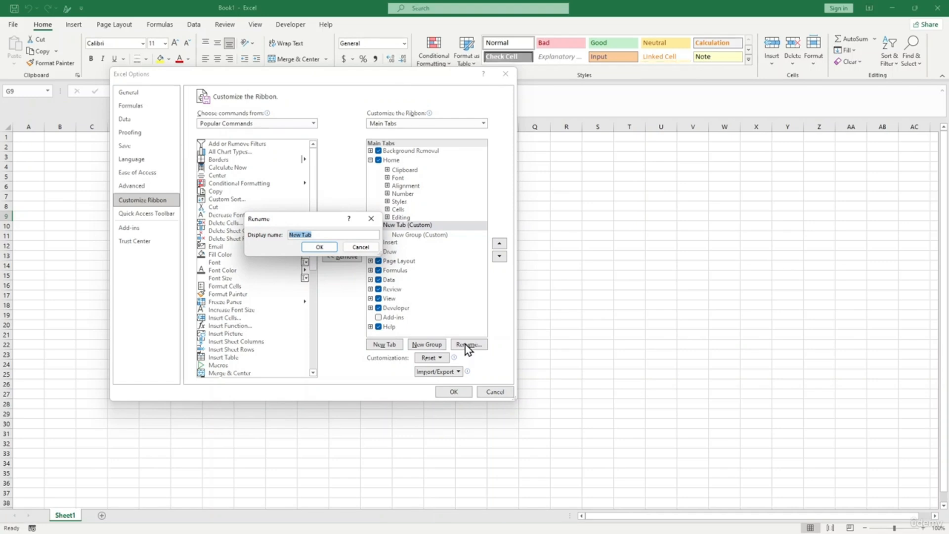
{"action": "type", "text": "James"}
{"action": "left_click", "coordinate": [323, 248]}
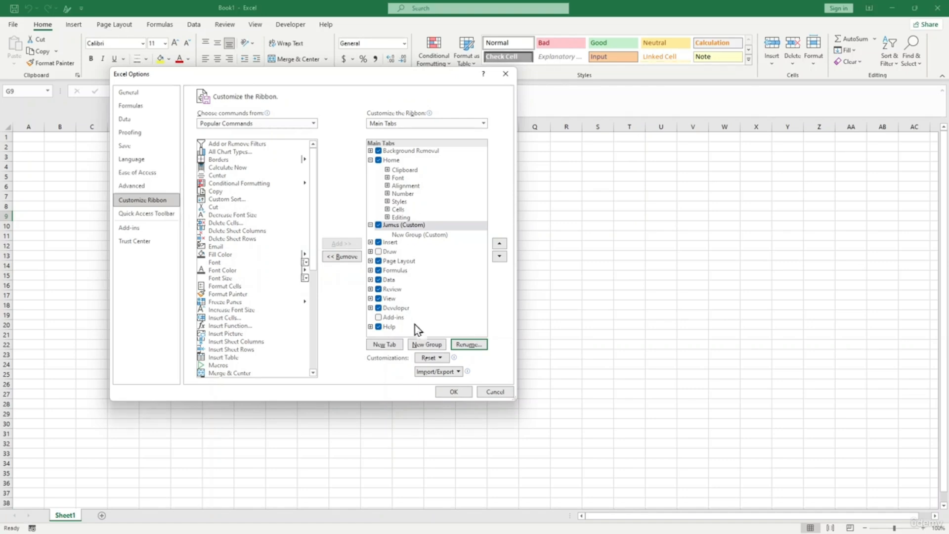
{"action": "left_click", "coordinate": [456, 393]}
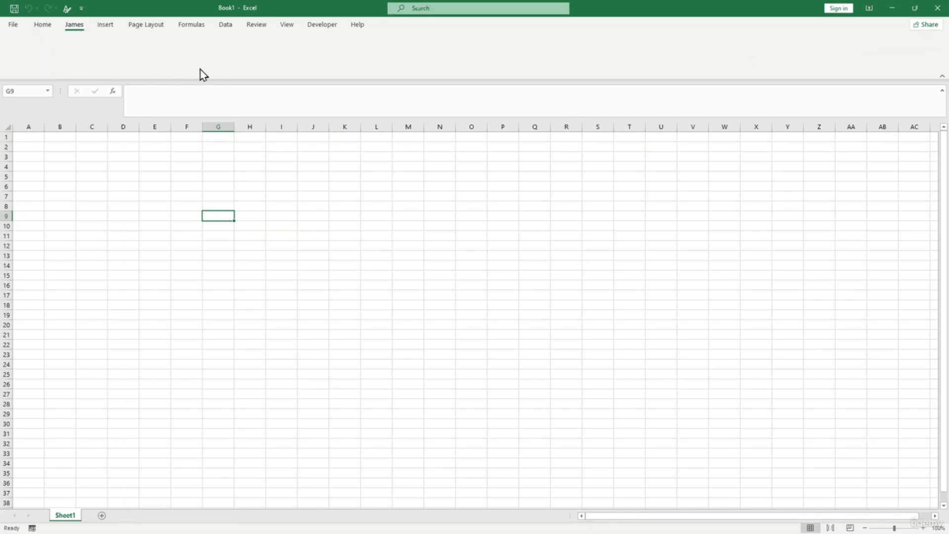
- Flip between Home and the empty custom tab, then open Excel Options from File
{"action": "left_click", "coordinate": [48, 30]}
{"action": "left_click", "coordinate": [79, 31]}
{"action": "left_click", "coordinate": [14, 25]}
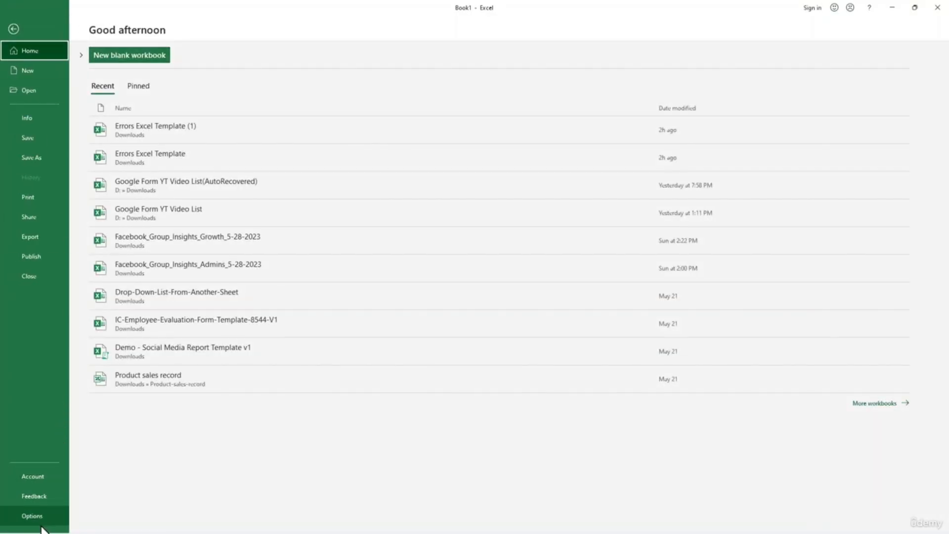
{"action": "left_click", "coordinate": [34, 517]}
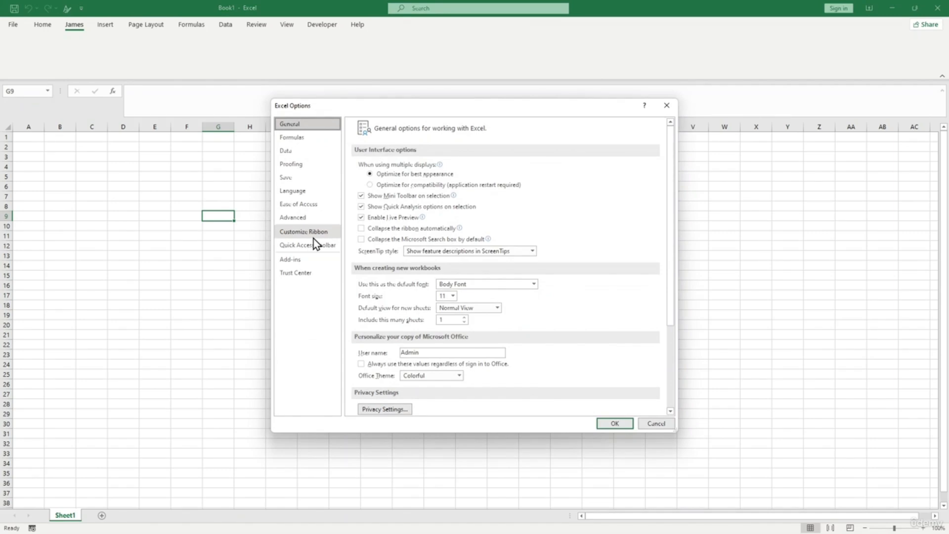
- On the Customize Ribbon page, add the Open command to the custom tab's New Group
{"action": "left_click", "coordinate": [313, 236]}
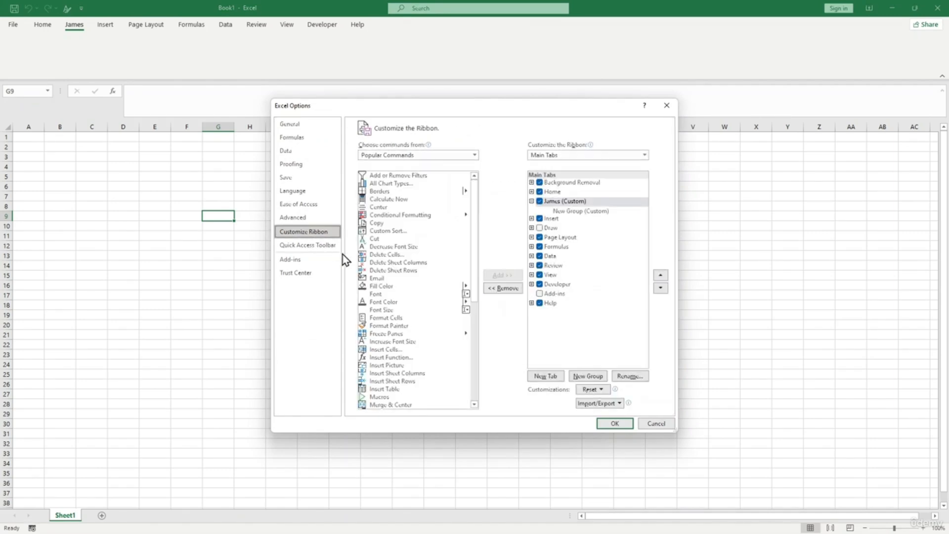
{"action": "left_click", "coordinate": [568, 205]}
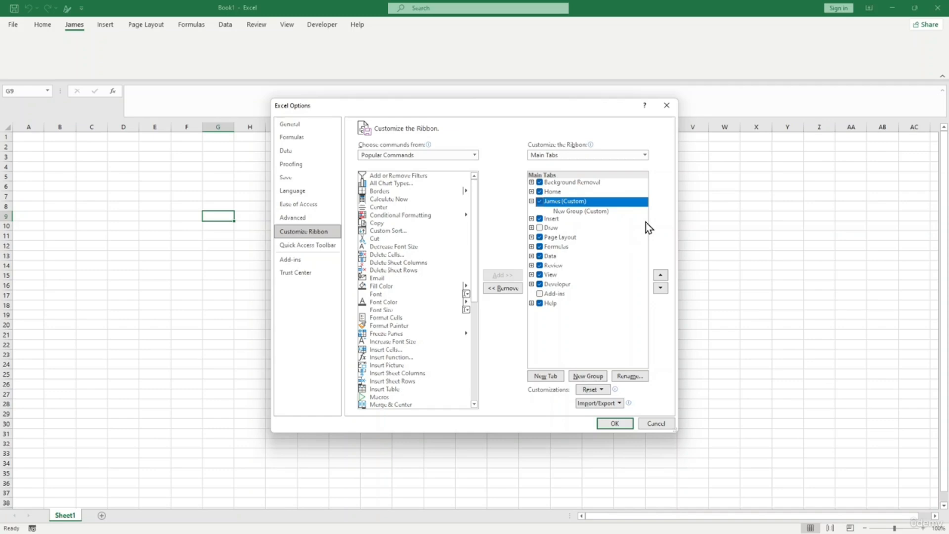
{"action": "left_click_drag", "start_coordinate": [474, 106], "coordinate": [425, 127]}
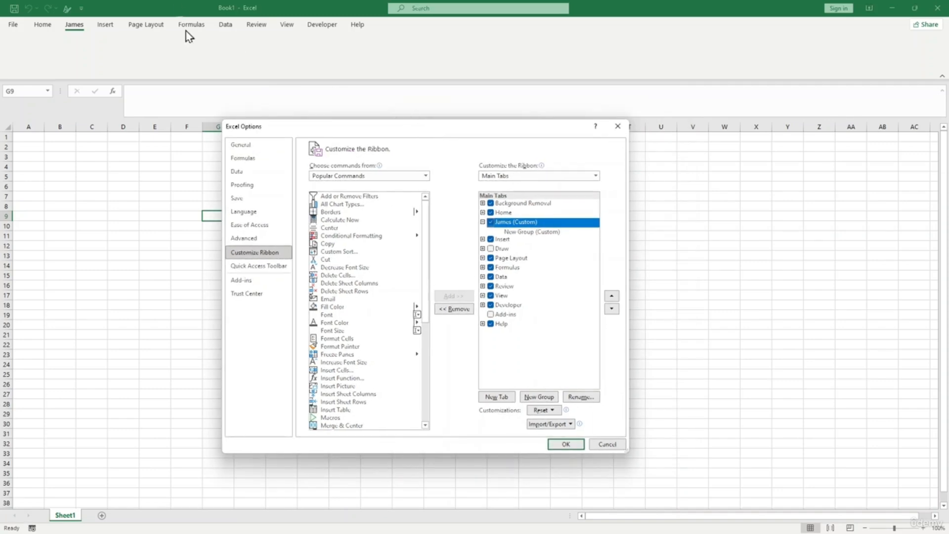
{"action": "scroll", "coordinate": [428, 284], "scroll_direction": "down", "scroll_amount": 5}
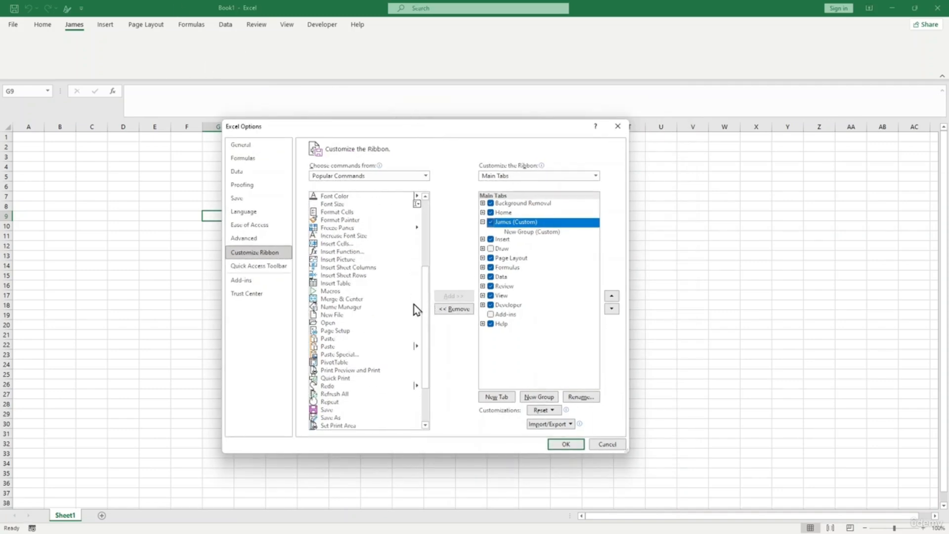
{"action": "left_click", "coordinate": [333, 323]}
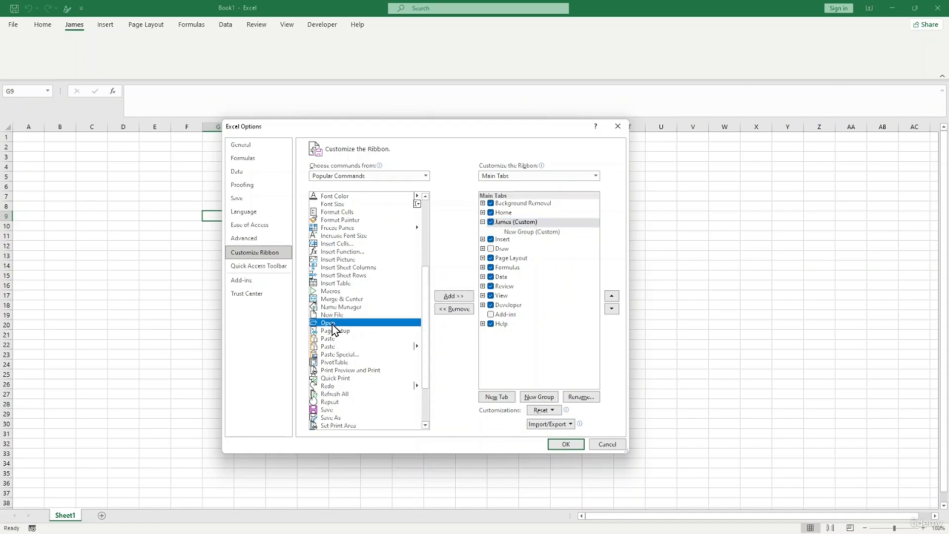
{"action": "left_click", "coordinate": [456, 296]}
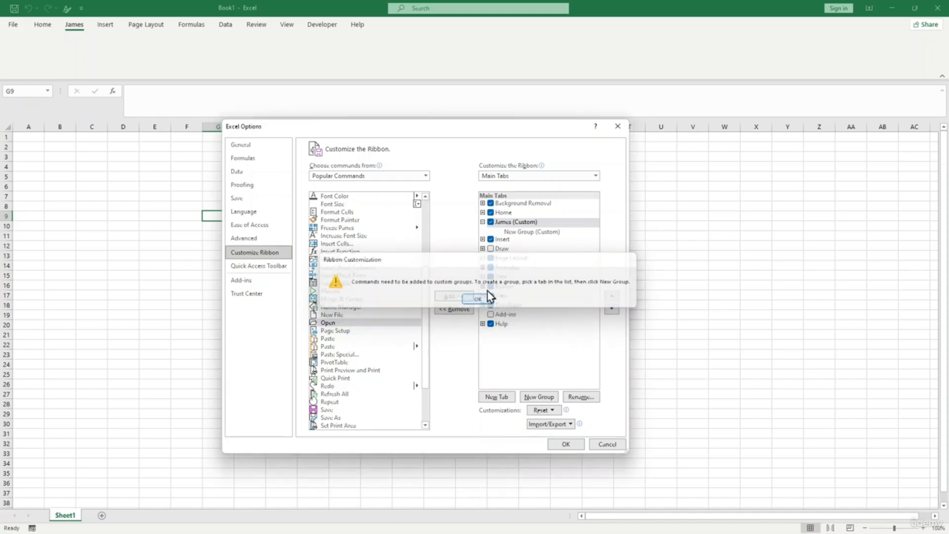
{"action": "left_click", "coordinate": [478, 300]}
{"action": "left_click", "coordinate": [508, 232]}
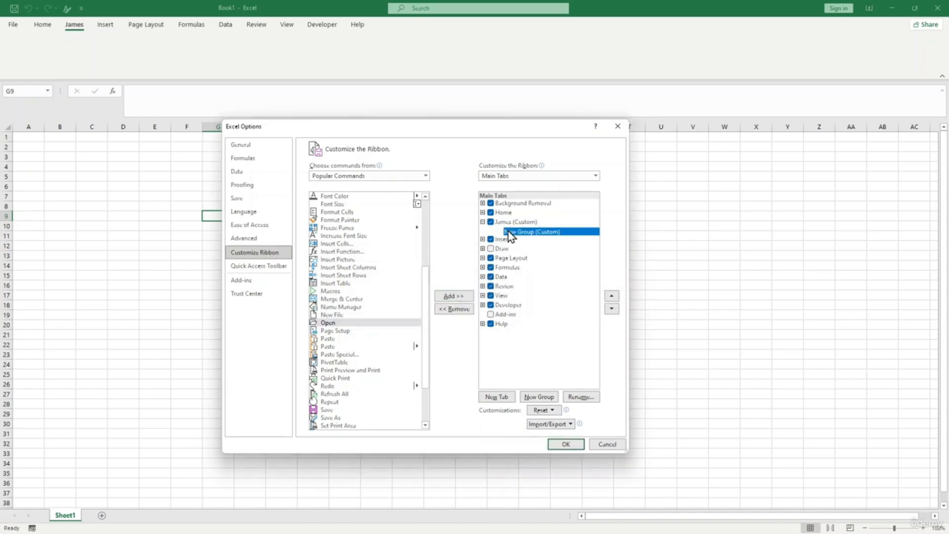
{"action": "left_click", "coordinate": [451, 296]}
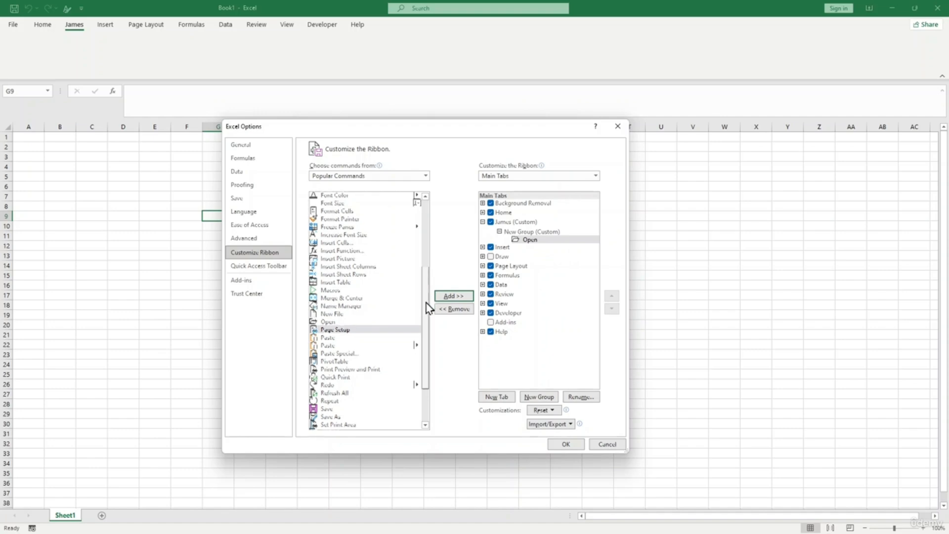
{"action": "left_click_drag", "start_coordinate": [425, 306], "coordinate": [423, 345]}
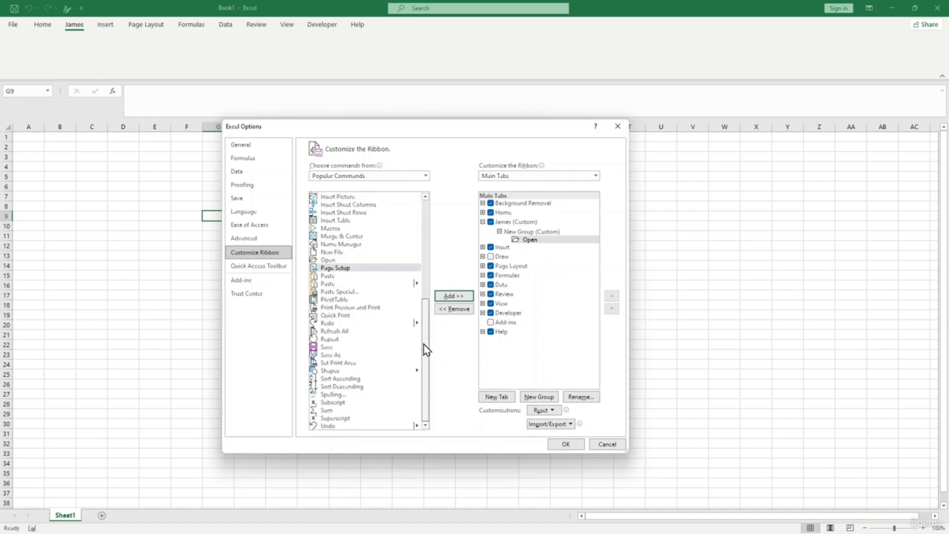
- Switch the command list to All Commands and add AutoFilter and AutoSum to the New Group
{"action": "left_click", "coordinate": [362, 178]}
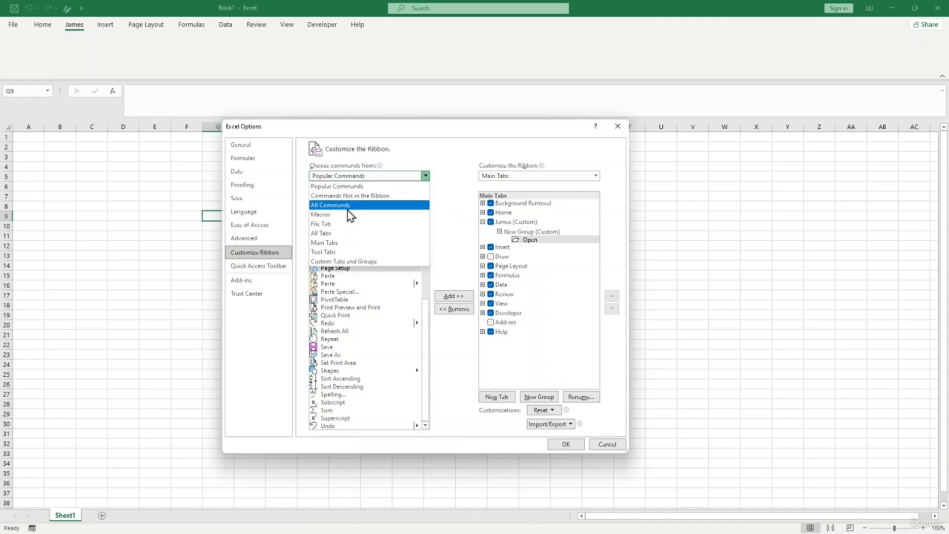
{"action": "key", "text": "Escape"}
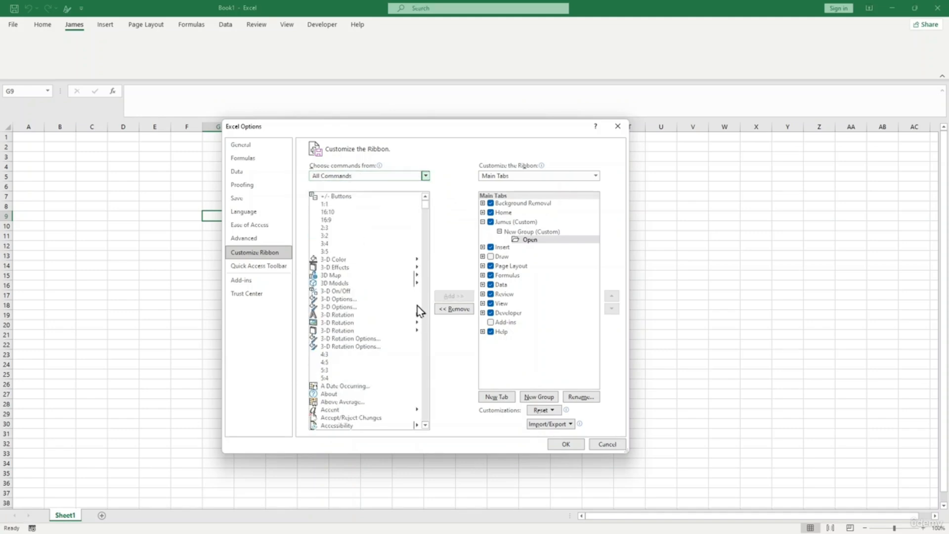
{"action": "scroll", "coordinate": [369, 276], "scroll_direction": "down", "scroll_amount": 8}
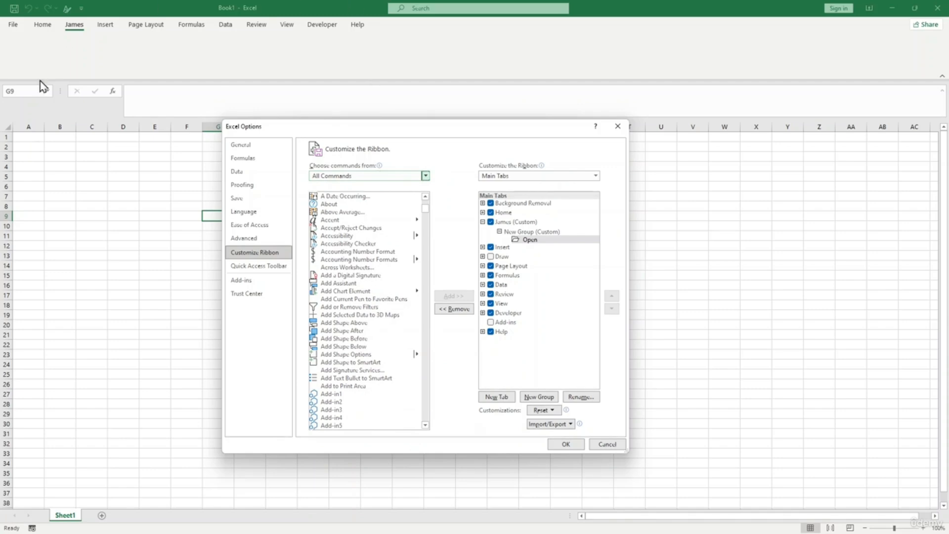
{"action": "scroll", "coordinate": [369, 292], "scroll_direction": "down", "scroll_amount": 1}
{"action": "scroll", "coordinate": [373, 354], "scroll_direction": "down", "scroll_amount": 4}
{"action": "scroll", "coordinate": [374, 354], "scroll_direction": "down", "scroll_amount": 12}
{"action": "scroll", "coordinate": [372, 354], "scroll_direction": "down", "scroll_amount": 3}
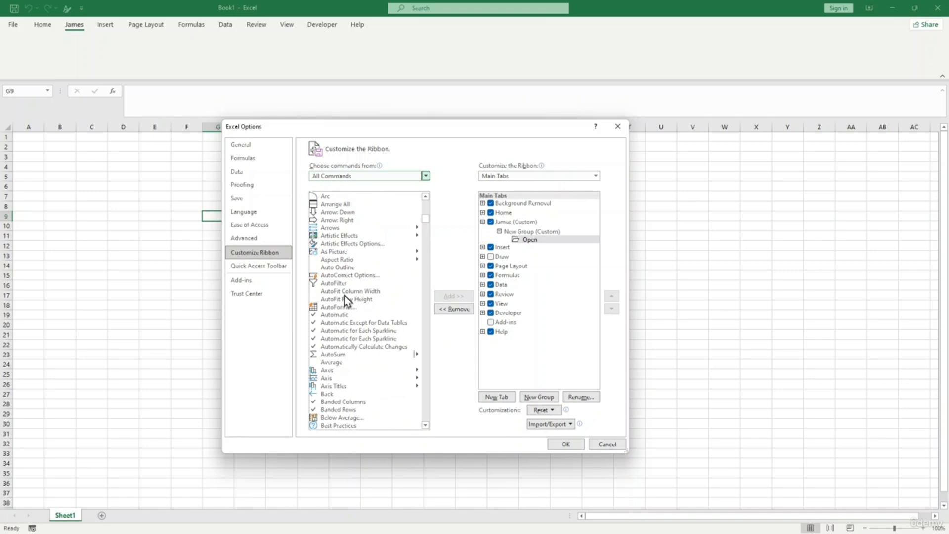
{"action": "left_click", "coordinate": [336, 283]}
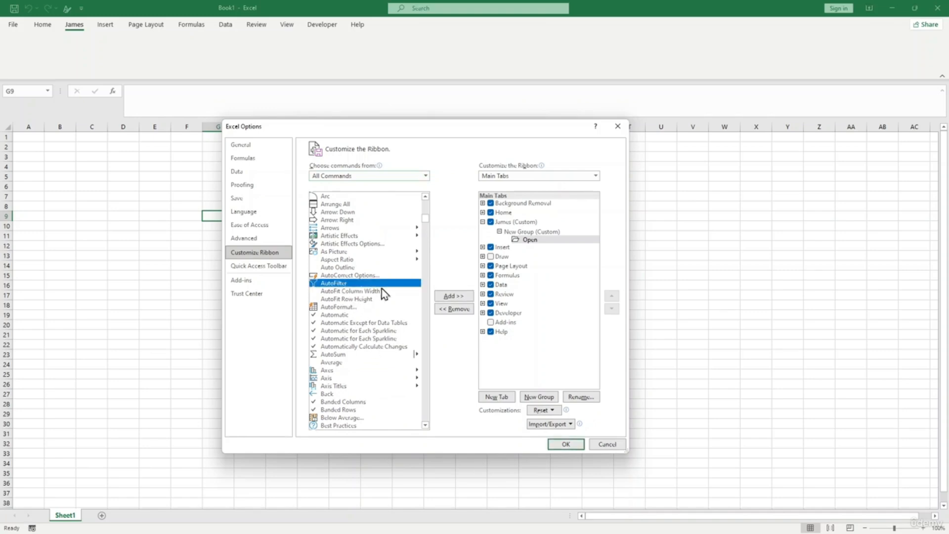
{"action": "left_click", "coordinate": [452, 296]}
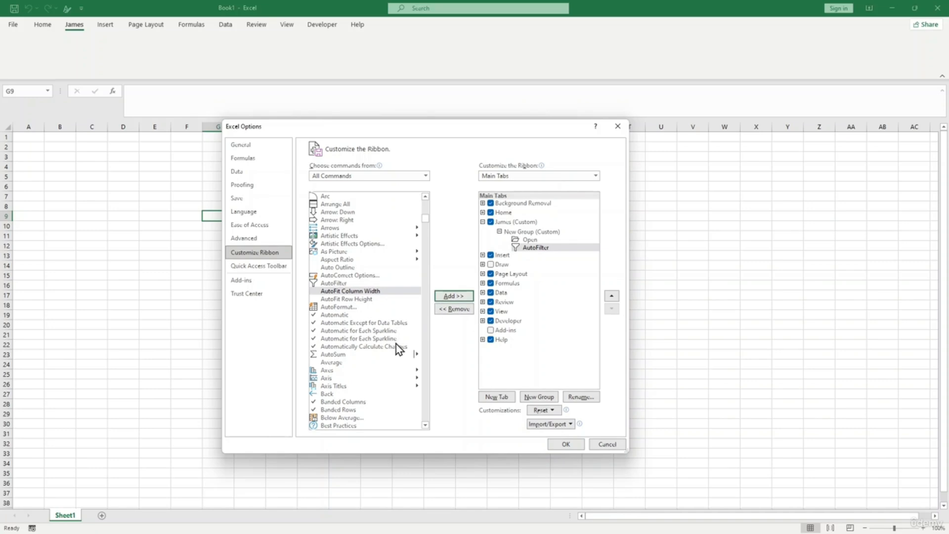
{"action": "scroll", "coordinate": [395, 346], "scroll_direction": "down", "scroll_amount": 2}
{"action": "left_click", "coordinate": [342, 307]}
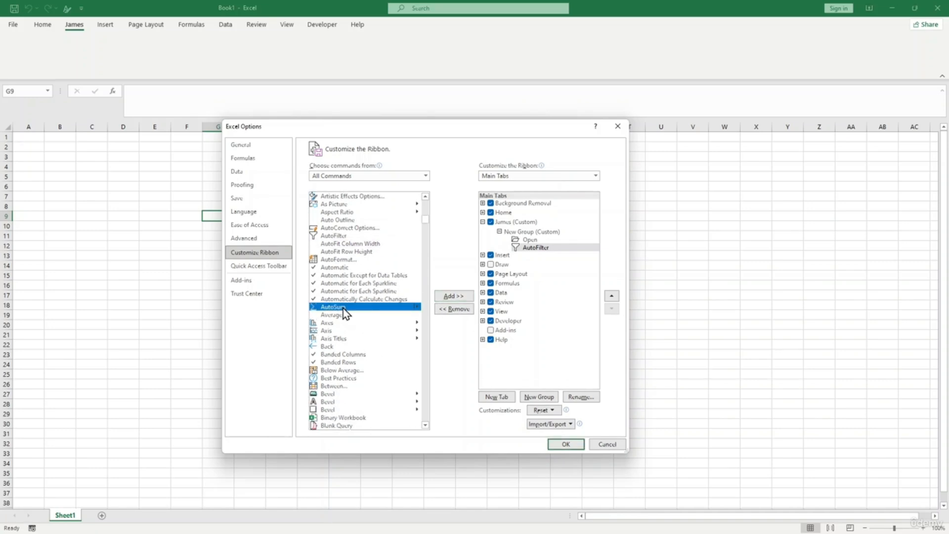
{"action": "left_click", "coordinate": [453, 297]}
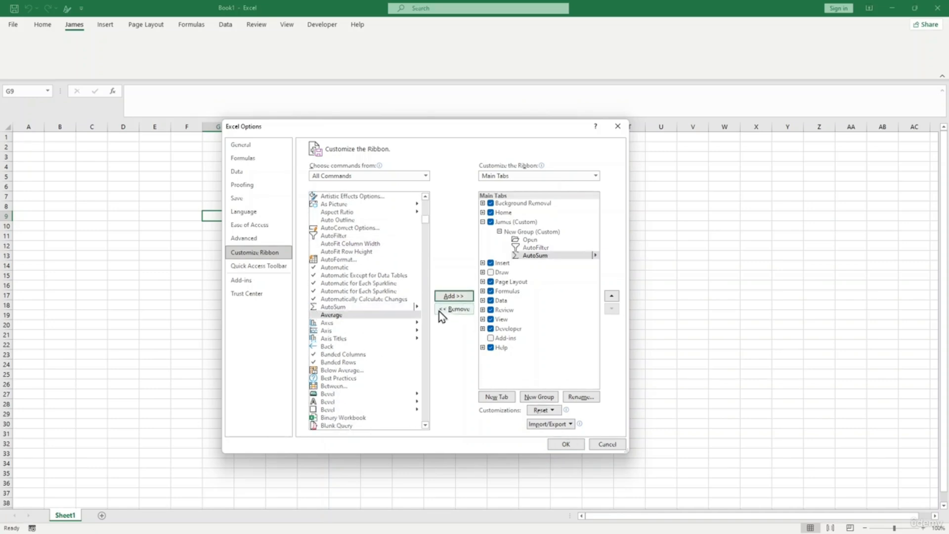
- Add Copy to the New Group and apply the ribbon changes
{"action": "scroll", "coordinate": [384, 366], "scroll_direction": "down", "scroll_amount": 5}
{"action": "scroll", "coordinate": [381, 361], "scroll_direction": "down", "scroll_amount": 20}
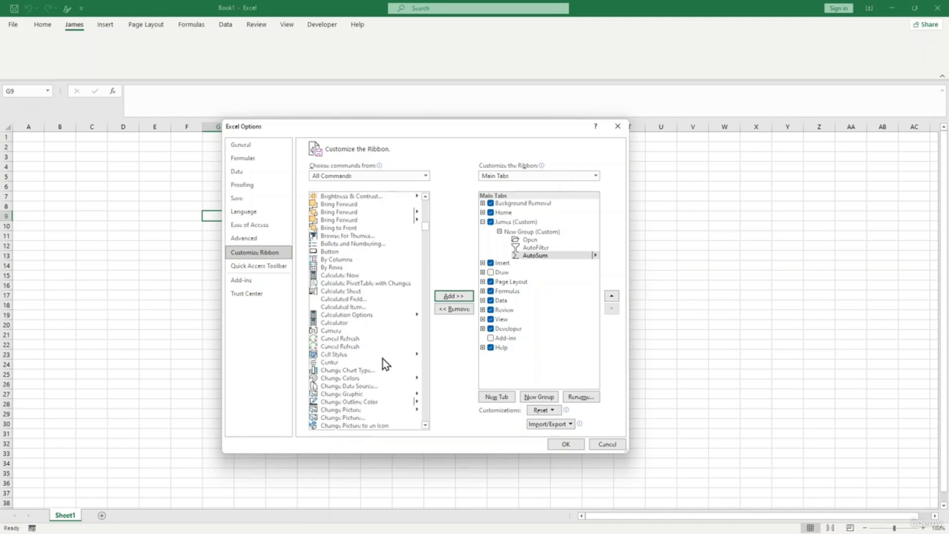
{"action": "scroll", "coordinate": [383, 358], "scroll_direction": "down", "scroll_amount": 11}
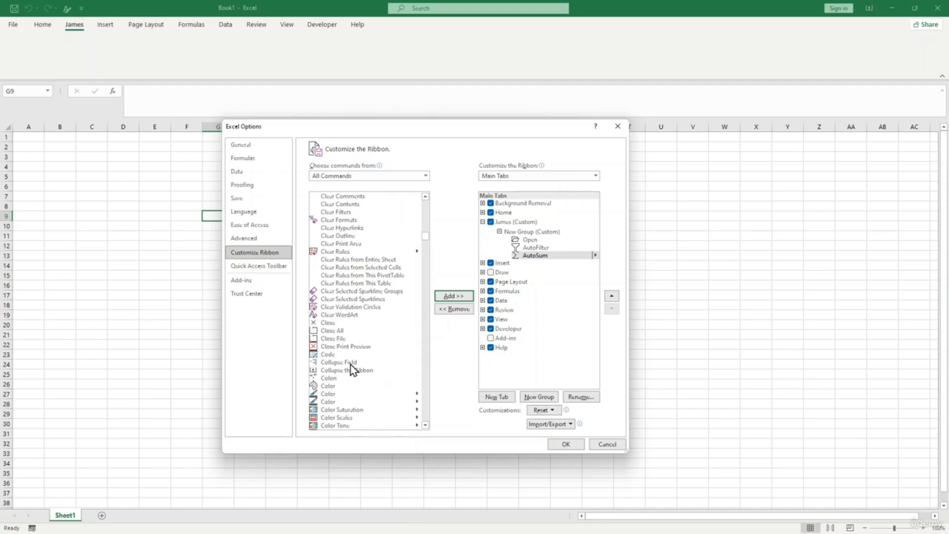
{"action": "scroll", "coordinate": [334, 339], "scroll_direction": "down", "scroll_amount": 8}
{"action": "scroll", "coordinate": [335, 340], "scroll_direction": "down", "scroll_amount": 9}
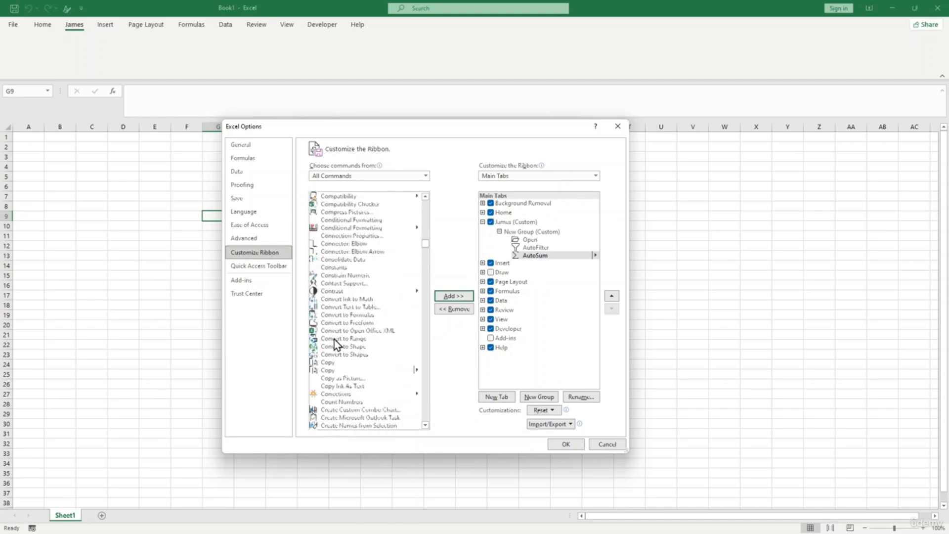
{"action": "left_click", "coordinate": [327, 299]}
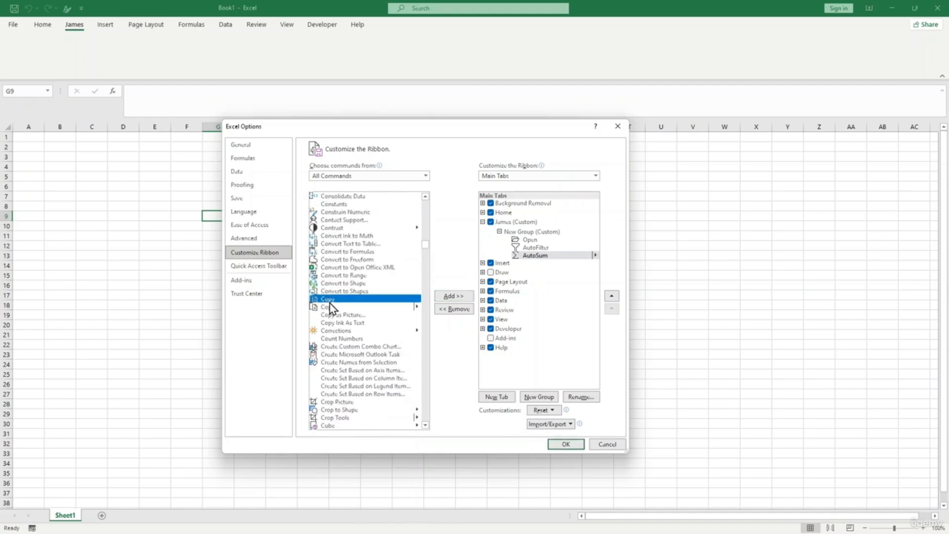
{"action": "left_click", "coordinate": [451, 299]}
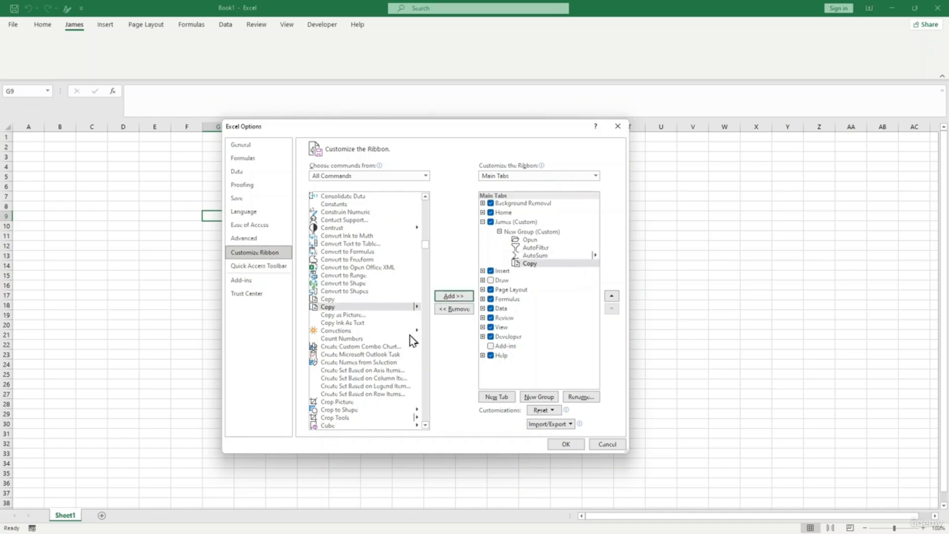
{"action": "left_click_drag", "start_coordinate": [425, 245], "coordinate": [433, 388]}
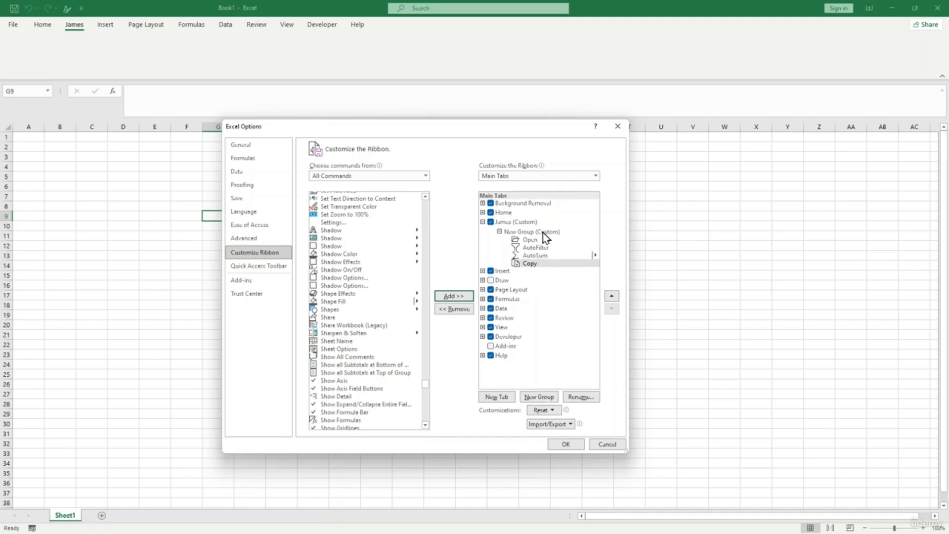
{"action": "left_click", "coordinate": [566, 445]}
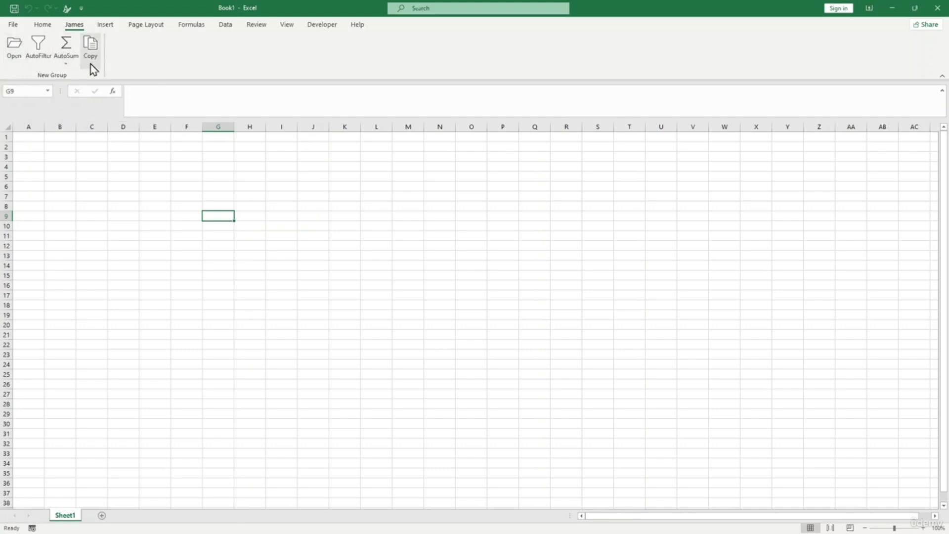
- Reopen Excel Options from the File backstage view
{"action": "left_click", "coordinate": [13, 25]}
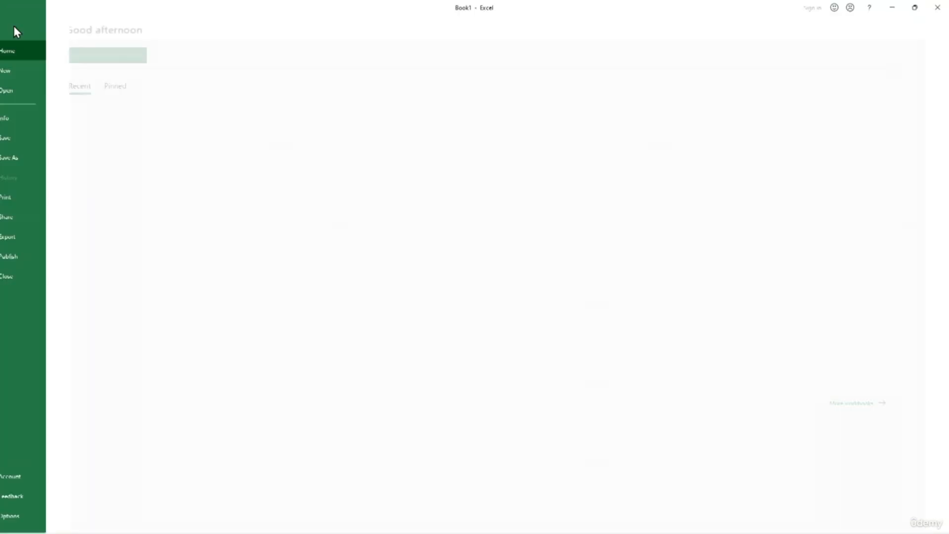
{"action": "left_click", "coordinate": [51, 517]}
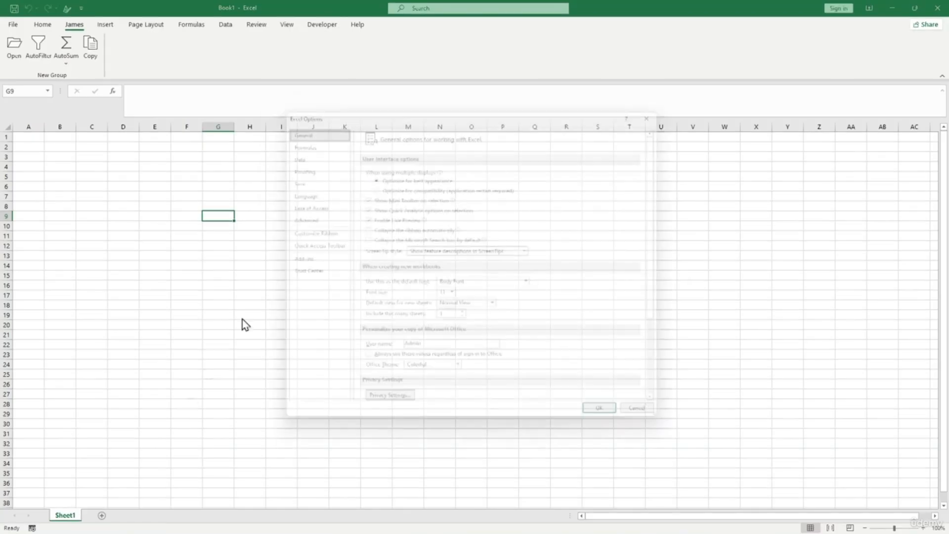
- Add Format Painter to the custom tab's first group in Customize Ribbon
{"action": "left_click", "coordinate": [322, 235]}
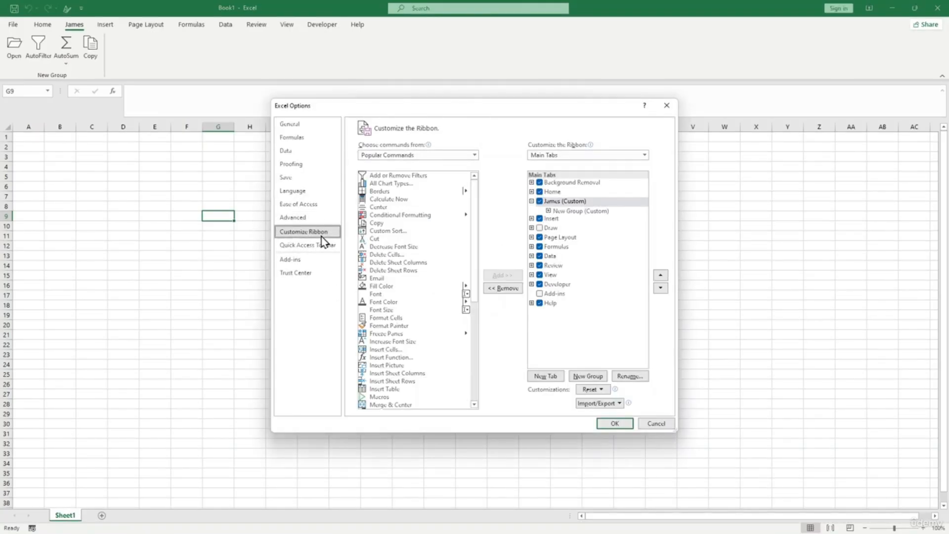
{"action": "left_click", "coordinate": [555, 202]}
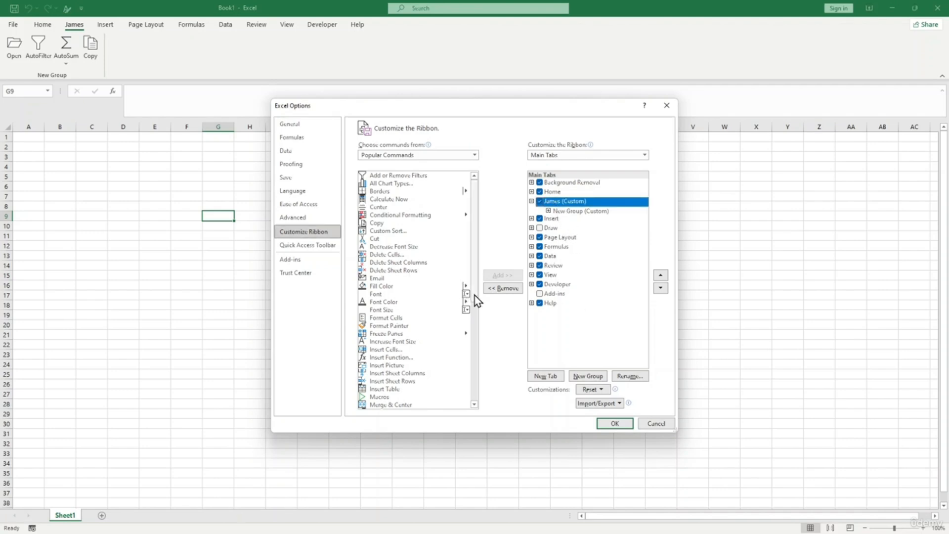
{"action": "scroll", "coordinate": [438, 298], "scroll_direction": "down", "scroll_amount": 2}
{"action": "scroll", "coordinate": [414, 287], "scroll_direction": "down", "scroll_amount": 5}
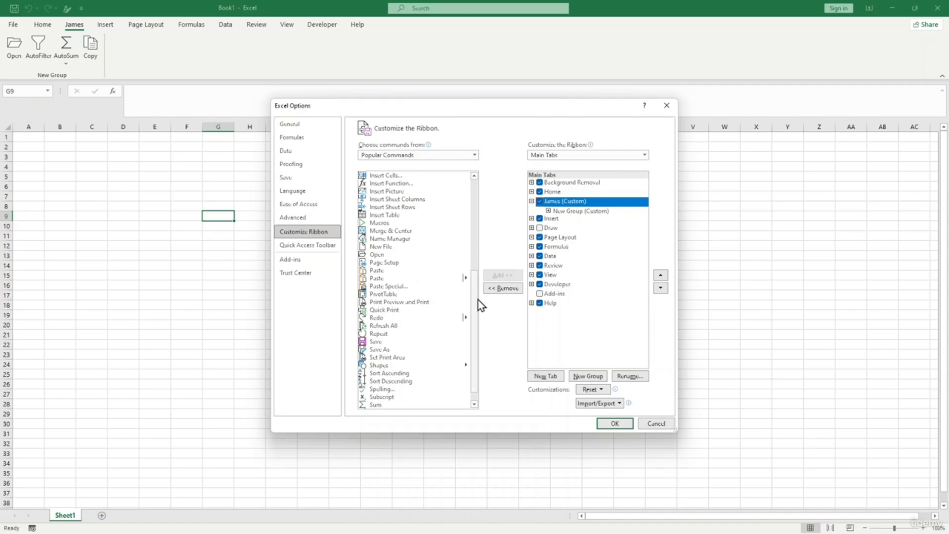
{"action": "left_click_drag", "start_coordinate": [477, 300], "coordinate": [476, 287]}
{"action": "scroll", "coordinate": [387, 235], "scroll_direction": "up", "scroll_amount": 2}
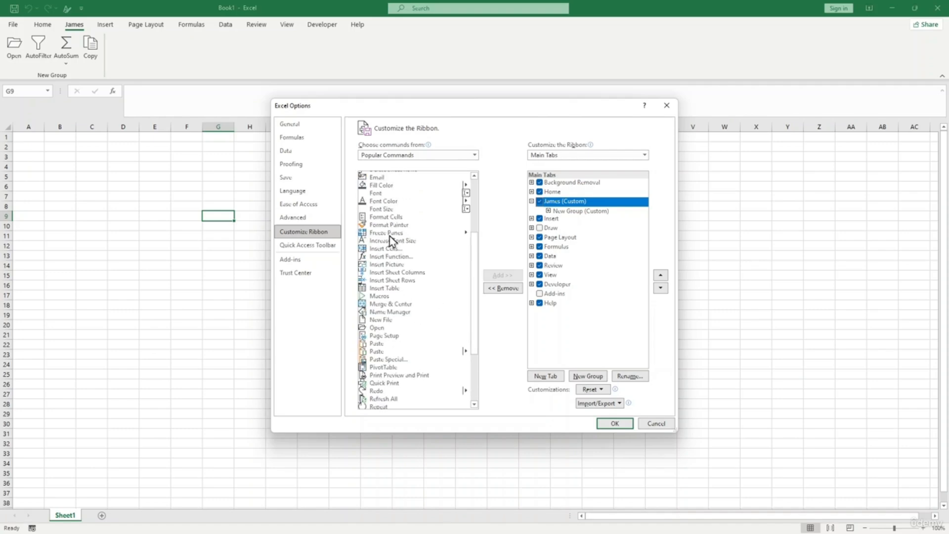
{"action": "left_click", "coordinate": [389, 225]}
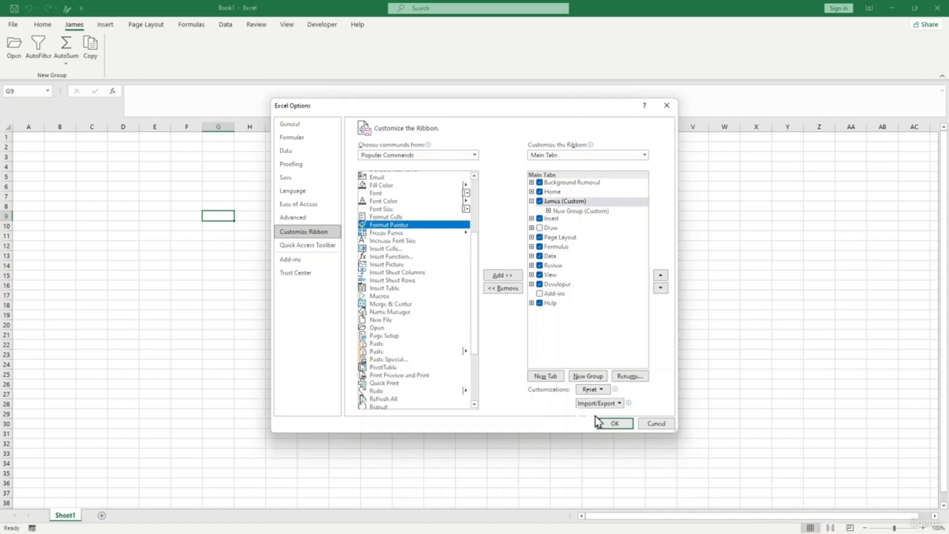
{"action": "left_click", "coordinate": [512, 274]}
{"action": "left_click", "coordinate": [488, 300]}
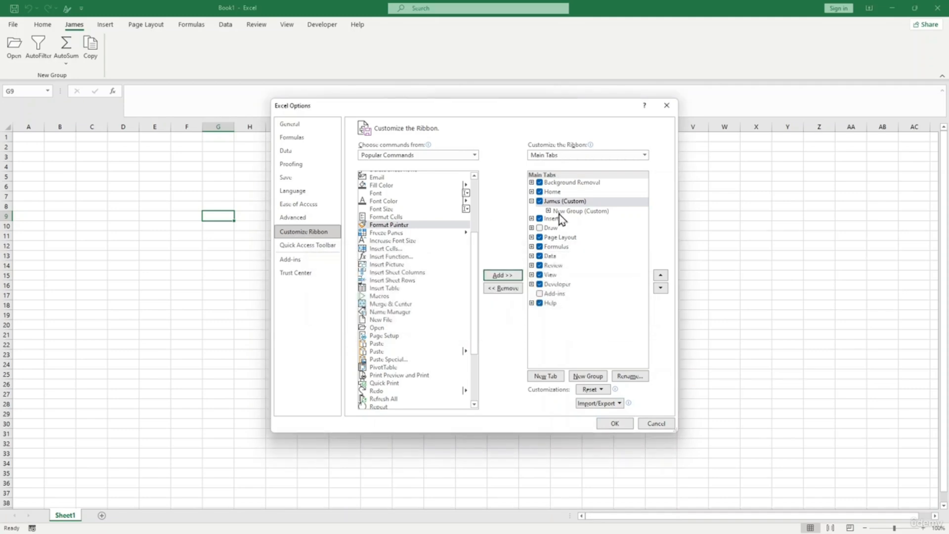
{"action": "left_click", "coordinate": [559, 215]}
{"action": "left_click", "coordinate": [509, 275]}
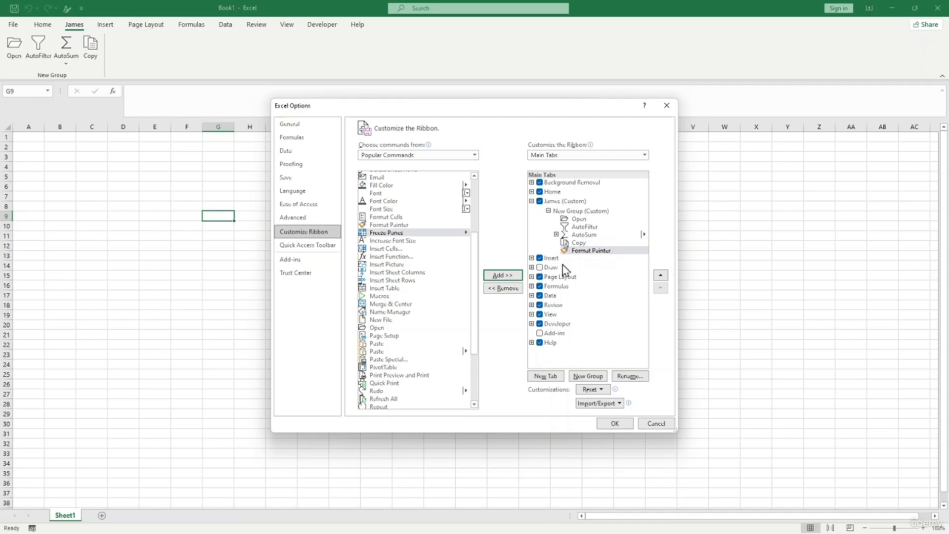
- Create a second, empty New Group beneath the first group under the custom tab
{"action": "scroll", "coordinate": [414, 241], "scroll_direction": "up", "scroll_amount": 3}
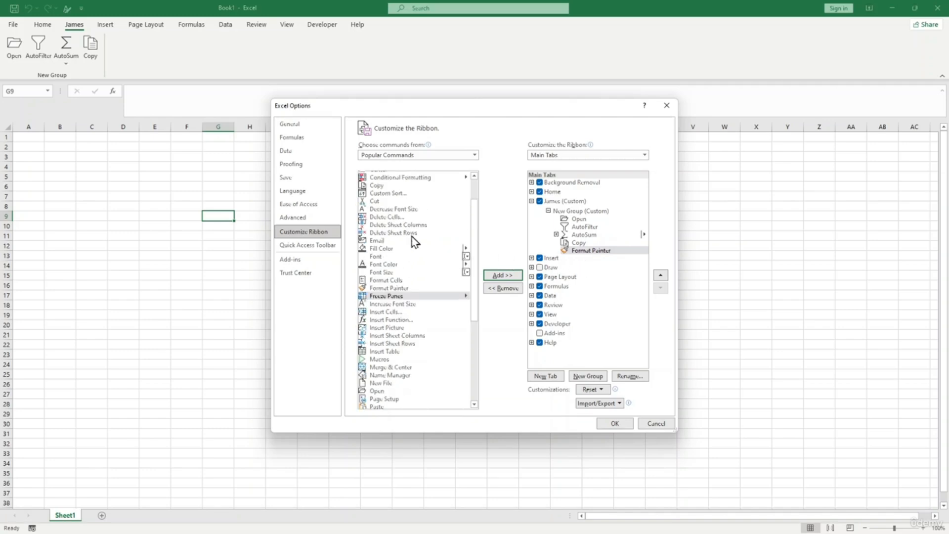
{"action": "scroll", "coordinate": [420, 242], "scroll_direction": "down", "scroll_amount": 2}
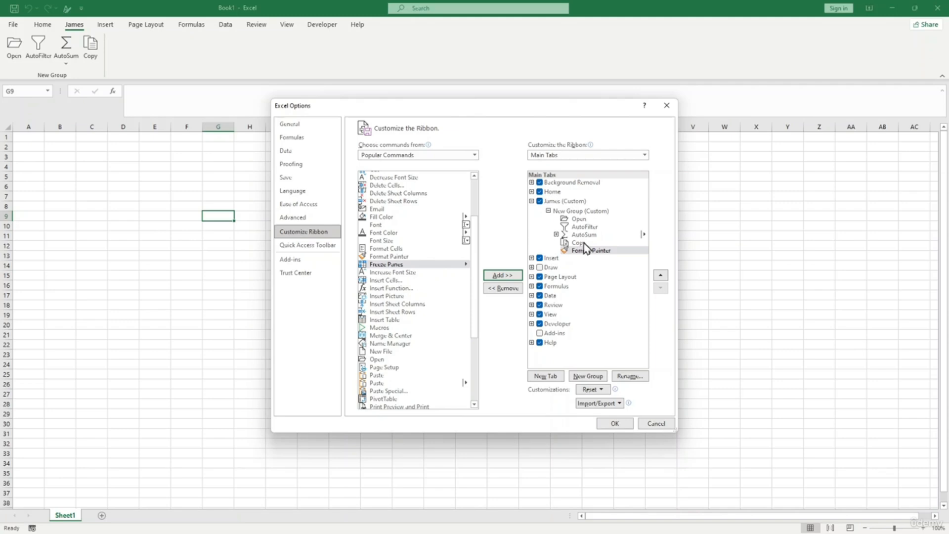
{"action": "left_click", "coordinate": [599, 276]}
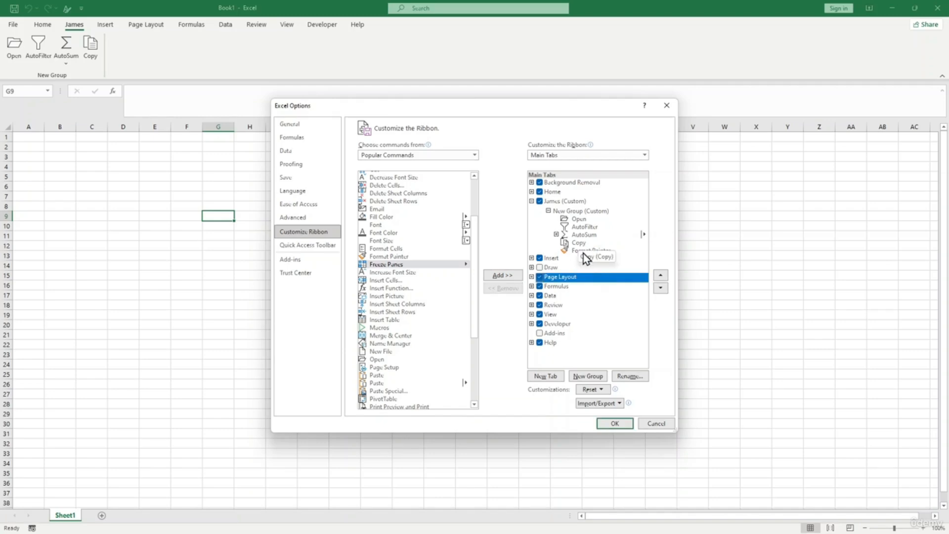
{"action": "left_click", "coordinate": [579, 244]}
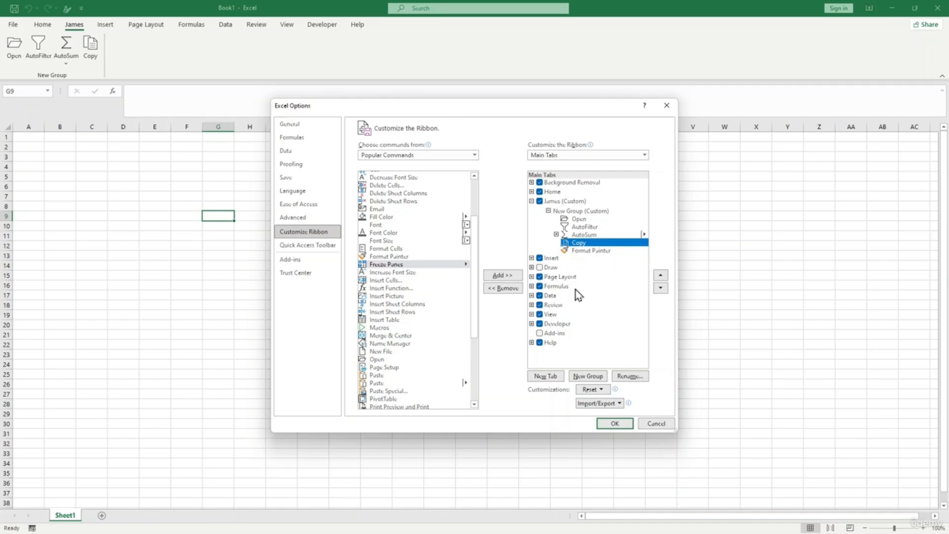
{"action": "left_click", "coordinate": [589, 376]}
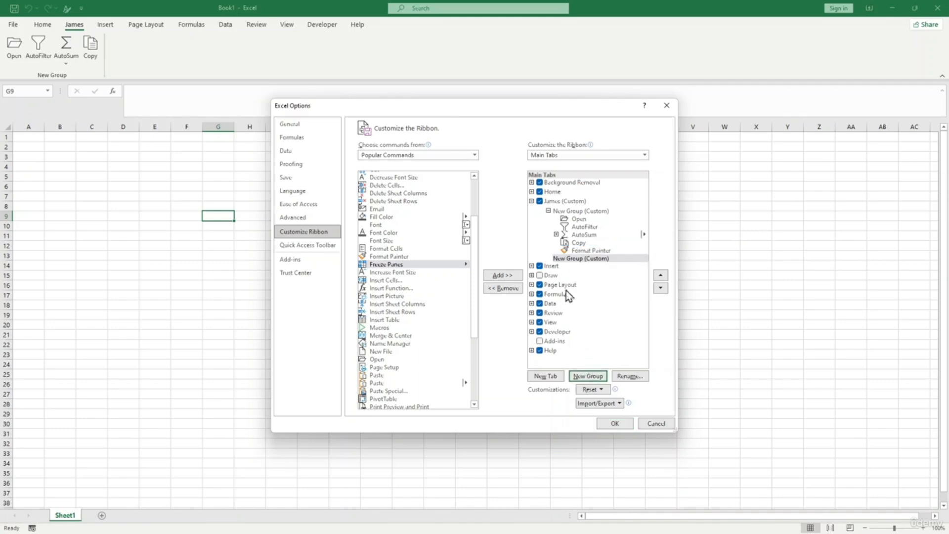
- Rename the second custom group to AAA with the red shield symbol
{"action": "left_click", "coordinate": [577, 260]}
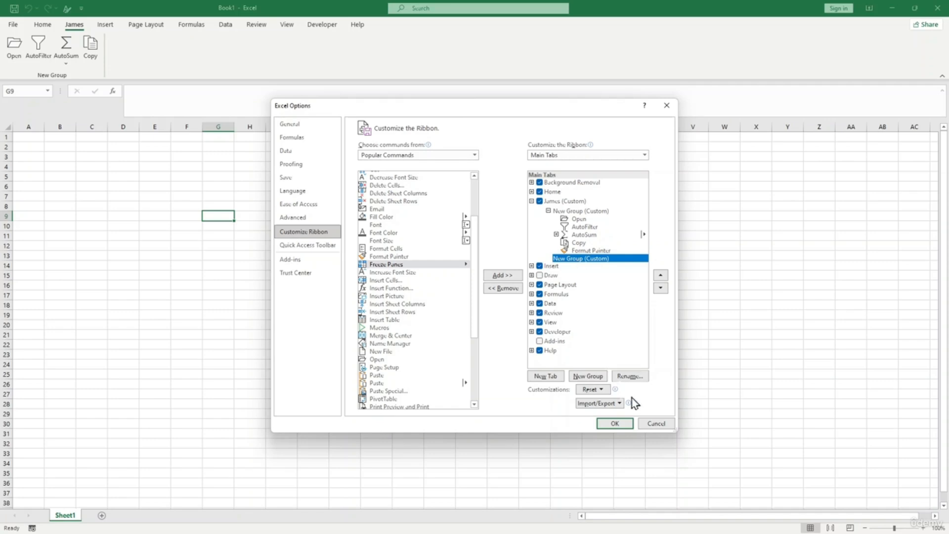
{"action": "left_click", "coordinate": [632, 377]}
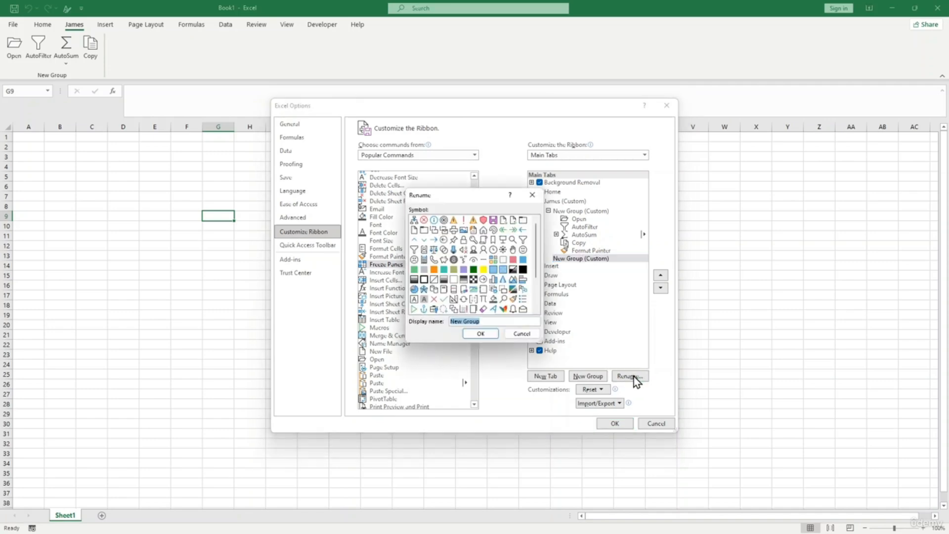
{"action": "mouse_move", "coordinate": [536, 253]}
{"action": "left_mouse_down"}
{"action": "mouse_move", "coordinate": [536, 294]}
{"action": "mouse_move", "coordinate": [532, 256]}
{"action": "left_mouse_up"}
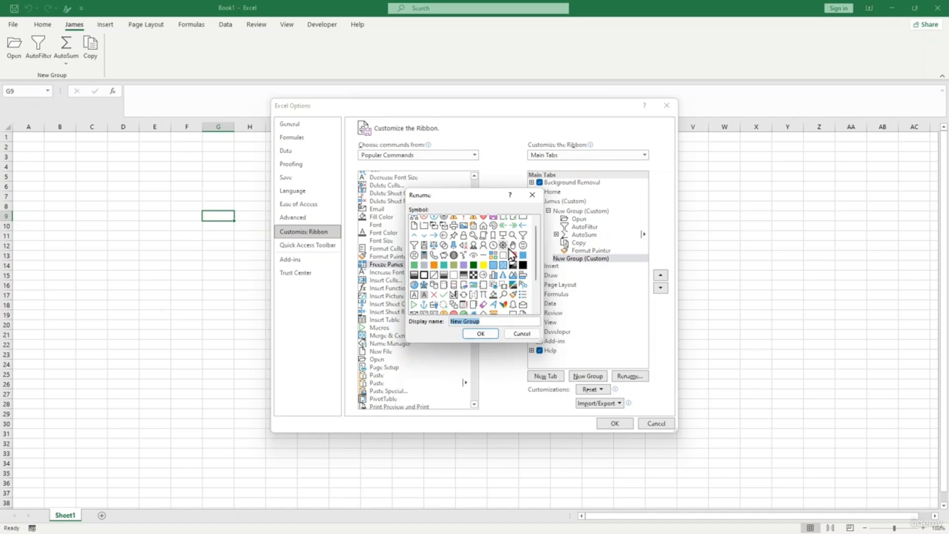
{"action": "scroll", "coordinate": [496, 253], "scroll_direction": "up", "scroll_amount": 1}
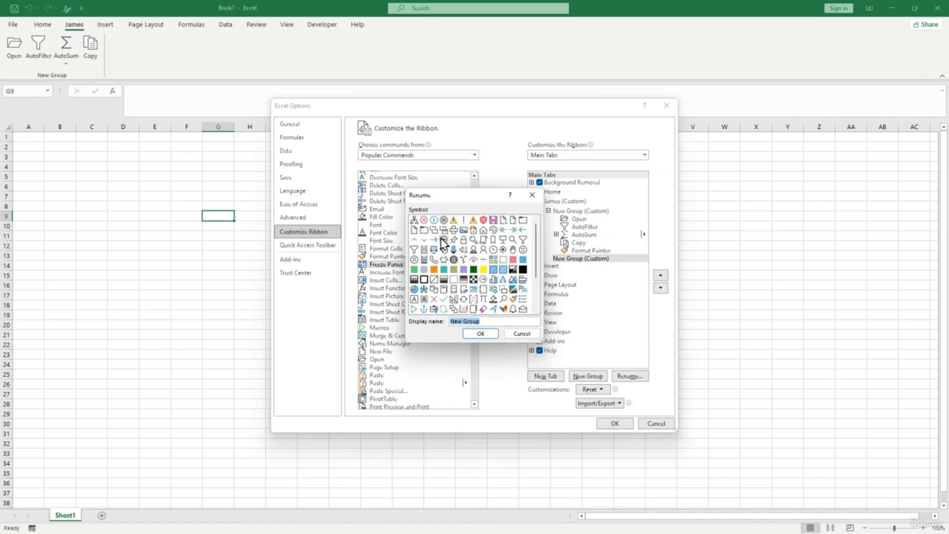
{"action": "left_click", "coordinate": [484, 220]}
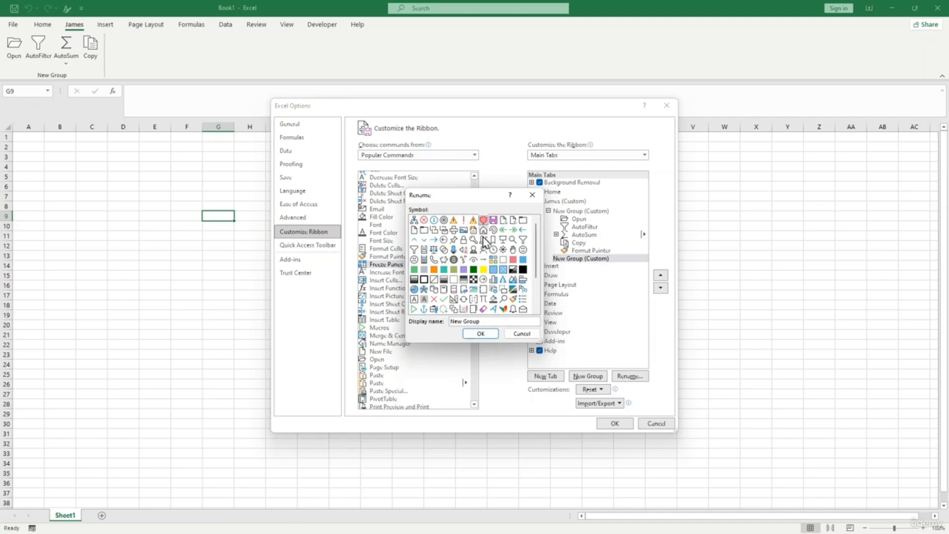
{"action": "left_click_drag", "start_coordinate": [496, 323], "coordinate": [445, 324]}
{"action": "type", "text": "AAA"}
{"action": "left_click", "coordinate": [479, 334]}
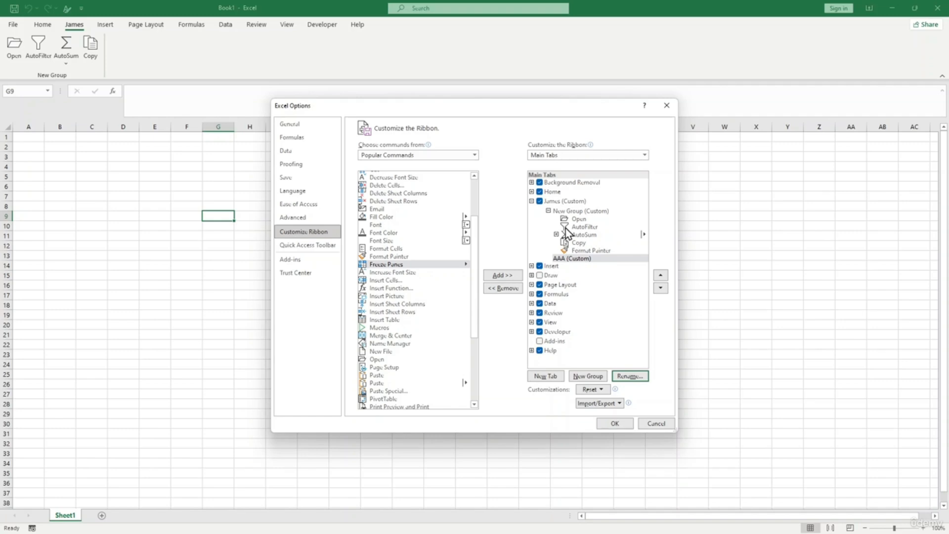
- Add Freeze Panes, Open, Page Setup and Sum to the AAA group, then apply with OK
{"action": "left_click", "coordinate": [586, 260]}
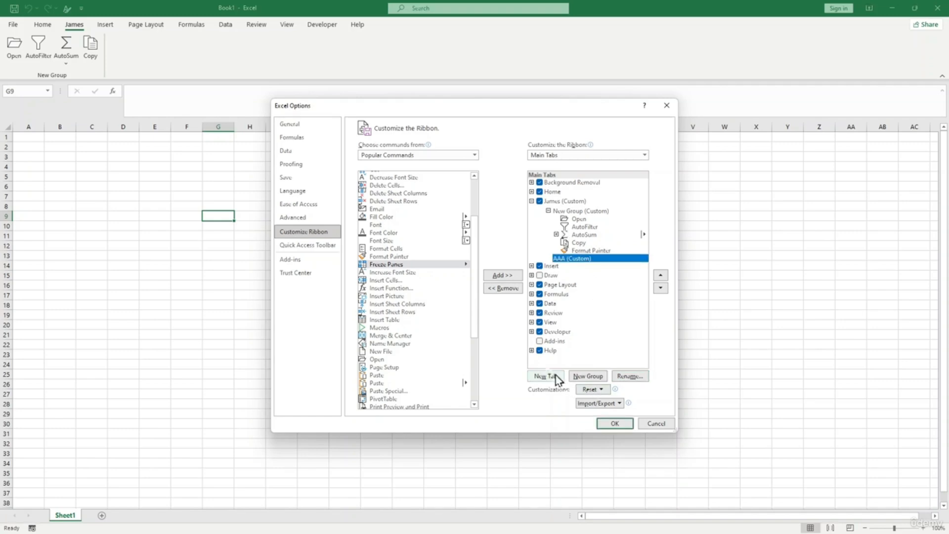
{"action": "mouse_move", "coordinate": [475, 266]}
{"action": "left_mouse_down"}
{"action": "mouse_move", "coordinate": [472, 333]}
{"action": "mouse_move", "coordinate": [474, 263]}
{"action": "left_mouse_up"}
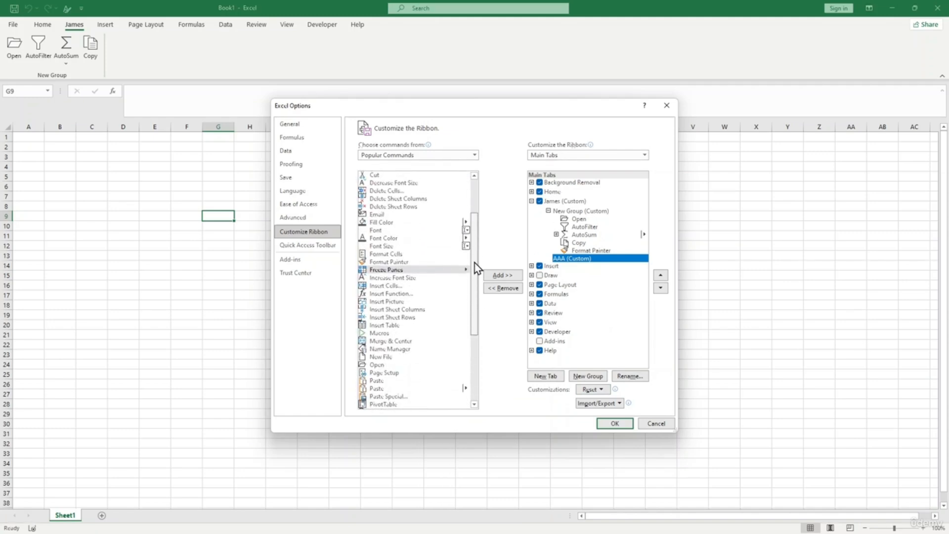
{"action": "left_click", "coordinate": [502, 276]}
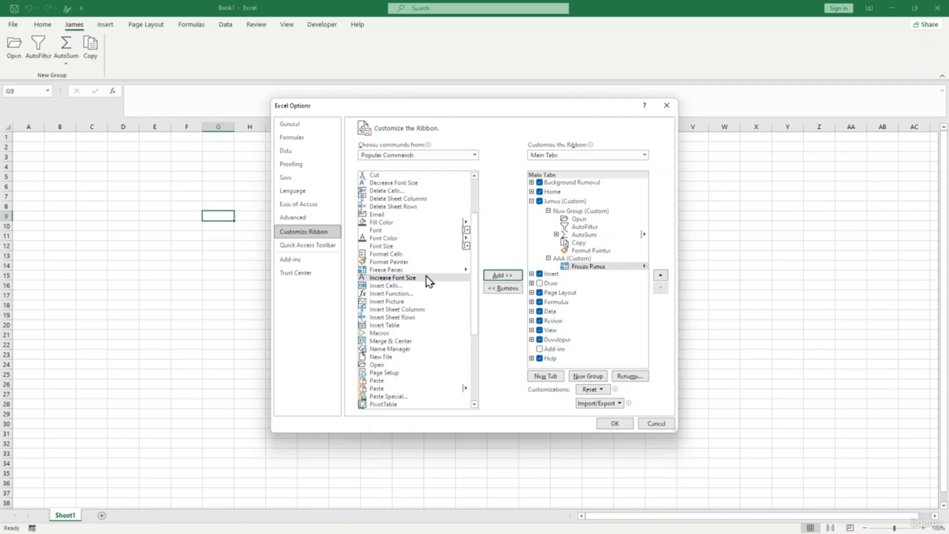
{"action": "left_click_drag", "start_coordinate": [477, 280], "coordinate": [477, 357]}
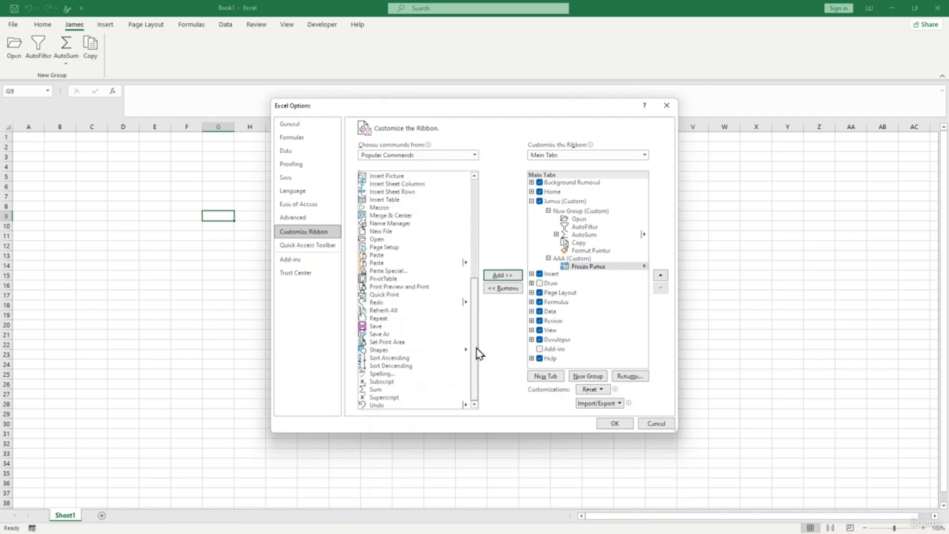
{"action": "left_click", "coordinate": [383, 240]}
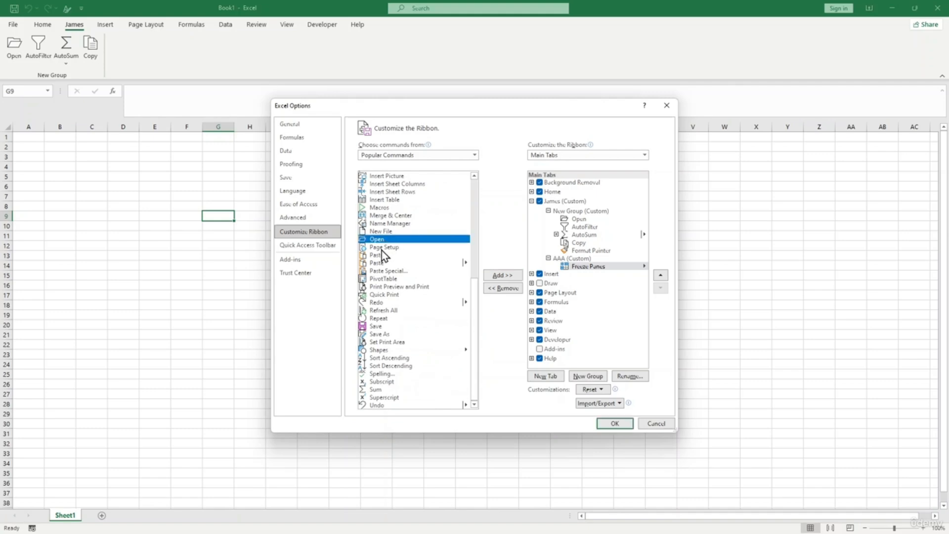
{"action": "left_click", "coordinate": [519, 275]}
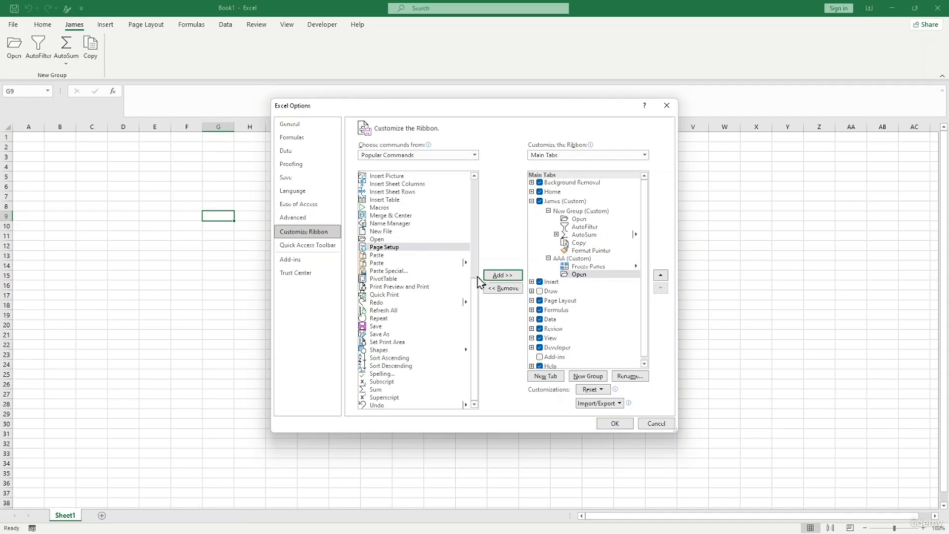
{"action": "left_click", "coordinate": [501, 276]}
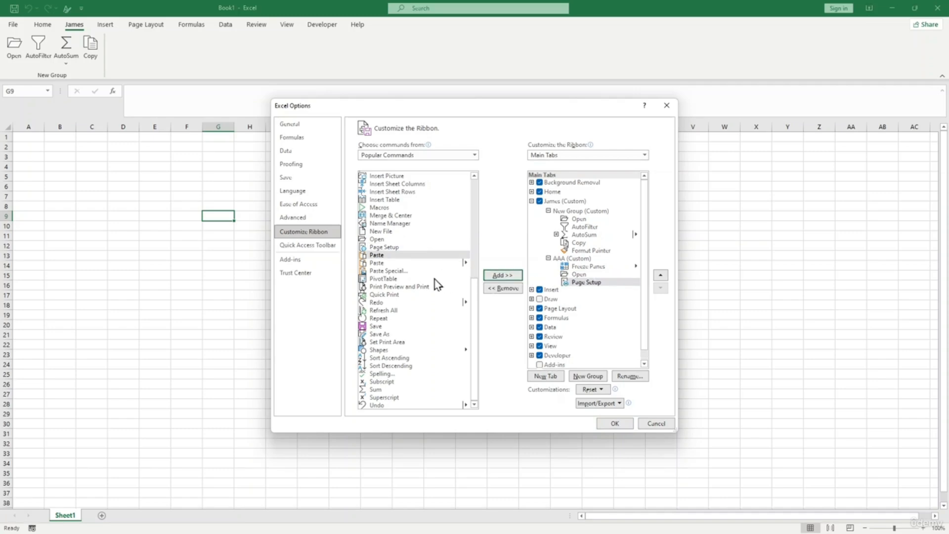
{"action": "left_click", "coordinate": [387, 389]}
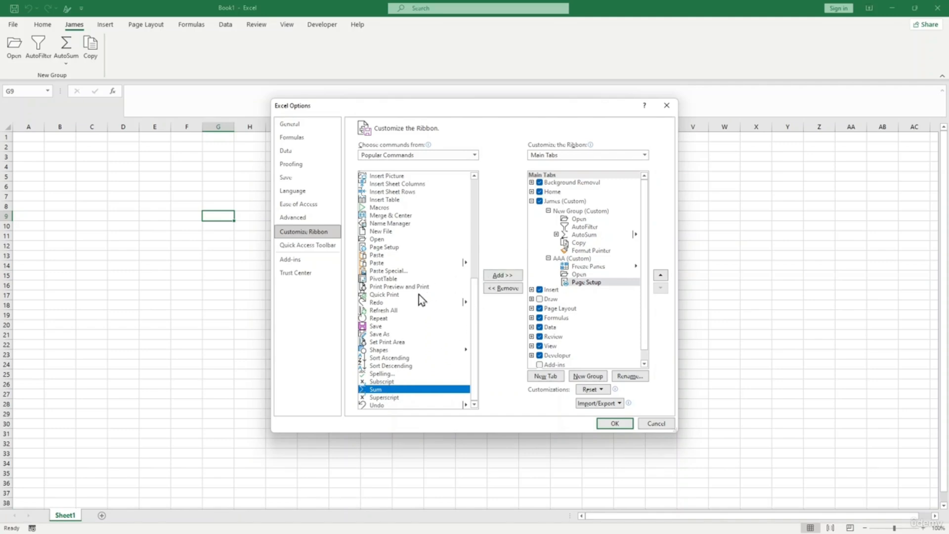
{"action": "left_click", "coordinate": [495, 276]}
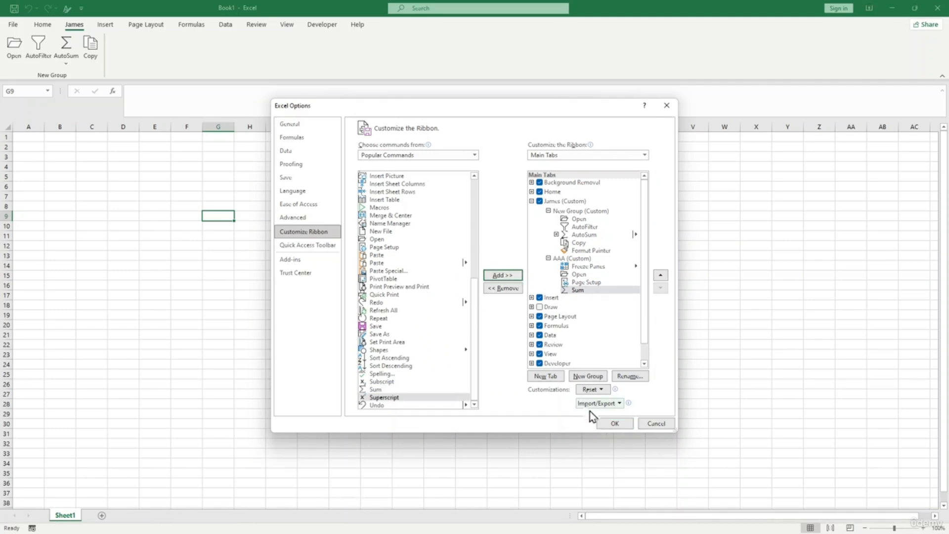
{"action": "left_click", "coordinate": [614, 423]}
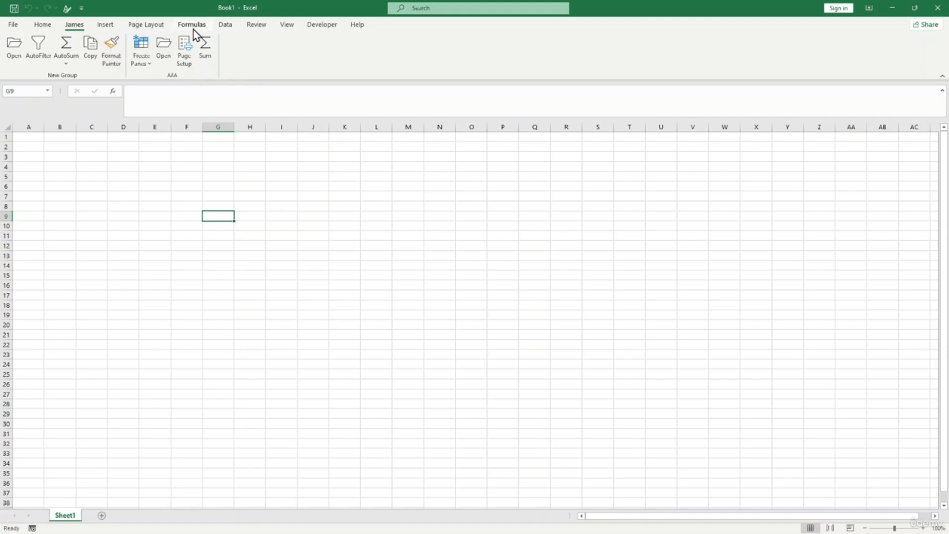
- Open the File backstage Home page showing Blank workbook and recent workbooks
{"action": "left_click", "coordinate": [12, 25]}
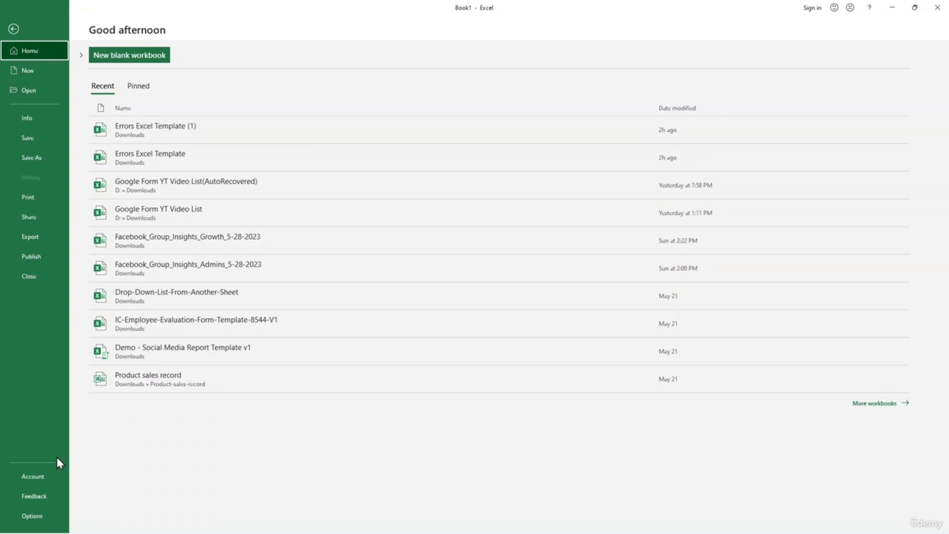
- Uncheck the custom James tab in Customize Ribbon and apply, hiding it from the ribbon
{"action": "left_click", "coordinate": [42, 521]}
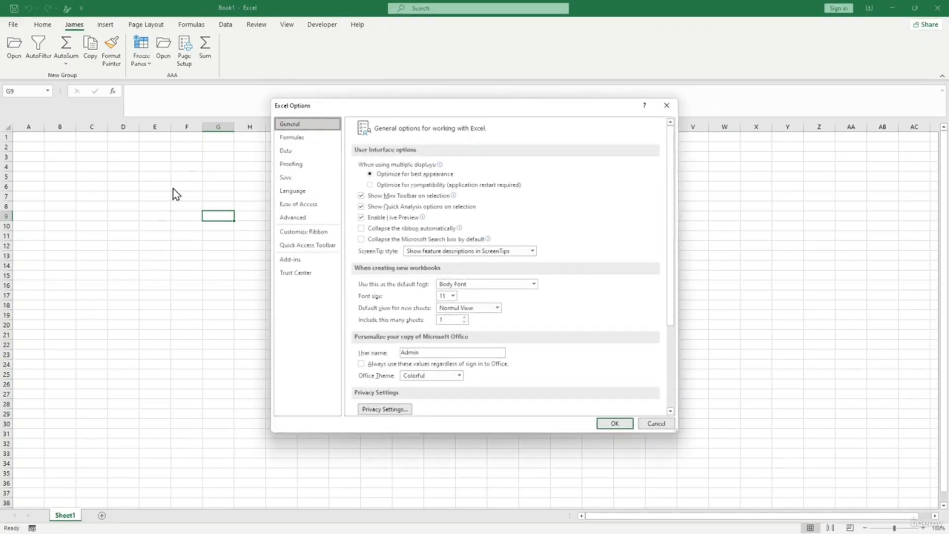
{"action": "left_click", "coordinate": [308, 234]}
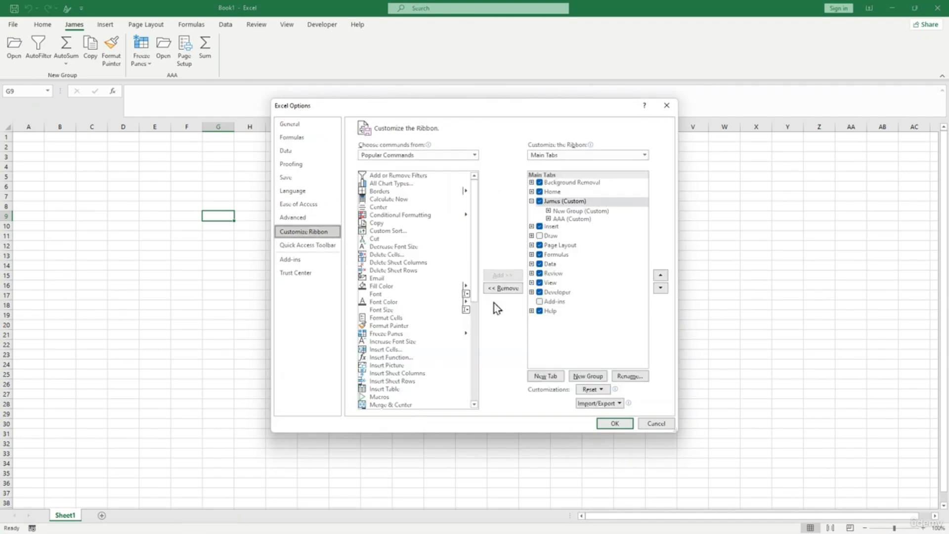
{"action": "left_click", "coordinate": [532, 201]}
{"action": "left_click", "coordinate": [539, 201]}
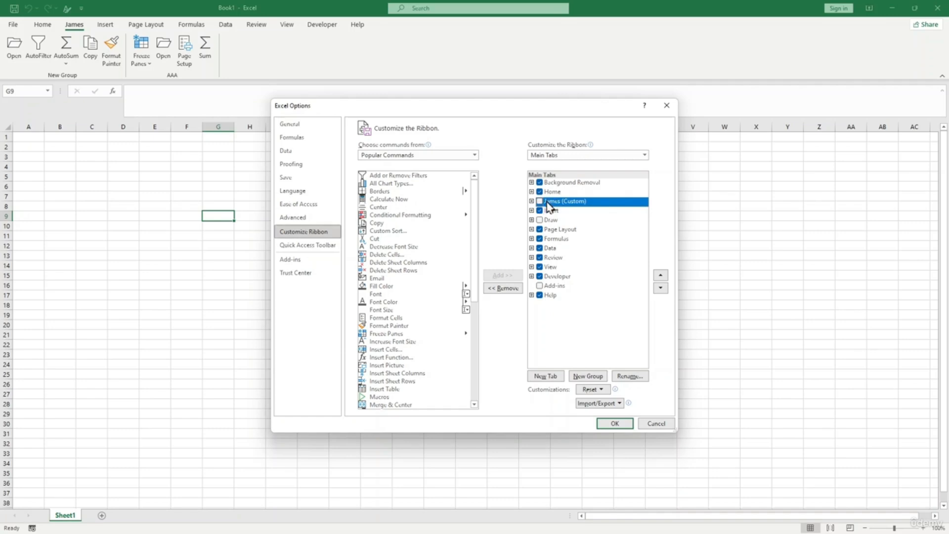
{"action": "left_click", "coordinate": [538, 201]}
{"action": "left_click", "coordinate": [532, 201]}
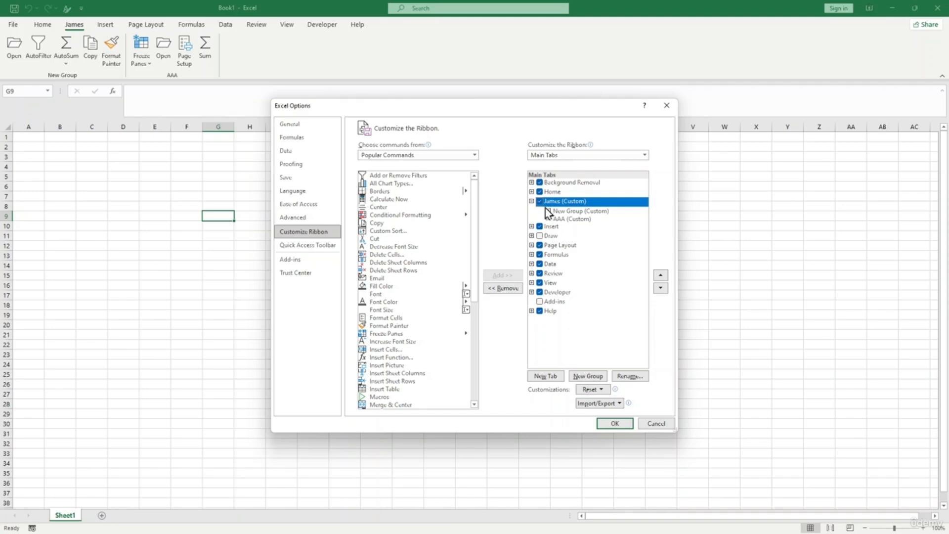
{"action": "left_click", "coordinate": [539, 202]}
{"action": "left_click", "coordinate": [623, 424]}
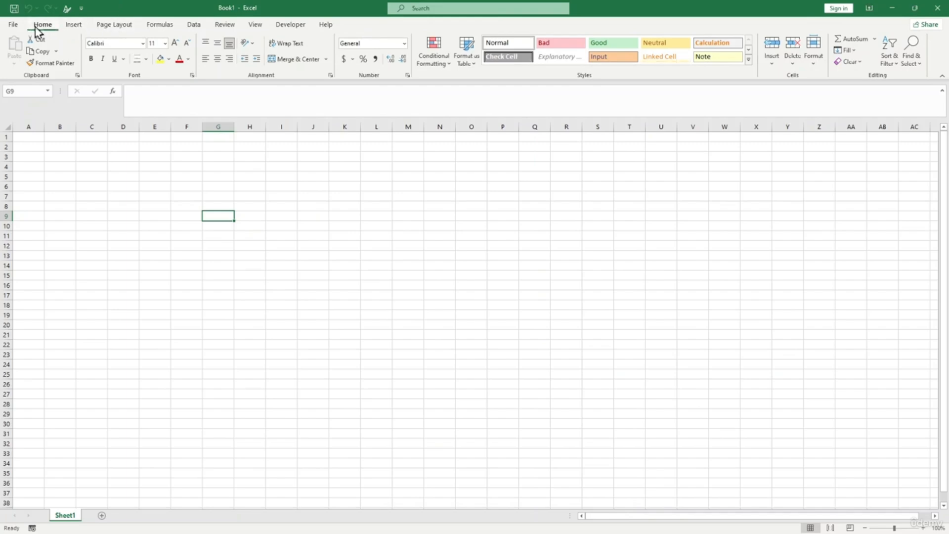
- Move the custom tab above Home in Customize Ribbon and save the change
{"action": "left_click", "coordinate": [14, 25]}
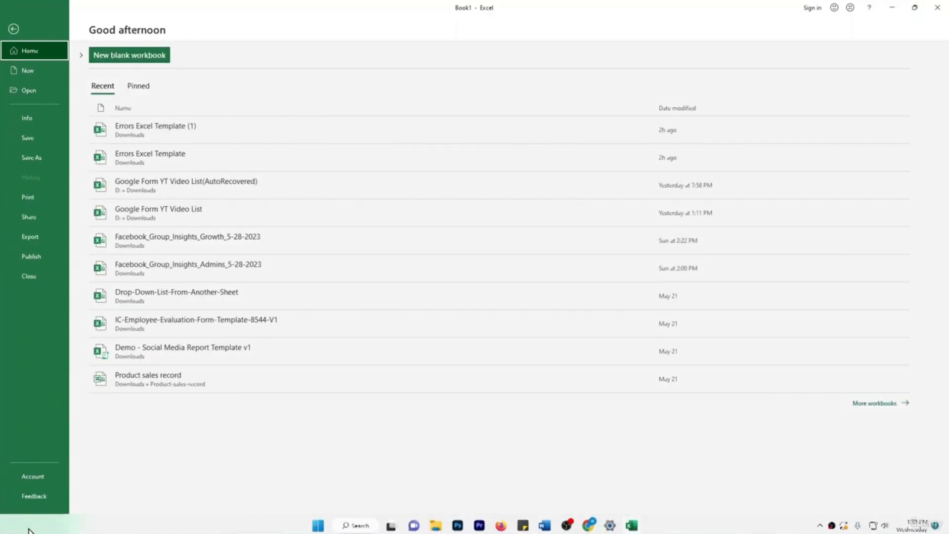
{"action": "left_click", "coordinate": [38, 516]}
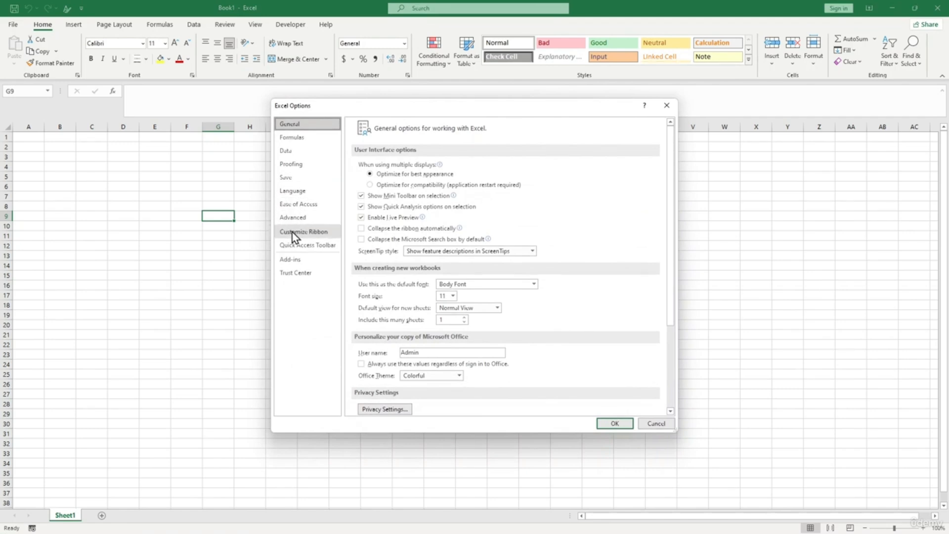
{"action": "left_click", "coordinate": [297, 232]}
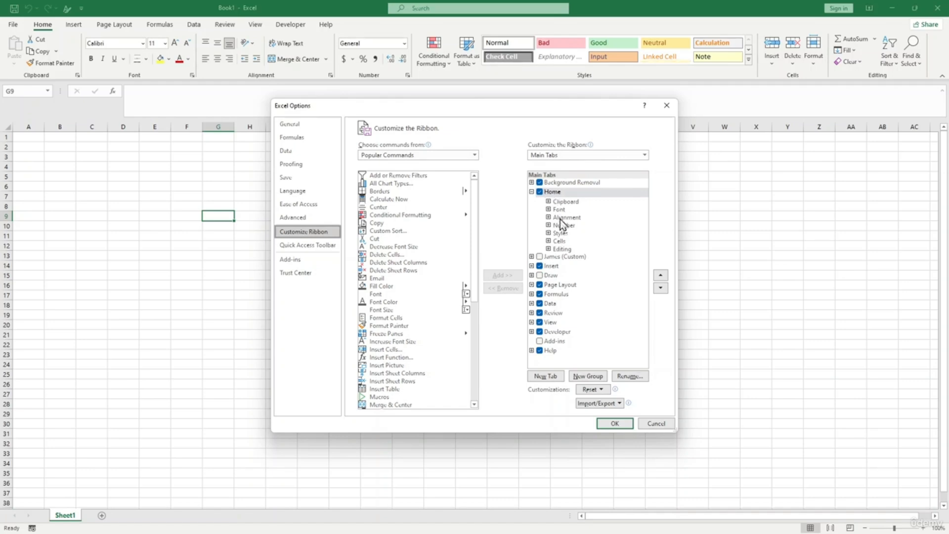
{"action": "left_click", "coordinate": [540, 256]}
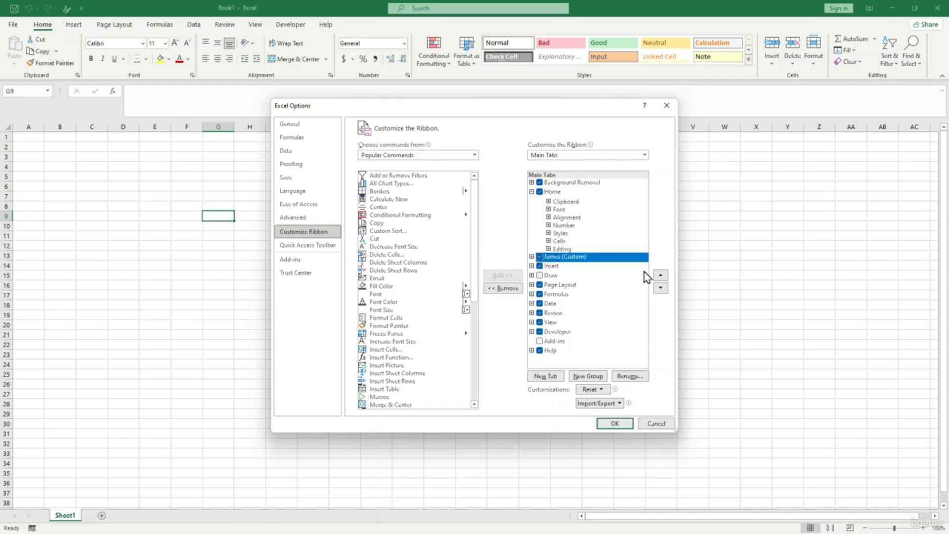
{"action": "left_click", "coordinate": [660, 274]}
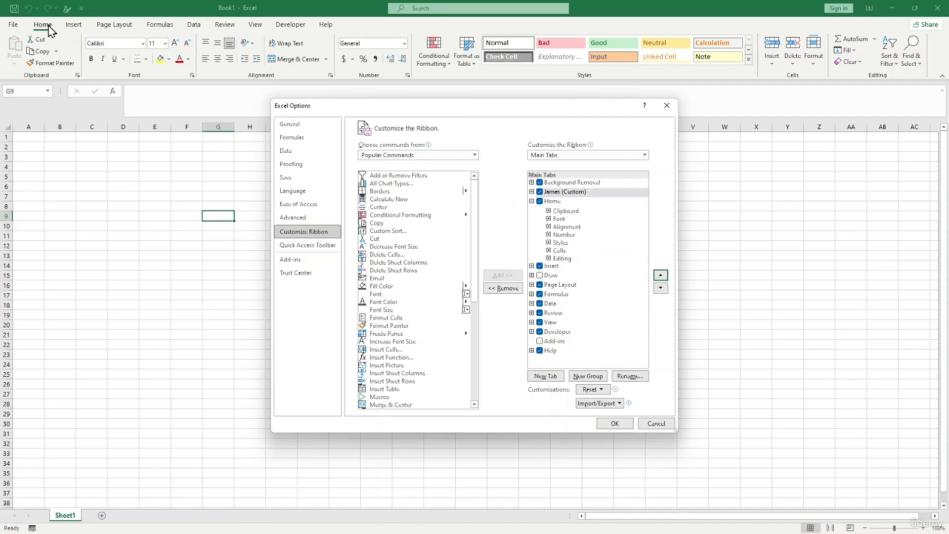
{"action": "left_click", "coordinate": [614, 423]}
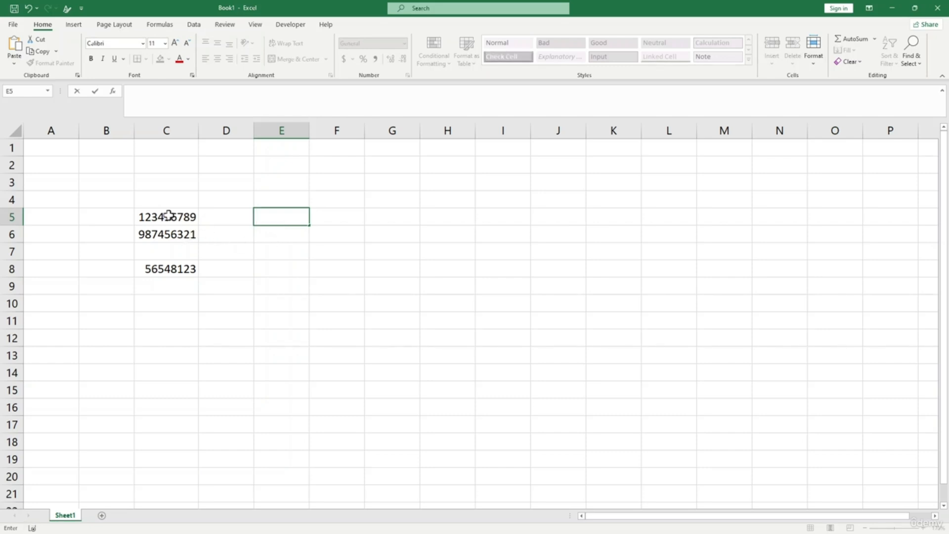
{"action": "left_click", "coordinate": [271, 257]}
{"action": "left_click", "coordinate": [262, 218]}
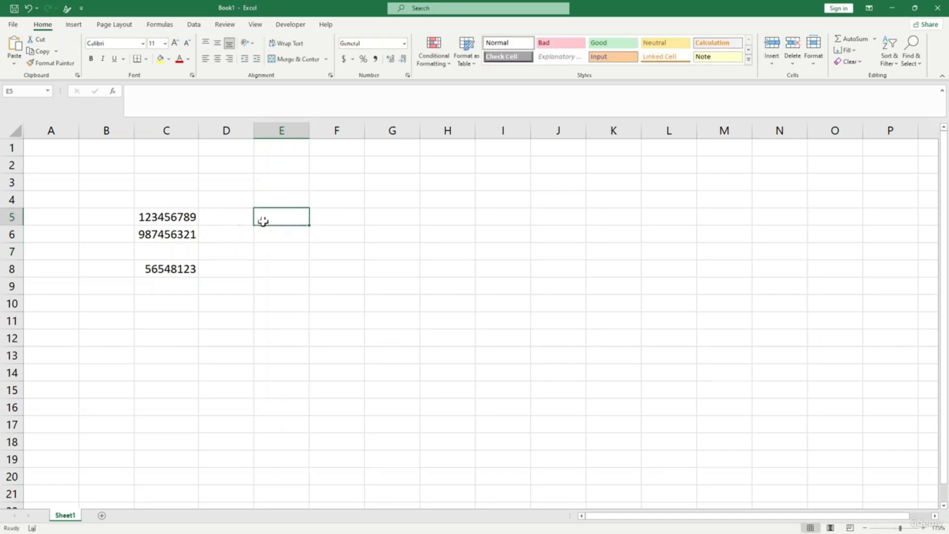
{"action": "left_click", "coordinate": [184, 221]}
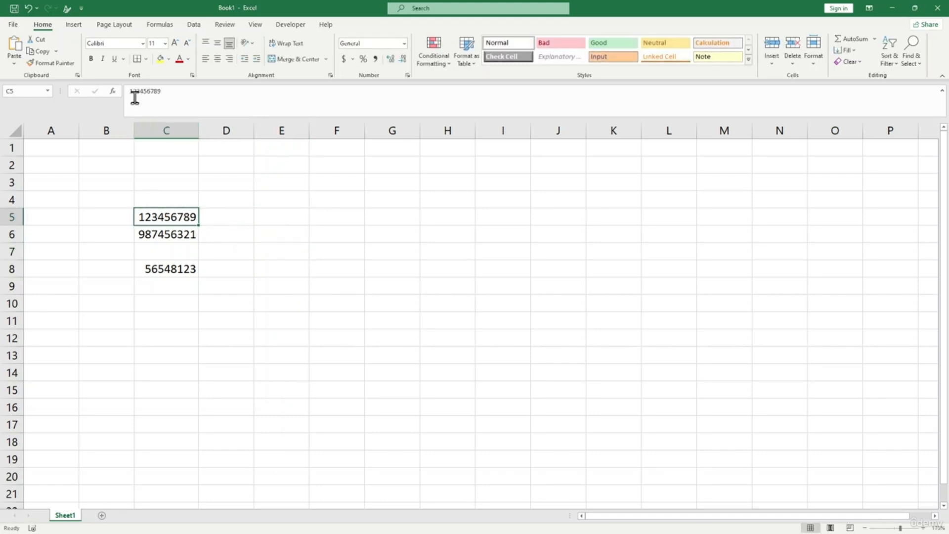
{"action": "left_click", "coordinate": [271, 223]}
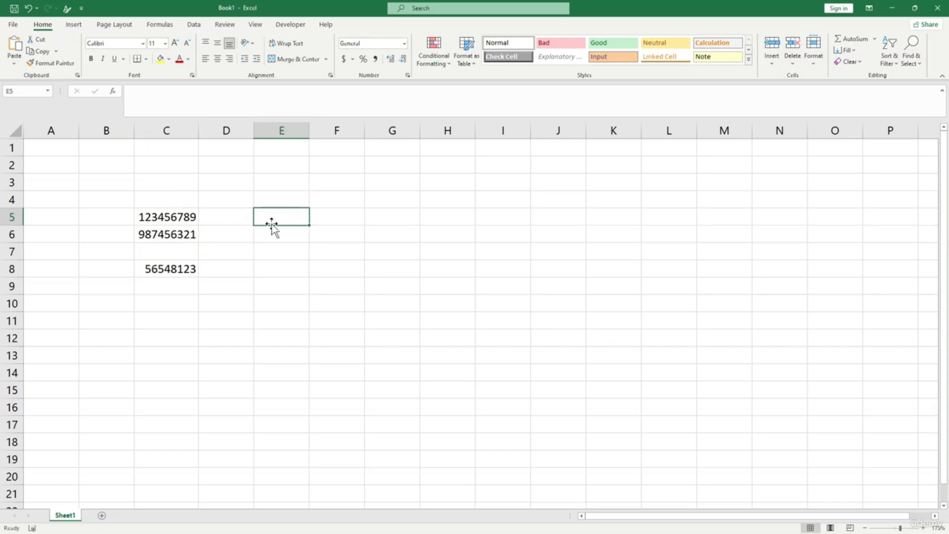
{"action": "type", "text": "0123"}
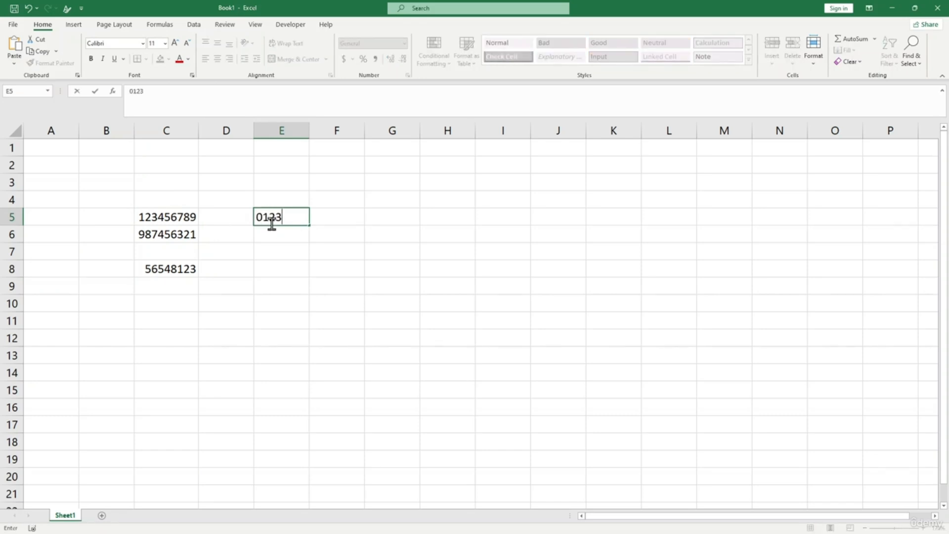
{"action": "type", "text": "456789"}
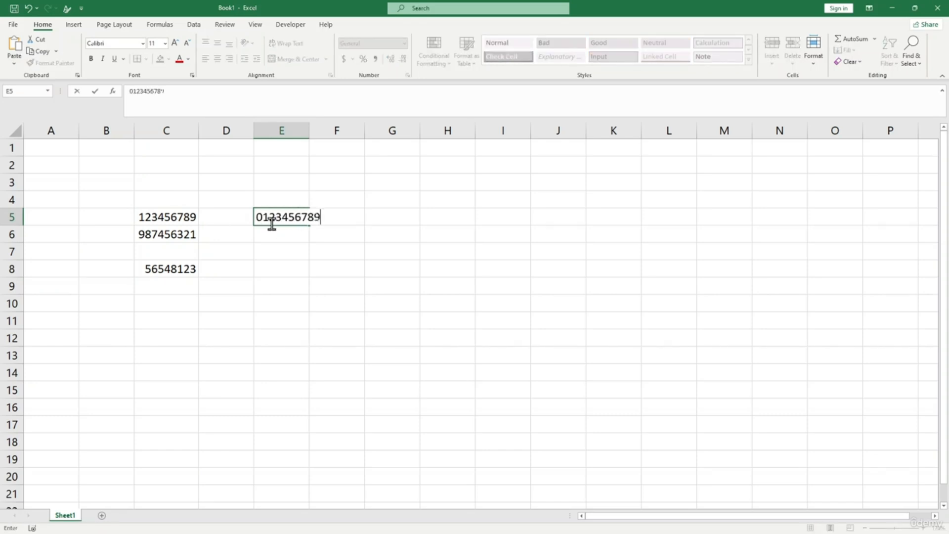
{"action": "key", "text": "Return"}
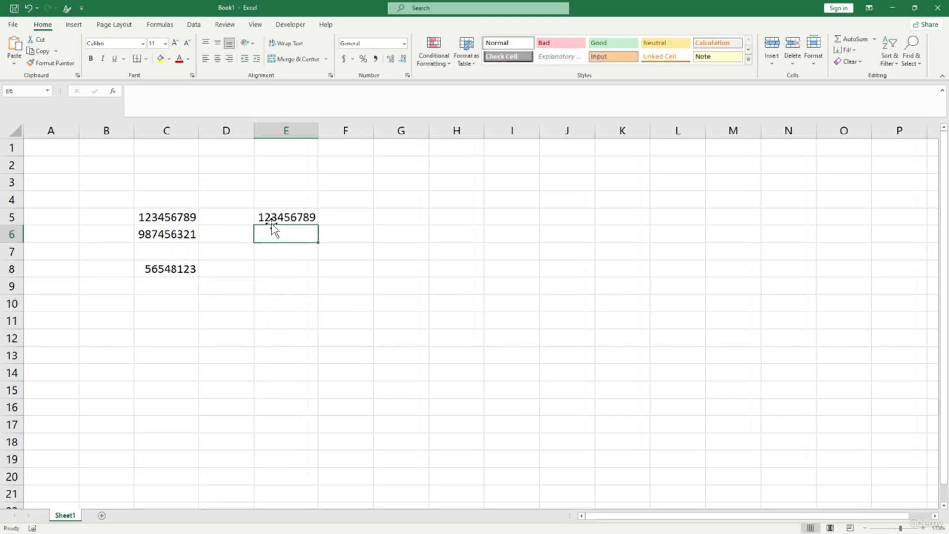
{"action": "left_click", "coordinate": [273, 271]}
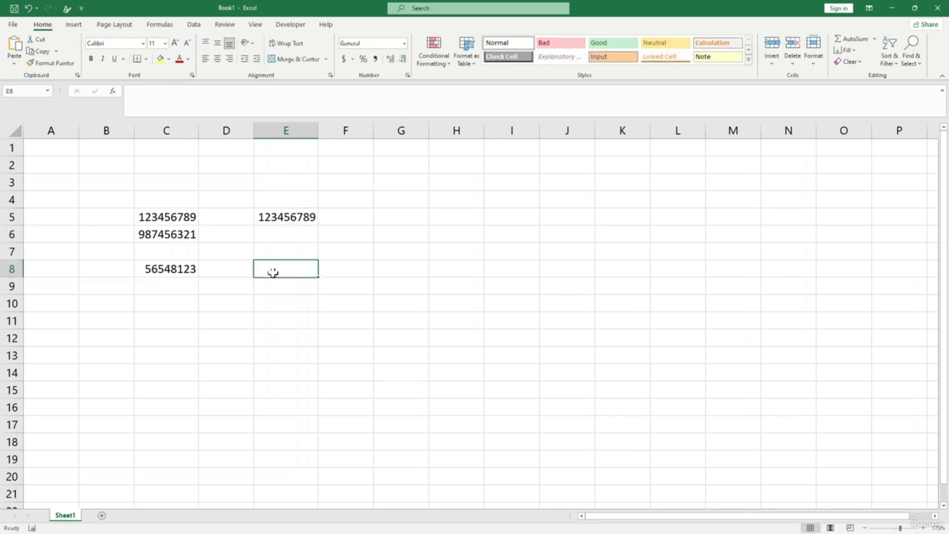
{"action": "left_click", "coordinate": [281, 217]}
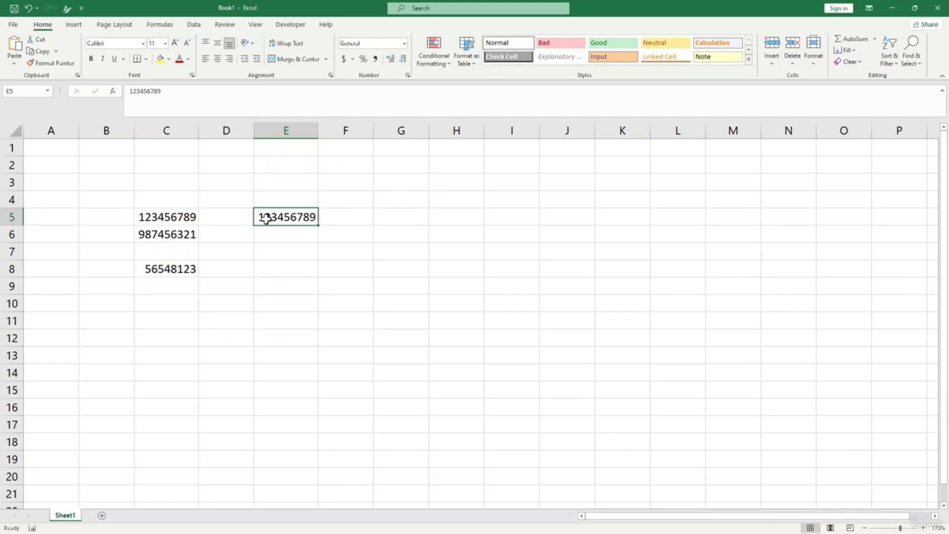
- Widen column E to fit the number
{"action": "left_click_drag", "start_coordinate": [318, 129], "coordinate": [325, 129]}
{"action": "left_click", "coordinate": [361, 247]}
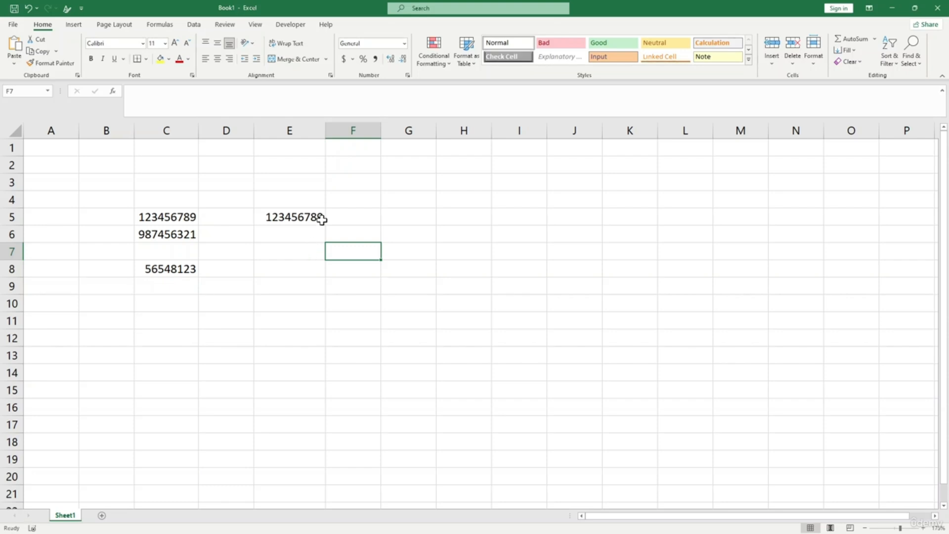
{"action": "left_click", "coordinate": [181, 219]}
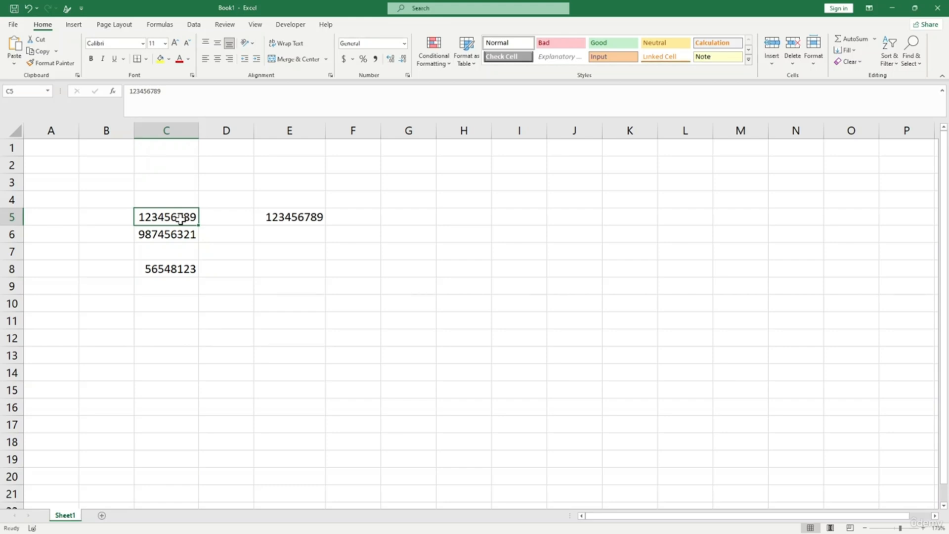
{"action": "right_click", "coordinate": [180, 219]}
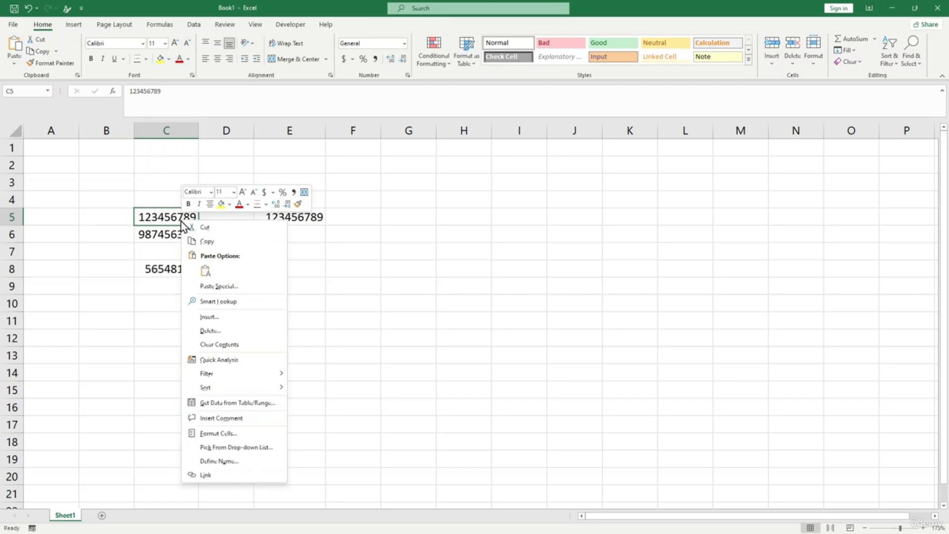
{"action": "left_click", "coordinate": [233, 440]}
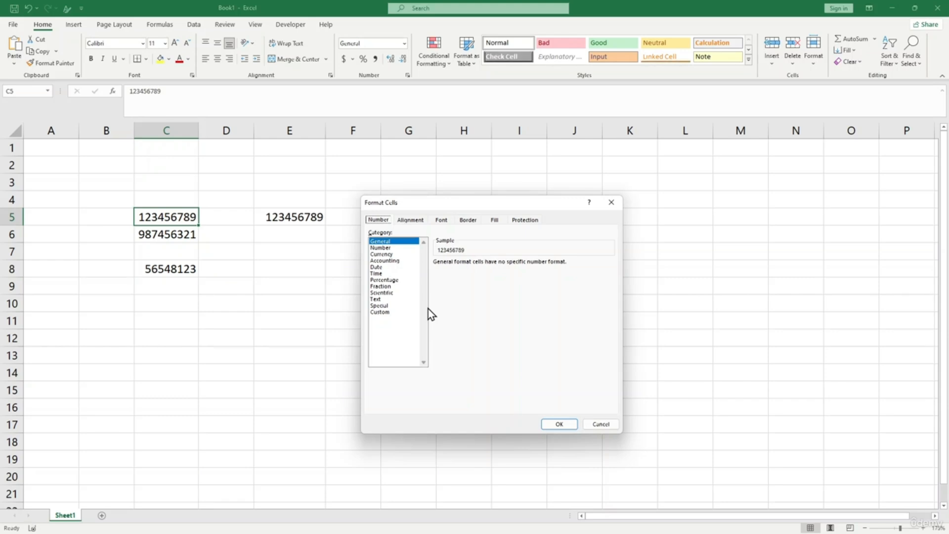
{"action": "left_click", "coordinate": [387, 248]}
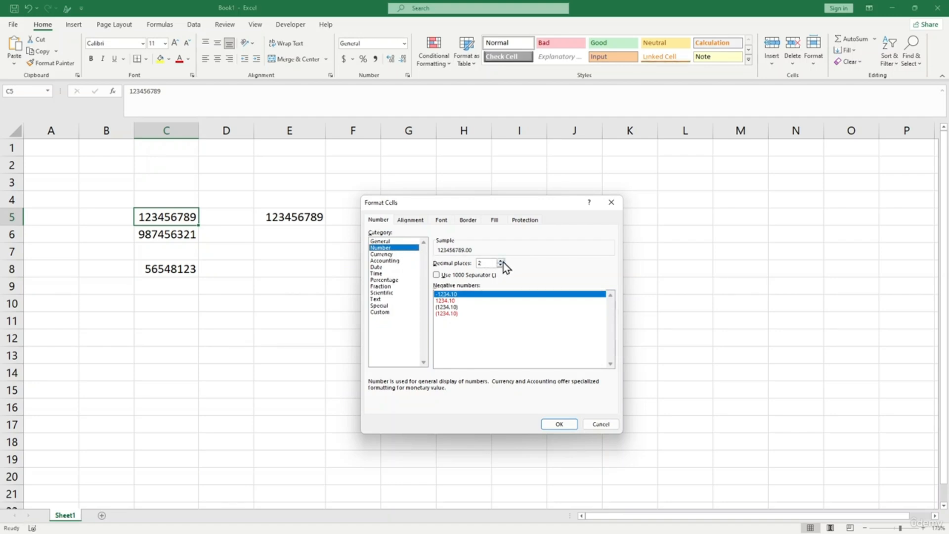
{"action": "left_click", "coordinate": [381, 313]}
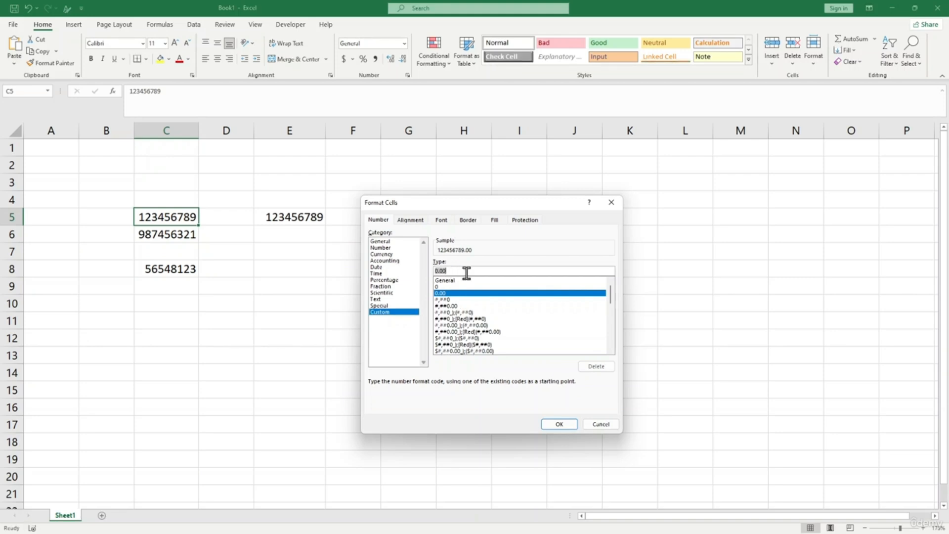
{"action": "type", "text": "0000000000"}
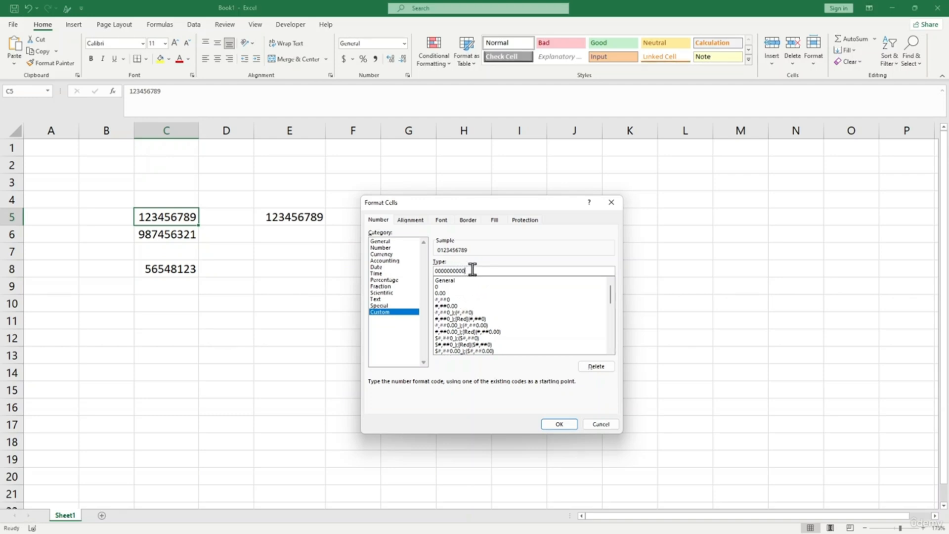
{"action": "type", "text": "0"}
{"action": "left_click_drag", "start_coordinate": [468, 271], "coordinate": [462, 271]}
{"action": "type", "text": "000"}
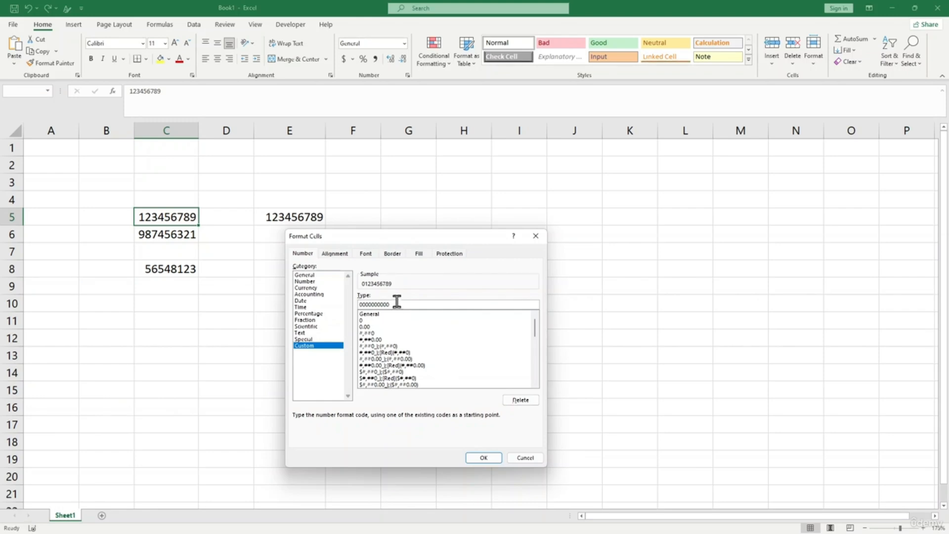
{"action": "left_click", "coordinate": [489, 455]}
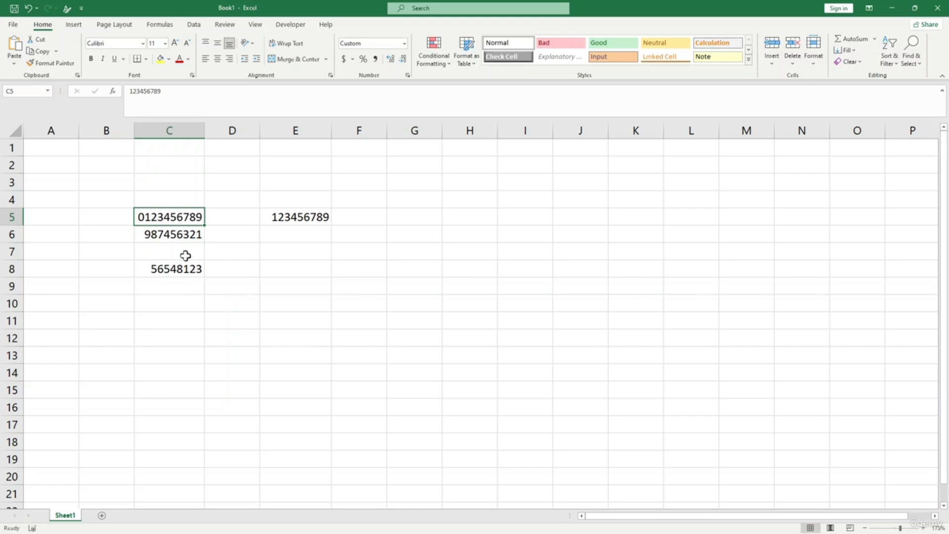
{"action": "left_click", "coordinate": [186, 233]}
- Change C5's value to 987156321, correcting a mistyped digit
{"action": "left_click", "coordinate": [181, 218]}
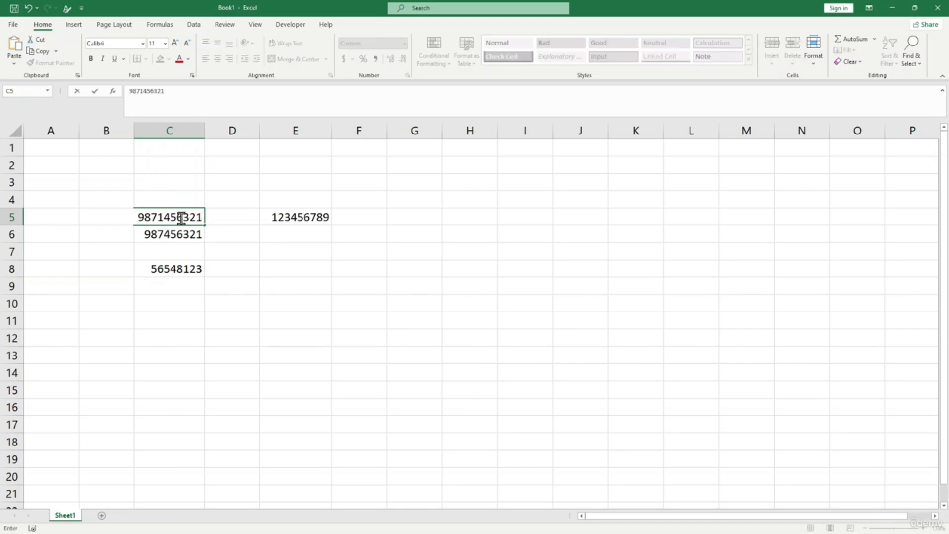
{"action": "key", "text": "Return"}
{"action": "left_click", "coordinate": [181, 218]}
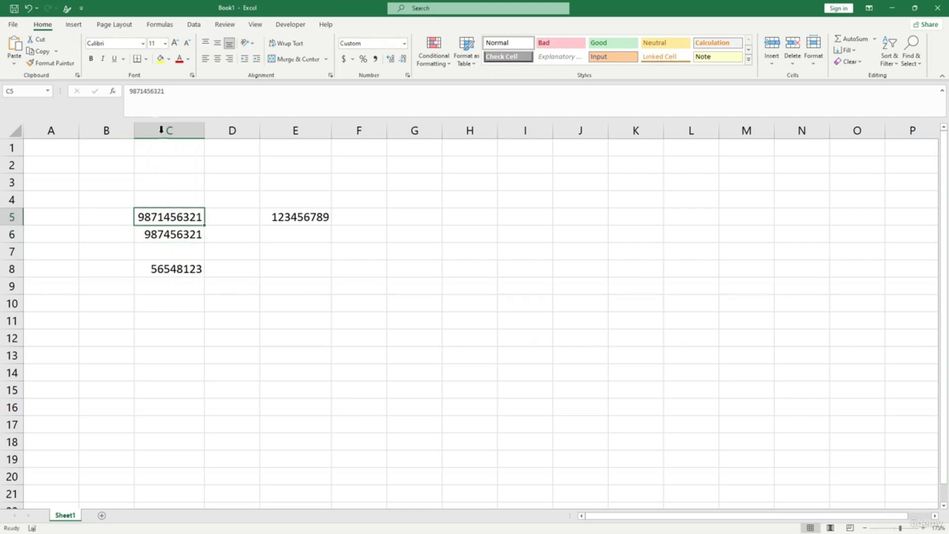
{"action": "left_click", "coordinate": [148, 93]}
{"action": "key", "text": "BackSpace"}
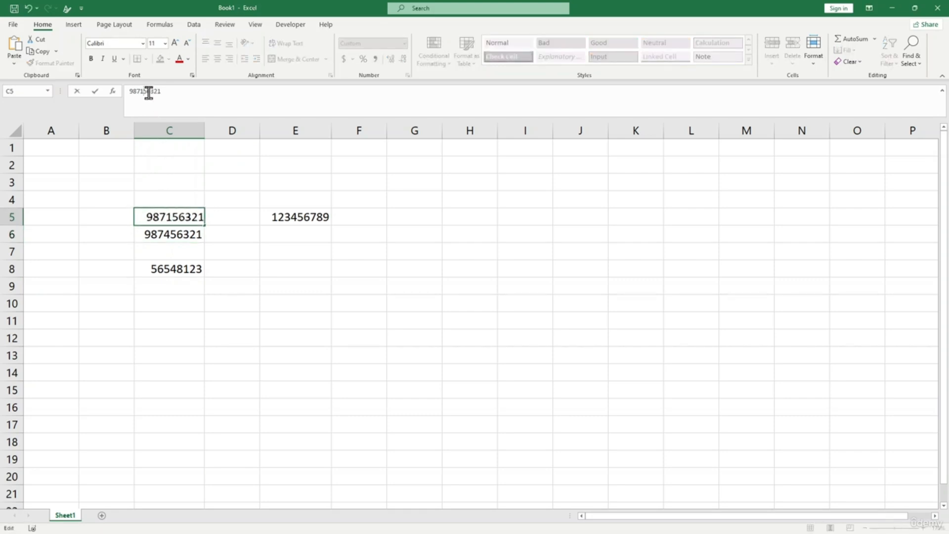
{"action": "key", "text": "Return"}
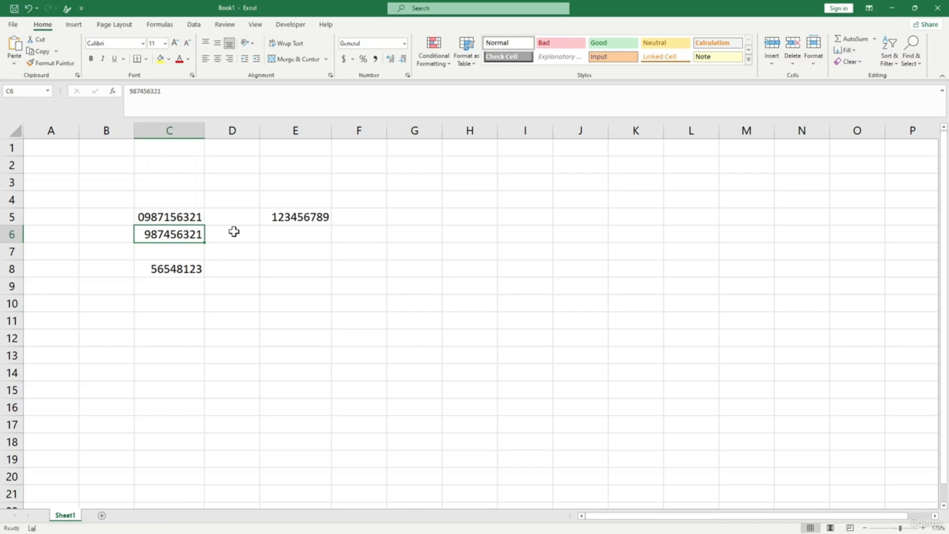
{"action": "left_click", "coordinate": [229, 271]}
{"action": "left_click", "coordinate": [186, 217]}
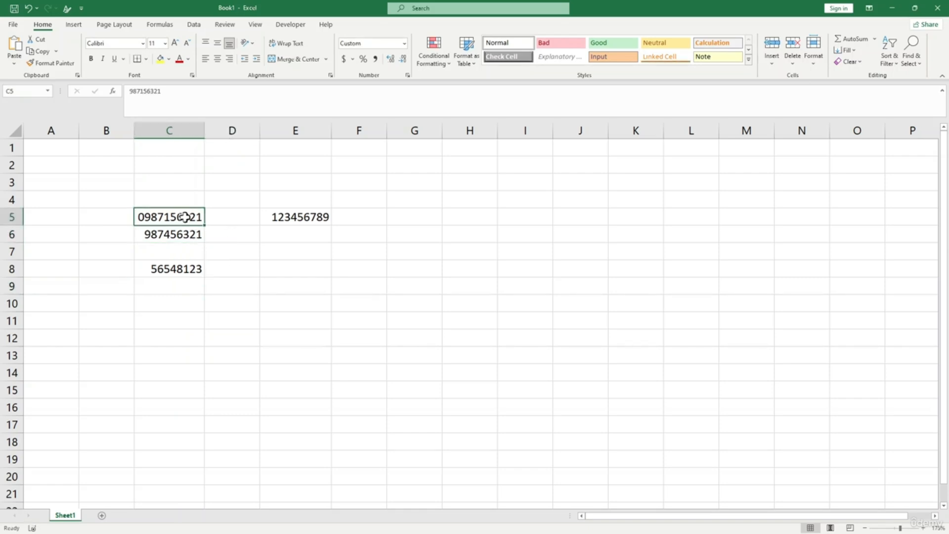
{"action": "left_click", "coordinate": [66, 63]}
{"action": "left_click", "coordinate": [176, 234]}
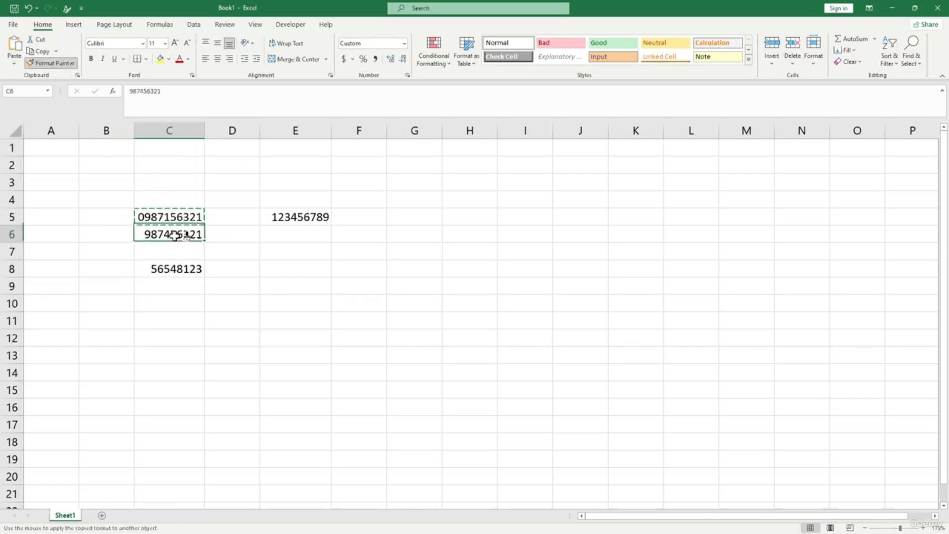
{"action": "left_click", "coordinate": [179, 270]}
{"action": "left_click", "coordinate": [189, 286]}
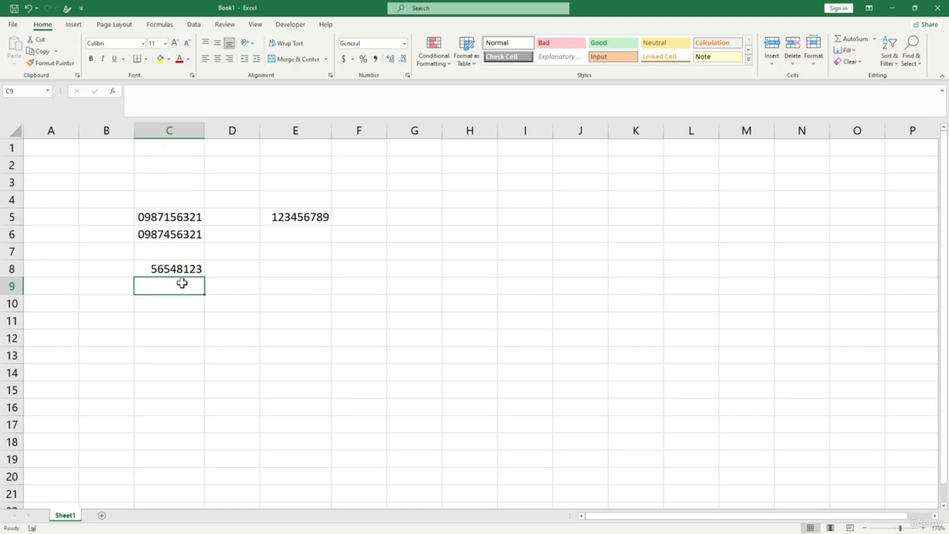
- Enter =TEXT(C8,"000000000") in D8 so it displays 056548123
{"action": "left_click", "coordinate": [235, 271]}
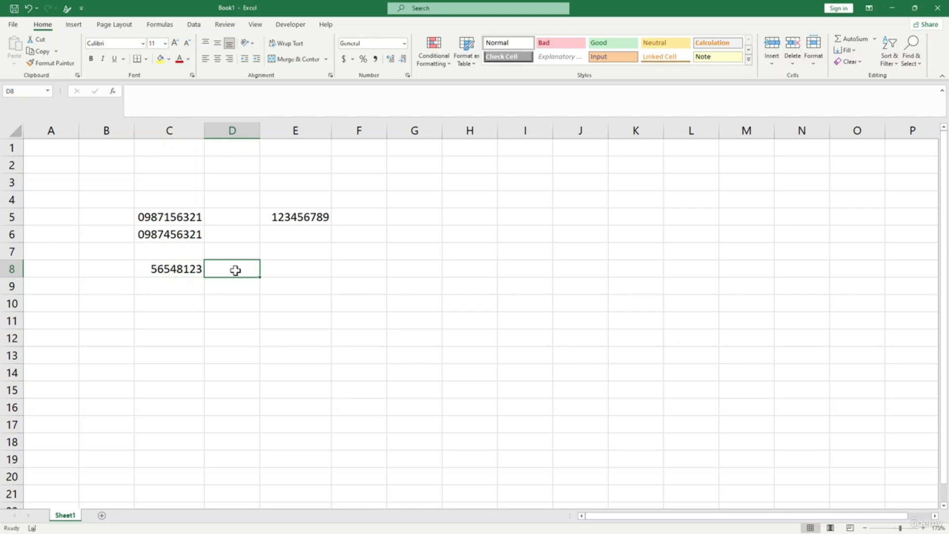
{"action": "type", "text": "=Te"}
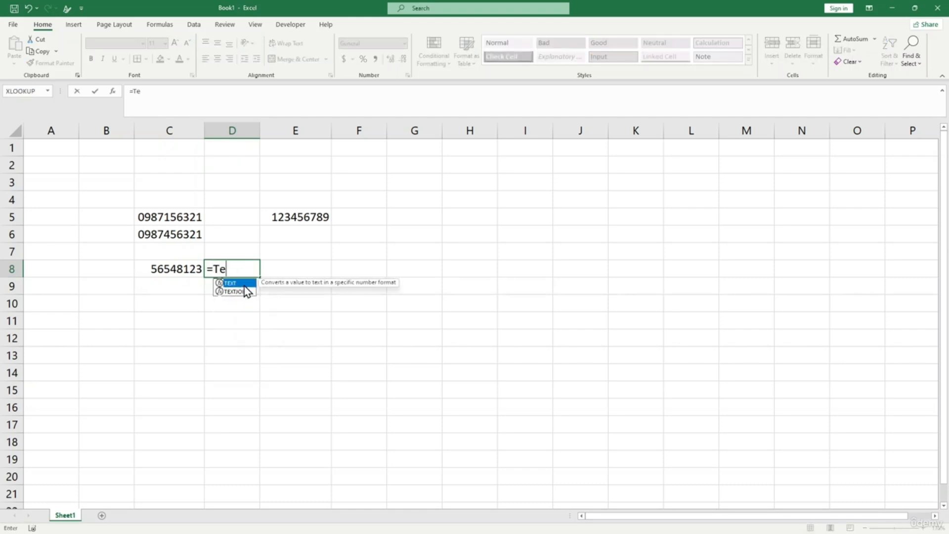
{"action": "type", "text": "xt("}
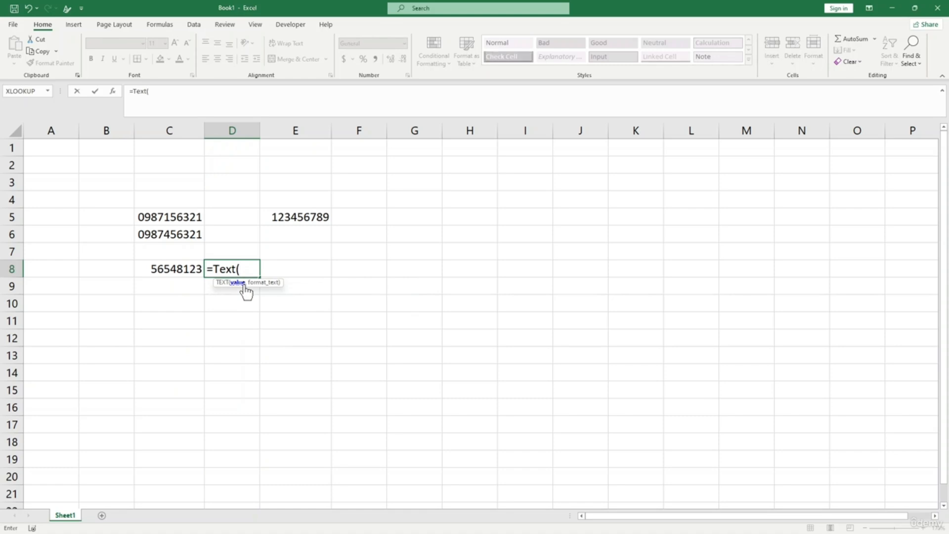
{"action": "left_click", "coordinate": [179, 273]}
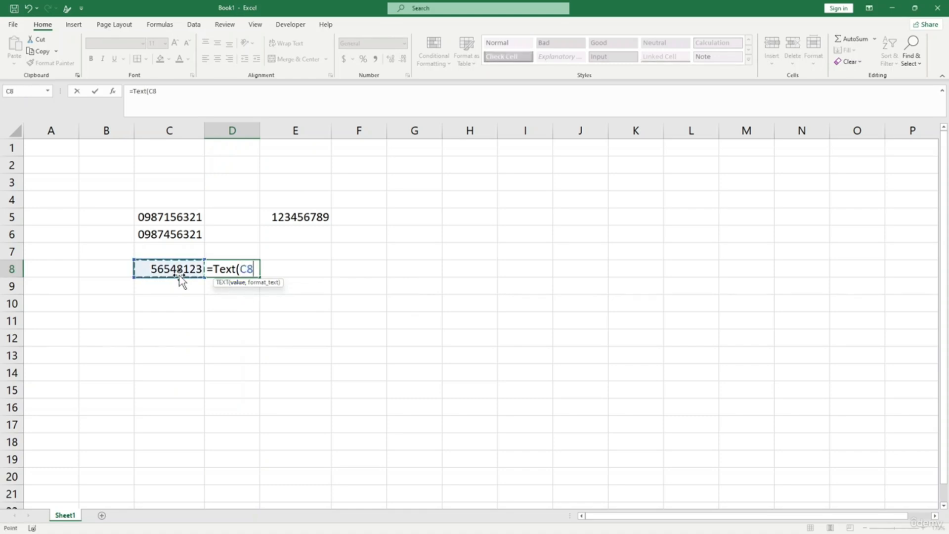
{"action": "type", "text": ",\"0000000"}
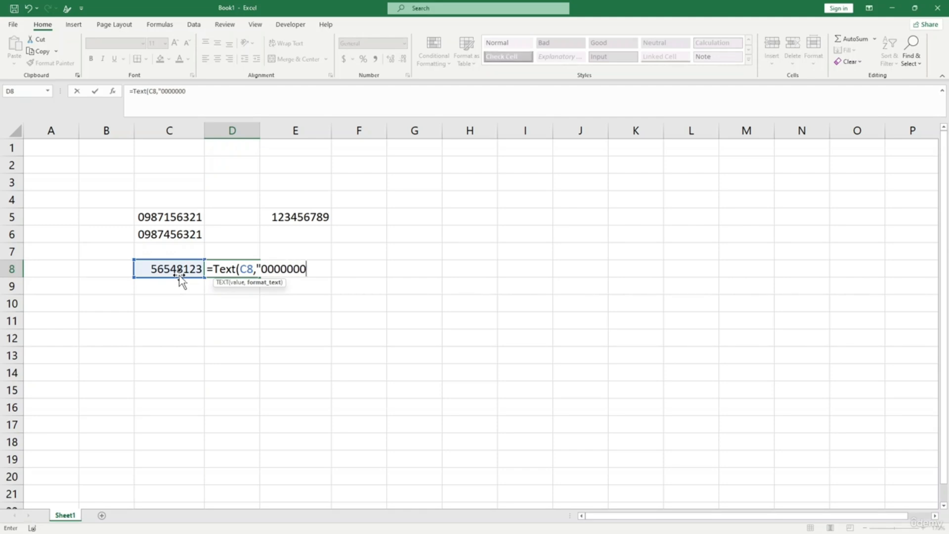
{"action": "type", "text": "0"}
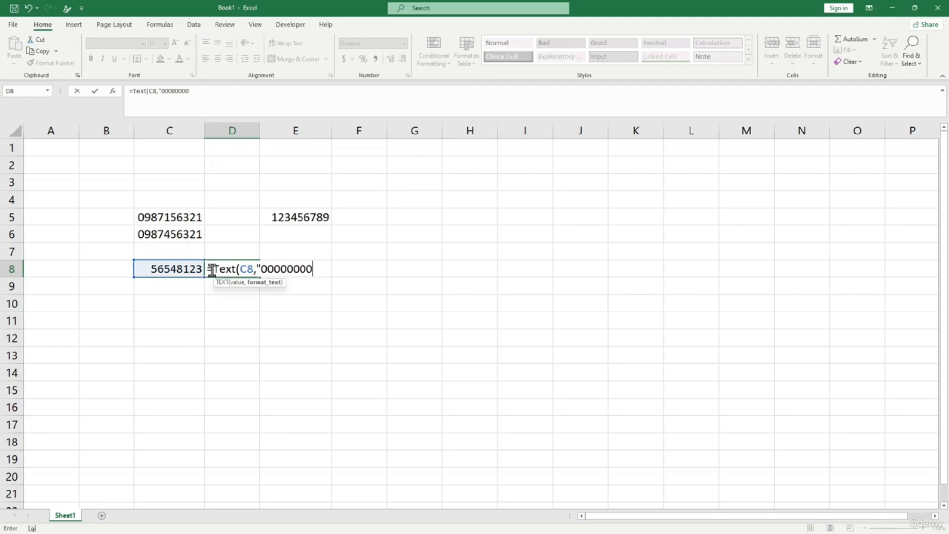
{"action": "type", "text": "0\")"}
{"action": "key", "text": "Return"}
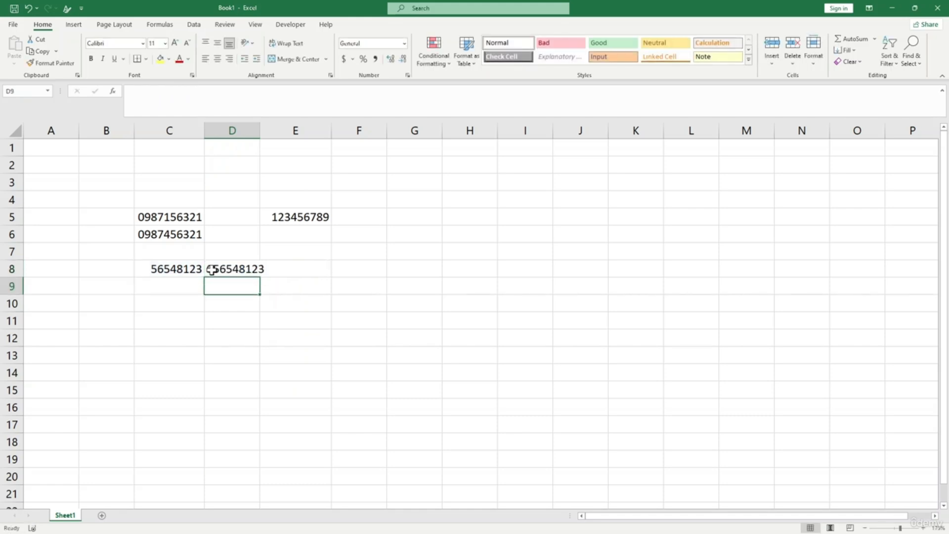
- Widen column D and apply D8's formatting to E5 with Format Painter
{"action": "left_click_drag", "start_coordinate": [260, 132], "coordinate": [277, 131]}
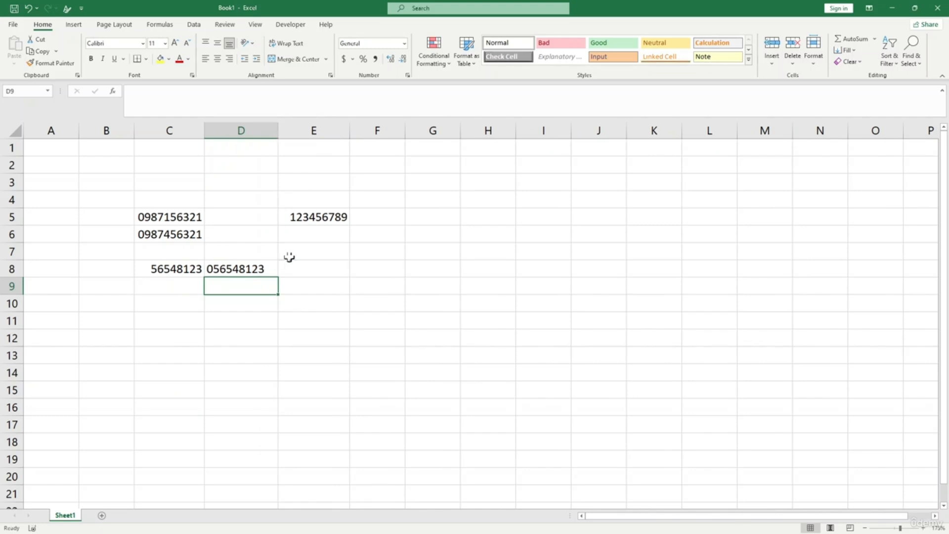
{"action": "left_click", "coordinate": [323, 216]}
{"action": "left_click", "coordinate": [361, 216]}
{"action": "left_click", "coordinate": [311, 216]}
{"action": "left_click", "coordinate": [258, 268]}
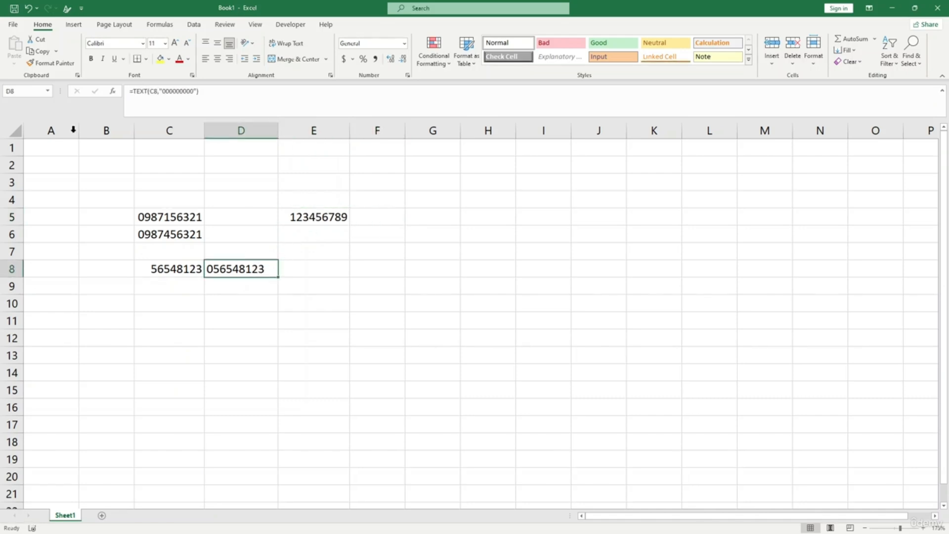
{"action": "left_click", "coordinate": [50, 63]}
{"action": "left_click", "coordinate": [321, 215]}
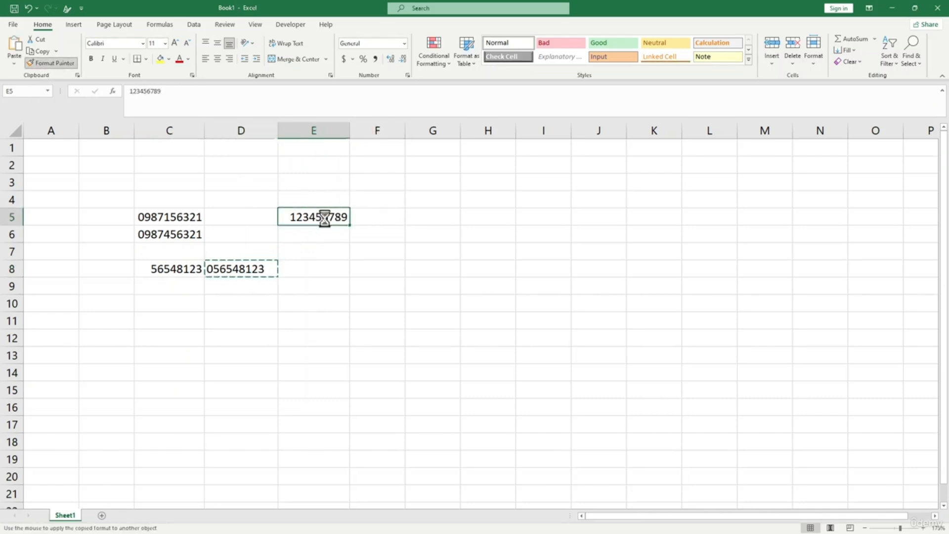
{"action": "left_click", "coordinate": [334, 234]}
{"action": "left_click", "coordinate": [318, 216]}
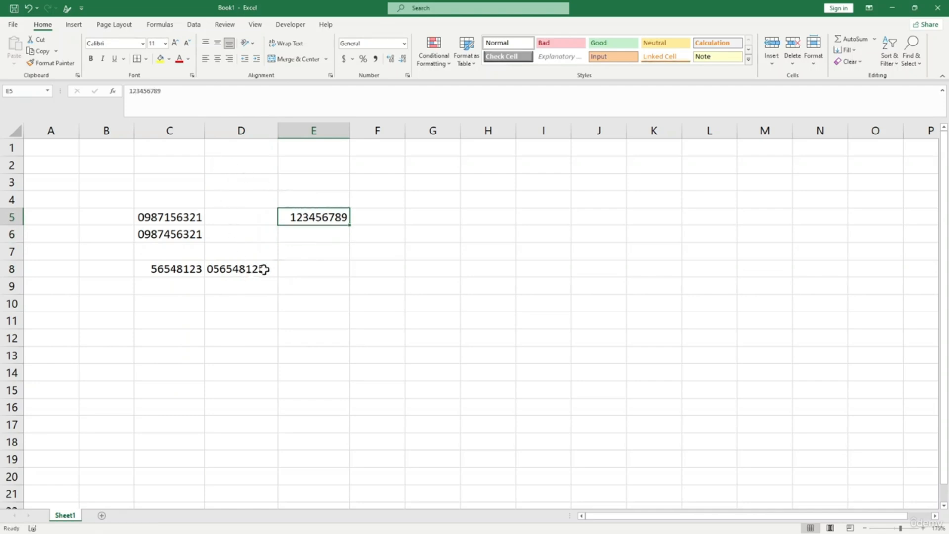
{"action": "left_click", "coordinate": [374, 216]}
{"action": "type", "text": "=text"}
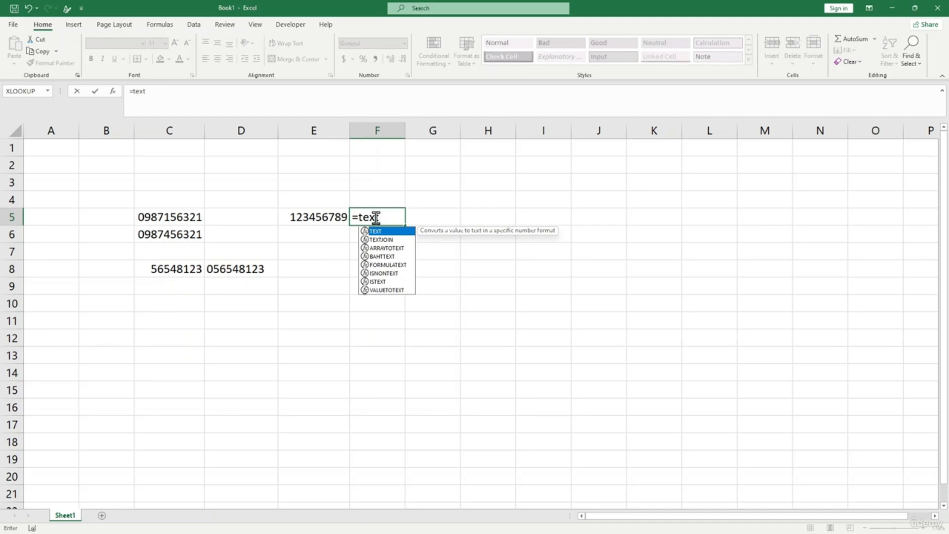
{"action": "type", "text": "("}
{"action": "left_click", "coordinate": [338, 221]}
{"action": "type", "text": ","}
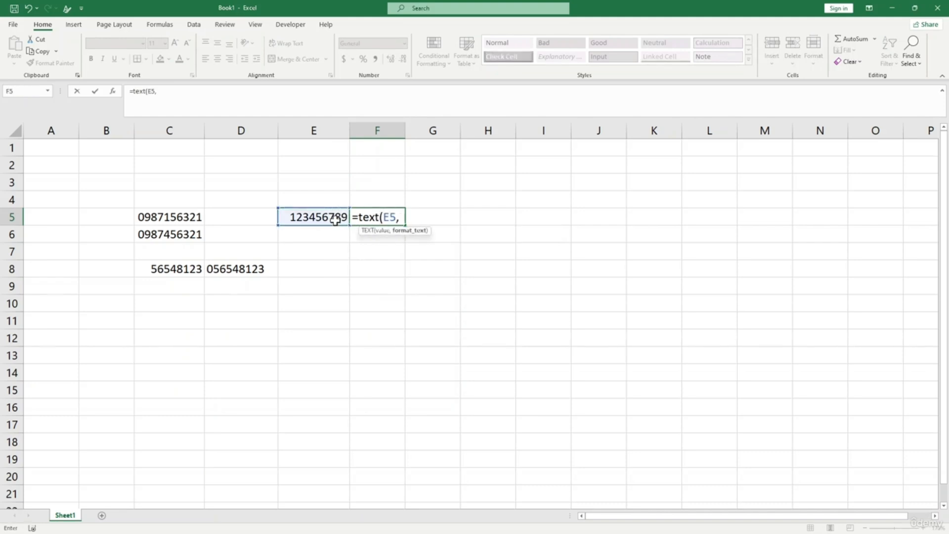
{"action": "type", "text": "\"0000000000"}
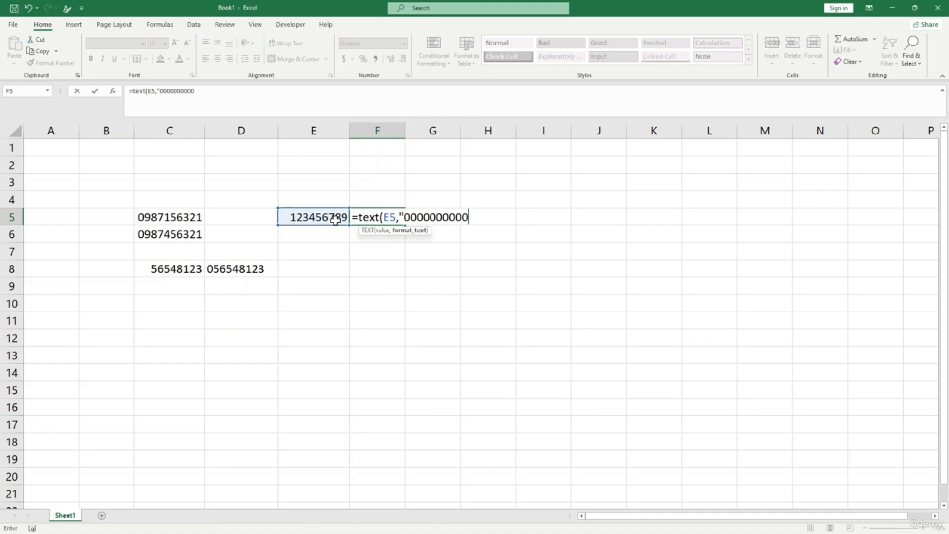
{"action": "type", "text": "\")"}
{"action": "key", "text": "Return"}
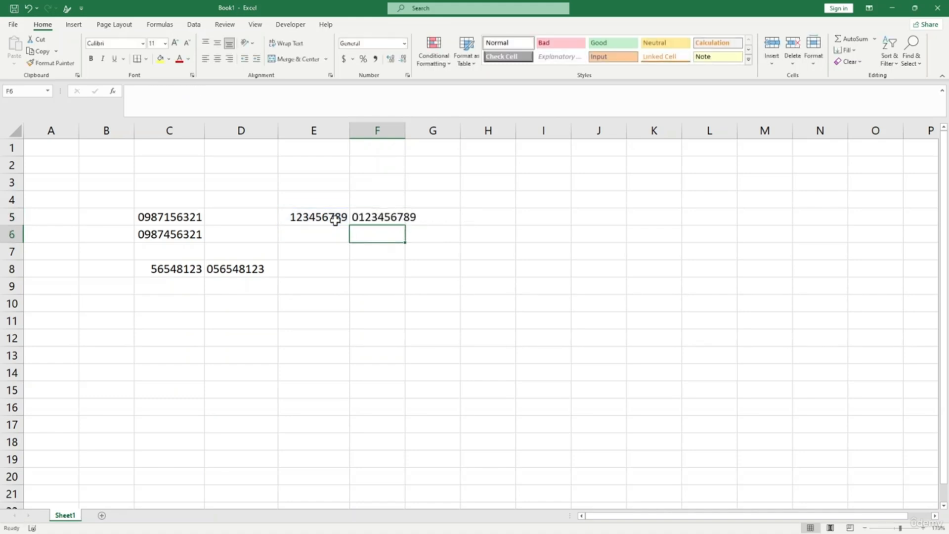
{"action": "left_click", "coordinate": [382, 217]}
{"action": "left_click_drag", "start_coordinate": [403, 130], "coordinate": [418, 130]}
{"action": "left_click", "coordinate": [443, 327]}
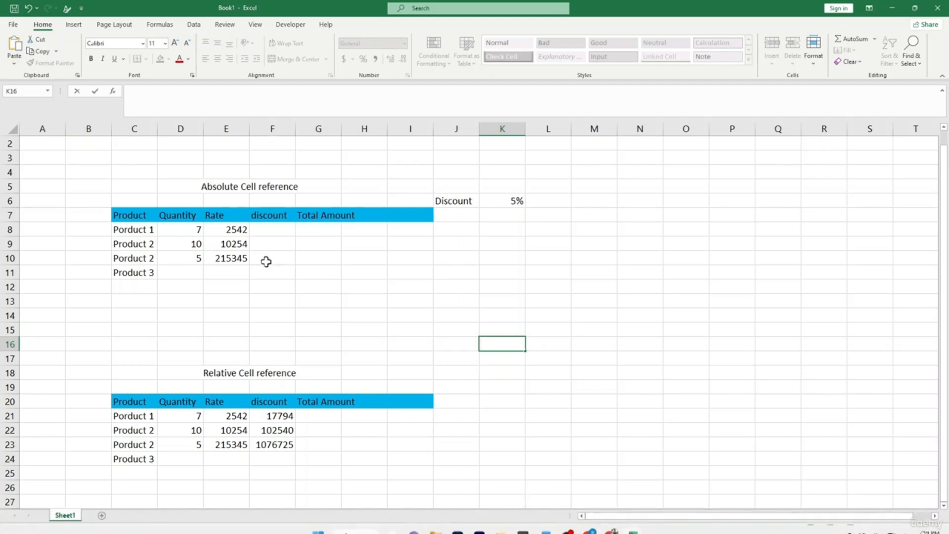
- Go over the Product, Quantity, Rate and Discount headers and the Discount label in J6
{"action": "left_click", "coordinate": [313, 271]}
{"action": "left_click", "coordinate": [131, 215]}
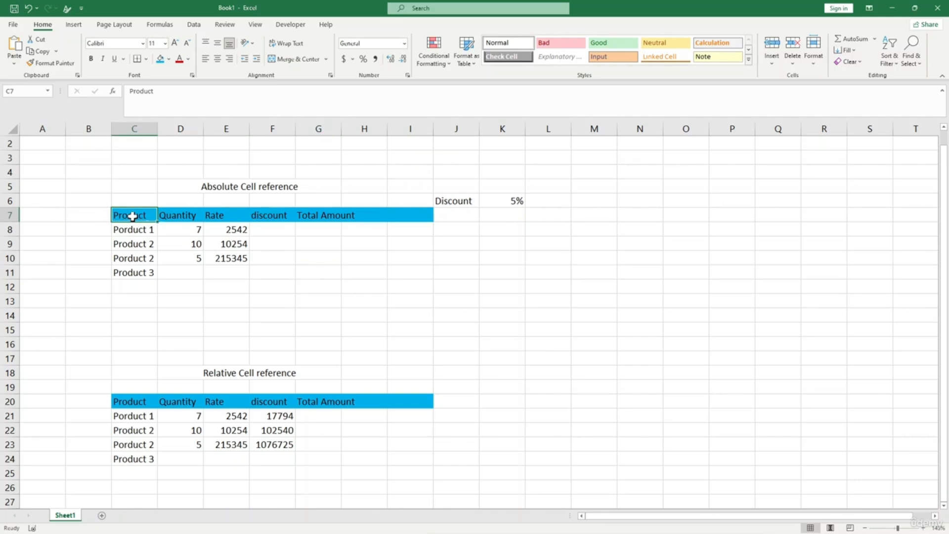
{"action": "left_click", "coordinate": [182, 217]}
{"action": "left_click", "coordinate": [212, 215]}
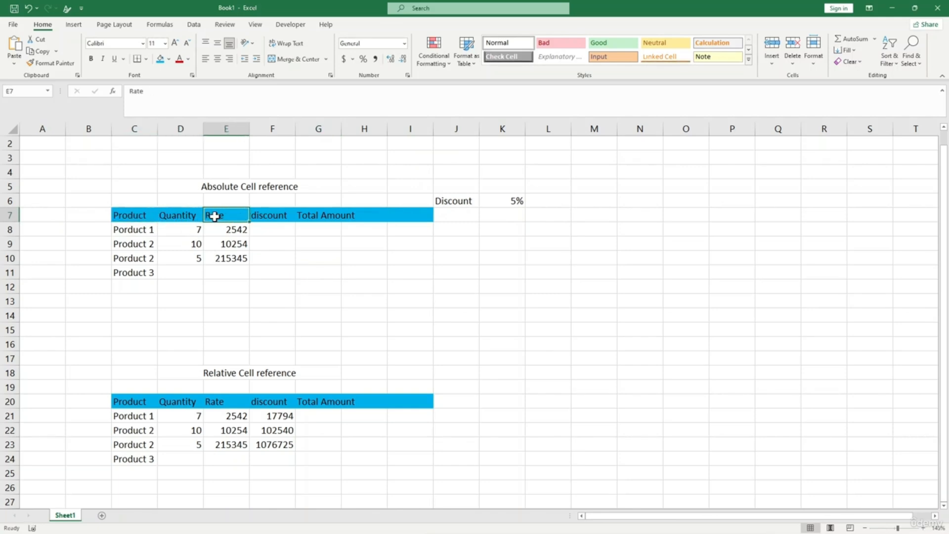
{"action": "left_click", "coordinate": [280, 216]}
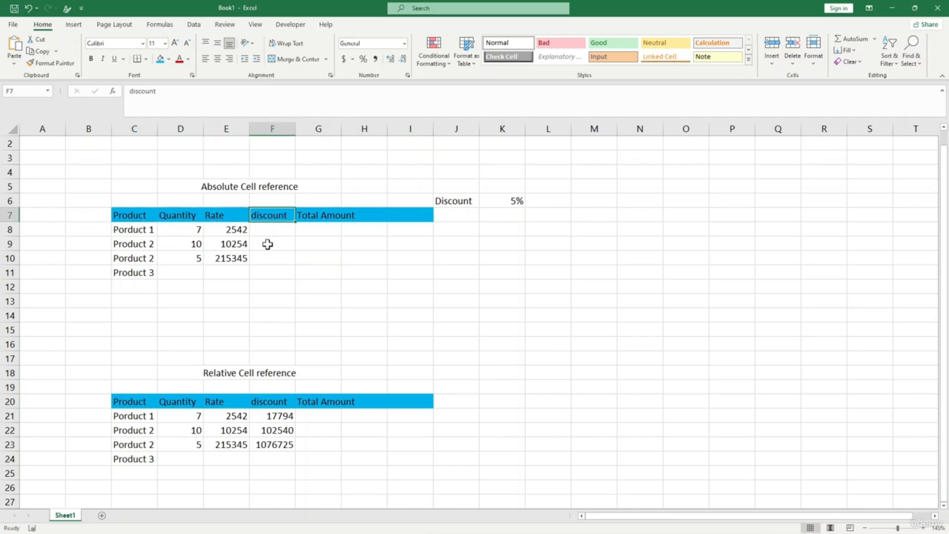
{"action": "left_click", "coordinate": [452, 198]}
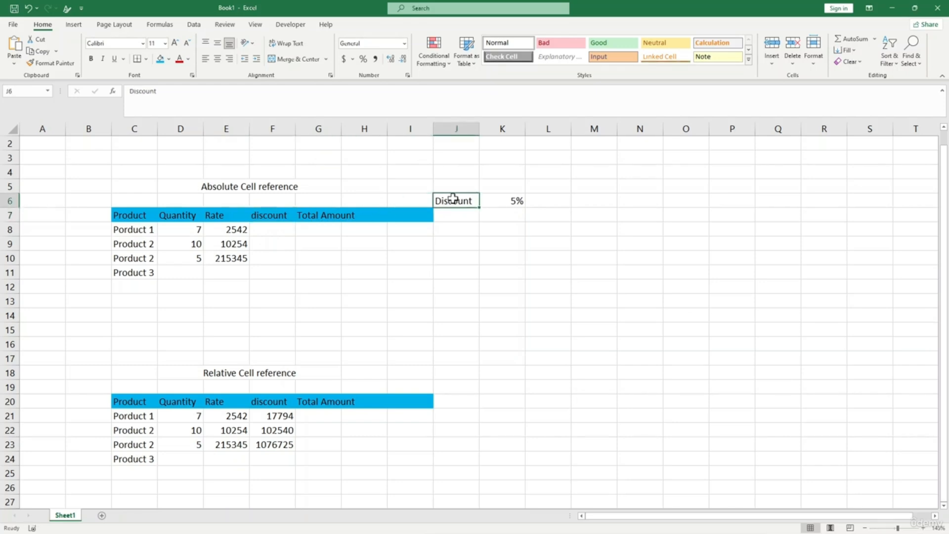
- Widen column G so the Total Amount heading fits, then select F8
{"action": "left_click", "coordinate": [318, 227]}
{"action": "left_click", "coordinate": [355, 230]}
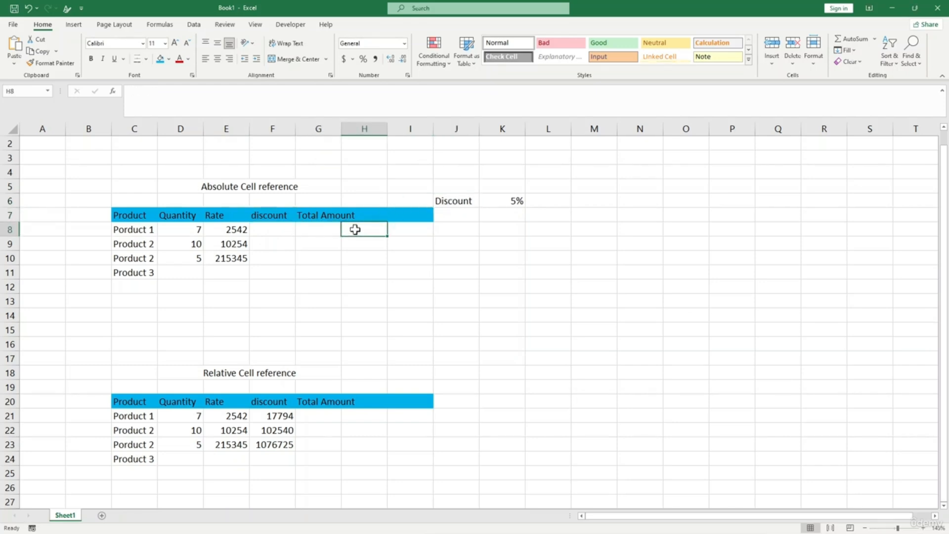
{"action": "left_click", "coordinate": [322, 225]}
{"action": "left_click", "coordinate": [338, 213]}
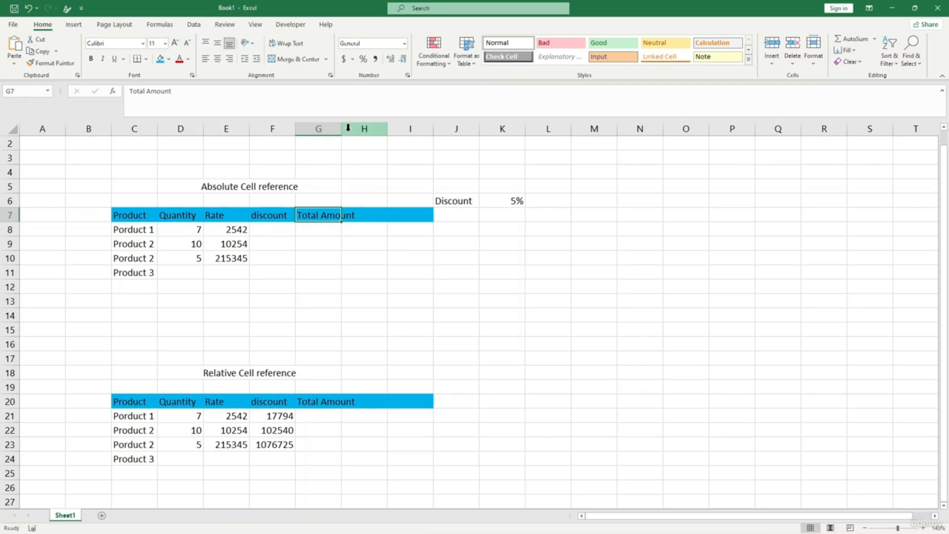
{"action": "left_click_drag", "start_coordinate": [341, 129], "coordinate": [361, 128]}
{"action": "left_click", "coordinate": [363, 256]}
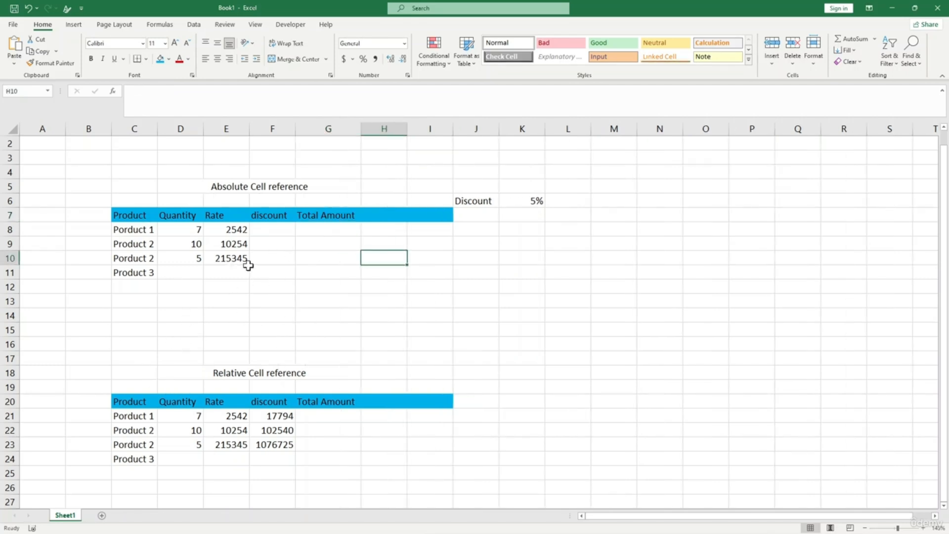
{"action": "left_click", "coordinate": [228, 296]}
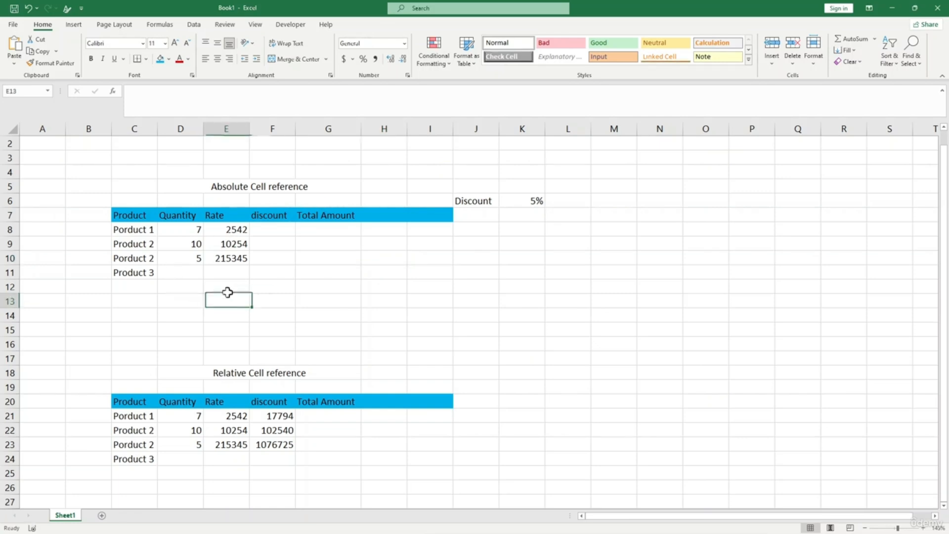
{"action": "left_click", "coordinate": [271, 231]}
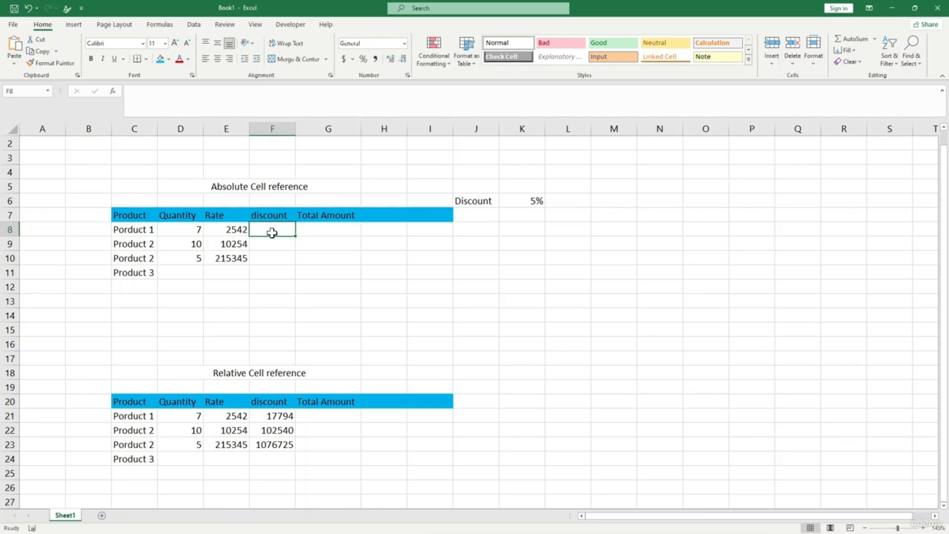
{"action": "left_click", "coordinate": [231, 231]}
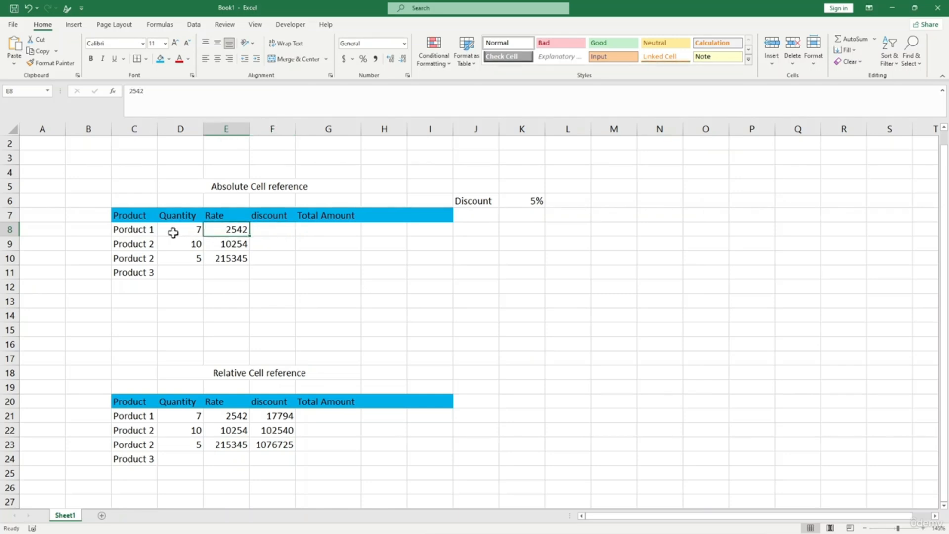
{"action": "left_click", "coordinate": [285, 232]}
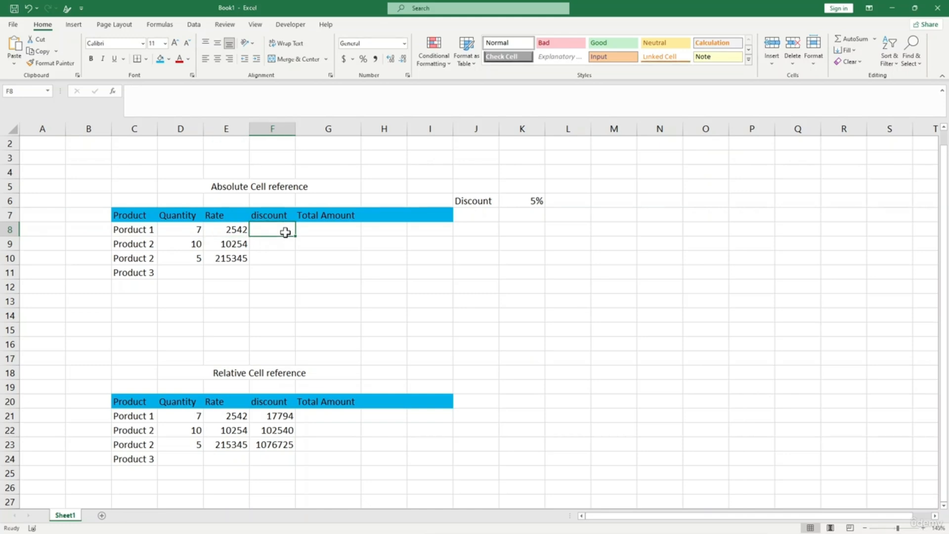
- Enter =E8*D8*K6 in F8 to get Product 1's discount of 889.7
{"action": "type", "text": "="}
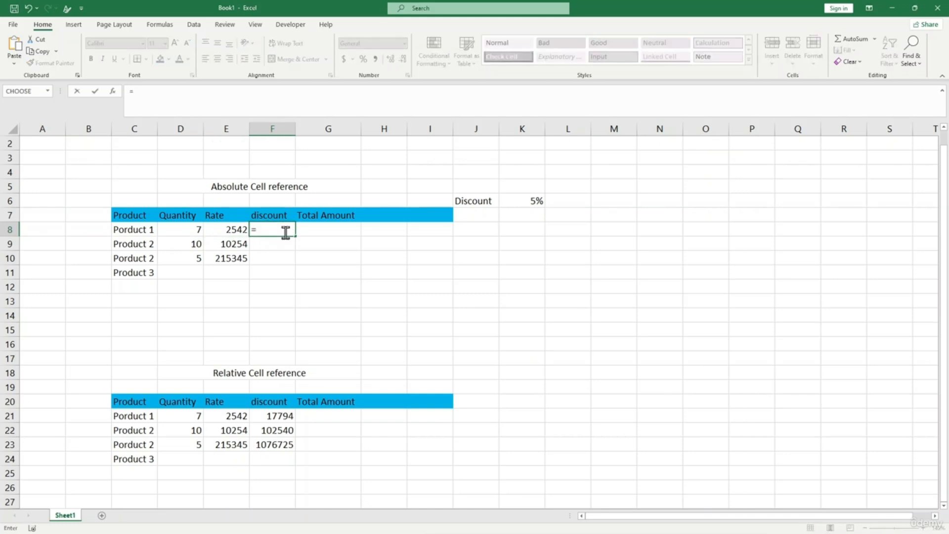
{"action": "left_click", "coordinate": [237, 231]}
{"action": "type", "text": "*"}
{"action": "left_click", "coordinate": [175, 232]}
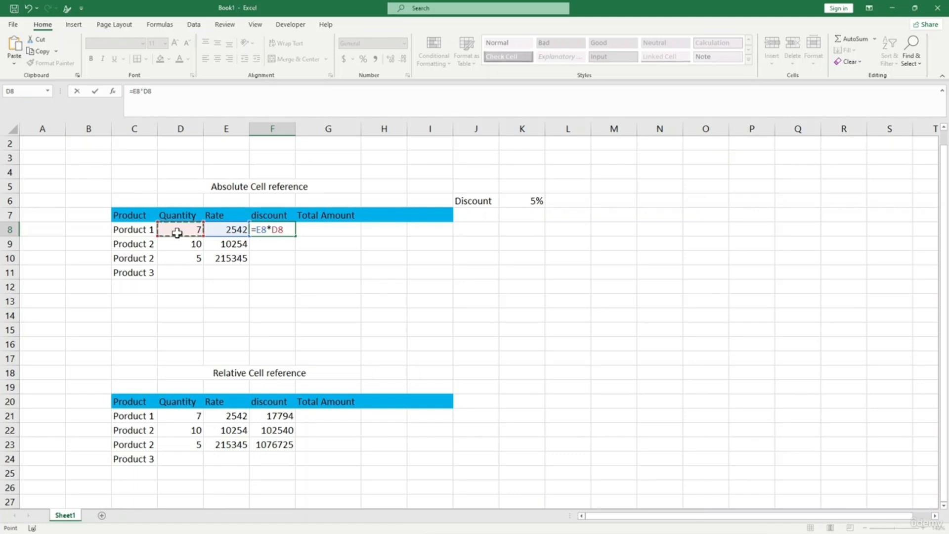
{"action": "type", "text": "*"}
{"action": "left_click", "coordinate": [518, 200]}
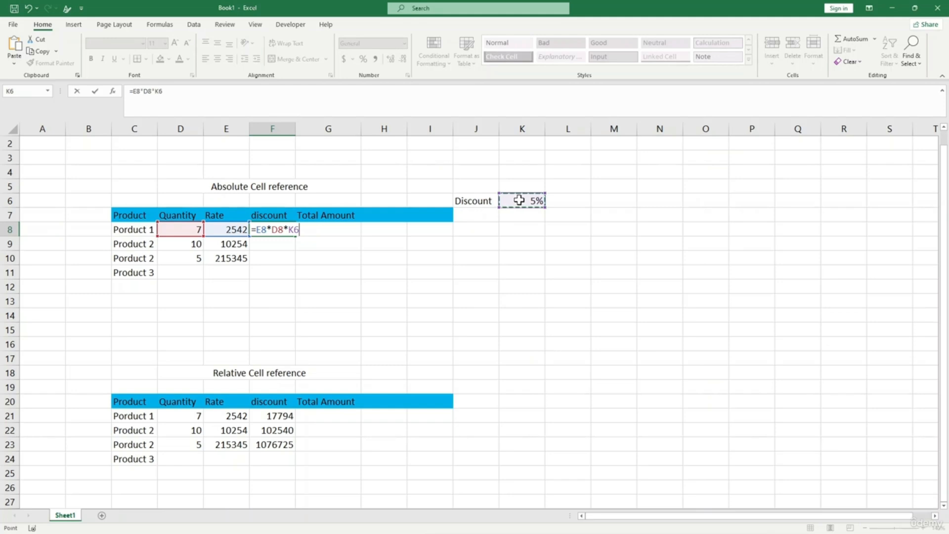
{"action": "key", "text": "Return"}
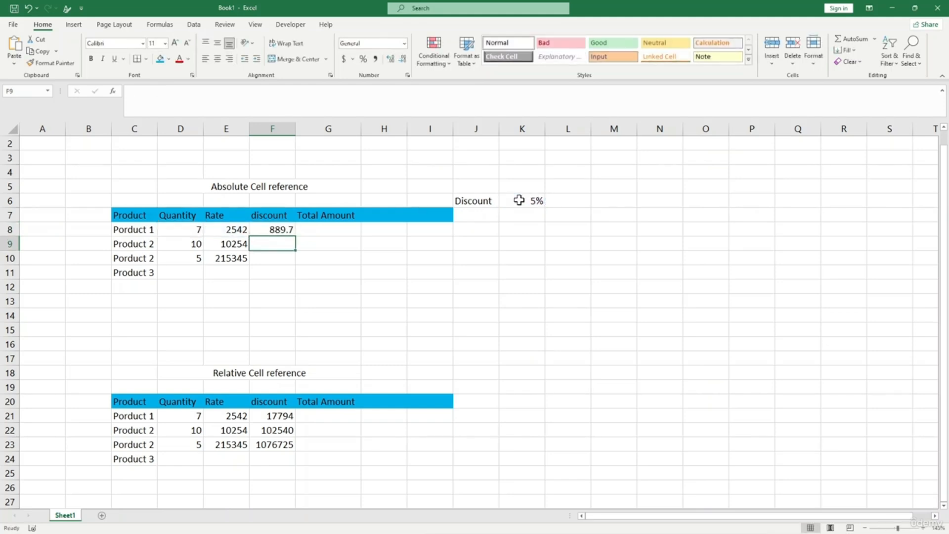
{"action": "left_click", "coordinate": [277, 232]}
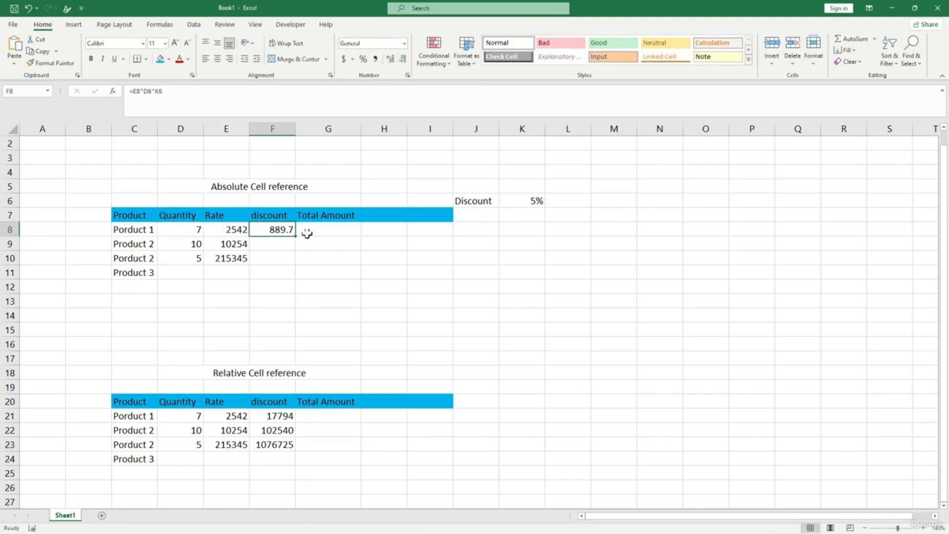
- Total row 8 in G8 with =SUM(D8:F8), giving 3438.7
{"action": "left_click", "coordinate": [332, 229]}
{"action": "type", "text": "="}
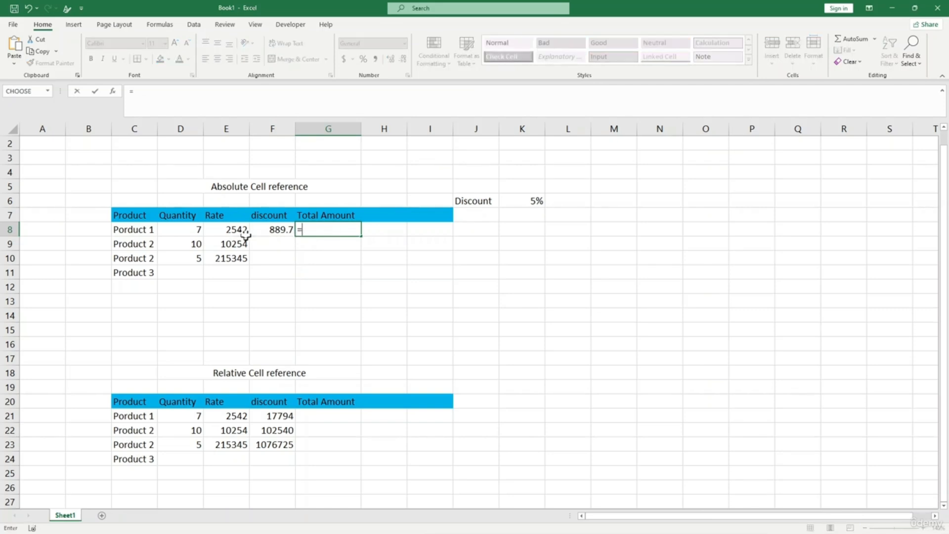
{"action": "left_click_drag", "start_coordinate": [198, 229], "coordinate": [275, 231]}
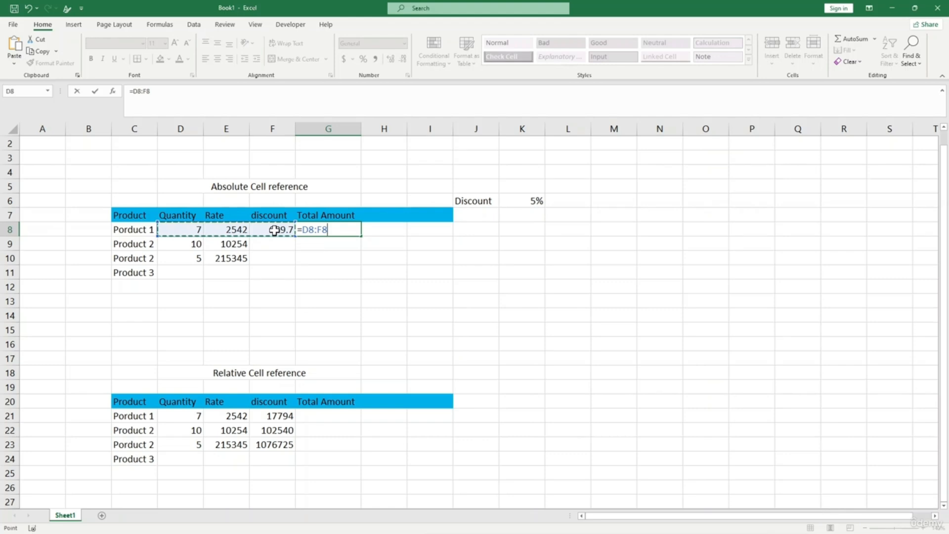
{"action": "key", "text": "Return"}
{"action": "key", "text": "Up"}
{"action": "key", "text": "BackSpace"}
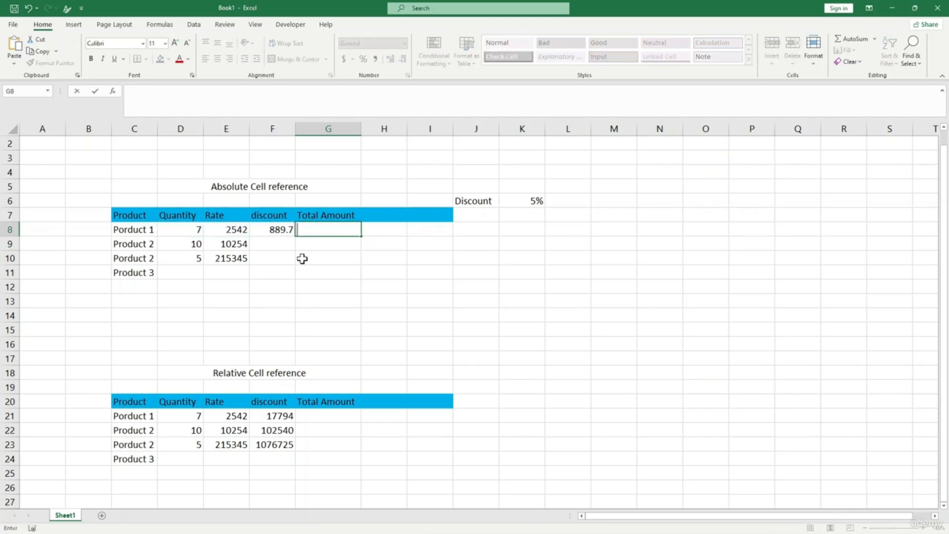
{"action": "type", "text": "=su"}
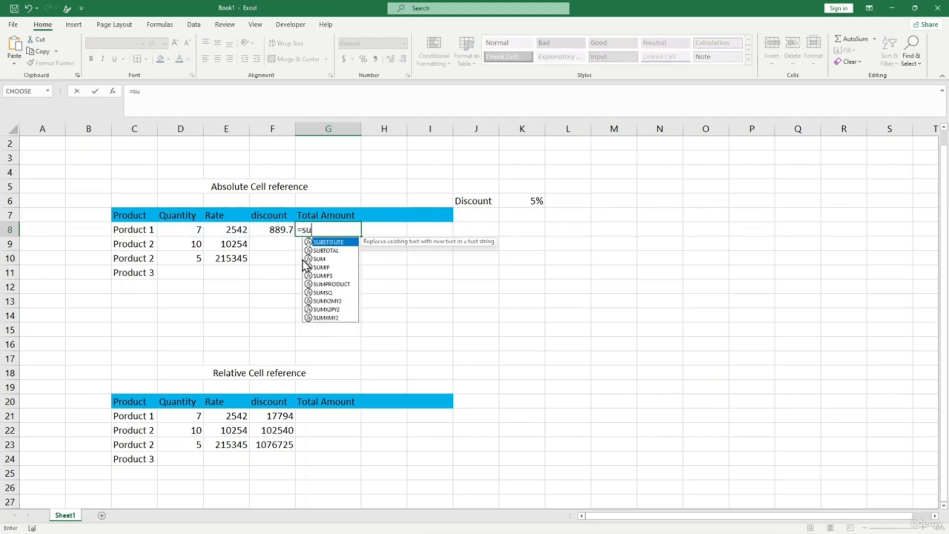
{"action": "type", "text": "m("}
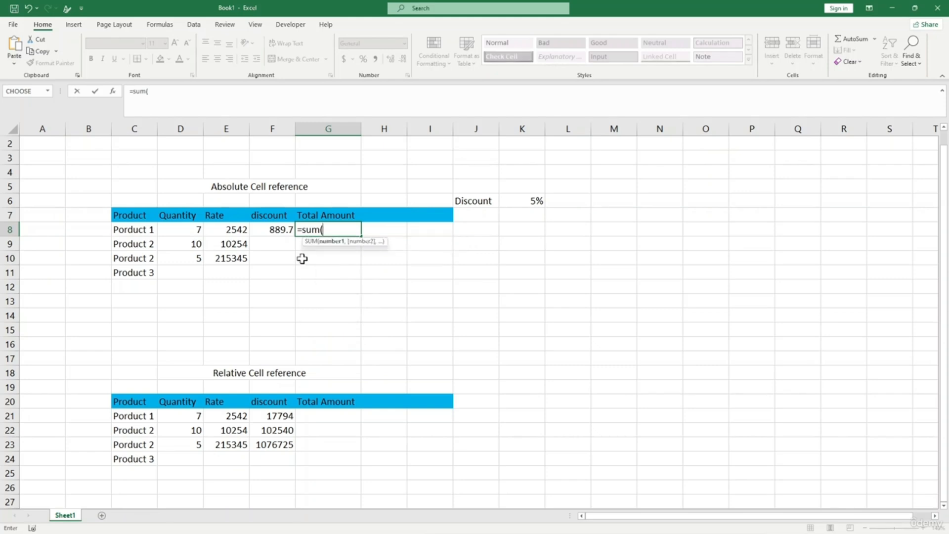
{"action": "left_click", "coordinate": [191, 229]}
{"action": "left_click_drag", "start_coordinate": [191, 229], "coordinate": [275, 230]}
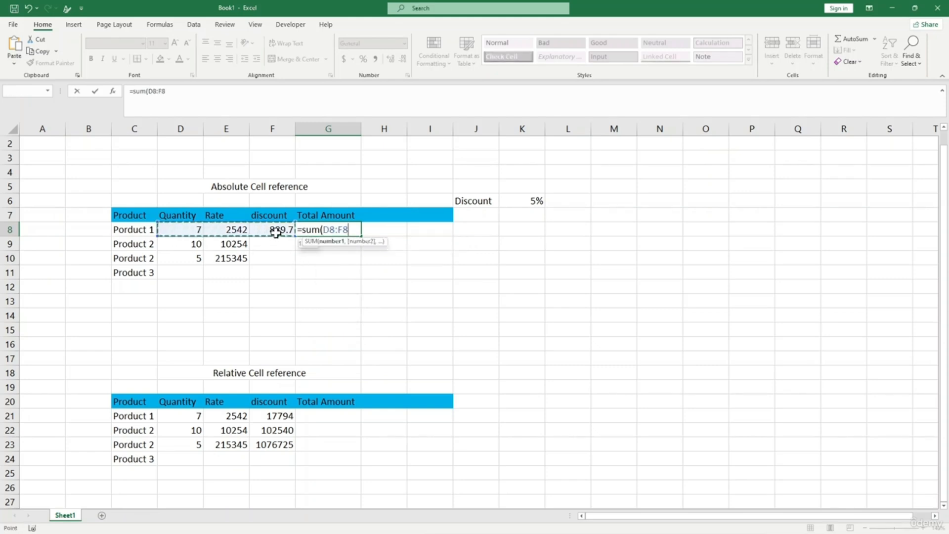
{"action": "type", "text": ")"}
{"action": "key", "text": "Return"}
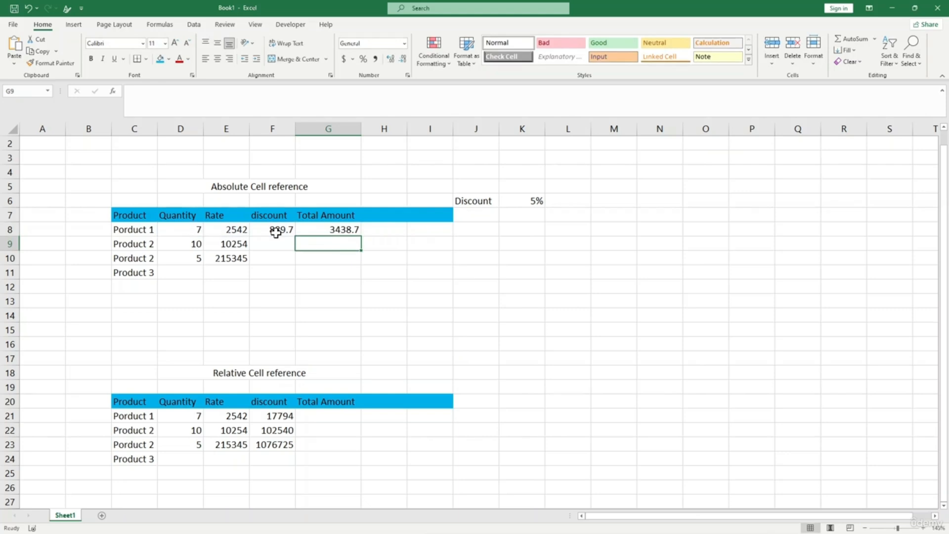
{"action": "left_click", "coordinate": [345, 227]}
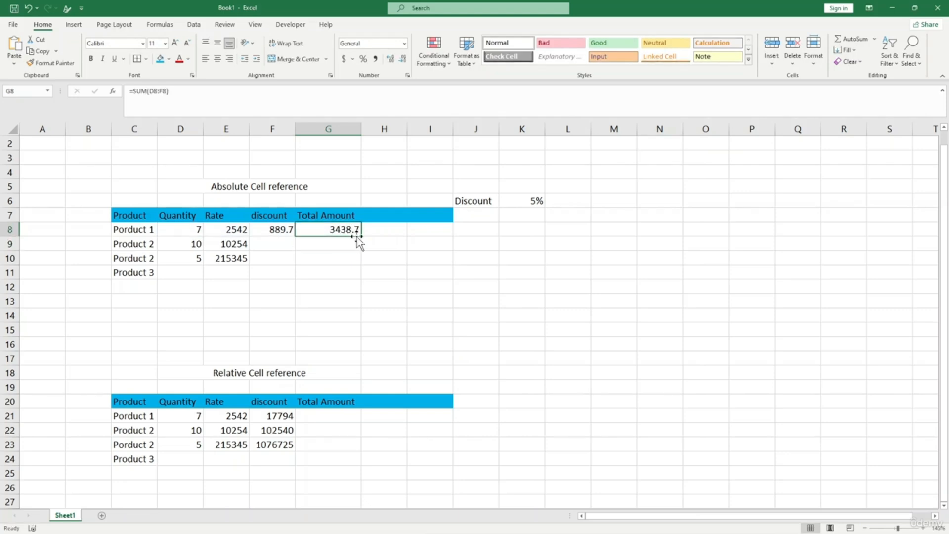
{"action": "left_click", "coordinate": [274, 232]}
- Fill F8's discount formula down to F10 and inspect F9's =E9*D9*K7 returning 0
{"action": "left_click_drag", "start_coordinate": [294, 235], "coordinate": [286, 278]}
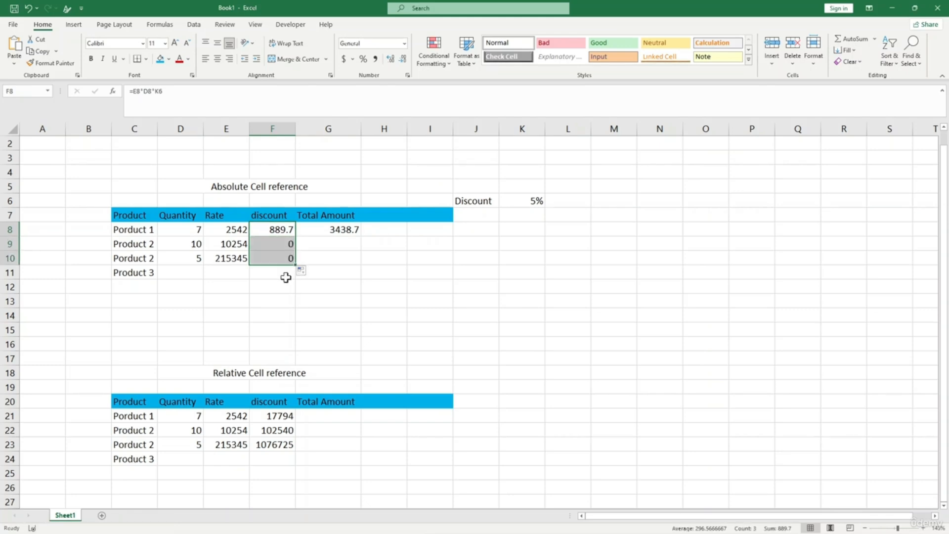
{"action": "left_click", "coordinate": [286, 277]}
{"action": "left_click", "coordinate": [271, 243]}
{"action": "left_click", "coordinate": [273, 230]}
{"action": "left_click", "coordinate": [275, 242]}
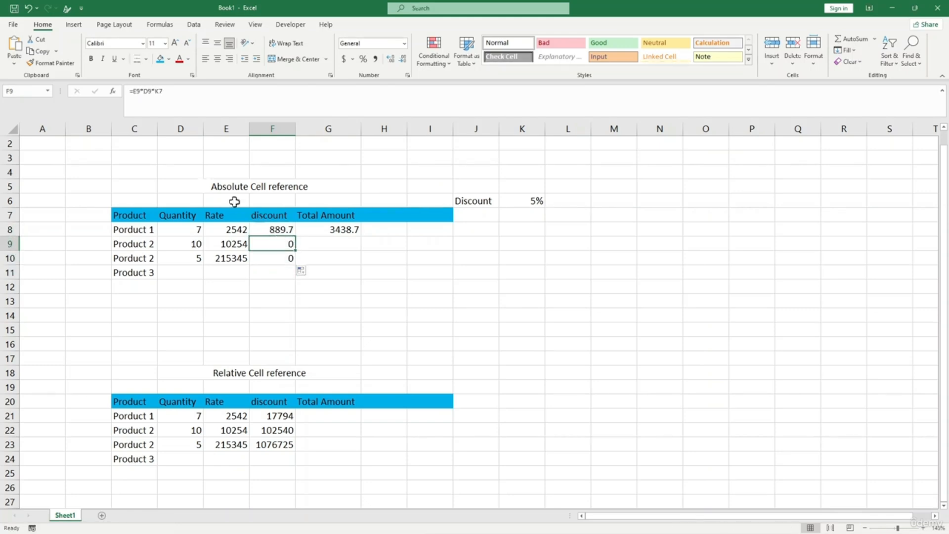
{"action": "left_click", "coordinate": [157, 100]}
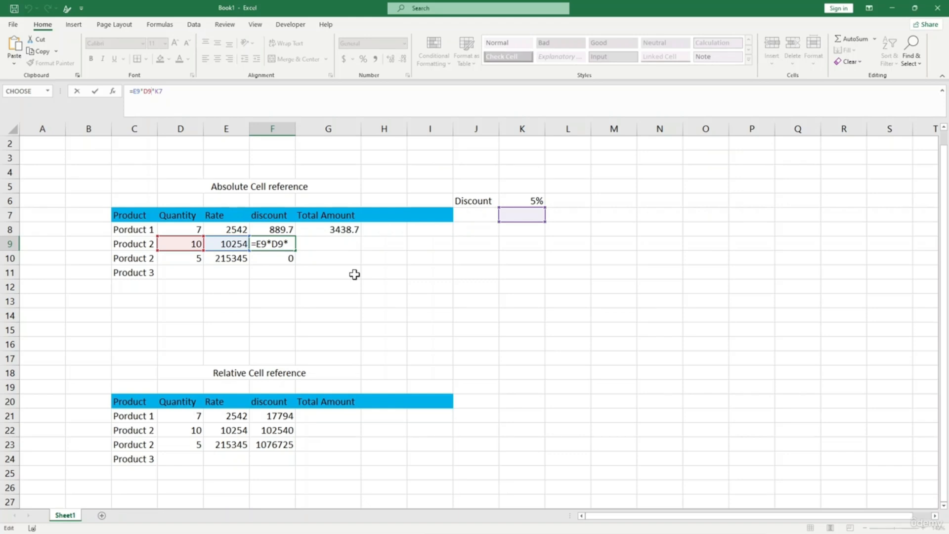
{"action": "key", "text": "Return"}
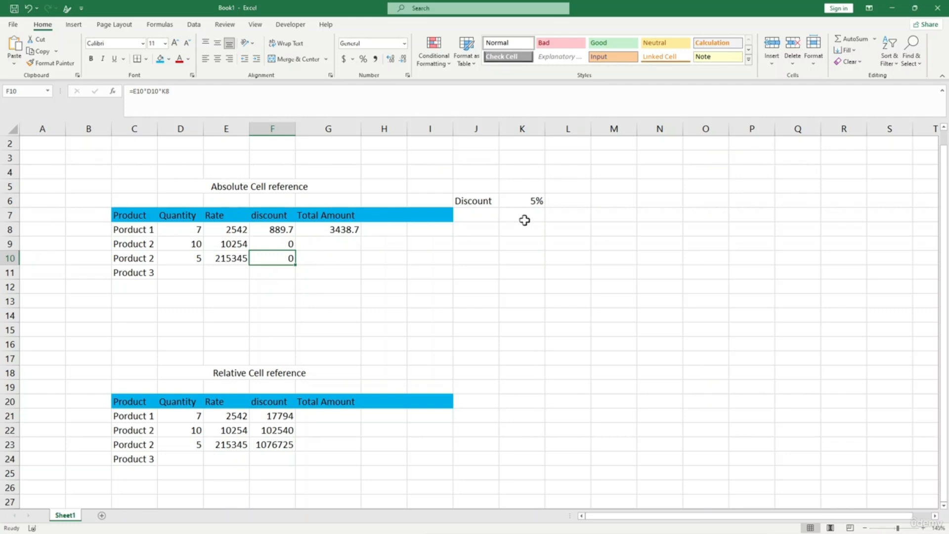
{"action": "left_click", "coordinate": [525, 203]}
{"action": "left_click", "coordinate": [281, 232]}
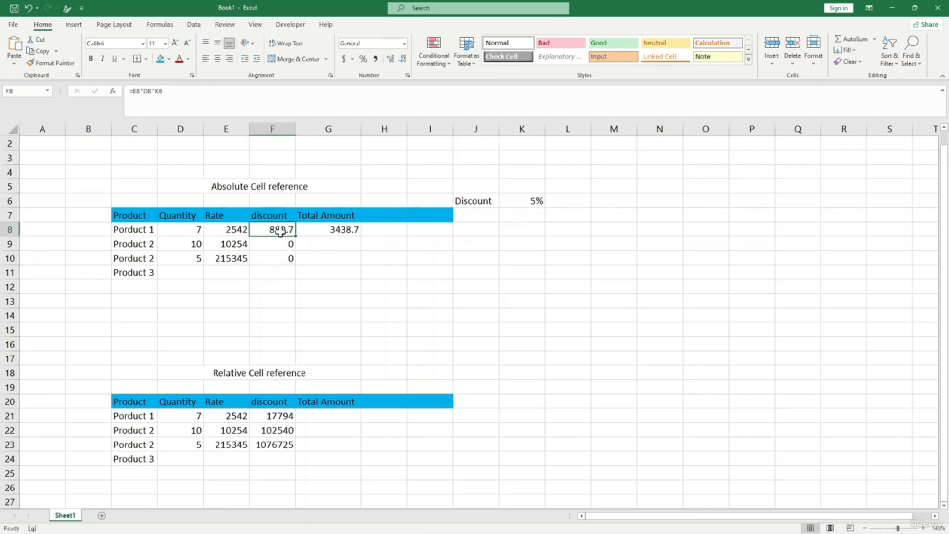
{"action": "left_click", "coordinate": [339, 230]}
- Fill G8's SUM total down to G10, giving 10264 and 215350
{"action": "left_click_drag", "start_coordinate": [361, 237], "coordinate": [351, 262]}
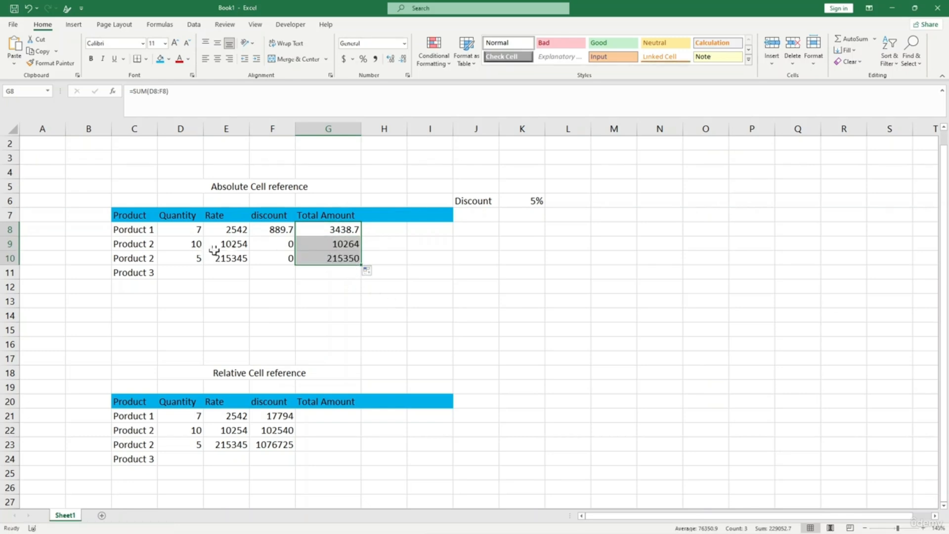
{"action": "left_click", "coordinate": [216, 246]}
{"action": "left_click", "coordinate": [183, 249]}
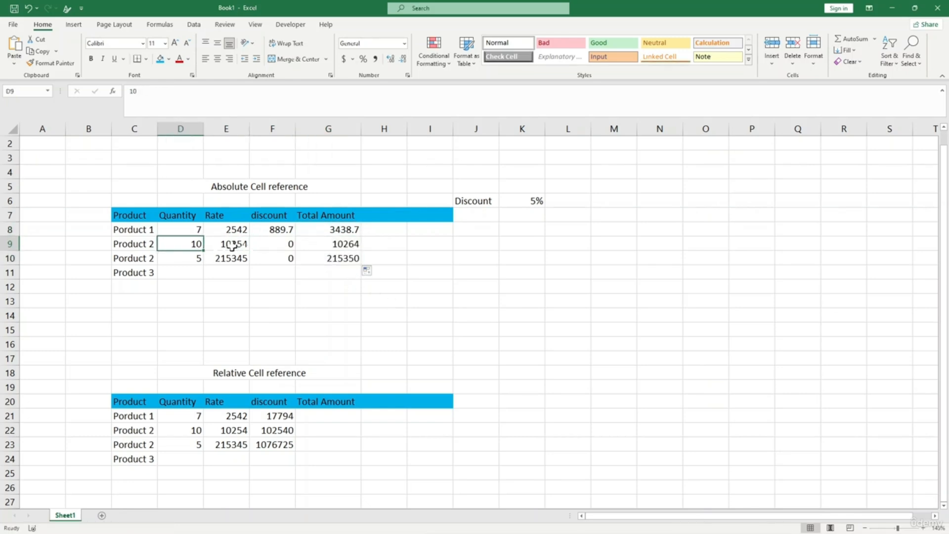
{"action": "left_click", "coordinate": [321, 244]}
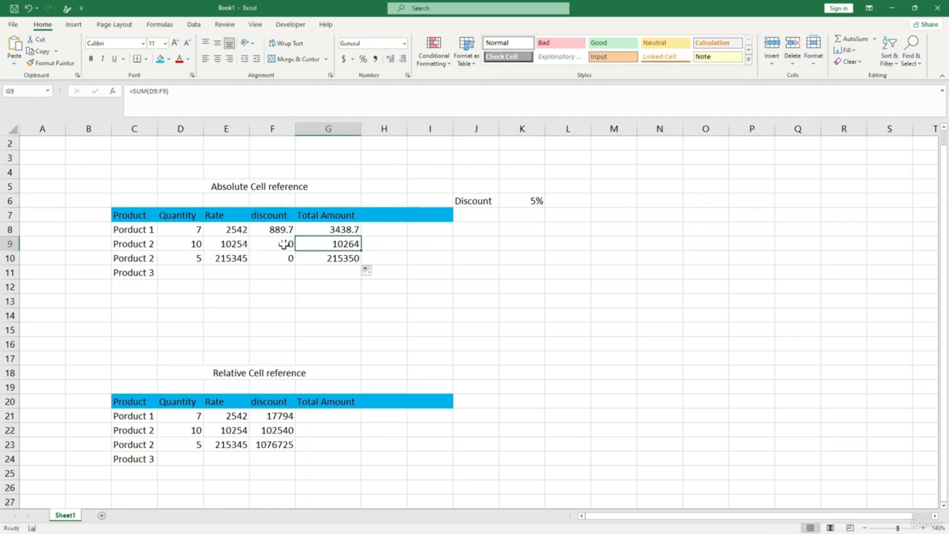
{"action": "left_click", "coordinate": [225, 260]}
- Compare the F8–F10 discount formulas, showing F9 and F10 reference K7 and K8 instead of K6
{"action": "left_click", "coordinate": [286, 249]}
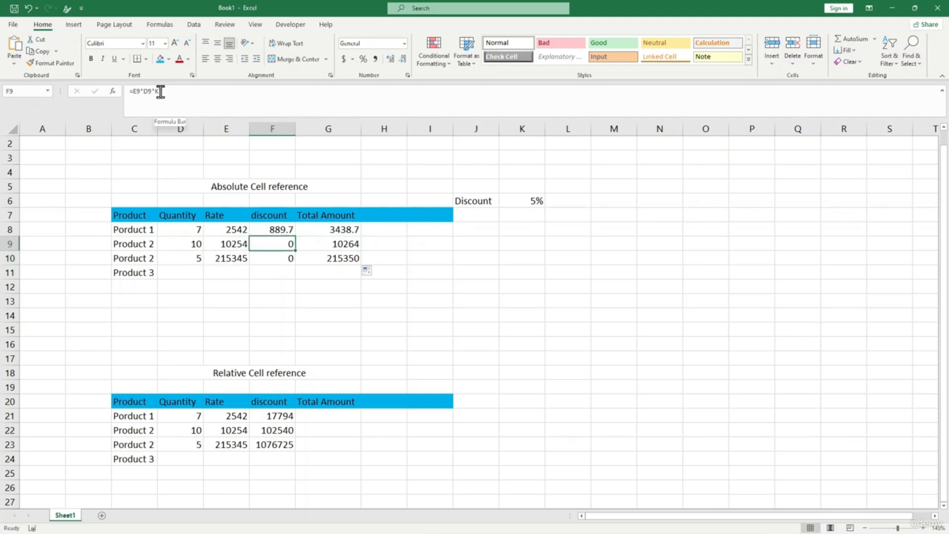
{"action": "left_click", "coordinate": [276, 230]}
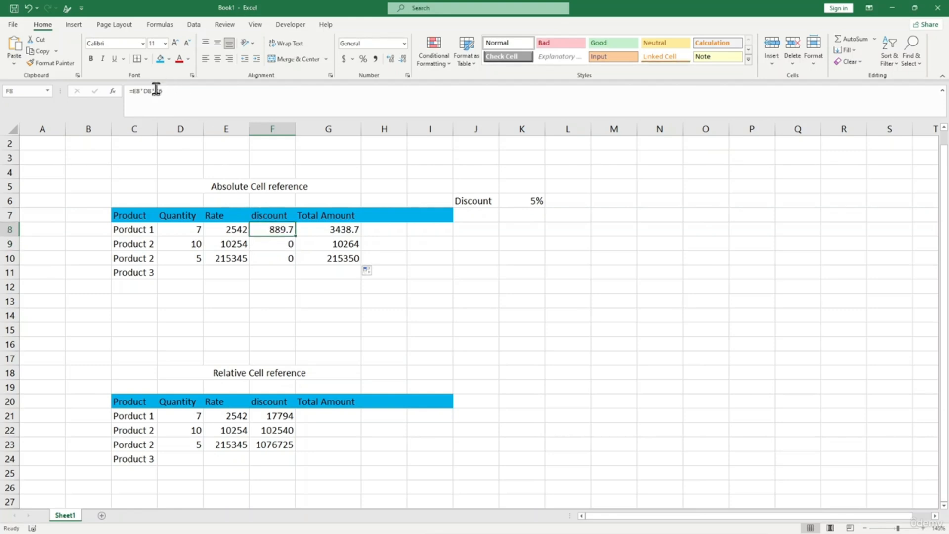
{"action": "left_click", "coordinate": [275, 243]}
{"action": "left_click", "coordinate": [281, 256]}
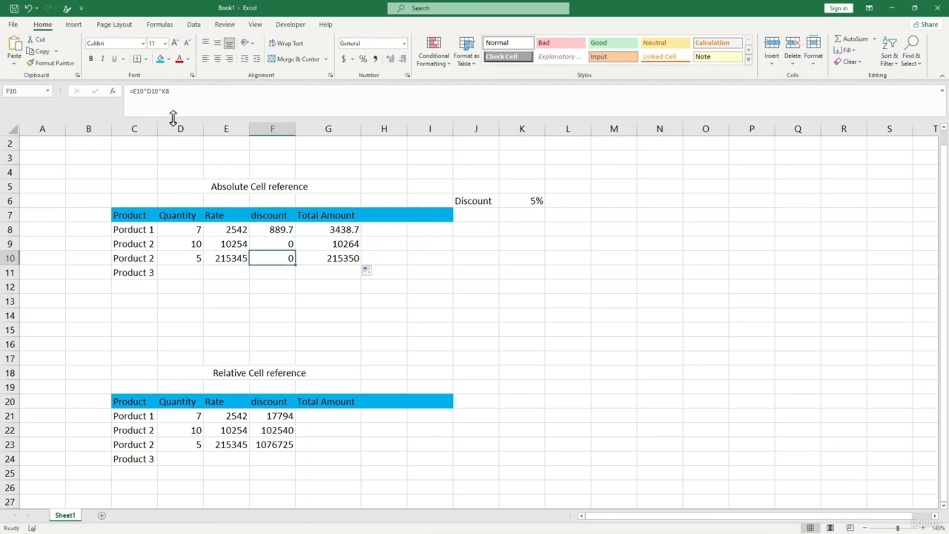
{"action": "left_click", "coordinate": [159, 91]}
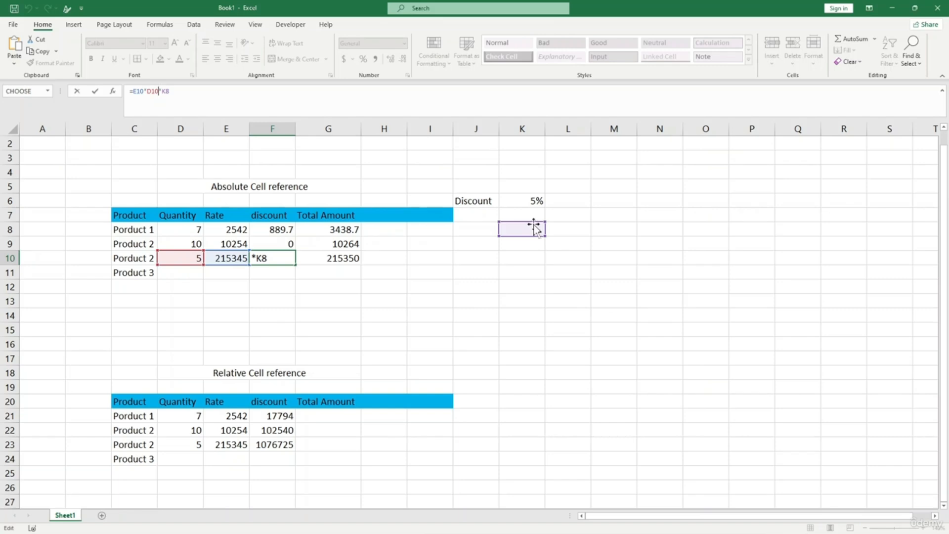
{"action": "left_click", "coordinate": [535, 200]}
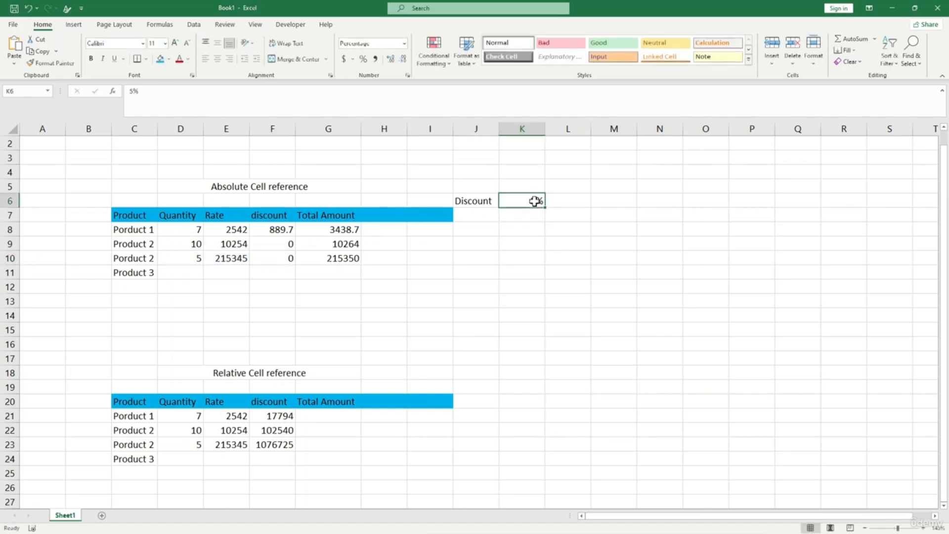
{"action": "left_click", "coordinate": [273, 243]}
{"action": "left_click", "coordinate": [162, 91]}
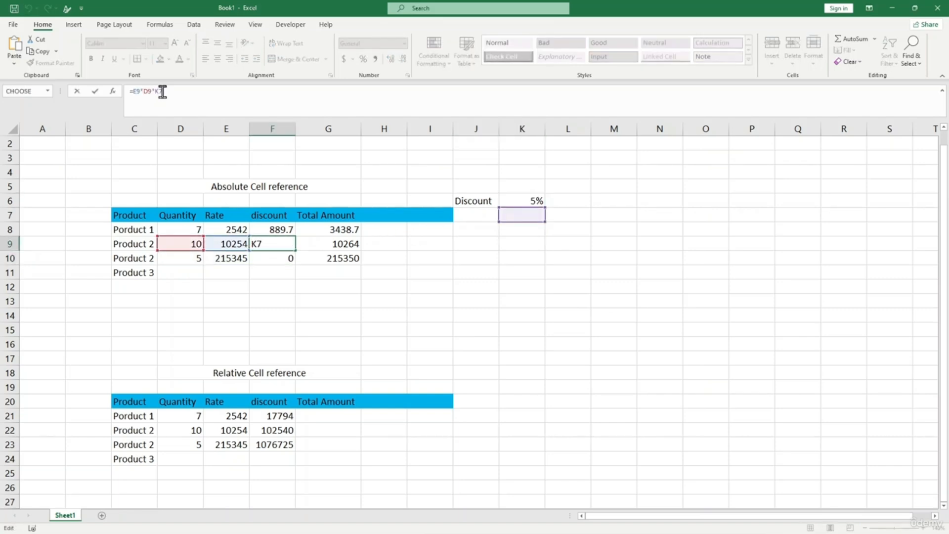
{"action": "key", "text": "Return"}
{"action": "left_click", "coordinate": [273, 230]}
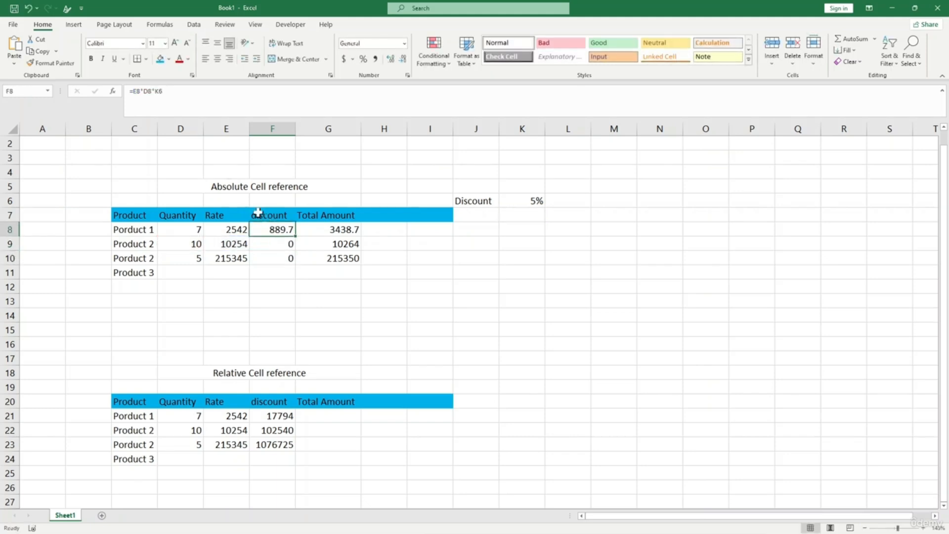
- Add a $ before K6 in F8's formula and compare with the Product 2 formula
{"action": "left_click", "coordinate": [177, 95]}
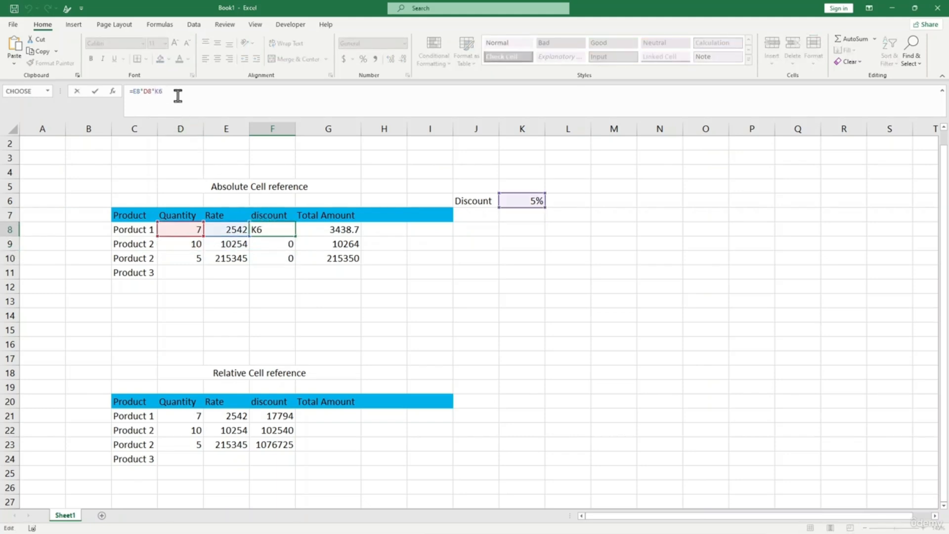
{"action": "type", "text": "&"}
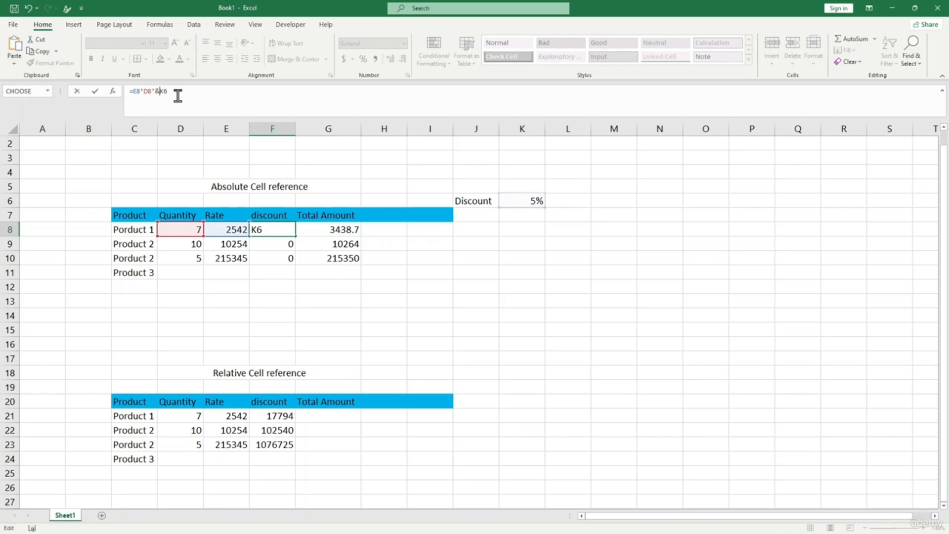
{"action": "key", "text": "BackSpace"}
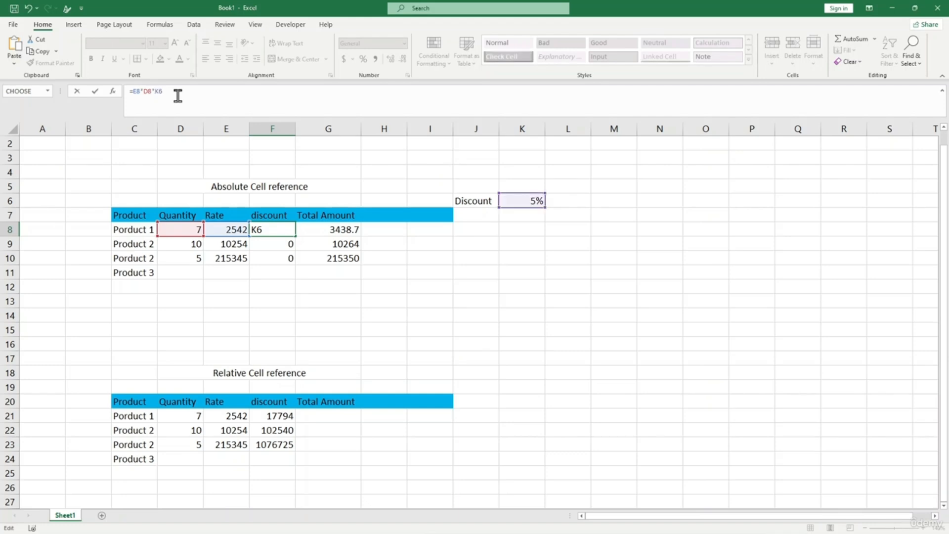
{"action": "type", "text": "$"}
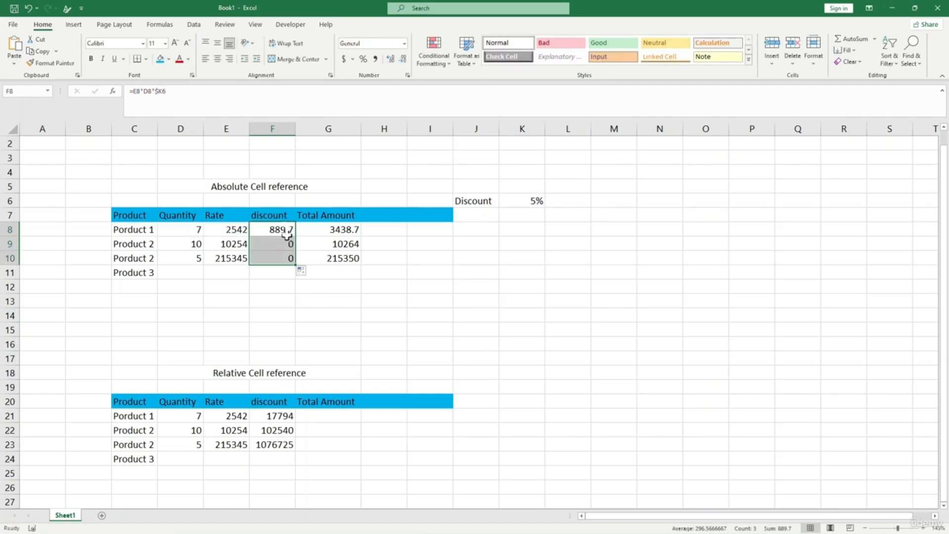
{"action": "left_click", "coordinate": [282, 231]}
{"action": "left_click", "coordinate": [282, 247]}
{"action": "left_click", "coordinate": [158, 92]}
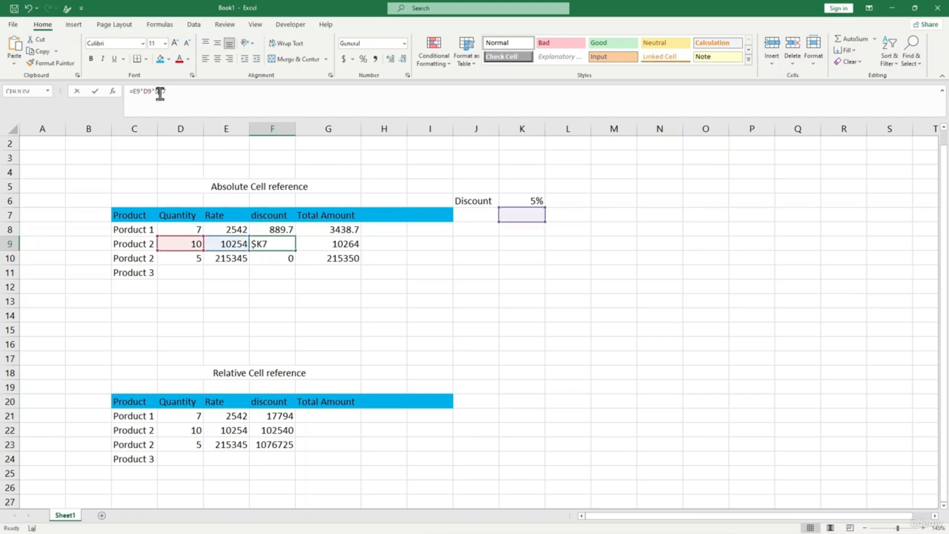
{"action": "left_click", "coordinate": [292, 303]}
{"action": "left_click", "coordinate": [286, 243]}
{"action": "left_click", "coordinate": [285, 231]}
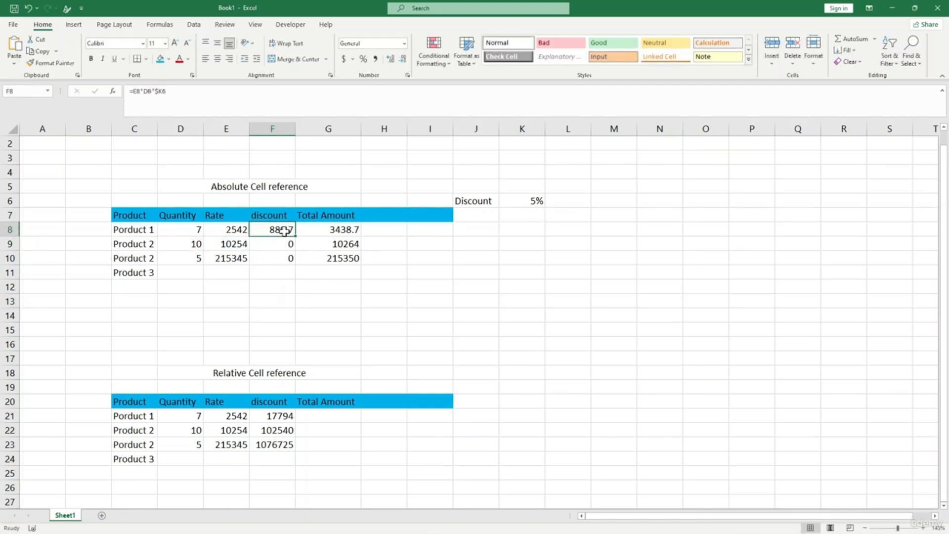
- Complete F8's formula as =E8*D8*$K$6 and confirm it
{"action": "left_click", "coordinate": [162, 90]}
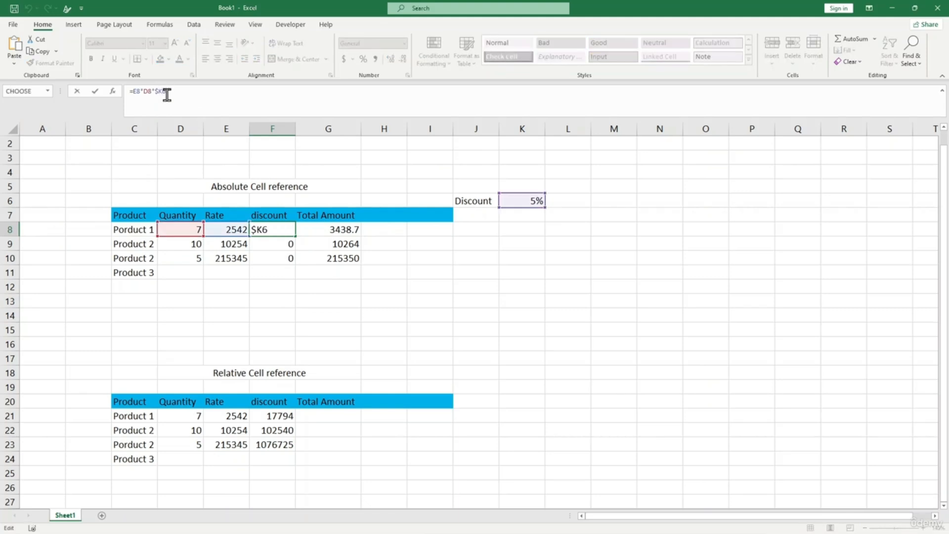
{"action": "type", "text": "$"}
{"action": "key", "text": "Return"}
- Fill the $K$6 discount formula from F8 down to F10 and check F9's copy
{"action": "left_click", "coordinate": [286, 230]}
{"action": "left_click_drag", "start_coordinate": [298, 236], "coordinate": [292, 264]}
{"action": "left_click", "coordinate": [322, 314]}
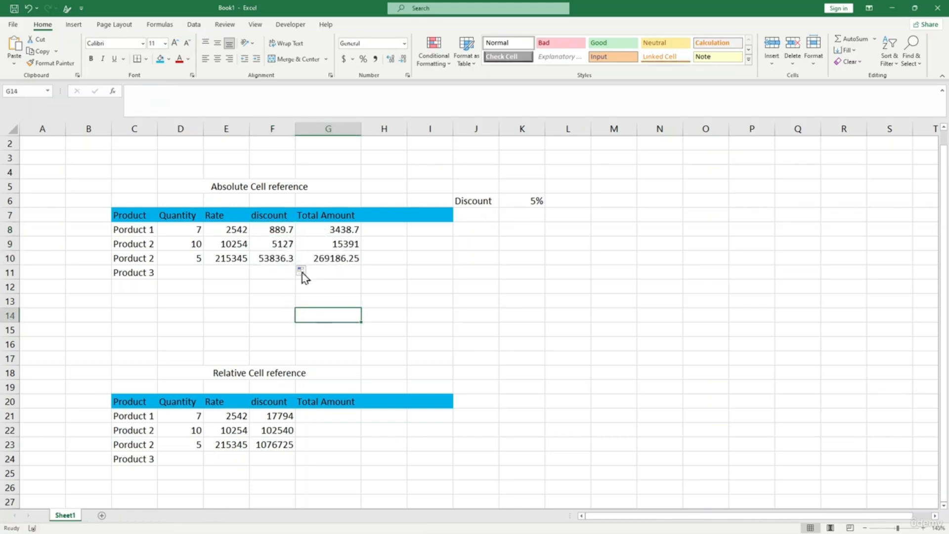
{"action": "left_click", "coordinate": [281, 230]}
{"action": "left_click", "coordinate": [281, 242]}
{"action": "left_click", "coordinate": [280, 231]}
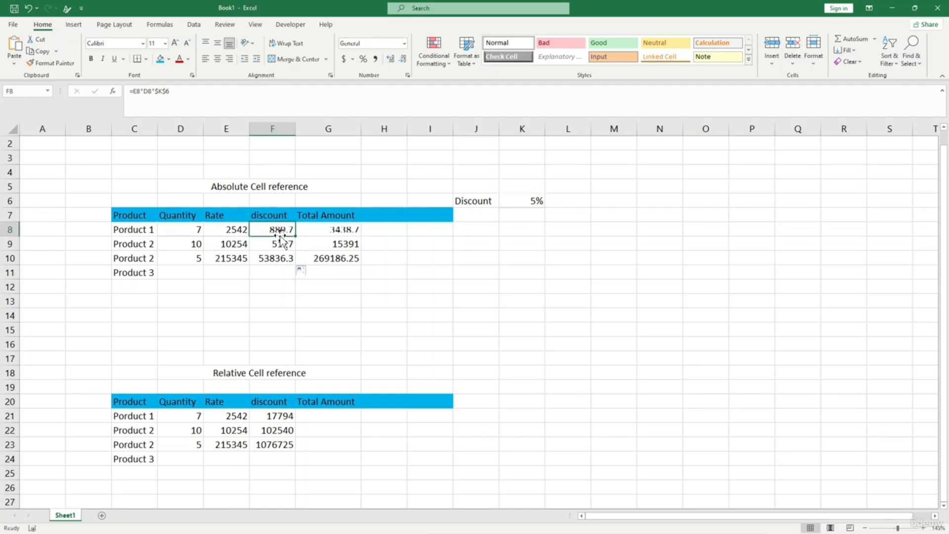
- Clear the discounts in F8 and F9, dropping G8's total to 2549
{"action": "key", "text": "BackSpace"}
{"action": "left_click_drag", "start_coordinate": [282, 243], "coordinate": [282, 254]}
{"action": "key", "text": "BackSpace"}
- Rebuild F8 as =E8*D8*$K$6 using F4, giving 889.7, and fill it down to F10
{"action": "left_click", "coordinate": [272, 230]}
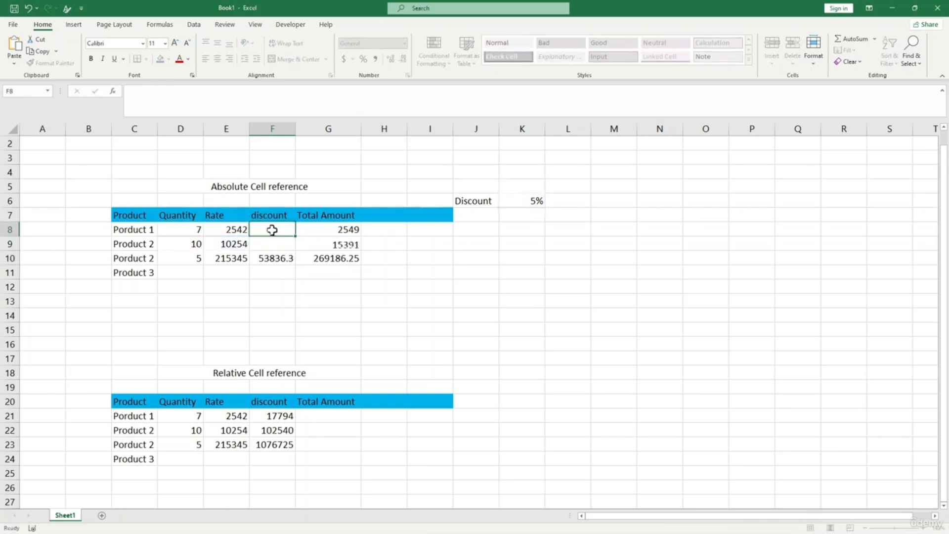
{"action": "type", "text": "="}
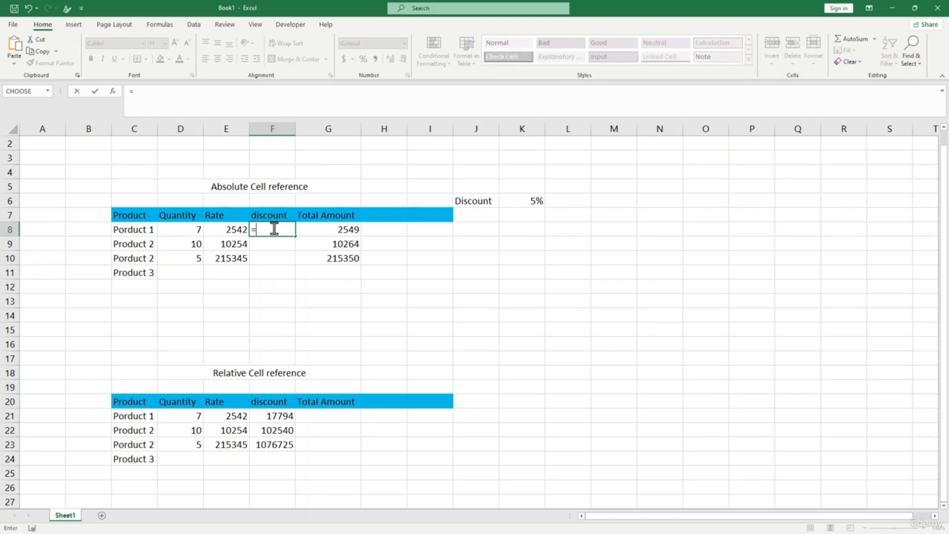
{"action": "left_click", "coordinate": [239, 229]}
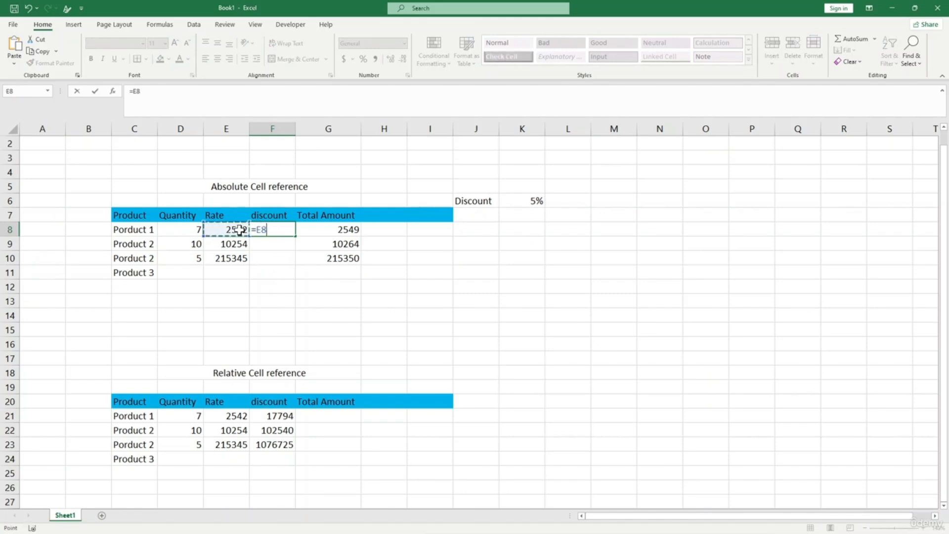
{"action": "type", "text": "*"}
{"action": "left_click", "coordinate": [195, 231]}
{"action": "type", "text": "*"}
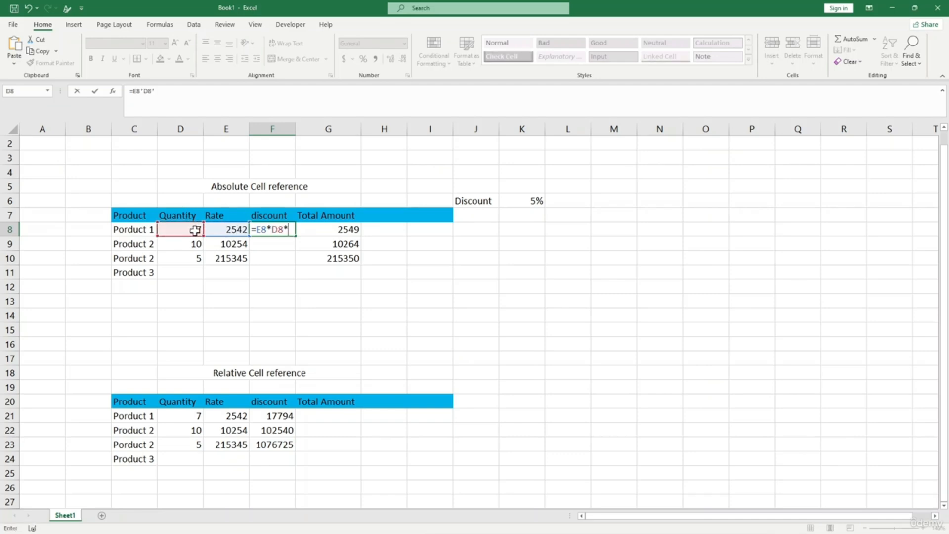
{"action": "left_click", "coordinate": [524, 200]}
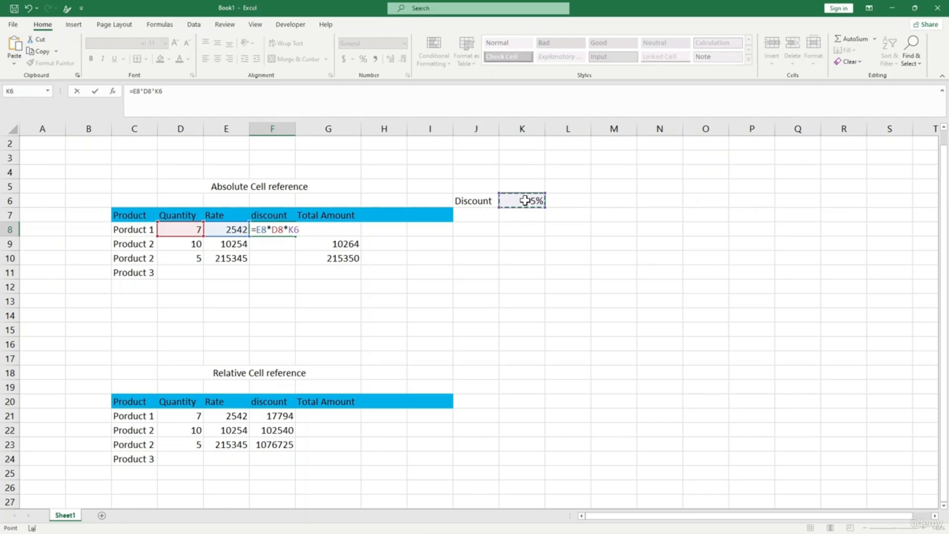
{"action": "left_click", "coordinate": [160, 90]}
{"action": "key", "text": "F4"}
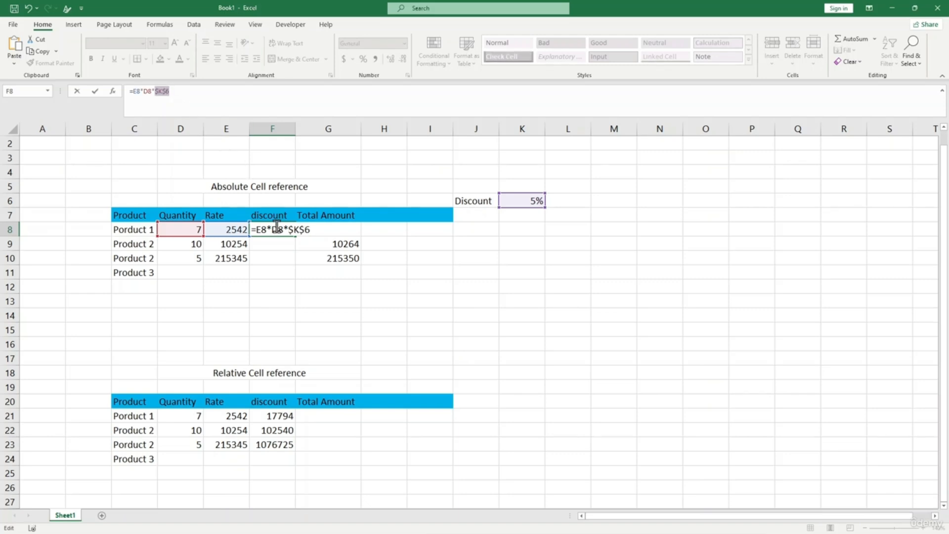
{"action": "key", "text": "Return"}
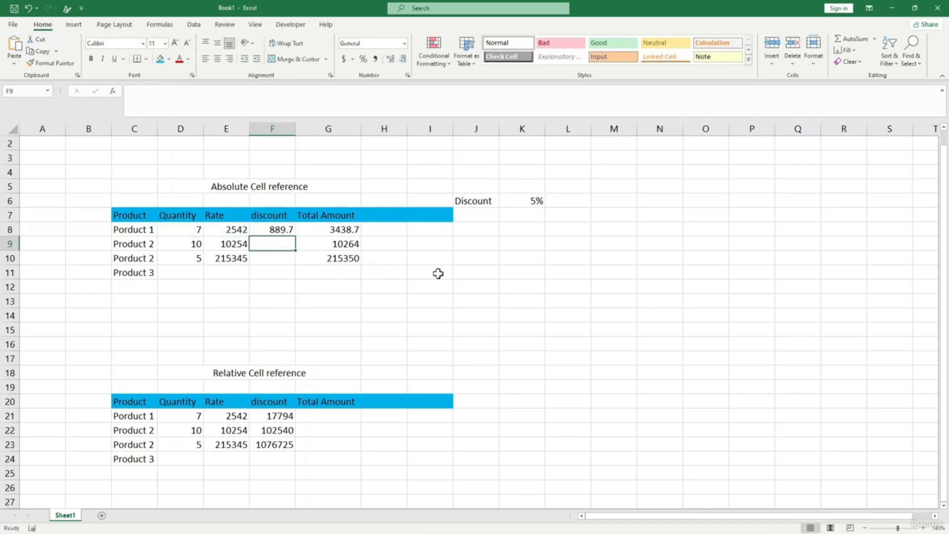
{"action": "left_click", "coordinate": [290, 234]}
{"action": "left_click_drag", "start_coordinate": [292, 236], "coordinate": [290, 267]}
- Verify F9 and F10 keep the $K$6 reference, showing 5127 and 53836.3
{"action": "left_click", "coordinate": [273, 244]}
{"action": "left_click", "coordinate": [168, 90]}
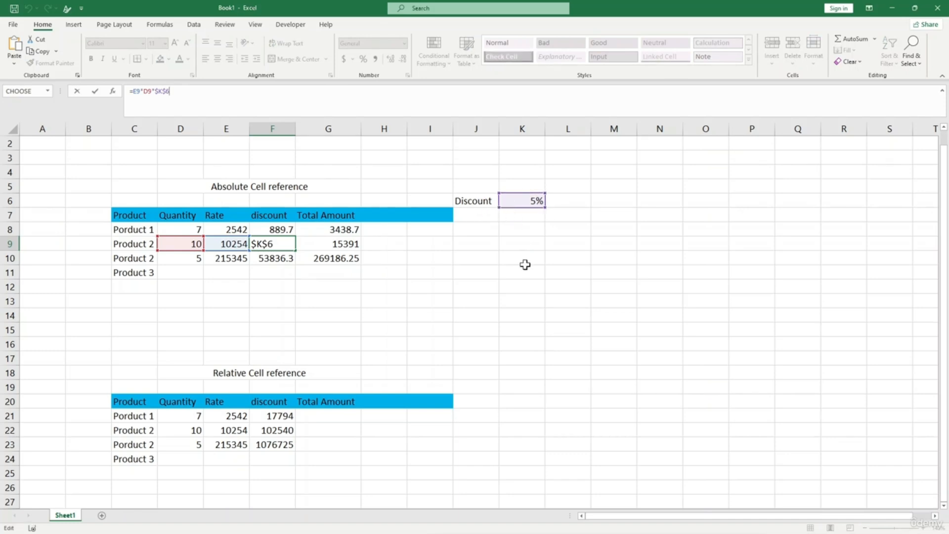
{"action": "left_click", "coordinate": [280, 258]}
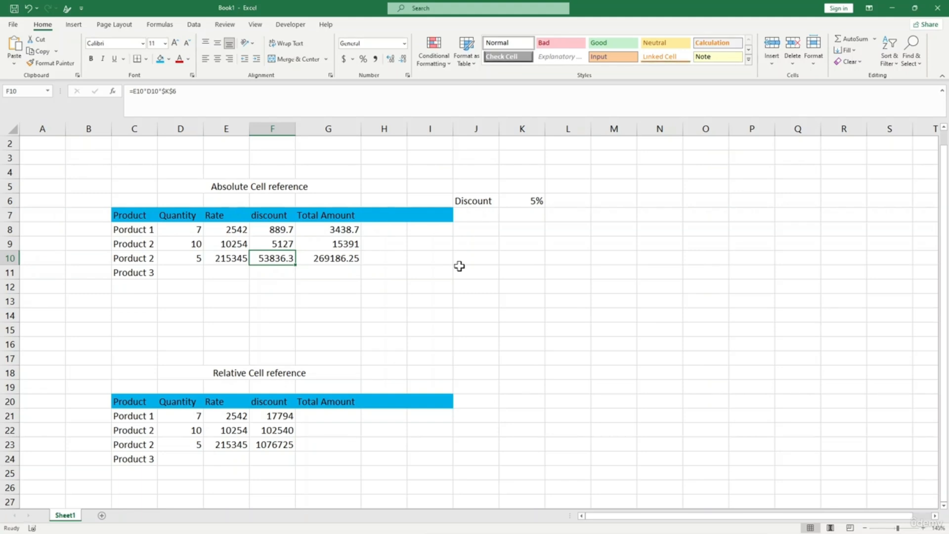
- Enter 40 in K20 and 30 in K21 beside the Relative table
{"action": "left_click", "coordinate": [457, 328]}
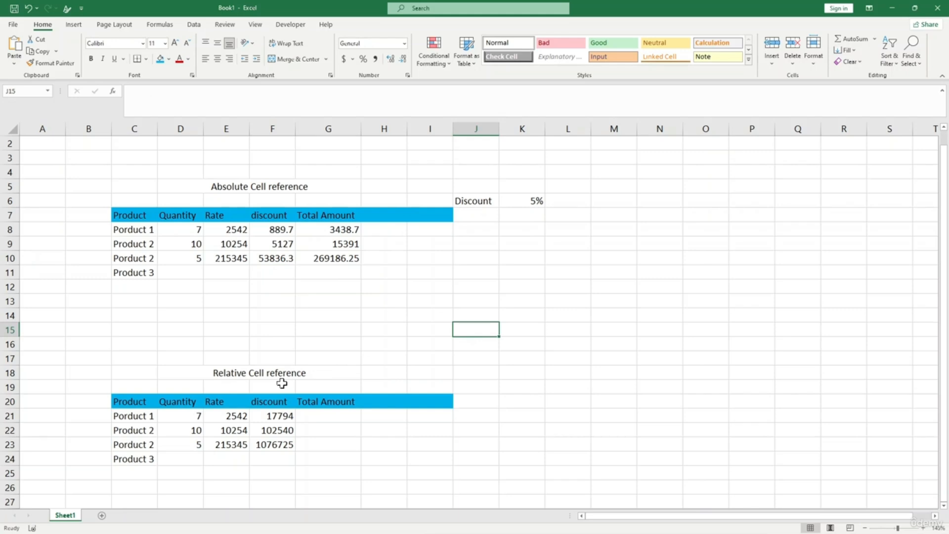
{"action": "scroll", "coordinate": [282, 381], "scroll_direction": "down", "scroll_amount": 2}
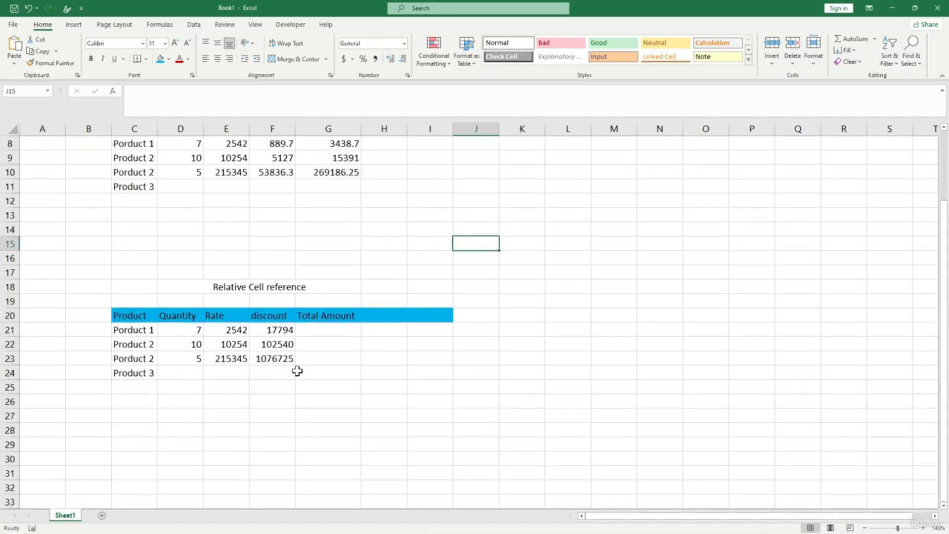
{"action": "left_click", "coordinate": [474, 312]}
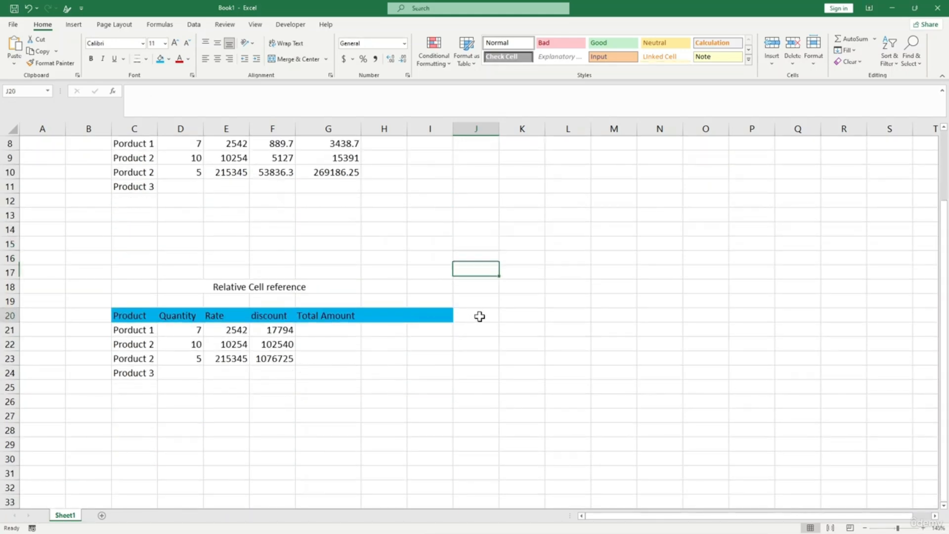
{"action": "left_click", "coordinate": [520, 319]}
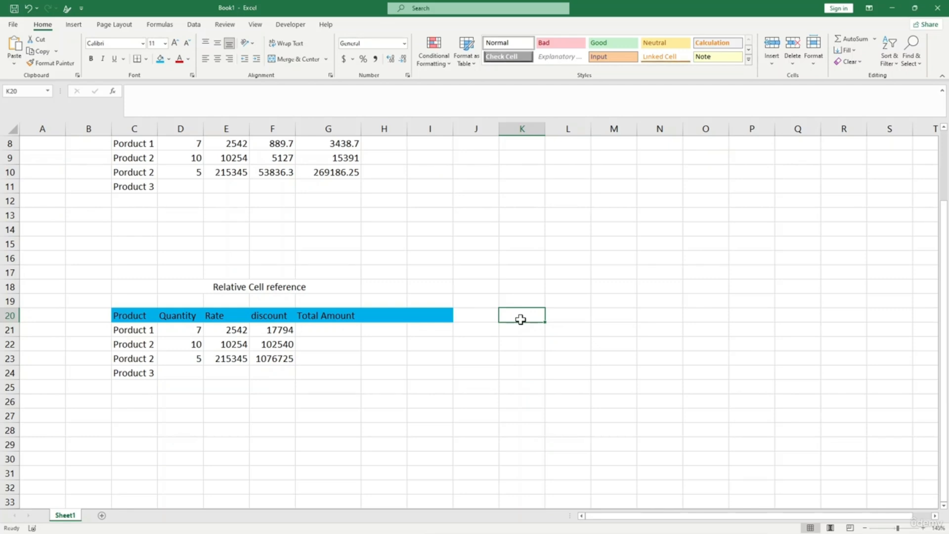
{"action": "type", "text": "40"}
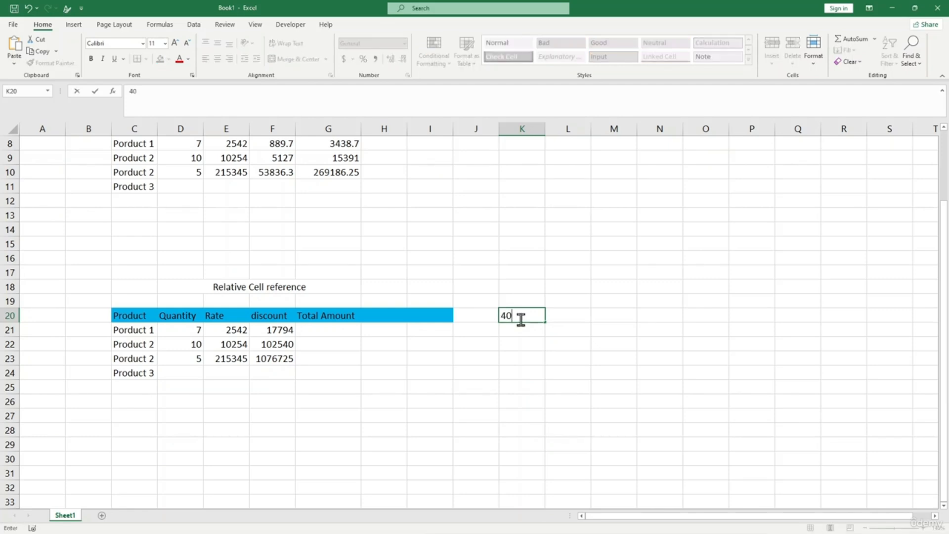
{"action": "key", "text": "Return"}
{"action": "type", "text": "30"}
{"action": "key", "text": "Return"}
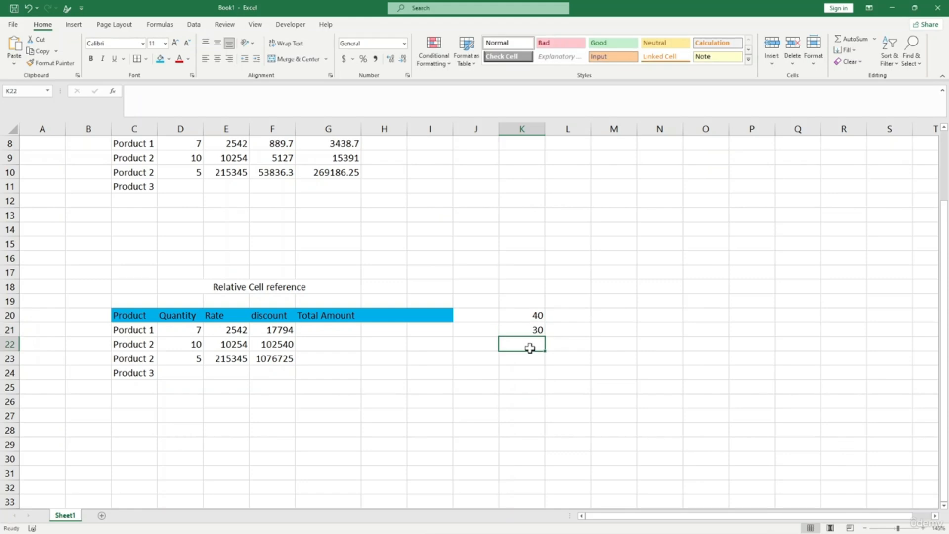
- Enter =K20-K21 in K22 to get 10, and select K22
{"action": "type", "text": "="}
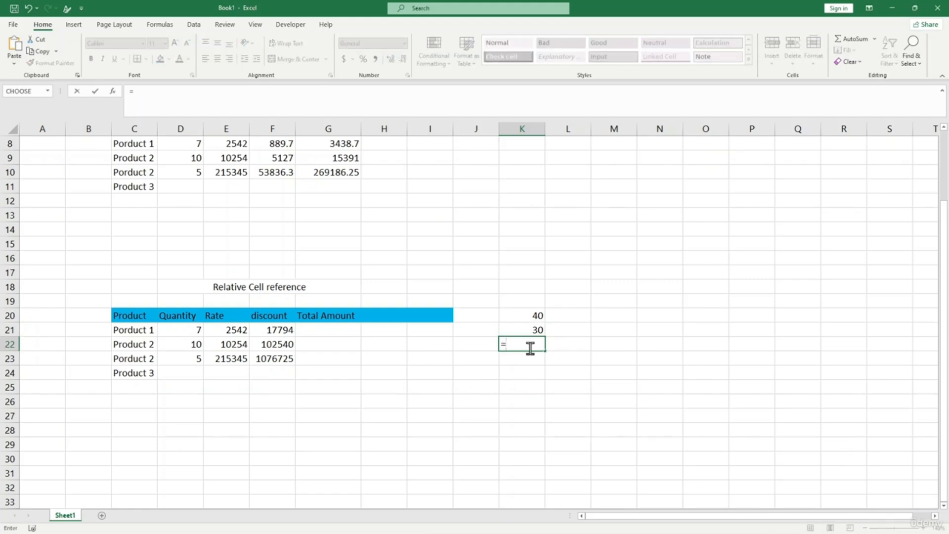
{"action": "left_click", "coordinate": [533, 315]}
{"action": "type", "text": "-"}
{"action": "left_click", "coordinate": [535, 330]}
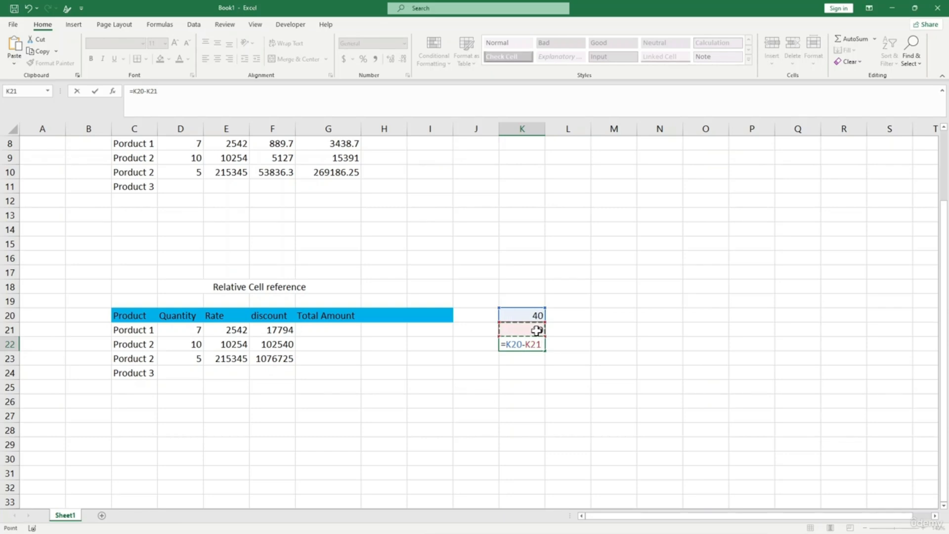
{"action": "key", "text": "Return"}
{"action": "left_click", "coordinate": [527, 345]}
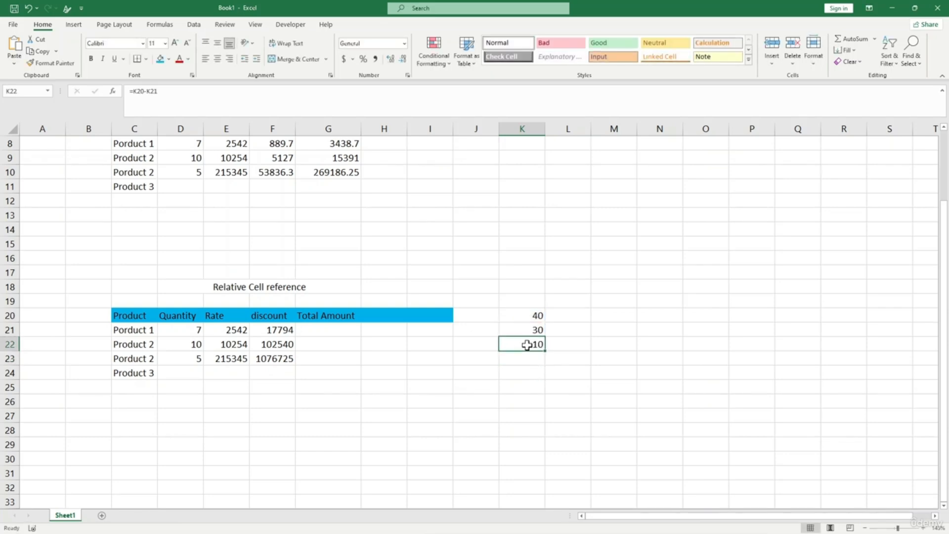
- Paste the subtraction formula into M22 and confirm it reads =M20-M21
{"action": "left_click", "coordinate": [600, 345]}
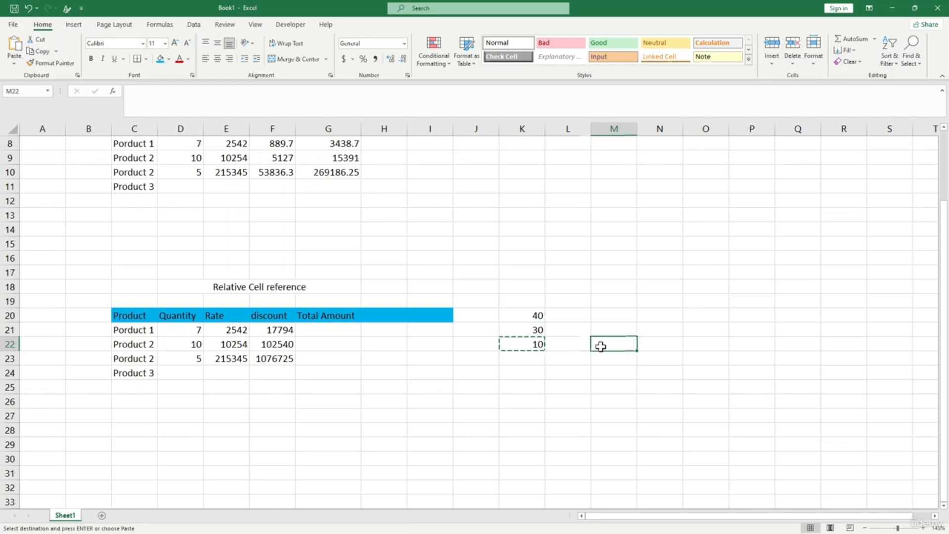
{"action": "key", "text": "ctrl+v"}
{"action": "key", "text": "Down"}
{"action": "left_click", "coordinate": [626, 345]}
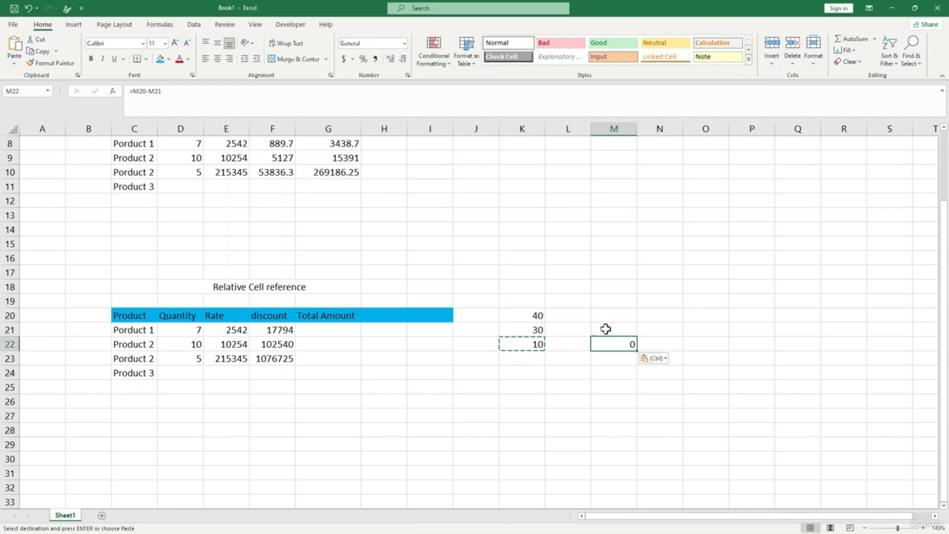
{"action": "left_click_drag", "start_coordinate": [629, 318], "coordinate": [621, 336]}
{"action": "left_click", "coordinate": [618, 363]}
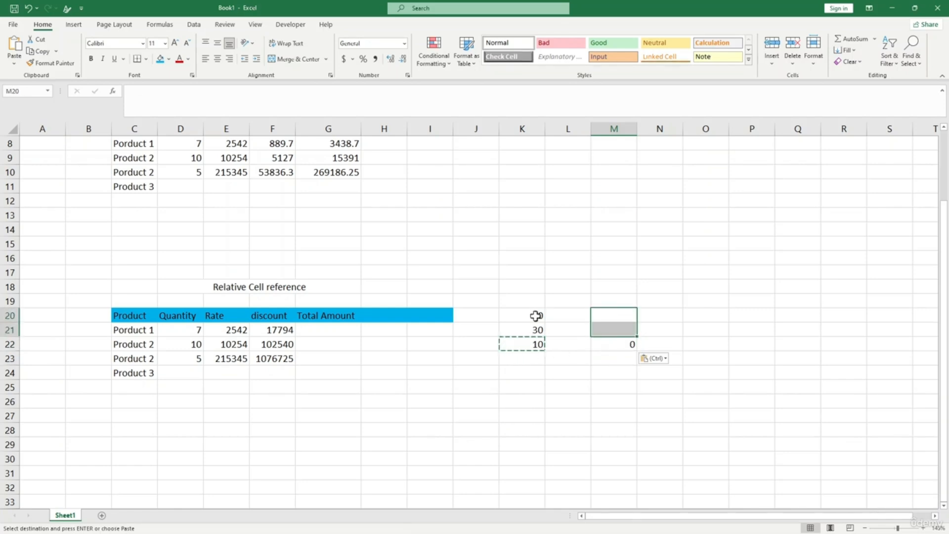
{"action": "left_click_drag", "start_coordinate": [535, 316], "coordinate": [533, 330]}
{"action": "left_click", "coordinate": [593, 363]}
{"action": "left_click", "coordinate": [622, 342]}
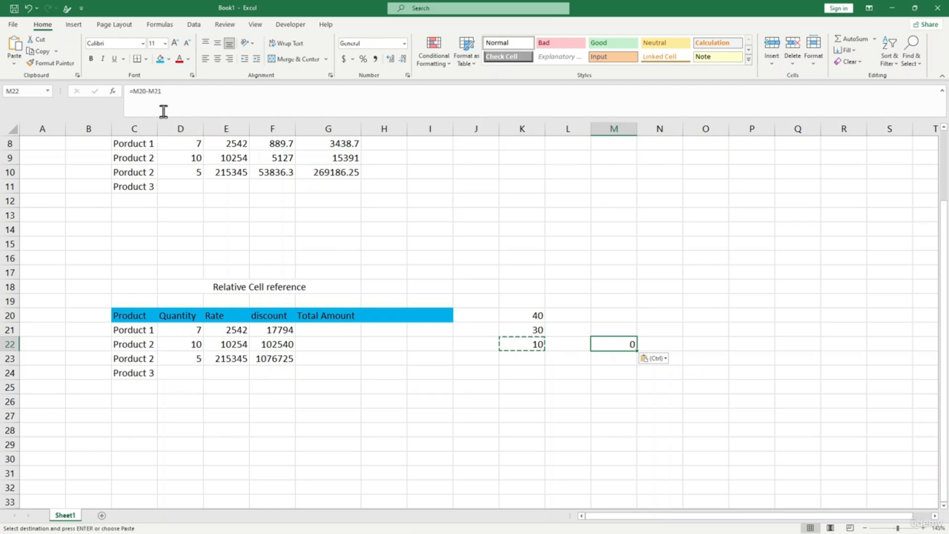
{"action": "left_click", "coordinate": [138, 91]}
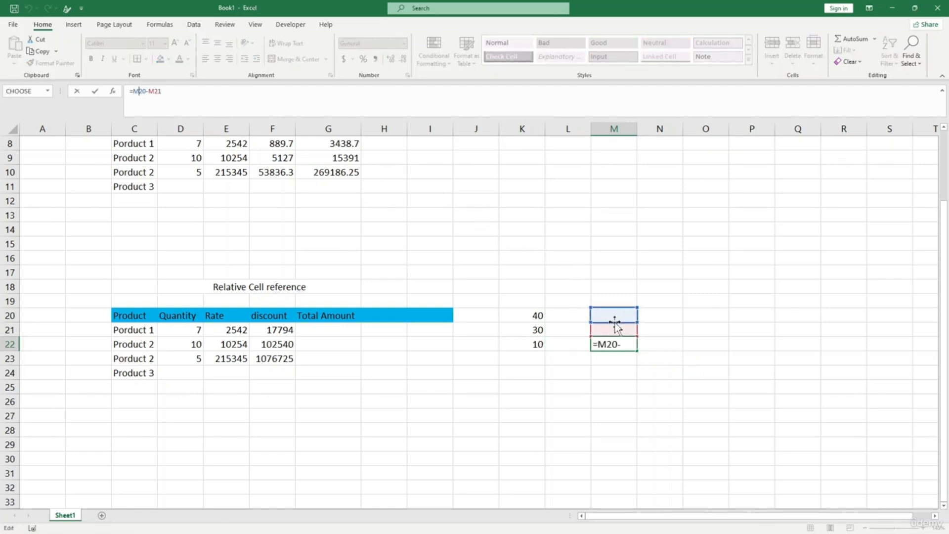
{"action": "key", "text": "Return"}
{"action": "left_click", "coordinate": [621, 384]}
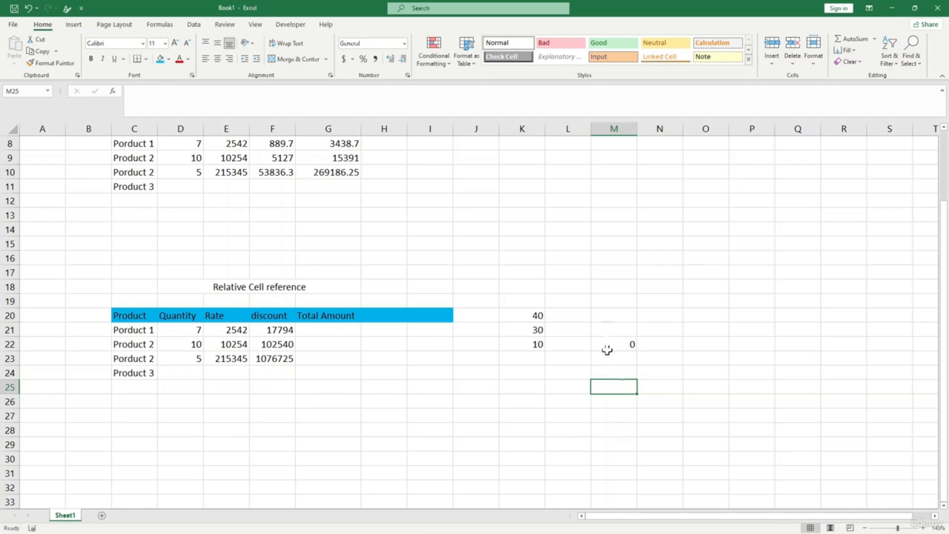
- Enter 5 in M20 as the first input value
{"action": "left_click_drag", "start_coordinate": [616, 313], "coordinate": [618, 328]}
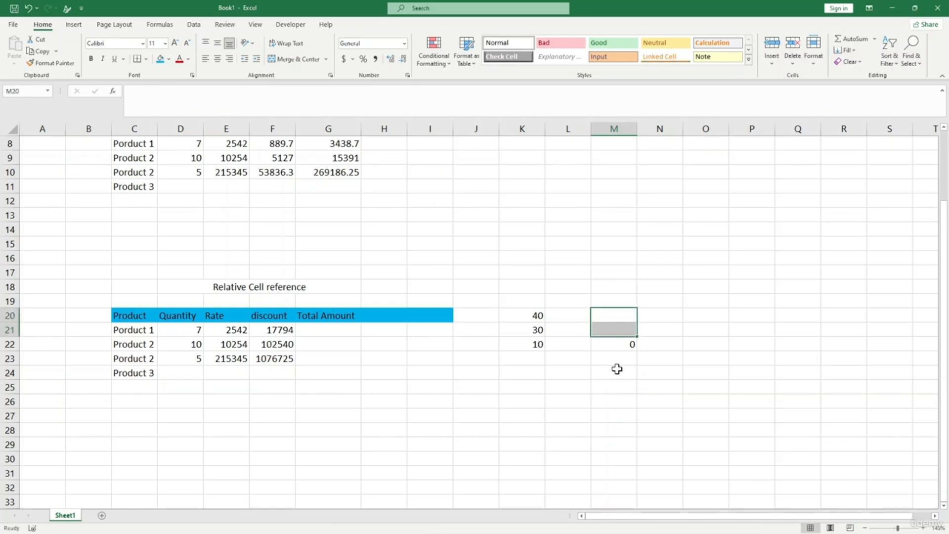
{"action": "type", "text": "5"}
{"action": "key", "text": "BackSpace"}
{"action": "left_click", "coordinate": [619, 346]}
{"action": "key", "text": "Up"}
{"action": "key", "text": "Up"}
{"action": "type", "text": "5"}
{"action": "key", "text": "Return"}
- Enter 6 in M21 and make M22 compute =M20*M21
{"action": "type", "text": "6"}
{"action": "key", "text": "Return"}
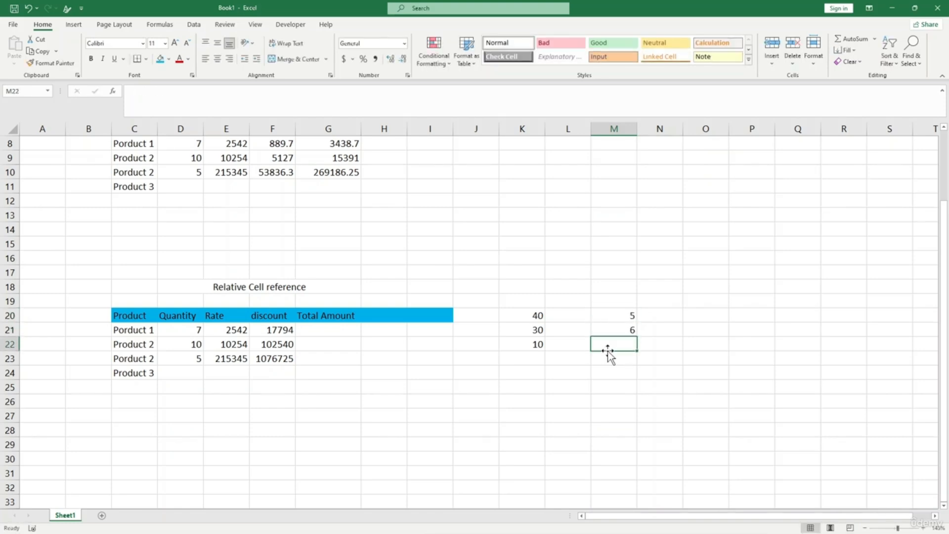
{"action": "type", "text": "="}
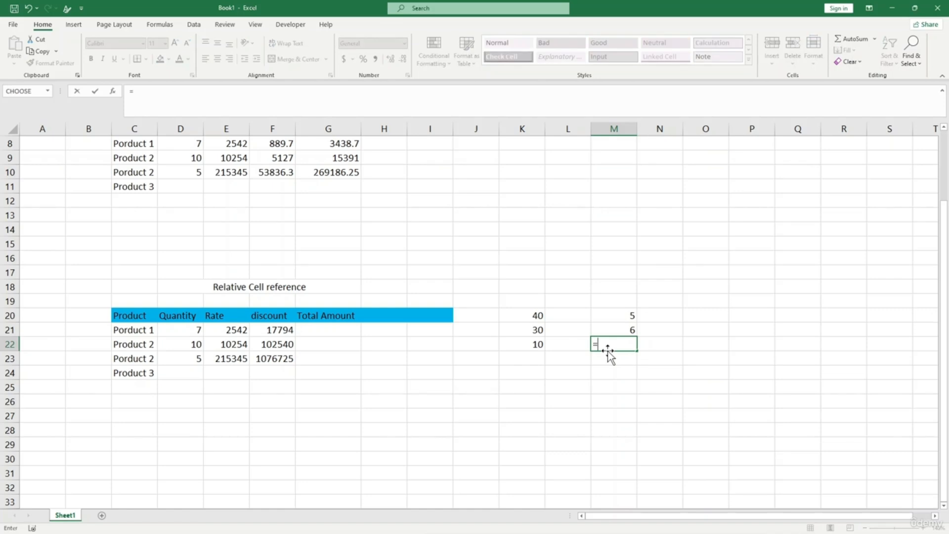
{"action": "type", "text": "e"}
{"action": "key", "text": "BackSpace"}
{"action": "left_click", "coordinate": [631, 315]}
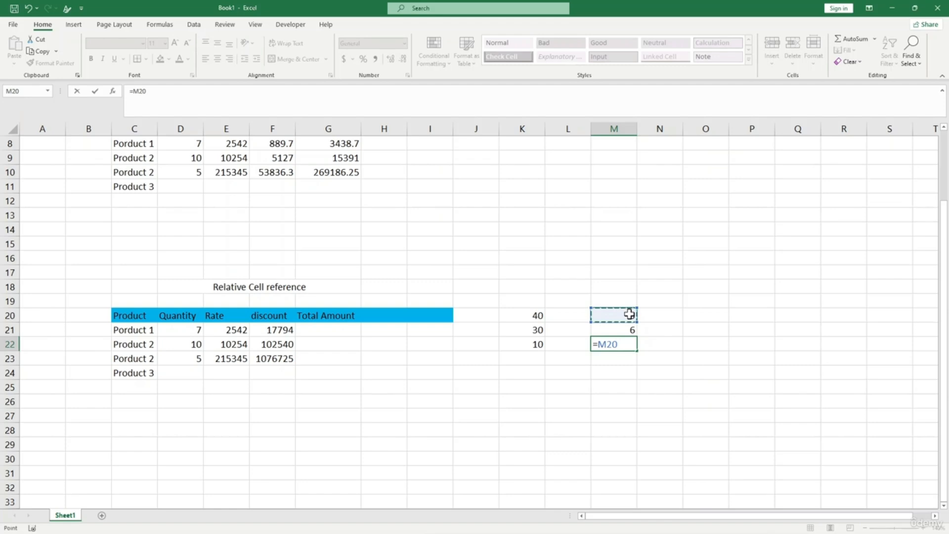
{"action": "type", "text": "*"}
{"action": "left_click", "coordinate": [631, 328]}
{"action": "key", "text": "Return"}
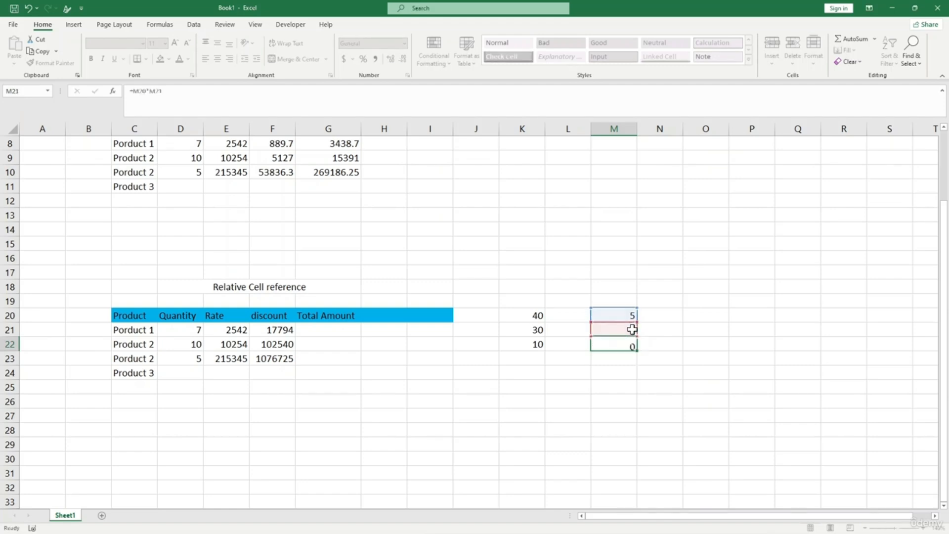
- Check that M22's product formula shows 30
{"action": "left_click_drag", "start_coordinate": [631, 314], "coordinate": [629, 333]}
{"action": "left_click", "coordinate": [631, 356]}
{"action": "left_click", "coordinate": [616, 343]}
{"action": "left_click", "coordinate": [539, 344]}
{"action": "left_click", "coordinate": [551, 347]}
{"action": "left_click", "coordinate": [538, 343]}
{"action": "left_click", "coordinate": [631, 345]}
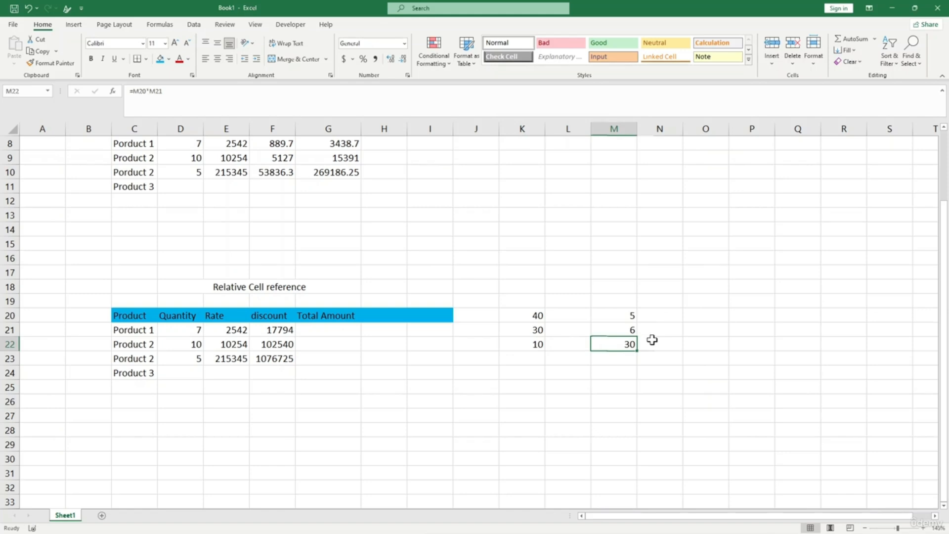
{"action": "left_click", "coordinate": [653, 343]}
{"action": "left_click", "coordinate": [619, 342]}
- Copy M22's formula to N22, where it becomes =N20*N21 and shows 0
{"action": "key", "text": "ctrl+c"}
{"action": "left_click", "coordinate": [661, 346]}
{"action": "key", "text": "ctrl+v"}
{"action": "left_click", "coordinate": [664, 360]}
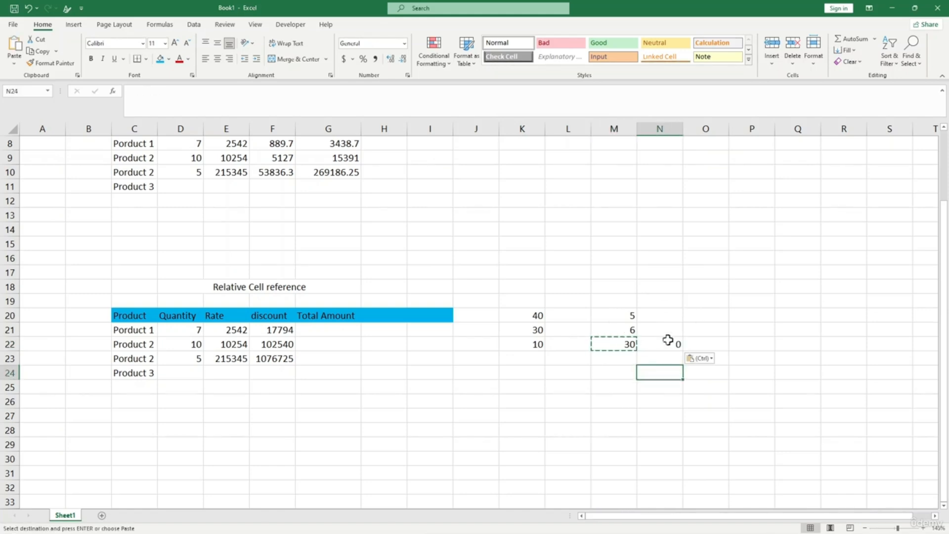
{"action": "left_click_drag", "start_coordinate": [667, 318], "coordinate": [666, 337]}
{"action": "left_click", "coordinate": [664, 343]}
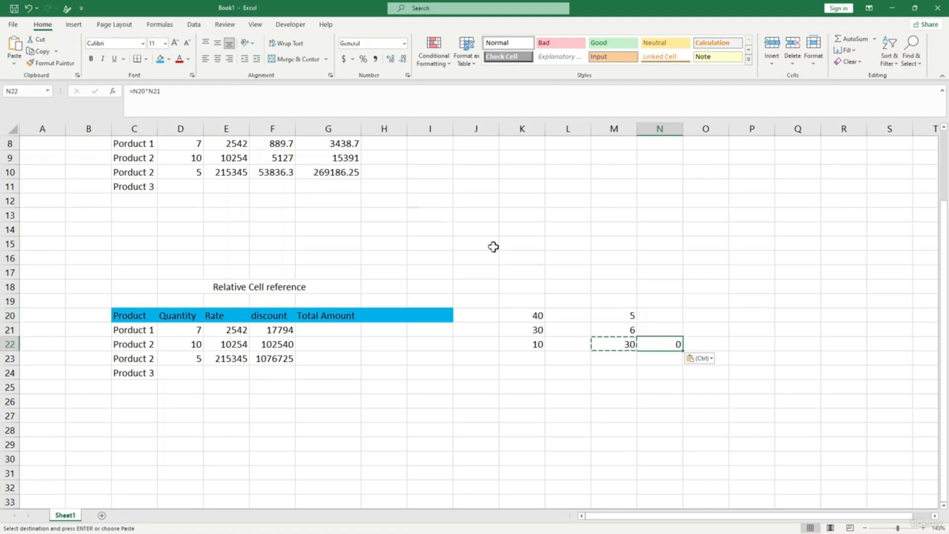
{"action": "left_click", "coordinate": [157, 92]}
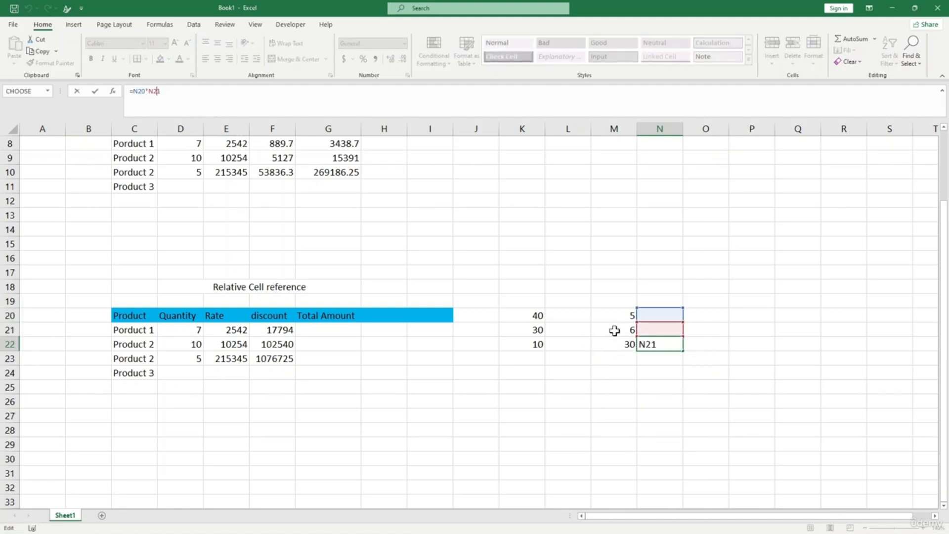
{"action": "key", "text": "Return"}
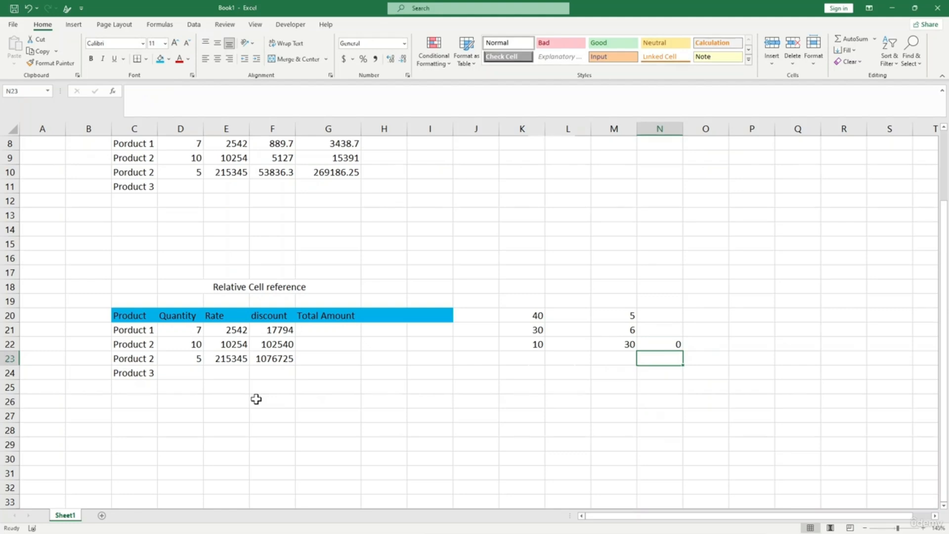
{"action": "left_click", "coordinate": [255, 400]}
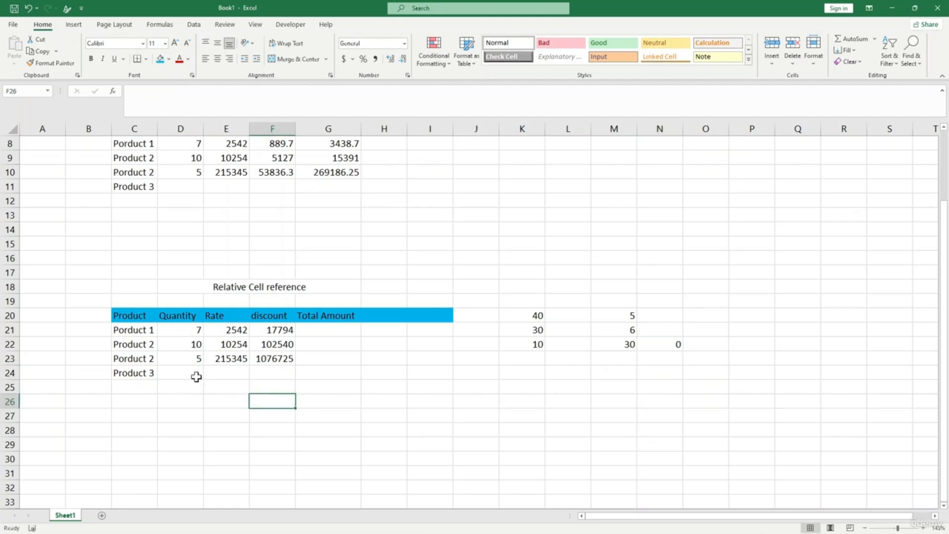
{"action": "left_click_drag", "start_coordinate": [539, 318], "coordinate": [537, 342]}
{"action": "left_click", "coordinate": [547, 358]}
{"action": "left_click", "coordinate": [534, 316]}
{"action": "left_click_drag", "start_coordinate": [604, 316], "coordinate": [609, 336]}
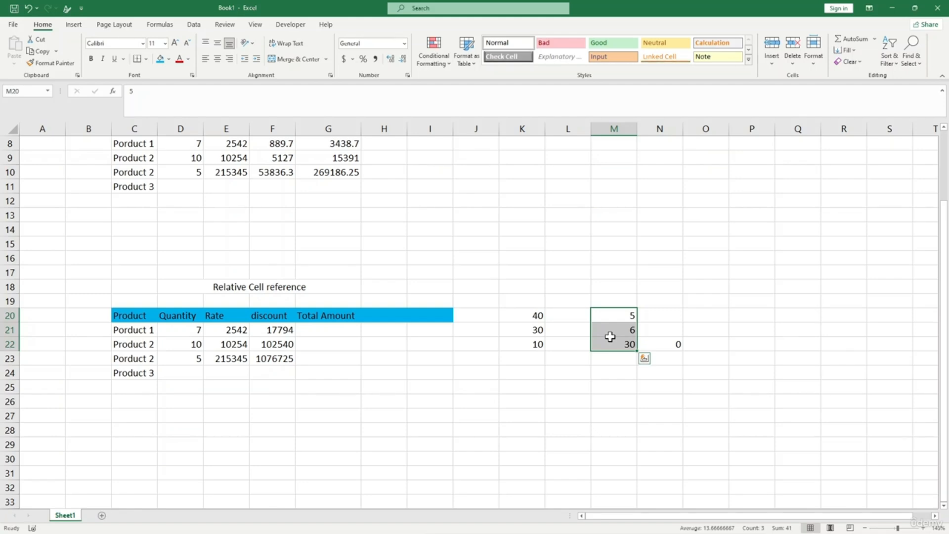
- Enter =SUM(D21:F21) in G21 to total Product 1's quantity, rate and discount
{"action": "left_click", "coordinate": [315, 331]}
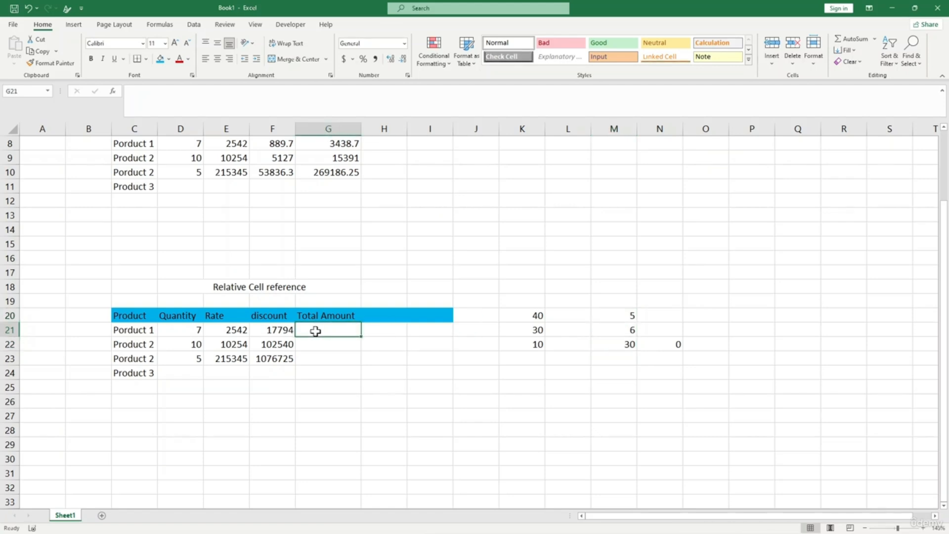
{"action": "type", "text": "="}
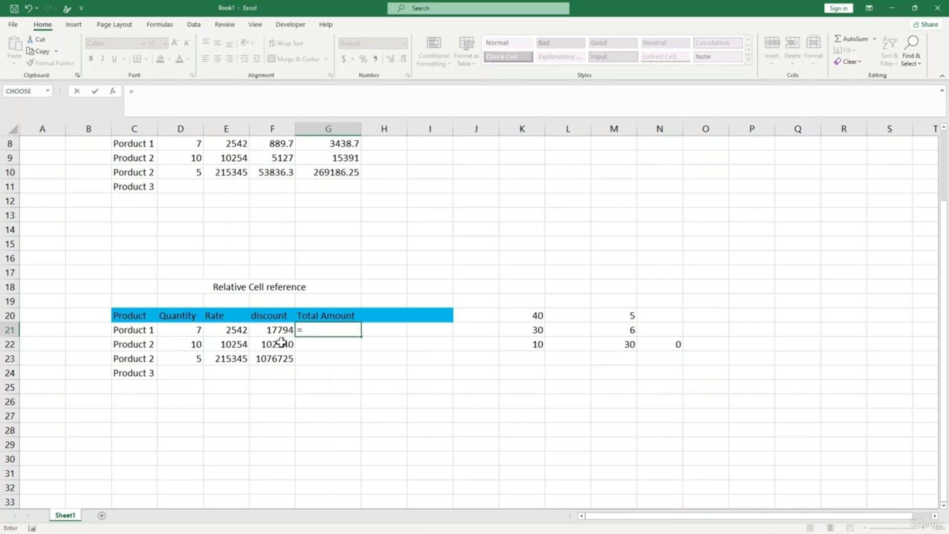
{"action": "type", "text": "s"}
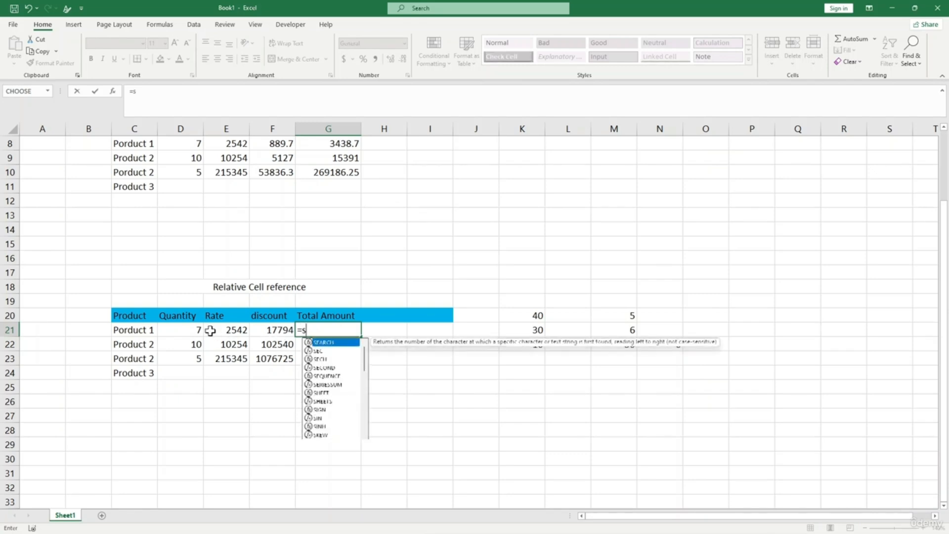
{"action": "type", "text": "um("}
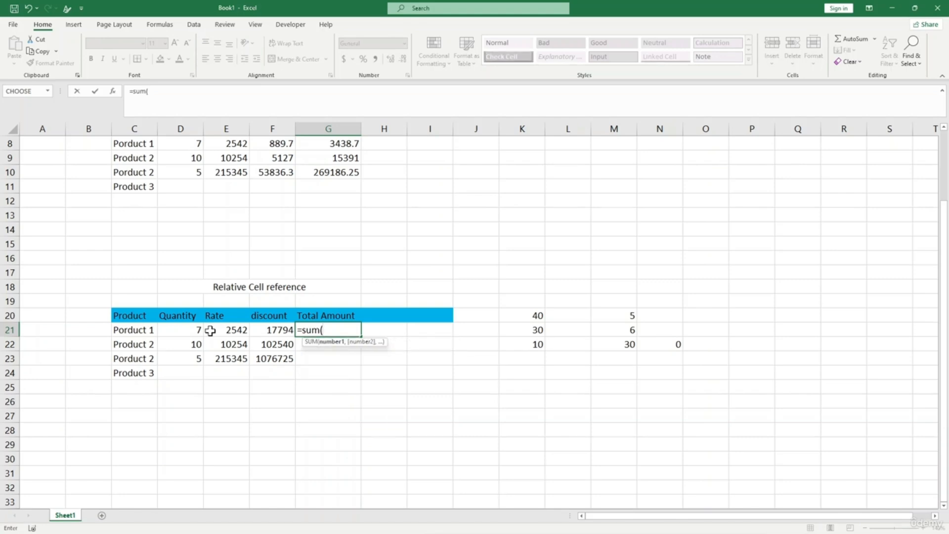
{"action": "left_click_drag", "start_coordinate": [201, 331], "coordinate": [275, 330]}
{"action": "key", "text": "Return"}
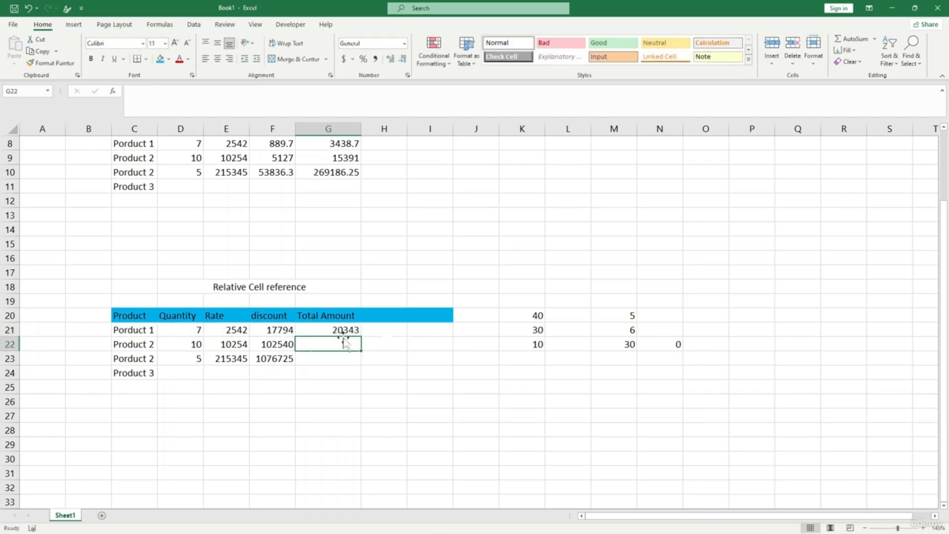
- Fill the SUM formula down to G23, giving 112804 and 1292075
{"action": "left_click", "coordinate": [353, 331]}
{"action": "left_click_drag", "start_coordinate": [361, 337], "coordinate": [355, 365]}
{"action": "left_click", "coordinate": [287, 392]}
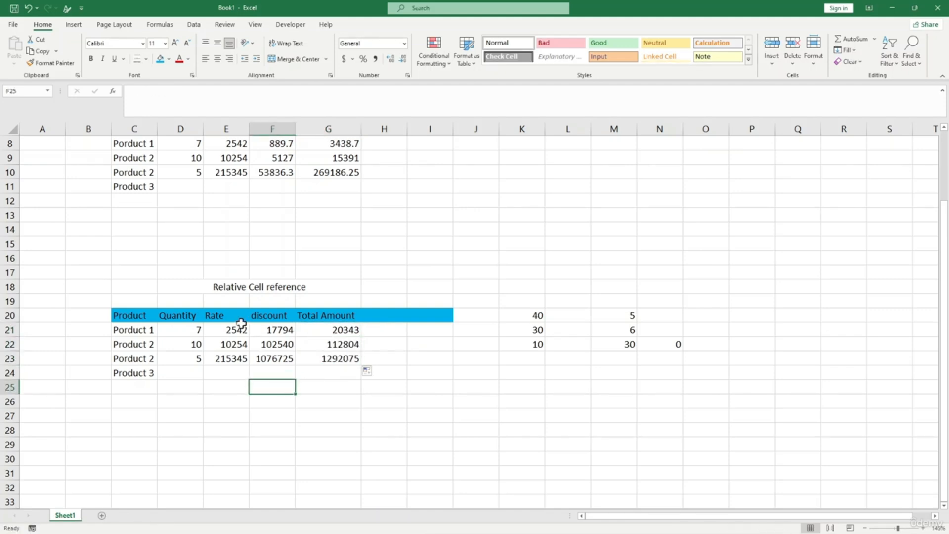
{"action": "left_click", "coordinate": [332, 341]}
{"action": "left_click", "coordinate": [163, 94]}
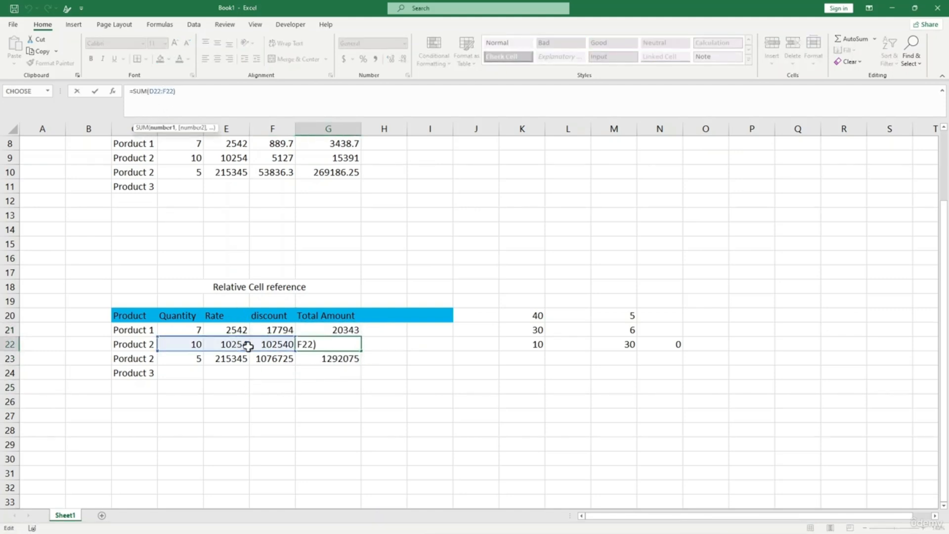
{"action": "left_click", "coordinate": [326, 359]}
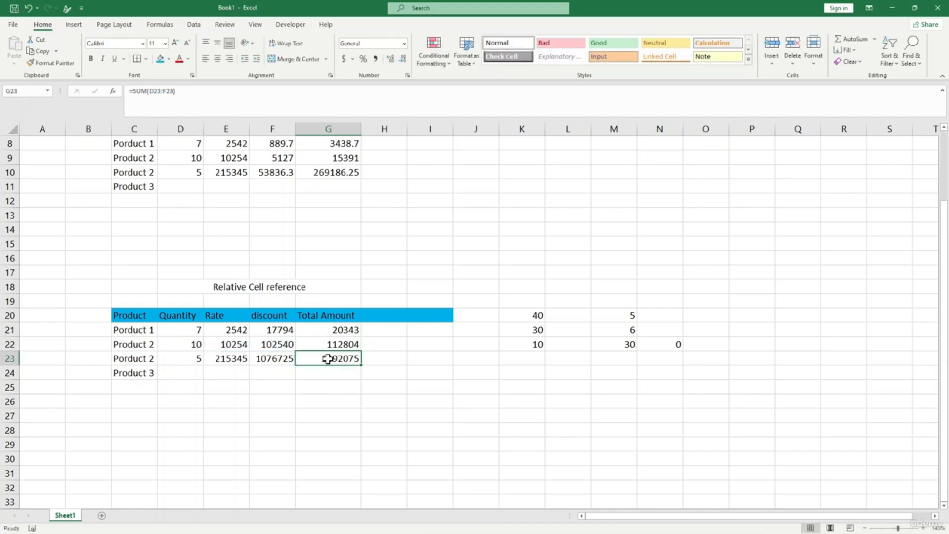
{"action": "left_click", "coordinate": [142, 94]}
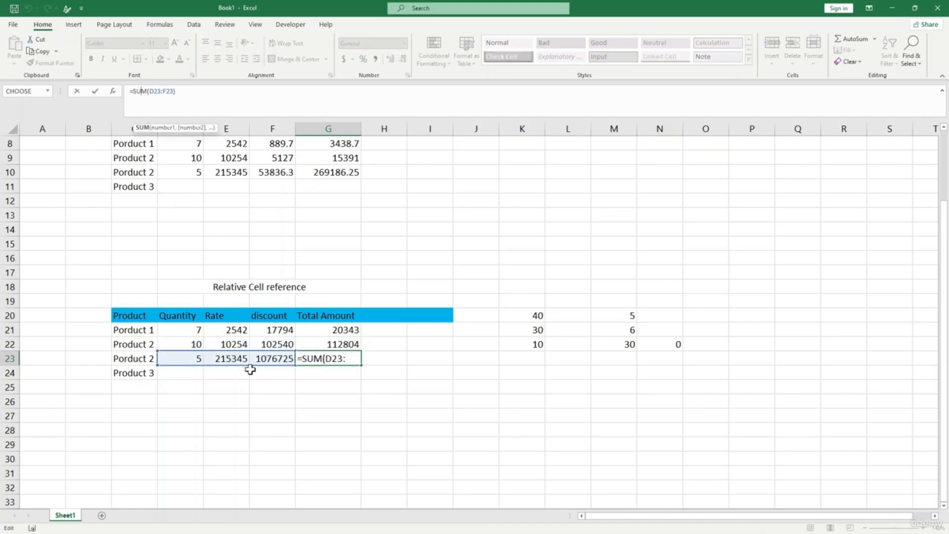
{"action": "key", "text": "Return"}
{"action": "left_click", "coordinate": [418, 461]}
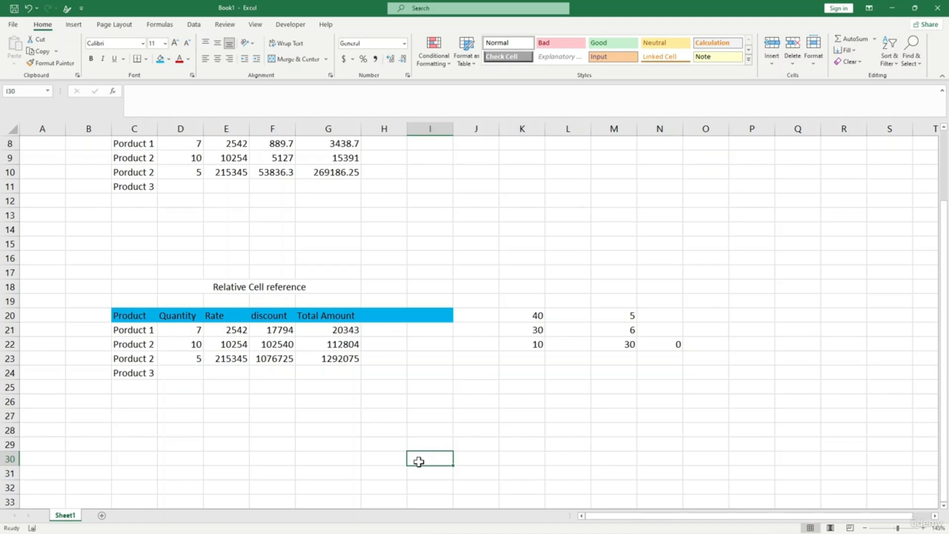
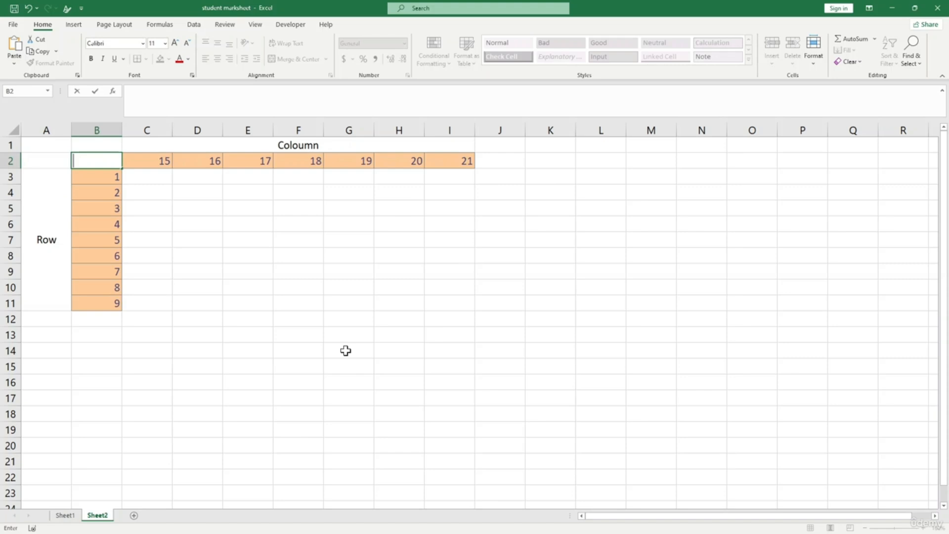
- Finish the header entry in B2 and check the row values down column B
{"action": "left_click", "coordinate": [33, 164]}
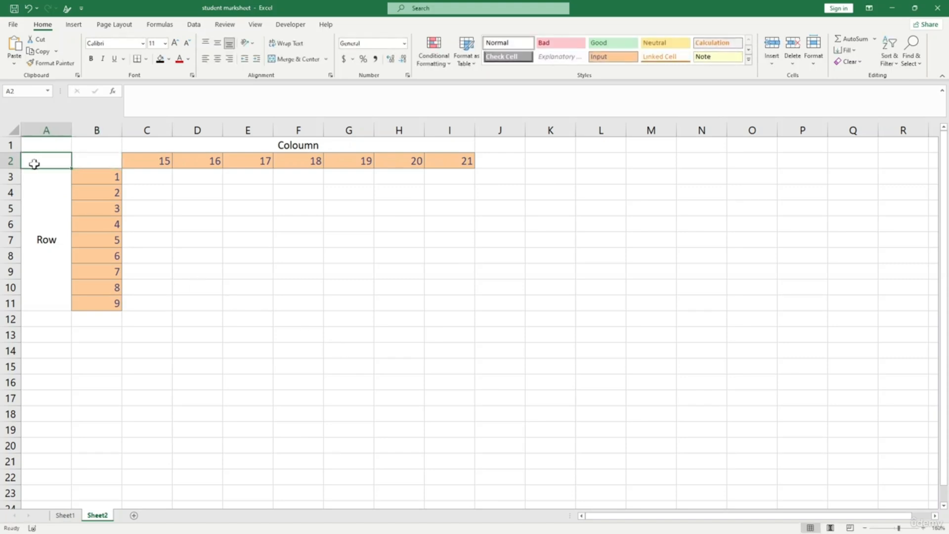
{"action": "left_click", "coordinate": [99, 210]}
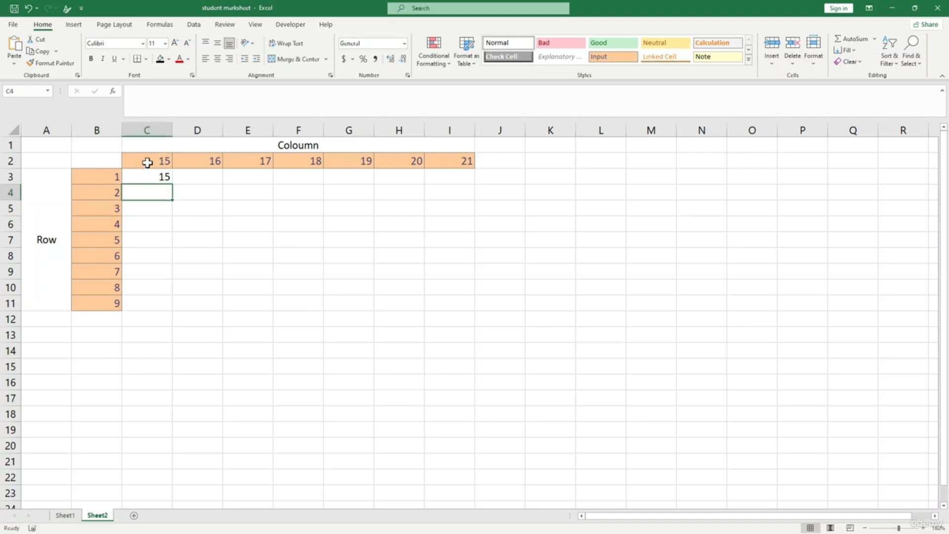
- Fill C3's formula down to C11 and inspect the copied references in C4 and C5
{"action": "left_click", "coordinate": [157, 209]}
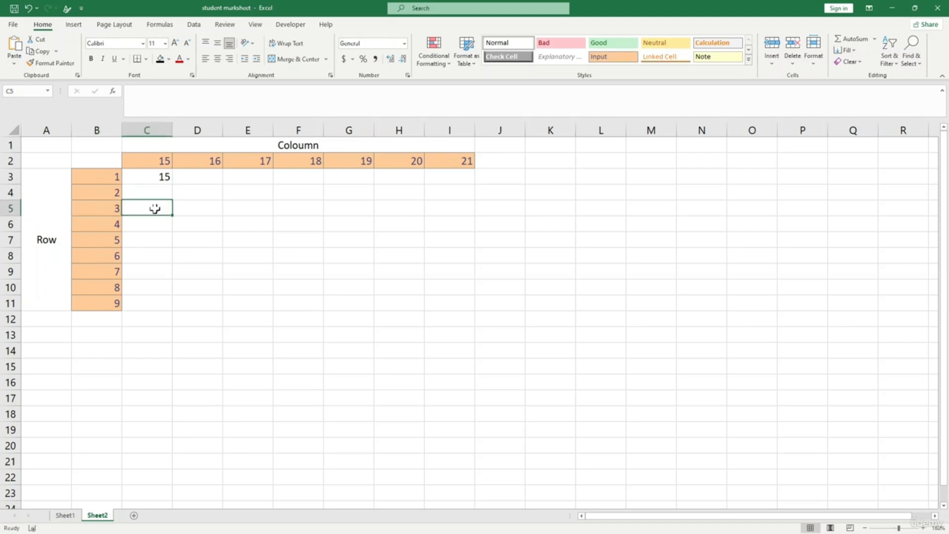
{"action": "left_click", "coordinate": [161, 176]}
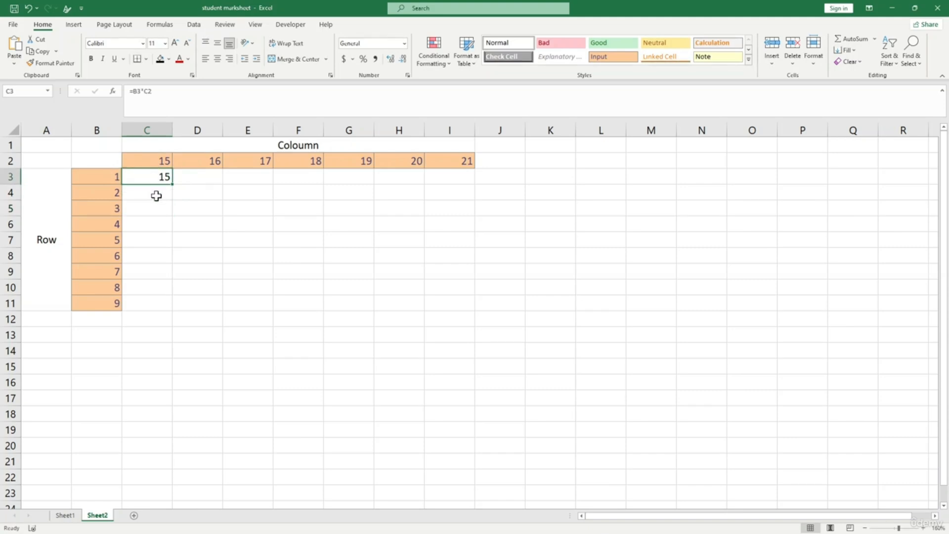
{"action": "left_click_drag", "start_coordinate": [172, 182], "coordinate": [159, 307]}
{"action": "left_click", "coordinate": [238, 269]}
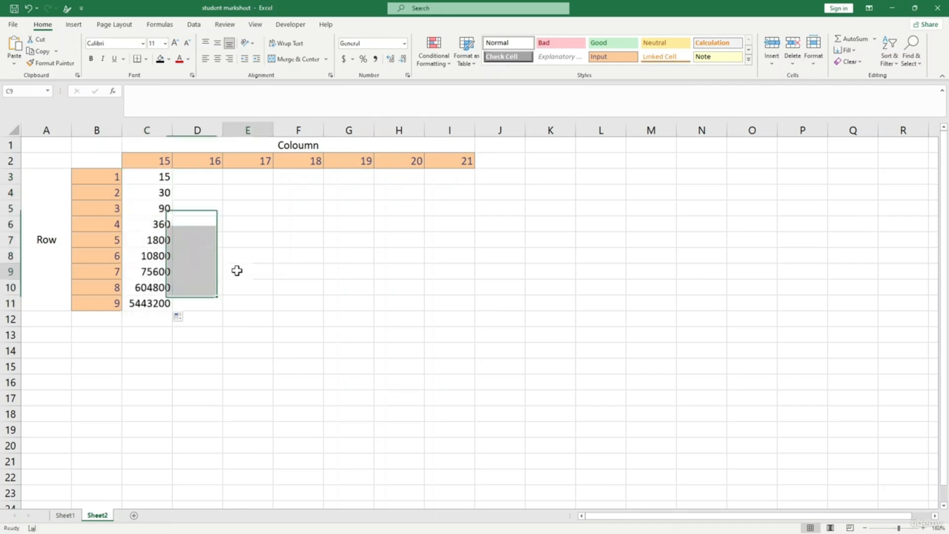
{"action": "left_click", "coordinate": [158, 191]}
{"action": "left_click", "coordinate": [141, 92]}
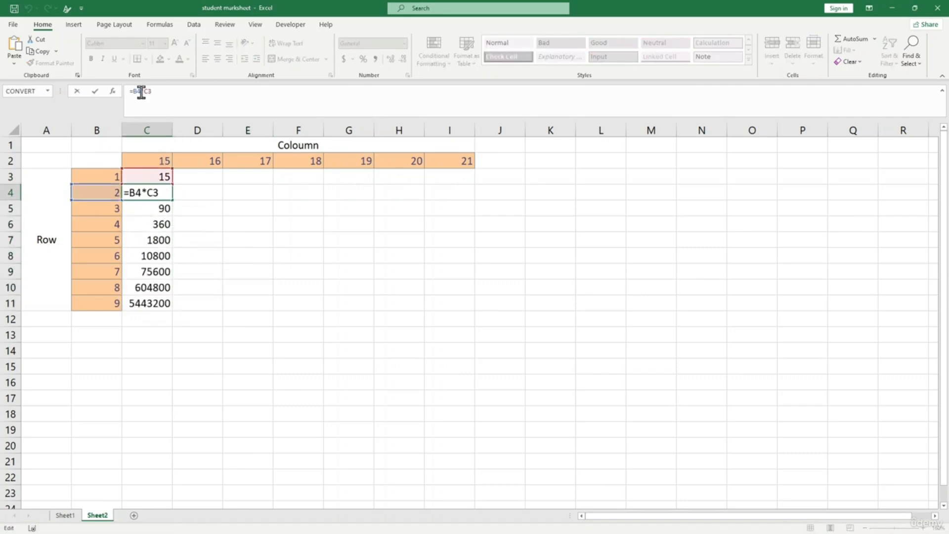
{"action": "key", "text": "Return"}
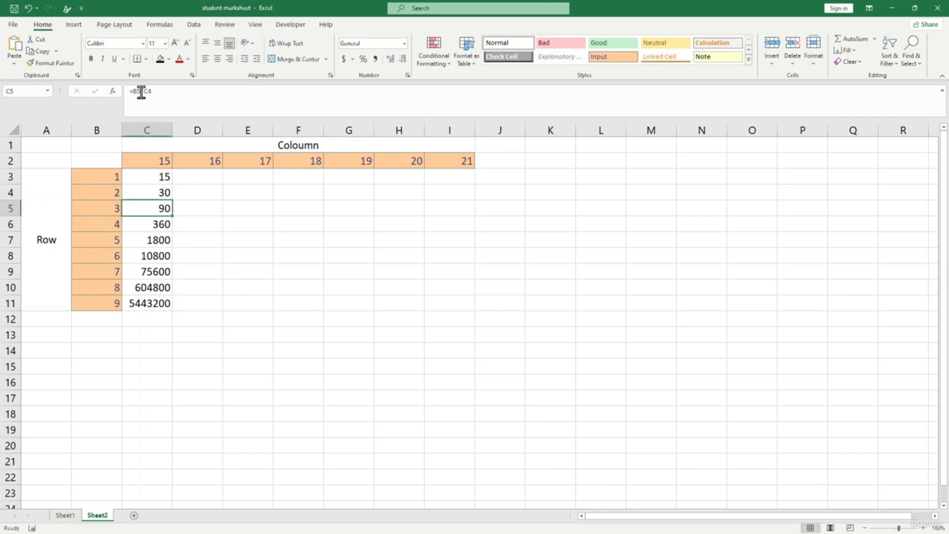
{"action": "left_click", "coordinate": [140, 92]}
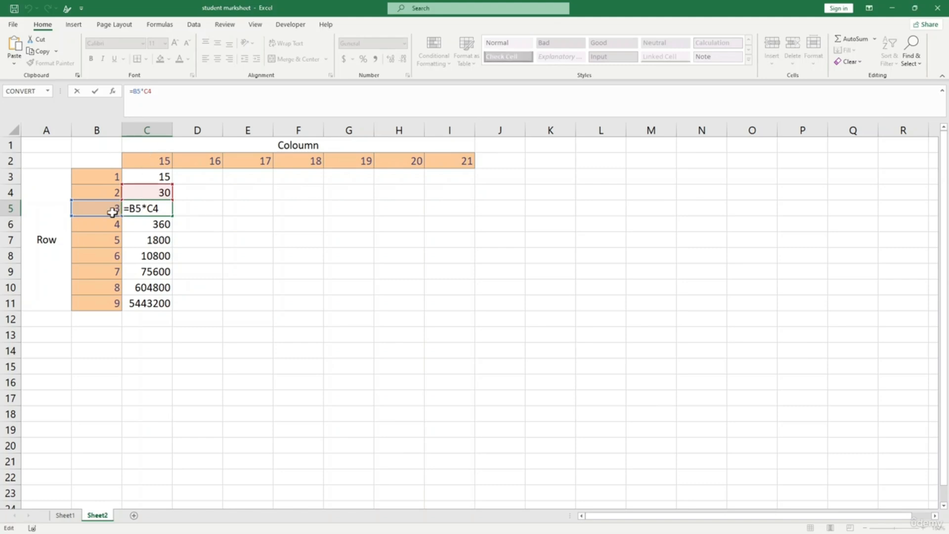
{"action": "key", "text": "Return"}
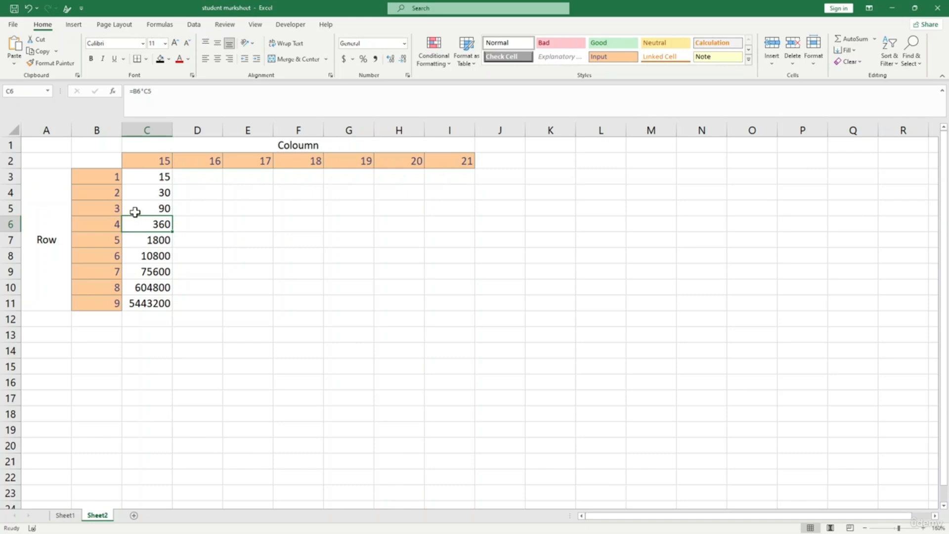
- Lock the row-number reference so C3 reads =$B3*C2
{"action": "left_click", "coordinate": [139, 177]}
{"action": "left_click", "coordinate": [136, 91]}
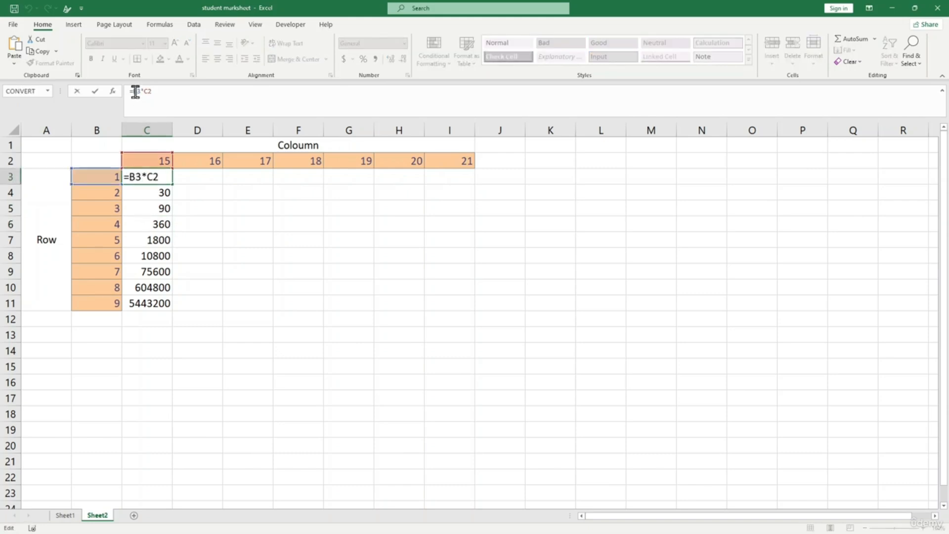
{"action": "type", "text": "$"}
{"action": "key", "text": "Return"}
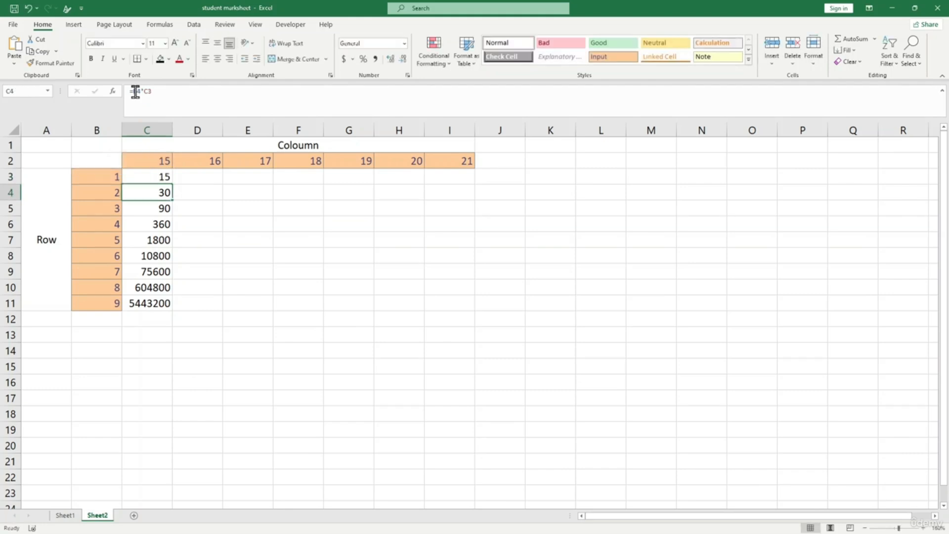
{"action": "left_click", "coordinate": [150, 178]}
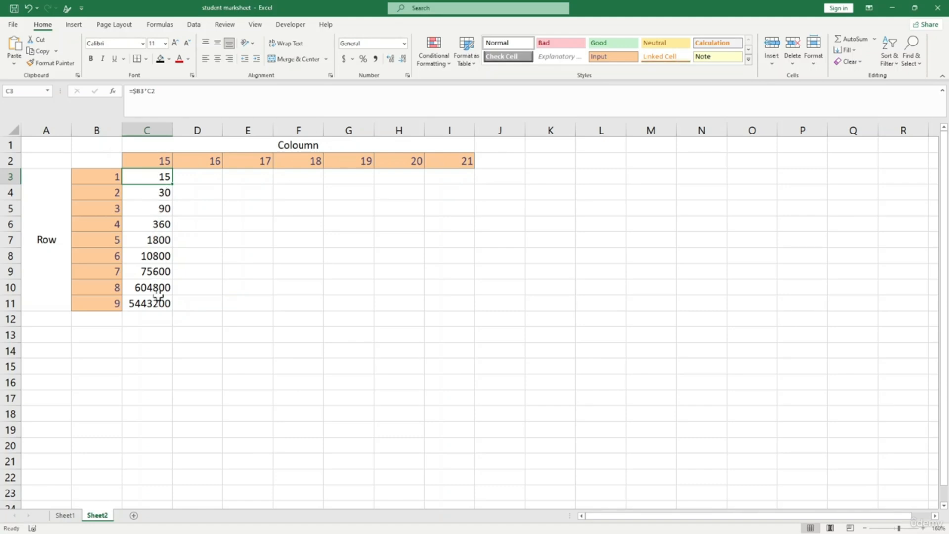
- Fill the revised C3 formula down to C11 and inspect the references in C7 and C8
{"action": "left_click_drag", "start_coordinate": [174, 186], "coordinate": [166, 312]}
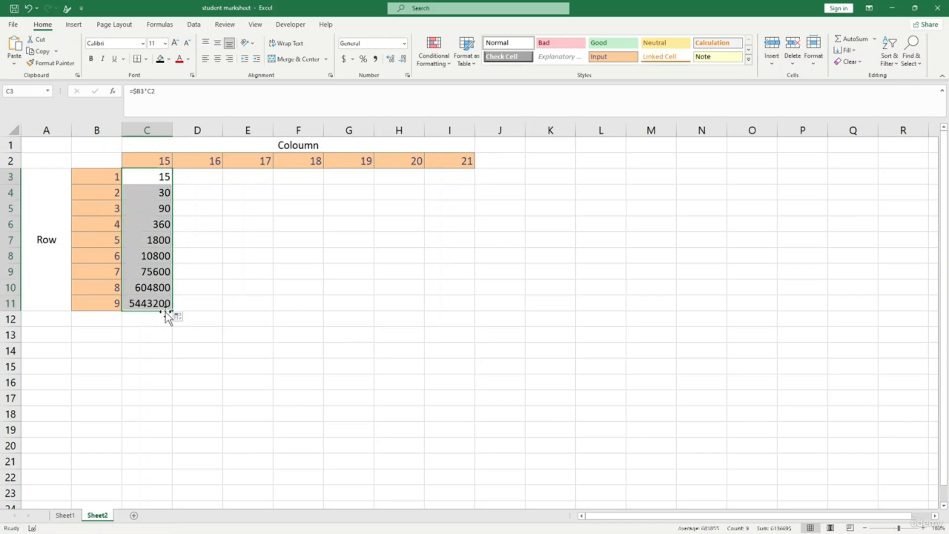
{"action": "left_click", "coordinate": [156, 178]}
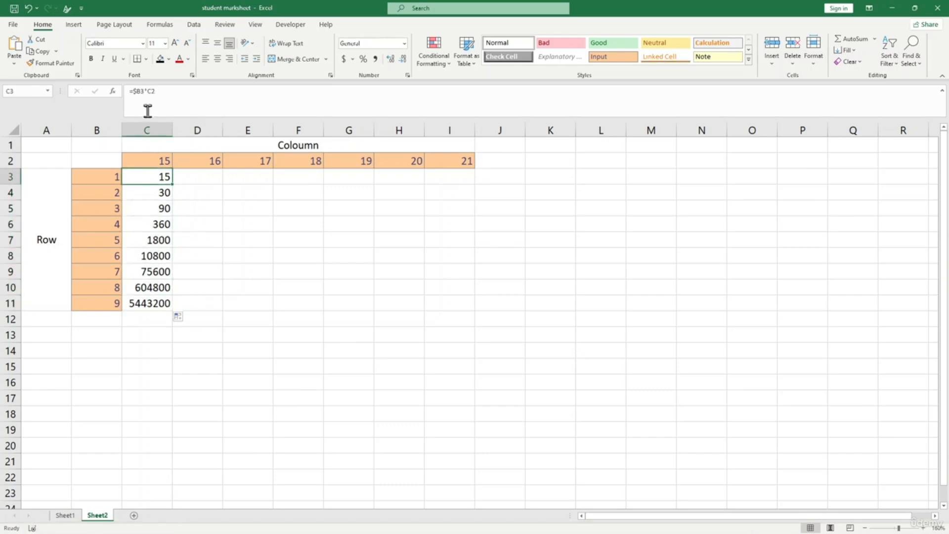
{"action": "left_click", "coordinate": [138, 90]}
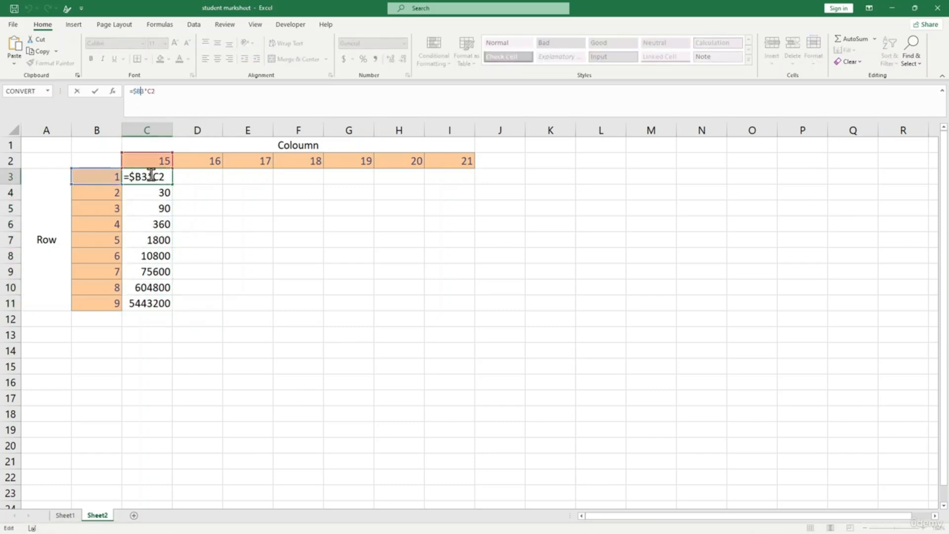
{"action": "key", "text": "Escape"}
{"action": "left_click_drag", "start_coordinate": [172, 184], "coordinate": [169, 311]}
{"action": "left_click", "coordinate": [233, 290]}
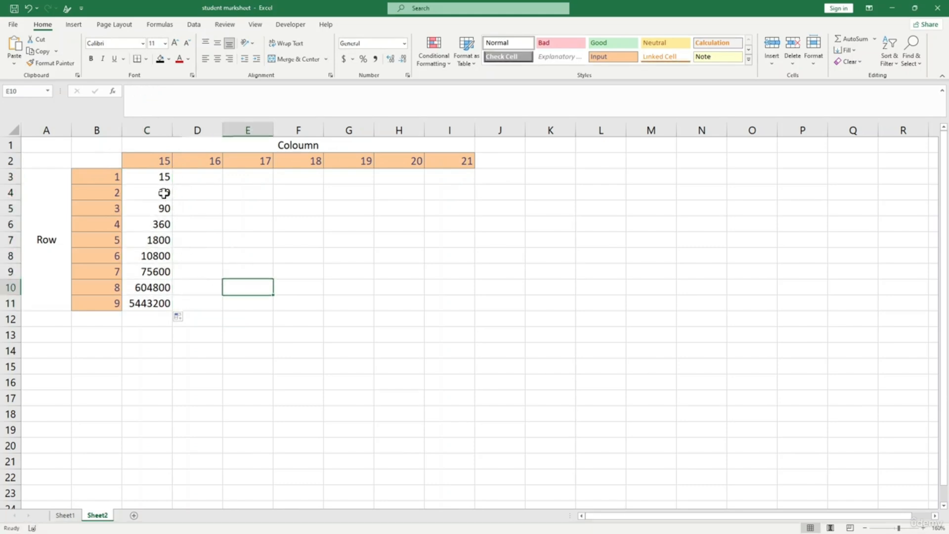
{"action": "left_click", "coordinate": [155, 178]}
{"action": "left_click", "coordinate": [156, 239]}
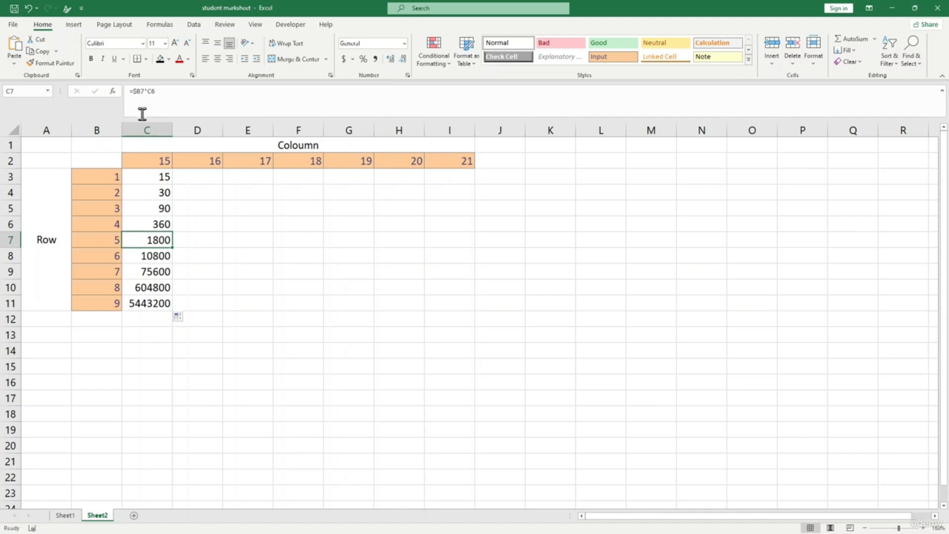
{"action": "left_click", "coordinate": [137, 92]}
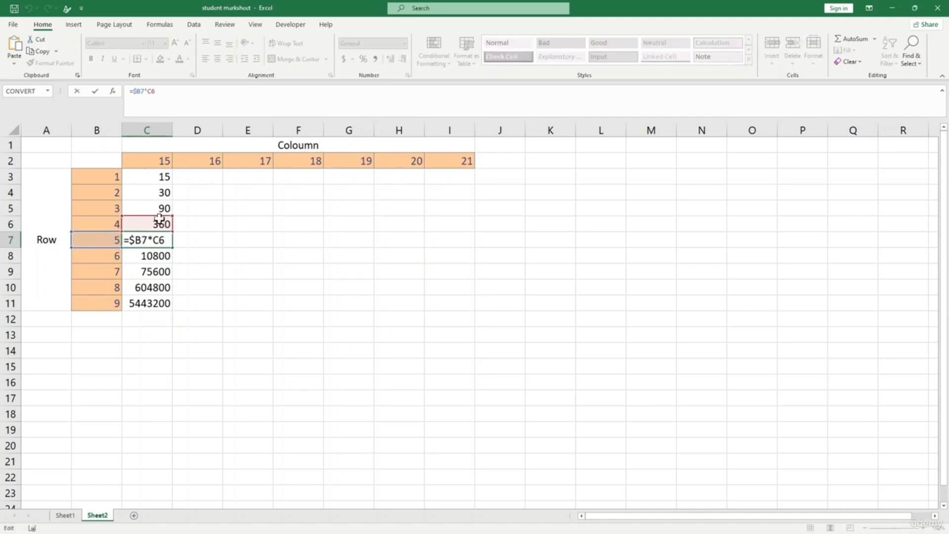
{"action": "key", "text": "Return"}
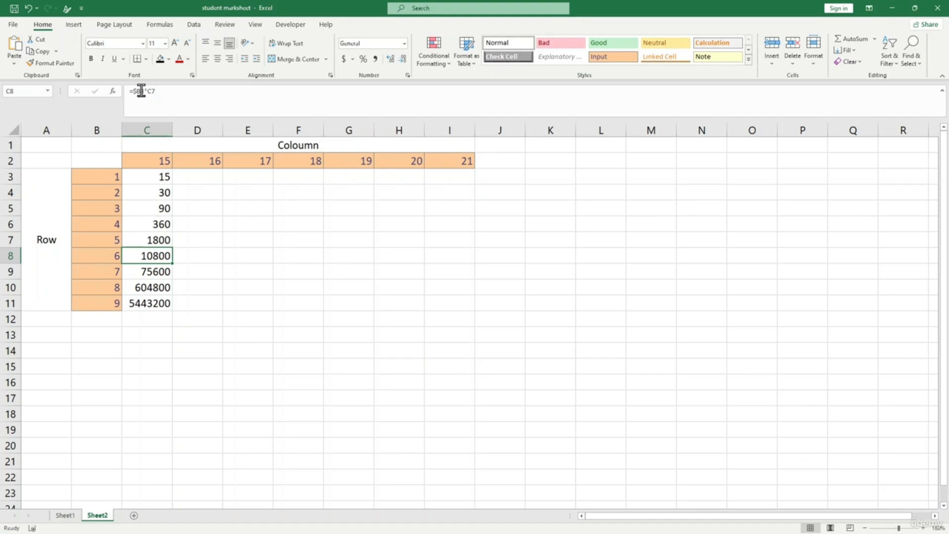
{"action": "left_click", "coordinate": [141, 91]}
{"action": "key", "text": "Return"}
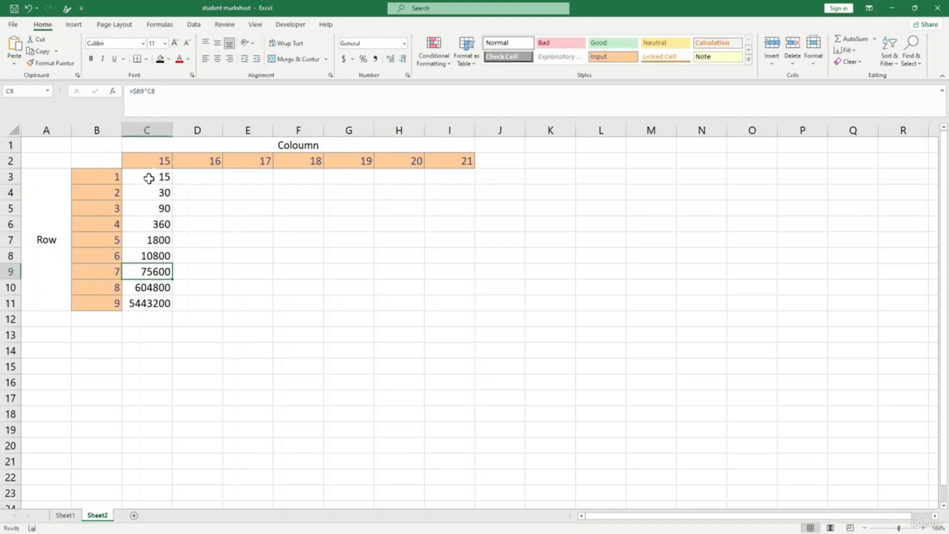
- Change C3 to =$B3*$C2 and fill it down to C11
{"action": "left_click", "coordinate": [149, 177]}
{"action": "left_click", "coordinate": [117, 178]}
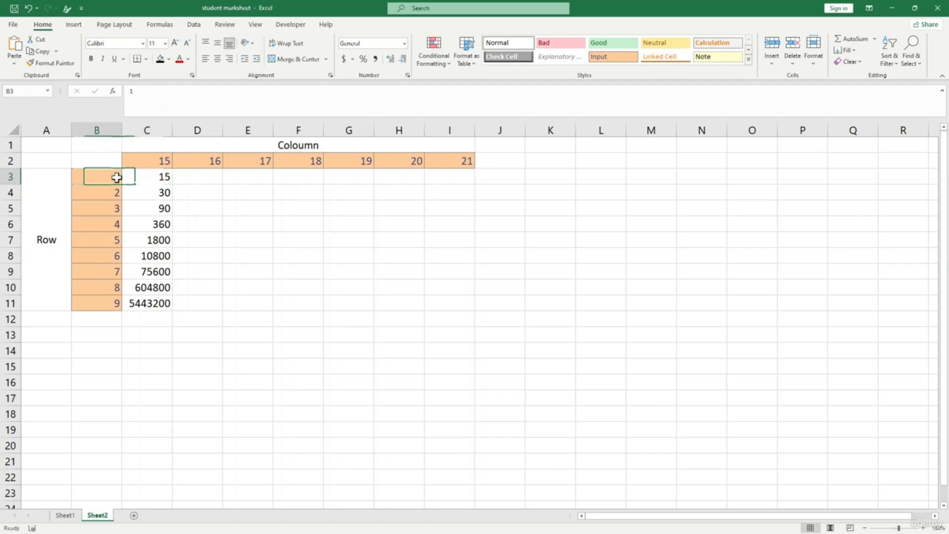
{"action": "left_click", "coordinate": [158, 163]}
{"action": "left_click", "coordinate": [162, 173]}
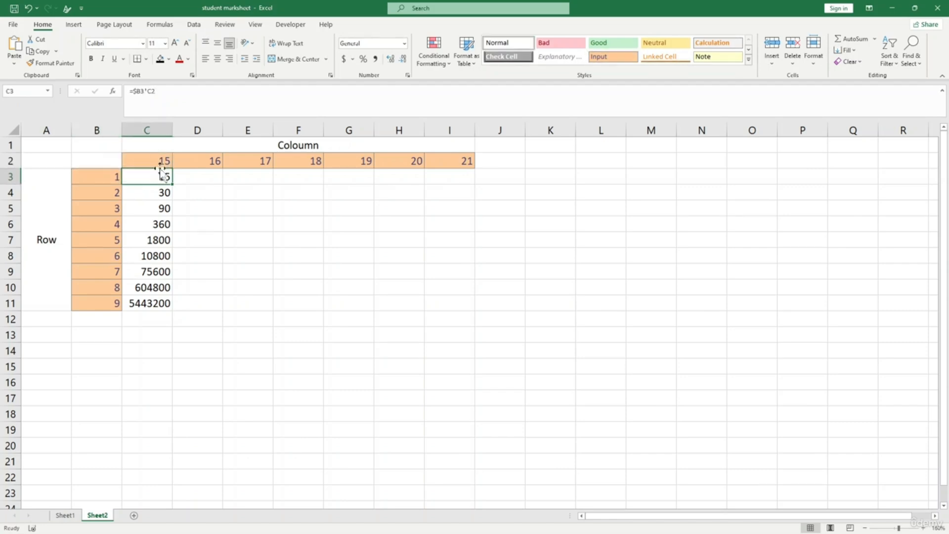
{"action": "left_click", "coordinate": [152, 91]}
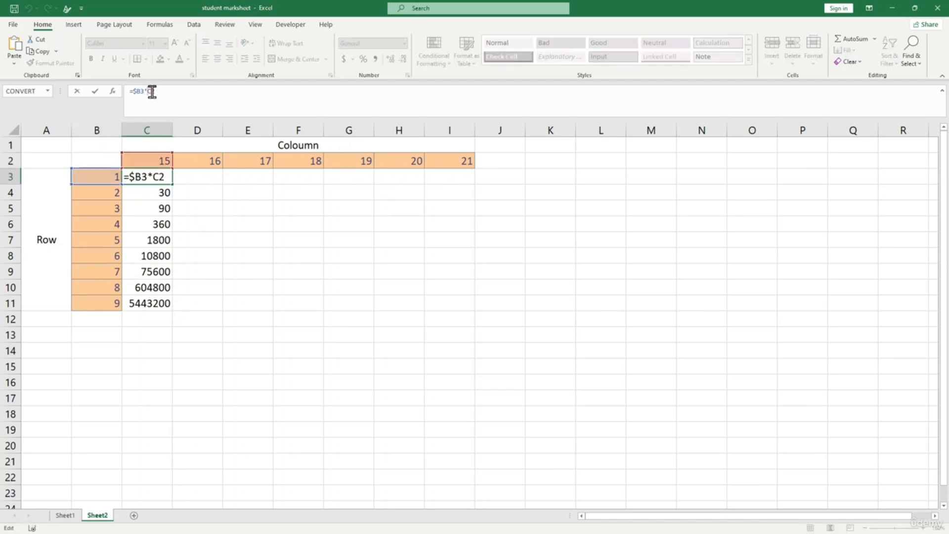
{"action": "type", "text": "$"}
{"action": "key", "text": "Return"}
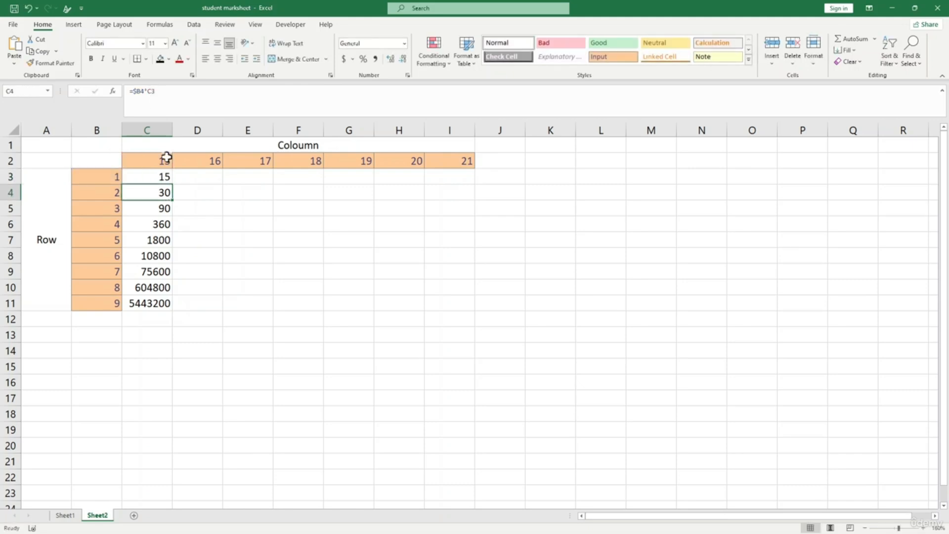
{"action": "left_click", "coordinate": [155, 178]}
{"action": "left_click_drag", "start_coordinate": [172, 184], "coordinate": [176, 305]}
{"action": "left_click", "coordinate": [245, 303]}
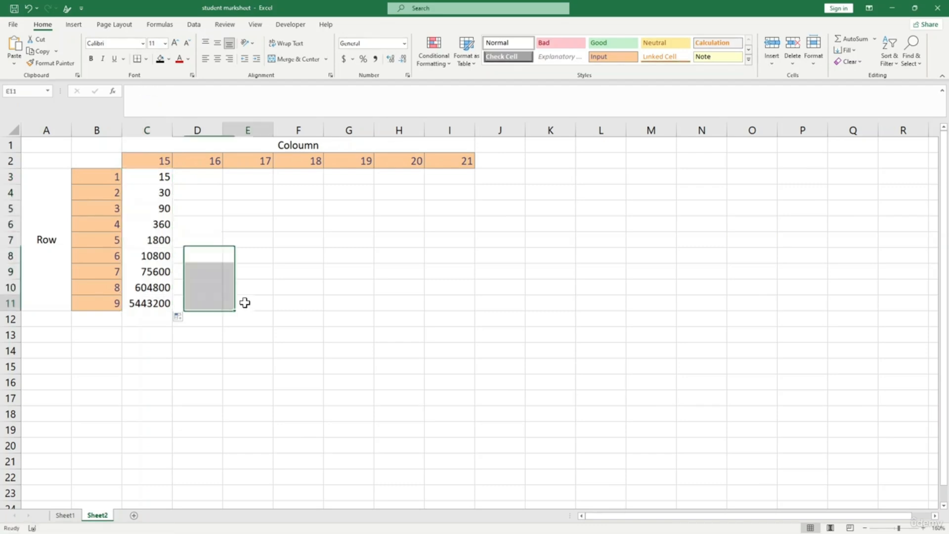
- After checking C4, anchor C3 as =$B3*$C$2 and fill it down to C11
{"action": "left_click", "coordinate": [163, 192]}
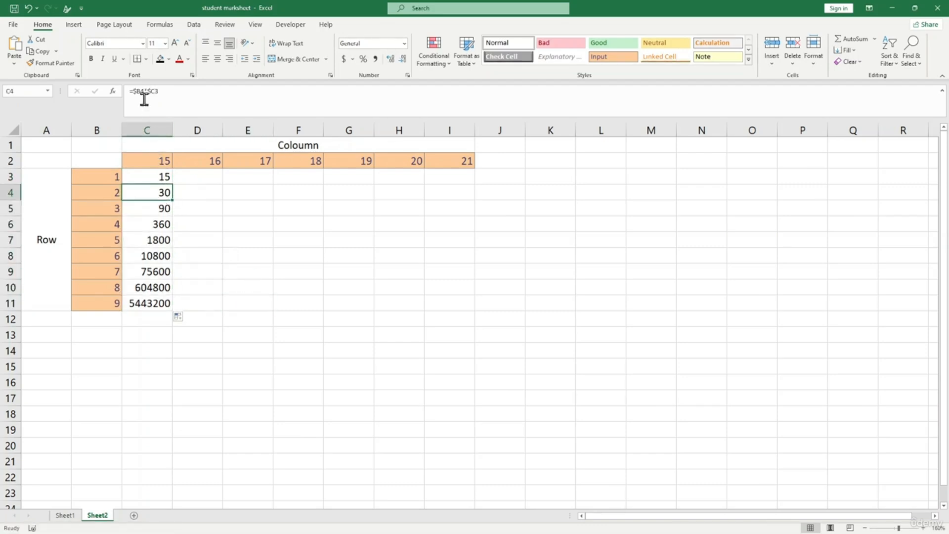
{"action": "left_click", "coordinate": [156, 211]}
{"action": "left_click", "coordinate": [154, 195]}
{"action": "left_click", "coordinate": [147, 92]}
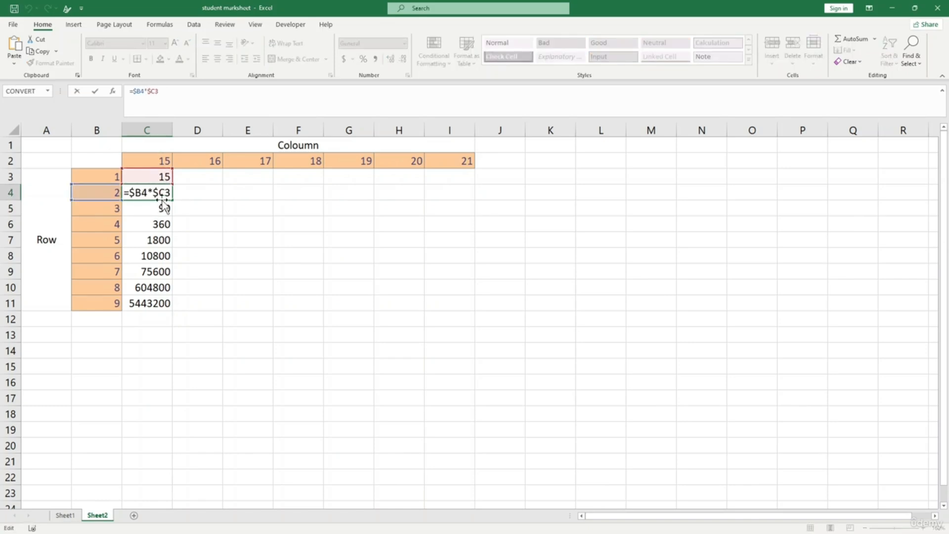
{"action": "key", "text": "Escape"}
{"action": "key", "text": "Up"}
{"action": "left_click", "coordinate": [155, 93]}
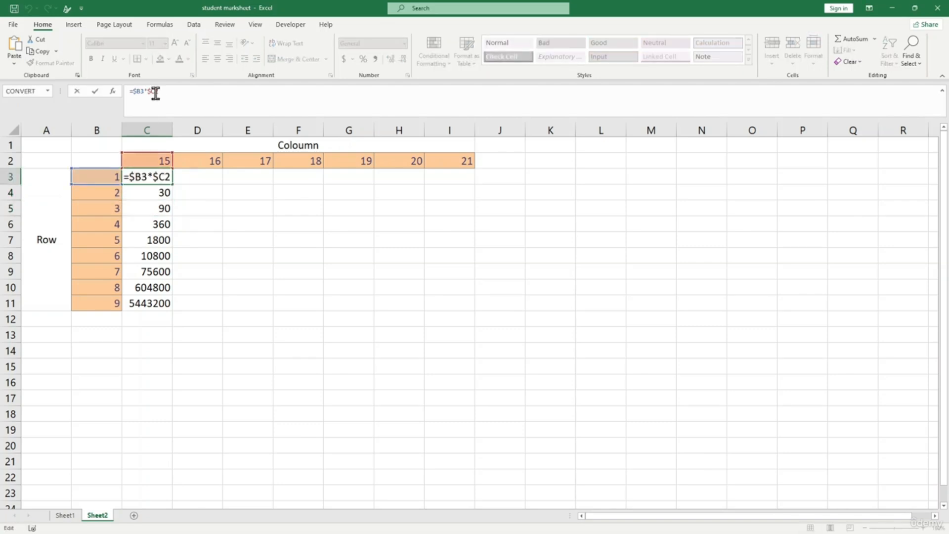
{"action": "type", "text": "$"}
{"action": "key", "text": "Return"}
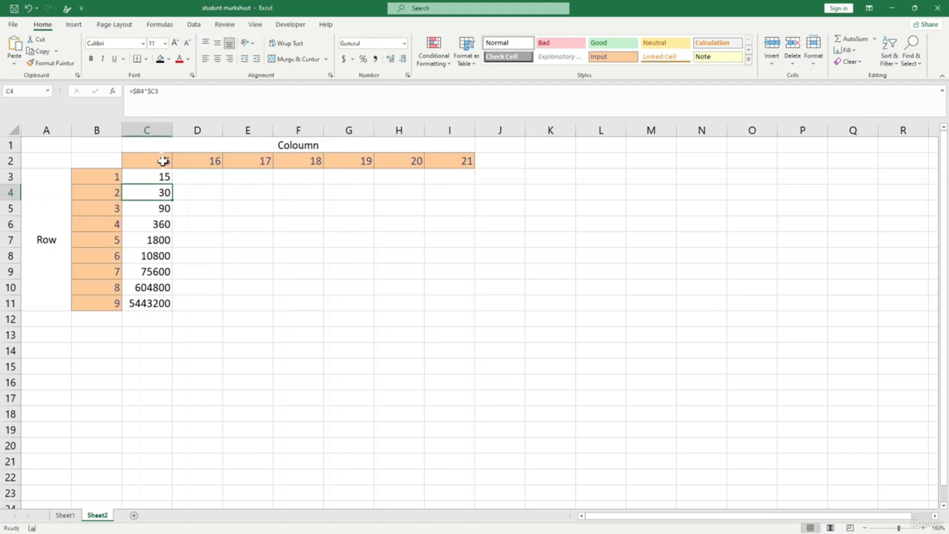
{"action": "left_click", "coordinate": [164, 178]}
{"action": "left_click_drag", "start_coordinate": [171, 185], "coordinate": [177, 317]}
{"action": "left_click", "coordinate": [257, 309]}
{"action": "left_click", "coordinate": [163, 178]}
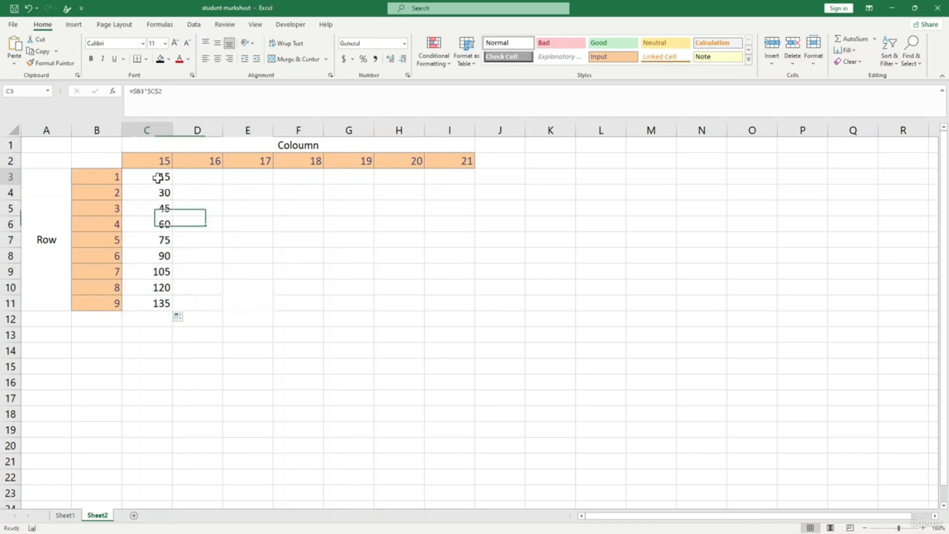
{"action": "left_click", "coordinate": [148, 94]}
{"action": "type", "text": "$"}
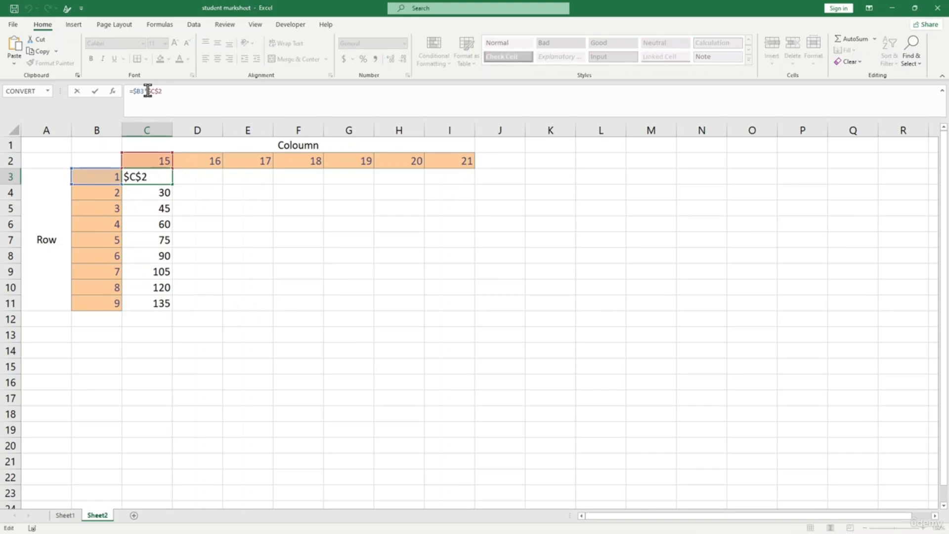
{"action": "key", "text": "Return"}
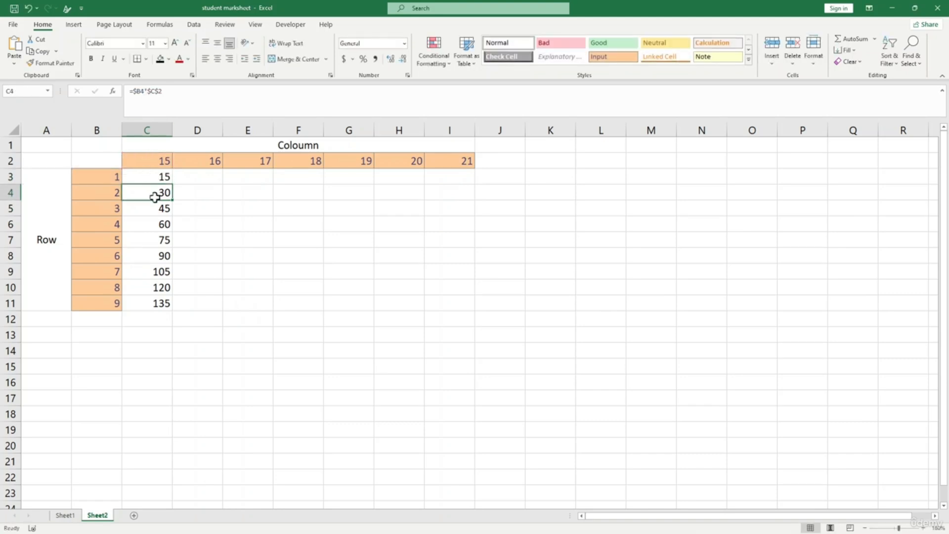
{"action": "left_click", "coordinate": [146, 94]}
{"action": "key", "text": "Return"}
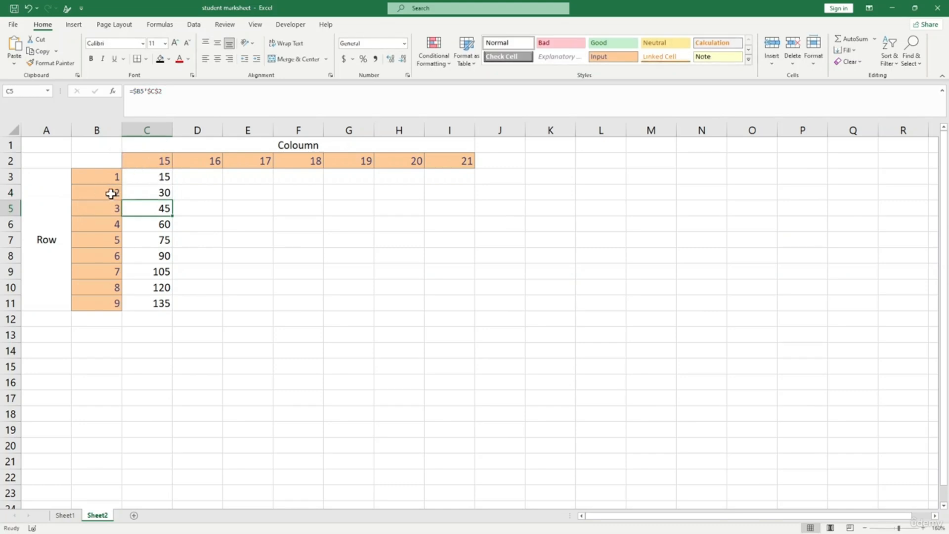
{"action": "left_click", "coordinate": [154, 254]}
{"action": "left_click", "coordinate": [144, 92]}
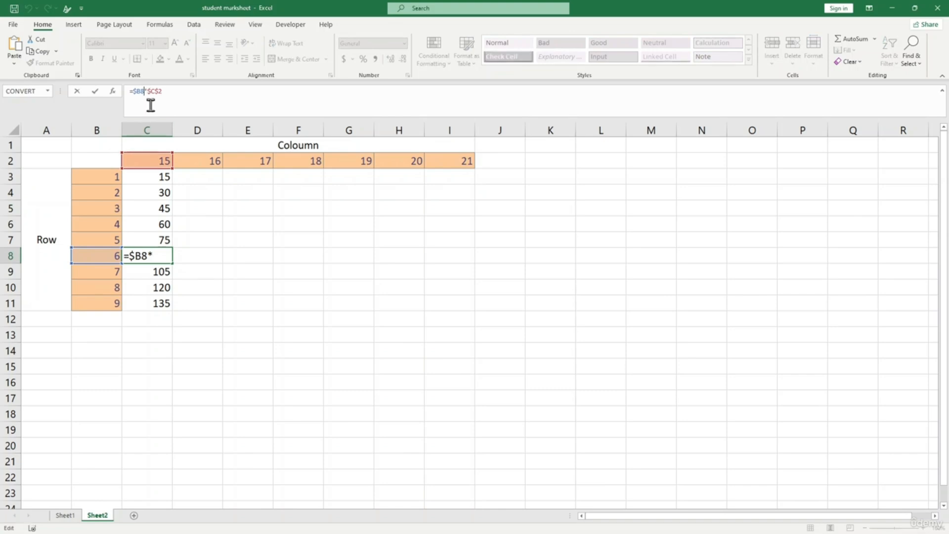
{"action": "left_click", "coordinate": [153, 90]}
{"action": "key", "text": "Return"}
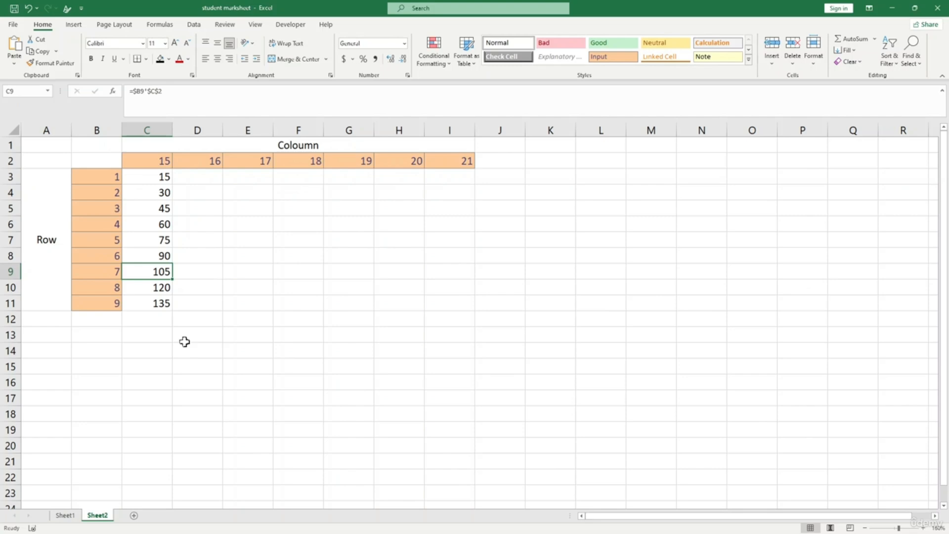
{"action": "left_click", "coordinate": [185, 340]}
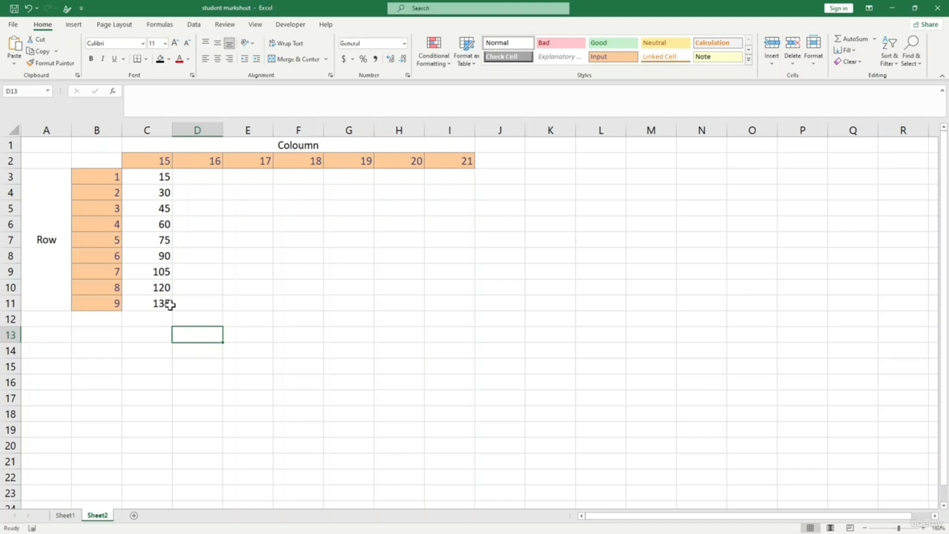
- Try copying C3's formula across row 3 to I3, check D3, then undo the fill
{"action": "left_click", "coordinate": [197, 298]}
{"action": "left_click", "coordinate": [165, 179]}
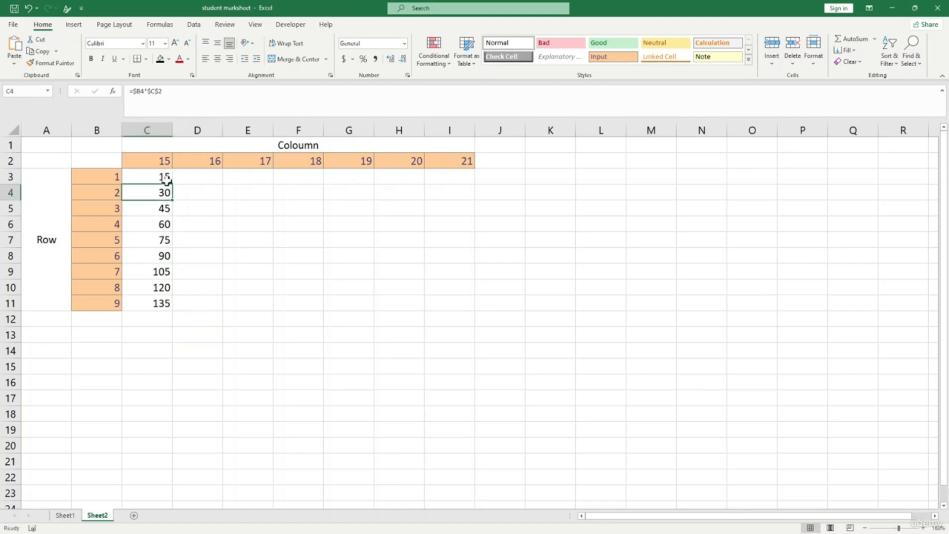
{"action": "left_click_drag", "start_coordinate": [172, 184], "coordinate": [468, 178]}
{"action": "left_click", "coordinate": [447, 207]}
{"action": "left_click", "coordinate": [159, 178]}
{"action": "left_click", "coordinate": [211, 177]}
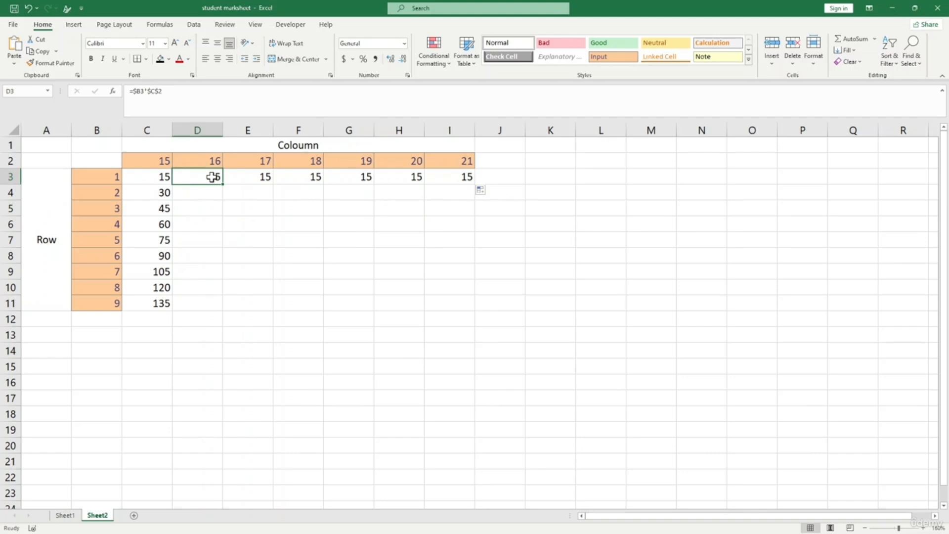
{"action": "key", "text": "ctrl+z"}
- Enter =$B3*$D$2 in D3 and fill it down to row 11
{"action": "left_click", "coordinate": [213, 179]}
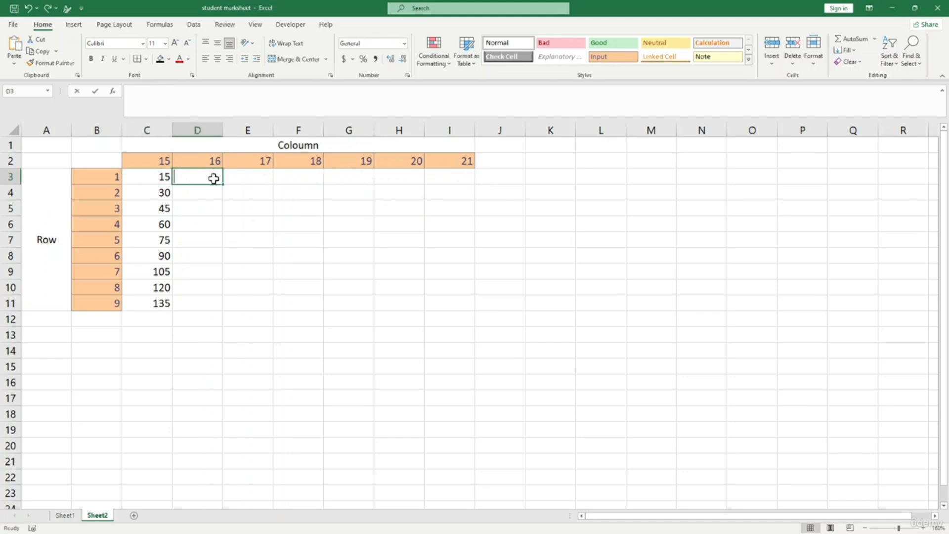
{"action": "type", "text": "="}
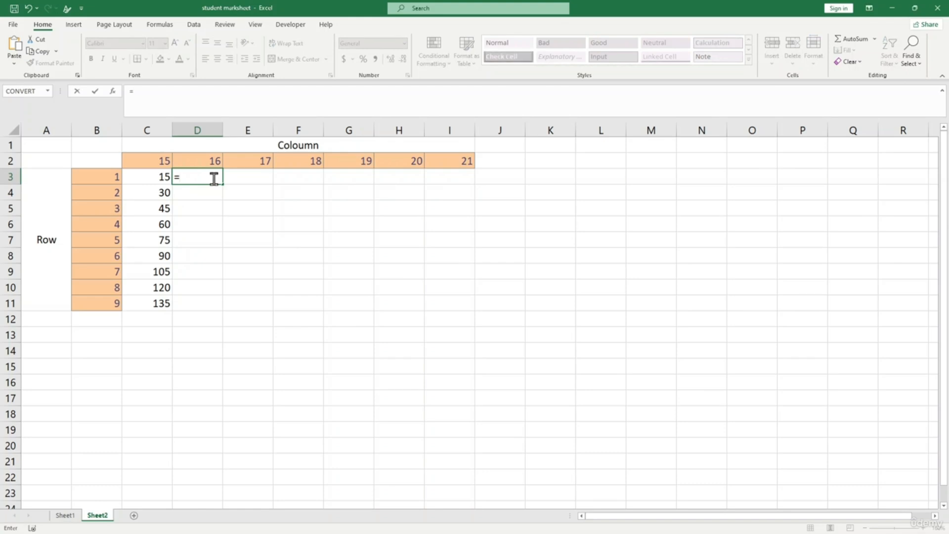
{"action": "left_click", "coordinate": [108, 178]}
{"action": "type", "text": "*"}
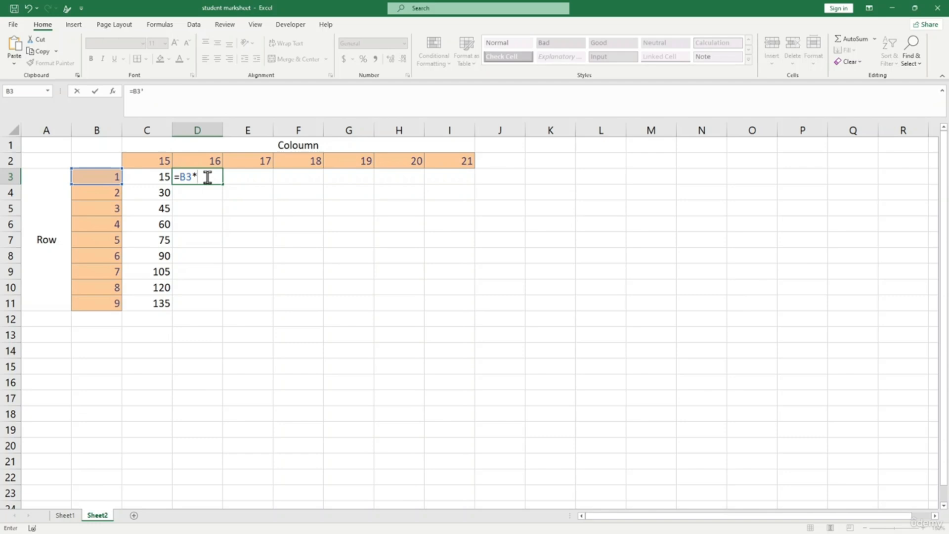
{"action": "left_click", "coordinate": [203, 161]}
{"action": "left_click", "coordinate": [166, 92]}
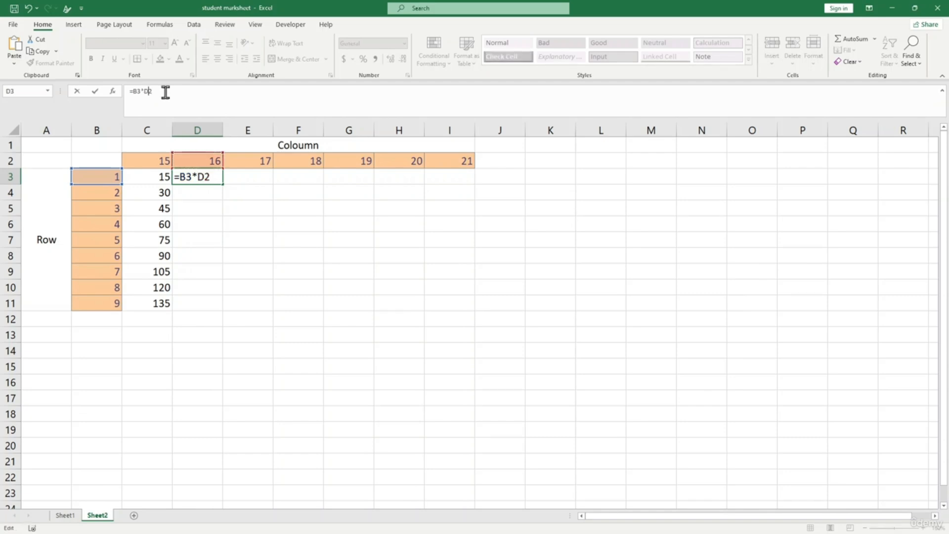
{"action": "type", "text": "$"}
{"action": "left_click", "coordinate": [198, 177]}
{"action": "type", "text": "$D$"}
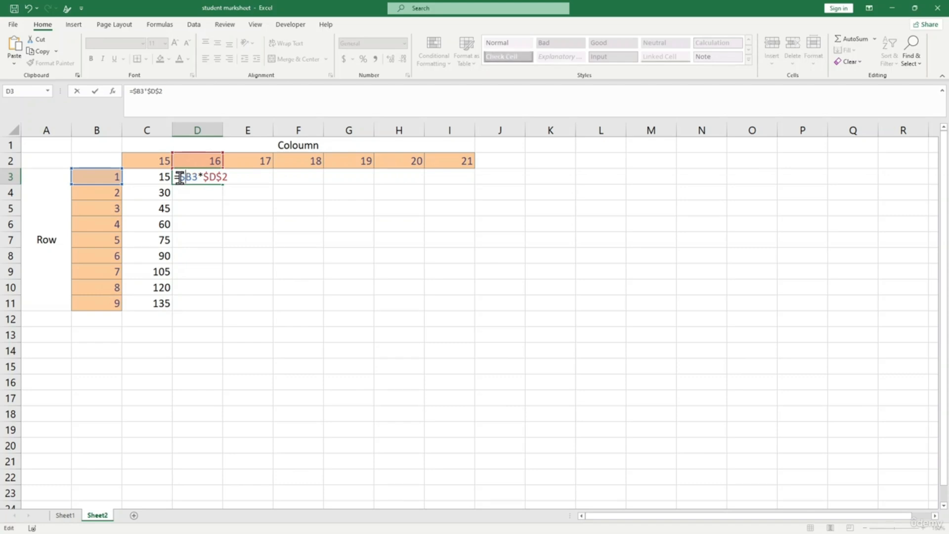
{"action": "key", "text": "Return"}
{"action": "left_click", "coordinate": [192, 173]}
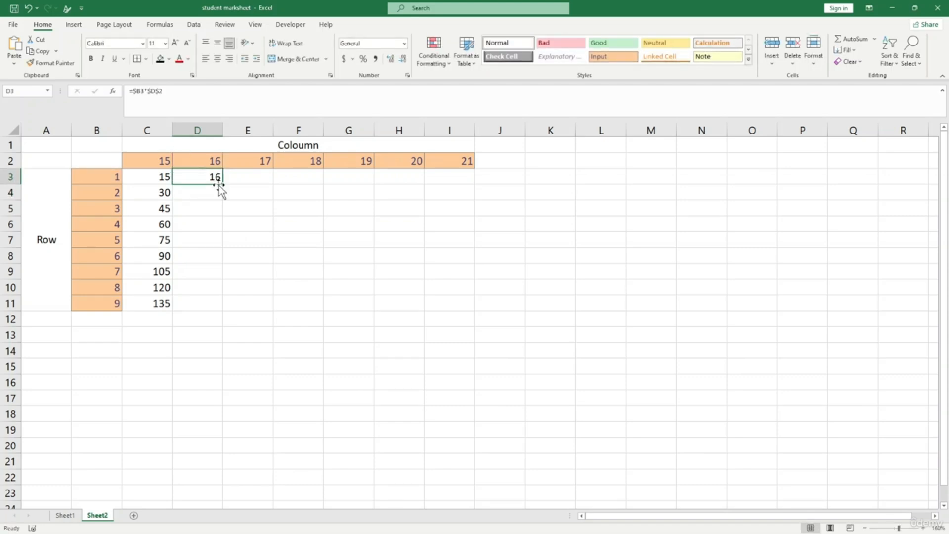
{"action": "left_click_drag", "start_coordinate": [222, 185], "coordinate": [227, 311]}
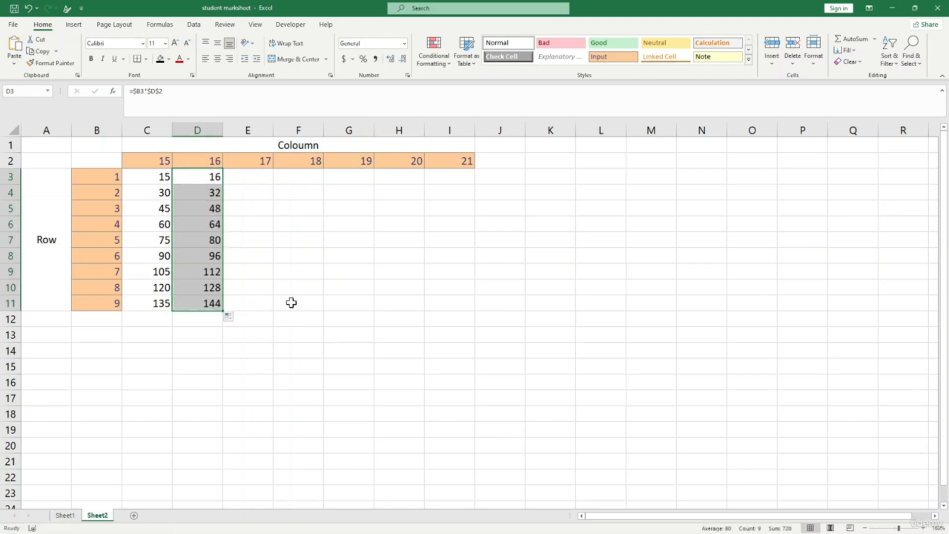
- Copy D3's formula text =$B3*$D$2 from the formula bar
{"action": "left_click", "coordinate": [229, 176]}
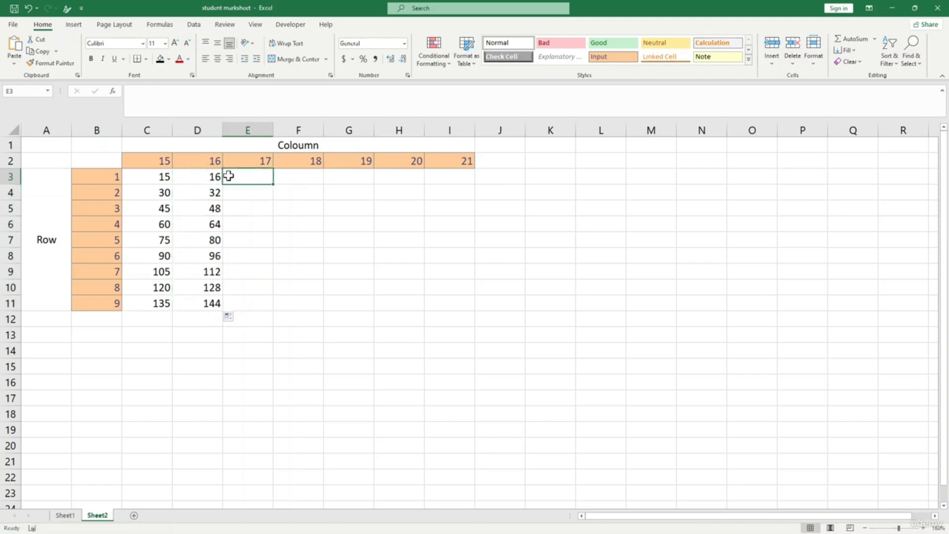
{"action": "key", "text": "Left"}
{"action": "left_click", "coordinate": [244, 184]}
{"action": "left_click_drag", "start_coordinate": [157, 177], "coordinate": [222, 176]}
{"action": "left_click", "coordinate": [243, 176]}
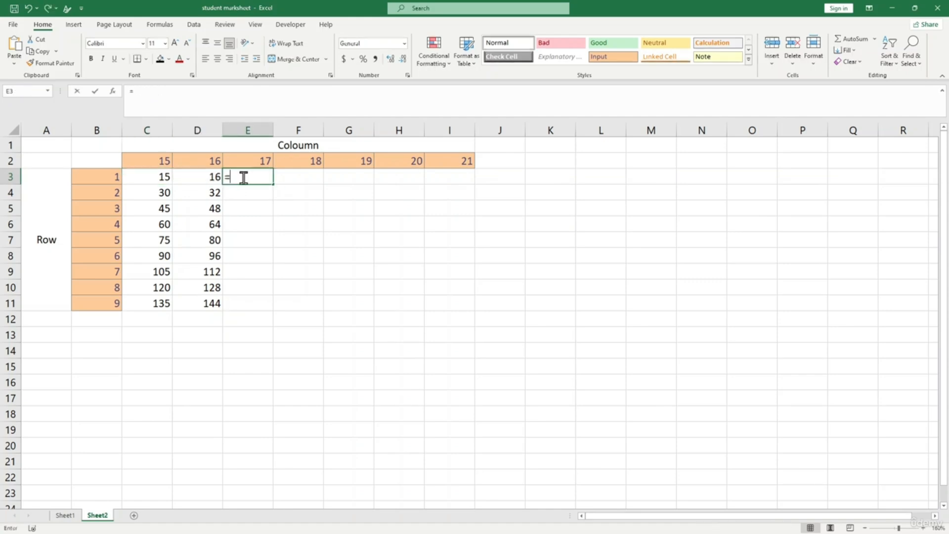
{"action": "type", "text": "="}
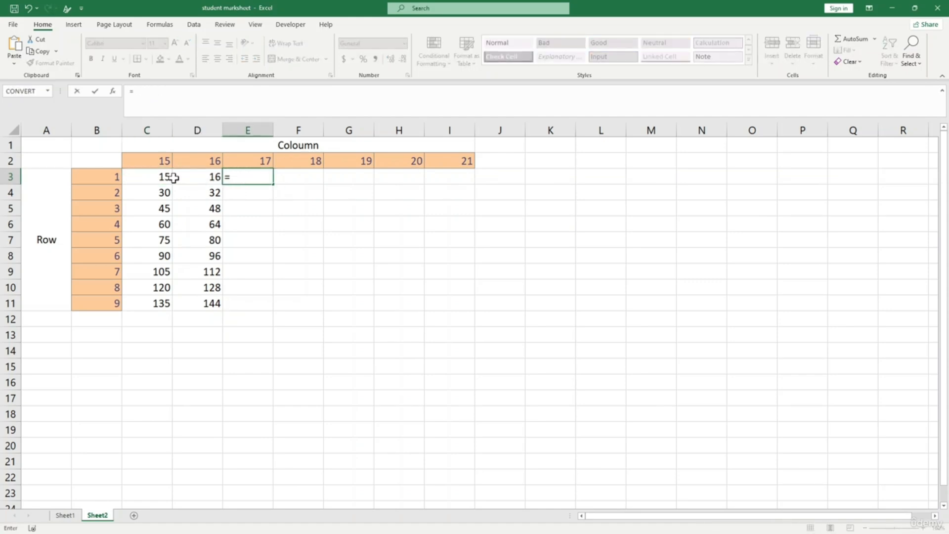
{"action": "key", "text": "Escape"}
{"action": "left_click", "coordinate": [213, 179]}
{"action": "left_click_drag", "start_coordinate": [130, 91], "coordinate": [184, 99]}
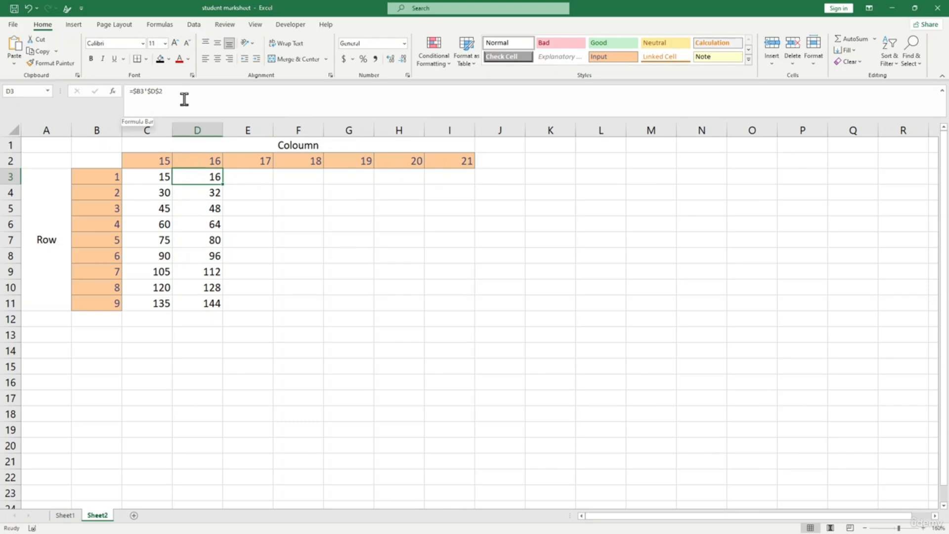
{"action": "key", "text": "ctrl+c"}
{"action": "key", "text": "Escape"}
- Paste the copied formula into E3, F3, G3, H3 and I3
{"action": "left_click", "coordinate": [256, 176]}
{"action": "key", "text": "ctrl+v"}
{"action": "left_click", "coordinate": [298, 177]}
{"action": "key", "text": "ctrl+v"}
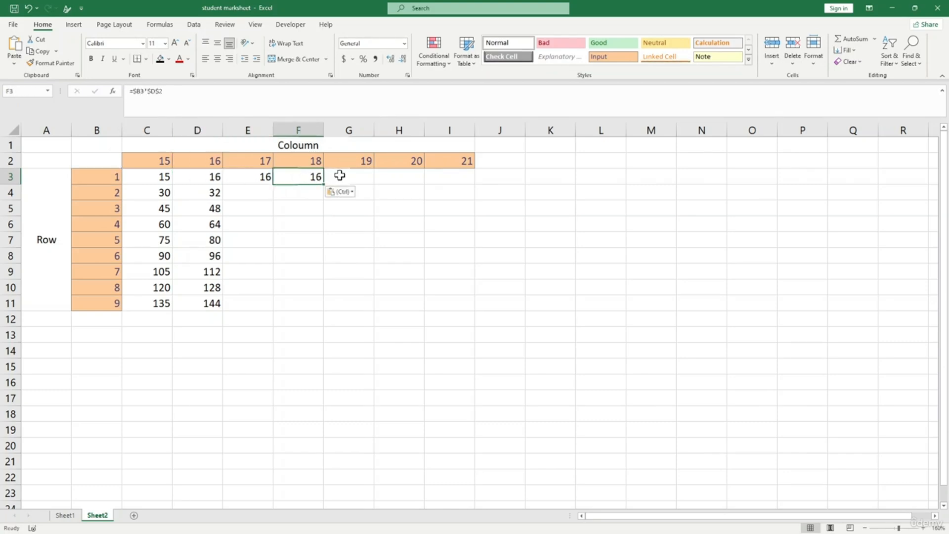
{"action": "left_click", "coordinate": [349, 177]}
{"action": "key", "text": "ctrl+v"}
{"action": "left_click", "coordinate": [384, 176]}
{"action": "key", "text": "ctrl+v"}
{"action": "left_click", "coordinate": [439, 177]}
{"action": "key", "text": "ctrl+v"}
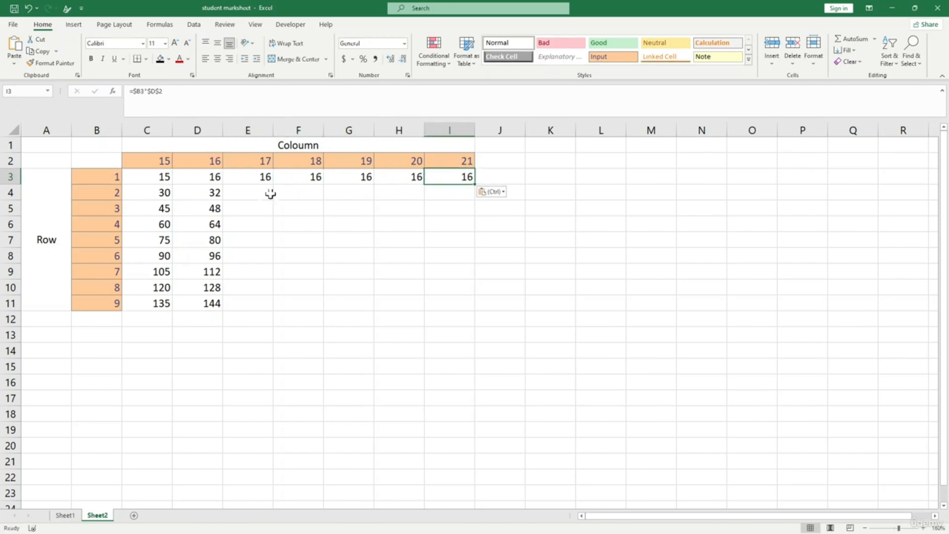
- Repoint the header references in E3, F3 and G3 to E2, F2 and G2
{"action": "left_click", "coordinate": [234, 178]}
{"action": "left_click", "coordinate": [153, 90]}
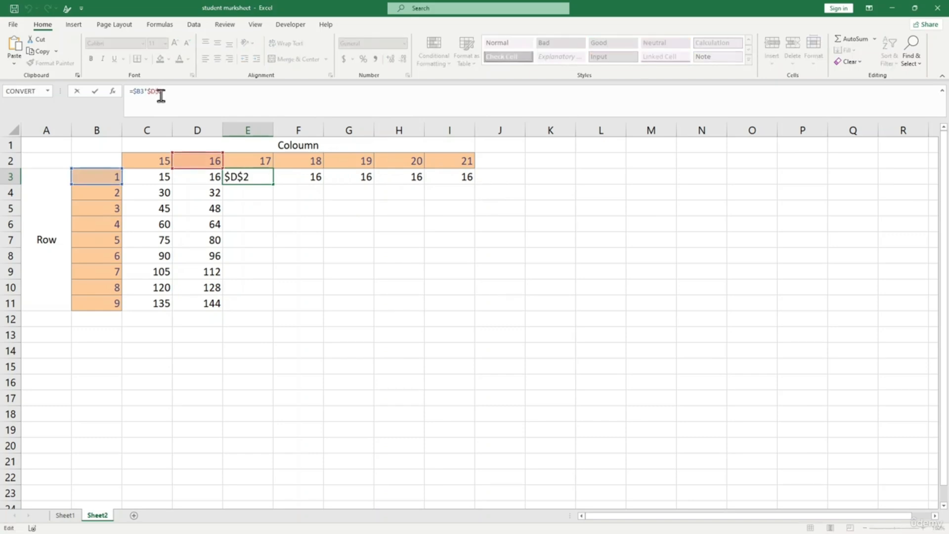
{"action": "left_click_drag", "start_coordinate": [208, 156], "coordinate": [263, 159]}
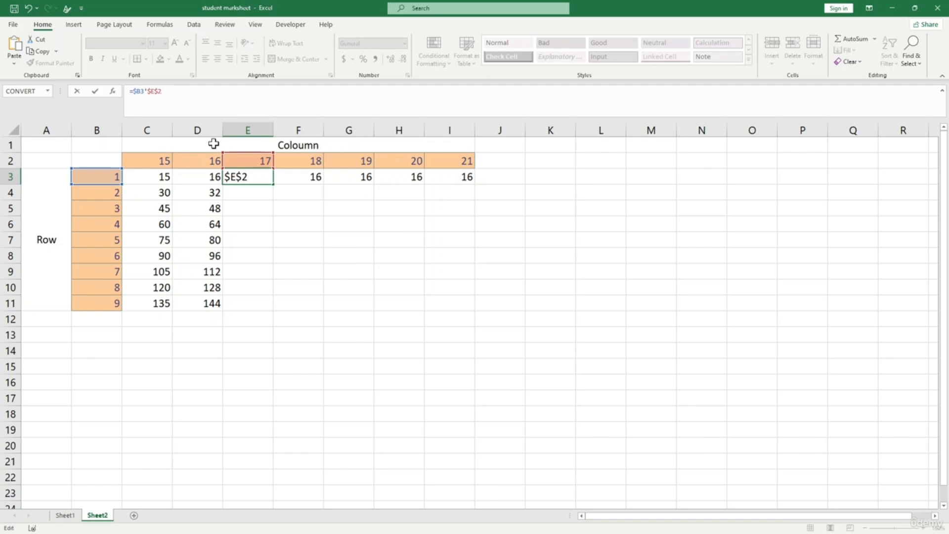
{"action": "key", "text": "Return"}
{"action": "double_click", "coordinate": [298, 175]}
{"action": "left_click_drag", "start_coordinate": [210, 152], "coordinate": [323, 159]}
{"action": "key", "text": "Return"}
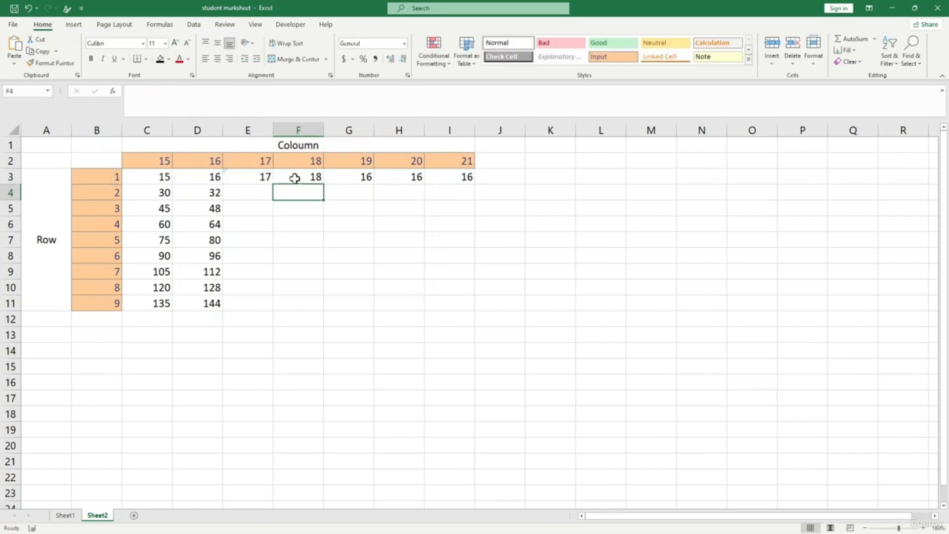
{"action": "left_click", "coordinate": [316, 177]}
{"action": "left_click", "coordinate": [349, 177]}
{"action": "left_click", "coordinate": [155, 91]}
{"action": "left_click_drag", "start_coordinate": [197, 154], "coordinate": [348, 163]}
{"action": "key", "text": "Return"}
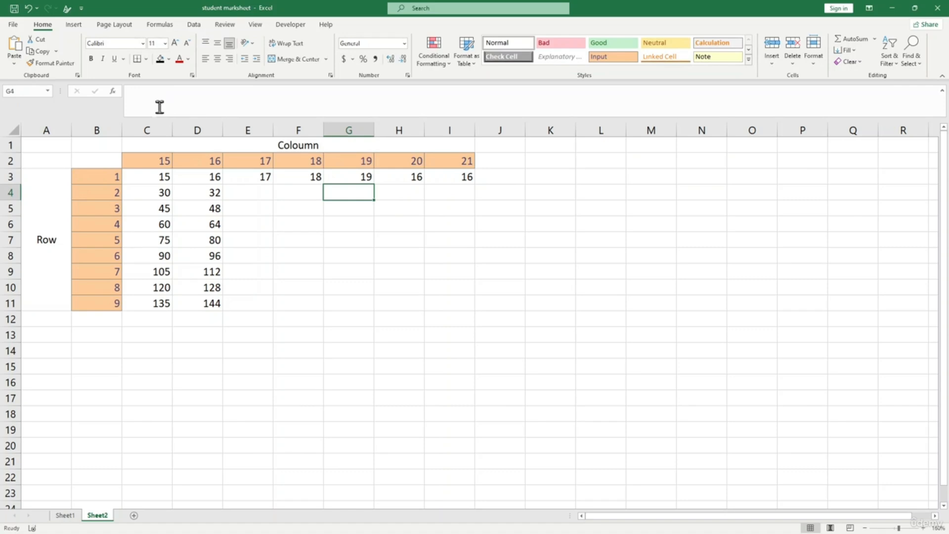
- Repoint the header references in H3 and I3 to H2 and I2
{"action": "left_click", "coordinate": [387, 175]}
{"action": "left_click", "coordinate": [154, 91]}
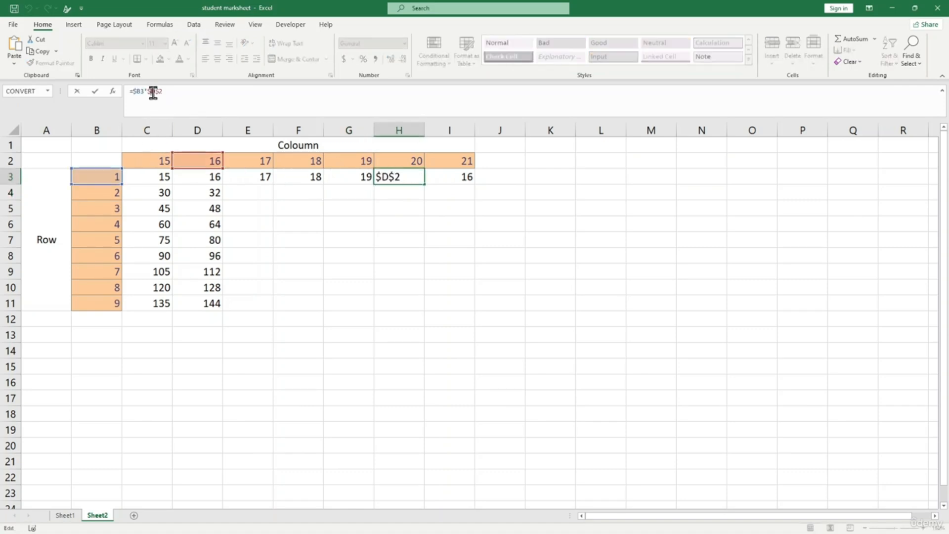
{"action": "left_click_drag", "start_coordinate": [201, 155], "coordinate": [399, 162]}
{"action": "key", "text": "Return"}
{"action": "left_click", "coordinate": [117, 176]}
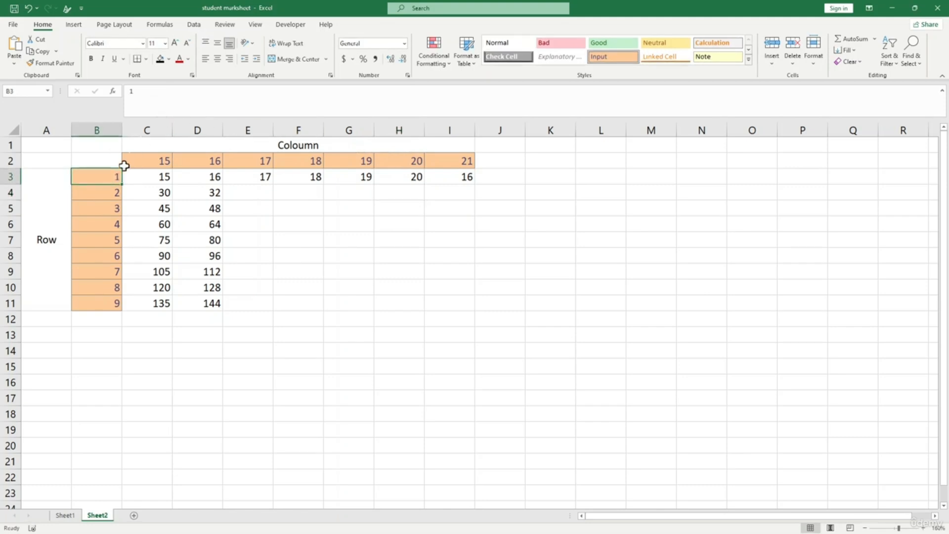
{"action": "left_click", "coordinate": [421, 177]}
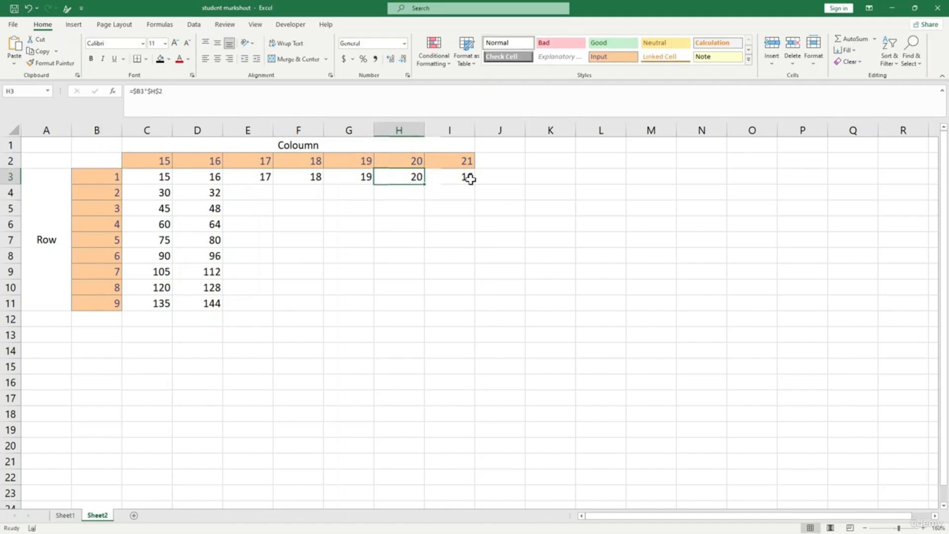
{"action": "left_click", "coordinate": [469, 179]}
{"action": "left_click", "coordinate": [158, 93]}
{"action": "left_click_drag", "start_coordinate": [197, 153], "coordinate": [461, 163]}
{"action": "key", "text": "Return"}
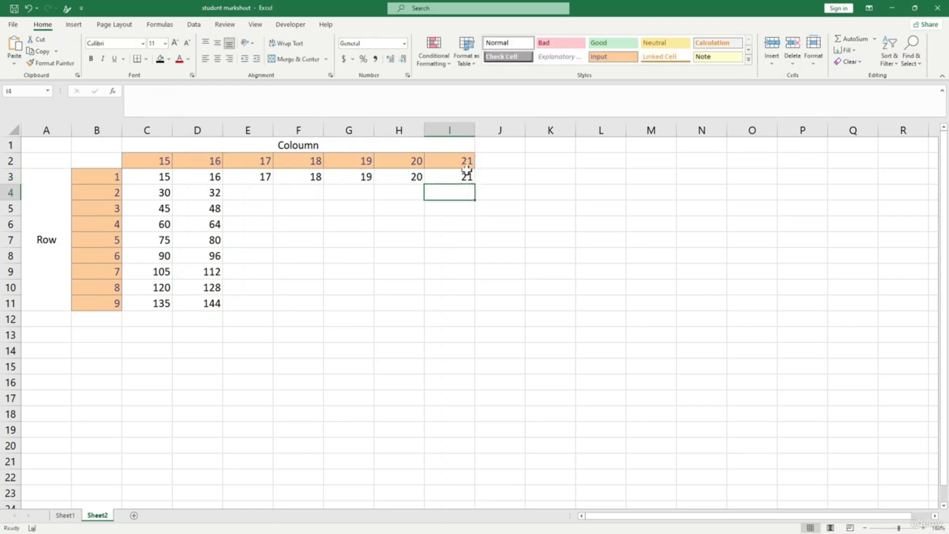
{"action": "left_click_drag", "start_coordinate": [256, 177], "coordinate": [476, 310]}
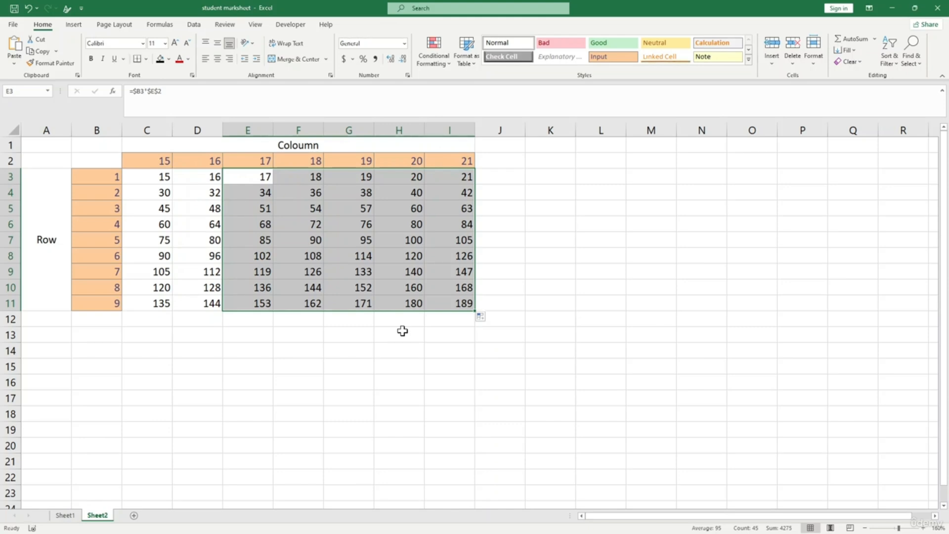
- Deselect the finished E3:I11 grid by selecting an empty cell below it
{"action": "left_click", "coordinate": [89, 174]}
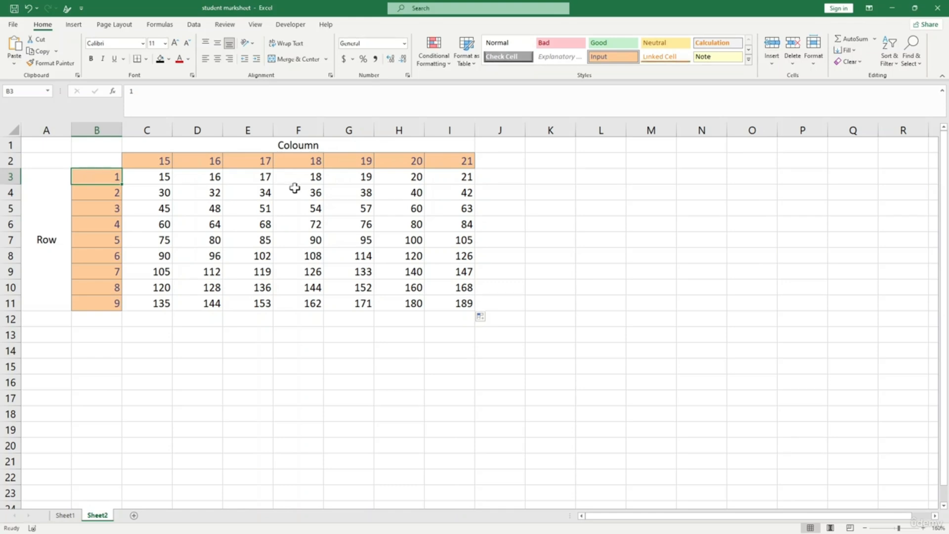
{"action": "left_click", "coordinate": [294, 317]}
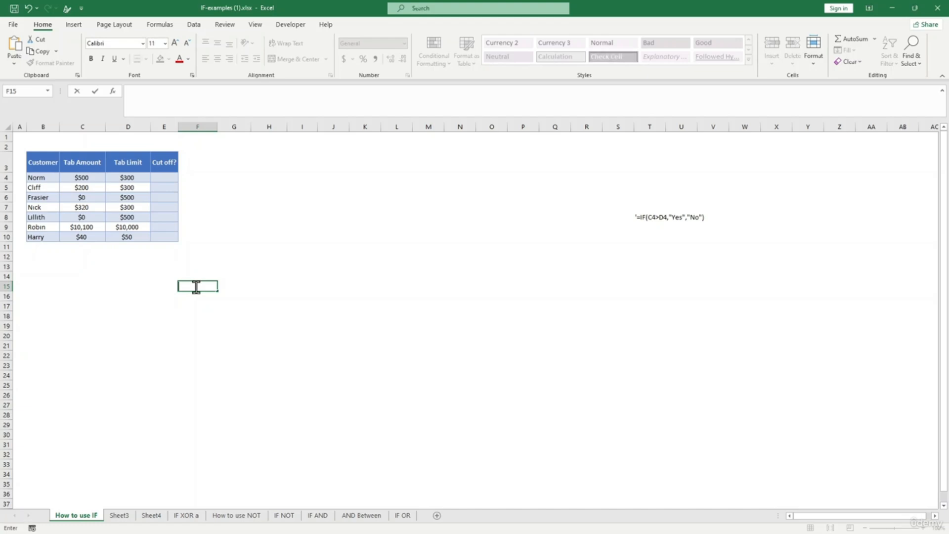
{"action": "left_click", "coordinate": [111, 316]}
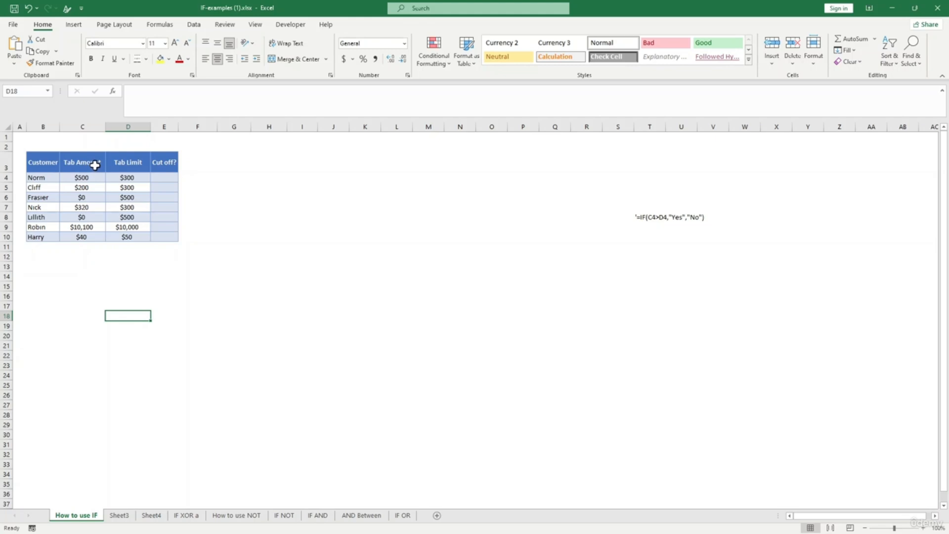
{"action": "left_click", "coordinate": [93, 163]}
{"action": "left_click", "coordinate": [136, 168]}
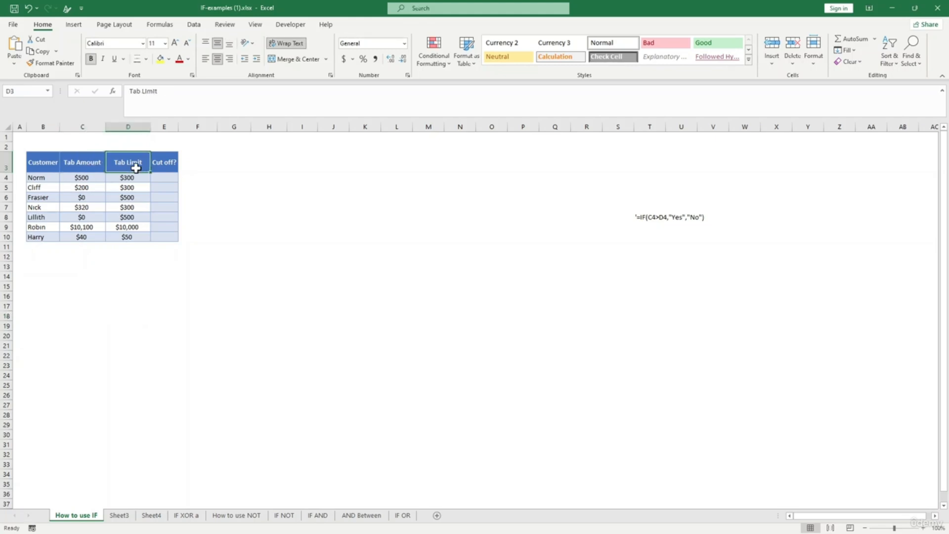
{"action": "left_click", "coordinate": [163, 165]}
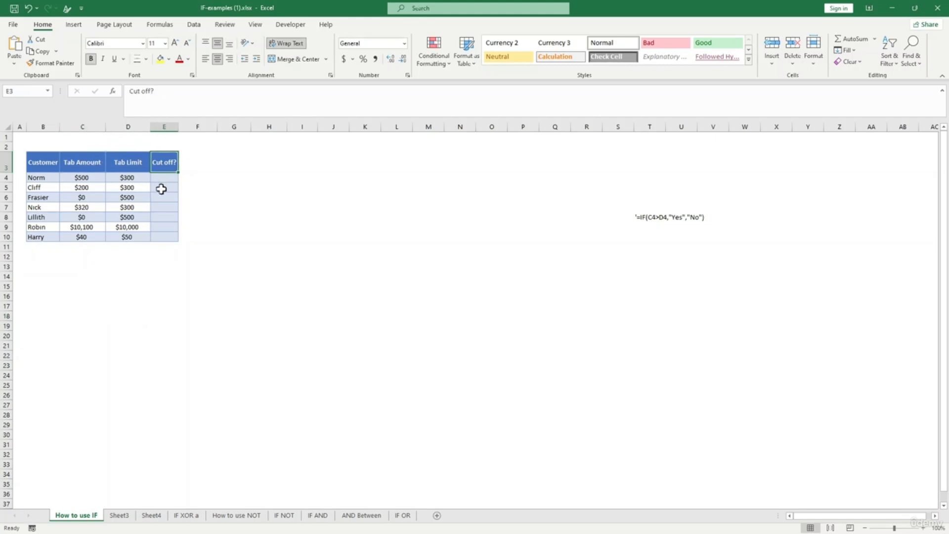
{"action": "left_click", "coordinate": [161, 178]}
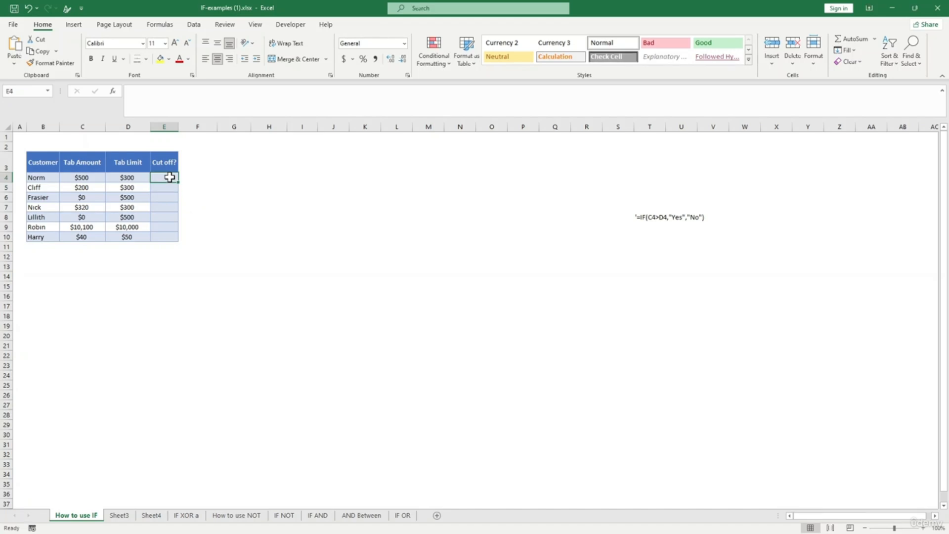
- Enter =IF(C4>D4,"yes","no") in E4 for Norm, fixing the mistyped formula in the formula bar
{"action": "type", "text": "="}
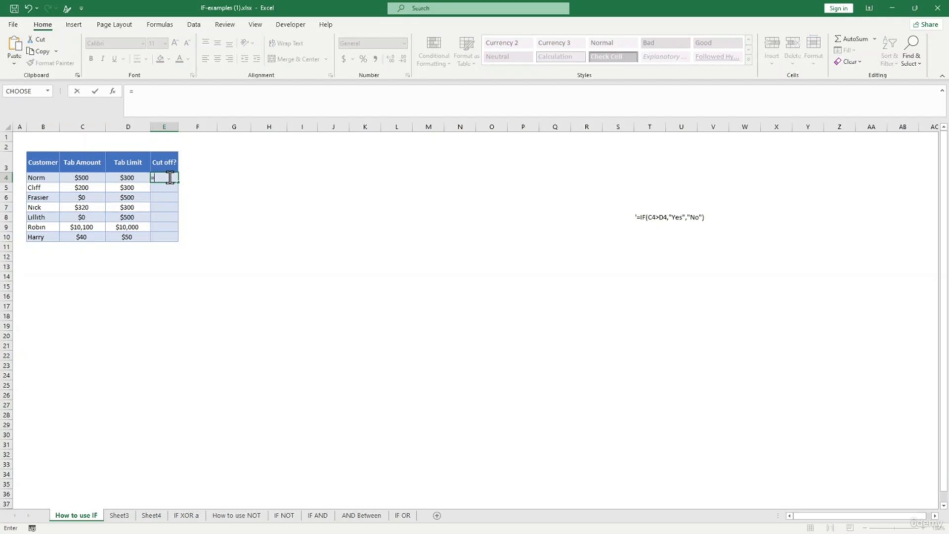
{"action": "type", "text": "if("}
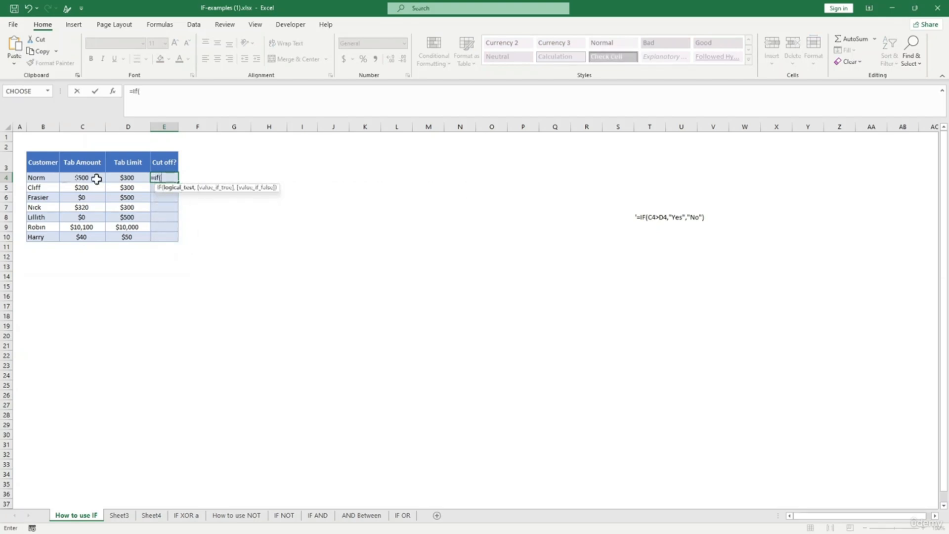
{"action": "left_click", "coordinate": [84, 177]}
{"action": "type", "text": ">"}
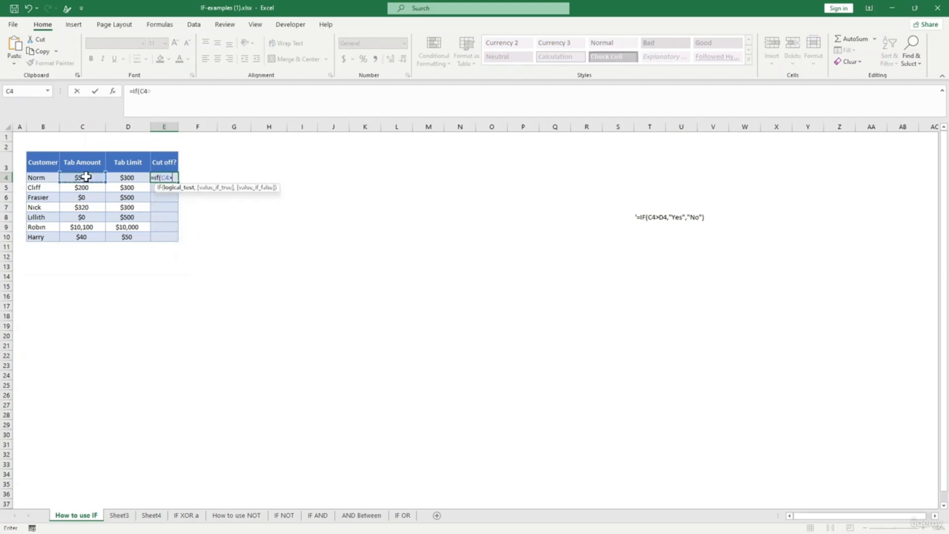
{"action": "left_click", "coordinate": [129, 178]}
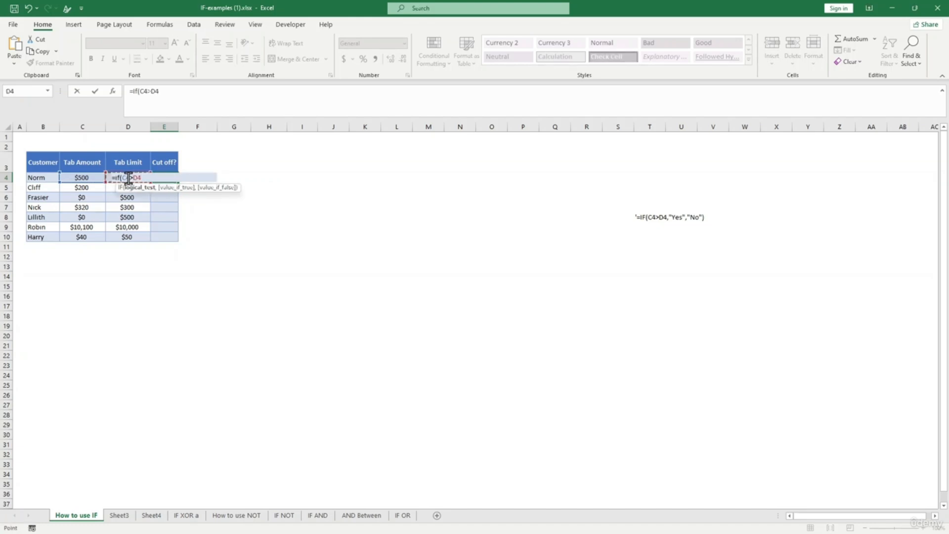
{"action": "type", "text": "<"}
{"action": "type", "text": ",\"yes"}
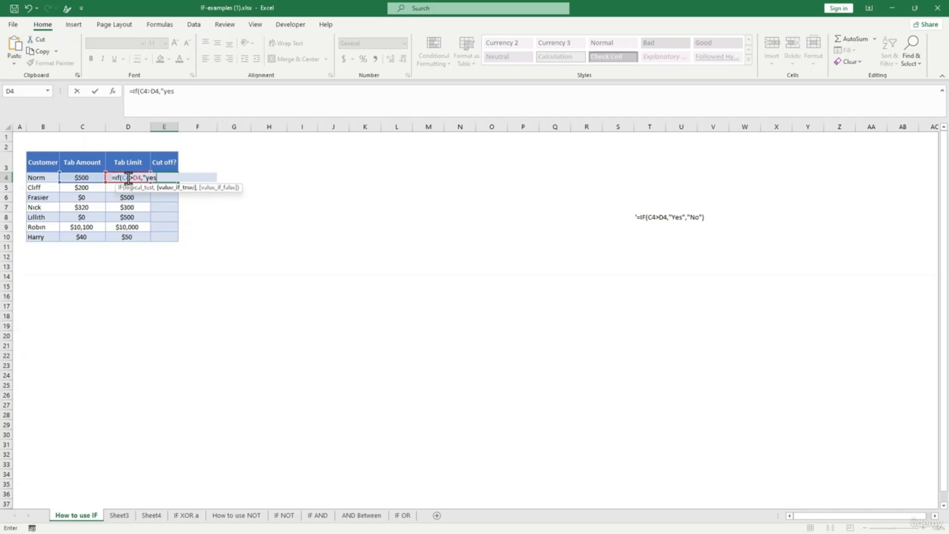
{"action": "type", "text": "\",\"no"}
{"action": "type", "text": ")"}
{"action": "key", "text": "Return"}
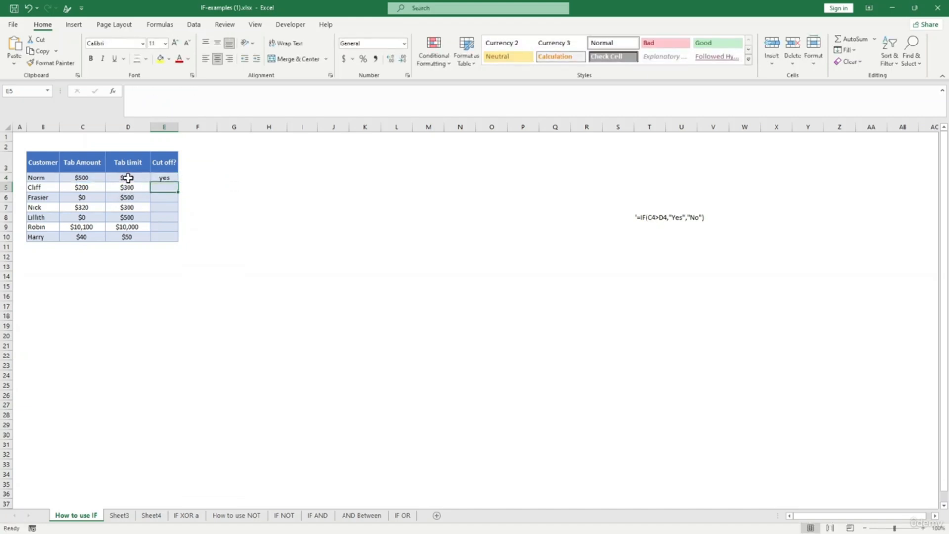
{"action": "left_click", "coordinate": [133, 217]}
{"action": "left_click", "coordinate": [161, 176]}
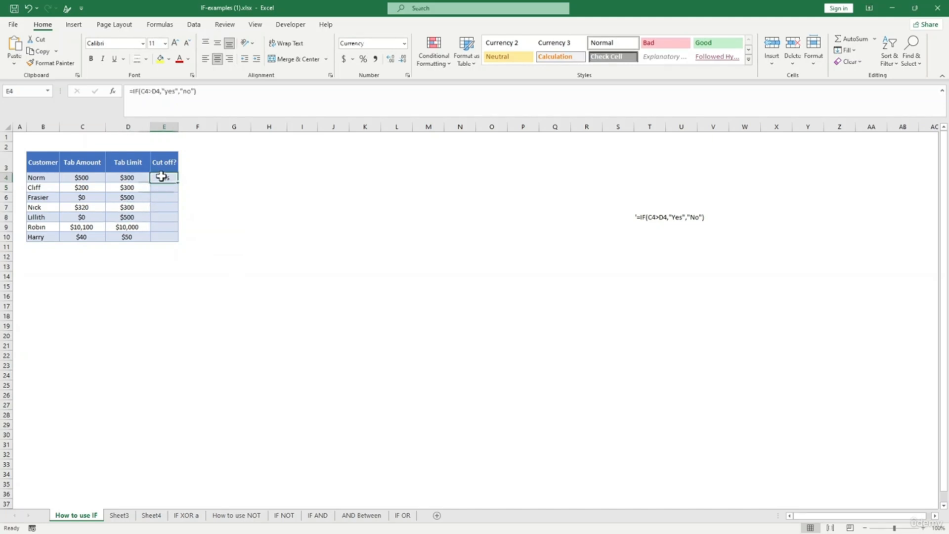
{"action": "left_click", "coordinate": [158, 92]}
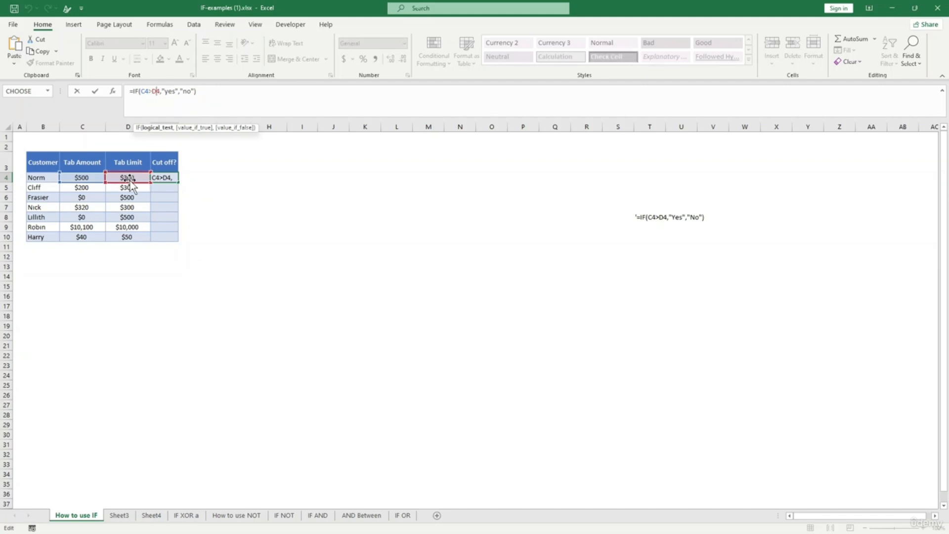
{"action": "key", "text": "Return"}
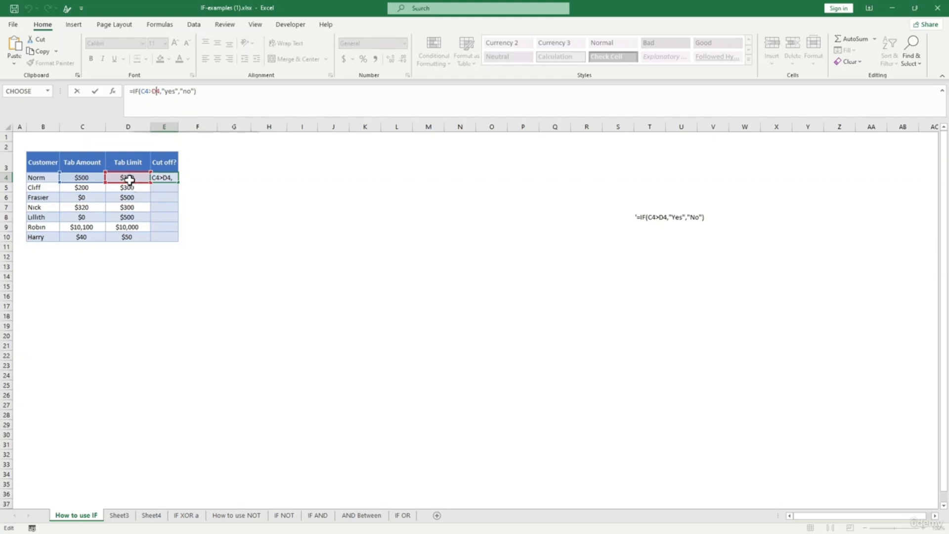
{"action": "left_click", "coordinate": [169, 177]}
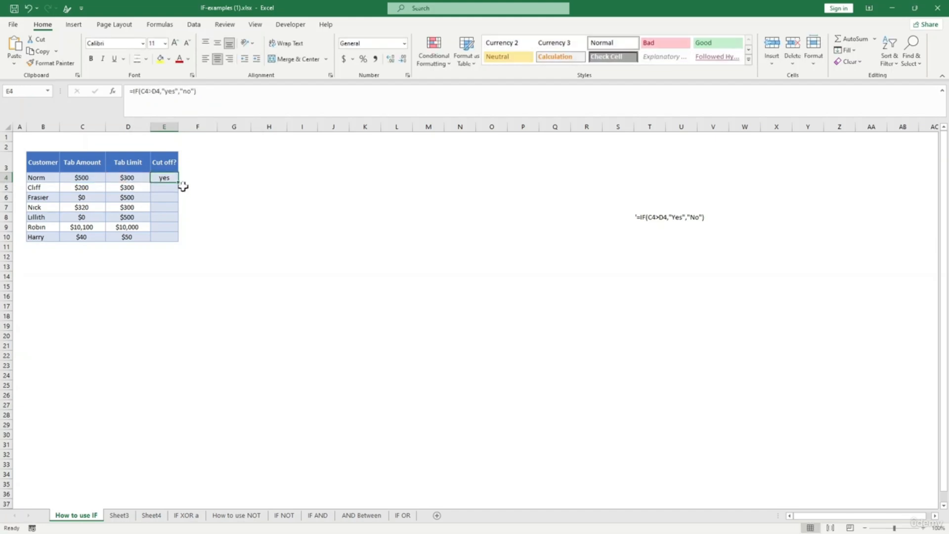
- Fill the cut-off formula down to E10, then check Cliff's, Frasier's and Nick's tab amounts against their limits
{"action": "left_click_drag", "start_coordinate": [179, 183], "coordinate": [183, 243]}
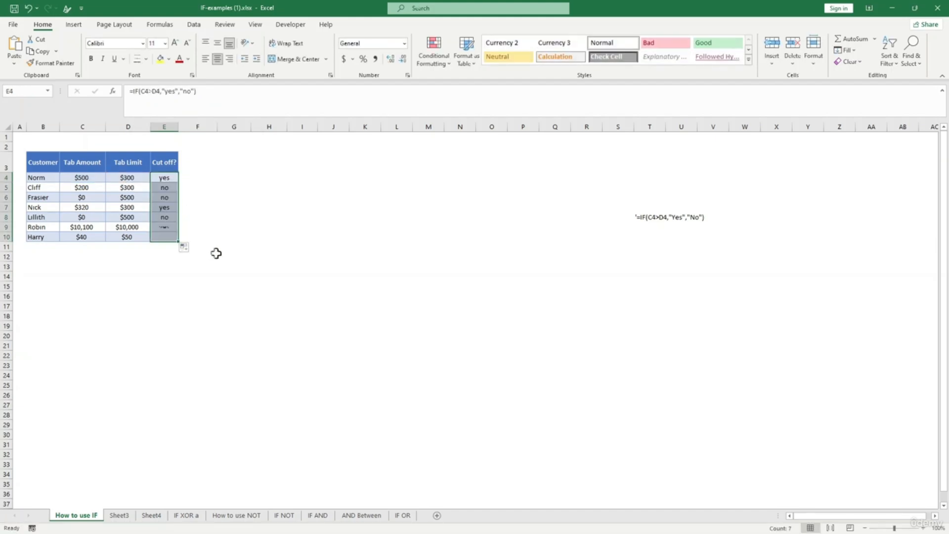
{"action": "left_click", "coordinate": [232, 275]}
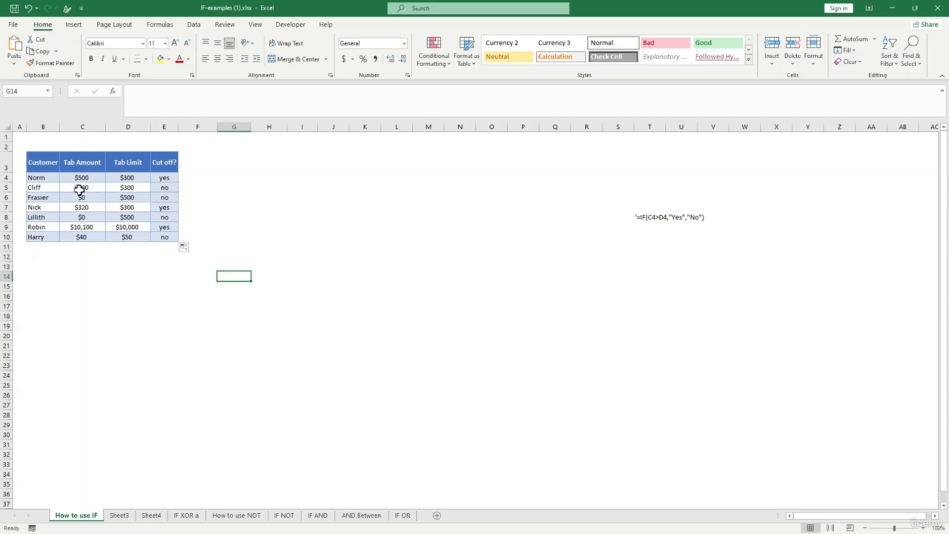
{"action": "left_click", "coordinate": [80, 187]}
{"action": "left_click", "coordinate": [126, 188]}
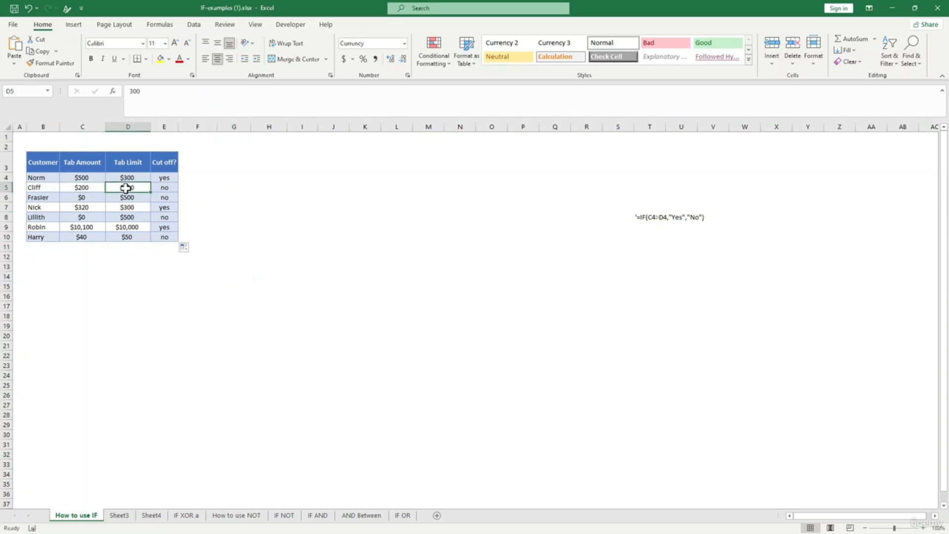
{"action": "left_click", "coordinate": [85, 188]}
{"action": "left_click", "coordinate": [131, 189]}
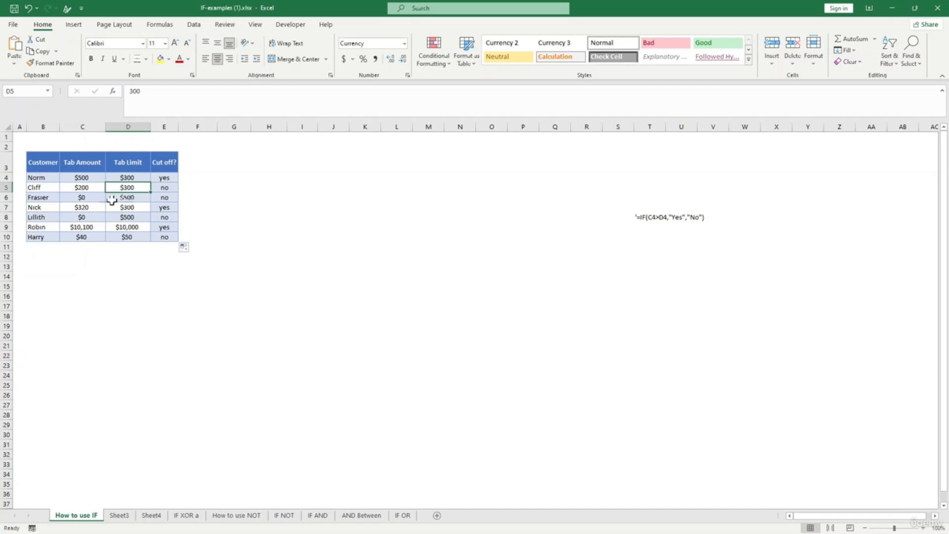
{"action": "left_click", "coordinate": [89, 198]}
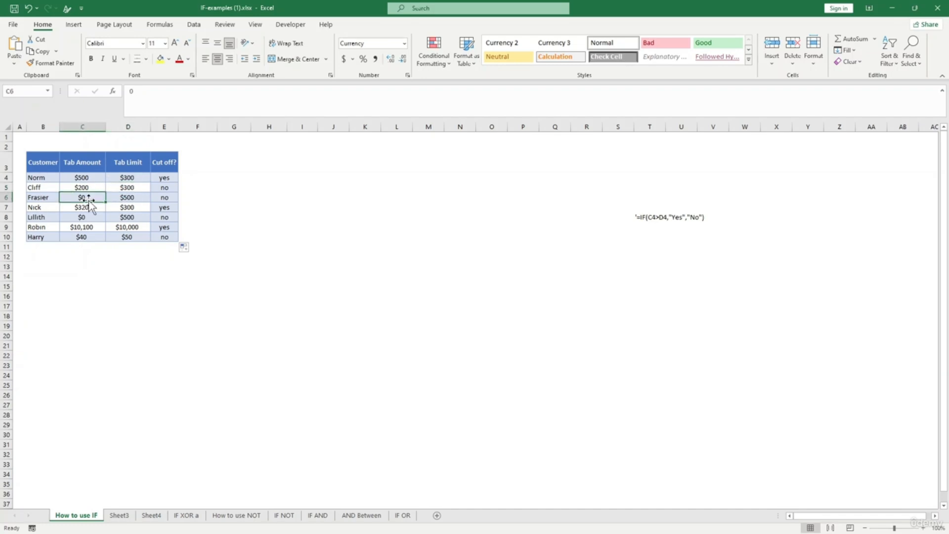
{"action": "left_click", "coordinate": [132, 209]}
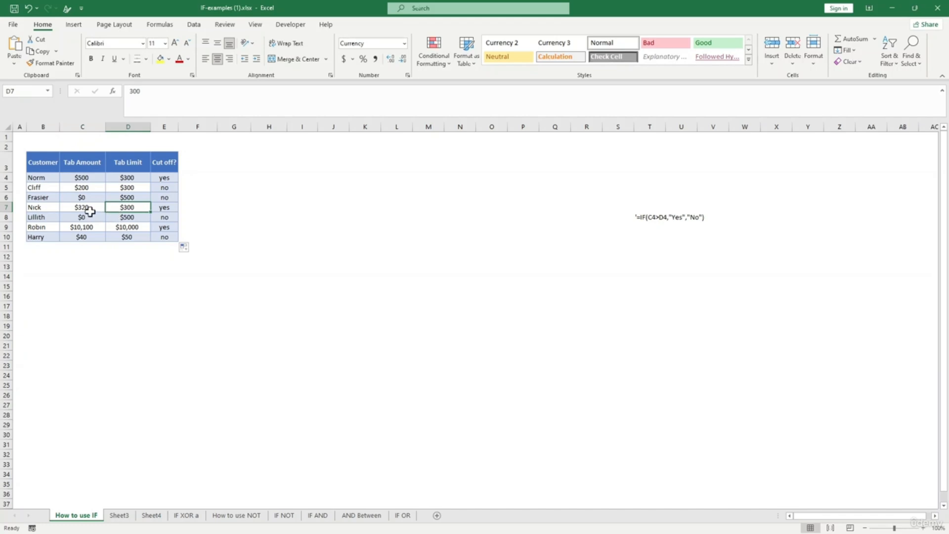
{"action": "left_click", "coordinate": [90, 210]}
{"action": "left_click", "coordinate": [132, 209]}
{"action": "left_click", "coordinate": [147, 267]}
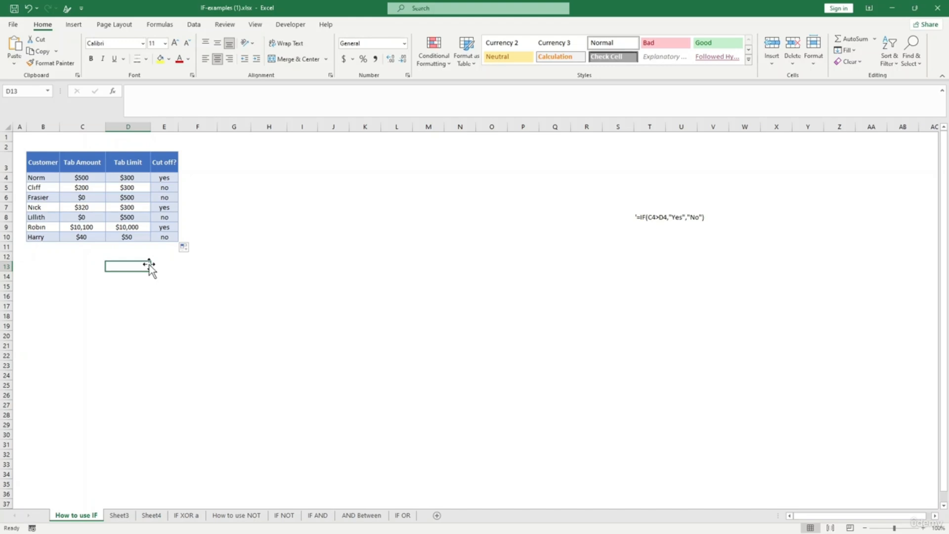
- Enter 7 in B15 and write =IF(C15>5,"yes","no") in D15
{"action": "left_click", "coordinate": [40, 288]}
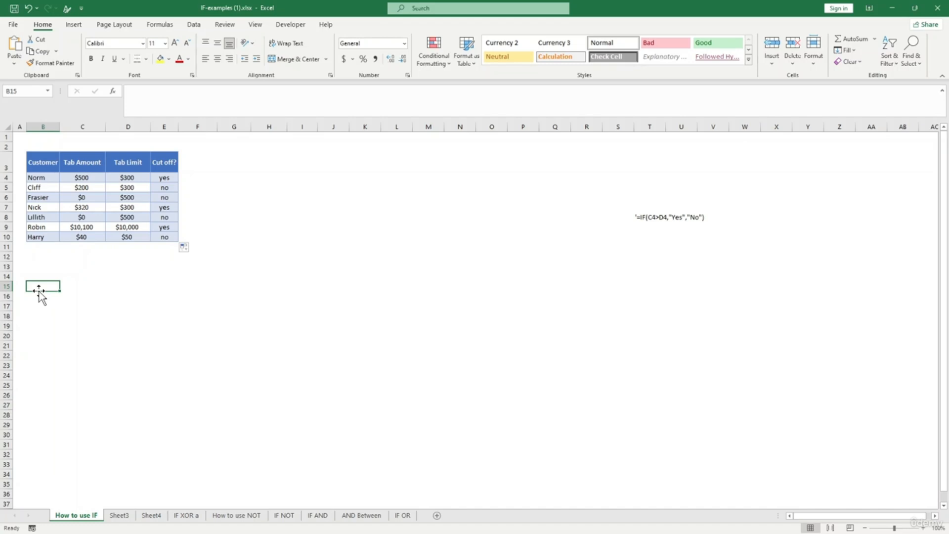
{"action": "type", "text": "7"}
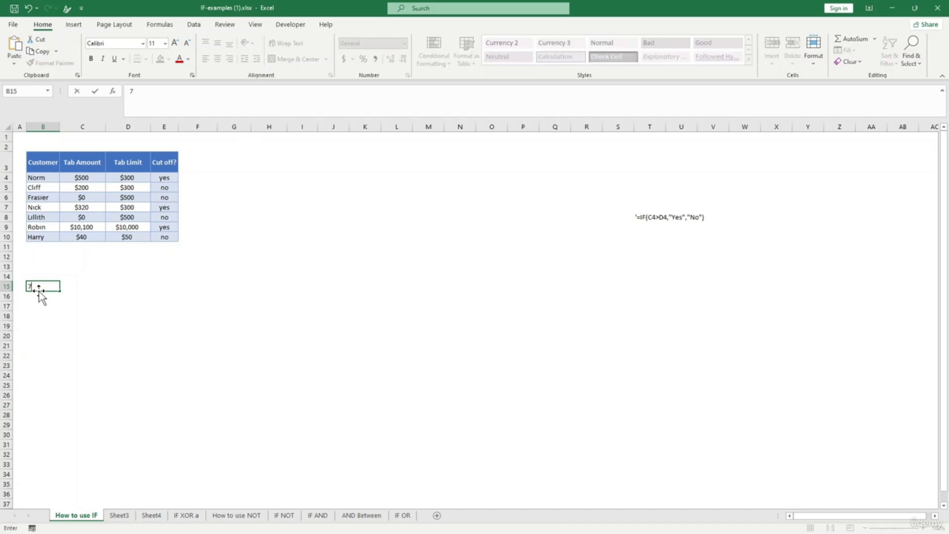
{"action": "key", "text": "Tab"}
{"action": "key", "text": "Tab"}
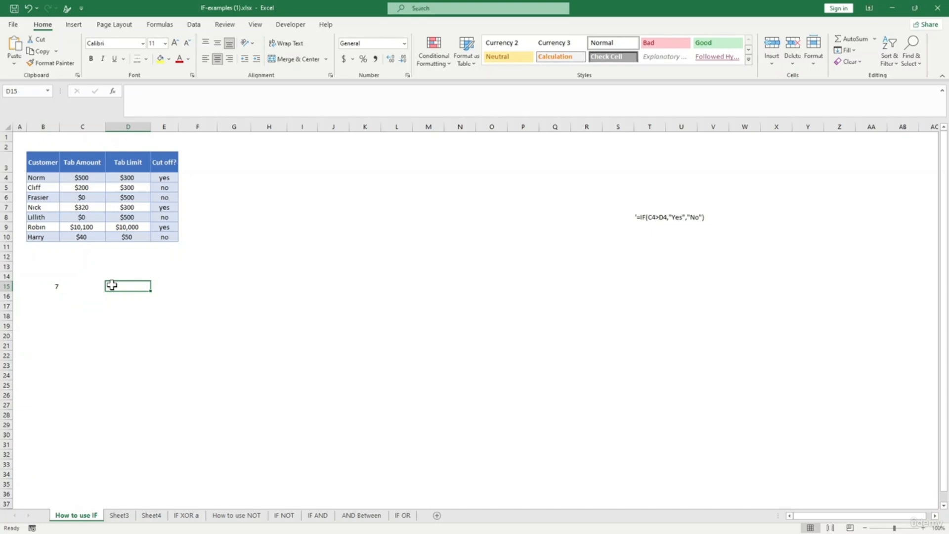
{"action": "type", "text": "=if"}
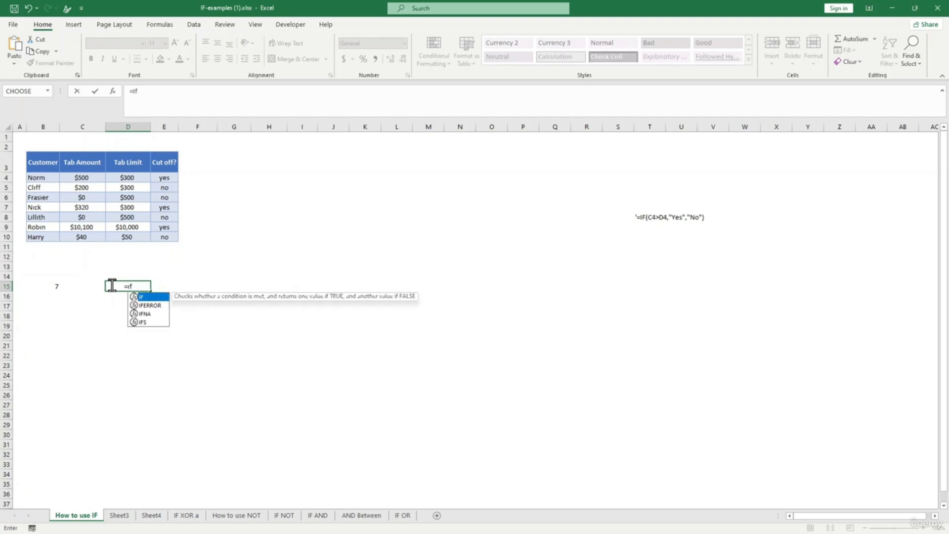
{"action": "type", "text": "("}
{"action": "left_click", "coordinate": [62, 285]}
{"action": "type", "text": ">"}
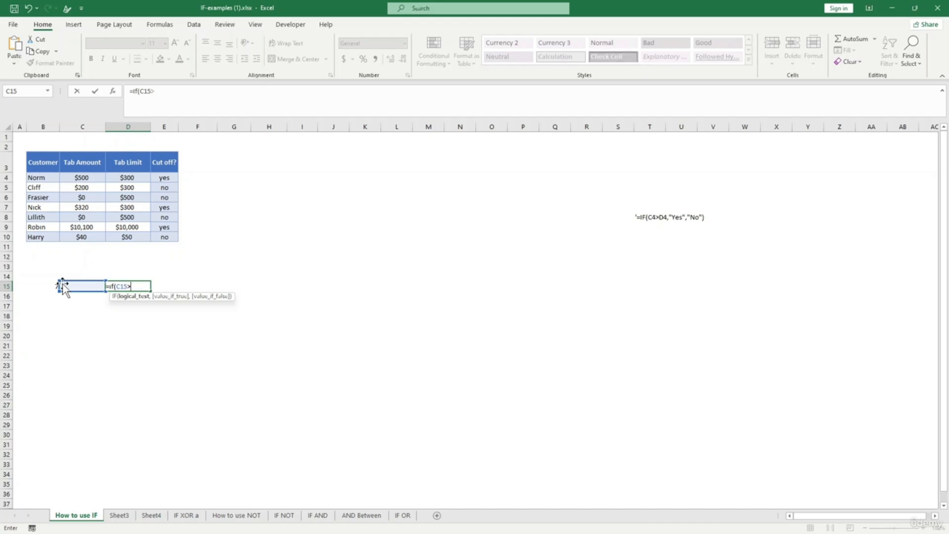
{"action": "type", "text": "5,\""}
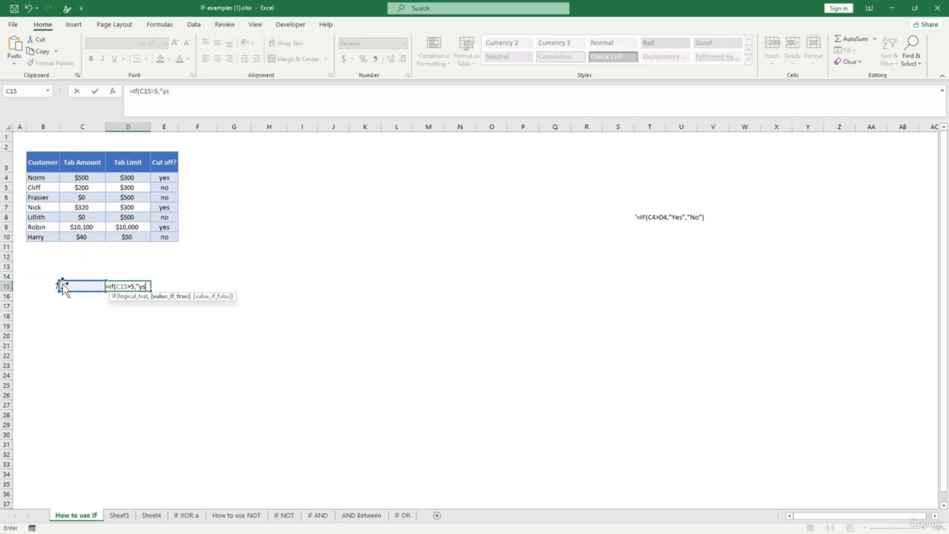
{"action": "type", "text": "yes<\""}
{"action": "key", "text": "BackSpace"}
{"action": "key", "text": "BackSpace"}
{"action": "type", "text": ",\"no"}
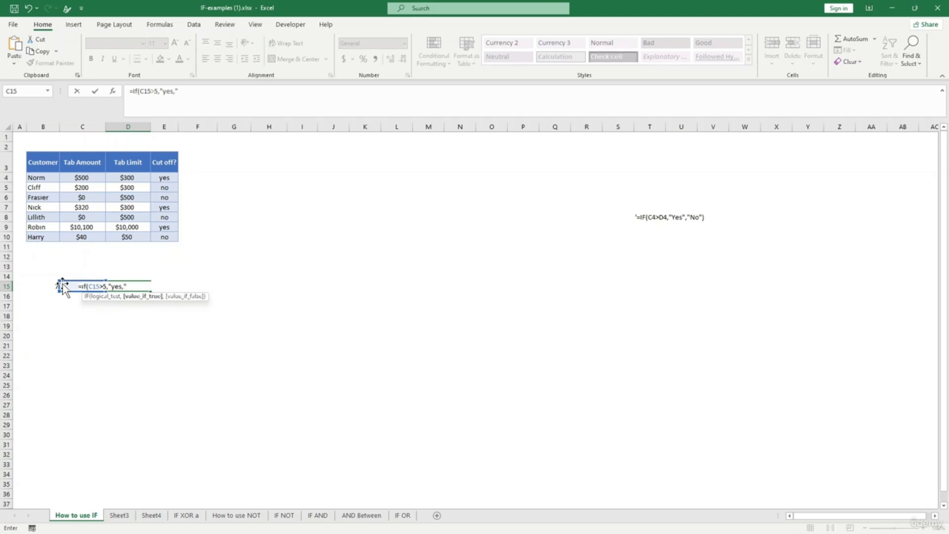
{"action": "key", "text": "BackSpace"}
{"action": "key", "text": "BackSpace"}
{"action": "key", "text": "BackSpace"}
{"action": "key", "text": "BackSpace"}
{"action": "type", "text": "\",\"no\")"}
{"action": "key", "text": "Return"}
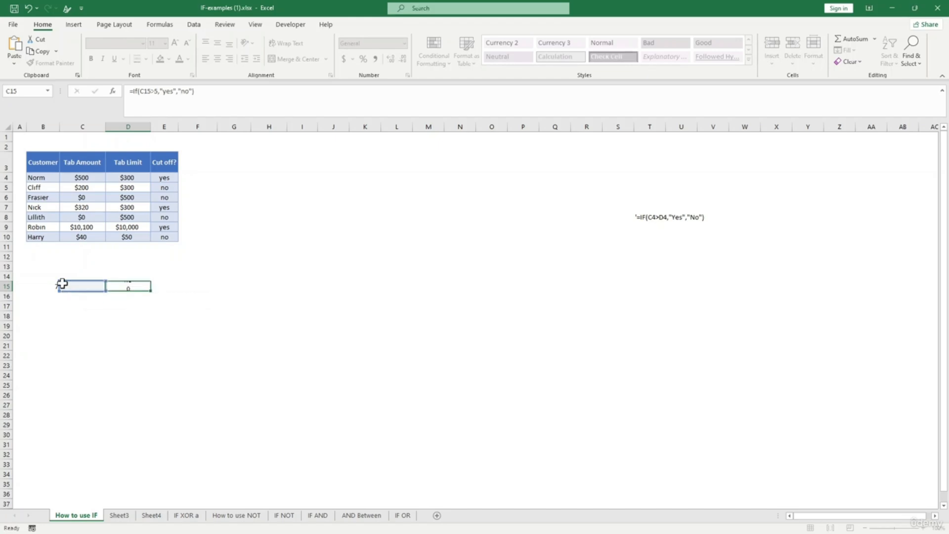
- Correct the D15 formula so it tests B15 instead of C15
{"action": "left_click", "coordinate": [133, 285]}
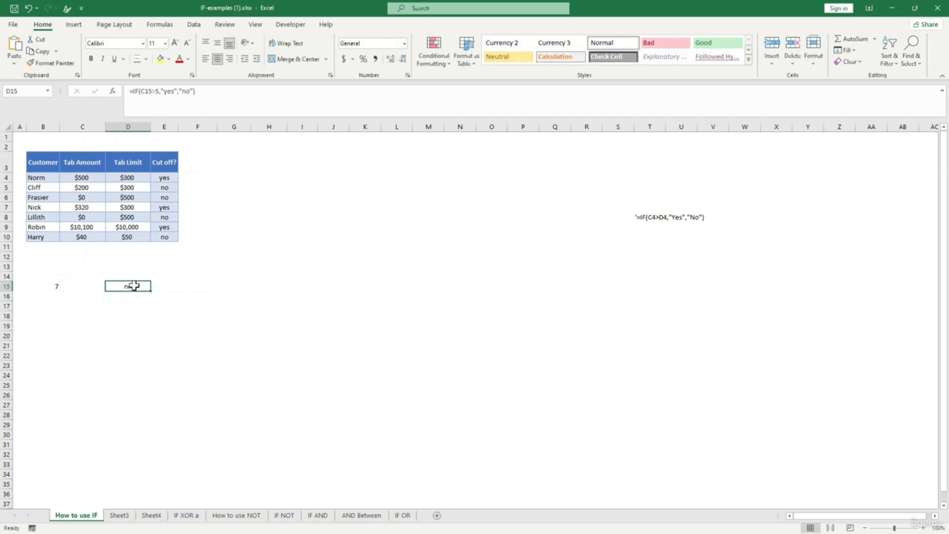
{"action": "left_click", "coordinate": [156, 88]}
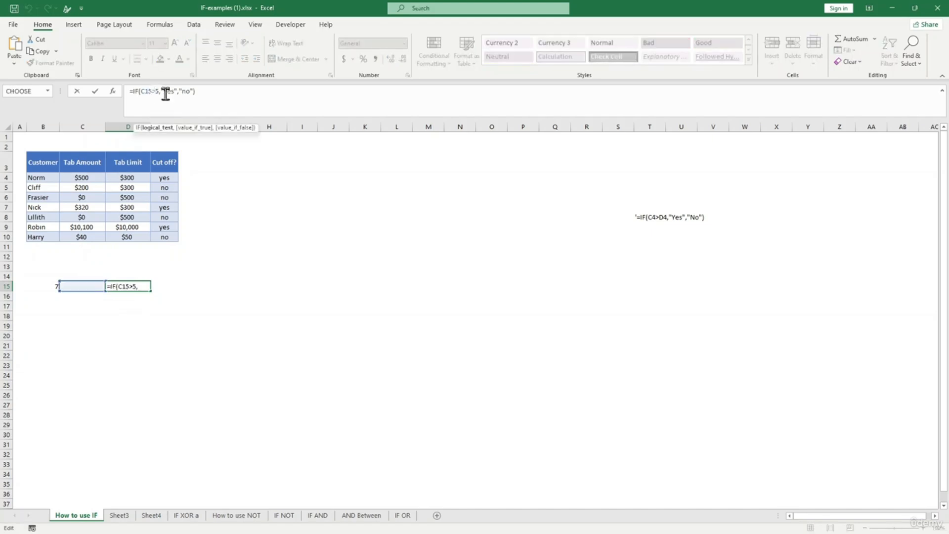
{"action": "left_click", "coordinate": [64, 285]}
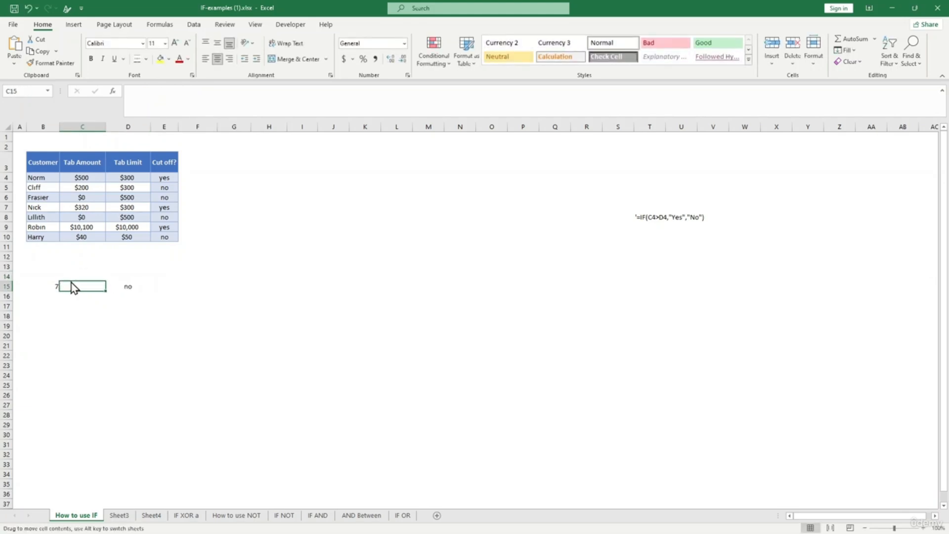
{"action": "left_click", "coordinate": [109, 285]}
{"action": "left_click", "coordinate": [150, 92]}
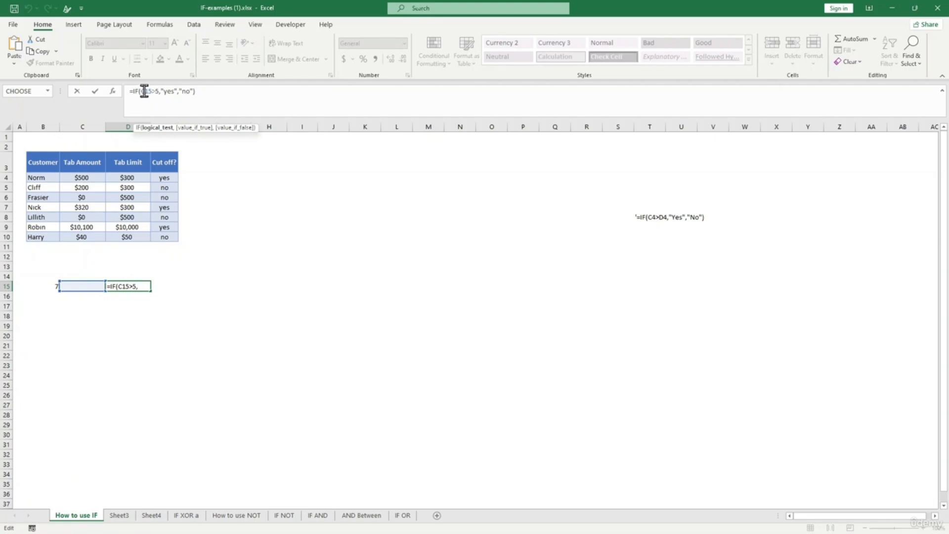
{"action": "key", "text": "BackSpace"}
{"action": "type", "text": "b"}
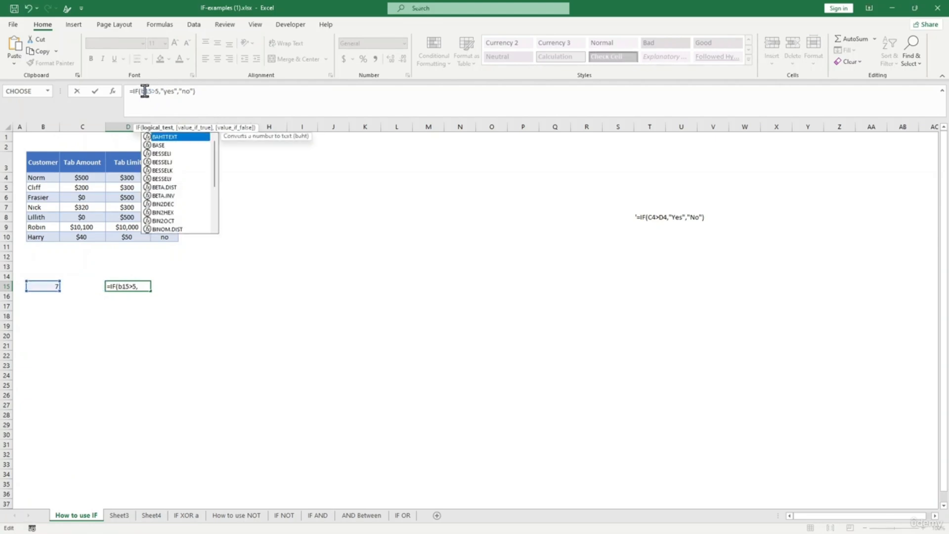
{"action": "key", "text": "Return"}
- Change B15 to 4 and confirm D15 now returns no
{"action": "left_click", "coordinate": [126, 288]}
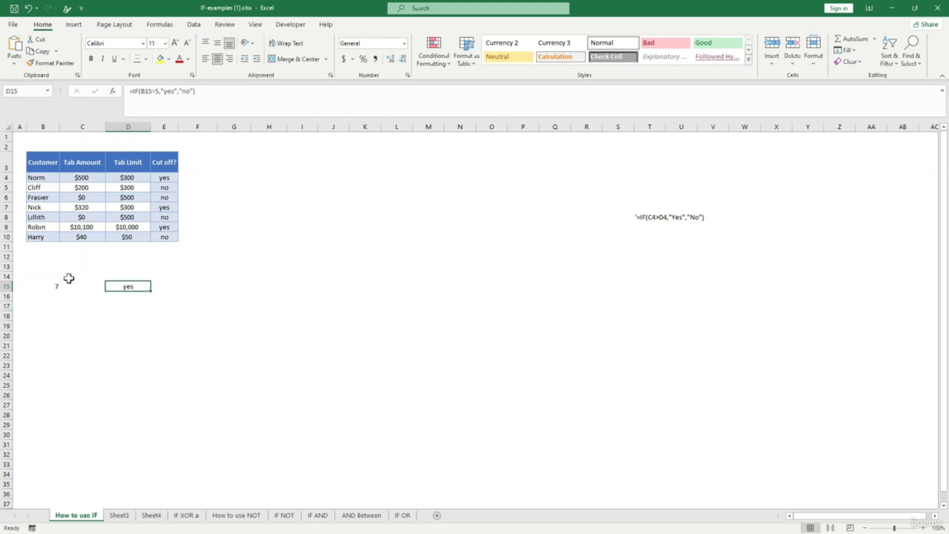
{"action": "left_click", "coordinate": [57, 288]}
{"action": "left_click", "coordinate": [126, 288]}
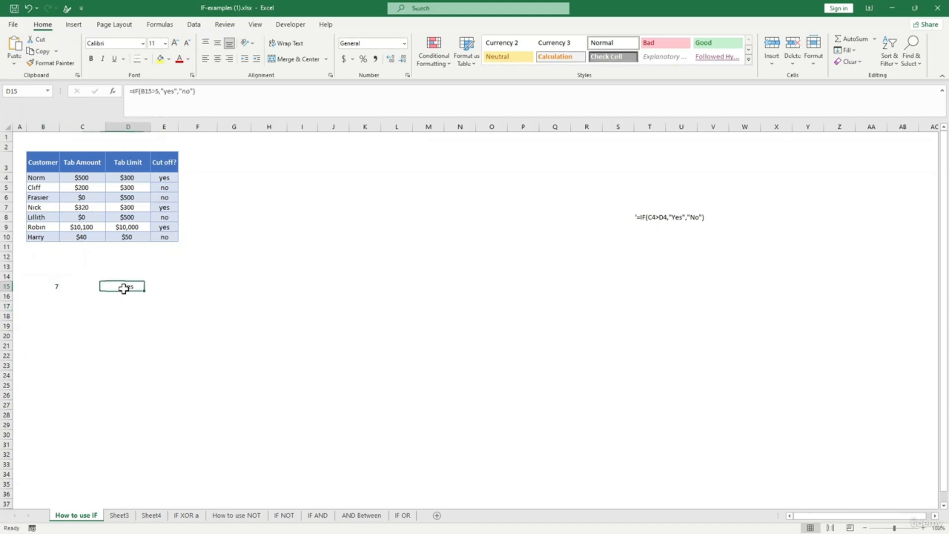
{"action": "left_click", "coordinate": [55, 286]}
{"action": "type", "text": "4"}
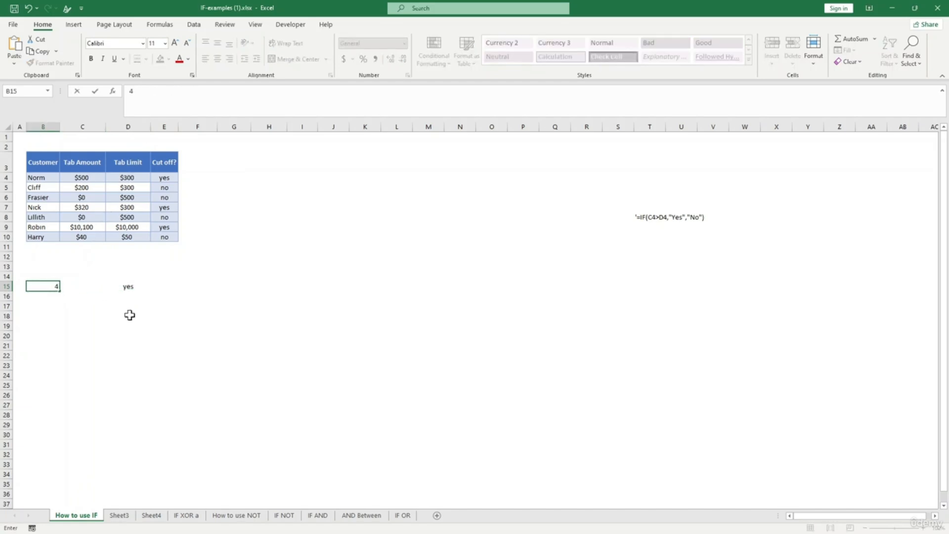
{"action": "left_click", "coordinate": [129, 313]}
{"action": "left_click", "coordinate": [127, 286]}
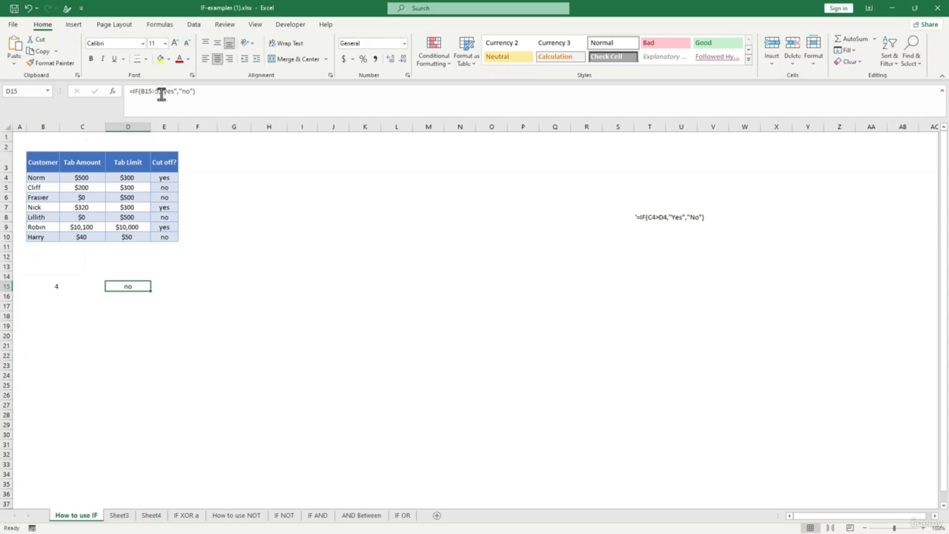
- Leave D15 showing its new result and go to the empty Sheet3
{"action": "left_click", "coordinate": [144, 322]}
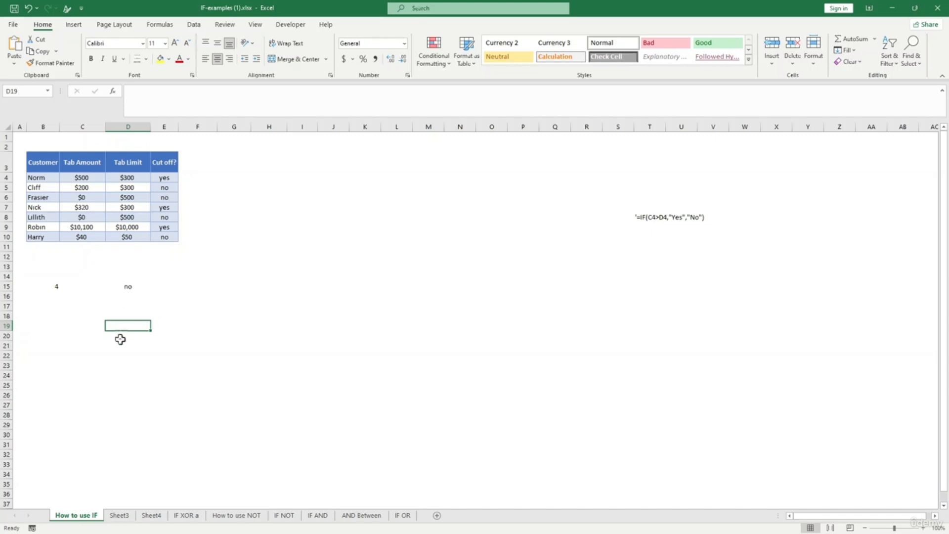
{"action": "left_click", "coordinate": [119, 514]}
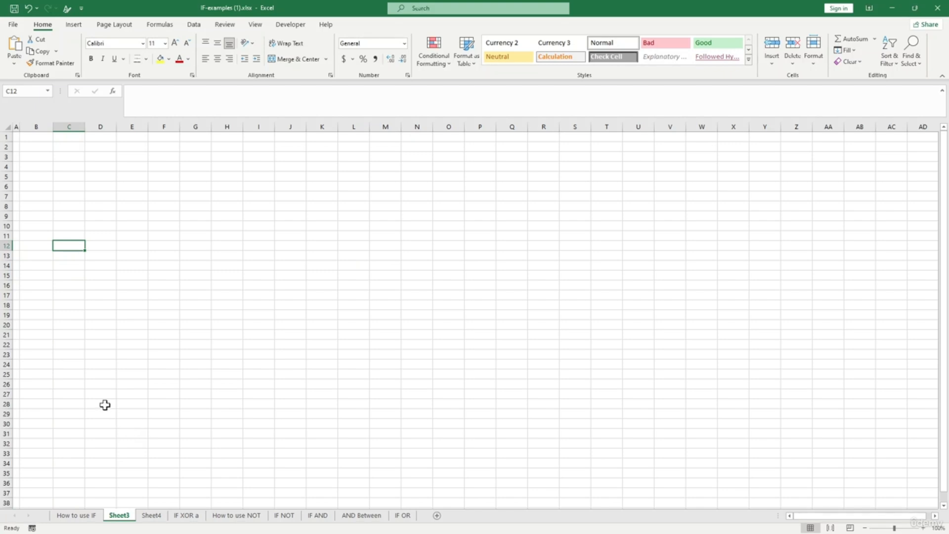
- Enter the test value 3 in cell B5
{"action": "left_click", "coordinate": [37, 159]}
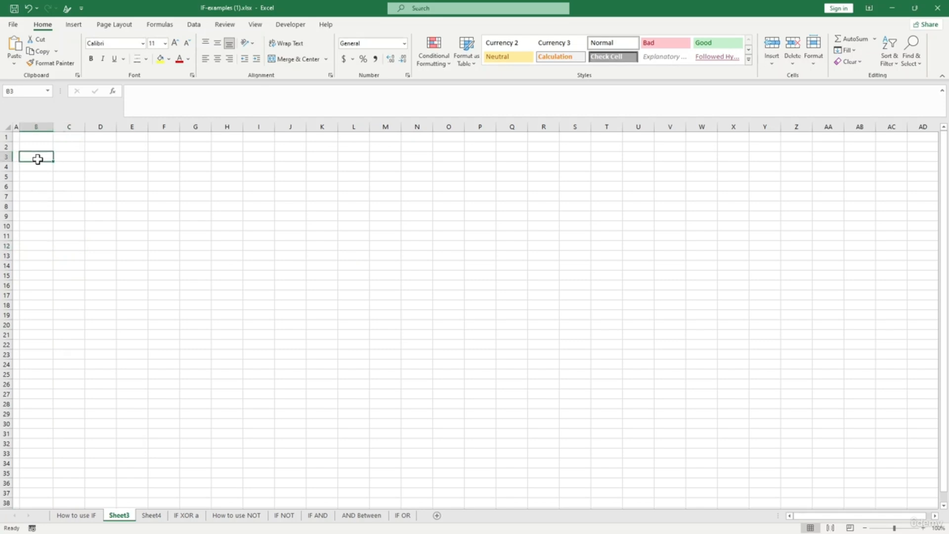
{"action": "left_click", "coordinate": [40, 175]}
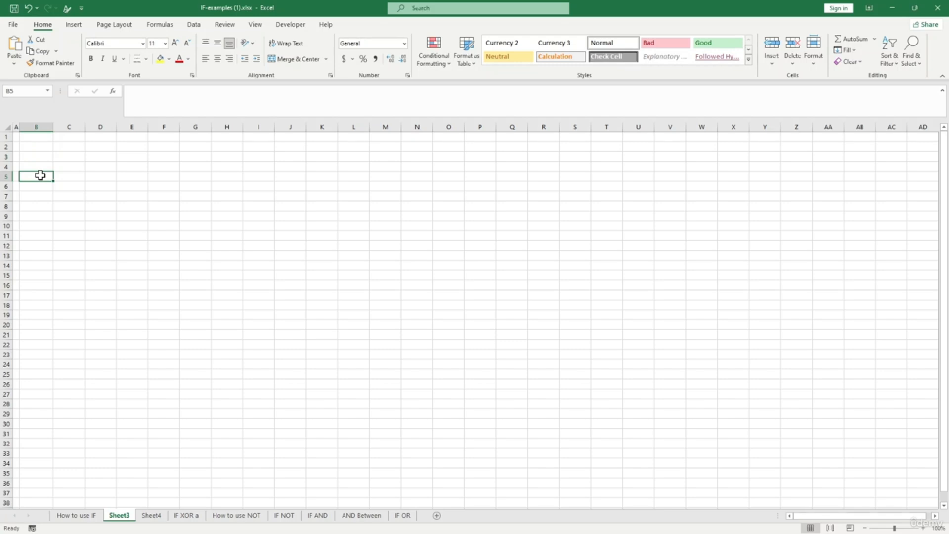
{"action": "type", "text": "3"}
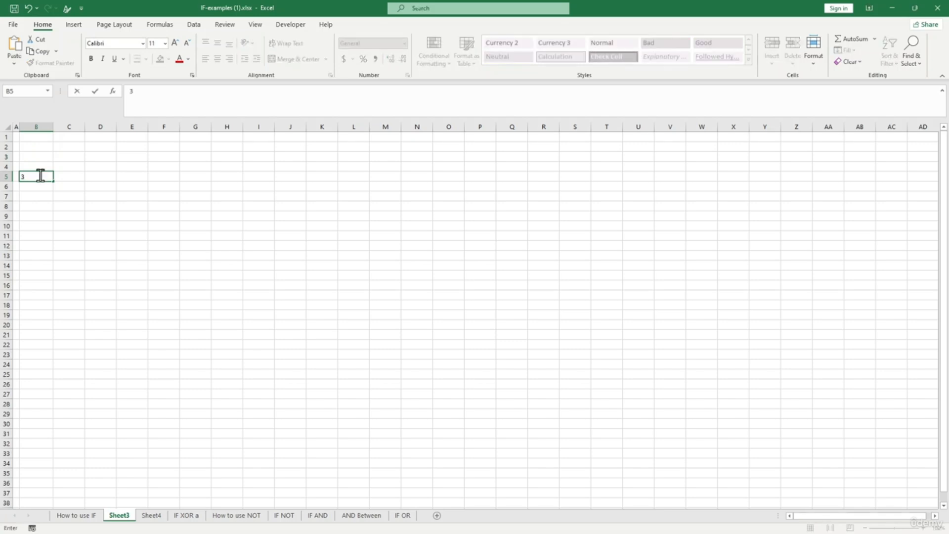
{"action": "left_click", "coordinate": [69, 176]}
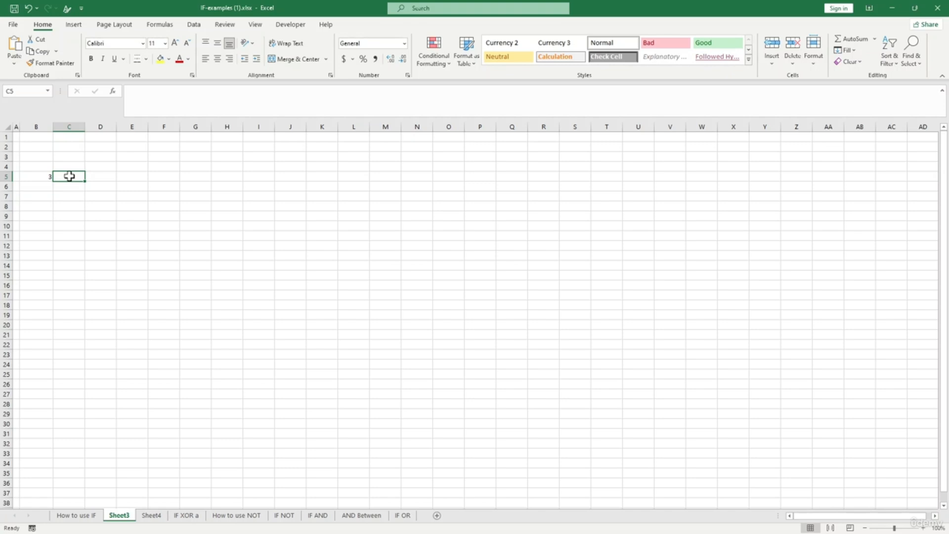
- Start an IF formula in C5, then cancel the unfinished entry
{"action": "type", "text": "=fi"}
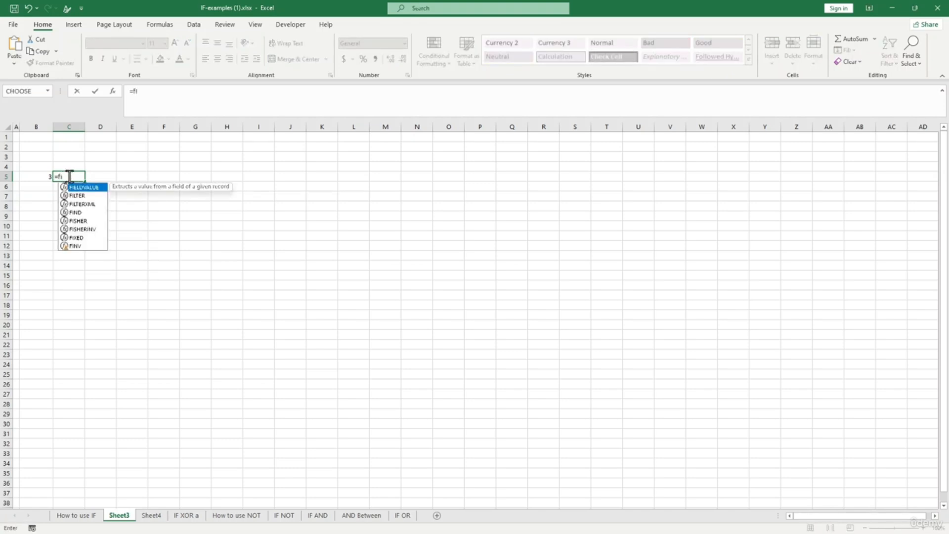
{"action": "key", "text": "BackSpace"}
{"action": "key", "text": "BackSpace"}
{"action": "type", "text": "if"}
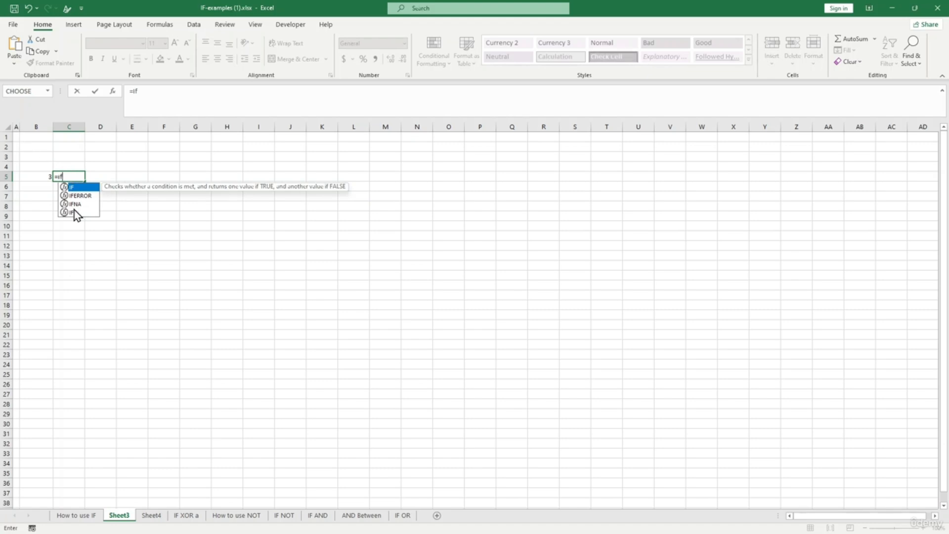
{"action": "key", "text": "alt"}
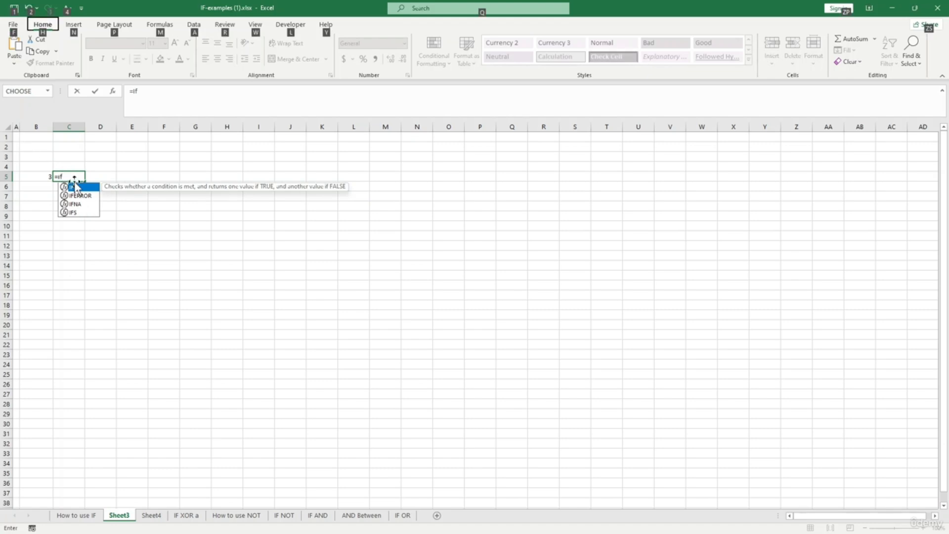
{"action": "left_click", "coordinate": [73, 177]}
{"action": "key", "text": "BackSpace"}
{"action": "key", "text": "BackSpace"}
{"action": "key", "text": "Escape"}
{"action": "left_click", "coordinate": [89, 209]}
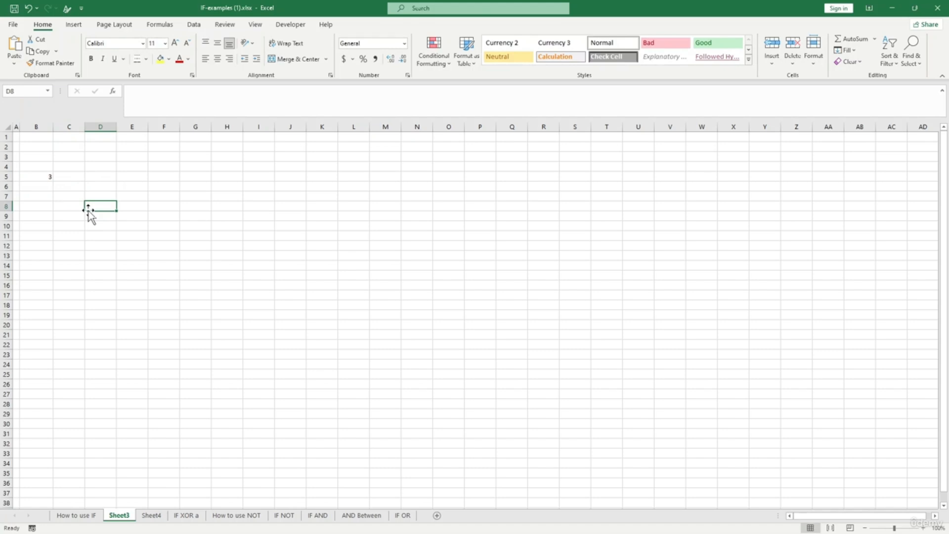
{"action": "scroll", "coordinate": [88, 211], "scroll_direction": "up", "scroll_amount": 3, "text": "ctrl"}
- In C5 enter =IFS(B5<3,"less than3",B5=3,"eqaul to 3",B5>3,"greater than 3")
{"action": "left_click", "coordinate": [87, 199]}
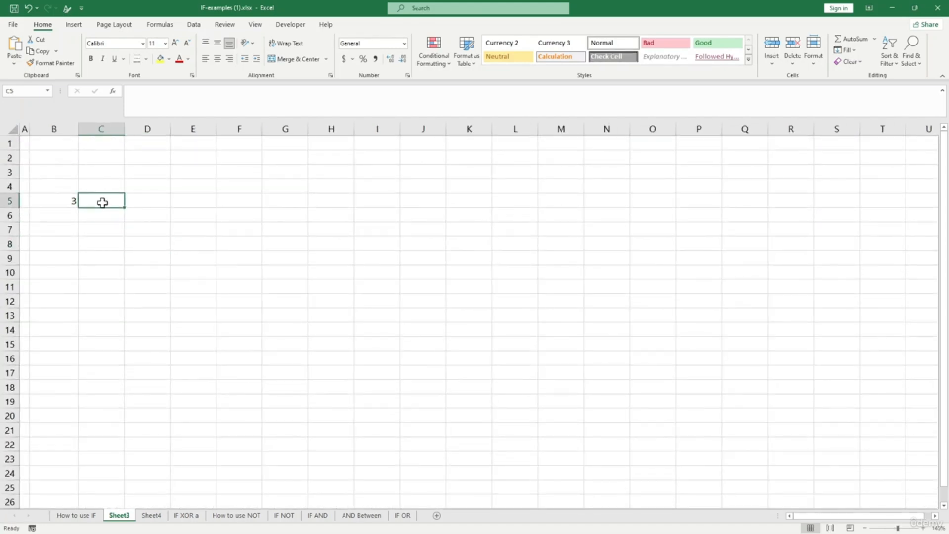
{"action": "type", "text": "=ifs"}
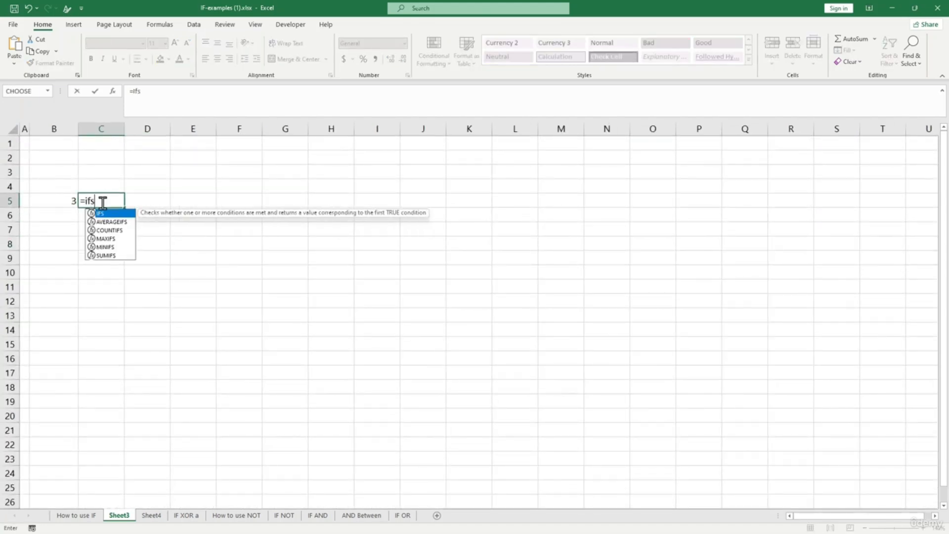
{"action": "type", "text": "("}
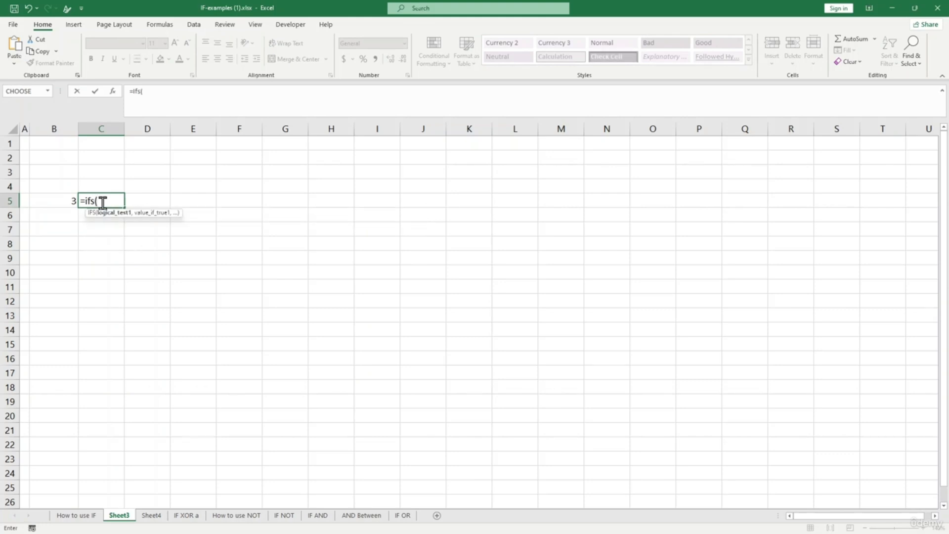
{"action": "left_click", "coordinate": [67, 202]}
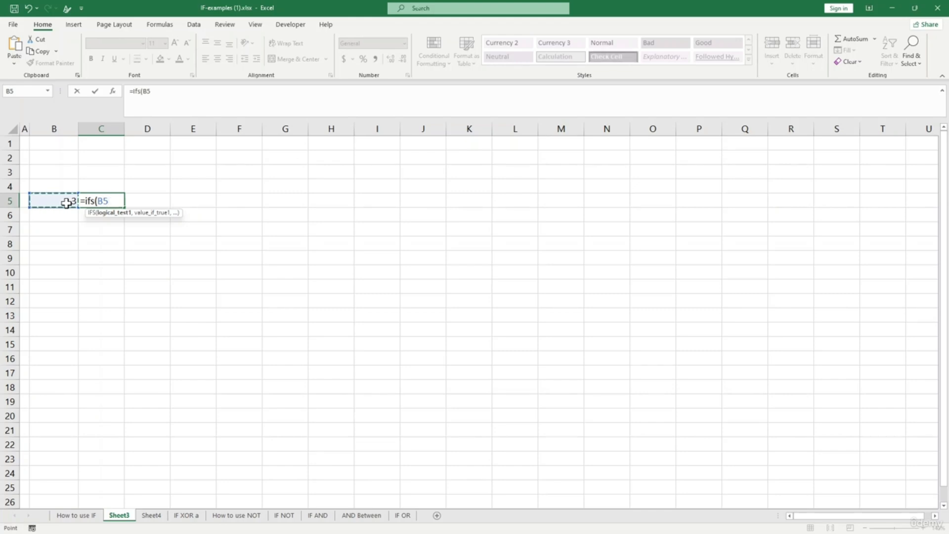
{"action": "type", "text": "<3,"}
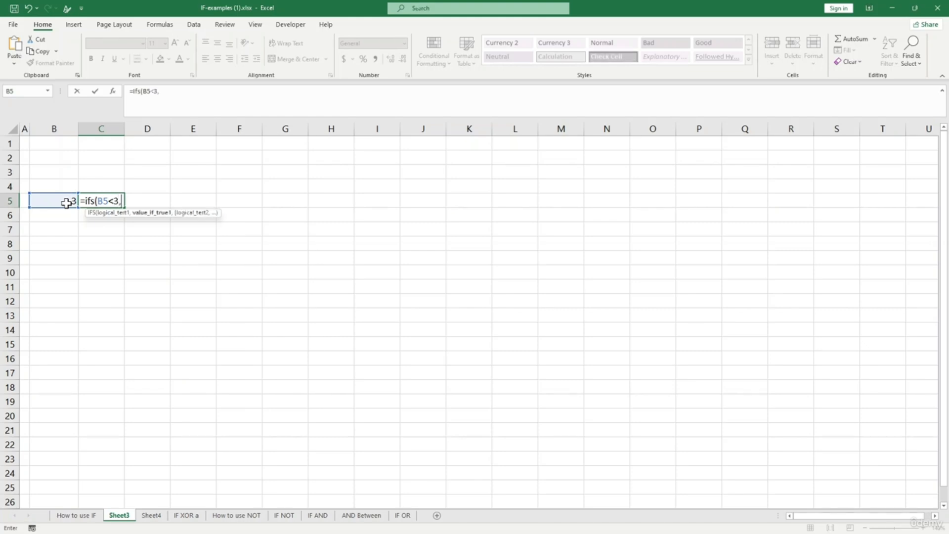
{"action": "type", "text": "\"less than3"}
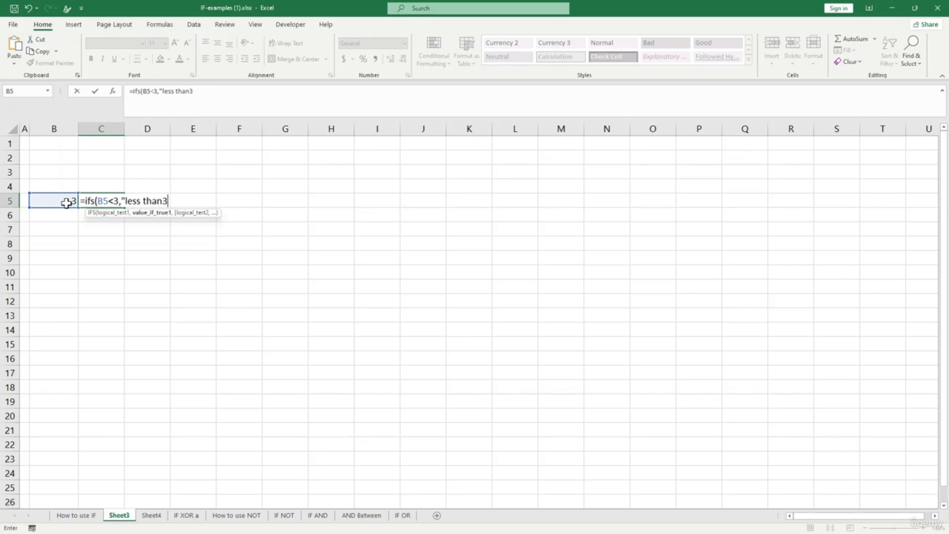
{"action": "type", "text": ","}
{"action": "left_click", "coordinate": [63, 201]}
{"action": "type", "text": "=3,\"eqaul"}
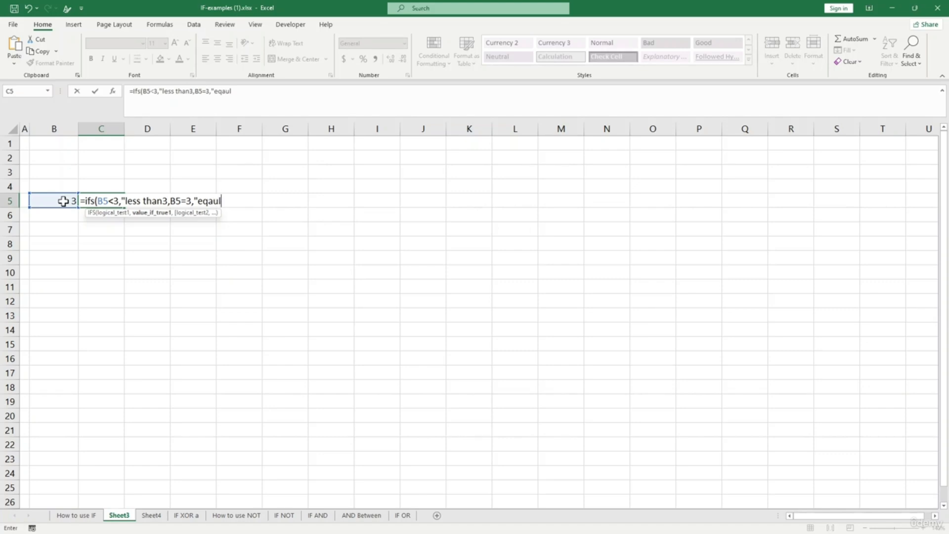
{"action": "type", "text": " to 3\""}
{"action": "left_click", "coordinate": [170, 200]}
{"action": "type", "text": "\""}
{"action": "left_click", "coordinate": [252, 200]}
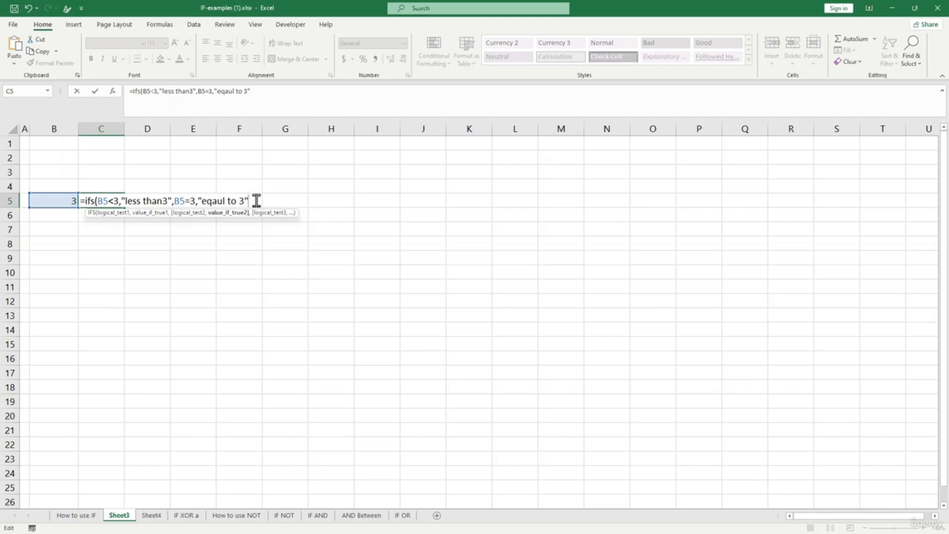
{"action": "type", "text": ","}
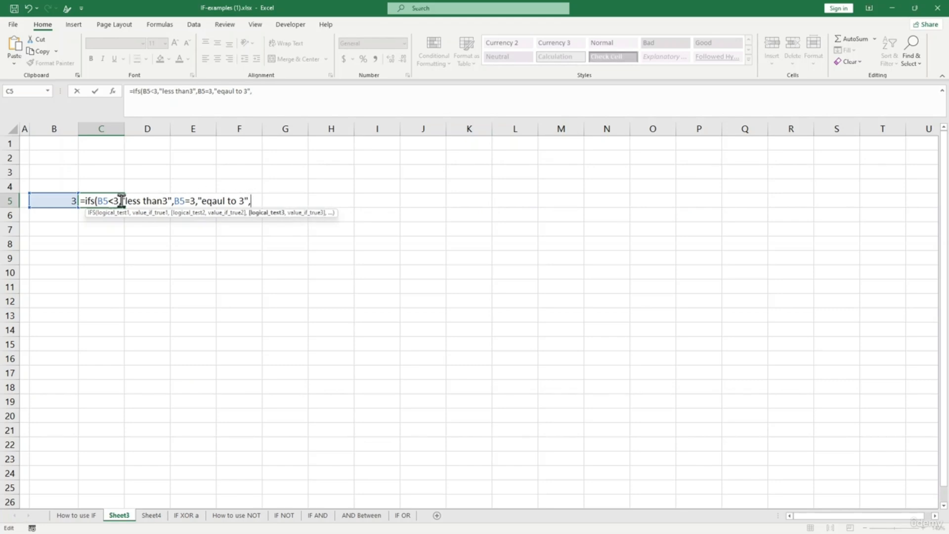
{"action": "left_click", "coordinate": [63, 202]}
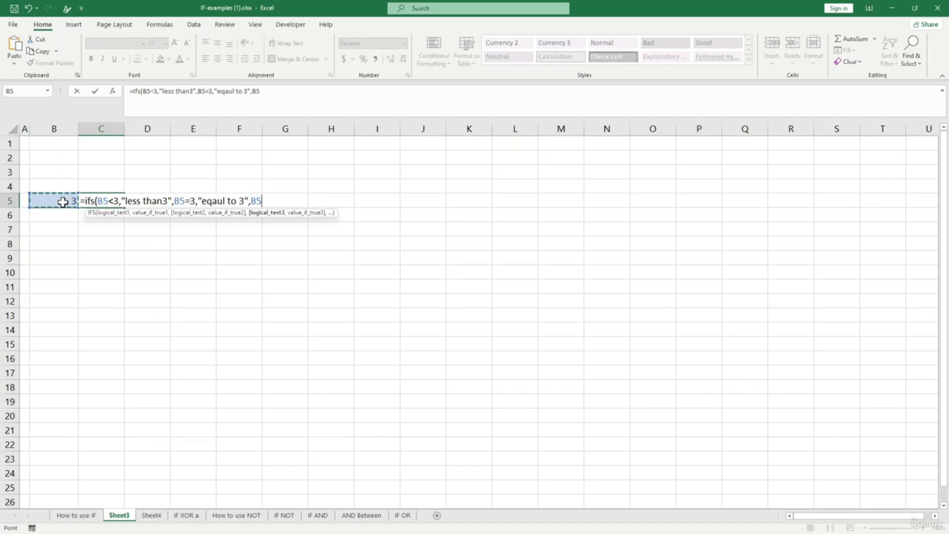
{"action": "type", "text": ">3,"}
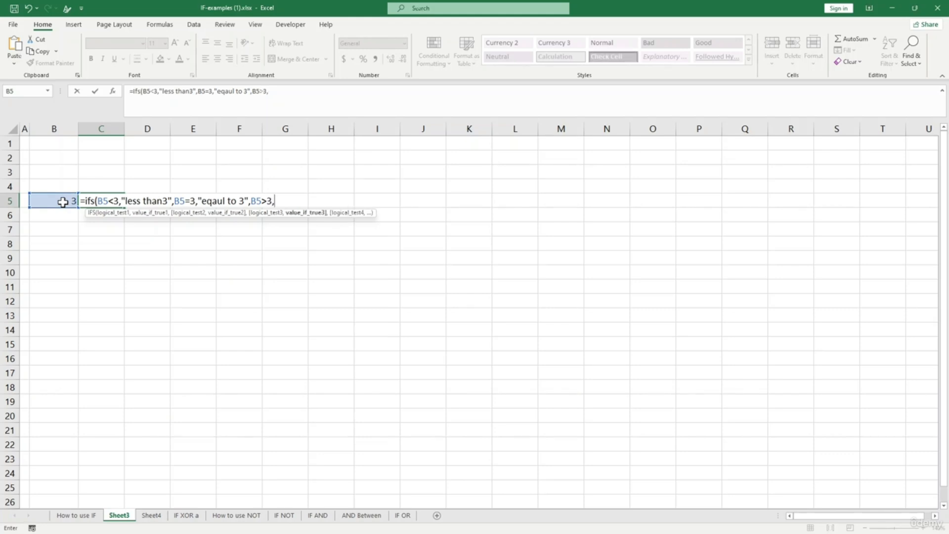
{"action": "type", "text": "\"greater than 3"}
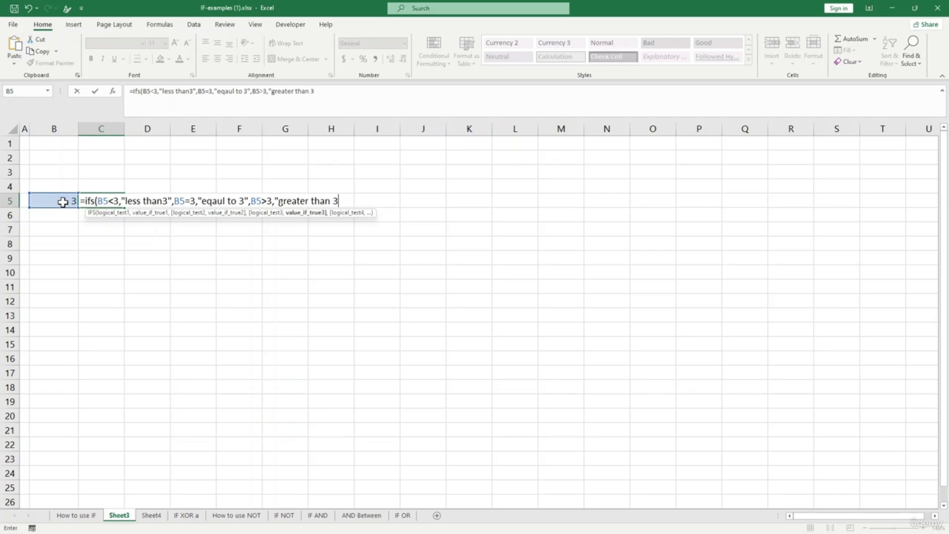
{"action": "type", "text": "\")"}
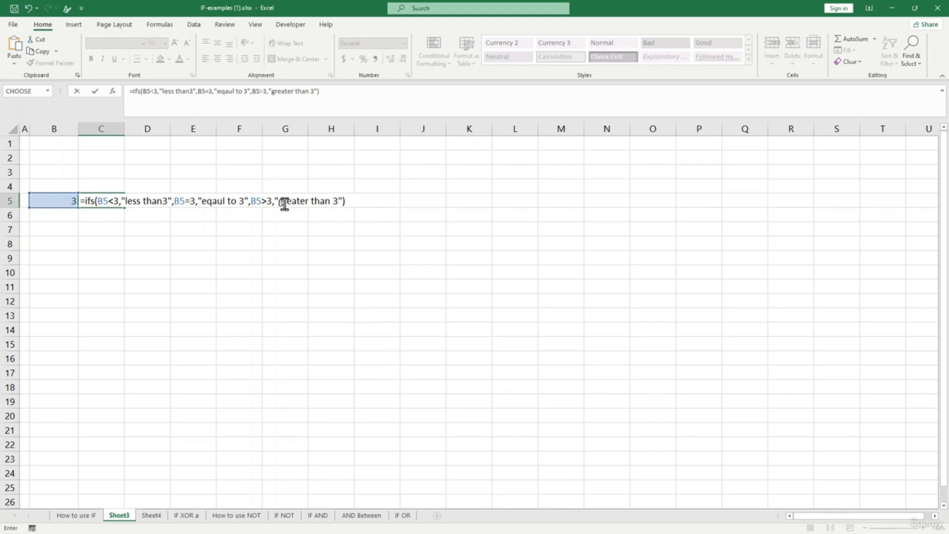
{"action": "key", "text": "Return"}
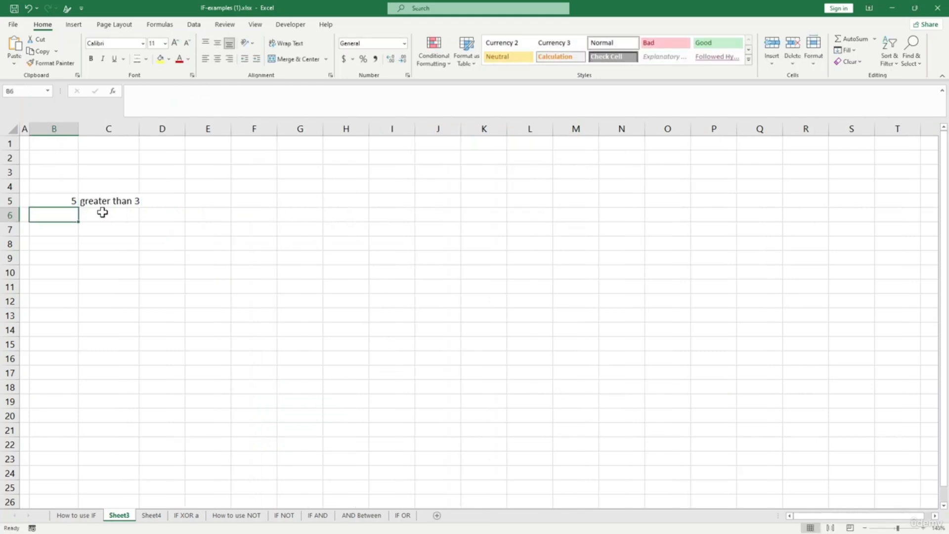
- Try 7 in B5, then set it to 1 so C5 shows less than3
{"action": "left_click", "coordinate": [66, 202]}
{"action": "type", "text": "7"}
{"action": "key", "text": "Return"}
{"action": "left_click", "coordinate": [70, 203]}
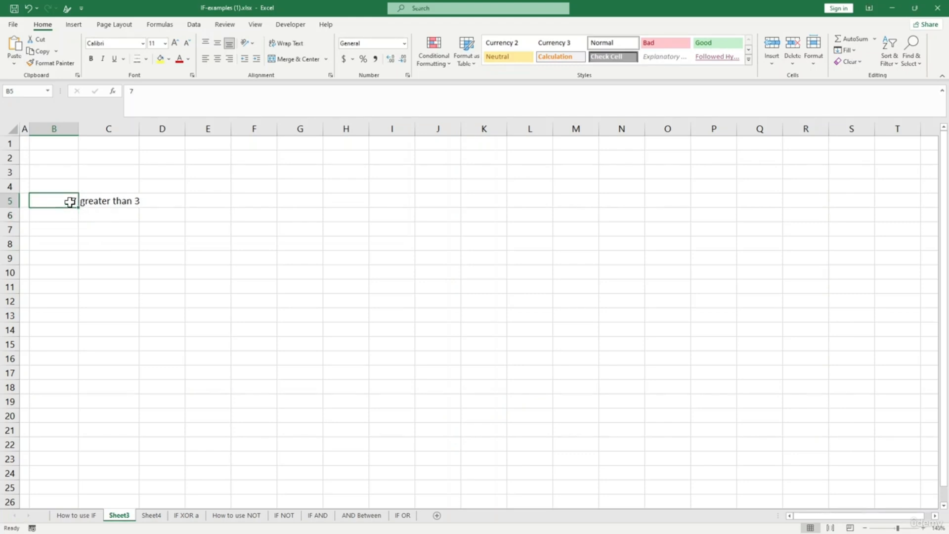
{"action": "type", "text": "1"}
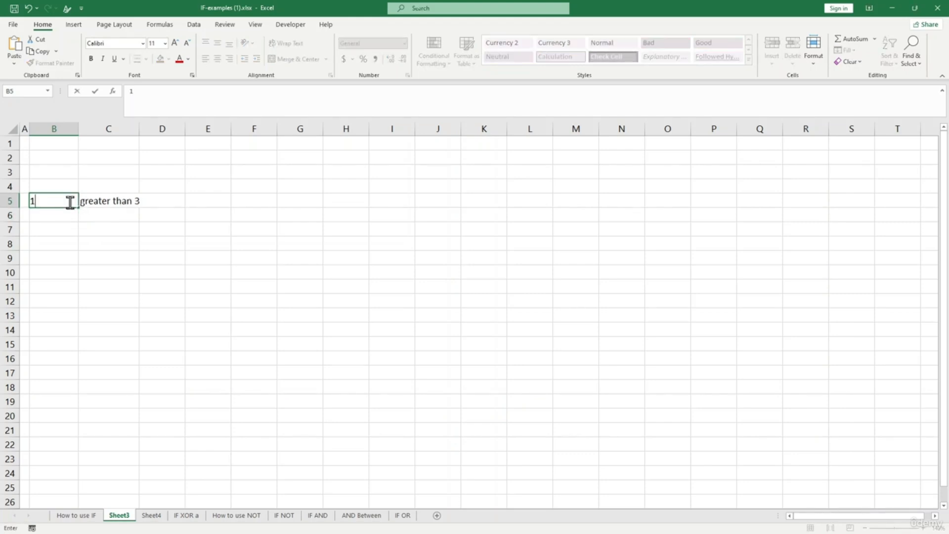
{"action": "left_click", "coordinate": [73, 214]}
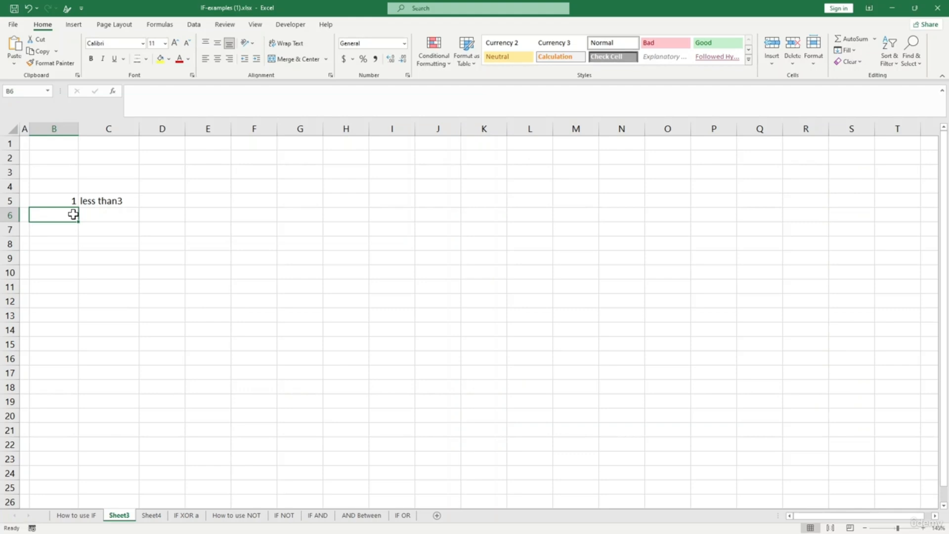
- On Sheet4, enter 10 in A1 and 5 in B1
{"action": "left_click", "coordinate": [156, 517]}
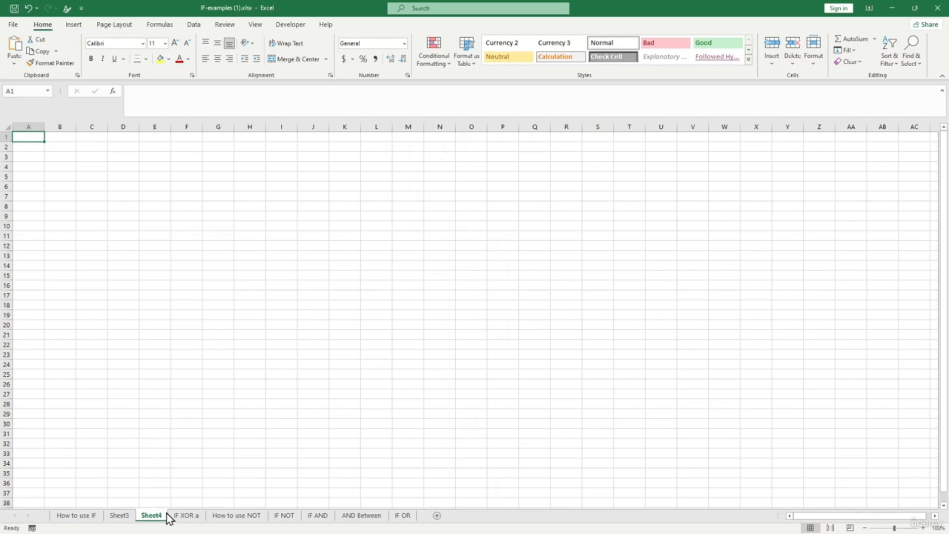
{"action": "left_click", "coordinate": [179, 517]}
{"action": "left_click", "coordinate": [162, 516]}
{"action": "type", "text": "10"}
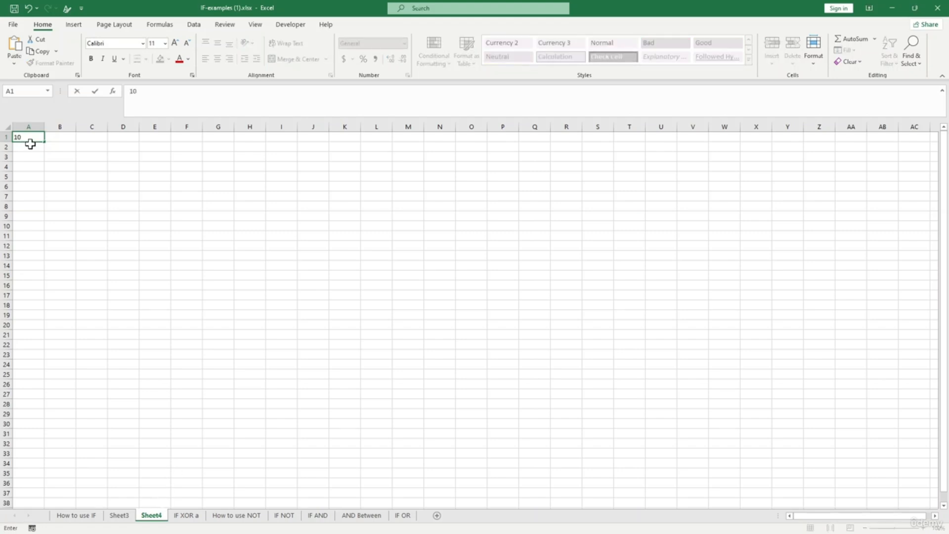
{"action": "key", "text": "Tab"}
{"action": "key", "text": "Tab"}
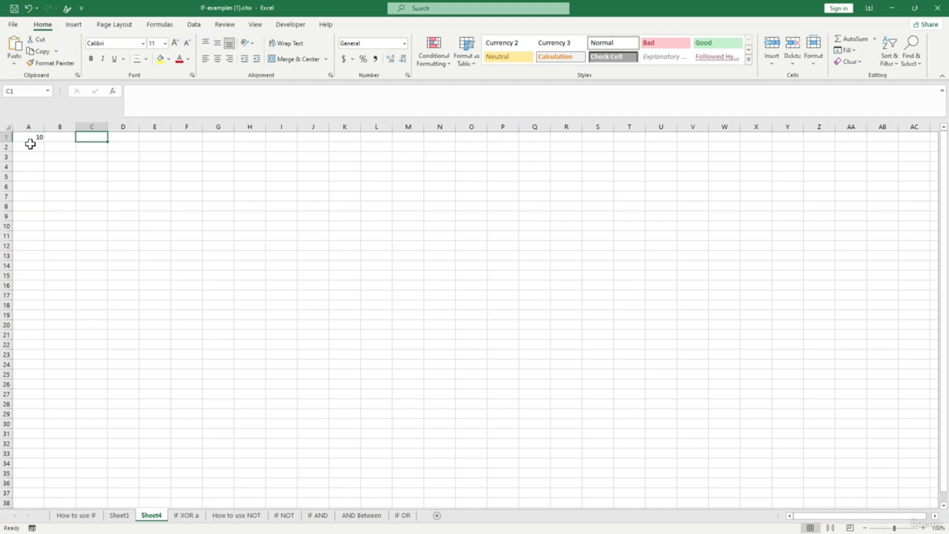
{"action": "key", "text": "Left"}
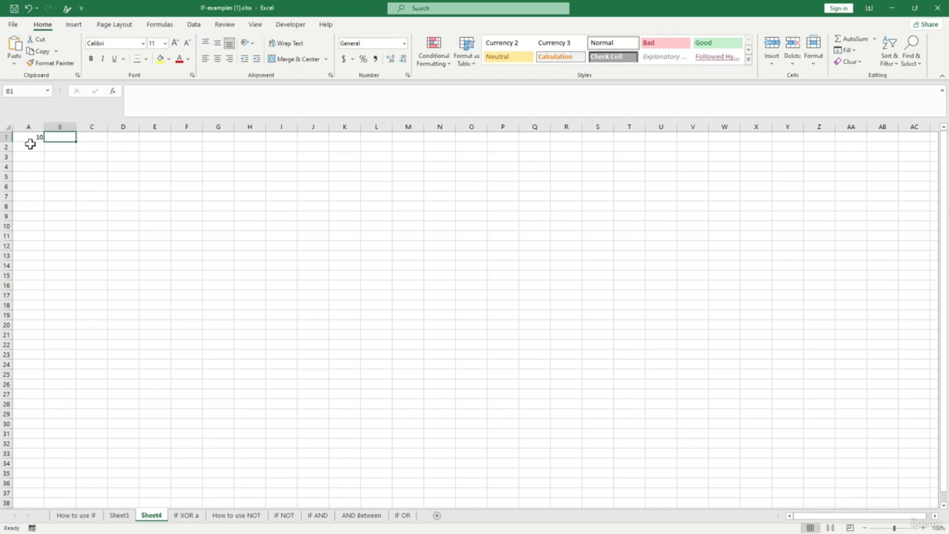
{"action": "type", "text": "5"}
{"action": "key", "text": "Tab"}
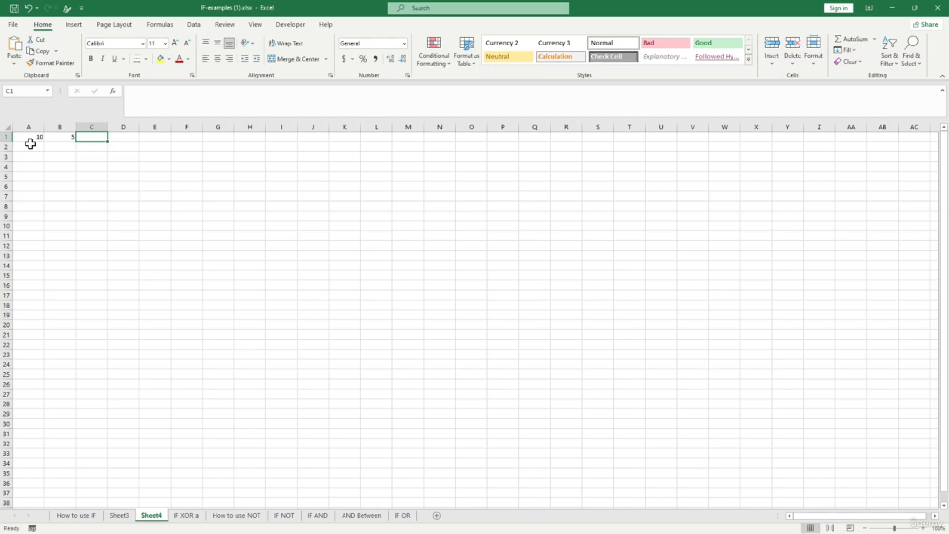
- Enter =AND(A1>0,B1>0) in C1 so it shows TRUE, then go to IF XOR a
{"action": "type", "text": "="}
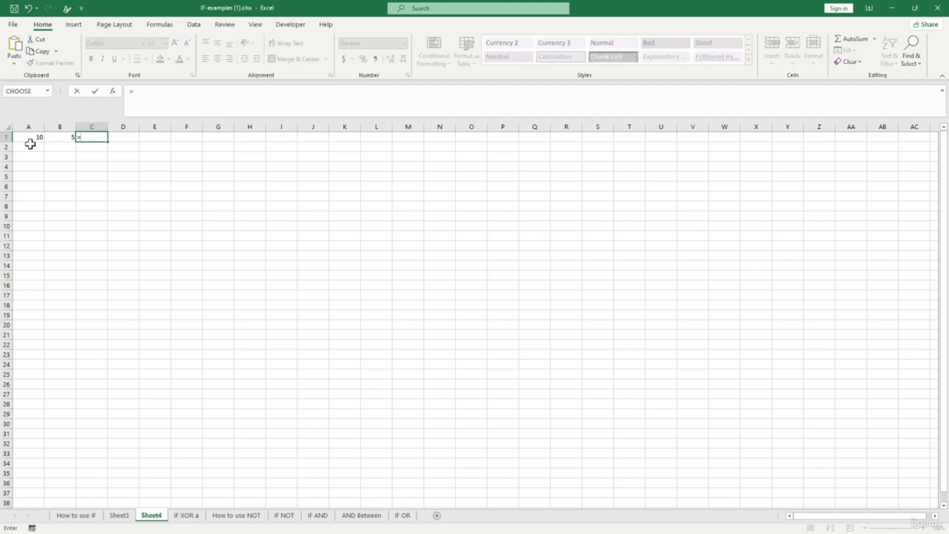
{"action": "type", "text": "a"}
{"action": "key", "text": "BackSpace"}
{"action": "type", "text": "A"}
{"action": "key", "text": "BackSpace"}
{"action": "type", "text": "AND("}
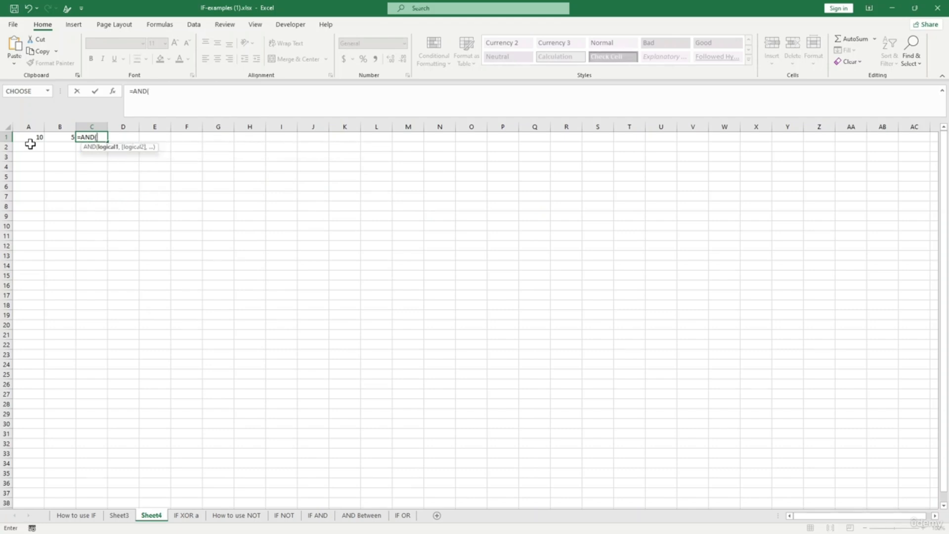
{"action": "left_click", "coordinate": [29, 137]}
{"action": "type", "text": ">0,"}
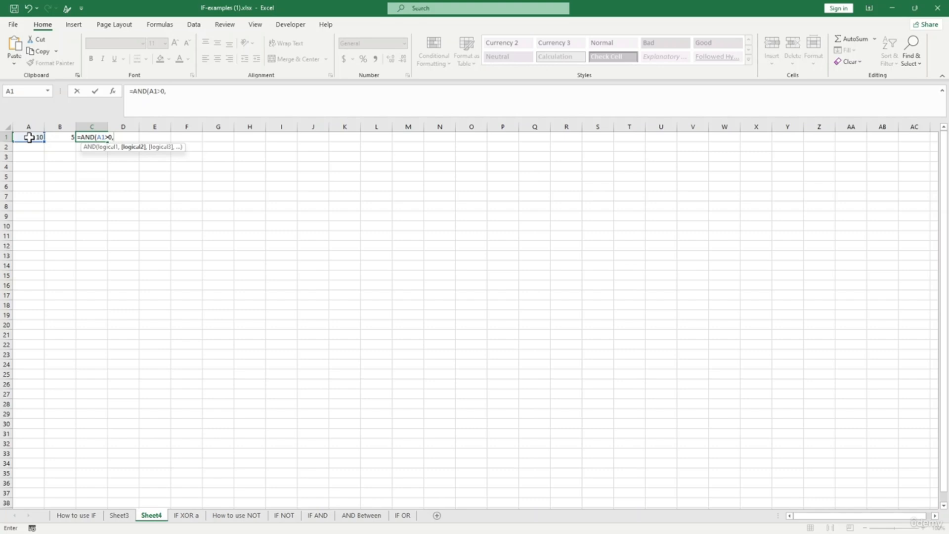
{"action": "left_click", "coordinate": [60, 137]}
{"action": "type", "text": ">0)"}
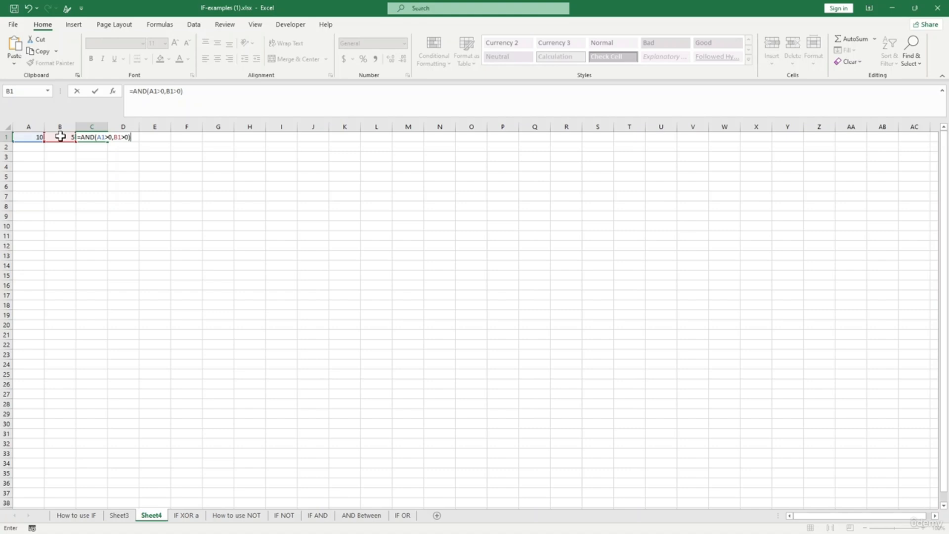
{"action": "key", "text": "Return"}
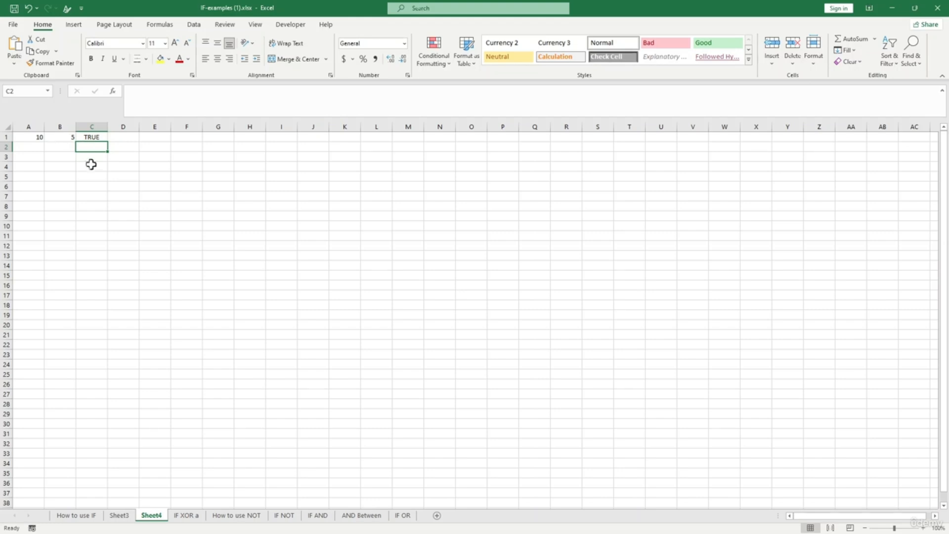
{"action": "left_click", "coordinate": [187, 516]}
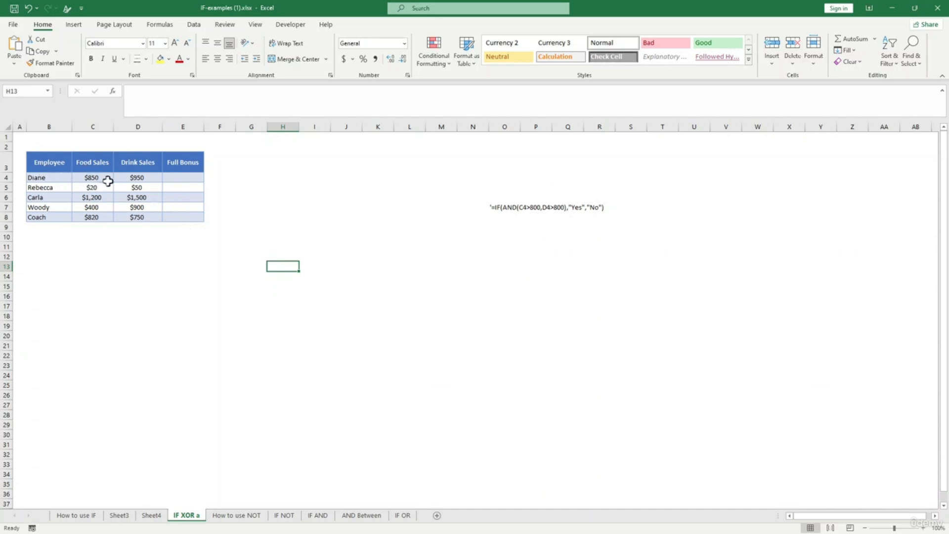
- In E4 enter =IF(AND(C4>800,D4>800),"yes","no"), accepting Excel's suggested correction
{"action": "left_click", "coordinate": [188, 180]}
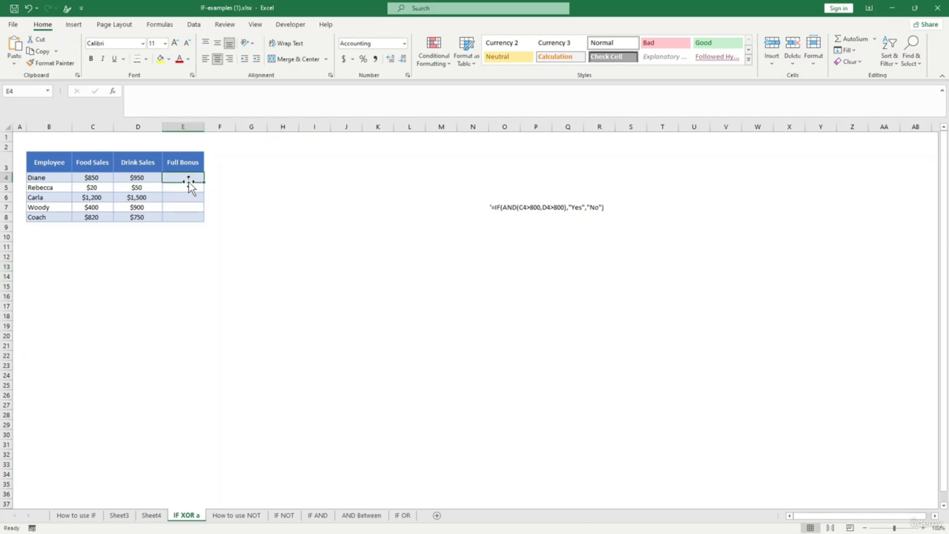
{"action": "type", "text": "="}
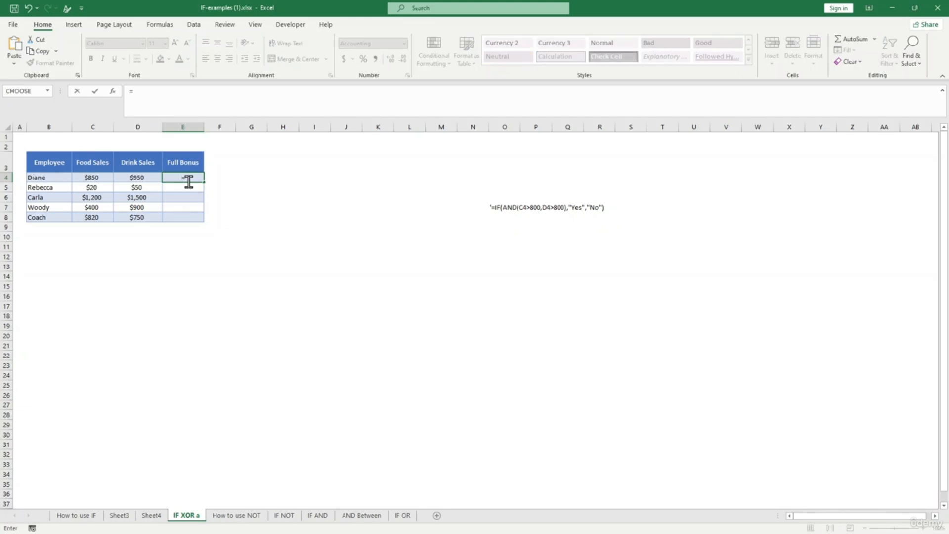
{"action": "type", "text": "IF("}
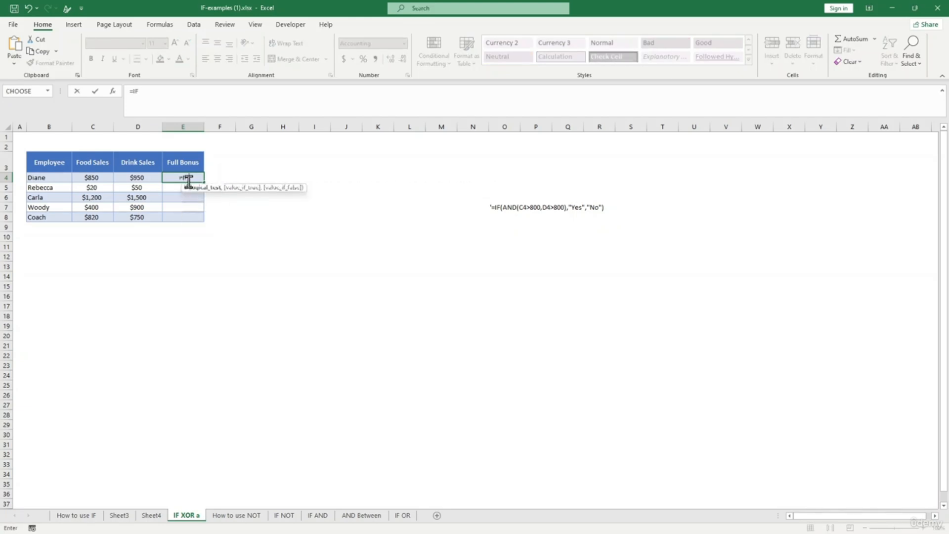
{"action": "type", "text": "AND"}
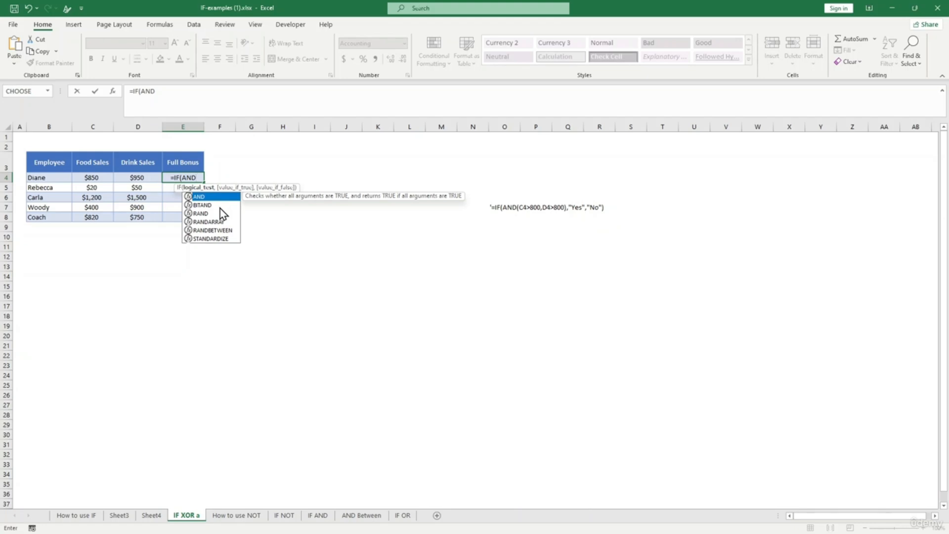
{"action": "type", "text": "("}
{"action": "left_click", "coordinate": [94, 179]}
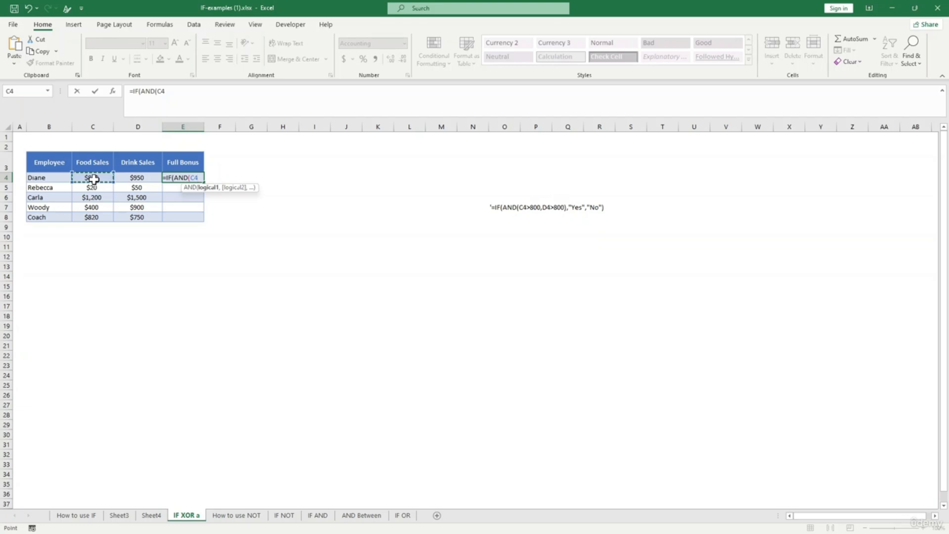
{"action": "type", "text": ">400"}
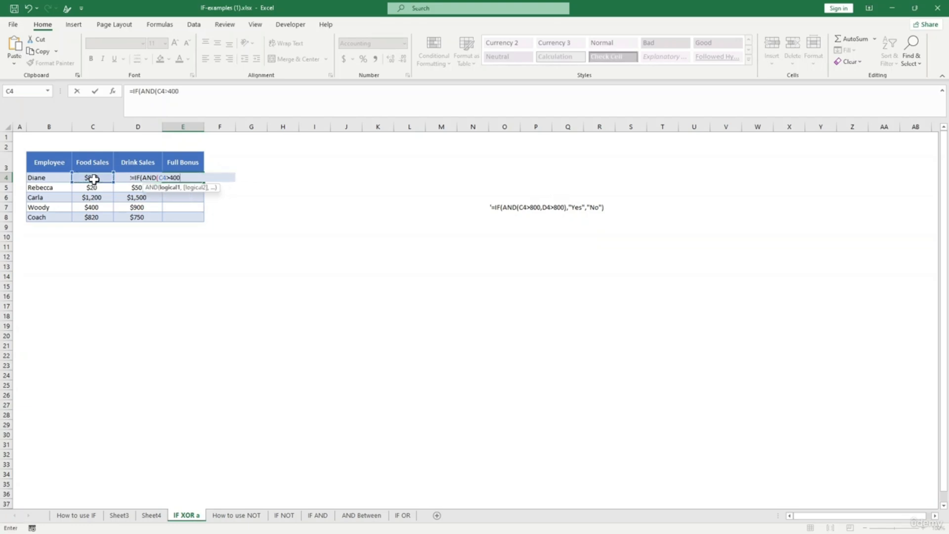
{"action": "key", "text": "BackSpace"}
{"action": "key", "text": "BackSpace"}
{"action": "key", "text": "BackSpace"}
{"action": "type", "text": "800,"}
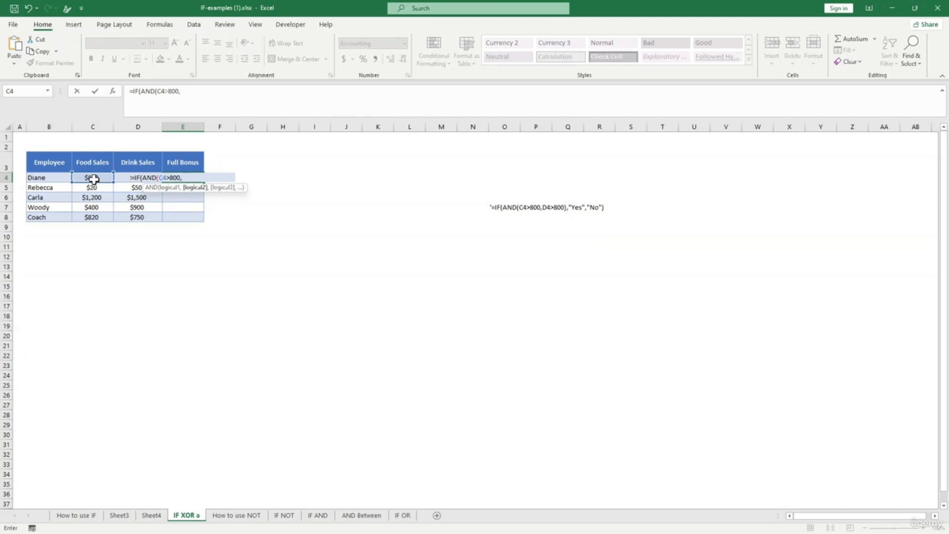
{"action": "left_click", "coordinate": [125, 179]}
{"action": "type", "text": ">800"}
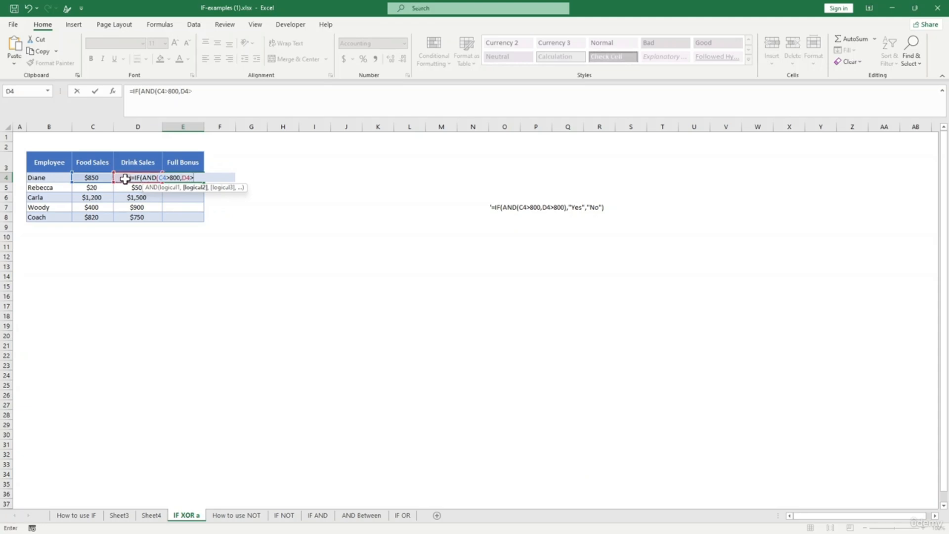
{"action": "type", "text": ")"}
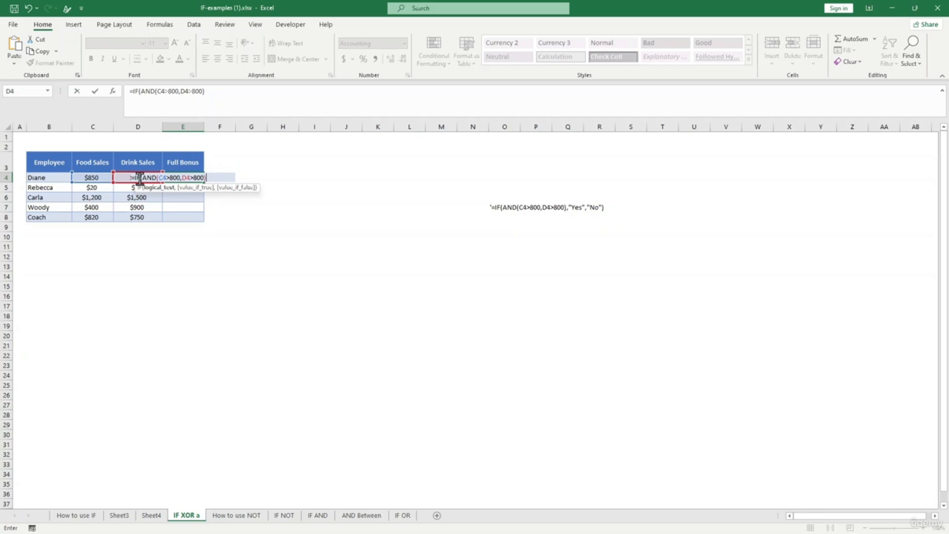
{"action": "type", "text": ",\"yes\","}
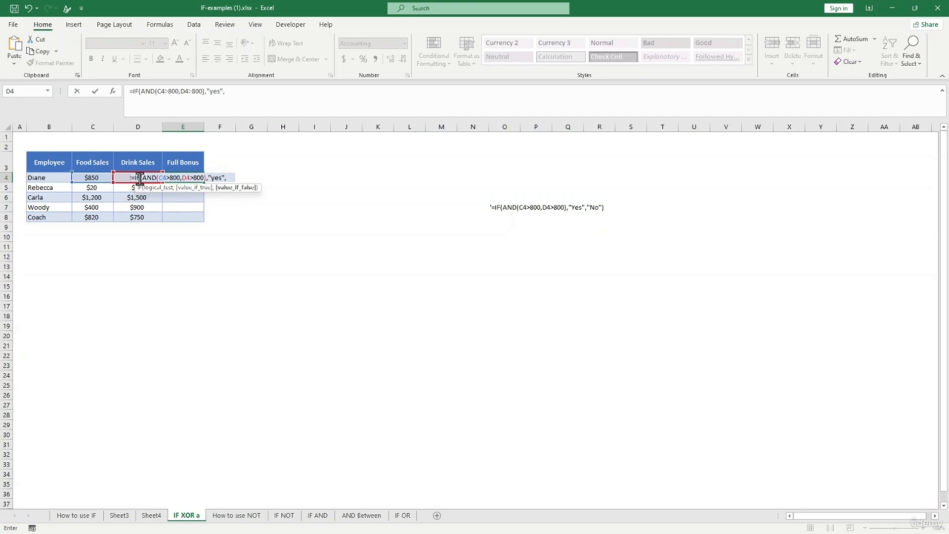
{"action": "type", "text": "\"no"}
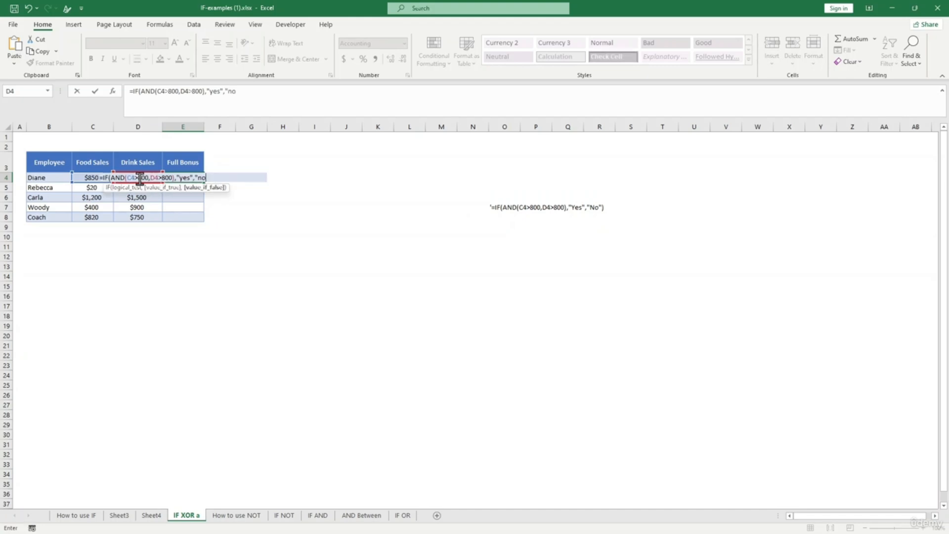
{"action": "type", "text": "\")"}
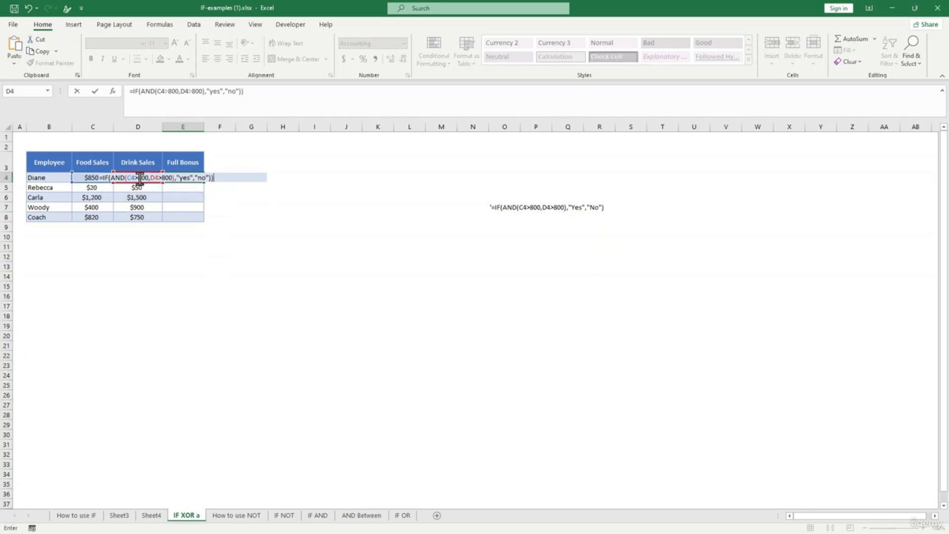
{"action": "type", "text": ")"}
{"action": "key", "text": "Return"}
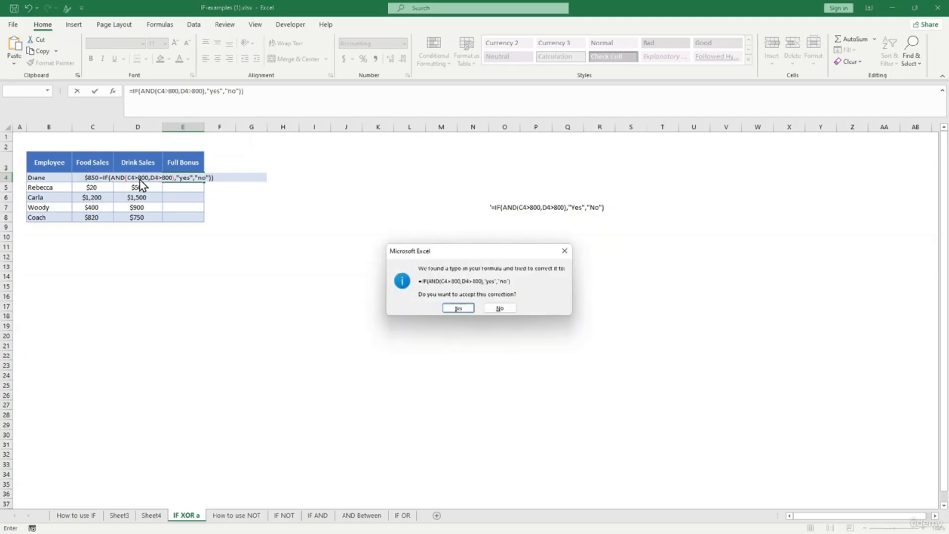
{"action": "key", "text": "Return"}
- Fill the E4 bonus formula down the Full Bonus column to E8
{"action": "left_click", "coordinate": [172, 178]}
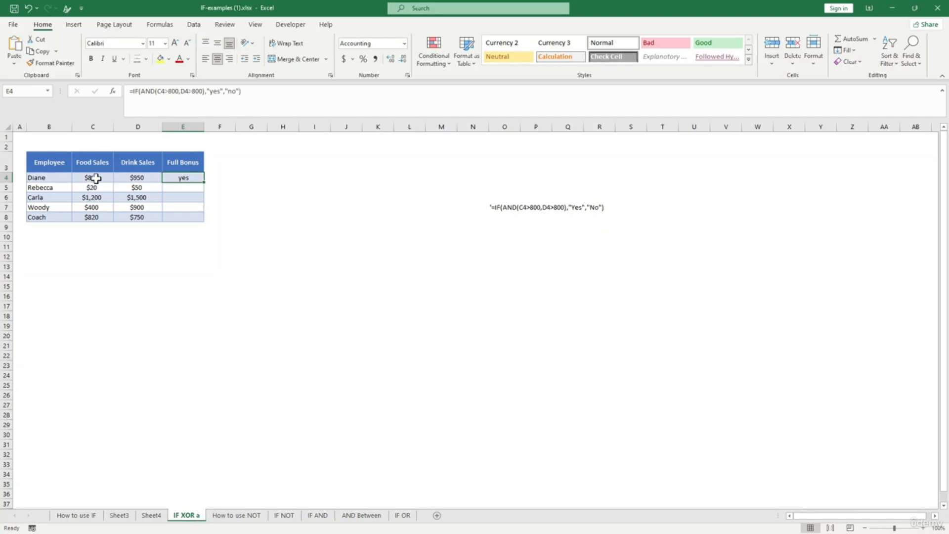
{"action": "left_click", "coordinate": [96, 179]}
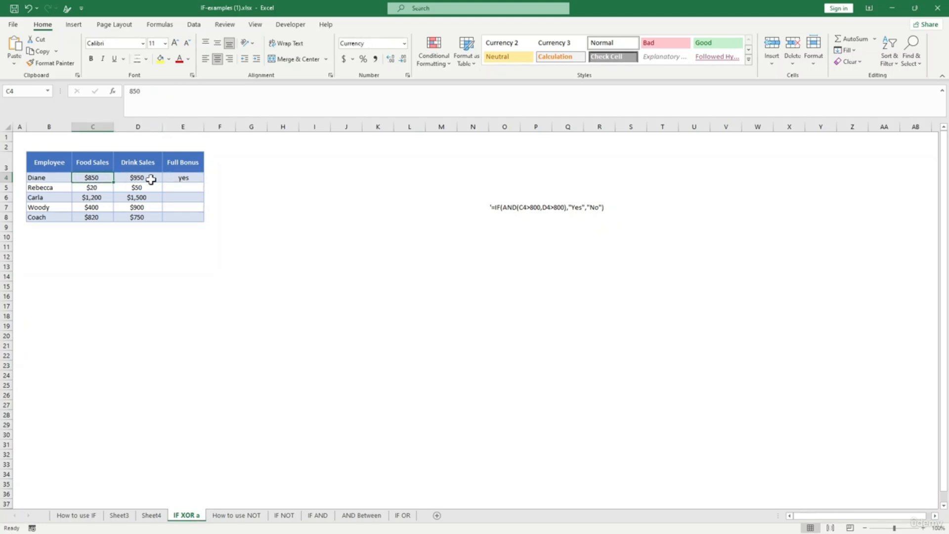
{"action": "left_click", "coordinate": [149, 180]}
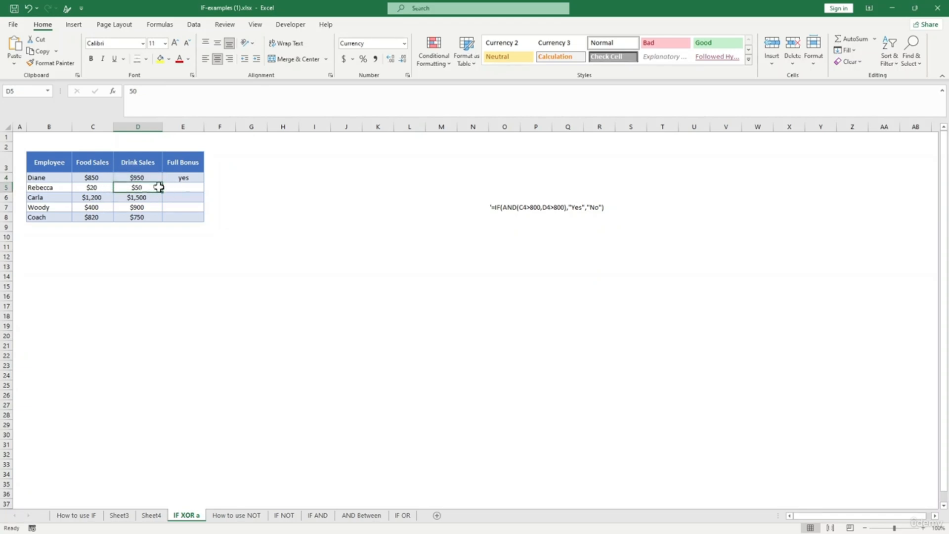
{"action": "left_click", "coordinate": [192, 180]}
{"action": "left_click_drag", "start_coordinate": [205, 183], "coordinate": [203, 222]}
{"action": "left_click", "coordinate": [251, 255]}
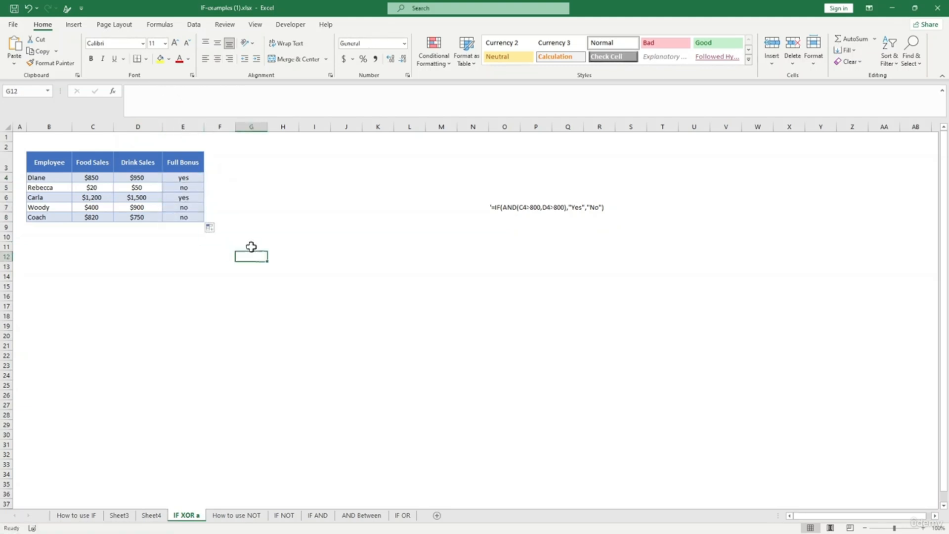
- Check each row's food and drink sales against its yes/no result, then open How to use NOT
{"action": "left_click", "coordinate": [184, 192]}
{"action": "left_click", "coordinate": [119, 195]}
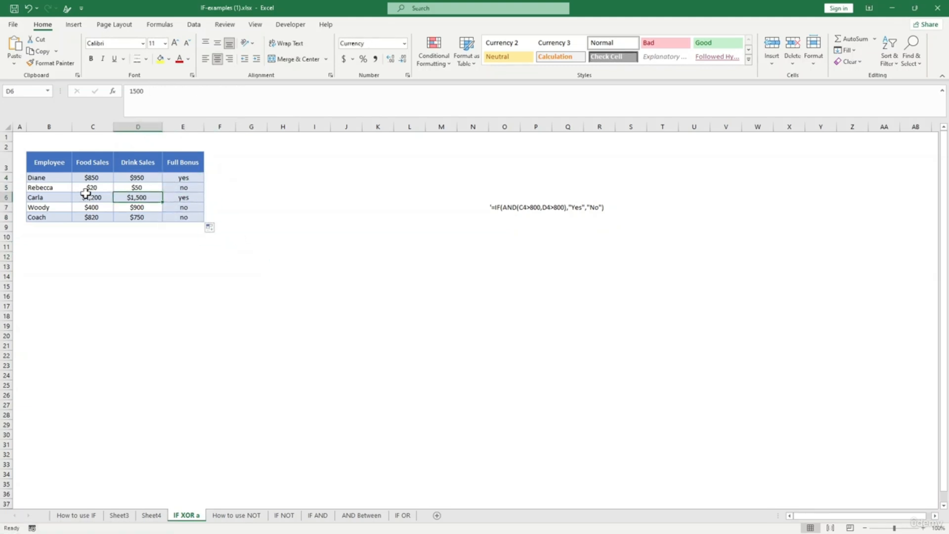
{"action": "left_click", "coordinate": [90, 187]}
{"action": "left_click", "coordinate": [135, 185]}
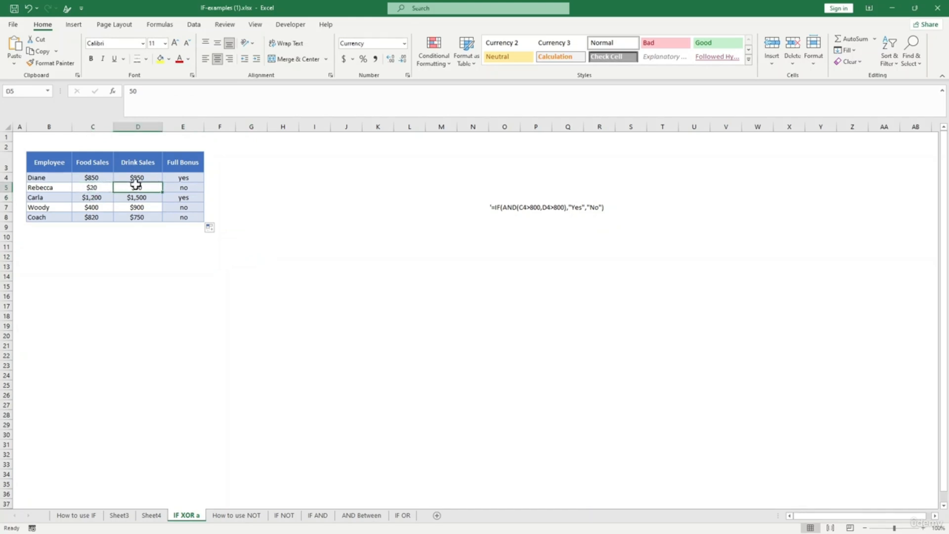
{"action": "left_click", "coordinate": [134, 198]}
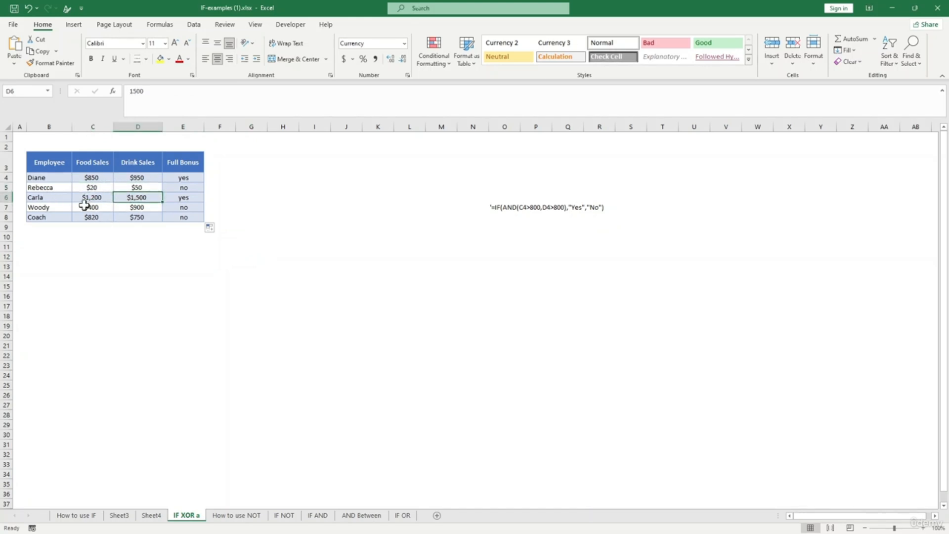
{"action": "left_click", "coordinate": [85, 205]}
{"action": "left_click", "coordinate": [94, 198]}
{"action": "left_click", "coordinate": [148, 198]}
{"action": "left_click", "coordinate": [136, 206]}
{"action": "left_click", "coordinate": [92, 208]}
{"action": "left_click", "coordinate": [137, 208]}
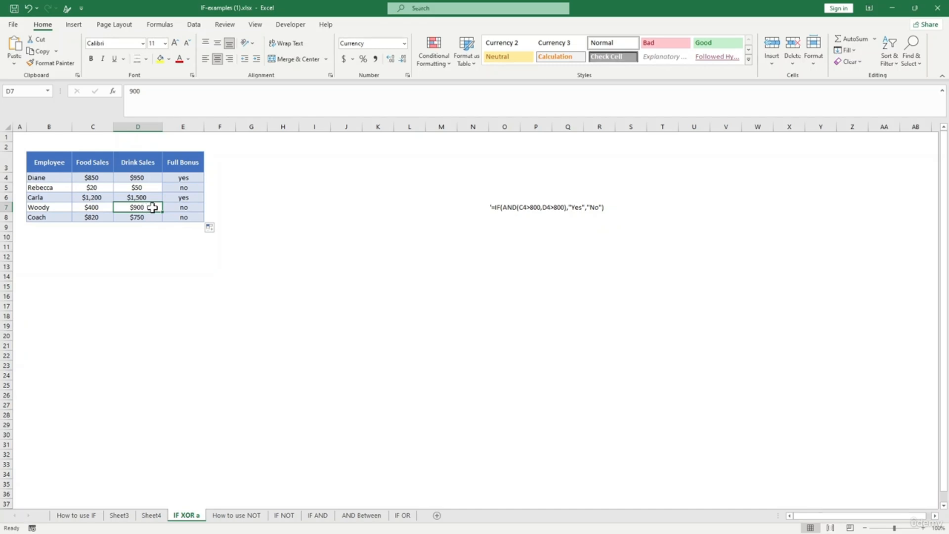
{"action": "left_click", "coordinate": [95, 208]}
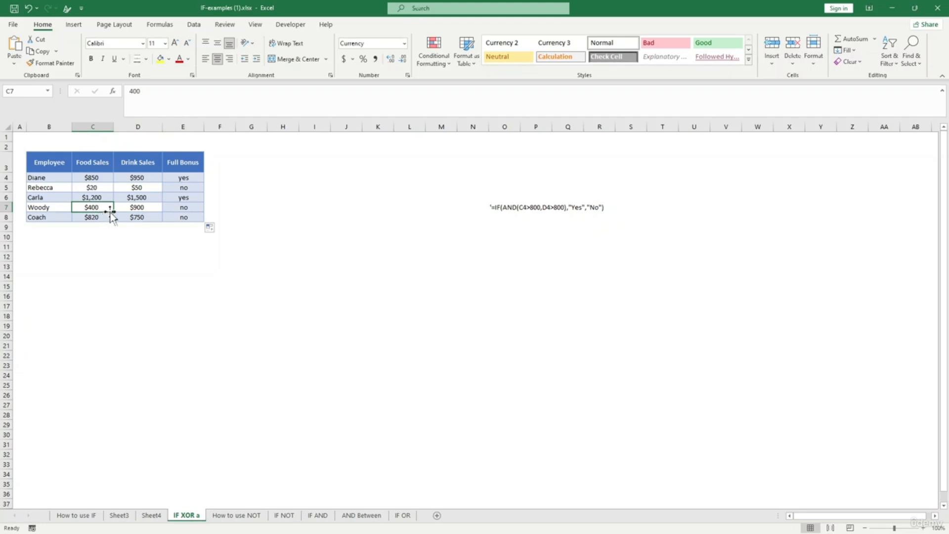
{"action": "left_click", "coordinate": [186, 208]}
{"action": "left_click", "coordinate": [199, 267]}
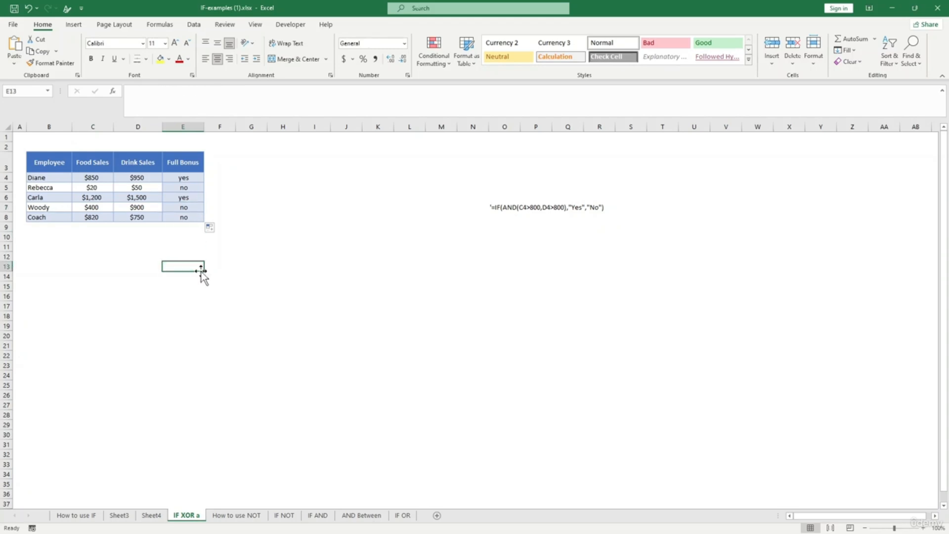
{"action": "left_click", "coordinate": [242, 515]}
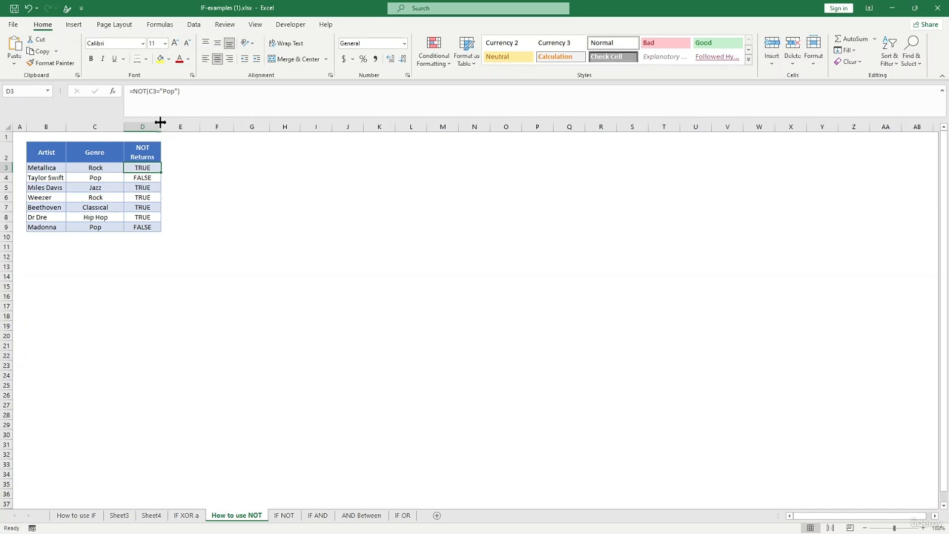
- Finish and commit =NOT(C3="Pop") in D3 so it returns TRUE
{"action": "left_click", "coordinate": [146, 91]}
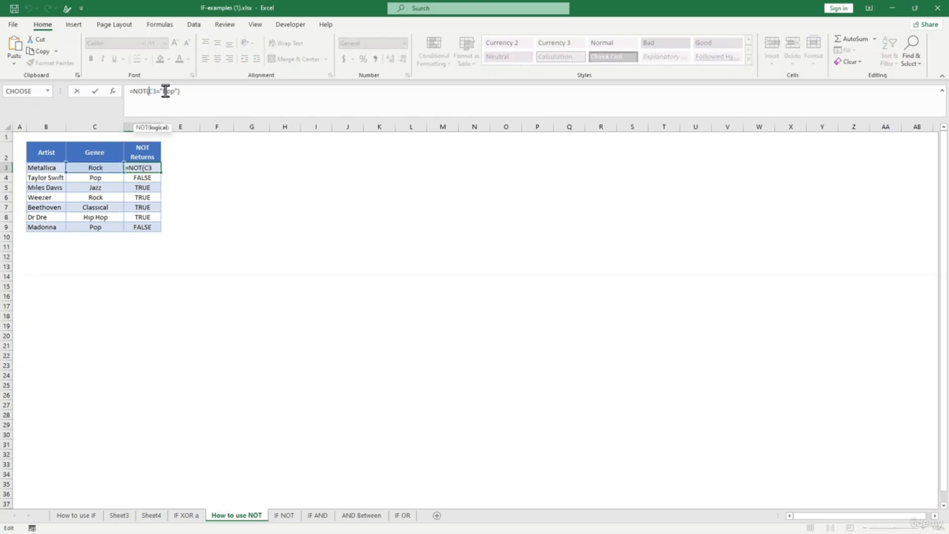
{"action": "left_click", "coordinate": [155, 168]}
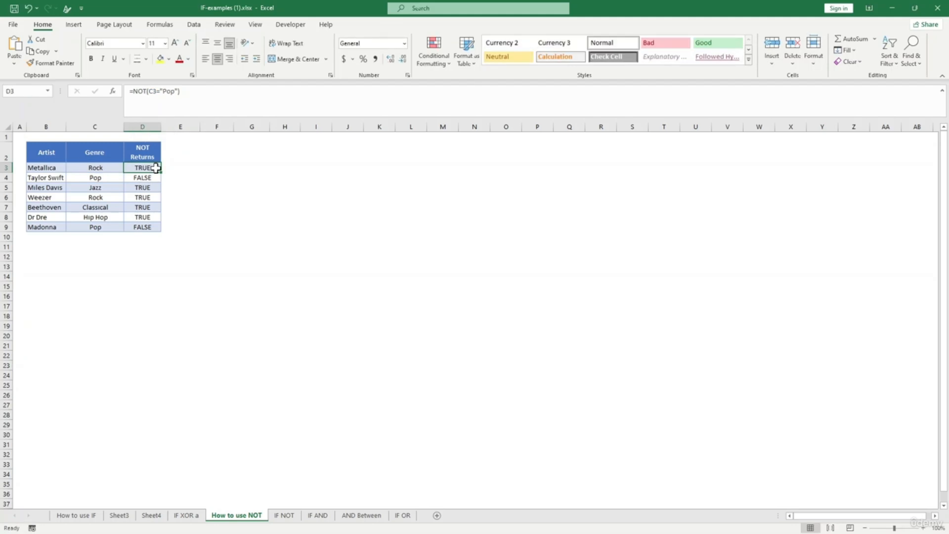
- Enter a first NOT formula in E3 comparing C3 to pop, which gives #NAME?
{"action": "left_click", "coordinate": [177, 167]}
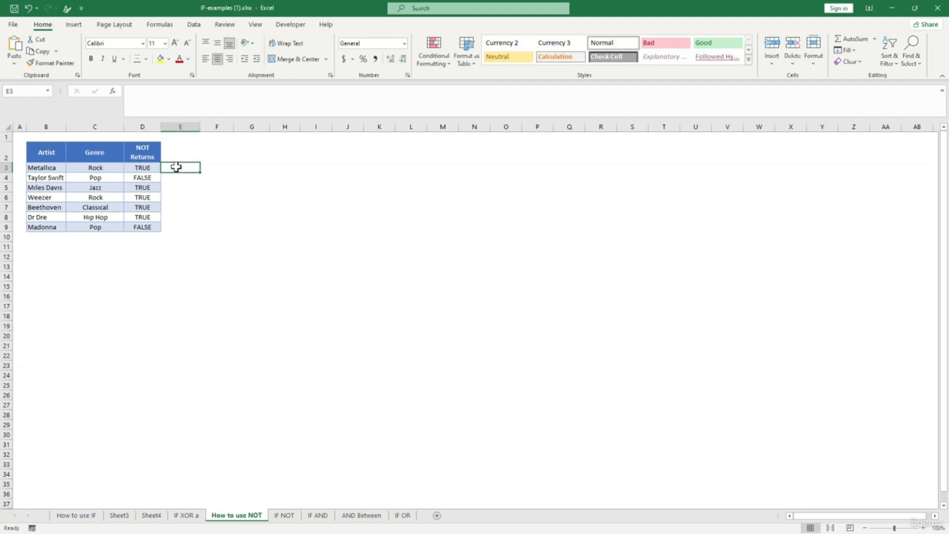
{"action": "type", "text": "="}
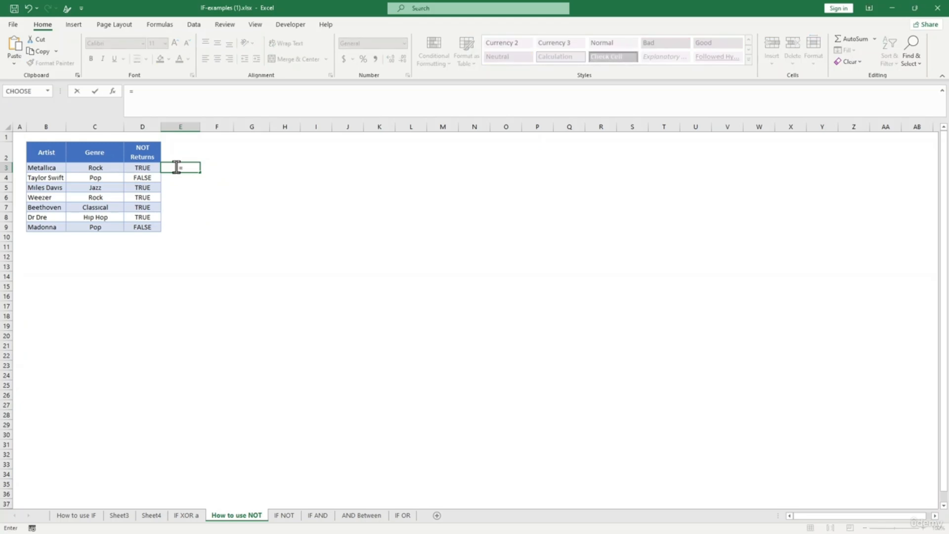
{"action": "type", "text": "no"}
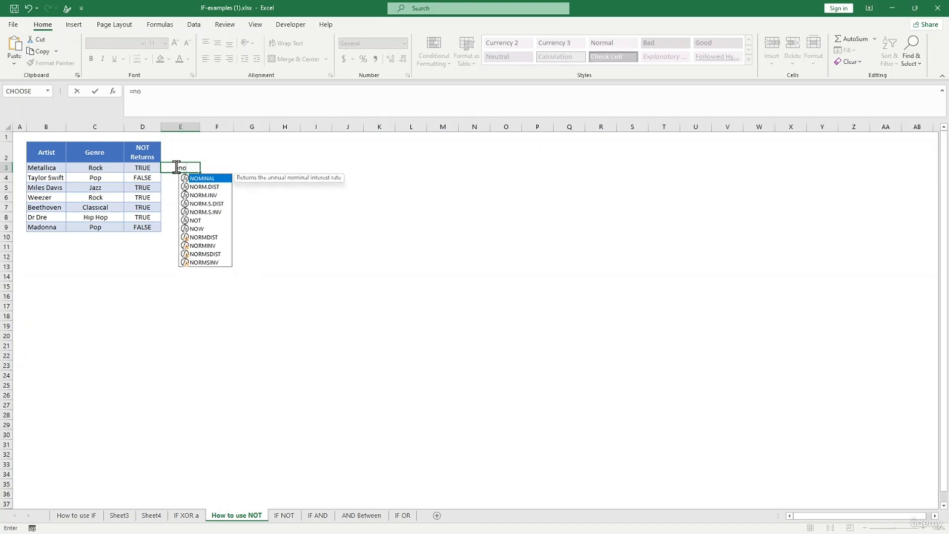
{"action": "type", "text": "t("}
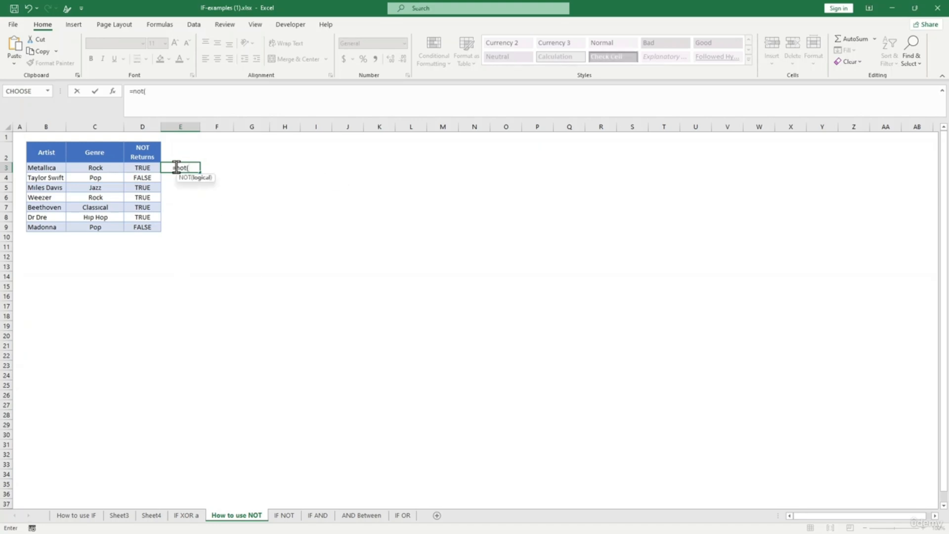
{"action": "left_click", "coordinate": [99, 168]}
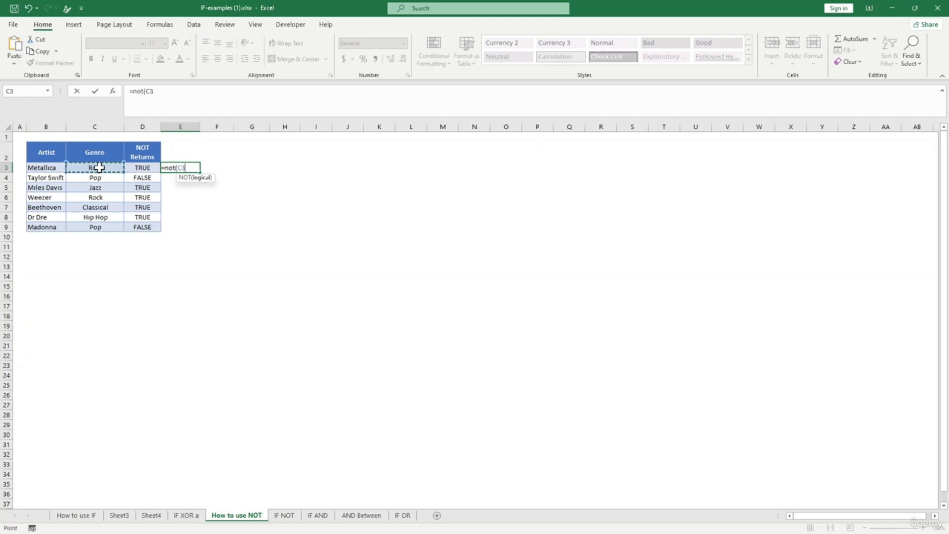
{"action": "type", "text": "+"}
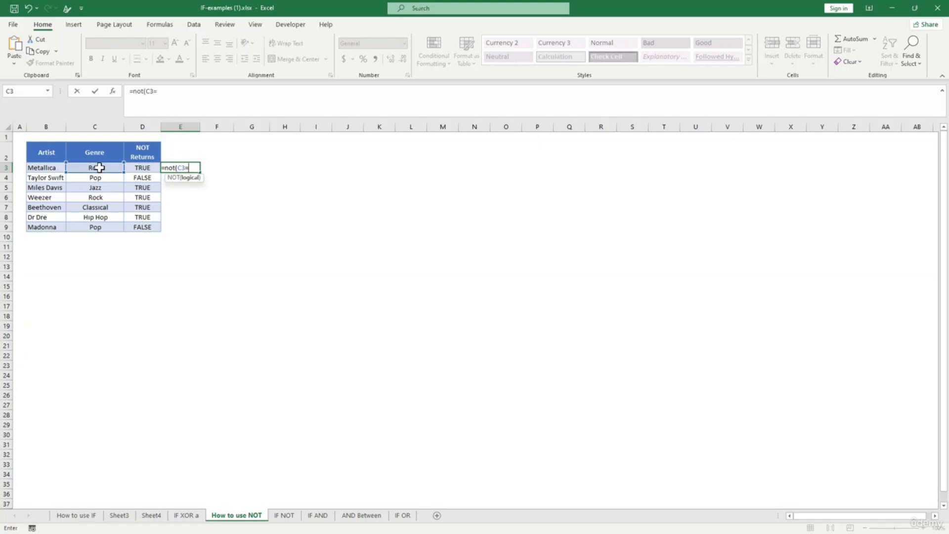
{"action": "type", "text": "p"}
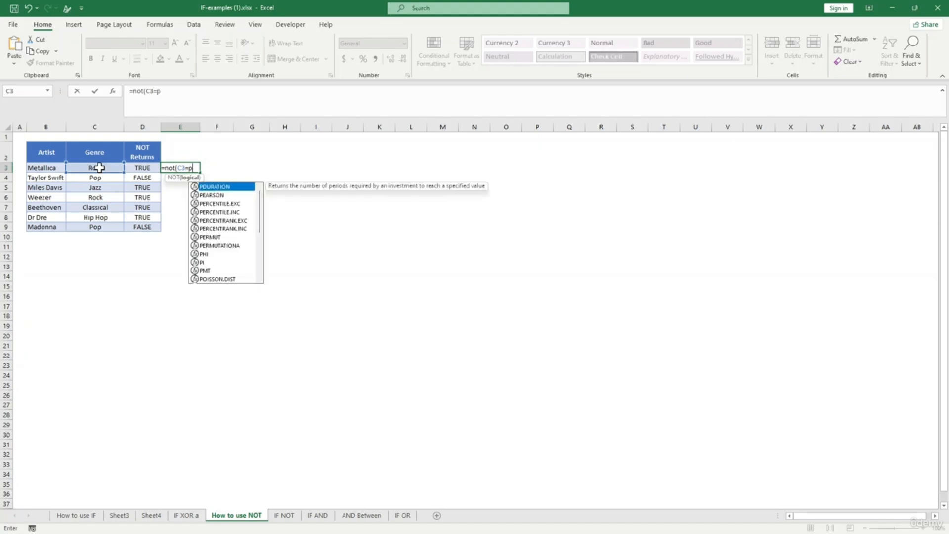
{"action": "type", "text": "op)"}
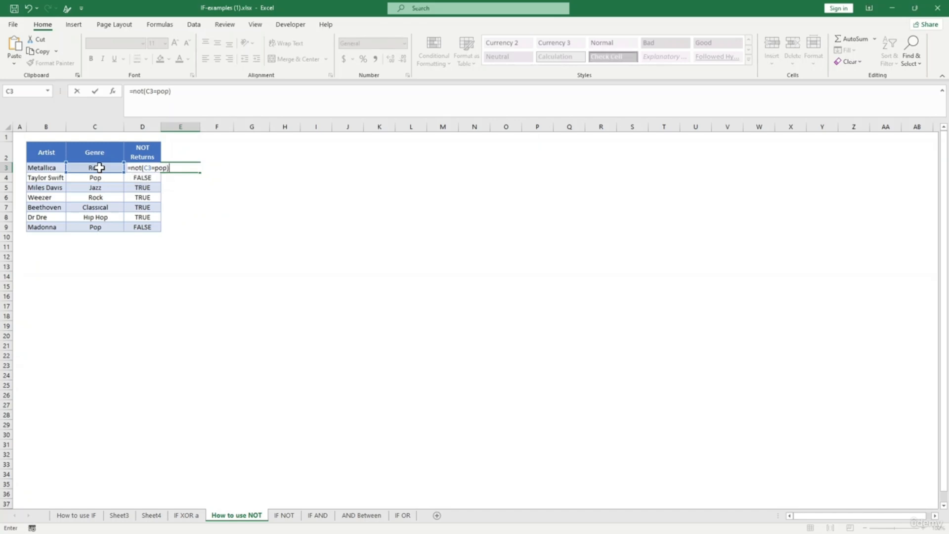
{"action": "key", "text": "Return"}
- Put quotes around pop so E3 reads =NOT(C3="pop") and shows TRUE
{"action": "left_click", "coordinate": [187, 167]}
{"action": "left_click", "coordinate": [140, 168]}
{"action": "left_click", "coordinate": [173, 167]}
{"action": "left_click", "coordinate": [171, 91]}
{"action": "type", "text": "\""}
{"action": "key", "text": "Left"}
{"action": "key", "text": "Left"}
{"action": "key", "text": "Left"}
{"action": "key", "text": "Left"}
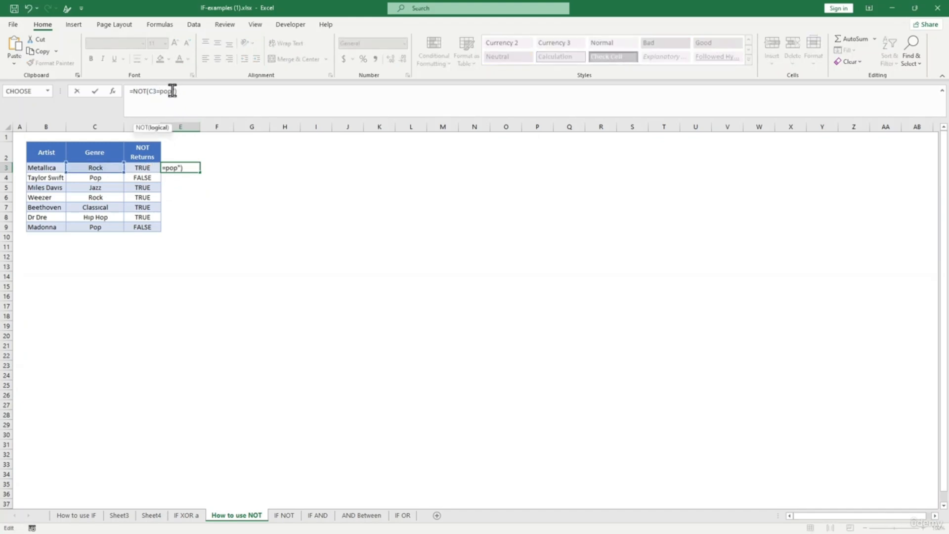
{"action": "type", "text": "\""}
{"action": "key", "text": "Return"}
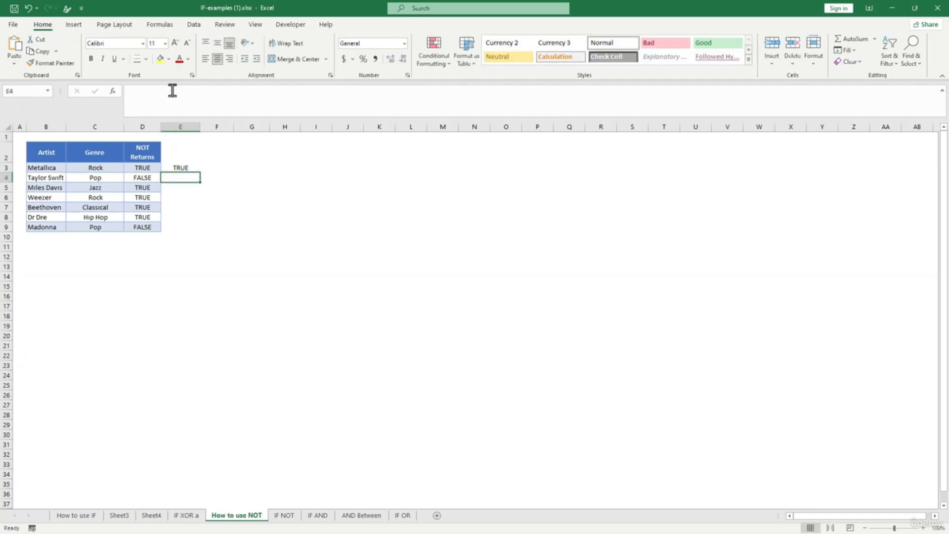
- Fill E3's NOT formula down through E9
{"action": "left_click", "coordinate": [179, 167]}
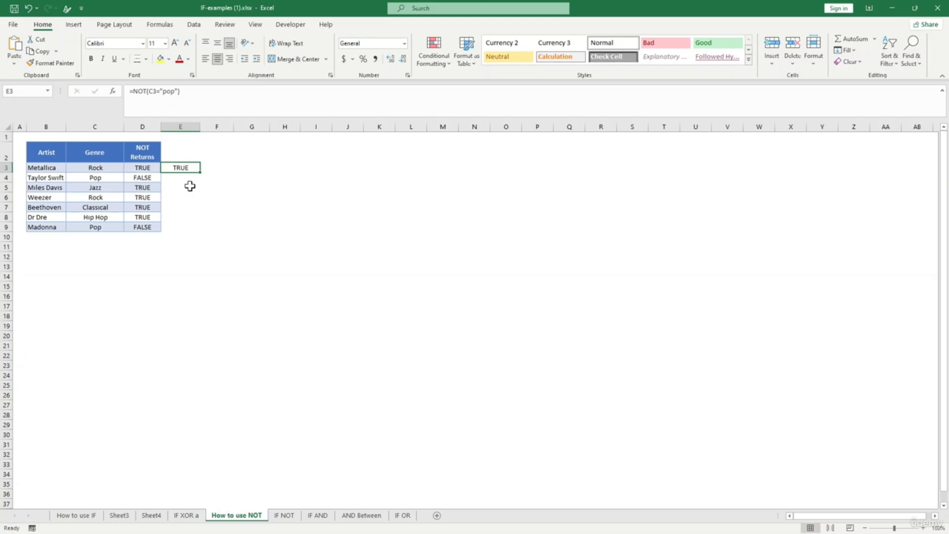
{"action": "left_click_drag", "start_coordinate": [197, 171], "coordinate": [195, 230]}
{"action": "left_click", "coordinate": [277, 254]}
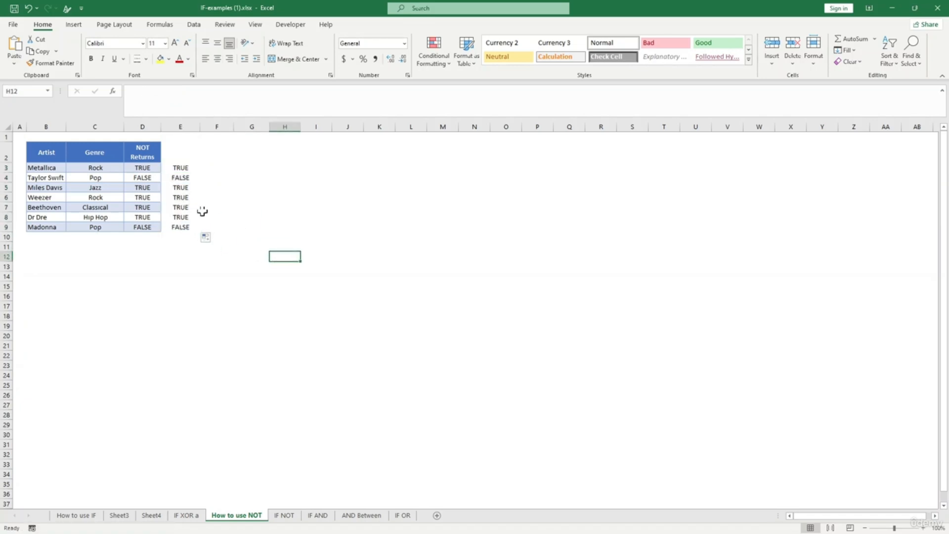
- Verify the copied formulas in E4, E5 and E7 reference their own row's genre
{"action": "left_click", "coordinate": [180, 188]}
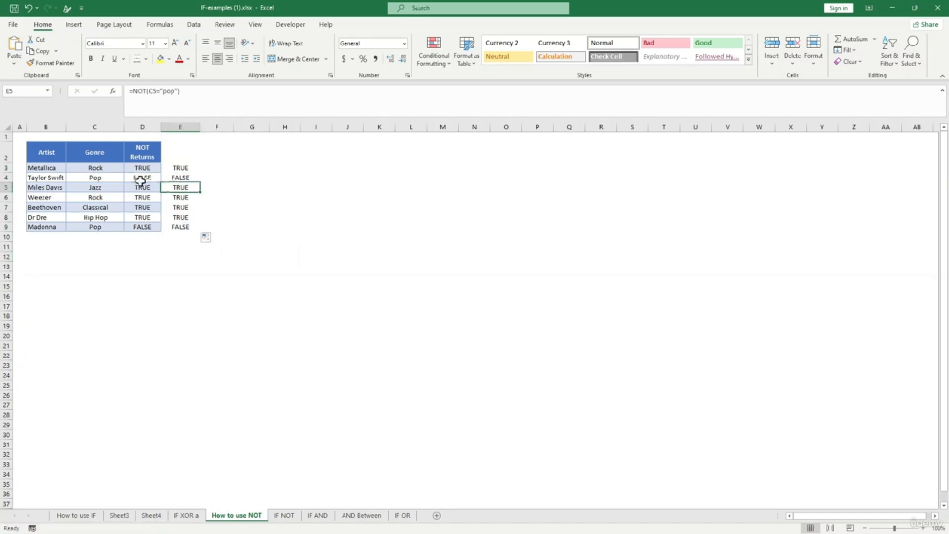
{"action": "left_click", "coordinate": [98, 179]}
{"action": "left_click", "coordinate": [173, 179]}
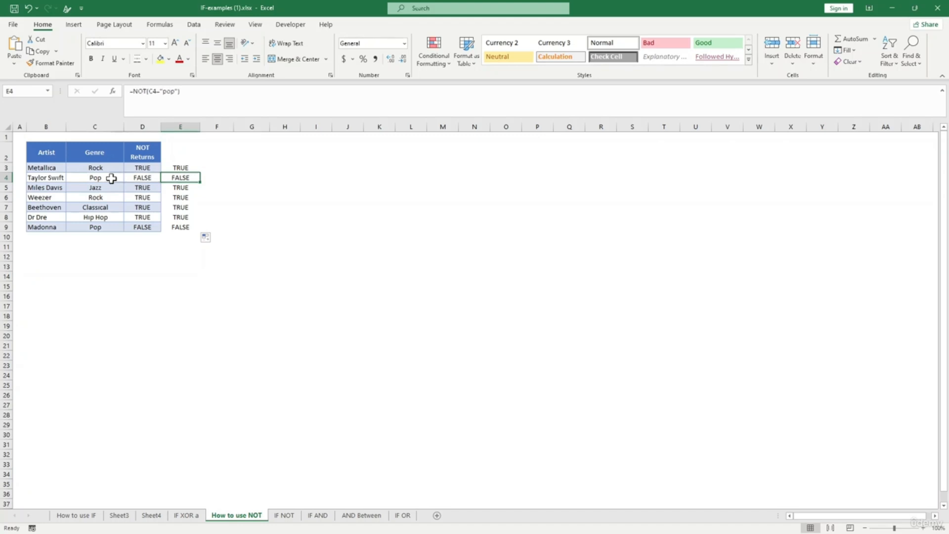
{"action": "left_click", "coordinate": [110, 178]}
{"action": "left_click", "coordinate": [184, 178]}
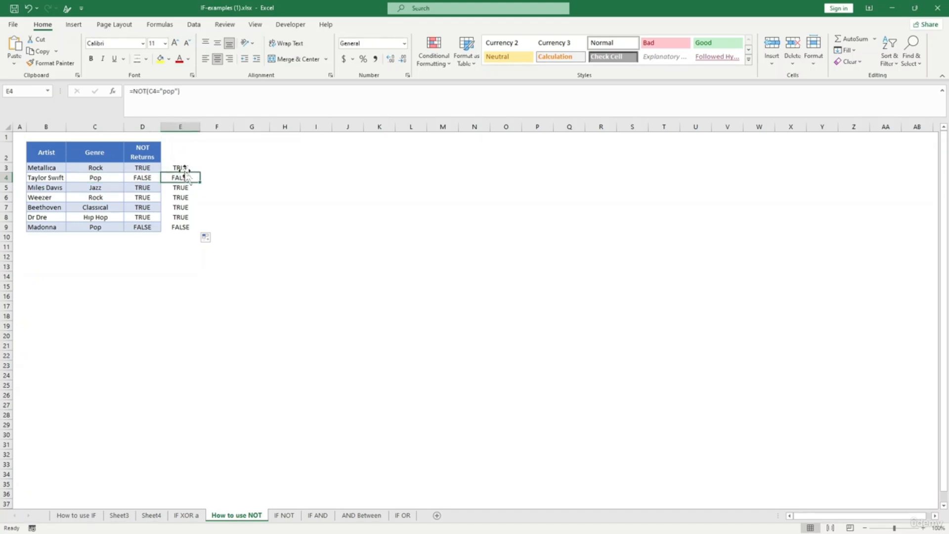
{"action": "left_click_drag", "start_coordinate": [182, 217], "coordinate": [180, 169]}
{"action": "left_click", "coordinate": [180, 207]}
{"action": "left_click", "coordinate": [180, 259]}
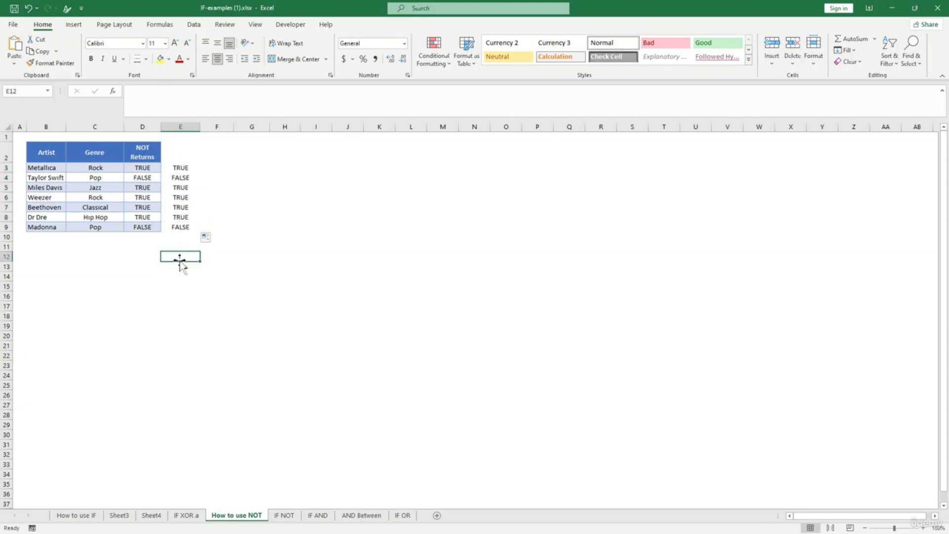
- Inspect E3's IF/AND/NOT Watch formula on IF NOT without changes, then go to IF AND
{"action": "left_click", "coordinate": [286, 515]}
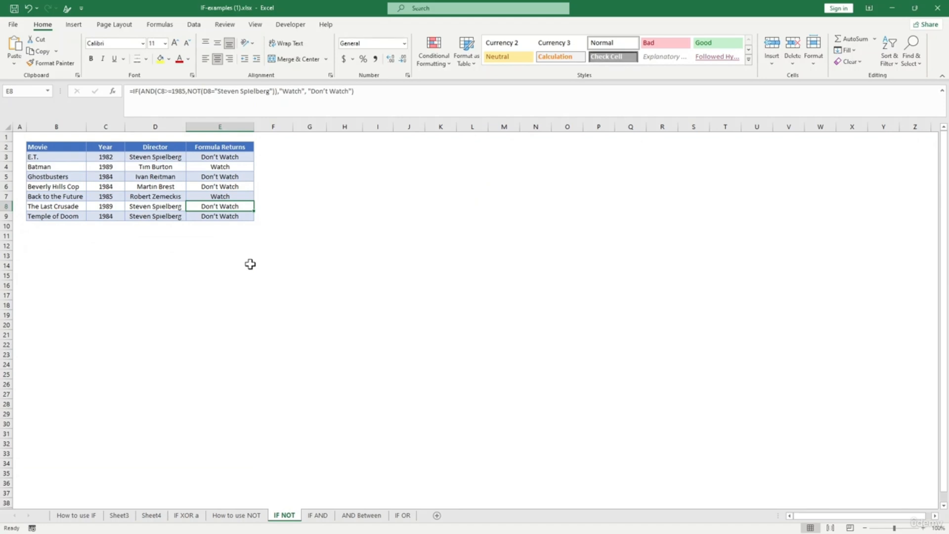
{"action": "left_click", "coordinate": [223, 158]}
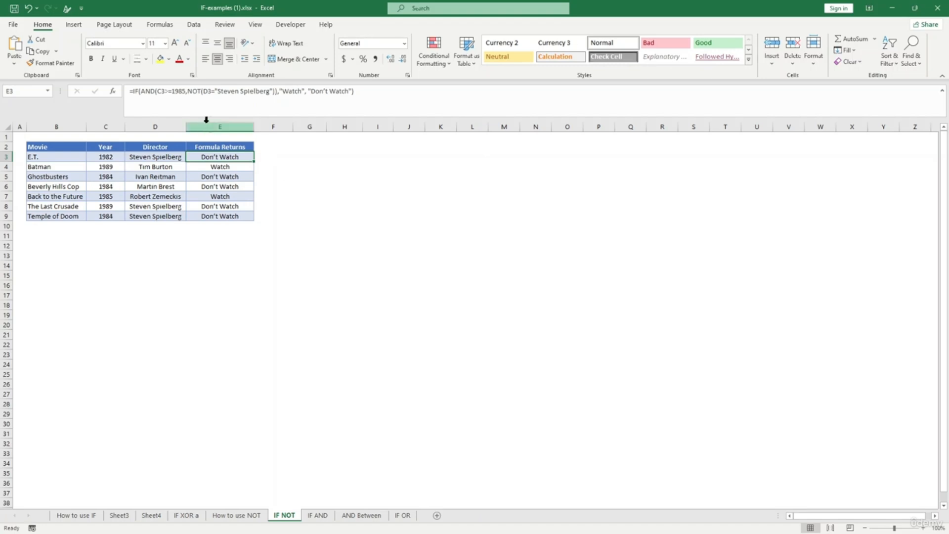
{"action": "left_click", "coordinate": [137, 92]}
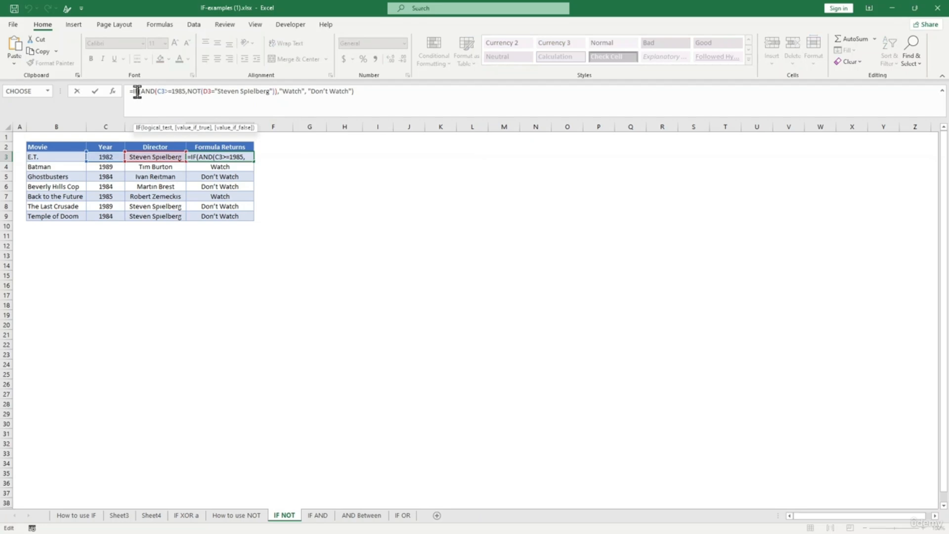
{"action": "left_click", "coordinate": [151, 92]}
{"action": "left_click", "coordinate": [164, 92]}
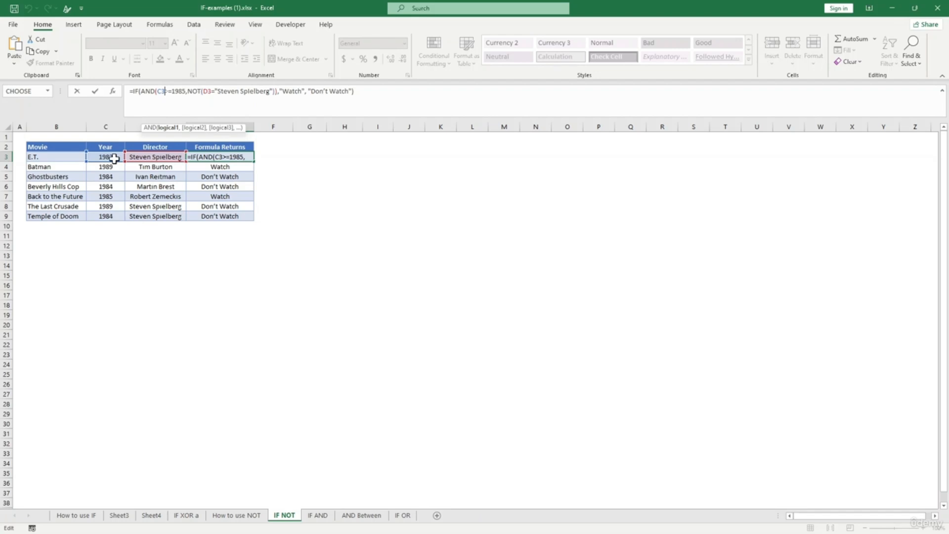
{"action": "left_click", "coordinate": [193, 92]}
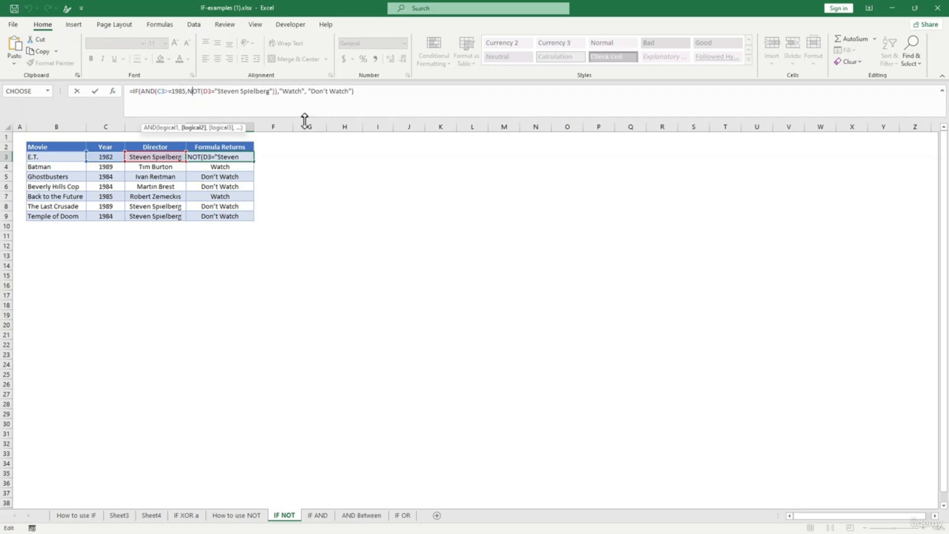
{"action": "key", "text": "Return"}
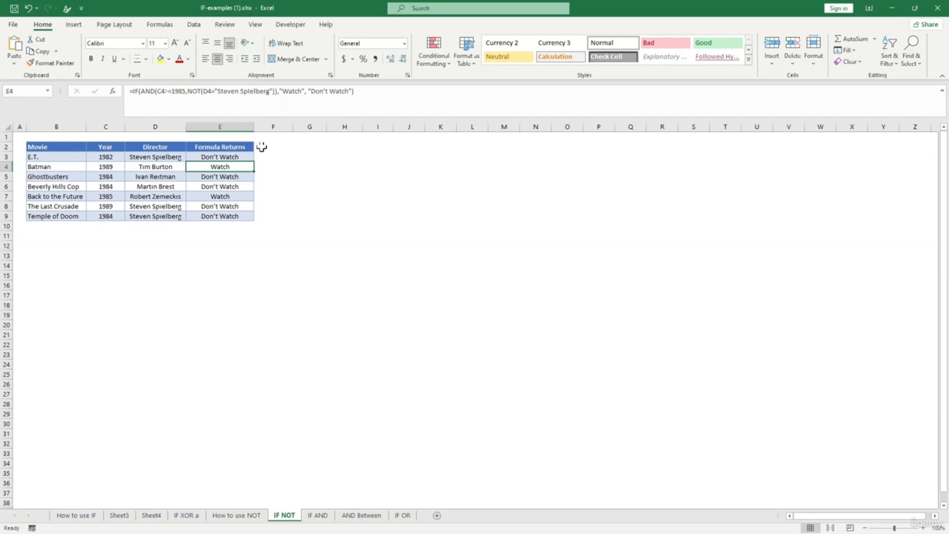
{"action": "left_click", "coordinate": [223, 157]}
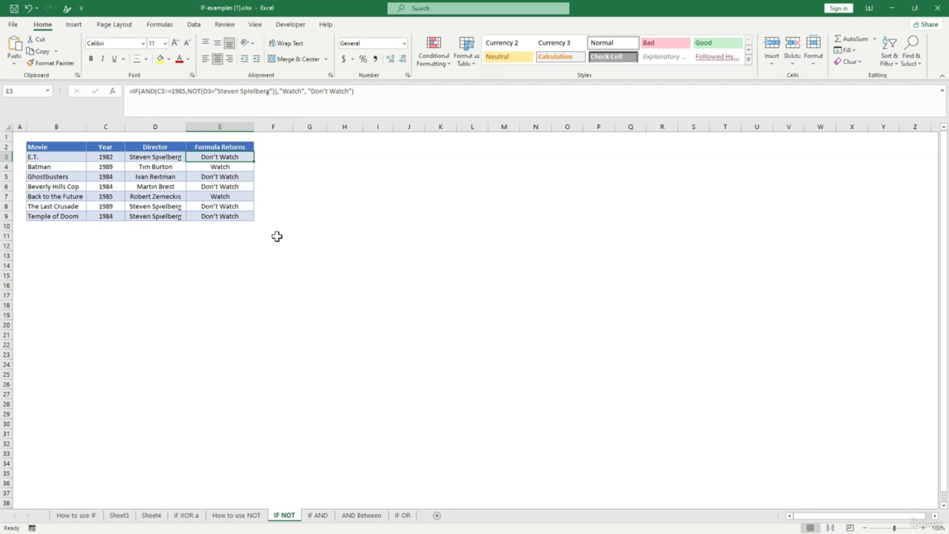
{"action": "left_click", "coordinate": [317, 515]}
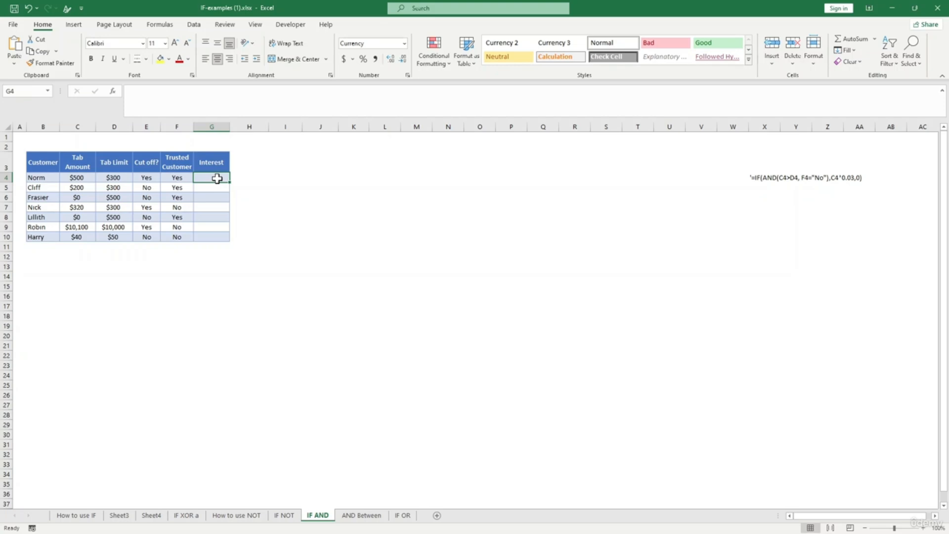
- Enter =IF(AND(C4>D4,F4="No"),C4*0.03,0) in G4 for Norm's interest
{"action": "type", "text": "="}
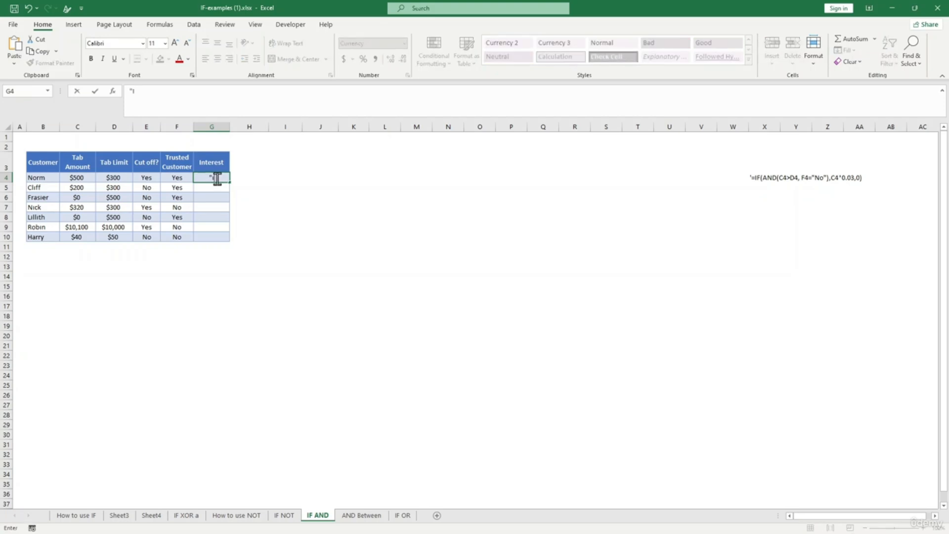
{"action": "type", "text": "If"}
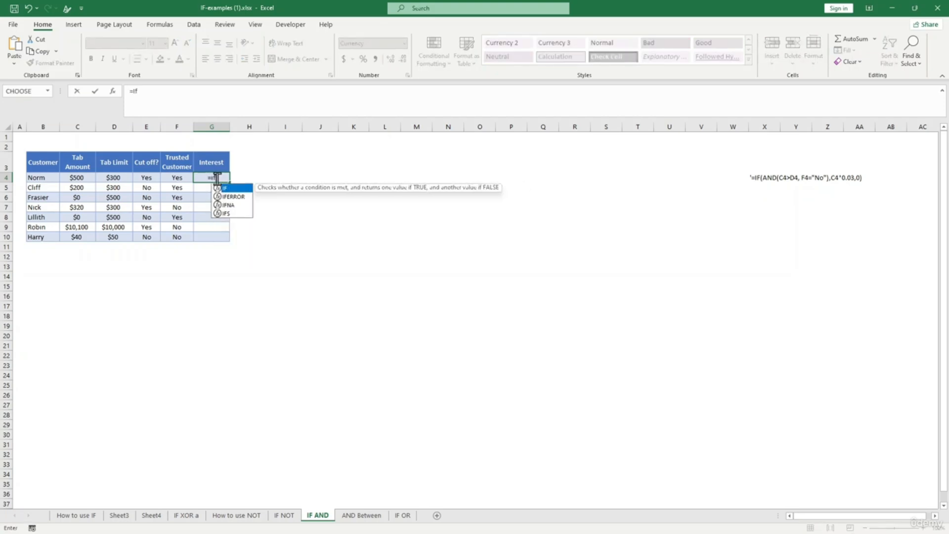
{"action": "type", "text": "(and"}
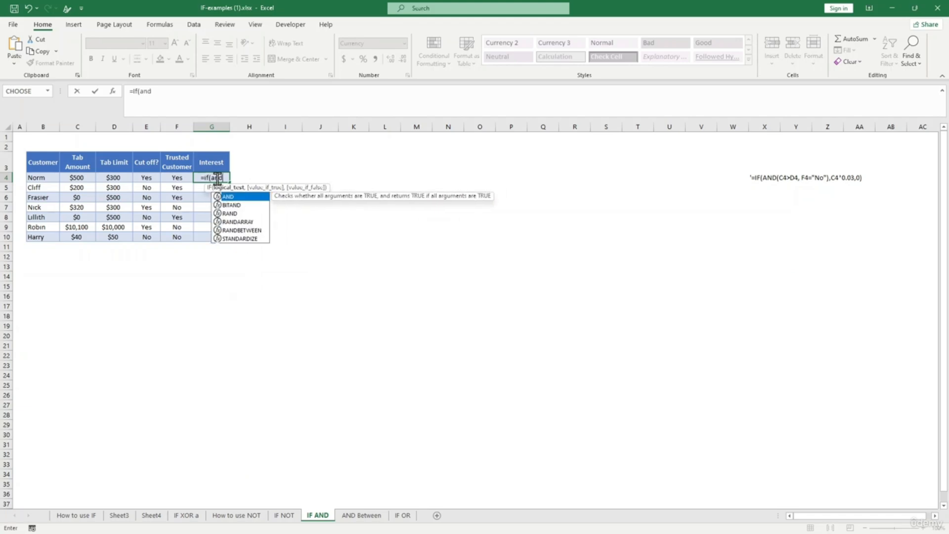
{"action": "type", "text": "("}
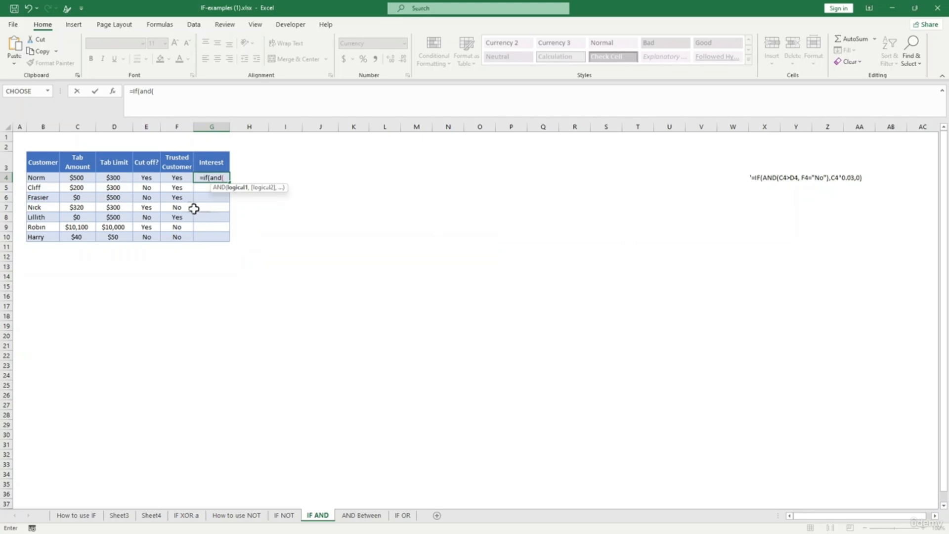
{"action": "left_click", "coordinate": [86, 180]}
{"action": "type", "text": "."}
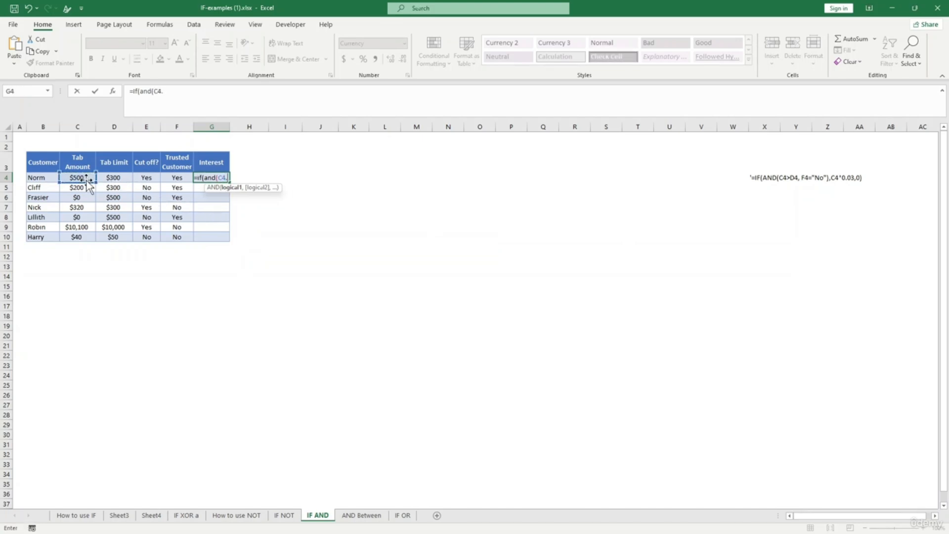
{"action": "key", "text": "BackSpace"}
{"action": "type", "text": ">"}
{"action": "left_click", "coordinate": [121, 176]}
{"action": "type", "text": ","}
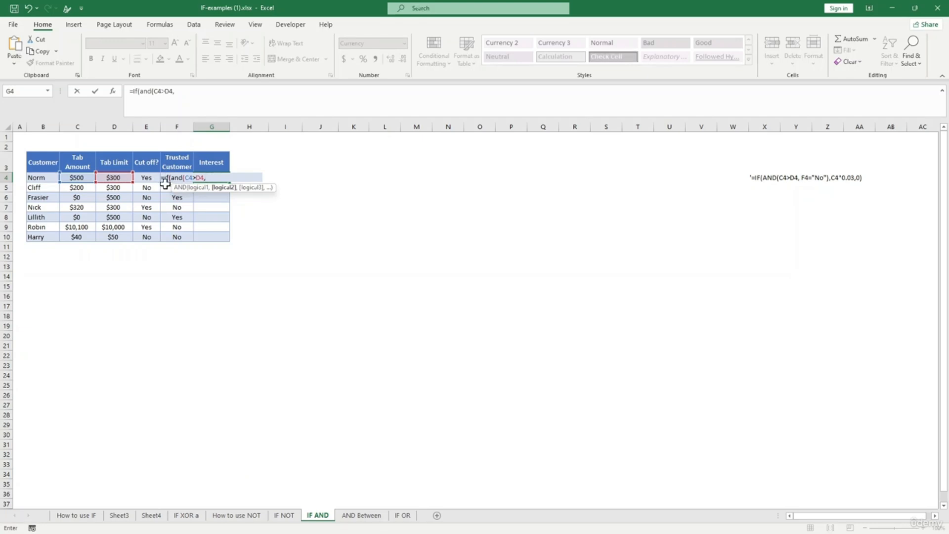
{"action": "type", "text": "f"}
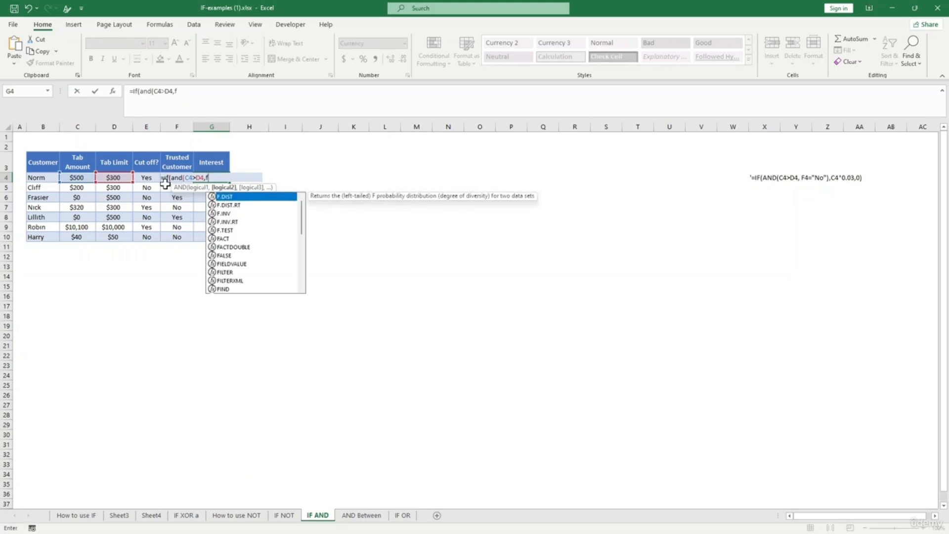
{"action": "type", "text": "4"}
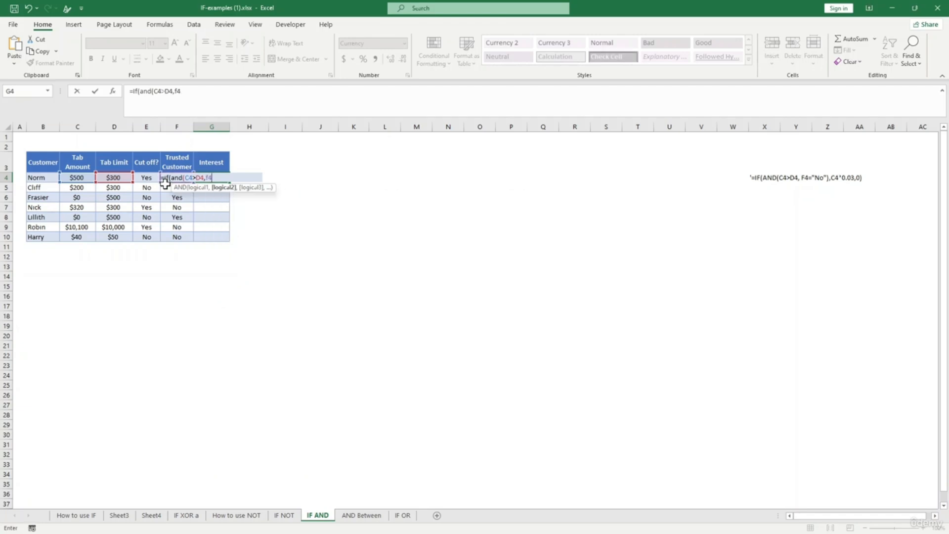
{"action": "type", "text": "+"}
{"action": "type", "text": "\""}
{"action": "key", "text": "BackSpace"}
{"action": "key", "text": "BackSpace"}
{"action": "type", "text": "=\"no\","}
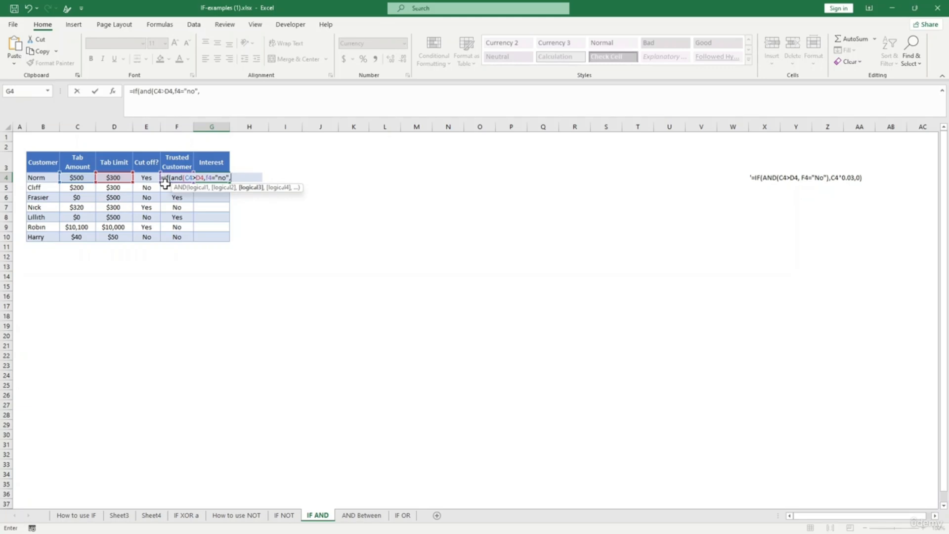
{"action": "left_click", "coordinate": [80, 178]}
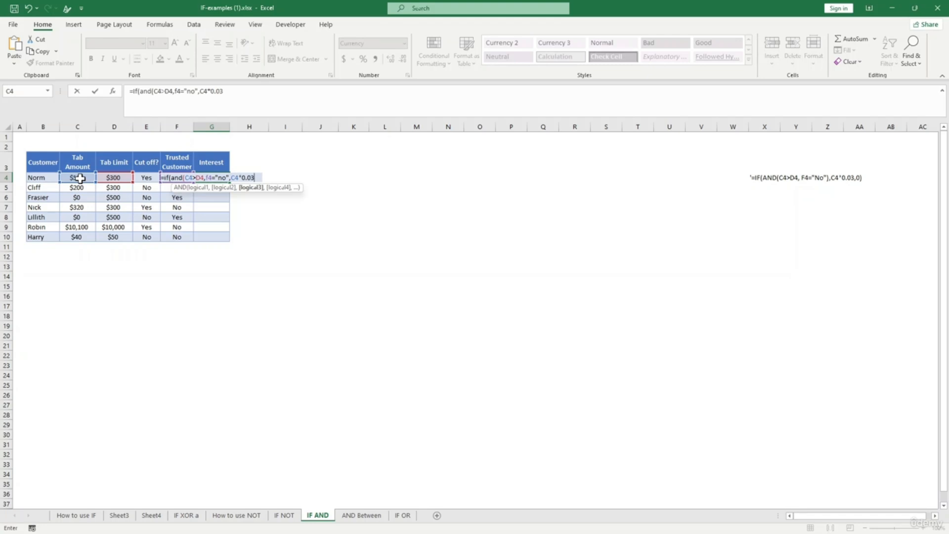
{"action": "type", "text": ",0)"}
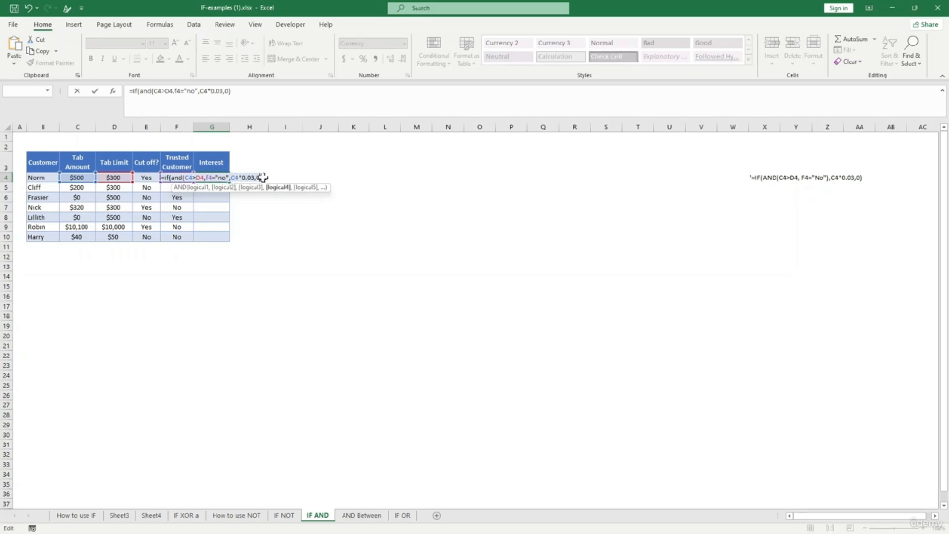
{"action": "type", "text": ")"}
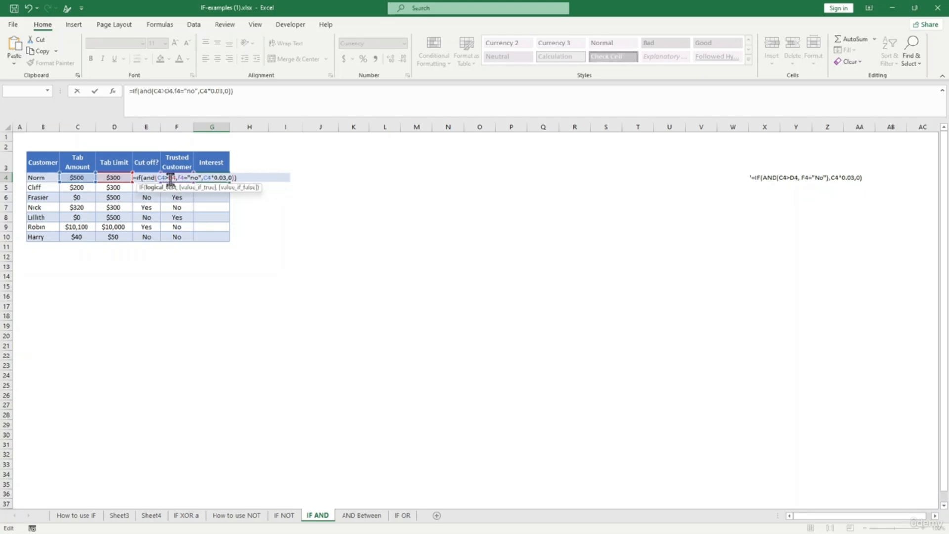
{"action": "left_click", "coordinate": [206, 188]}
- Copy G4's interest formula down the Interest column to G10
{"action": "left_click", "coordinate": [214, 178]}
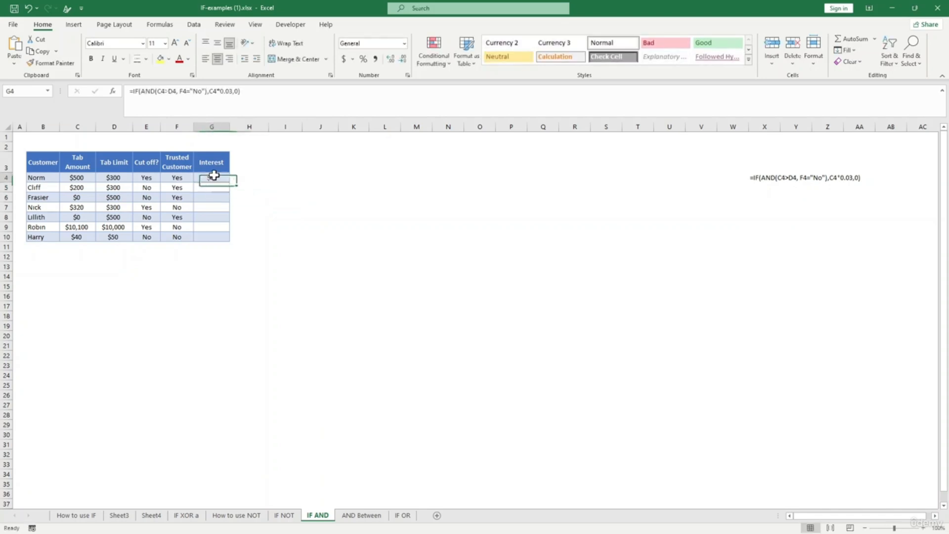
{"action": "left_click_drag", "start_coordinate": [231, 182], "coordinate": [220, 242]}
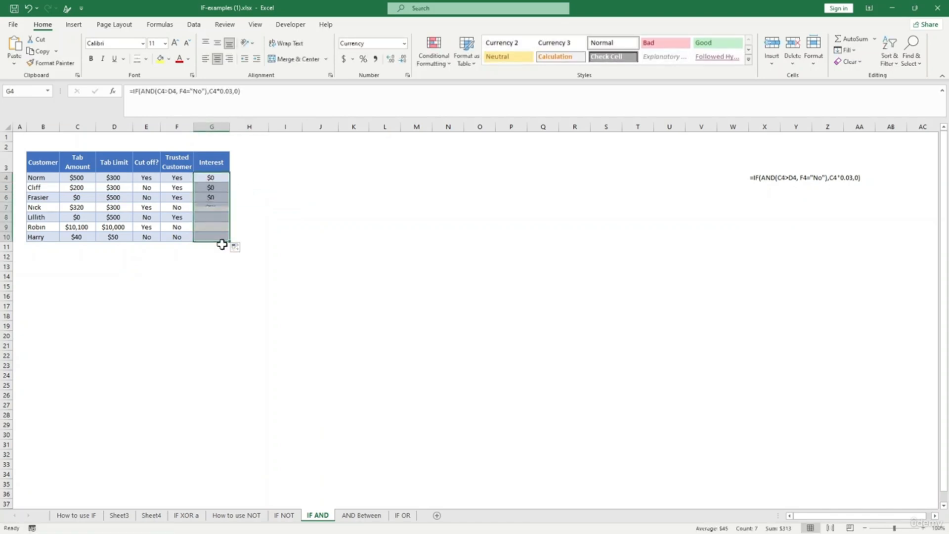
{"action": "left_click", "coordinate": [351, 285]}
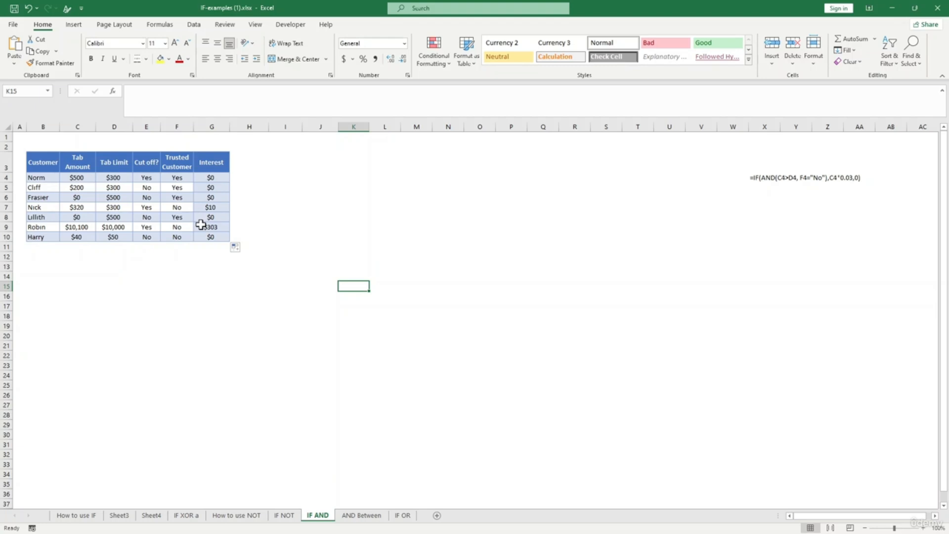
- Go to the AND Between sheet with its orders table and Or function column
{"action": "left_click", "coordinate": [366, 515]}
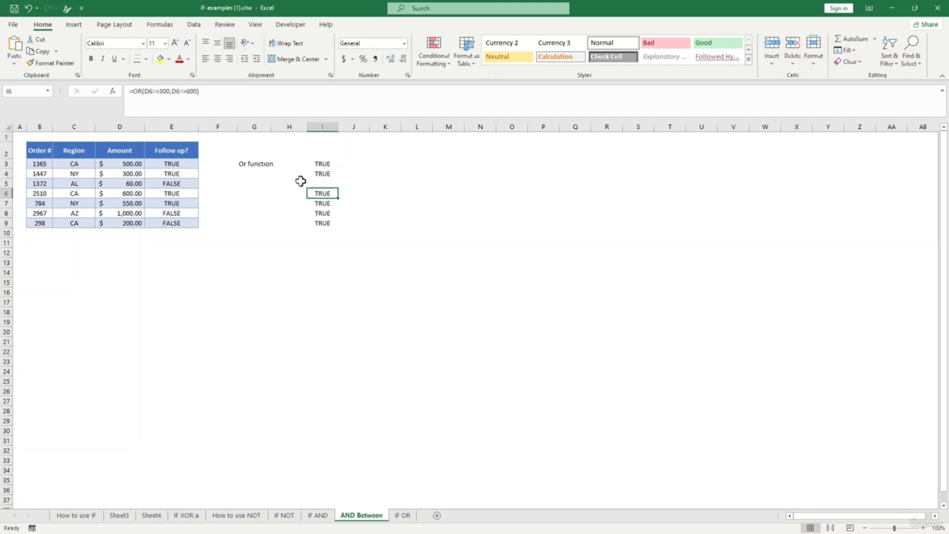
{"action": "left_click", "coordinate": [248, 165]}
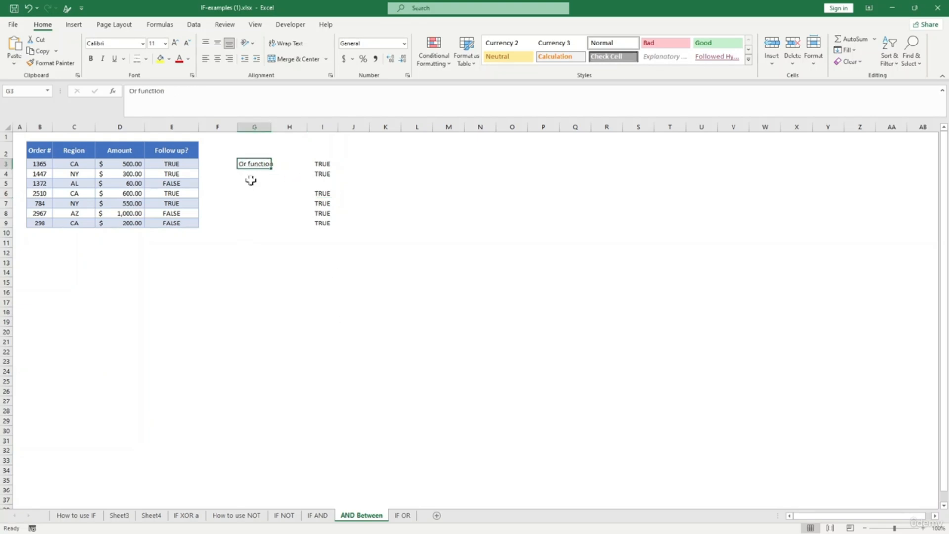
{"action": "left_click", "coordinate": [321, 164]}
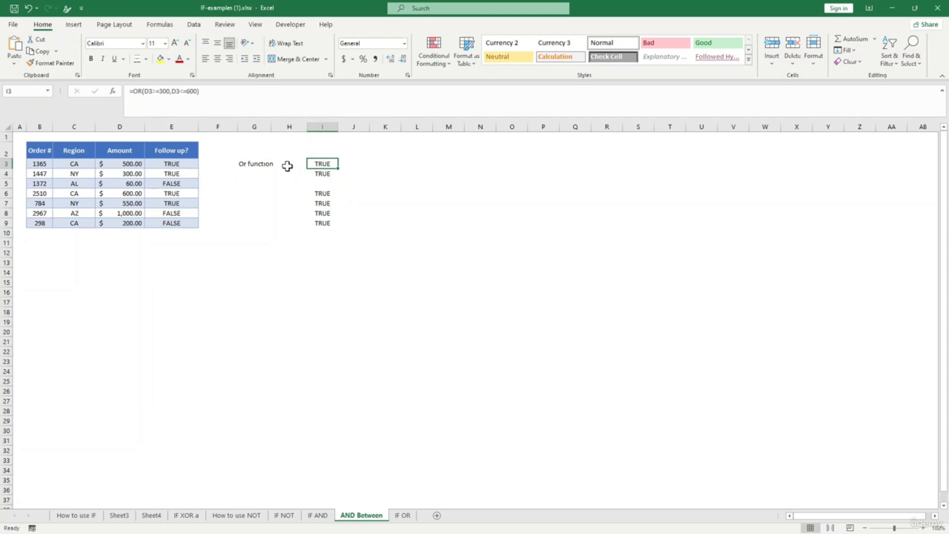
{"action": "left_click_drag", "start_coordinate": [324, 163], "coordinate": [324, 220]}
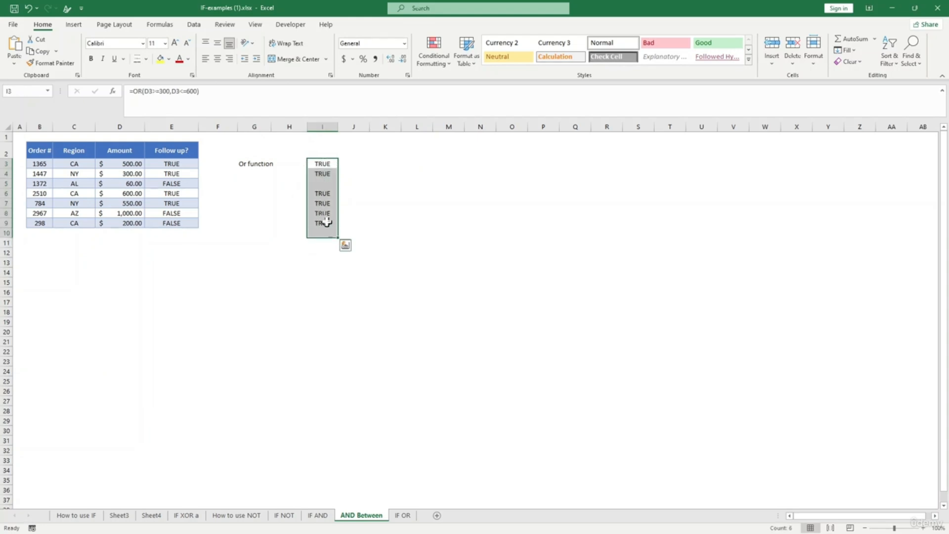
{"action": "left_click", "coordinate": [288, 164]}
{"action": "left_click", "coordinate": [319, 163]}
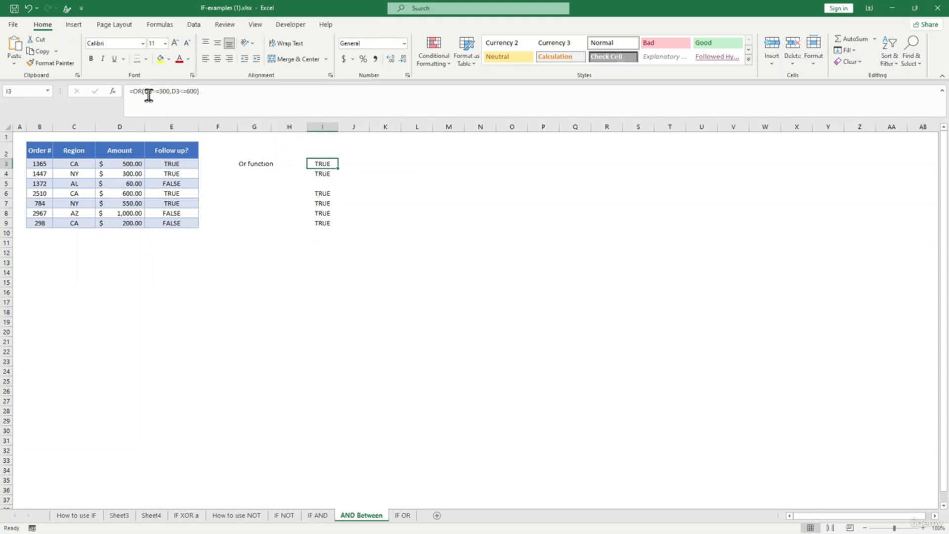
{"action": "left_click", "coordinate": [144, 91]}
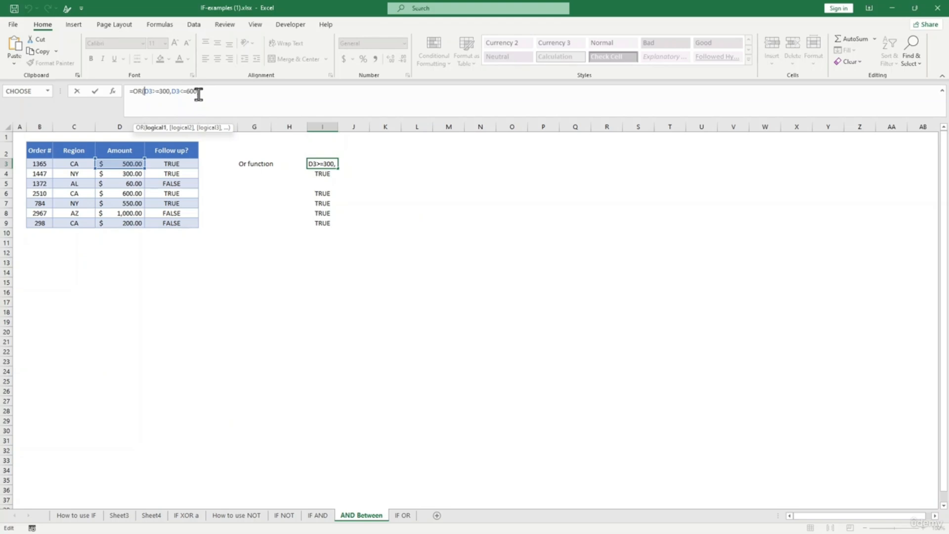
{"action": "key", "text": "Return"}
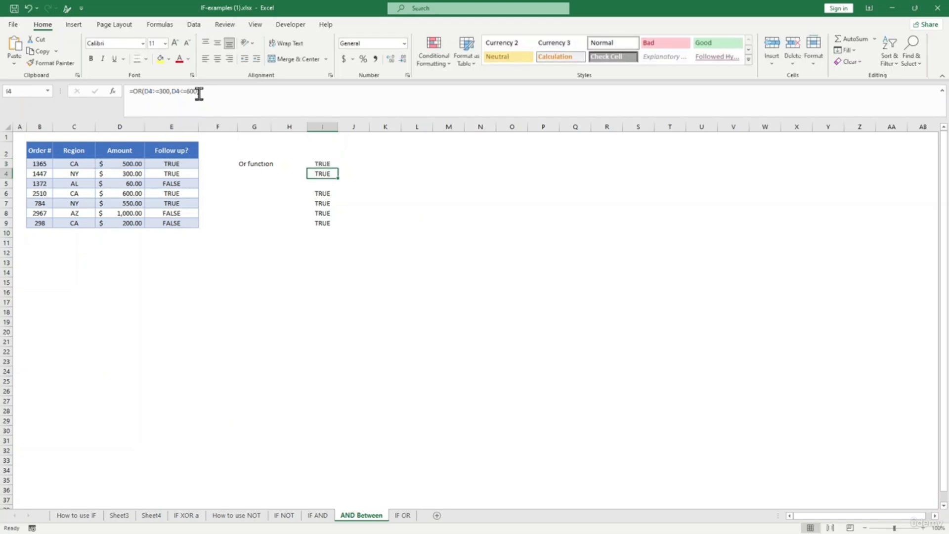
{"action": "left_click", "coordinate": [242, 166]}
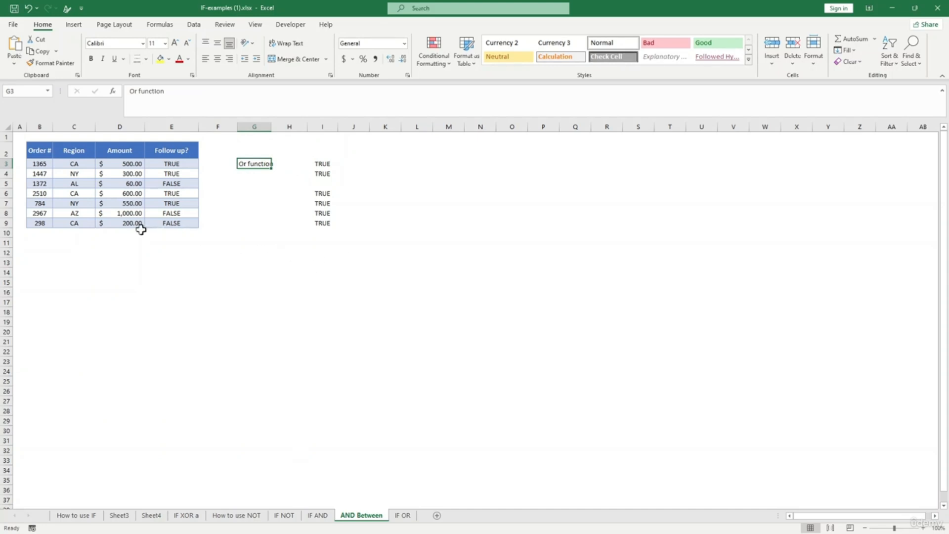
{"action": "left_click", "coordinate": [241, 276]}
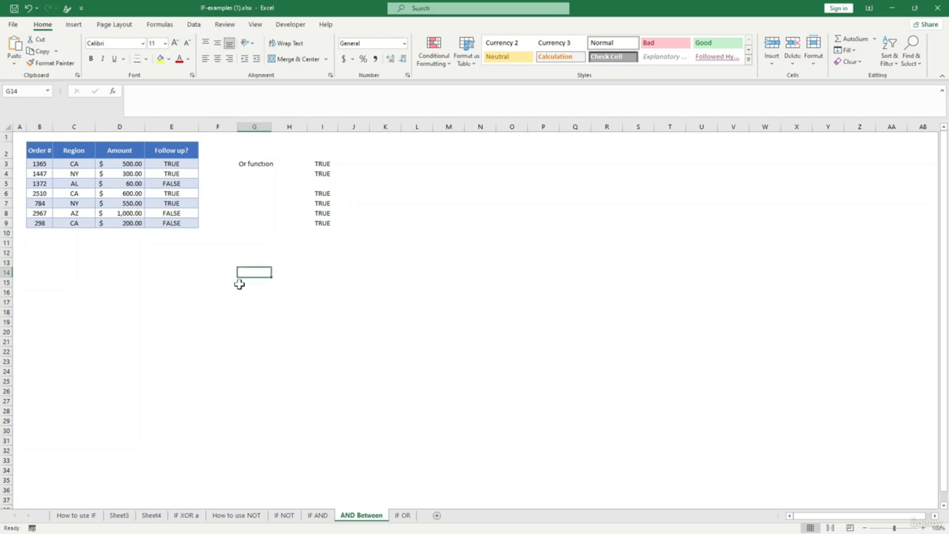
- Enter sample values 8 in E15 and 3 in F15
{"action": "left_click", "coordinate": [193, 283]}
{"action": "type", "text": "3"}
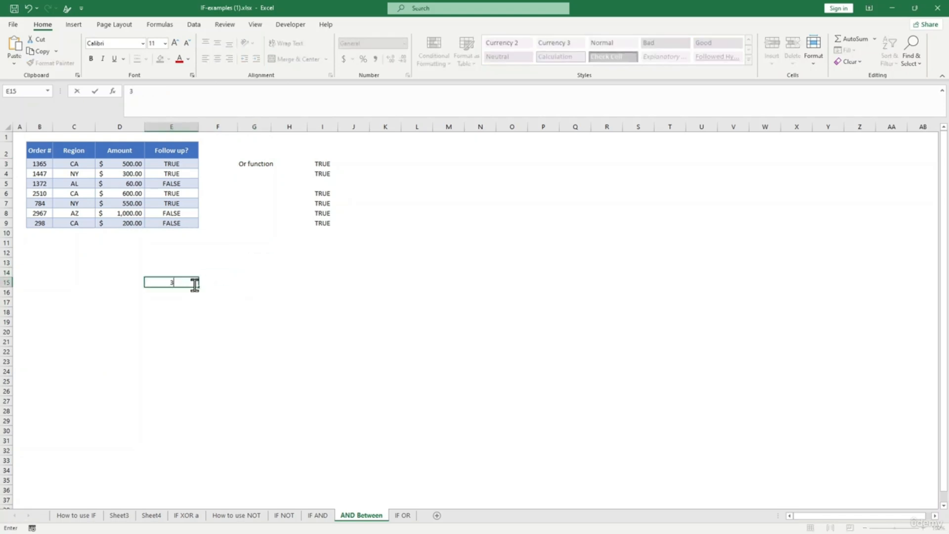
{"action": "key", "text": "BackSpace"}
{"action": "type", "text": "8"}
{"action": "left_click", "coordinate": [235, 282]}
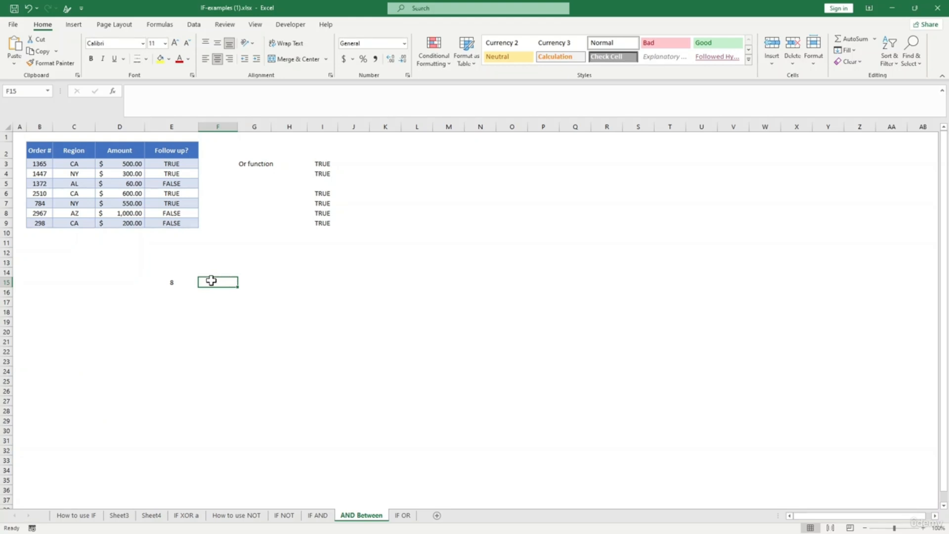
{"action": "type", "text": "8"}
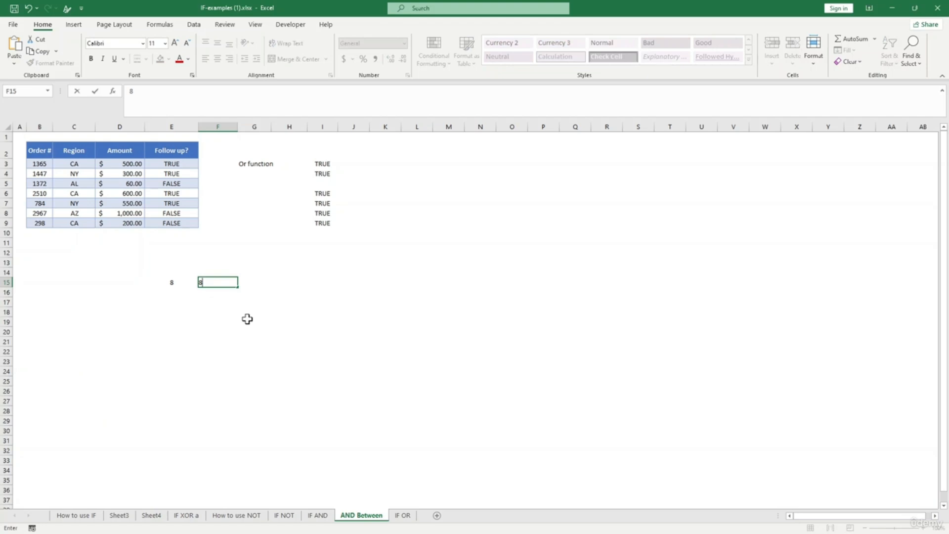
{"action": "left_click", "coordinate": [248, 328]}
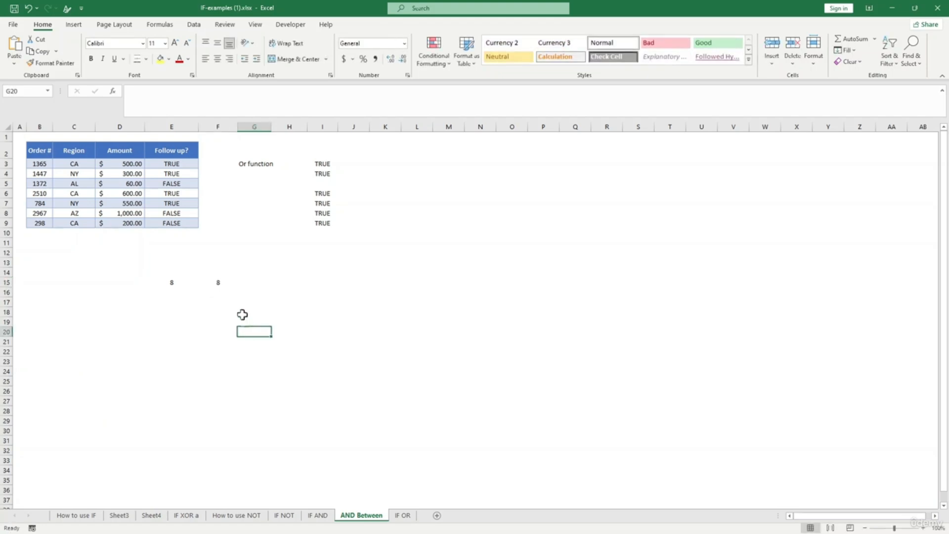
{"action": "left_click", "coordinate": [218, 282]}
{"action": "type", "text": "3"}
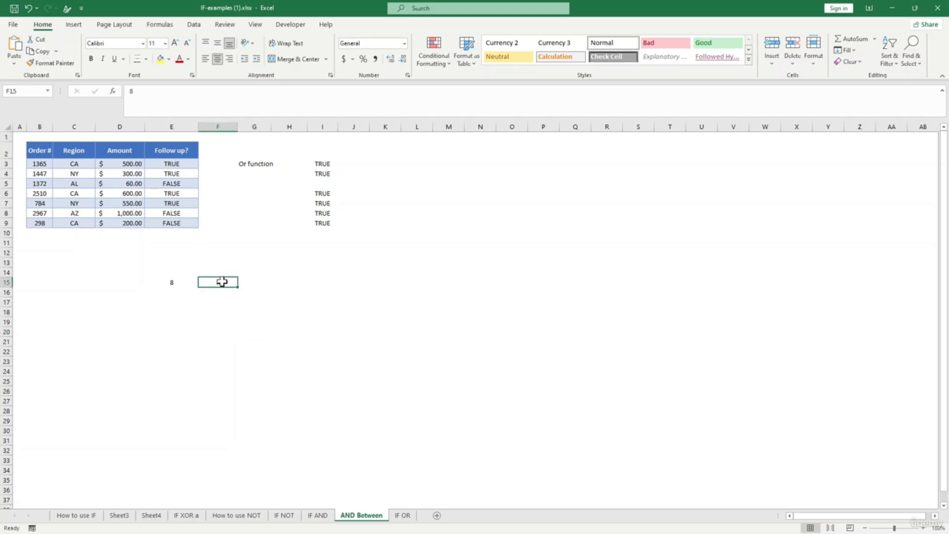
- Write =OR(E15>10,F15>10) in G15
{"action": "left_click", "coordinate": [269, 283]}
{"action": "type", "text": "=o"}
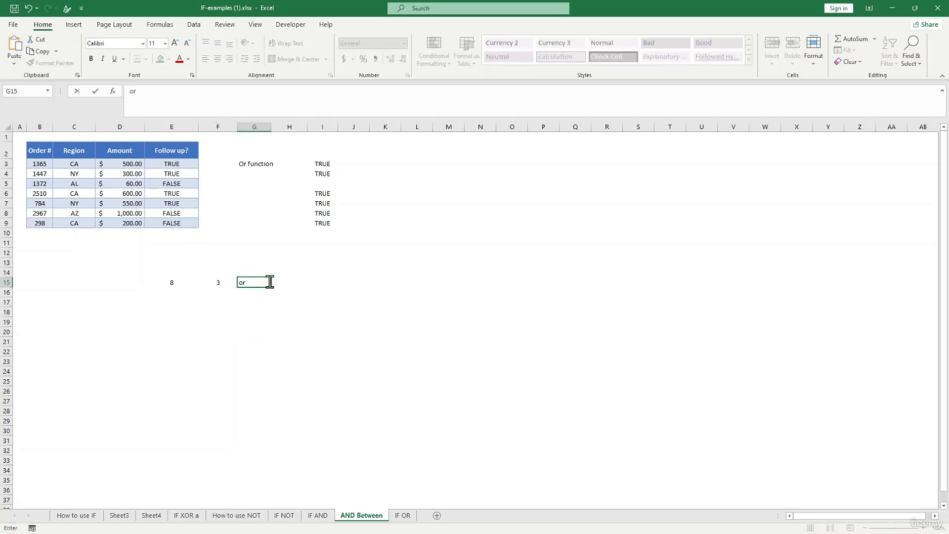
{"action": "type", "text": "r"}
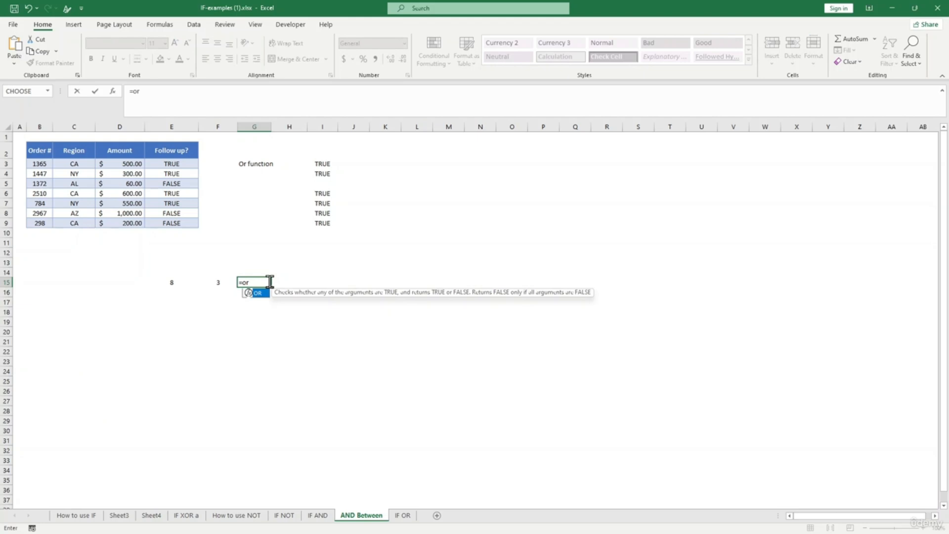
{"action": "type", "text": "("}
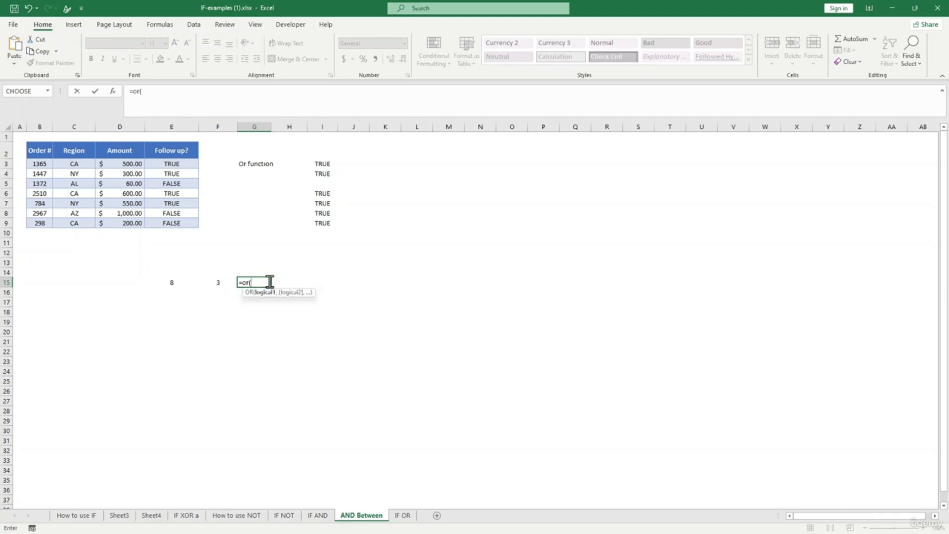
{"action": "left_click", "coordinate": [173, 282]}
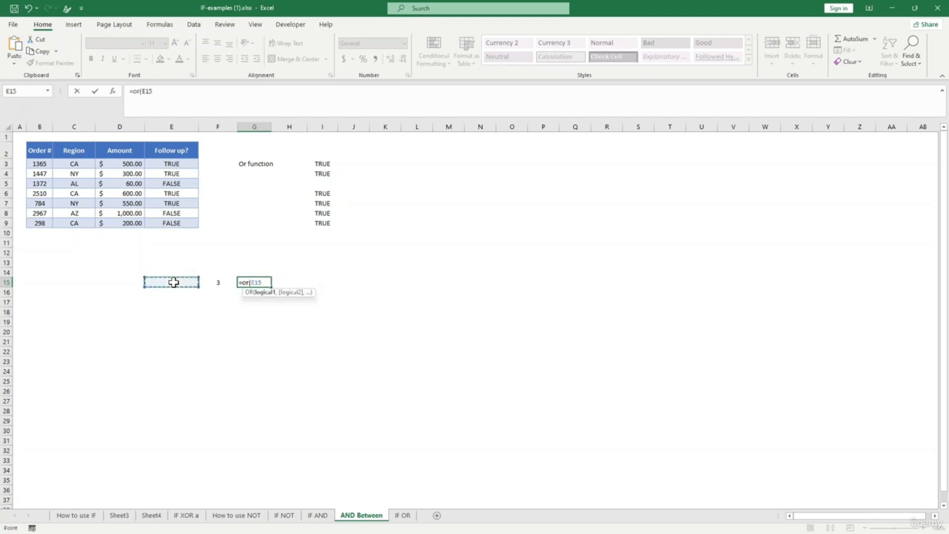
{"action": "type", "text": "."}
{"action": "type", "text": "10"}
{"action": "type", "text": ","}
{"action": "left_click", "coordinate": [210, 282]}
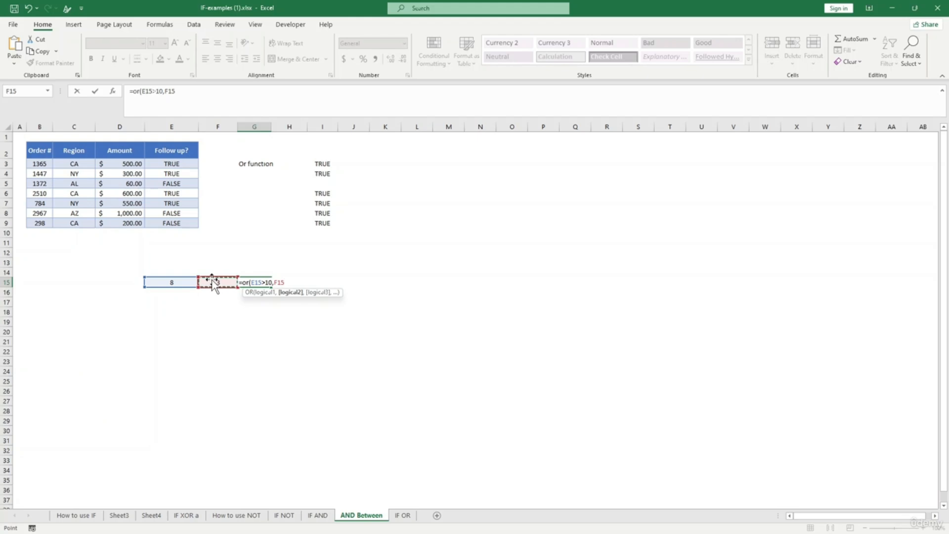
{"action": "type", "text": ">10)"}
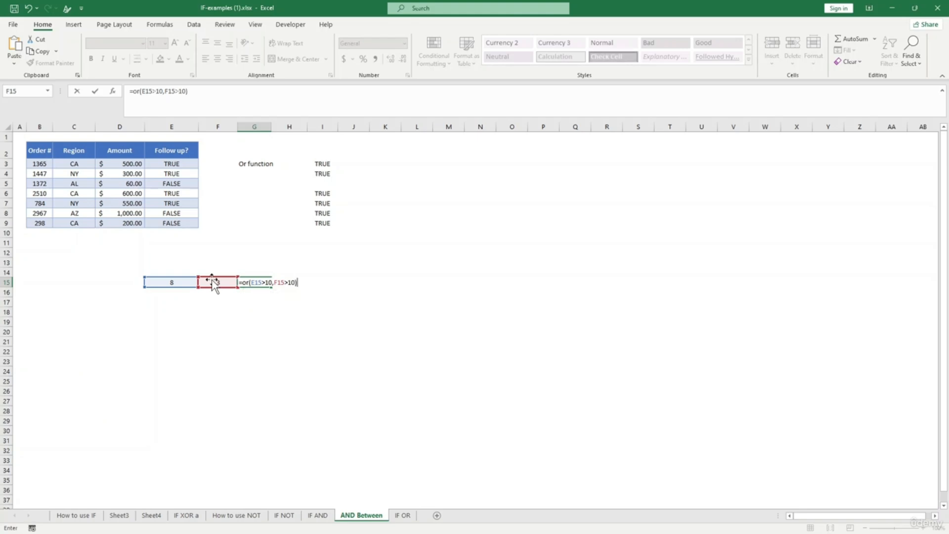
{"action": "key", "text": "Return"}
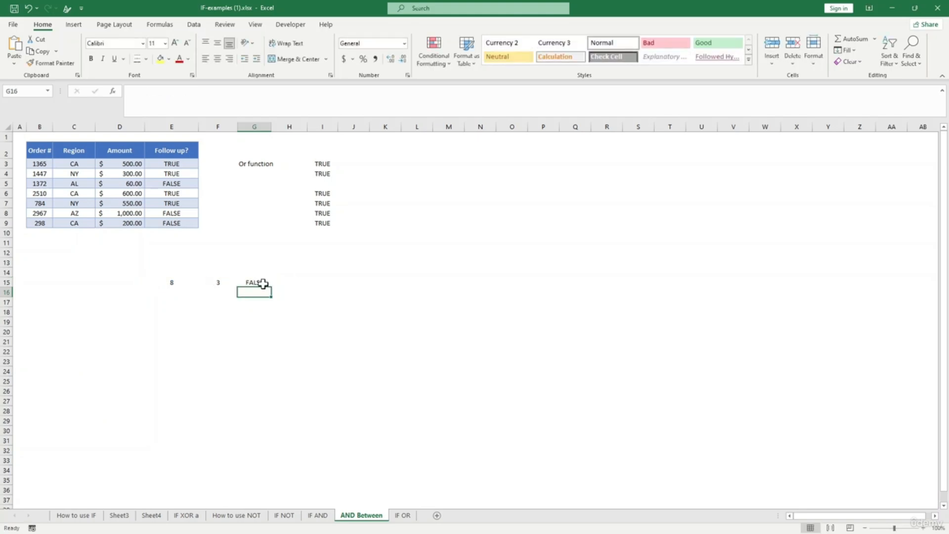
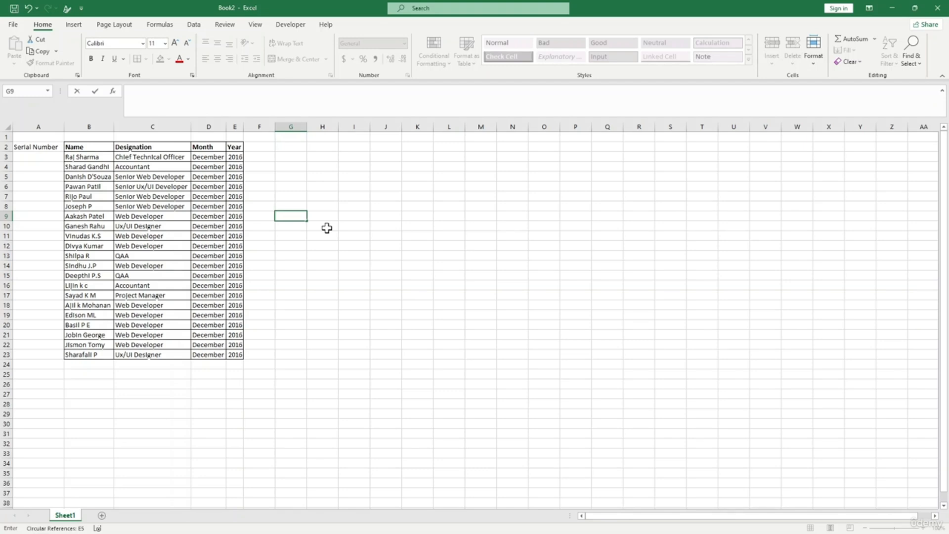
- Number A3 and A4 as 1 and 2 and extend the series down to row 23
{"action": "left_click", "coordinate": [54, 156]}
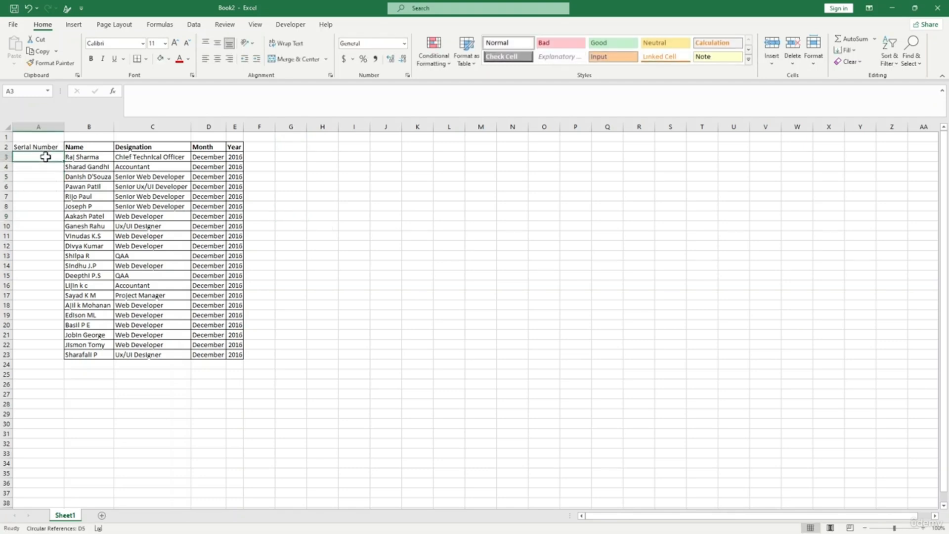
{"action": "type", "text": "1"}
{"action": "key", "text": "Return"}
{"action": "type", "text": "2"}
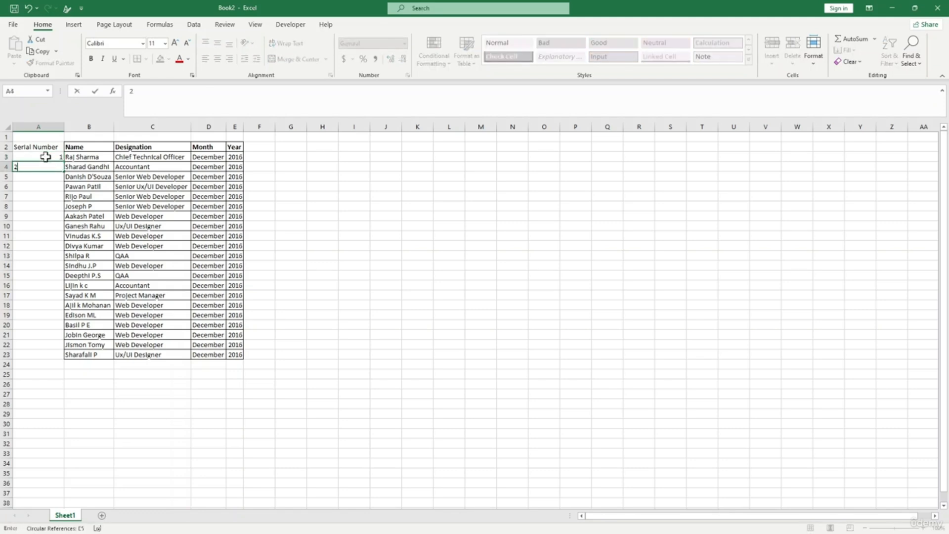
{"action": "key", "text": "Return"}
{"action": "left_click", "coordinate": [53, 194]}
{"action": "left_click_drag", "start_coordinate": [53, 158], "coordinate": [53, 361]}
- Add a name in B24, then undo it and clear the serial numbers from column A
{"action": "left_click", "coordinate": [89, 366]}
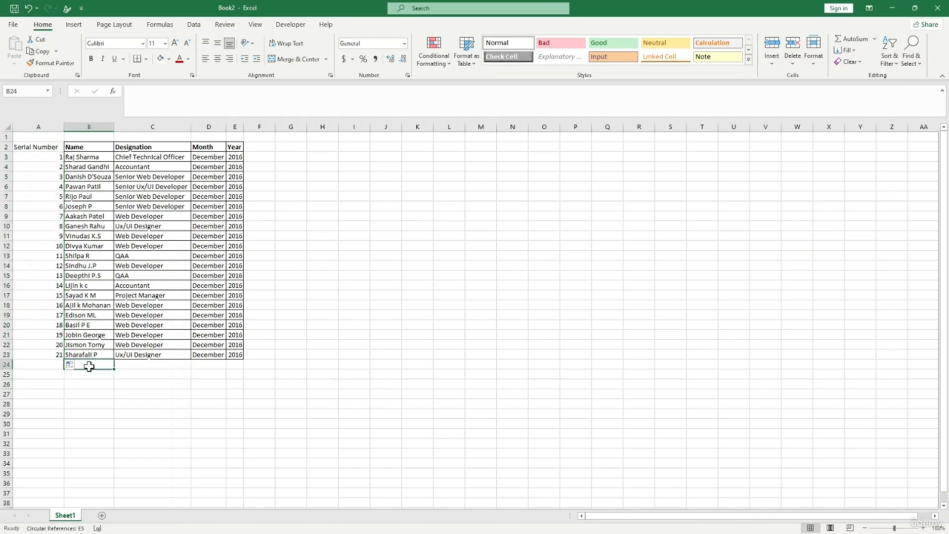
{"action": "type", "text": "Jame"}
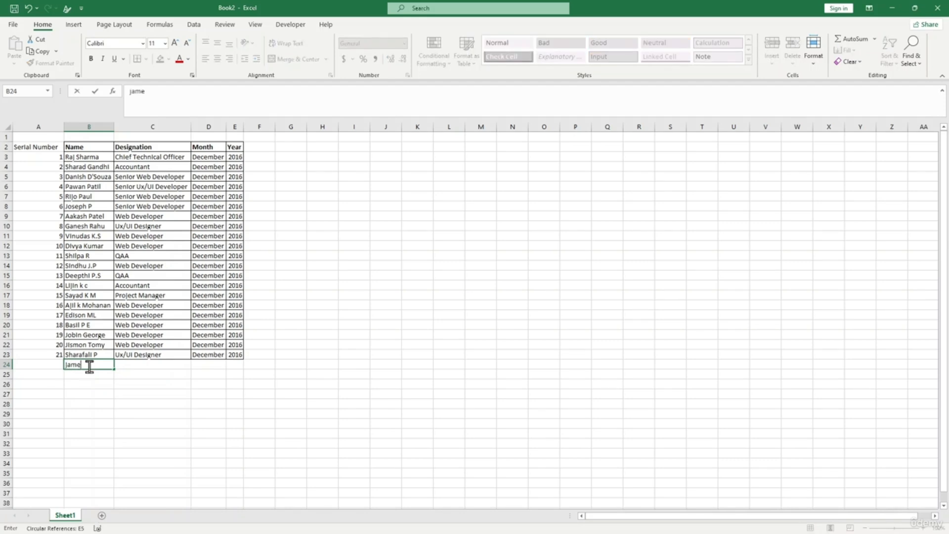
{"action": "type", "text": "s"}
{"action": "key", "text": "Return"}
{"action": "left_click", "coordinate": [51, 364]}
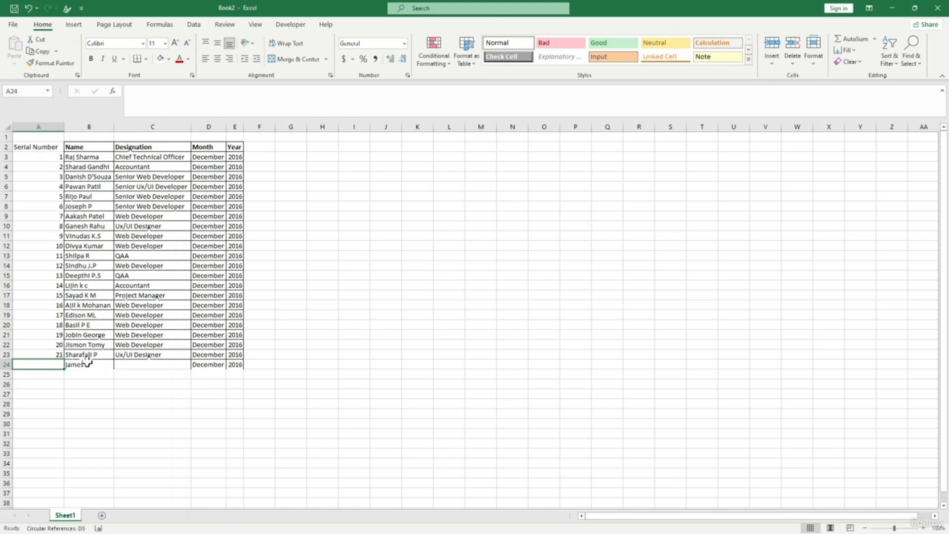
{"action": "left_click", "coordinate": [132, 386]}
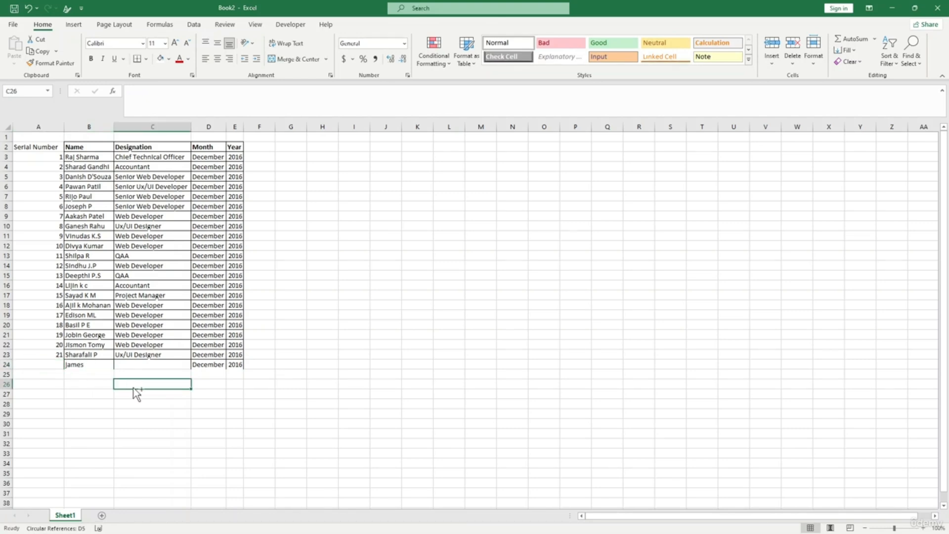
{"action": "key", "text": "ctrl+z"}
{"action": "key", "text": "ctrl+z"}
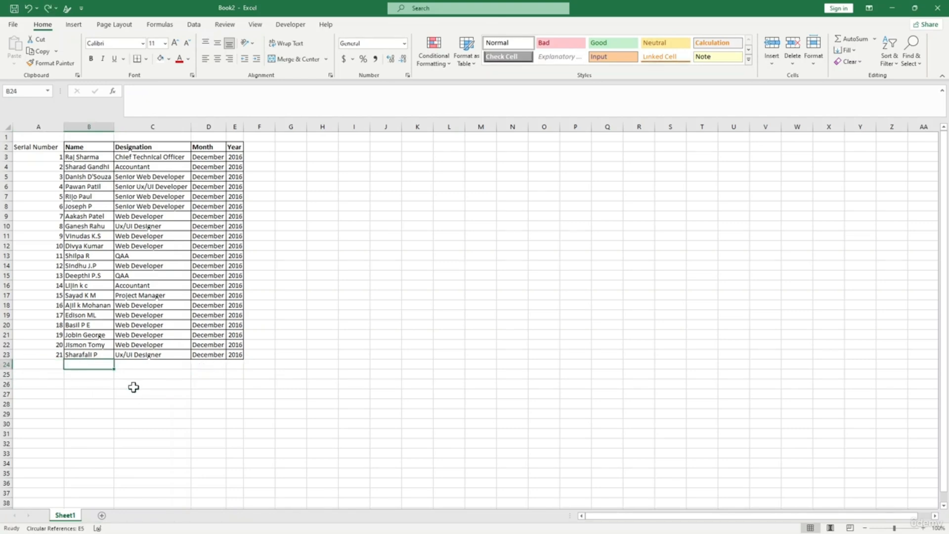
{"action": "key", "text": "ctrl+z"}
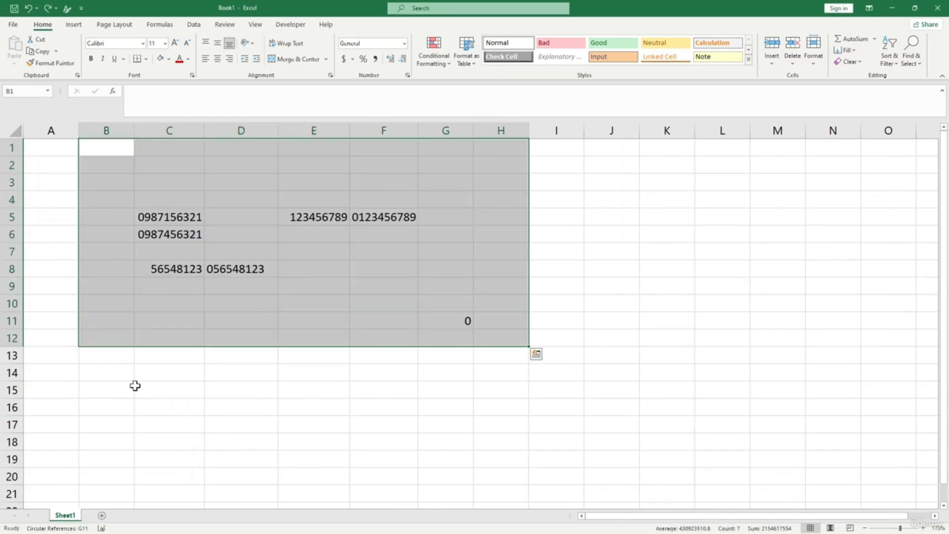
{"action": "key", "text": "Delete"}
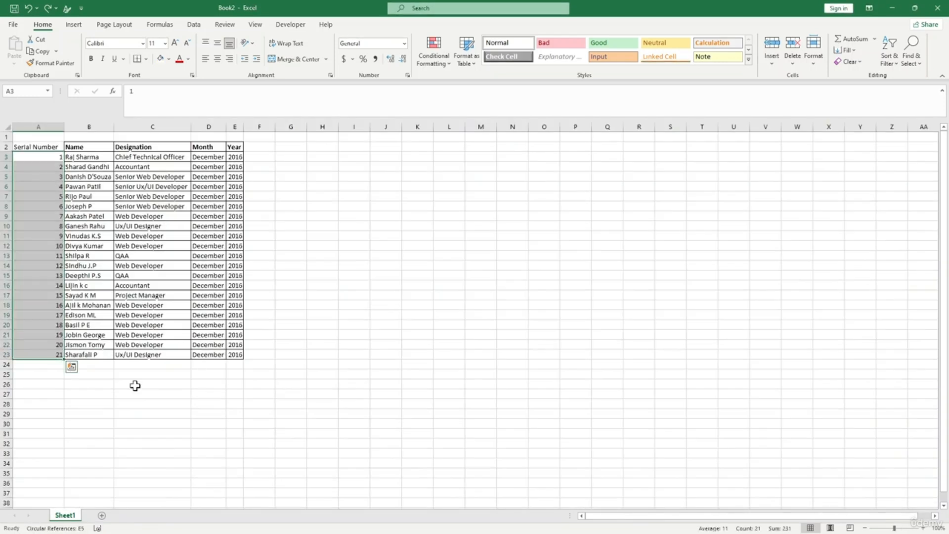
{"action": "key", "text": "Delete"}
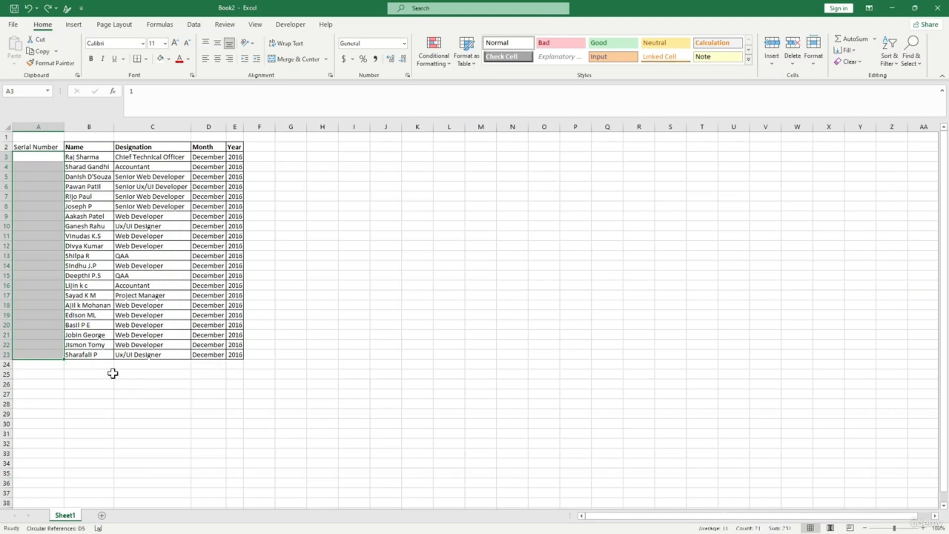
{"action": "left_click", "coordinate": [129, 402]}
- Try a light table style from an empty cell, then cancel the wrong-range table setup
{"action": "left_click", "coordinate": [42, 149]}
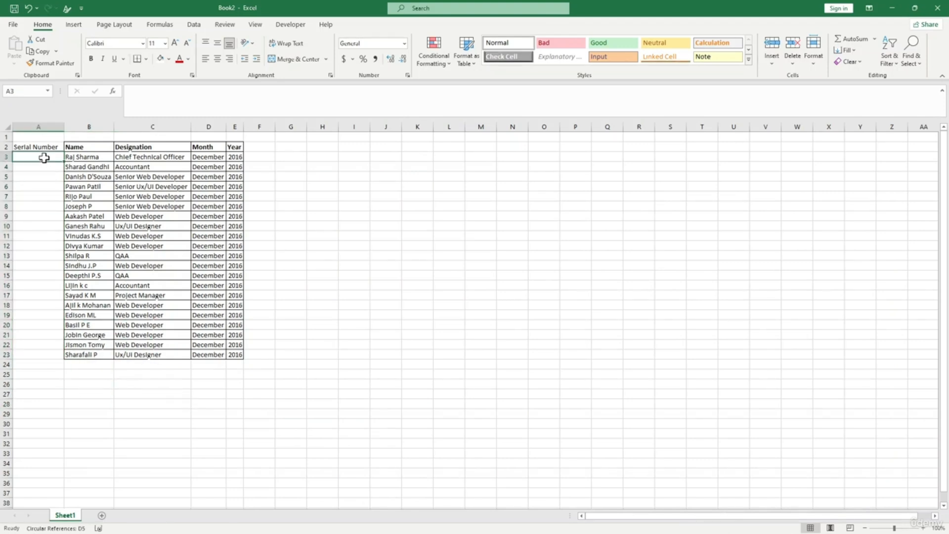
{"action": "left_click", "coordinate": [47, 184]}
{"action": "left_click", "coordinate": [289, 226]}
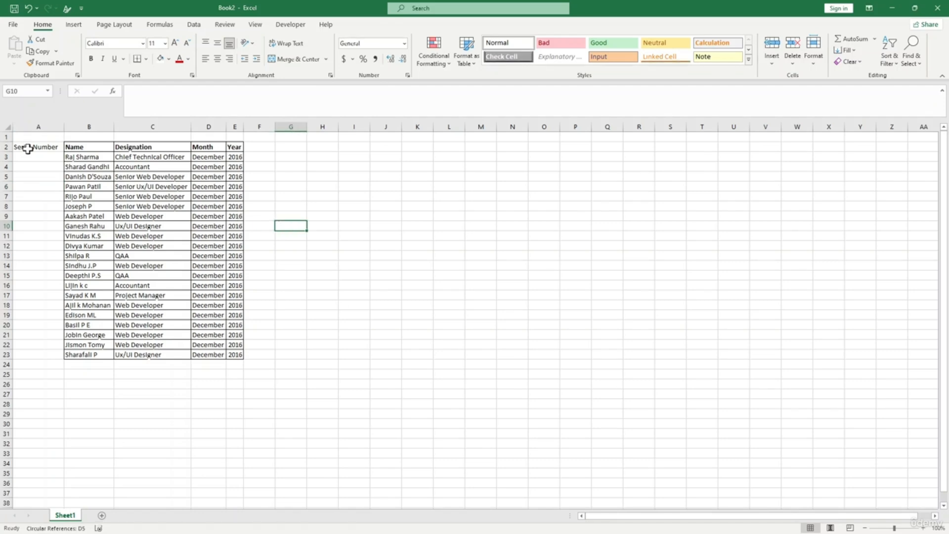
{"action": "left_click", "coordinate": [467, 63]}
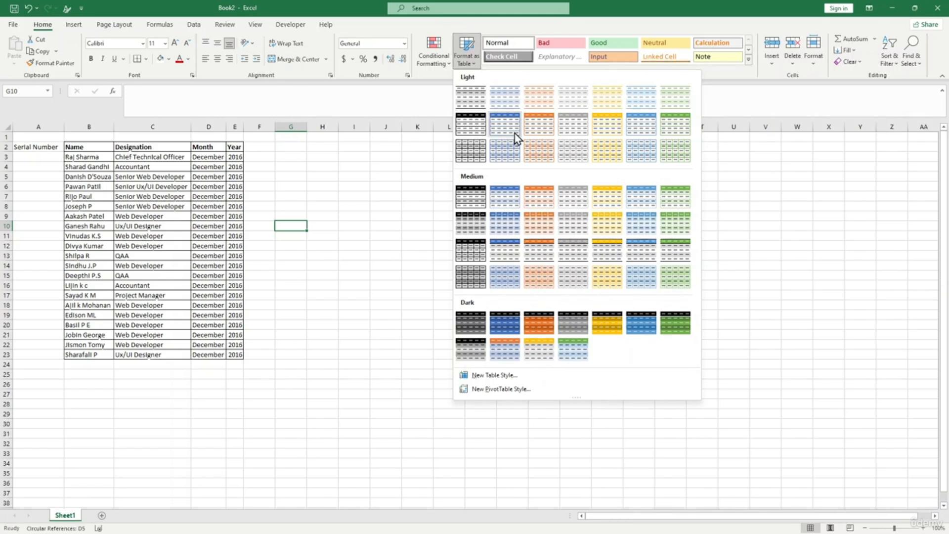
{"action": "left_click", "coordinate": [573, 131]}
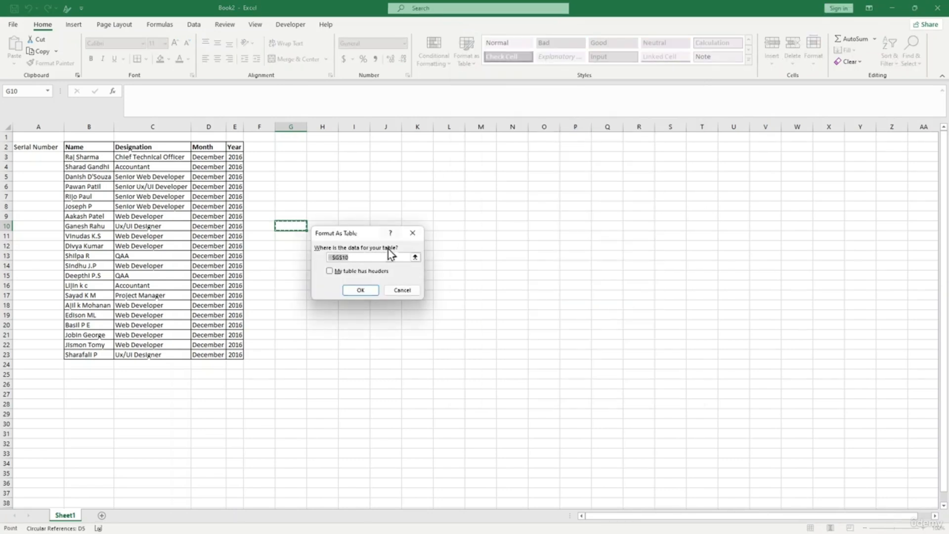
{"action": "left_click", "coordinate": [418, 235]}
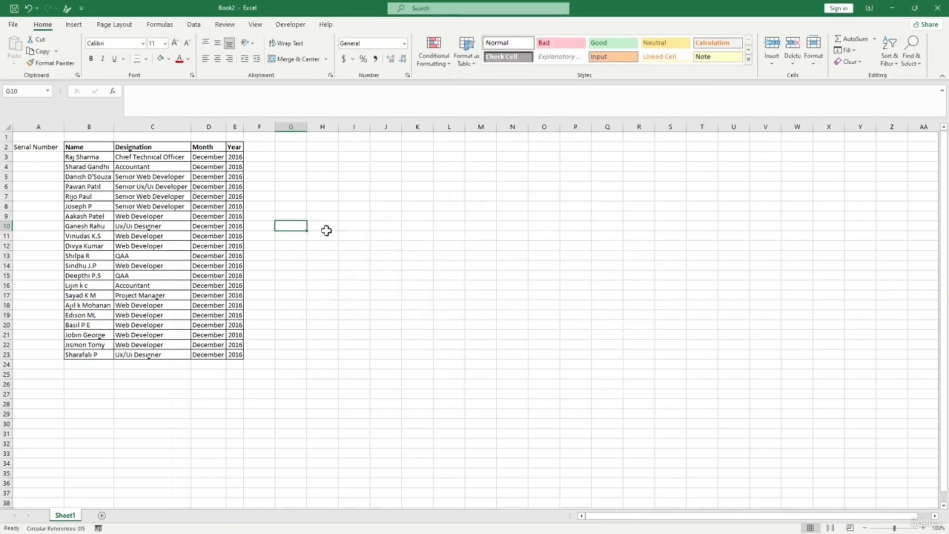
- Format the employee data as a table with a Light style and headers
{"action": "left_click", "coordinate": [86, 206]}
{"action": "left_click", "coordinate": [469, 62]}
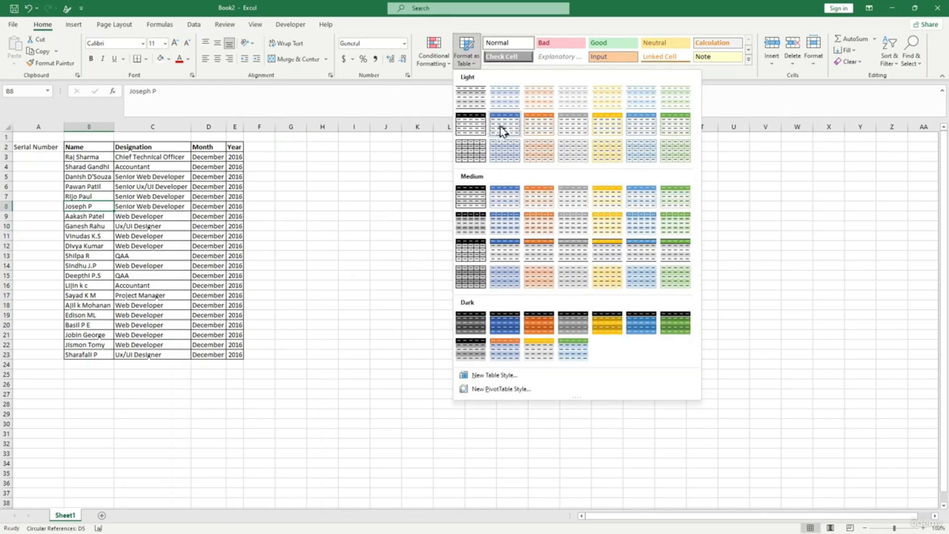
{"action": "left_click", "coordinate": [571, 124]}
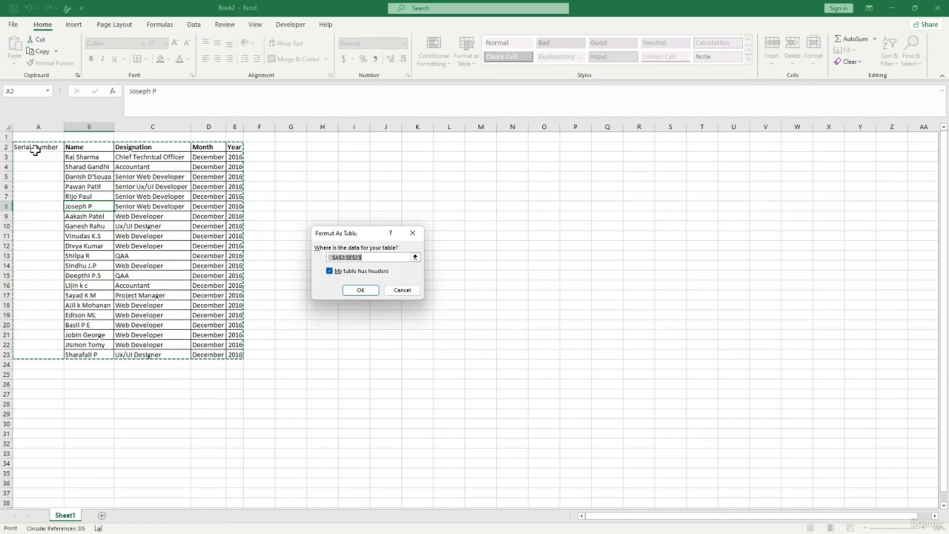
{"action": "left_click", "coordinate": [362, 290]}
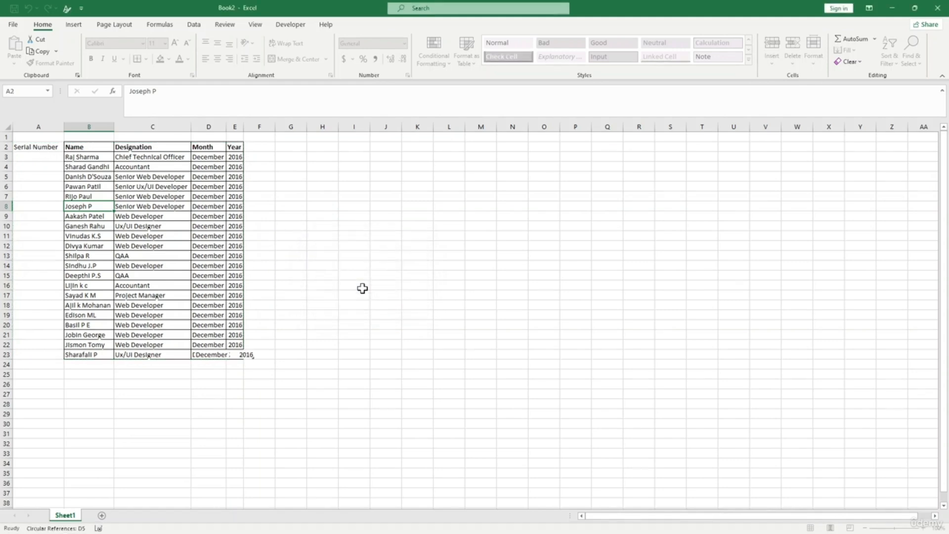
{"action": "left_click", "coordinate": [318, 244]}
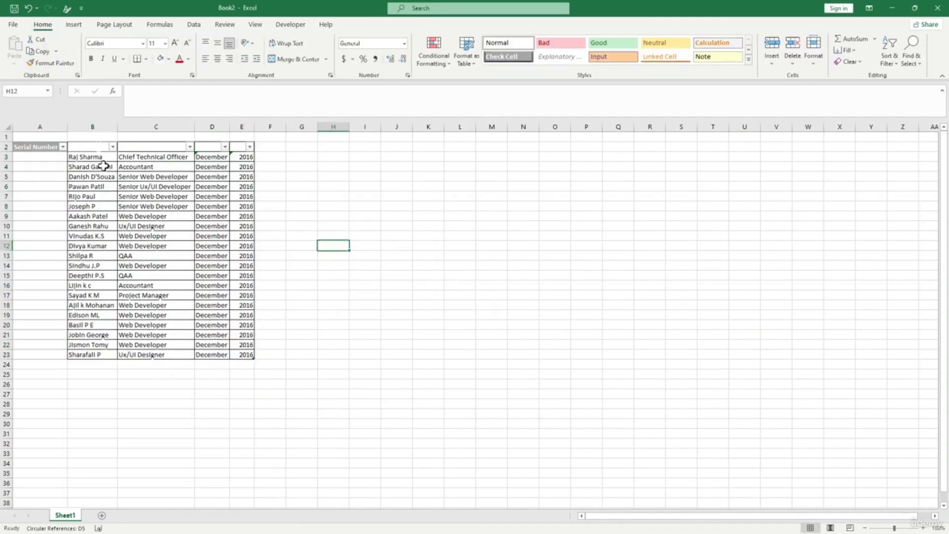
- Rename header B2 to 'name' and fill the header cells black
{"action": "left_click", "coordinate": [98, 147]}
{"action": "type", "text": "name"}
{"action": "left_click", "coordinate": [168, 59]}
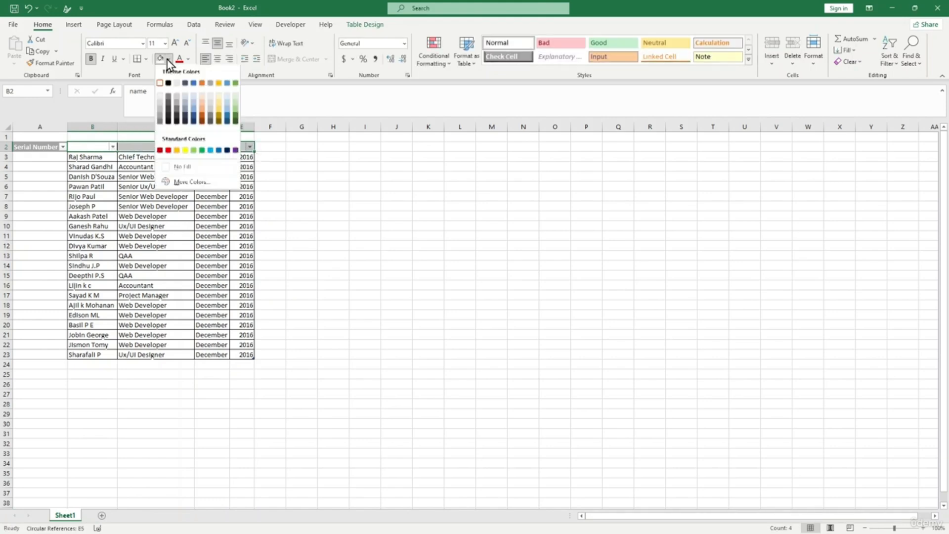
{"action": "left_click", "coordinate": [168, 85]}
{"action": "left_click", "coordinate": [364, 187]}
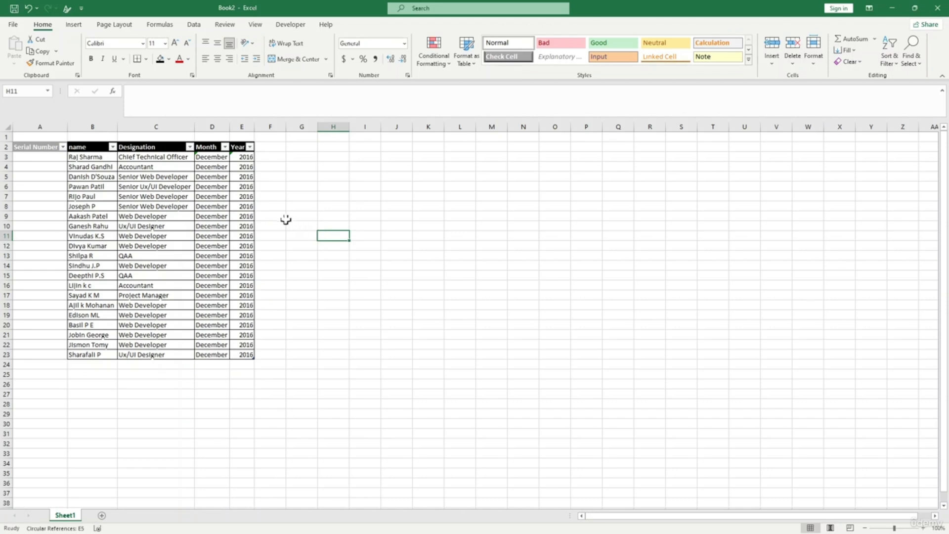
{"action": "left_click", "coordinate": [289, 307]}
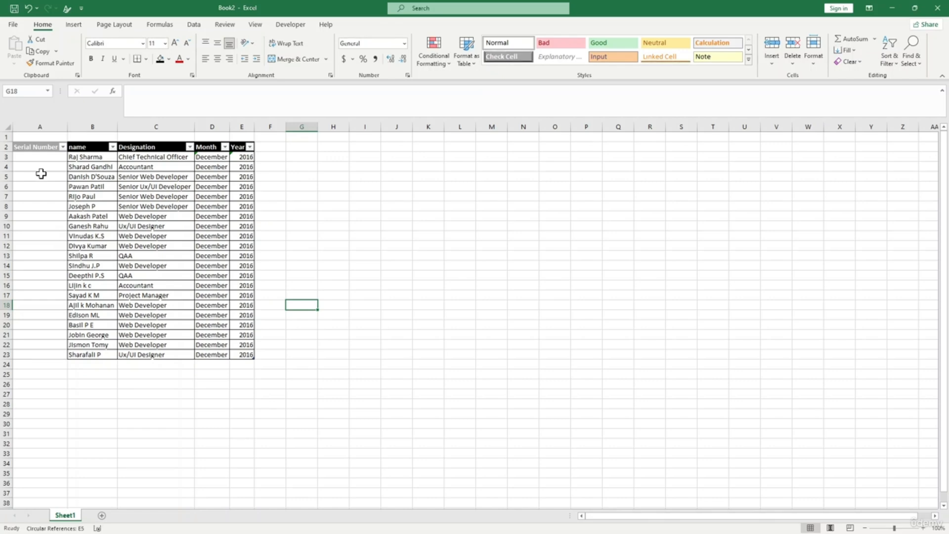
- Enter a ROWS formula in A3 counting from A3 to the Serial Number header
{"action": "left_click", "coordinate": [40, 157]}
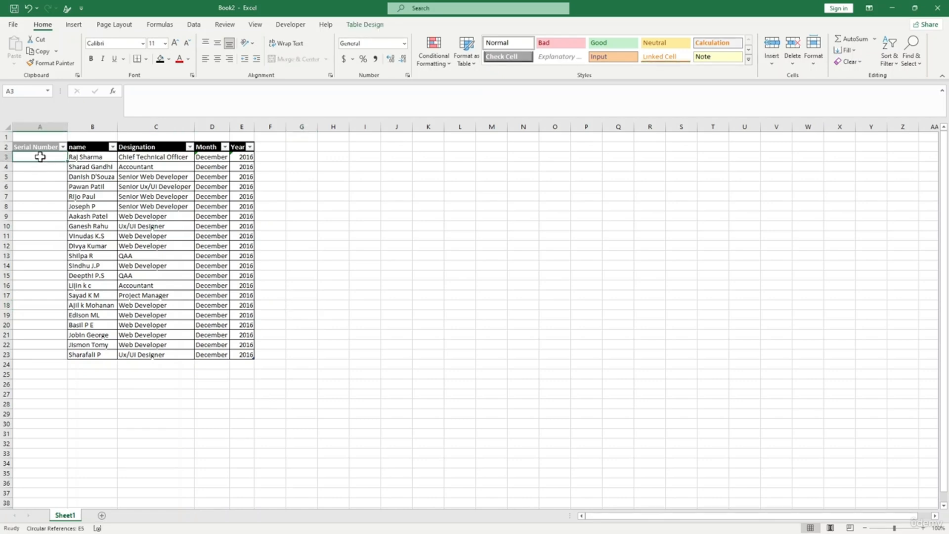
{"action": "type", "text": "="}
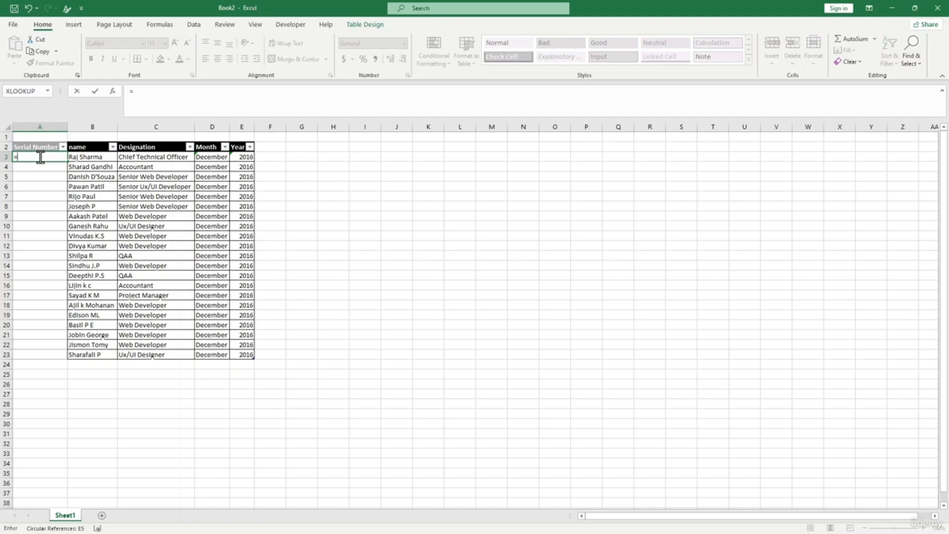
{"action": "type", "text": "rows"}
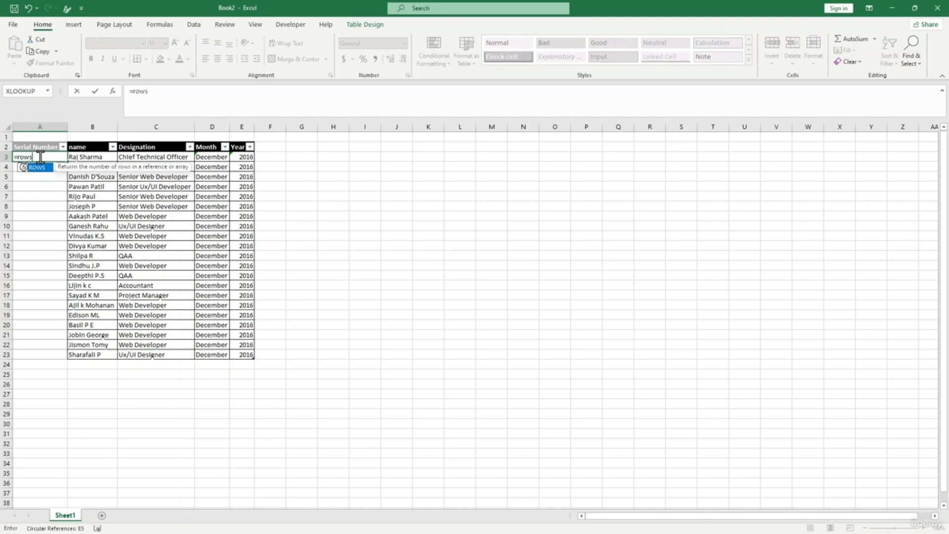
{"action": "type", "text": "("}
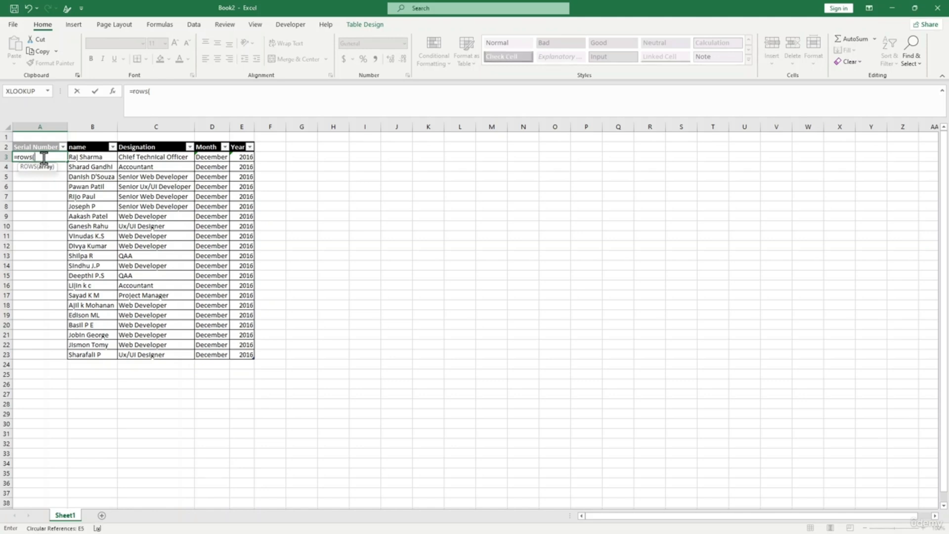
{"action": "type", "text": "A3:"}
{"action": "left_click", "coordinate": [48, 147]}
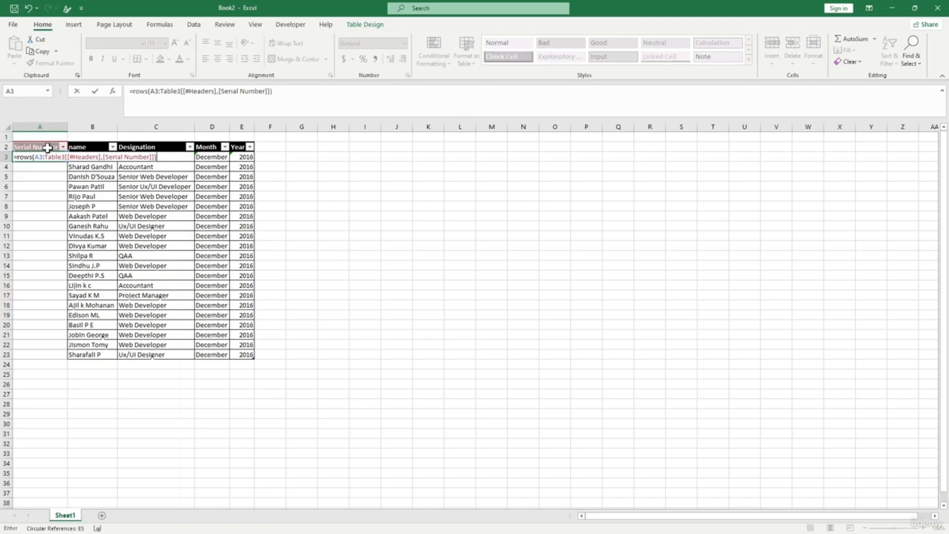
{"action": "type", "text": ")"}
{"action": "key", "text": "Return"}
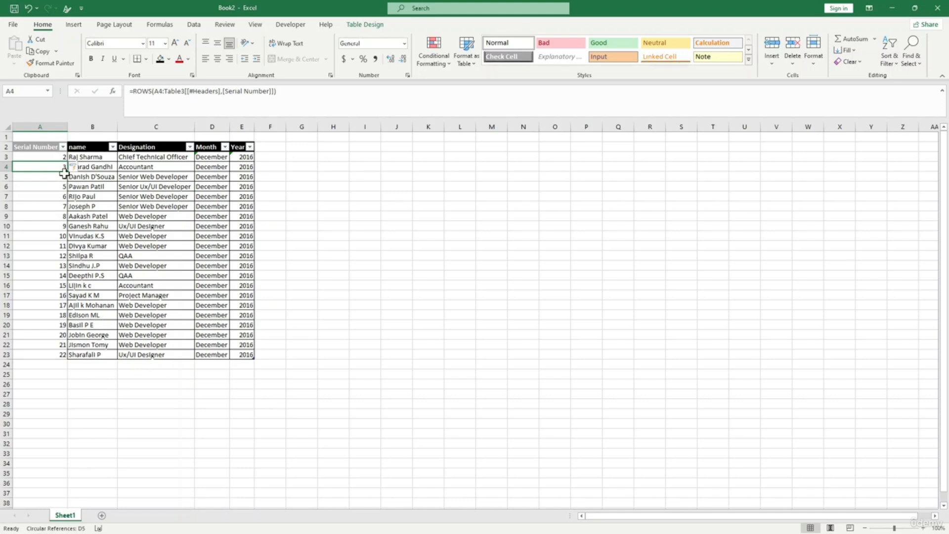
- Anchor the column as =ROWS($A2:Table3[[#Headers],[Serial Number]]) so numbering runs 1 to 21
{"action": "left_click", "coordinate": [57, 157]}
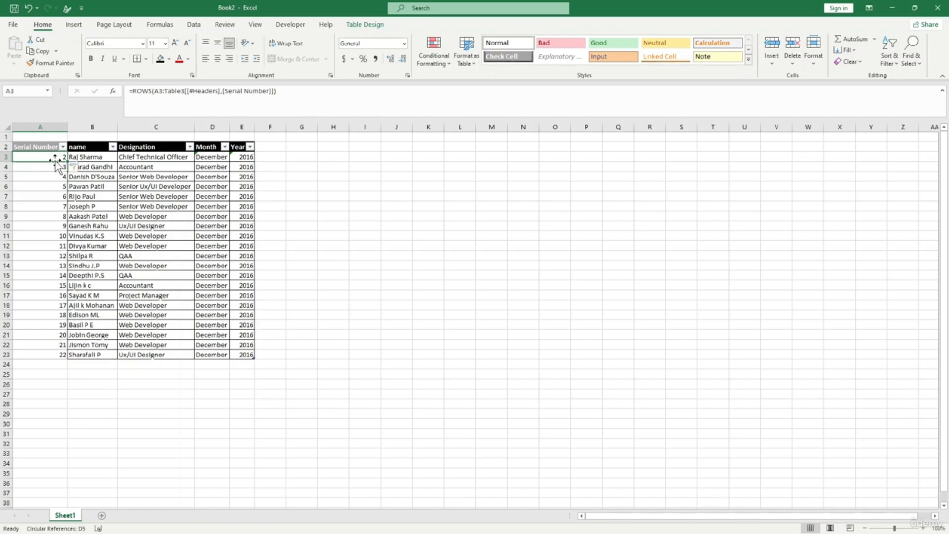
{"action": "left_click", "coordinate": [161, 91]}
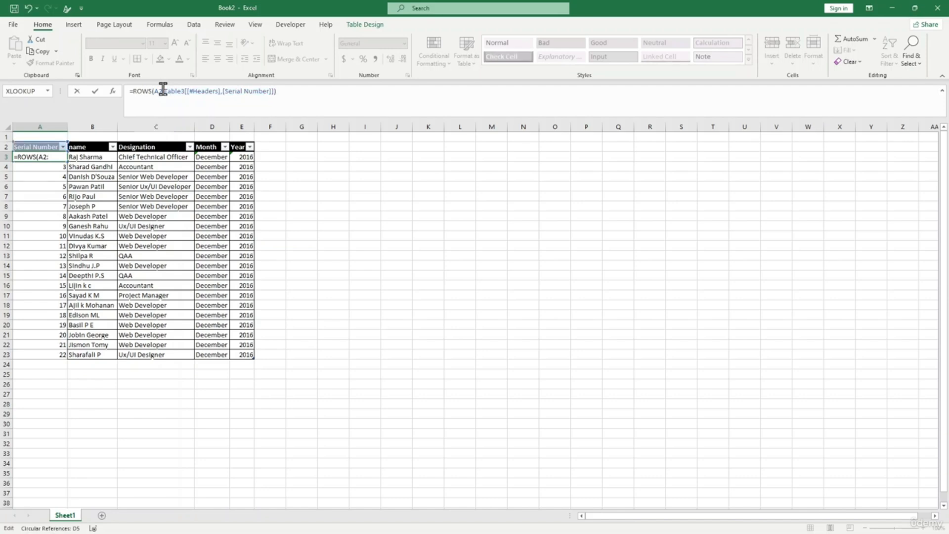
{"action": "key", "text": "Return"}
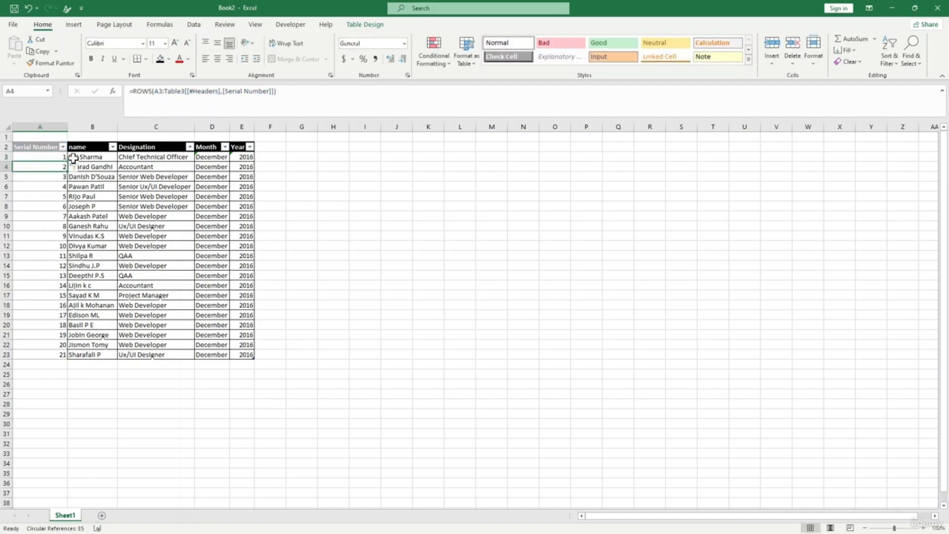
{"action": "left_click", "coordinate": [58, 157]}
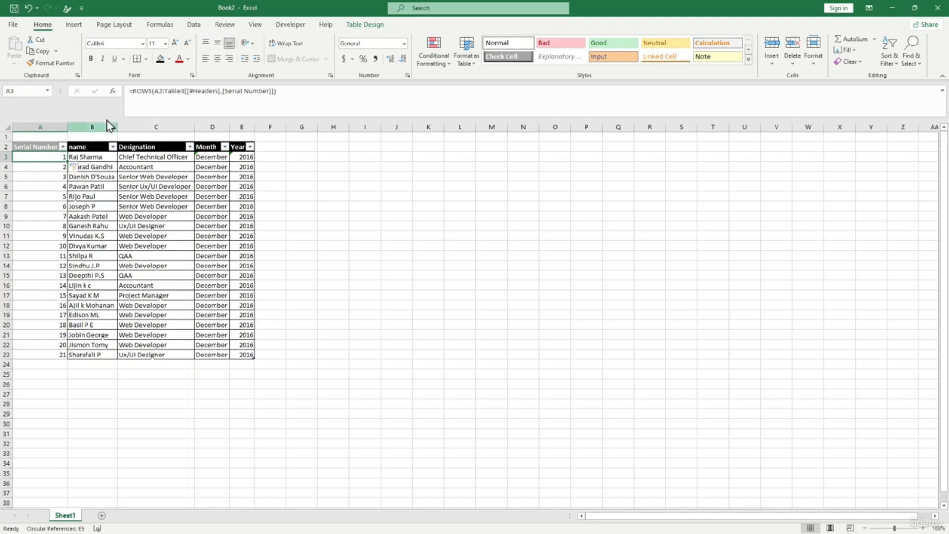
{"action": "left_click", "coordinate": [155, 91]}
{"action": "type", "text": "$"}
{"action": "key", "text": "Return"}
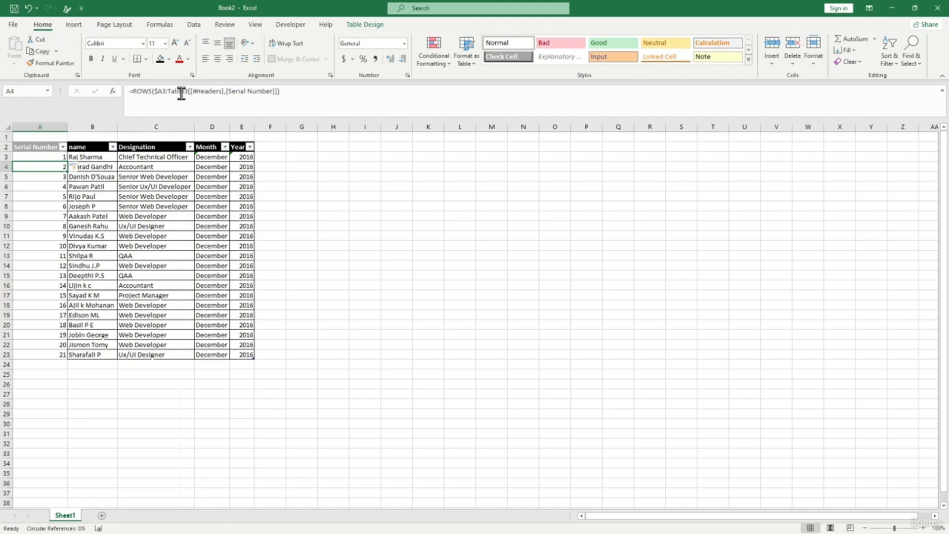
{"action": "left_click", "coordinate": [84, 363]}
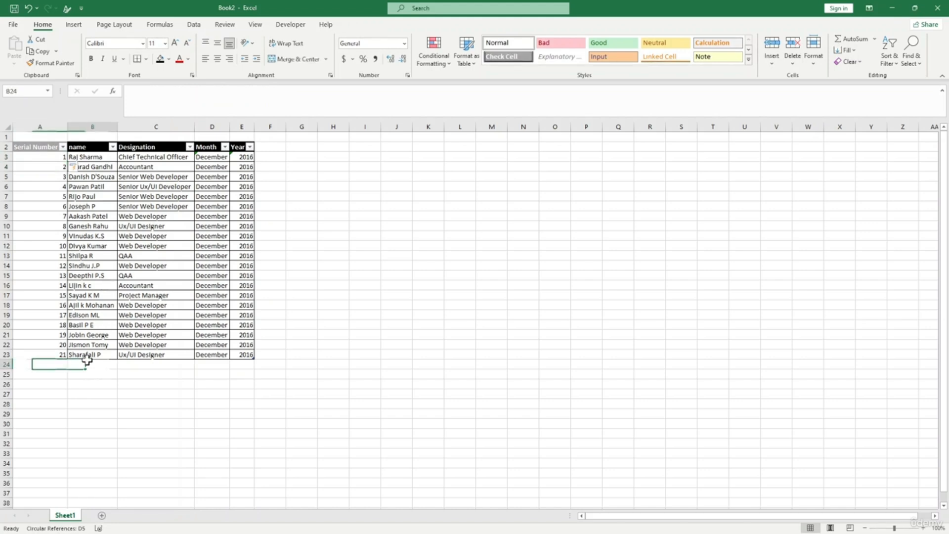
- Add employee names in B24 and B25, extending the table with serial numbers 22 and 23
{"action": "type", "text": "James"}
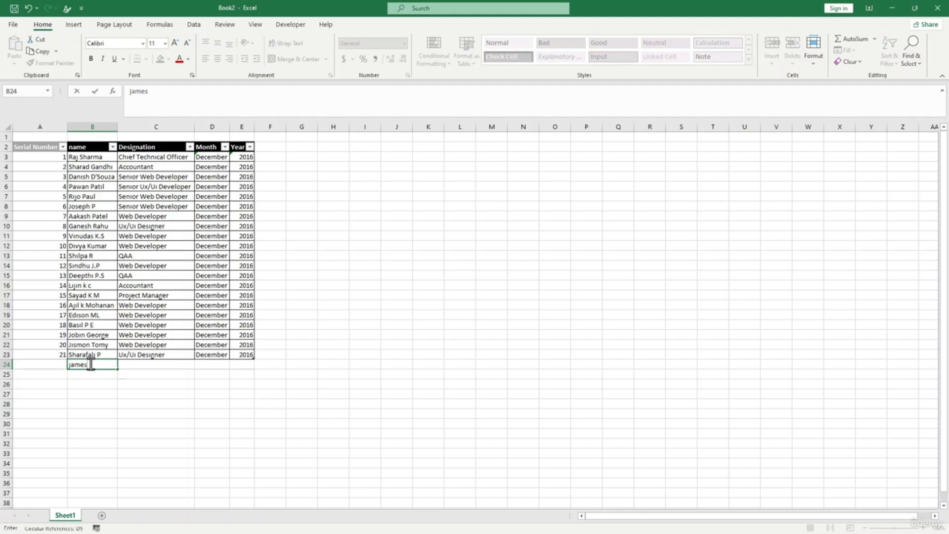
{"action": "key", "text": "Return"}
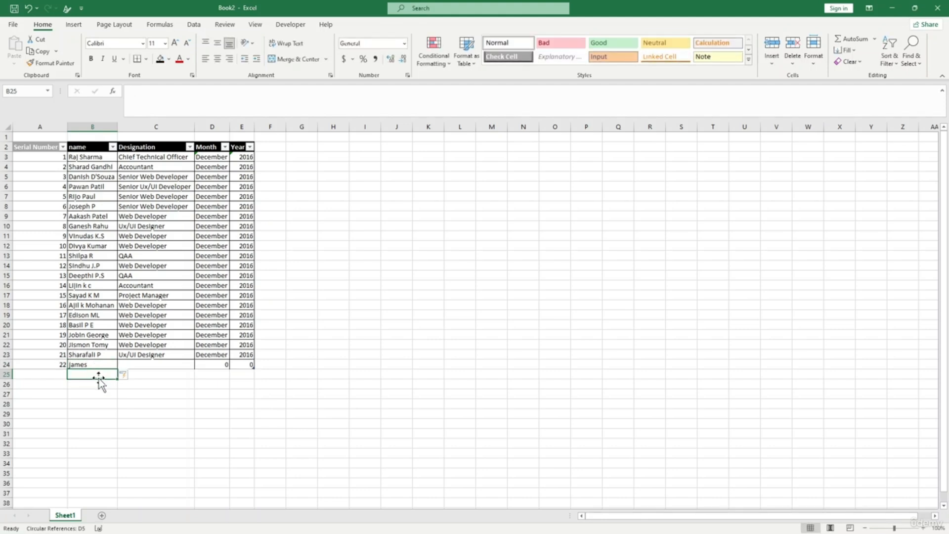
{"action": "type", "text": "David"}
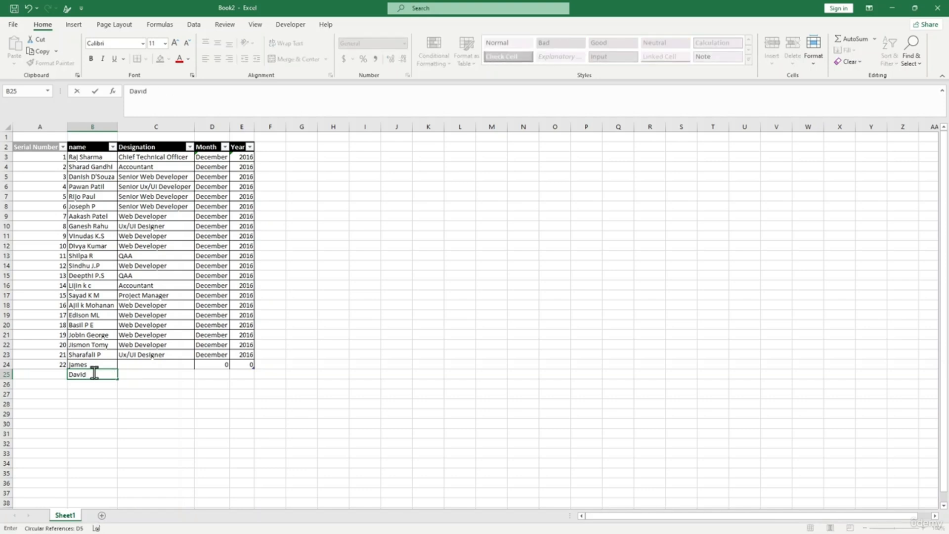
{"action": "key", "text": "Return"}
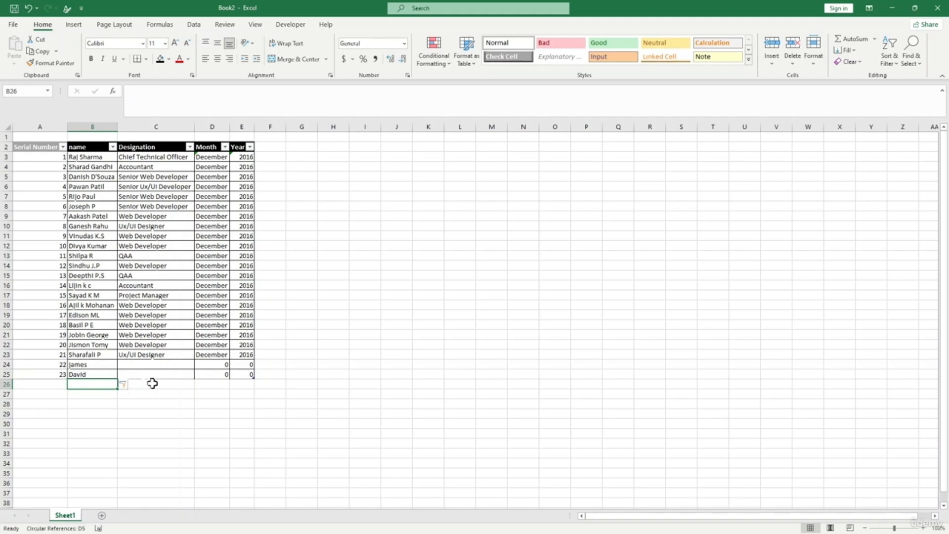
{"action": "left_click", "coordinate": [164, 372]}
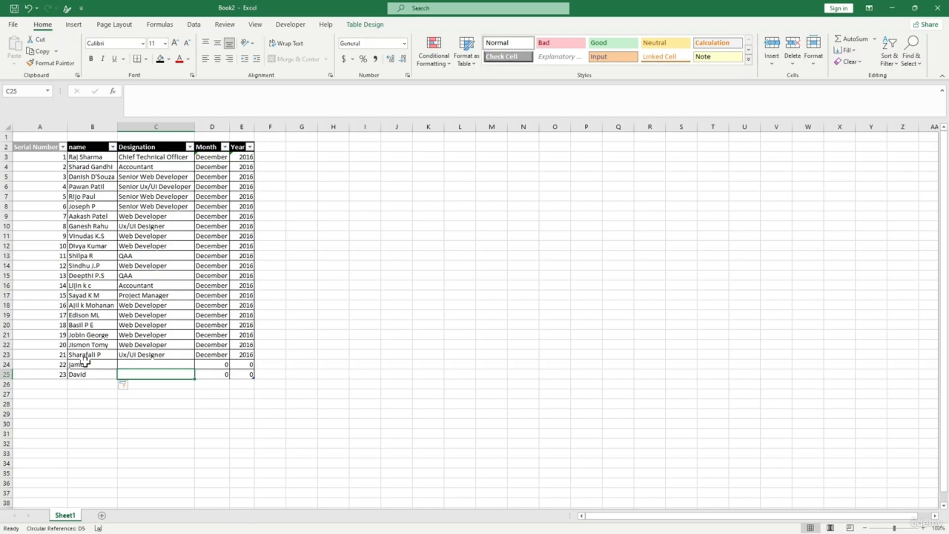
{"action": "left_click", "coordinate": [57, 162]}
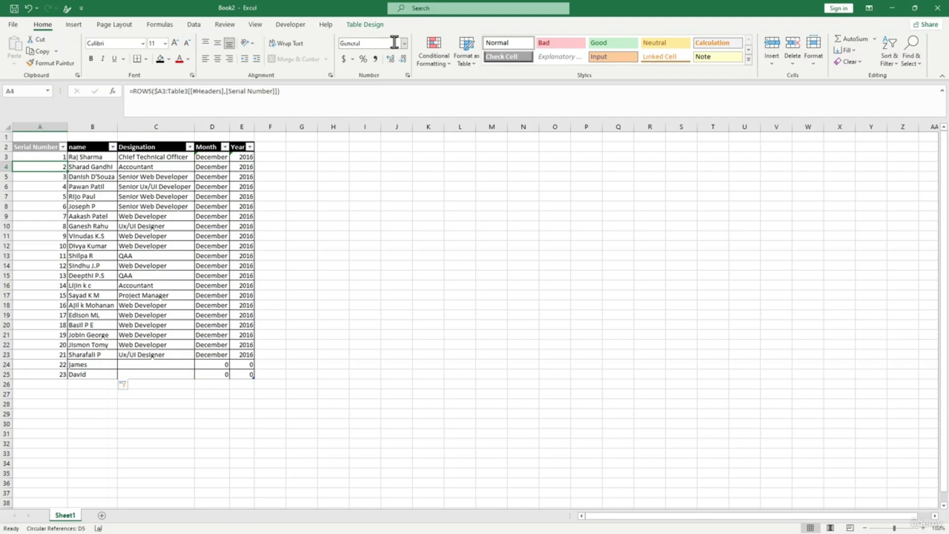
{"action": "left_click", "coordinate": [43, 156]}
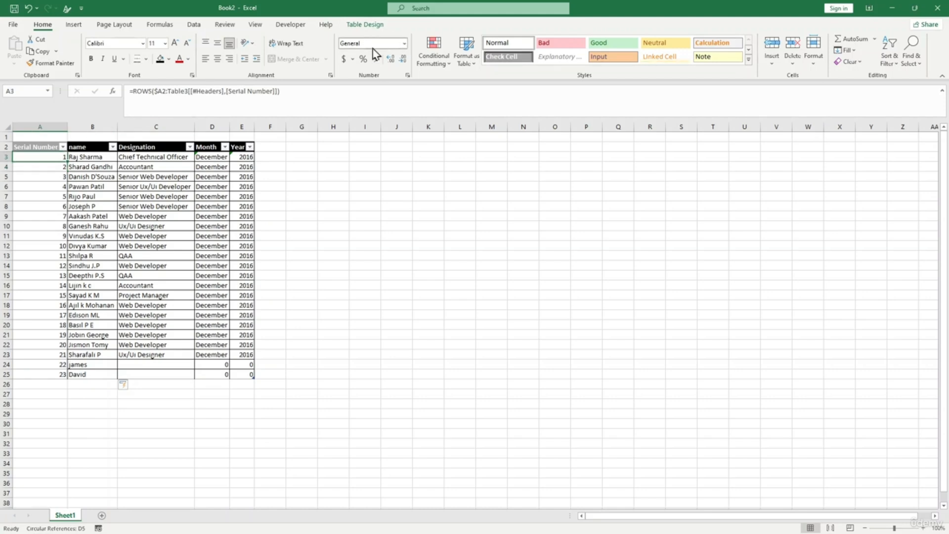
- Apply the custom number format 00 to A3, then fill it down the Serial Number column
{"action": "left_click", "coordinate": [404, 43]}
{"action": "left_click", "coordinate": [389, 318]}
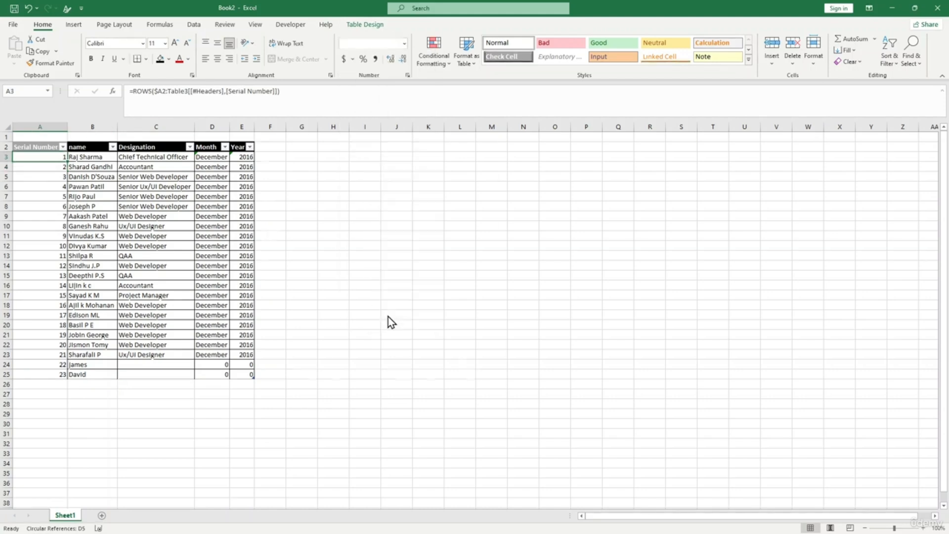
{"action": "left_click", "coordinate": [259, 260]}
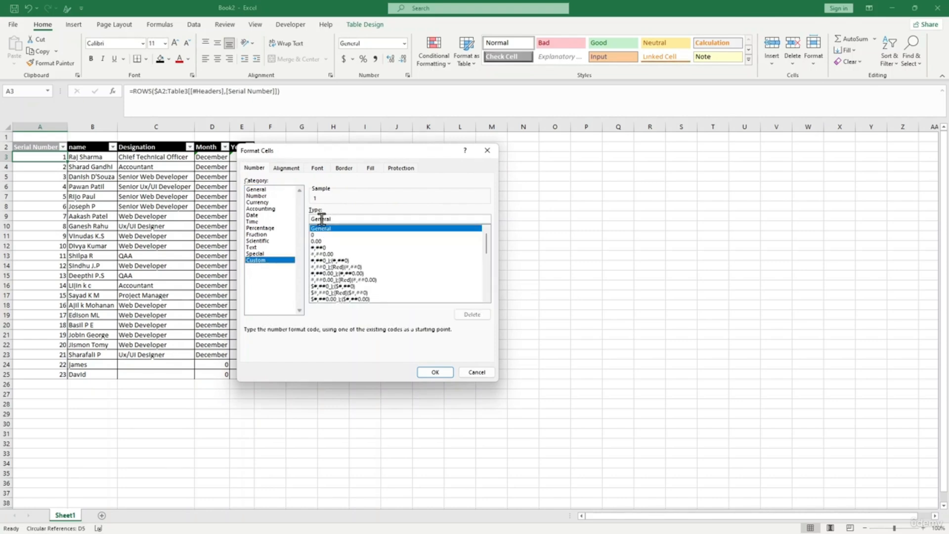
{"action": "left_click_drag", "start_coordinate": [342, 219], "coordinate": [296, 221]}
{"action": "type", "text": "00"}
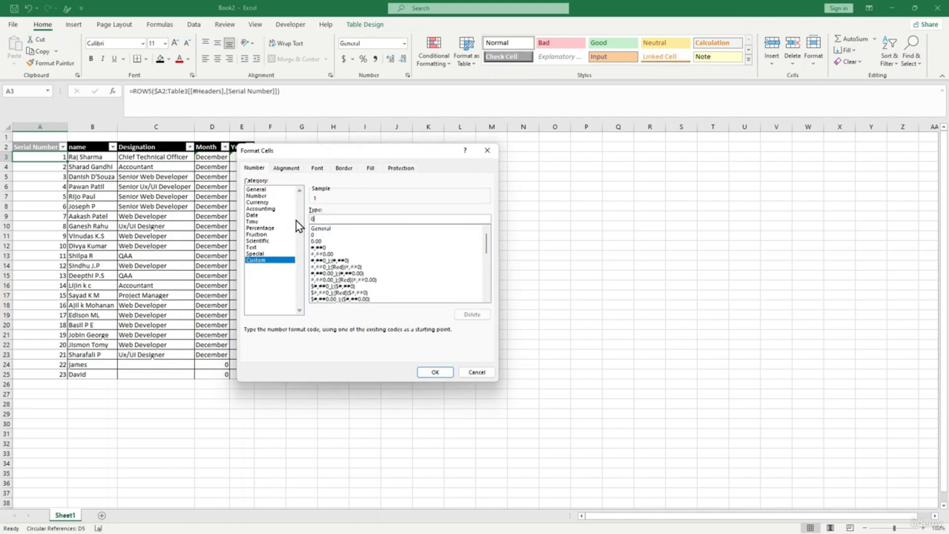
{"action": "key", "text": "Return"}
{"action": "left_click", "coordinate": [428, 286]}
{"action": "left_click", "coordinate": [44, 157]}
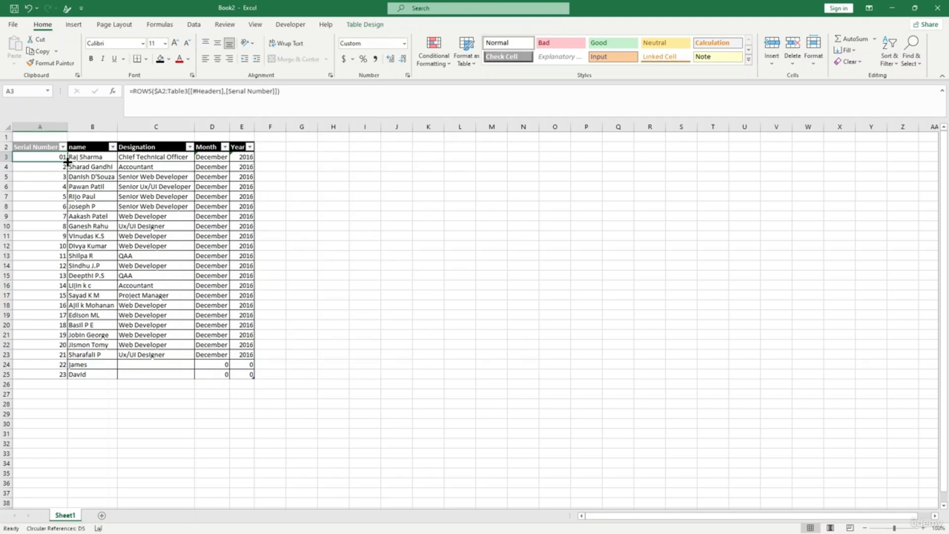
{"action": "double_click", "coordinate": [67, 161]}
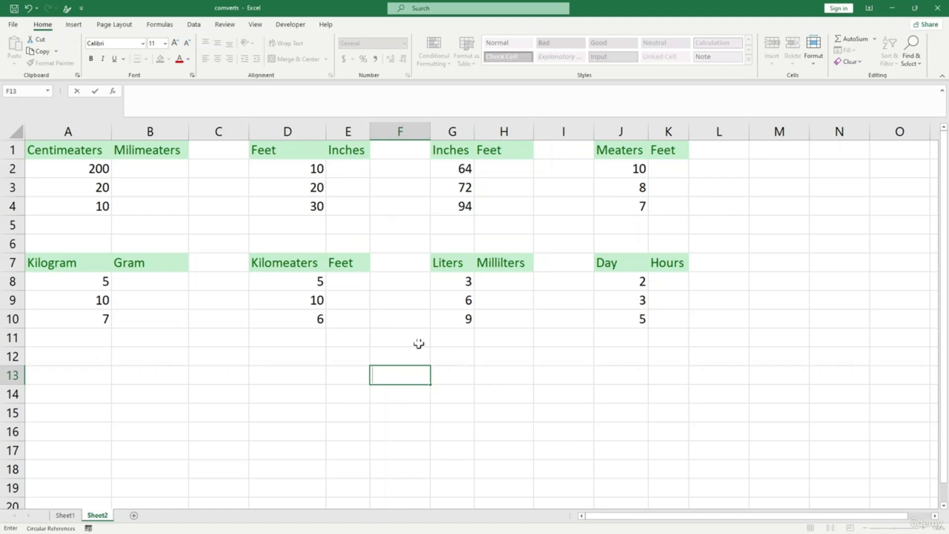
- Review the centimetre and feet values on Sheet2, then select B12 below the Kilogram–Gram table
{"action": "left_click", "coordinate": [288, 338]}
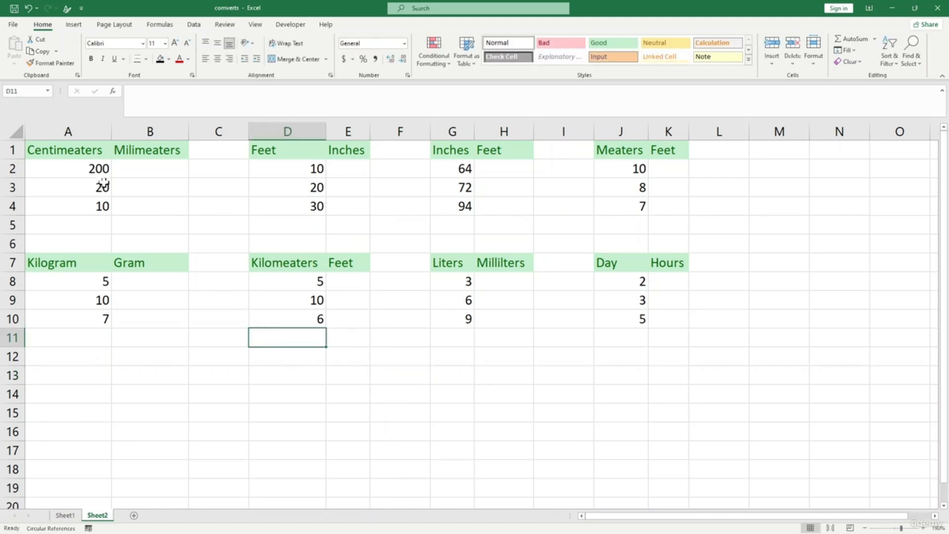
{"action": "left_click", "coordinate": [155, 174]}
{"action": "left_click", "coordinate": [84, 166]}
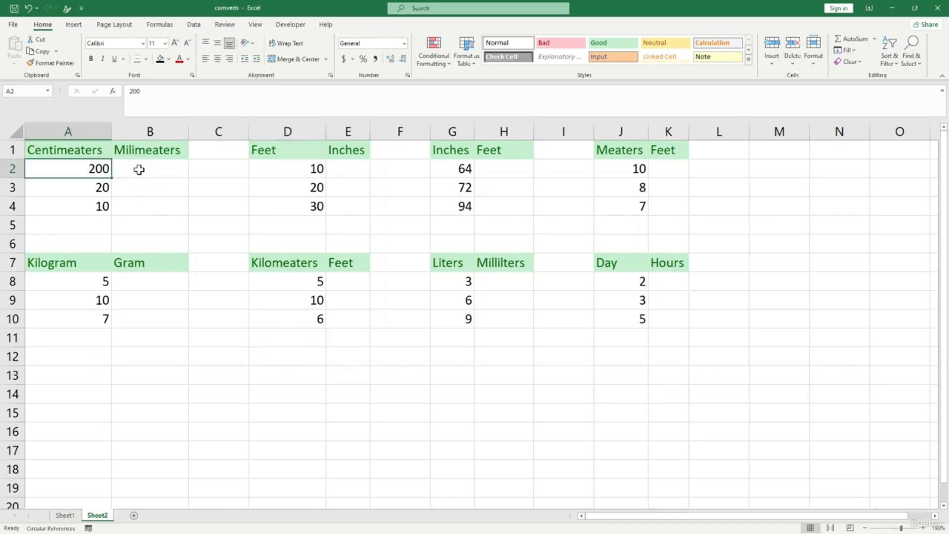
{"action": "left_click", "coordinate": [139, 169]}
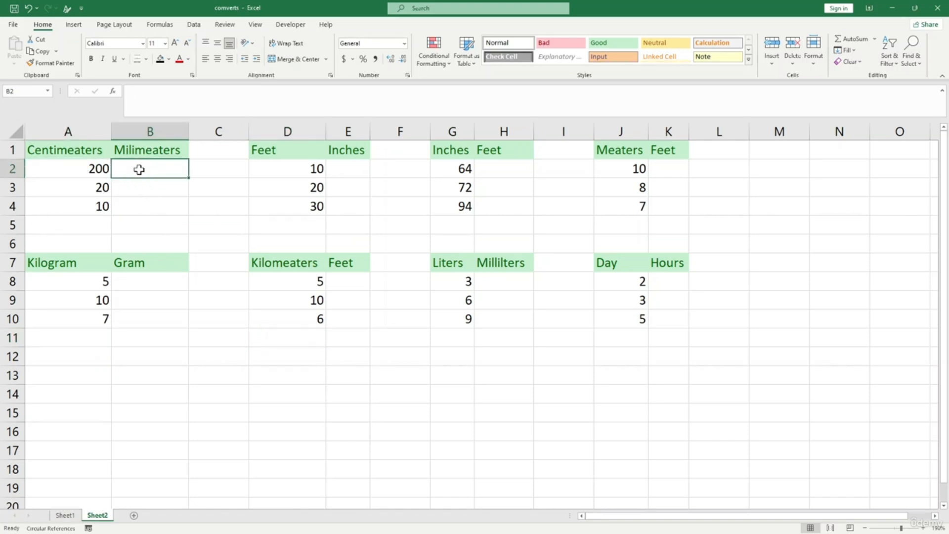
{"action": "left_click", "coordinate": [277, 166]}
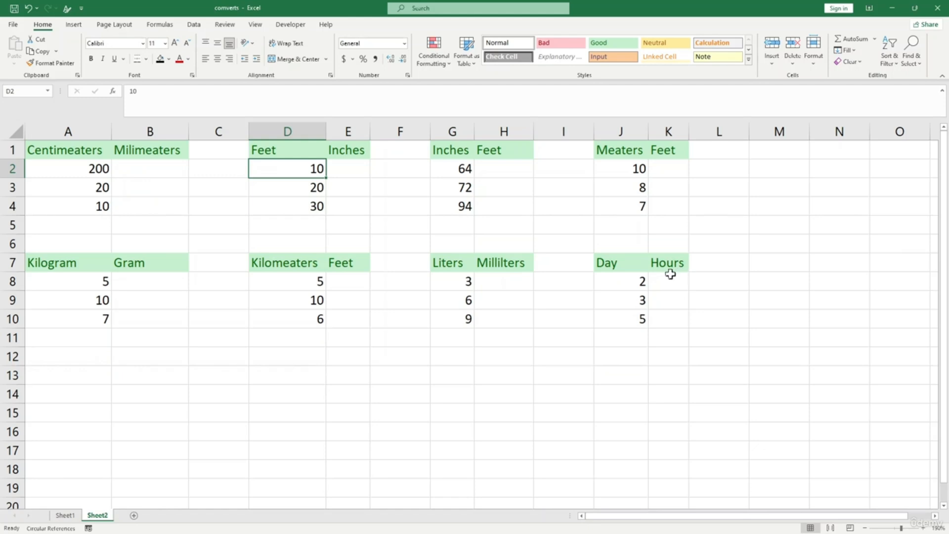
{"action": "left_click", "coordinate": [354, 354]}
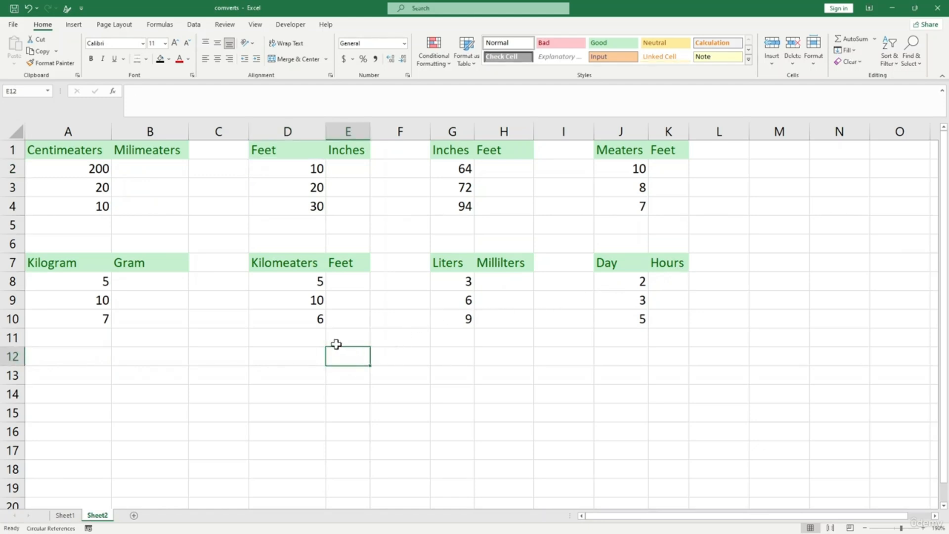
{"action": "left_click", "coordinate": [174, 358]}
- Discard the typed =conver, view CONVERT's arguments via Formulas > More Functions > Engineering, then cancel
{"action": "type", "text": "="}
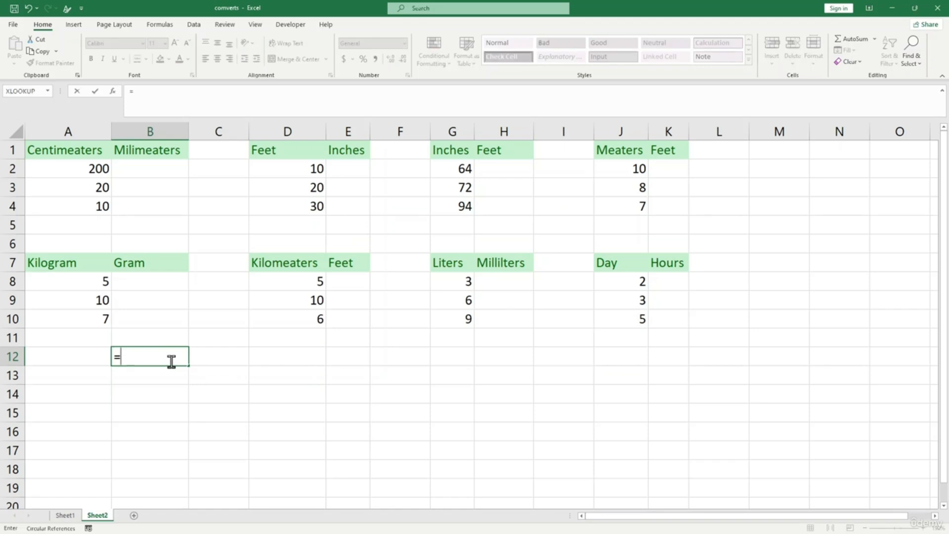
{"action": "type", "text": "conver"}
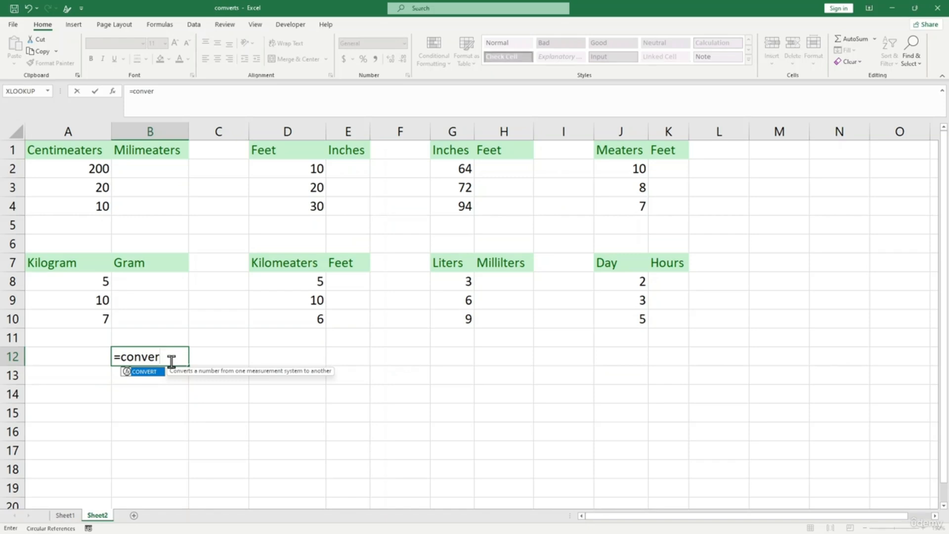
{"action": "key", "text": "Escape"}
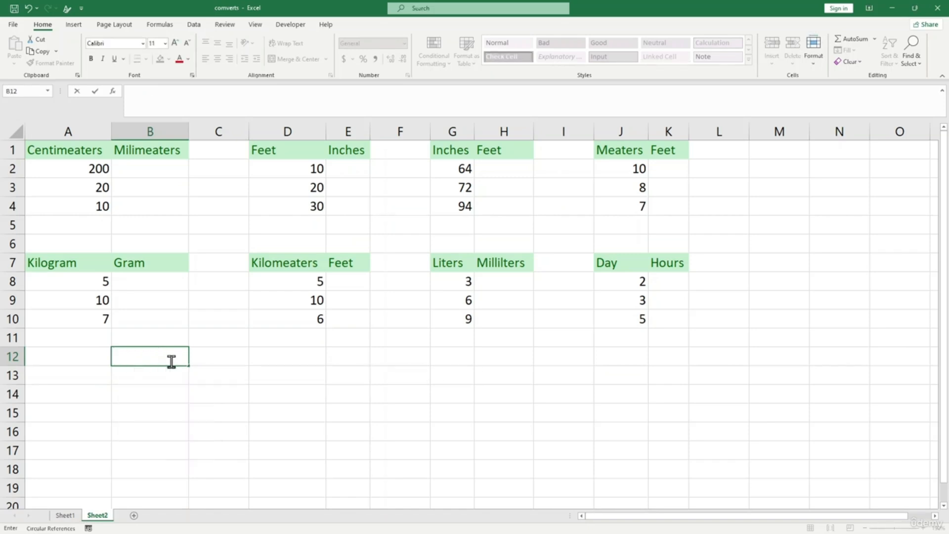
{"action": "left_click", "coordinate": [167, 25]}
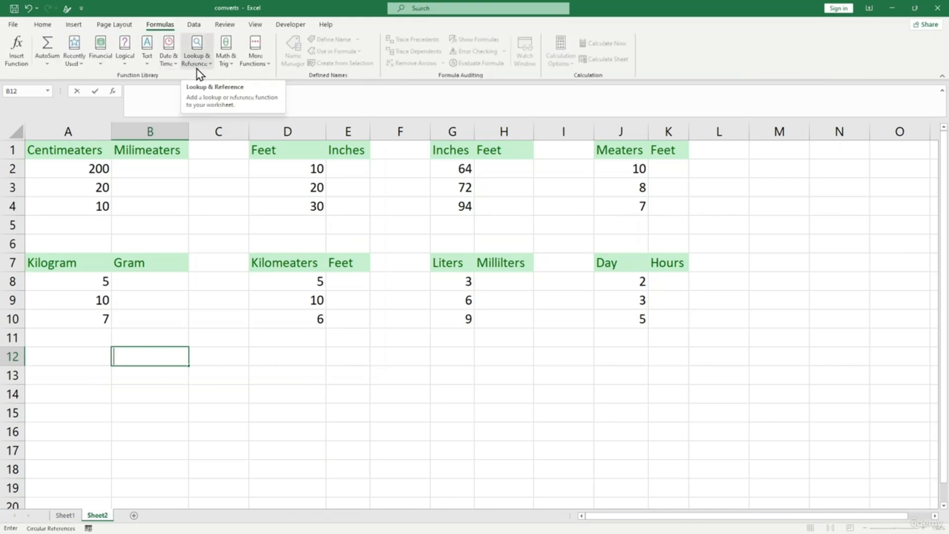
{"action": "left_click", "coordinate": [255, 58]}
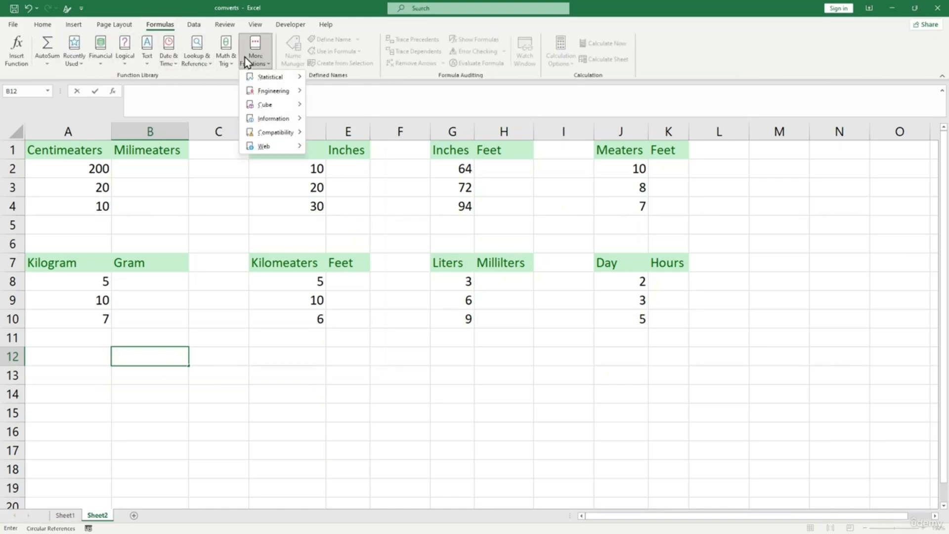
{"action": "mouse_move", "coordinate": [274, 93]}
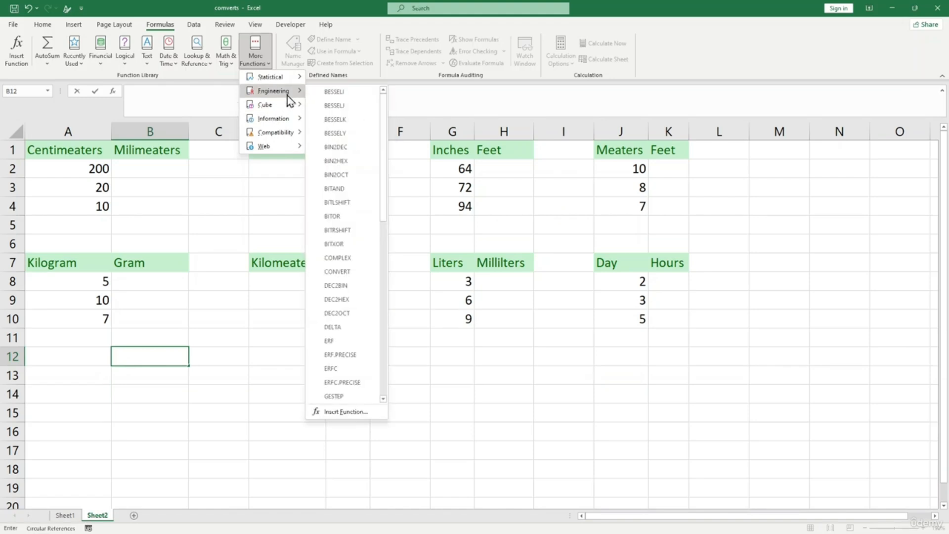
{"action": "left_click", "coordinate": [358, 275]}
{"action": "left_click_drag", "start_coordinate": [379, 206], "coordinate": [489, 317]}
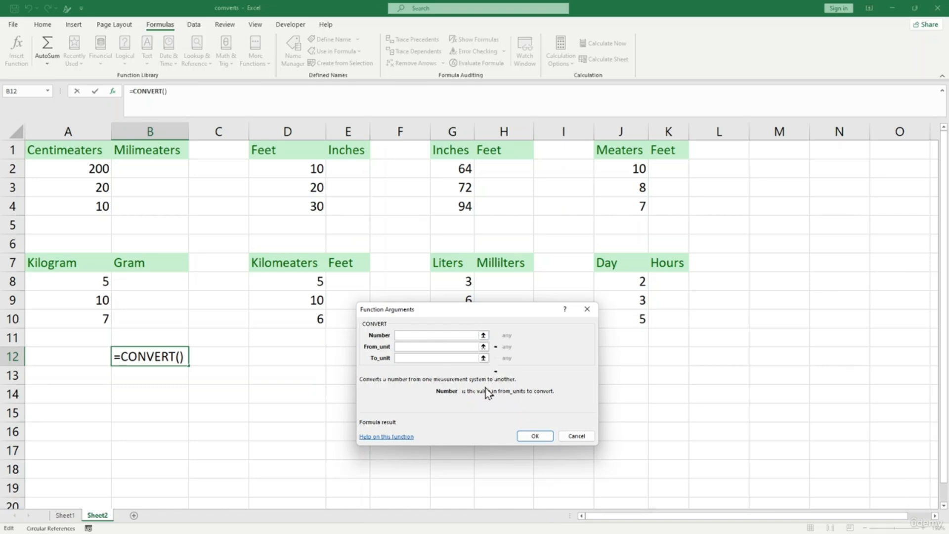
{"action": "left_click", "coordinate": [410, 346]}
{"action": "left_click", "coordinate": [413, 358]}
{"action": "left_click", "coordinate": [576, 436]}
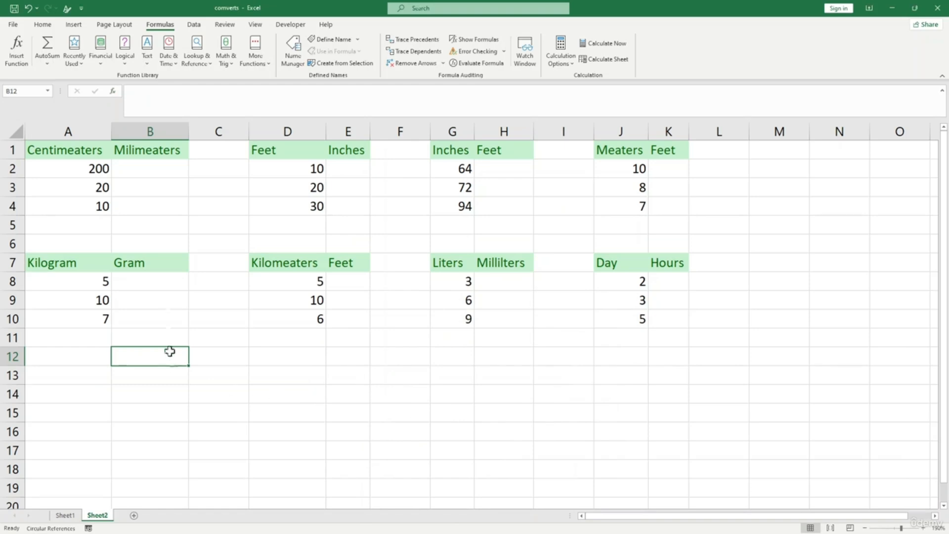
{"action": "left_click", "coordinate": [136, 169]}
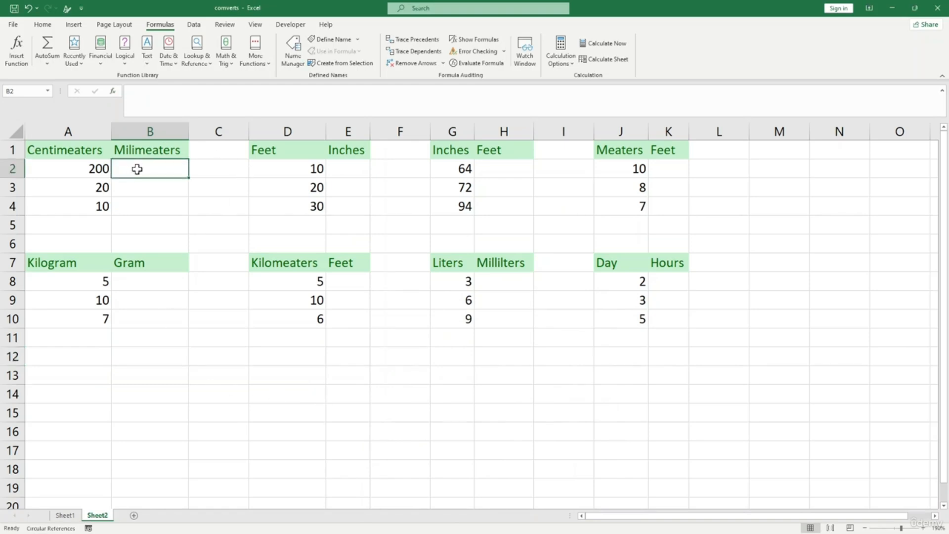
- Enter =CONVERT(A2,"cm","mm") in B2, giving 2000
{"action": "type", "text": "="}
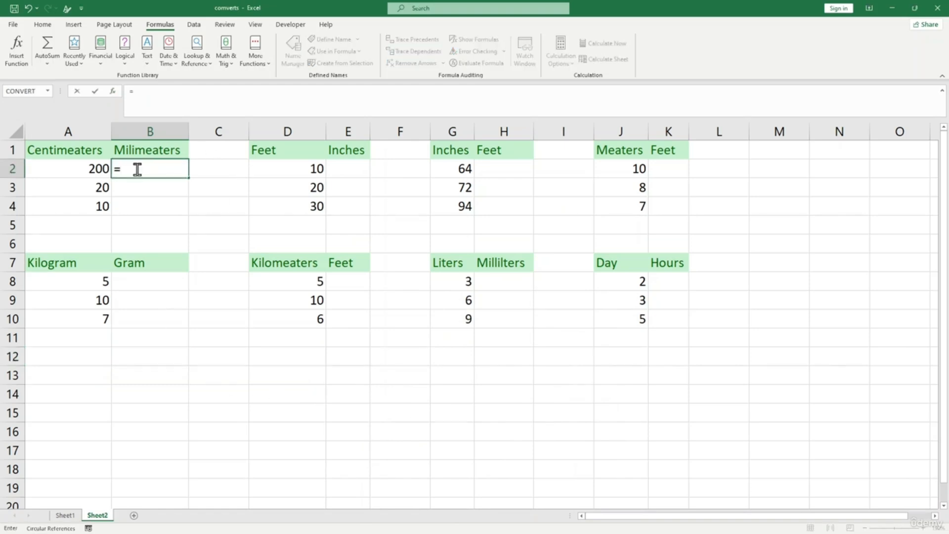
{"action": "type", "text": "convert"}
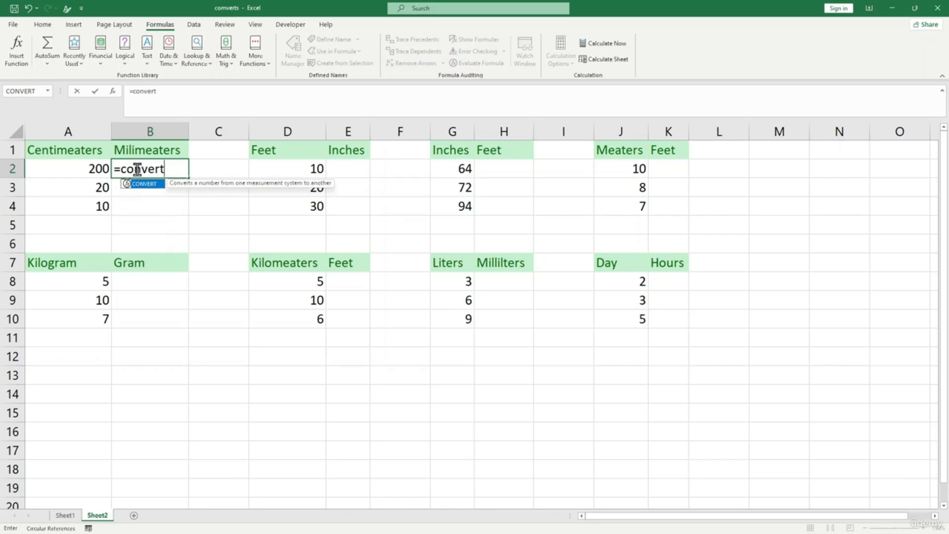
{"action": "type", "text": "("}
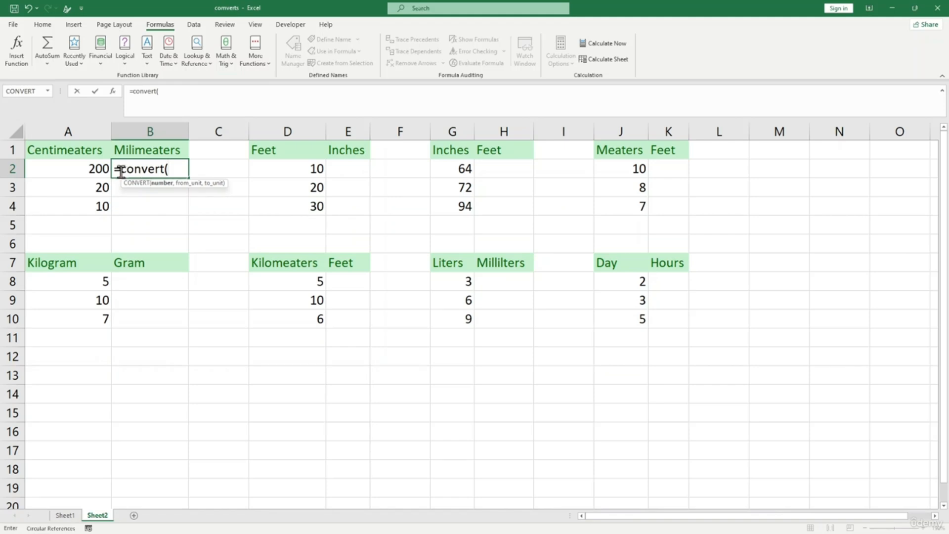
{"action": "left_click", "coordinate": [87, 168]}
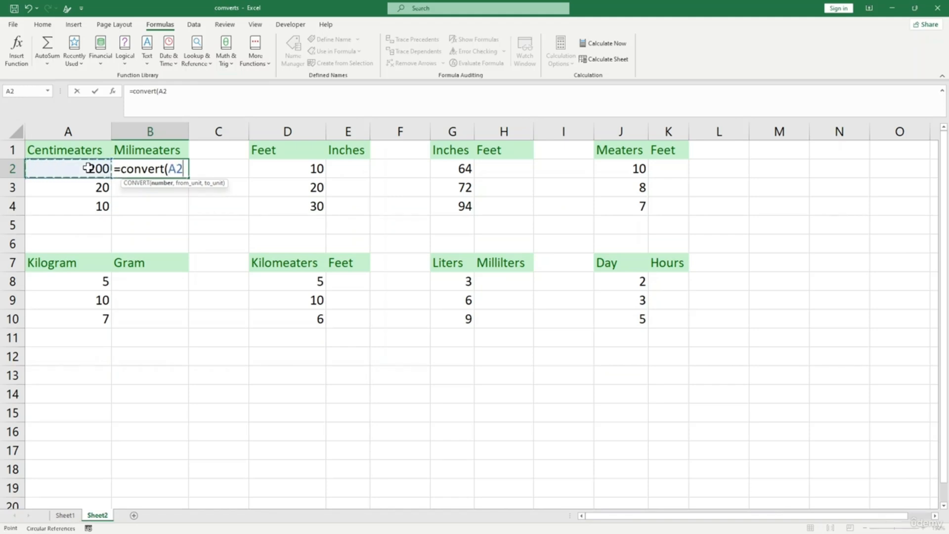
{"action": "type", "text": ","}
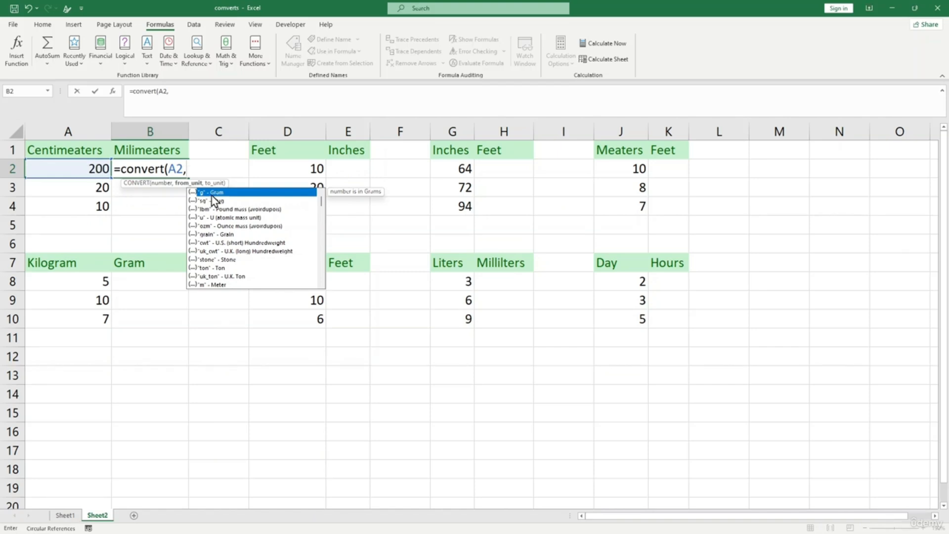
{"action": "scroll", "coordinate": [222, 218], "scroll_direction": "down", "scroll_amount": 1}
{"action": "scroll", "coordinate": [205, 210], "scroll_direction": "up", "scroll_amount": 1}
{"action": "type", "text": "\"cm\","}
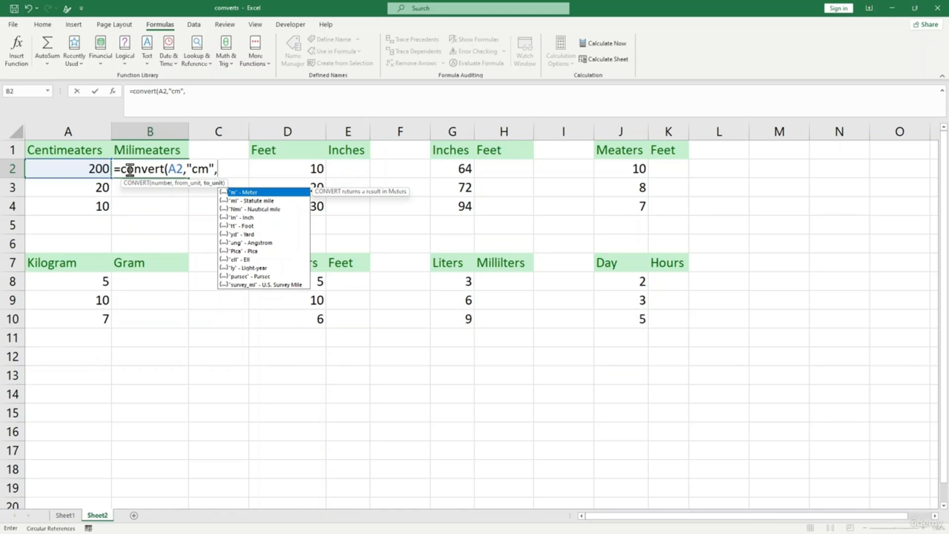
{"action": "type", "text": "\"mm\")"}
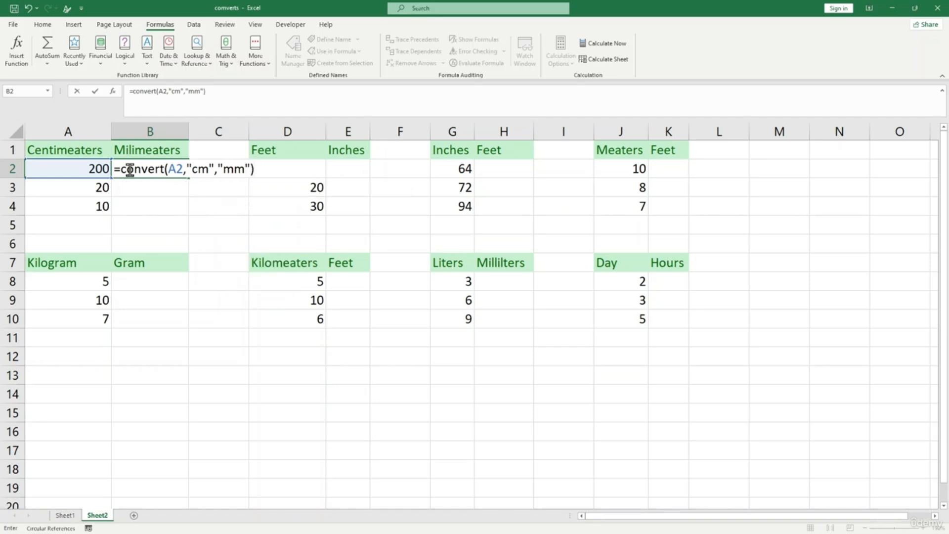
{"action": "key", "text": "Return"}
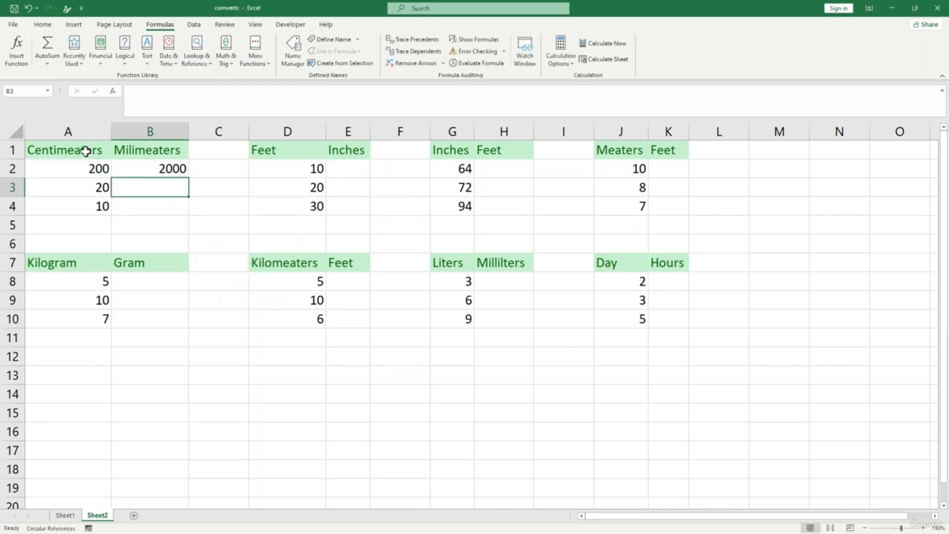
- Copy the centimetre-to-millimetre formula down to B3:B4, giving 200 and 100
{"action": "left_click", "coordinate": [150, 170]}
{"action": "left_click", "coordinate": [98, 171]}
{"action": "left_click", "coordinate": [159, 174]}
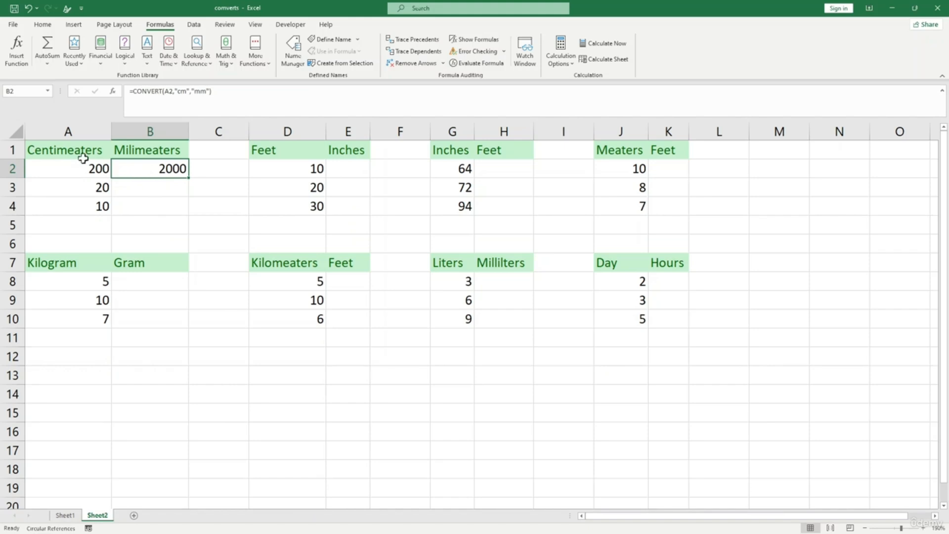
{"action": "left_click_drag", "start_coordinate": [189, 178], "coordinate": [185, 219]}
{"action": "left_click", "coordinate": [229, 208]}
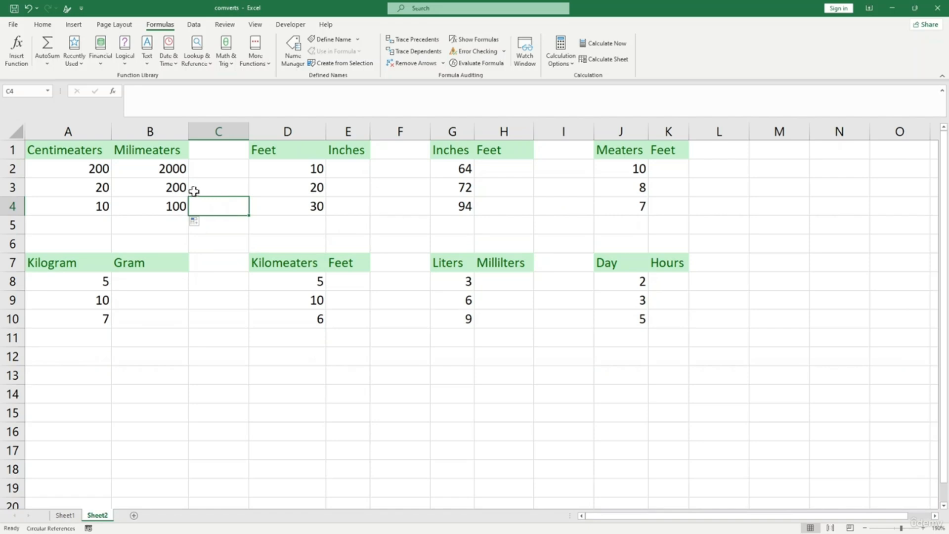
{"action": "left_click", "coordinate": [305, 169]}
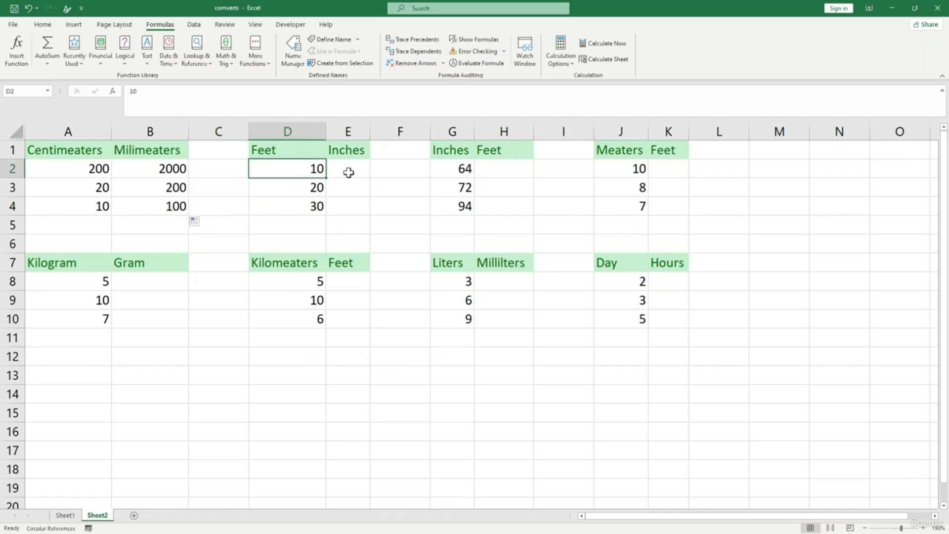
- Enter =CONVERT(D2,"ft","in") in E2, giving 120 inches
{"action": "left_click", "coordinate": [348, 172]}
{"action": "type", "text": "="}
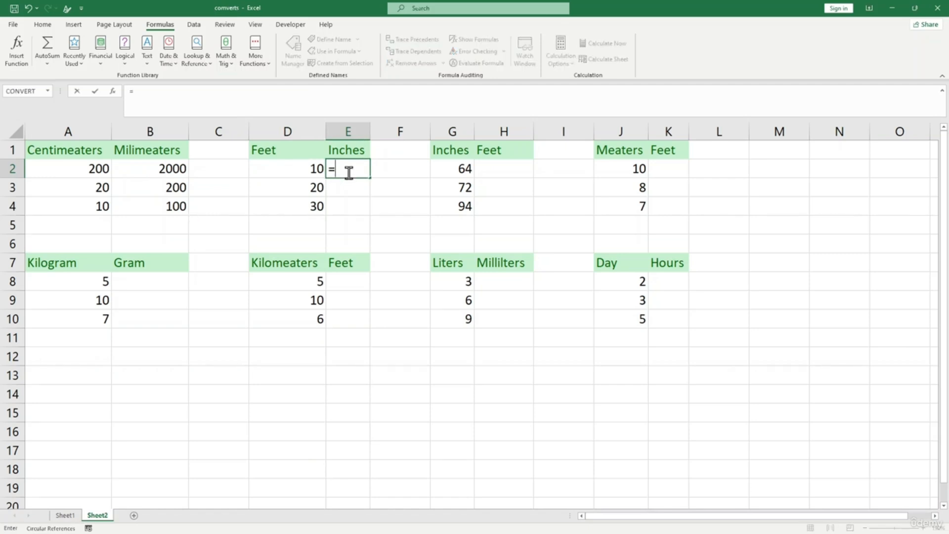
{"action": "type", "text": "conv"}
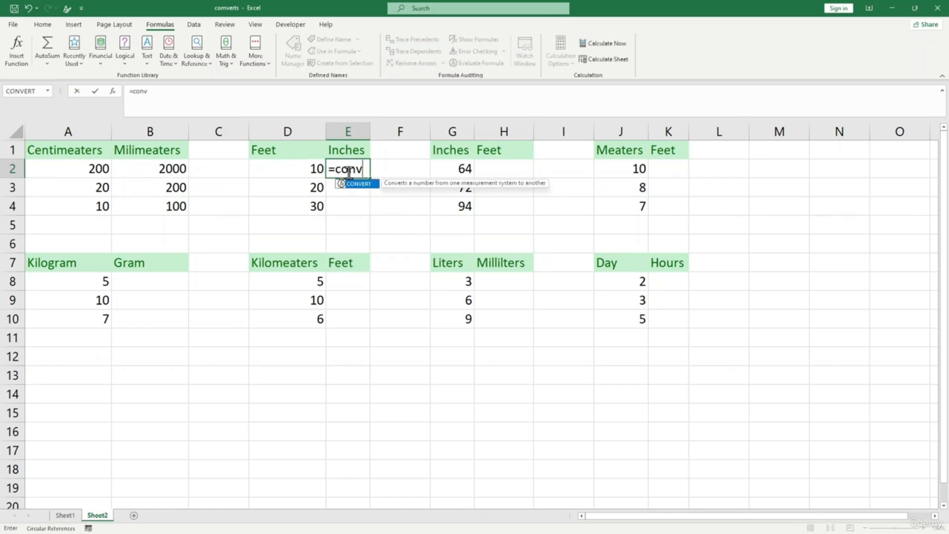
{"action": "type", "text": "ert("}
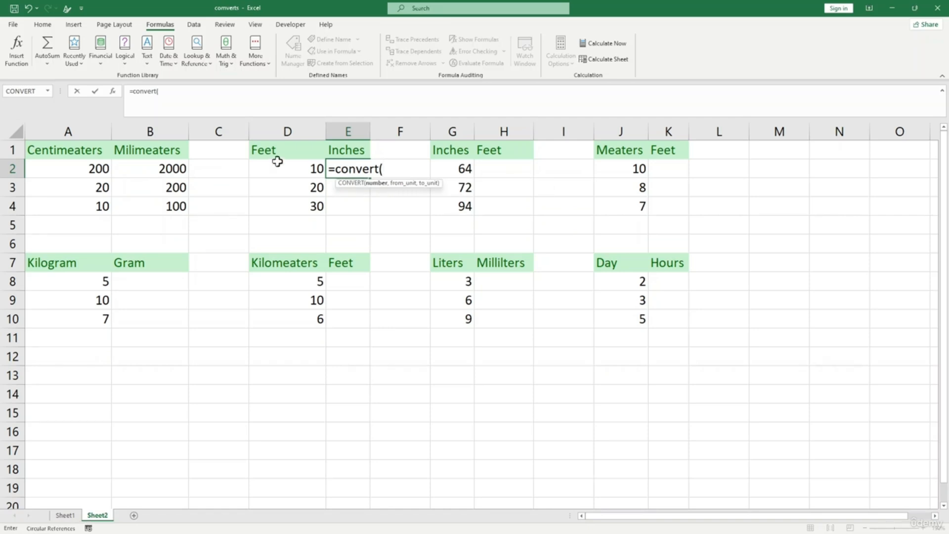
{"action": "left_click", "coordinate": [293, 174]}
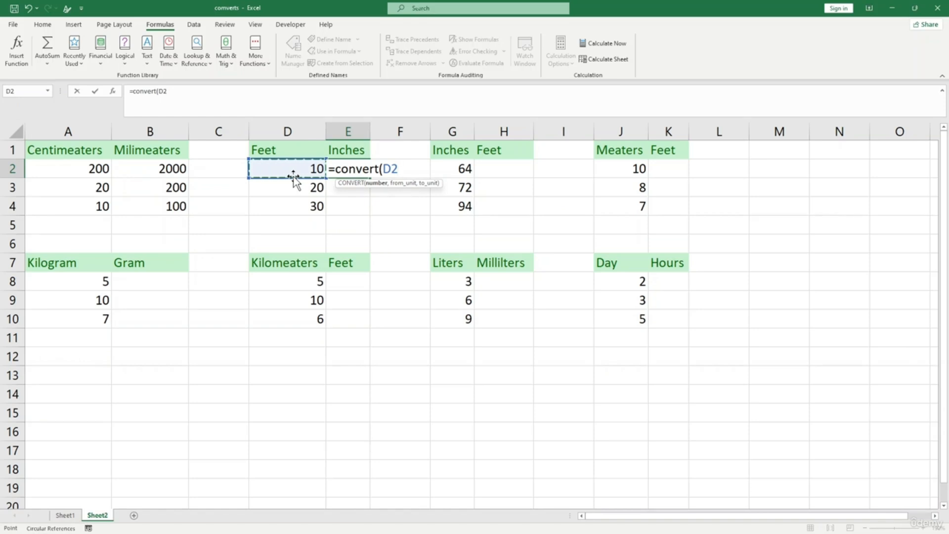
{"action": "type", "text": ","}
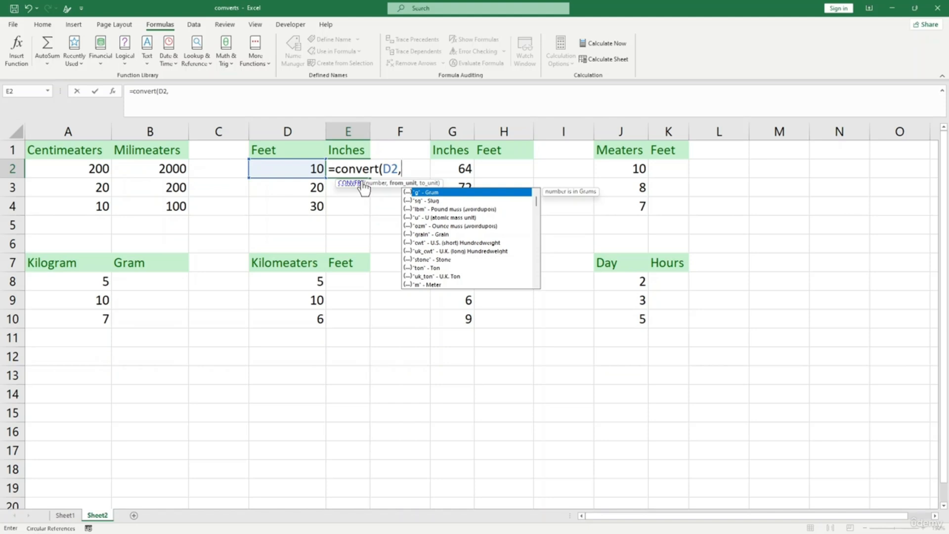
{"action": "left_click_drag", "start_coordinate": [536, 202], "coordinate": [544, 269]}
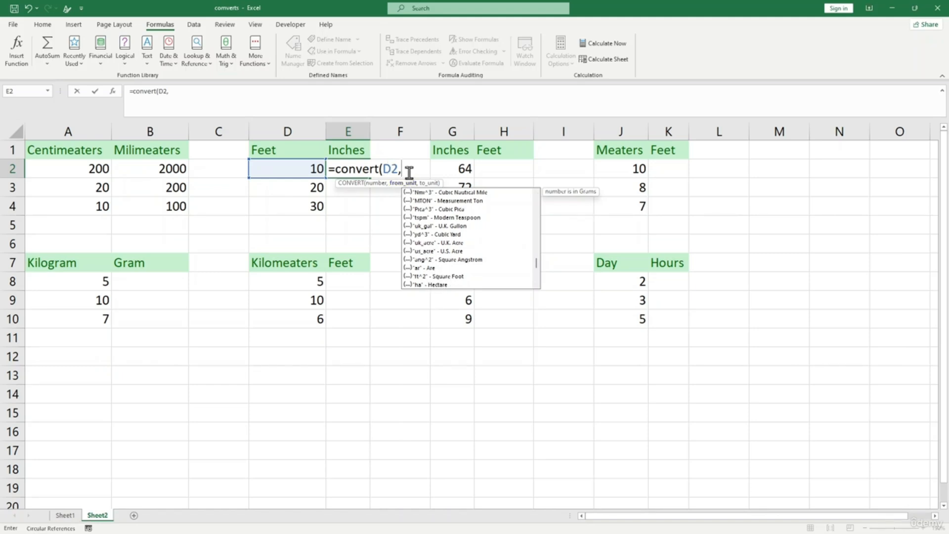
{"action": "type", "text": "\"ft"}
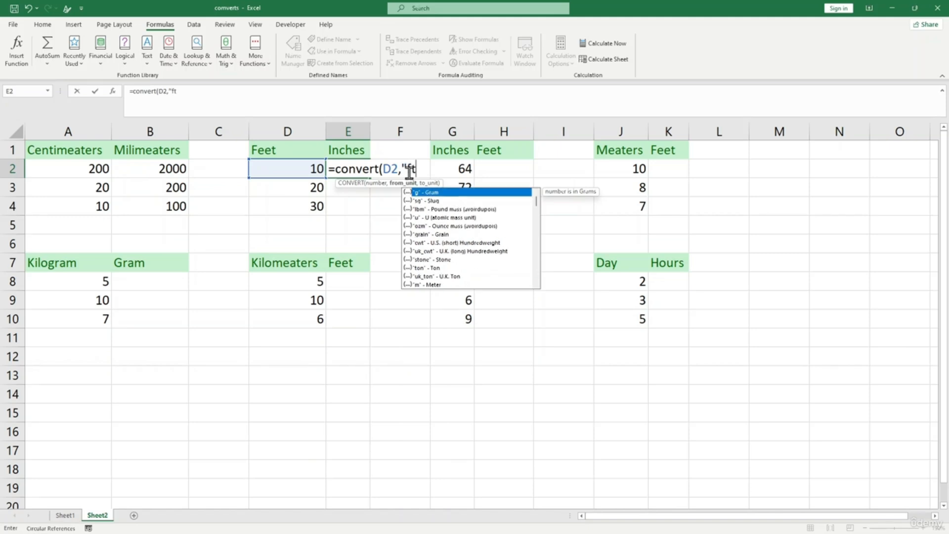
{"action": "type", "text": "\","}
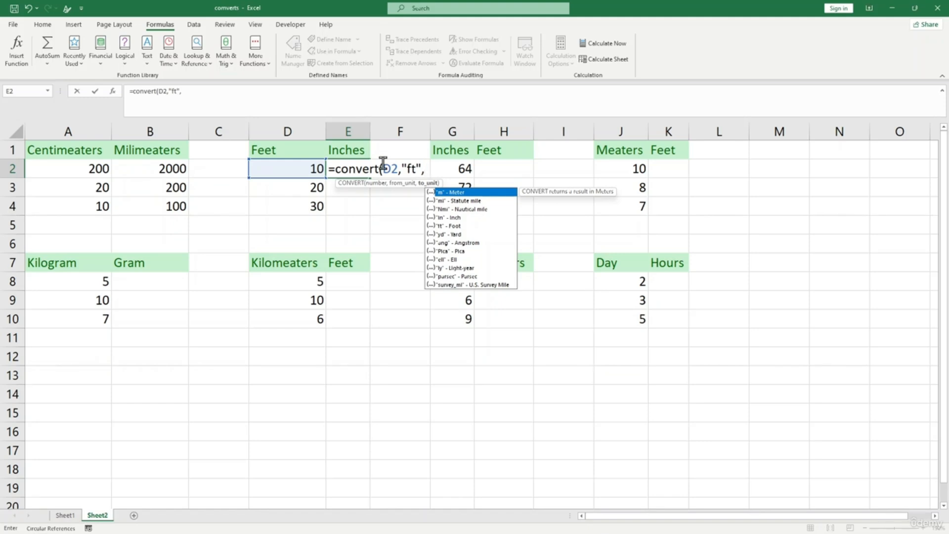
{"action": "type", "text": "\"in\")"}
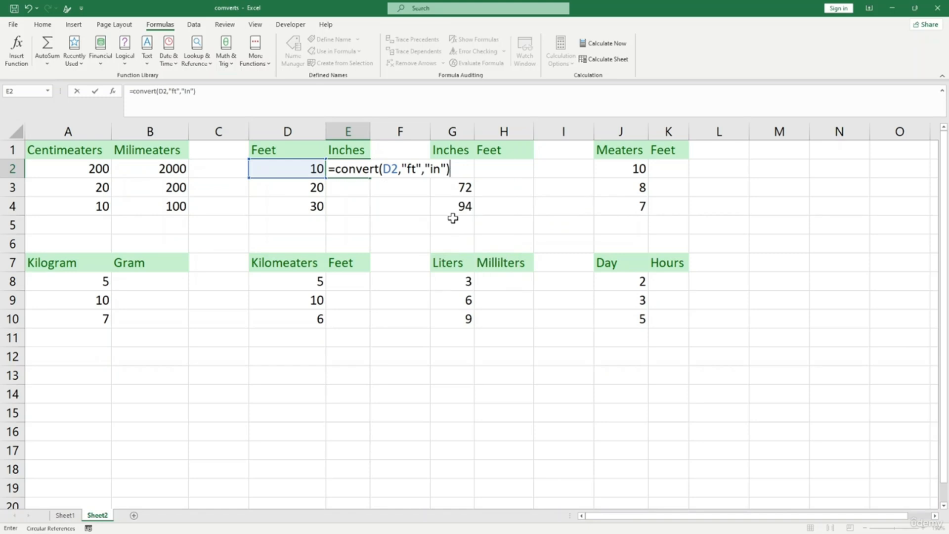
{"action": "key", "text": "Return"}
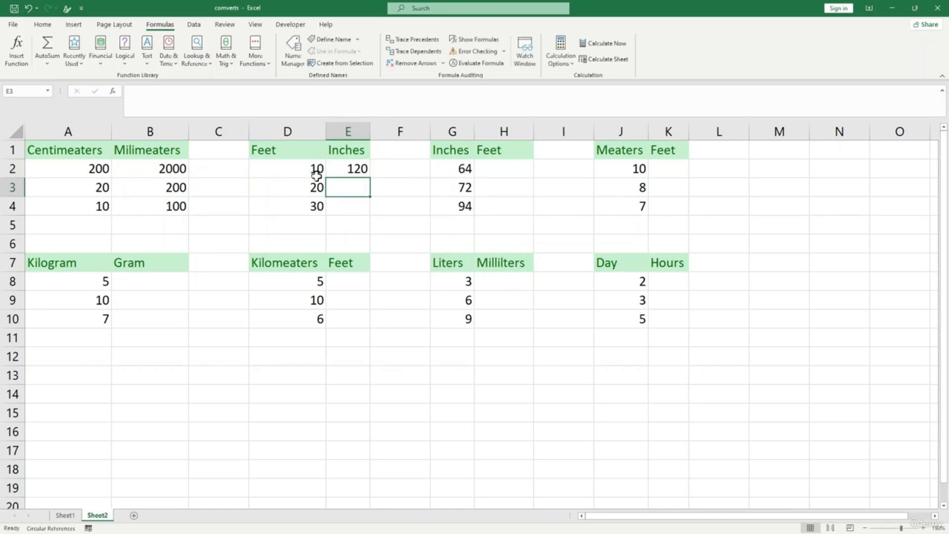
- Copy the feet-to-inches formula down to E3:E4, giving 240 and 360
{"action": "left_click", "coordinate": [302, 170]}
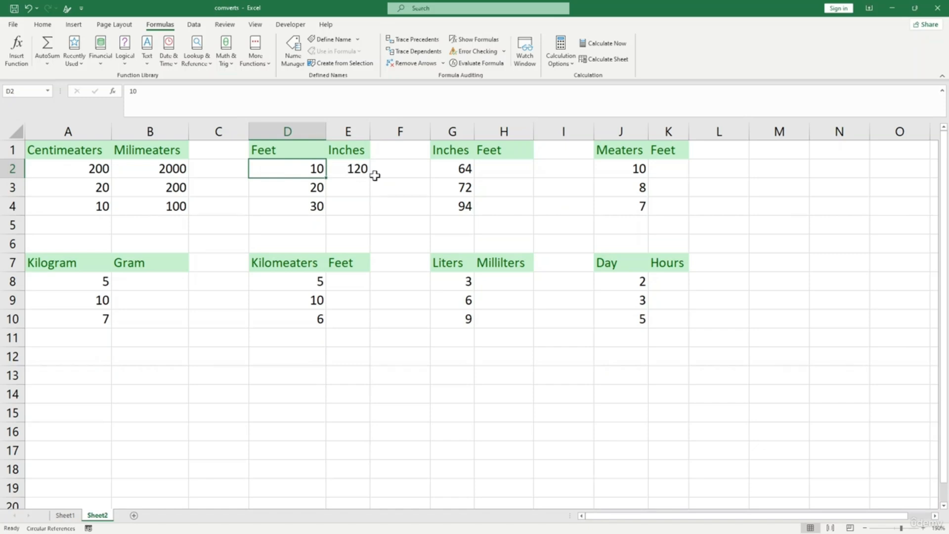
{"action": "left_click", "coordinate": [358, 170]}
{"action": "left_click_drag", "start_coordinate": [369, 179], "coordinate": [369, 215]}
{"action": "left_click", "coordinate": [358, 190]}
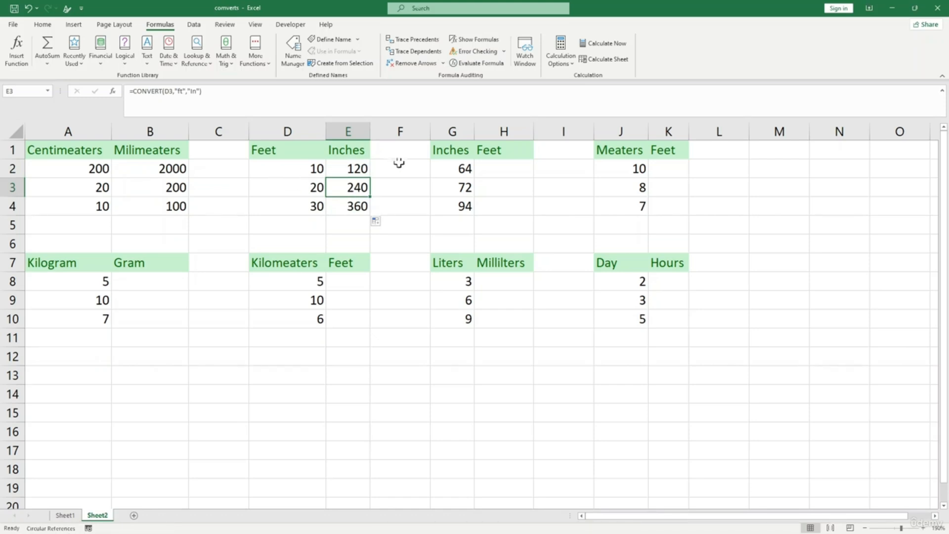
{"action": "left_click", "coordinate": [364, 167]}
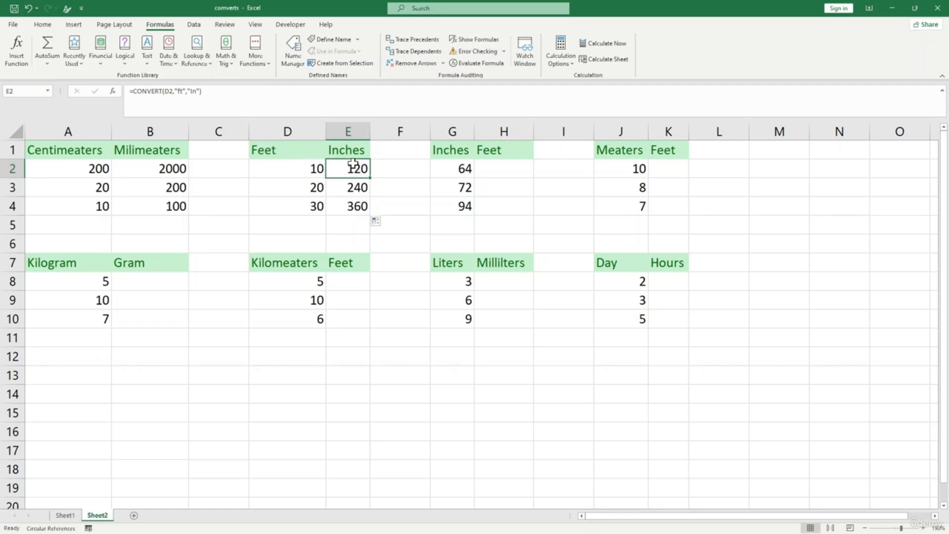
{"action": "left_click", "coordinate": [321, 169]}
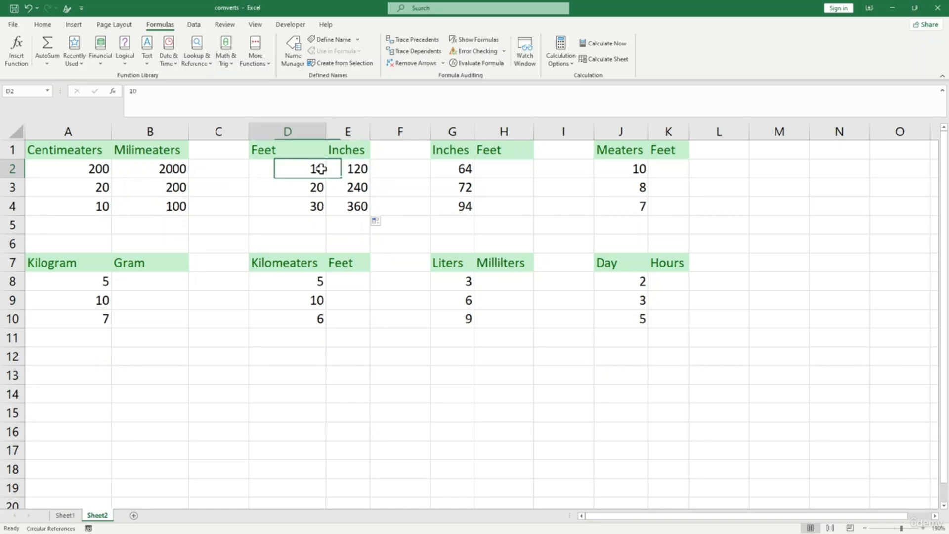
{"action": "left_click", "coordinate": [363, 169]}
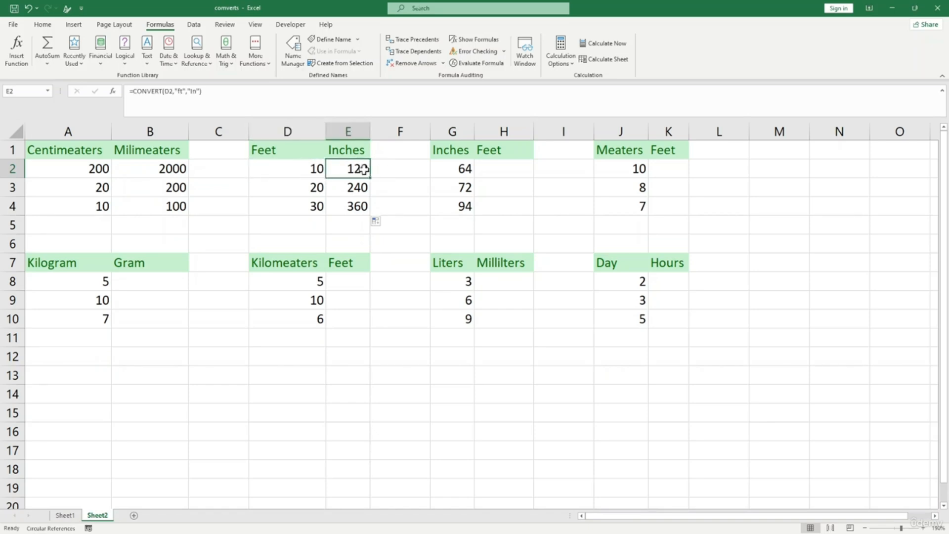
- Enter =CONVERT(E2,"in","ft") in F2 and copy it down to F4, giving 10, 20, 30
{"action": "left_click", "coordinate": [384, 169]}
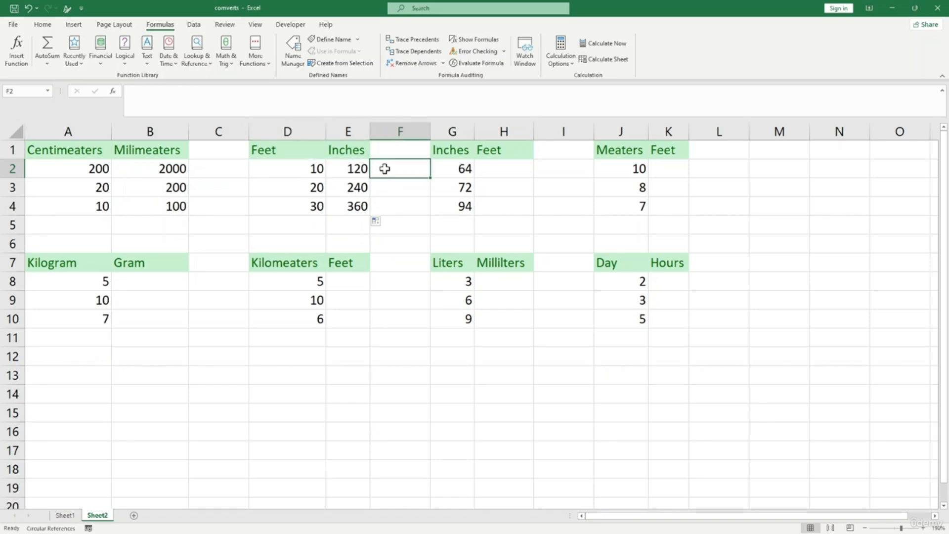
{"action": "type", "text": "="}
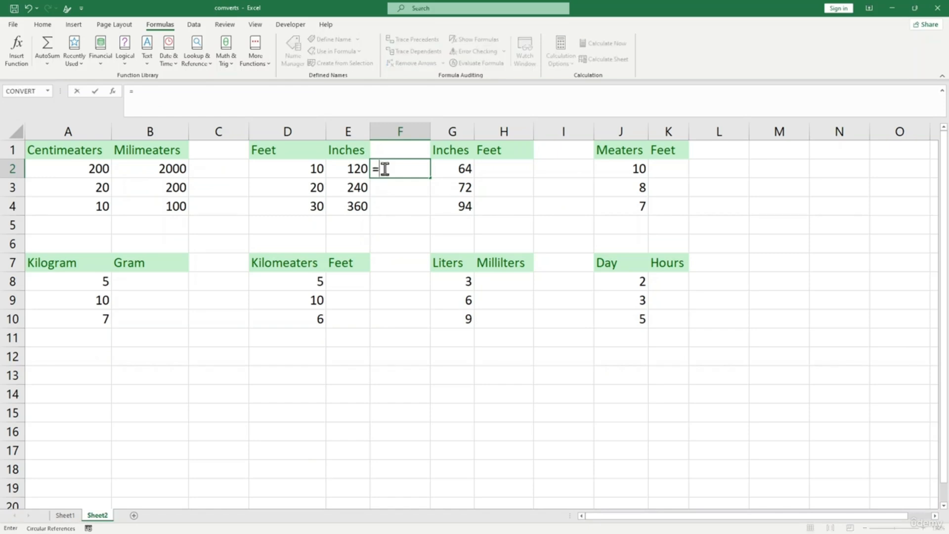
{"action": "type", "text": "conv"}
{"action": "key", "text": "BackSpace"}
{"action": "type", "text": "nv"}
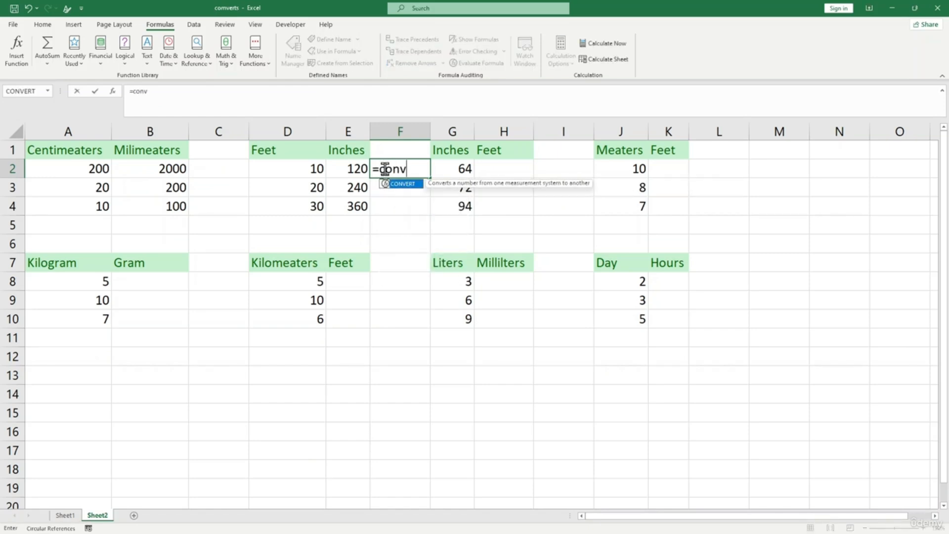
{"action": "type", "text": "ert("}
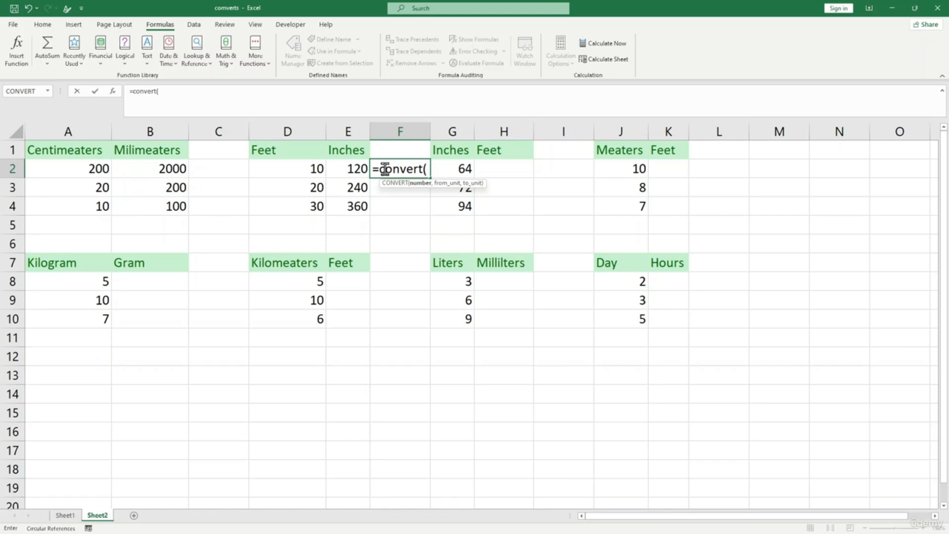
{"action": "left_click", "coordinate": [354, 169]}
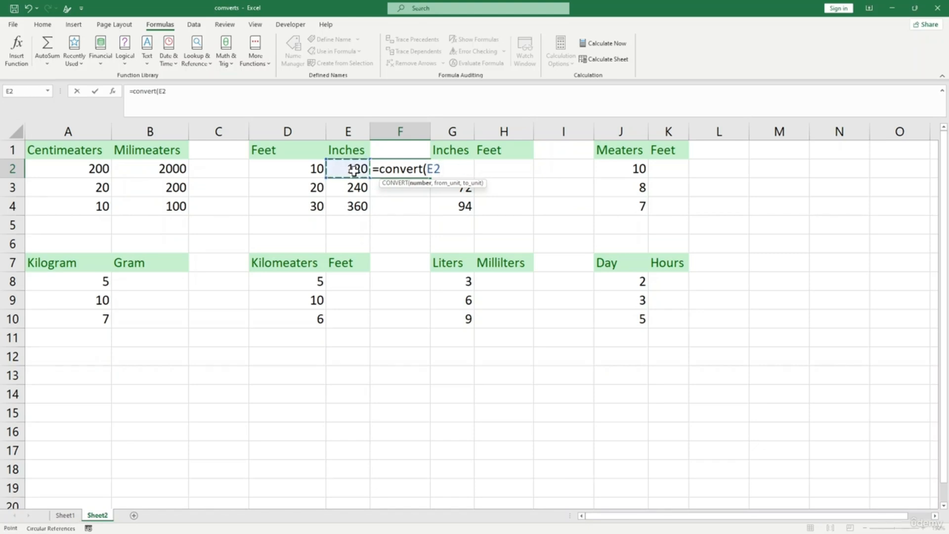
{"action": "type", "text": ","}
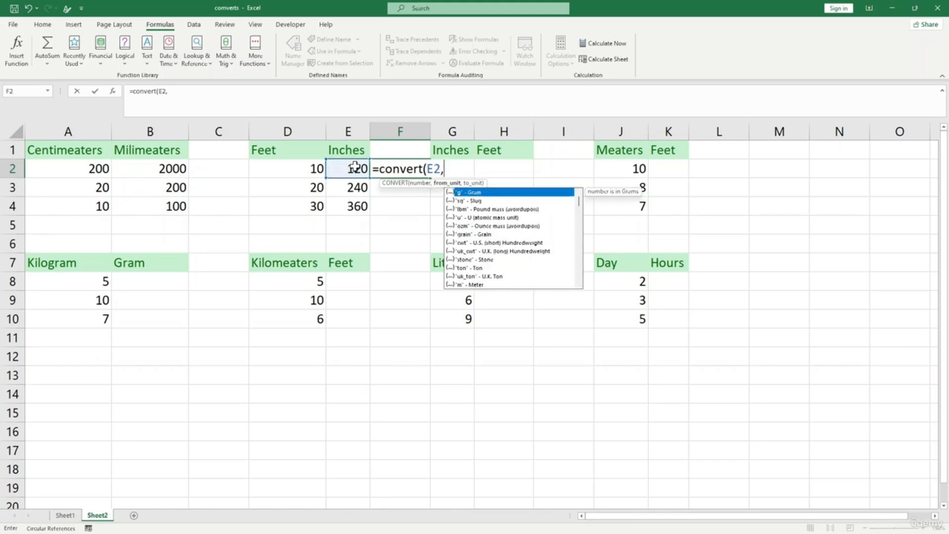
{"action": "type", "text": "\"in\","}
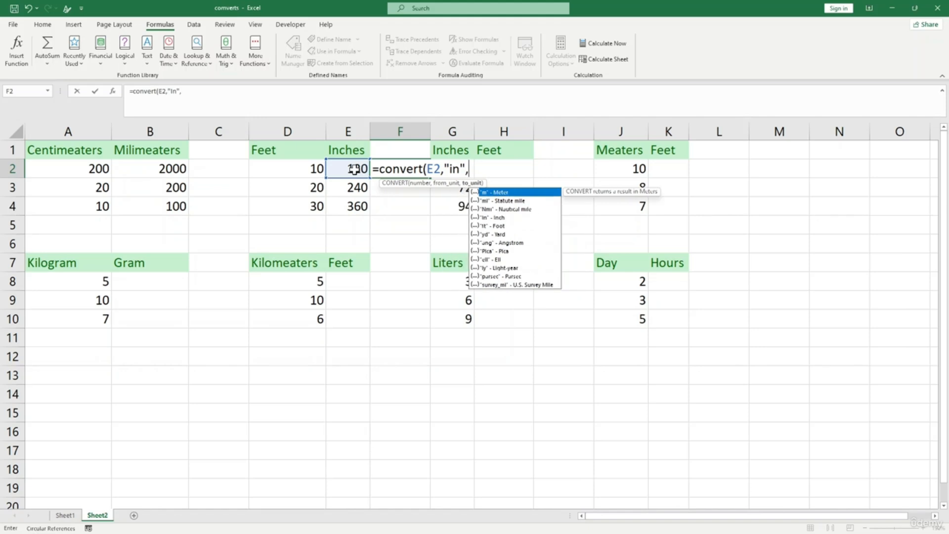
{"action": "type", "text": "\"ft\")"}
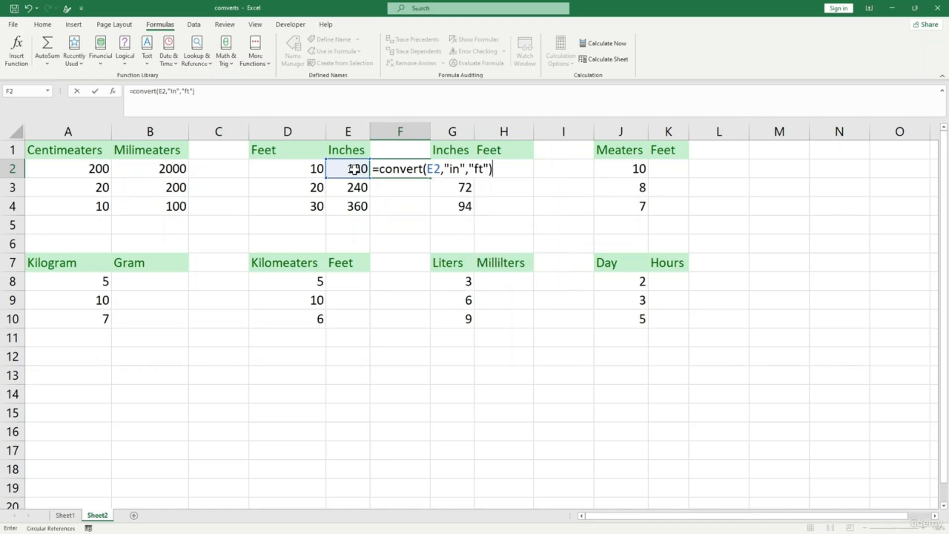
{"action": "key", "text": "Return"}
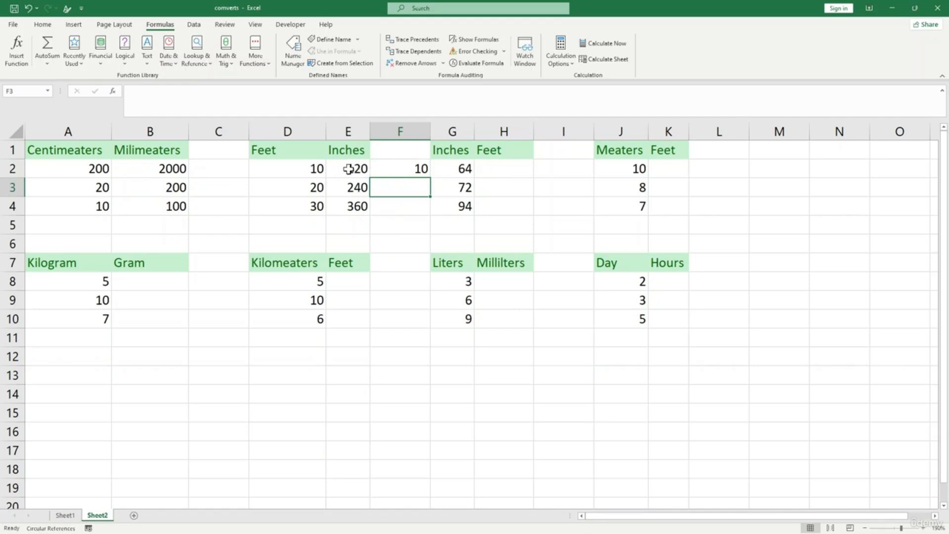
{"action": "left_click", "coordinate": [403, 169]}
{"action": "left_click_drag", "start_coordinate": [430, 172], "coordinate": [425, 214]}
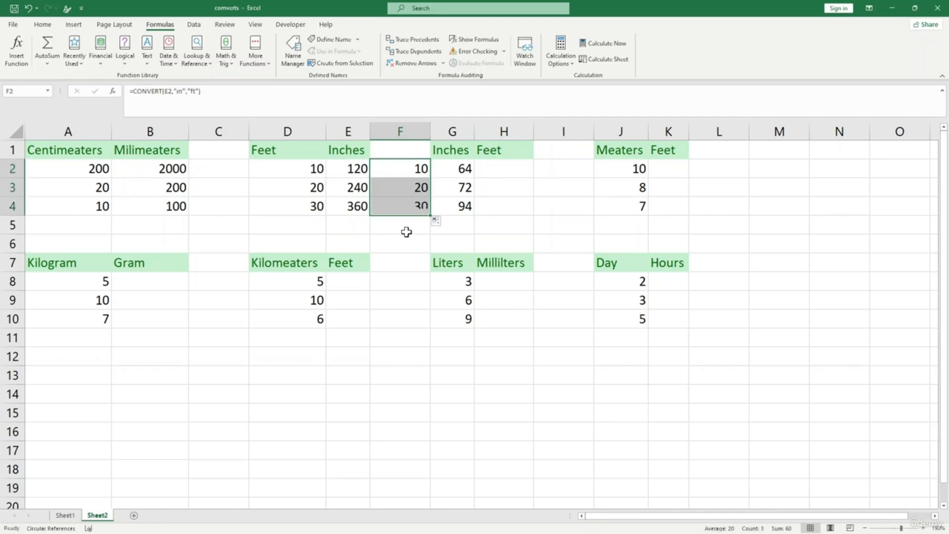
{"action": "left_click", "coordinate": [316, 170]}
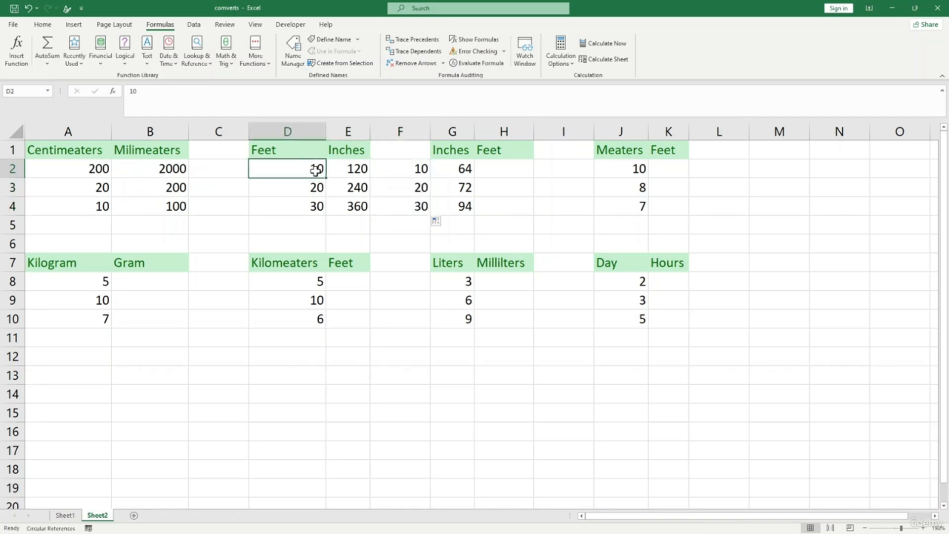
- Change the Feet values in D2 and D3 to 5 and 1, updating the conversions
{"action": "type", "text": "7"}
{"action": "key", "text": "Return"}
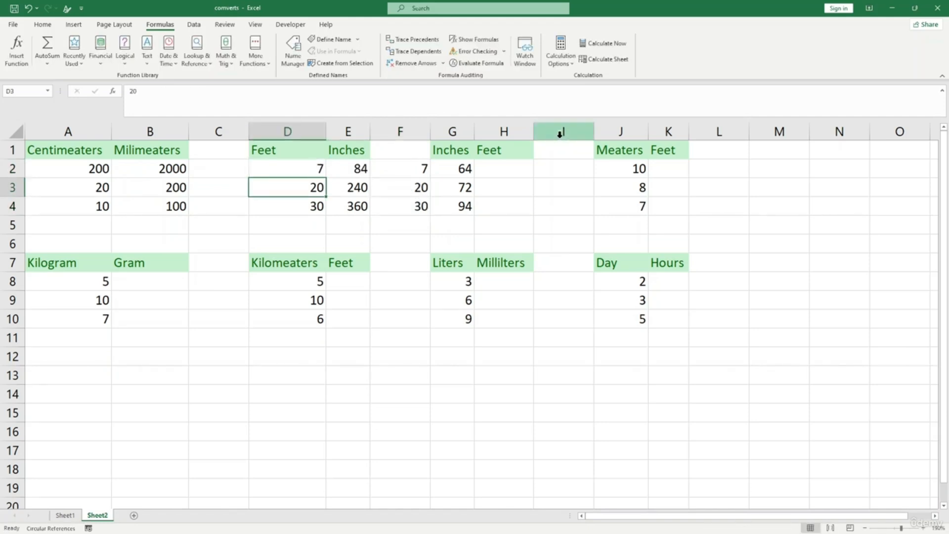
{"action": "left_click", "coordinate": [314, 170]}
{"action": "type", "text": "5"}
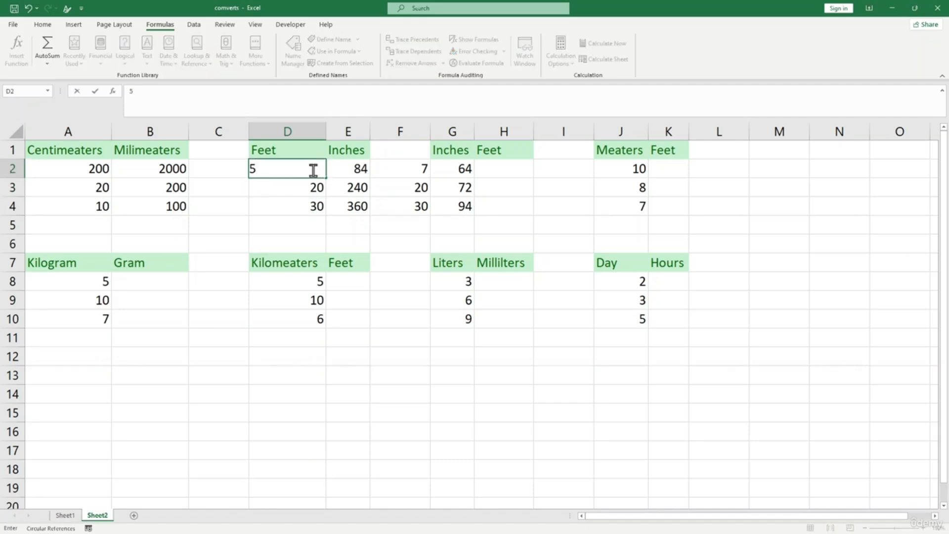
{"action": "left_click", "coordinate": [318, 219]}
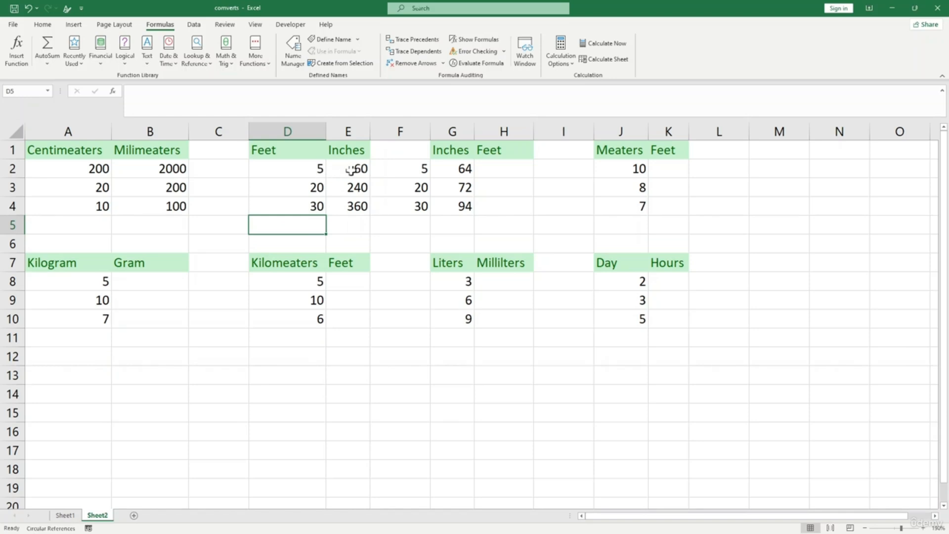
{"action": "left_click", "coordinate": [307, 187]}
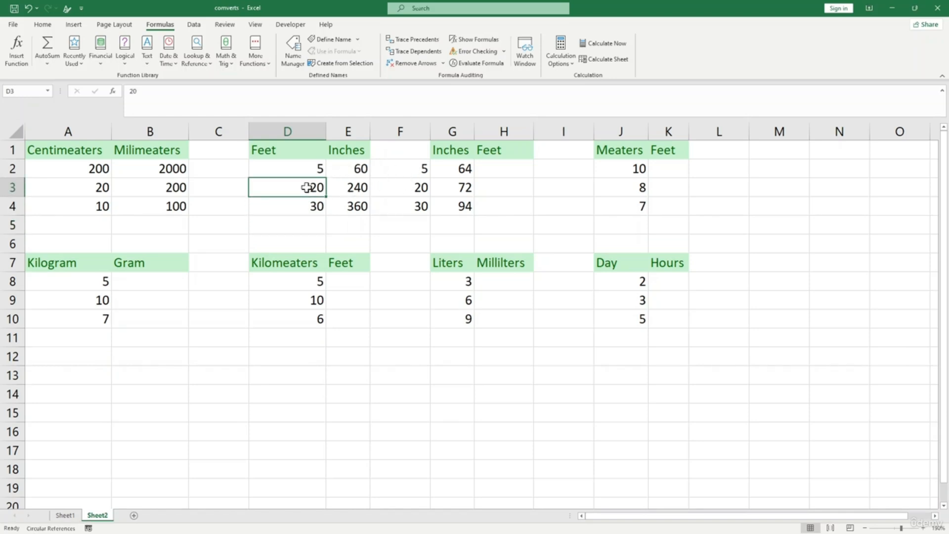
{"action": "type", "text": "1"}
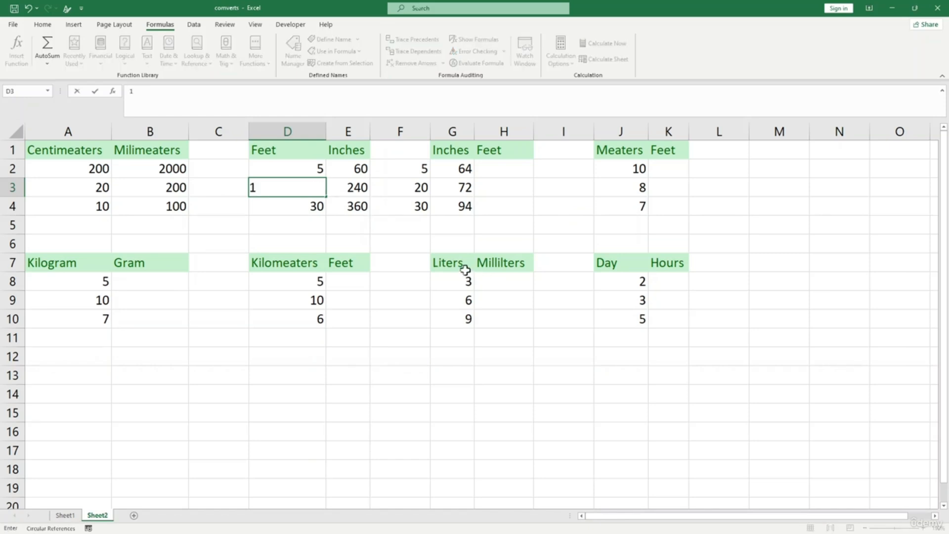
{"action": "left_click", "coordinate": [397, 227]}
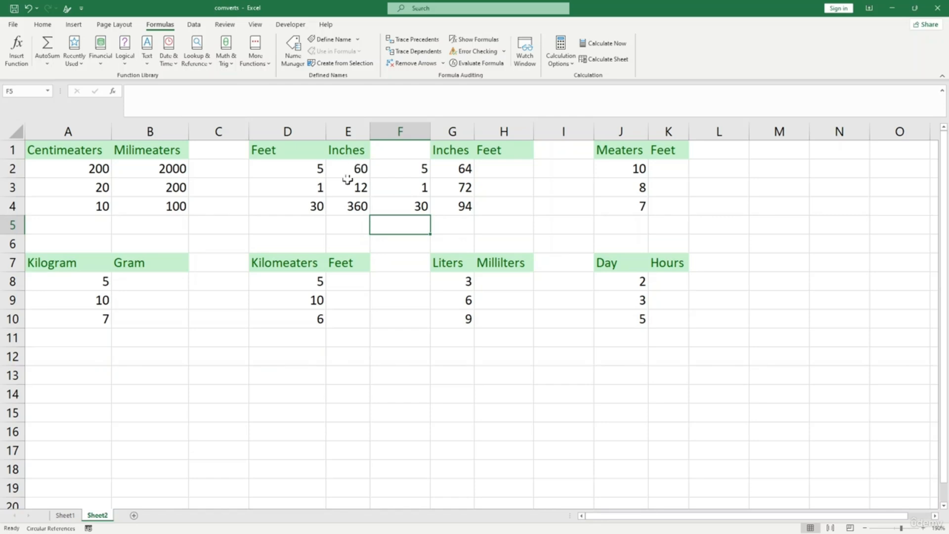
- Add a 'feet' heading in F1 above the converted values
{"action": "left_click", "coordinate": [404, 151]}
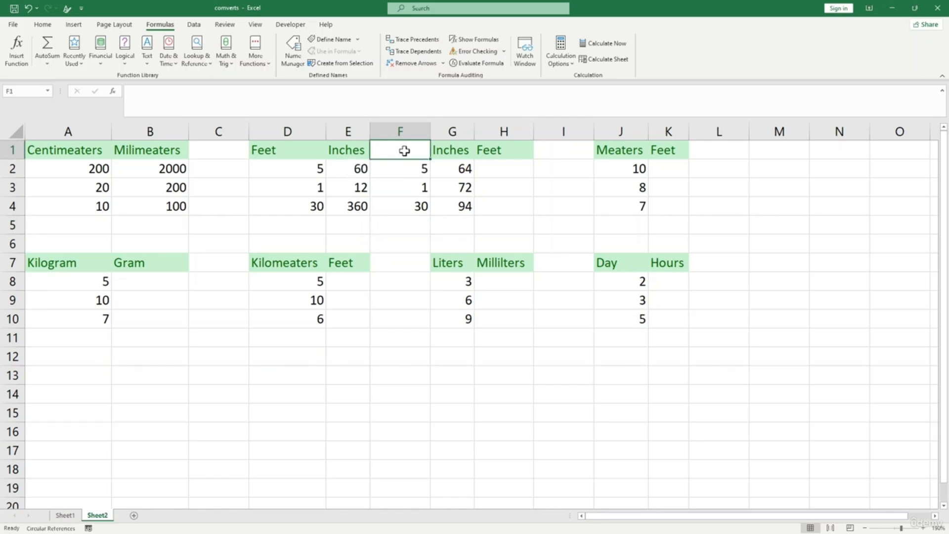
{"action": "type", "text": "fet"}
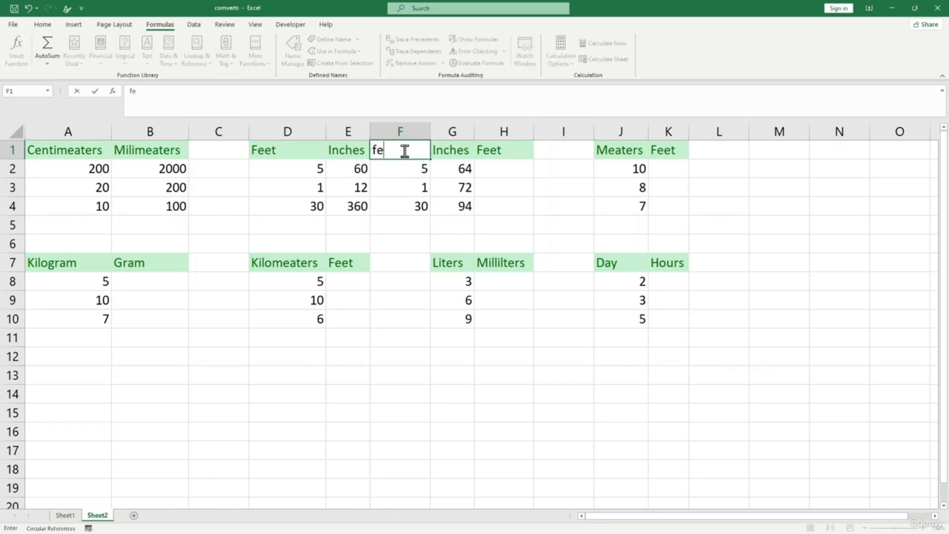
{"action": "key", "text": "Return"}
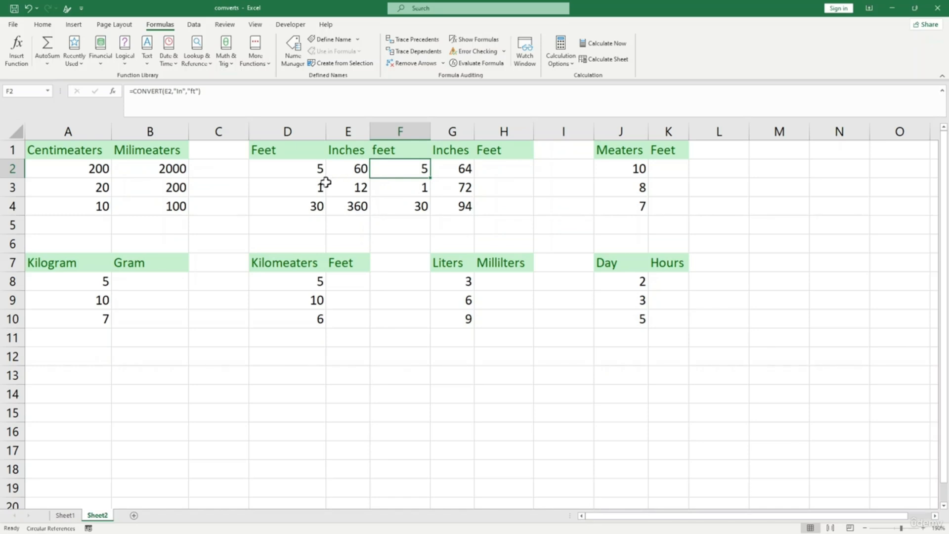
- Enter =CONVERT(G2,"in","ft") in H2, correcting the mistyped unit quote
{"action": "left_click", "coordinate": [493, 169]}
{"action": "type", "text": "=con"}
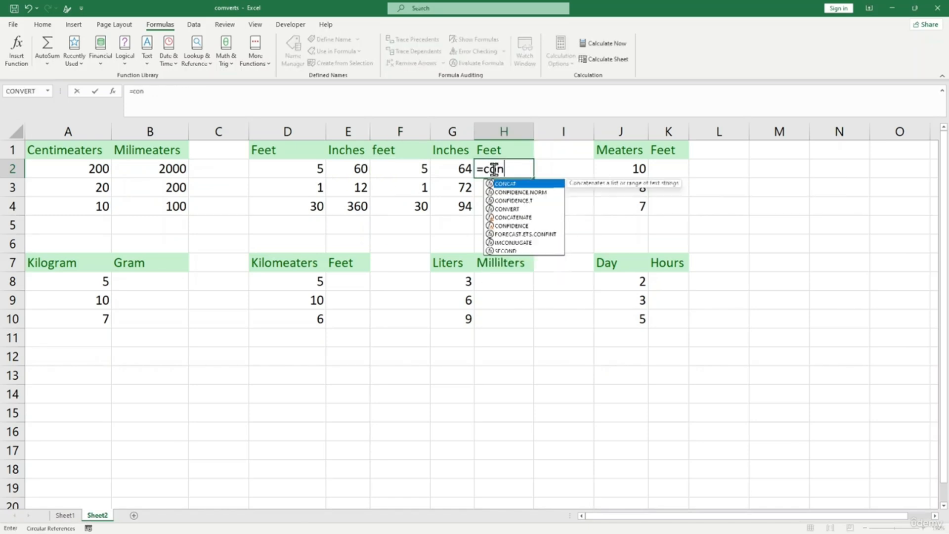
{"action": "type", "text": "vert"}
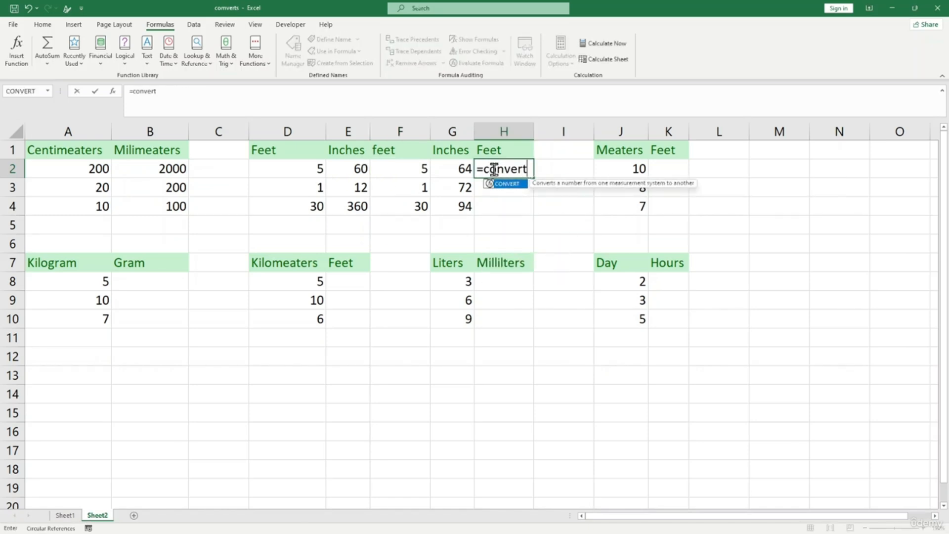
{"action": "type", "text": "("}
{"action": "left_click", "coordinate": [449, 168]}
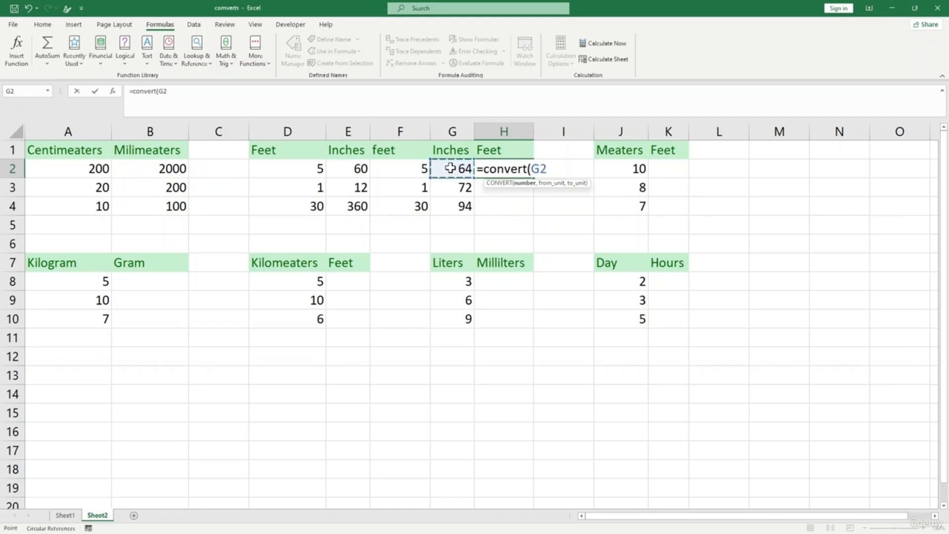
{"action": "type", "text": ",\""}
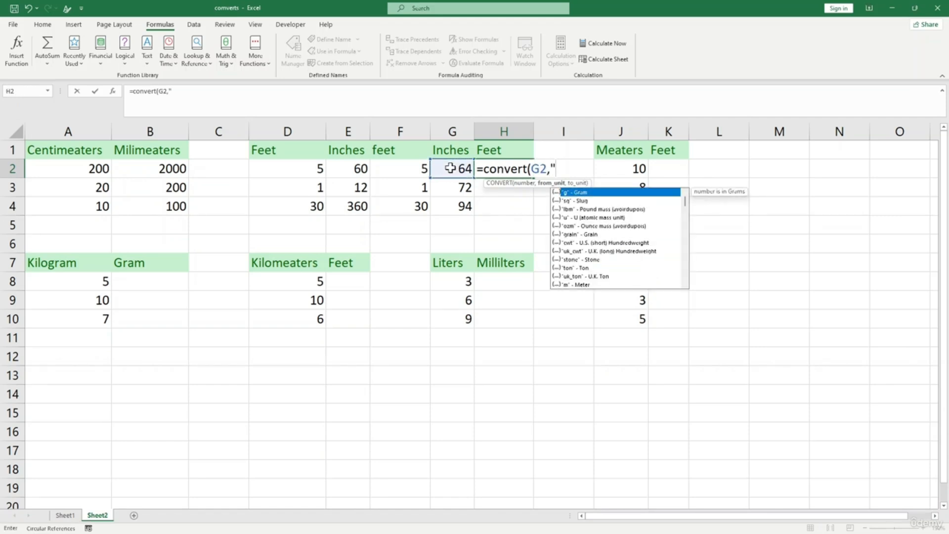
{"action": "type", "text": "in\",'fe"}
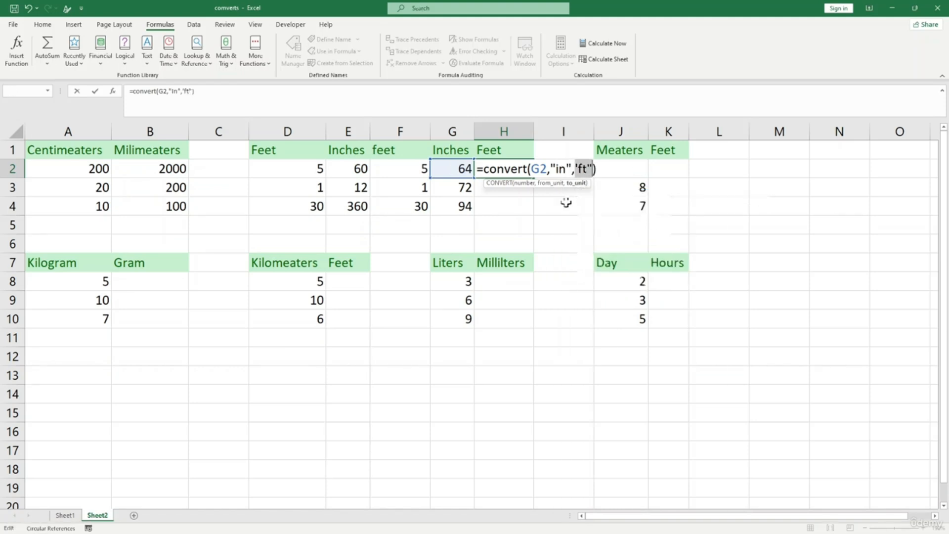
{"action": "left_click", "coordinate": [577, 168]}
{"action": "type", "text": "\"\"ft\""}
{"action": "key", "text": "Left"}
{"action": "key", "text": "BackSpace"}
{"action": "key", "text": "Return"}
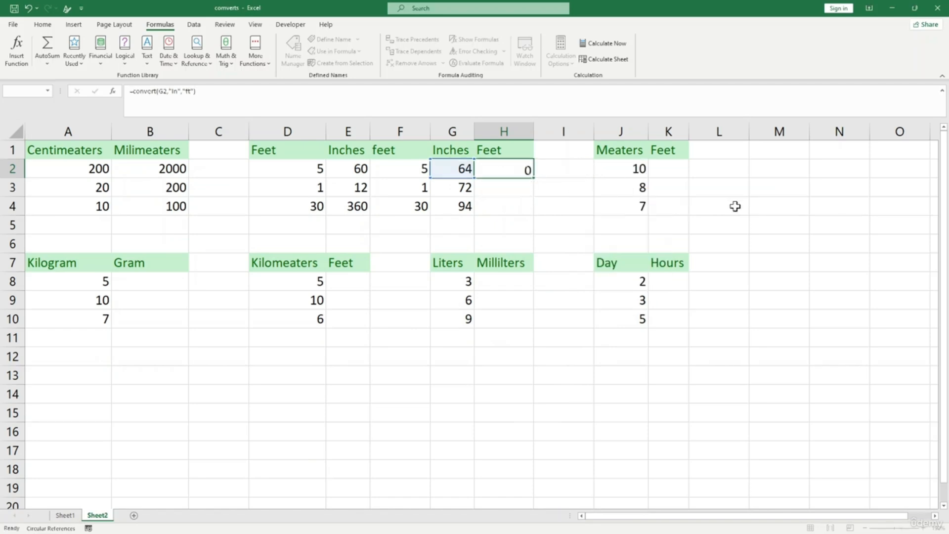
- Fill the inches-to-feet formula down to H4, giving 5.33333, 6 and 7.83333
{"action": "left_click", "coordinate": [517, 168]}
{"action": "left_click_drag", "start_coordinate": [533, 177], "coordinate": [529, 218]}
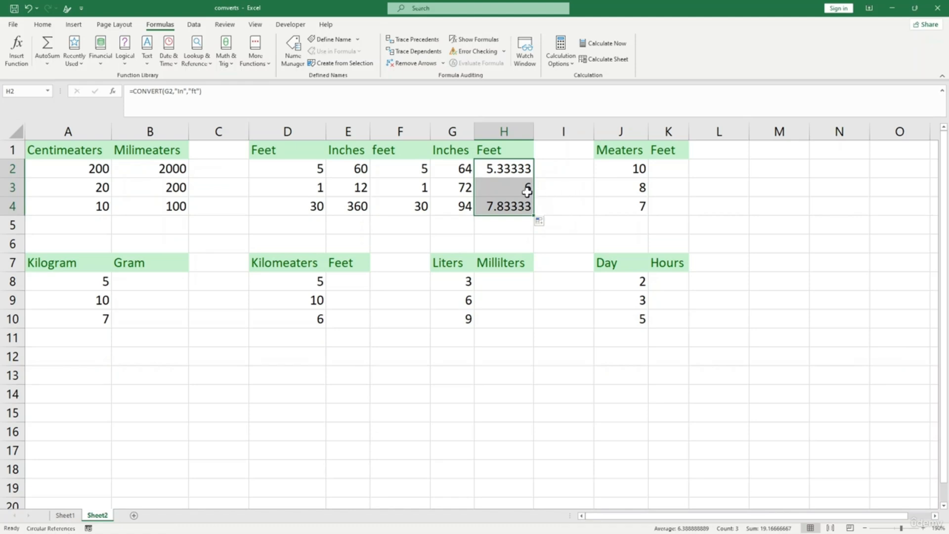
{"action": "left_click", "coordinate": [584, 190]}
{"action": "left_click", "coordinate": [639, 167]}
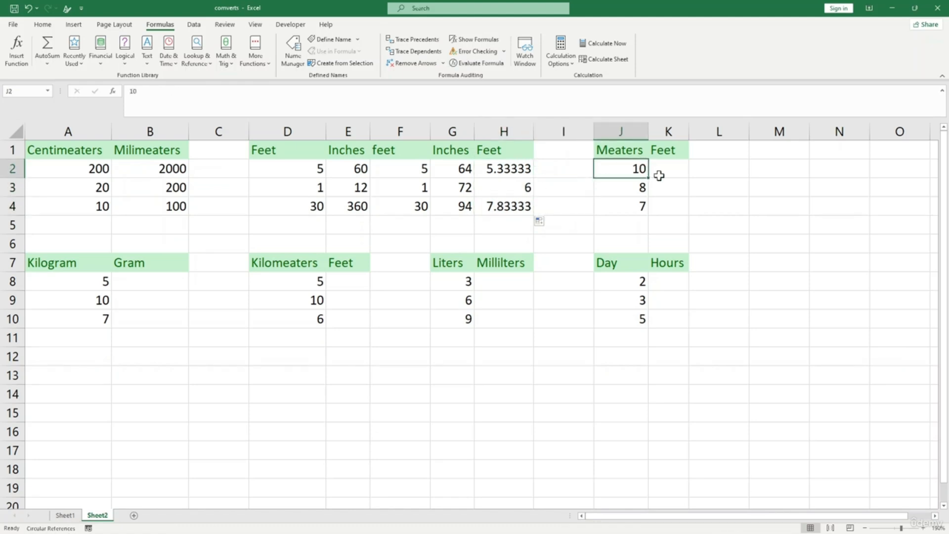
- Enter =CONVERT(J2,"m","ft") in K2 beside the first Meters value
{"action": "left_click", "coordinate": [663, 169]}
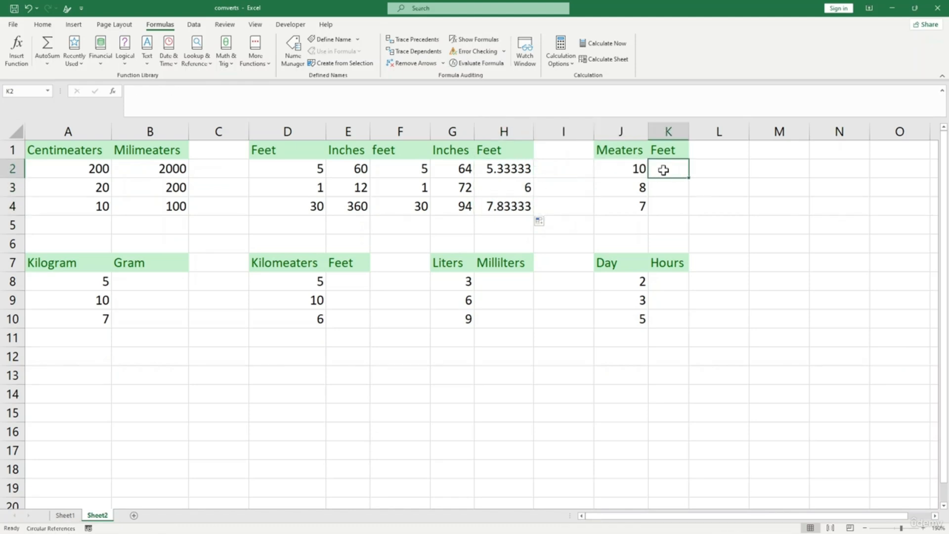
{"action": "type", "text": "=co"}
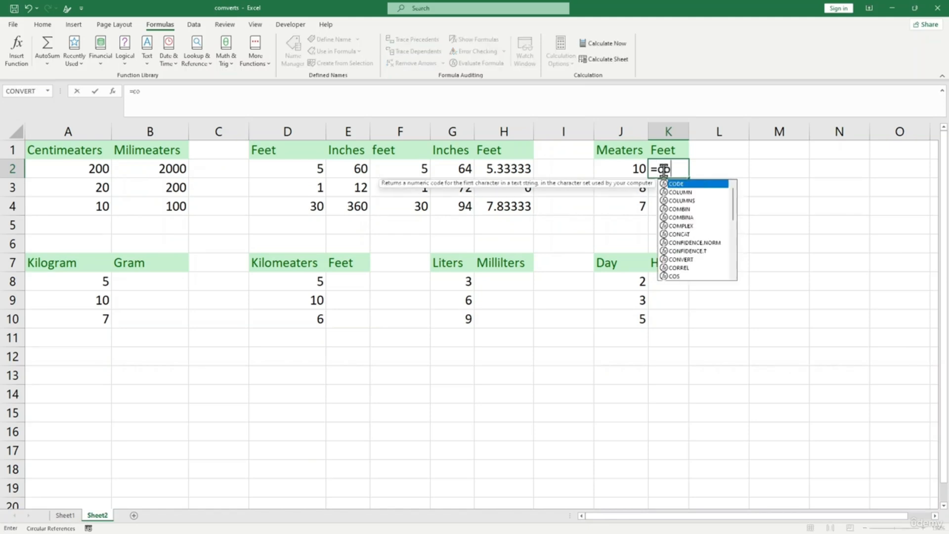
{"action": "type", "text": "nvert("}
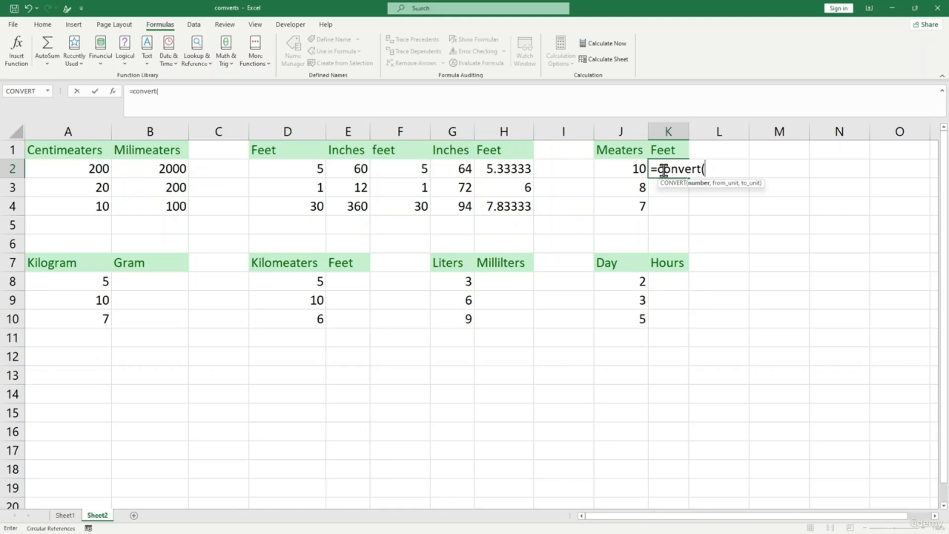
{"action": "left_click", "coordinate": [638, 169]}
{"action": "type", "text": ","}
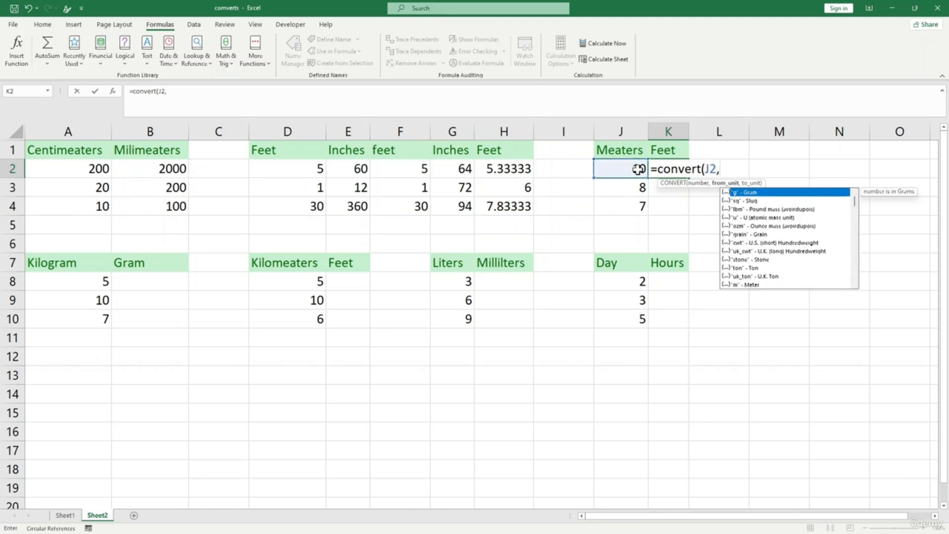
{"action": "type", "text": "\"m\","}
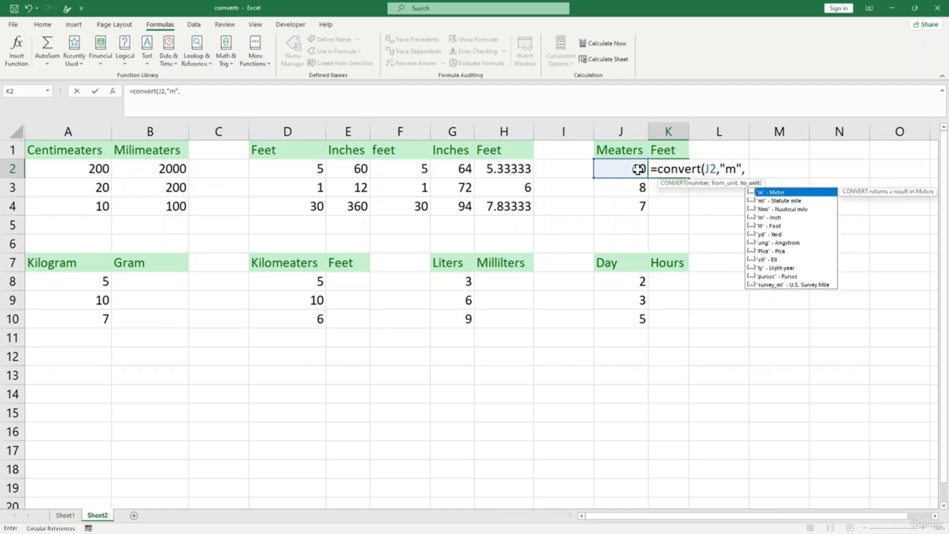
{"action": "type", "text": "\"ft\")"}
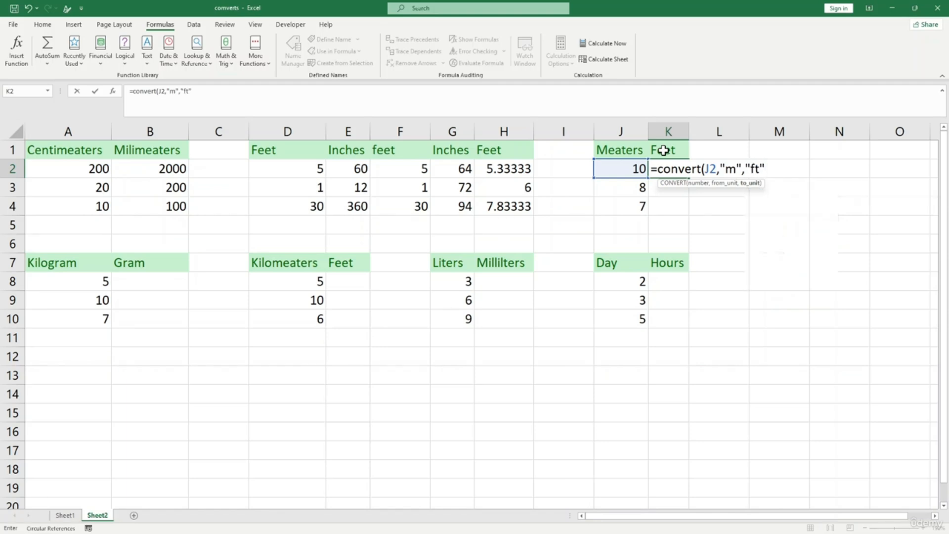
{"action": "key", "text": "Return"}
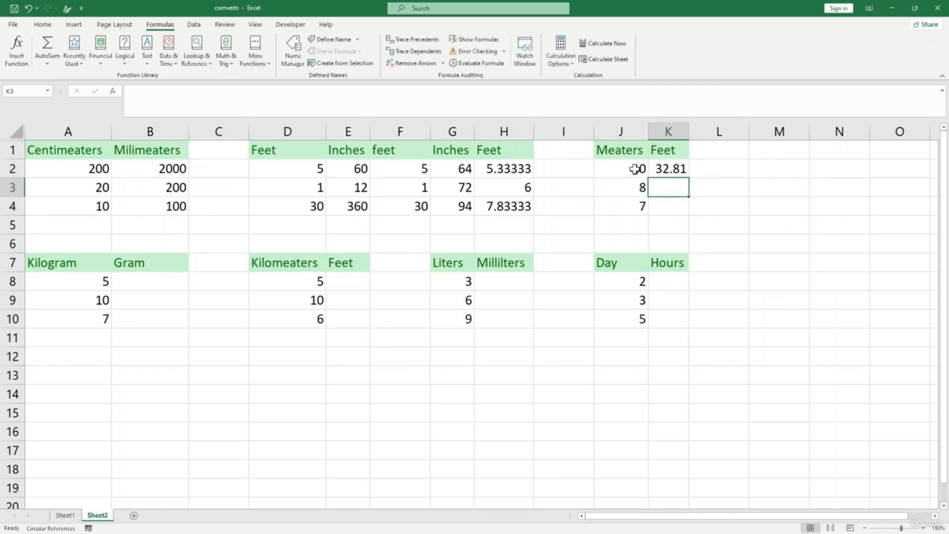
- Fill the metres-to-feet formula down to K4, showing 32.81, 26.25 and 22.97
{"action": "left_click", "coordinate": [634, 169]}
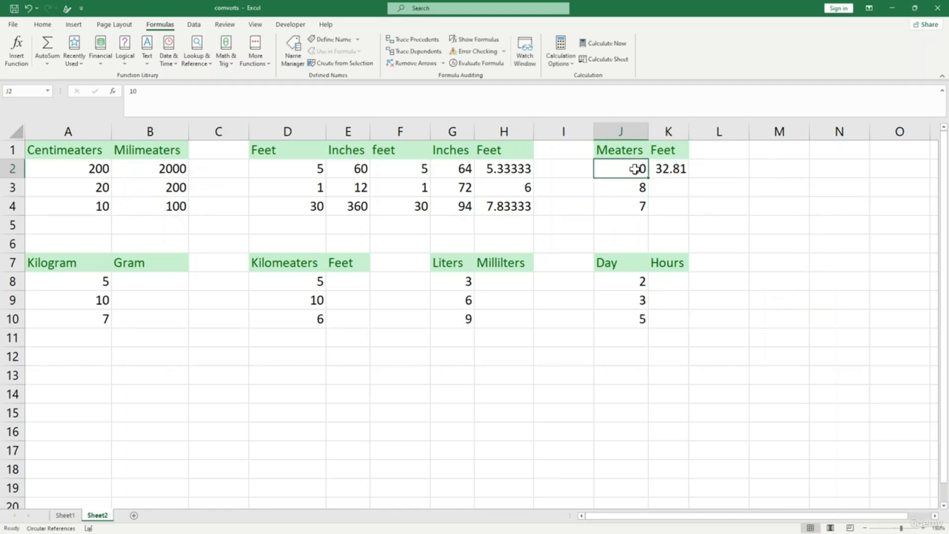
{"action": "left_click", "coordinate": [678, 169]}
{"action": "left_click_drag", "start_coordinate": [688, 178], "coordinate": [688, 219]}
{"action": "left_click", "coordinate": [751, 206]}
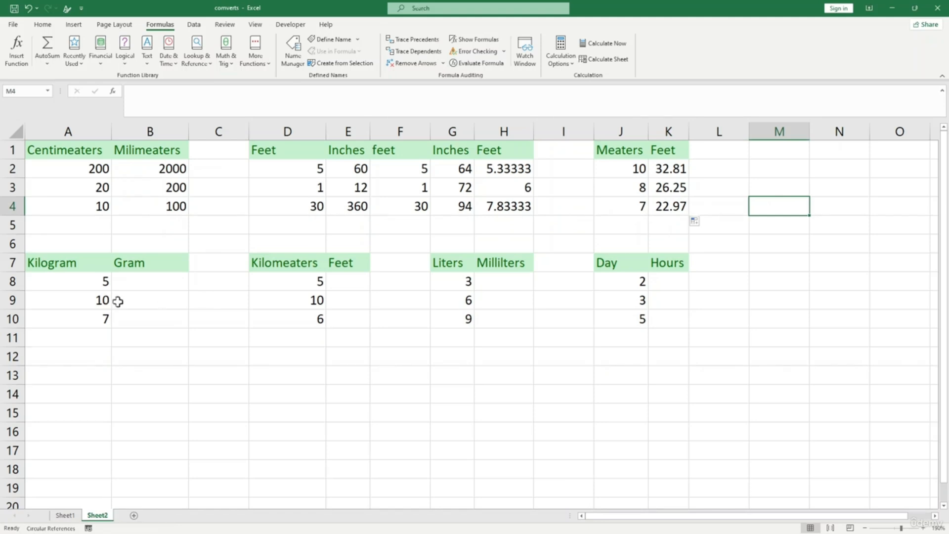
{"action": "left_click", "coordinate": [87, 281]}
{"action": "left_click", "coordinate": [141, 284]}
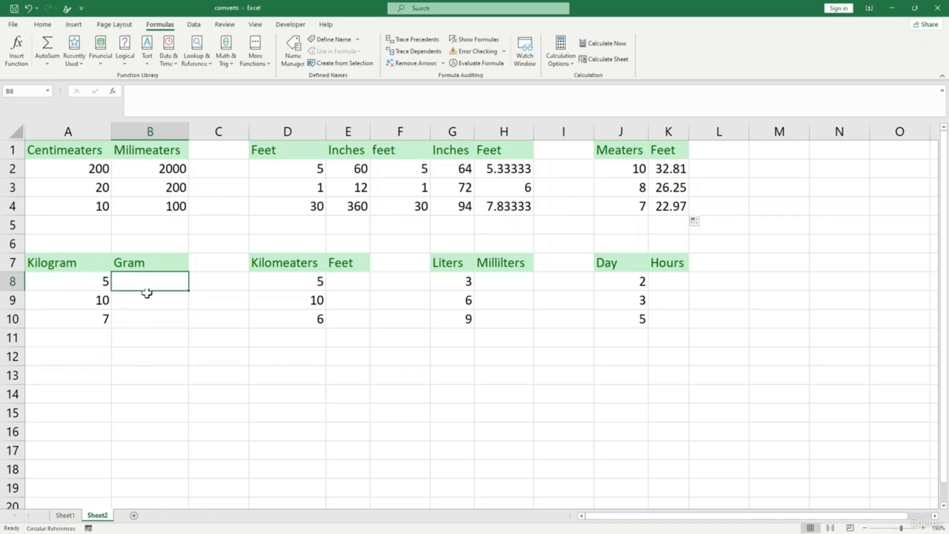
- Enter =CONVERT(A8,"kg","g") in B8 of the Kilogram table
{"action": "type", "text": "=cov"}
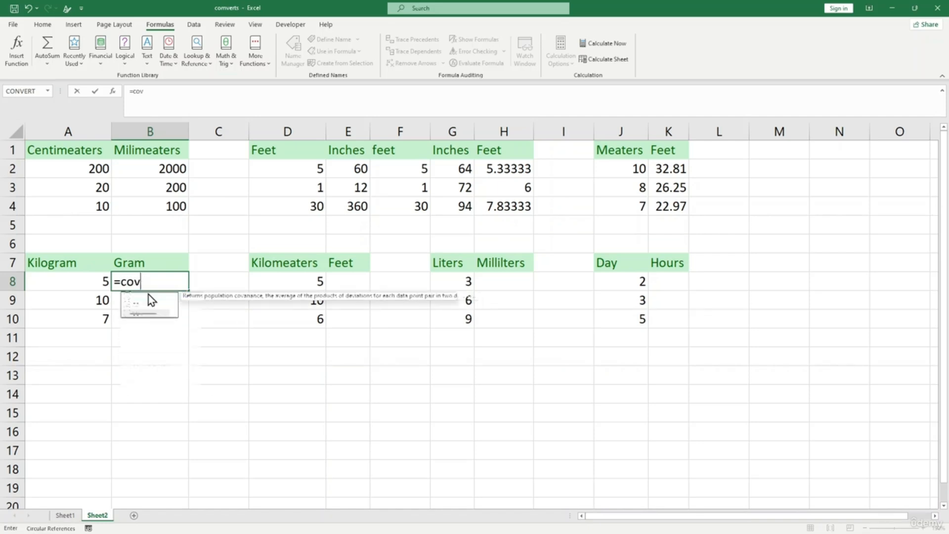
{"action": "key", "text": "BackSpace"}
{"action": "type", "text": "nvert"}
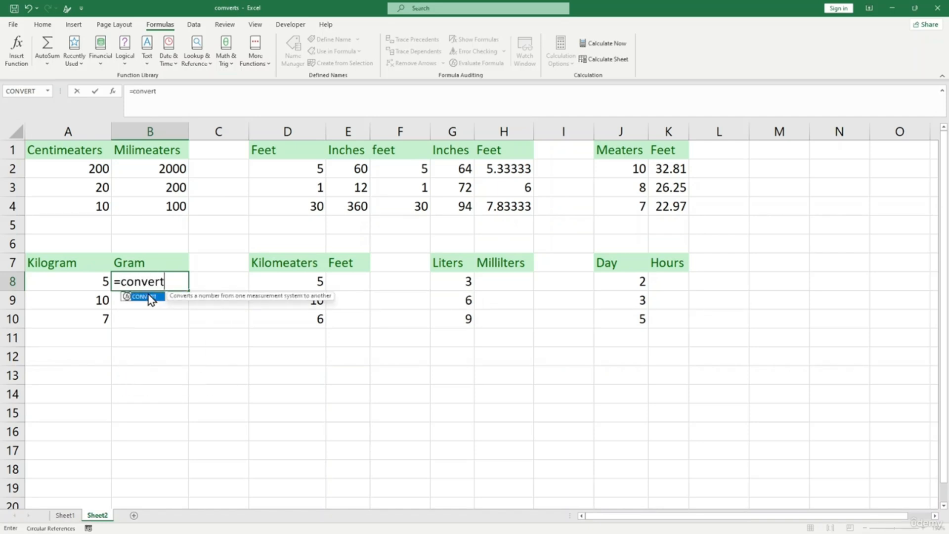
{"action": "type", "text": "("}
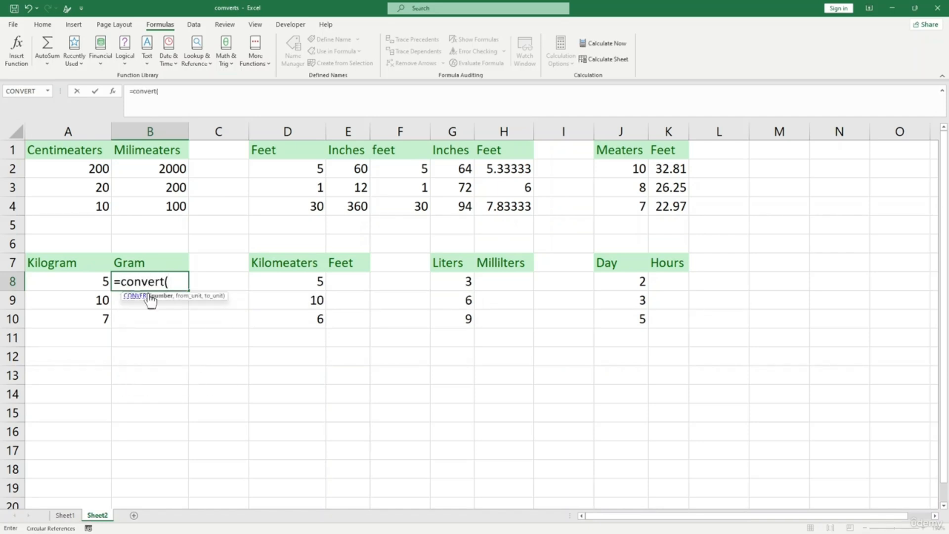
{"action": "left_click", "coordinate": [91, 281]}
{"action": "type", "text": ","}
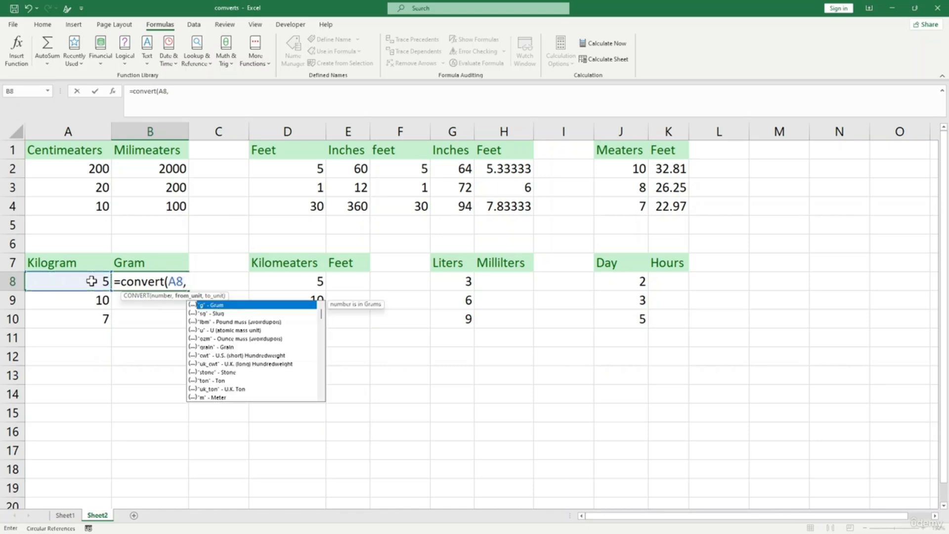
{"action": "type", "text": "\"kg\","}
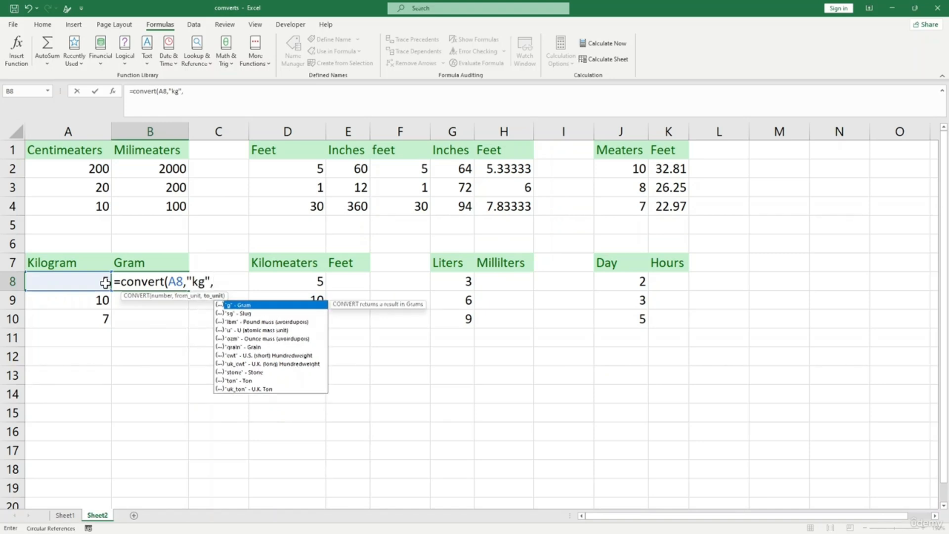
{"action": "type", "text": "\"g\")"}
{"action": "key", "text": "Return"}
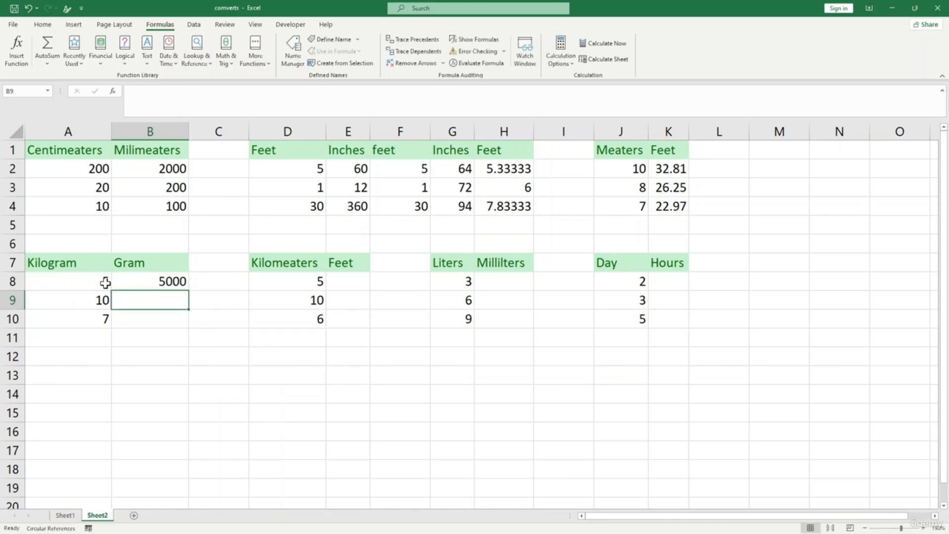
- Fill the grams formula down to B10, giving 5000, 10000 and 7000
{"action": "left_click", "coordinate": [91, 287]}
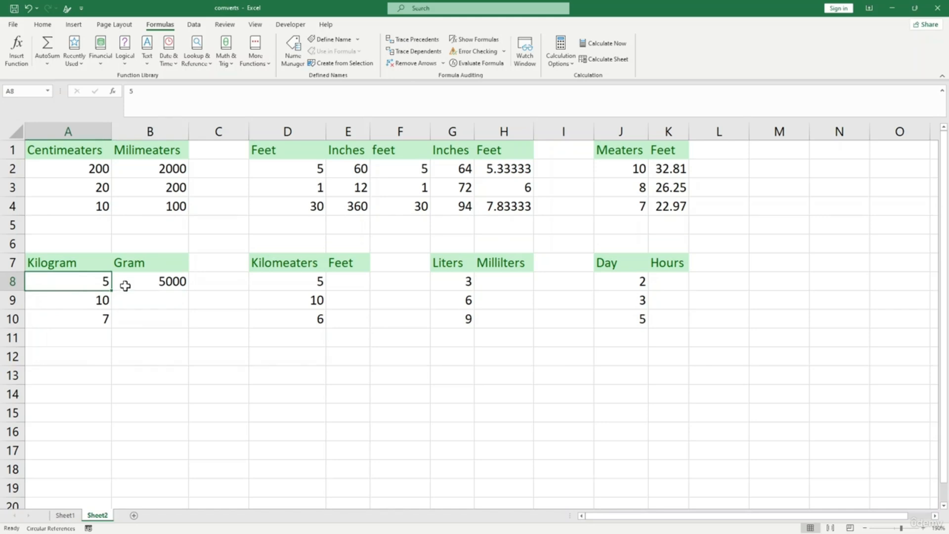
{"action": "left_click", "coordinate": [163, 283]}
{"action": "double_click", "coordinate": [187, 291]}
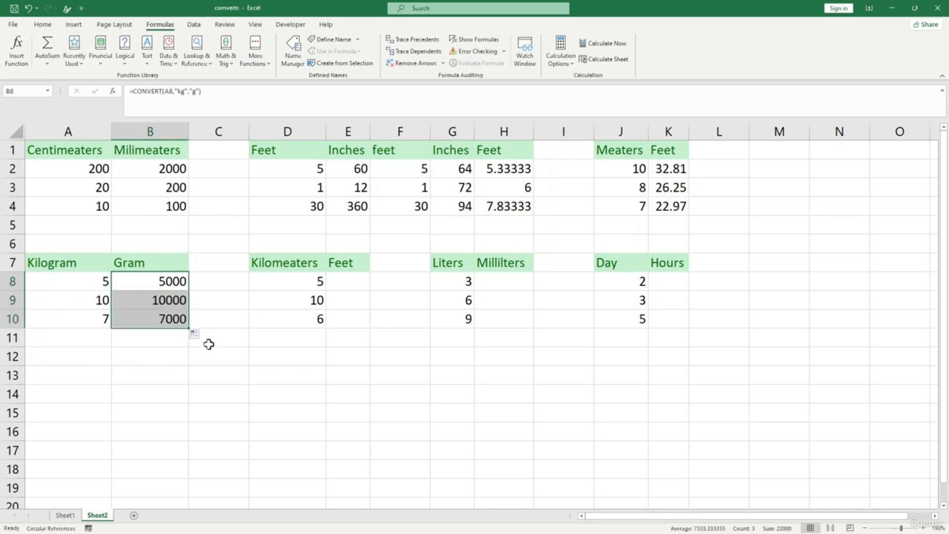
{"action": "left_click", "coordinate": [211, 354]}
{"action": "left_click", "coordinate": [208, 280]}
{"action": "left_click", "coordinate": [207, 266]}
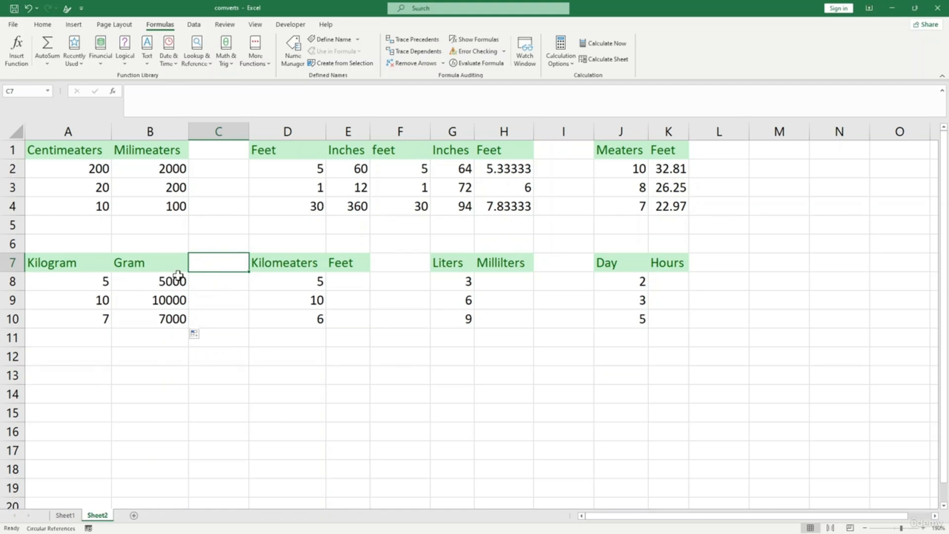
- Add a Pound header in C7 and enter =CONVERT(A8,"kg","lbm") in C8
{"action": "type", "text": "Pound"}
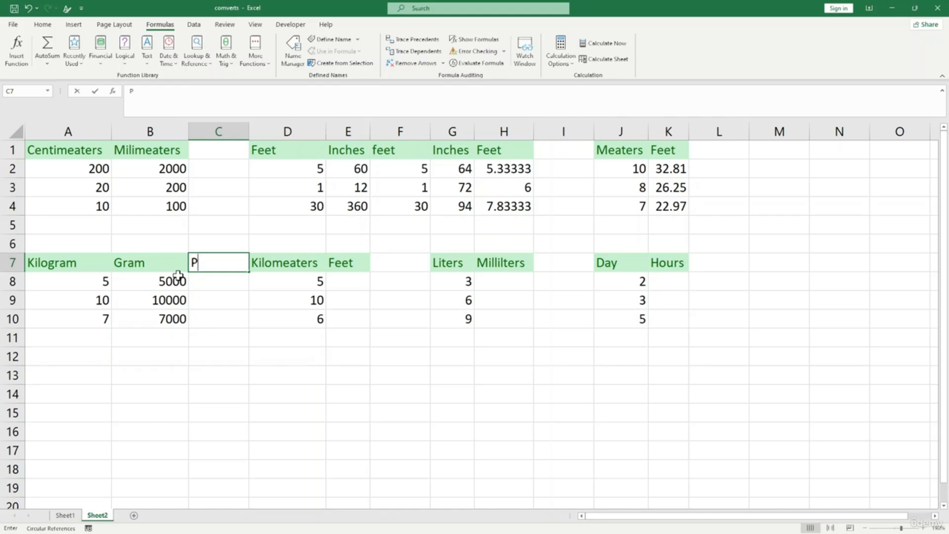
{"action": "left_click", "coordinate": [207, 287]}
{"action": "type", "text": "="}
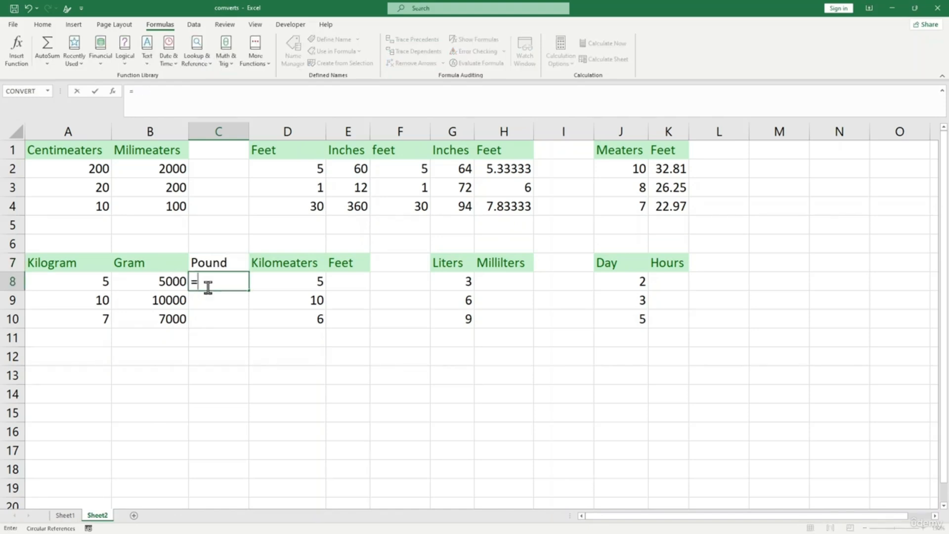
{"action": "type", "text": "convert"}
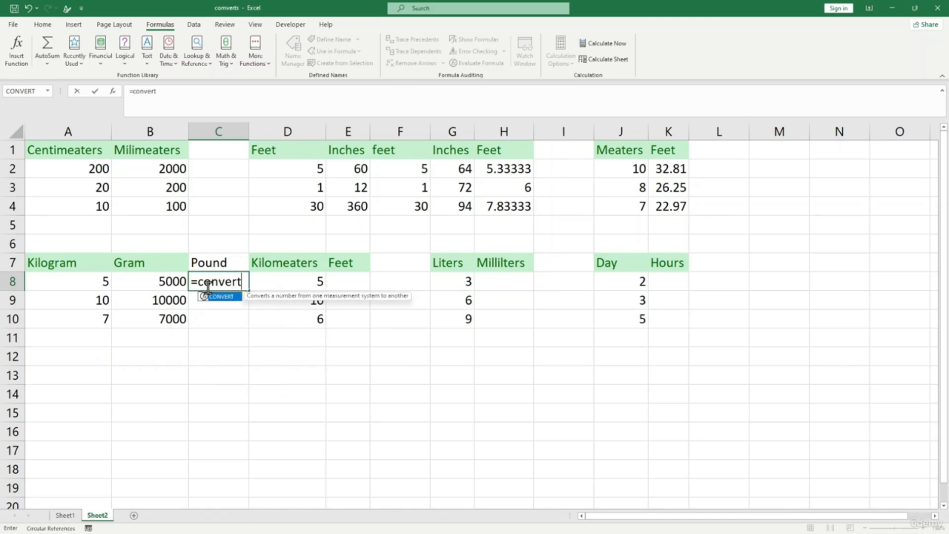
{"action": "type", "text": ")"}
{"action": "key", "text": "BackSpace"}
{"action": "type", "text": "("}
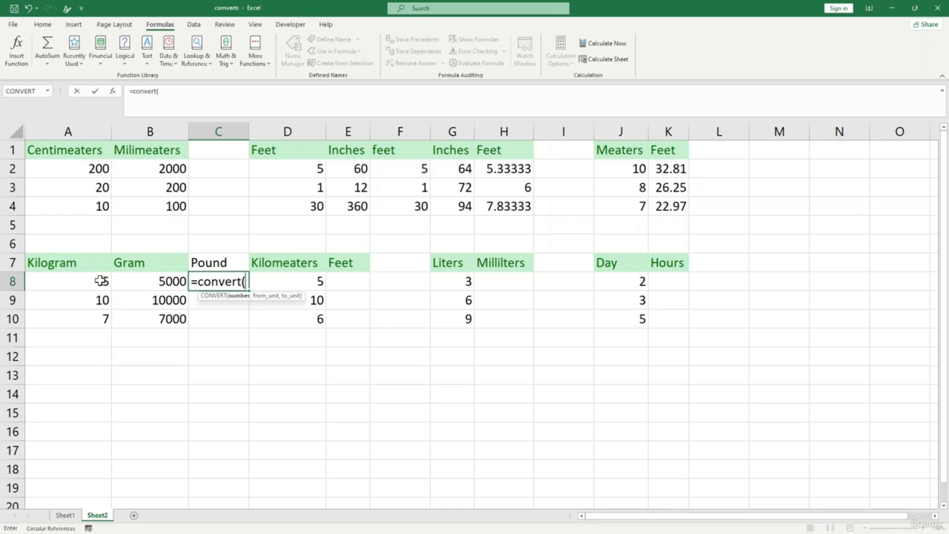
{"action": "left_click", "coordinate": [102, 281]}
{"action": "type", "text": ",\"kg"}
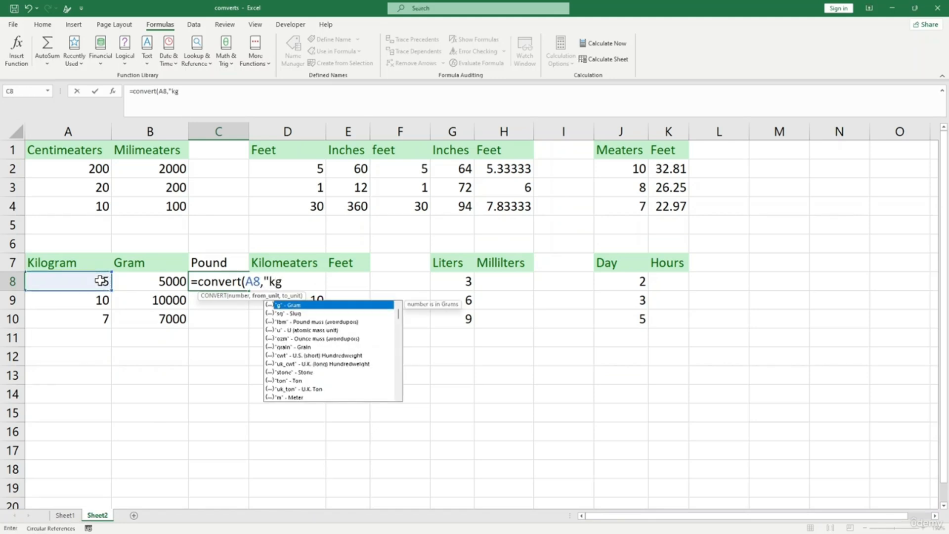
{"action": "type", "text": "\","}
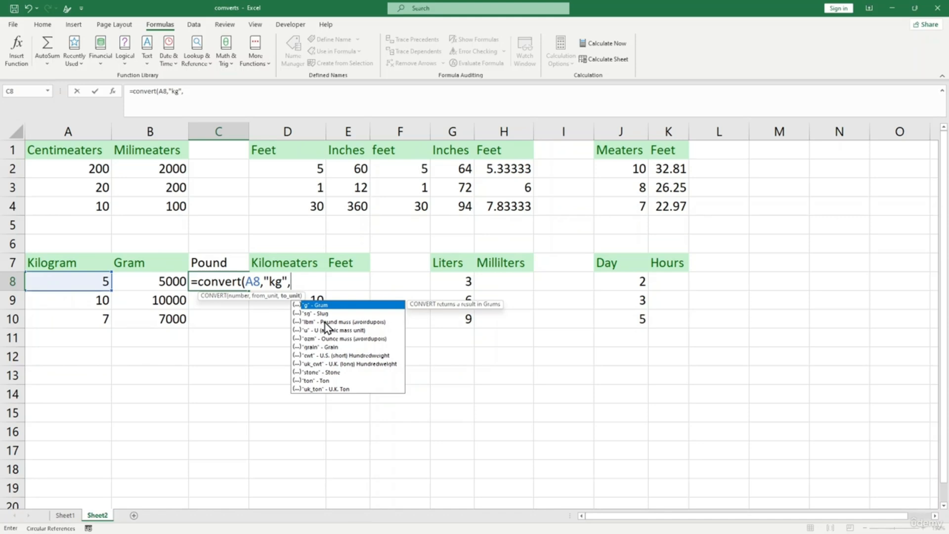
{"action": "type", "text": "\"lbm\")"}
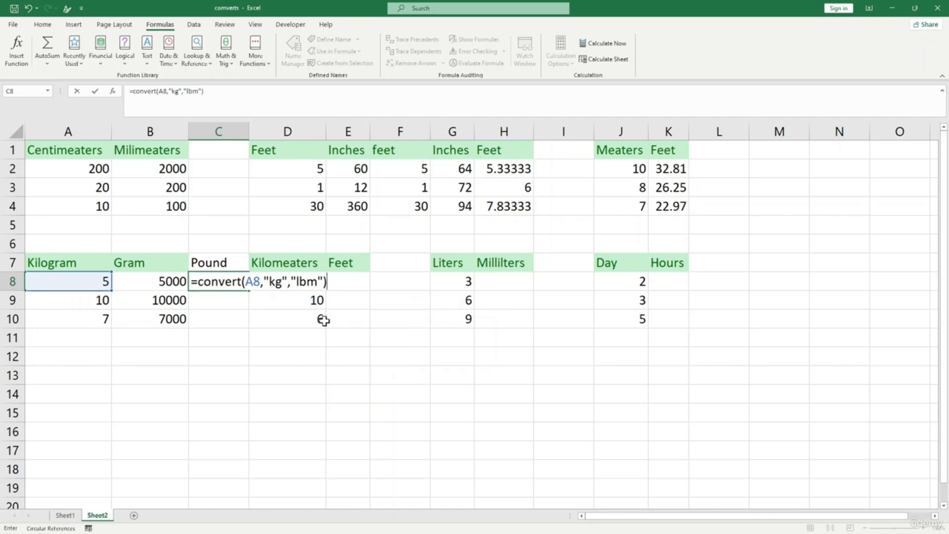
{"action": "key", "text": "Return"}
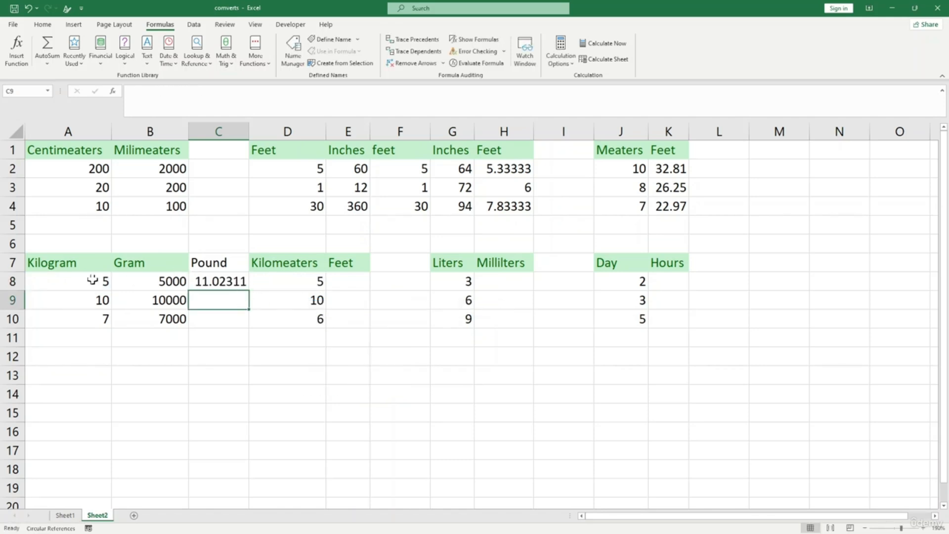
- Change the first Kilogram value in A8 to 1
{"action": "left_click", "coordinate": [90, 278]}
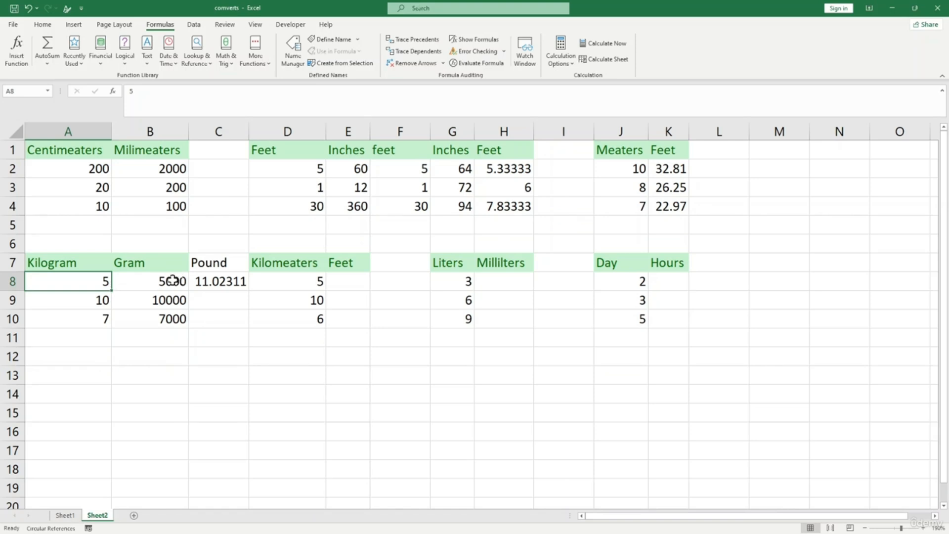
{"action": "left_click", "coordinate": [218, 280]}
{"action": "type", "text": "1"}
{"action": "left_click", "coordinate": [157, 352]}
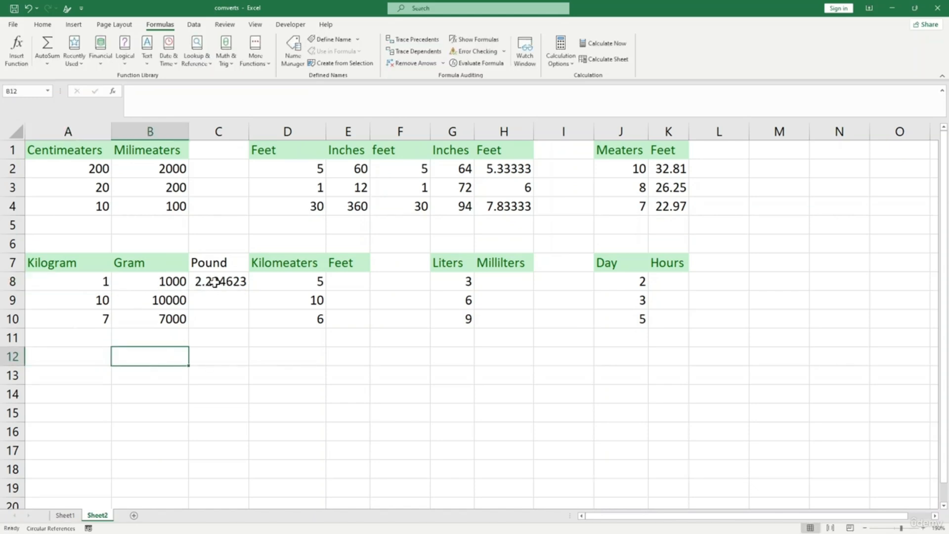
- Fill the pound formula down to C10, giving 2.204623, 22.04623 and 15.43236
{"action": "left_click", "coordinate": [212, 281]}
{"action": "left_click_drag", "start_coordinate": [243, 305], "coordinate": [240, 322]}
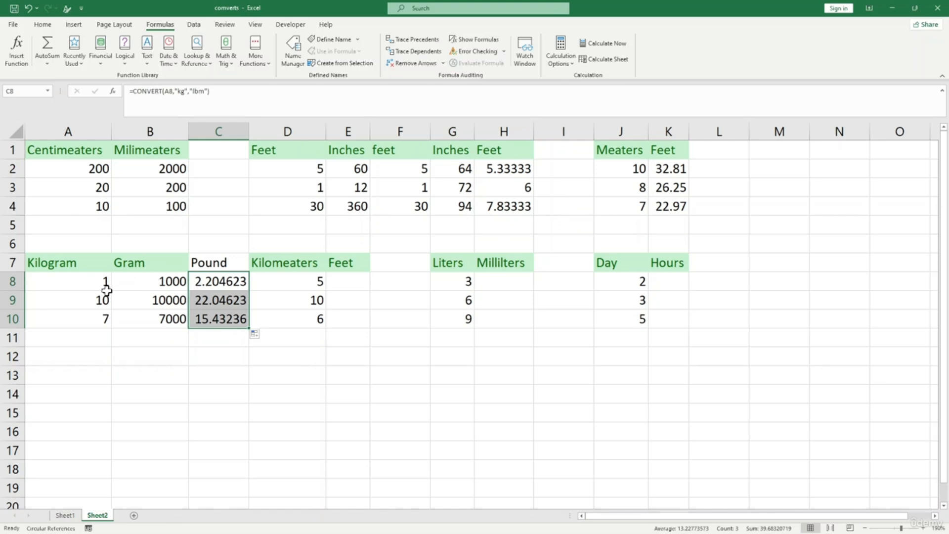
{"action": "left_click", "coordinate": [220, 280]}
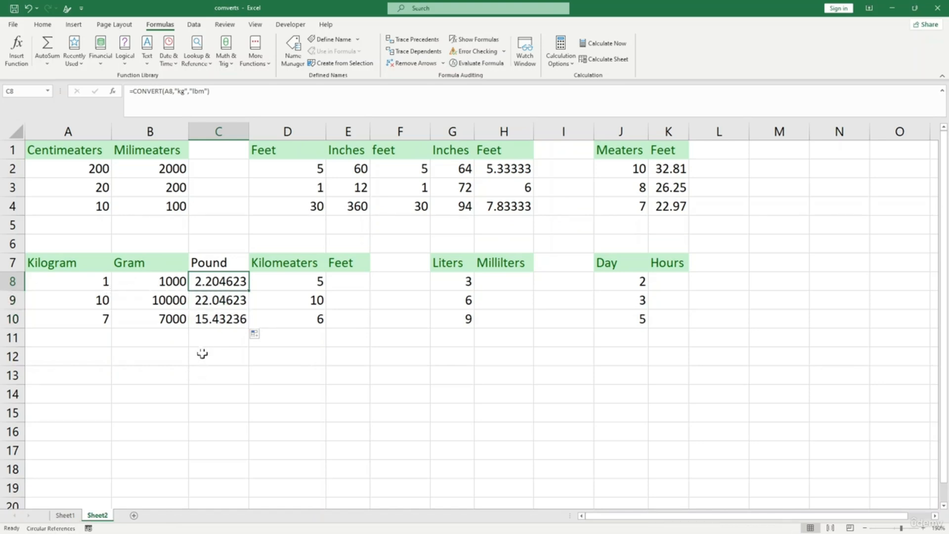
{"action": "left_click", "coordinate": [207, 371]}
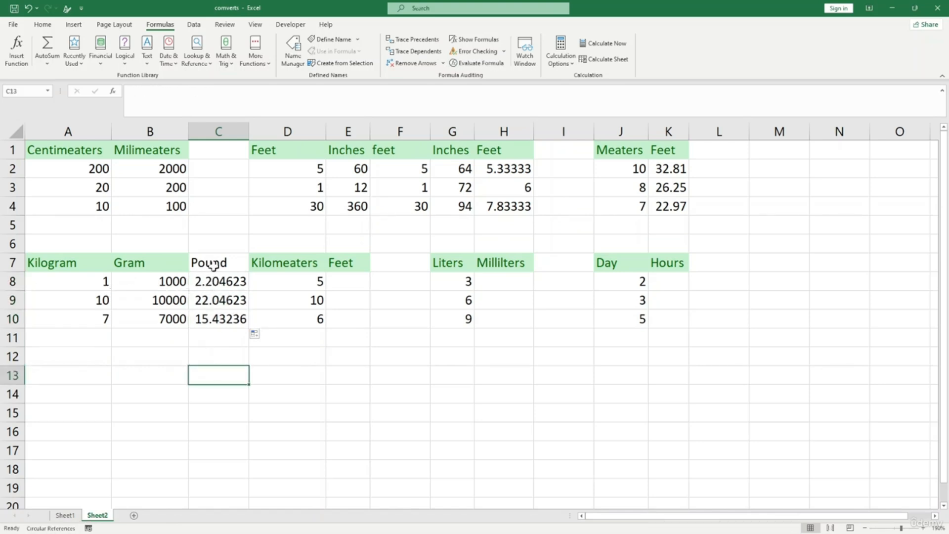
- Enter =CONVERT(B8,"g","lbm") in B13 to convert grams to pounds
{"action": "left_click", "coordinate": [148, 267]}
{"action": "left_click", "coordinate": [218, 264]}
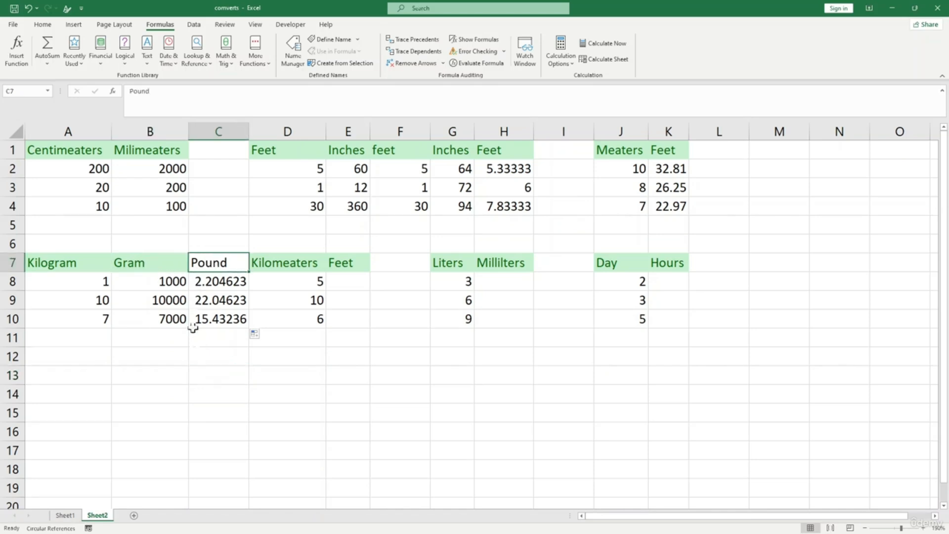
{"action": "left_click", "coordinate": [166, 282]}
{"action": "left_click", "coordinate": [146, 341]}
{"action": "left_click", "coordinate": [123, 371]}
{"action": "type", "text": "="}
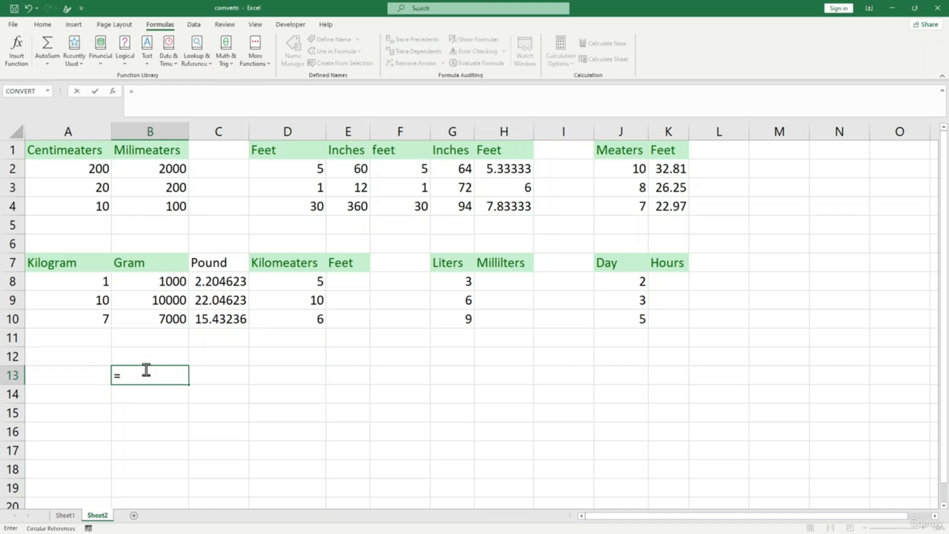
{"action": "type", "text": "convert"}
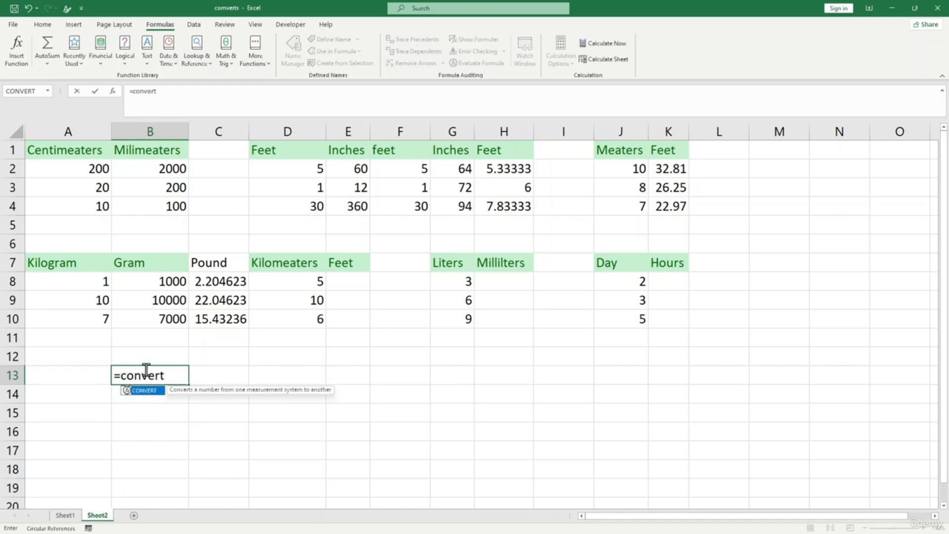
{"action": "type", "text": "("}
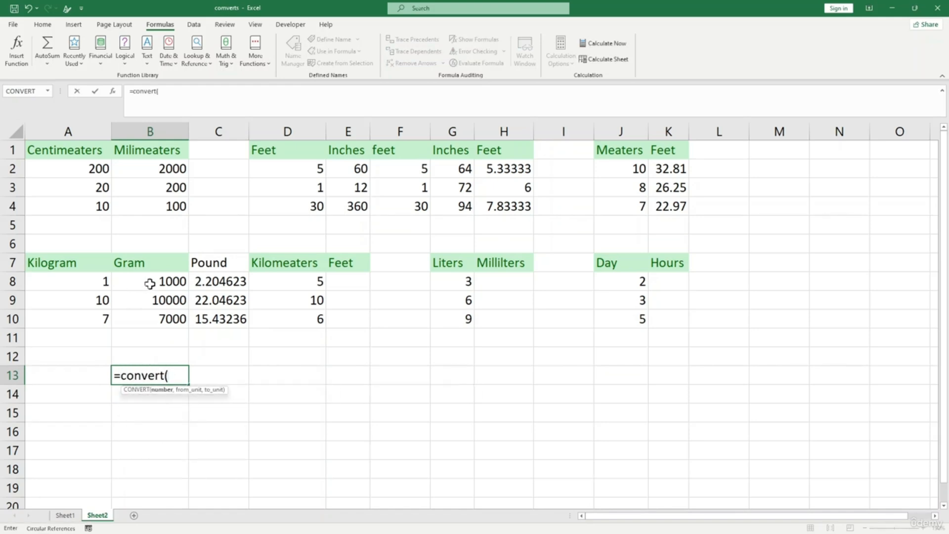
{"action": "left_click", "coordinate": [150, 283]}
{"action": "type", "text": ",\""}
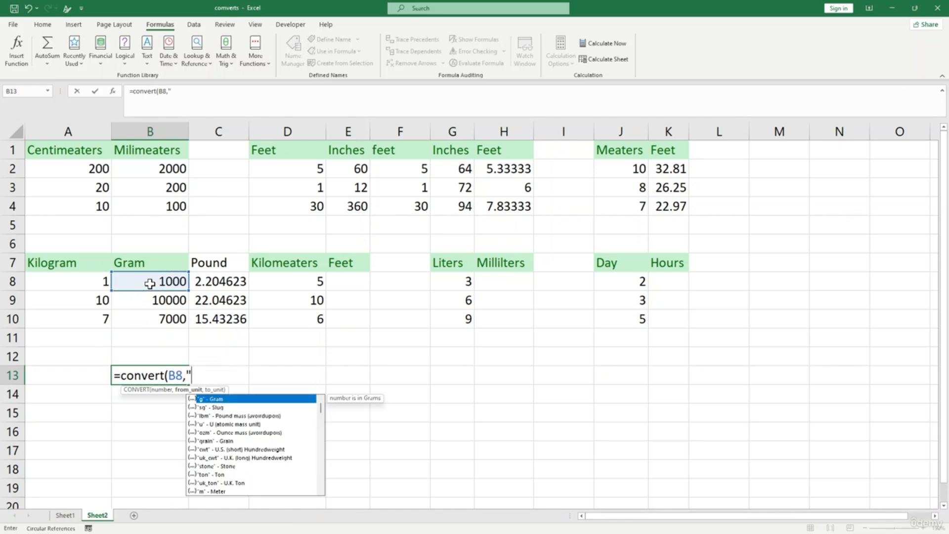
{"action": "type", "text": "g\",\"lbm\""}
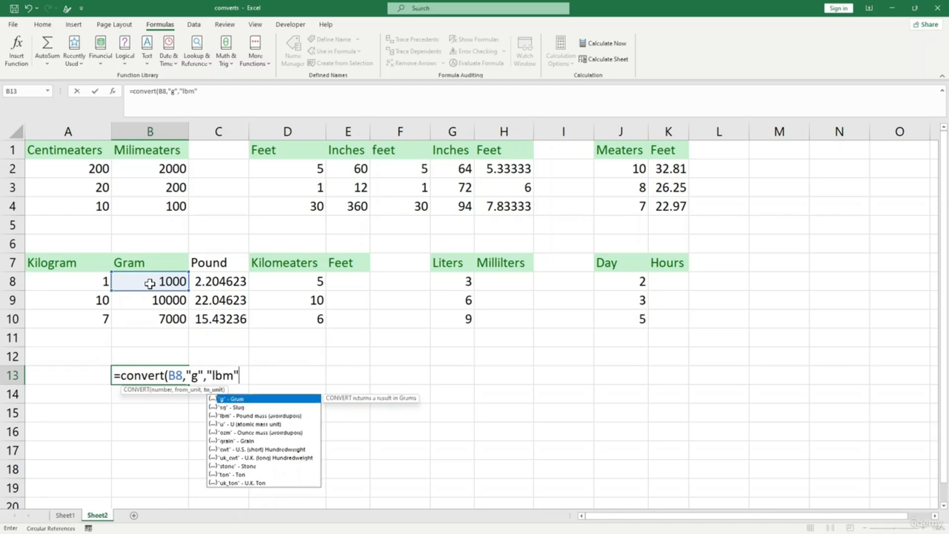
{"action": "type", "text": ")"}
{"action": "key", "text": "Return"}
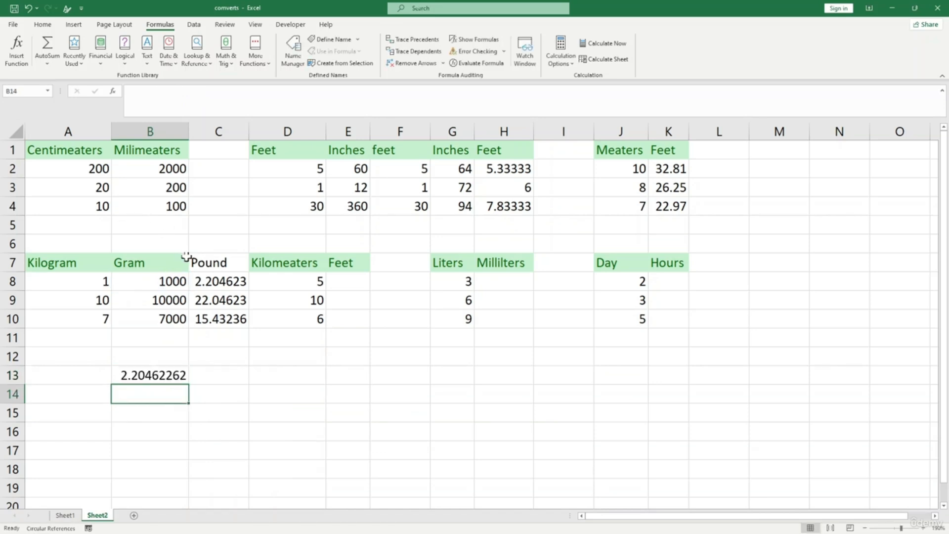
- Fill the grams-to-pounds formula down to B15
{"action": "left_click", "coordinate": [218, 281]}
{"action": "left_click", "coordinate": [223, 300]}
{"action": "left_click", "coordinate": [229, 315]}
{"action": "left_click", "coordinate": [176, 366]}
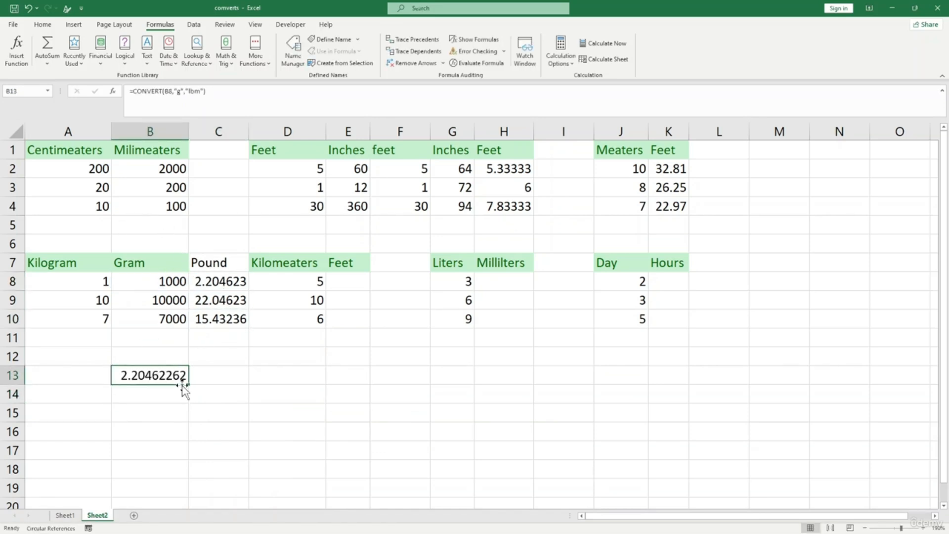
{"action": "left_click_drag", "start_coordinate": [188, 385], "coordinate": [185, 420]}
{"action": "left_click", "coordinate": [263, 399]}
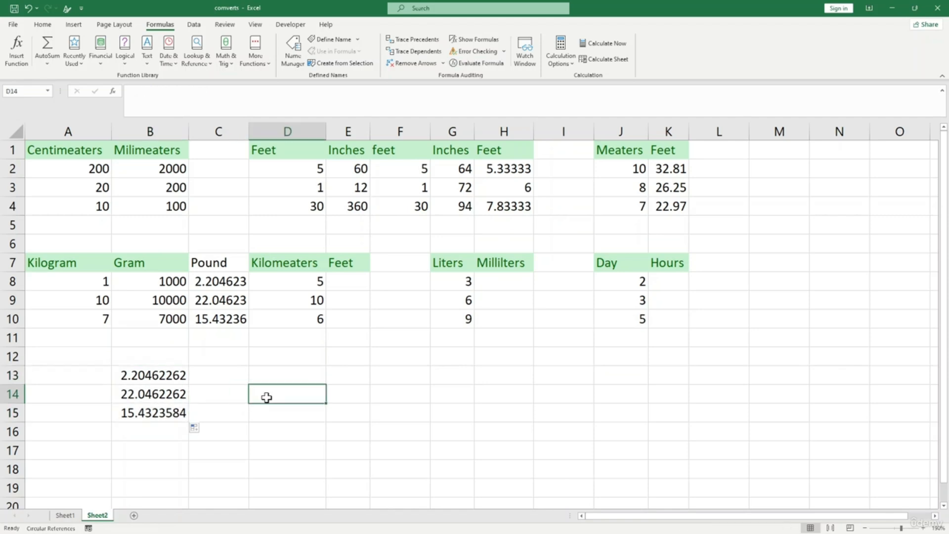
- Change the second Kilogram value in A9 from 10 to 5
{"action": "left_click", "coordinate": [100, 300]}
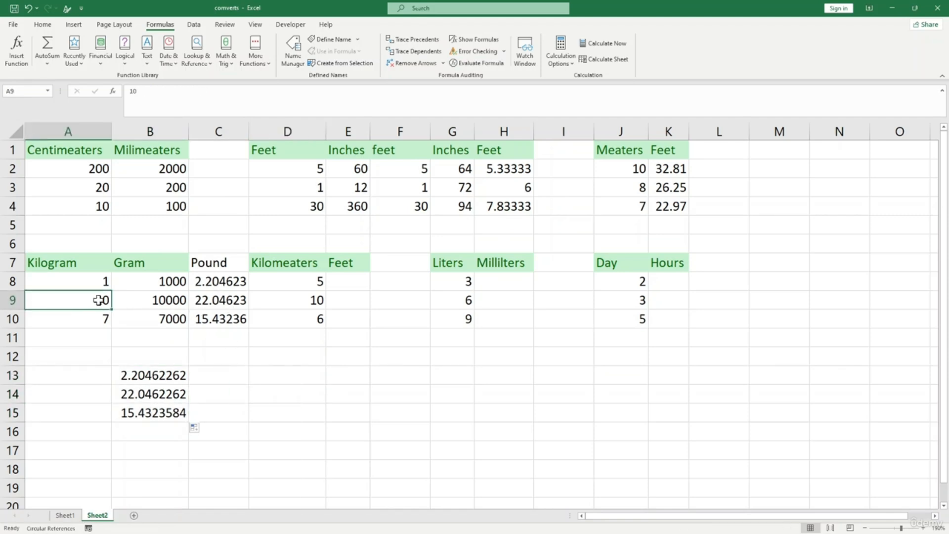
{"action": "type", "text": "5"}
{"action": "left_click", "coordinate": [90, 351]}
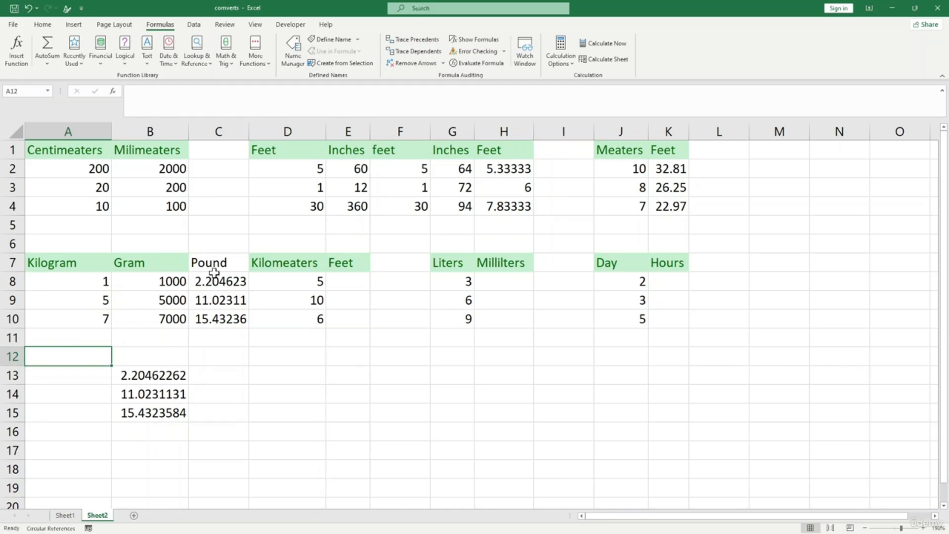
{"action": "left_click", "coordinate": [291, 280]}
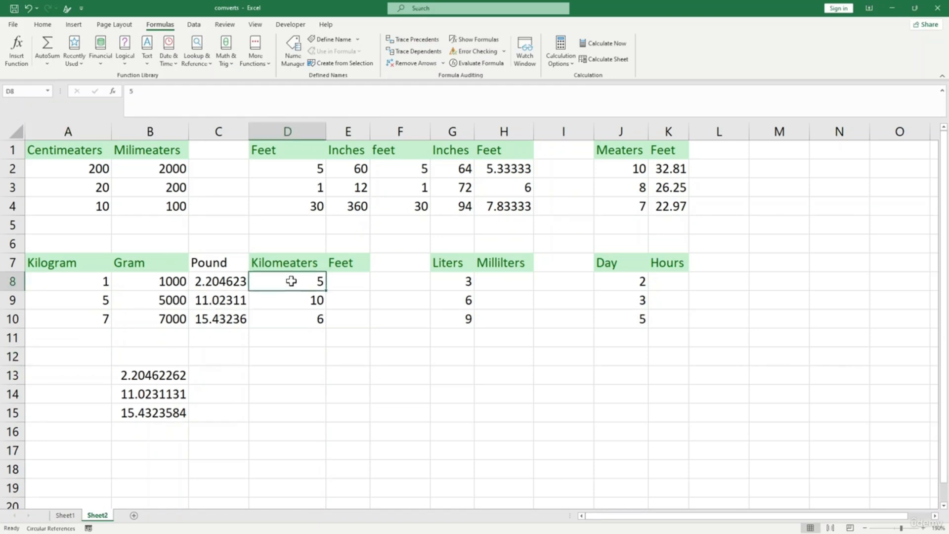
- Enter =CONVERT(D8,"km","ft") in E8 beside the first kilometre value
{"action": "left_click", "coordinate": [340, 285]}
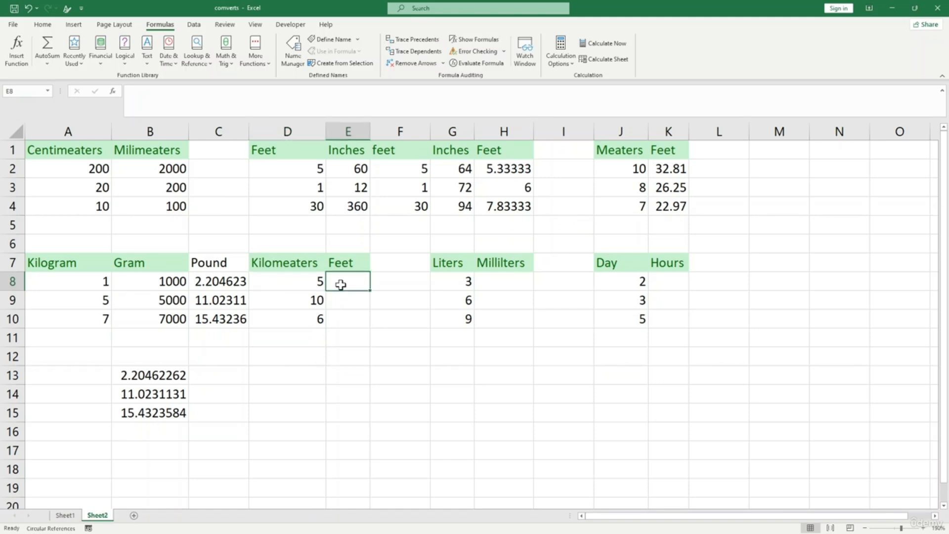
{"action": "type", "text": "=convert"}
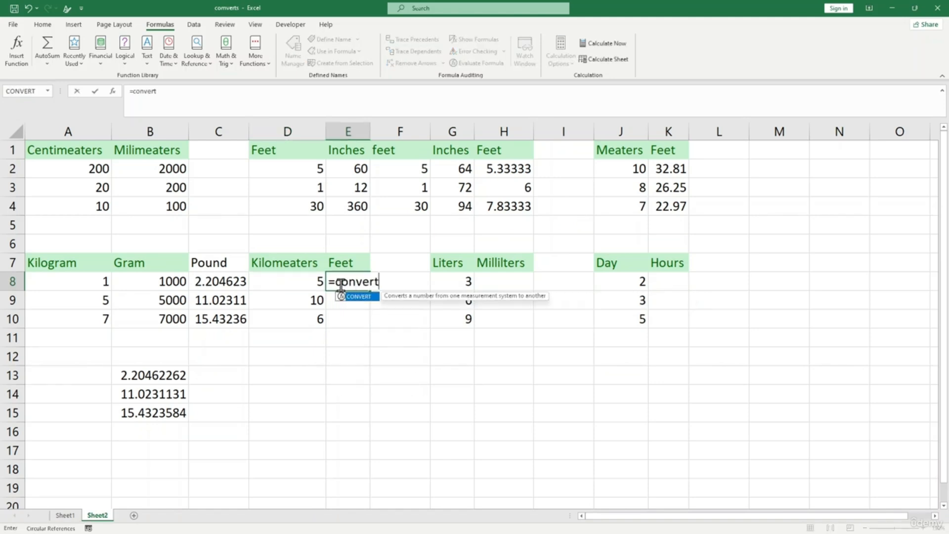
{"action": "type", "text": "("}
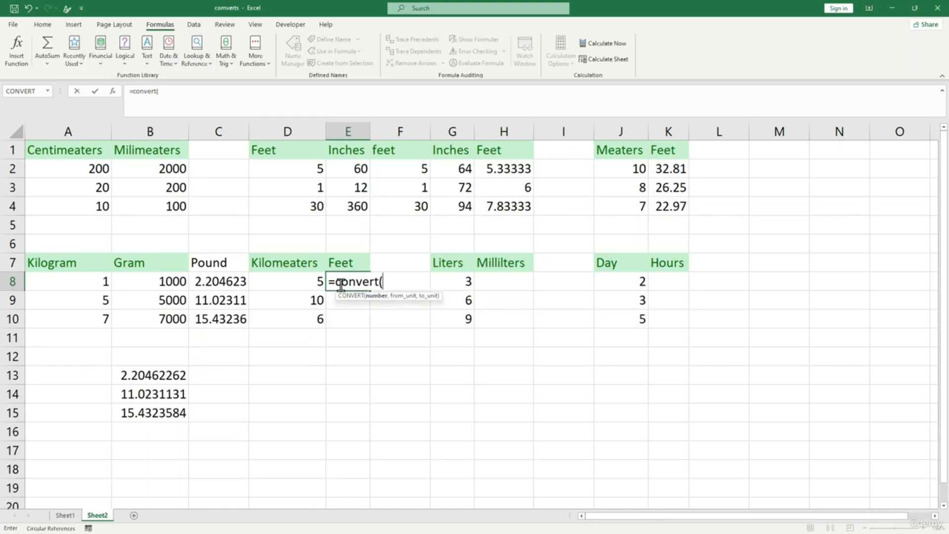
{"action": "left_click", "coordinate": [286, 279]}
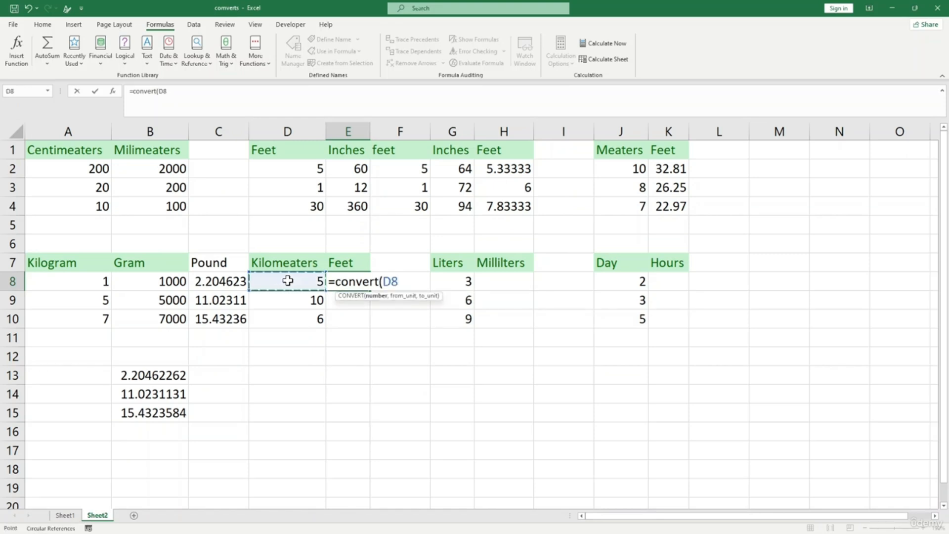
{"action": "type", "text": ",\"km"}
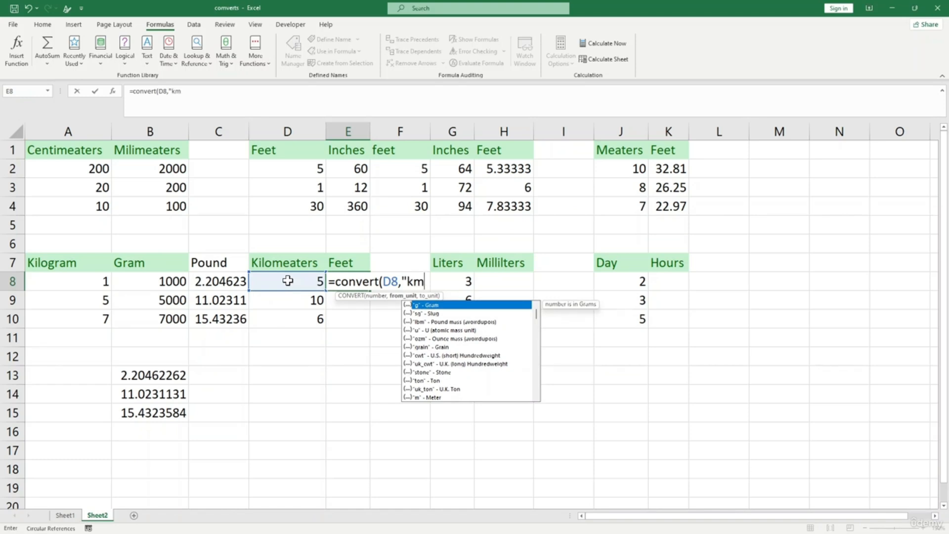
{"action": "type", "text": "\",\"f"}
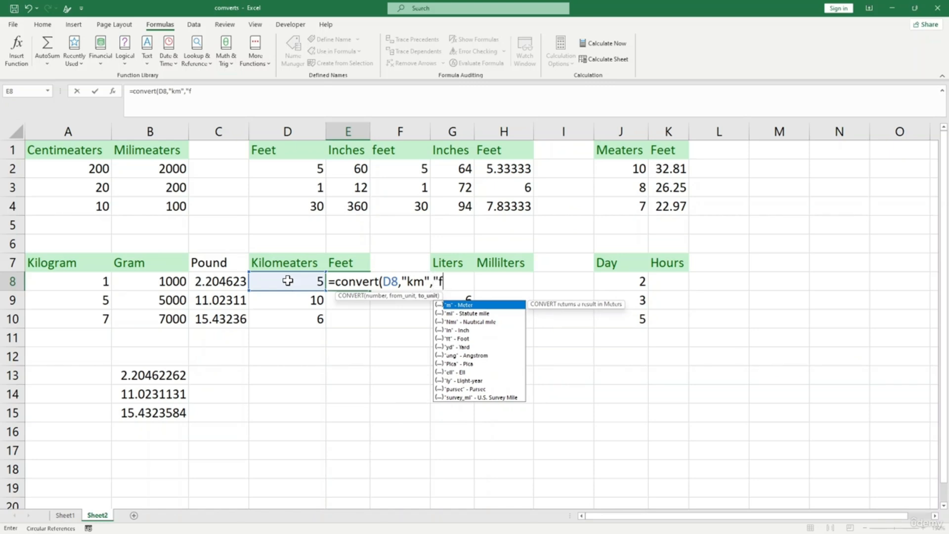
{"action": "type", "text": "t\")"}
{"action": "key", "text": "Return"}
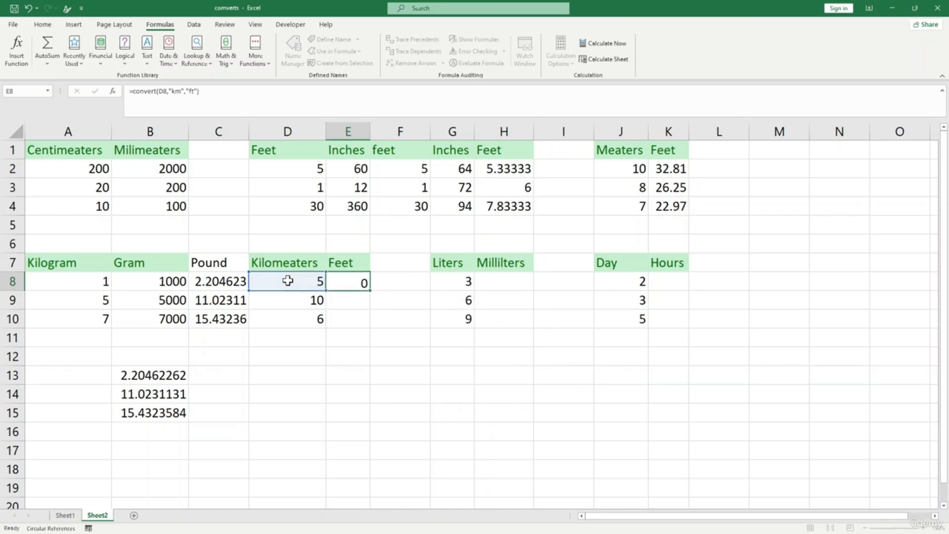
- Fill the kilometre-to-feet formula down to E10, giving 16404, 32808 and 19685
{"action": "left_click", "coordinate": [314, 282]}
{"action": "left_click", "coordinate": [346, 281]}
{"action": "left_click_drag", "start_coordinate": [370, 290], "coordinate": [367, 323]}
{"action": "left_click", "coordinate": [391, 375]}
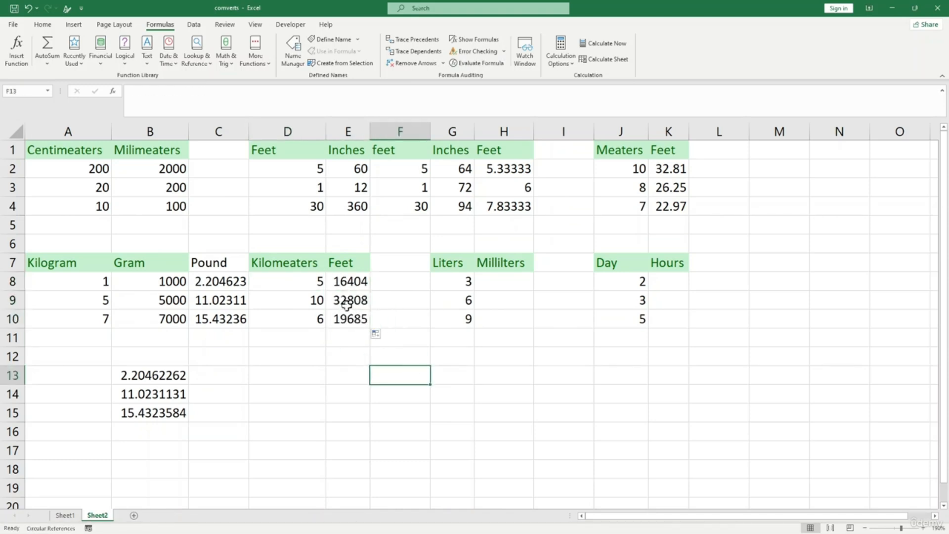
{"action": "left_click", "coordinate": [480, 283]}
{"action": "left_click", "coordinate": [456, 286]}
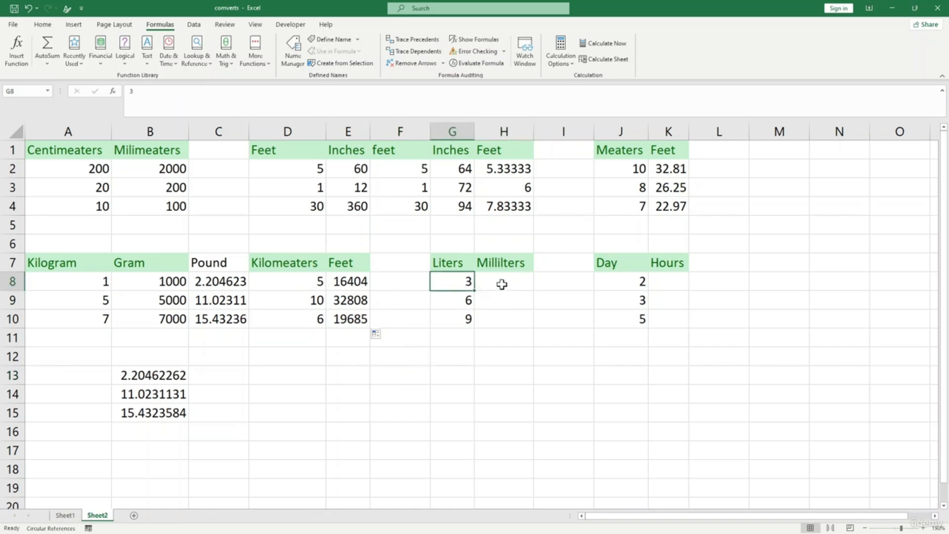
- Enter =CONVERT(G8,"l","ml") in H8, fixing the mistyped target unit
{"action": "left_click", "coordinate": [501, 284]}
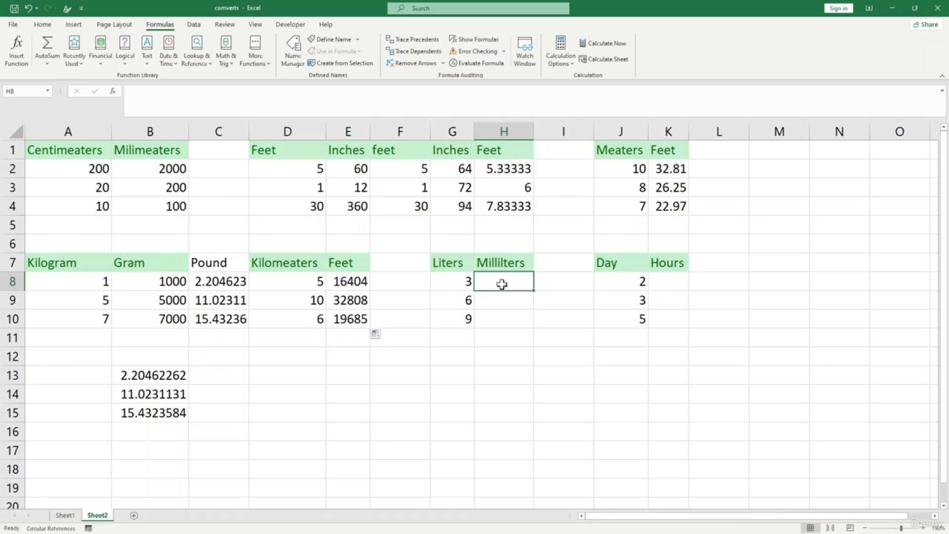
{"action": "type", "text": "=convert("}
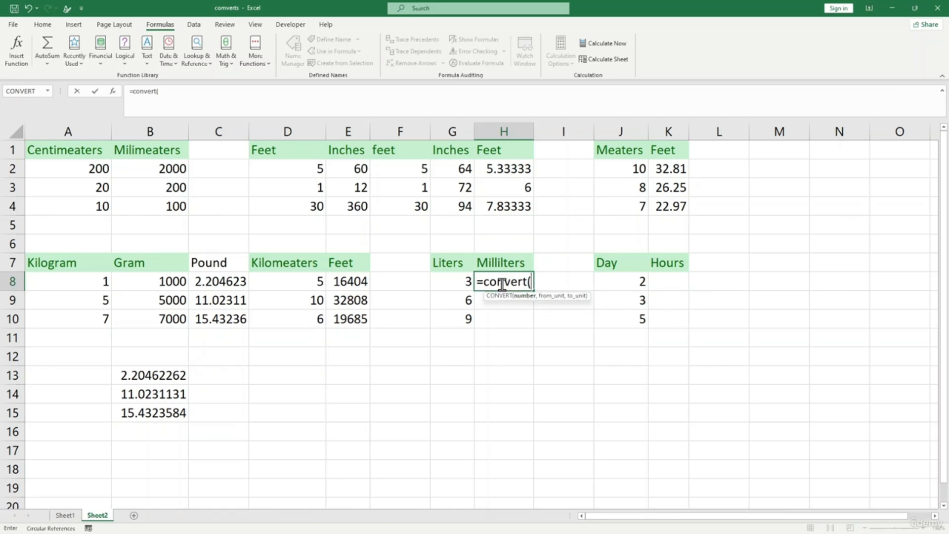
{"action": "left_click", "coordinate": [455, 284]}
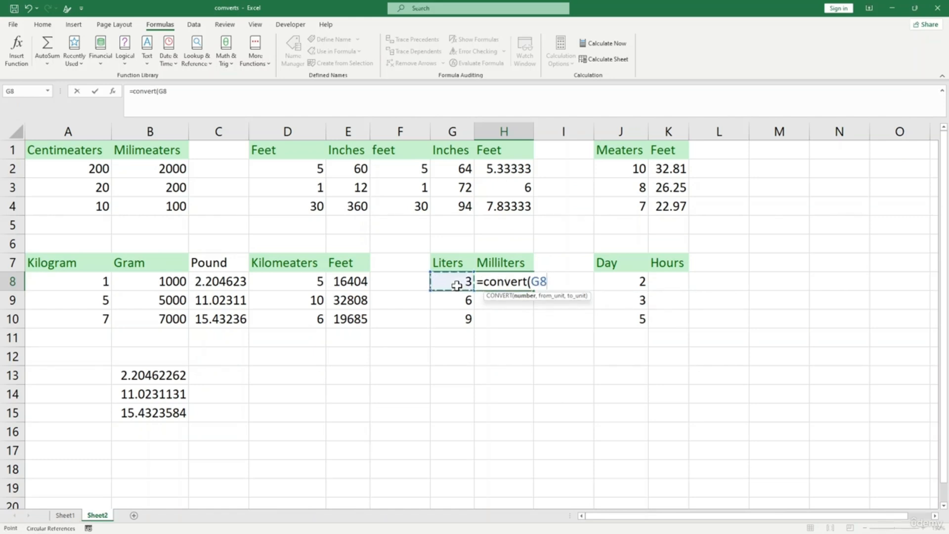
{"action": "type", "text": ",\"l\""}
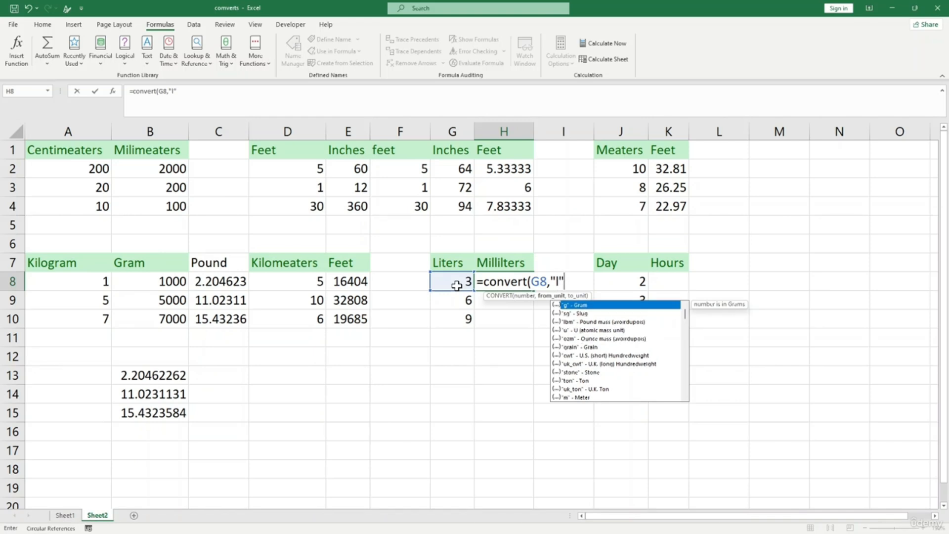
{"action": "type", "text": ","}
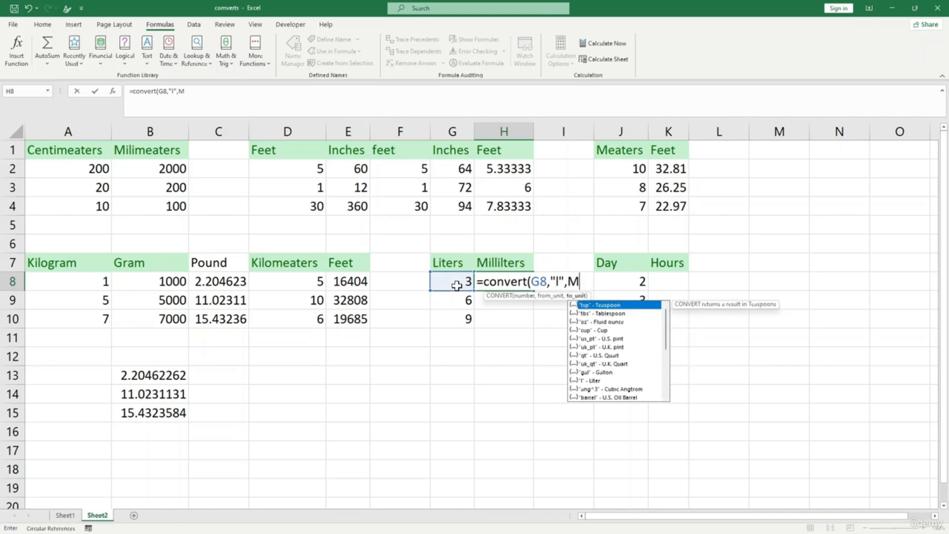
{"action": "type", "text": "m"}
{"action": "key", "text": "BackSpace"}
{"action": "key", "text": "BackSpace"}
{"action": "type", "text": "ml\")"}
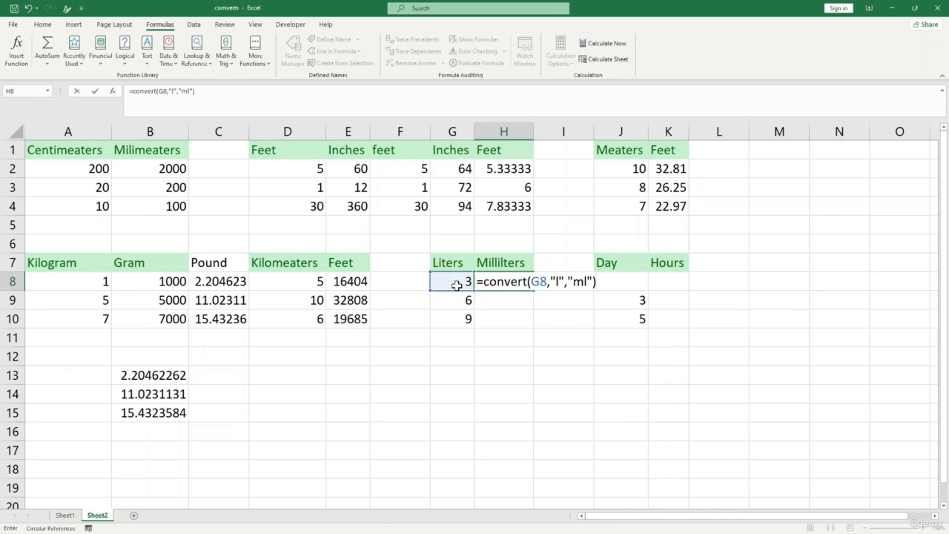
{"action": "key", "text": "Return"}
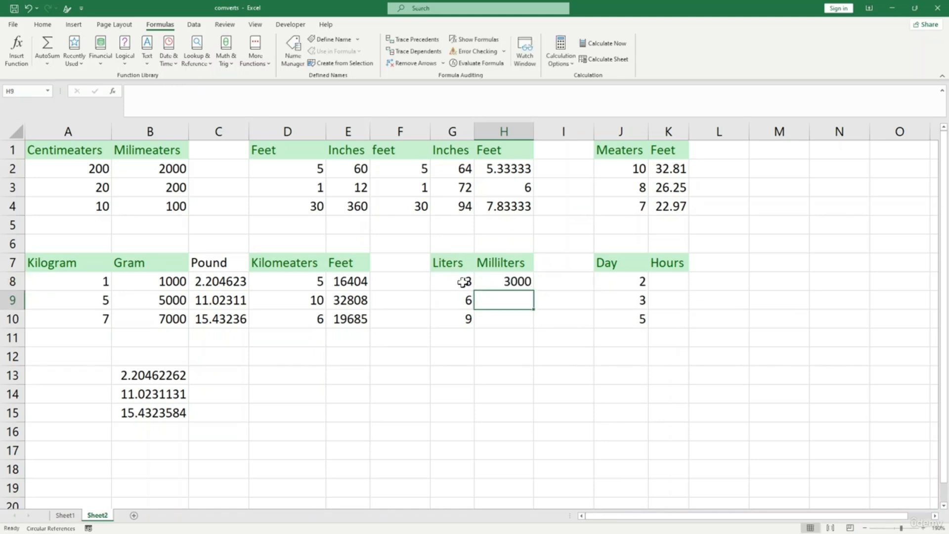
- Fill the litre-to-millilitre formula down to H10
{"action": "left_click", "coordinate": [528, 283]}
{"action": "left_click_drag", "start_coordinate": [532, 290], "coordinate": [528, 329]}
{"action": "left_click", "coordinate": [568, 371]}
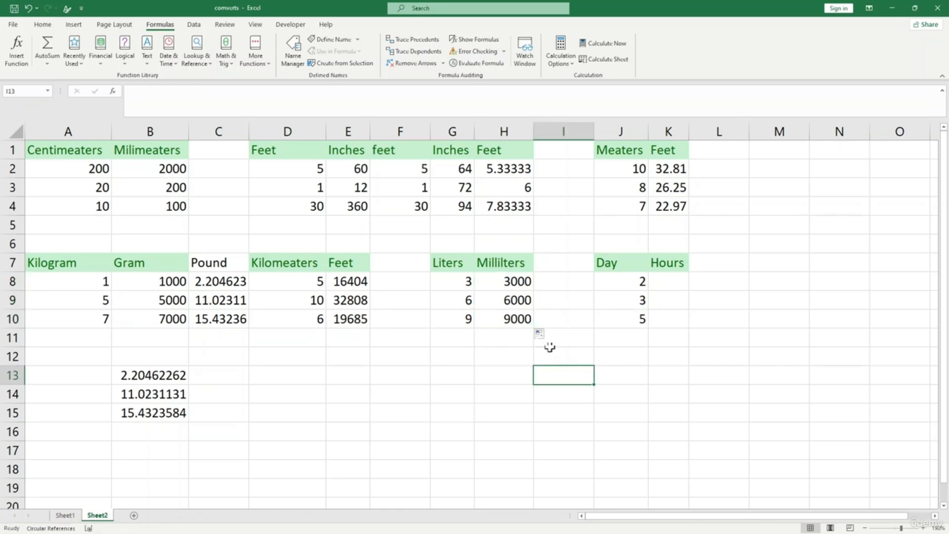
- Change the first litre value in G8 from 3 to 1, so H8 shows 1000
{"action": "left_click", "coordinate": [467, 286]}
{"action": "type", "text": "1"}
{"action": "left_click", "coordinate": [515, 335]}
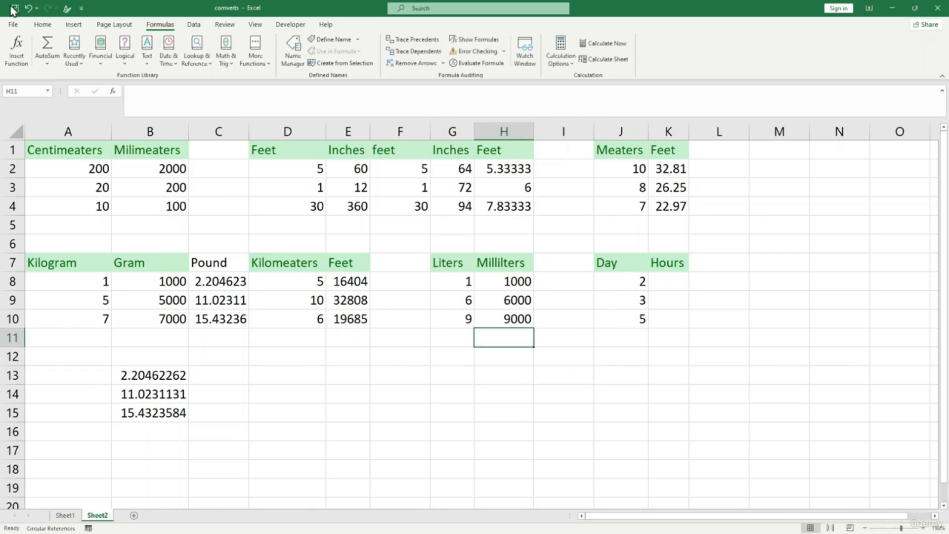
{"action": "scroll", "coordinate": [610, 348], "scroll_direction": "down", "scroll_amount": 2}
{"action": "scroll", "coordinate": [608, 346], "scroll_direction": "up", "scroll_amount": 2}
- Enter =CONVERT(J8,"day","hr") in K8 beside Day 2
{"action": "left_click", "coordinate": [661, 280]}
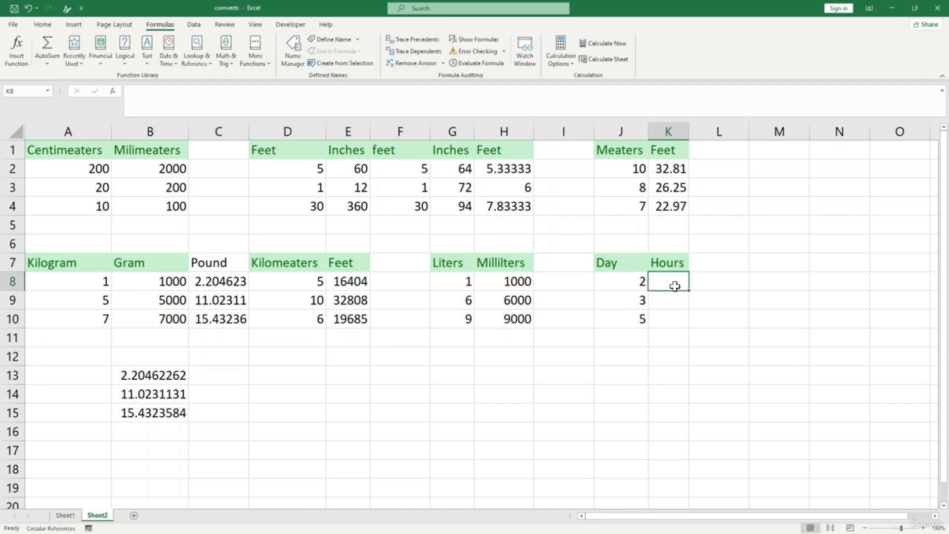
{"action": "type", "text": "=conver"}
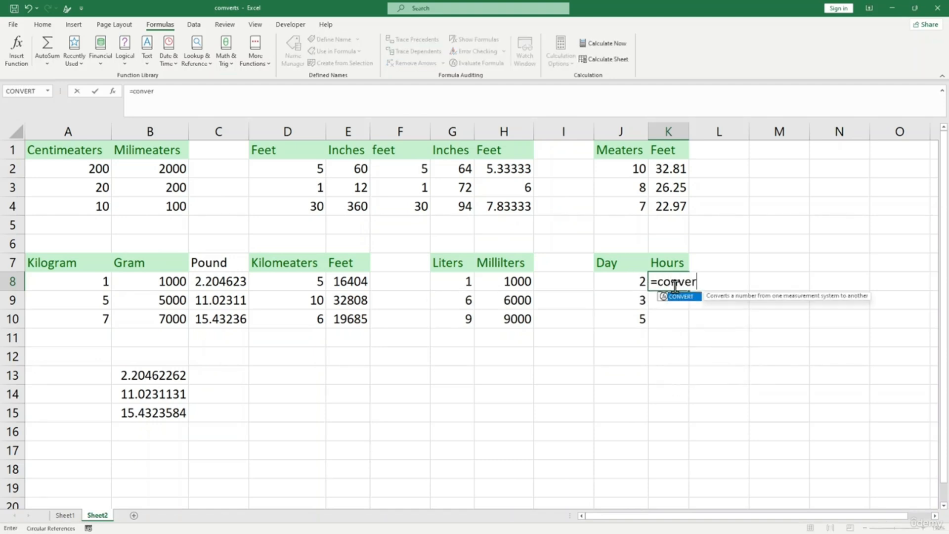
{"action": "type", "text": "t("}
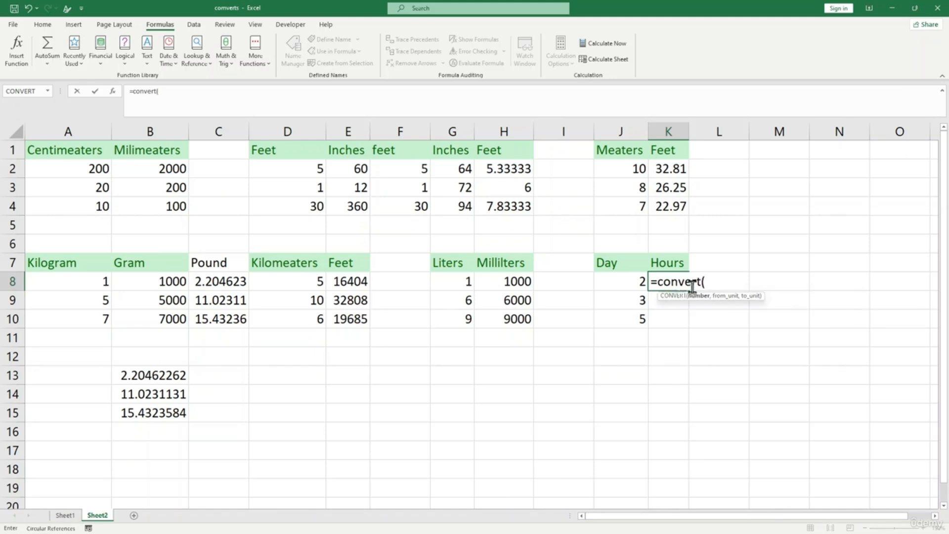
{"action": "left_click", "coordinate": [638, 282]}
{"action": "type", "text": ","}
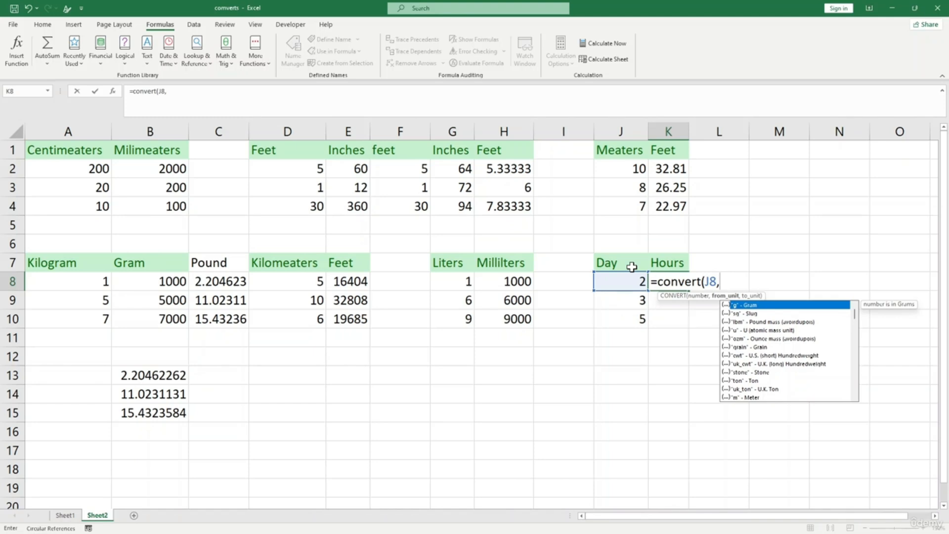
{"action": "type", "text": "\"day\","}
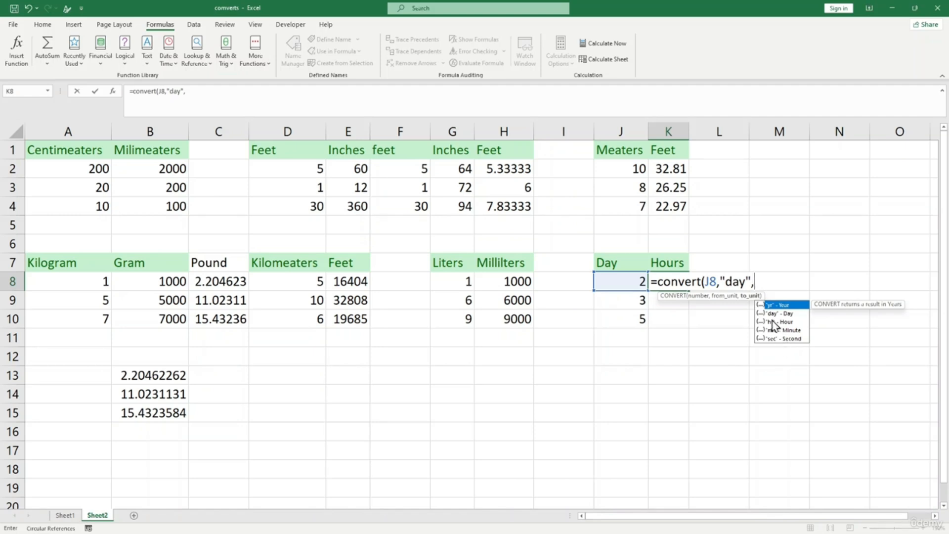
{"action": "type", "text": "\""}
{"action": "type", "text": "ho"}
{"action": "key", "text": "BackSpace"}
{"action": "key", "text": "BackSpace"}
{"action": "key", "text": "BackSpace"}
{"action": "type", "text": "r\""}
{"action": "key", "text": "Return"}
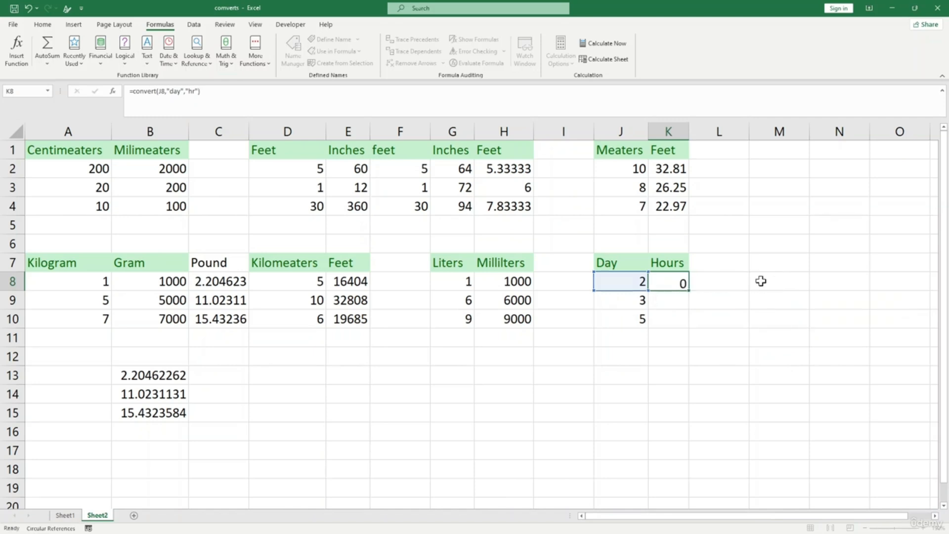
- Fill the day-to-hours formula down to K10, giving 48, 72 and 120
{"action": "left_click", "coordinate": [665, 281]}
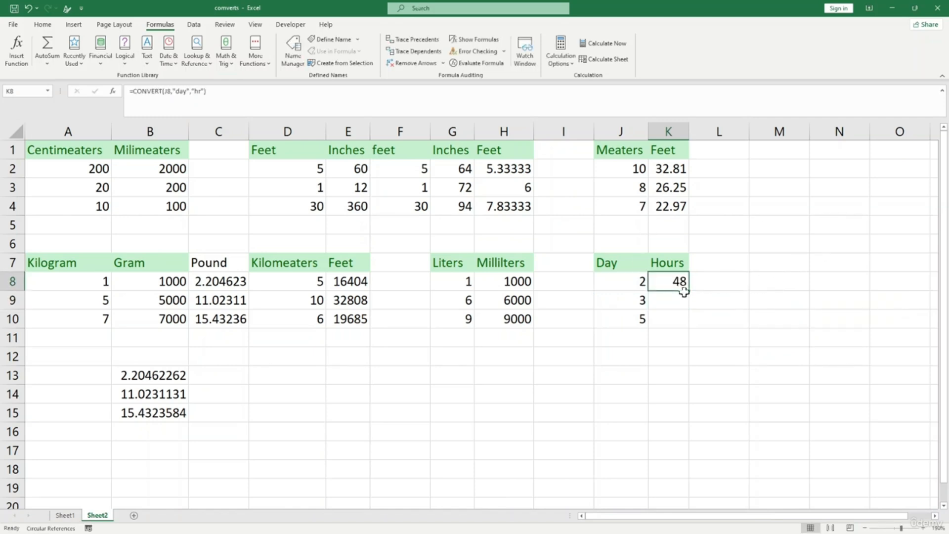
{"action": "left_click_drag", "start_coordinate": [688, 291], "coordinate": [685, 328]}
{"action": "left_click", "coordinate": [759, 351]}
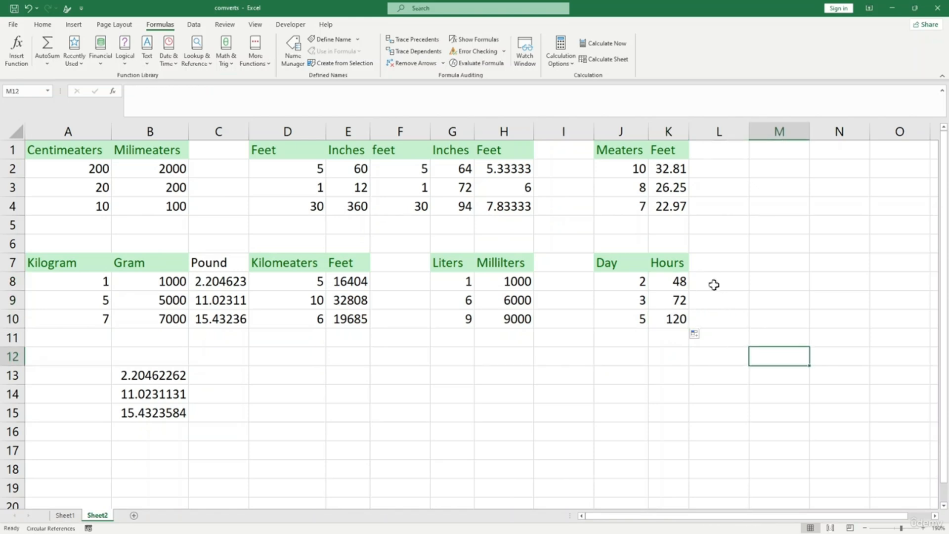
- Type the headings 'minutes' in L7 and 'second' in M7
{"action": "left_click", "coordinate": [711, 263]}
{"action": "type", "text": "minutes"}
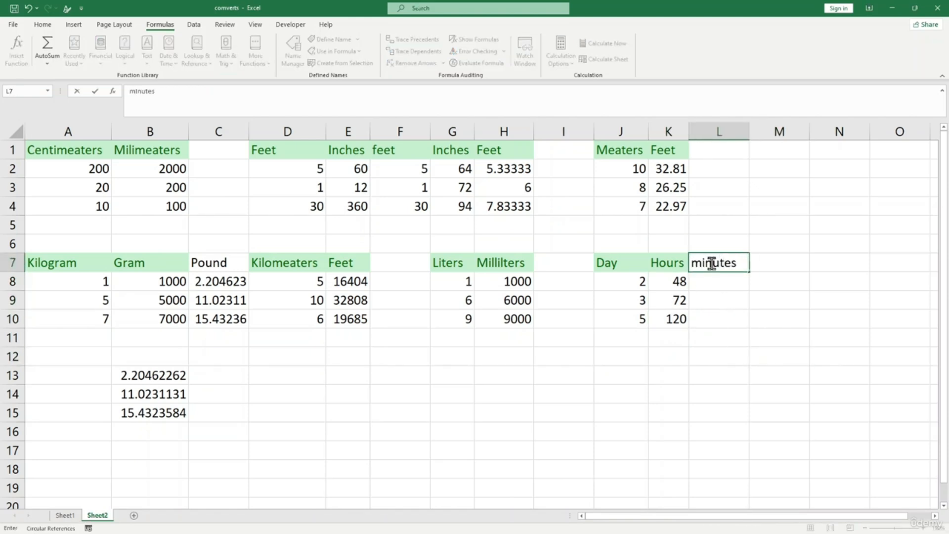
{"action": "left_click", "coordinate": [774, 261]}
{"action": "type", "text": "s"}
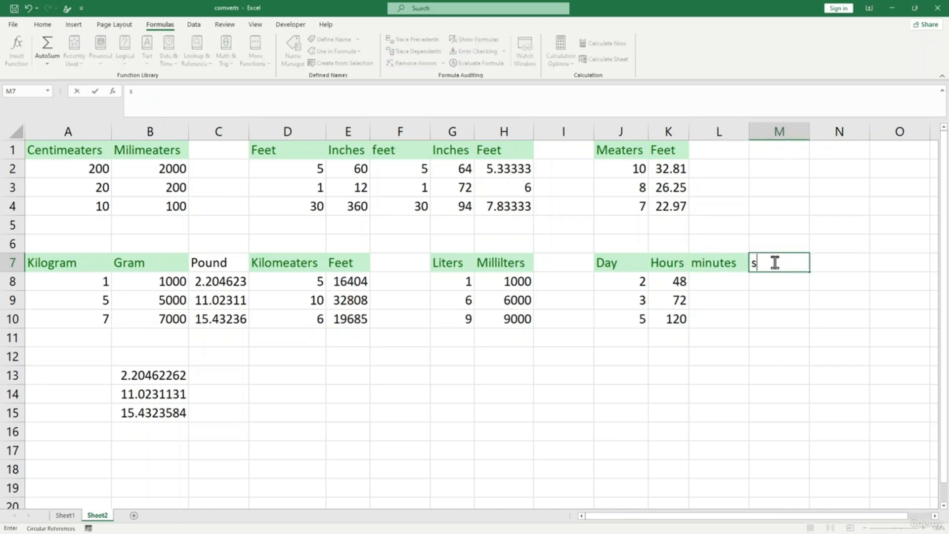
{"action": "key", "text": "BackSpace"}
{"action": "key", "text": "BackSpace"}
{"action": "type", "text": "pmd"}
{"action": "type", "text": "ond"}
{"action": "key", "text": "Return"}
- Enter =CONVERT(J8,"day","mn") in L8 for the minutes column
{"action": "left_click", "coordinate": [705, 281]}
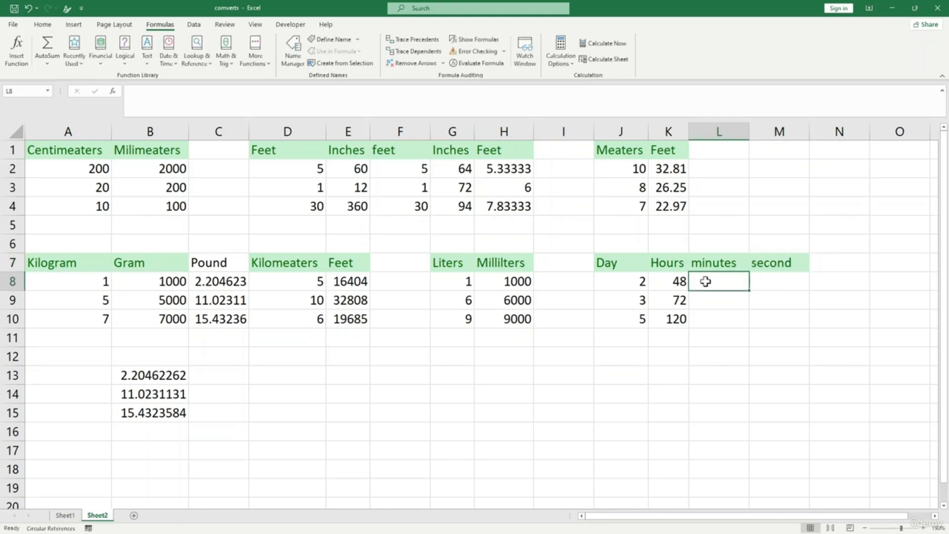
{"action": "type", "text": "=c"}
{"action": "key", "text": "BackSpace"}
{"action": "type", "text": "convert"}
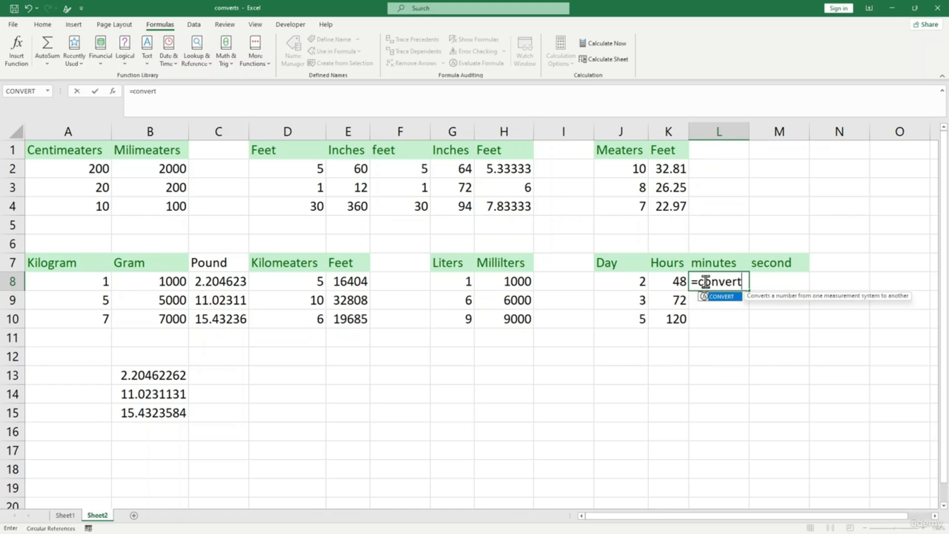
{"action": "type", "text": "("}
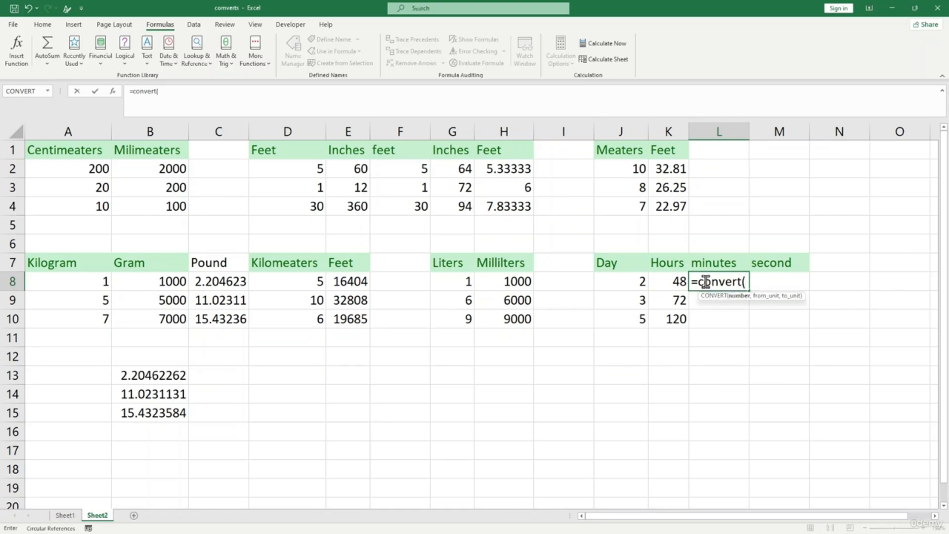
{"action": "left_click", "coordinate": [630, 282]}
{"action": "type", "text": ","}
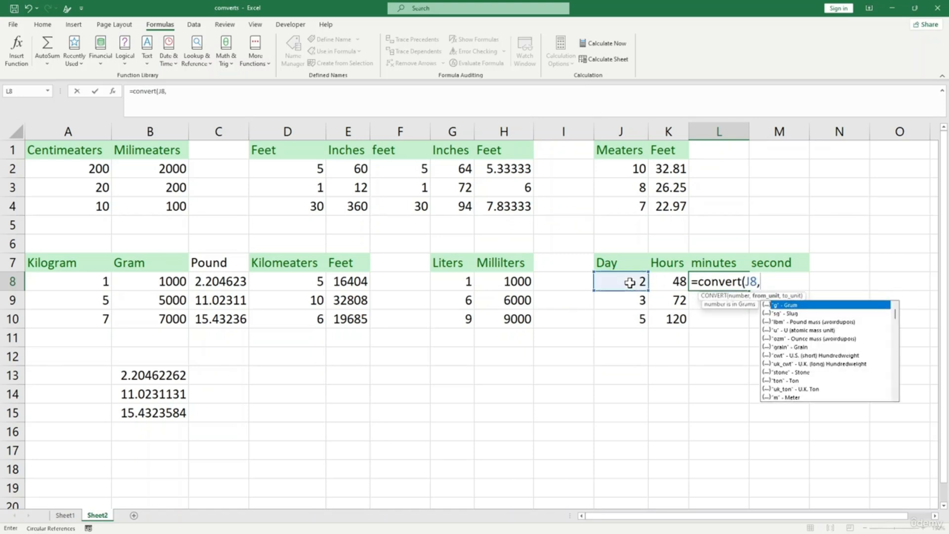
{"action": "type", "text": "\"day\","}
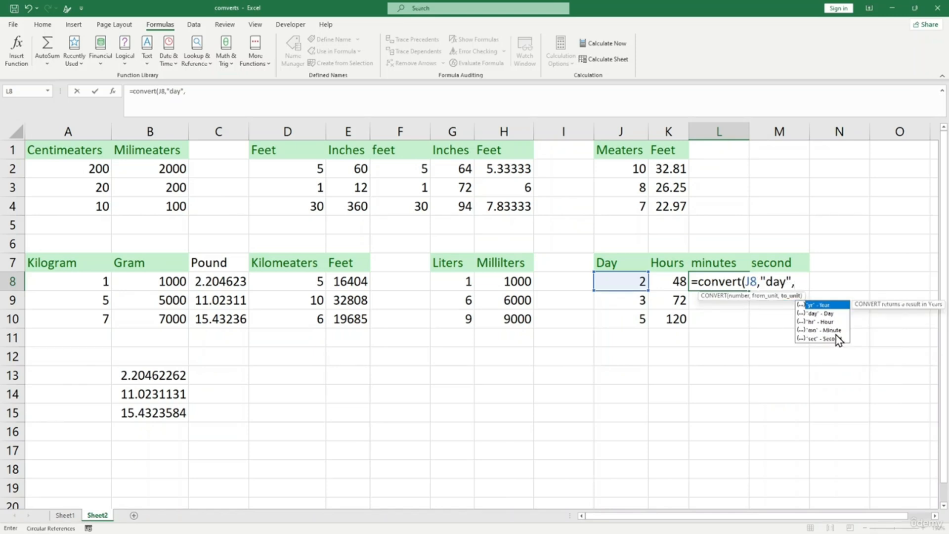
{"action": "type", "text": "\"mn\")"}
{"action": "key", "text": "ctrl+Return"}
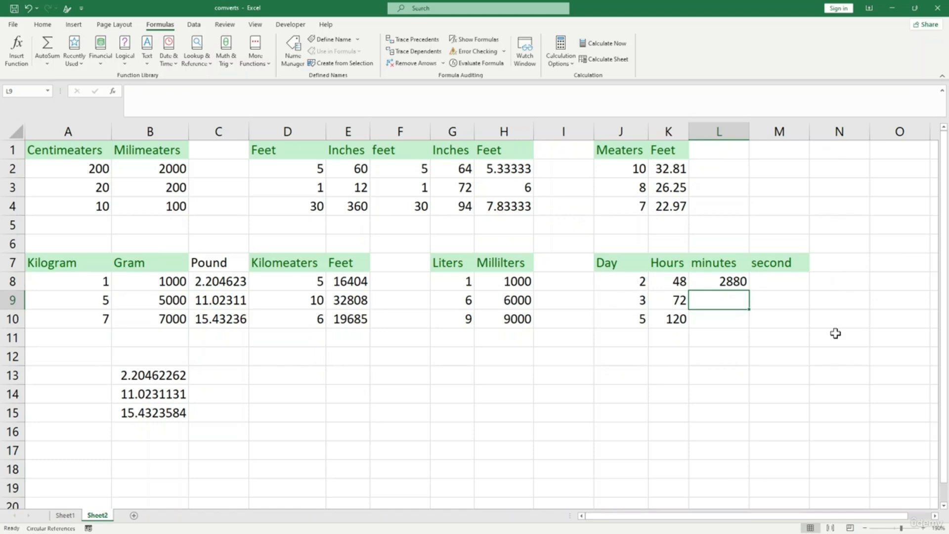
- Fill the day-to-minutes formula down to L10
{"action": "left_click", "coordinate": [730, 284]}
{"action": "left_click", "coordinate": [730, 298]}
{"action": "left_click_drag", "start_coordinate": [748, 291], "coordinate": [749, 330]}
{"action": "left_click", "coordinate": [774, 278]}
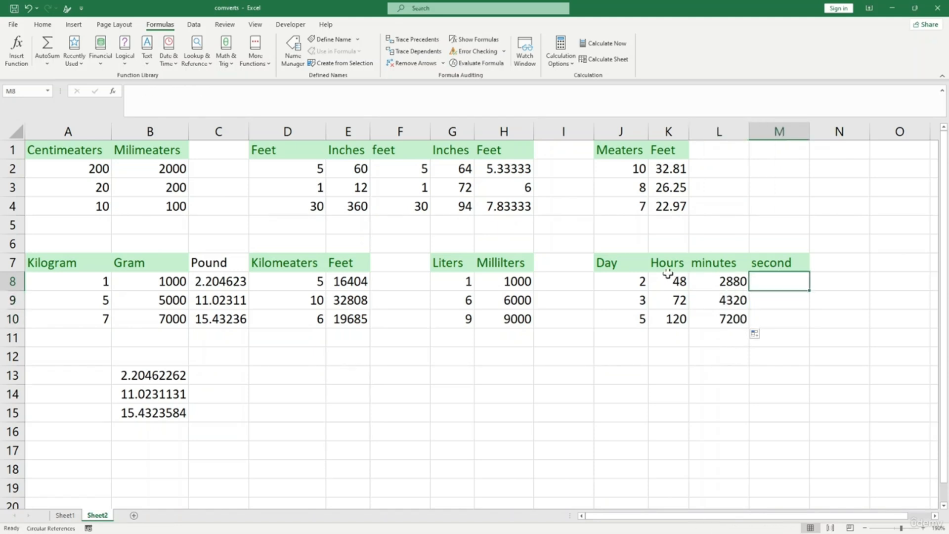
- Change the first Day value in J8 to 1, giving 24 hours and 1440 minutes
{"action": "left_click", "coordinate": [642, 279]}
{"action": "type", "text": "1"}
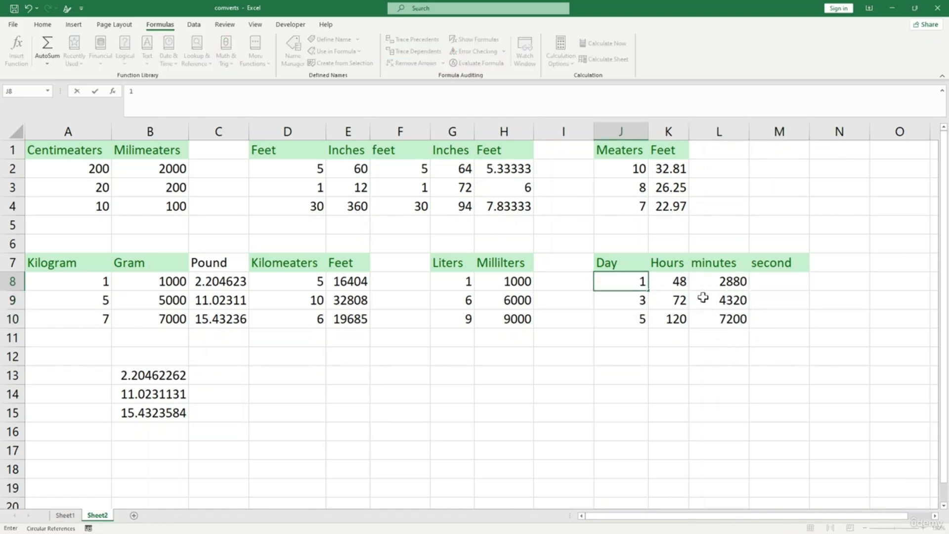
{"action": "left_click", "coordinate": [710, 355]}
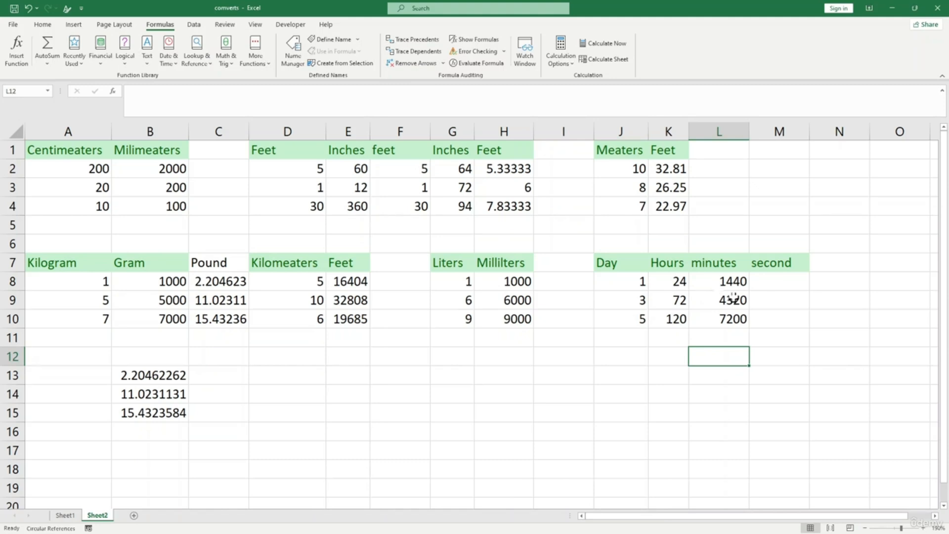
{"action": "left_click", "coordinate": [768, 286]}
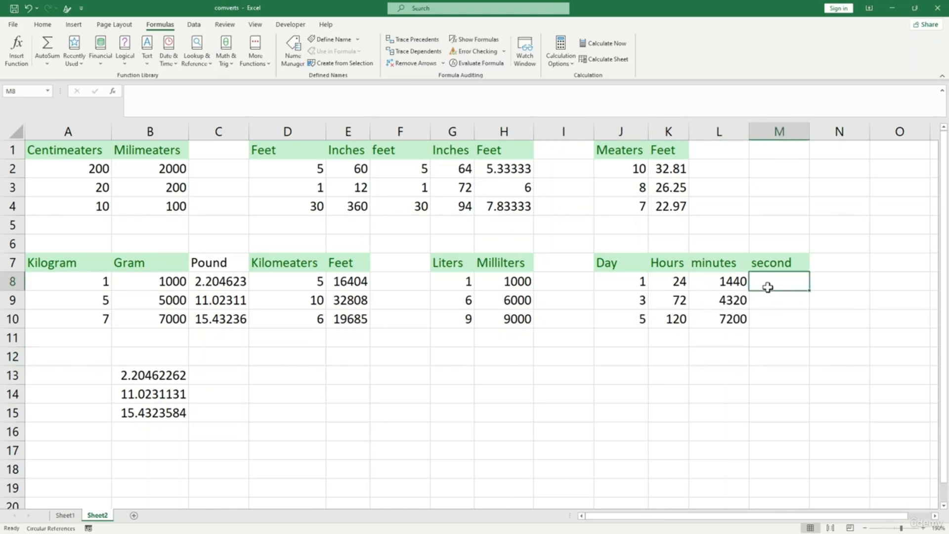
- Enter =CONVERT(J8,"day","sec") in M8 and fill it down to M10, giving 86400, 259200, 432000
{"action": "type", "text": "=c"}
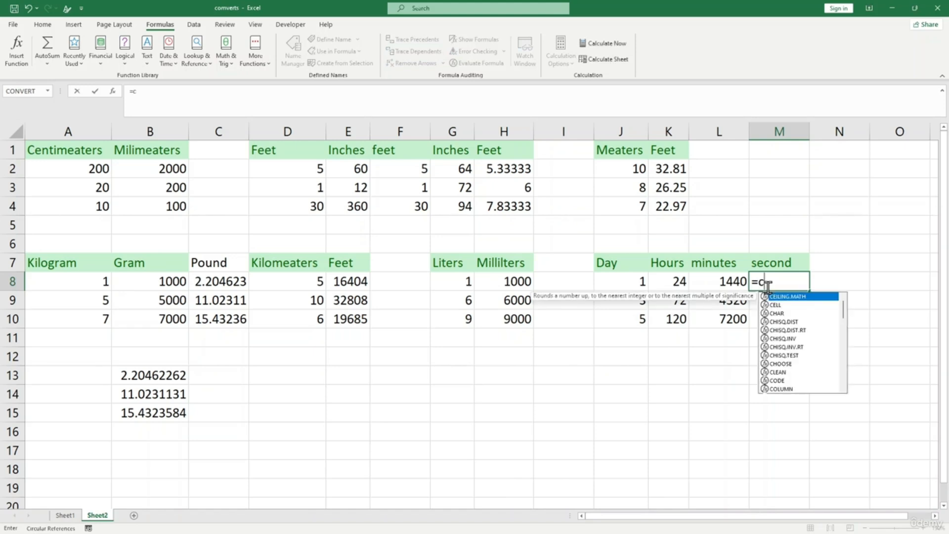
{"action": "type", "text": "onvert("}
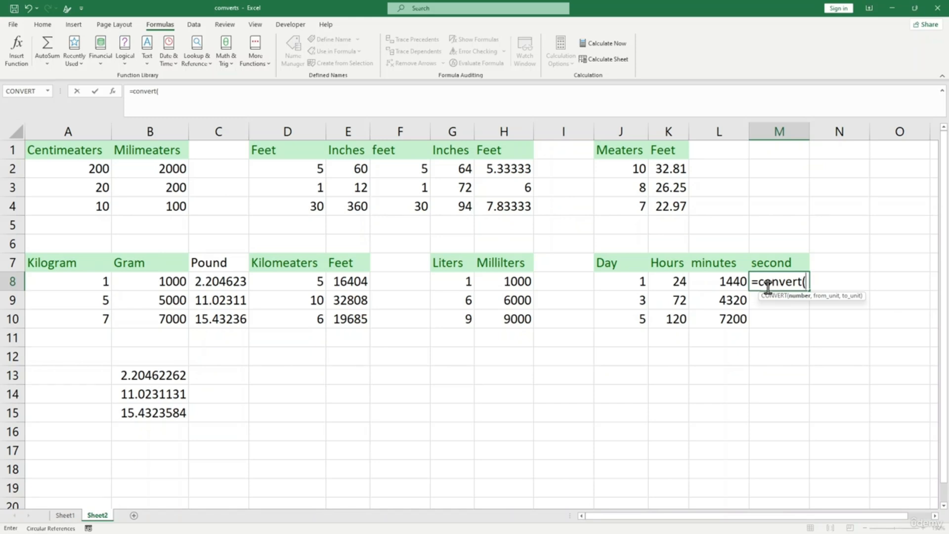
{"action": "left_click", "coordinate": [631, 279]}
{"action": "type", "text": ","}
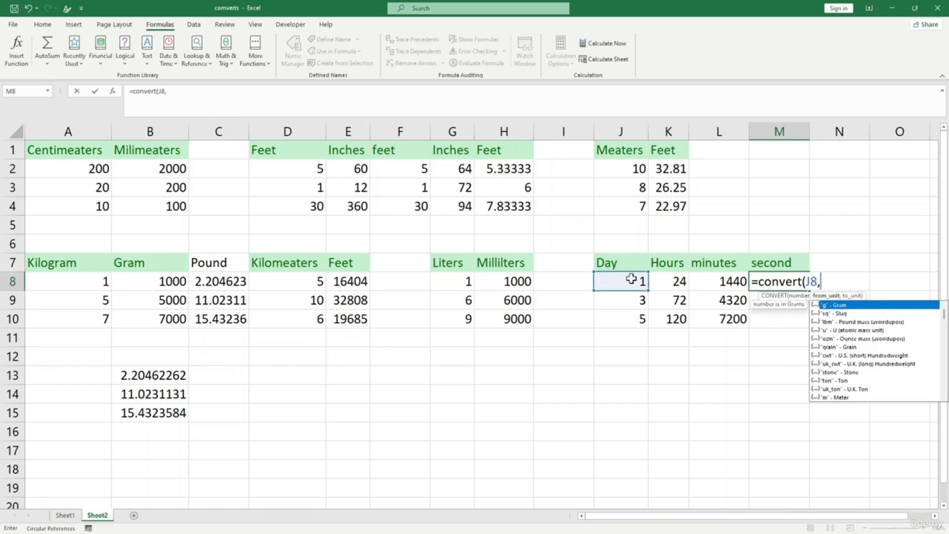
{"action": "type", "text": "\"day\",\""}
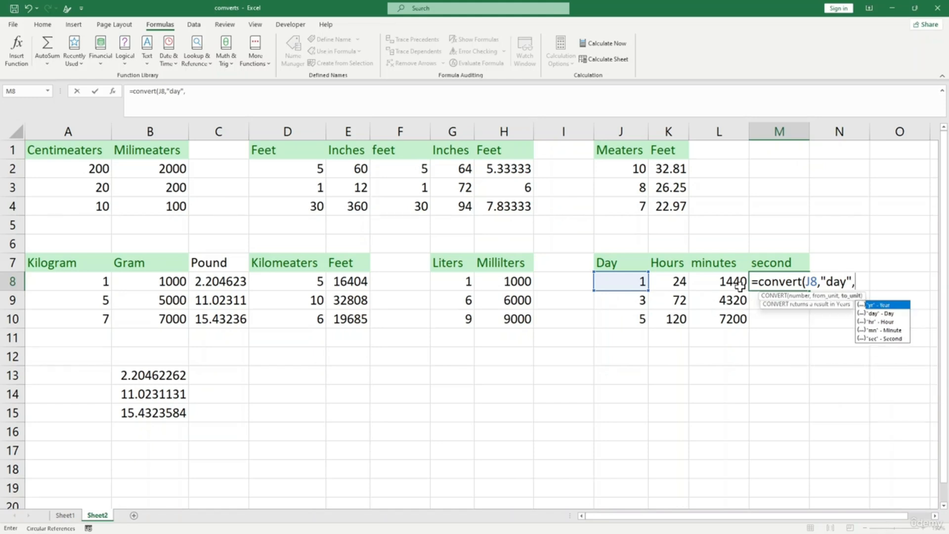
{"action": "type", "text": "sec\")"}
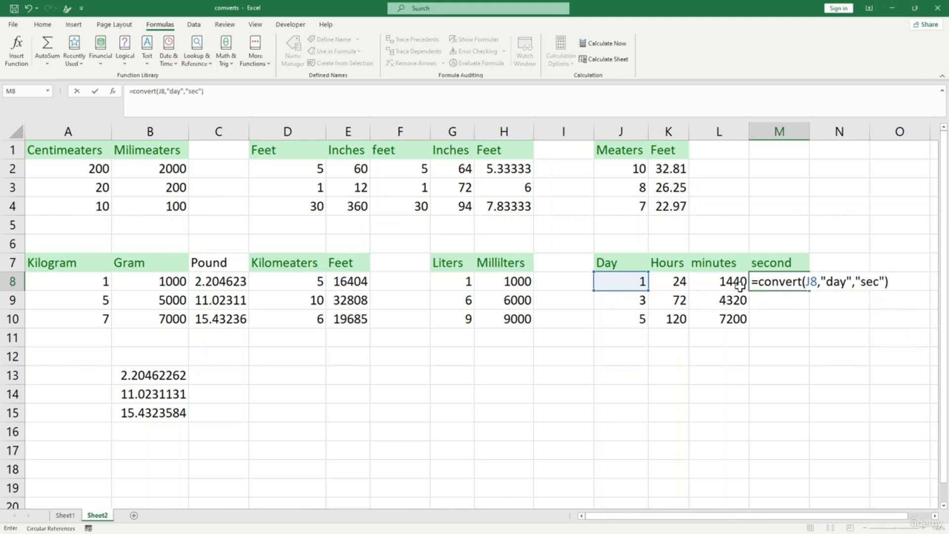
{"action": "key", "text": "Return"}
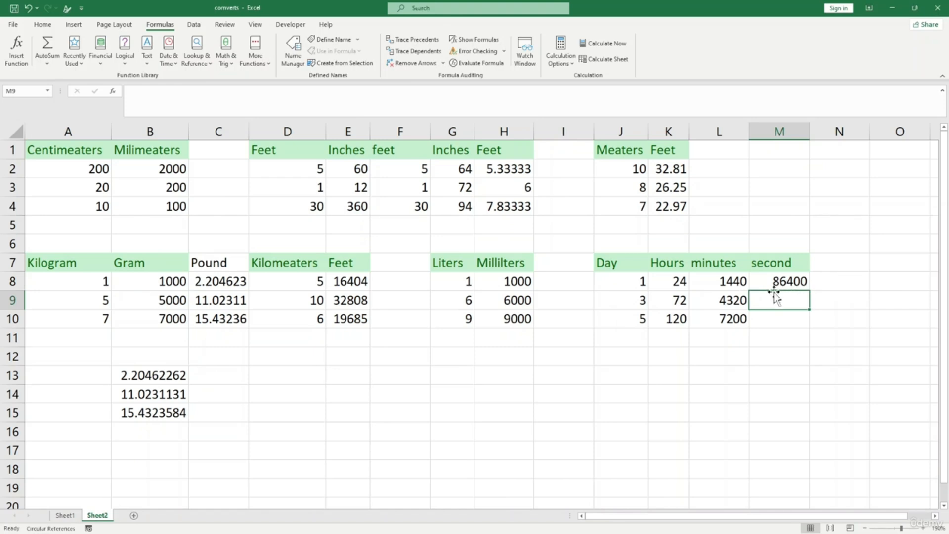
{"action": "left_click", "coordinate": [800, 283]}
{"action": "left_click_drag", "start_coordinate": [811, 291], "coordinate": [807, 322]}
{"action": "left_click", "coordinate": [756, 356]}
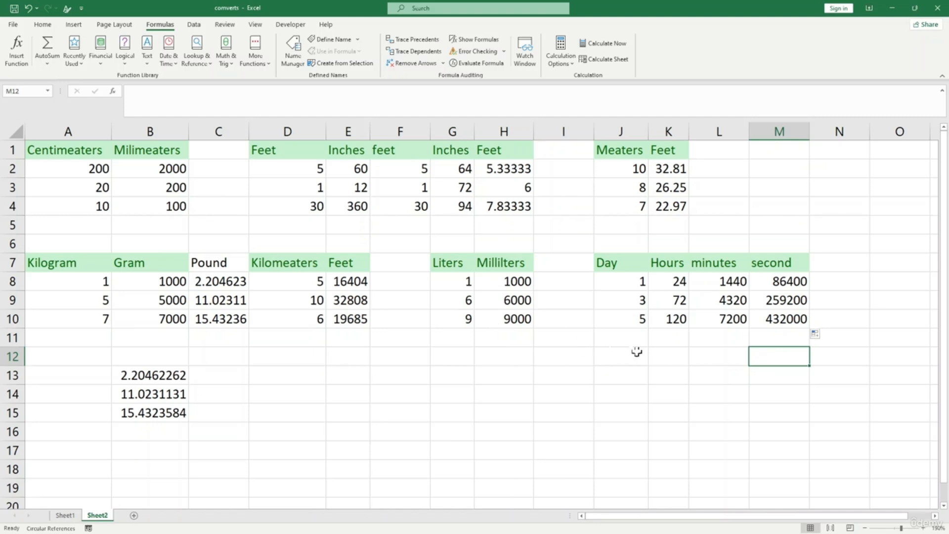
{"action": "left_click", "coordinate": [558, 377]}
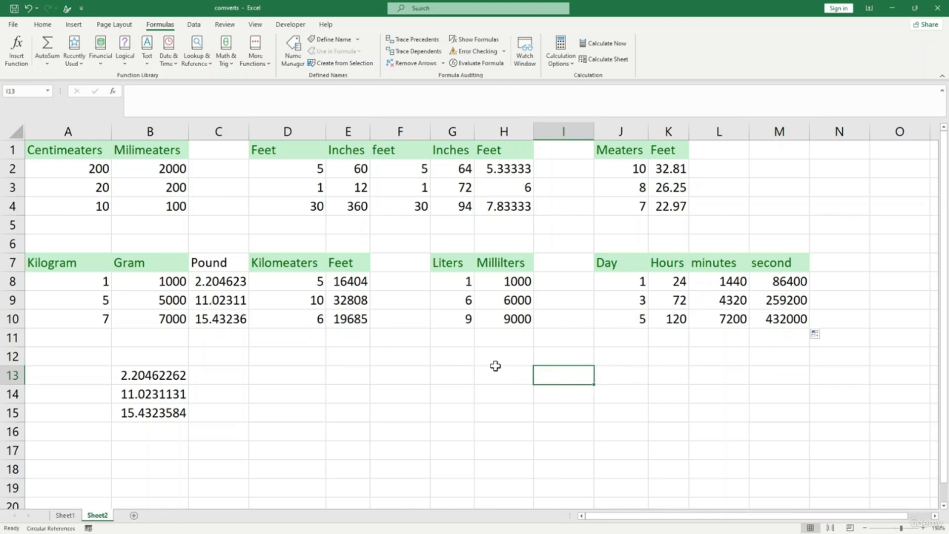
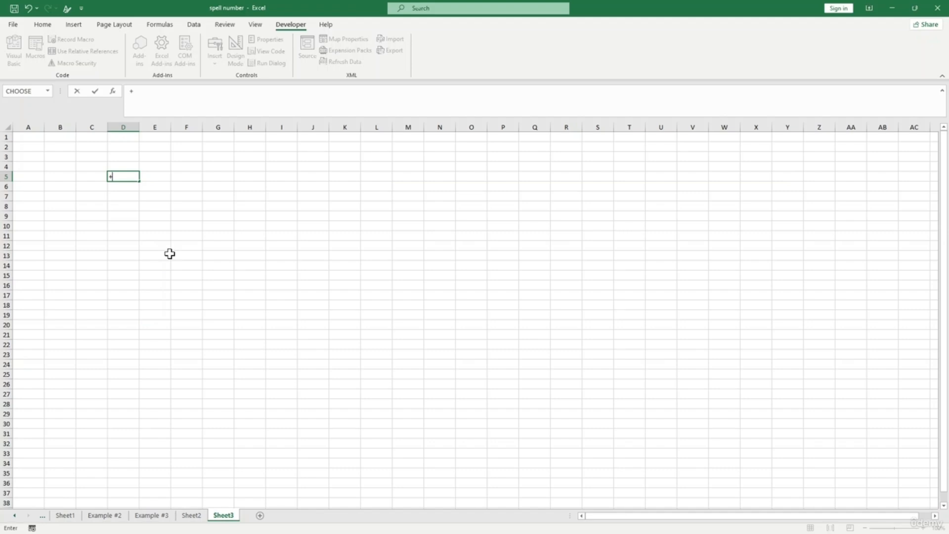
- Replace the partial formula in D5 with the value 50000
{"action": "left_click", "coordinate": [146, 216]}
{"action": "left_click", "coordinate": [115, 177]}
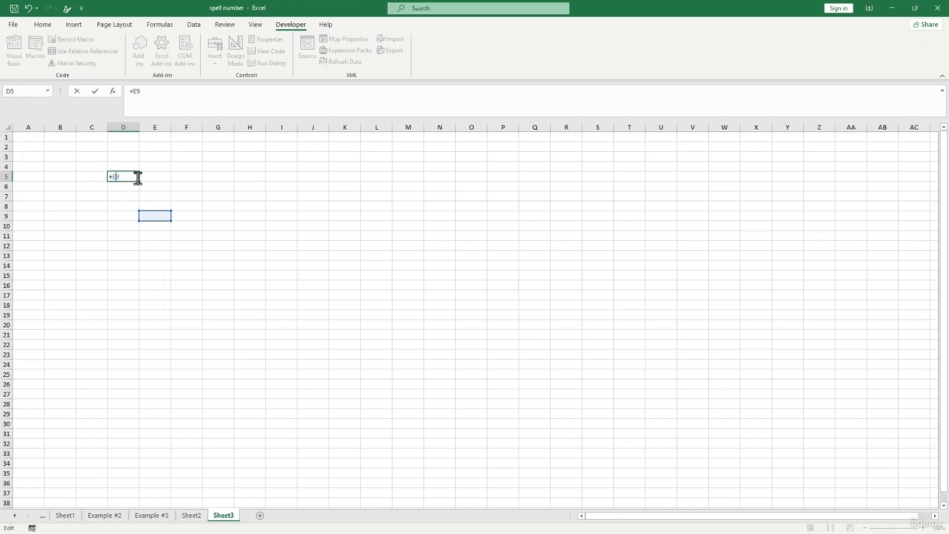
{"action": "key", "text": "Delete"}
{"action": "key", "text": "Delete"}
{"action": "key", "text": "BackSpace"}
{"action": "type", "text": "5"}
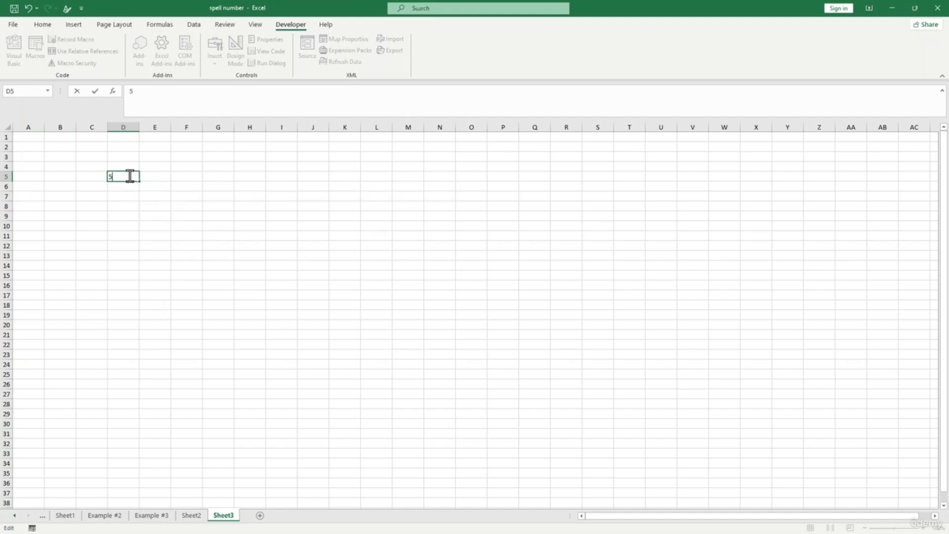
{"action": "type", "text": "0000"}
- Format D5 as dollar Accounting with no decimal places, showing $50,000
{"action": "left_click", "coordinate": [39, 24]}
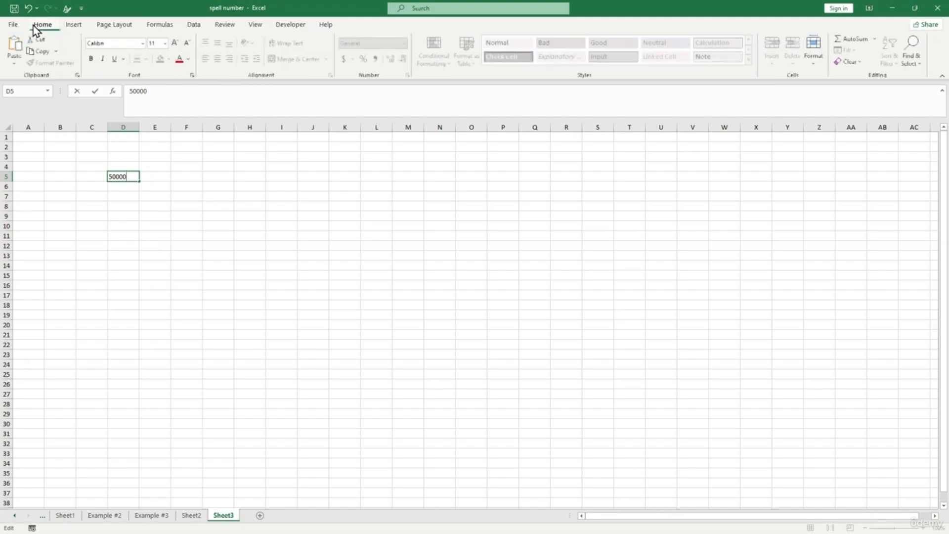
{"action": "left_click", "coordinate": [116, 206]}
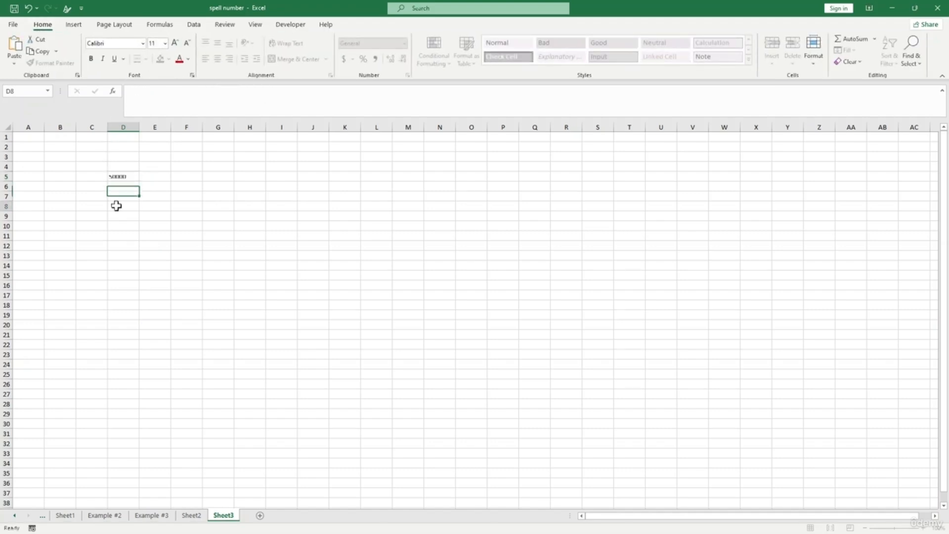
{"action": "left_click", "coordinate": [126, 176]}
{"action": "left_click", "coordinate": [342, 60]}
{"action": "left_click", "coordinate": [222, 205]}
{"action": "left_click", "coordinate": [130, 177]}
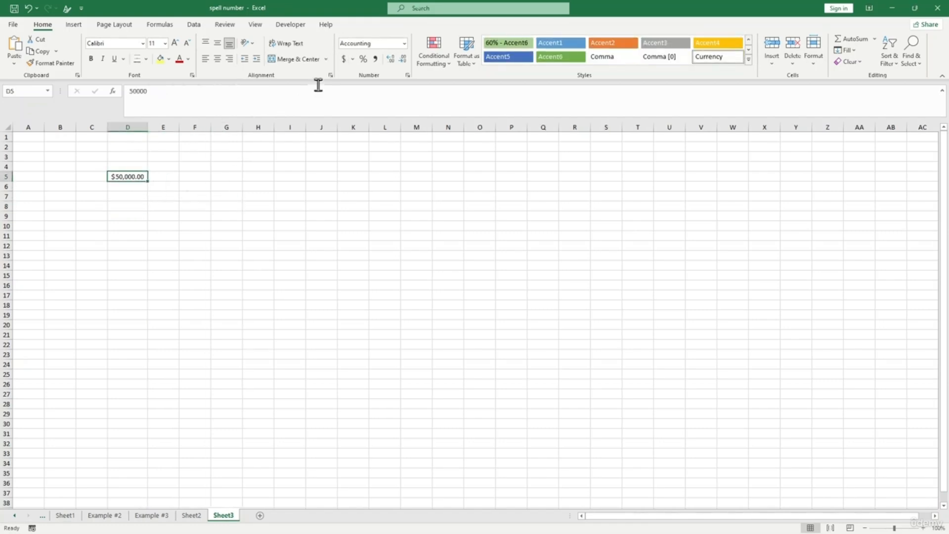
{"action": "left_click", "coordinate": [403, 58]}
{"action": "left_click", "coordinate": [403, 58]}
{"action": "left_click", "coordinate": [239, 184]}
- Start a =num formula in E5, cancel it, and reselect D5
{"action": "left_click", "coordinate": [167, 177]}
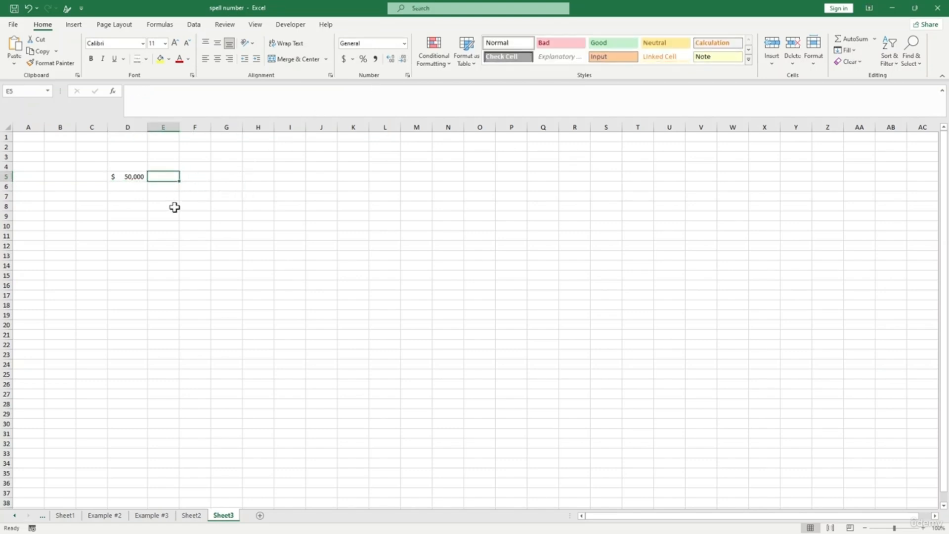
{"action": "type", "text": "="}
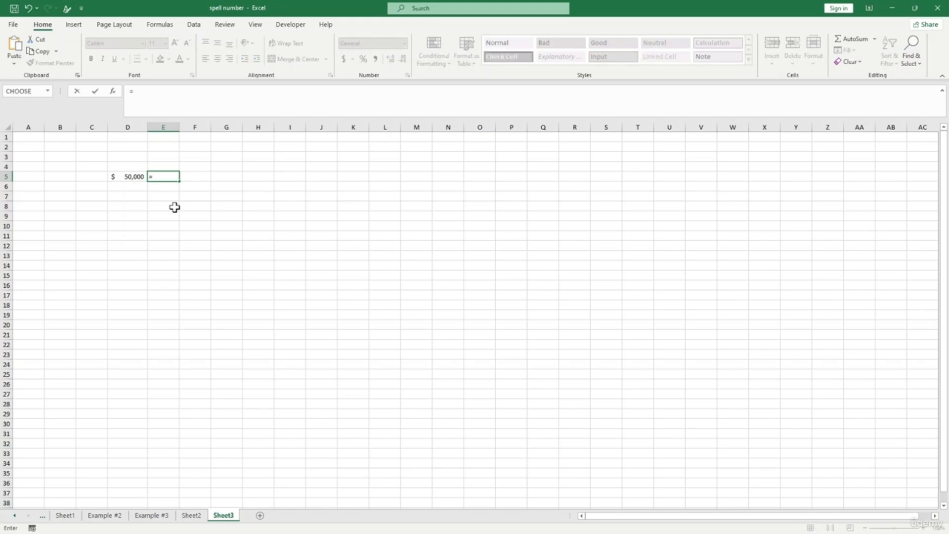
{"action": "type", "text": "num"}
{"action": "key", "text": "BackSpace"}
{"action": "key", "text": "BackSpace"}
{"action": "key", "text": "BackSpace"}
{"action": "key", "text": "Escape"}
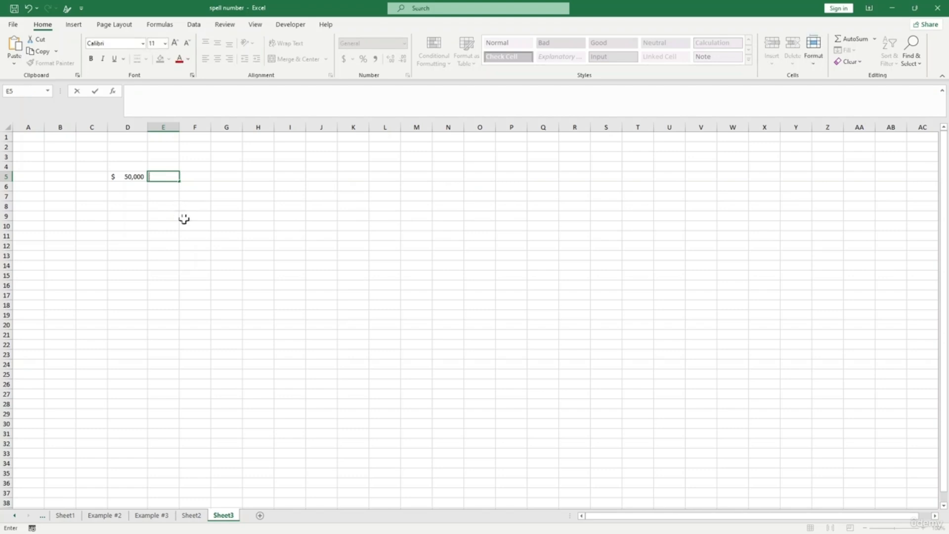
{"action": "left_click", "coordinate": [139, 186]}
{"action": "left_click", "coordinate": [125, 176]}
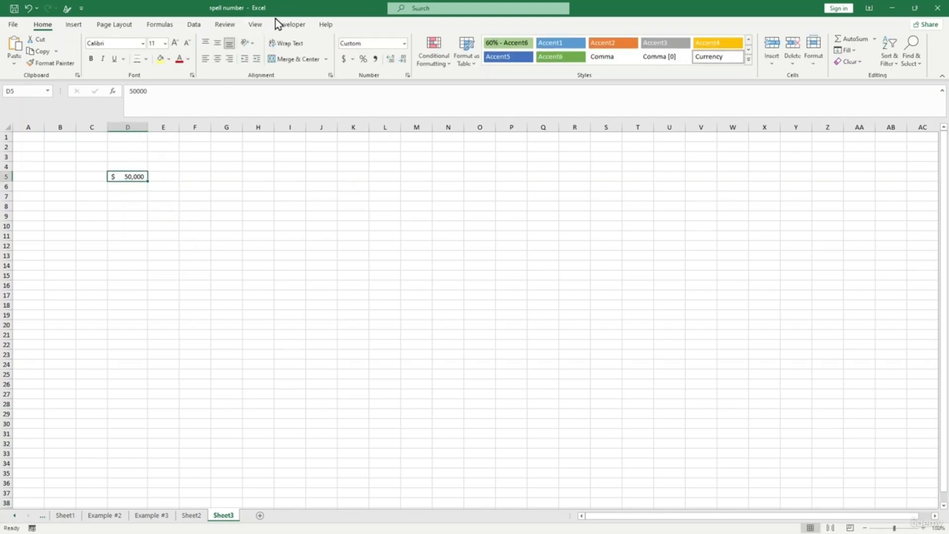
{"action": "left_click", "coordinate": [298, 26]}
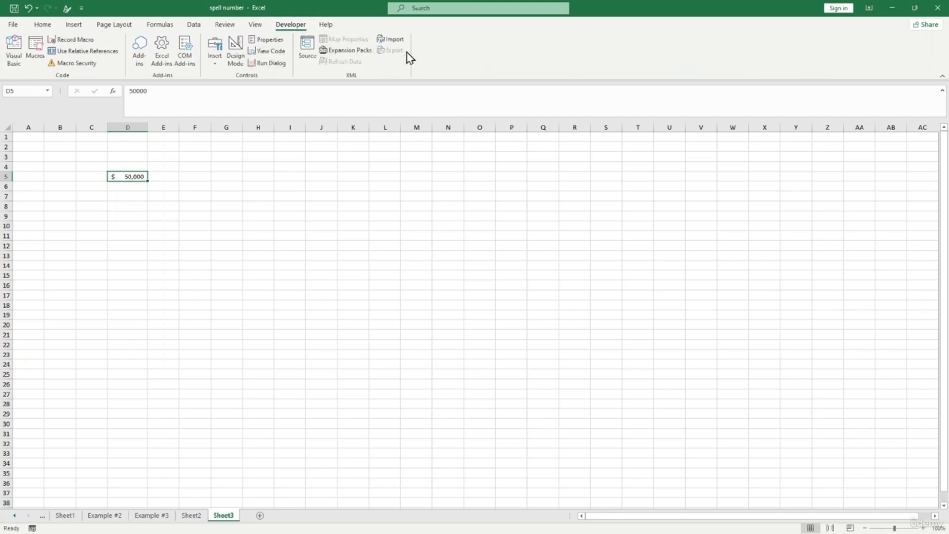
{"action": "left_click", "coordinate": [18, 26]}
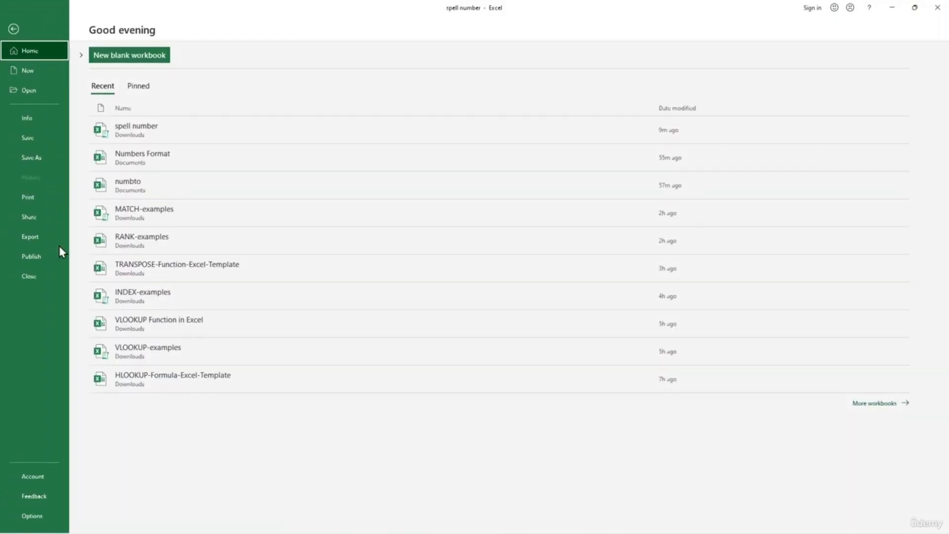
{"action": "left_click", "coordinate": [43, 511]}
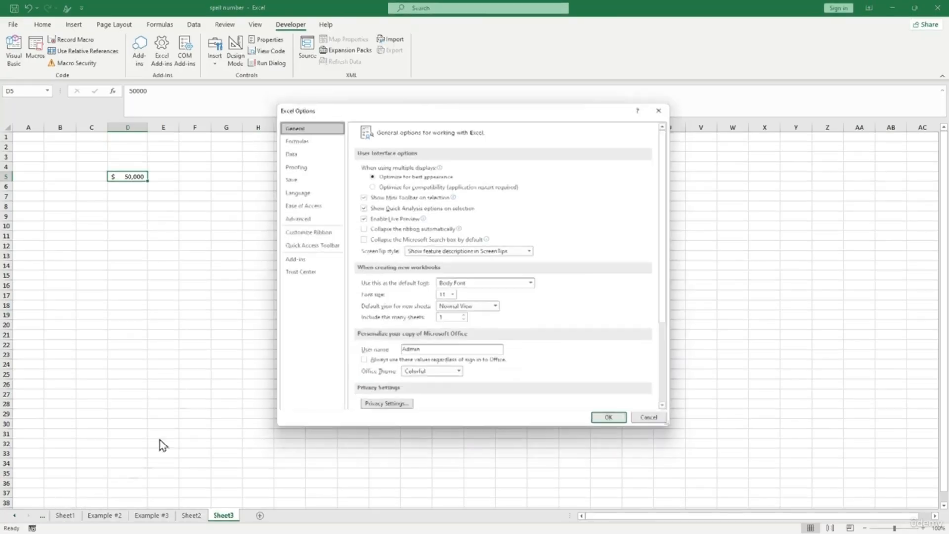
{"action": "left_click", "coordinate": [311, 234]}
{"action": "left_click_drag", "start_coordinate": [497, 106], "coordinate": [326, 106]}
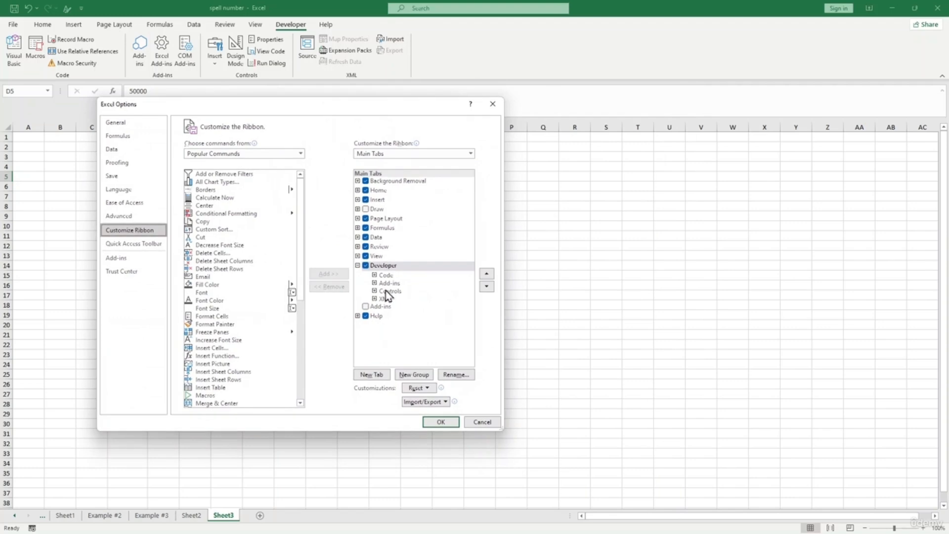
{"action": "left_click", "coordinate": [367, 265]}
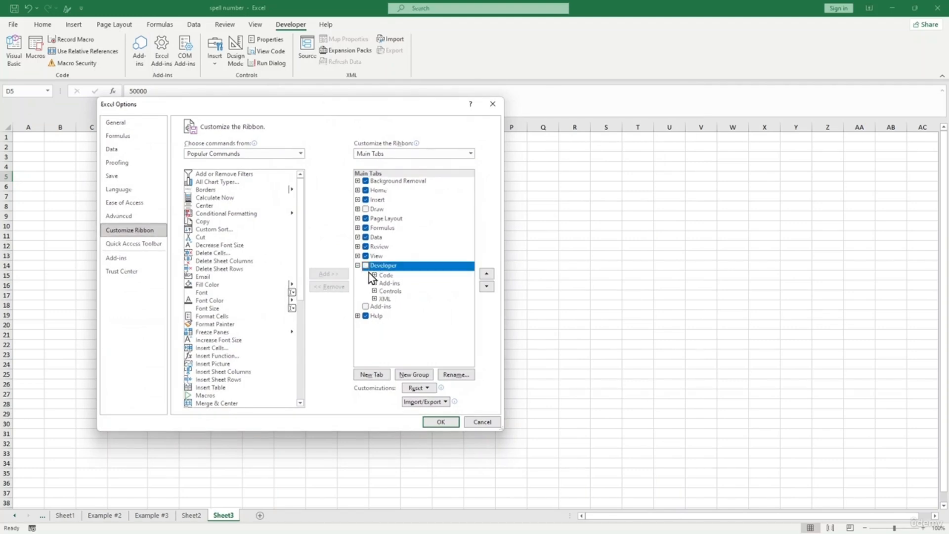
{"action": "left_click", "coordinate": [366, 266]}
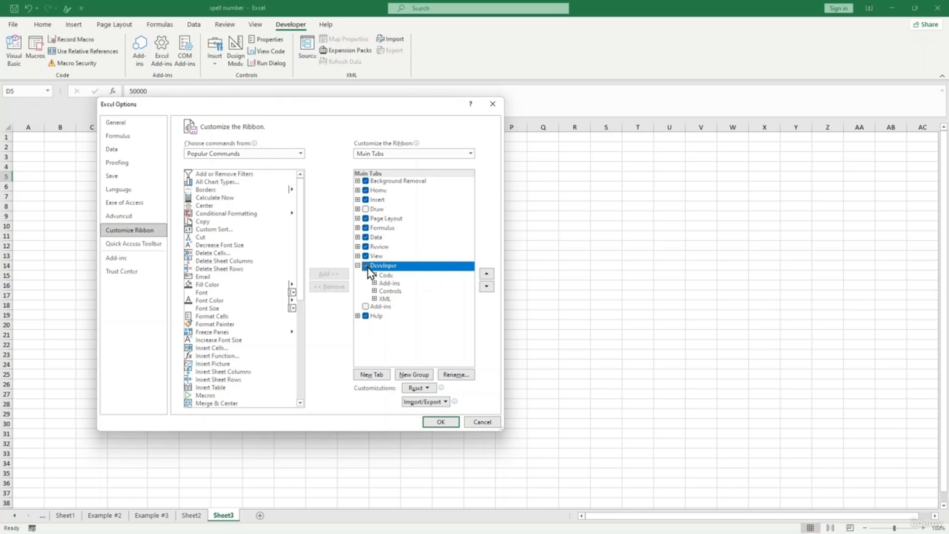
{"action": "left_click", "coordinate": [389, 285]}
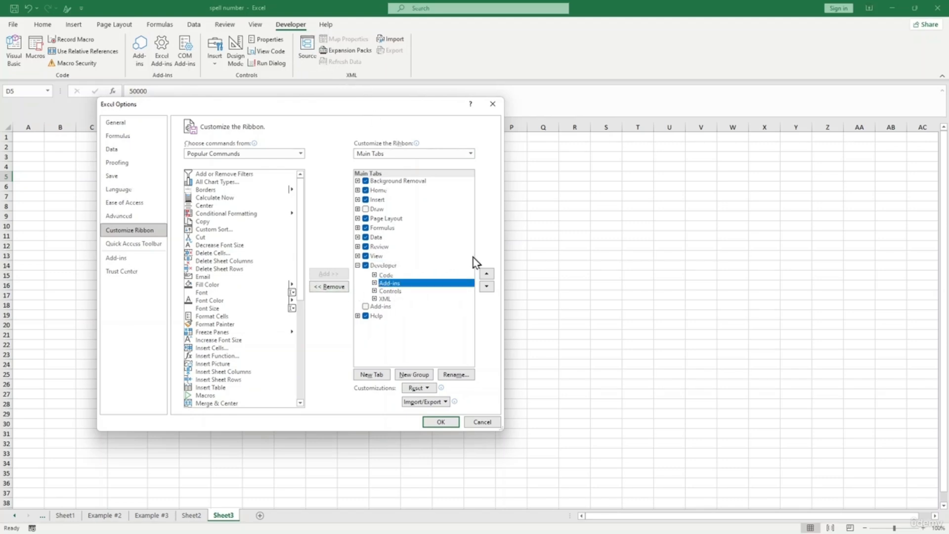
{"action": "left_click", "coordinate": [439, 422]}
{"action": "left_click", "coordinate": [259, 218]}
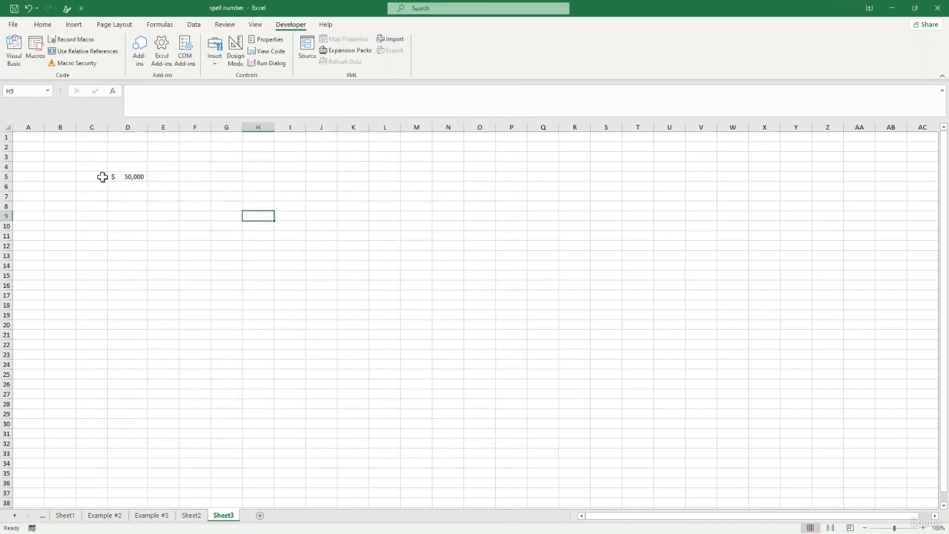
{"action": "left_click", "coordinate": [127, 177]}
- Insert a new VBA module and paste the SpellNumber code into it
{"action": "left_click", "coordinate": [163, 216]}
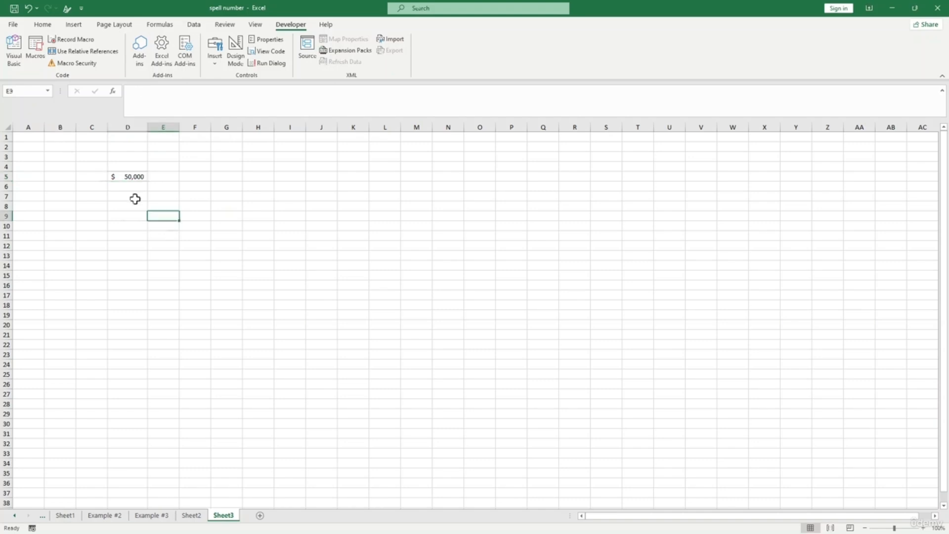
{"action": "left_click", "coordinate": [20, 63]}
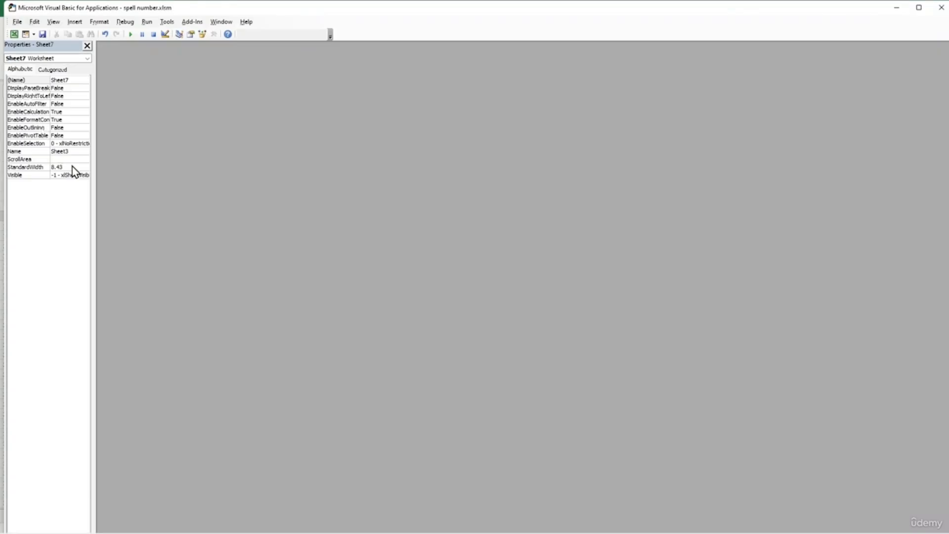
{"action": "left_click", "coordinate": [75, 23]}
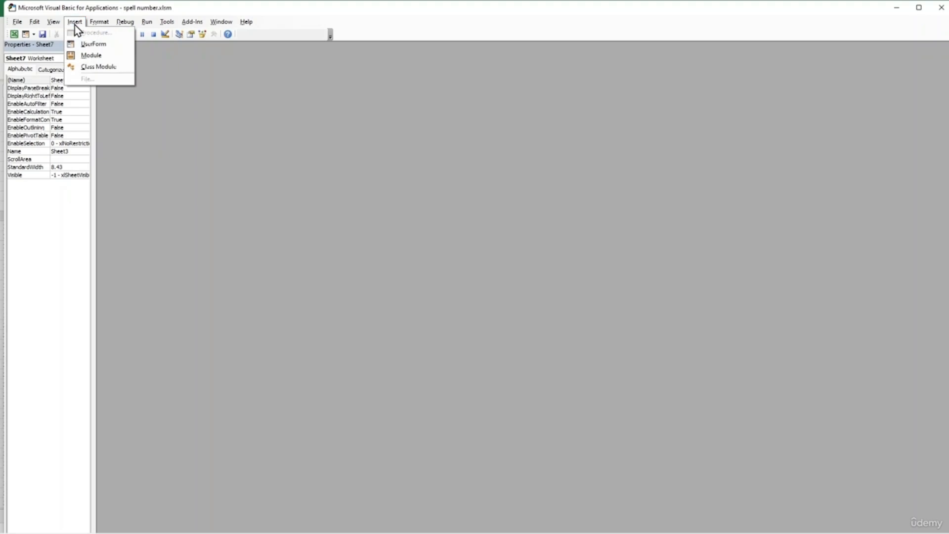
{"action": "left_click", "coordinate": [87, 56]}
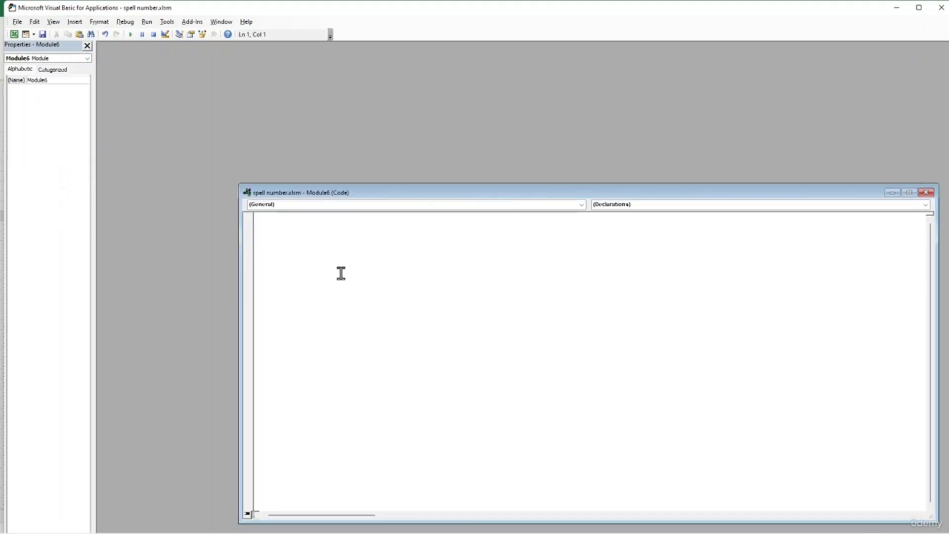
{"action": "key", "text": "ctrl+v"}
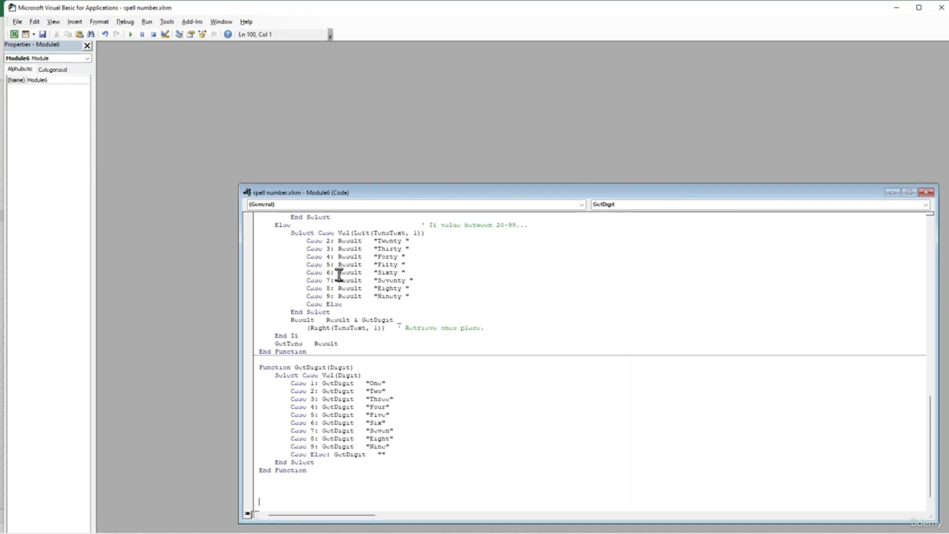
- Close the module's code window and the VBA editor to return to Sheet3
{"action": "scroll", "coordinate": [384, 326], "scroll_direction": "up", "scroll_amount": 6}
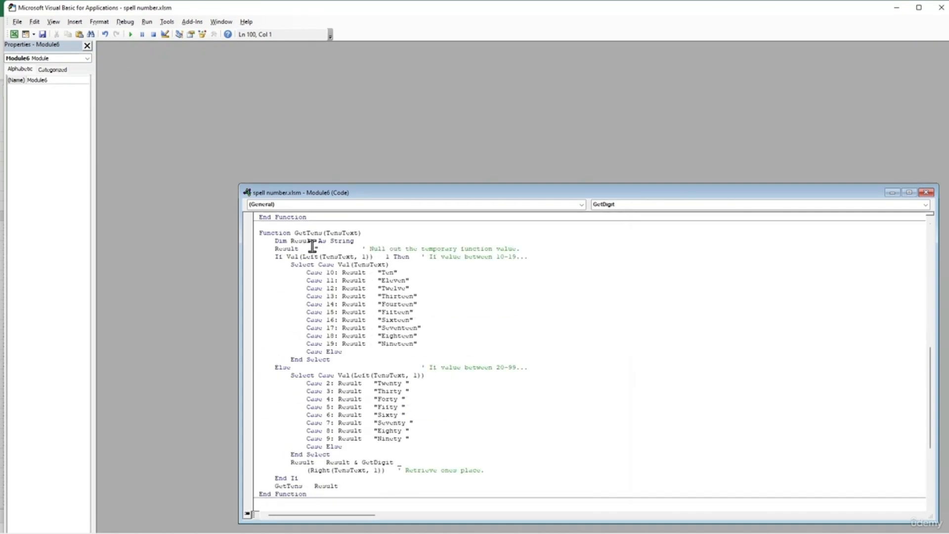
{"action": "scroll", "coordinate": [312, 245], "scroll_direction": "up", "scroll_amount": 1}
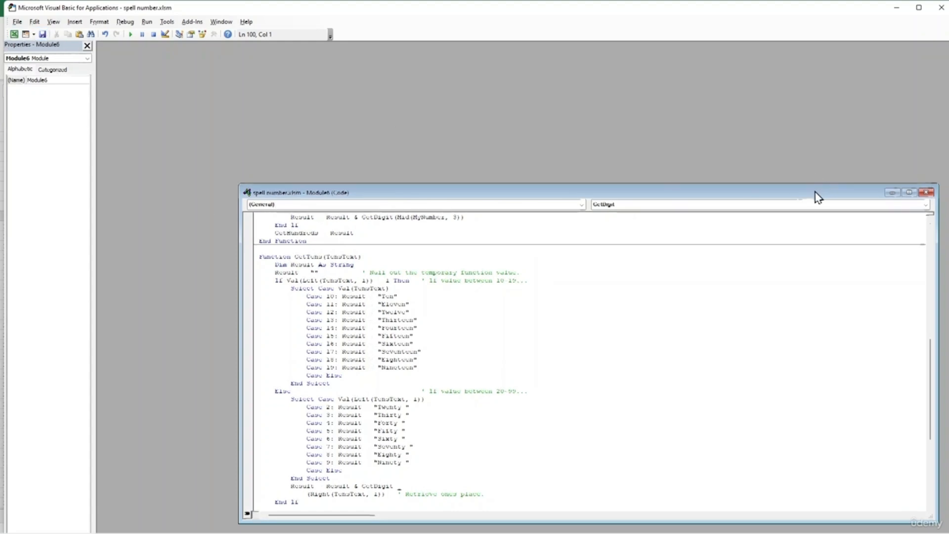
{"action": "left_click_drag", "start_coordinate": [815, 193], "coordinate": [582, 151]}
{"action": "left_click", "coordinate": [696, 152]}
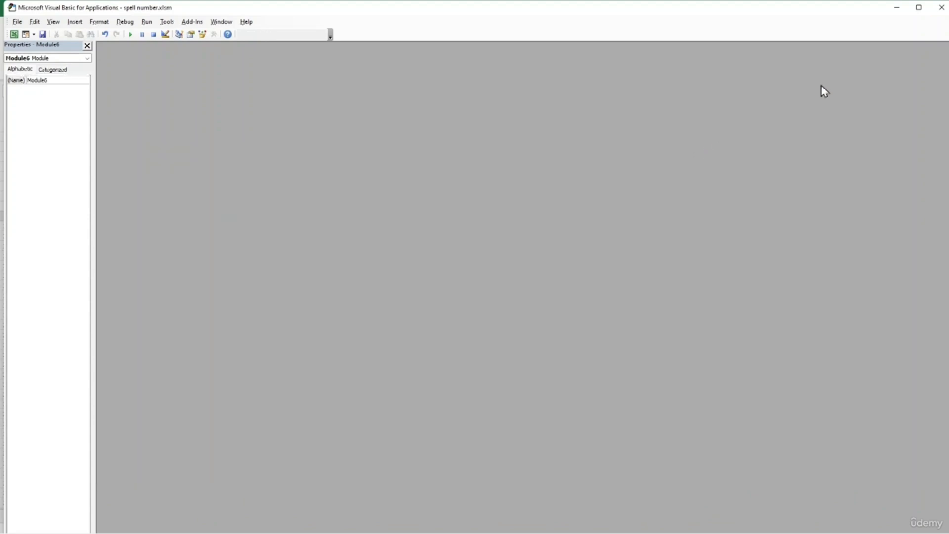
{"action": "left_click", "coordinate": [942, 8]}
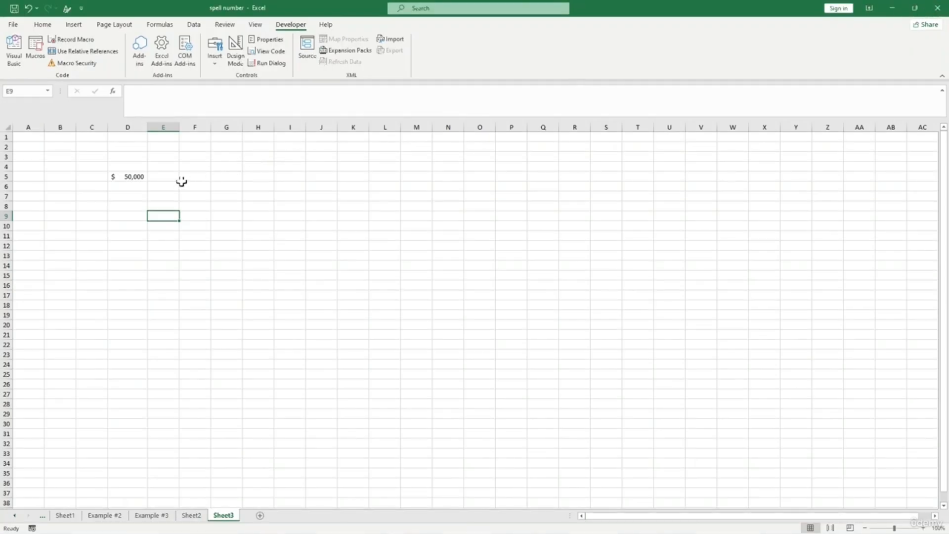
- Leave E9 empty after erasing a =G9 reference, then launch the Visual Basic editor
{"action": "double_click", "coordinate": [163, 216]}
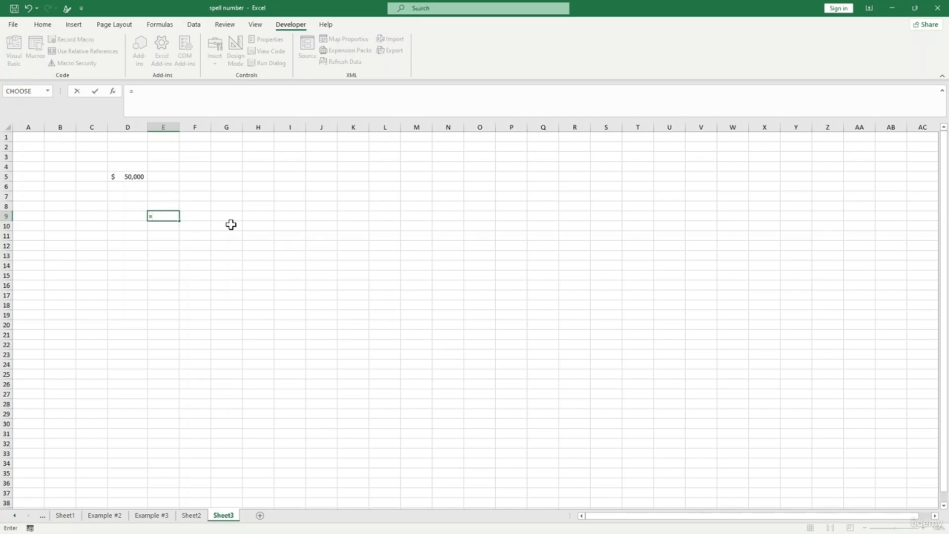
{"action": "left_click", "coordinate": [220, 216]}
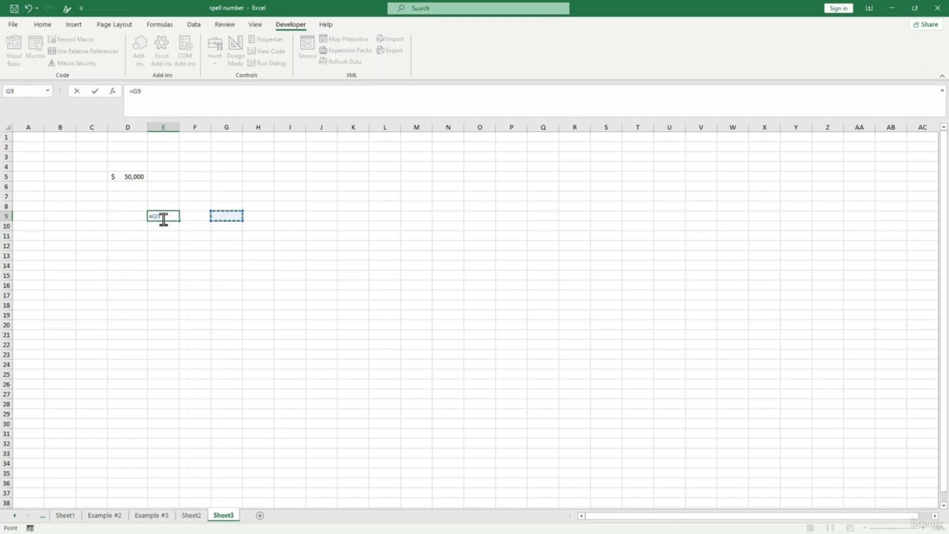
{"action": "key", "text": "BackSpace"}
{"action": "key", "text": "BackSpace"}
{"action": "key", "text": "BackSpace"}
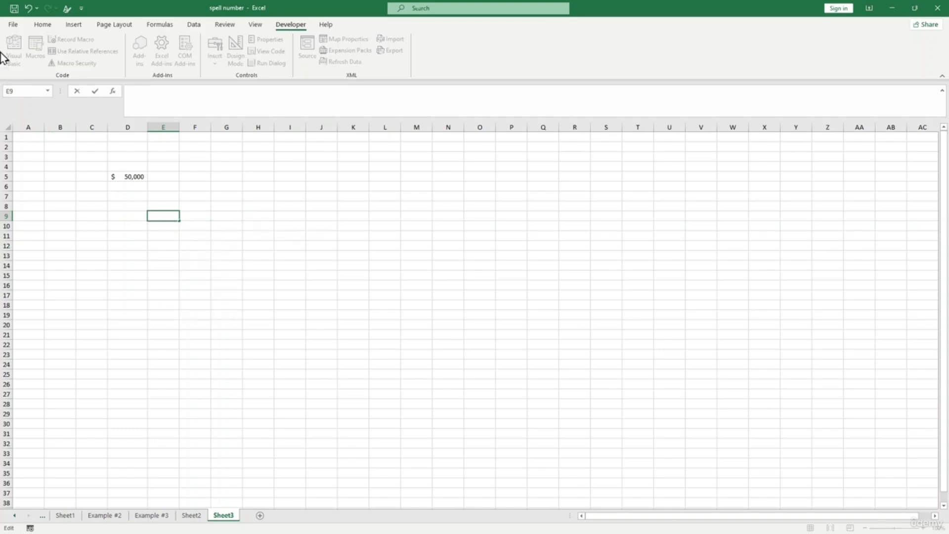
{"action": "left_click", "coordinate": [128, 235]}
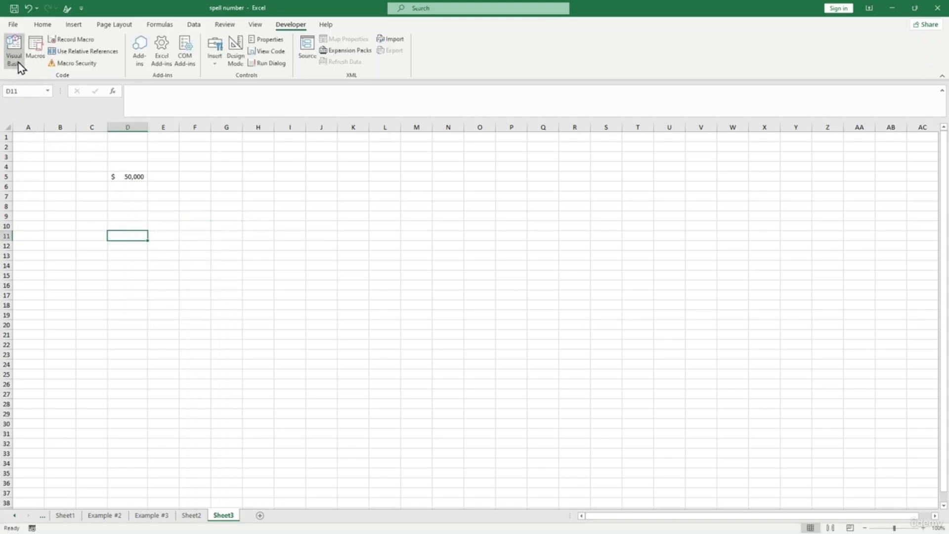
{"action": "left_click", "coordinate": [19, 64]}
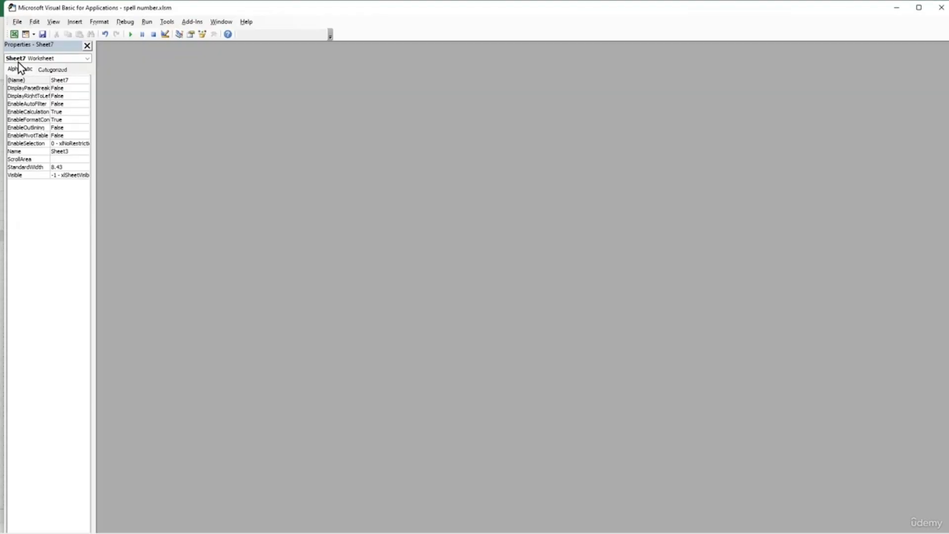
- Insert Module7 and paste all the number-to-words code copied from the Notepad file
{"action": "left_click", "coordinate": [75, 22]}
{"action": "left_click", "coordinate": [91, 56]}
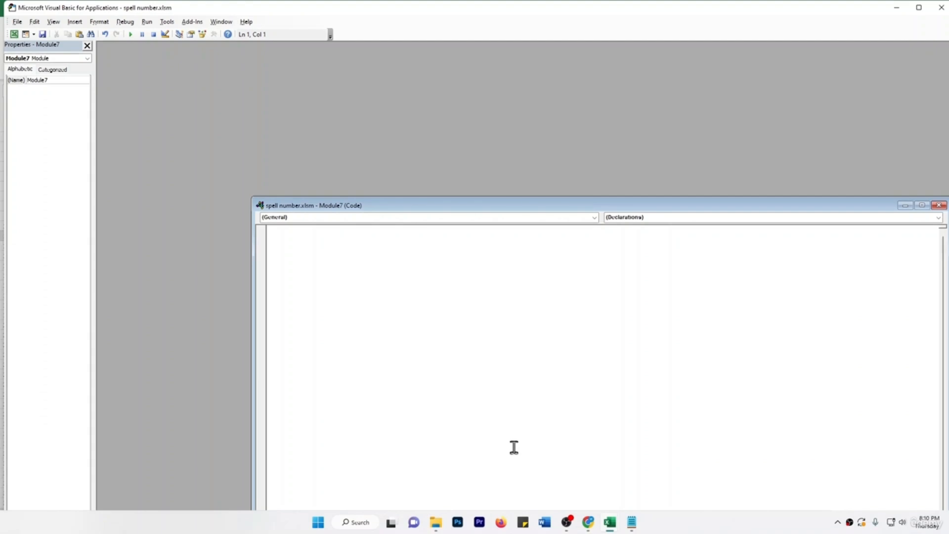
{"action": "left_click", "coordinate": [631, 523]}
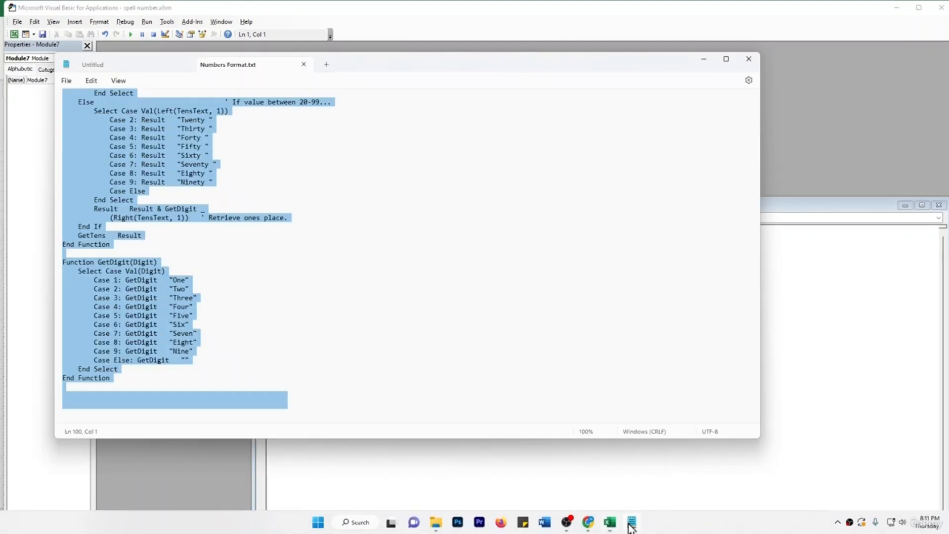
{"action": "left_click", "coordinate": [316, 263]}
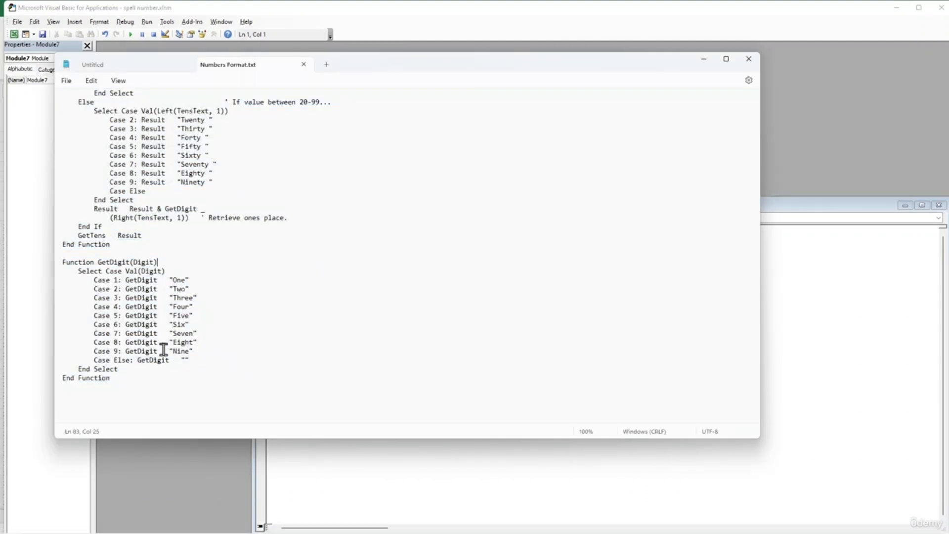
{"action": "key", "text": "ctrl+a"}
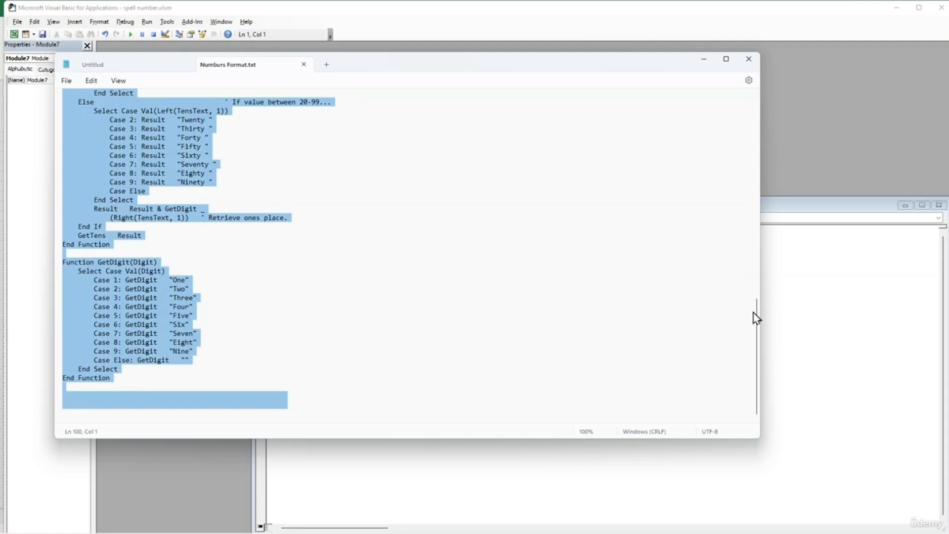
{"action": "left_click_drag", "start_coordinate": [756, 324], "coordinate": [767, 110]}
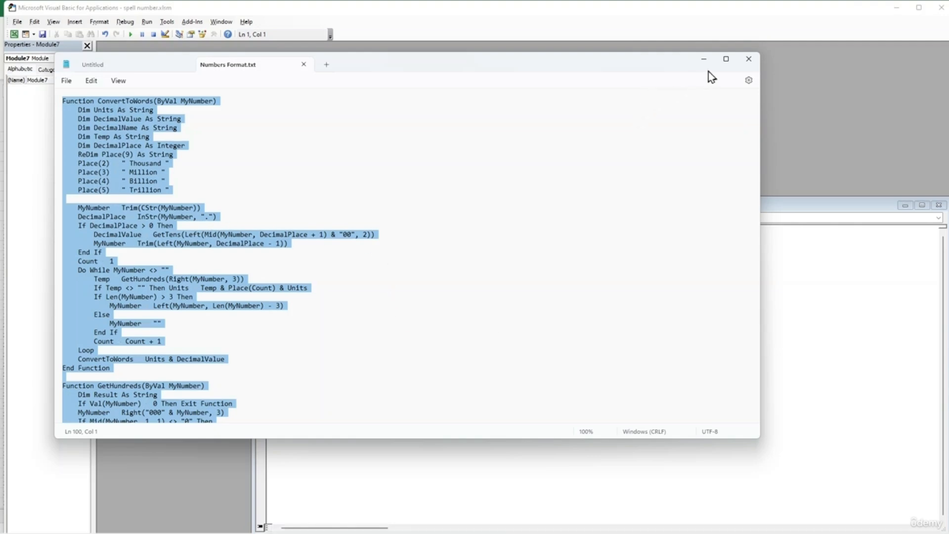
{"action": "left_click", "coordinate": [704, 59]}
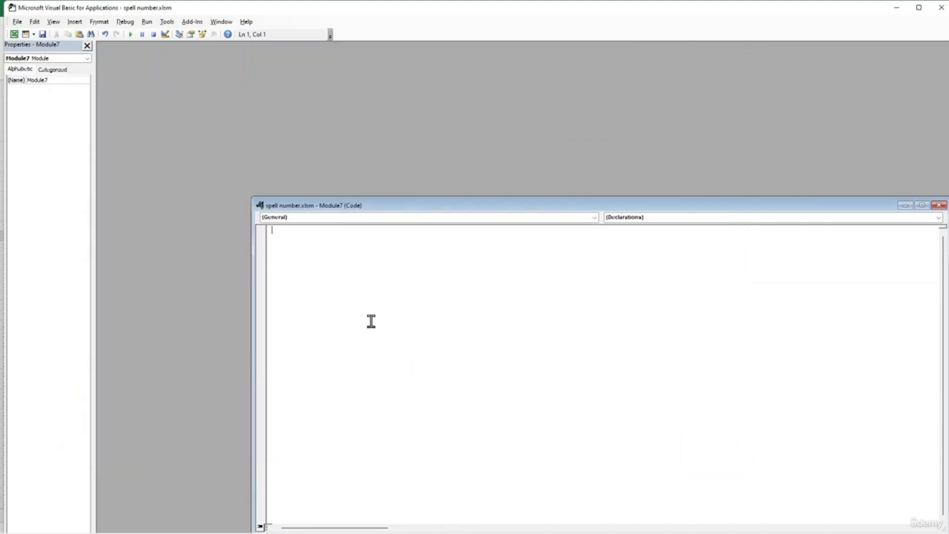
{"action": "key", "text": "ctrl+v"}
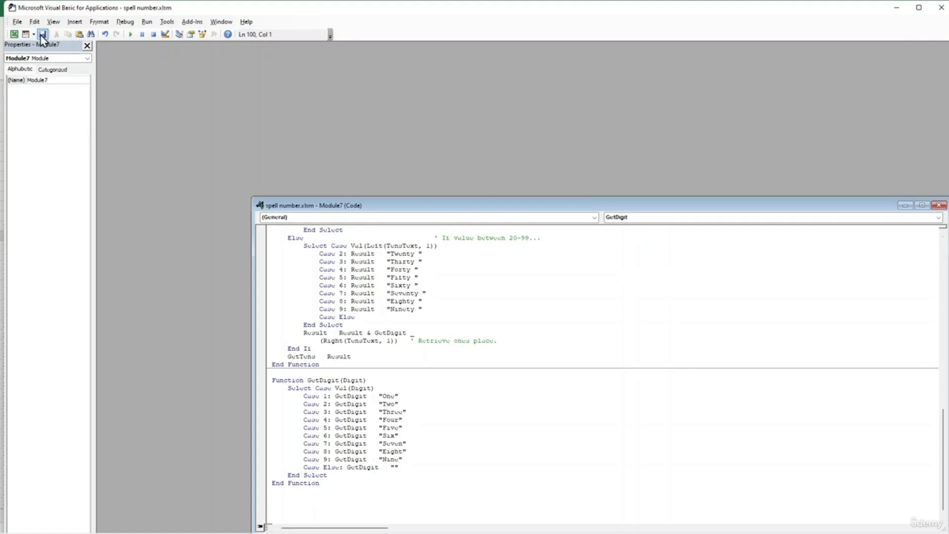
- Close the Module7 code window and the VBA editor
{"action": "left_click_drag", "start_coordinate": [401, 209], "coordinate": [184, 139]}
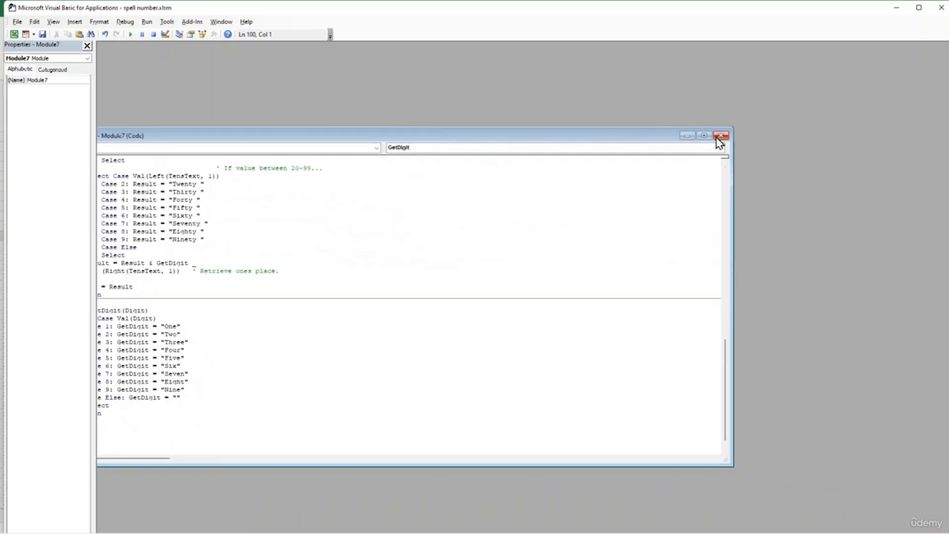
{"action": "left_click", "coordinate": [720, 135]}
{"action": "left_click", "coordinate": [941, 6]}
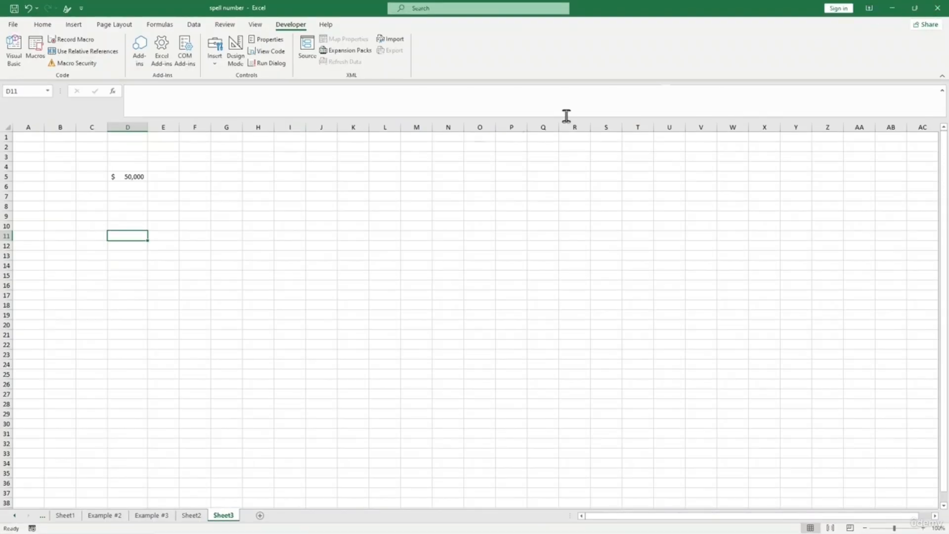
- Enter =VBAProject.Module1.ConvertToWords(D5) in E10 so it shows Fifty Thousand
{"action": "left_click", "coordinate": [152, 222]}
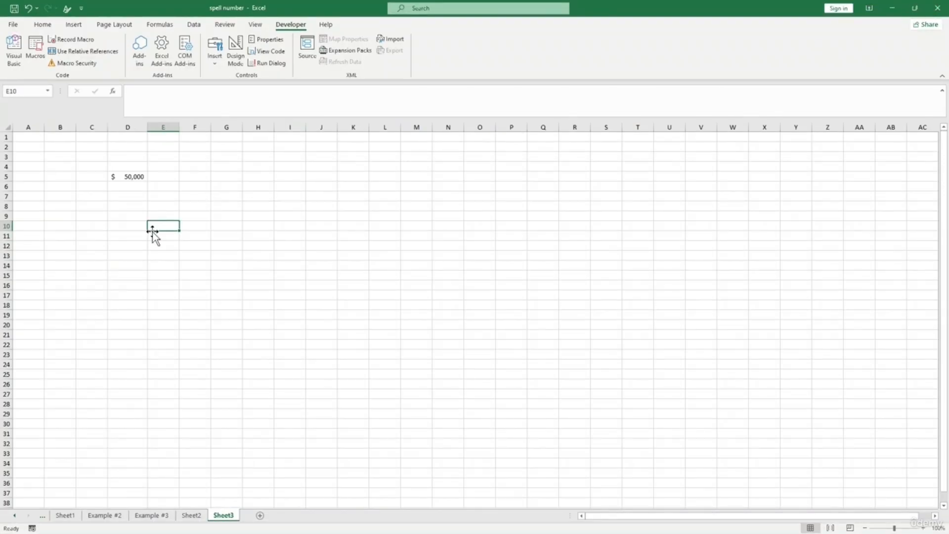
{"action": "type", "text": "="}
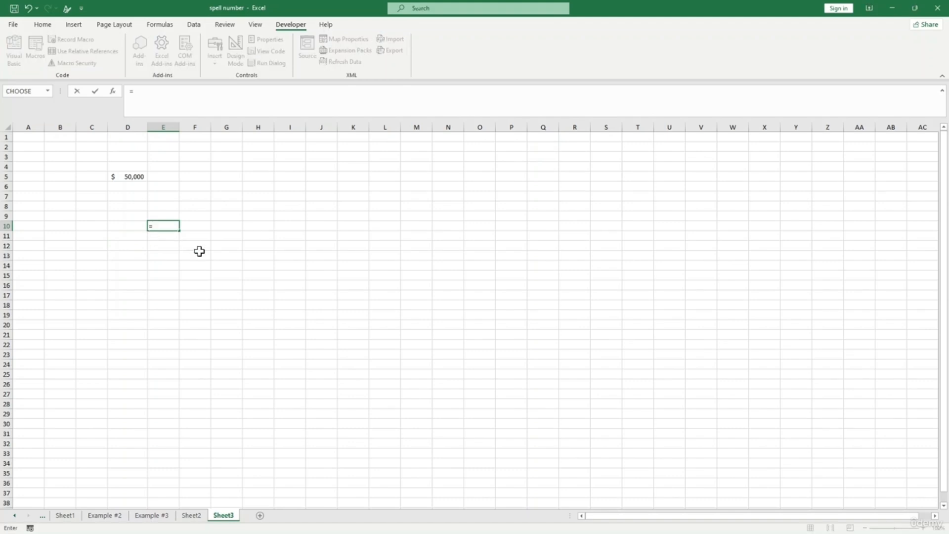
{"action": "type", "text": "co"}
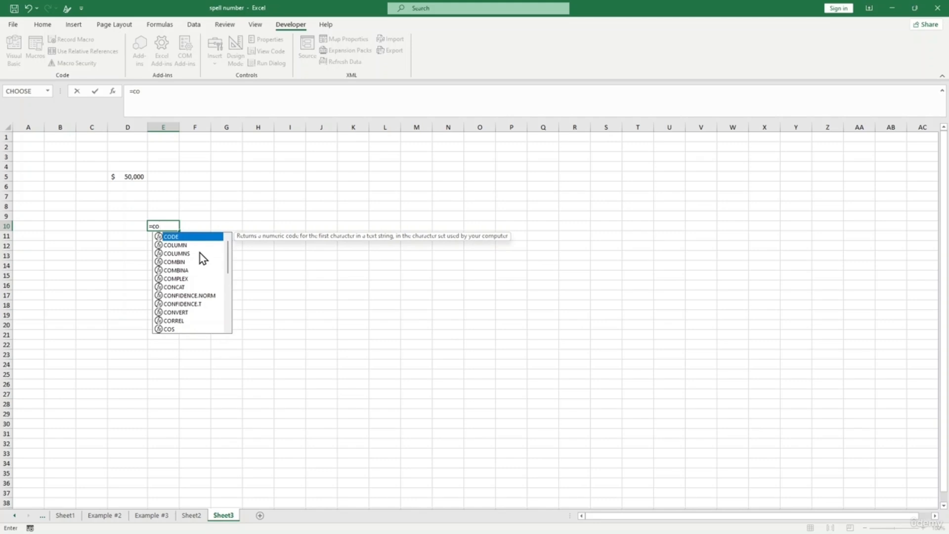
{"action": "type", "text": "nv"}
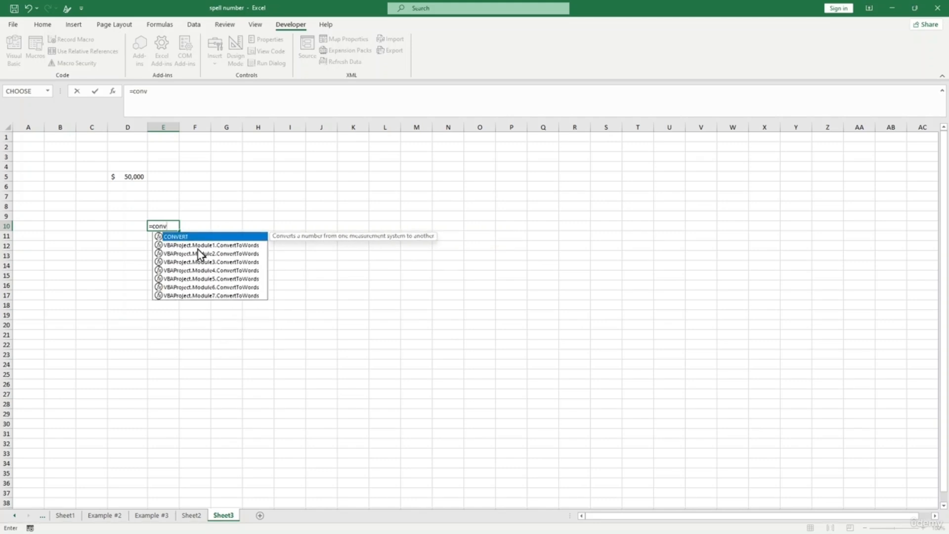
{"action": "key", "text": "Down"}
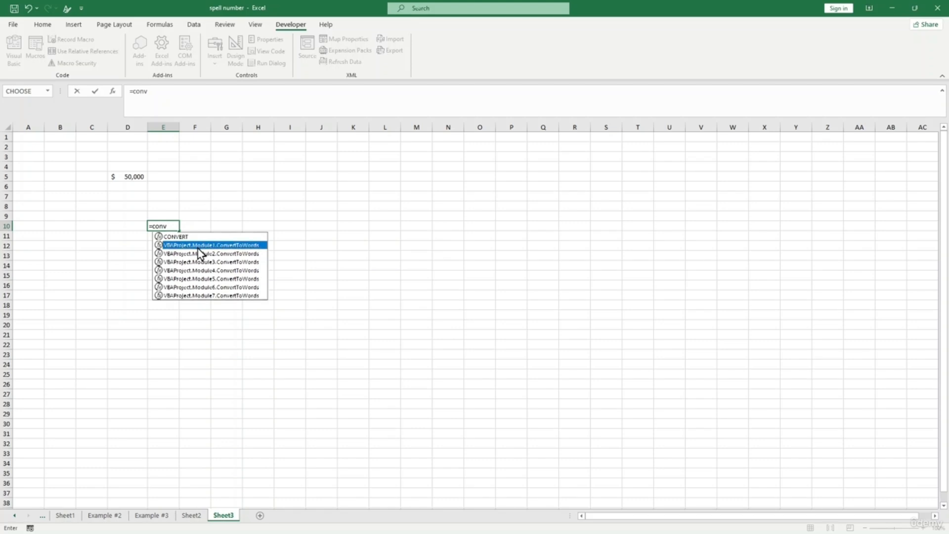
{"action": "double_click", "coordinate": [197, 246]}
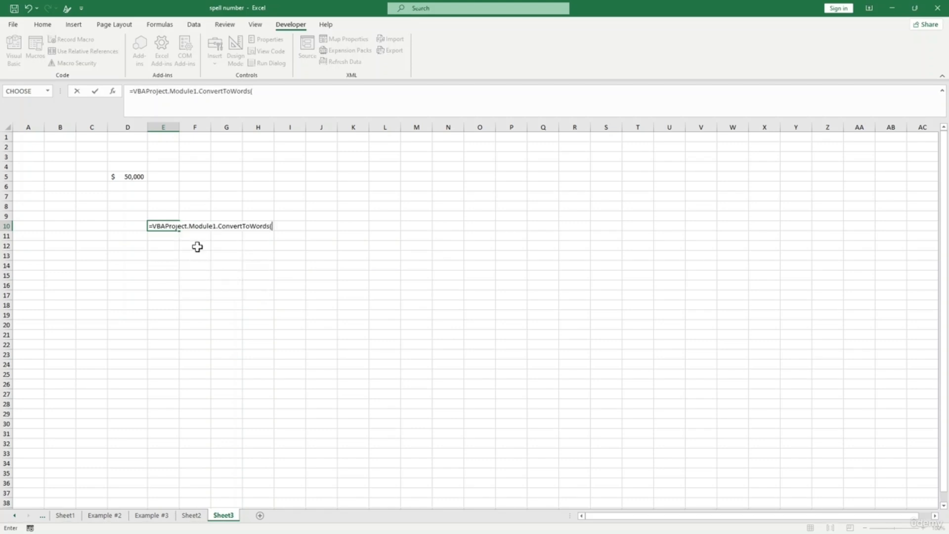
{"action": "left_click", "coordinate": [134, 177]}
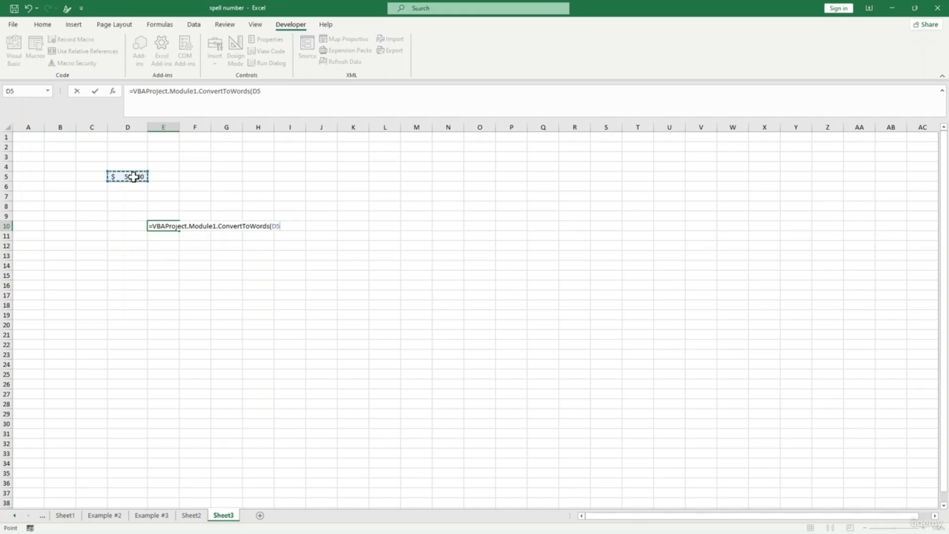
{"action": "key", "text": "Return"}
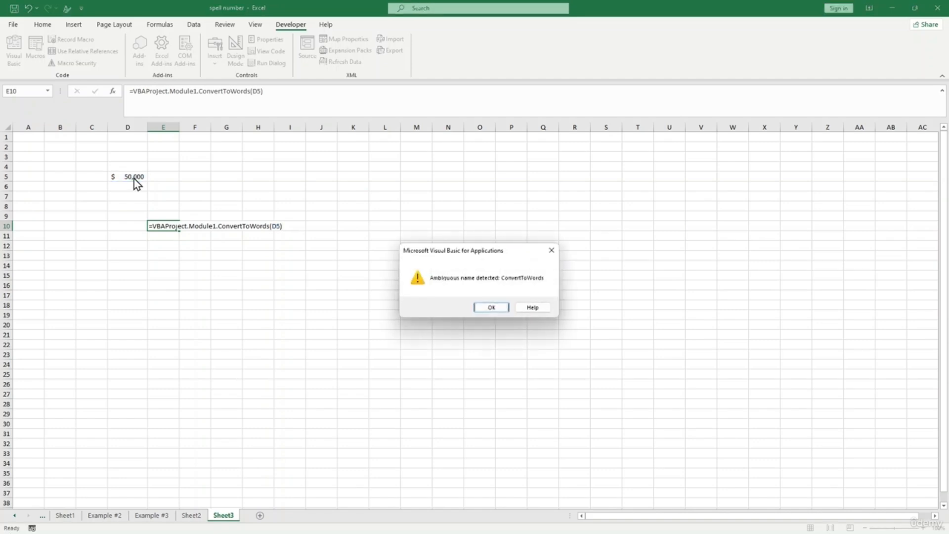
{"action": "left_click", "coordinate": [496, 309]}
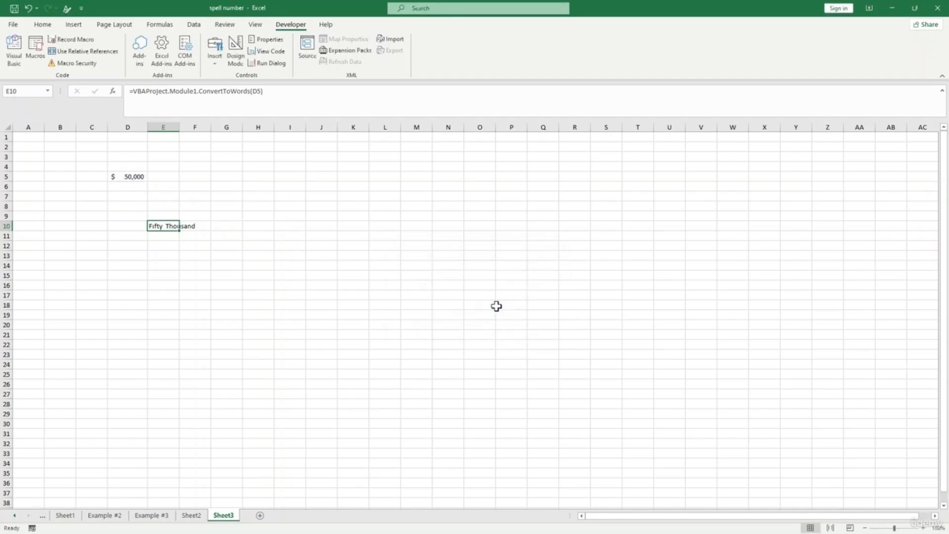
- Autofit column E to fit the Fifty Thousand text
{"action": "left_click", "coordinate": [163, 257]}
{"action": "left_click", "coordinate": [167, 227]}
{"action": "double_click", "coordinate": [180, 126]}
{"action": "left_click", "coordinate": [180, 124]}
{"action": "left_click", "coordinate": [246, 245]}
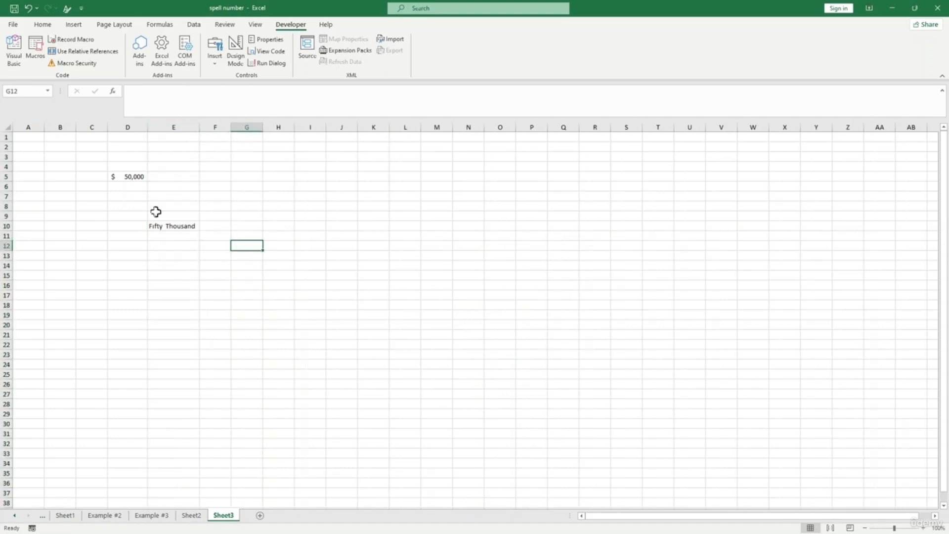
- Enter the amounts 60250, 3365521 and 25145 in D6:D8
{"action": "left_click", "coordinate": [126, 188]}
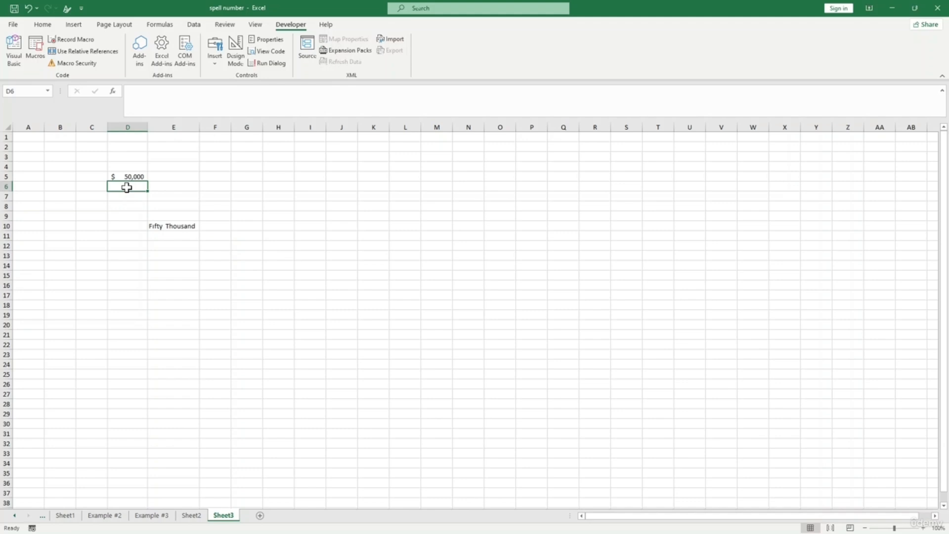
{"action": "type", "text": "60"}
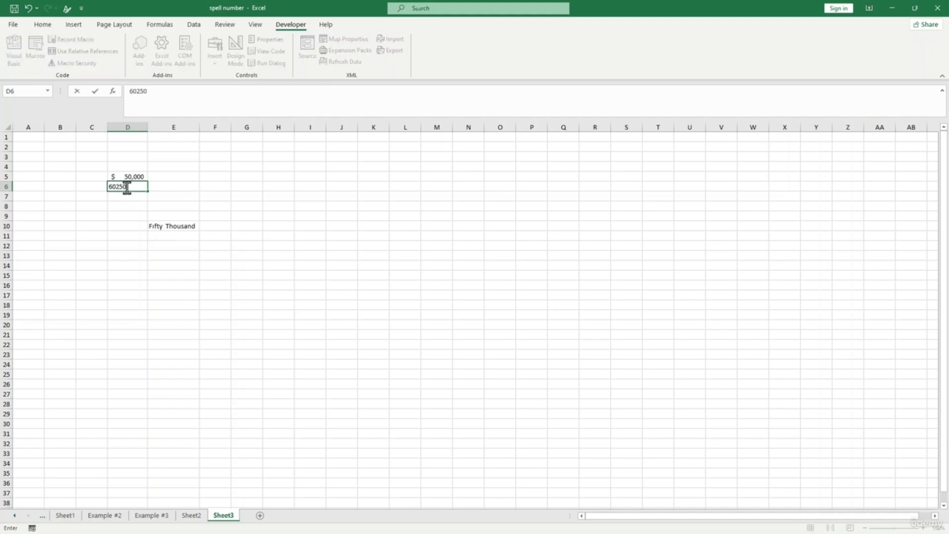
{"action": "type", "text": "250"}
{"action": "key", "text": "Return"}
{"action": "type", "text": "3365521"}
{"action": "key", "text": "Return"}
{"action": "type", "text": "251"}
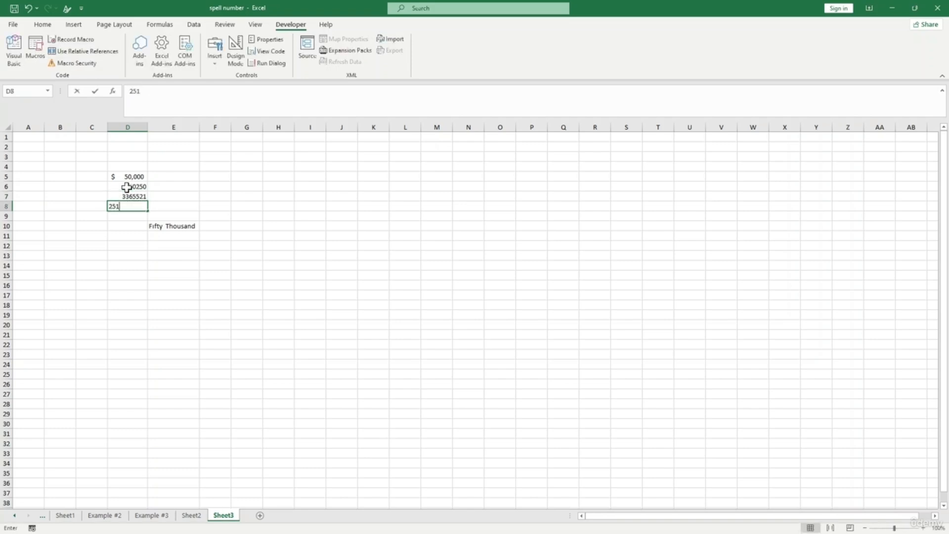
{"action": "type", "text": "45"}
{"action": "key", "text": "Return"}
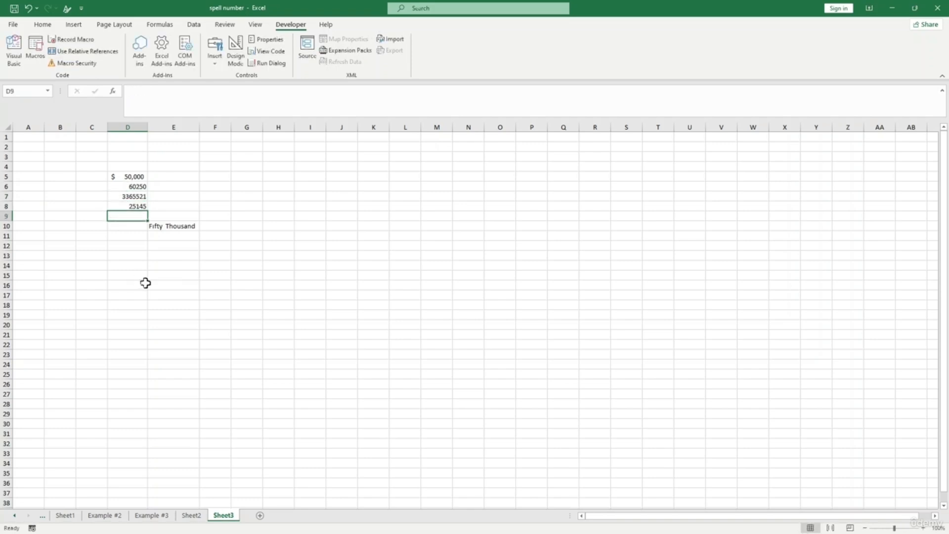
- Move the ConvertToWords formula from E10 to E5 and fill it down to E8
{"action": "left_click", "coordinate": [145, 284], "text": "ctrl+alt"}
{"action": "scroll", "coordinate": [147, 284], "scroll_direction": "up", "scroll_amount": 4}
{"action": "left_click", "coordinate": [147, 283]}
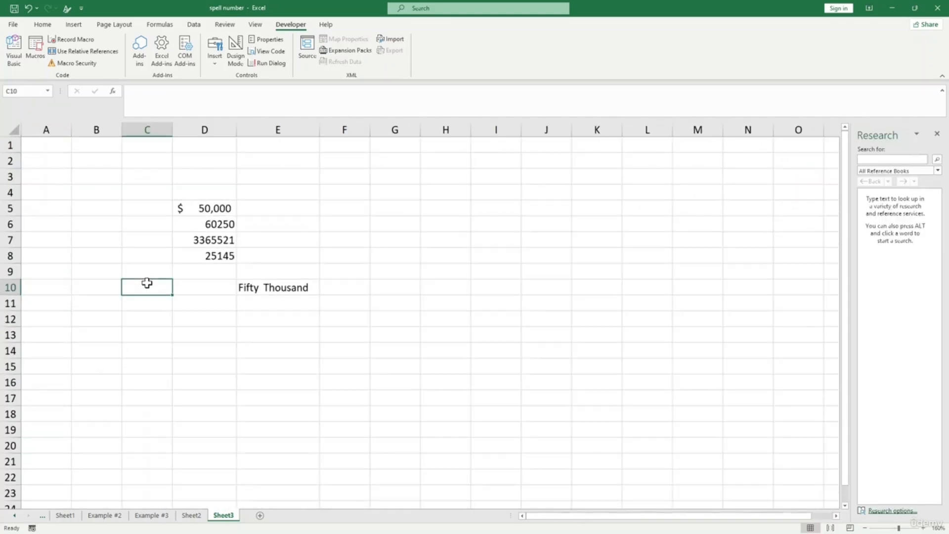
{"action": "left_click", "coordinate": [218, 223]}
{"action": "left_click", "coordinate": [275, 281]}
{"action": "left_click_drag", "start_coordinate": [276, 279], "coordinate": [321, 340]}
{"action": "left_click", "coordinate": [298, 258]}
{"action": "left_click", "coordinate": [305, 208]}
{"action": "left_click", "coordinate": [436, 366]}
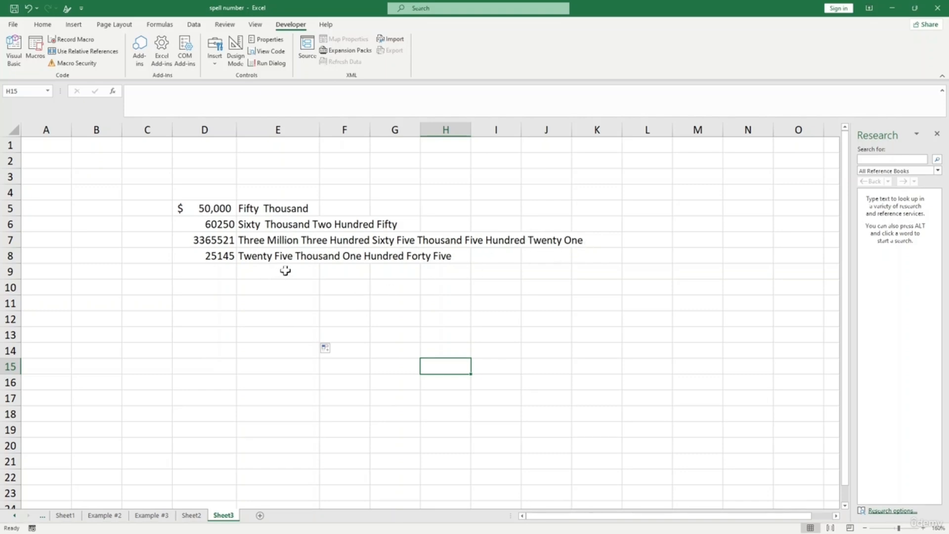
- Add the amounts 500 and 600 in D9 and D10
{"action": "left_click", "coordinate": [197, 269]}
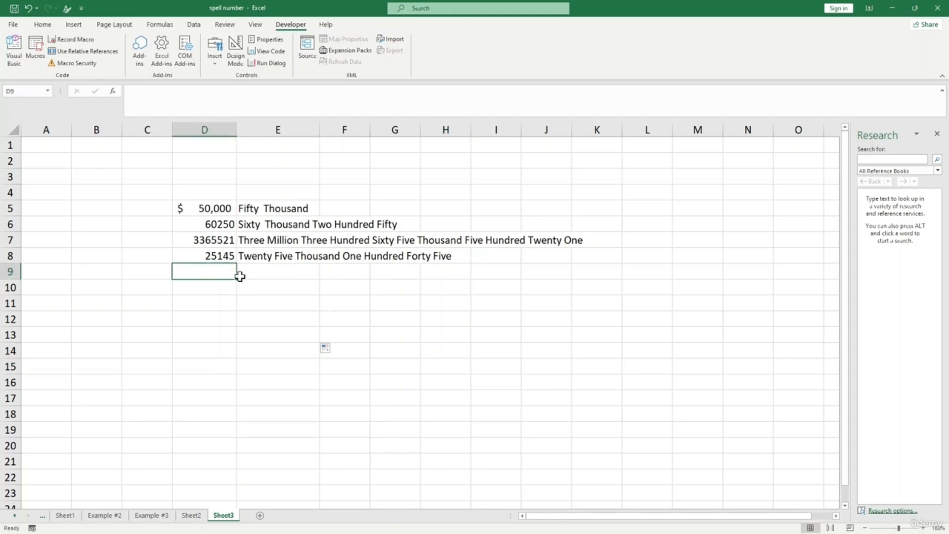
{"action": "type", "text": "500"}
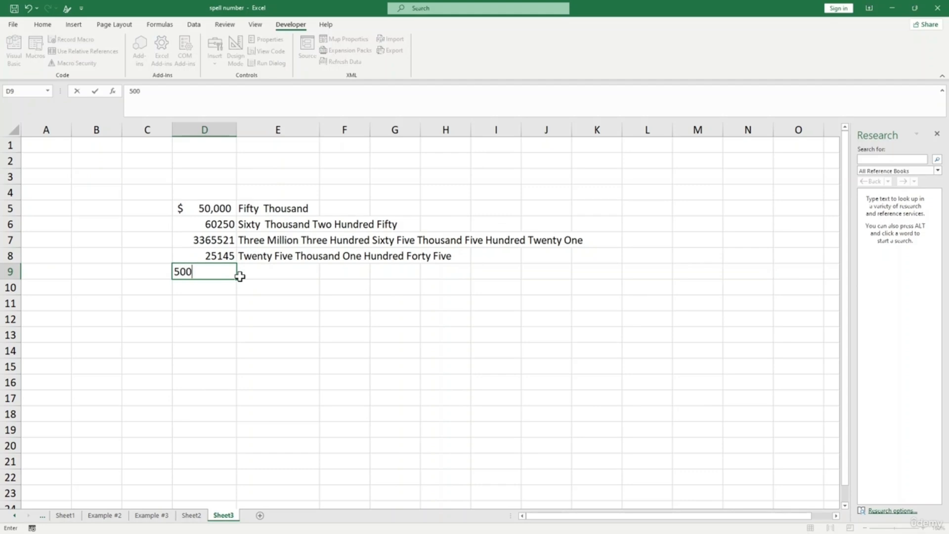
{"action": "key", "text": "Return"}
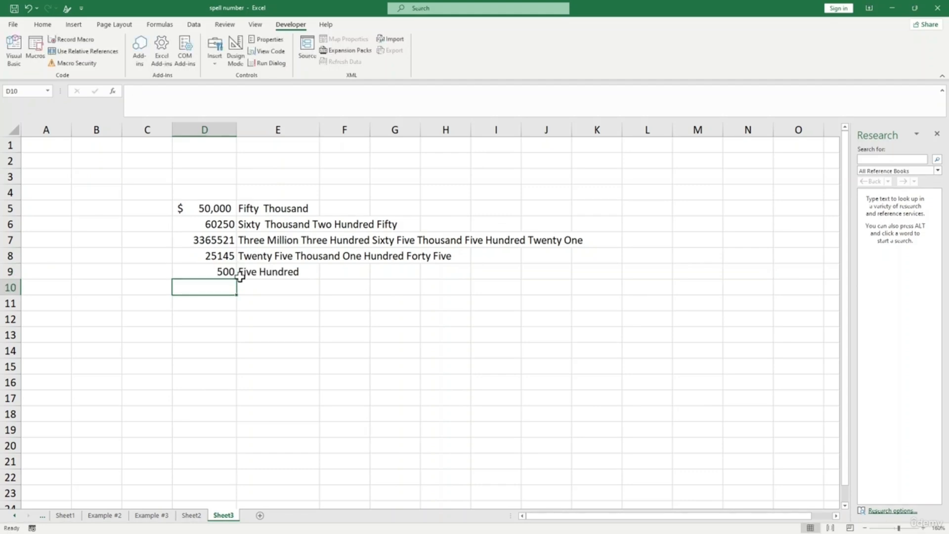
{"action": "type", "text": "600"}
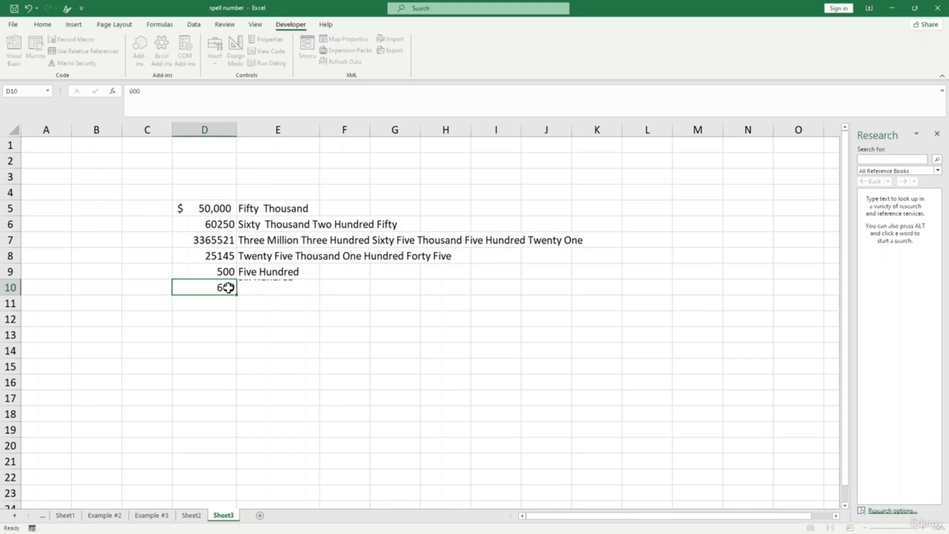
{"action": "key", "text": "Return"}
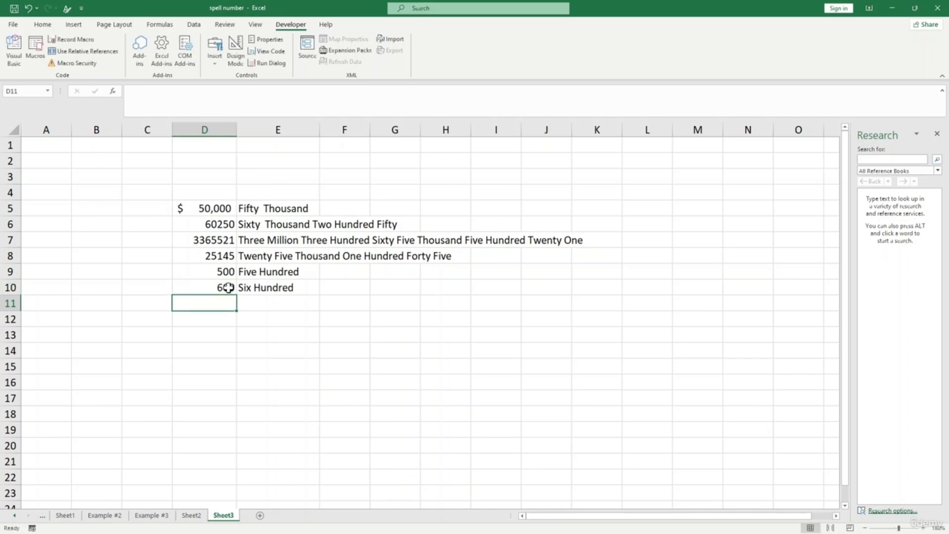
{"action": "left_click", "coordinate": [348, 352]}
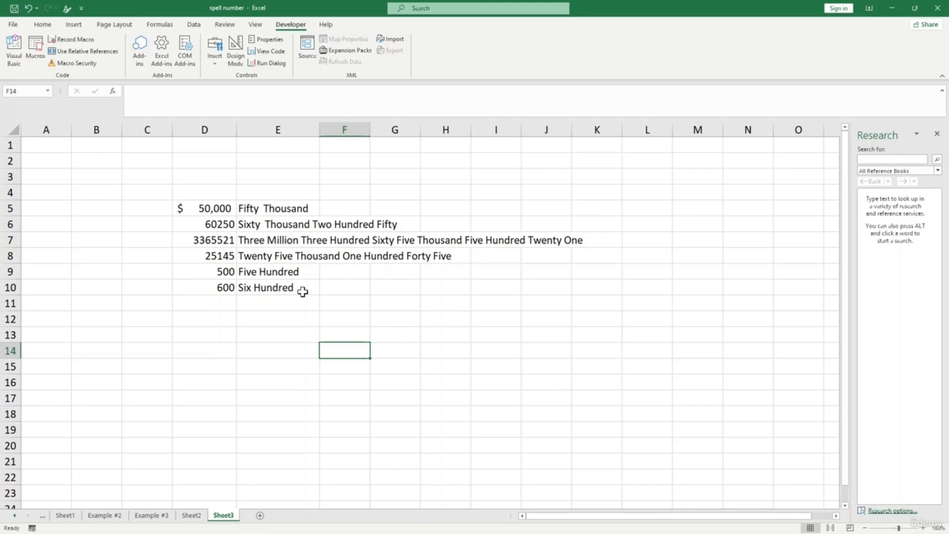
- Enter 700 in D11 and check that E11 spells Seven Hundred
{"action": "left_click", "coordinate": [268, 332]}
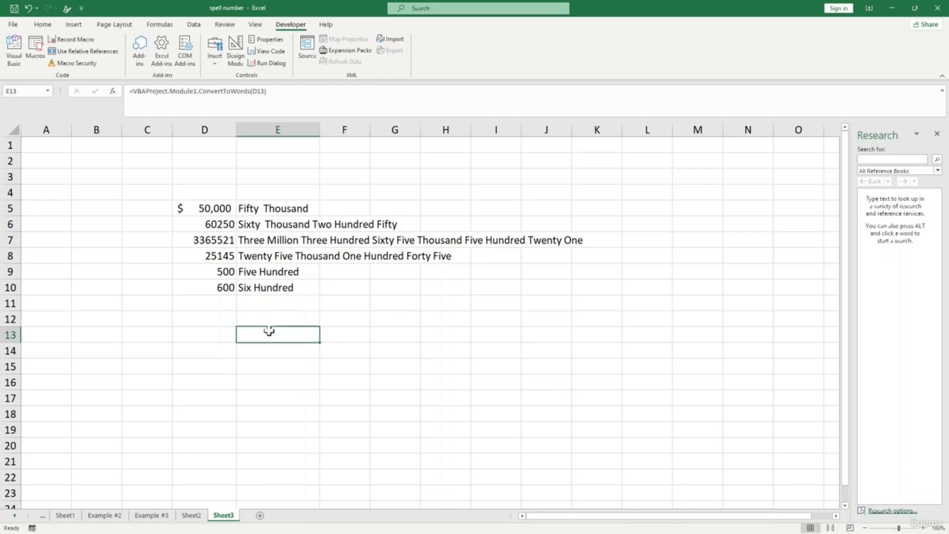
{"action": "left_click", "coordinate": [262, 306]}
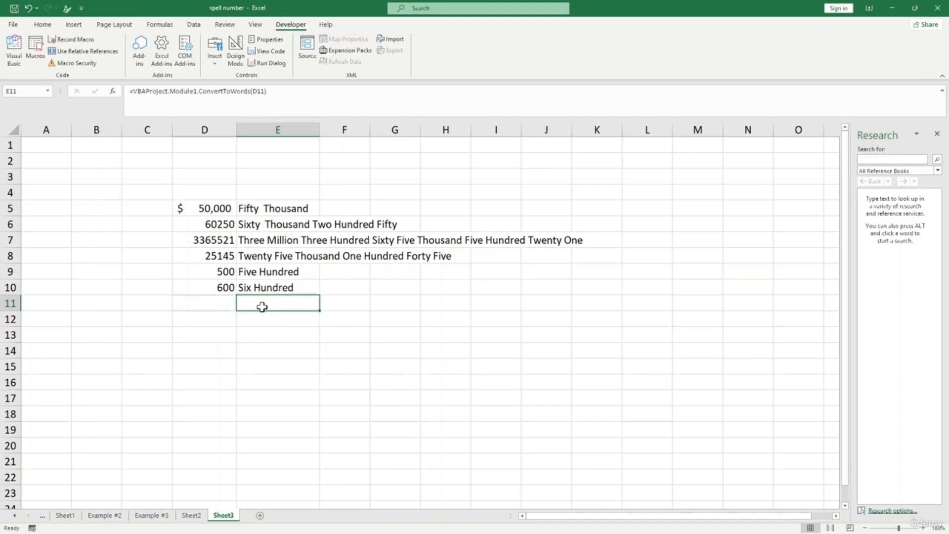
{"action": "left_click", "coordinate": [216, 302]}
{"action": "type", "text": "700"}
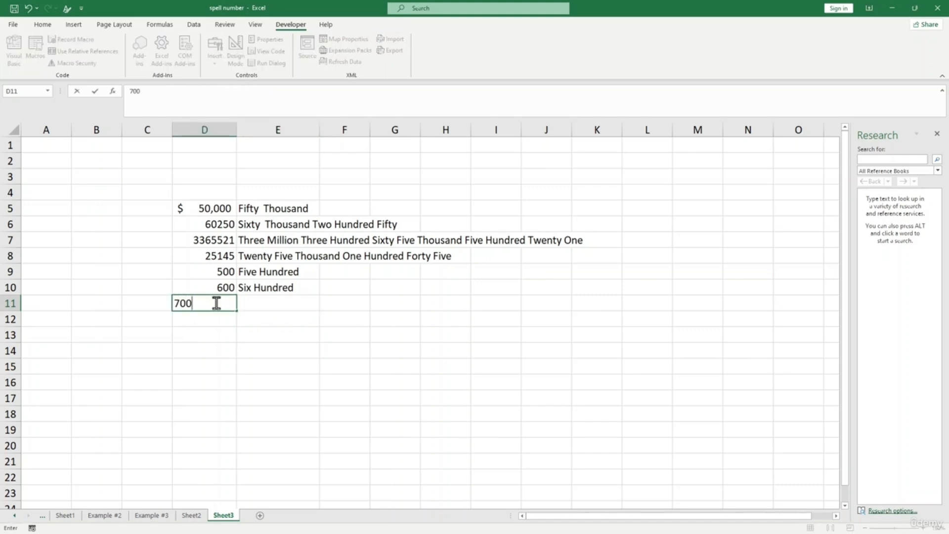
{"action": "key", "text": "Return"}
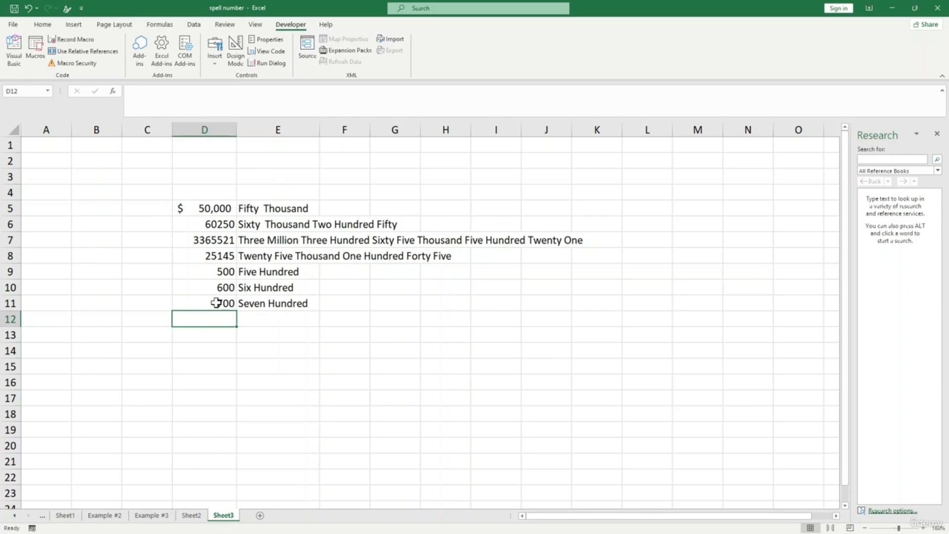
{"action": "left_click", "coordinate": [265, 303]}
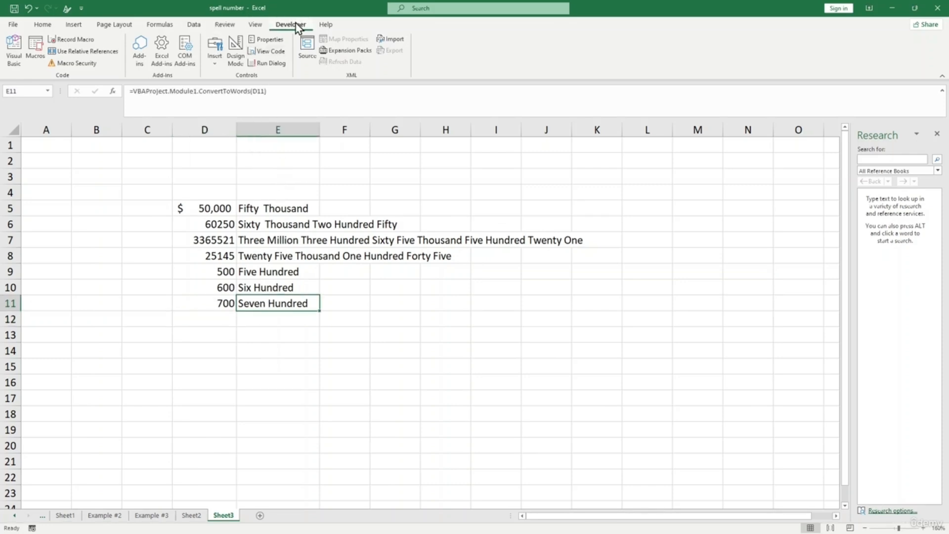
- Insert an empty Module8 in the VBA editor, then close the Notepad code file
{"action": "left_click", "coordinate": [17, 56]}
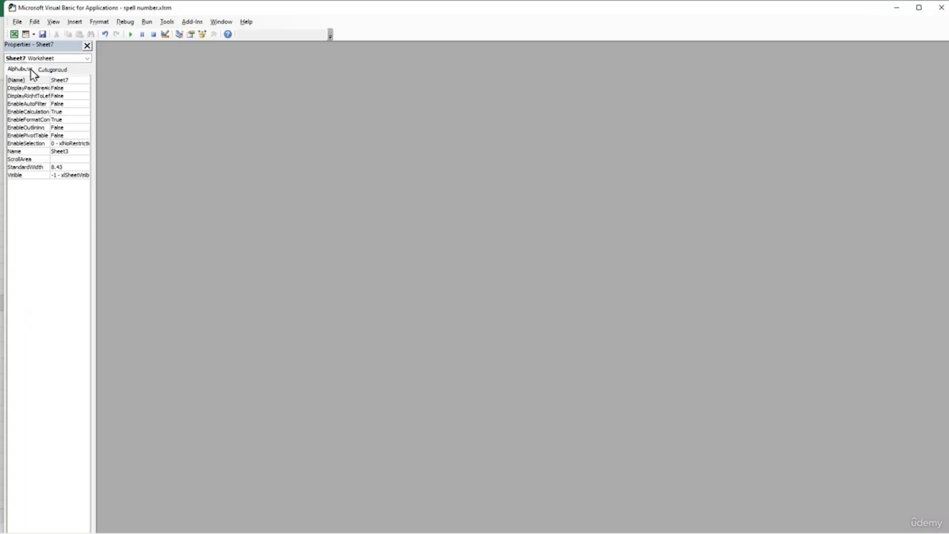
{"action": "left_click", "coordinate": [74, 22]}
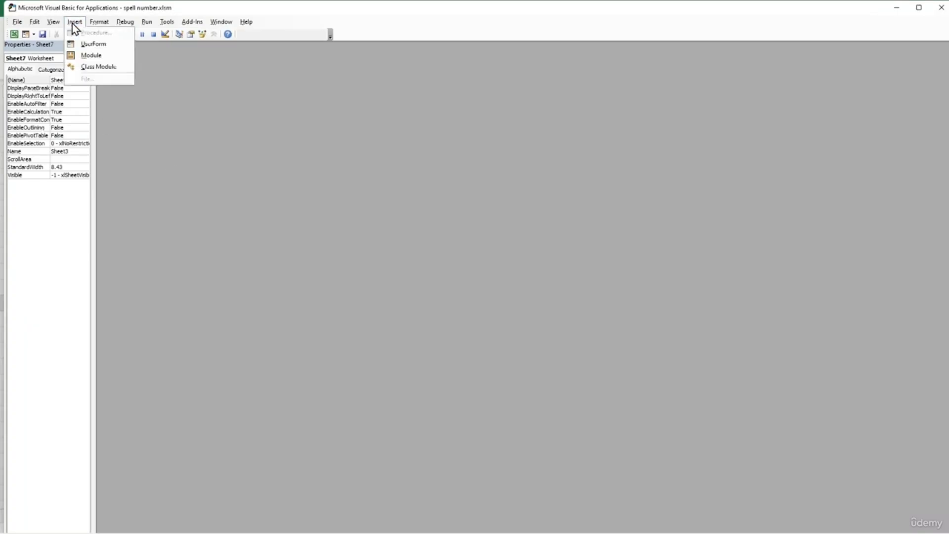
{"action": "left_click", "coordinate": [87, 53]}
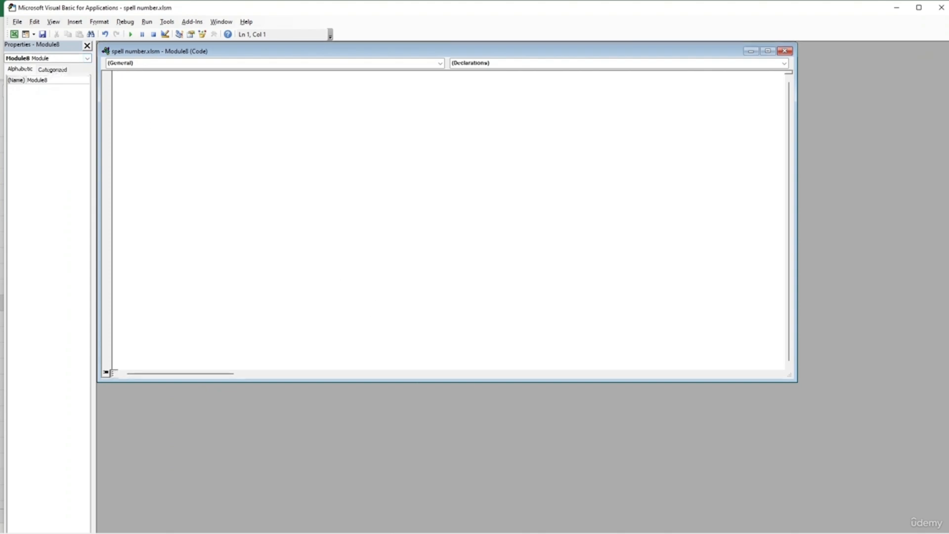
{"action": "left_click", "coordinate": [631, 521]}
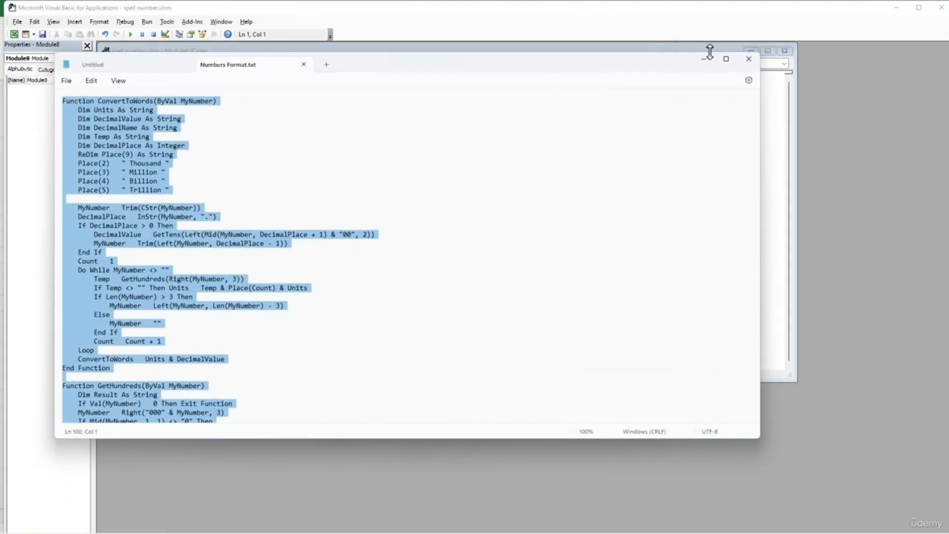
{"action": "left_click", "coordinate": [754, 63]}
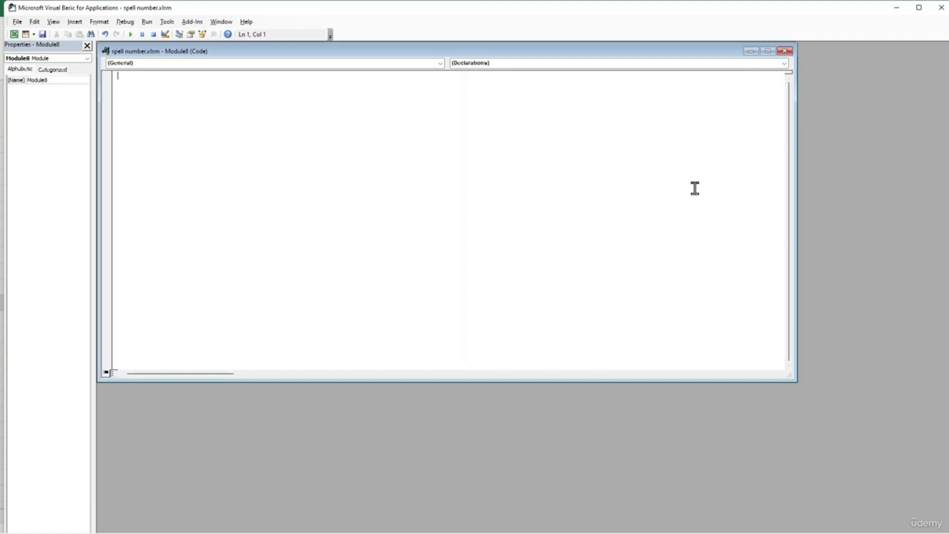
- Close the Module8 window and VBA editor, returning to the Book1 workbook
{"action": "left_click", "coordinate": [784, 51]}
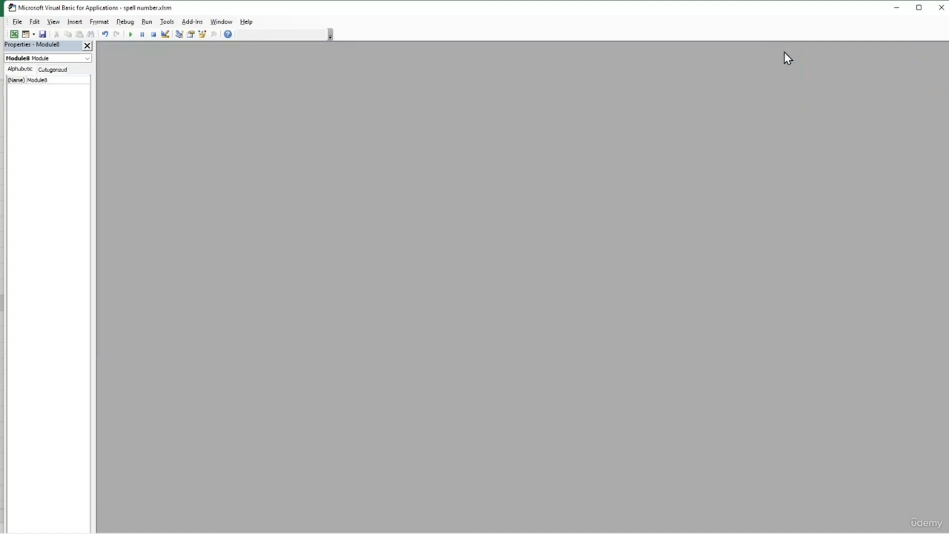
{"action": "left_click", "coordinate": [940, 8]}
{"action": "left_click", "coordinate": [583, 347]}
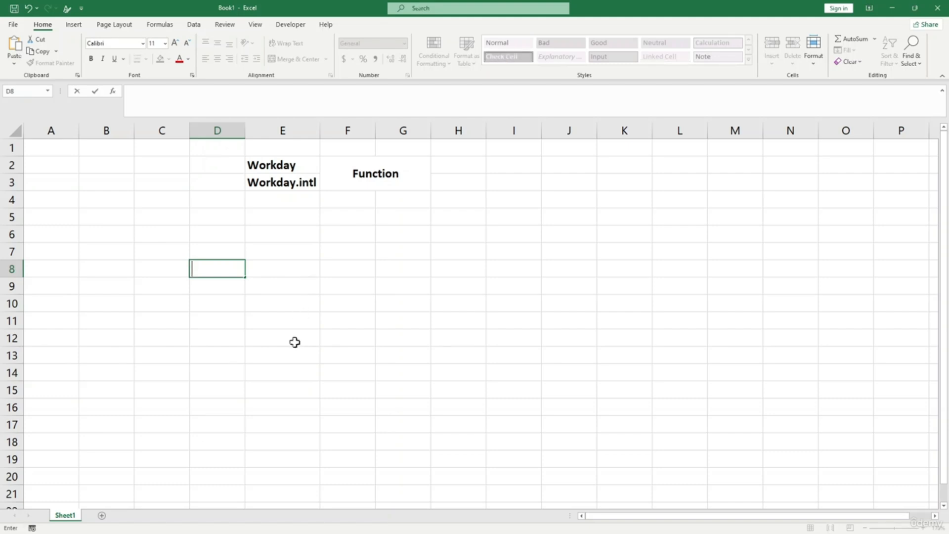
- Insert =WORKDAY() into E9 from the Date & Time functions, opening its argument dialog
{"action": "key", "text": "Escape"}
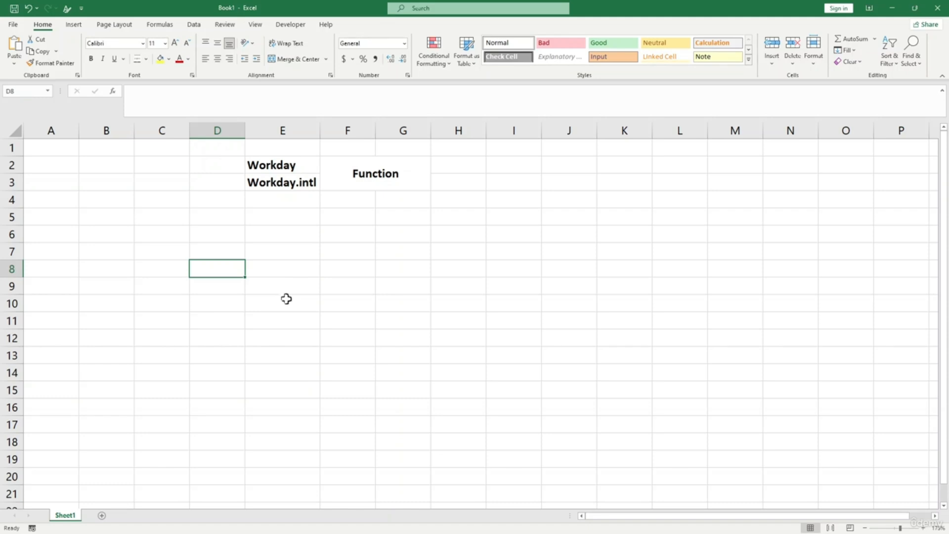
{"action": "left_click", "coordinate": [284, 291]}
{"action": "left_click", "coordinate": [153, 23]}
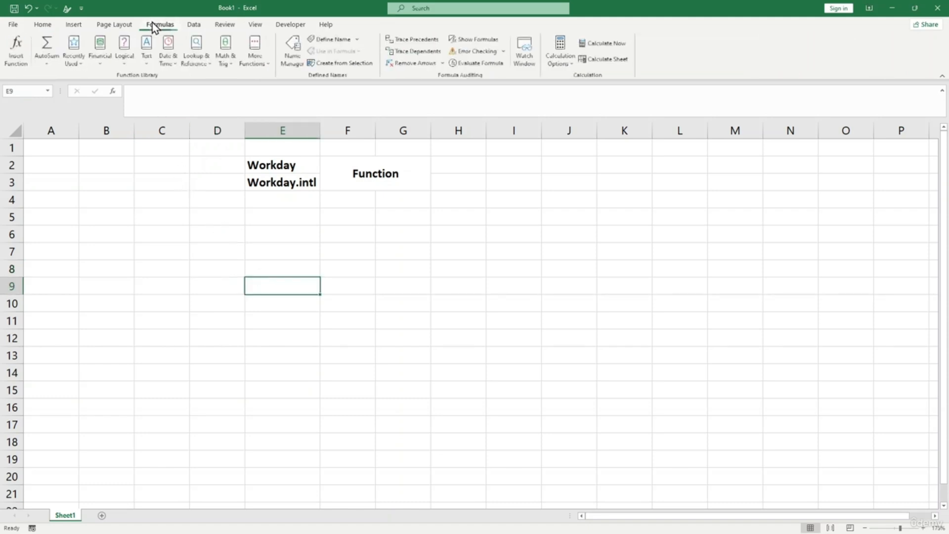
{"action": "left_click", "coordinate": [168, 58]}
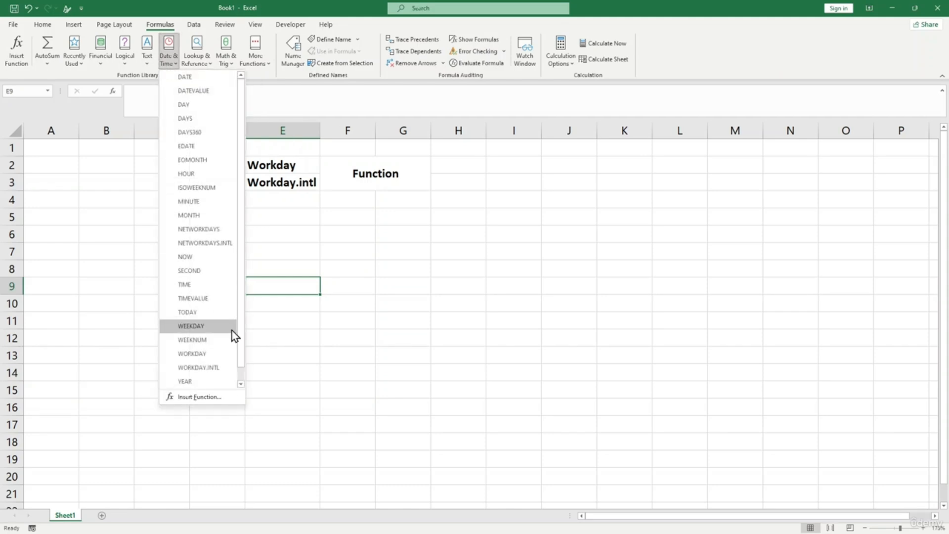
{"action": "left_click", "coordinate": [215, 356]}
{"action": "left_click_drag", "start_coordinate": [432, 277], "coordinate": [432, 217]}
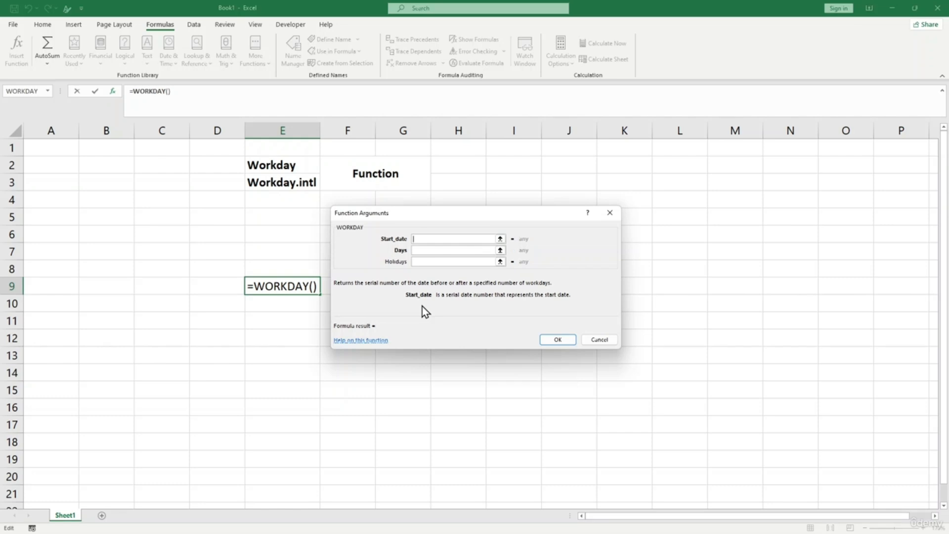
- Read the WORKDAY Days and Holidays argument descriptions, then cancel the formula, leaving E9 empty
{"action": "left_click", "coordinate": [438, 249]}
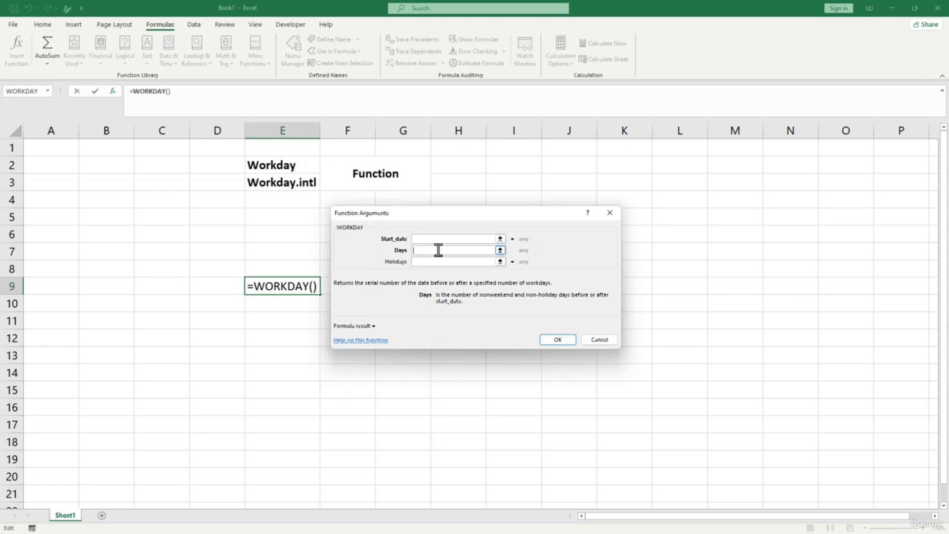
{"action": "left_click", "coordinate": [439, 261]}
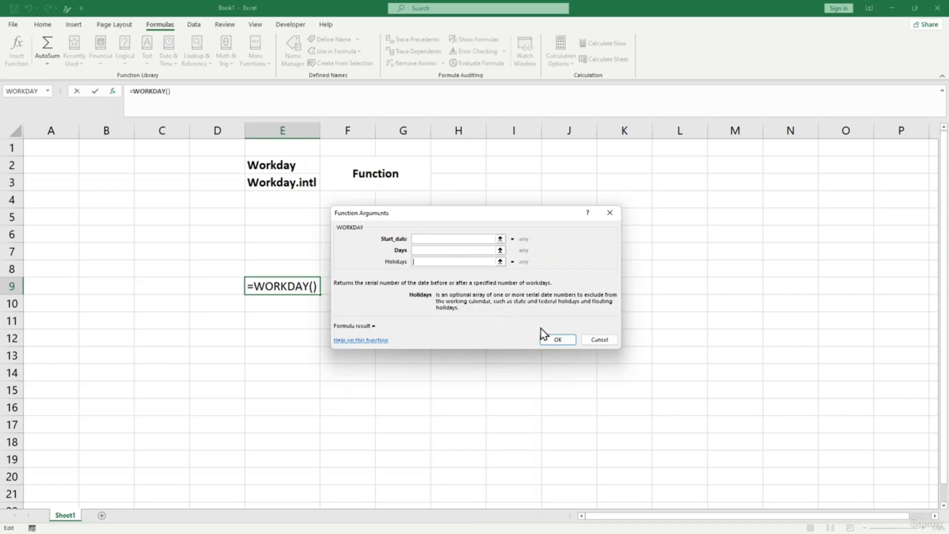
{"action": "left_click", "coordinate": [606, 343]}
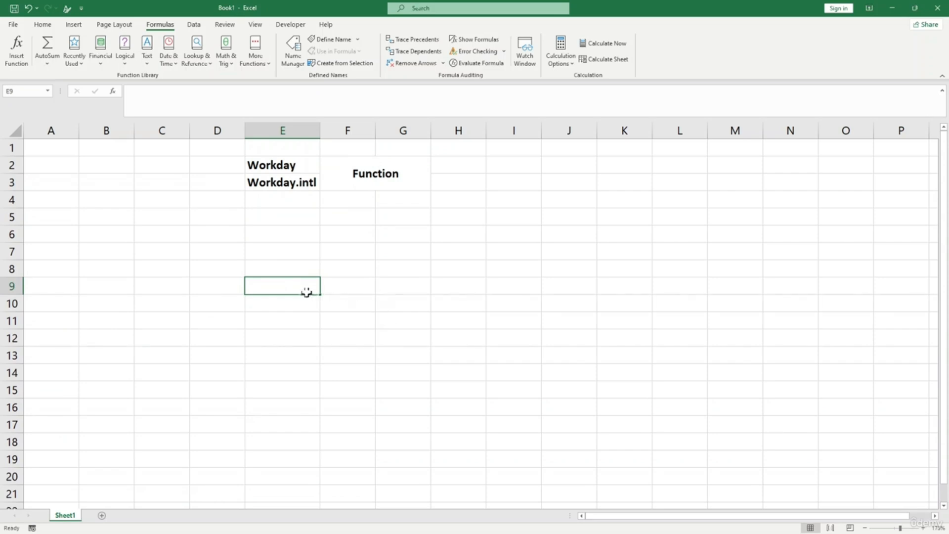
- Enter the label Start Date in D10 and the date 1-1-2023 in E10
{"action": "left_click", "coordinate": [207, 307]}
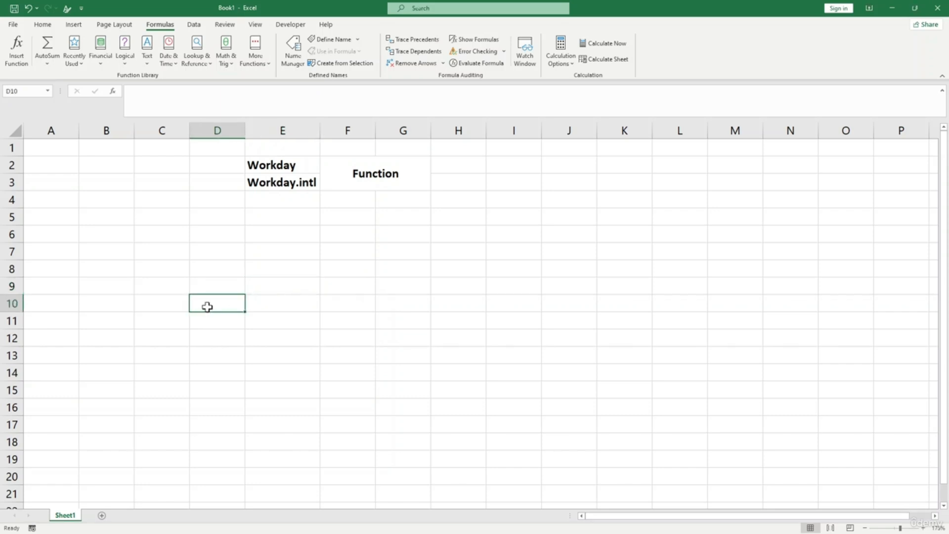
{"action": "type", "text": "Strar"}
{"action": "key", "text": "BackSpace"}
{"action": "type", "text": "art Day"}
{"action": "key", "text": "BackSpace"}
{"action": "type", "text": "a"}
{"action": "key", "text": "BackSpace"}
{"action": "type", "text": "te"}
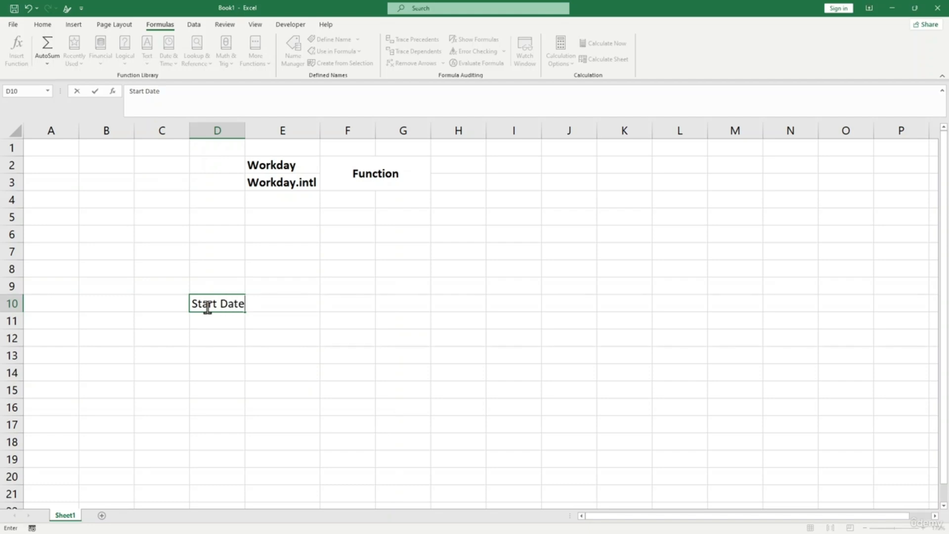
{"action": "key", "text": "Tab"}
{"action": "type", "text": "1-1-"}
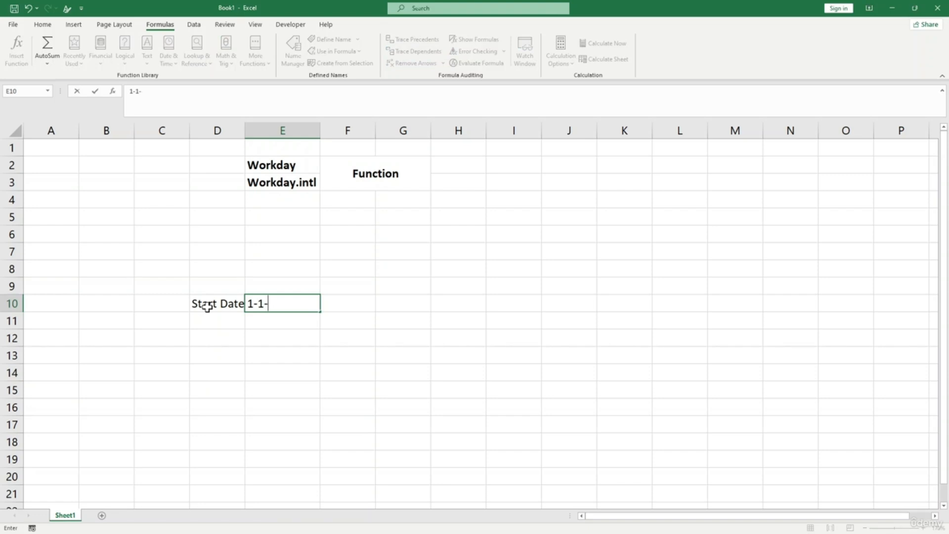
{"action": "type", "text": "2023"}
{"action": "left_click", "coordinate": [213, 321]}
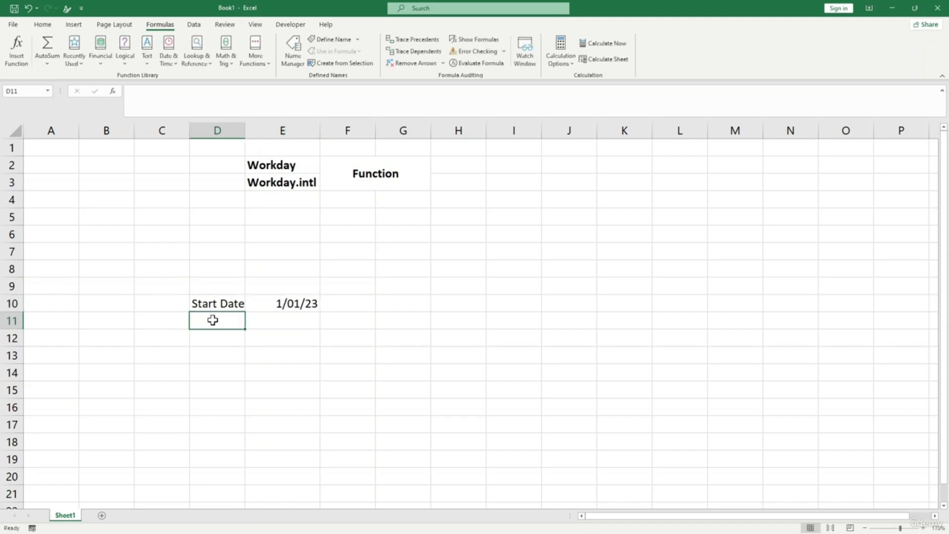
- Enter the label Day in D11 and the value 10 in E11
{"action": "type", "text": "Day"}
{"action": "key", "text": "Tab"}
{"action": "type", "text": "10"}
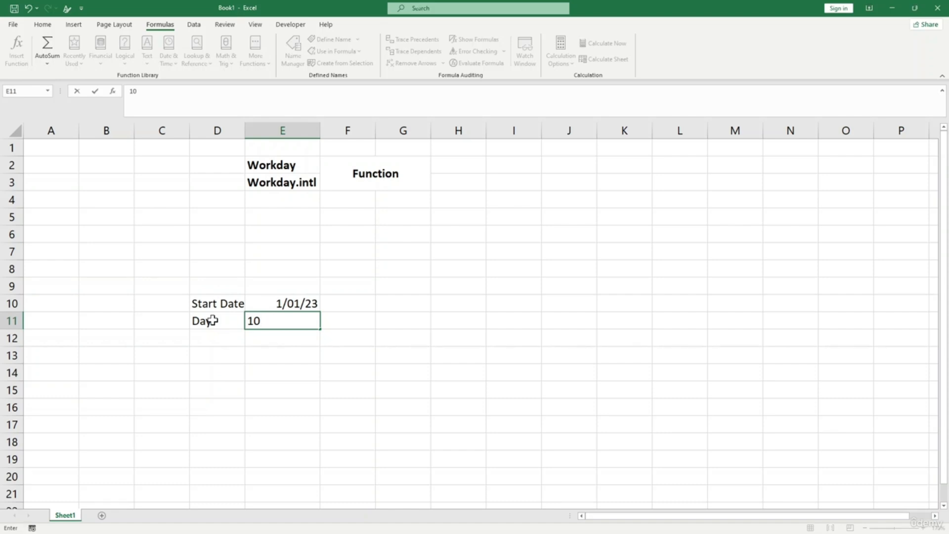
{"action": "left_click", "coordinate": [230, 371]}
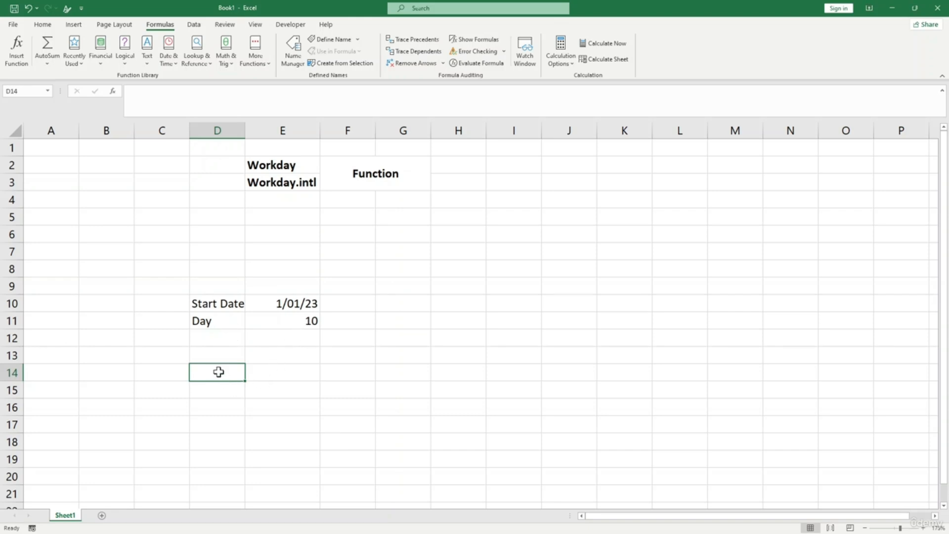
- Label D14 Result and enter =WORKDAY(E10,E11) in E14, which returns 44939
{"action": "type", "text": "Result"}
{"action": "key", "text": "Tab"}
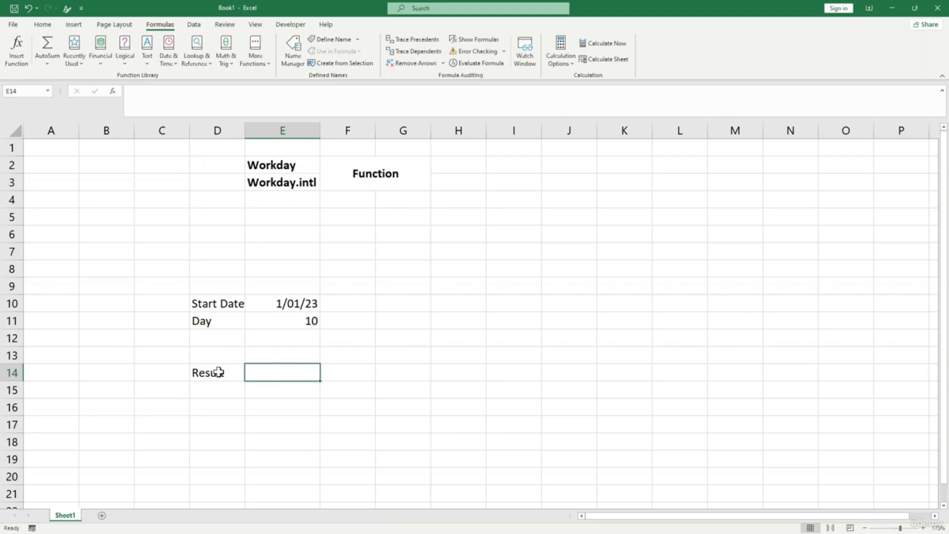
{"action": "type", "text": "=workday"}
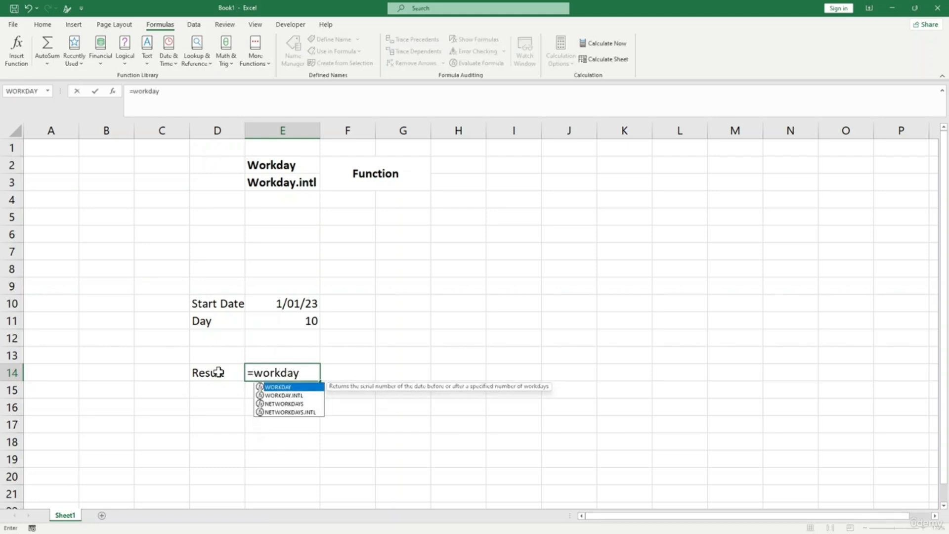
{"action": "type", "text": "("}
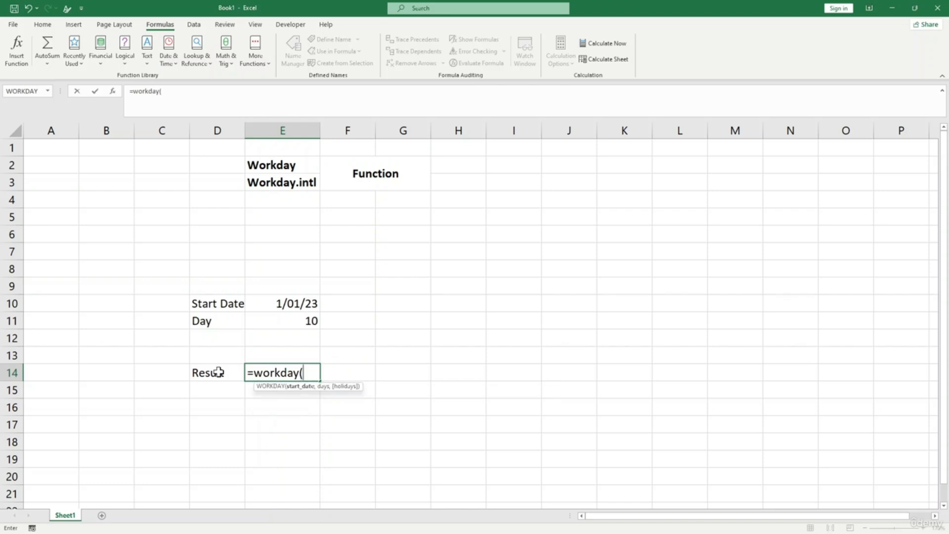
{"action": "left_click", "coordinate": [275, 303]}
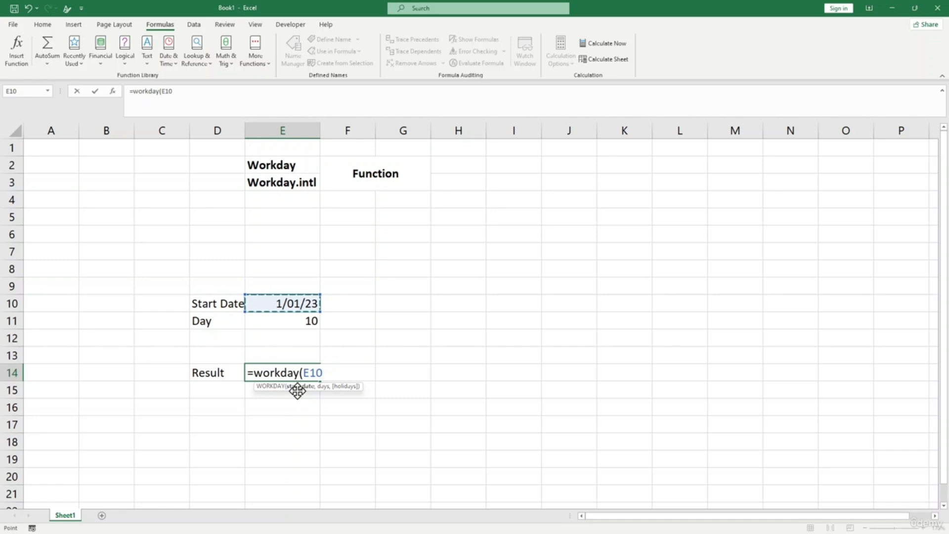
{"action": "type", "text": ","}
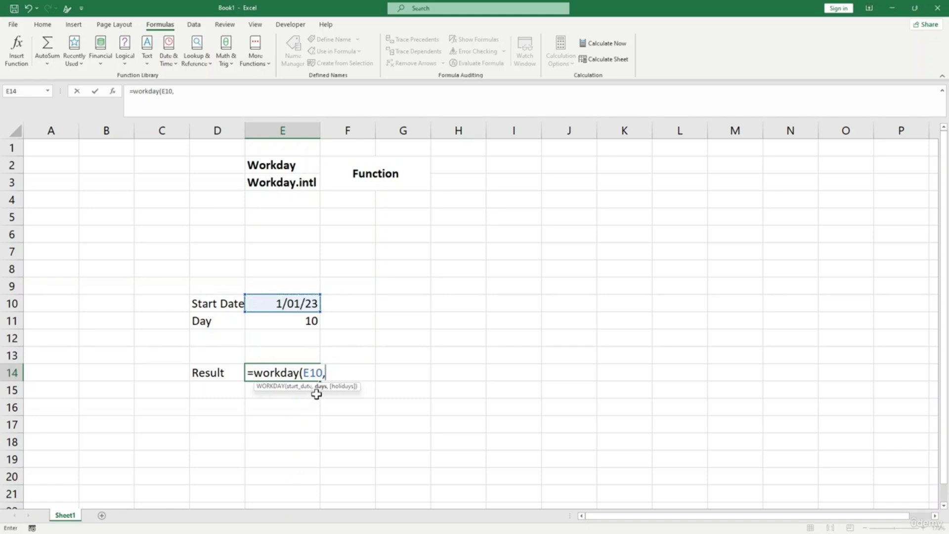
{"action": "left_click", "coordinate": [306, 319]}
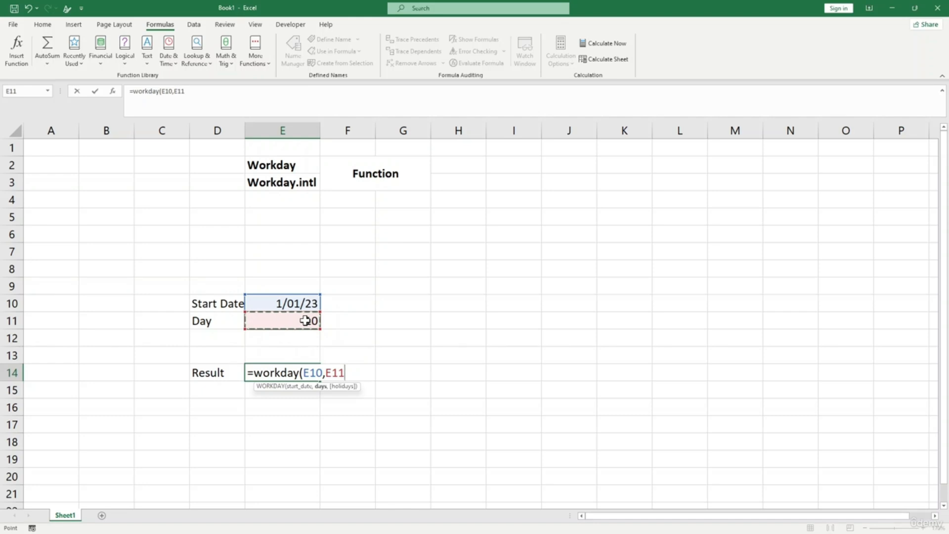
{"action": "type", "text": ")"}
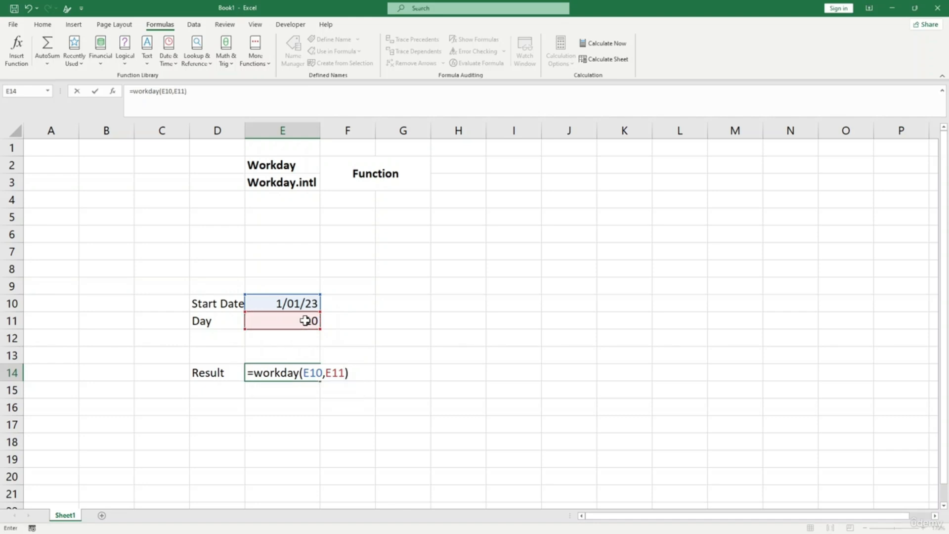
{"action": "key", "text": "Return"}
{"action": "left_click", "coordinate": [299, 372]}
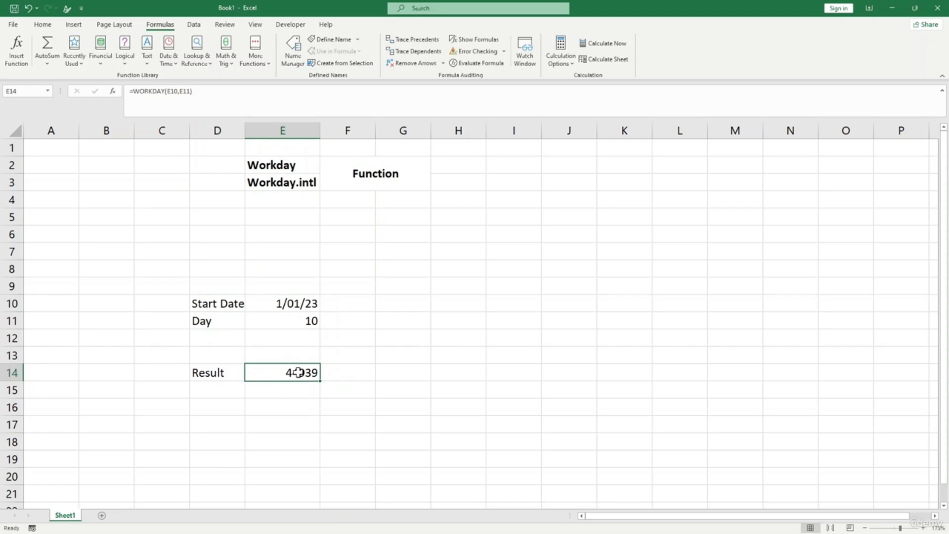
- Format the E14 result as a Short Date so it reads 1/13/23
{"action": "left_click", "coordinate": [42, 24]}
{"action": "left_click", "coordinate": [403, 43]}
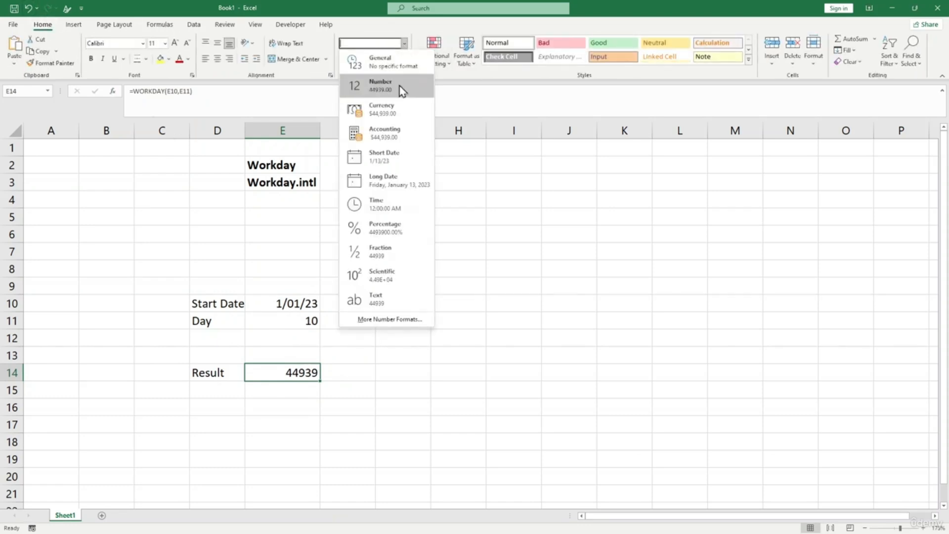
{"action": "left_click", "coordinate": [393, 161]}
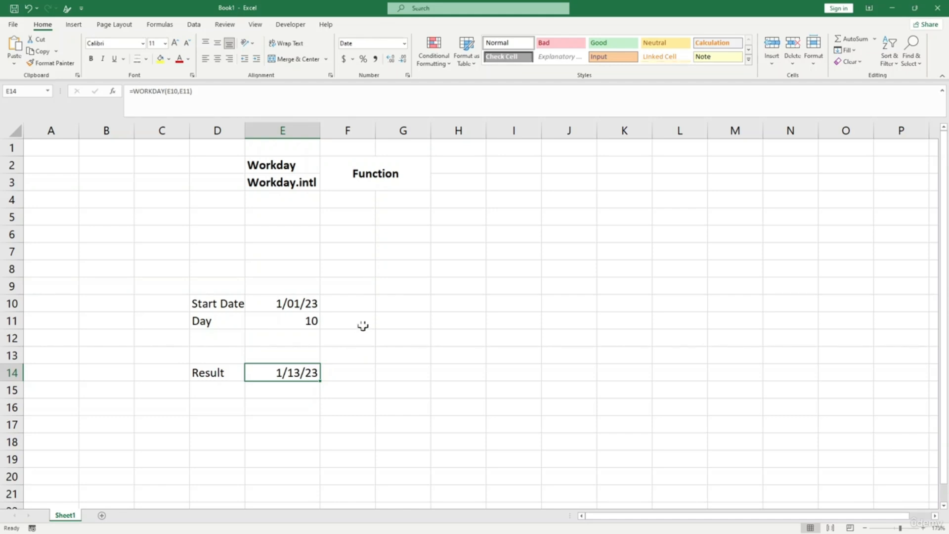
{"action": "left_click", "coordinate": [403, 285]}
{"action": "left_click", "coordinate": [411, 305]}
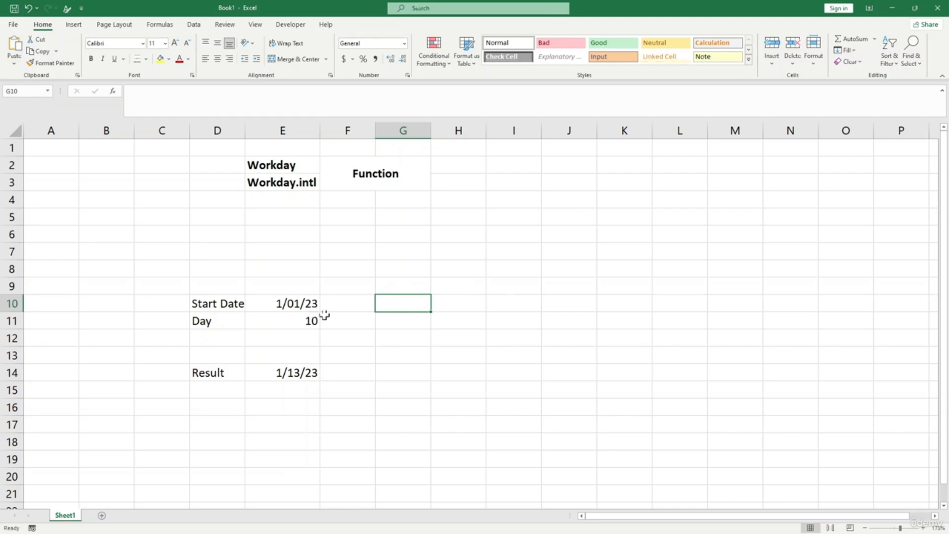
- Enter holiday dates 8-1-2023 in G10 and 7-1-2023 in G11
{"action": "type", "text": "8-1-"}
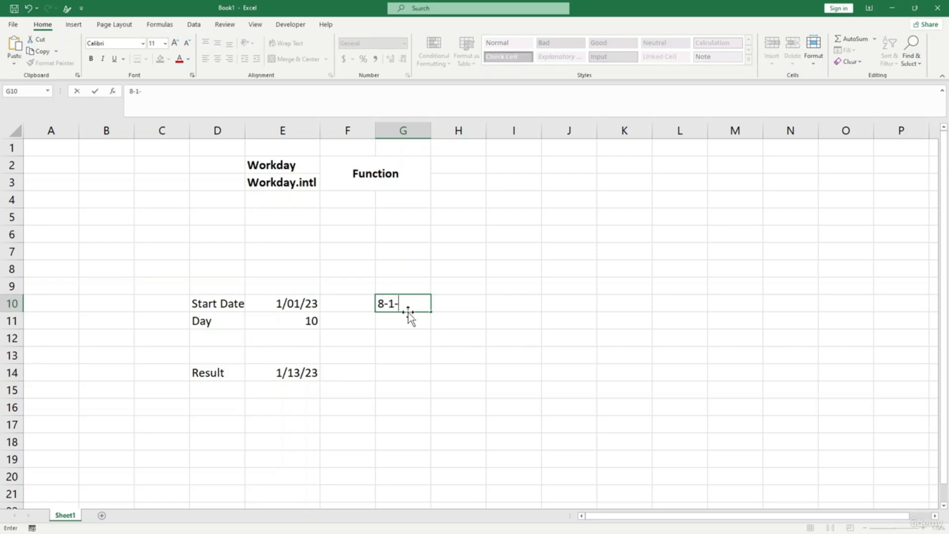
{"action": "type", "text": "2023"}
{"action": "key", "text": "Return"}
{"action": "key", "text": "Left"}
{"action": "key", "text": "Up"}
{"action": "key", "text": "Right"}
{"action": "key", "text": "Down"}
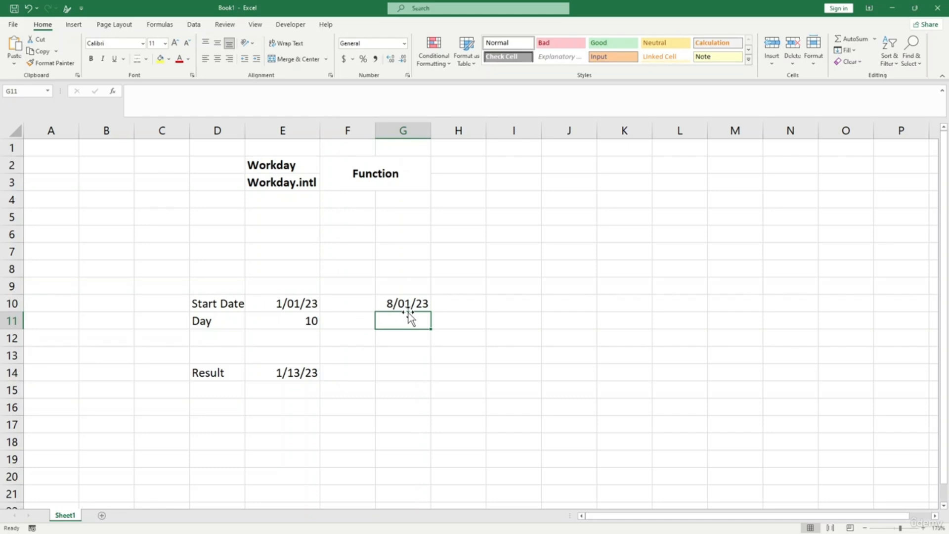
{"action": "type", "text": "7-1-"}
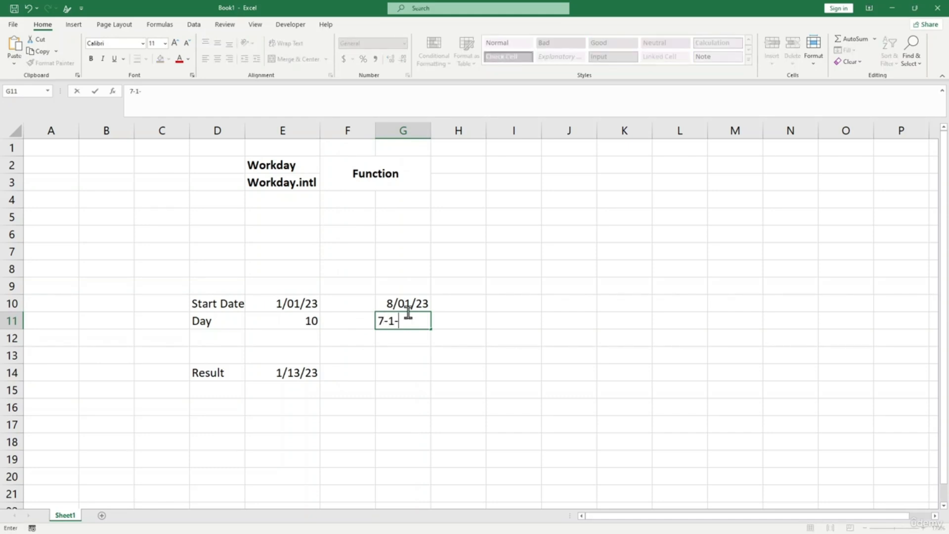
{"action": "type", "text": "2023"}
{"action": "key", "text": "Return"}
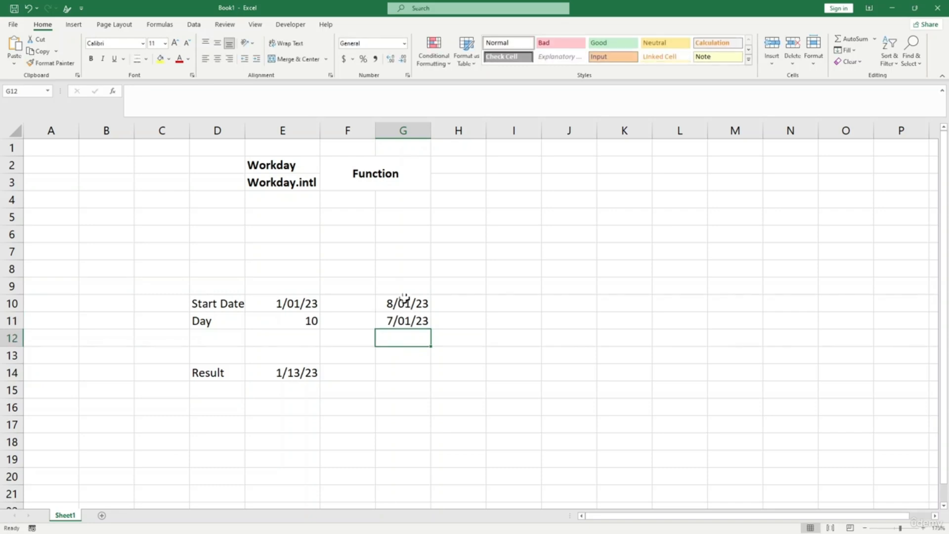
- Add the heading Holiday in G9 above the holiday dates
{"action": "left_click", "coordinate": [405, 298]}
{"action": "left_click", "coordinate": [402, 289]}
{"action": "type", "text": "H"}
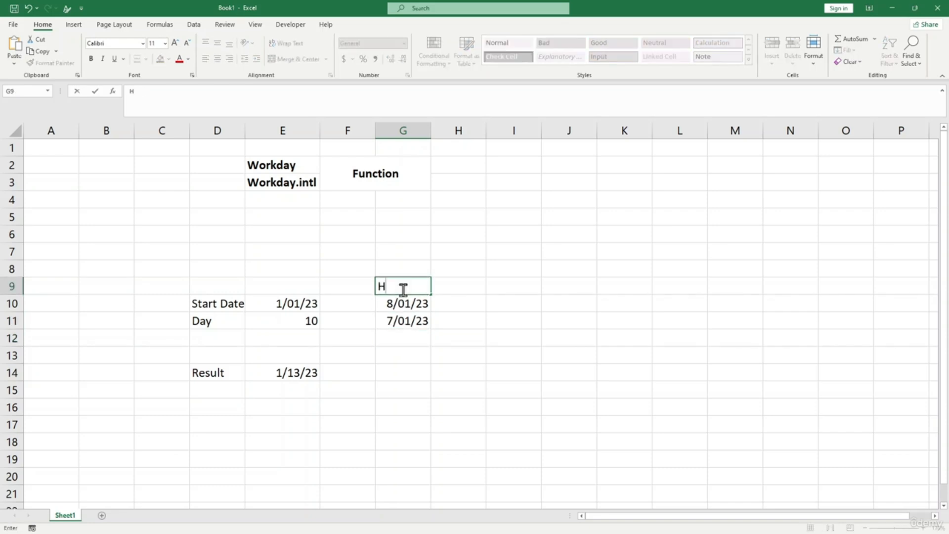
{"action": "type", "text": "oliday"}
{"action": "key", "text": "Return"}
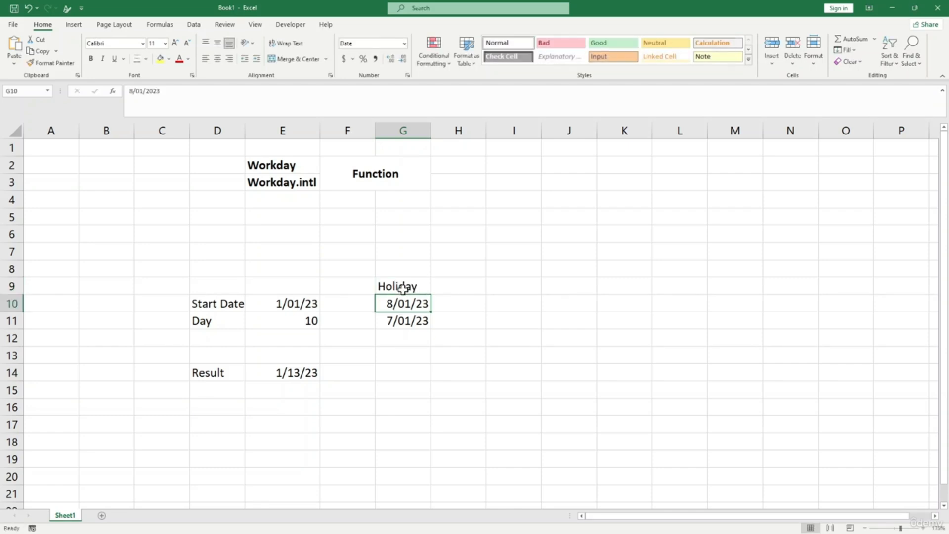
{"action": "left_click", "coordinate": [294, 390]}
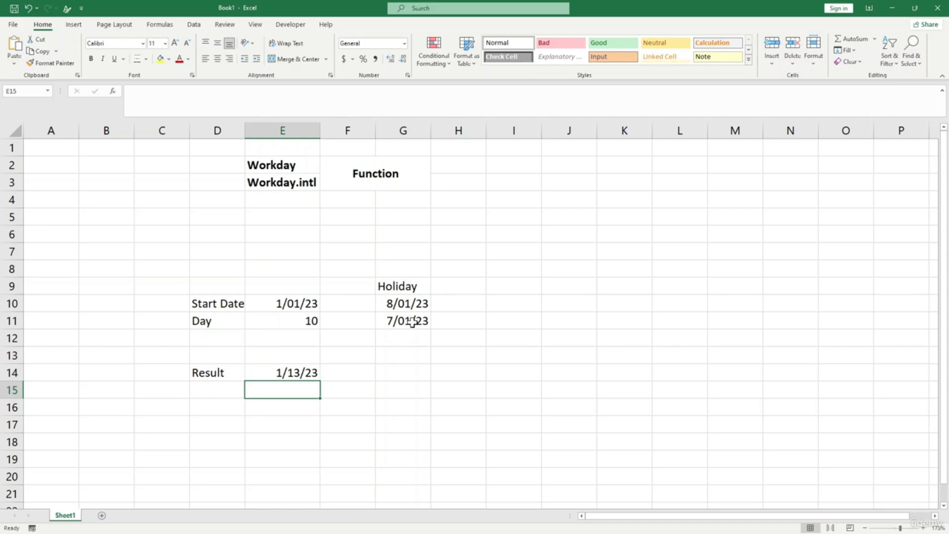
- Enter =WORKDAY(E10,E11,G10:G11) in E15 to exclude the listed holidays
{"action": "left_click", "coordinate": [413, 321]}
{"action": "left_click", "coordinate": [301, 396]}
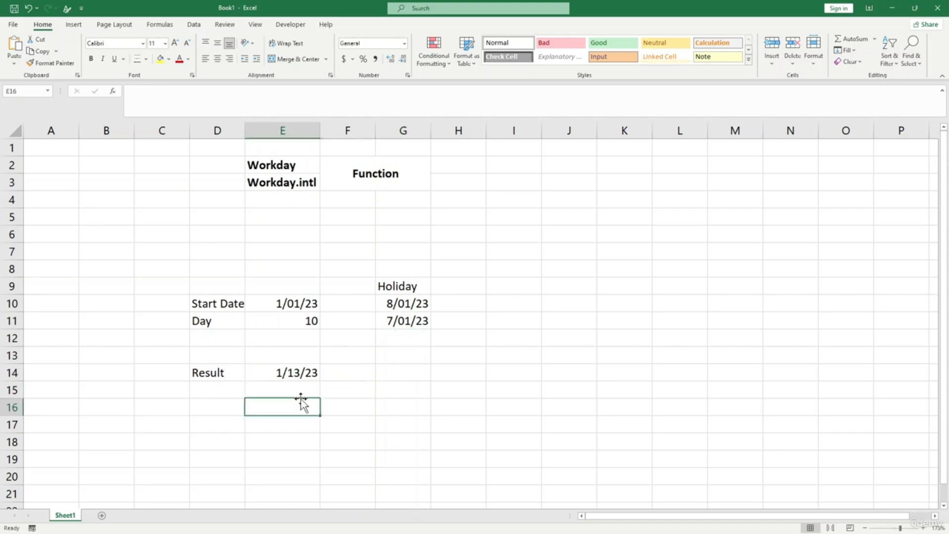
{"action": "type", "text": "=w"}
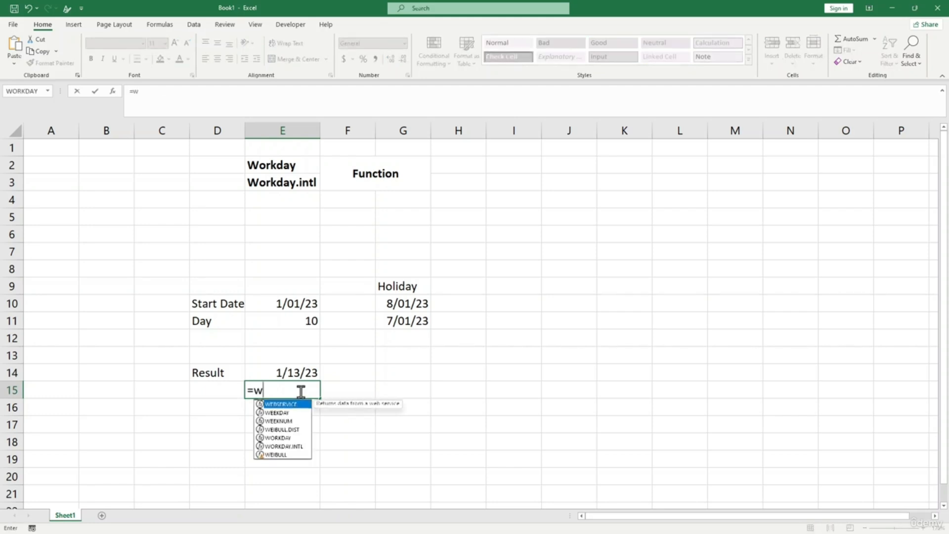
{"action": "type", "text": "ordk"}
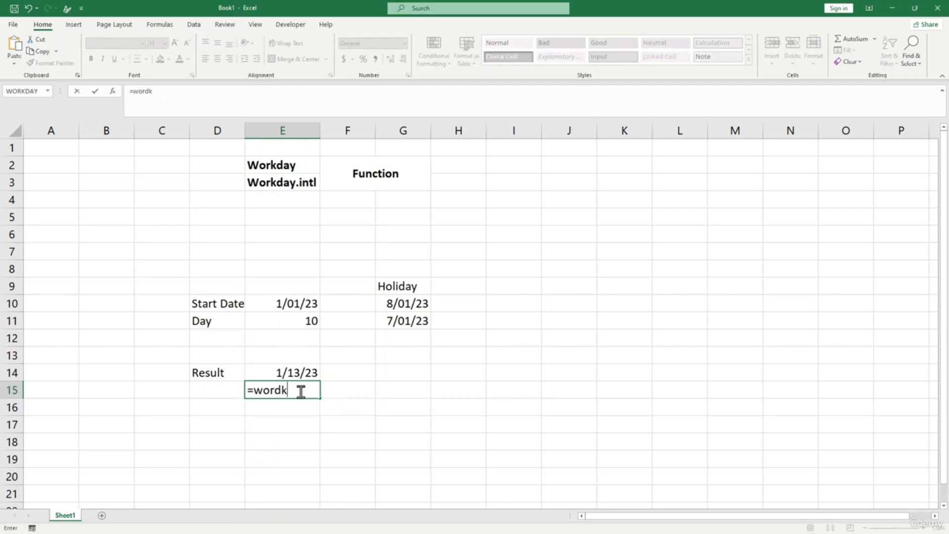
{"action": "key", "text": "BackSpace"}
{"action": "key", "text": "BackSpace"}
{"action": "type", "text": "kday("}
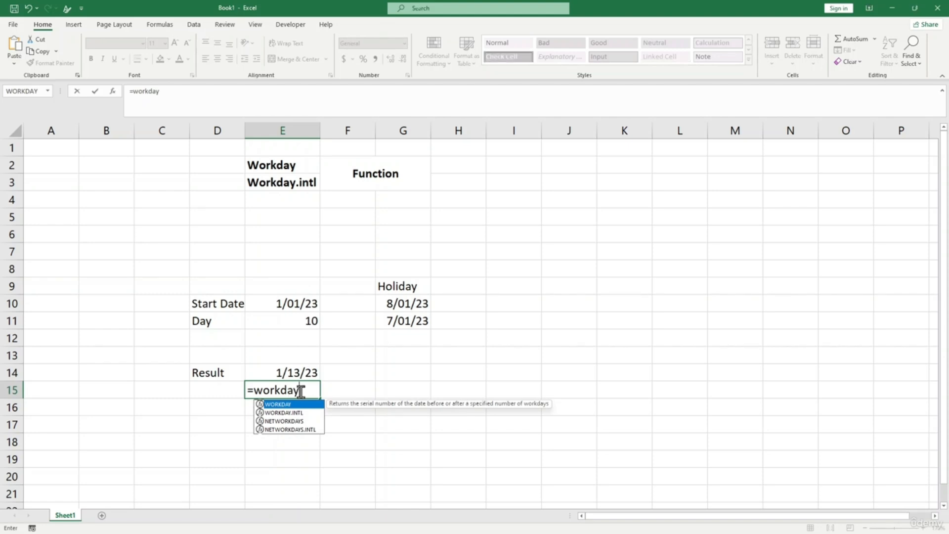
{"action": "left_click", "coordinate": [293, 305]}
{"action": "type", "text": ","}
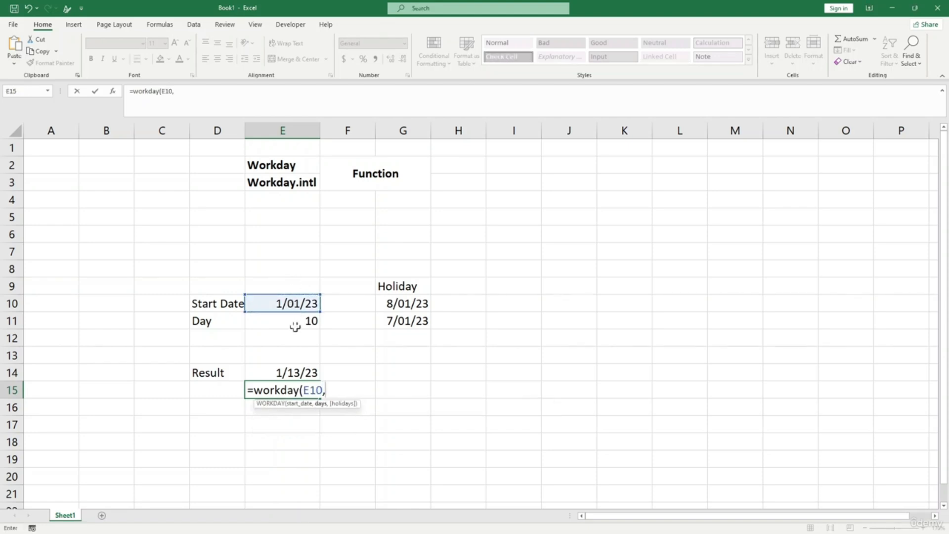
{"action": "left_click", "coordinate": [295, 322]}
{"action": "type", "text": ","}
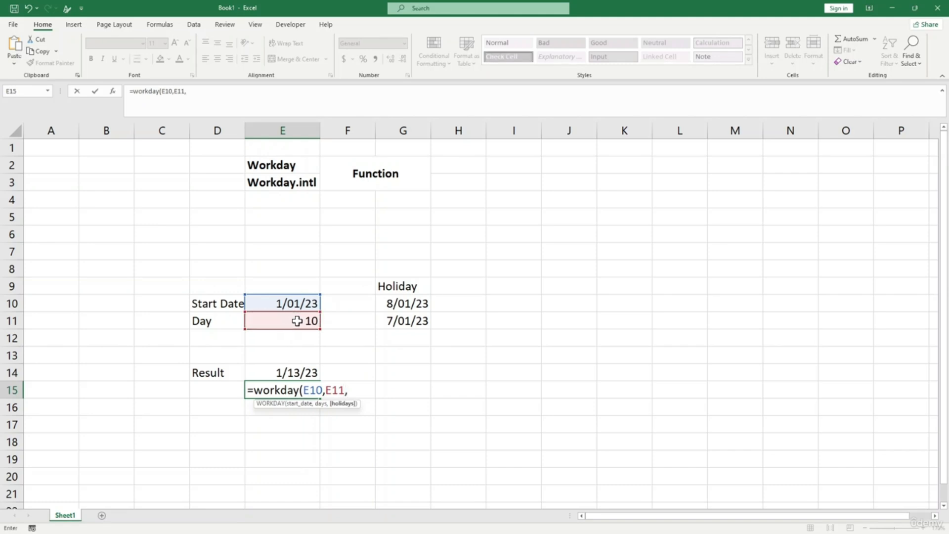
{"action": "left_click", "coordinate": [399, 303]}
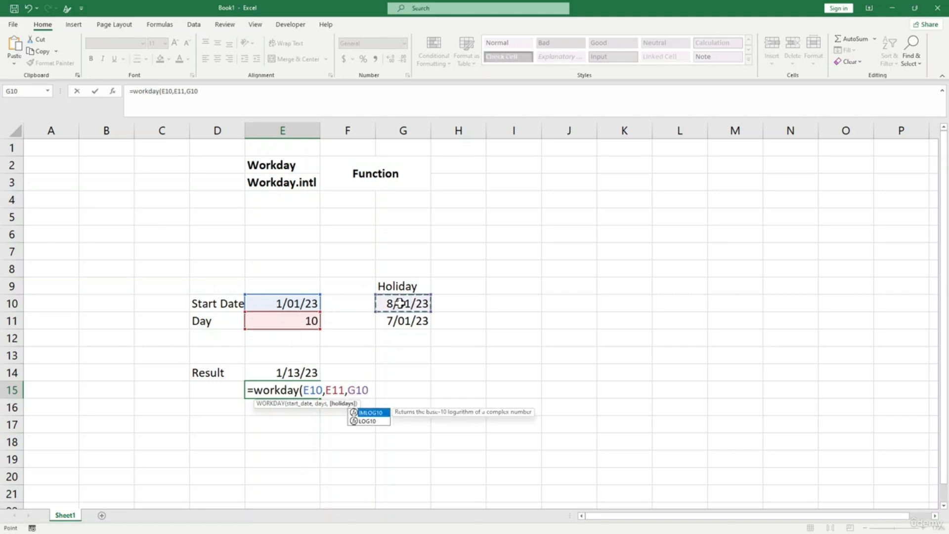
{"action": "type", "text": ","}
{"action": "left_click", "coordinate": [400, 322]}
{"action": "left_click_drag", "start_coordinate": [405, 303], "coordinate": [406, 323]}
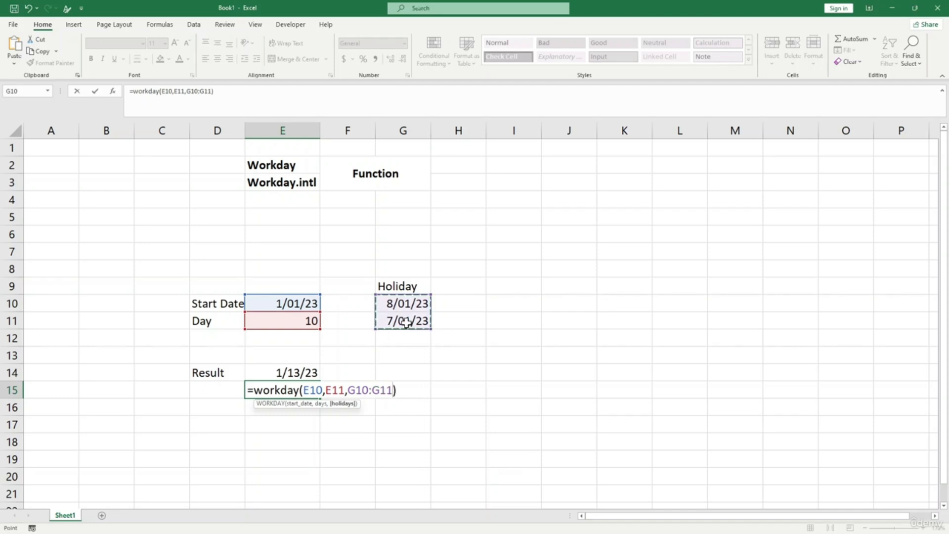
{"action": "key", "text": "Return"}
- Format the E15 result as a Short Date, showing 1/13/23
{"action": "left_click", "coordinate": [305, 389]}
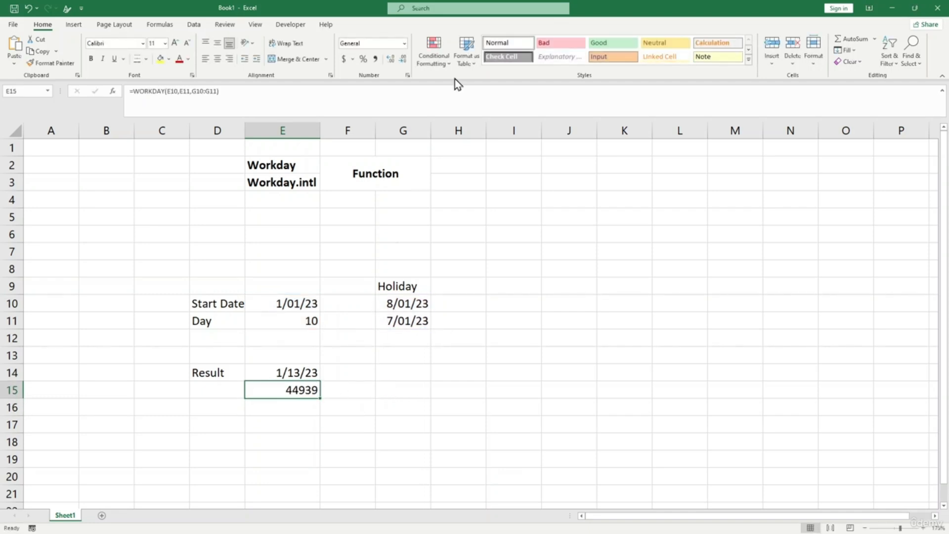
{"action": "left_click", "coordinate": [404, 43]}
{"action": "left_click", "coordinate": [397, 161]}
{"action": "left_click", "coordinate": [346, 388]}
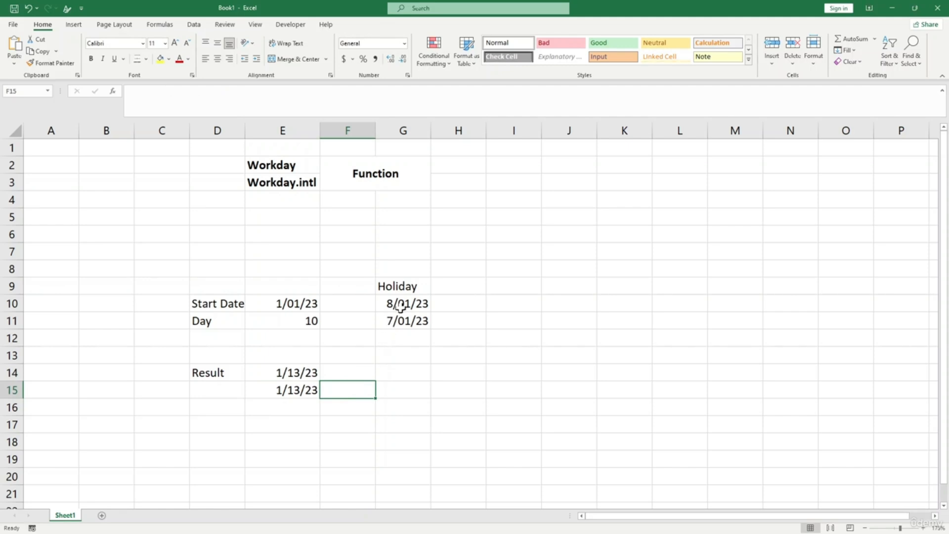
{"action": "left_click_drag", "start_coordinate": [400, 306], "coordinate": [400, 321]}
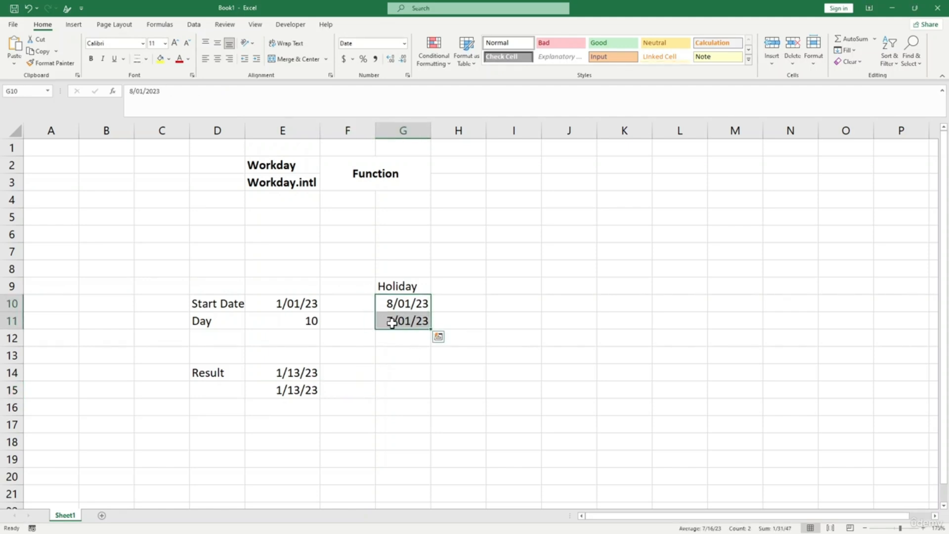
{"action": "left_click", "coordinate": [291, 393]}
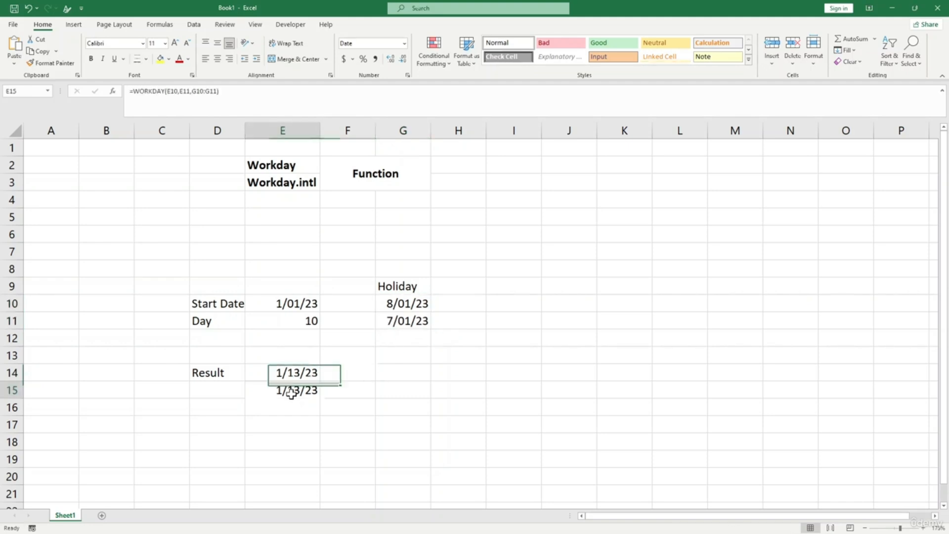
{"action": "left_click", "coordinate": [383, 303]}
{"action": "double_click", "coordinate": [385, 303]}
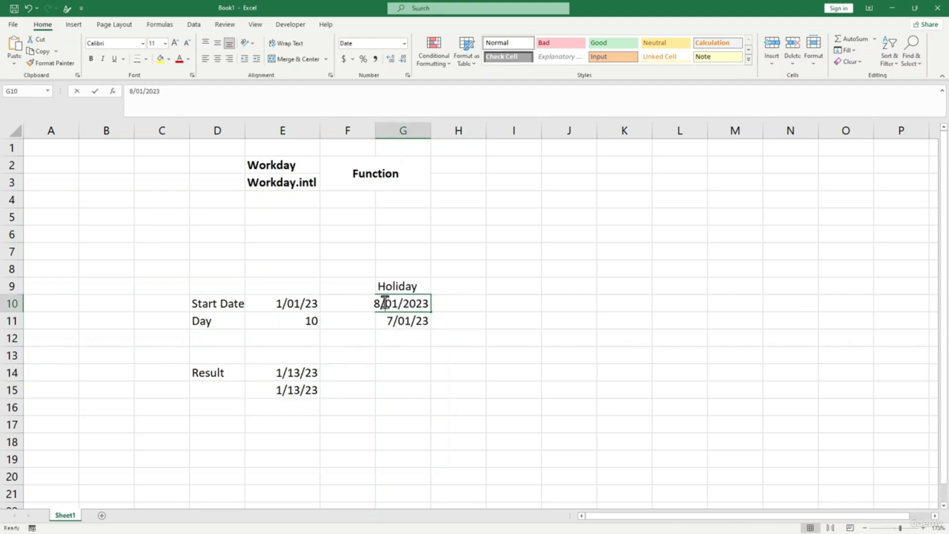
{"action": "key", "text": "BackSpace"}
{"action": "type", "text": "6"}
{"action": "key", "text": "Return"}
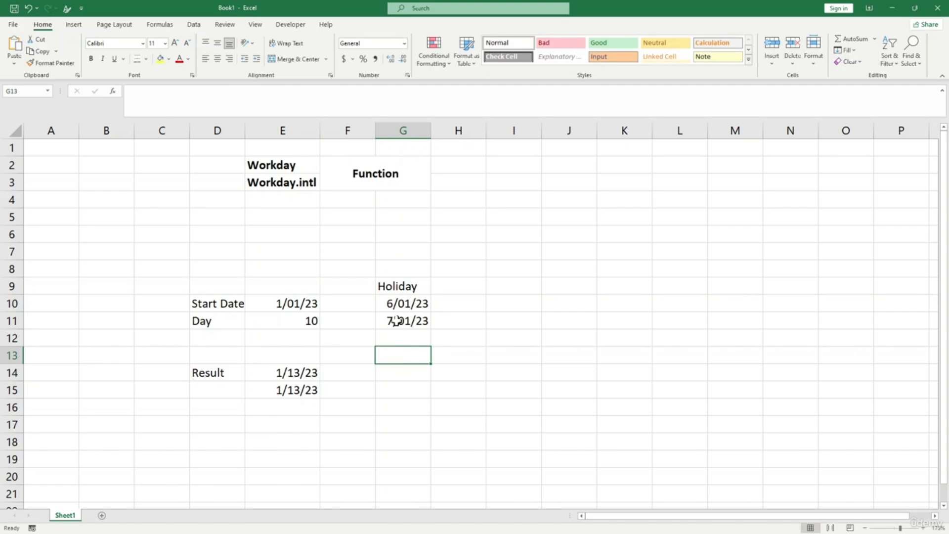
{"action": "double_click", "coordinate": [393, 320]}
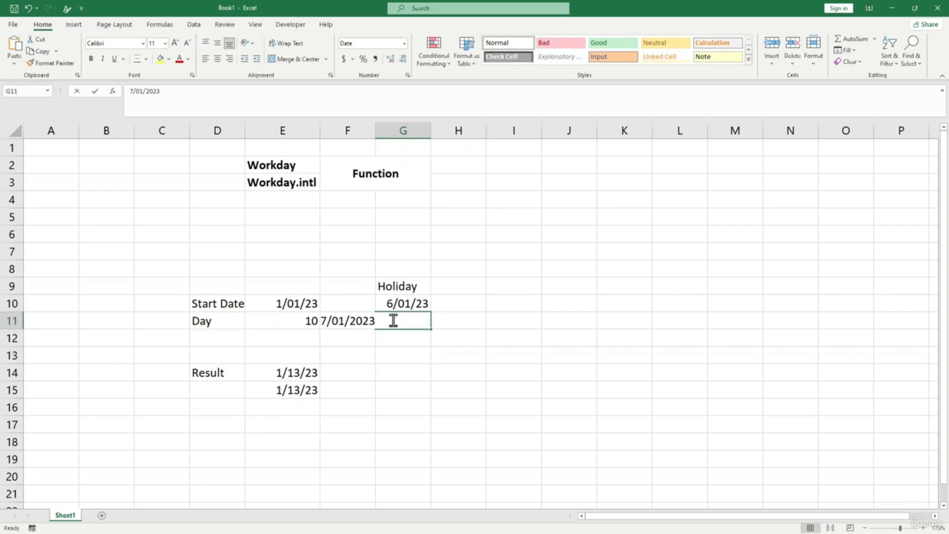
{"action": "left_click", "coordinate": [330, 320]}
{"action": "key", "text": "BackSpace"}
{"action": "type", "text": "5"}
{"action": "key", "text": "Return"}
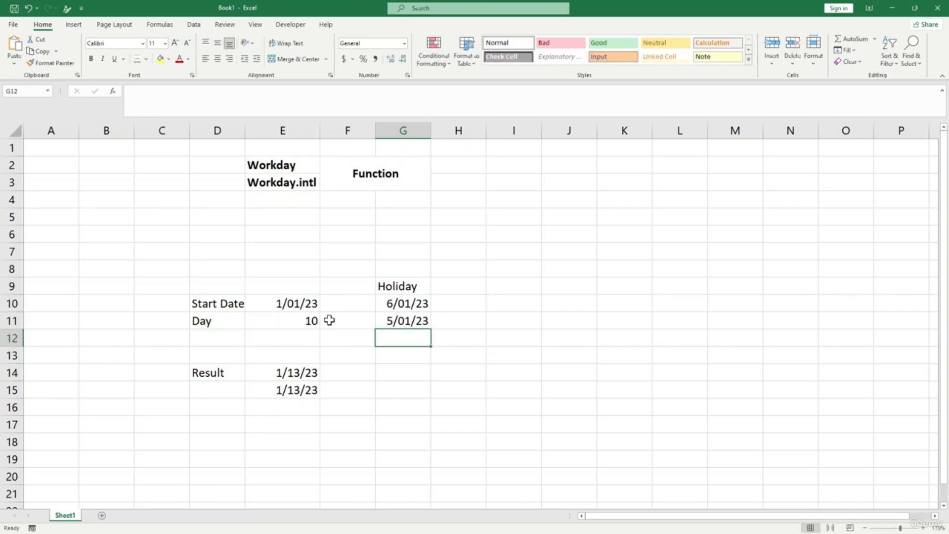
{"action": "key", "text": "Down"}
{"action": "key", "text": "Down"}
{"action": "key", "text": "Down"}
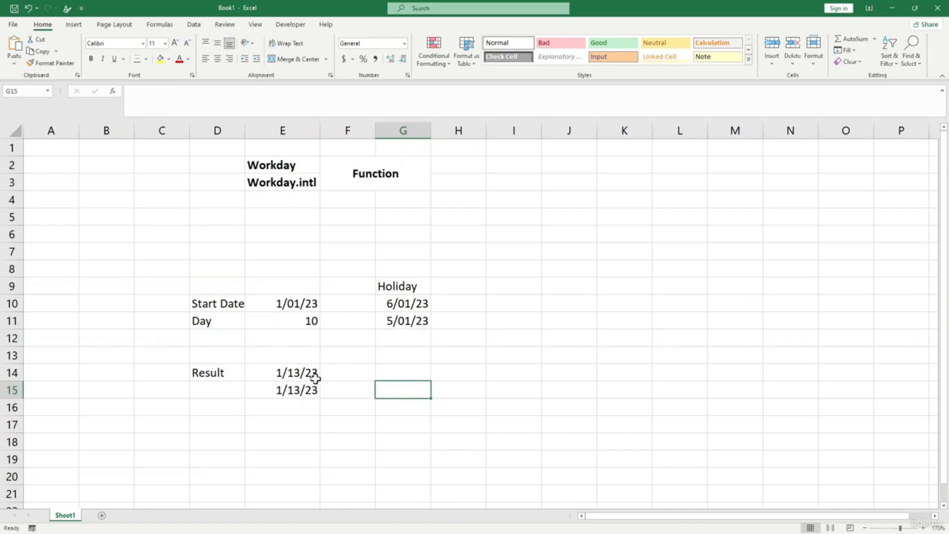
{"action": "left_click", "coordinate": [331, 421]}
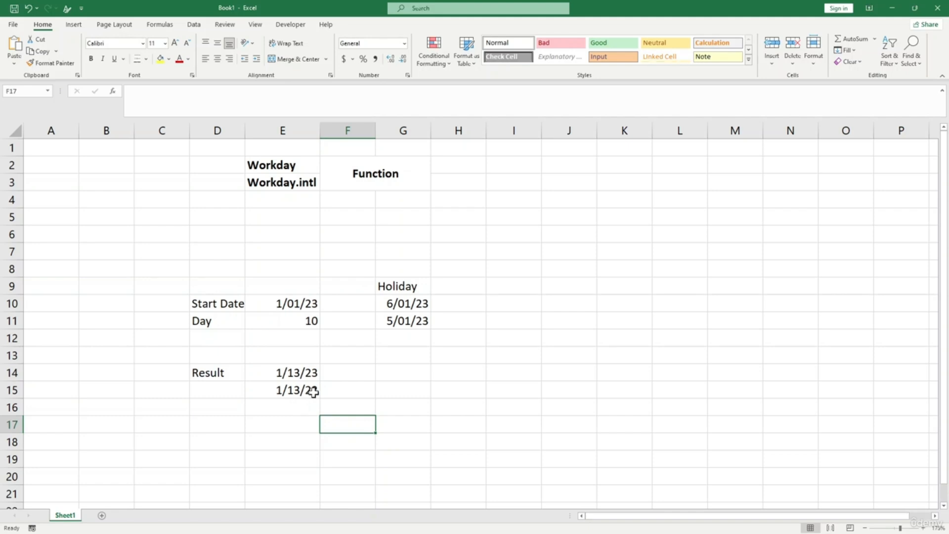
{"action": "double_click", "coordinate": [390, 305]}
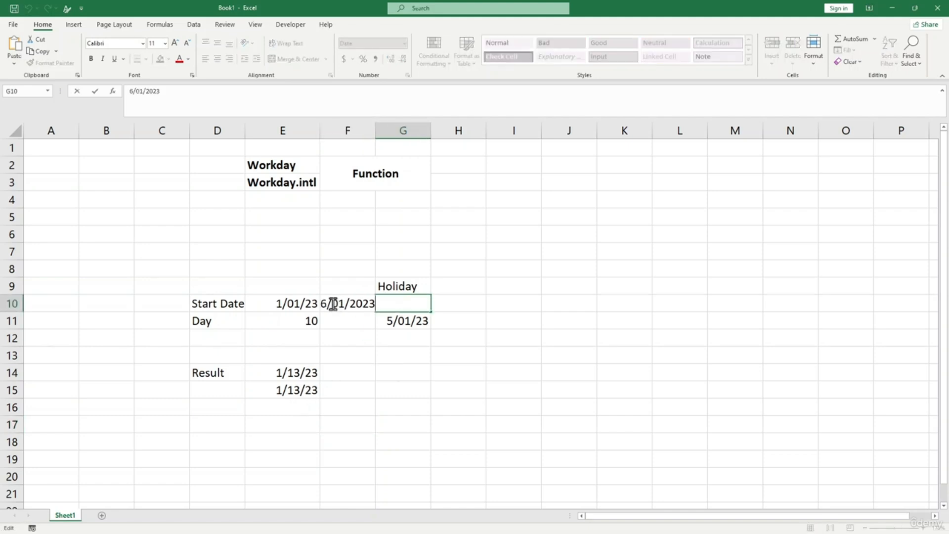
{"action": "key", "text": "BackSpace"}
{"action": "type", "text": "5"}
{"action": "key", "text": "BackSpace"}
{"action": "type", "text": "1"}
{"action": "left_click", "coordinate": [406, 355]}
{"action": "double_click", "coordinate": [400, 320]}
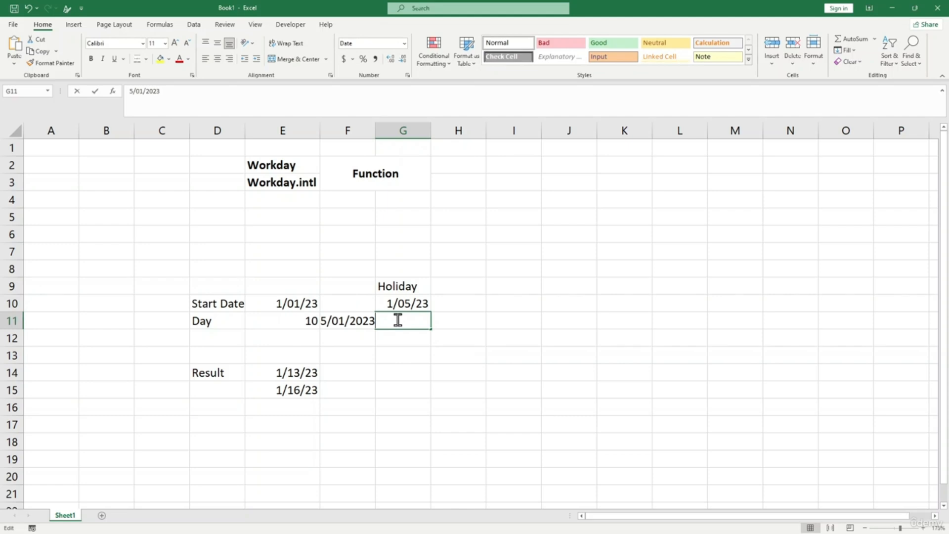
{"action": "left_click", "coordinate": [326, 320]}
{"action": "key", "text": "BackSpace"}
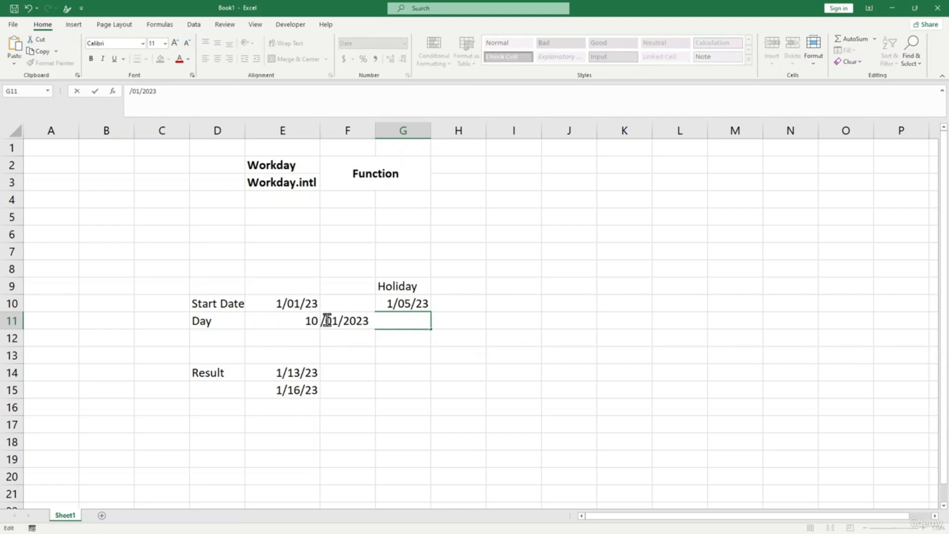
{"action": "type", "text": "1"}
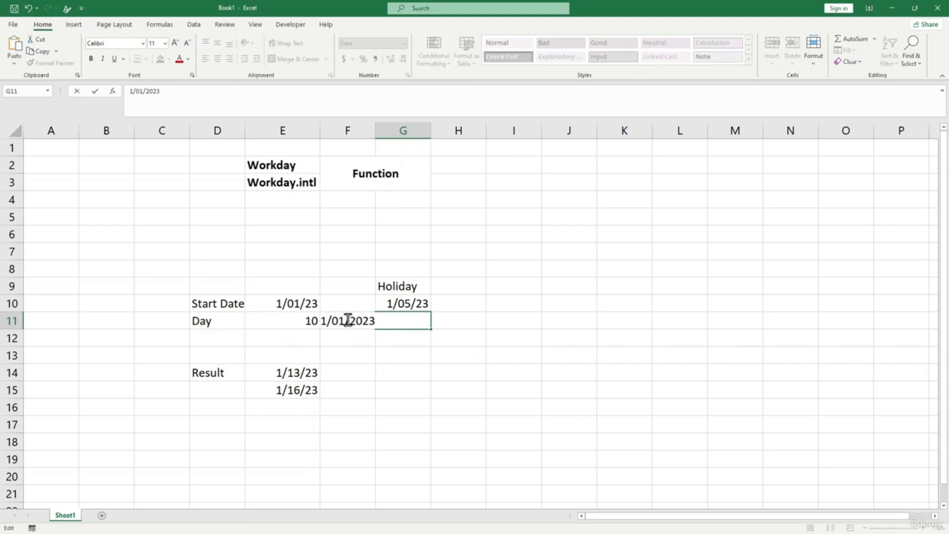
{"action": "left_click", "coordinate": [345, 321]}
{"action": "key", "text": "BackSpace"}
{"action": "type", "text": "5"}
{"action": "key", "text": "BackSpace"}
{"action": "type", "text": "6"}
{"action": "key", "text": "Return"}
{"action": "left_click", "coordinate": [413, 375]}
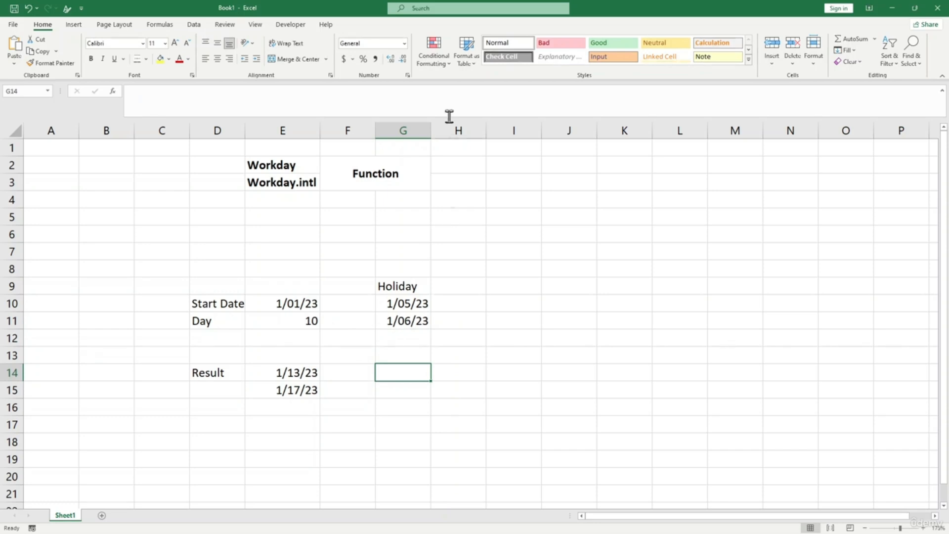
{"action": "left_click", "coordinate": [416, 325]}
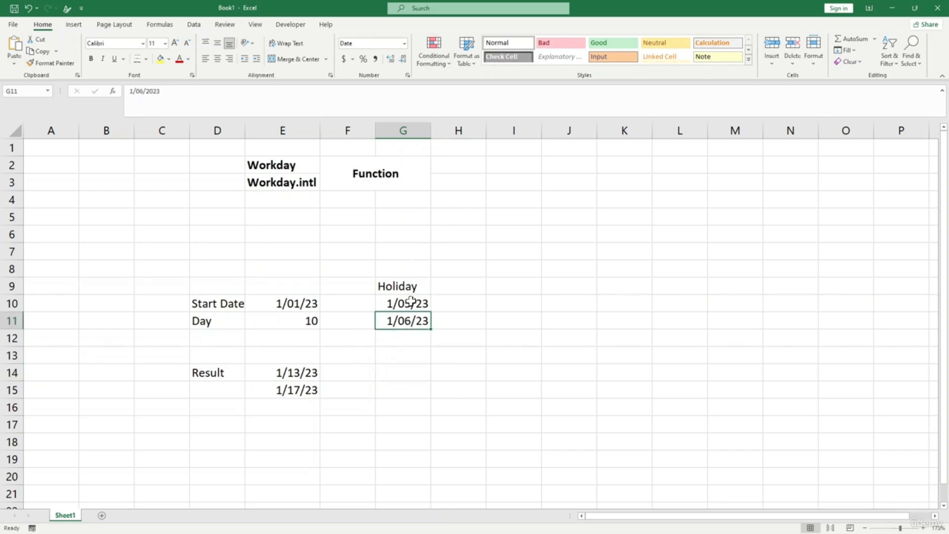
{"action": "left_click", "coordinate": [411, 303]}
{"action": "left_click_drag", "start_coordinate": [423, 303], "coordinate": [430, 321]}
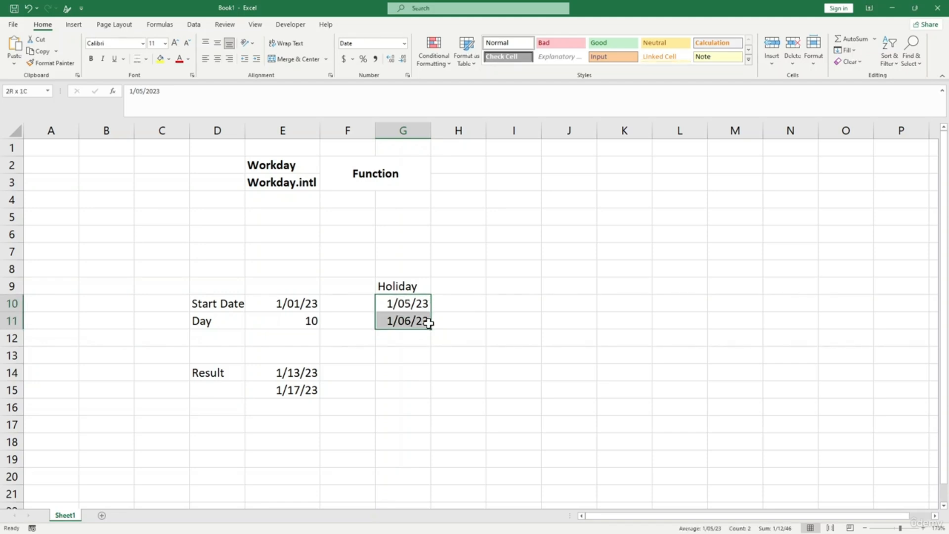
{"action": "left_click", "coordinate": [456, 322]}
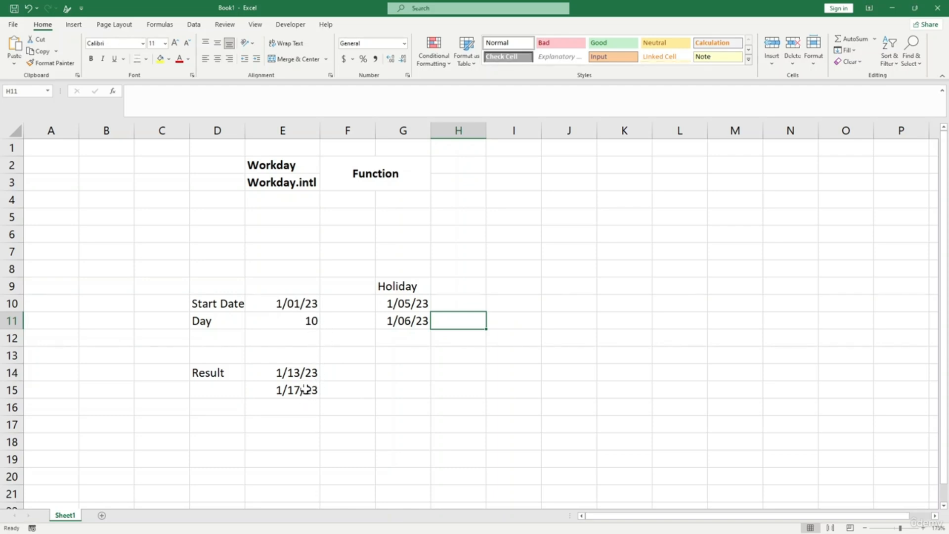
{"action": "left_click", "coordinate": [309, 322]}
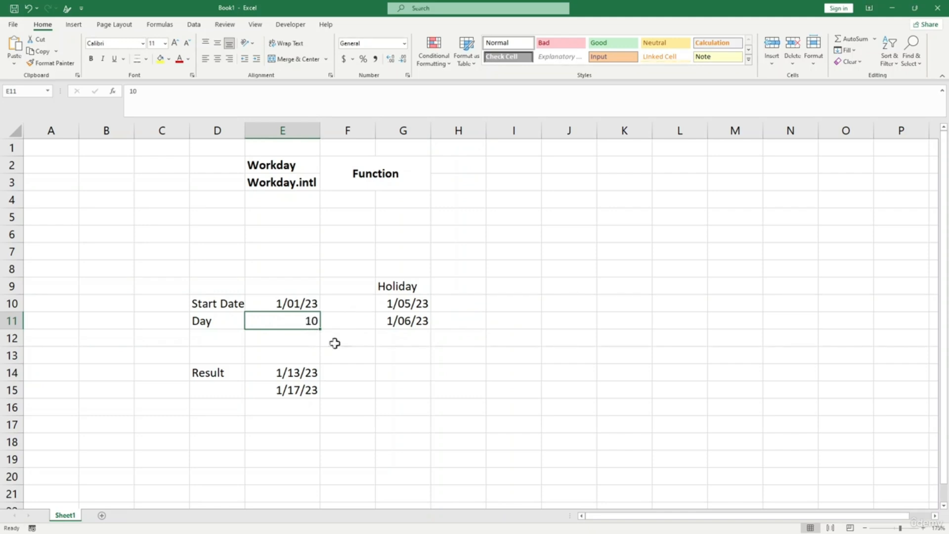
{"action": "left_click", "coordinate": [395, 302]}
{"action": "left_click", "coordinate": [400, 321]}
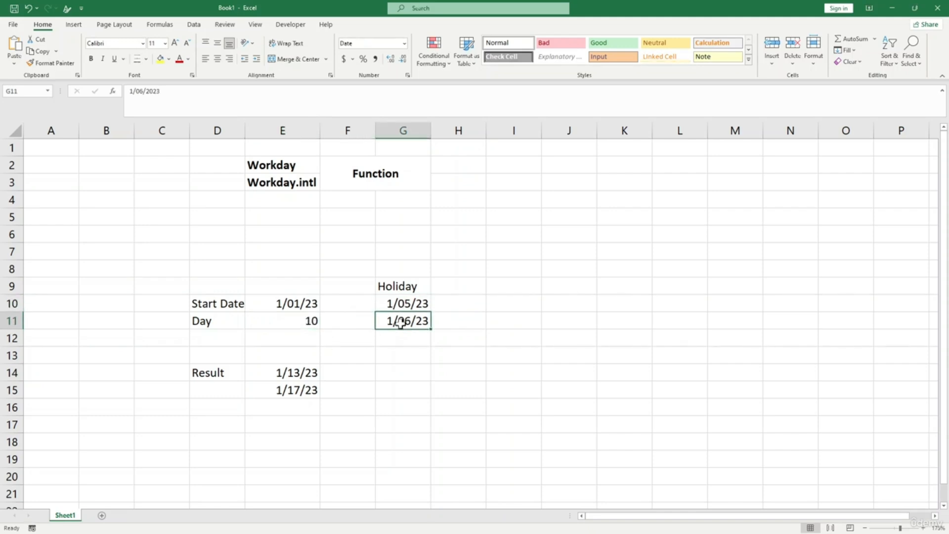
{"action": "left_click", "coordinate": [302, 375]}
{"action": "left_click", "coordinate": [300, 391]}
{"action": "left_click", "coordinate": [300, 376]}
{"action": "left_click", "coordinate": [301, 389]}
{"action": "left_click", "coordinate": [350, 391]}
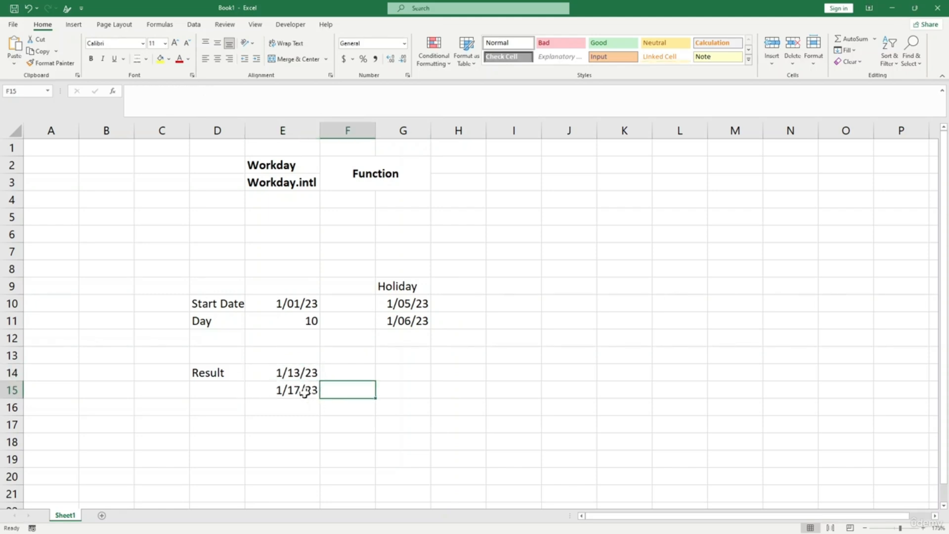
{"action": "left_click", "coordinate": [308, 391]}
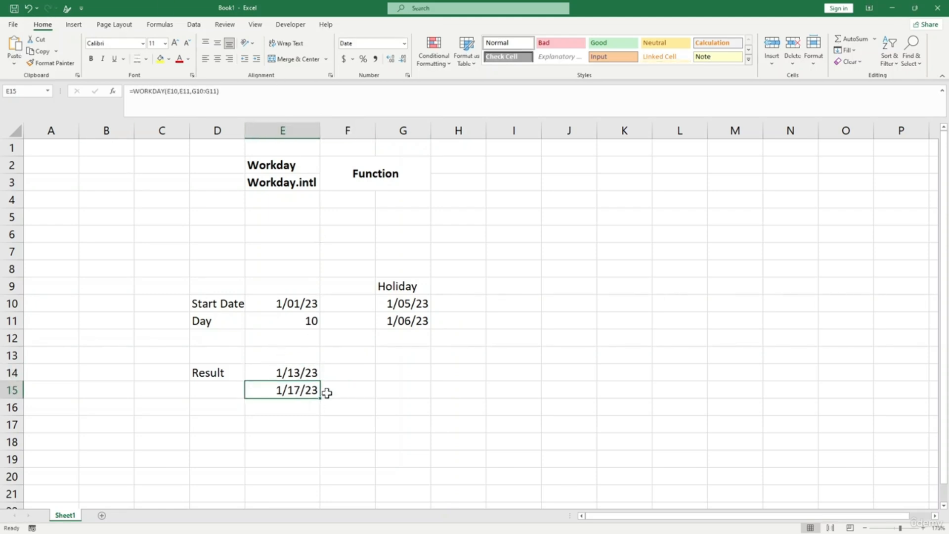
{"action": "left_click", "coordinate": [309, 419]}
{"action": "left_click", "coordinate": [286, 391]}
- Add holiday 1/04/23 in G12 and extend E15's holiday range to G10:G12, giving 1/18/23
{"action": "left_click", "coordinate": [402, 339]}
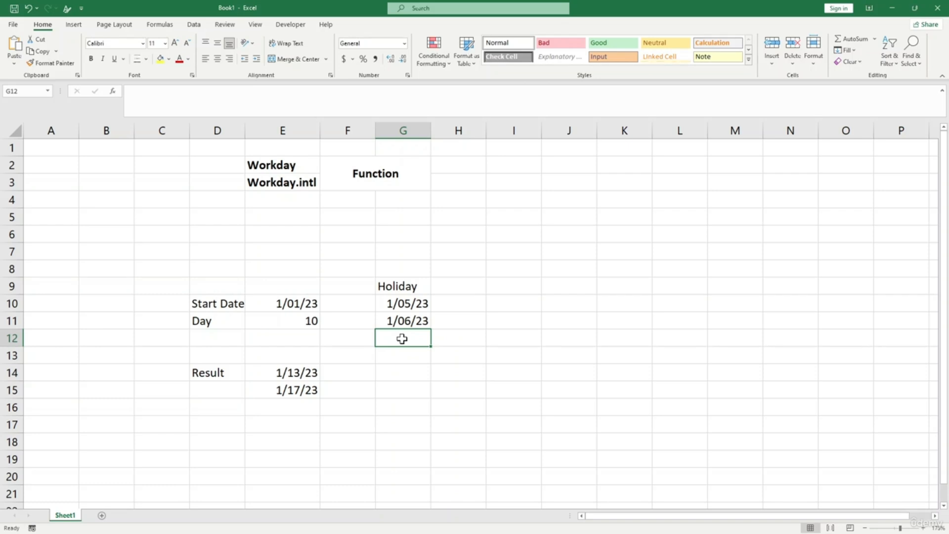
{"action": "left_click", "coordinate": [403, 320]}
{"action": "left_click", "coordinate": [402, 333]}
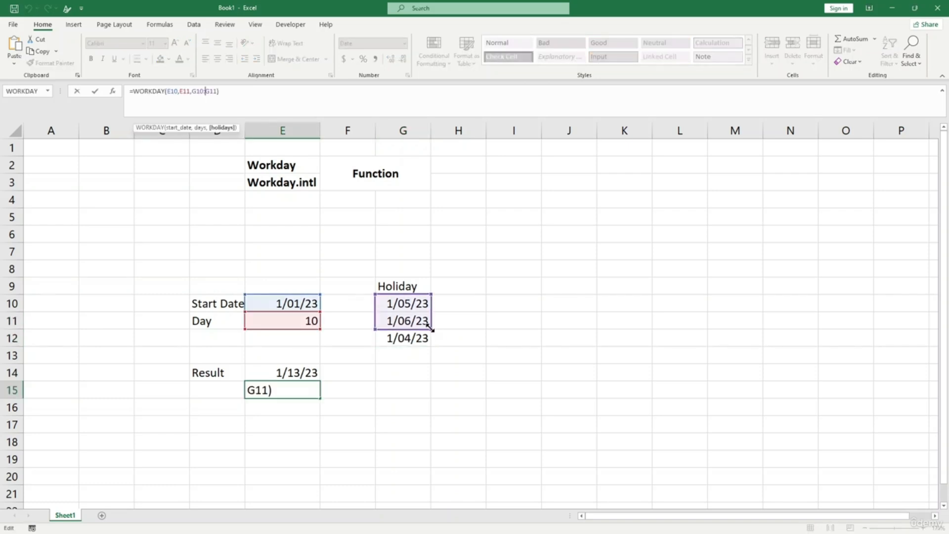
{"action": "left_click_drag", "start_coordinate": [430, 329], "coordinate": [429, 345]}
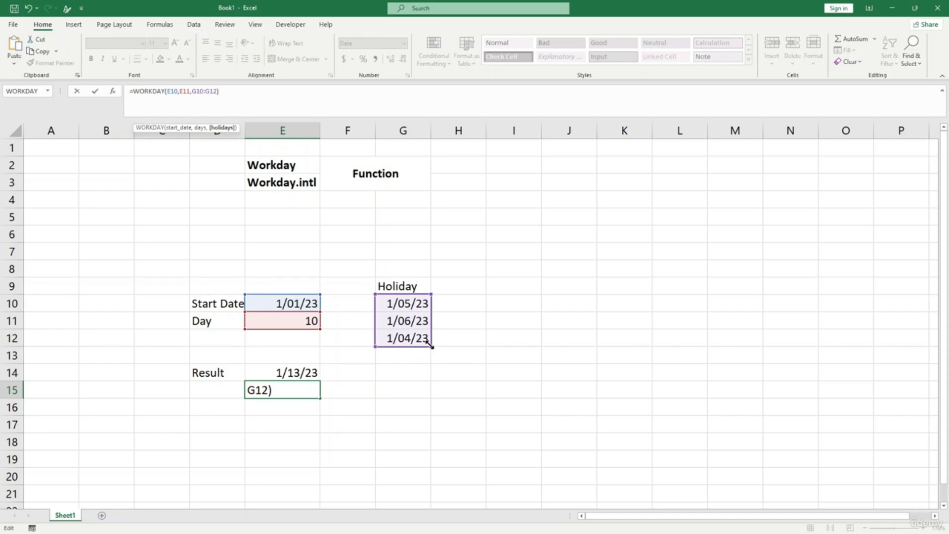
{"action": "key", "text": "Return"}
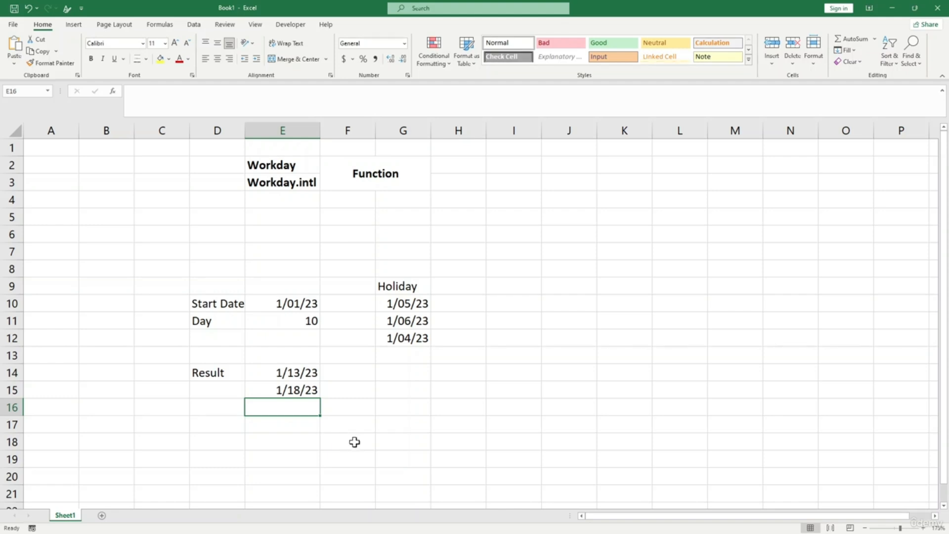
{"action": "left_click", "coordinate": [168, 55]}
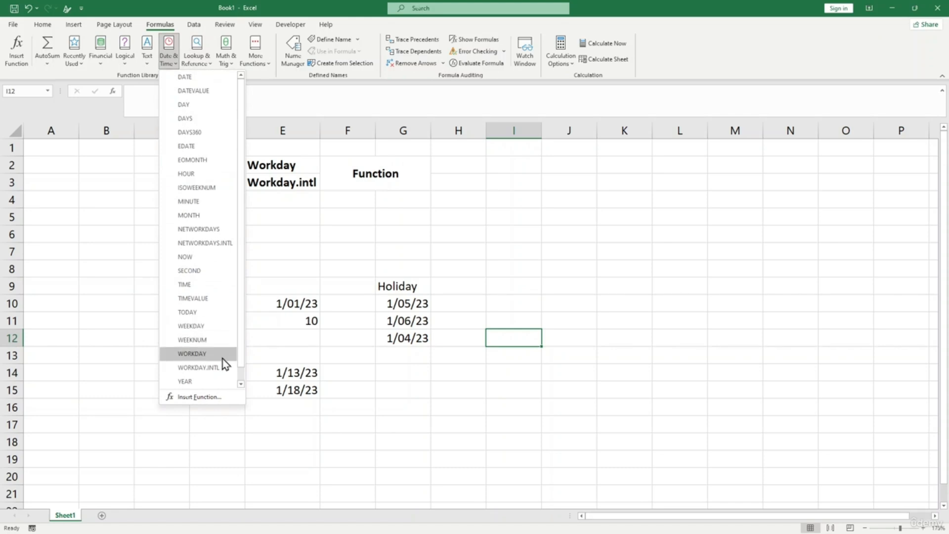
{"action": "left_click", "coordinate": [221, 356]}
{"action": "left_click_drag", "start_coordinate": [482, 198], "coordinate": [517, 193]}
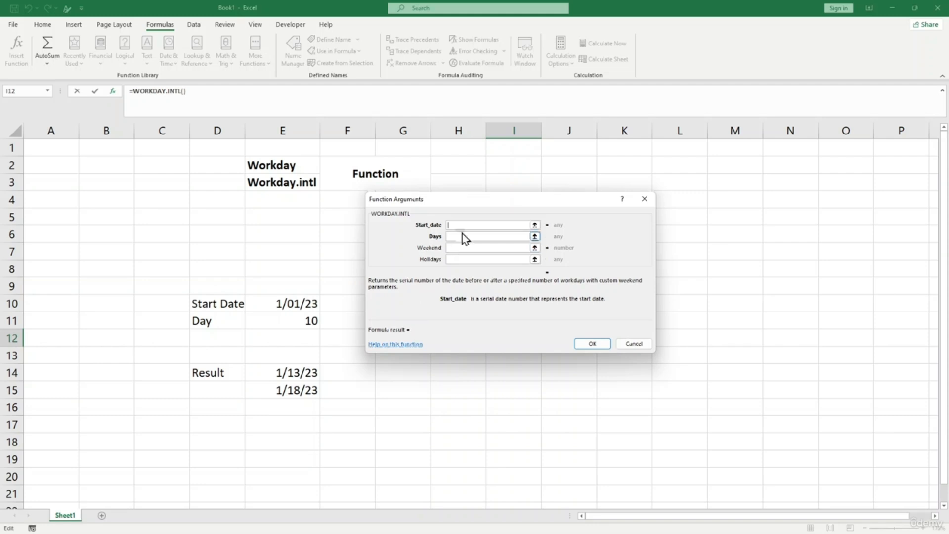
{"action": "left_click", "coordinate": [461, 247]}
{"action": "left_click", "coordinate": [461, 258]}
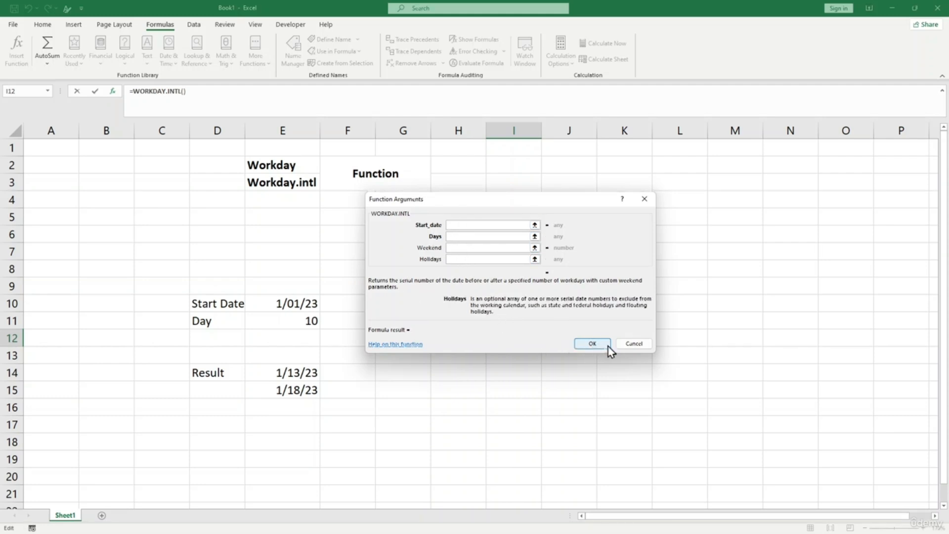
{"action": "left_click", "coordinate": [623, 348]}
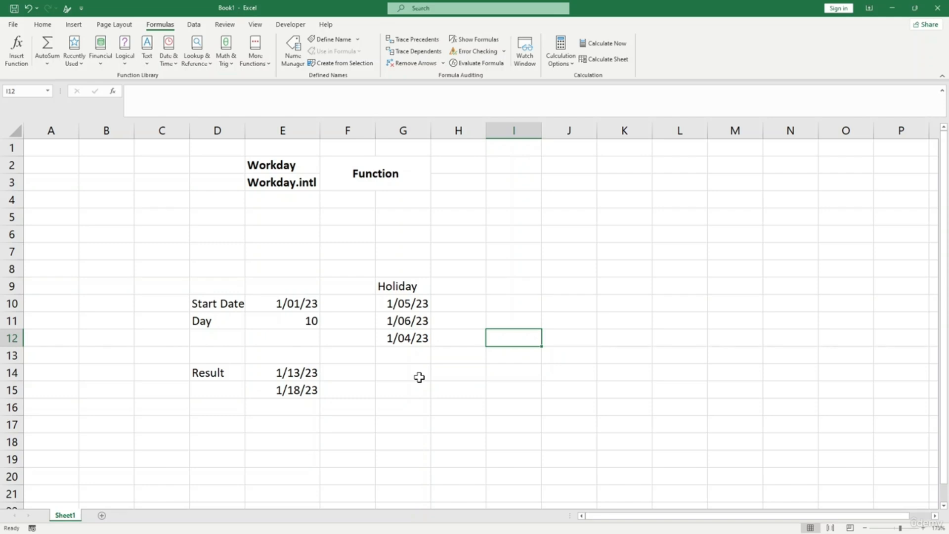
- Copy the Workday.intl heading into cell I9
{"action": "key", "text": "Up"}
{"action": "key", "text": "Up"}
{"action": "key", "text": "Up"}
{"action": "left_click", "coordinate": [305, 184]}
{"action": "left_click_drag", "start_coordinate": [126, 91], "coordinate": [497, 245]}
{"action": "left_click", "coordinate": [518, 286]}
{"action": "type", "text": "Workday.intl"}
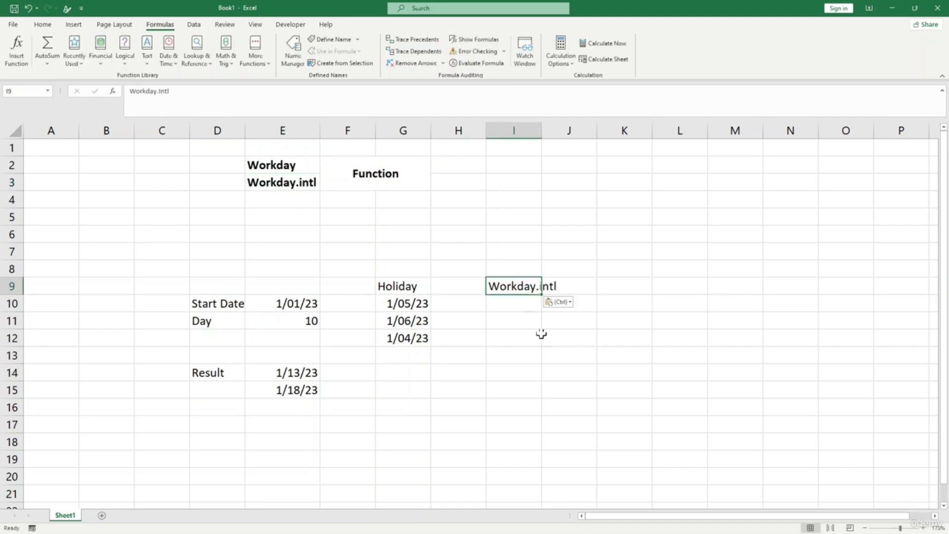
- Enter =WORKDAY.INTL(E10,E11,7) in I11 for Friday–Saturday weekends, returning 44941
{"action": "double_click", "coordinate": [523, 321]}
{"action": "left_click_drag", "start_coordinate": [494, 364], "coordinate": [502, 350]}
{"action": "left_click", "coordinate": [507, 321]}
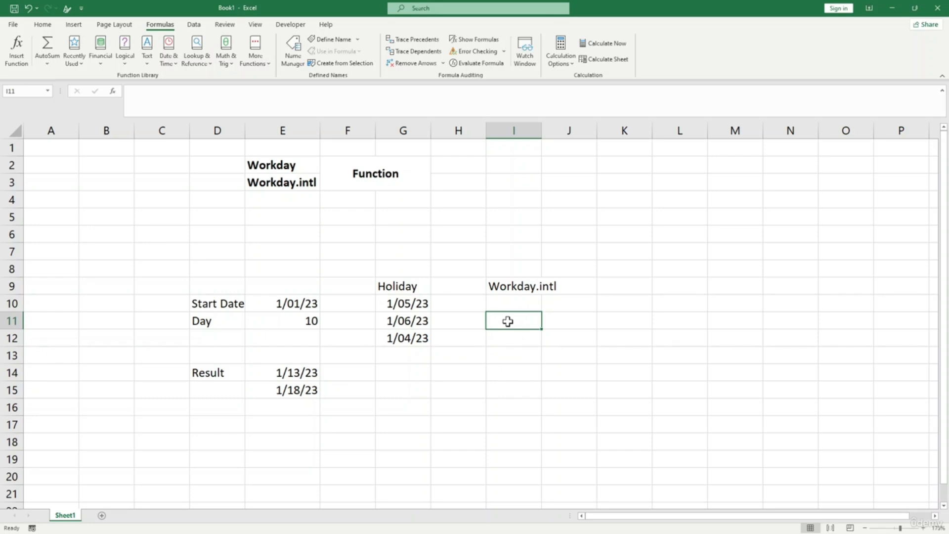
{"action": "type", "text": "=w"}
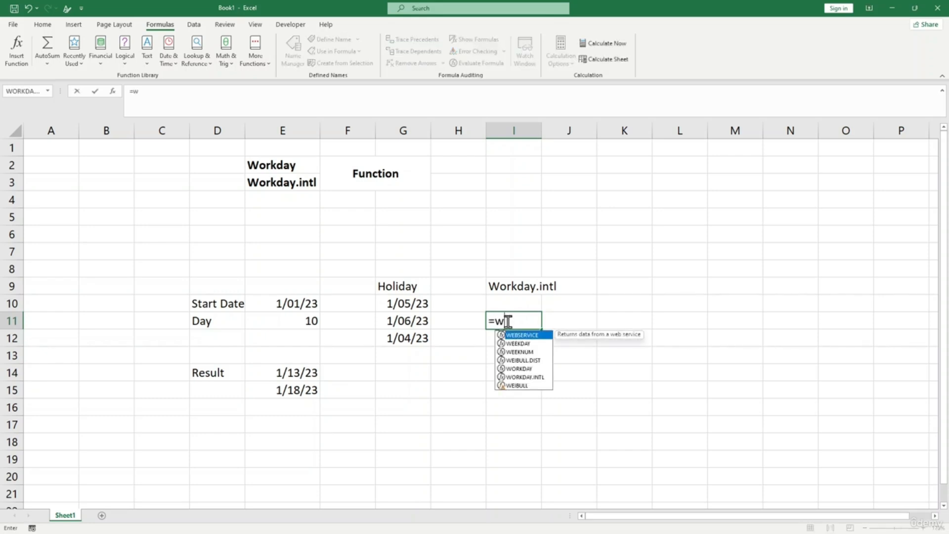
{"action": "type", "text": "orkday"}
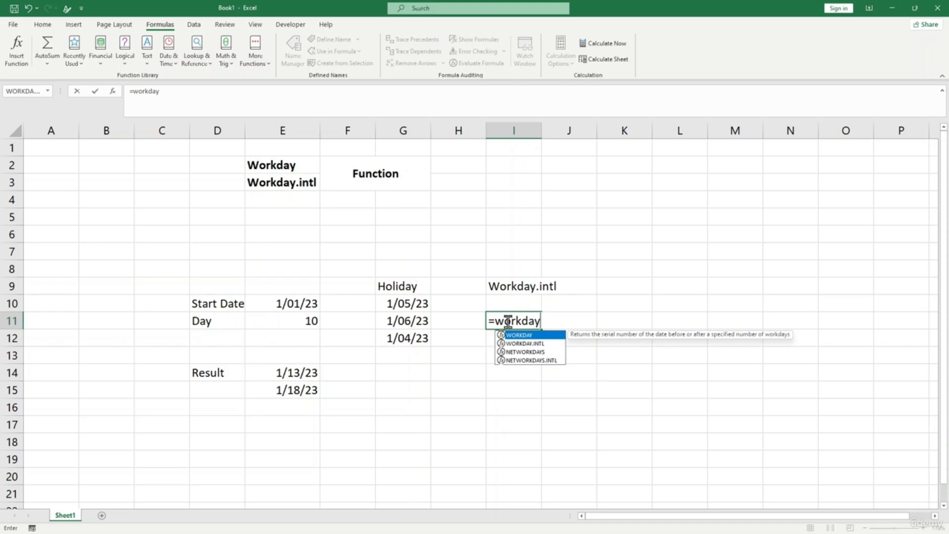
{"action": "type", "text": ".intl"}
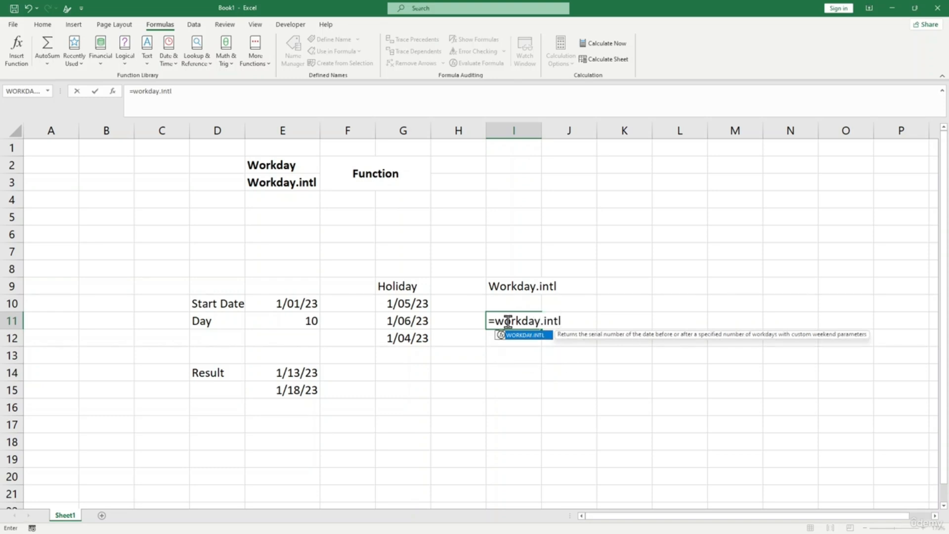
{"action": "type", "text": "("}
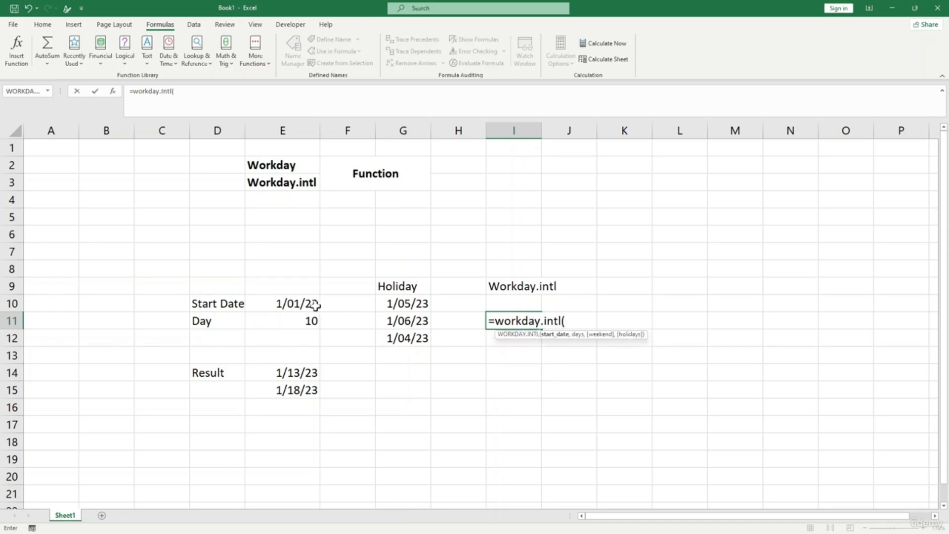
{"action": "left_click", "coordinate": [314, 304]}
{"action": "type", "text": ","}
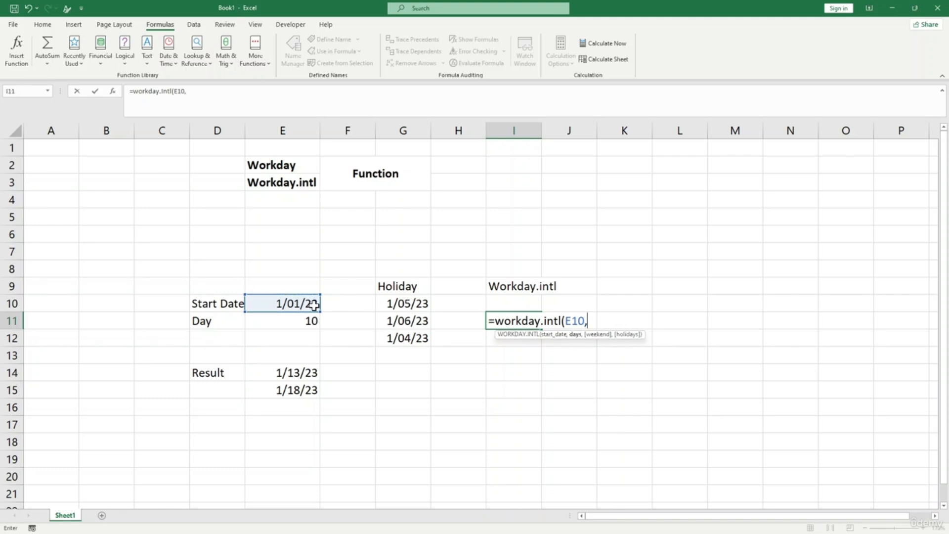
{"action": "left_click", "coordinate": [282, 319]}
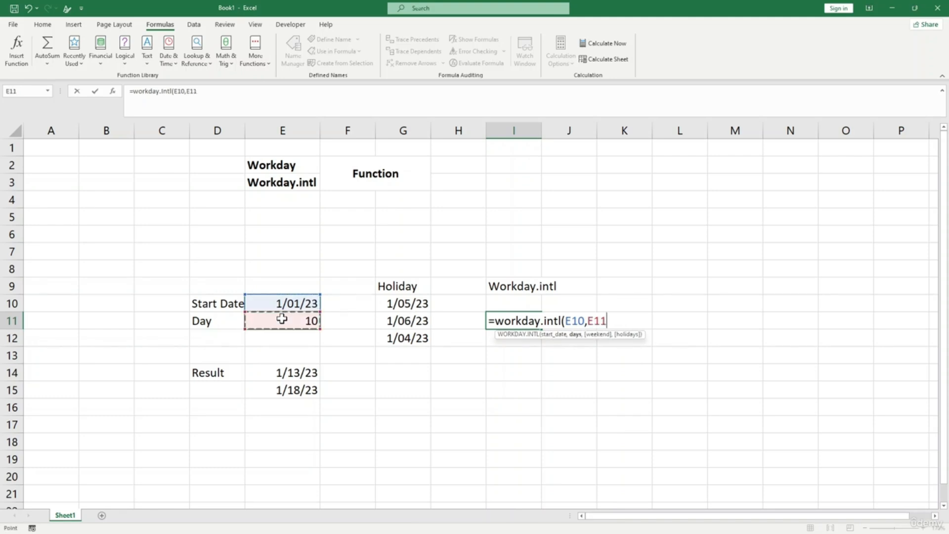
{"action": "type", "text": ",7"}
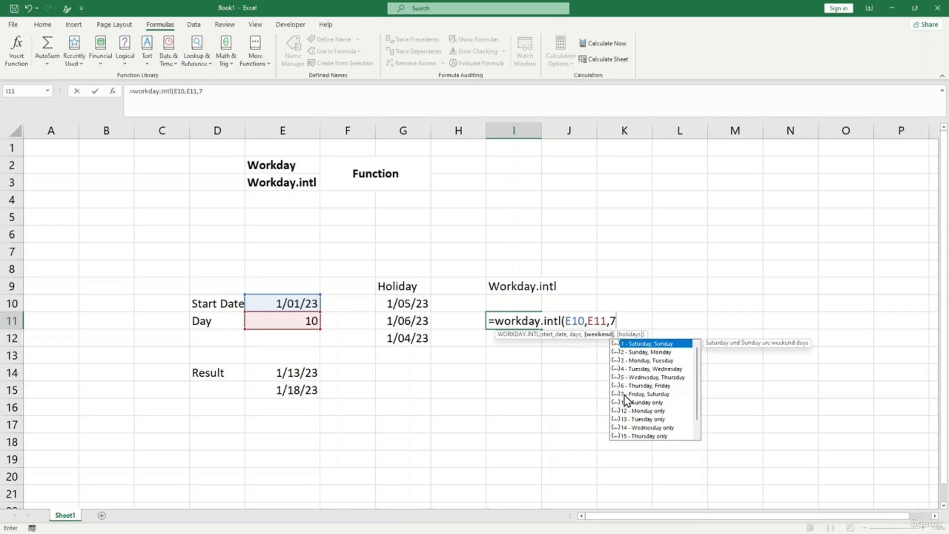
{"action": "type", "text": ")"}
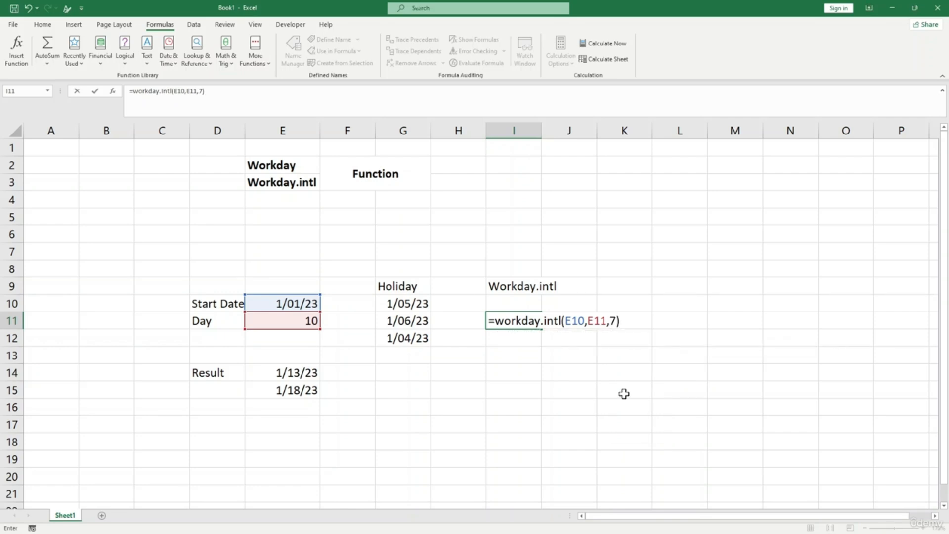
{"action": "key", "text": "Return"}
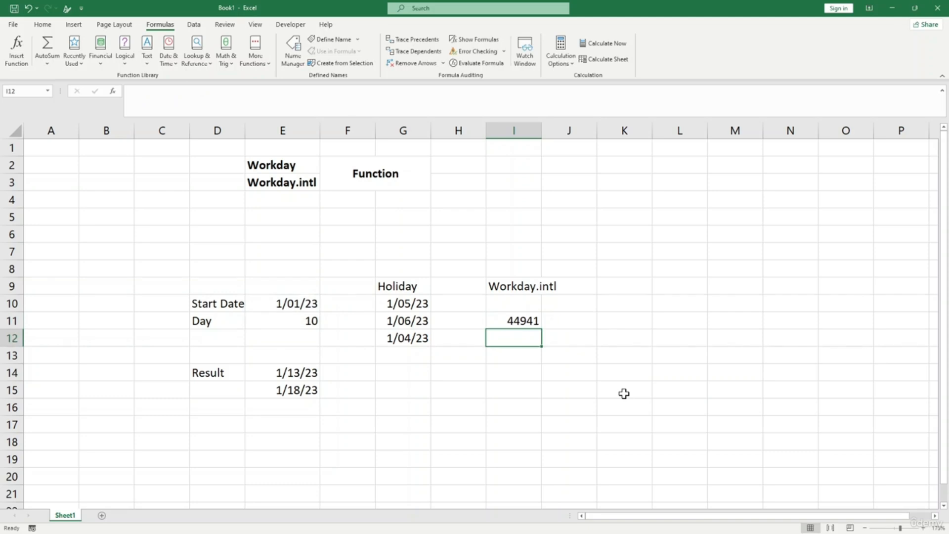
- Format the I11 WORKDAY.INTL result as a Short Date, showing 1/15/23
{"action": "left_click", "coordinate": [517, 322]}
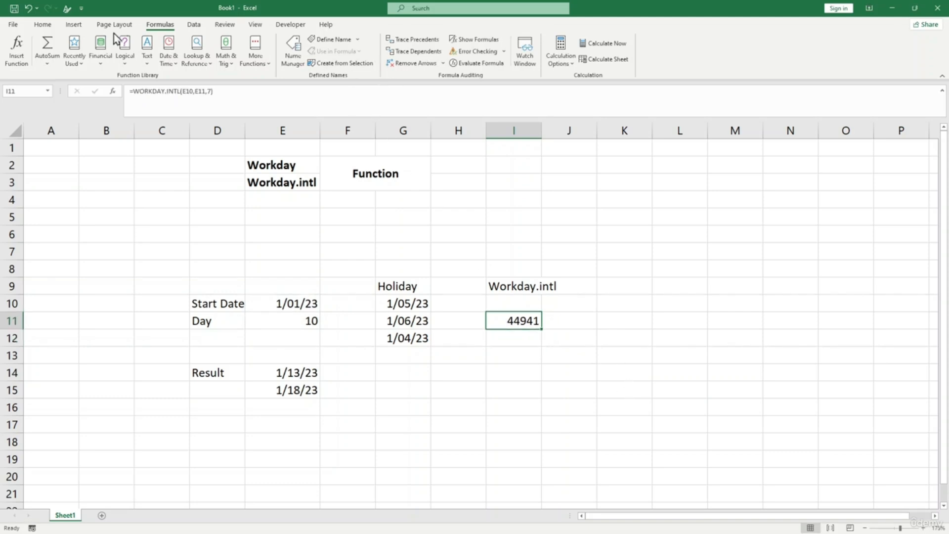
{"action": "left_click", "coordinate": [43, 24]}
{"action": "left_click", "coordinate": [405, 44]}
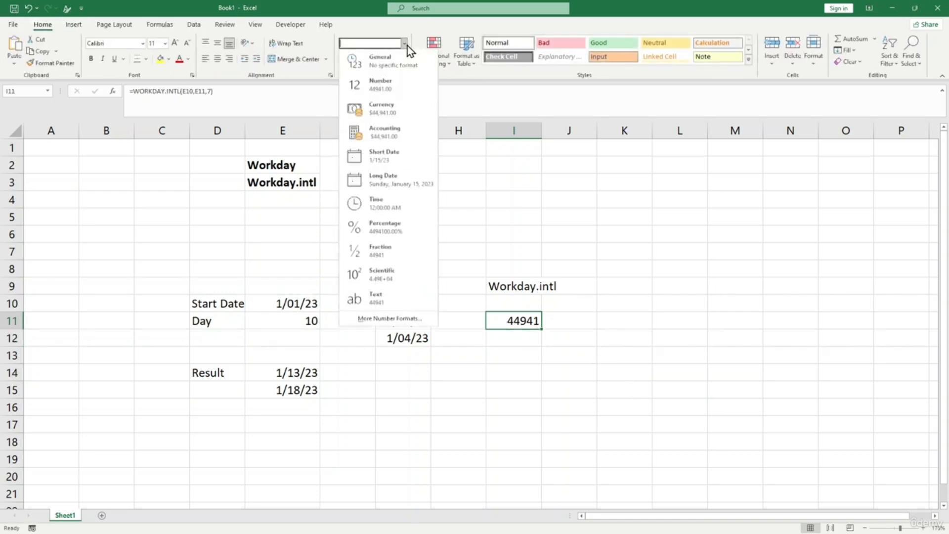
{"action": "left_click", "coordinate": [382, 156]}
{"action": "left_click", "coordinate": [575, 382]}
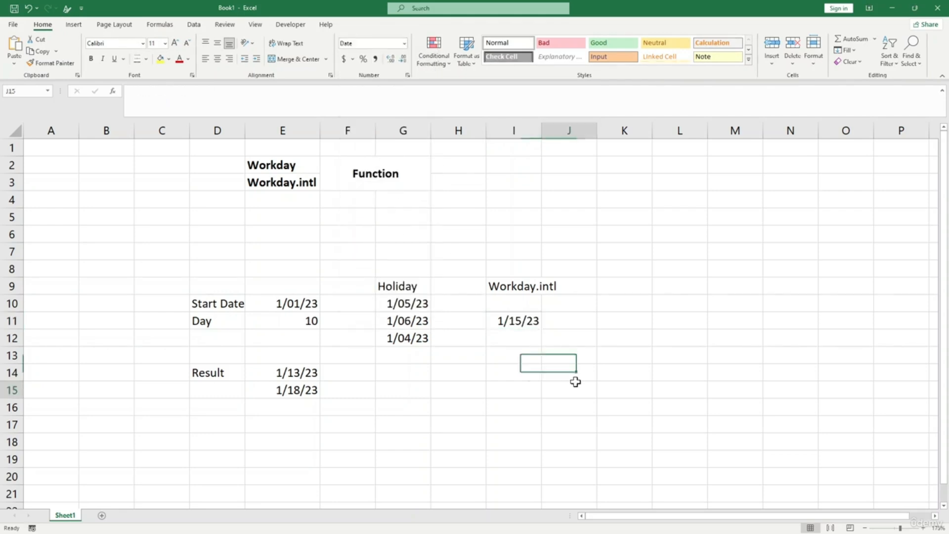
- Compare the I11 result with the WORKDAY result in E14
{"action": "left_click", "coordinate": [517, 320]}
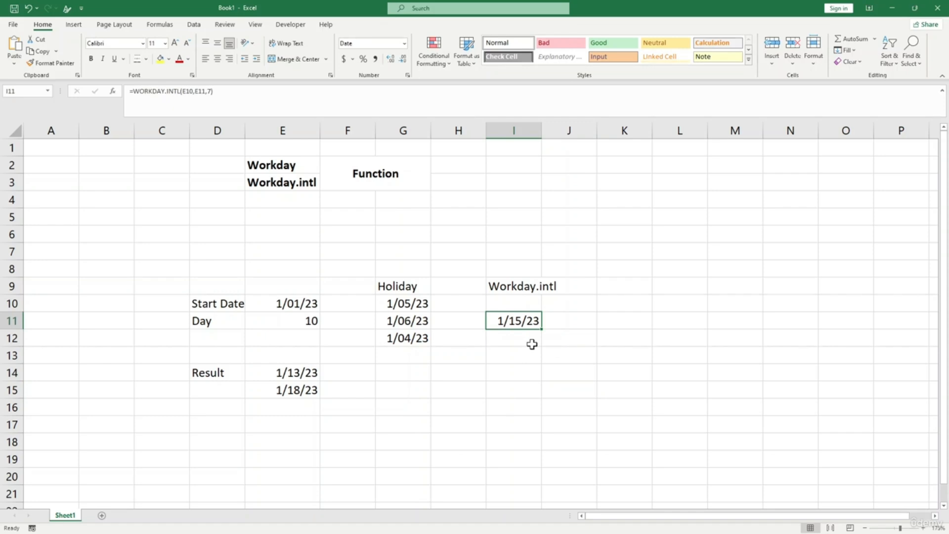
{"action": "left_click", "coordinate": [301, 374]}
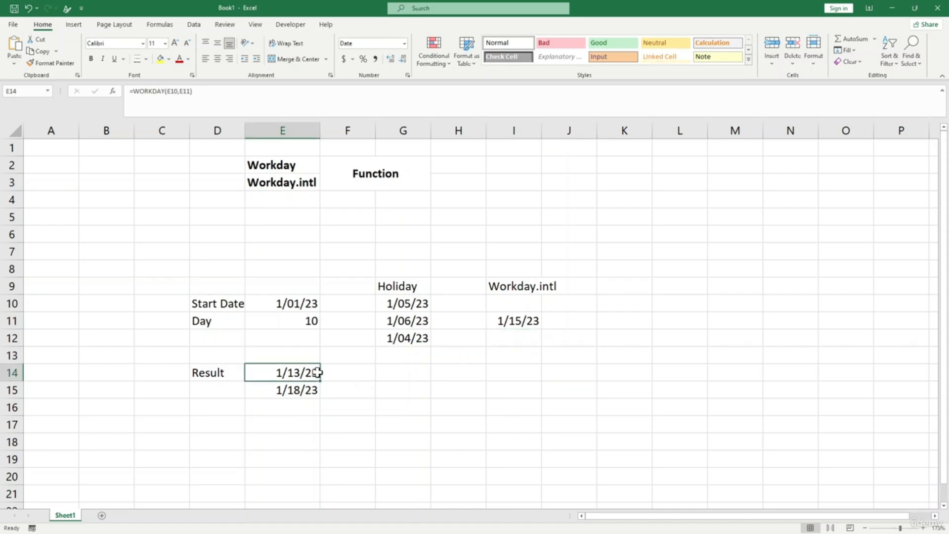
{"action": "left_click", "coordinate": [528, 323]}
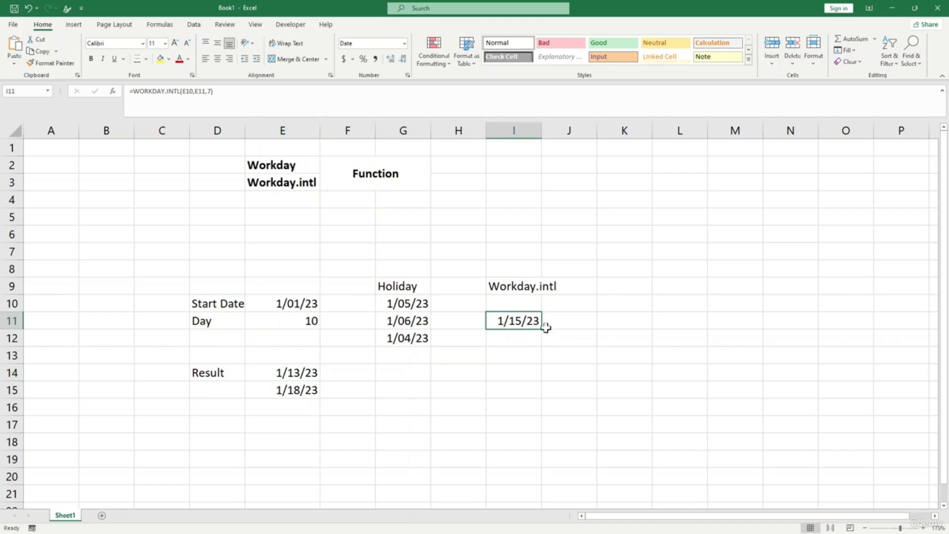
{"action": "left_click", "coordinate": [535, 351]}
{"action": "left_click", "coordinate": [525, 319]}
{"action": "left_click", "coordinate": [531, 343]}
{"action": "left_click", "coordinate": [527, 322]}
- Enter =WORKDAY.INTL(E10,E11,16) in I12 using the Friday-only weekend code 16
{"action": "left_click", "coordinate": [526, 339]}
{"action": "type", "text": "=workday"}
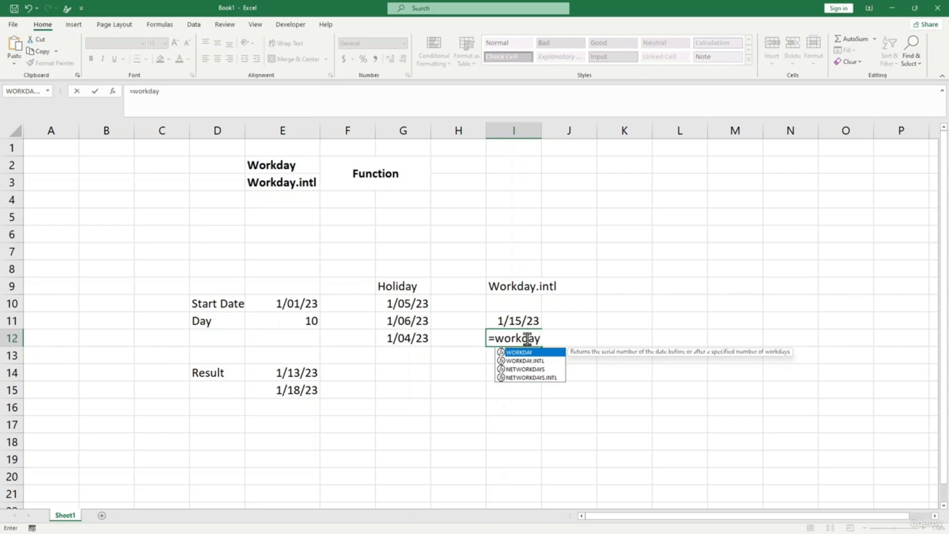
{"action": "key", "text": "Down"}
{"action": "key", "text": "Tab"}
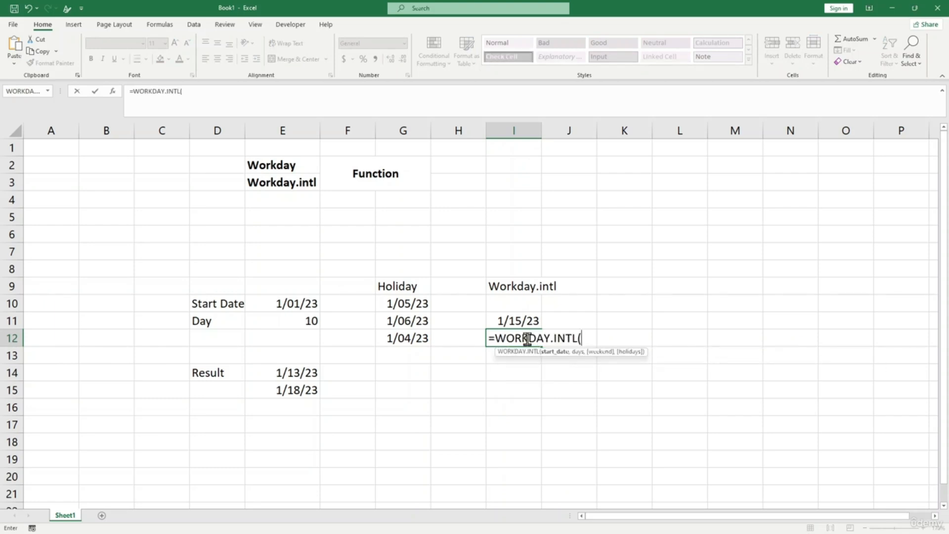
{"action": "left_click", "coordinate": [311, 305]}
{"action": "type", "text": ","}
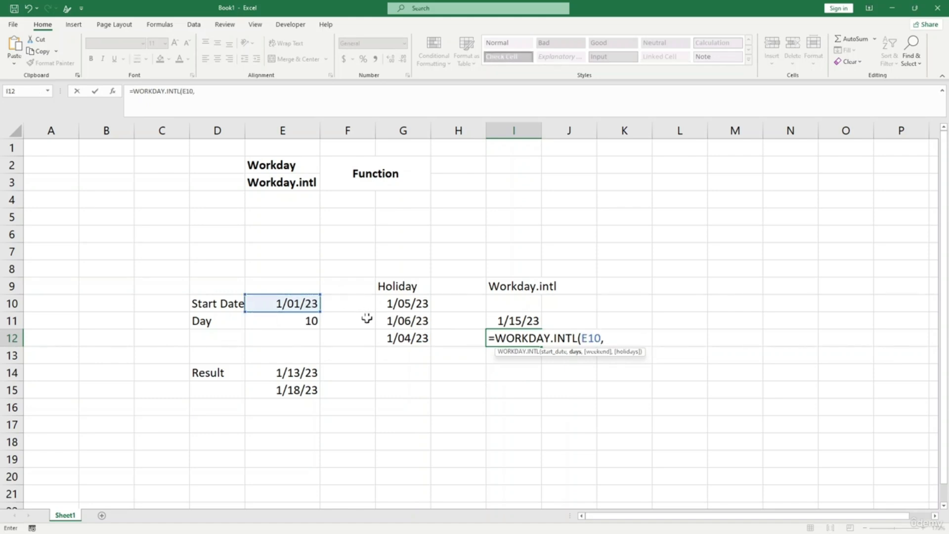
{"action": "left_click", "coordinate": [304, 325]}
{"action": "type", "text": ","}
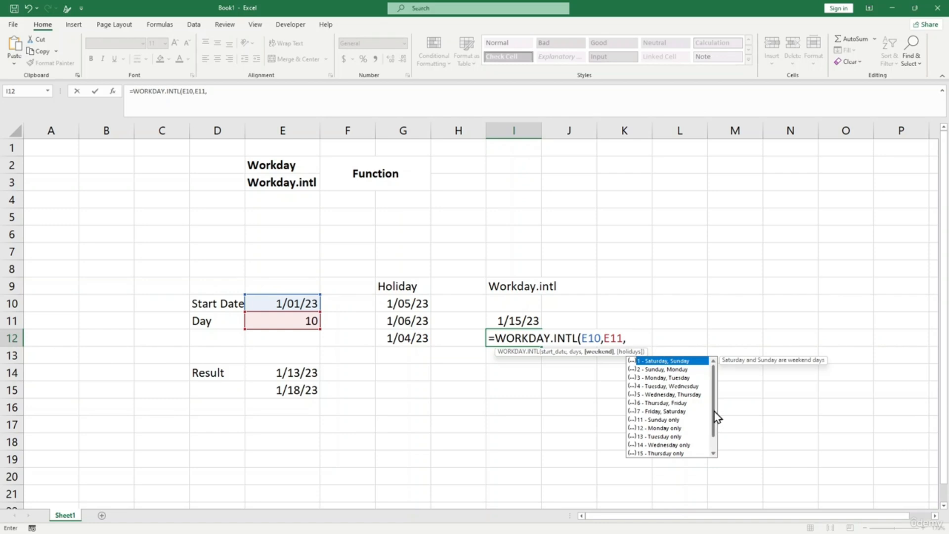
{"action": "left_click_drag", "start_coordinate": [714, 411], "coordinate": [712, 424]}
{"action": "left_click", "coordinate": [668, 445]}
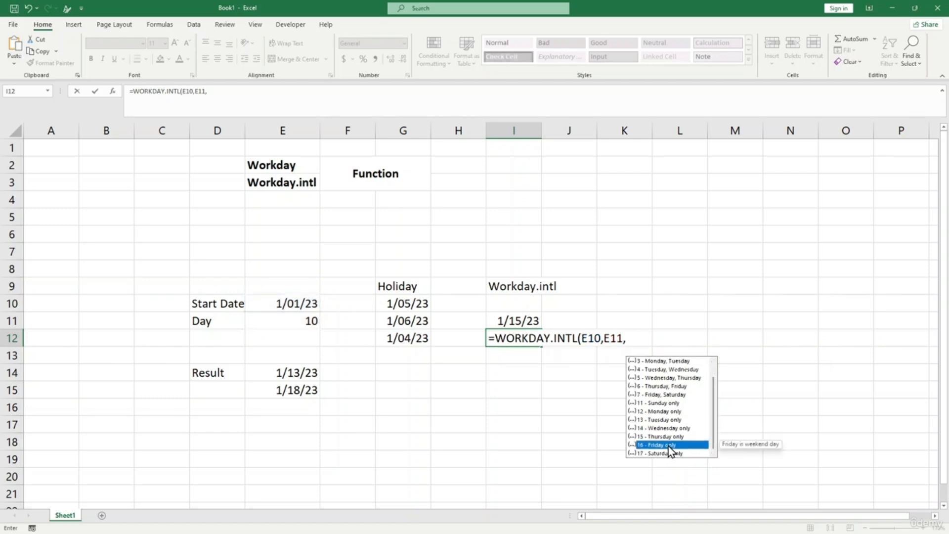
{"action": "left_click", "coordinate": [629, 337]}
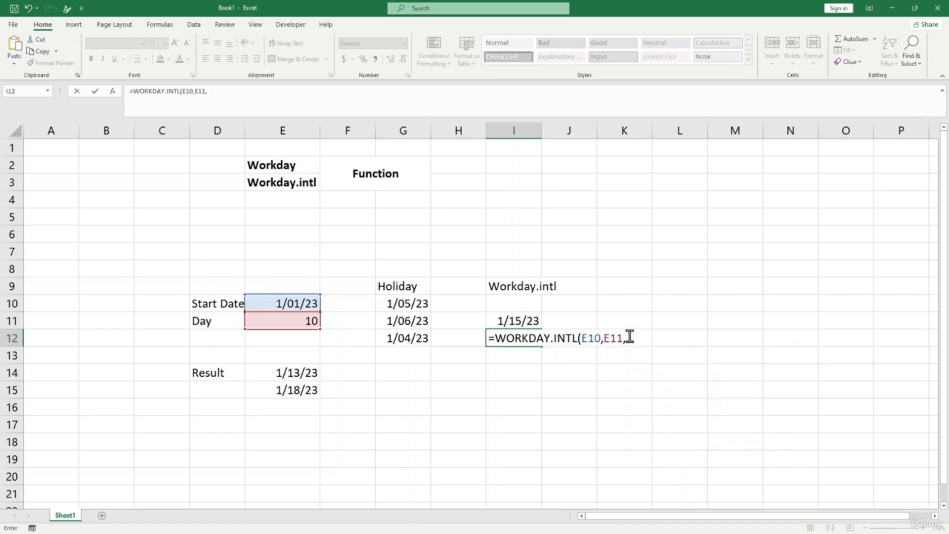
{"action": "type", "text": "16"}
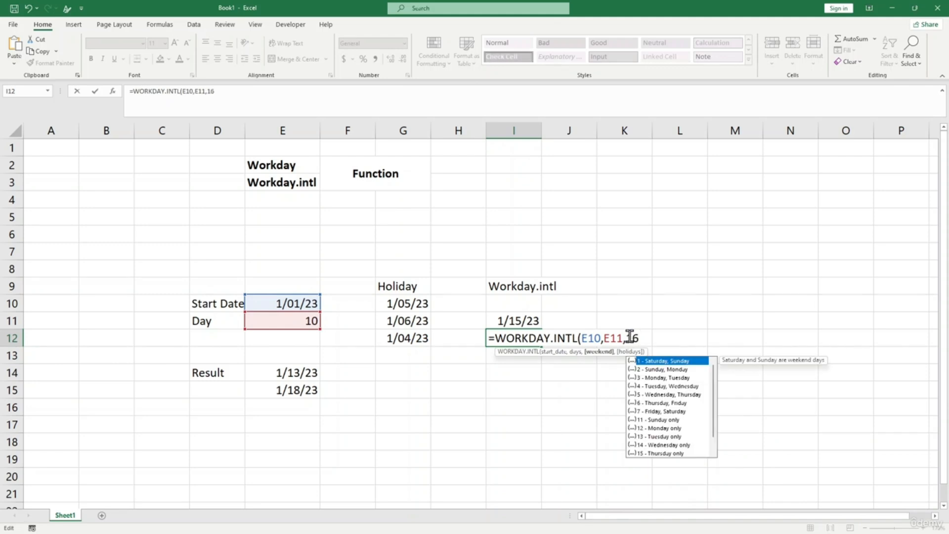
{"action": "type", "text": ")"}
{"action": "key", "text": "Return"}
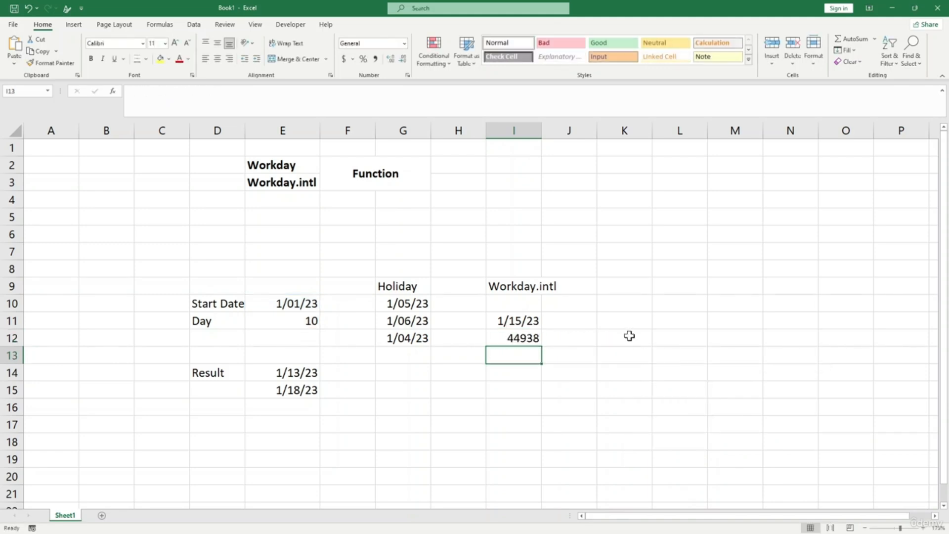
- Format I12 as a Short Date, showing 1/12/23, and compare it with I11
{"action": "left_click", "coordinate": [534, 338]}
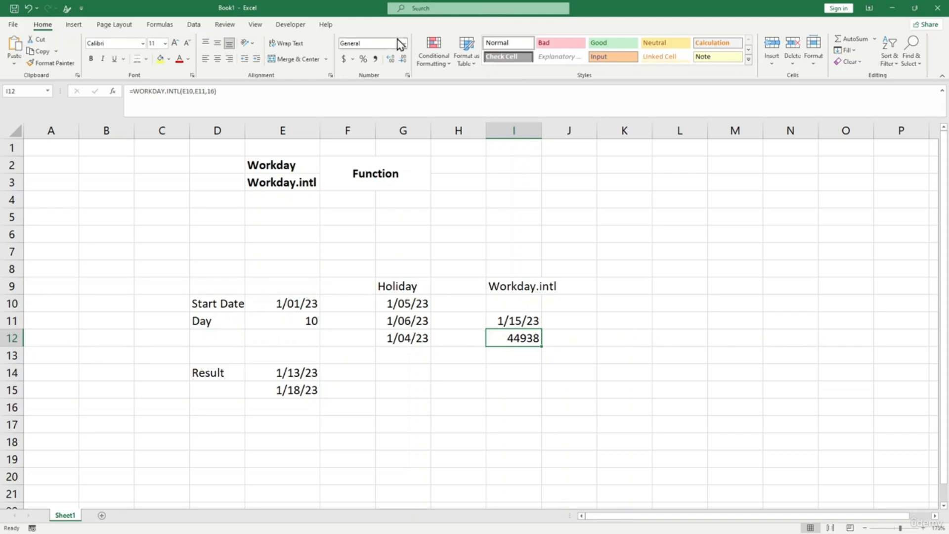
{"action": "left_click", "coordinate": [403, 44]}
{"action": "left_click", "coordinate": [390, 155]}
{"action": "left_click", "coordinate": [528, 366]}
{"action": "left_click", "coordinate": [509, 339]}
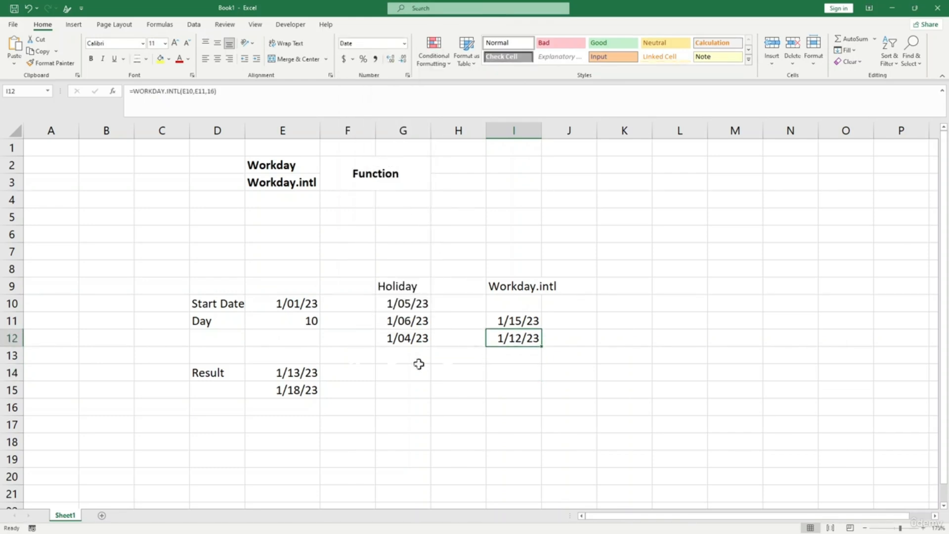
{"action": "left_click", "coordinate": [523, 322]}
{"action": "left_click", "coordinate": [533, 353]}
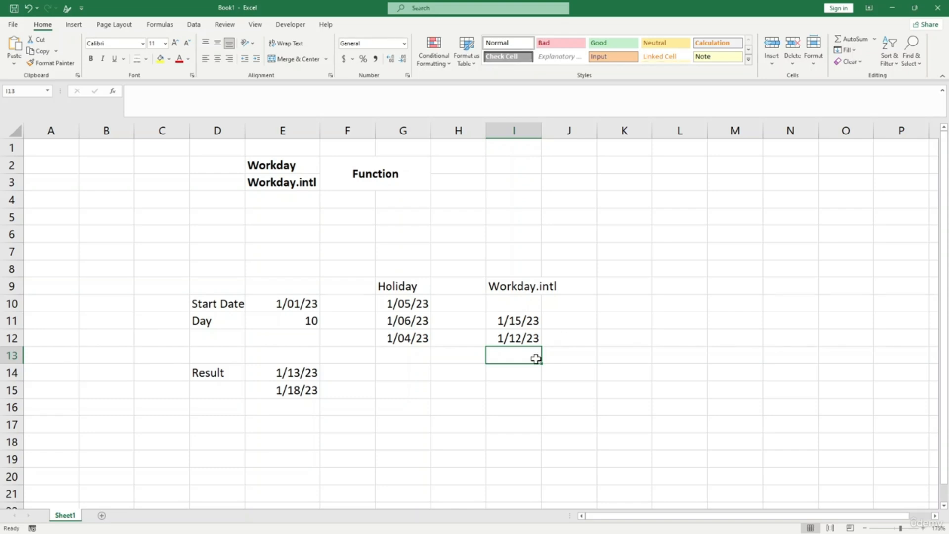
- Enter =WORKDAY.INTL(E10,E11,"0000000") in I15 so no days count as weekend
{"action": "left_click", "coordinate": [514, 386]}
{"action": "type", "text": "=w"}
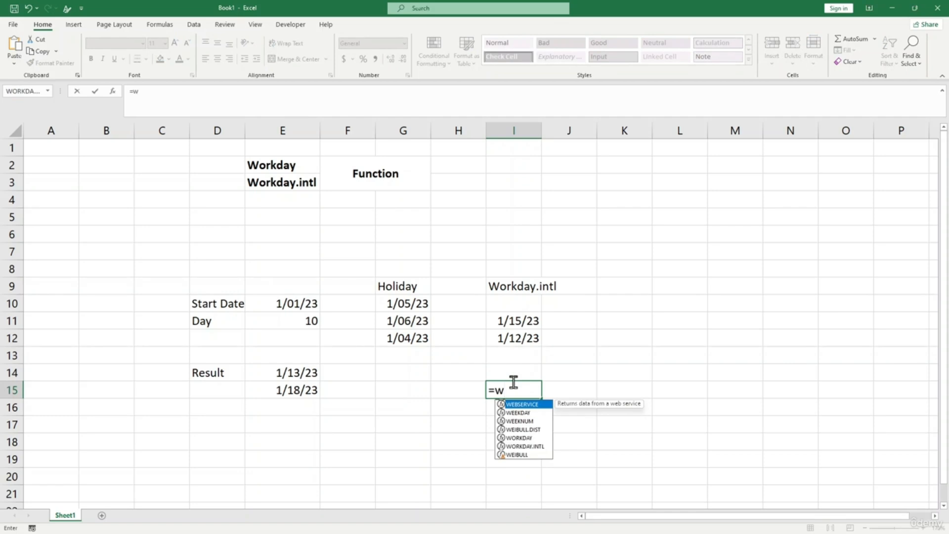
{"action": "type", "text": "orkday."}
{"action": "type", "text": "in"}
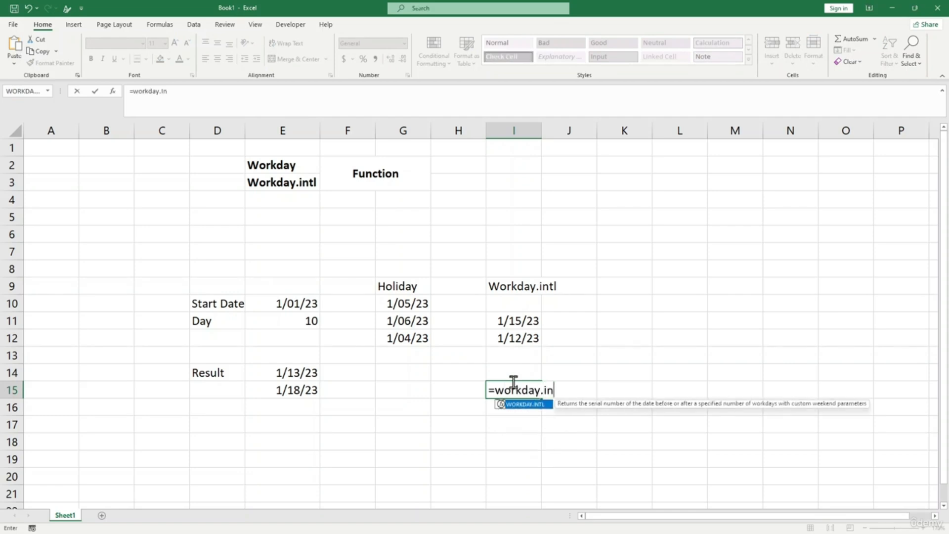
{"action": "key", "text": "Tab"}
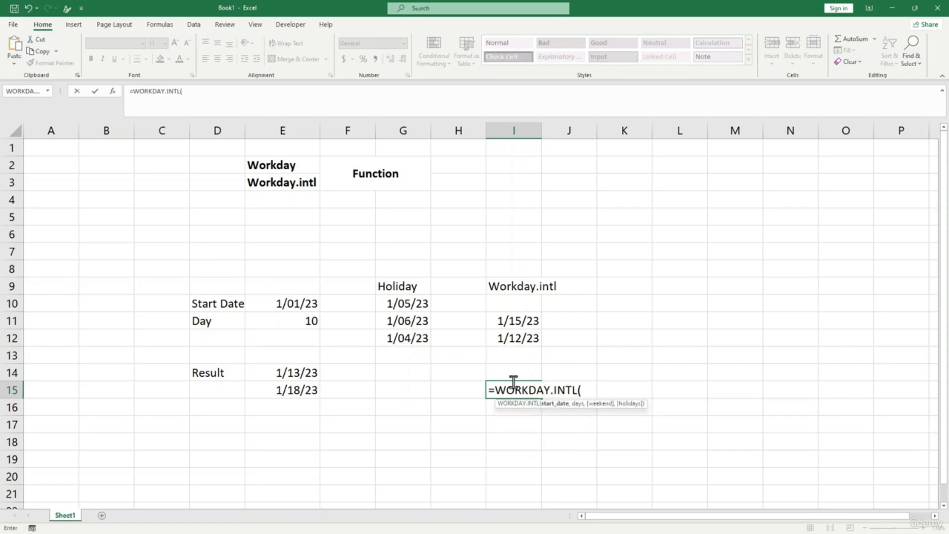
{"action": "left_click", "coordinate": [246, 302]}
{"action": "type", "text": ","}
{"action": "left_click", "coordinate": [287, 324]}
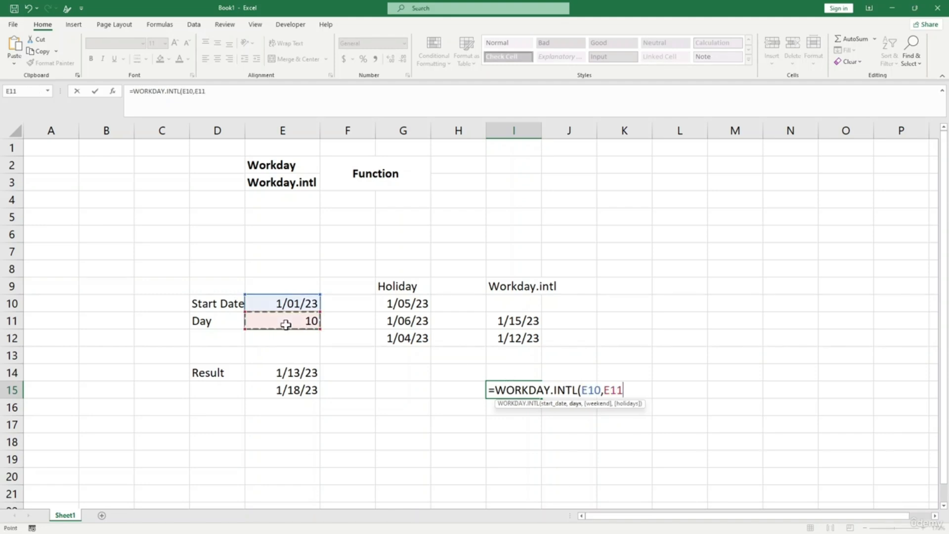
{"action": "type", "text": ","}
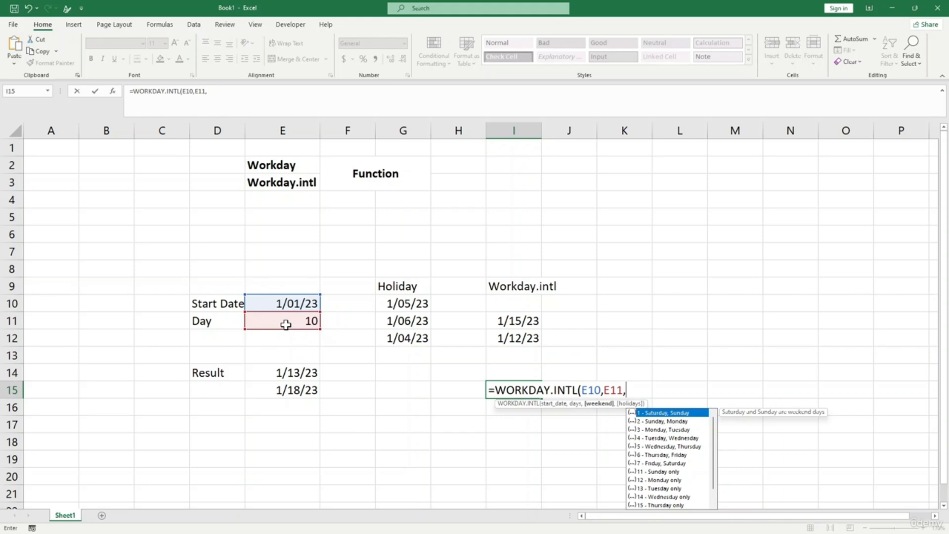
{"action": "type", "text": "\"0000000\""}
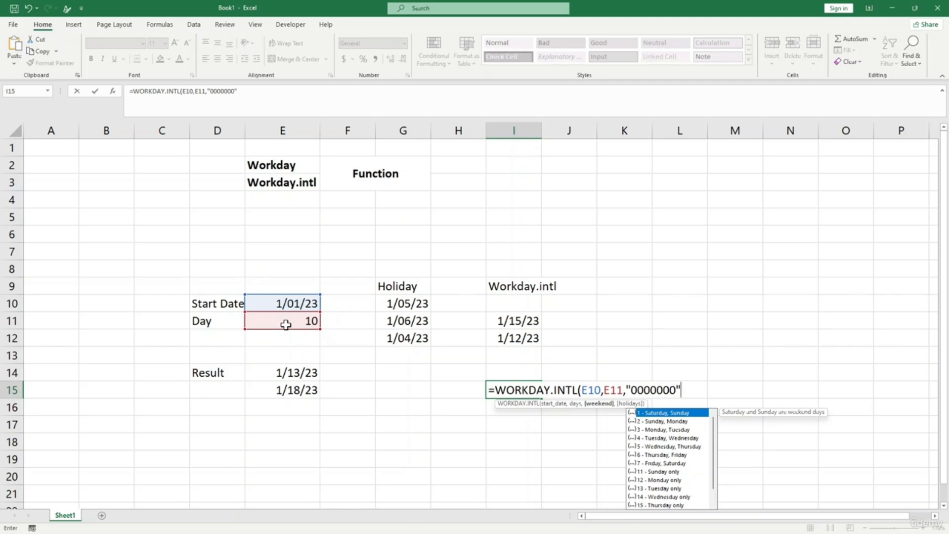
{"action": "type", "text": ")"}
{"action": "key", "text": "ctrl+Return"}
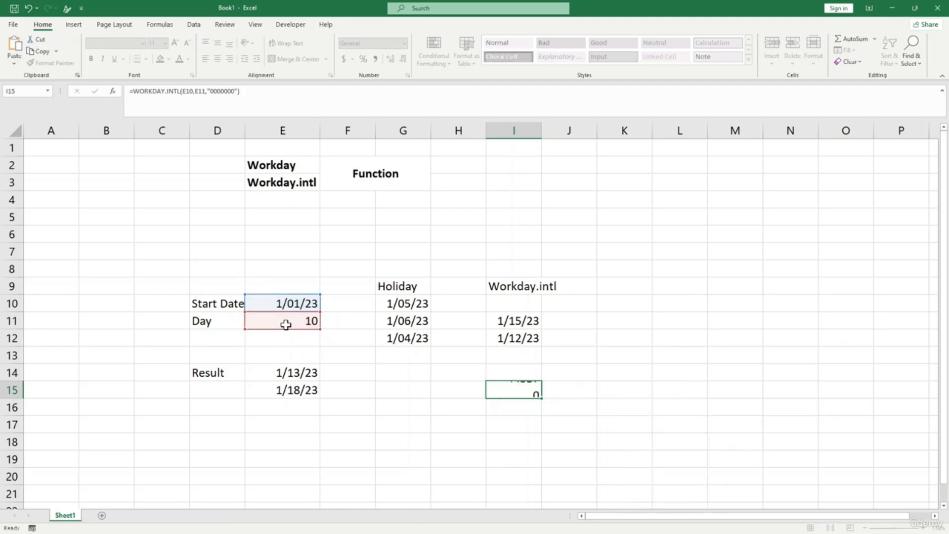
- Format the I15 result as a Short Date
{"action": "left_click", "coordinate": [527, 389]}
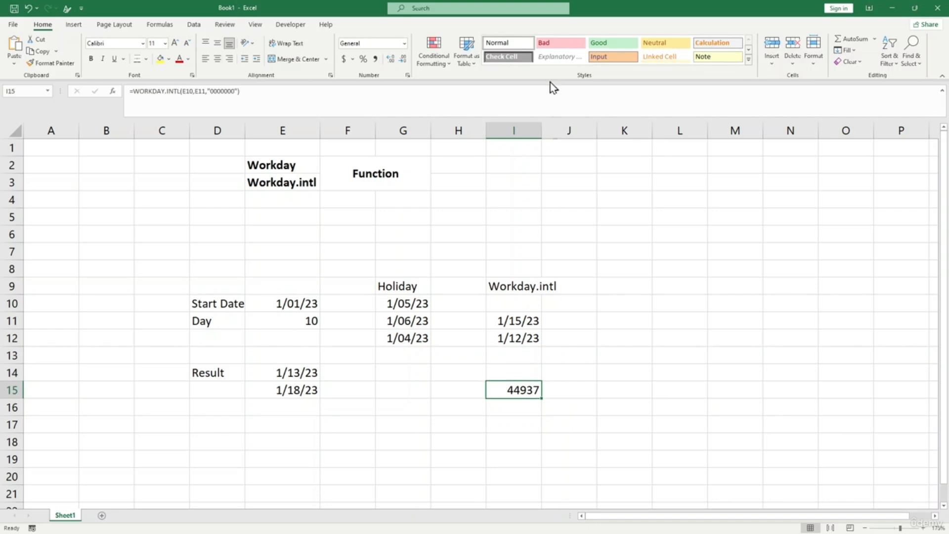
{"action": "left_click", "coordinate": [404, 44]}
{"action": "left_click", "coordinate": [394, 156]}
- Change I15's weekend string to "1000000" so Monday is the weekend
{"action": "left_click", "coordinate": [230, 91]}
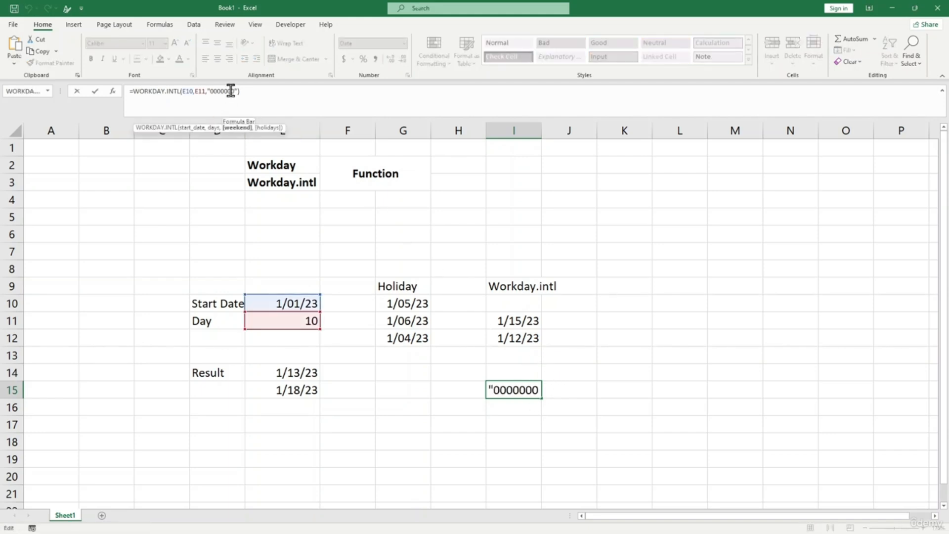
{"action": "left_click", "coordinate": [500, 389]}
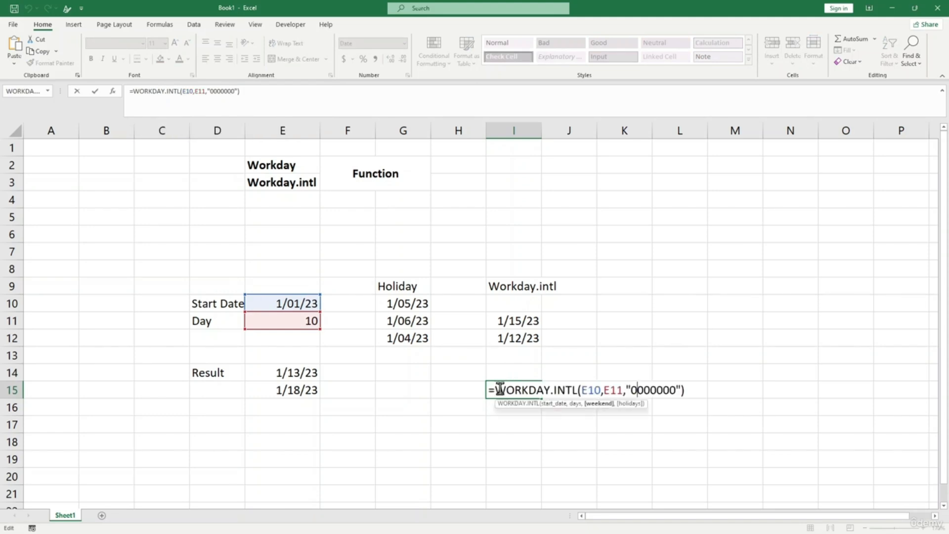
{"action": "left_click", "coordinate": [634, 388]}
{"action": "key", "text": "Delete"}
{"action": "type", "text": "1"}
{"action": "key", "text": "Return"}
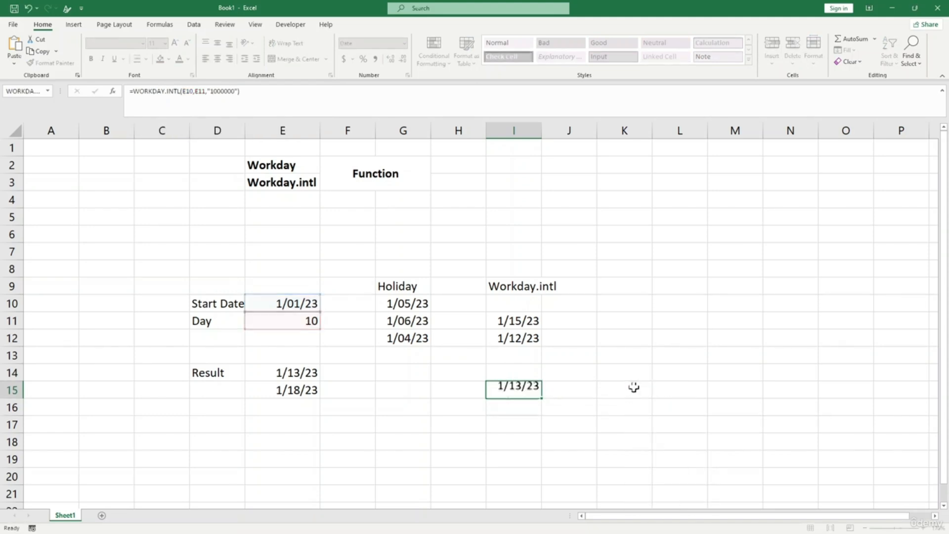
- Change the weekend string to "1111110" so only Sunday is a workday, giving 3/12/23
{"action": "left_click", "coordinate": [528, 390]}
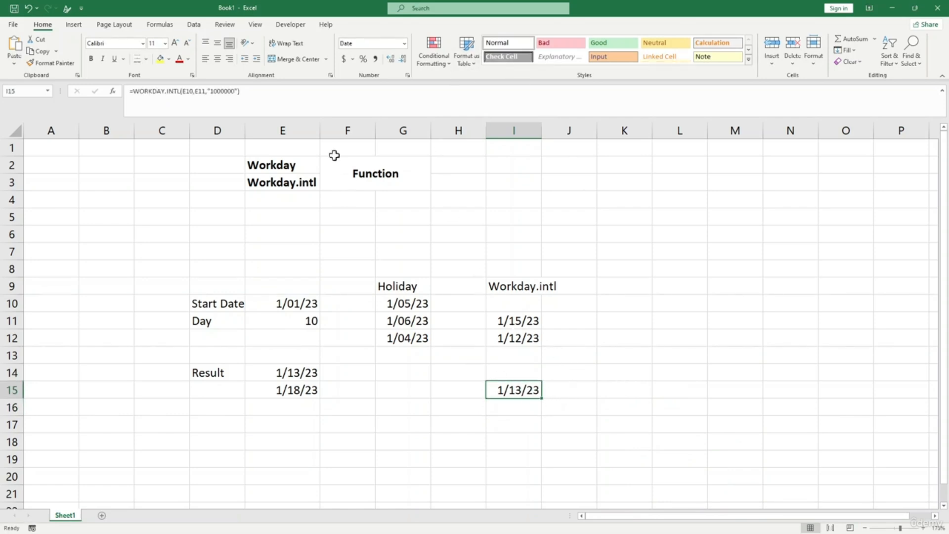
{"action": "left_click", "coordinate": [234, 91]}
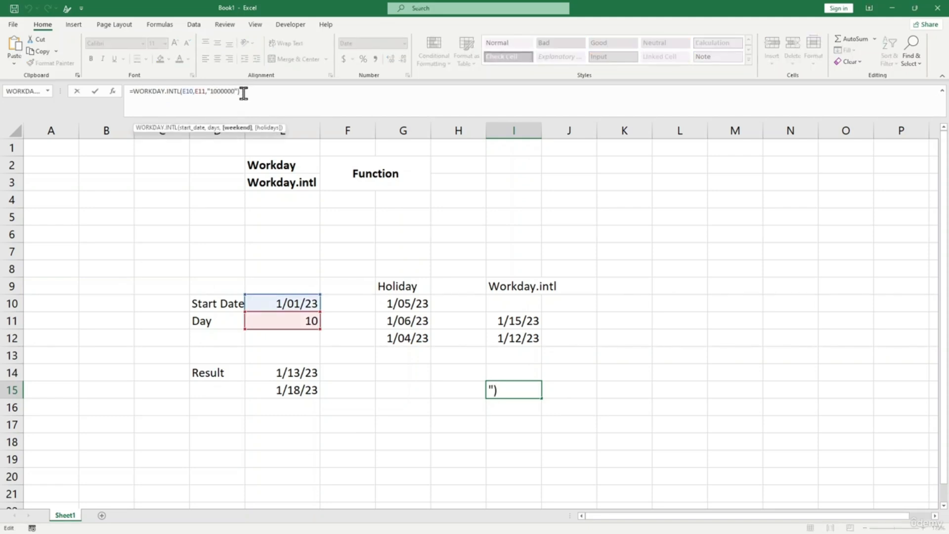
{"action": "left_click_drag", "start_coordinate": [234, 91], "coordinate": [214, 91]}
{"action": "type", "text": "111110"}
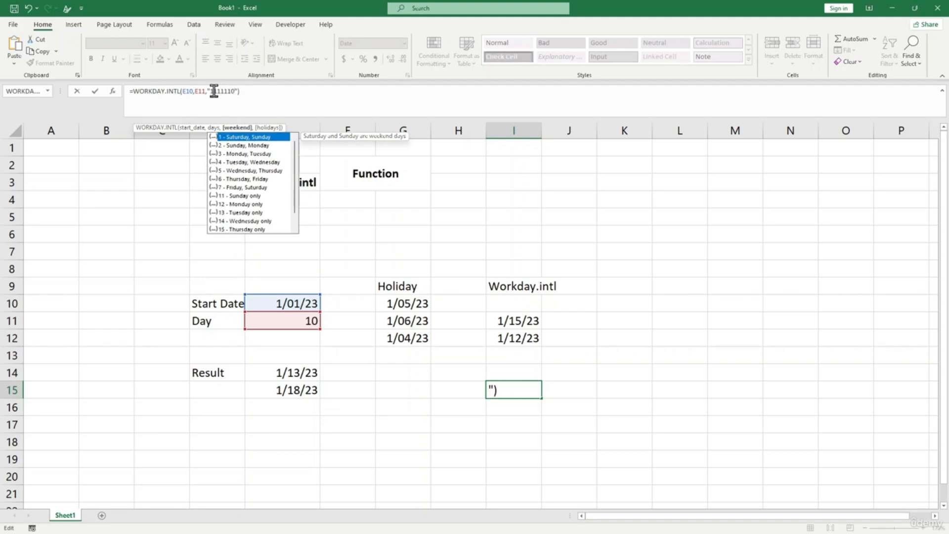
{"action": "key", "text": "Return"}
{"action": "left_click", "coordinate": [533, 393]}
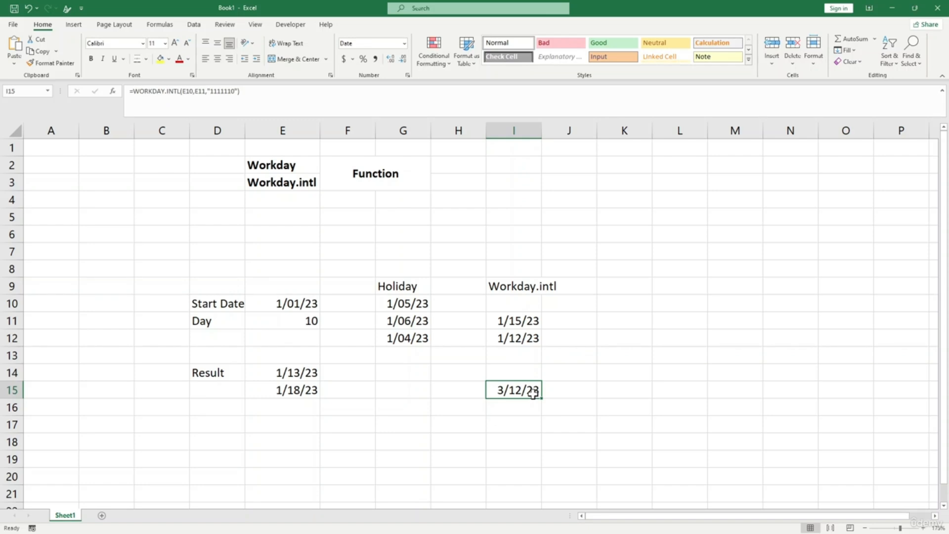
{"action": "key", "text": "BackSpace"}
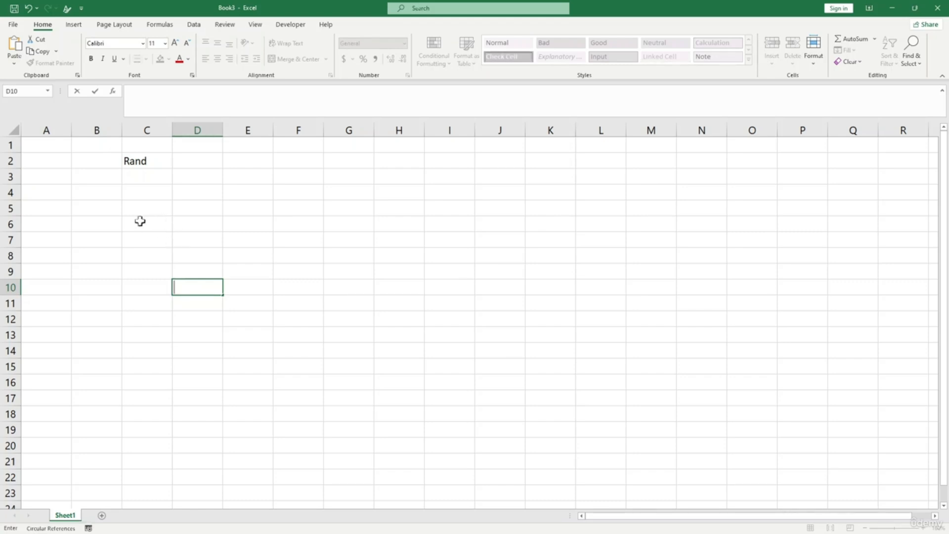
{"action": "left_click", "coordinate": [141, 236]}
{"action": "left_click_drag", "start_coordinate": [138, 200], "coordinate": [387, 328]}
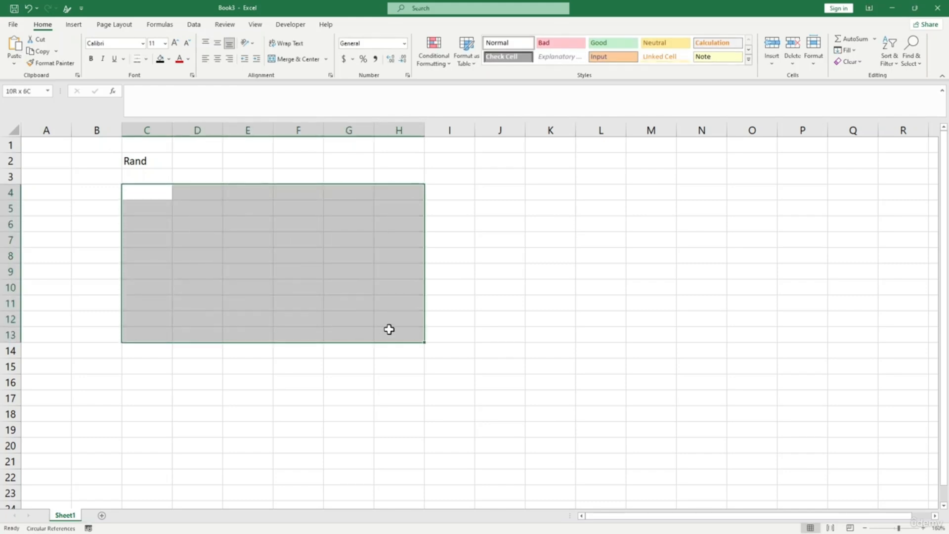
{"action": "left_click", "coordinate": [214, 235]}
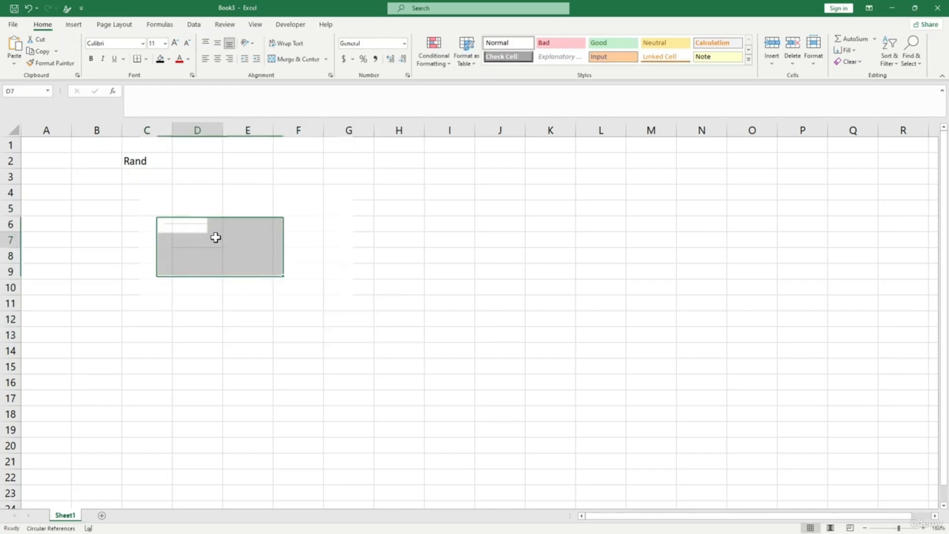
{"action": "left_click", "coordinate": [147, 193]}
{"action": "type", "text": "="}
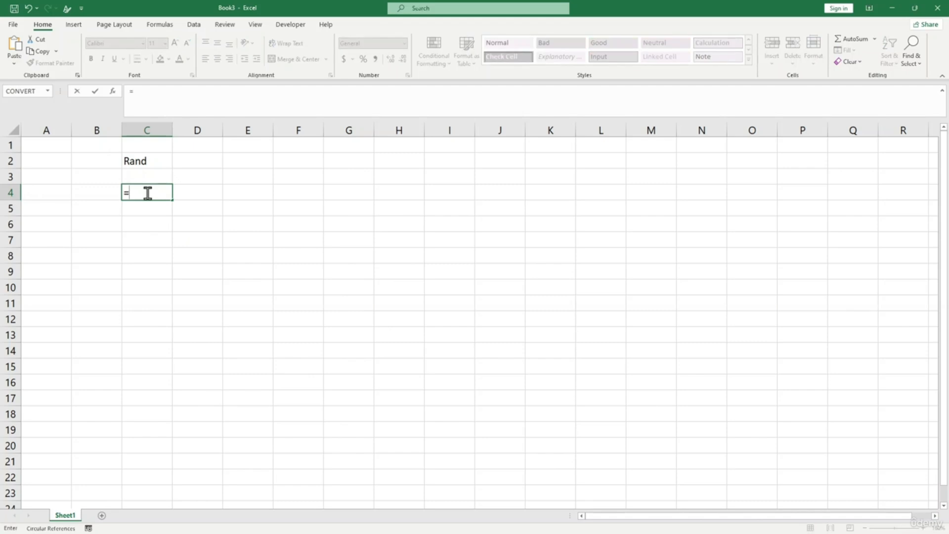
{"action": "type", "text": "Rand("}
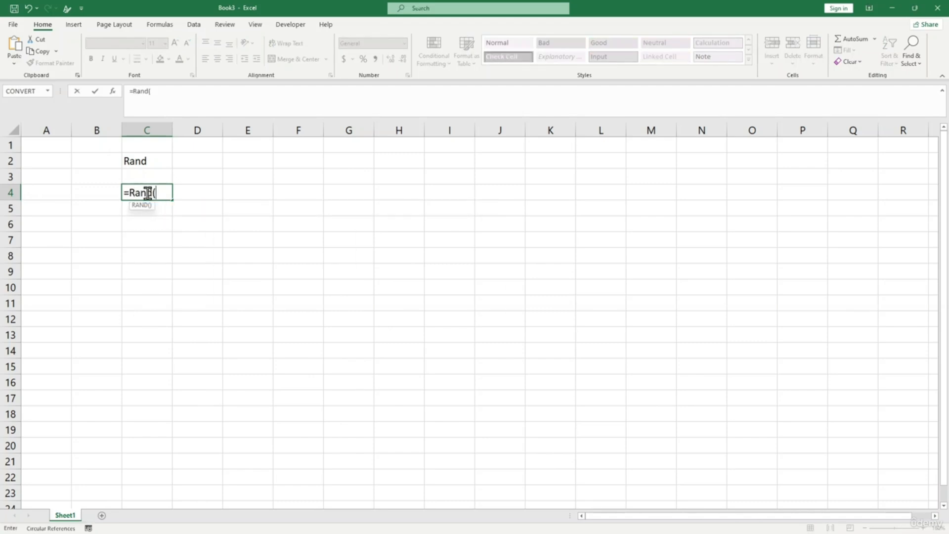
{"action": "type", "text": ")"}
{"action": "key", "text": "Return"}
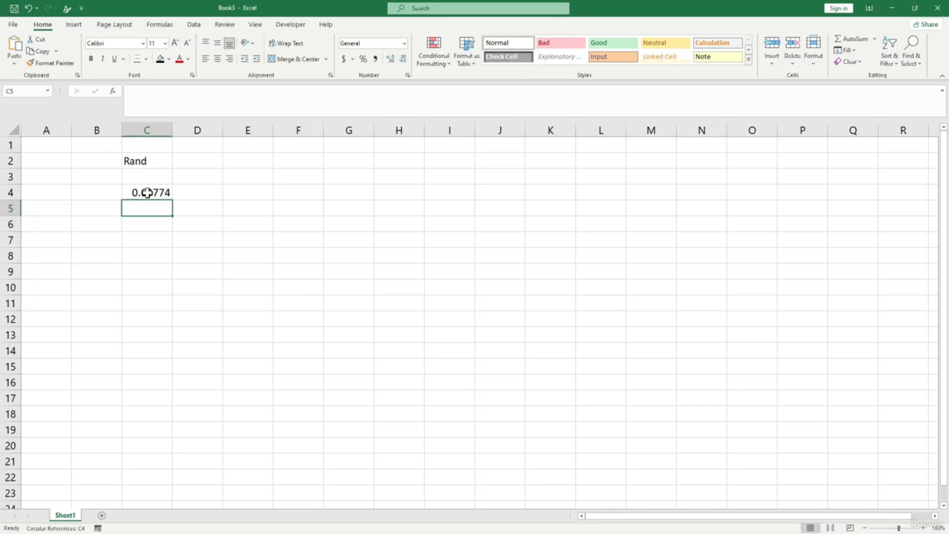
{"action": "left_click", "coordinate": [163, 236]}
{"action": "left_click", "coordinate": [143, 190]}
{"action": "left_click_drag", "start_coordinate": [170, 201], "coordinate": [338, 340]}
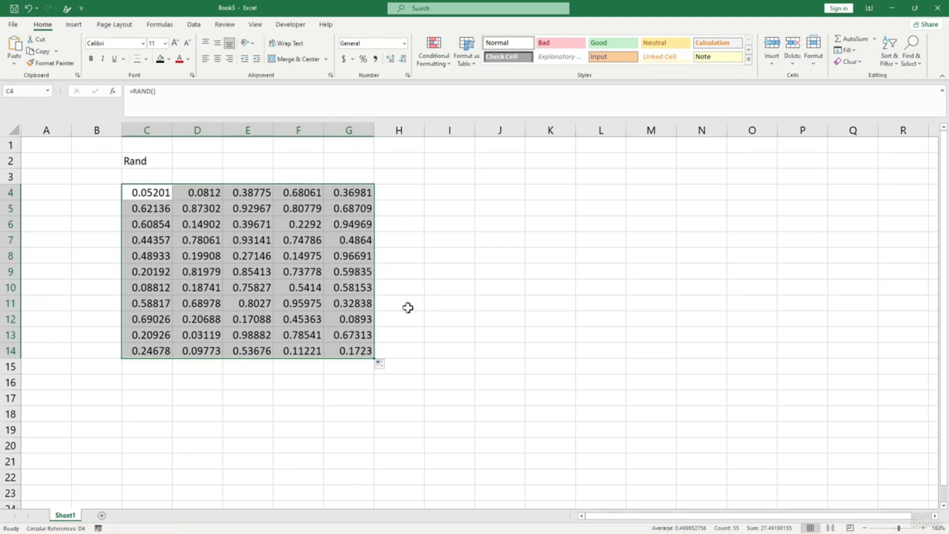
{"action": "left_click", "coordinate": [399, 303]}
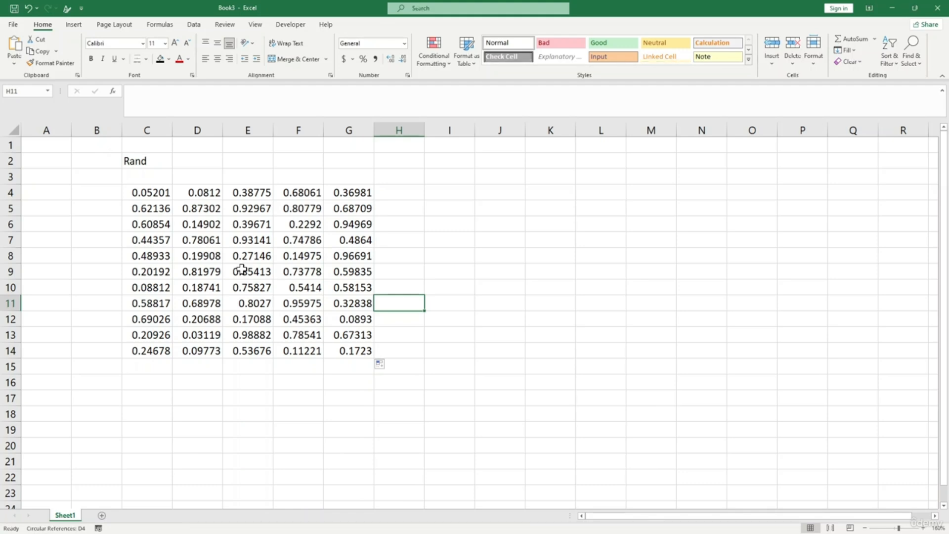
{"action": "left_click", "coordinate": [515, 225]}
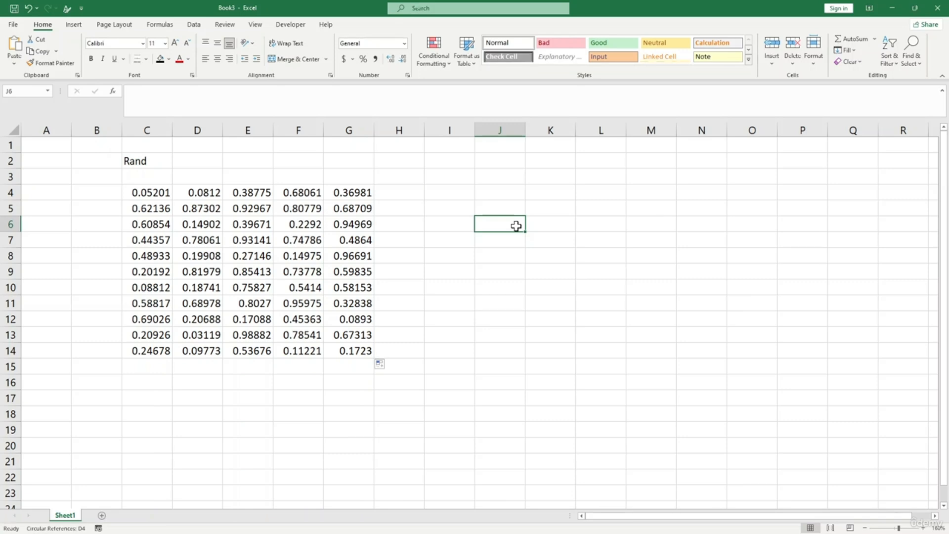
{"action": "left_click", "coordinate": [505, 195]}
- Enter =ROUND(RAND()*(100-1)+1,0) in J4, correcting typos along the way
{"action": "type", "text": "="}
{"action": "type", "text": "d"}
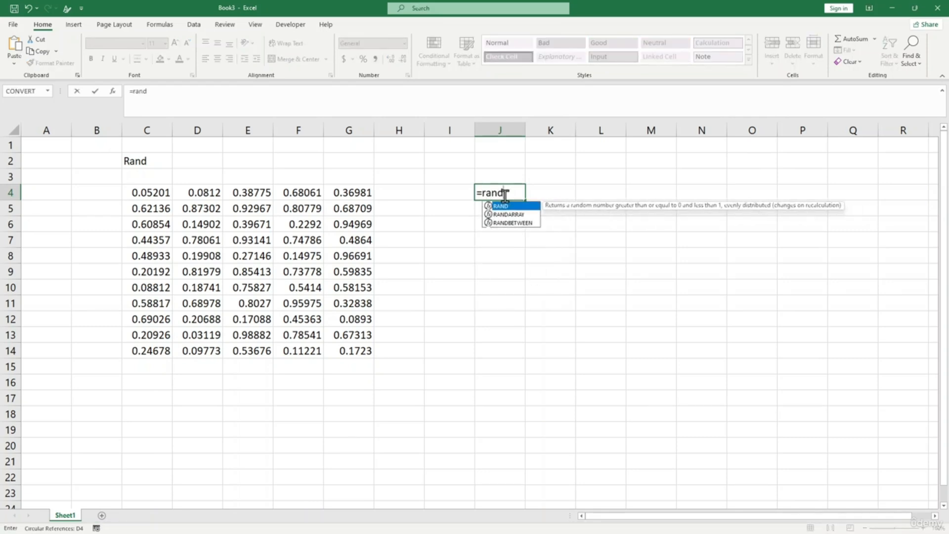
{"action": "key", "text": "BackSpace"}
{"action": "key", "text": "BackSpace"}
{"action": "key", "text": "BackSpace"}
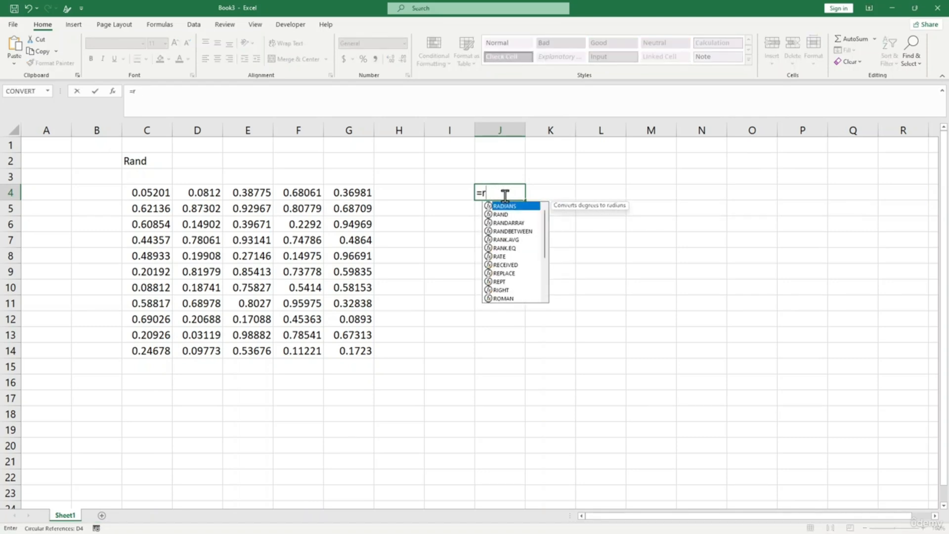
{"action": "type", "text": "oung"}
{"action": "key", "text": "BackSpace"}
{"action": "type", "text": "d"}
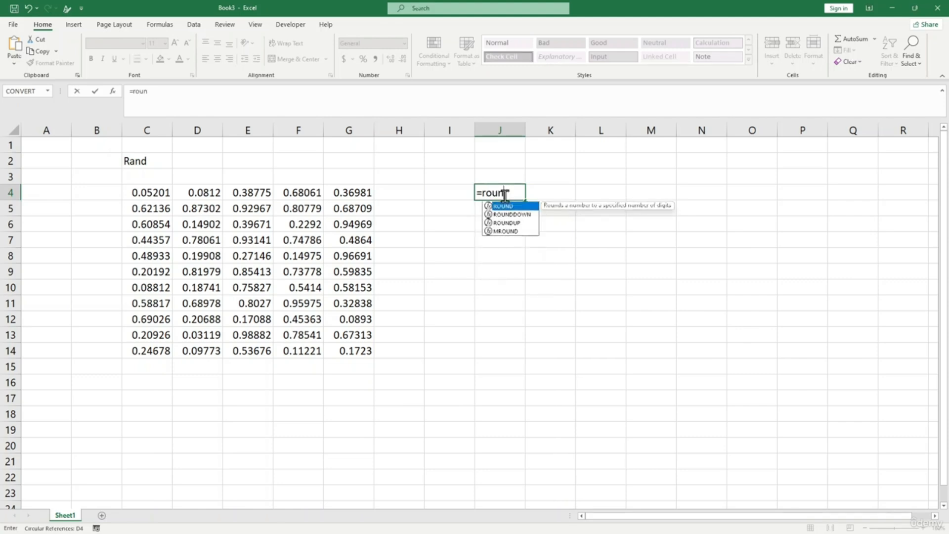
{"action": "type", "text": "(rand"}
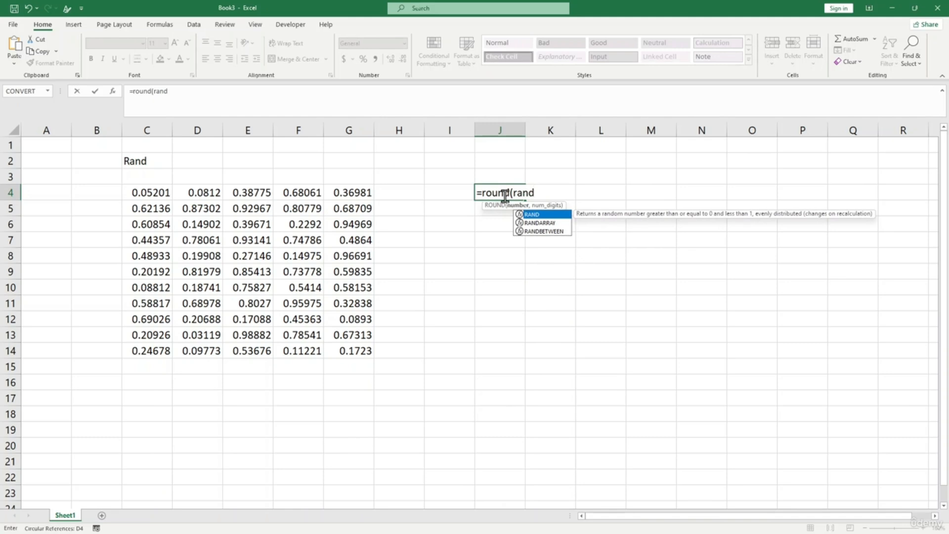
{"action": "type", "text": "()"}
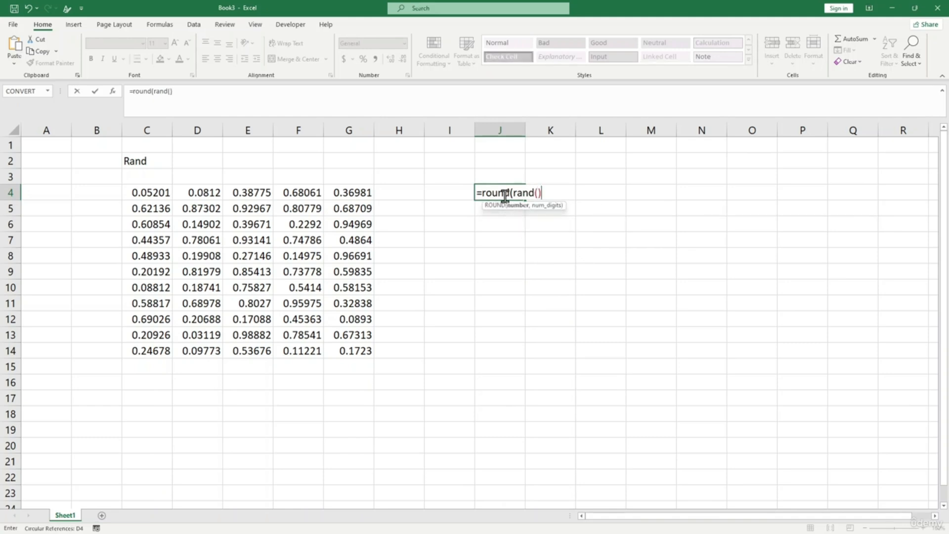
{"action": "type", "text": "8"}
{"action": "type", "text": "(100"}
{"action": "key", "text": "BackSpace"}
{"action": "key", "text": "BackSpace"}
{"action": "key", "text": "BackSpace"}
{"action": "key", "text": "BackSpace"}
{"action": "key", "text": "BackSpace"}
{"action": "type", "text": "*(100-1)+1"}
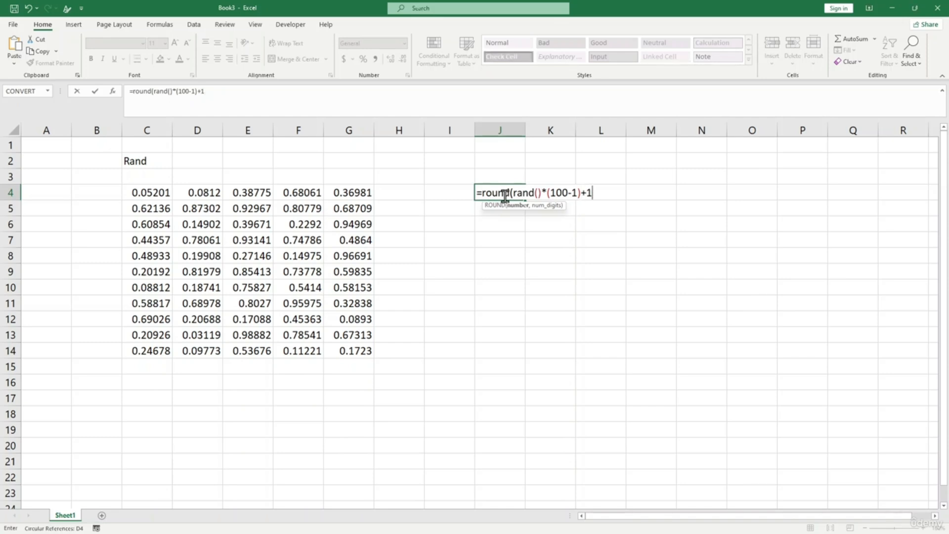
{"action": "type", "text": ",0"}
{"action": "type", "text": ")"}
{"action": "type", "text": "0"}
{"action": "key", "text": "Right"}
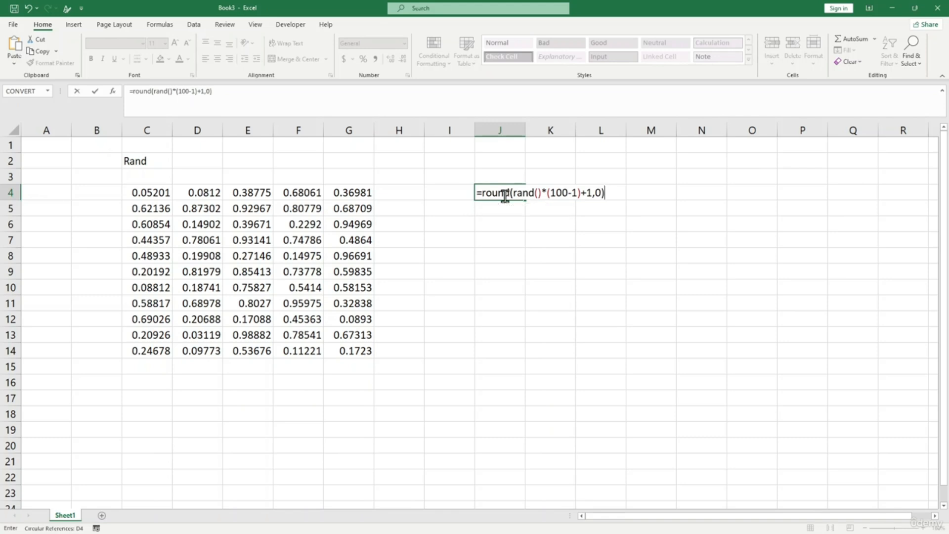
{"action": "key", "text": "Return"}
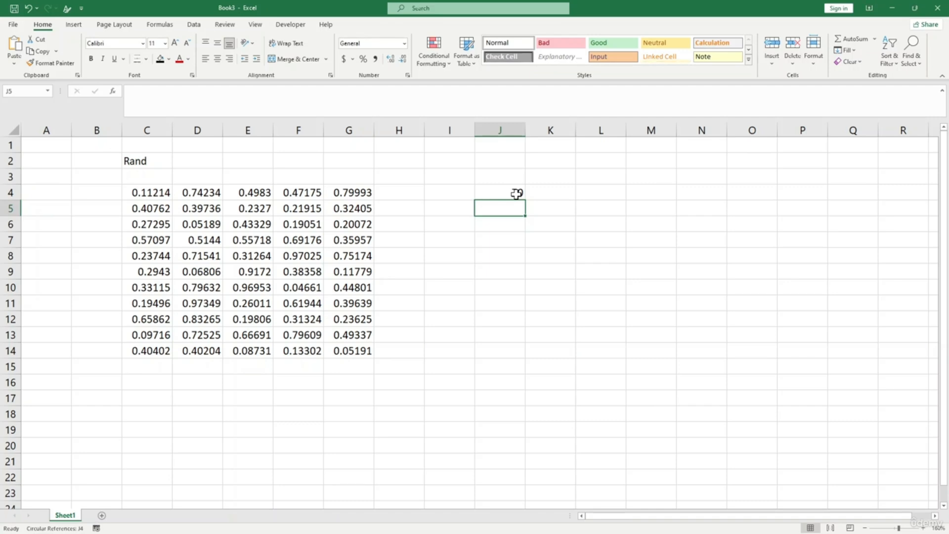
- Fill J4's rounded RAND formula down to row 11 and across to column L
{"action": "left_click", "coordinate": [516, 193]}
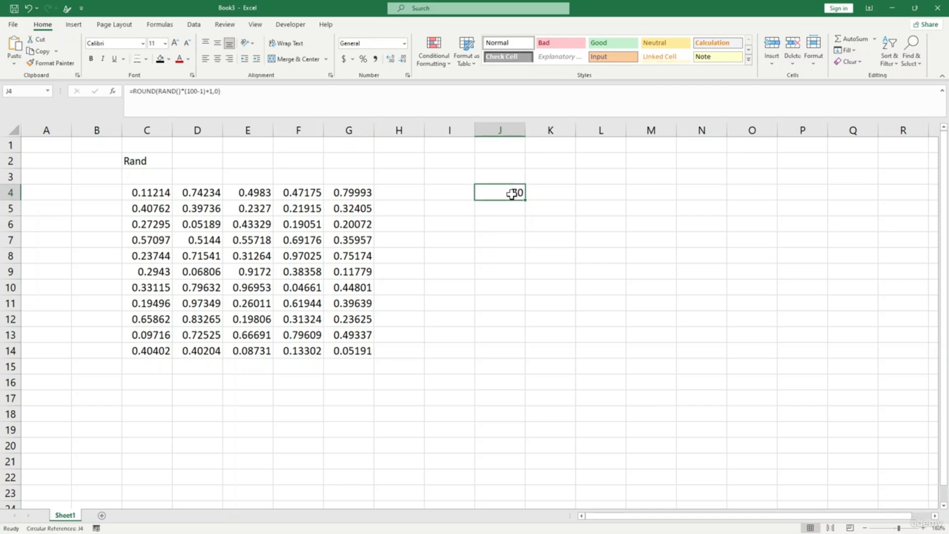
{"action": "left_click_drag", "start_coordinate": [525, 200], "coordinate": [515, 315]}
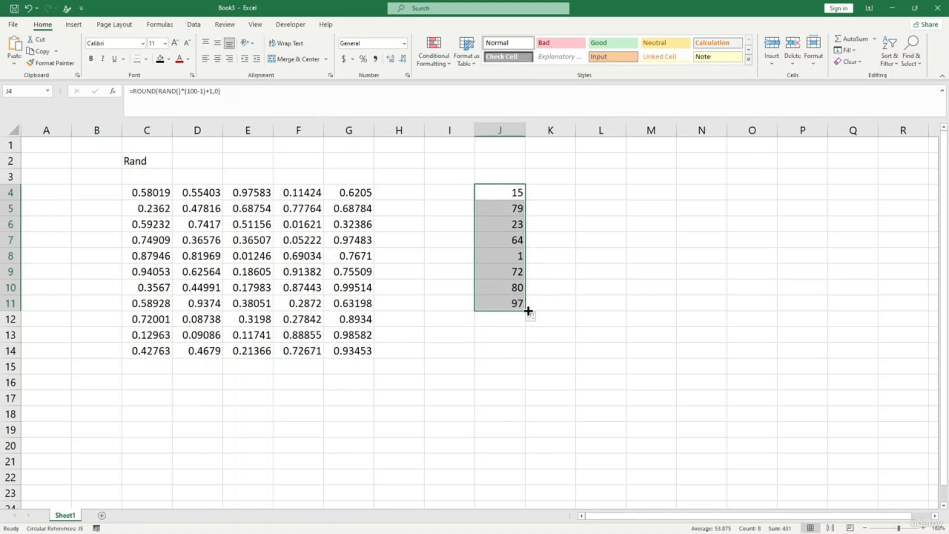
{"action": "left_click_drag", "start_coordinate": [528, 310], "coordinate": [646, 304]}
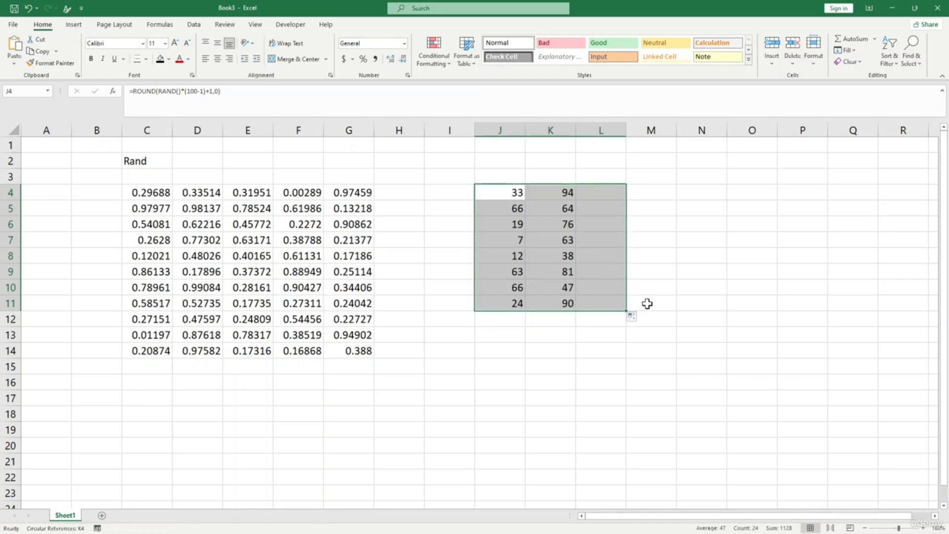
{"action": "left_click", "coordinate": [629, 348]}
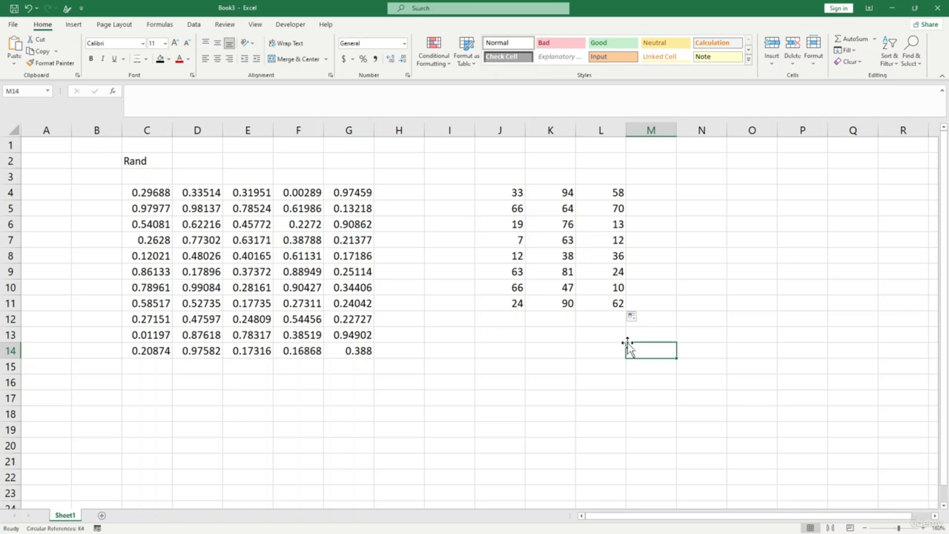
- Enter =RAND()*5 in cell I16
{"action": "left_click", "coordinate": [533, 348]}
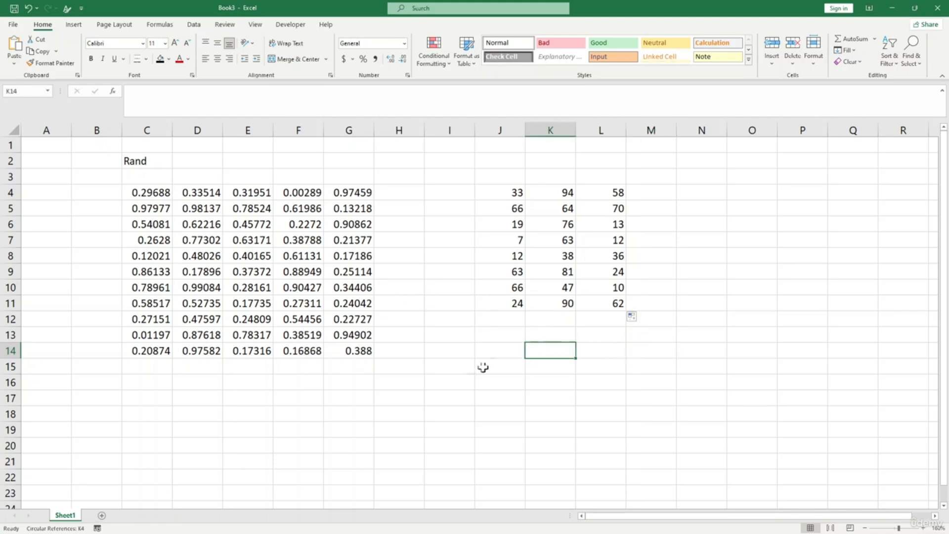
{"action": "left_click", "coordinate": [452, 389]}
{"action": "type", "text": "="}
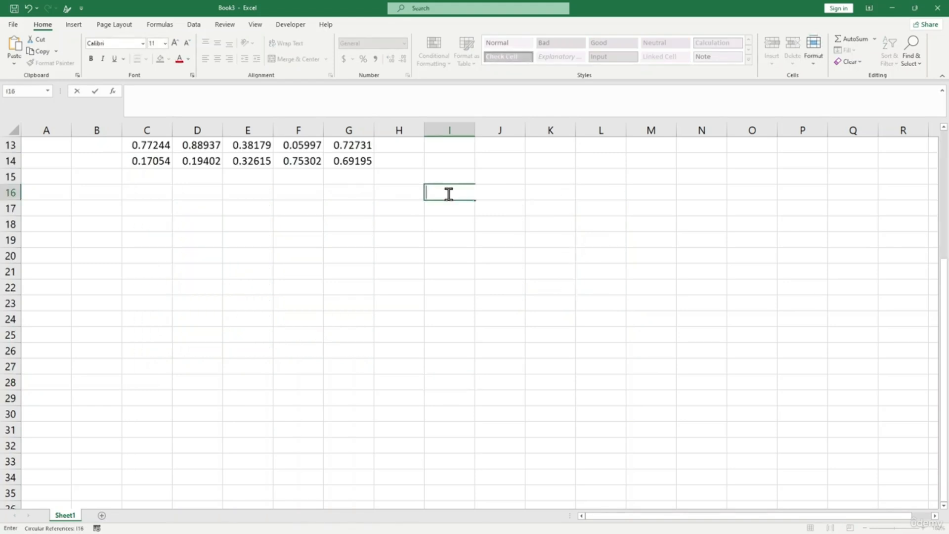
{"action": "type", "text": "ra"}
{"action": "key", "text": "BackSpace"}
{"action": "key", "text": "BackSpace"}
{"action": "type", "text": "=ran"}
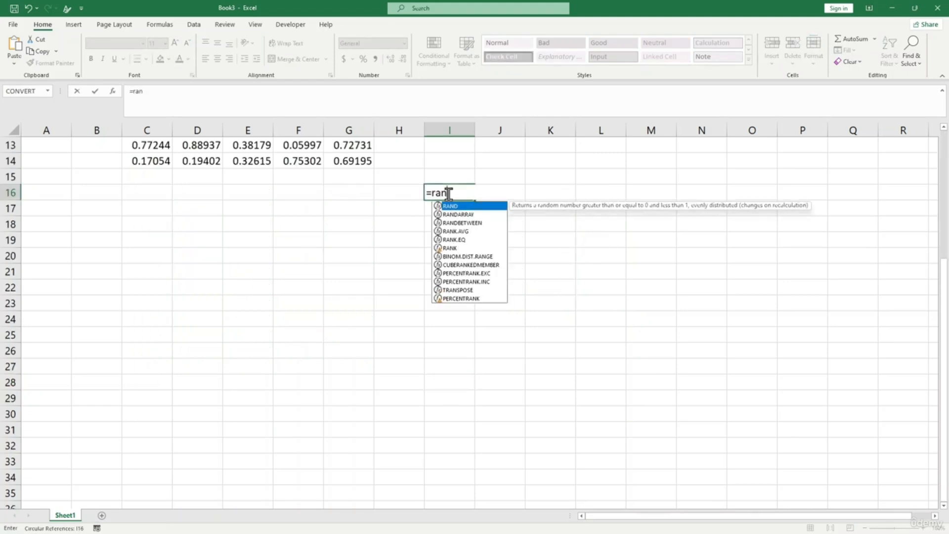
{"action": "type", "text": "d()*"}
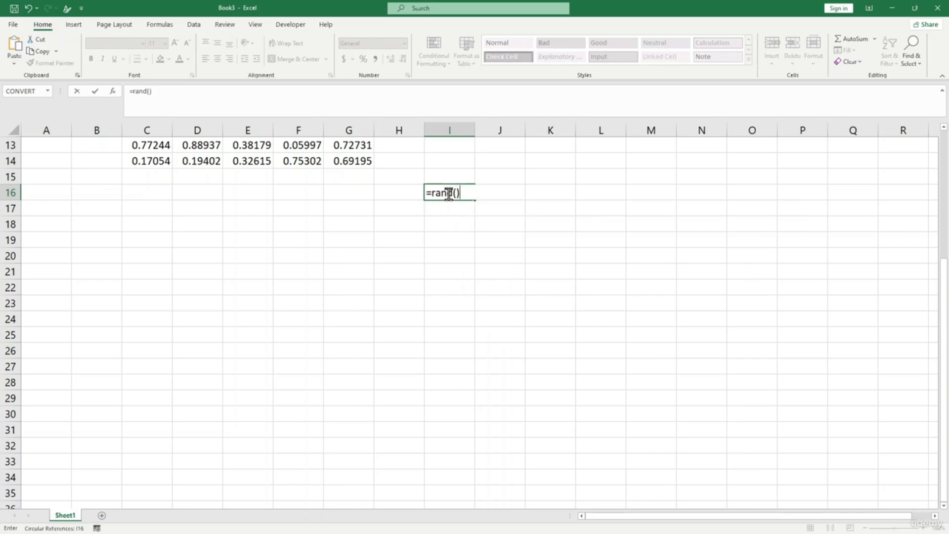
{"action": "type", "text": "5"}
{"action": "key", "text": "Return"}
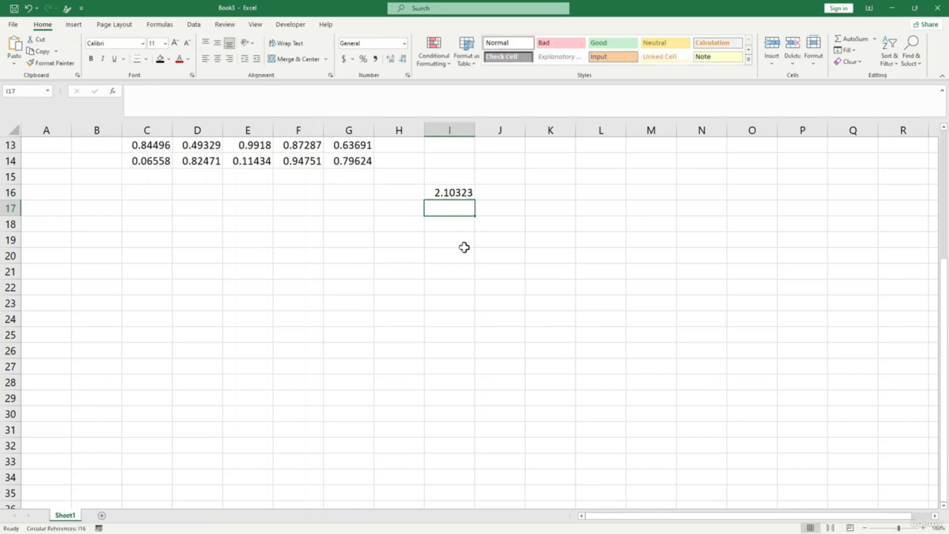
- Fill the I16 formula down to row 25 and across through columns J and K
{"action": "left_click", "coordinate": [464, 250]}
{"action": "left_click", "coordinate": [460, 193]}
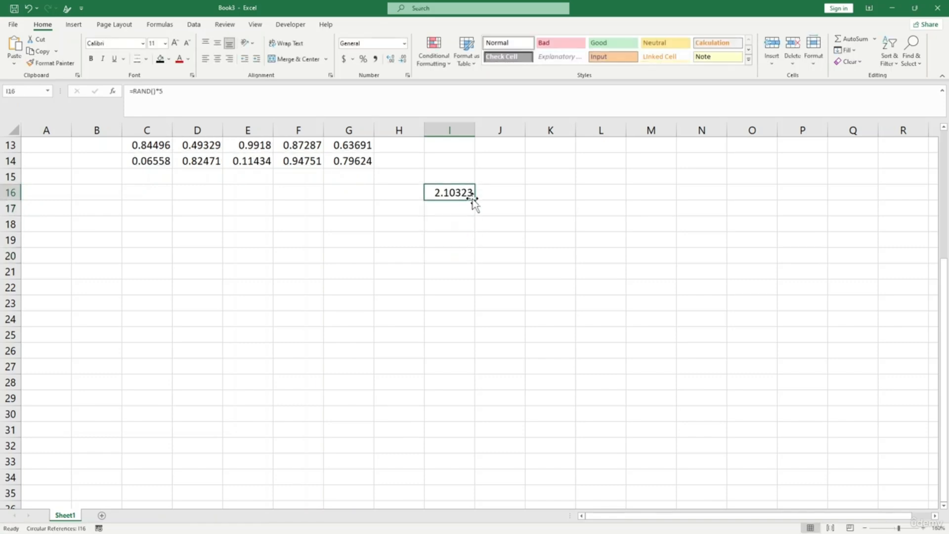
{"action": "left_click_drag", "start_coordinate": [474, 201], "coordinate": [469, 340]}
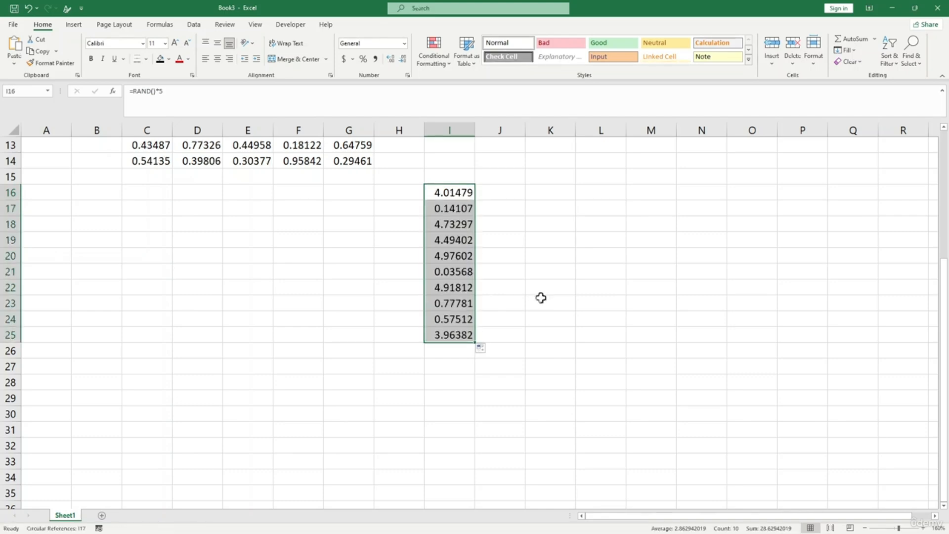
{"action": "left_click", "coordinate": [468, 212]}
{"action": "left_click", "coordinate": [464, 284]}
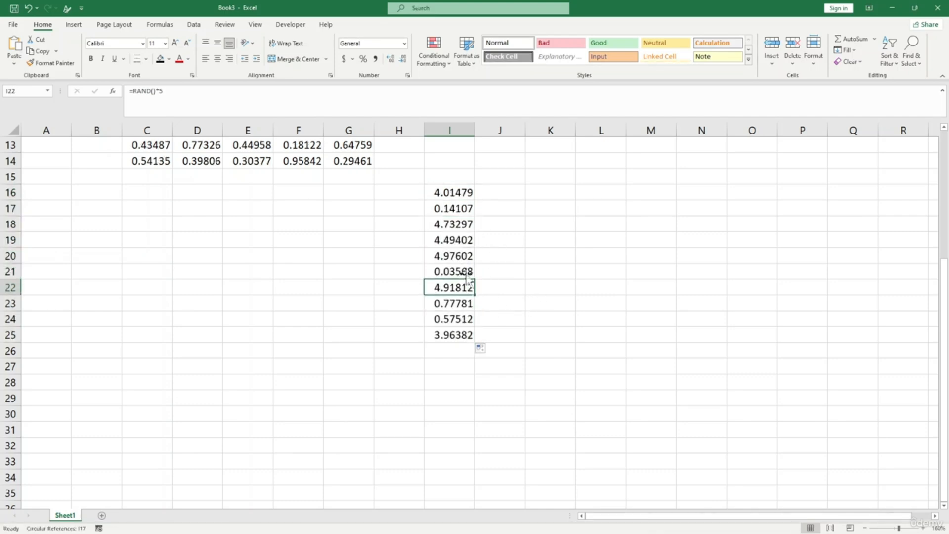
{"action": "left_click_drag", "start_coordinate": [466, 190], "coordinate": [521, 340]}
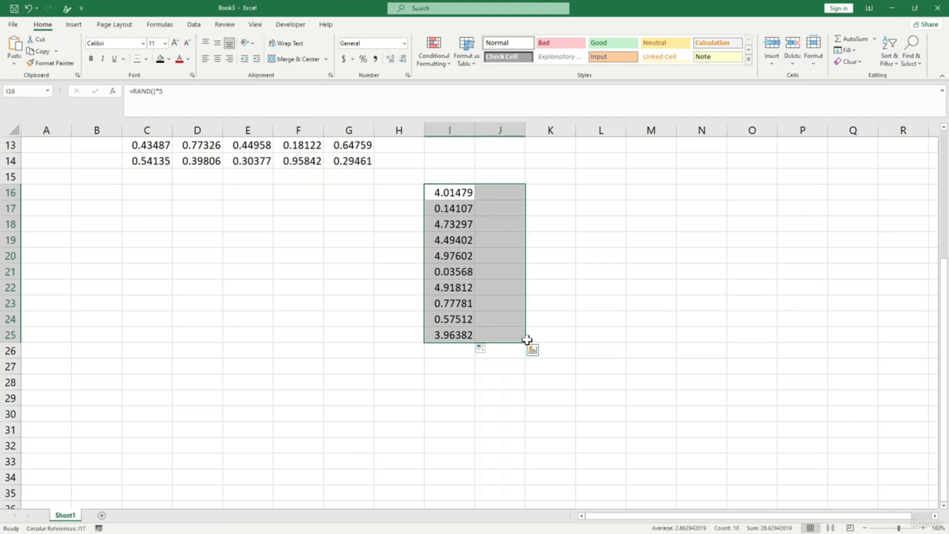
{"action": "left_click", "coordinate": [467, 324]}
{"action": "left_click_drag", "start_coordinate": [459, 193], "coordinate": [592, 340]}
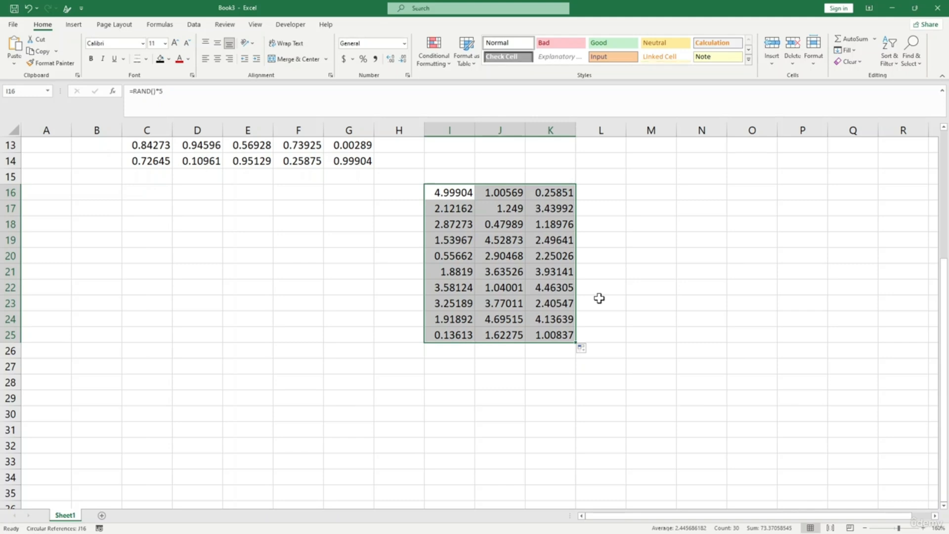
{"action": "left_click", "coordinate": [661, 318]}
{"action": "left_click", "coordinate": [212, 253]}
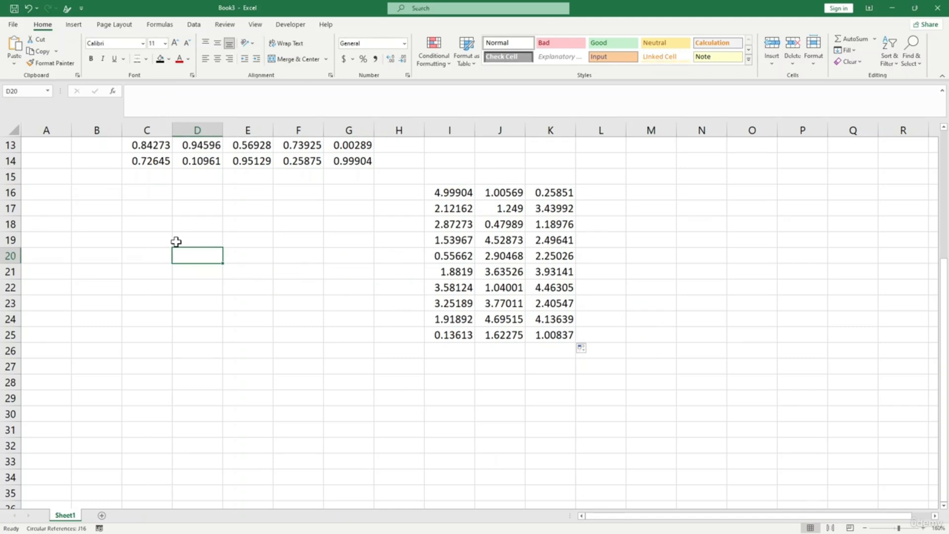
- Enter =RAND()*100 in D20 and fill it down to row 31 and across to column G
{"action": "type", "text": "=r"}
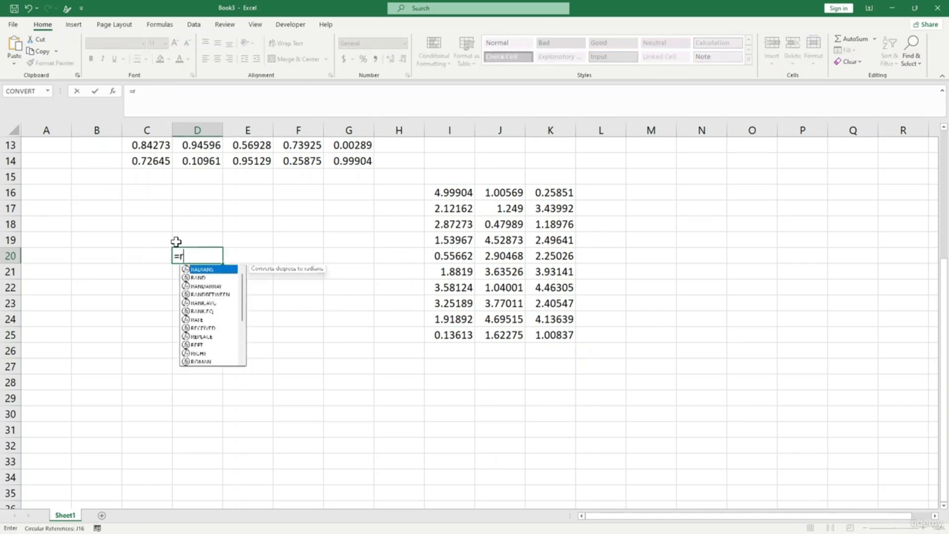
{"action": "type", "text": "and()"}
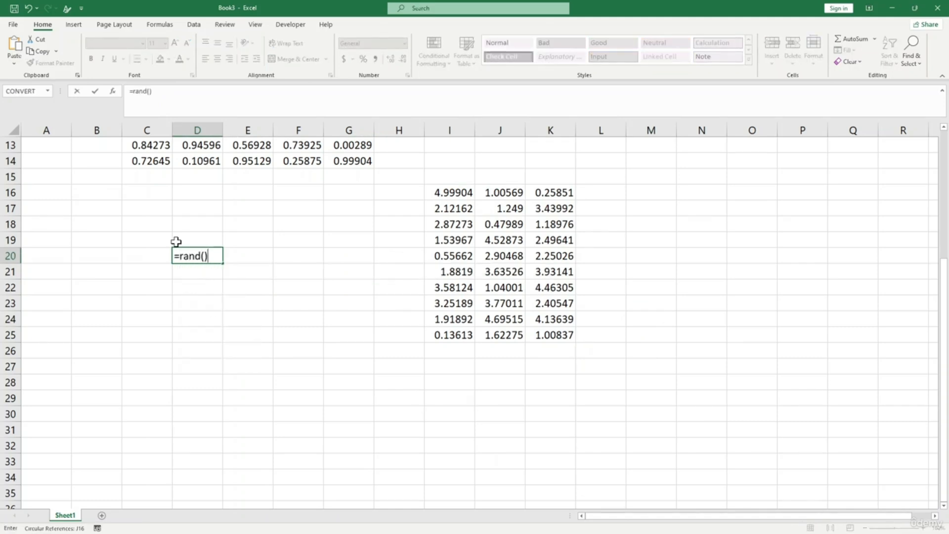
{"action": "type", "text": "*100"}
{"action": "key", "text": "Return"}
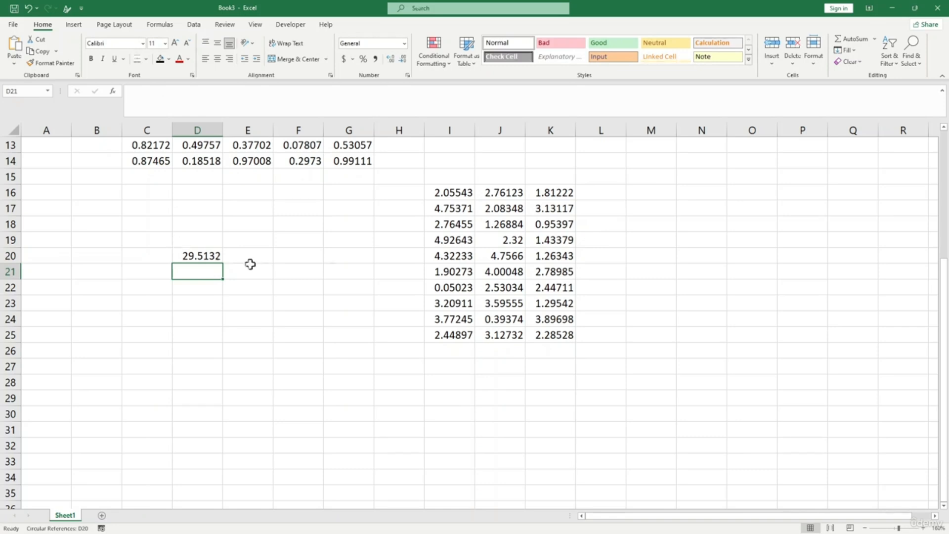
{"action": "left_click", "coordinate": [464, 195]}
{"action": "left_click", "coordinate": [203, 256]}
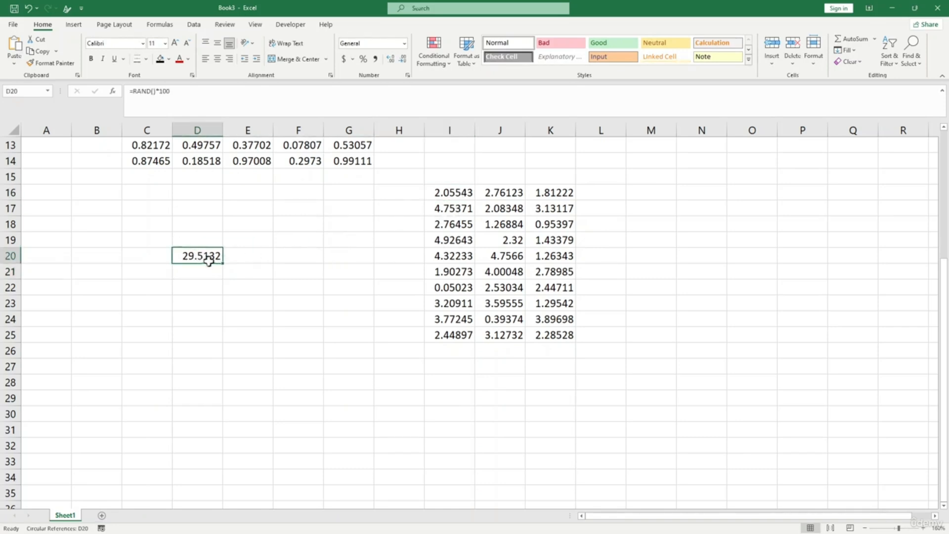
{"action": "left_click_drag", "start_coordinate": [223, 263], "coordinate": [207, 435]}
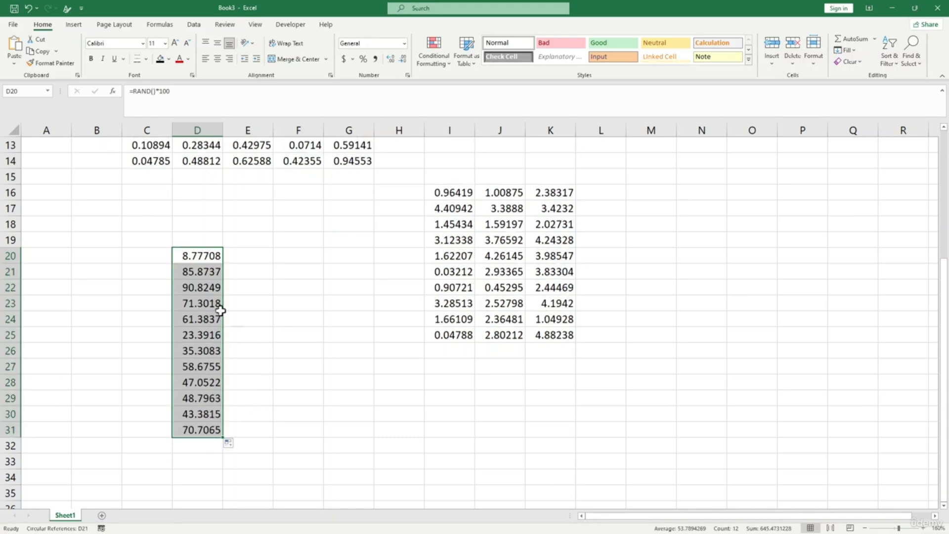
{"action": "left_click", "coordinate": [277, 367]}
{"action": "left_click_drag", "start_coordinate": [200, 258], "coordinate": [363, 436]}
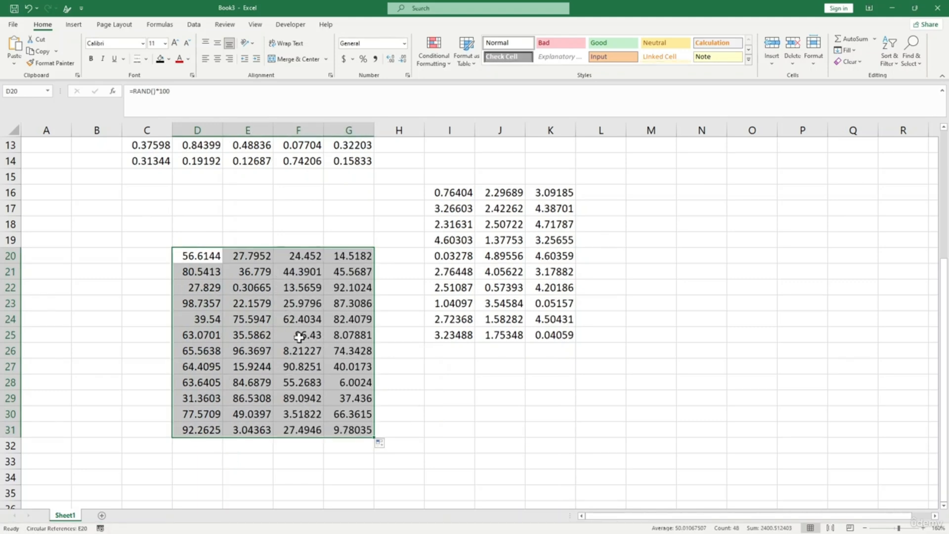
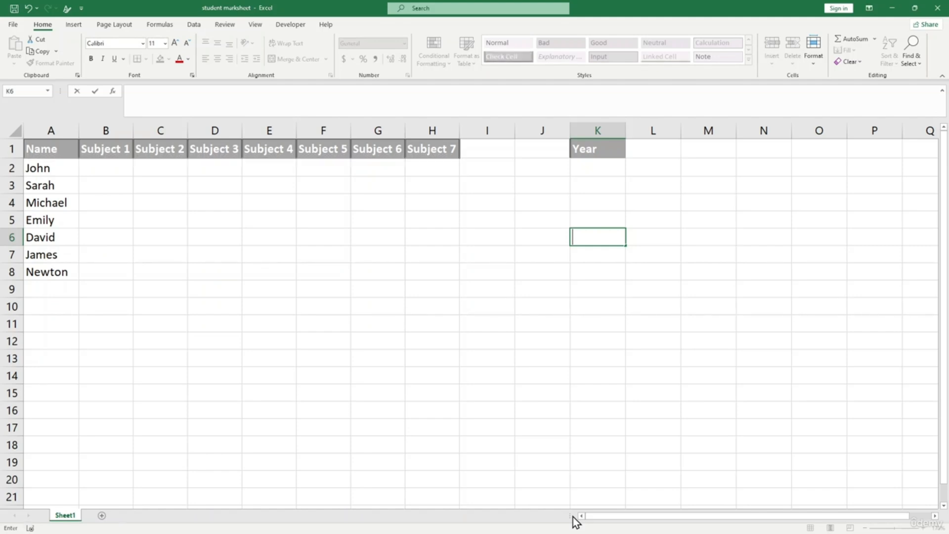
- Insert a blank row above the subject headers
{"action": "left_click", "coordinate": [356, 289]}
{"action": "left_click", "coordinate": [244, 288]}
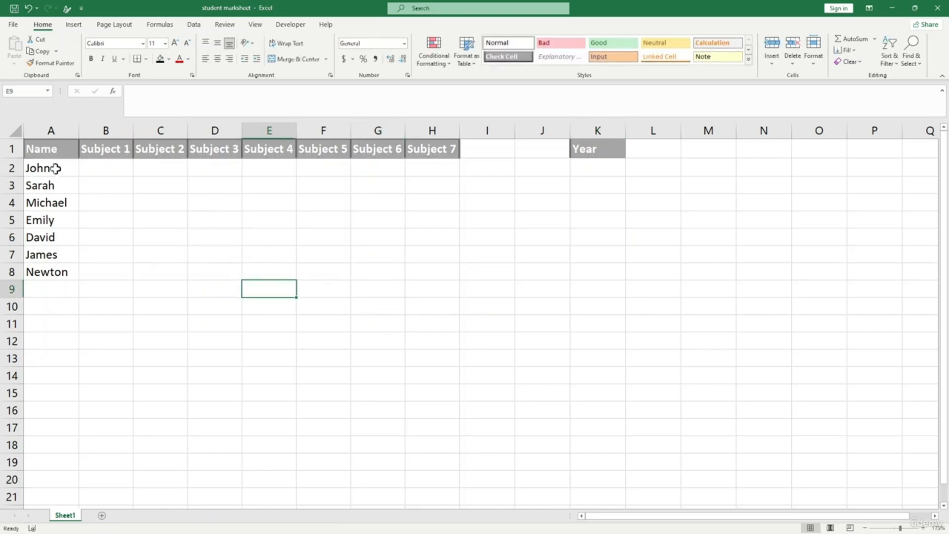
{"action": "left_click", "coordinate": [59, 185]}
{"action": "left_click", "coordinate": [63, 238]}
{"action": "left_click", "coordinate": [89, 283]}
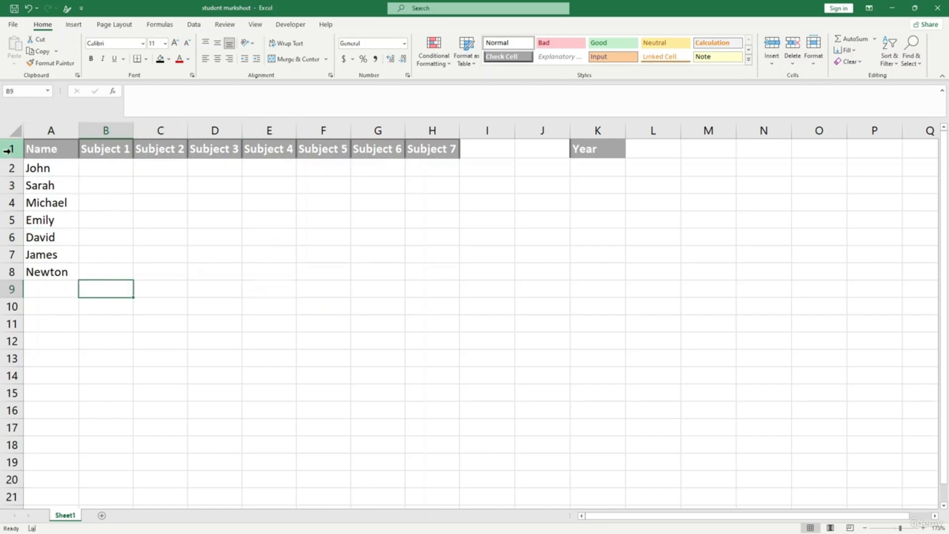
{"action": "right_click", "coordinate": [11, 148]}
{"action": "left_click", "coordinate": [41, 235]}
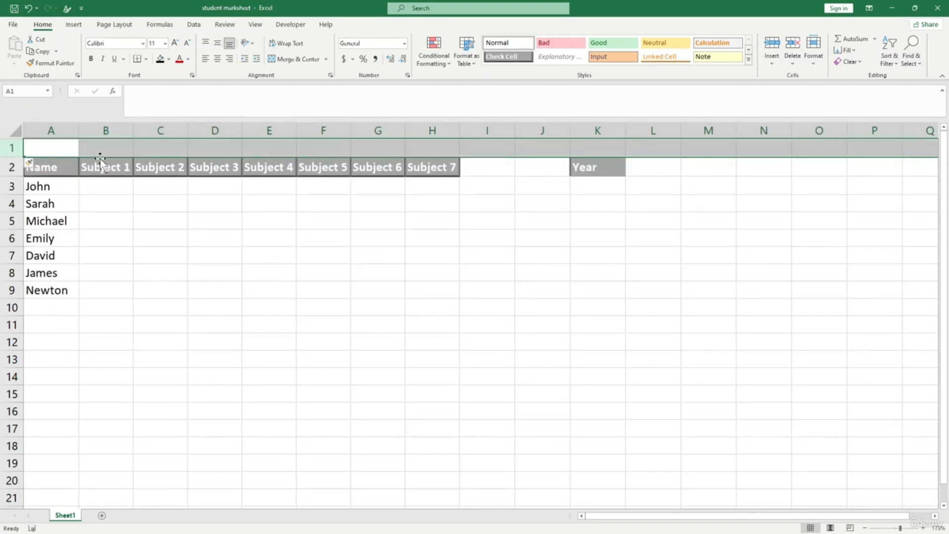
- Merge and centre B1:G1 and enter the title 'Marksheet'
{"action": "left_click", "coordinate": [158, 150]}
{"action": "left_click", "coordinate": [112, 148]}
{"action": "left_click_drag", "start_coordinate": [112, 148], "coordinate": [394, 147]}
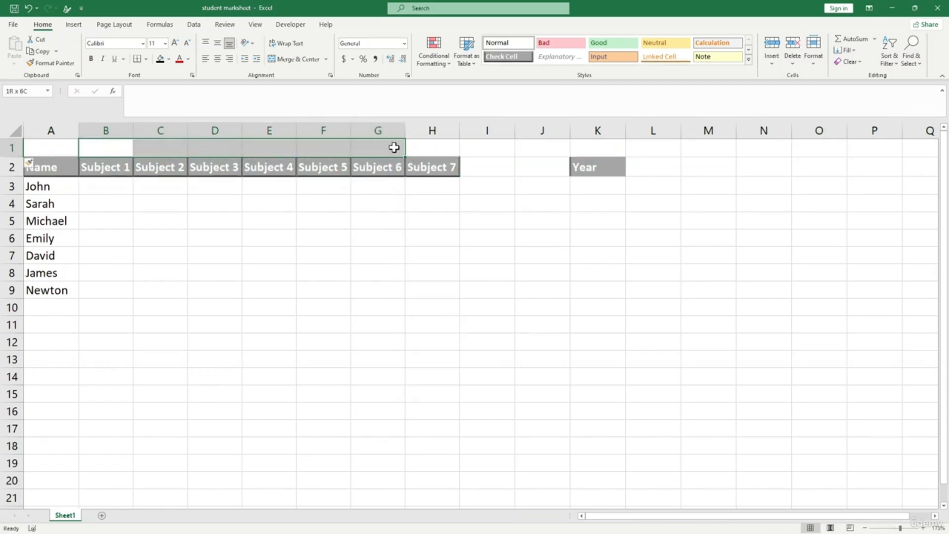
{"action": "left_click", "coordinate": [307, 62]}
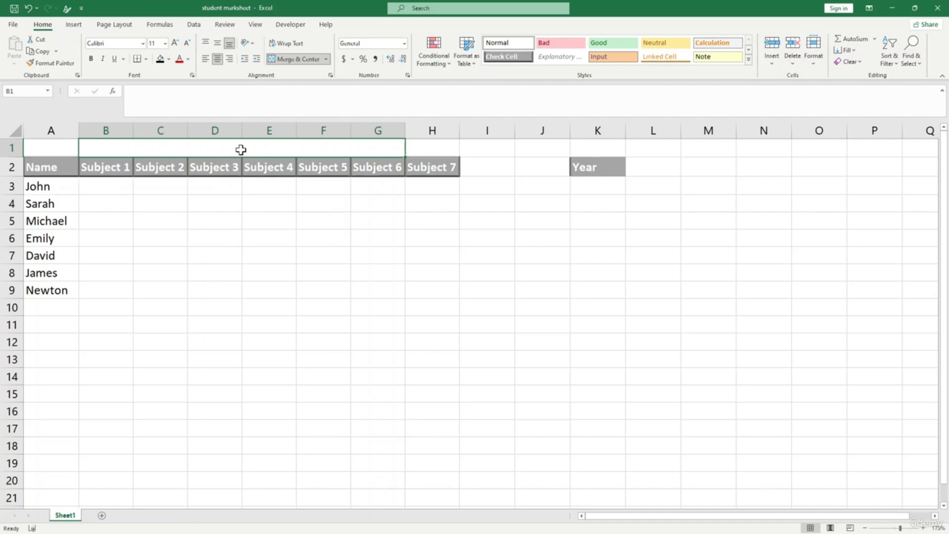
{"action": "type", "text": "Marksheet"}
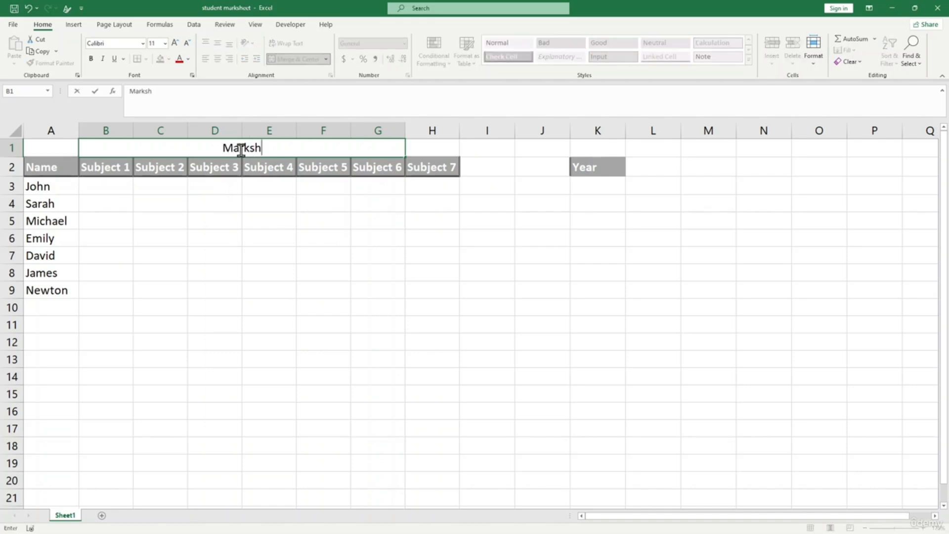
{"action": "left_click", "coordinate": [302, 257]}
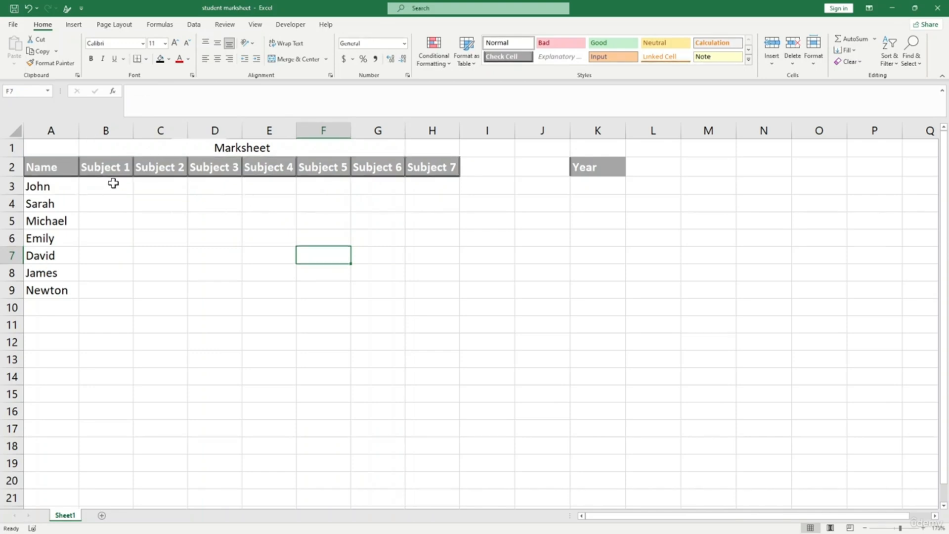
{"action": "left_click", "coordinate": [114, 183]}
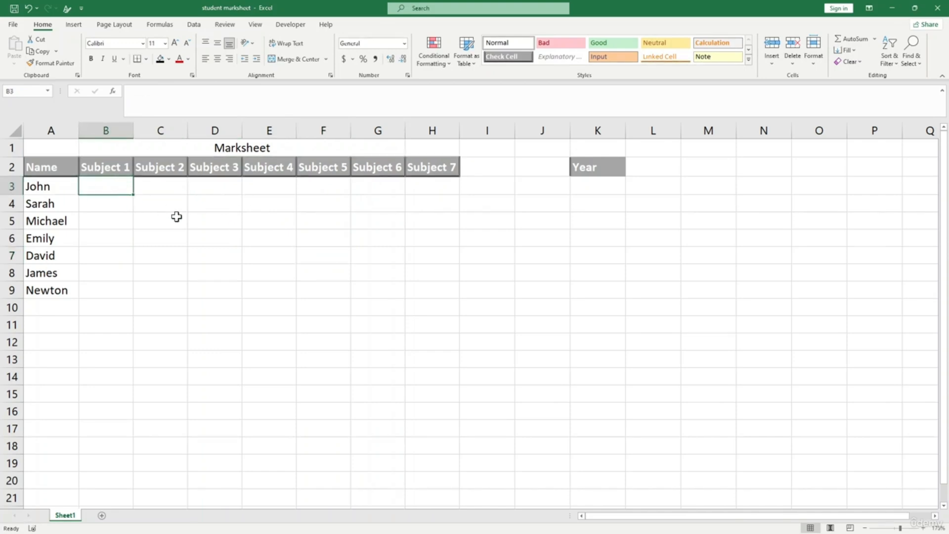
{"action": "left_click", "coordinate": [239, 223]}
{"action": "left_click", "coordinate": [185, 252]}
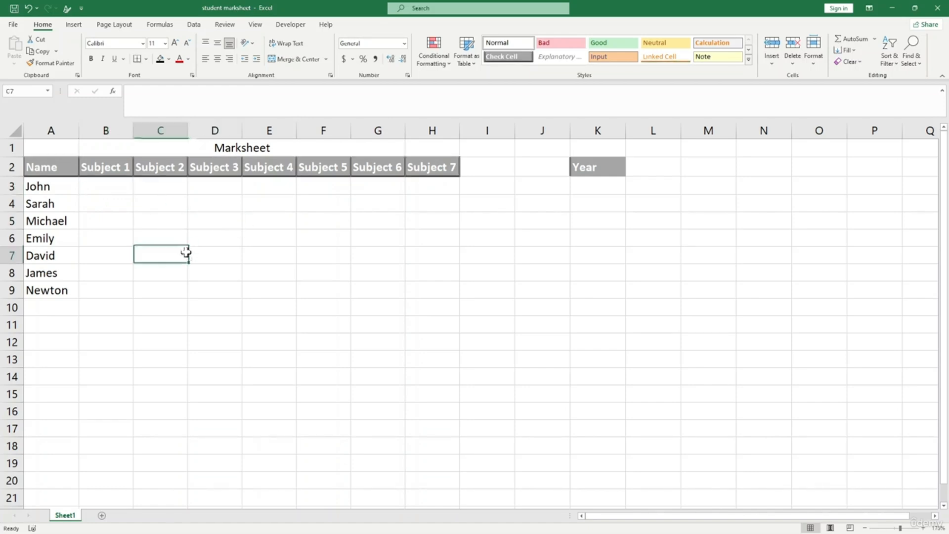
{"action": "left_click", "coordinate": [116, 190]}
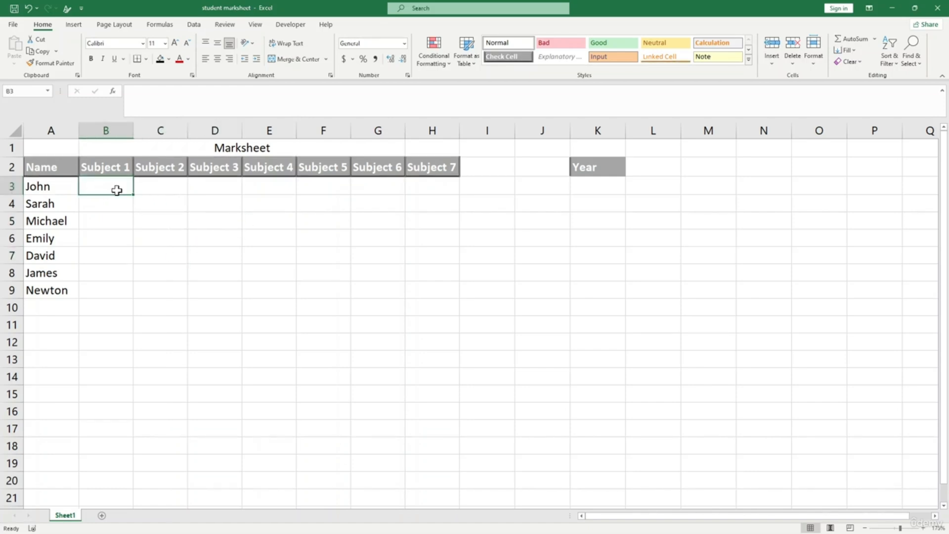
{"action": "type", "text": "85"}
{"action": "key", "text": "Tab"}
{"action": "type", "text": "598"}
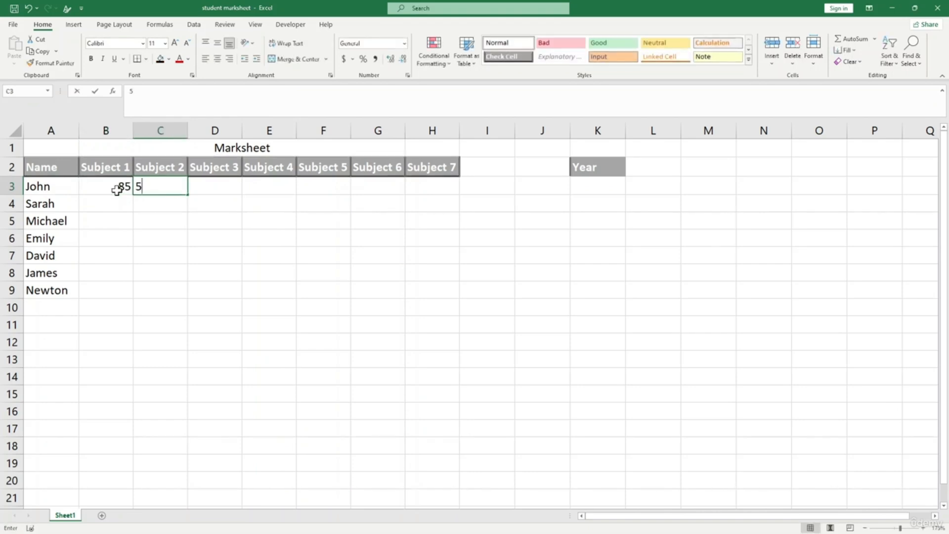
{"action": "key", "text": "BackSpace"}
{"action": "key", "text": "Tab"}
{"action": "type", "text": "215"}
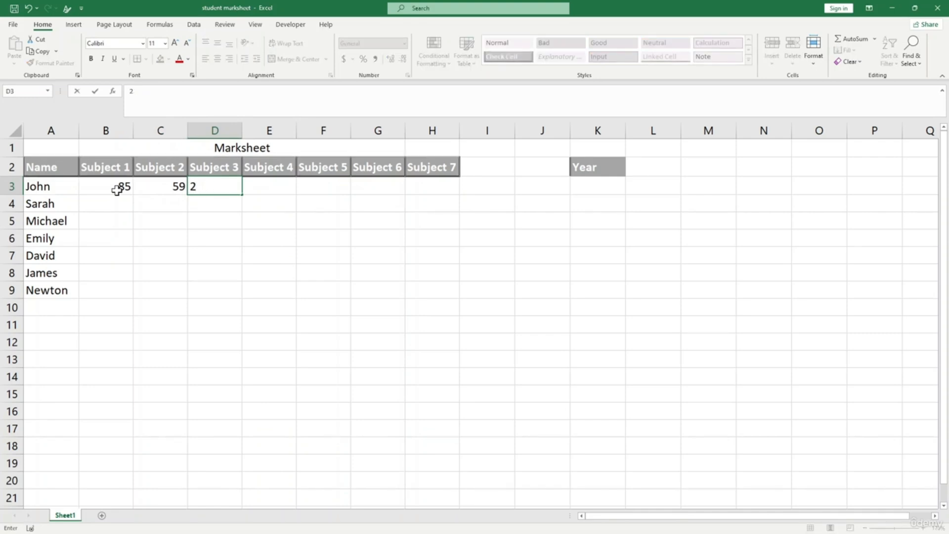
{"action": "left_click", "coordinate": [190, 237]}
{"action": "left_click", "coordinate": [147, 186]}
{"action": "left_click", "coordinate": [116, 184]}
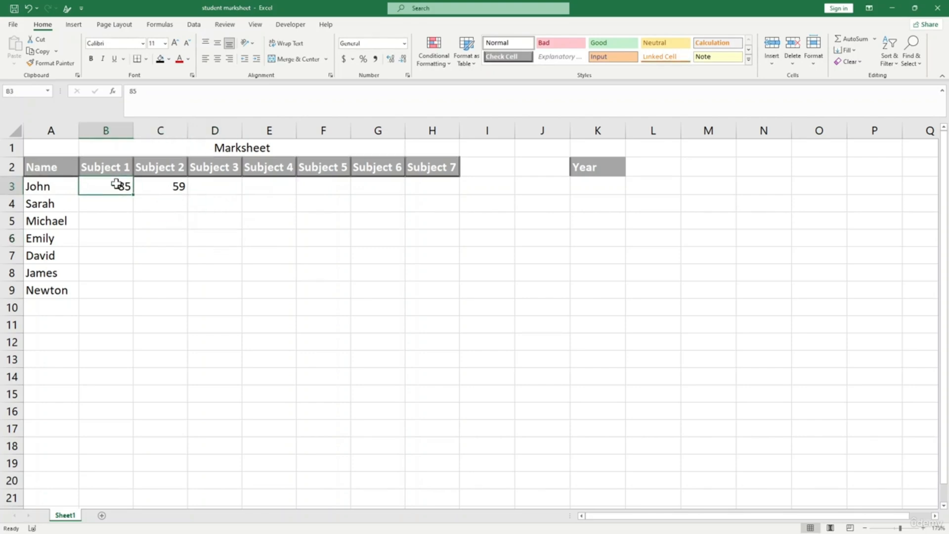
{"action": "left_click", "coordinate": [237, 232]}
{"action": "left_click", "coordinate": [161, 185]}
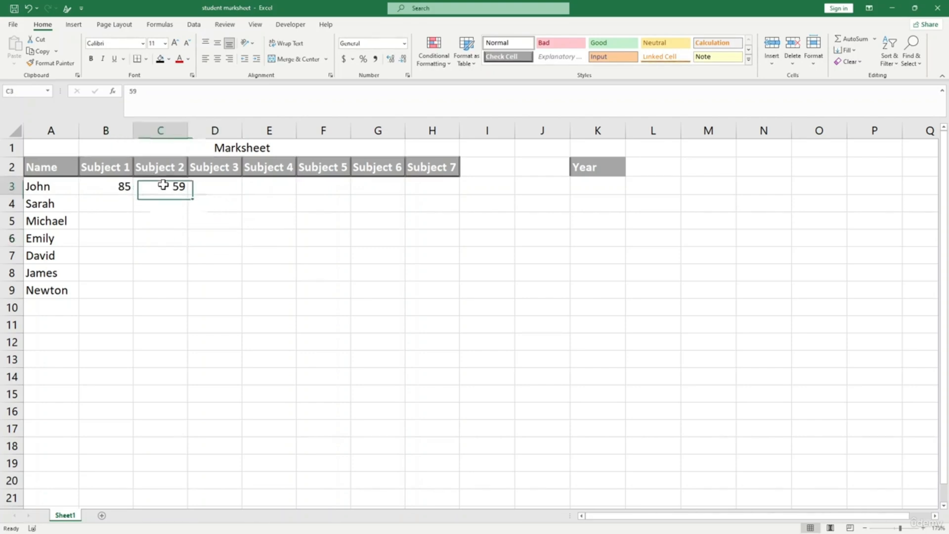
{"action": "left_click", "coordinate": [124, 187]}
{"action": "left_click", "coordinate": [189, 230]}
{"action": "left_click", "coordinate": [172, 189]}
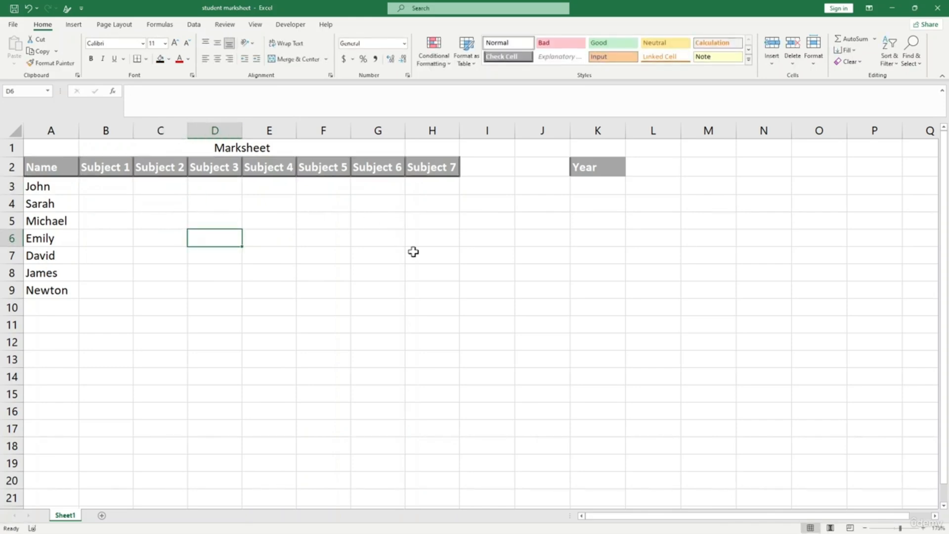
{"action": "left_click", "coordinate": [366, 267]}
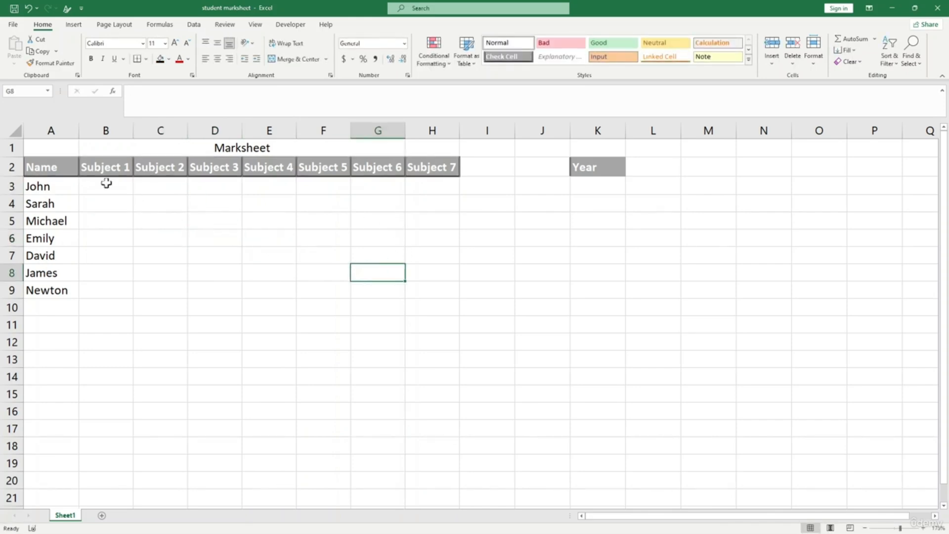
{"action": "left_click", "coordinate": [106, 183]}
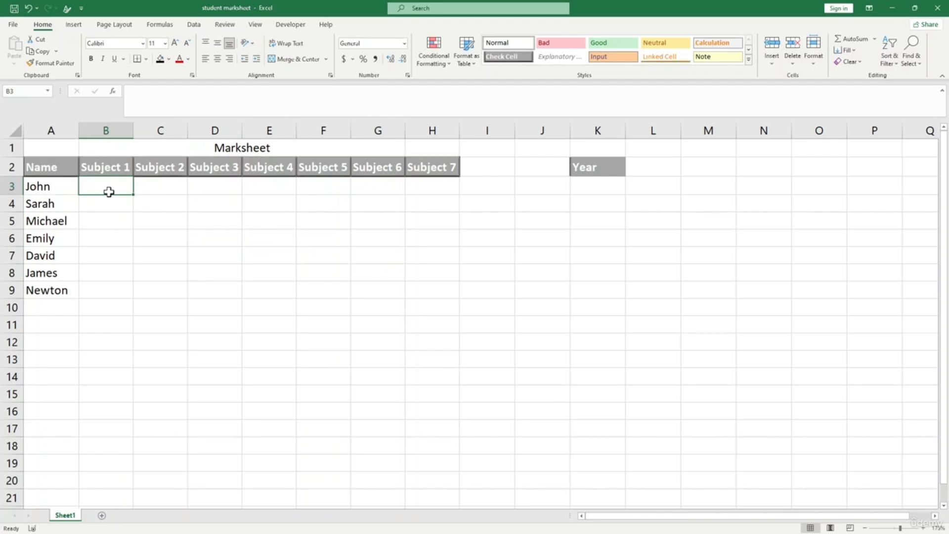
- Enter =RANDBETWEEN(45,98) in B3
{"action": "type", "text": "="}
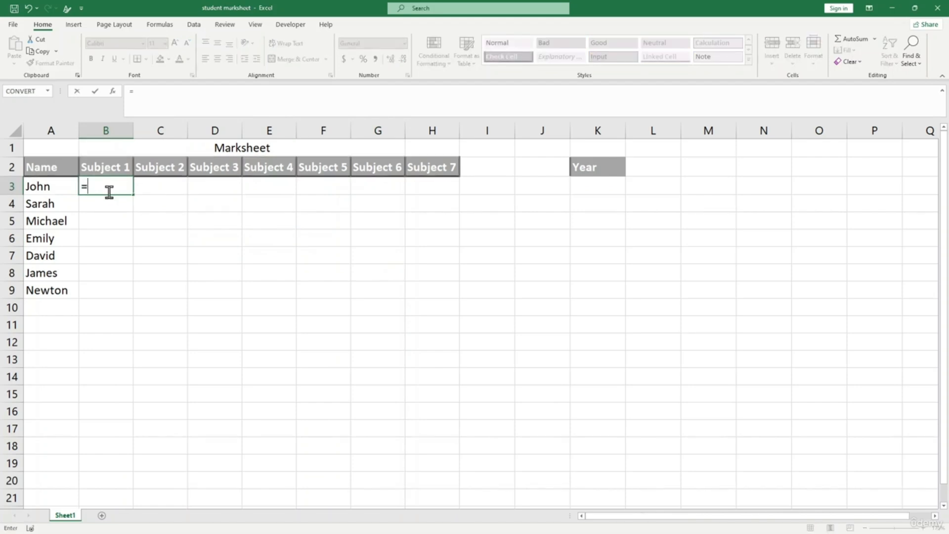
{"action": "type", "text": "rnad"}
{"action": "key", "text": "BackSpace"}
{"action": "key", "text": "BackSpace"}
{"action": "type", "text": "andb"}
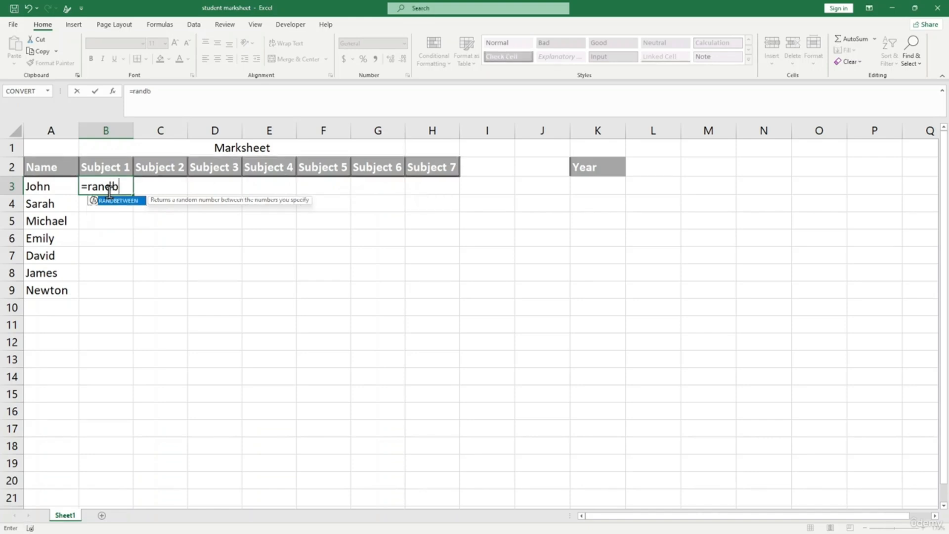
{"action": "key", "text": "Tab"}
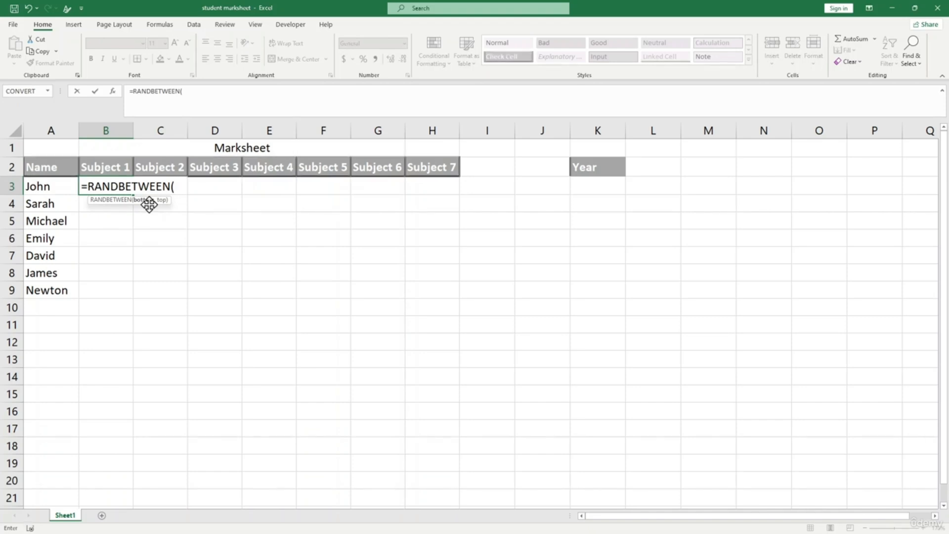
{"action": "type", "text": "45,98)"}
{"action": "key", "text": "Return"}
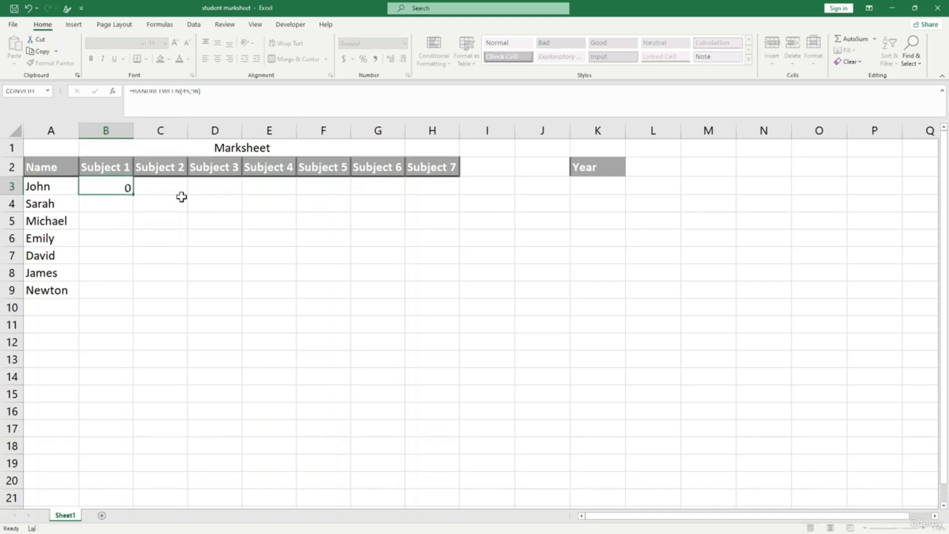
- Fill the RANDBETWEEN formula down to B9 and across to column H
{"action": "left_click", "coordinate": [120, 185]}
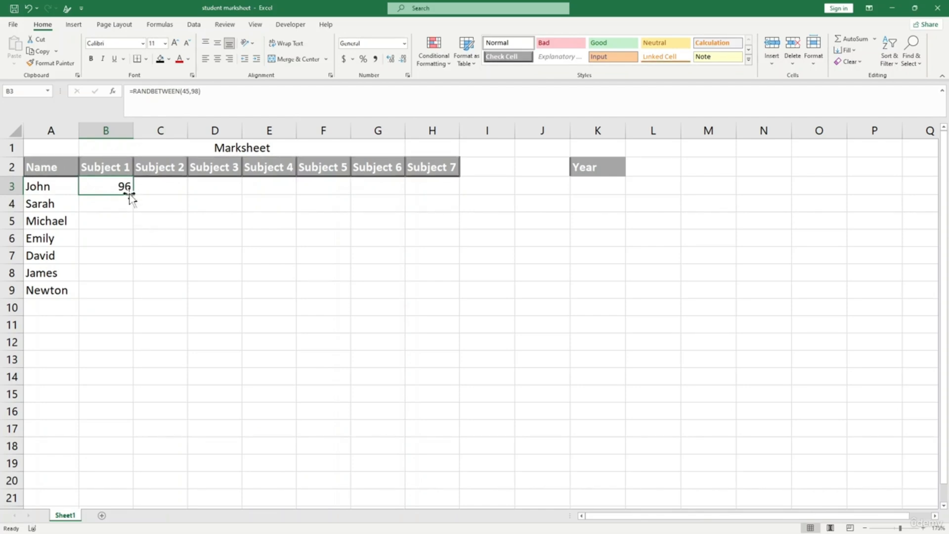
{"action": "left_click_drag", "start_coordinate": [132, 195], "coordinate": [127, 297]}
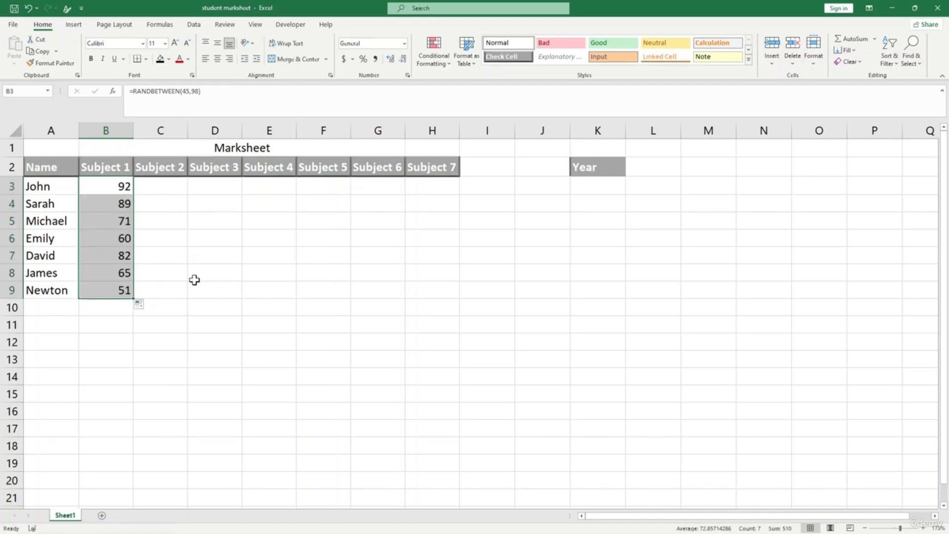
{"action": "left_click", "coordinate": [158, 236]}
{"action": "left_click", "coordinate": [123, 186]}
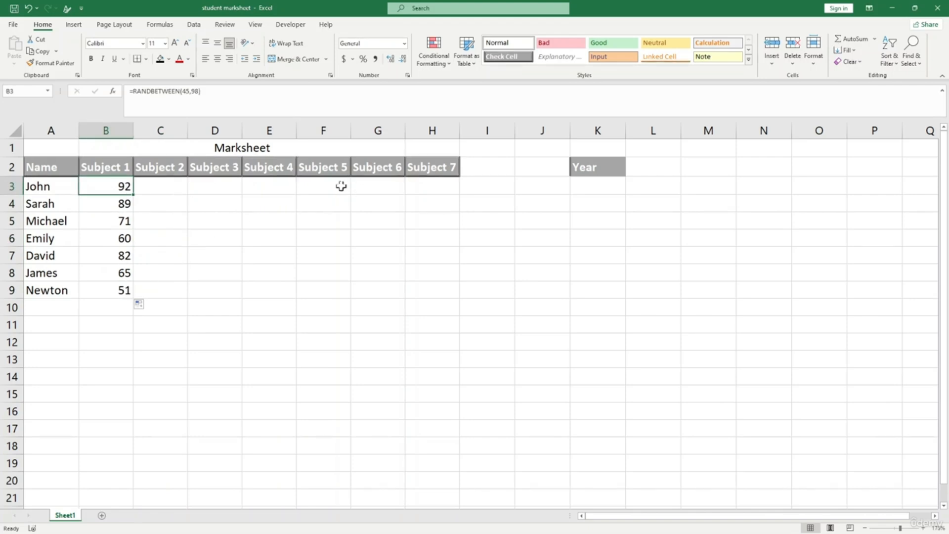
{"action": "left_click", "coordinate": [164, 205]}
{"action": "left_click_drag", "start_coordinate": [122, 186], "coordinate": [461, 277]}
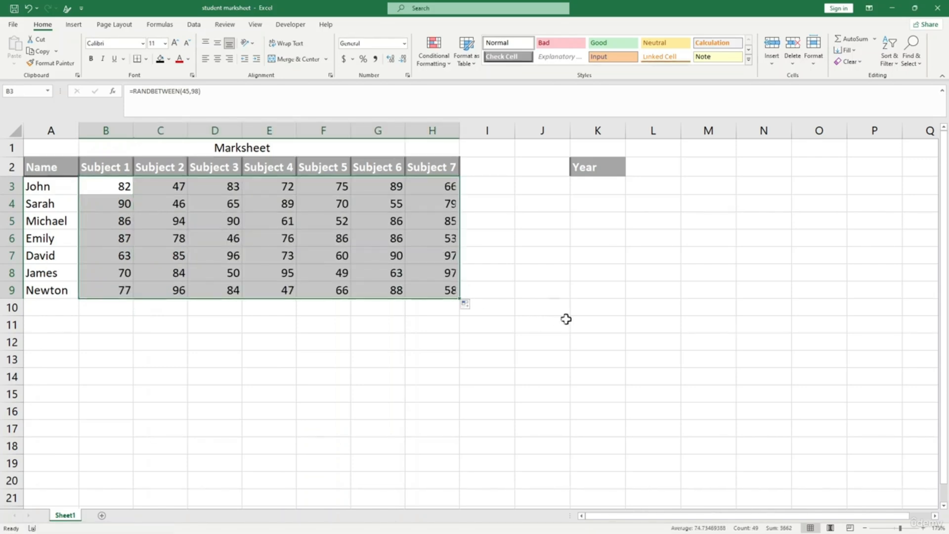
{"action": "left_click", "coordinate": [293, 358]}
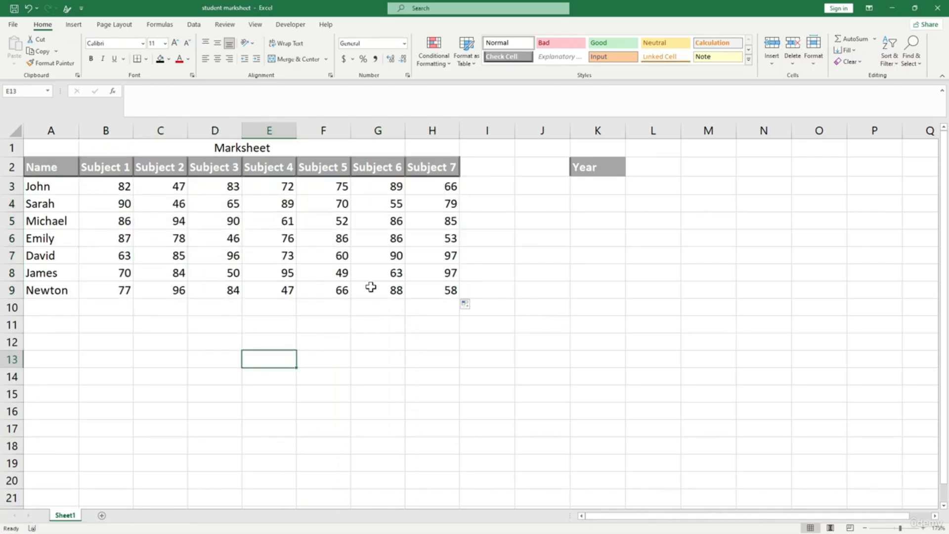
- Recalculate the random marks with F9 twice, then select B3:C6
{"action": "left_click", "coordinate": [366, 348]}
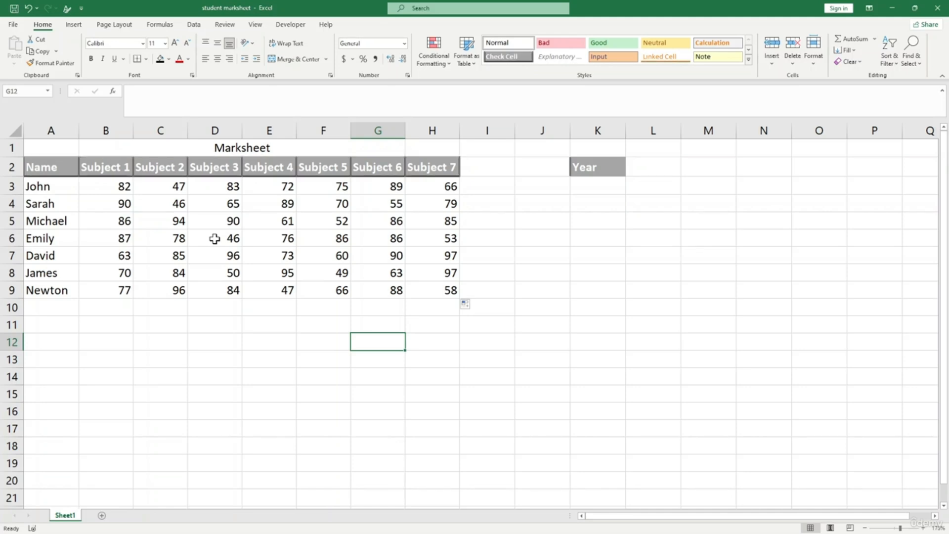
{"action": "key", "text": "F9"}
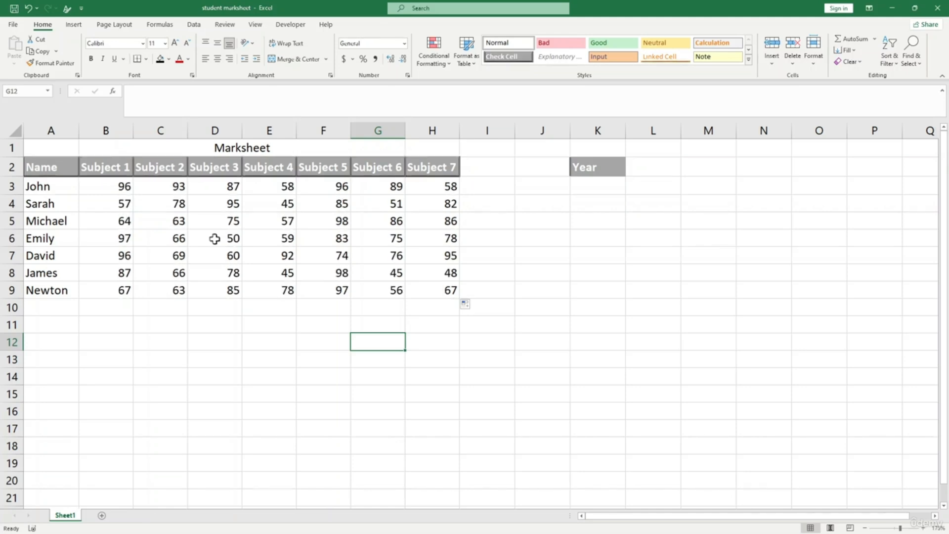
{"action": "key", "text": "F9"}
{"action": "key", "text": "F9"}
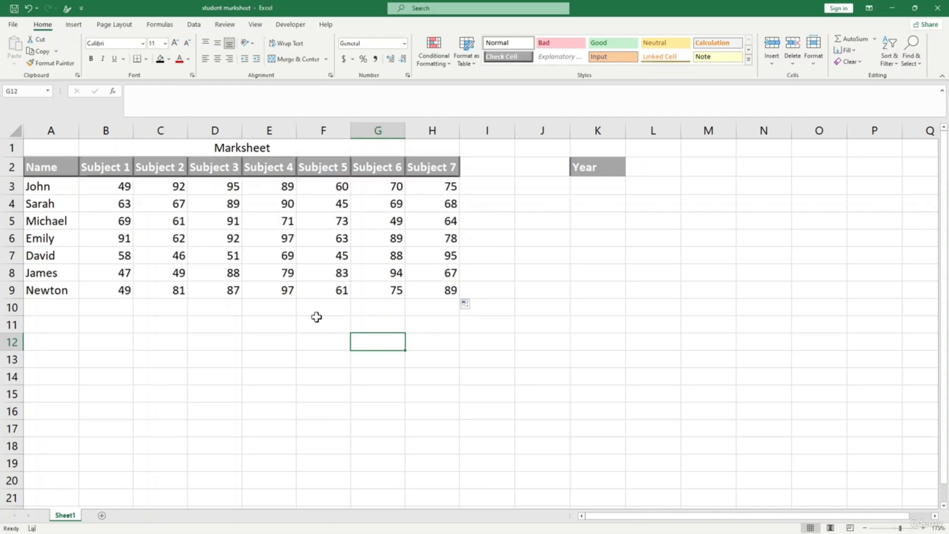
{"action": "left_click", "coordinate": [314, 319]}
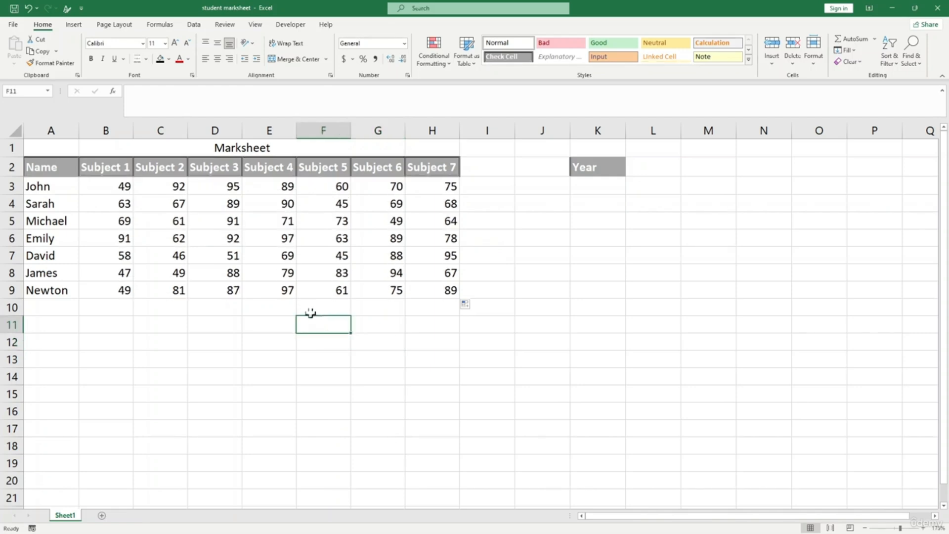
{"action": "left_click", "coordinate": [261, 324]}
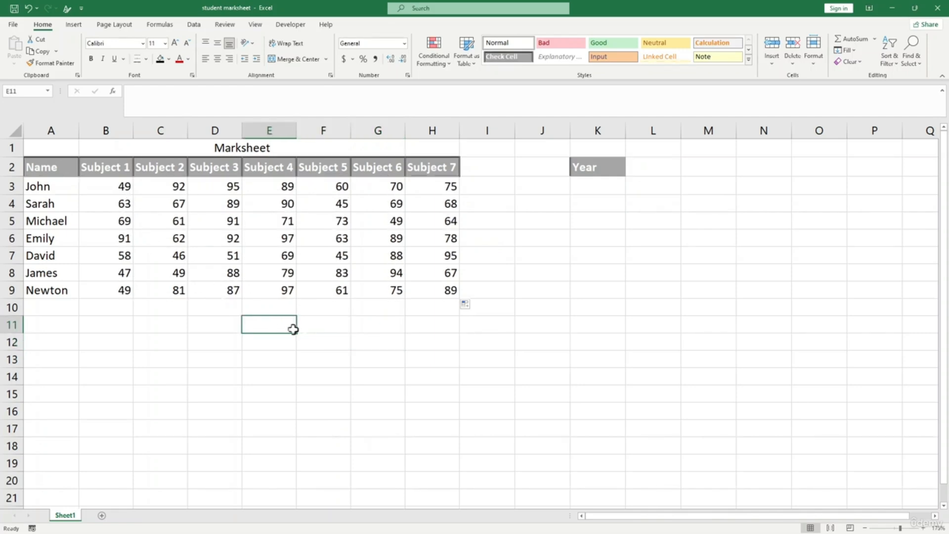
{"action": "left_click", "coordinate": [358, 336]}
{"action": "left_click_drag", "start_coordinate": [106, 186], "coordinate": [431, 290]}
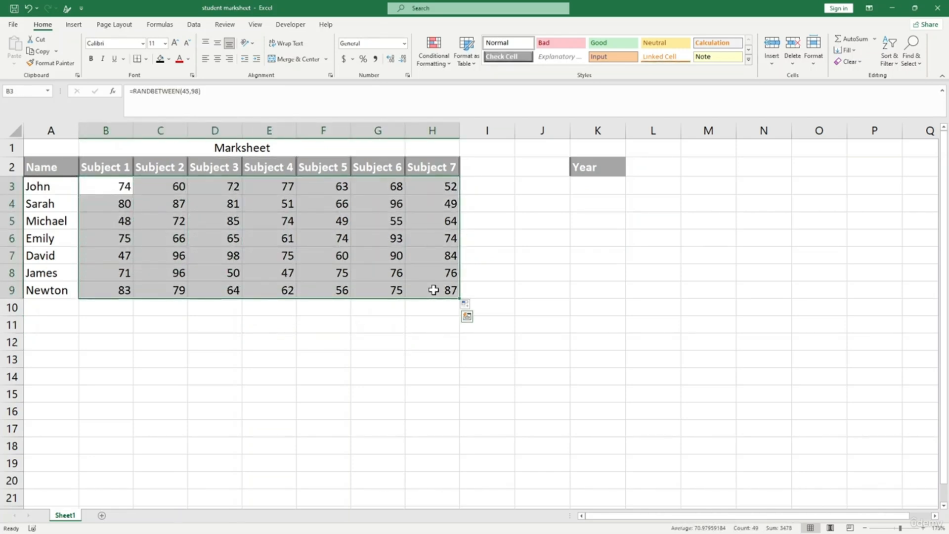
- Copy and paste the marks over themselves, then inspect the formula in B3
{"action": "key", "text": "ctrl+c"}
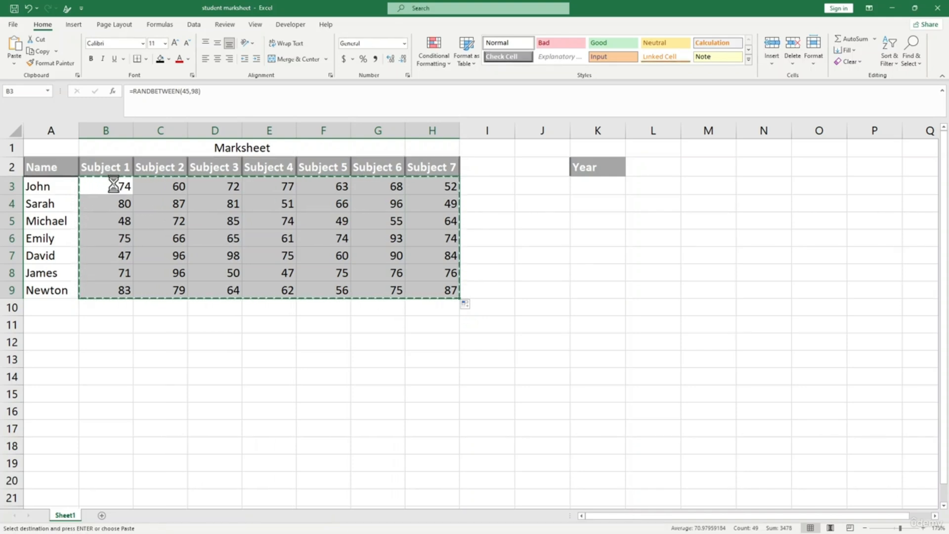
{"action": "key", "text": "ctrl+v"}
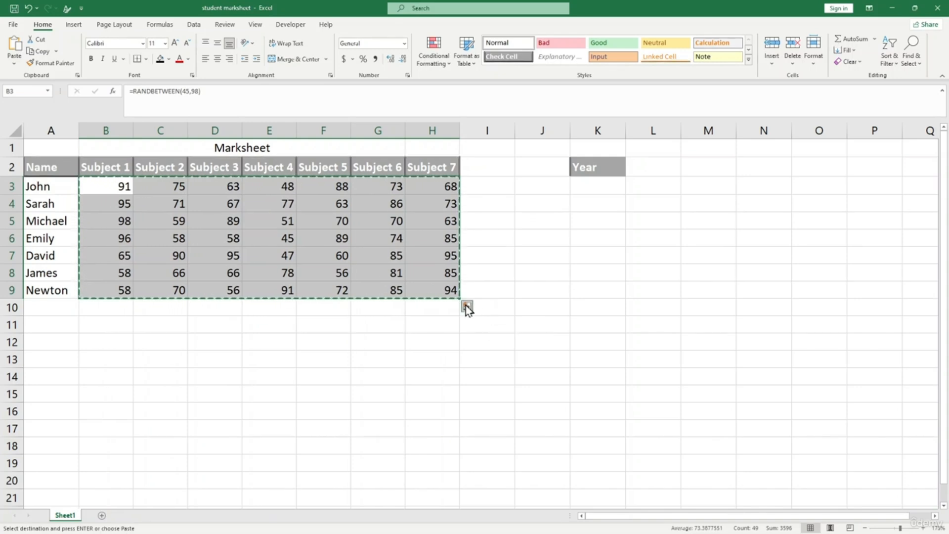
{"action": "left_click", "coordinate": [109, 182]}
{"action": "double_click", "coordinate": [109, 181]}
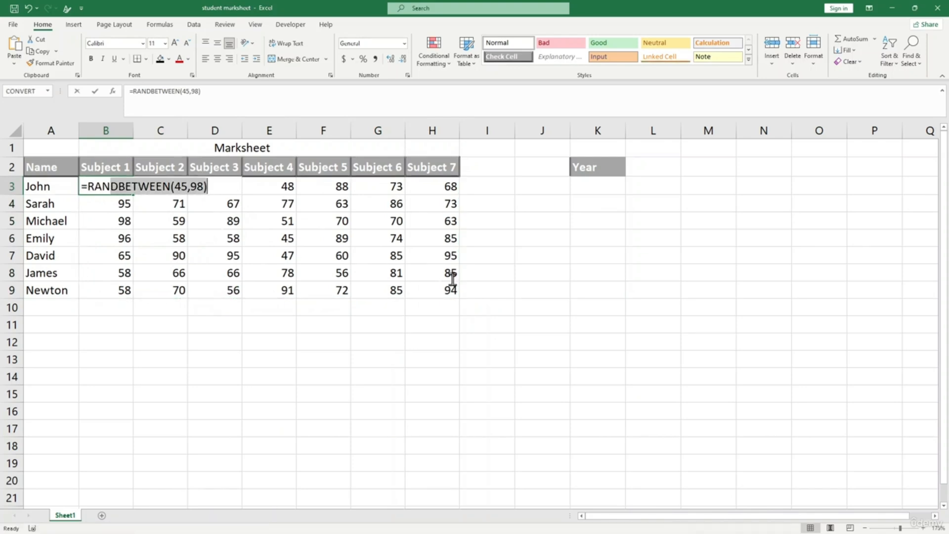
{"action": "key", "text": "Return"}
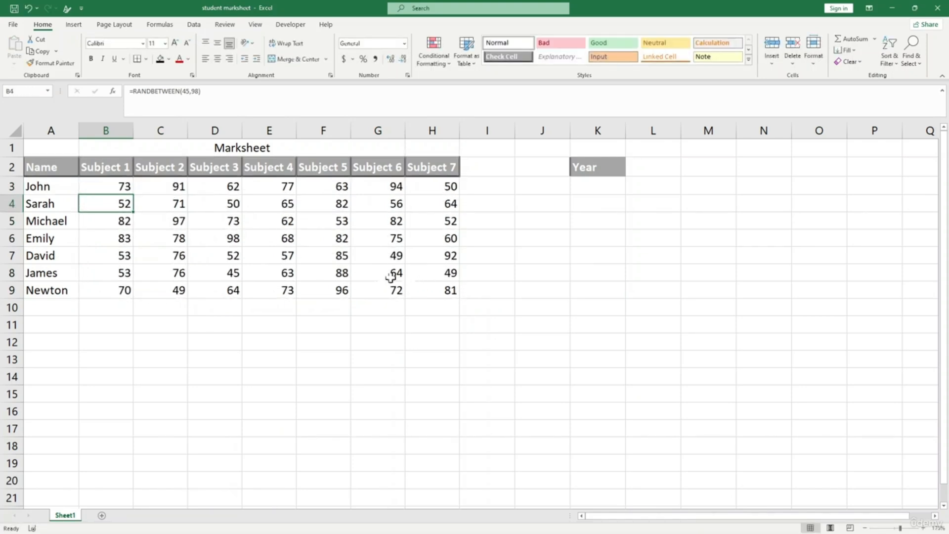
- Copy B3:H9 and paste it back over itself as plain values
{"action": "left_click_drag", "start_coordinate": [118, 186], "coordinate": [443, 291]}
{"action": "key", "text": "ctrl+c"}
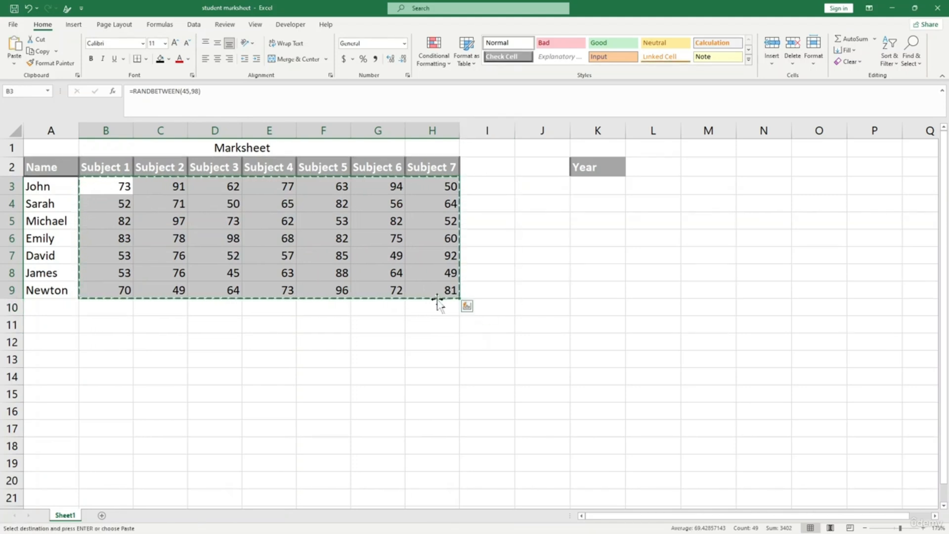
{"action": "left_click", "coordinate": [15, 67]}
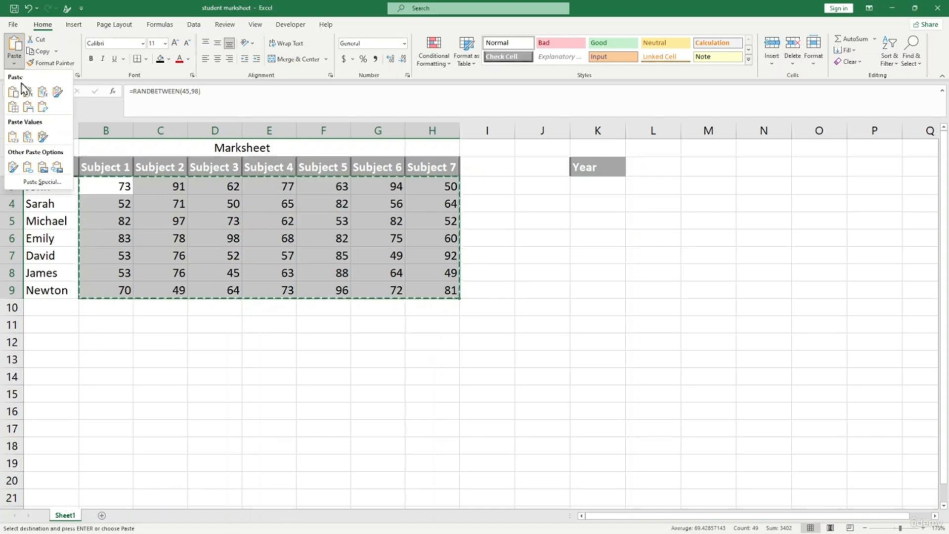
{"action": "left_click", "coordinate": [14, 138]}
- Check several marks are now plain numbers and select the first Year cell
{"action": "left_click", "coordinate": [168, 205]}
{"action": "left_click", "coordinate": [218, 269]}
{"action": "left_click", "coordinate": [123, 187]}
{"action": "left_click", "coordinate": [269, 255]}
{"action": "left_click", "coordinate": [384, 359]}
{"action": "key", "text": "Escape"}
{"action": "left_click", "coordinate": [434, 376]}
{"action": "left_click", "coordinate": [507, 321]}
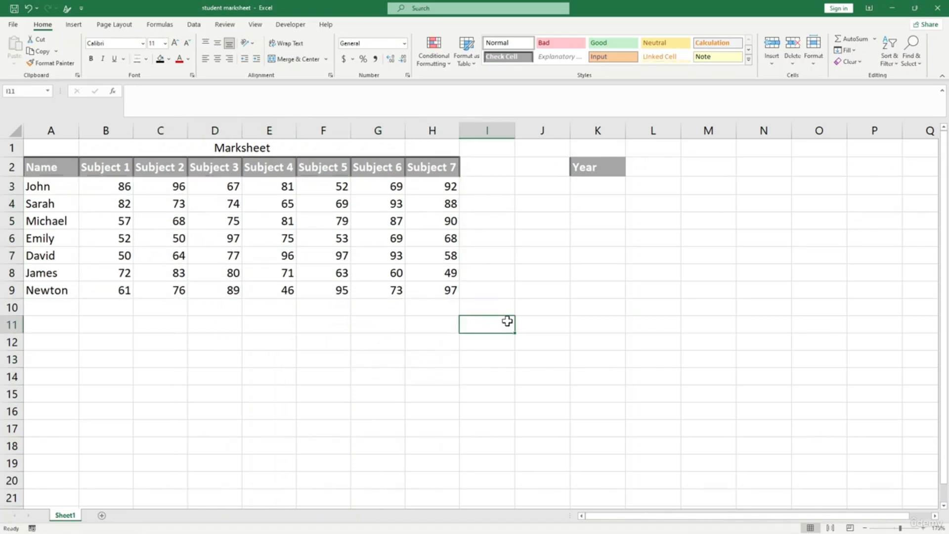
{"action": "left_click", "coordinate": [609, 181]}
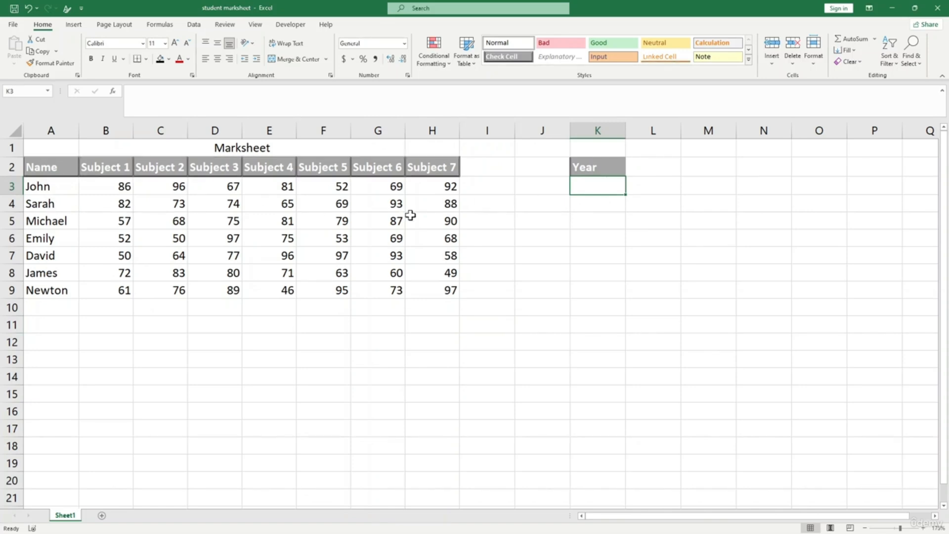
- Enter =RANDBETWEEN(2015,2023) in K3 and fill it down to K9
{"action": "type", "text": "="}
{"action": "type", "text": "rand"}
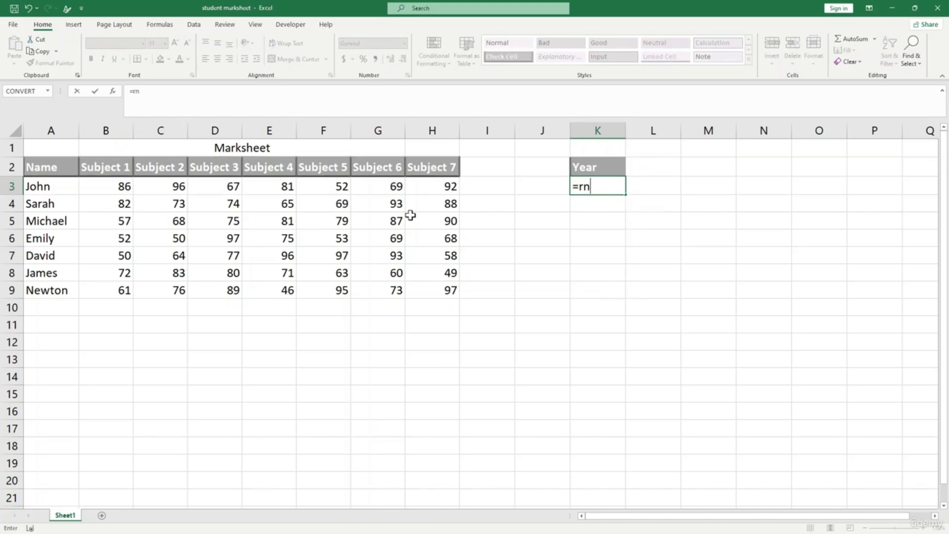
{"action": "type", "text": "bet"}
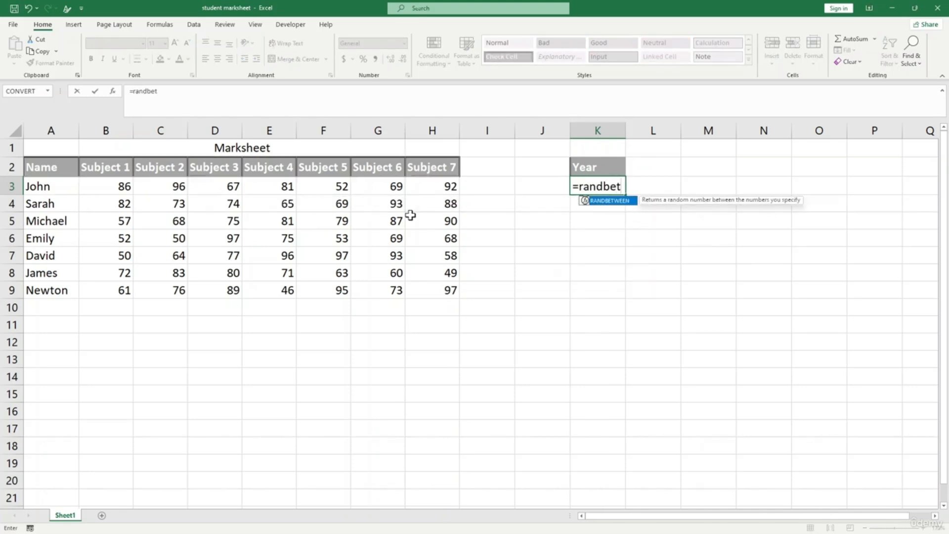
{"action": "key", "text": "Tab"}
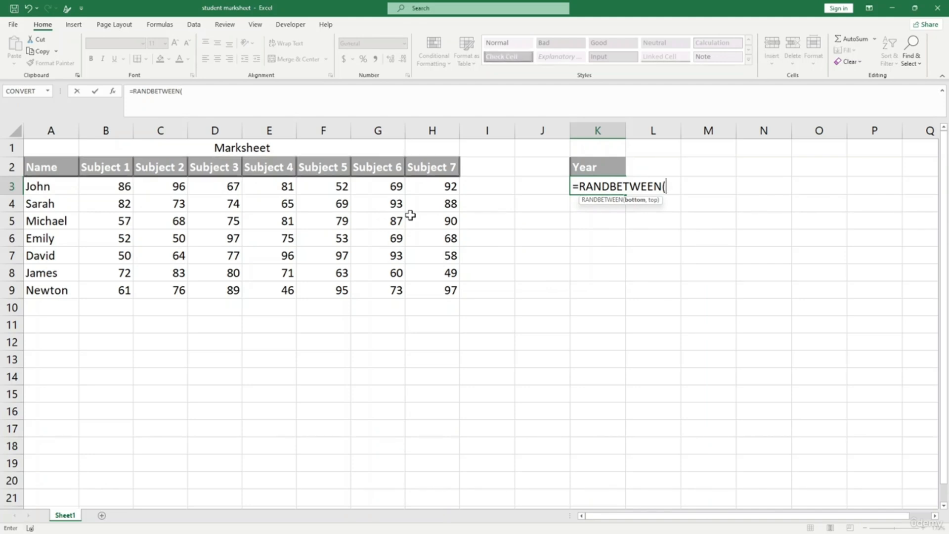
{"action": "type", "text": "2015,2023"}
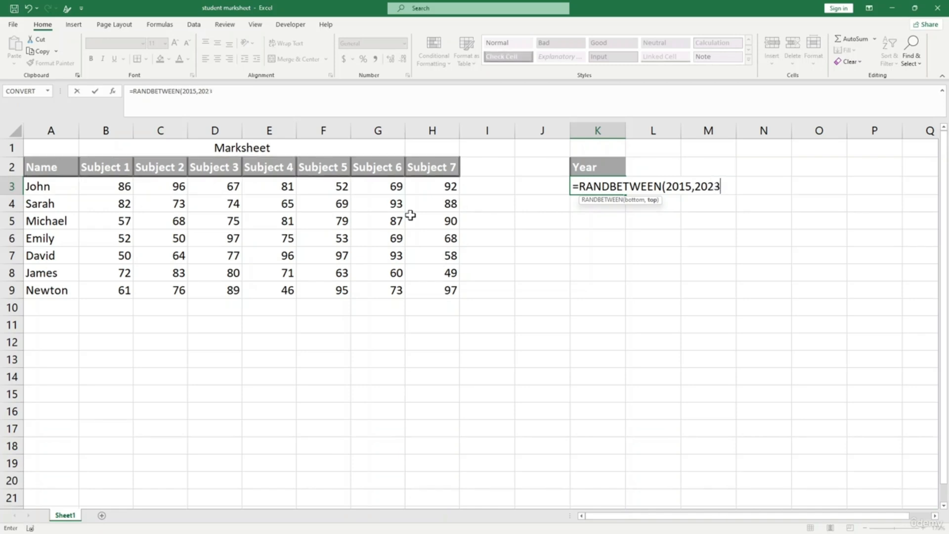
{"action": "type", "text": ")"}
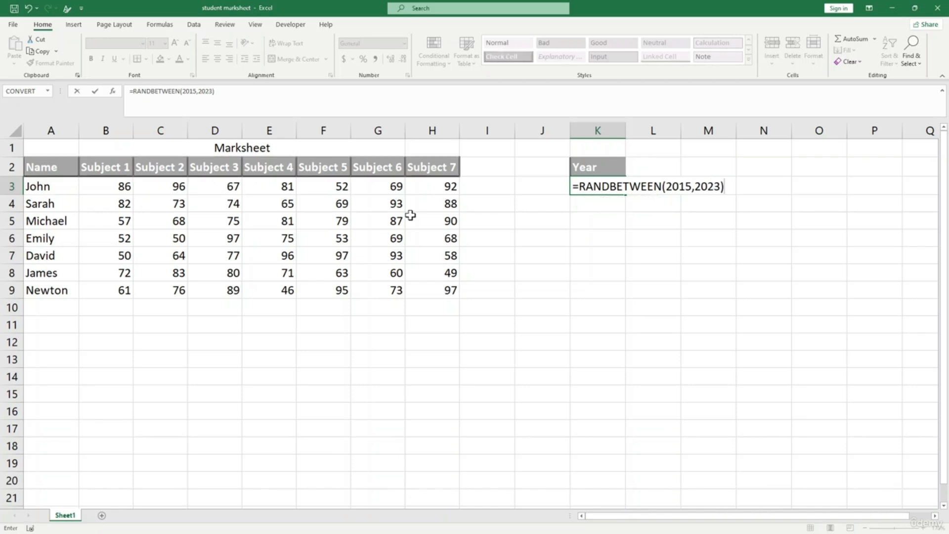
{"action": "key", "text": "Return"}
{"action": "left_click", "coordinate": [602, 187]}
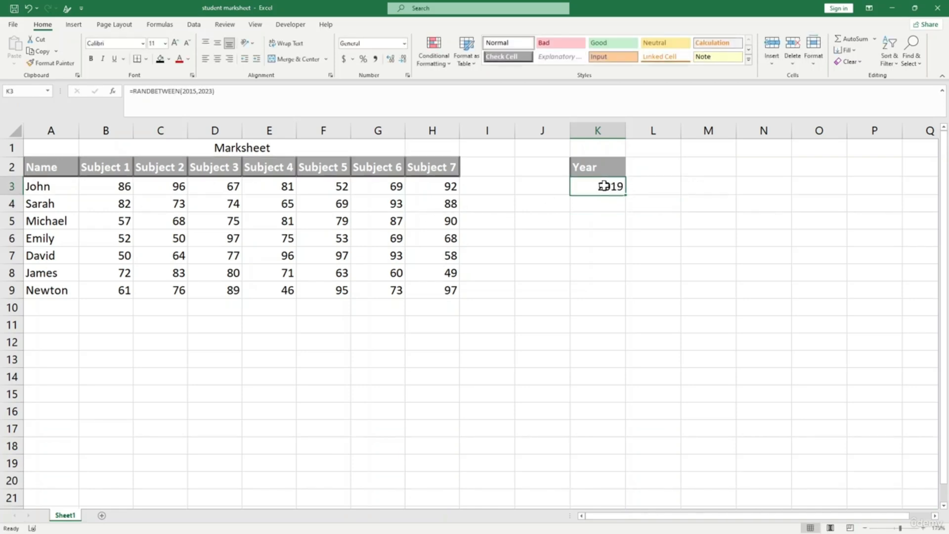
{"action": "left_click_drag", "start_coordinate": [627, 193], "coordinate": [624, 296]}
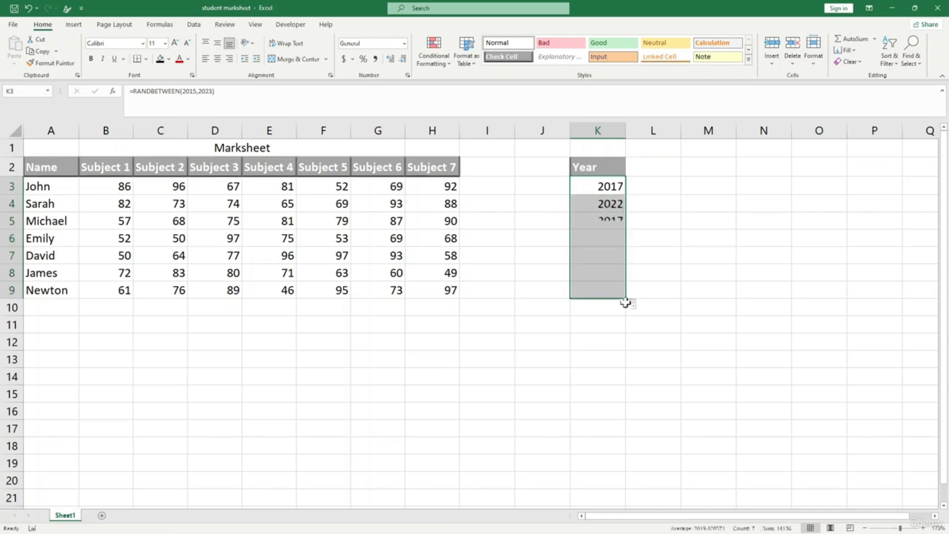
{"action": "left_click", "coordinate": [671, 347]}
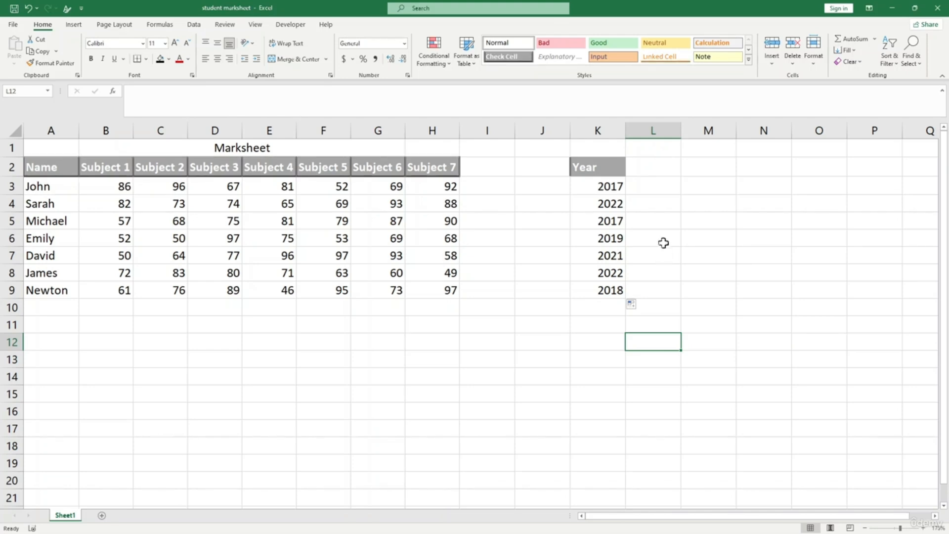
- Inspect a year cell's formula and regenerate the random years
{"action": "left_click", "coordinate": [663, 216]}
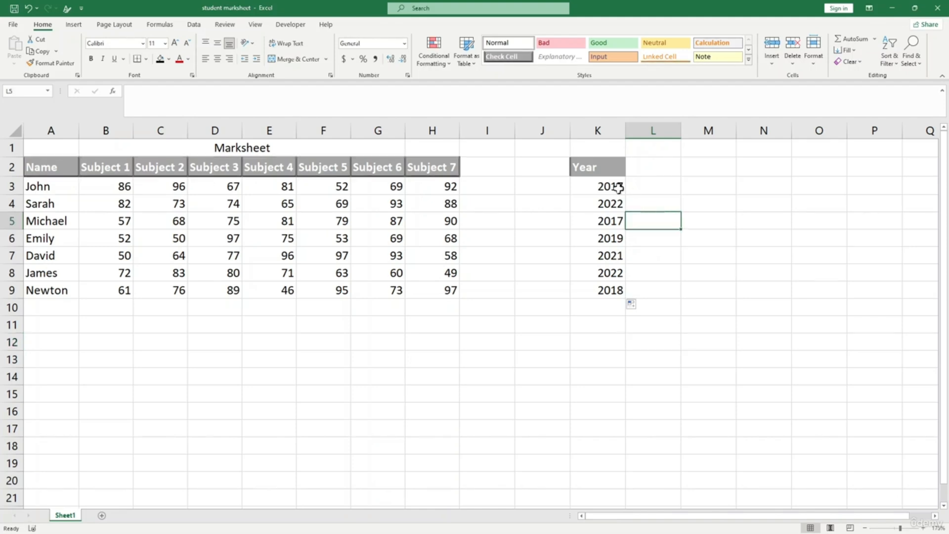
{"action": "left_click", "coordinate": [615, 220]}
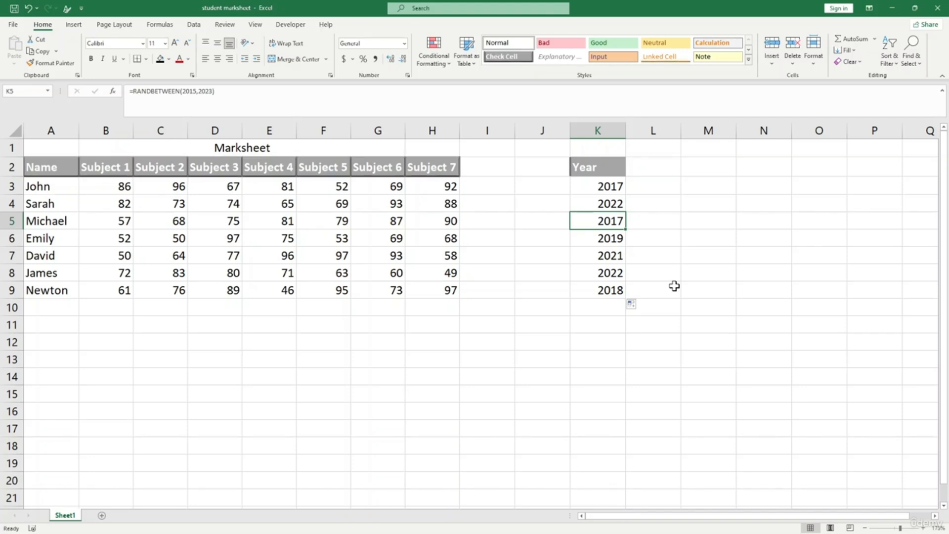
{"action": "left_click", "coordinate": [673, 278]}
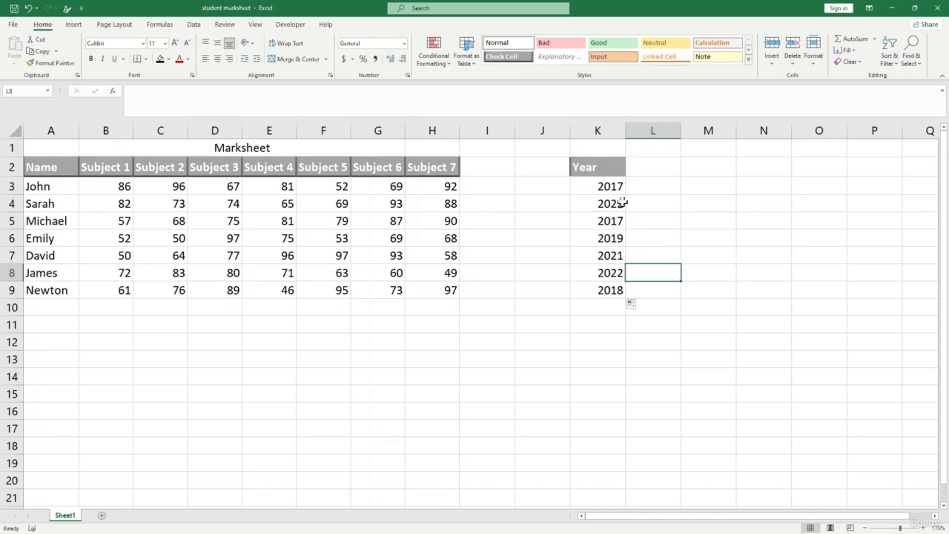
{"action": "left_click", "coordinate": [656, 236]}
{"action": "key", "text": "F9"}
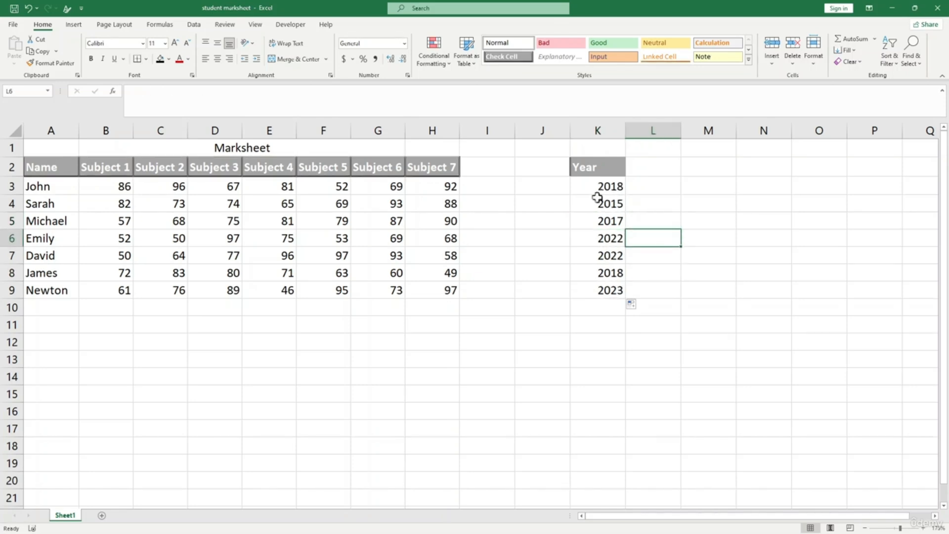
- Copy K3:K9 and paste the years back as fixed values
{"action": "left_click", "coordinate": [633, 203]}
{"action": "left_click_drag", "start_coordinate": [612, 181], "coordinate": [610, 287]}
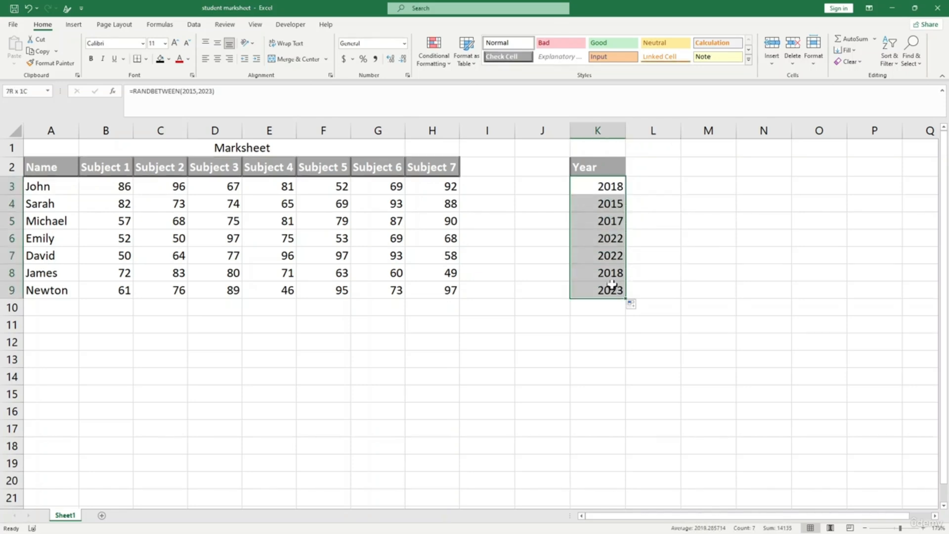
{"action": "key", "text": "ctrl+c"}
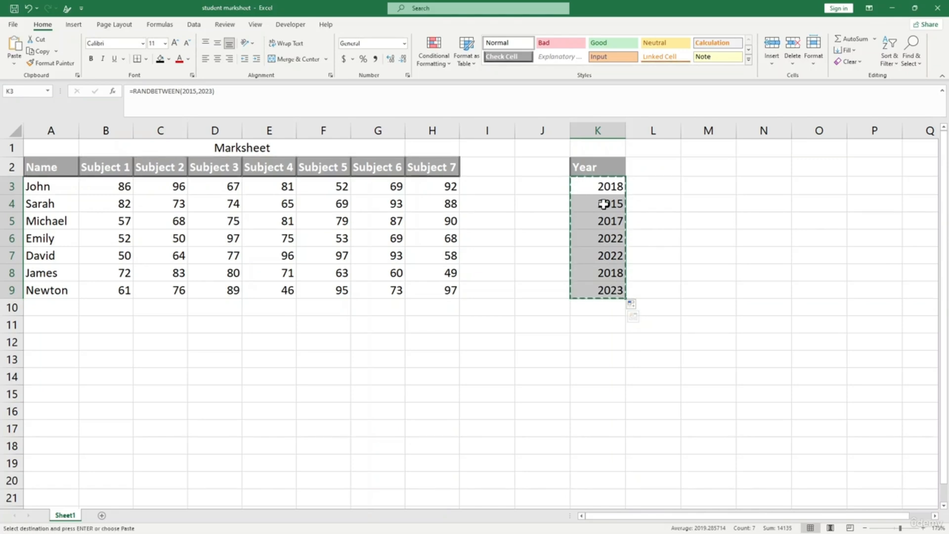
{"action": "left_click", "coordinate": [13, 63]}
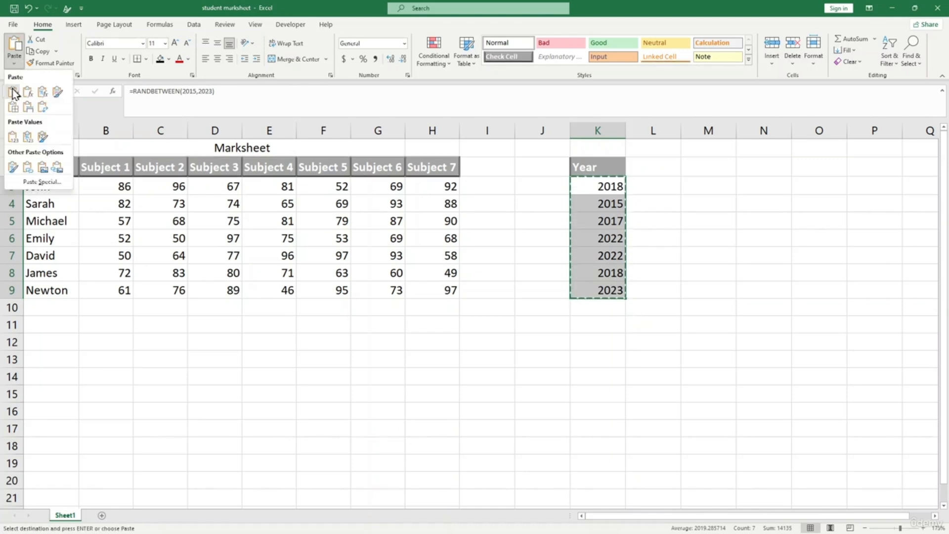
{"action": "left_click", "coordinate": [17, 142]}
{"action": "left_click", "coordinate": [642, 255]}
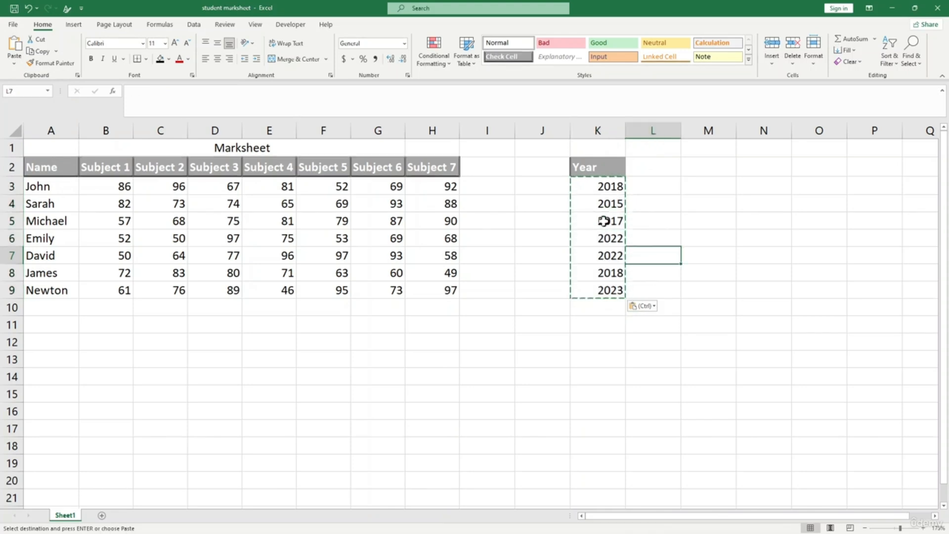
{"action": "key", "text": "Escape"}
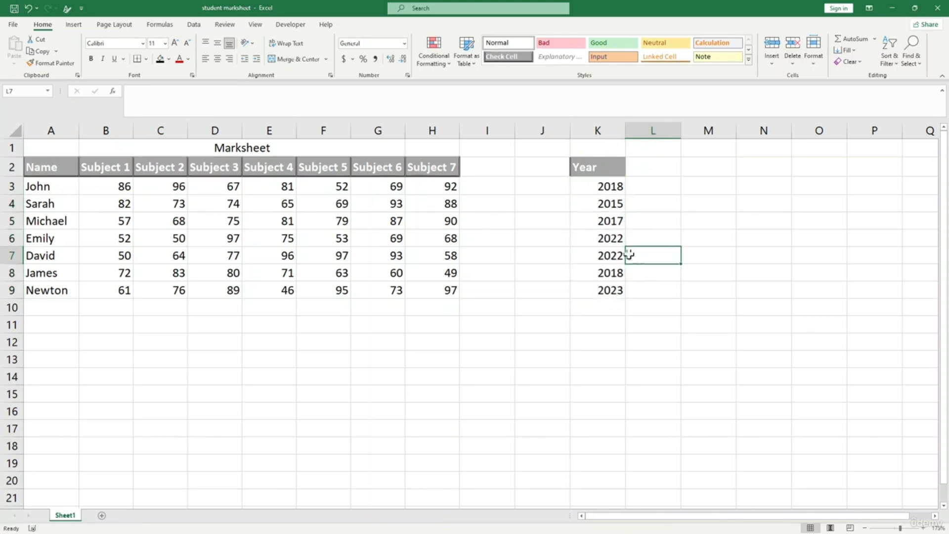
{"action": "left_click", "coordinate": [683, 301]}
{"action": "left_click", "coordinate": [676, 317]}
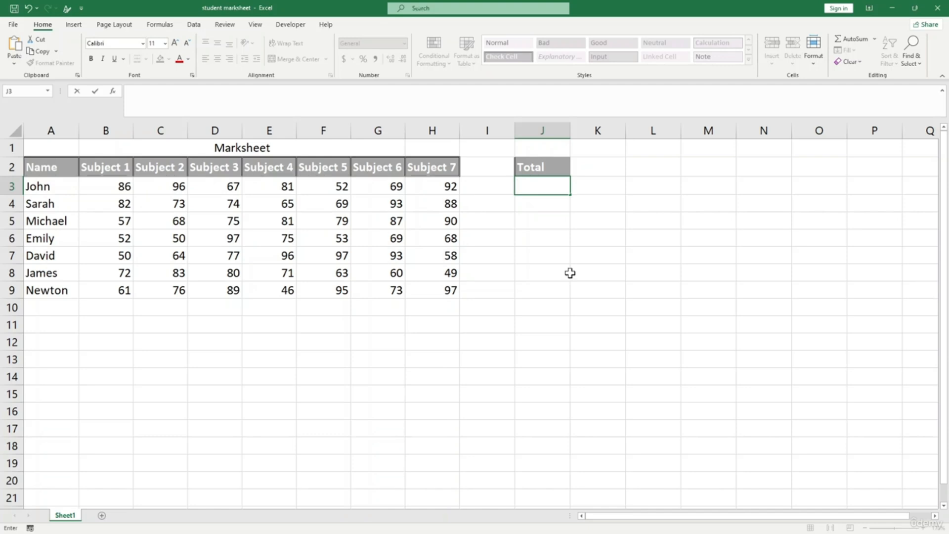
- Review John's marks row and select J3, the first cell under Total
{"action": "left_click", "coordinate": [561, 239]}
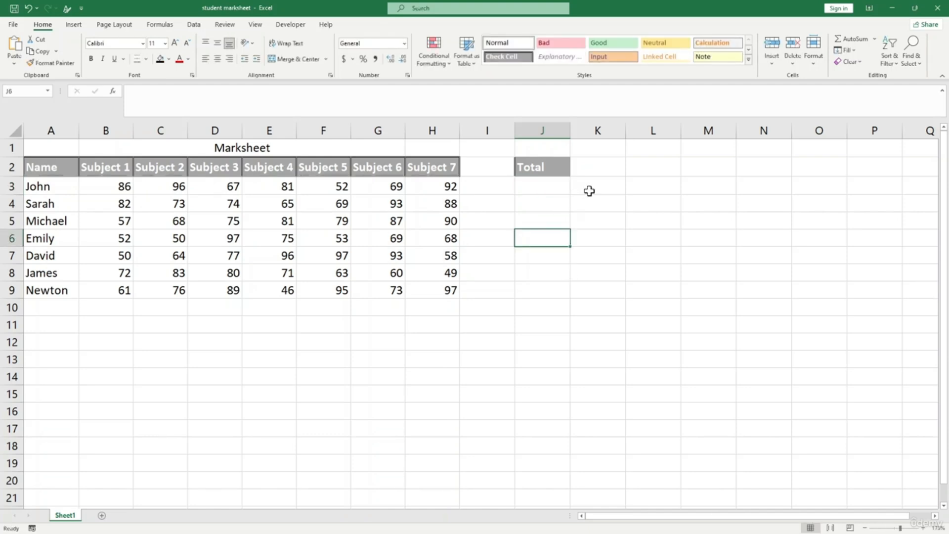
{"action": "left_click", "coordinate": [603, 252]}
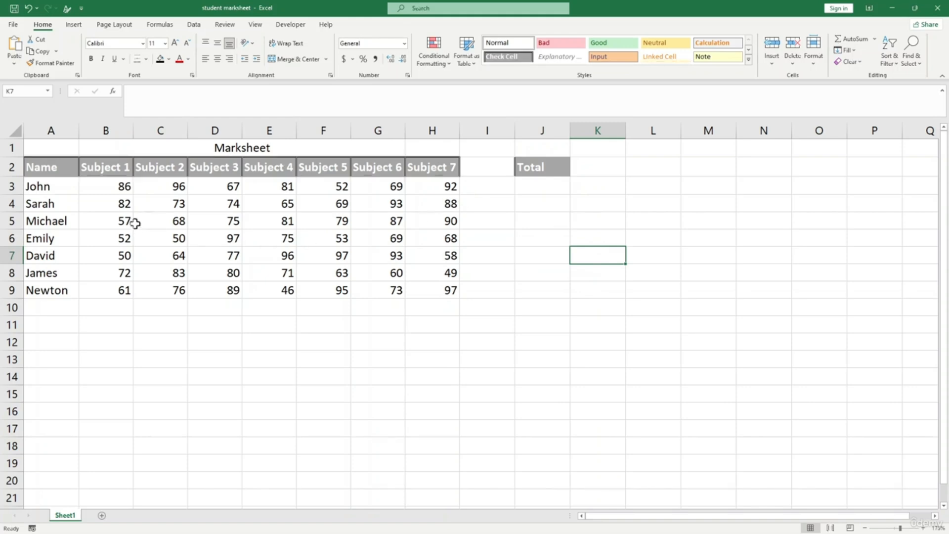
{"action": "left_click", "coordinate": [76, 188]}
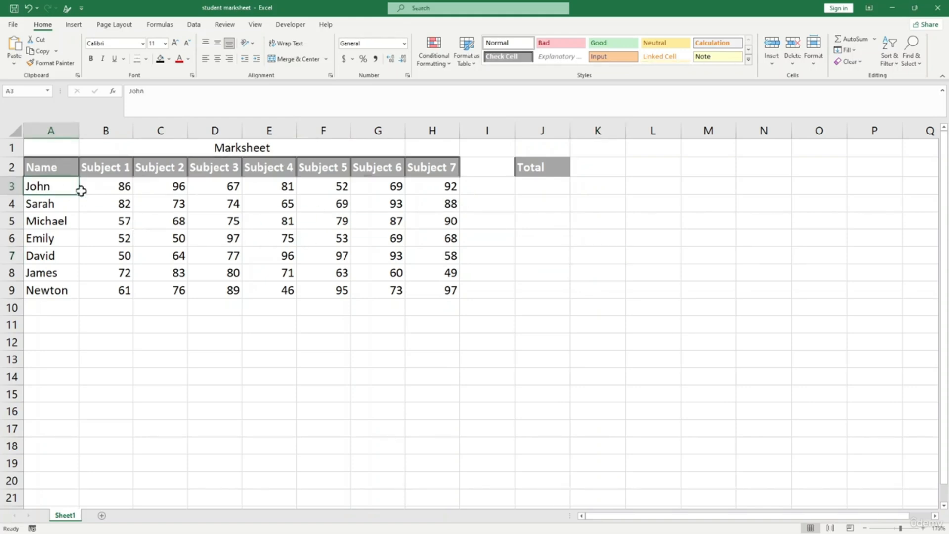
{"action": "left_click", "coordinate": [123, 188]}
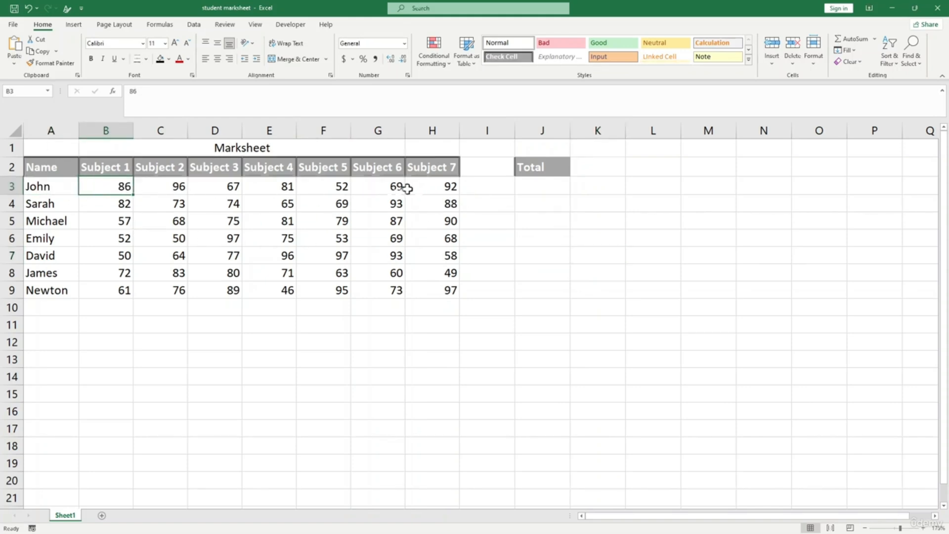
{"action": "left_click", "coordinate": [548, 191]}
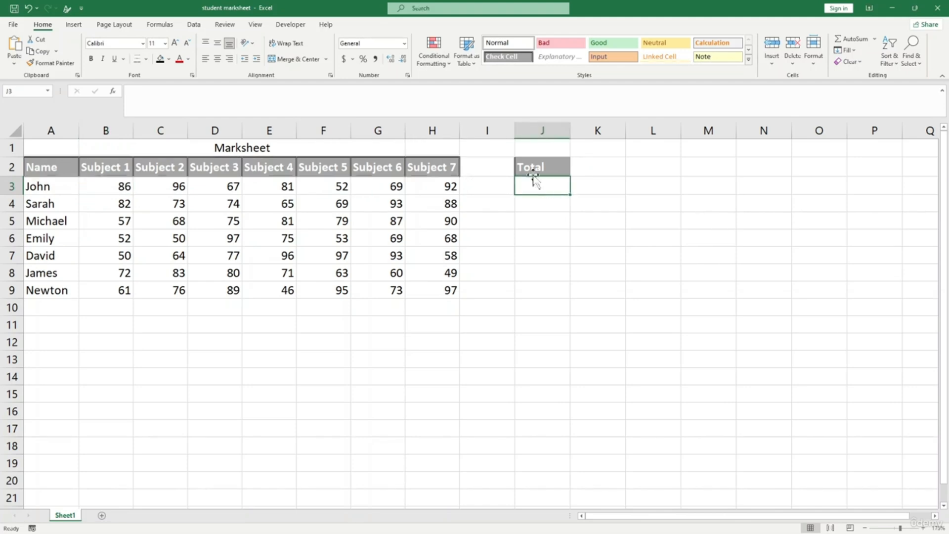
{"action": "left_click", "coordinate": [536, 203]}
{"action": "left_click", "coordinate": [541, 184]}
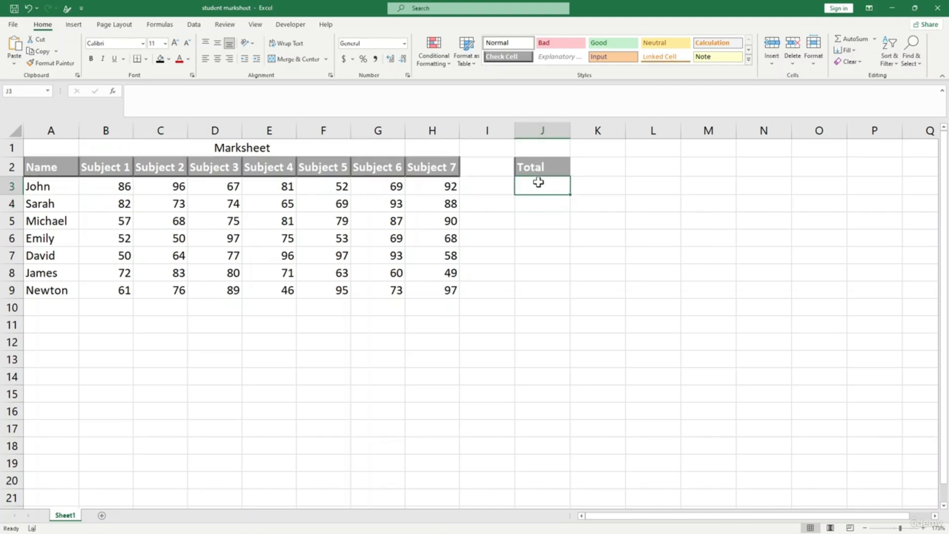
{"action": "left_click", "coordinate": [557, 269]}
{"action": "left_click", "coordinate": [535, 187]}
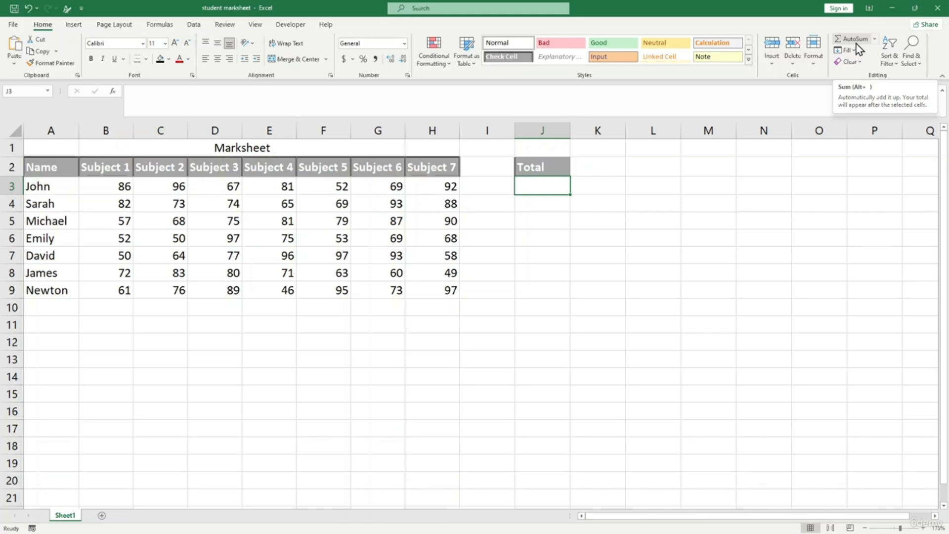
{"action": "left_click", "coordinate": [855, 42]}
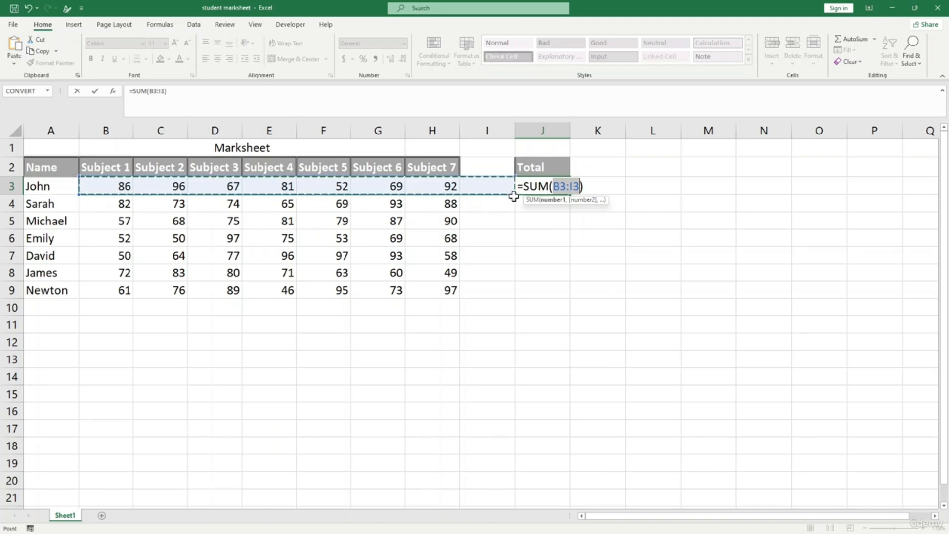
{"action": "key", "text": "Return"}
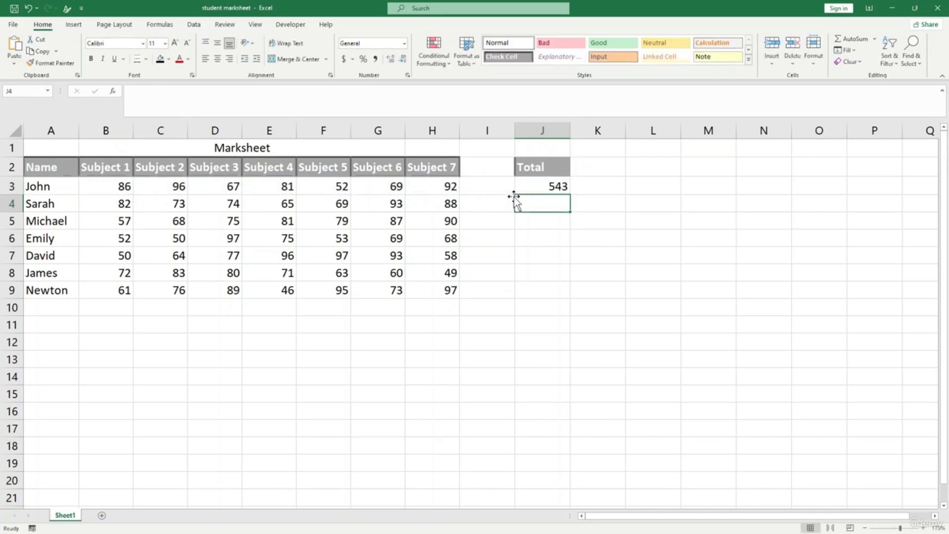
{"action": "left_click", "coordinate": [548, 186]}
{"action": "left_click", "coordinate": [548, 205]}
{"action": "key", "text": "alt+equal"}
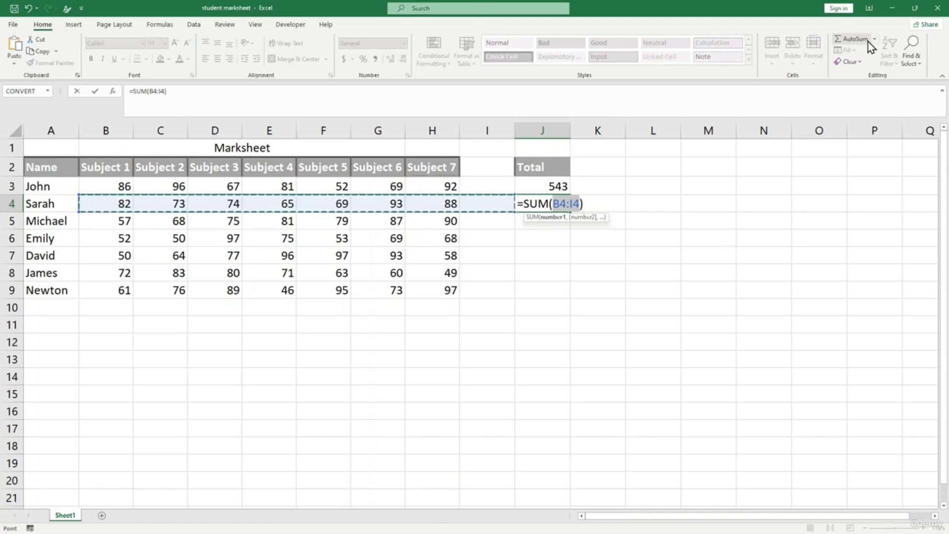
{"action": "key", "text": "Return"}
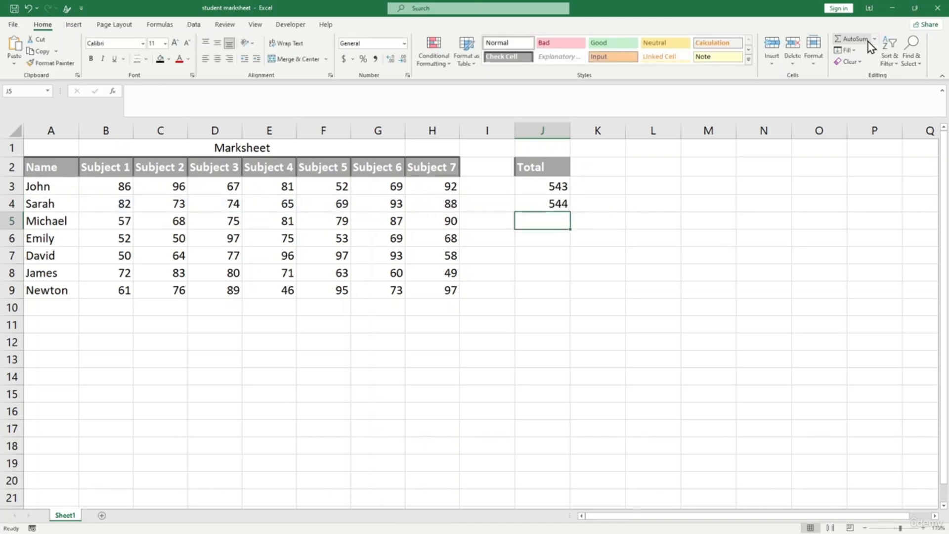
{"action": "left_click", "coordinate": [648, 258]}
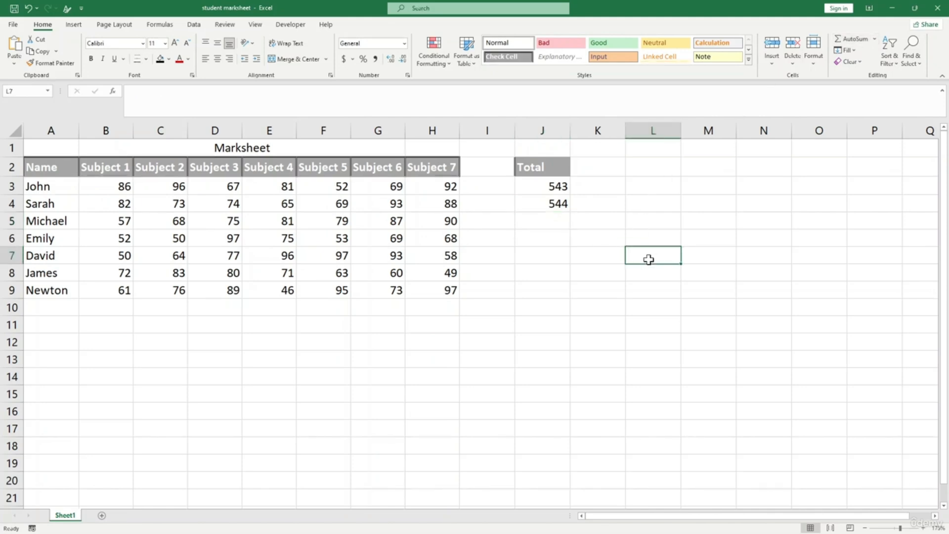
{"action": "key", "text": "ctrl+z"}
{"action": "key", "text": "ctrl+z"}
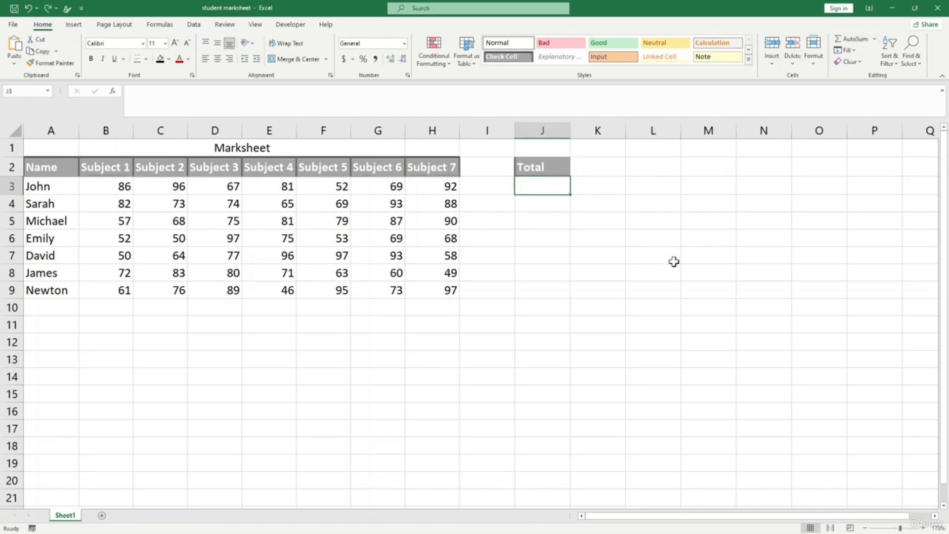
{"action": "left_click", "coordinate": [674, 261]}
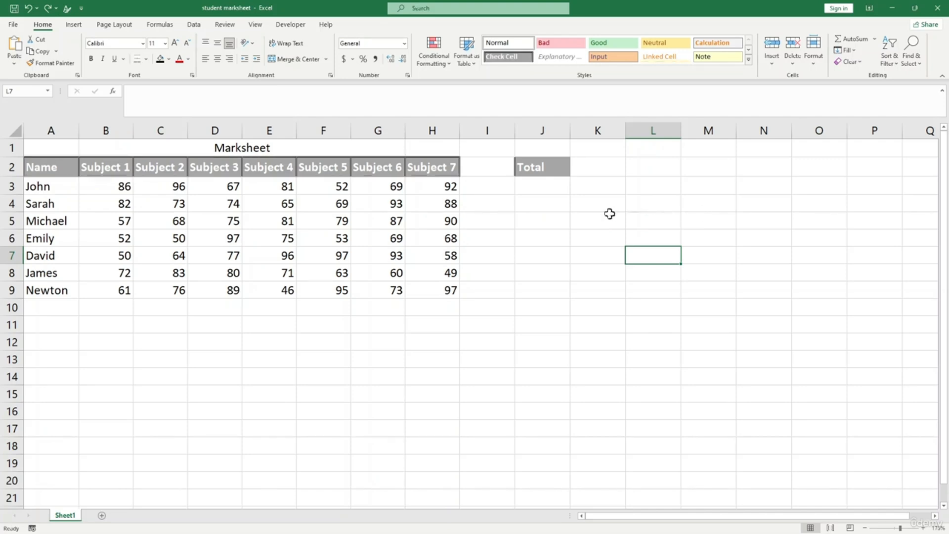
- AutoSum row 3 into L3, giving John's total of 543
{"action": "left_click", "coordinate": [645, 182]}
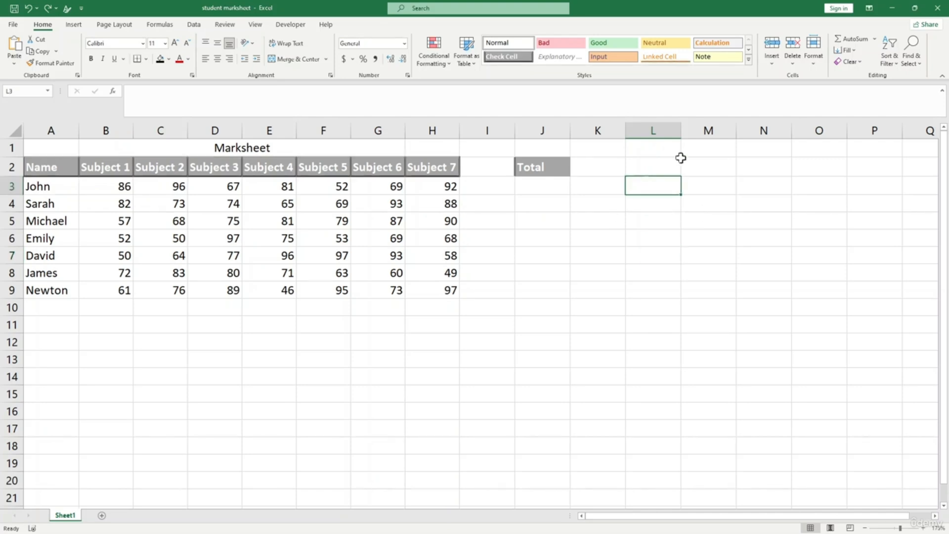
{"action": "left_click", "coordinate": [858, 39]}
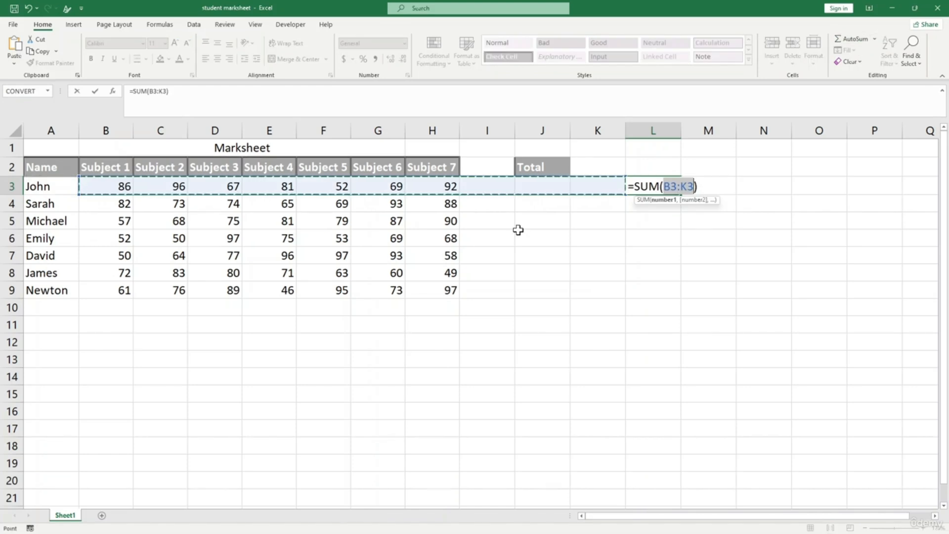
{"action": "key", "text": "Return"}
- Test the L3 total with 25 in I3, clear it, and select B11
{"action": "left_click", "coordinate": [491, 188]}
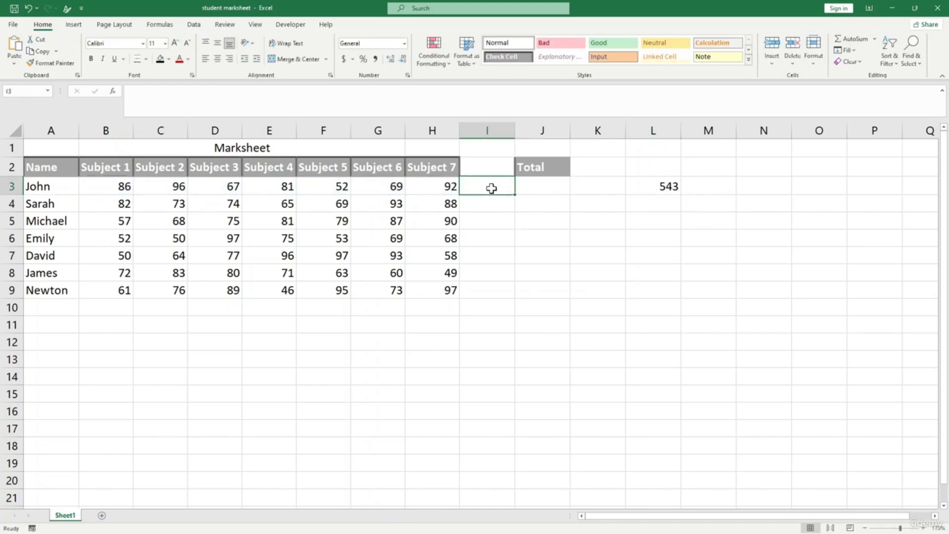
{"action": "type", "text": "2"}
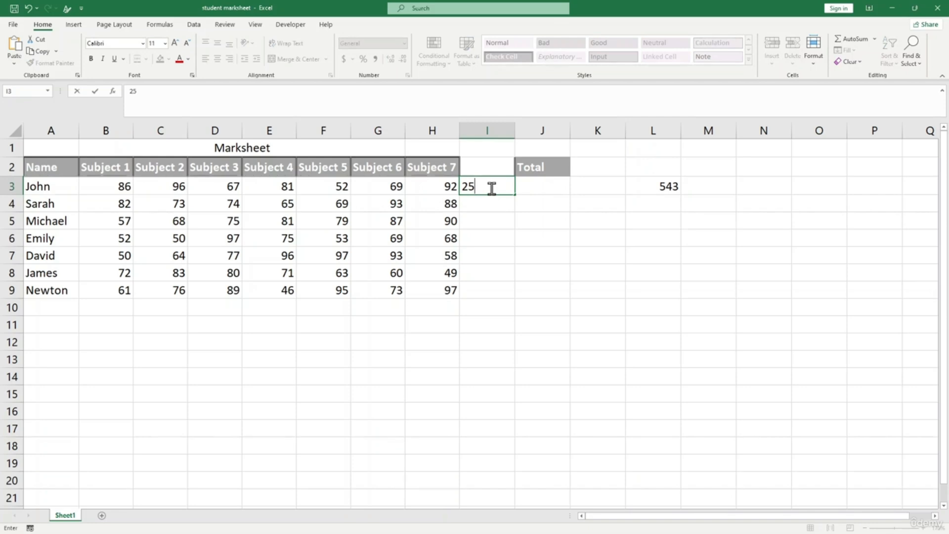
{"action": "type", "text": "5"}
{"action": "key", "text": "Return"}
{"action": "left_click", "coordinate": [642, 190]}
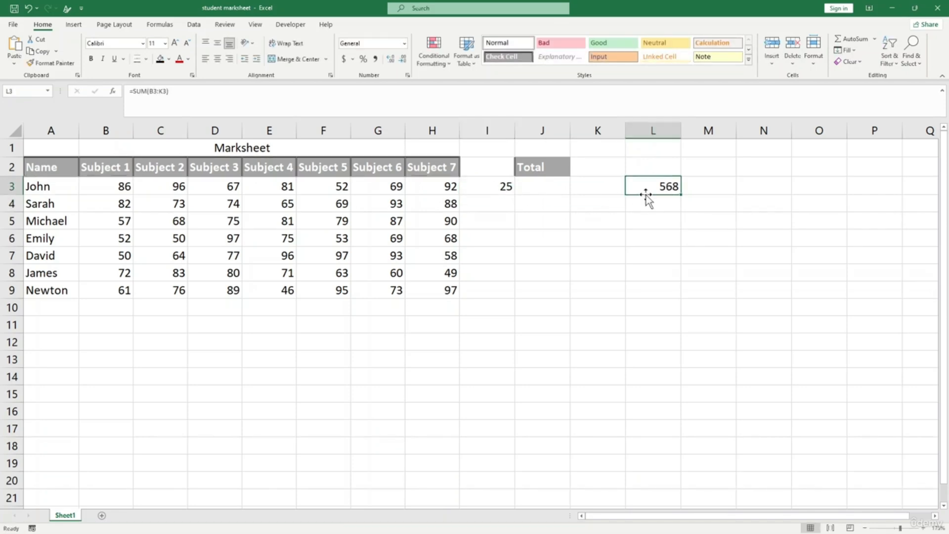
{"action": "left_click", "coordinate": [508, 188]}
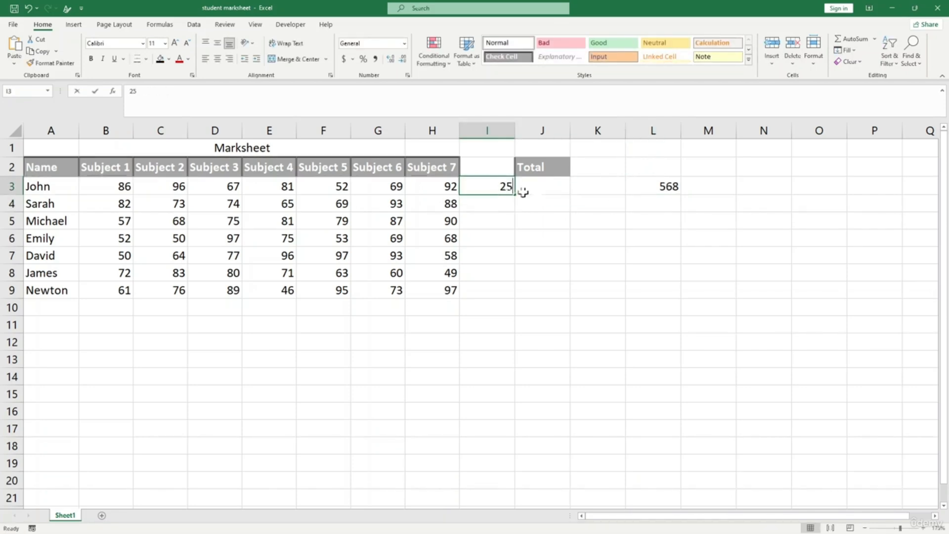
{"action": "key", "text": "BackSpace"}
{"action": "left_click", "coordinate": [640, 234]}
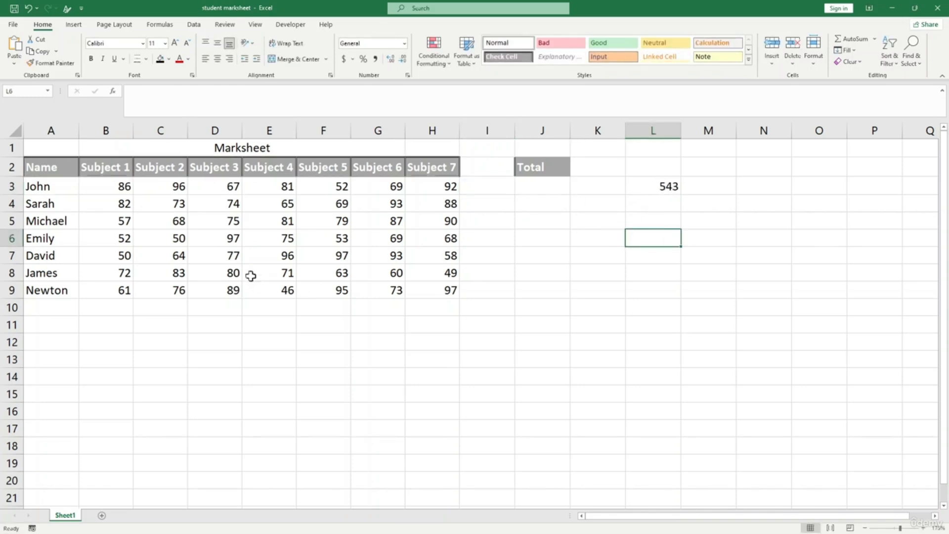
{"action": "left_click", "coordinate": [112, 295]}
{"action": "left_click", "coordinate": [118, 318]}
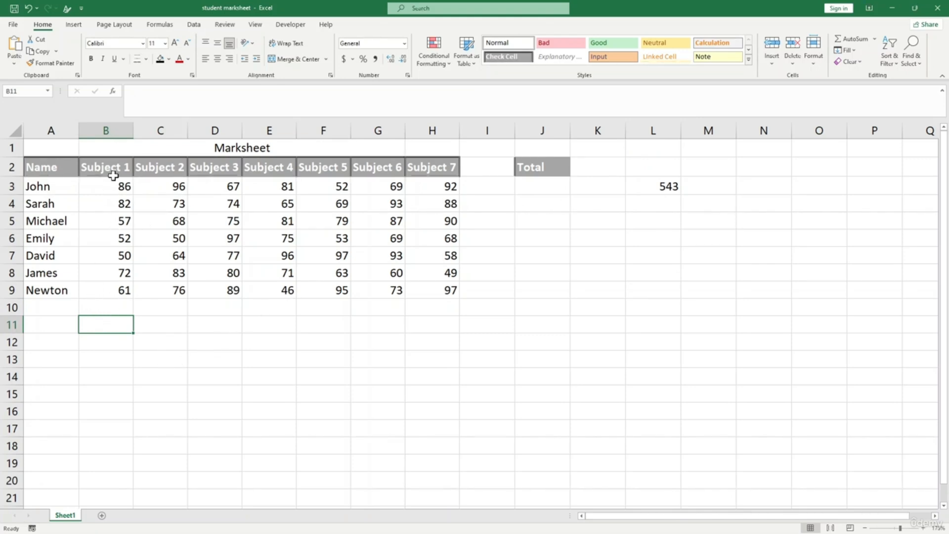
- AutoSum the Subject 1 marks into B11 (460), then undo it
{"action": "left_click_drag", "start_coordinate": [117, 344], "coordinate": [116, 357]}
{"action": "left_click", "coordinate": [113, 325]}
{"action": "left_click", "coordinate": [123, 348]}
{"action": "left_click", "coordinate": [118, 324]}
{"action": "left_click", "coordinate": [855, 42]}
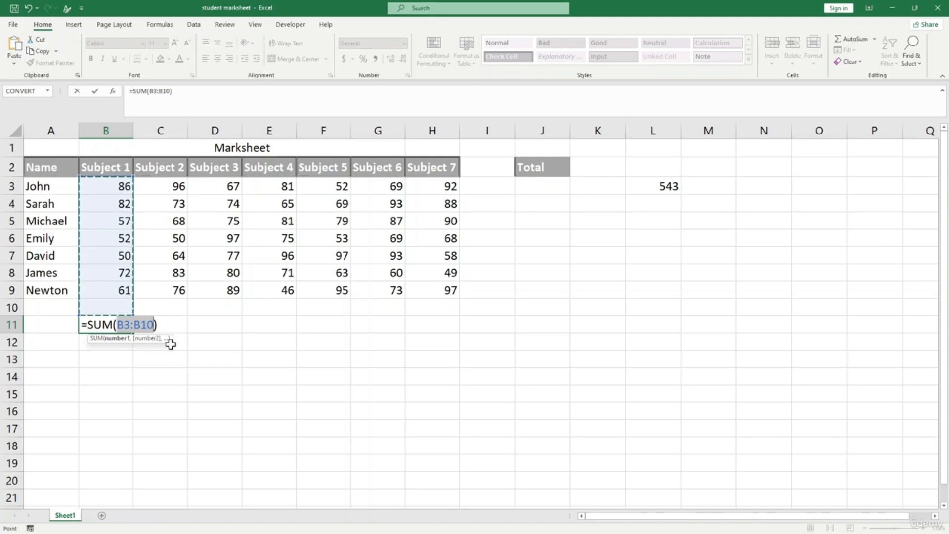
{"action": "key", "text": "ctrl+Return"}
{"action": "key", "text": "Return"}
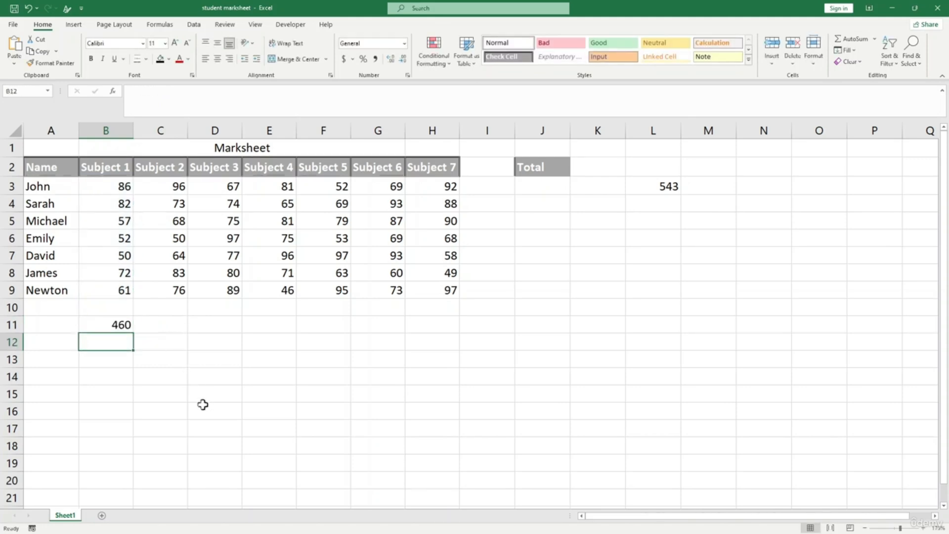
{"action": "left_click", "coordinate": [111, 325]}
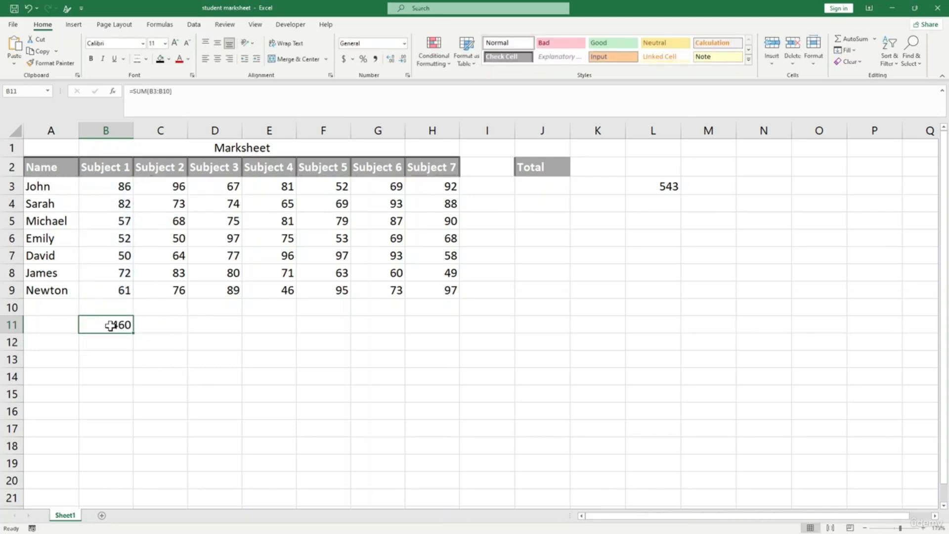
{"action": "key", "text": "ctrl+z"}
{"action": "left_click", "coordinate": [299, 397]}
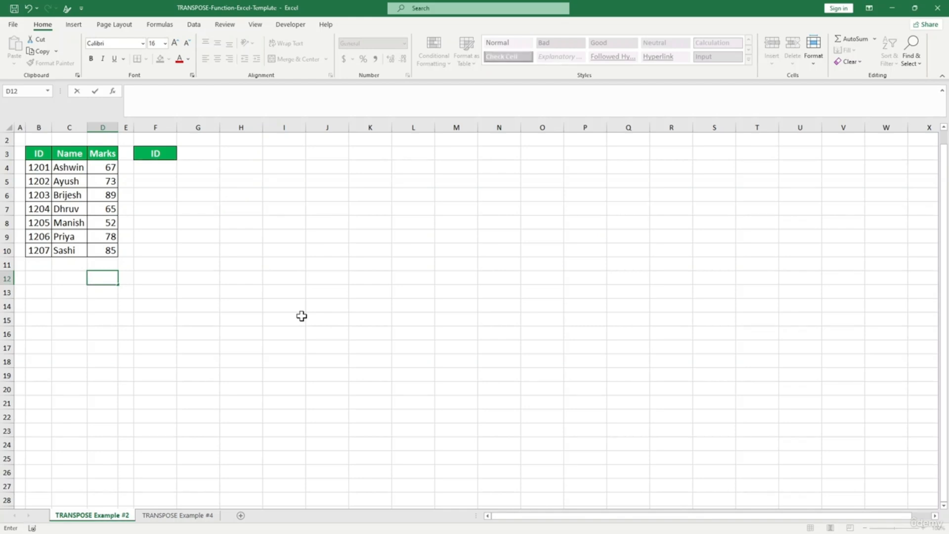
- Copy the seven IDs 1201–1207 from column B
{"action": "left_click", "coordinate": [183, 276]}
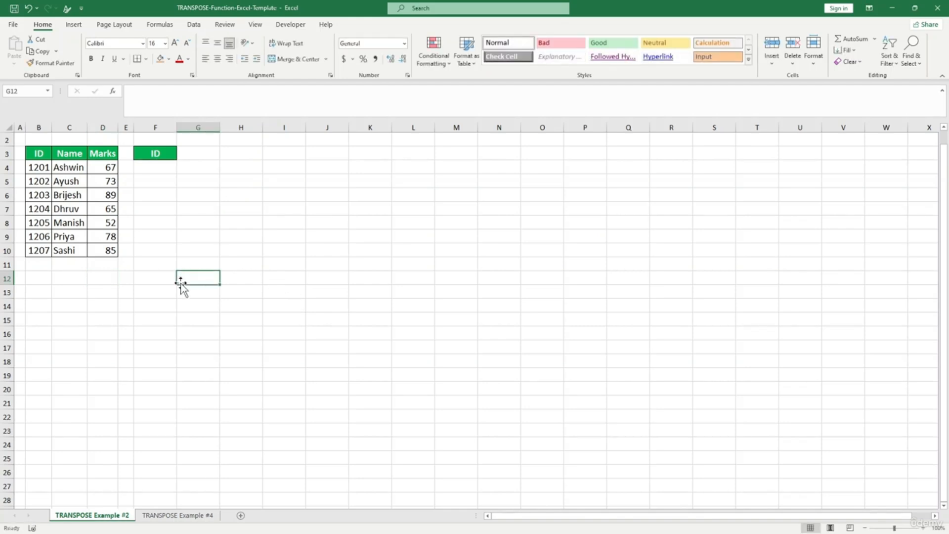
{"action": "left_click", "coordinate": [156, 266]}
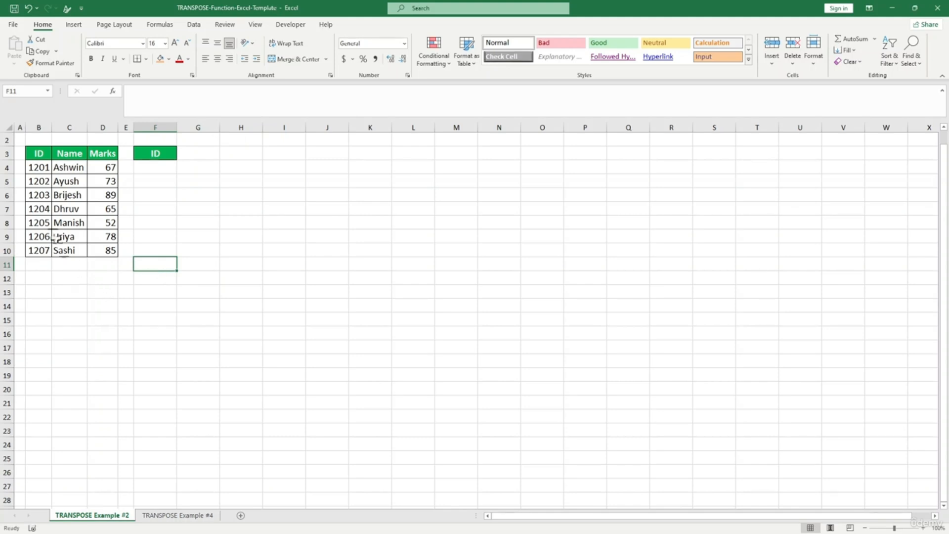
{"action": "left_click_drag", "start_coordinate": [33, 168], "coordinate": [39, 251]}
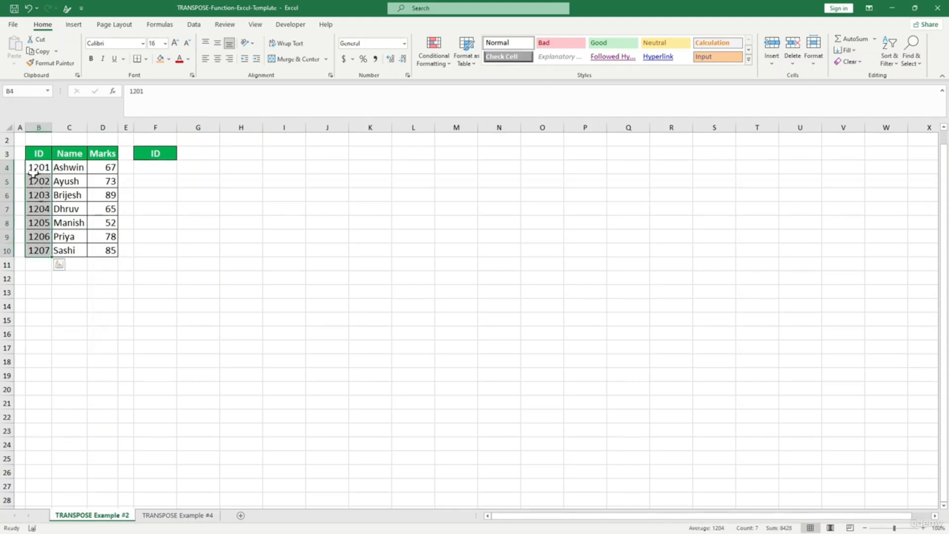
{"action": "left_click_drag", "start_coordinate": [183, 154], "coordinate": [346, 155]}
{"action": "left_click", "coordinate": [360, 269]}
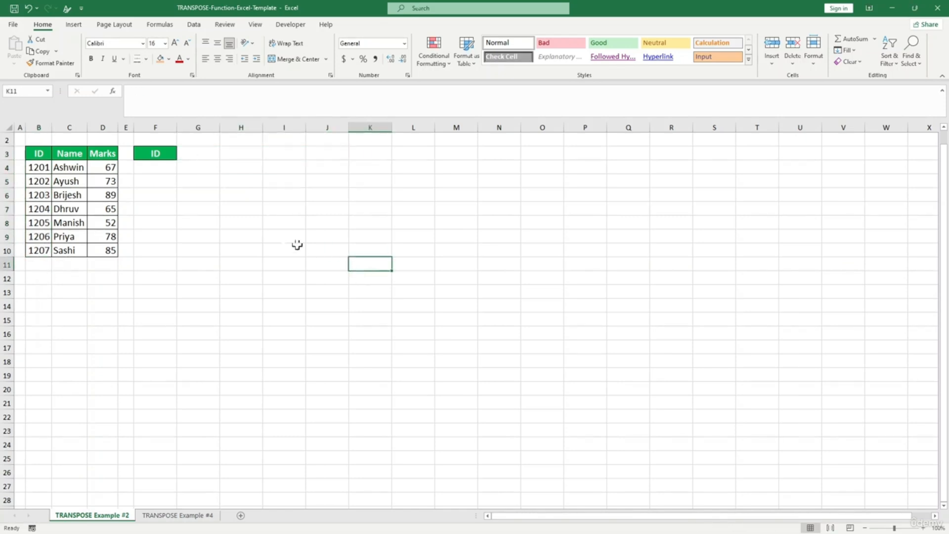
{"action": "left_click", "coordinate": [186, 153]}
{"action": "left_click_drag", "start_coordinate": [40, 168], "coordinate": [43, 247]}
{"action": "key", "text": "ctrl+c"}
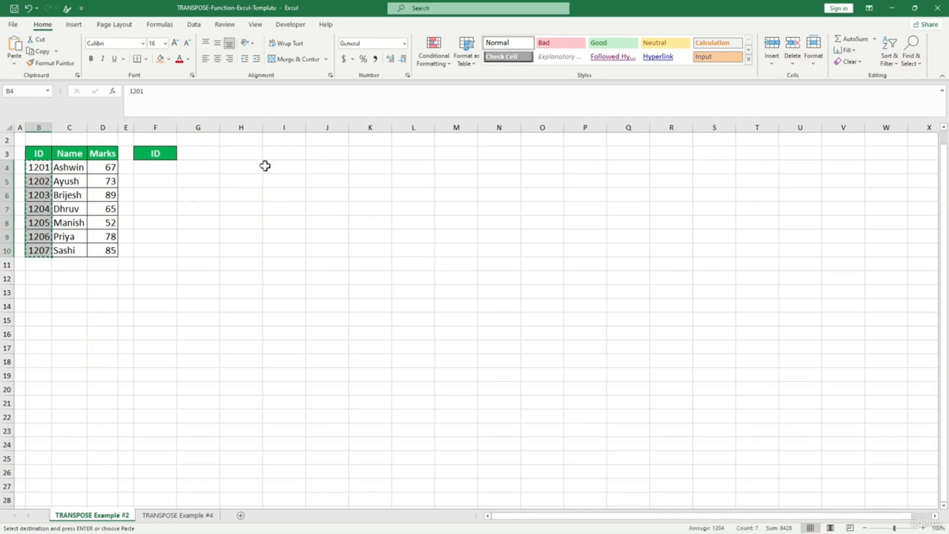
- Paste the IDs transposed across row 3 starting at G3
{"action": "left_click", "coordinate": [198, 154]}
{"action": "right_click", "coordinate": [198, 155]}
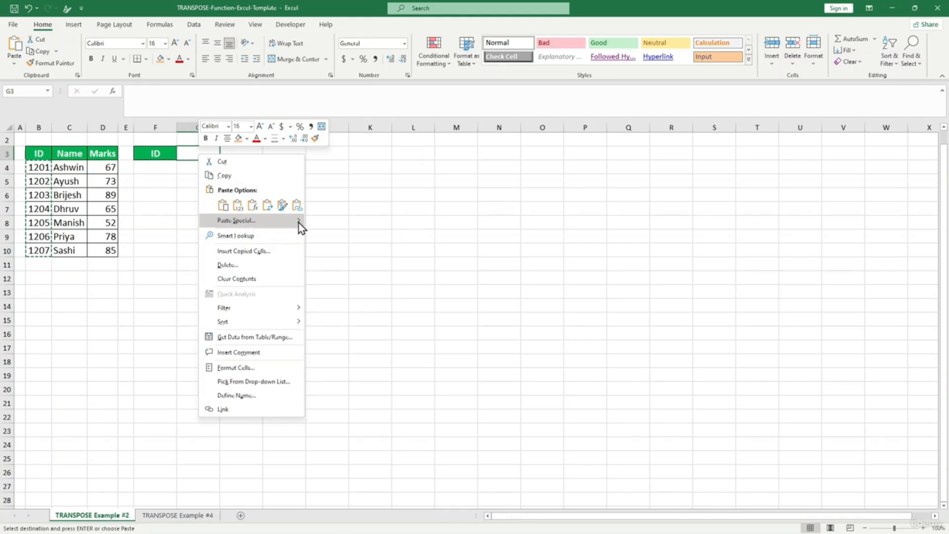
{"action": "mouse_move", "coordinate": [298, 224]}
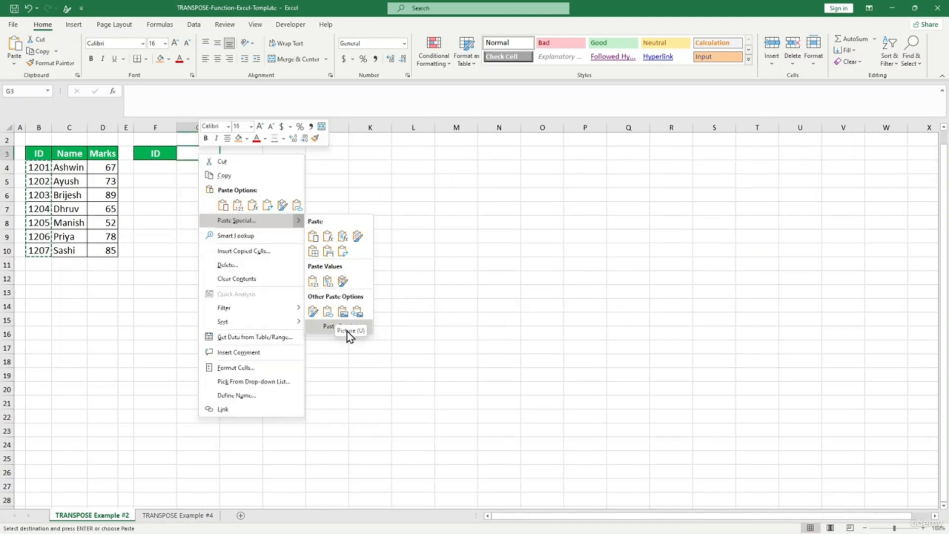
{"action": "left_click", "coordinate": [328, 327]}
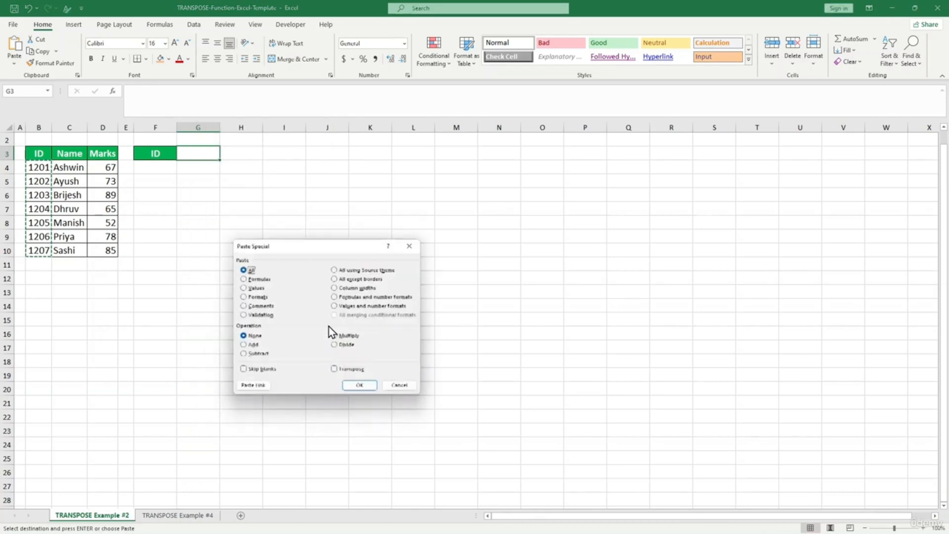
{"action": "left_click_drag", "start_coordinate": [310, 249], "coordinate": [457, 195]}
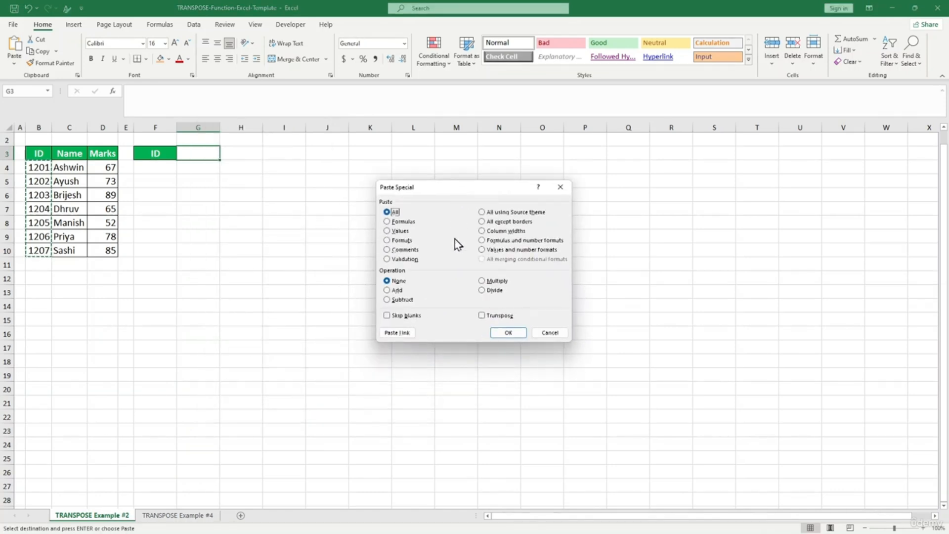
{"action": "left_click", "coordinate": [482, 316]}
{"action": "left_click", "coordinate": [509, 333]}
{"action": "left_click", "coordinate": [350, 278]}
- Check the pasted IDs in G3:M3 and copy the Name heading into F4
{"action": "left_click", "coordinate": [200, 154]}
{"action": "left_click_drag", "start_coordinate": [200, 155], "coordinate": [449, 153]}
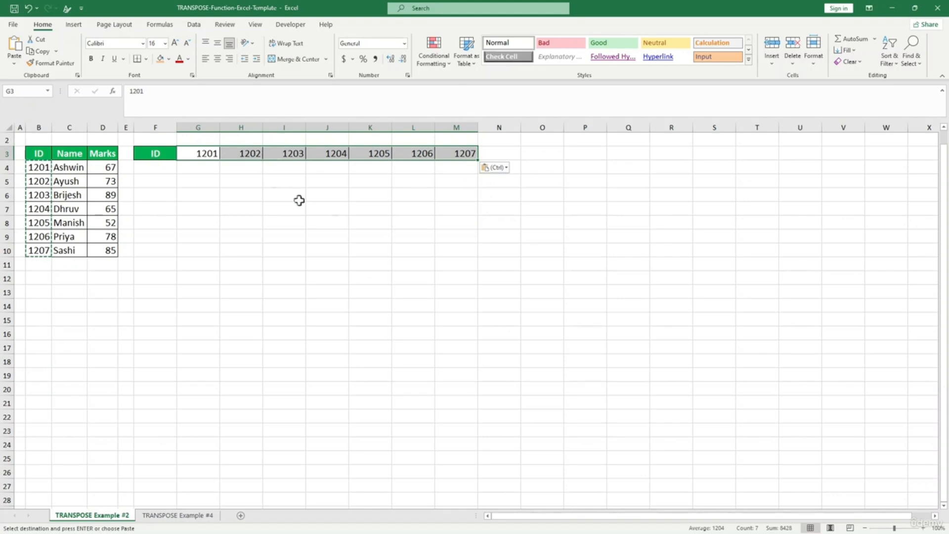
{"action": "left_click", "coordinate": [413, 237]}
{"action": "left_click", "coordinate": [70, 153]}
{"action": "key", "text": "ctrl+c"}
{"action": "left_click", "coordinate": [152, 167]}
{"action": "key", "text": "ctrl+v"}
{"action": "left_click", "coordinate": [146, 202]}
- Paste the seven names from column C transposed into G4:M4, then widen the Marks column
{"action": "left_click_drag", "start_coordinate": [70, 168], "coordinate": [74, 250]}
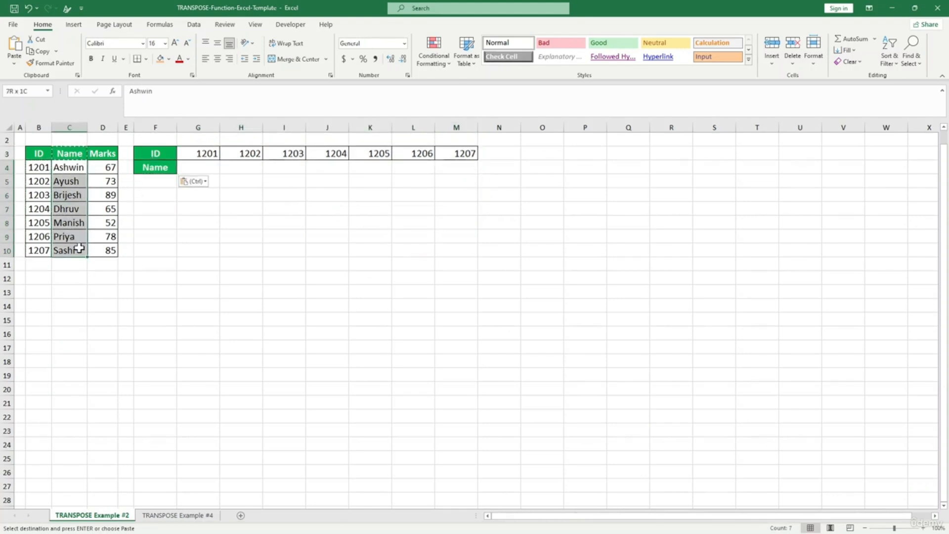
{"action": "key", "text": "ctrl+c"}
{"action": "right_click", "coordinate": [204, 166]}
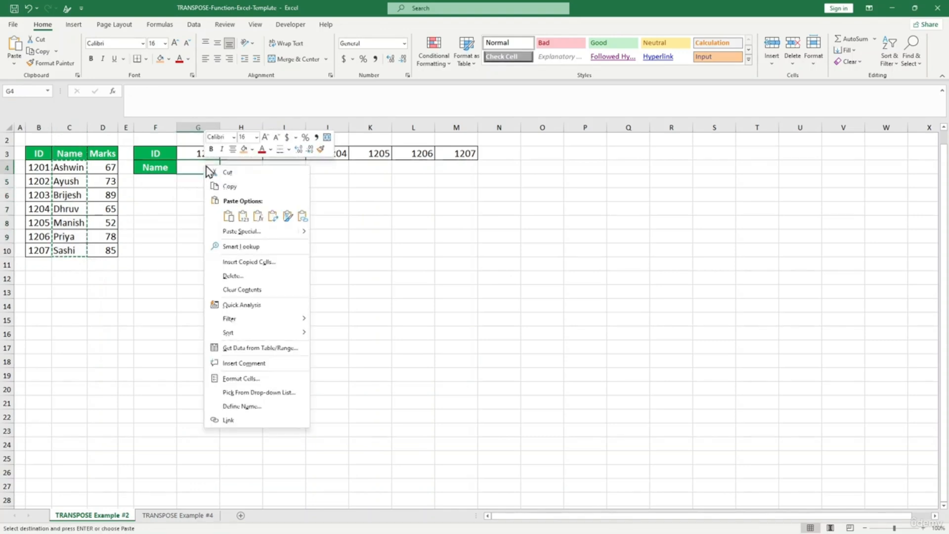
{"action": "mouse_move", "coordinate": [307, 236]}
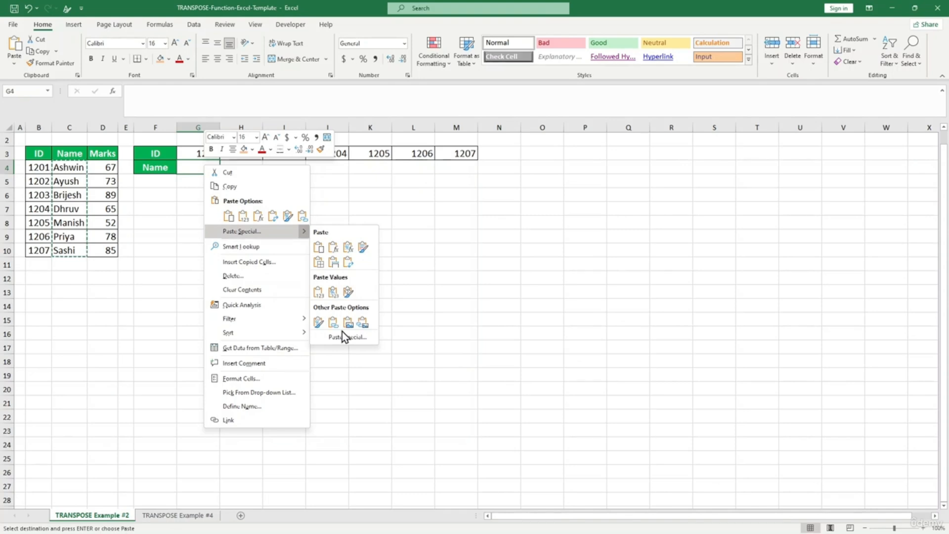
{"action": "left_click", "coordinate": [348, 338]}
{"action": "left_click", "coordinate": [373, 384]}
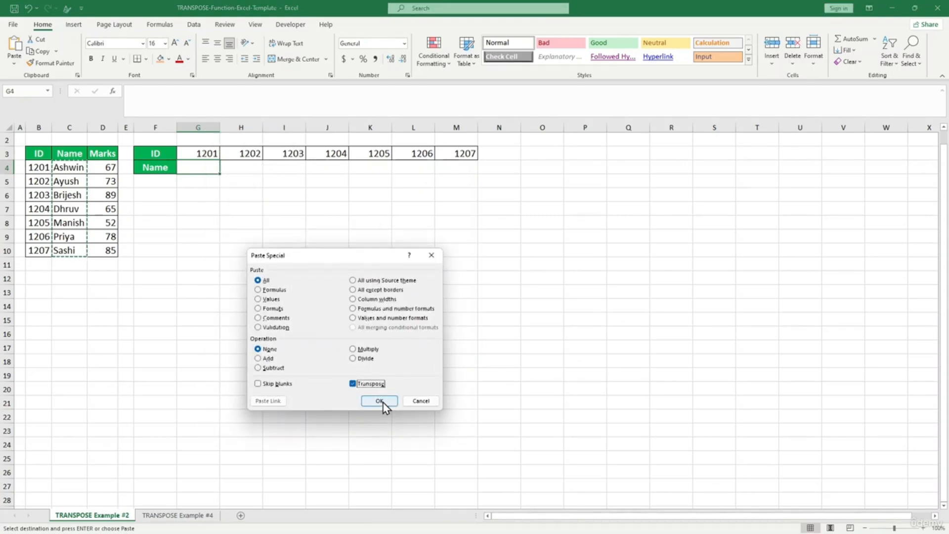
{"action": "left_click", "coordinate": [379, 401]}
{"action": "left_click_drag", "start_coordinate": [424, 274], "coordinate": [423, 267]}
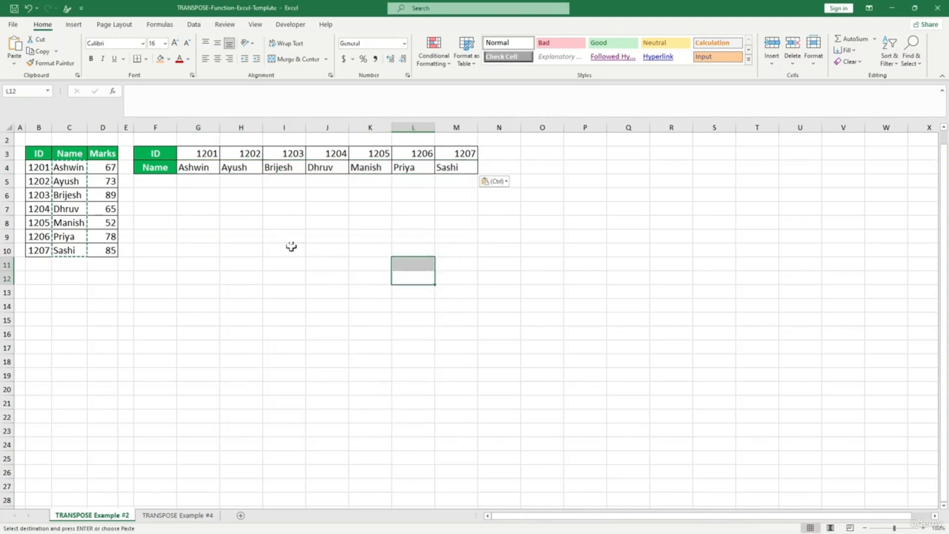
{"action": "key", "text": "ctrl"}
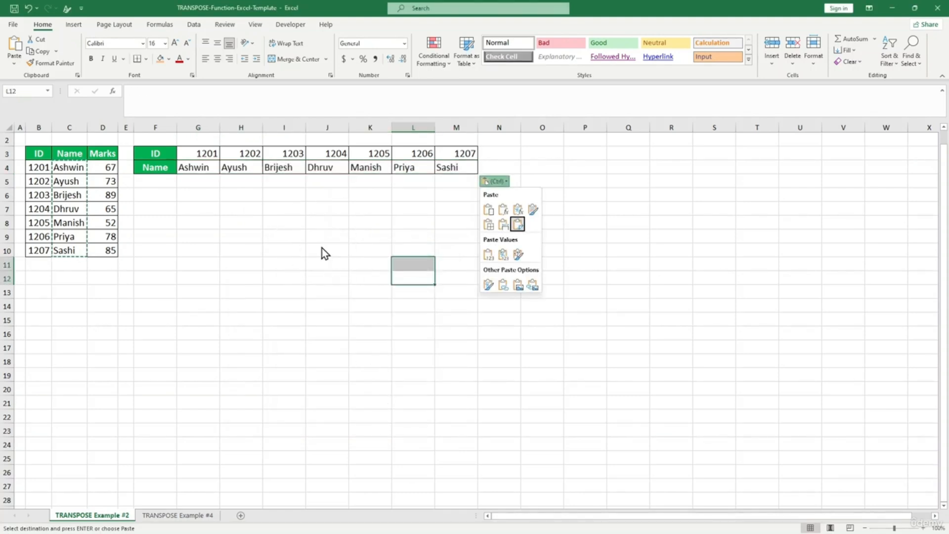
{"action": "left_click", "coordinate": [296, 276]}
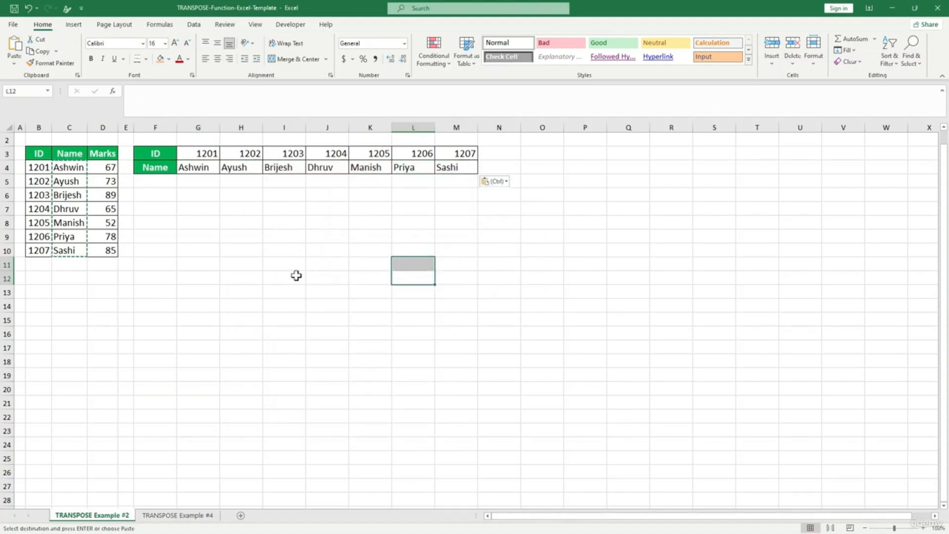
{"action": "left_click", "coordinate": [58, 204]}
{"action": "left_click_drag", "start_coordinate": [116, 127], "coordinate": [170, 129]}
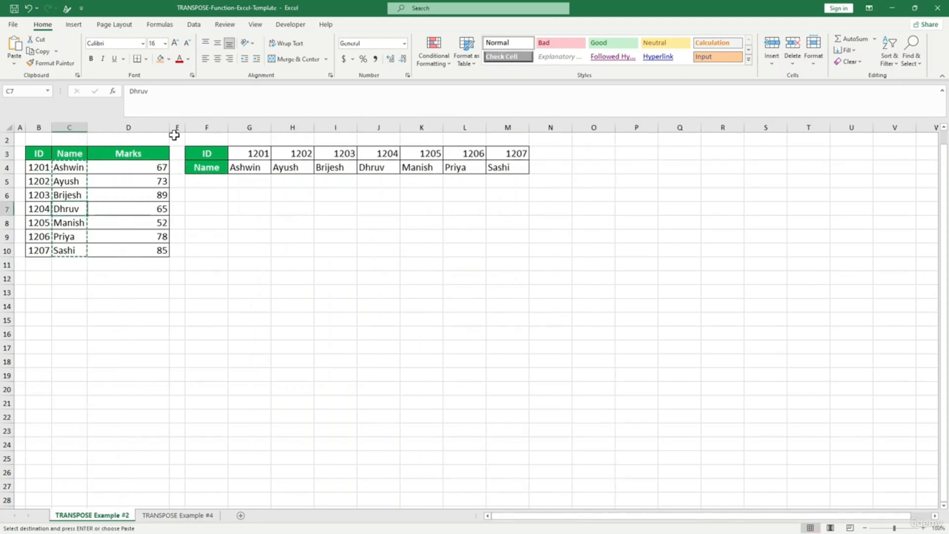
- Undo the Marks column widening, then widen column E and the Name column
{"action": "key", "text": "ctrl+z"}
{"action": "left_click_drag", "start_coordinate": [133, 128], "coordinate": [207, 128]}
{"action": "left_click_drag", "start_coordinate": [87, 128], "coordinate": [111, 128]}
{"action": "left_click", "coordinate": [170, 205]}
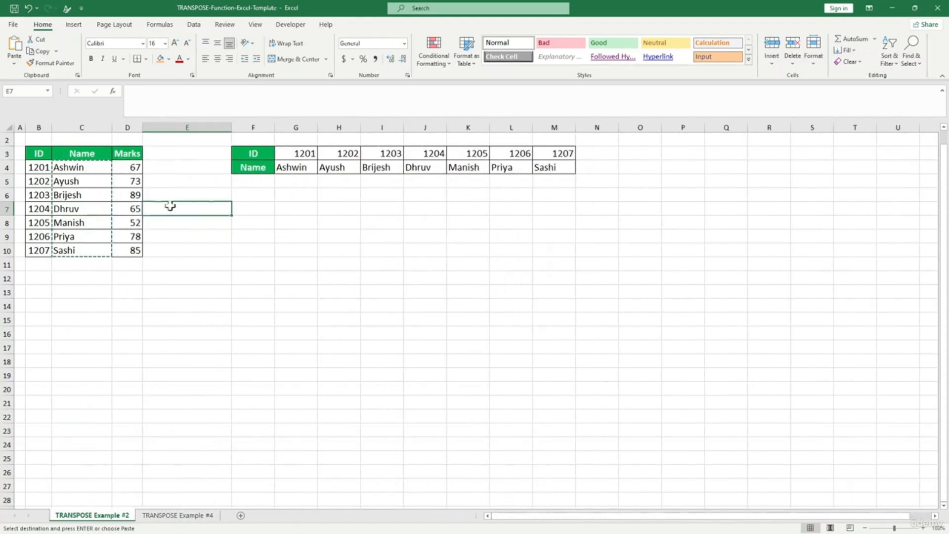
- Rename Dhruv to David in C7 and confirm the pasted name row still shows Dhruv
{"action": "left_click", "coordinate": [83, 212]}
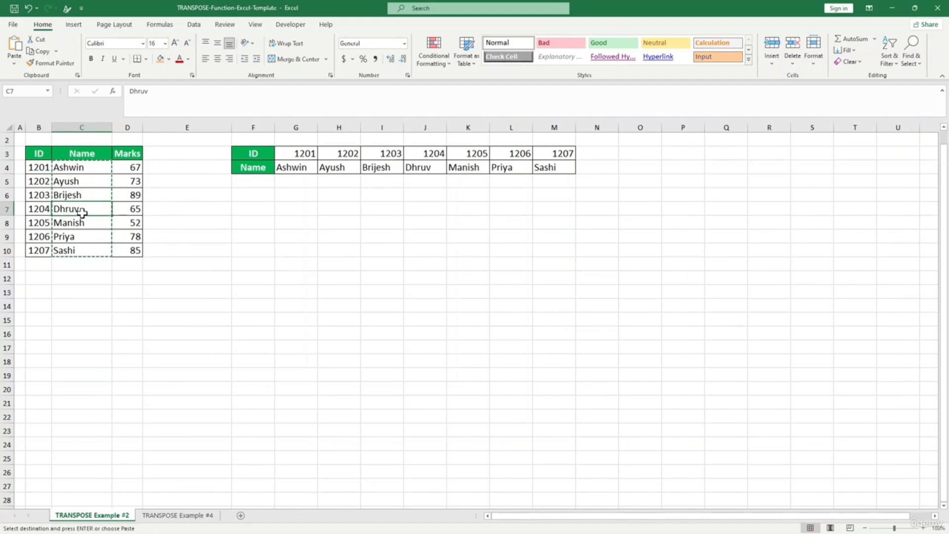
{"action": "type", "text": "David"}
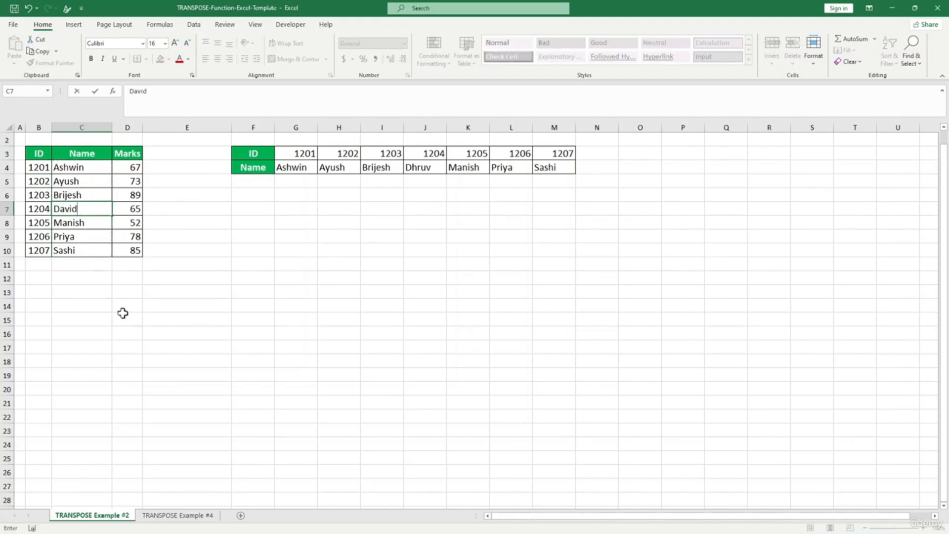
{"action": "left_click", "coordinate": [158, 319]}
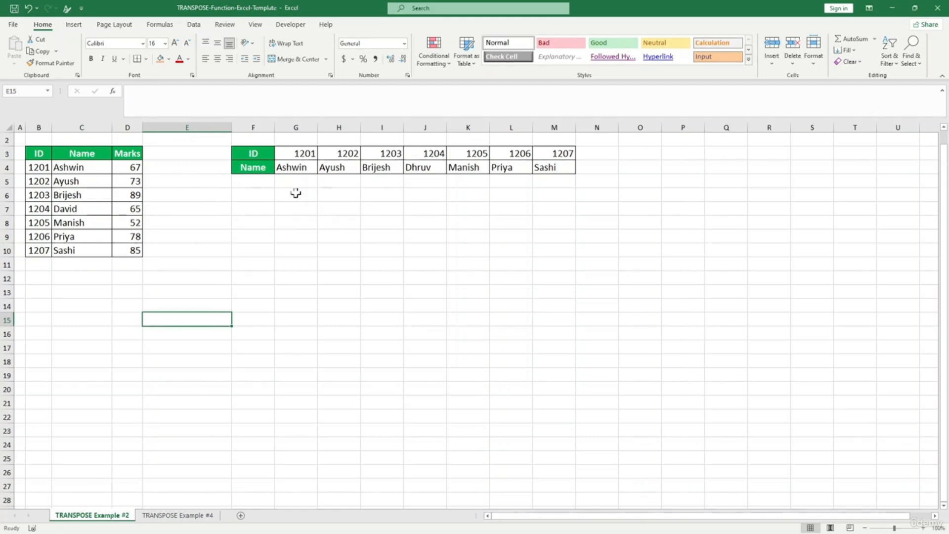
{"action": "left_click", "coordinate": [81, 209]}
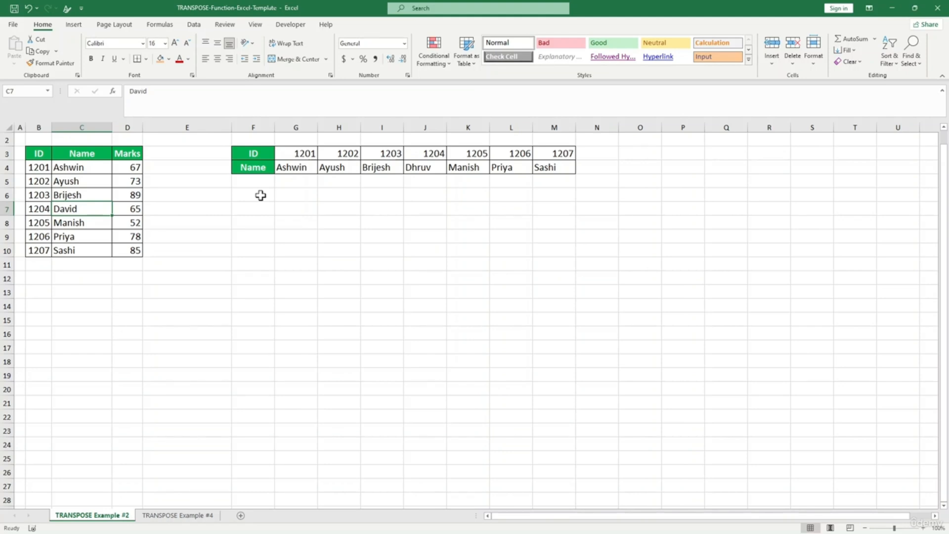
{"action": "left_click", "coordinate": [282, 236]}
{"action": "left_click_drag", "start_coordinate": [299, 154], "coordinate": [554, 167]}
{"action": "left_click", "coordinate": [381, 249]}
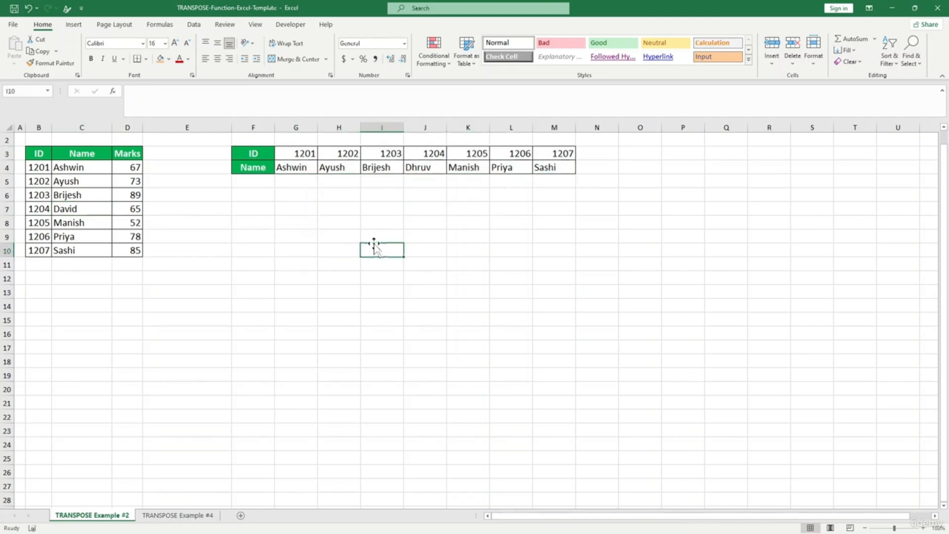
- Clear the contents of columns G through M
{"action": "left_click_drag", "start_coordinate": [296, 127], "coordinate": [557, 133]}
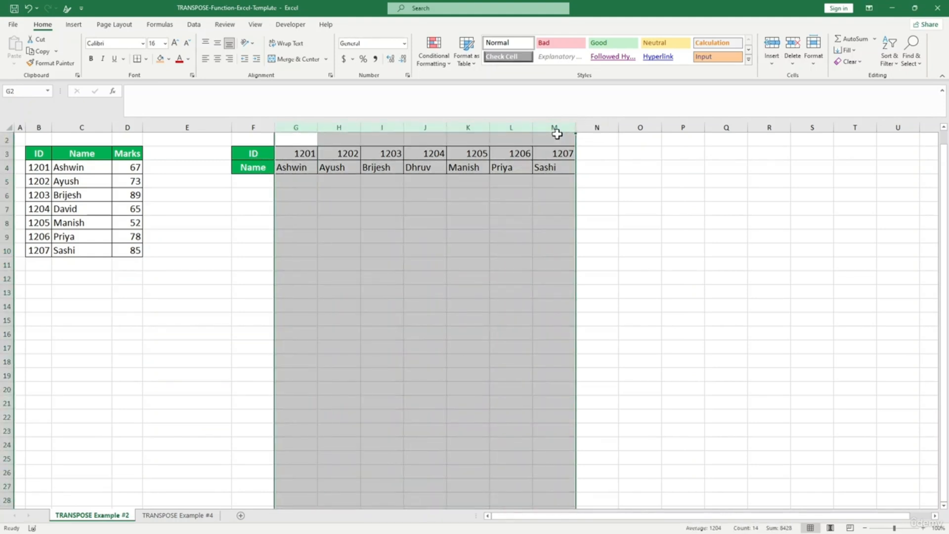
{"action": "right_click", "coordinate": [557, 133]}
{"action": "left_click", "coordinate": [591, 232]}
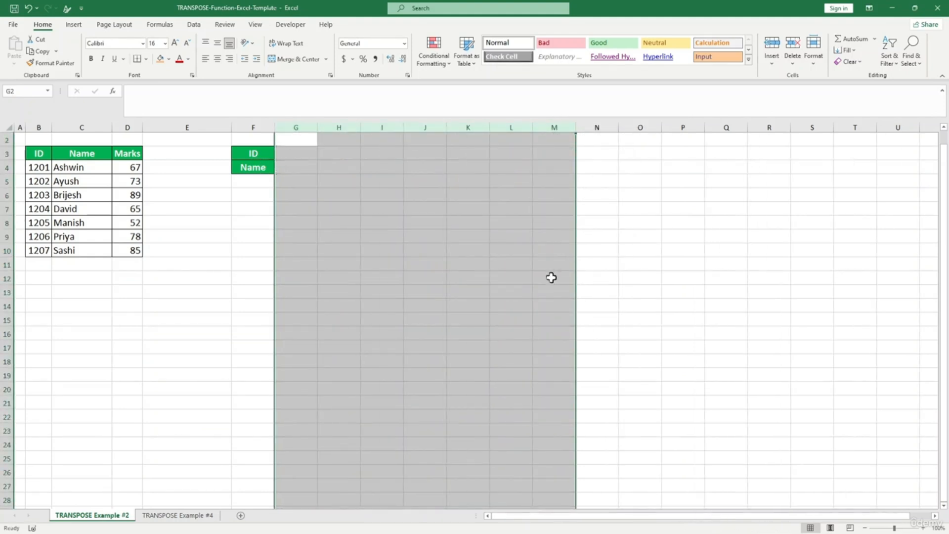
{"action": "left_click", "coordinate": [551, 277]}
{"action": "left_click", "coordinate": [260, 264]}
- Cancel a started entry in G3, select the source IDs 1201–1207 in B4:B10, then return to G3
{"action": "left_click", "coordinate": [39, 171]}
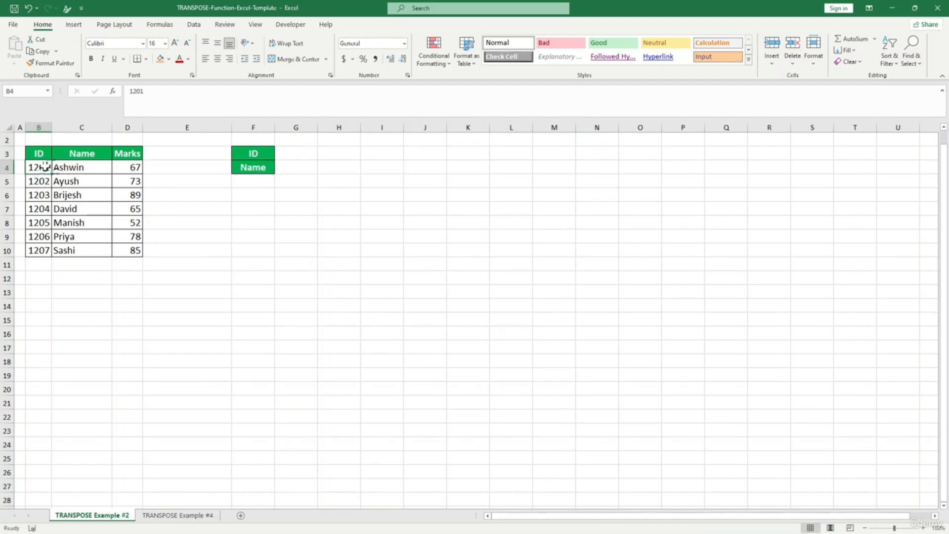
{"action": "left_click", "coordinate": [298, 154]}
{"action": "type", "text": "="}
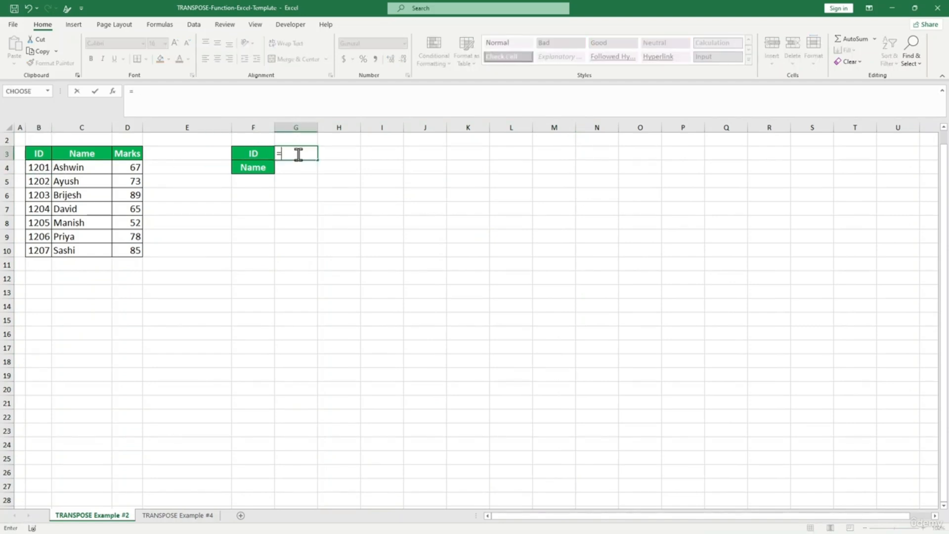
{"action": "key", "text": "Escape"}
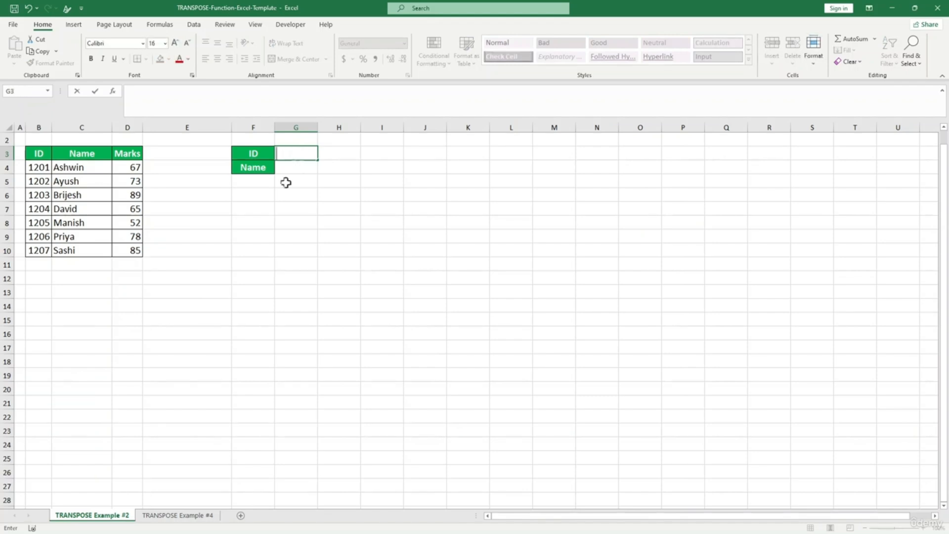
{"action": "left_click", "coordinate": [271, 214]}
{"action": "left_click", "coordinate": [34, 166]}
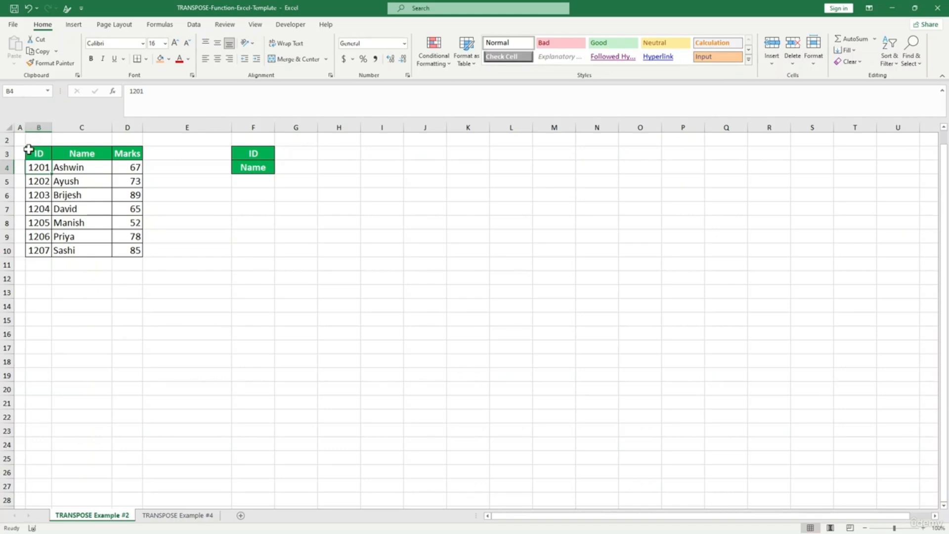
{"action": "key", "text": "shift+Down"}
{"action": "key", "text": "shift+Down"}
{"action": "key", "text": "shift+Down"}
{"action": "key", "text": "shift+Down"}
{"action": "key", "text": "shift+Down"}
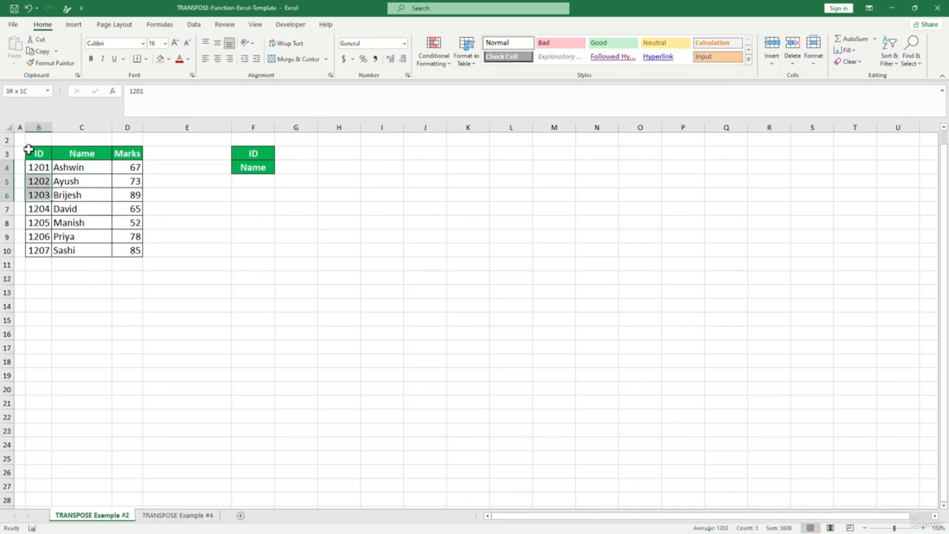
{"action": "key", "text": "shift+Down"}
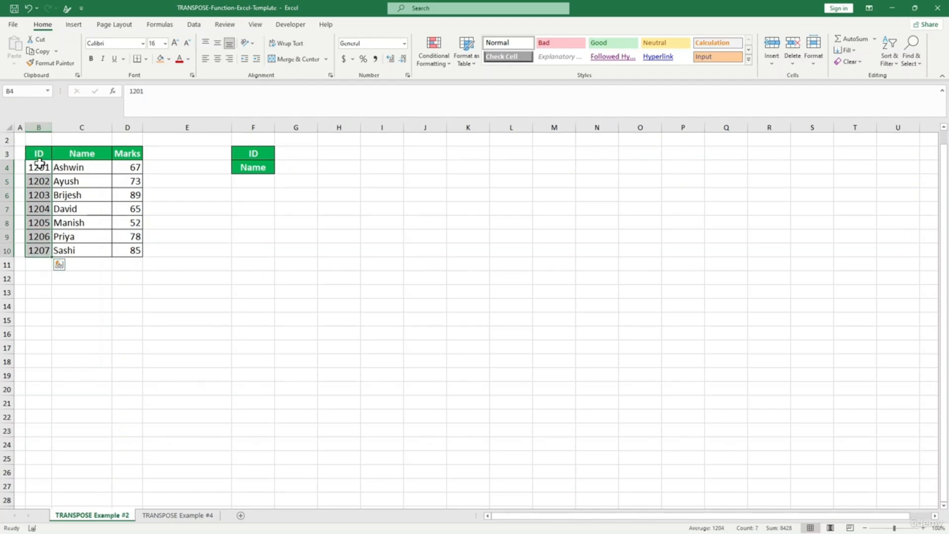
{"action": "left_click_drag", "start_coordinate": [39, 168], "coordinate": [40, 248]}
{"action": "left_click_drag", "start_coordinate": [39, 248], "coordinate": [38, 248]}
{"action": "left_click", "coordinate": [297, 157]}
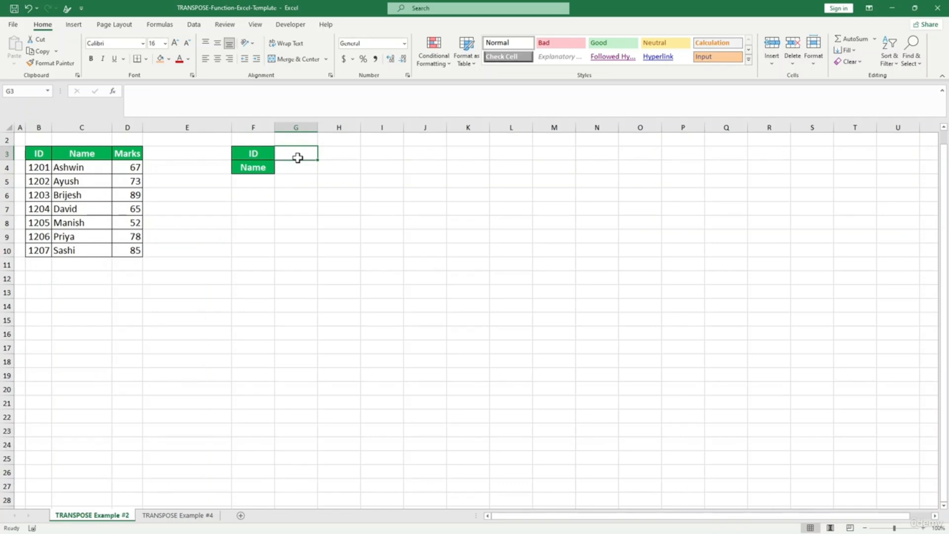
- Enter =TRANSPOSE(B4:B10) in G3 to spread the IDs across row 3
{"action": "type", "text": "=tr"}
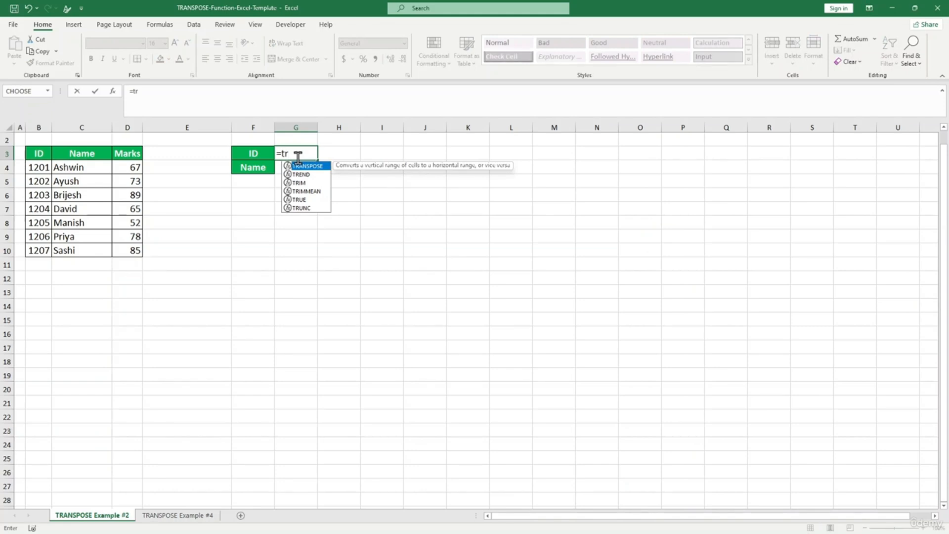
{"action": "key", "text": "Tab"}
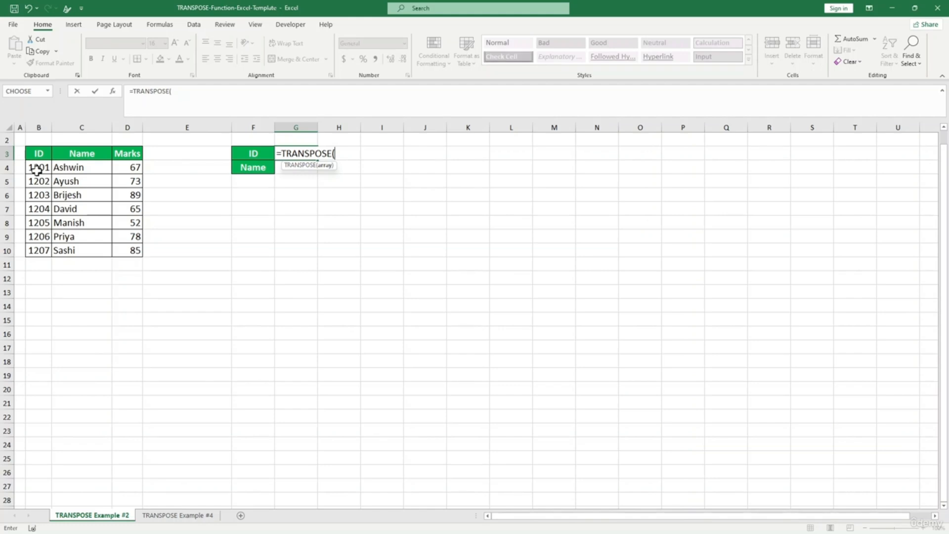
{"action": "left_click_drag", "start_coordinate": [36, 169], "coordinate": [35, 248]}
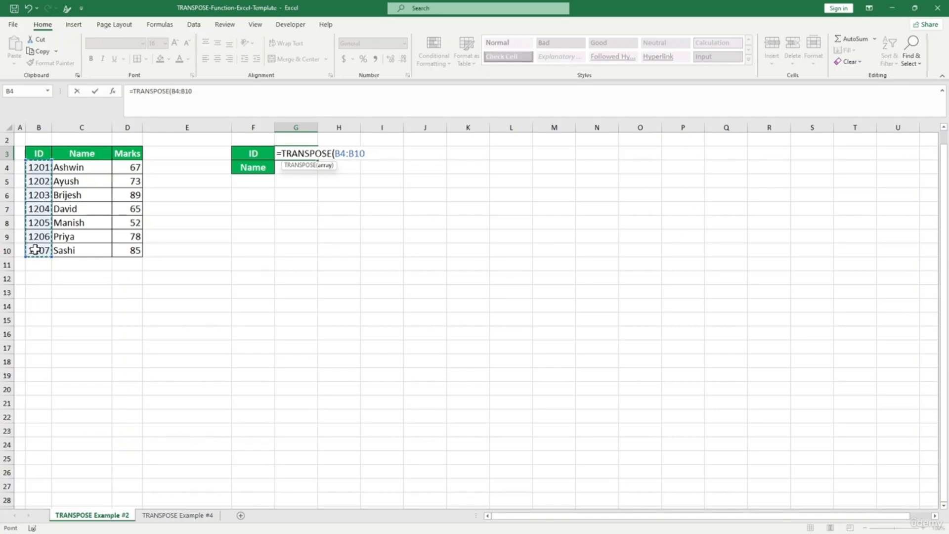
{"action": "type", "text": ")"}
{"action": "key", "text": "Return"}
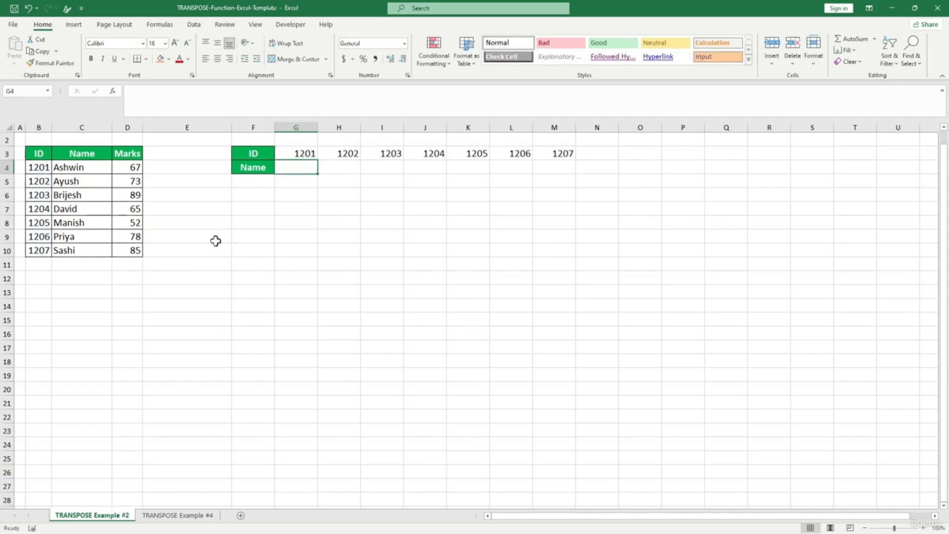
{"action": "left_click", "coordinate": [527, 176]}
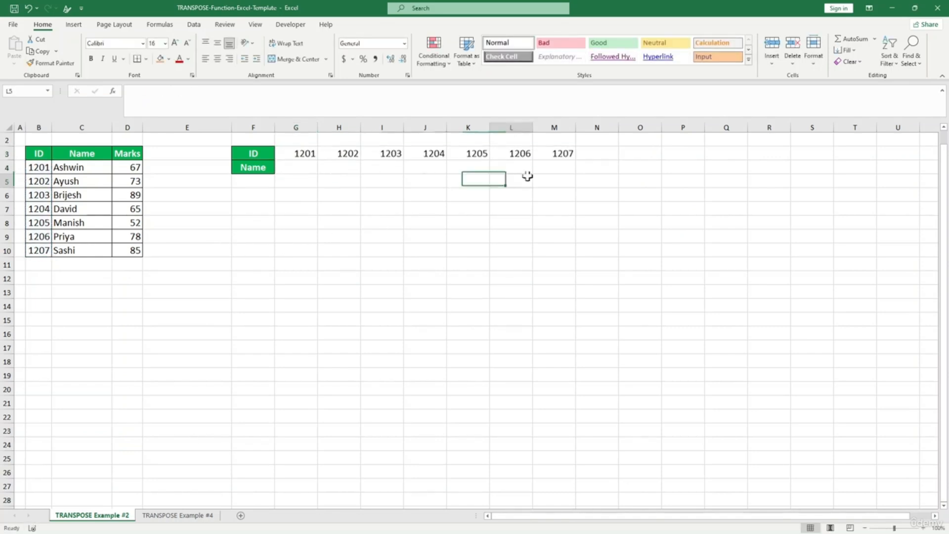
- Test the link by changing B5 to 1102, then undo back to 1202
{"action": "left_click", "coordinate": [40, 181]}
{"action": "type", "text": "1"}
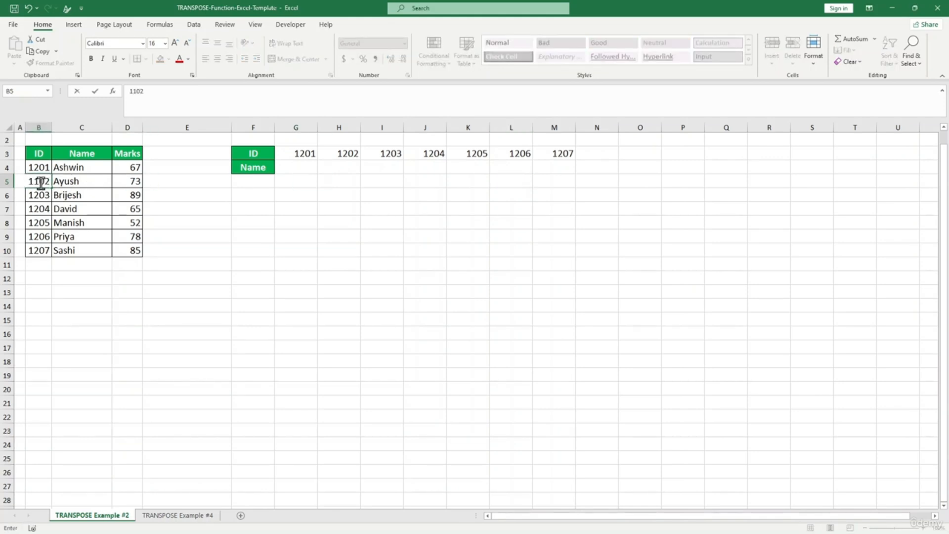
{"action": "left_click", "coordinate": [206, 233]}
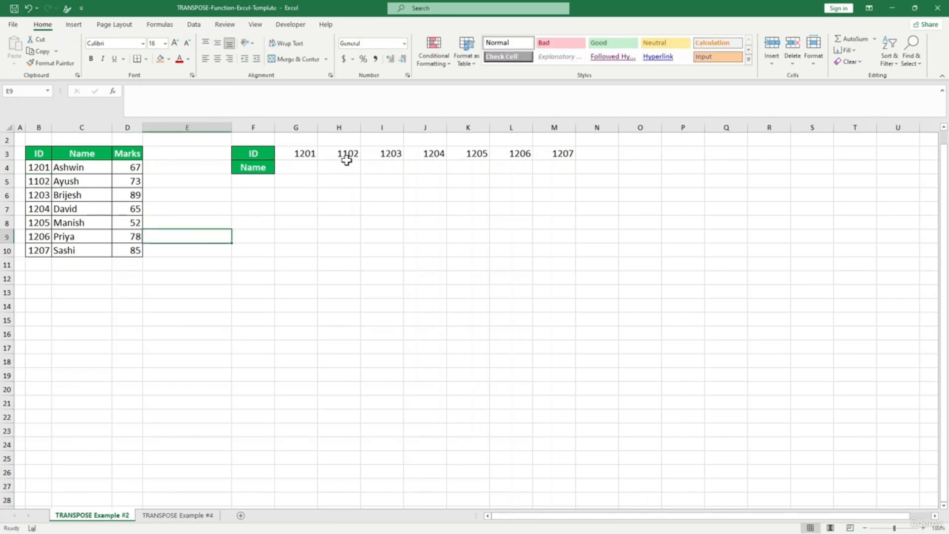
{"action": "key", "text": "ctrl+z"}
{"action": "left_click", "coordinate": [339, 193]}
{"action": "left_click", "coordinate": [294, 168]}
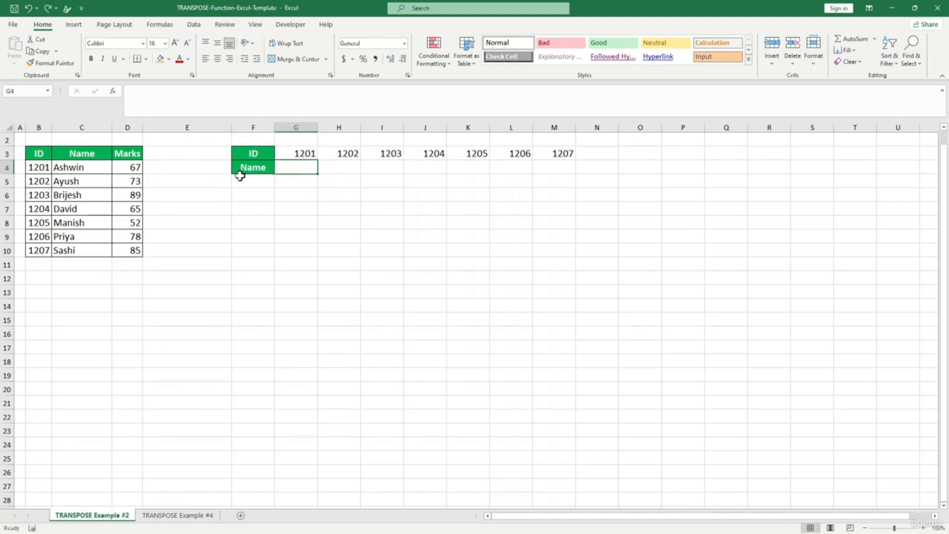
- Enter =TRANSPOSE(C4:C10) in G4 to spread the names across row 4
{"action": "type", "text": "=tra"}
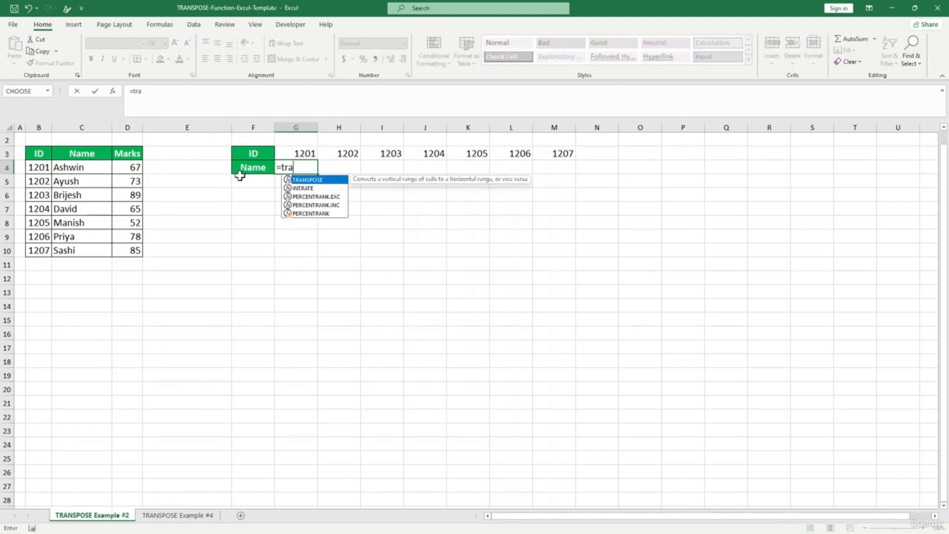
{"action": "key", "text": "Tab"}
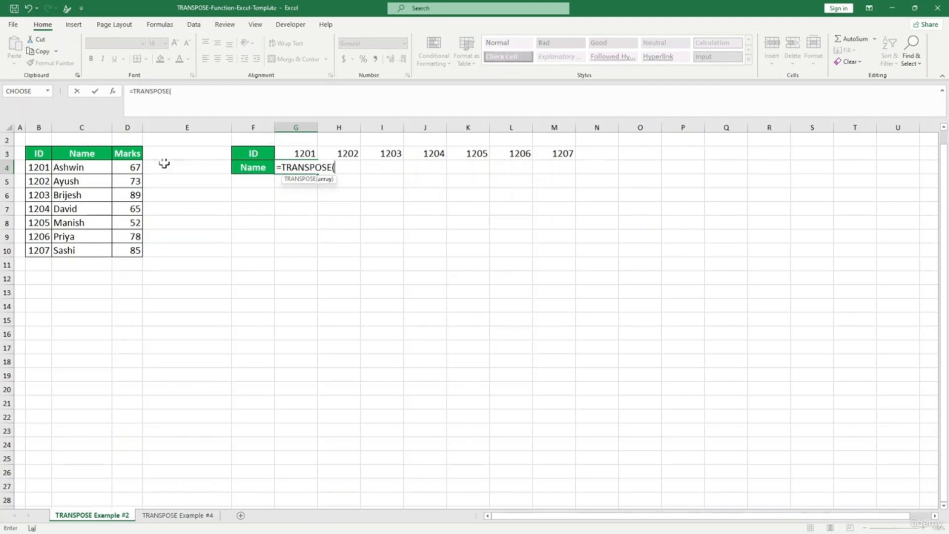
{"action": "left_click_drag", "start_coordinate": [79, 167], "coordinate": [79, 250]}
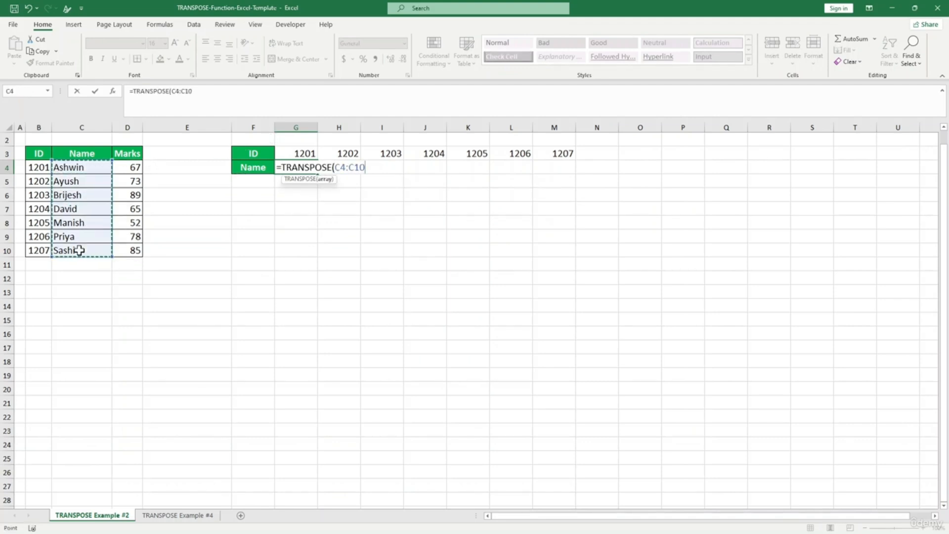
{"action": "type", "text": ")"}
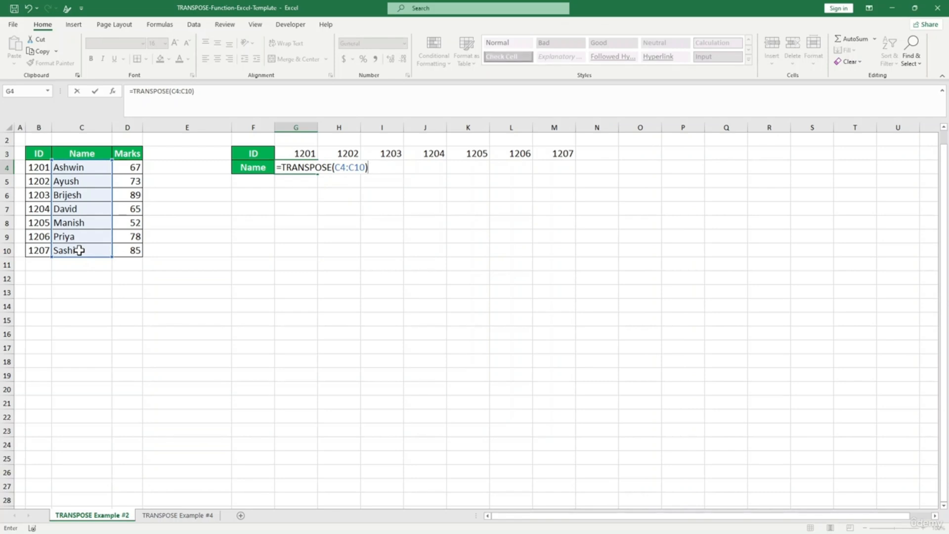
{"action": "key", "text": "Return"}
{"action": "left_click", "coordinate": [459, 235]}
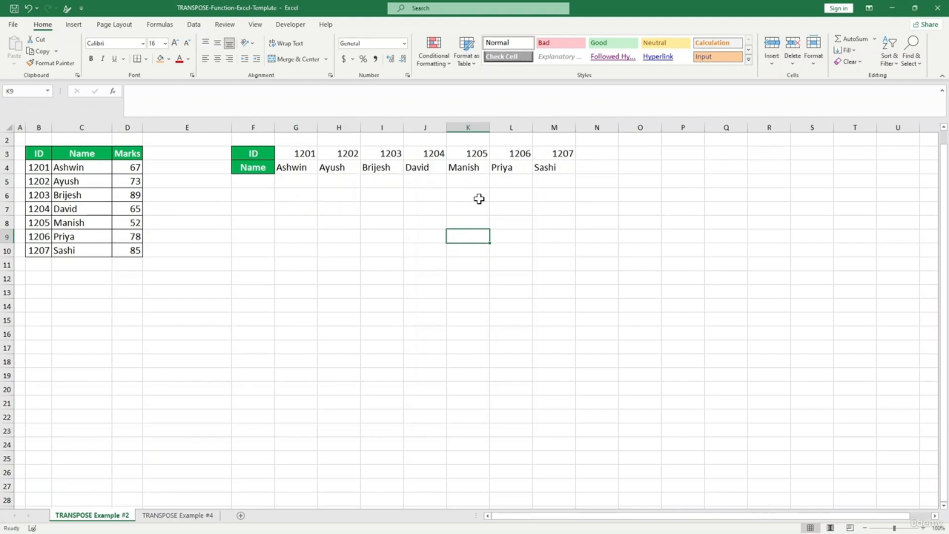
- Type the label Marks in F5
{"action": "left_click", "coordinate": [134, 182]}
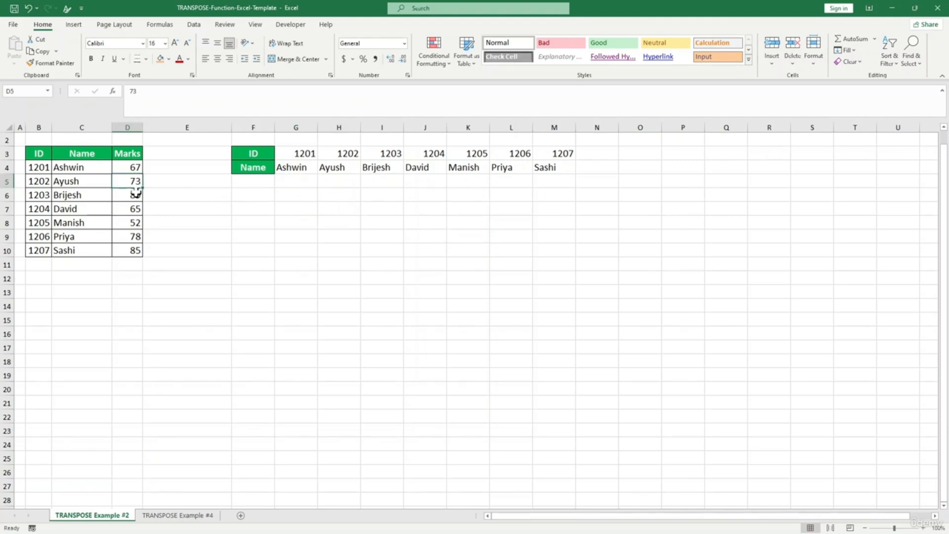
{"action": "left_click", "coordinate": [162, 166]}
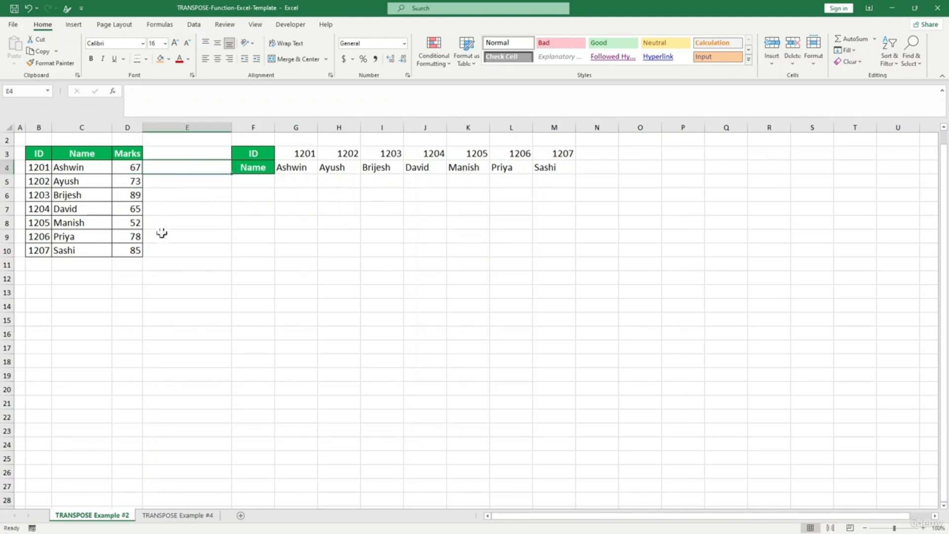
{"action": "left_click", "coordinate": [268, 184]}
{"action": "type", "text": "=c"}
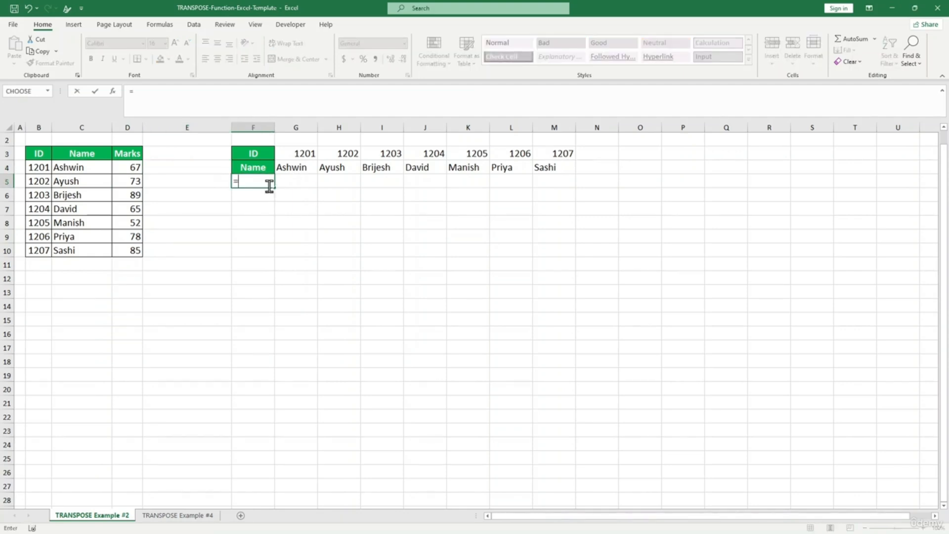
{"action": "key", "text": "BackSpace"}
{"action": "key", "text": "BackSpace"}
{"action": "type", "text": "Marks"}
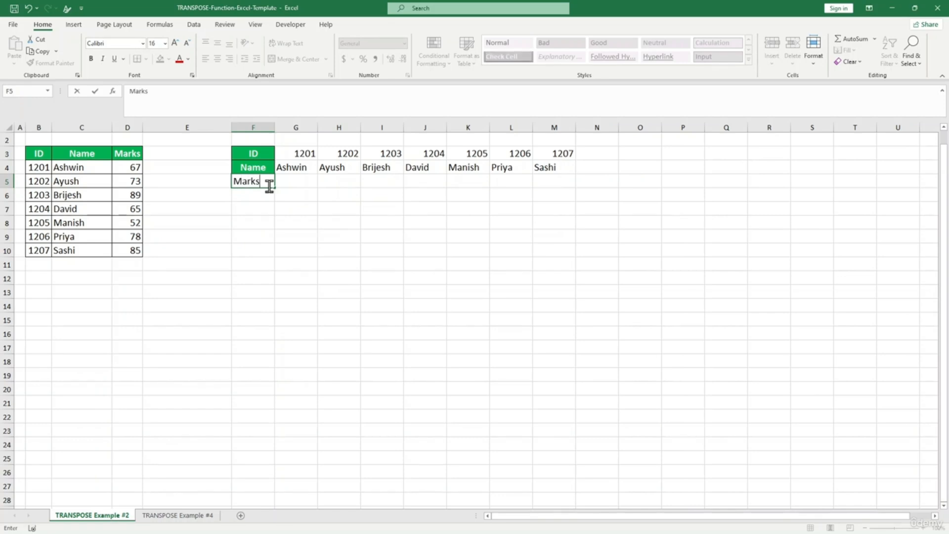
{"action": "key", "text": "Tab"}
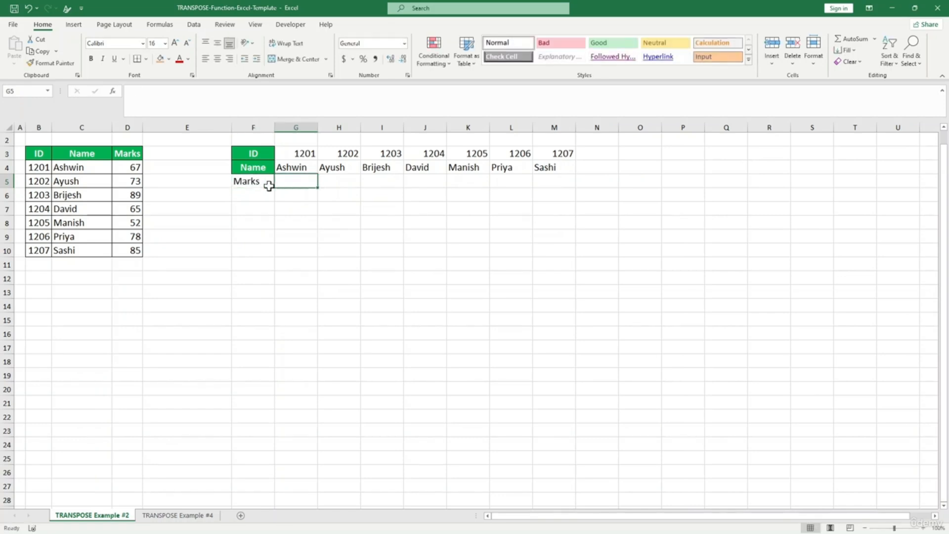
- Enter =TRANSPOSE(D4:D10) in G5 to spread the marks across row 5
{"action": "left_click", "coordinate": [127, 167]}
{"action": "left_click", "coordinate": [314, 184]}
{"action": "type", "text": "="}
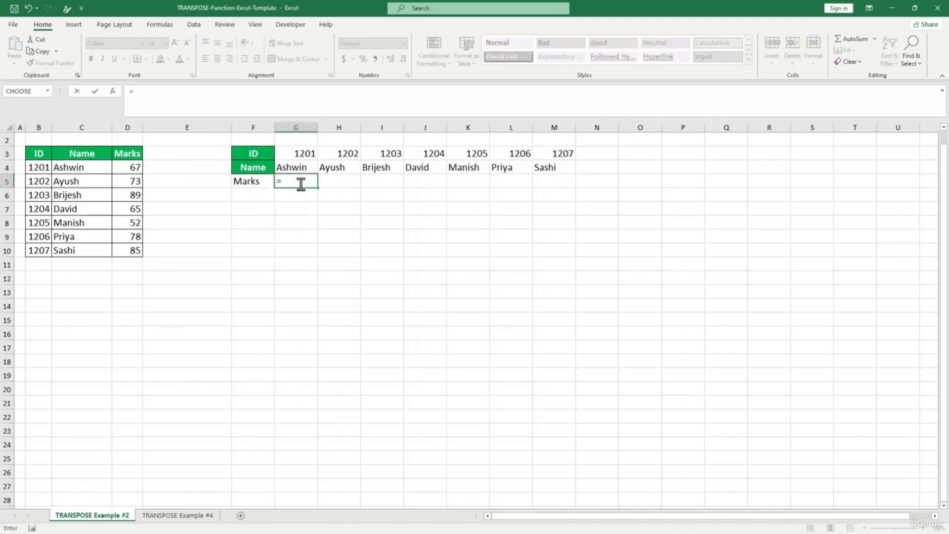
{"action": "type", "text": "s"}
{"action": "key", "text": "BackSpace"}
{"action": "type", "text": "tra"}
{"action": "key", "text": "Tab"}
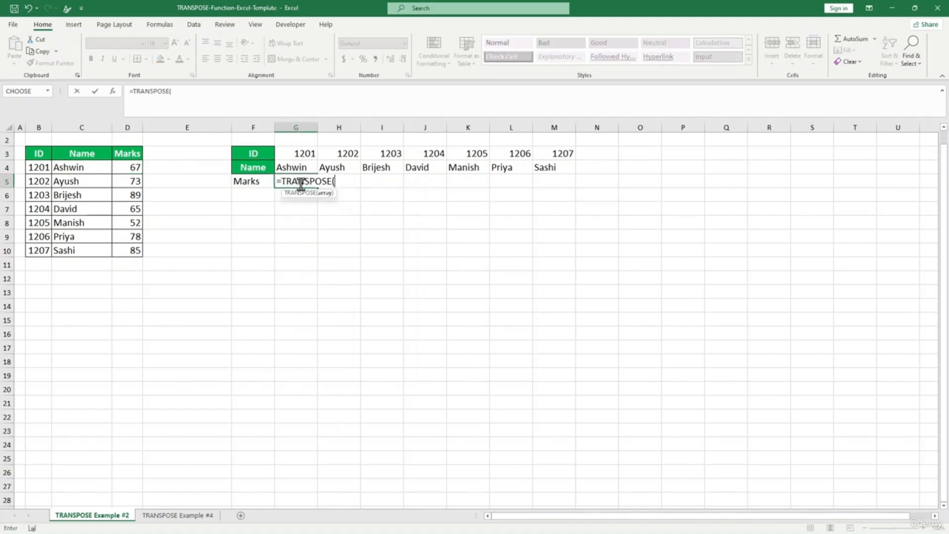
{"action": "left_click_drag", "start_coordinate": [133, 181], "coordinate": [131, 253]}
{"action": "left_click_drag", "start_coordinate": [131, 166], "coordinate": [126, 251]}
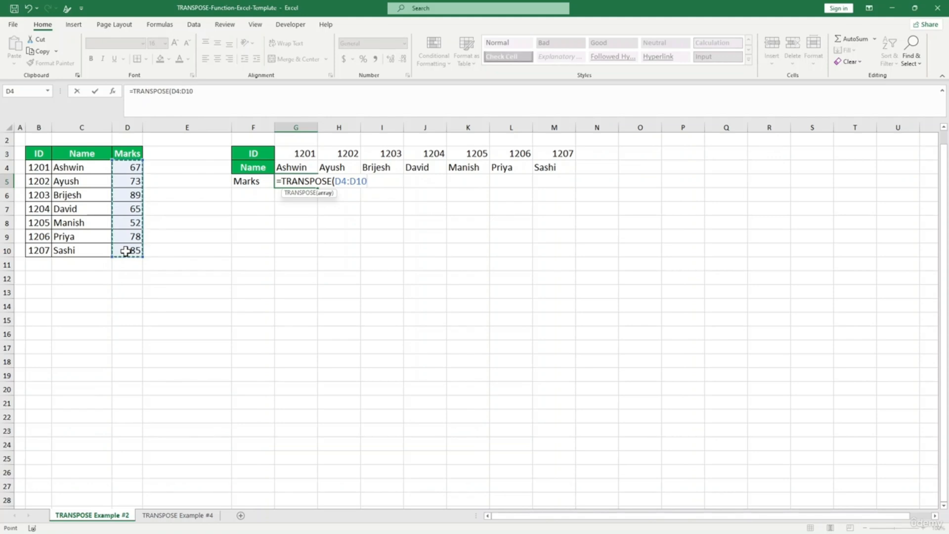
{"action": "type", "text": ")"}
{"action": "key", "text": "Return"}
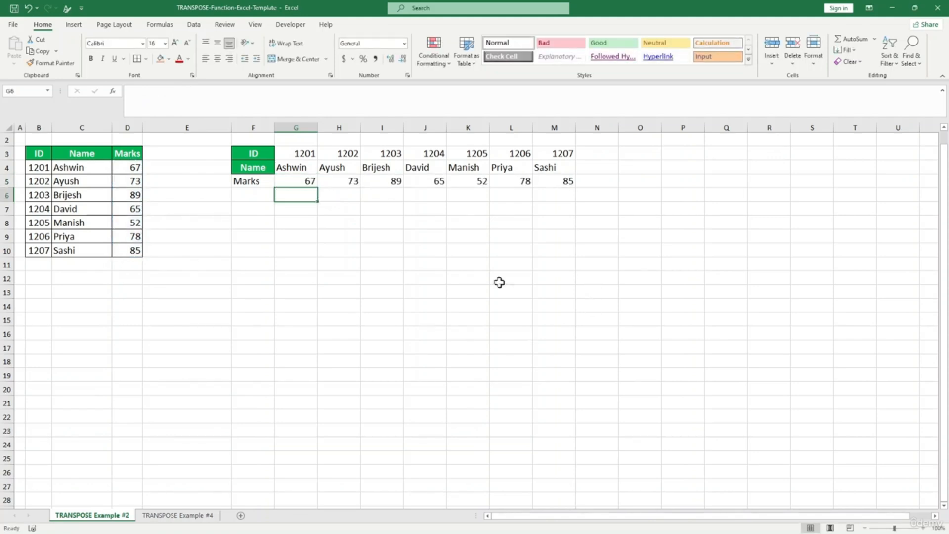
{"action": "left_click", "coordinate": [491, 263]}
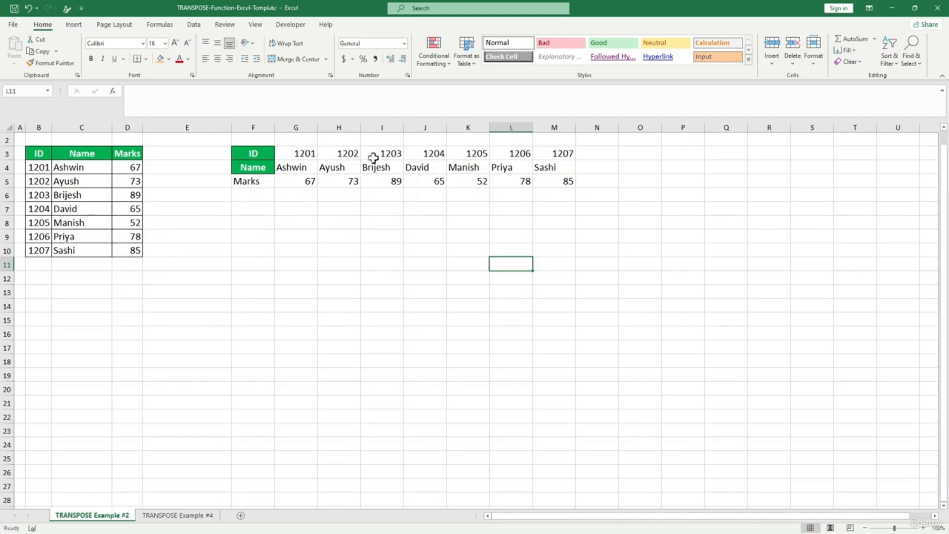
- Change the mark in D6 from 89 to 90
{"action": "left_click", "coordinate": [127, 210]}
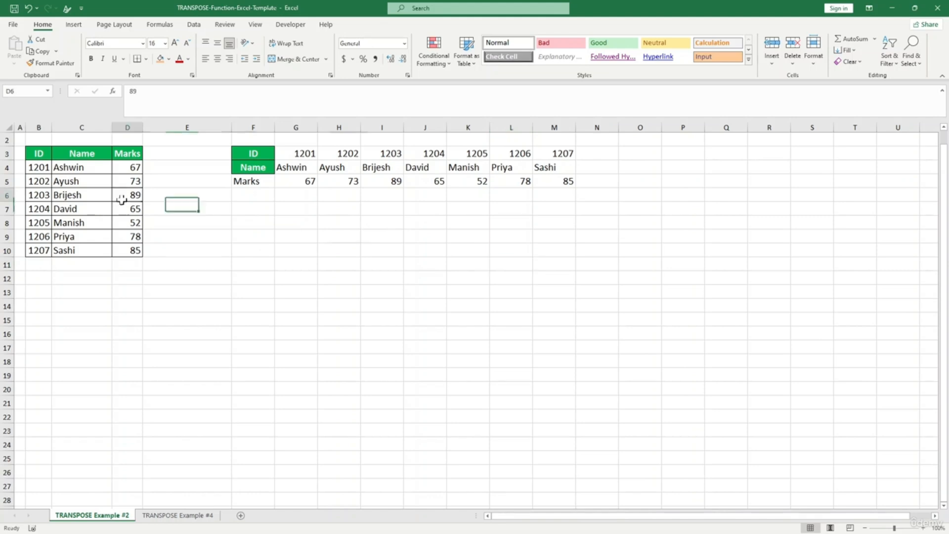
{"action": "left_click", "coordinate": [130, 194]}
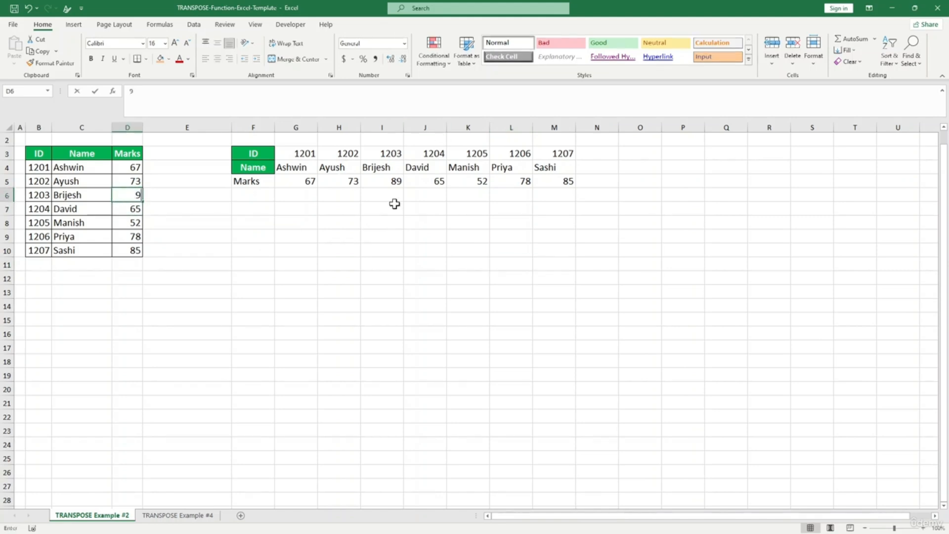
{"action": "type", "text": "90"}
{"action": "left_click", "coordinate": [432, 306]}
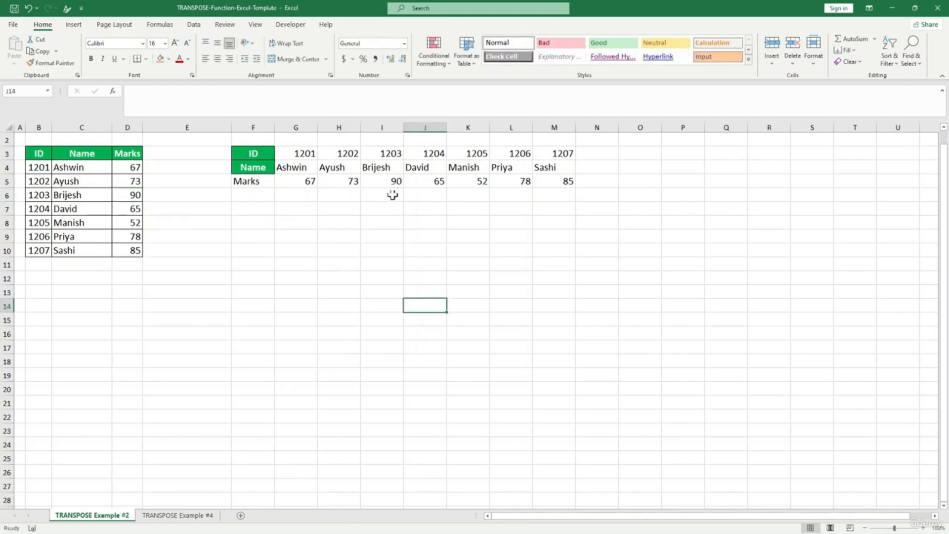
- Switch to the TRANSPOSE Example #4 sheet and select the subject names in C4:E6
{"action": "left_click", "coordinate": [170, 516]}
{"action": "left_click", "coordinate": [174, 278]}
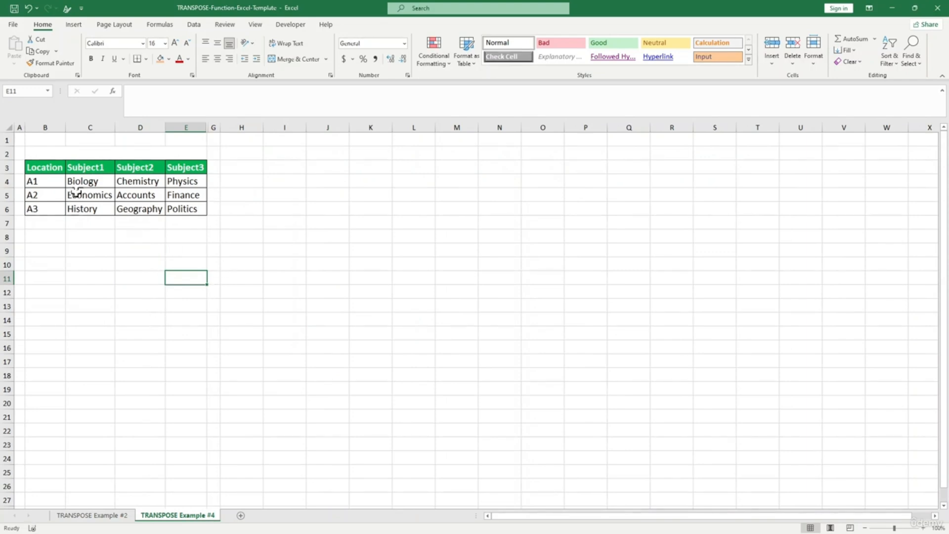
{"action": "left_click_drag", "start_coordinate": [89, 183], "coordinate": [171, 208]}
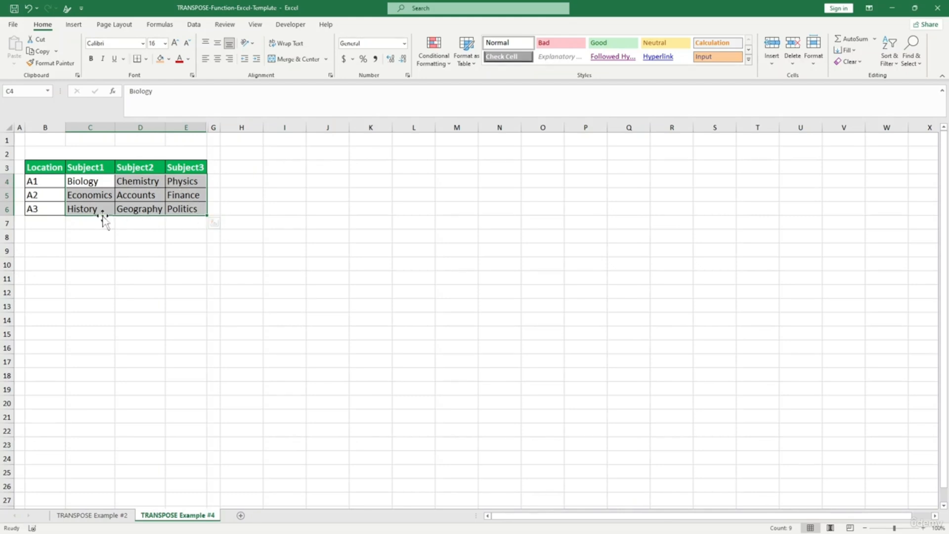
- Place the heading Subject in H2, clearing the duplicate from H3
{"action": "left_click", "coordinate": [236, 167]}
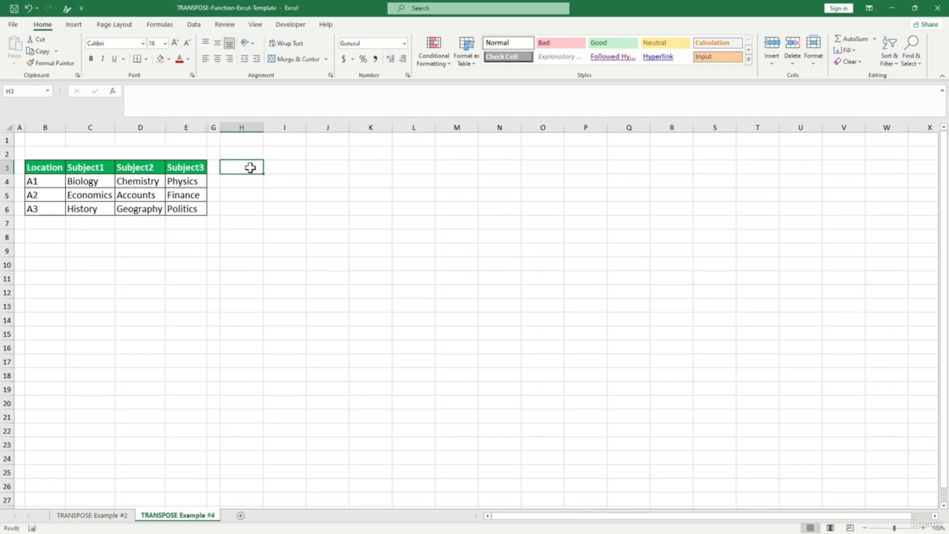
{"action": "type", "text": "Subject"}
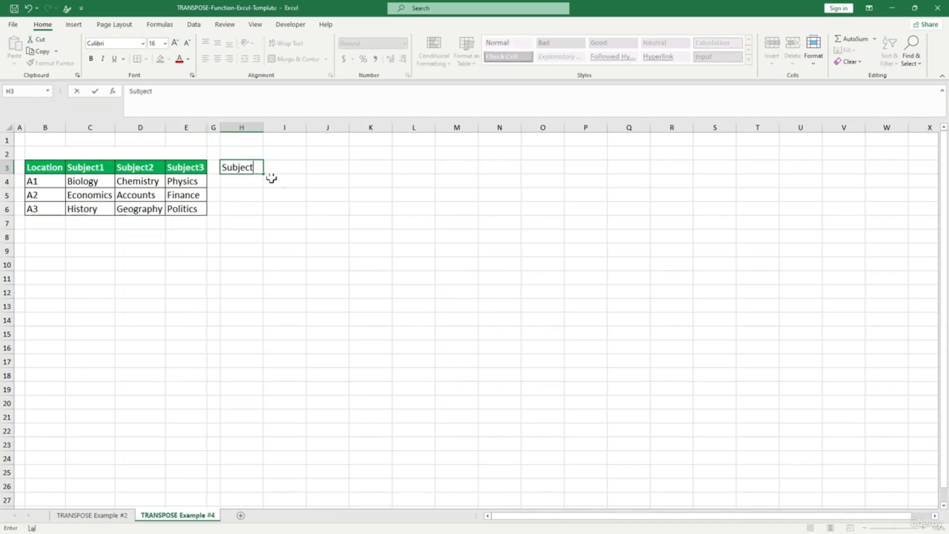
{"action": "left_click", "coordinate": [290, 206]}
{"action": "left_click", "coordinate": [243, 169]}
{"action": "key", "text": "ctrl+c"}
{"action": "left_click", "coordinate": [244, 154]}
{"action": "key", "text": "ctrl+v"}
{"action": "left_click", "coordinate": [252, 203]}
{"action": "left_click", "coordinate": [250, 166]}
{"action": "key", "text": "Delete"}
{"action": "key", "text": "Return"}
{"action": "key", "text": "Return"}
- Abandon a started TRANSPOSE formula in H3 and select all nine subjects in C4:E6
{"action": "left_click", "coordinate": [242, 169]}
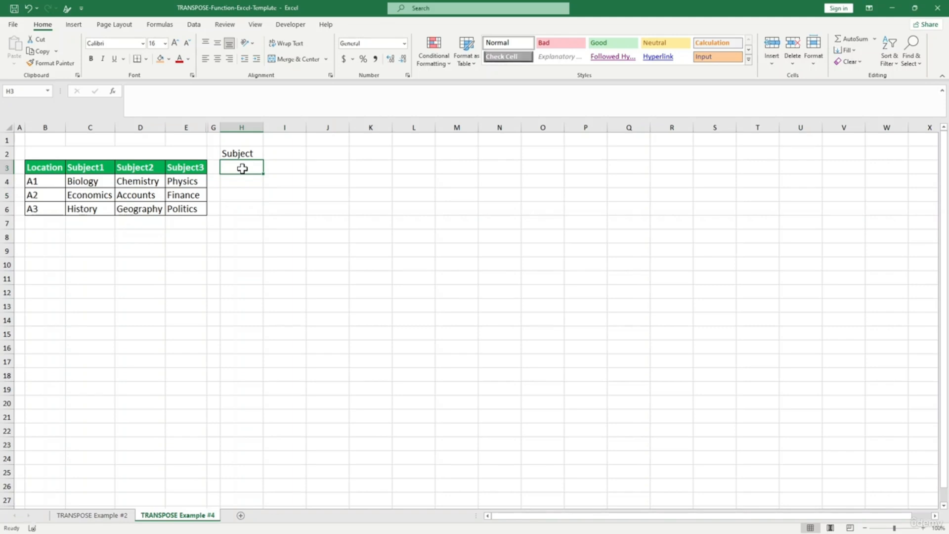
{"action": "type", "text": "=tr4"}
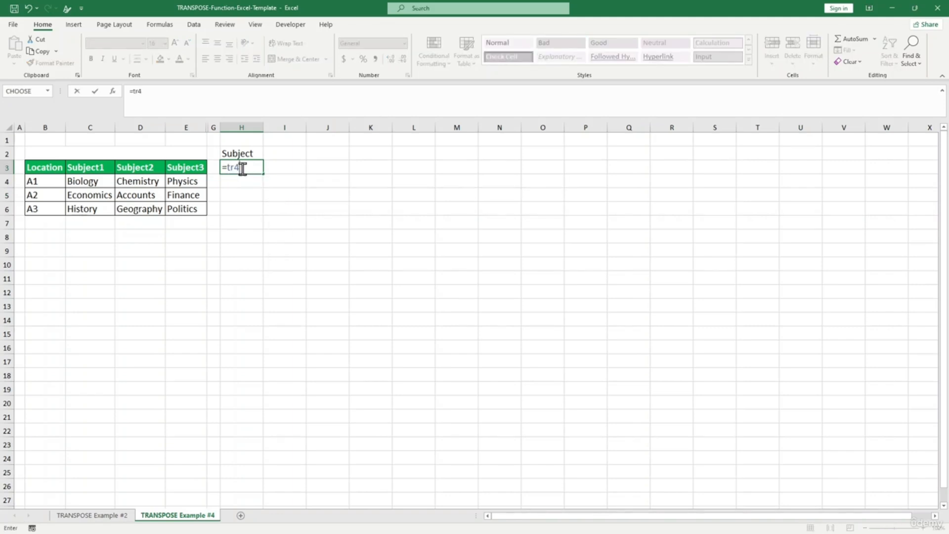
{"action": "key", "text": "BackSpace"}
{"action": "type", "text": "a"}
{"action": "key", "text": "Tab"}
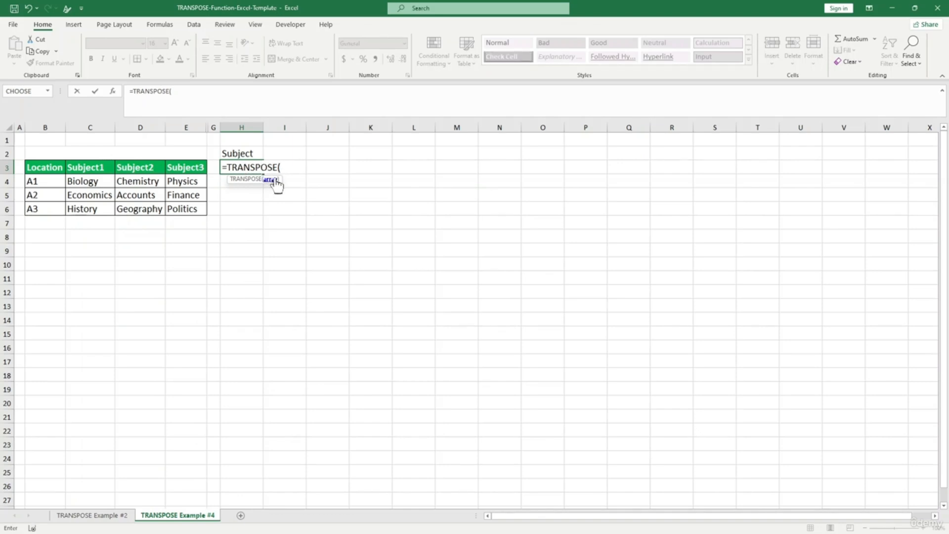
{"action": "key", "text": "BackSpace"}
{"action": "key", "text": "BackSpace"}
{"action": "key", "text": "BackSpace"}
{"action": "key", "text": "BackSpace"}
{"action": "key", "text": "BackSpace"}
{"action": "key", "text": "BackSpace"}
{"action": "key", "text": "BackSpace"}
{"action": "key", "text": "BackSpace"}
{"action": "key", "text": "BackSpace"}
{"action": "key", "text": "BackSpace"}
{"action": "key", "text": "BackSpace"}
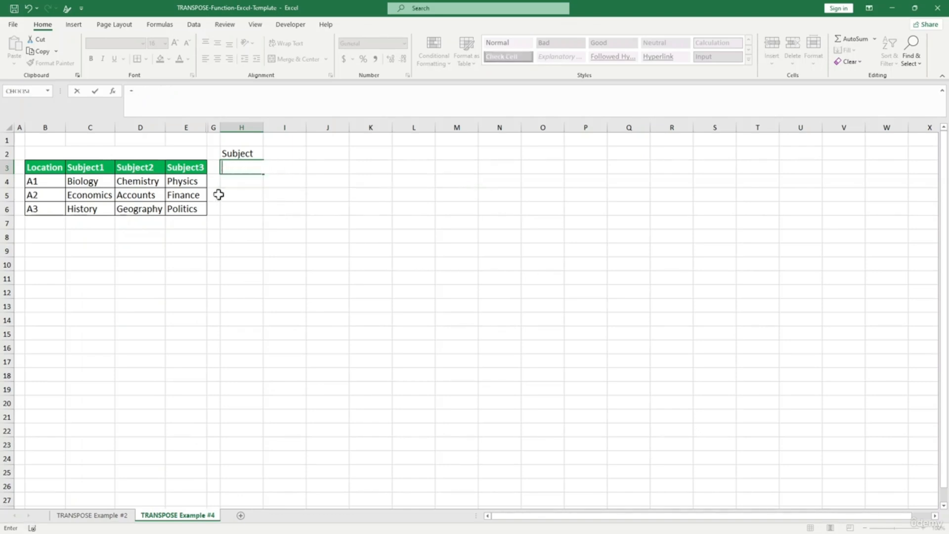
{"action": "left_click", "coordinate": [84, 181]}
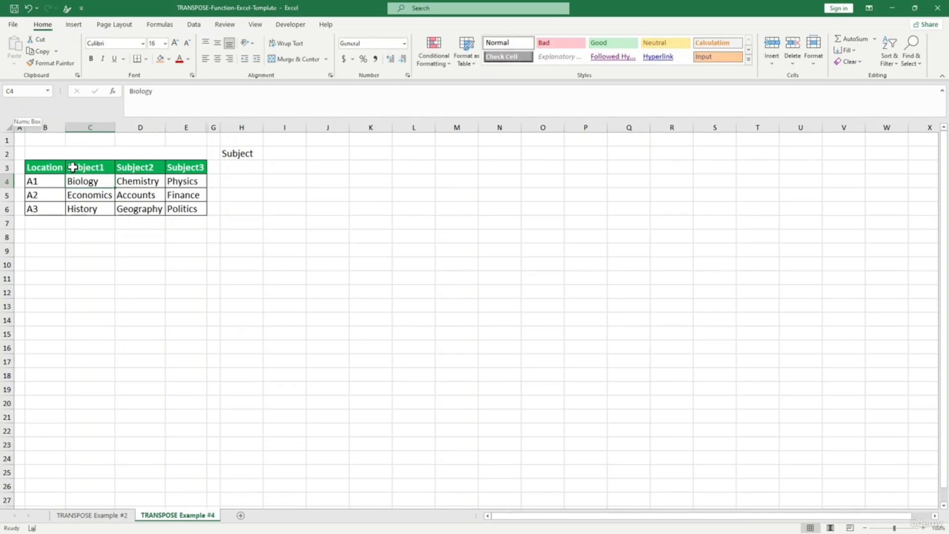
{"action": "key", "text": "shift+Right"}
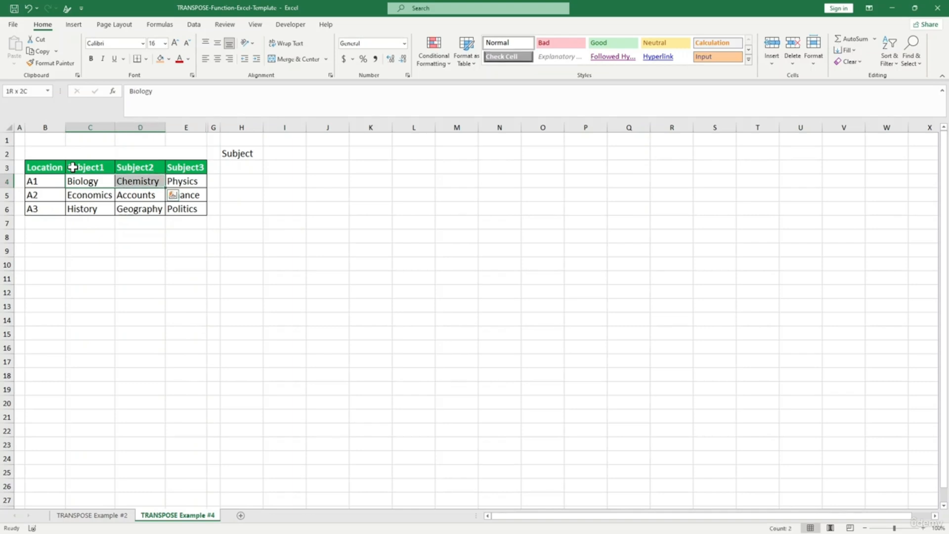
{"action": "key", "text": "shift+Down"}
{"action": "key", "text": "shift+Down"}
{"action": "key", "text": "shift+Right"}
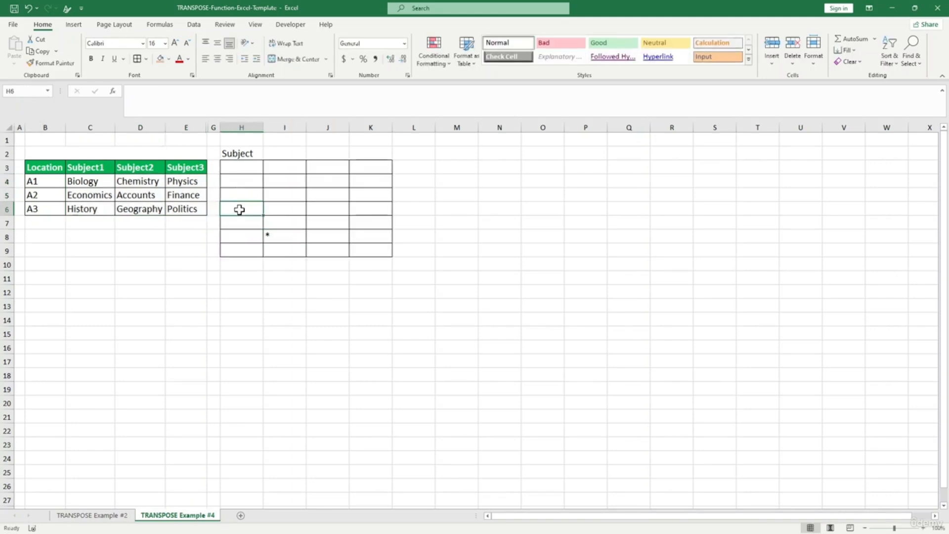
- Enter =TRANSPOSE(C4:E4) in H3 to list Biology, Chemistry, Physics
{"action": "left_click", "coordinate": [241, 169]}
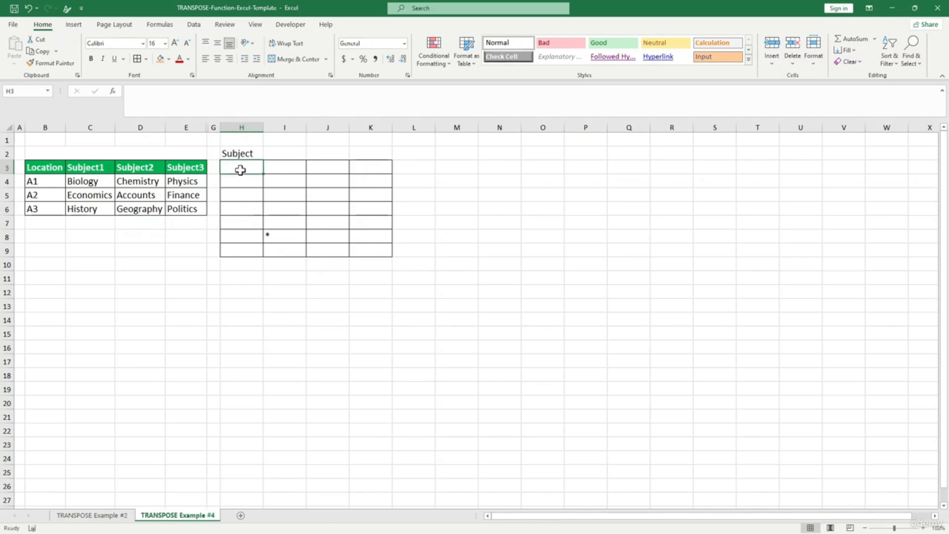
{"action": "type", "text": "=tra"}
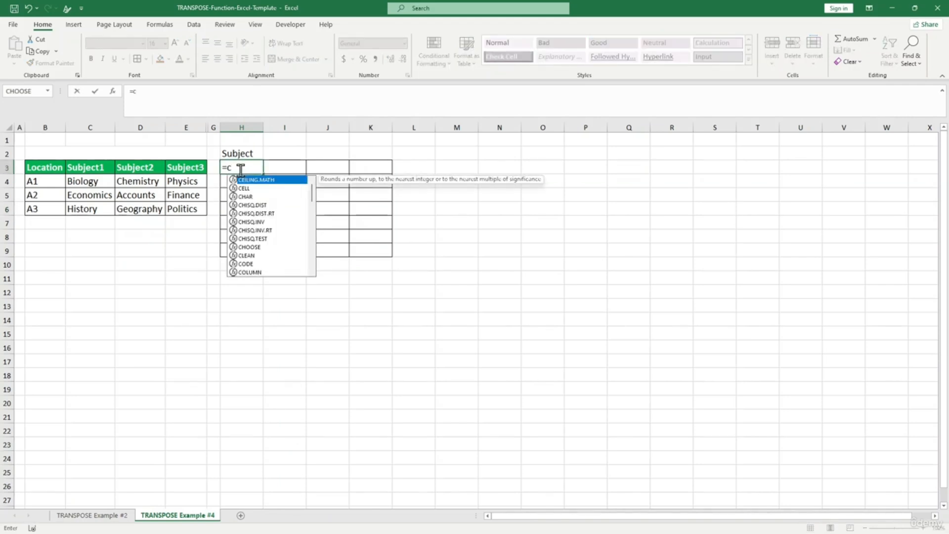
{"action": "key", "text": "Tab"}
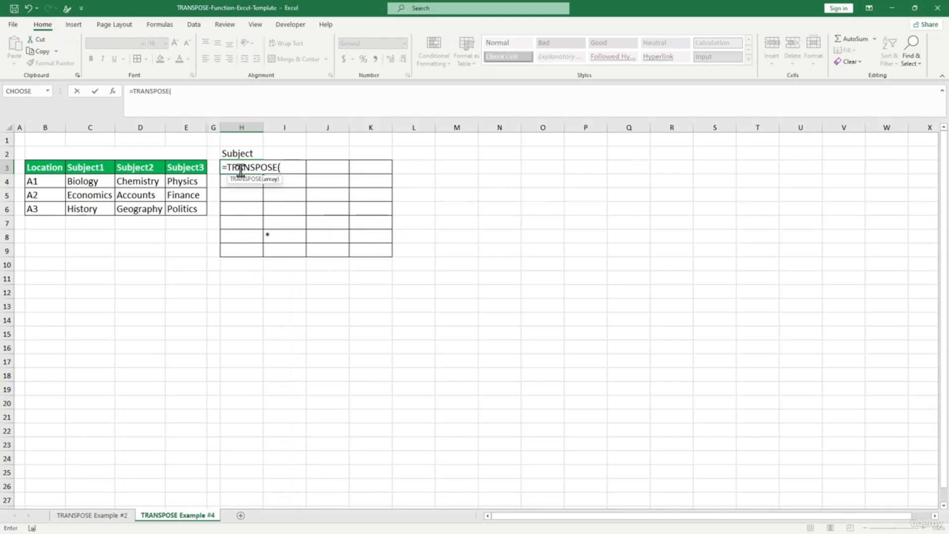
{"action": "left_click_drag", "start_coordinate": [98, 181], "coordinate": [176, 182]}
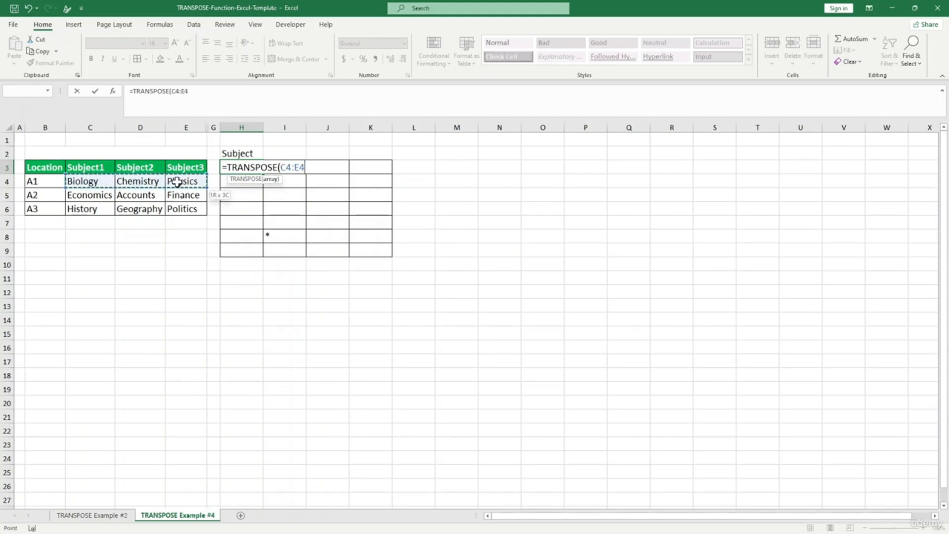
{"action": "type", "text": ")"}
{"action": "key", "text": "Return"}
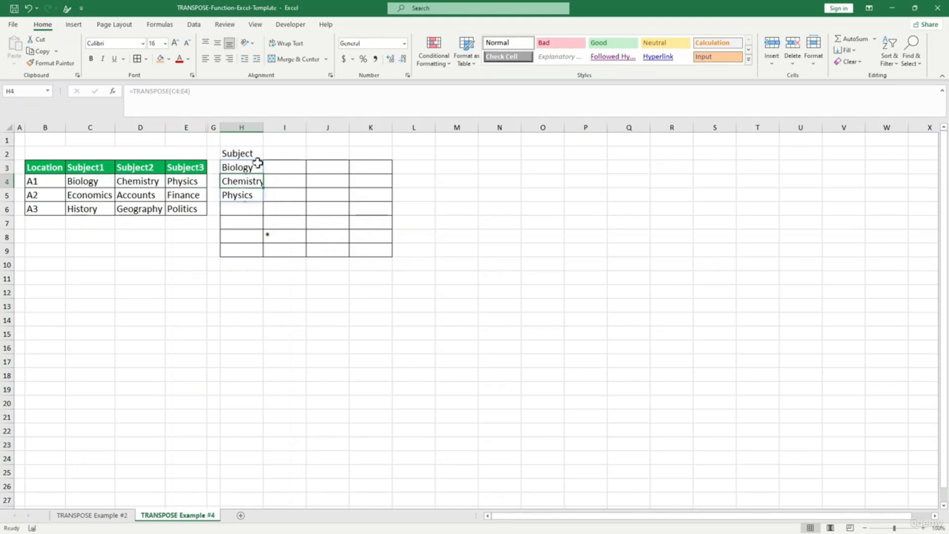
- Enter =TRANSPOSE(C5:E5) in H6 to list Economics, Accounts, Finance
{"action": "left_click", "coordinate": [242, 209]}
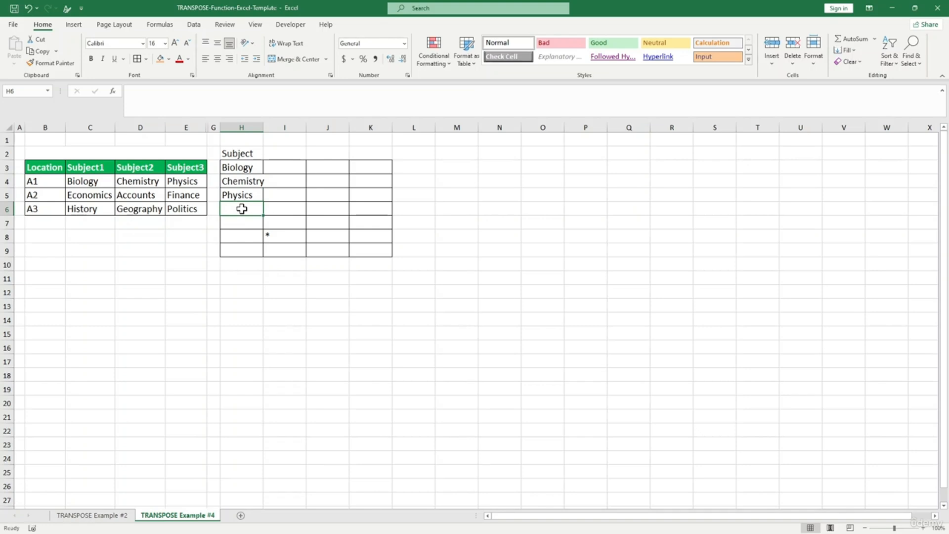
{"action": "type", "text": "=tran"}
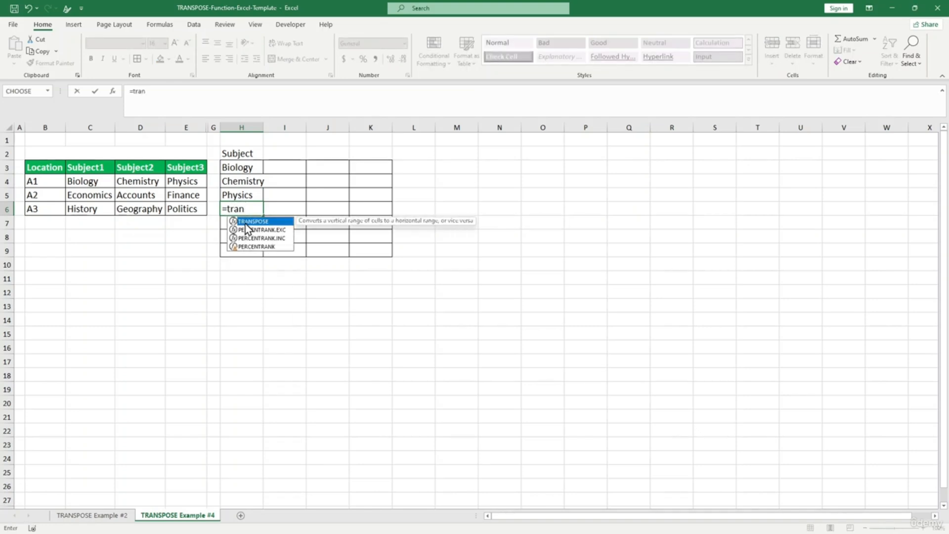
{"action": "double_click", "coordinate": [246, 222]}
{"action": "left_click_drag", "start_coordinate": [103, 196], "coordinate": [197, 194]}
{"action": "type", "text": "_"}
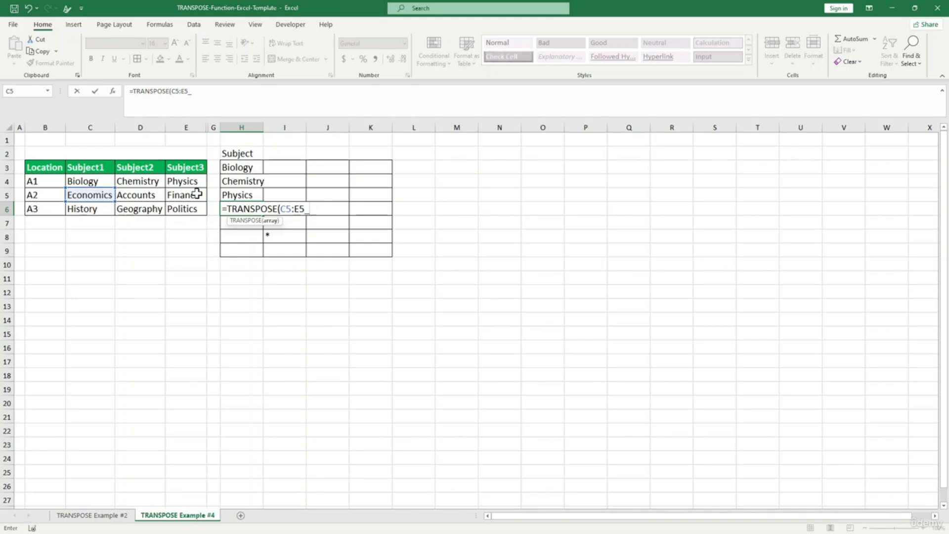
{"action": "key", "text": "Return"}
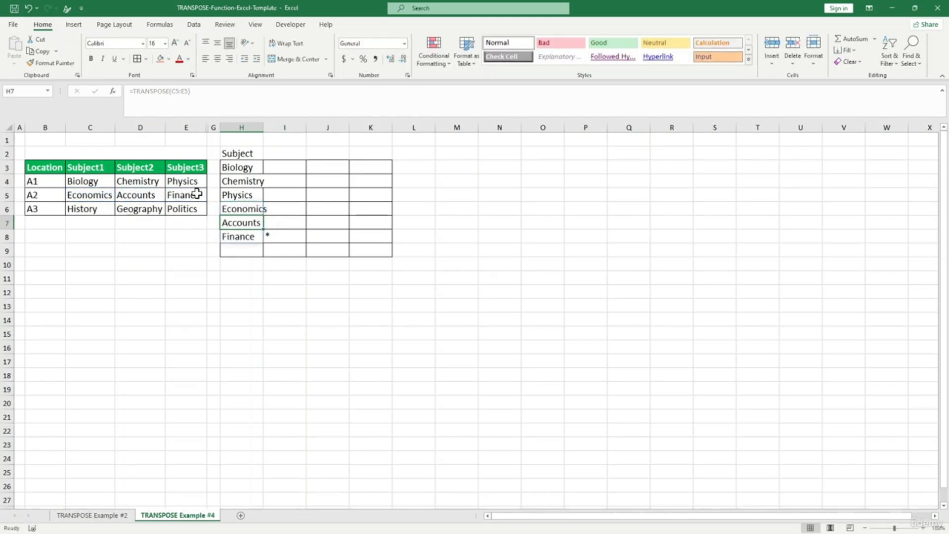
- Enter =TRANSPOSE(C6:E6) in H9 to list History, Geography, Politics
{"action": "left_click", "coordinate": [244, 251]}
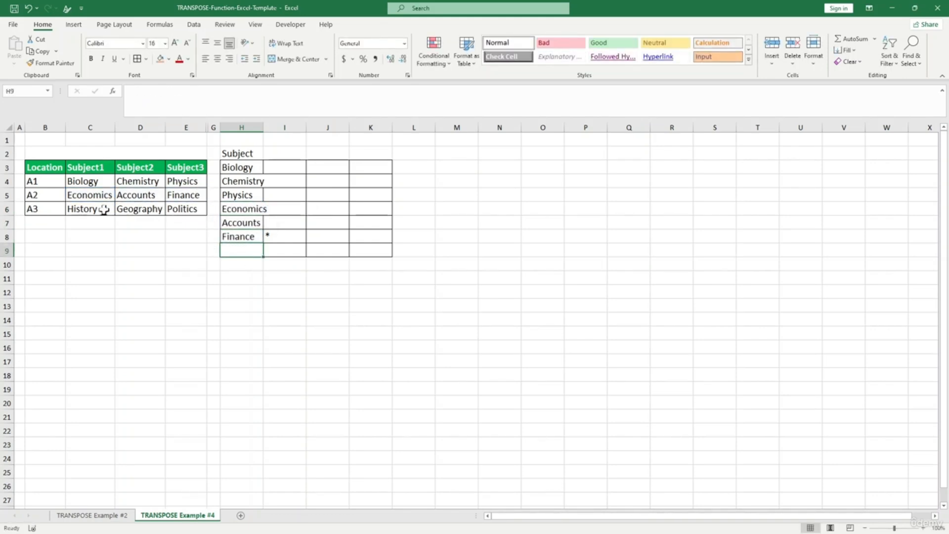
{"action": "type", "text": "=TRANSPOSE("}
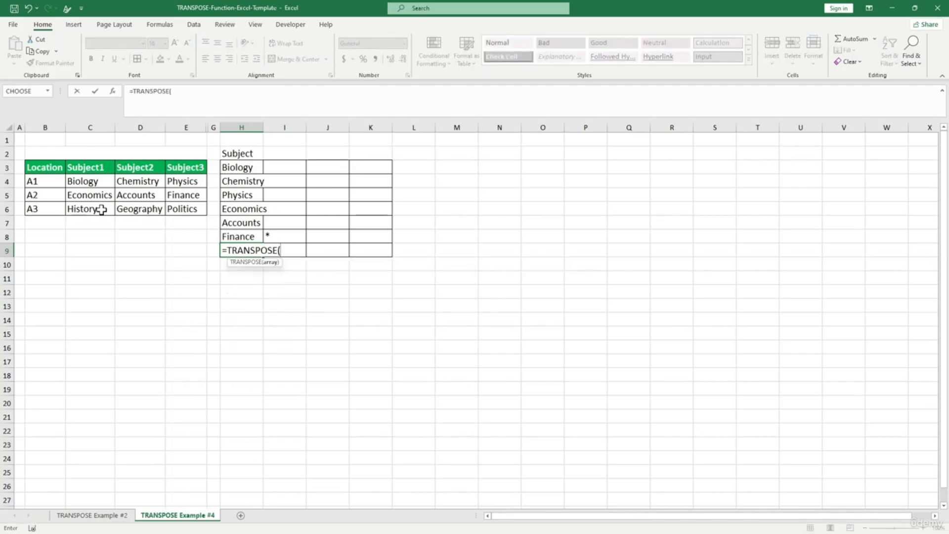
{"action": "left_click_drag", "start_coordinate": [91, 210], "coordinate": [185, 208]}
{"action": "key", "text": "Return"}
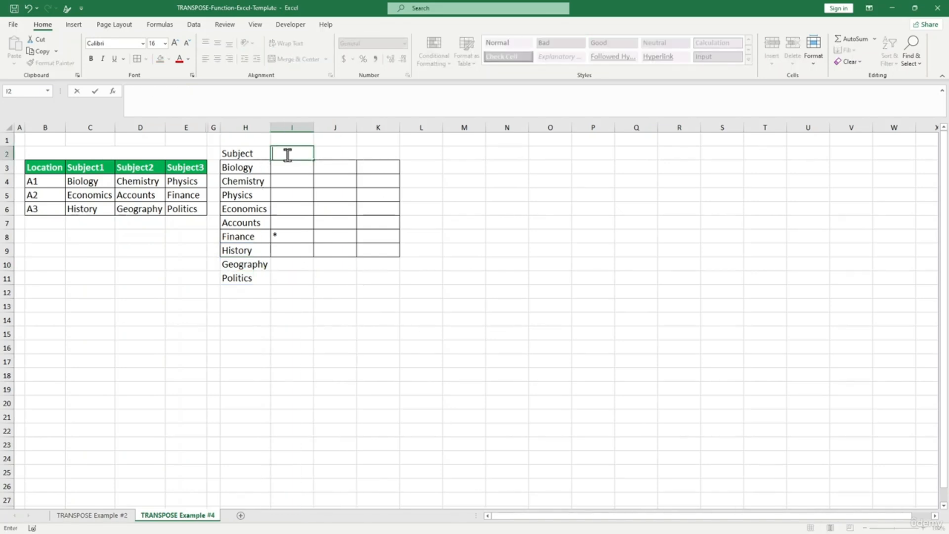
- Label I2 'location' and enter =TRANSPOSE(B4:B6) in I3, spreading A1, A2, A3 across
{"action": "type", "text": "location"}
{"action": "key", "text": "Return"}
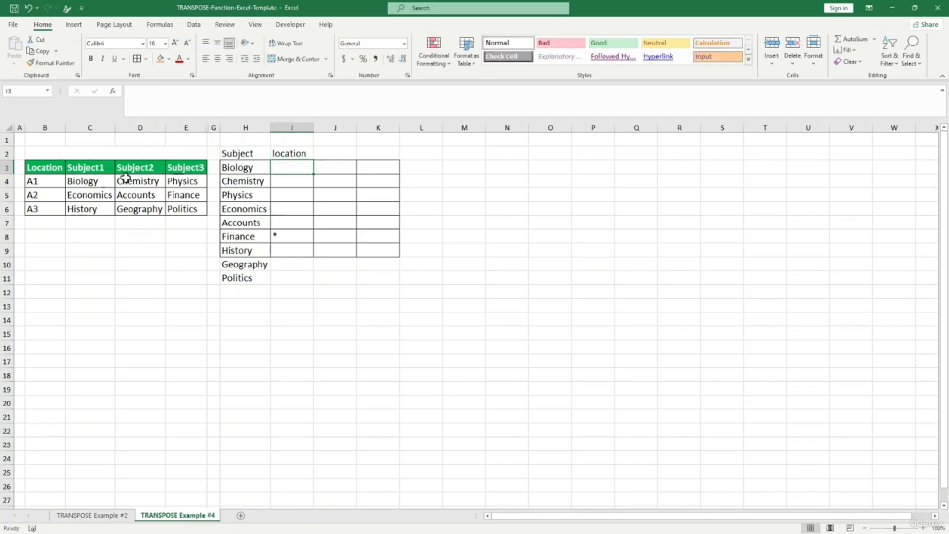
{"action": "type", "text": "="}
{"action": "type", "text": "t"}
{"action": "key", "text": "BackSpace"}
{"action": "type", "text": "tr"}
{"action": "key", "text": "Tab"}
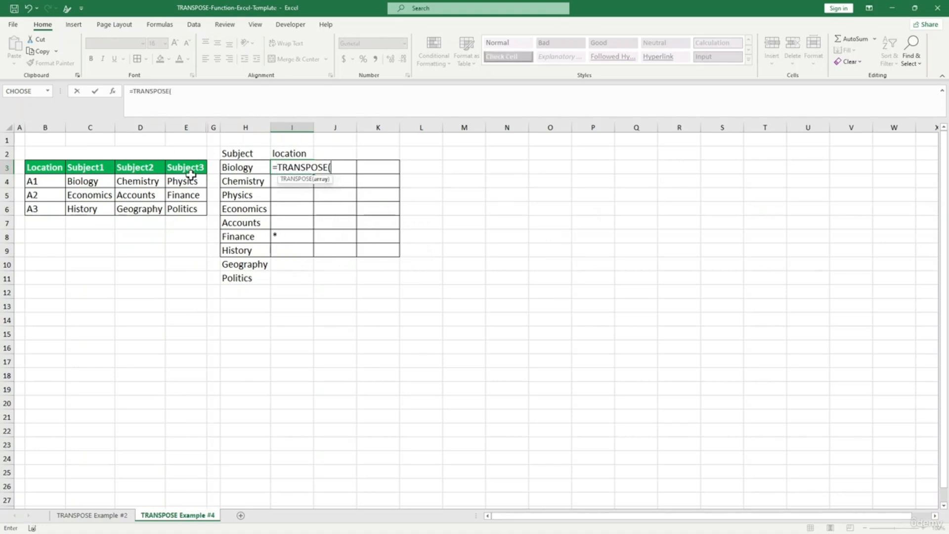
{"action": "left_click", "coordinate": [35, 182]}
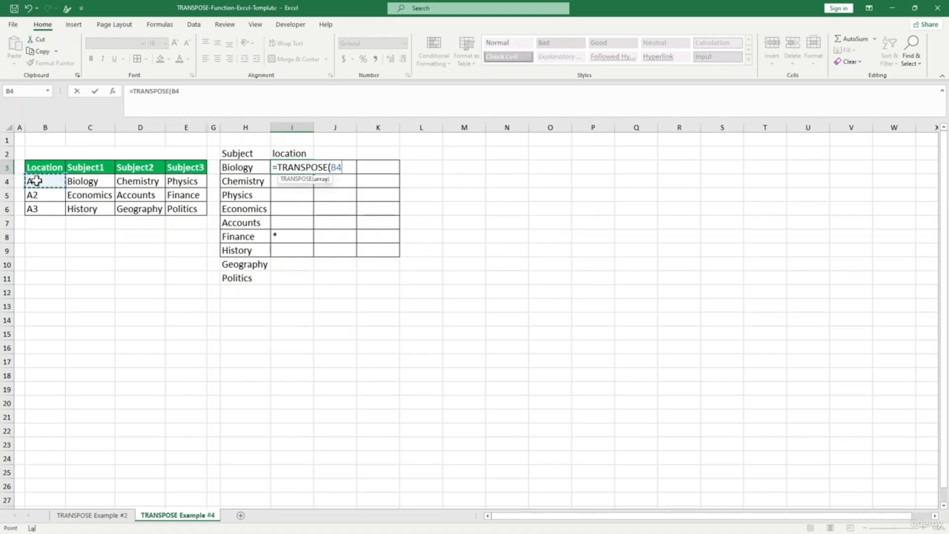
{"action": "left_click_drag", "start_coordinate": [36, 186], "coordinate": [37, 207]}
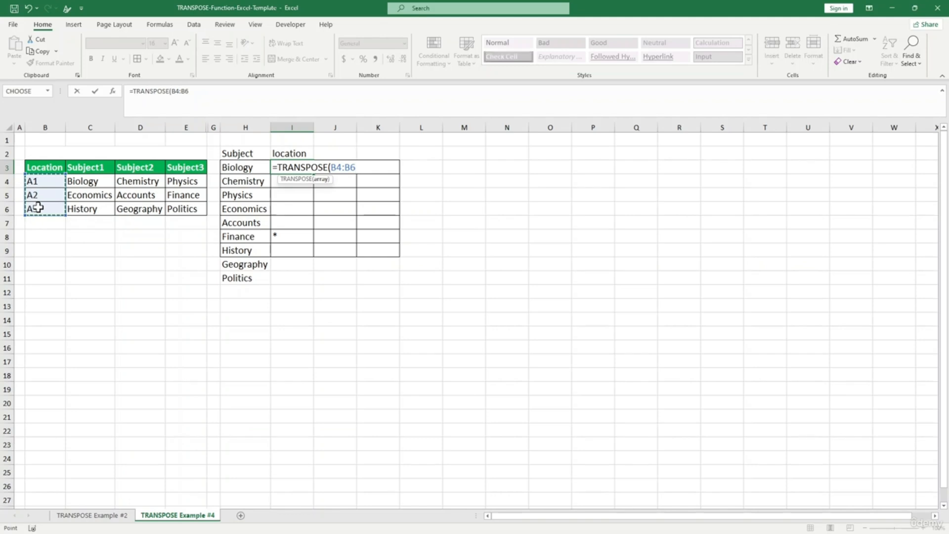
{"action": "key", "text": "Return"}
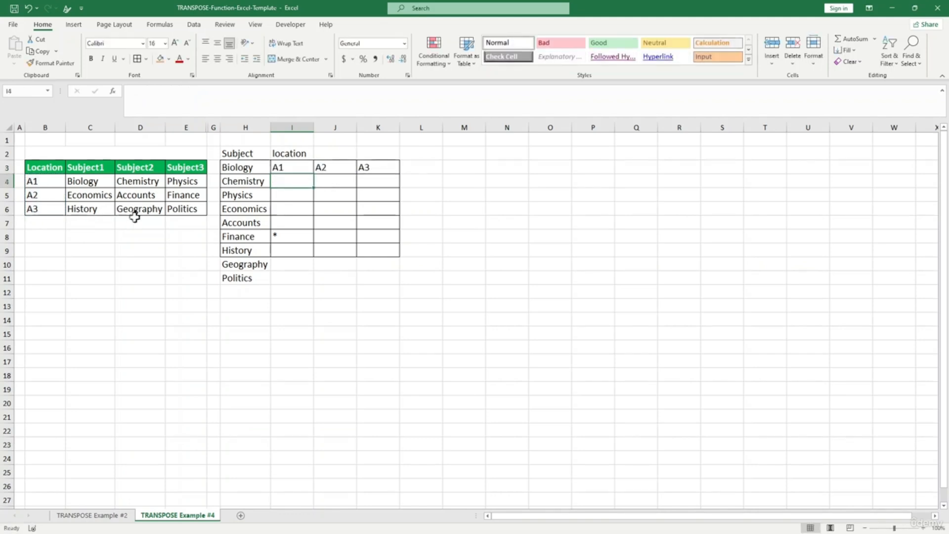
{"action": "left_click", "coordinate": [340, 224]}
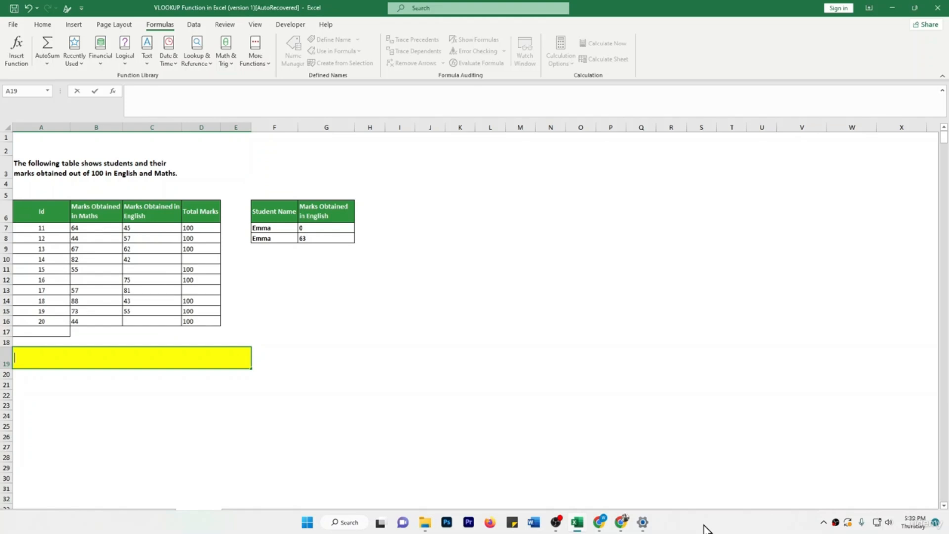
- Delete the Maths marks for Ids 13 and 18 in B9 and B14
{"action": "left_click", "coordinate": [332, 394]}
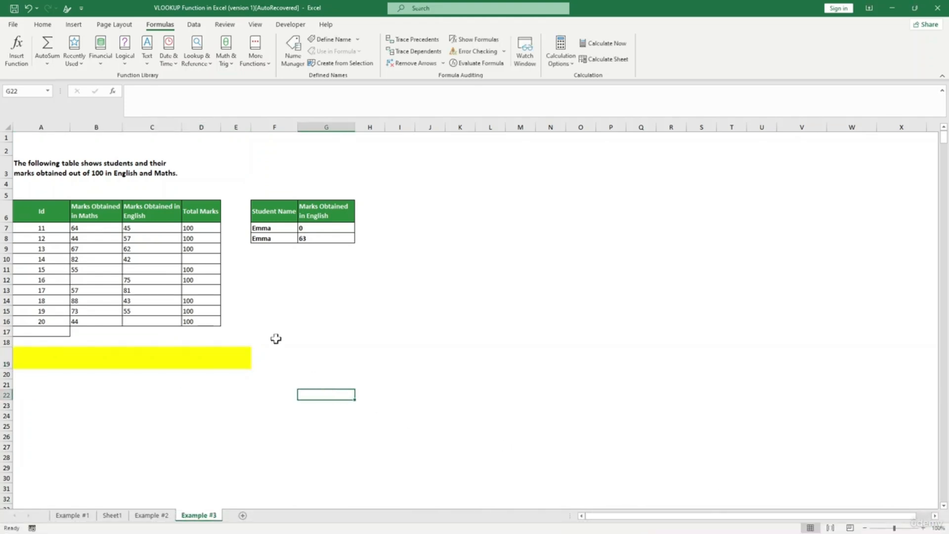
{"action": "left_click", "coordinate": [110, 330]}
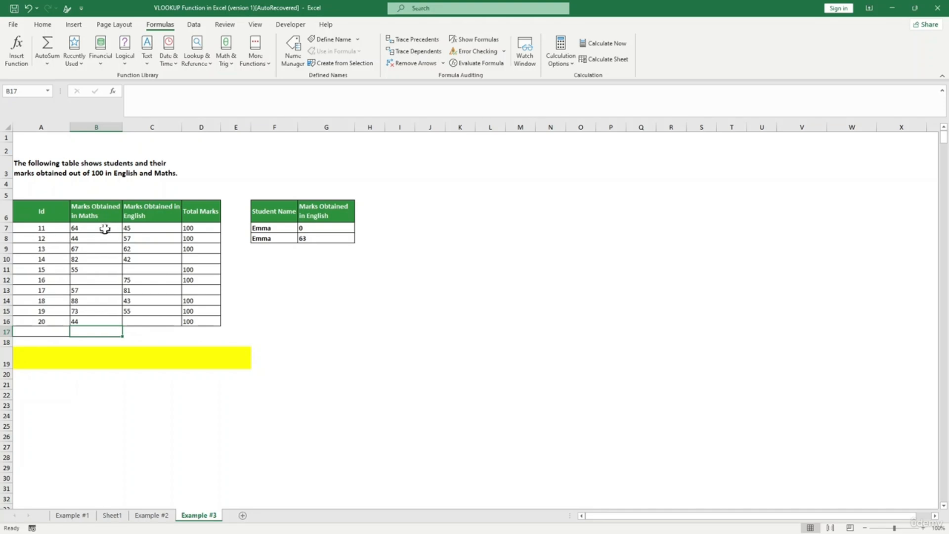
{"action": "left_click", "coordinate": [102, 302]}
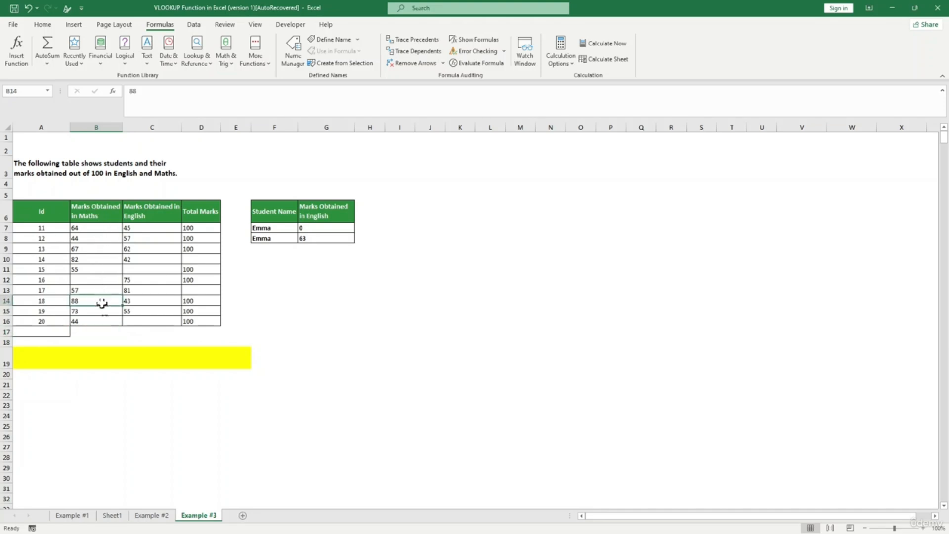
{"action": "left_click_drag", "start_coordinate": [101, 305], "coordinate": [98, 246]}
{"action": "left_click", "coordinate": [118, 330]}
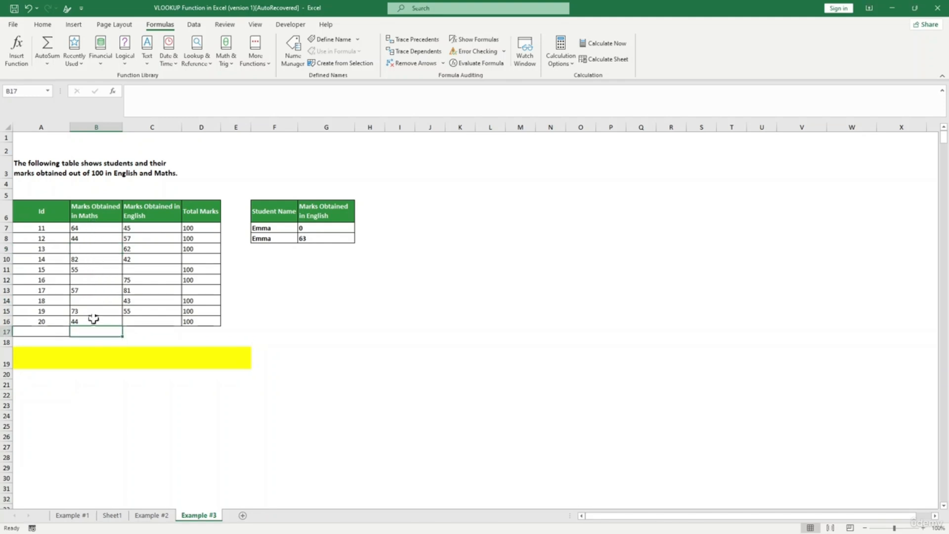
- Type RESULT in A19 and turn off Merge & Center on the yellow cells
{"action": "left_click", "coordinate": [90, 349]}
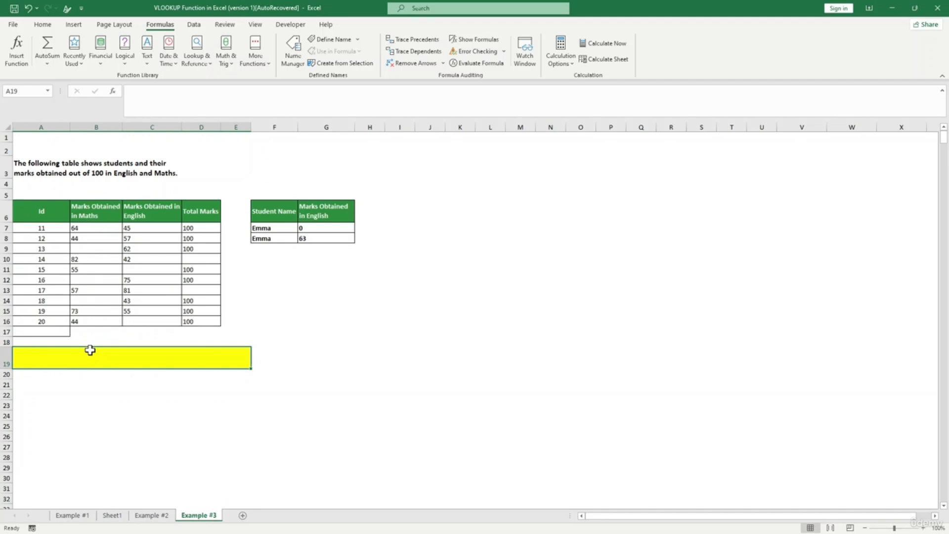
{"action": "type", "text": "RESULT"}
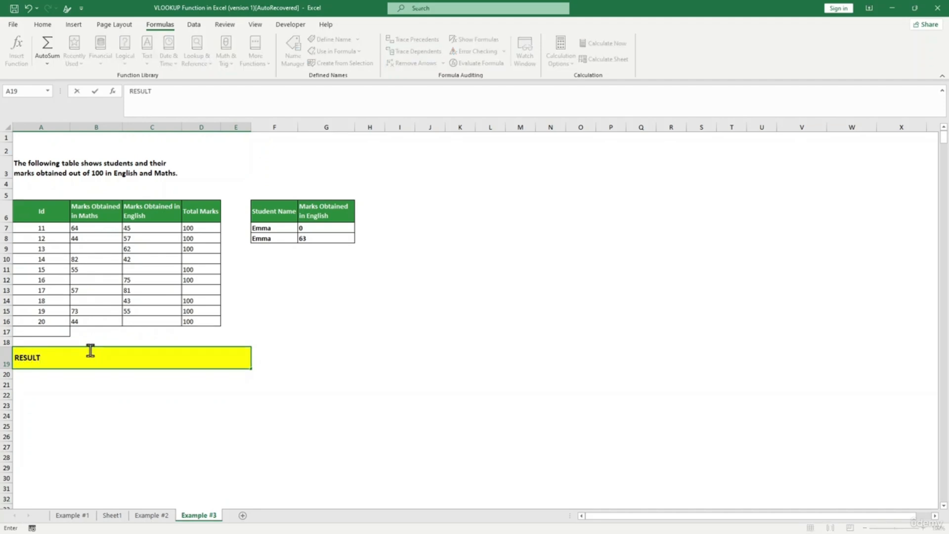
{"action": "left_click", "coordinate": [77, 387]}
{"action": "left_click", "coordinate": [80, 362]}
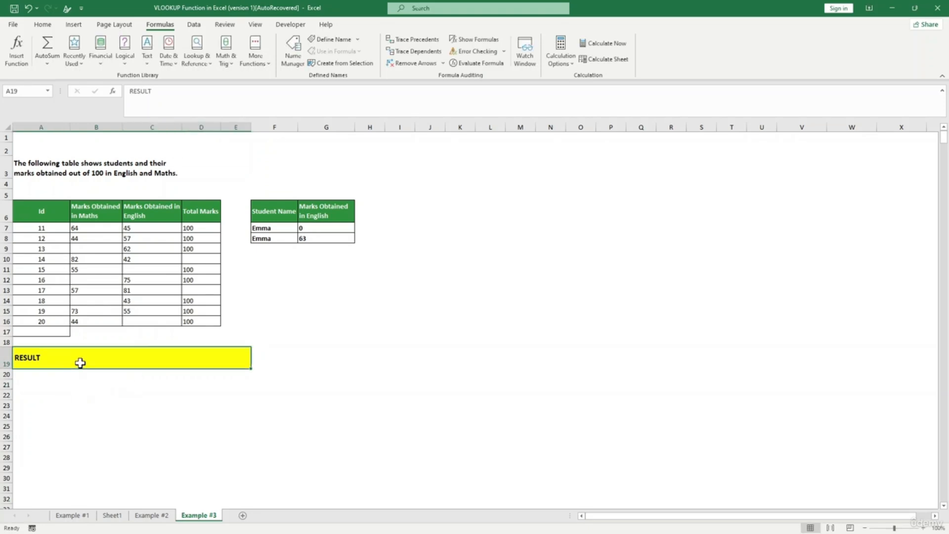
{"action": "left_click", "coordinate": [42, 24]}
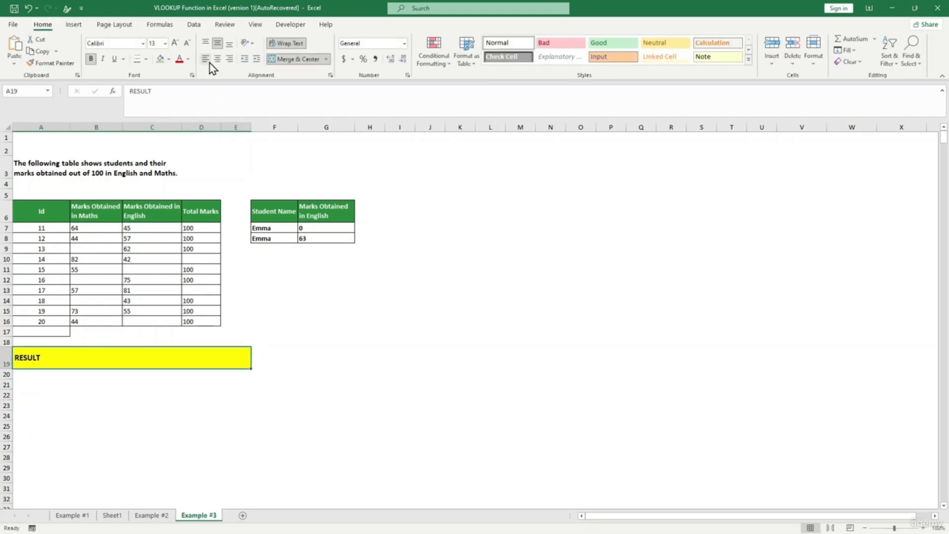
{"action": "left_click", "coordinate": [276, 59]}
{"action": "left_click", "coordinate": [114, 355]}
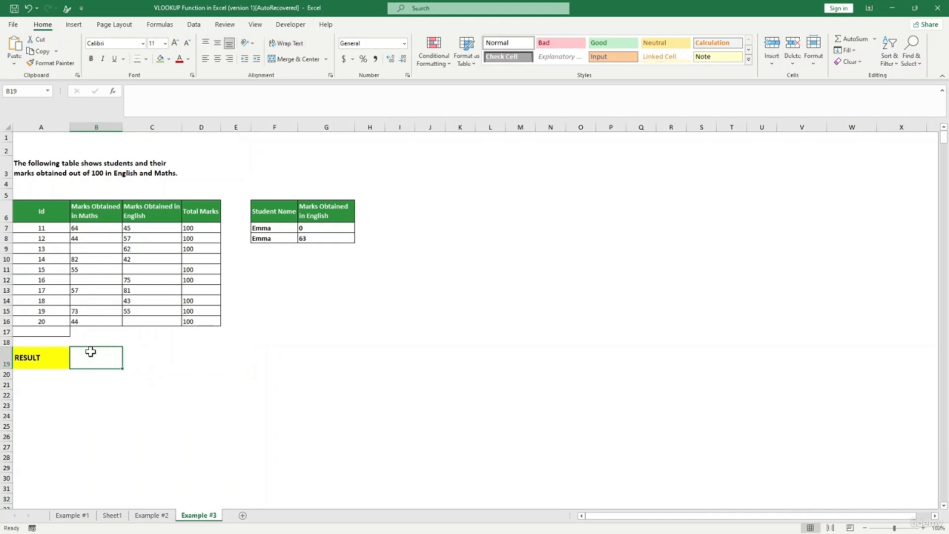
- Enter =COUNTBLANK(B7:B16) in B19, which returns 3
{"action": "type", "text": "="}
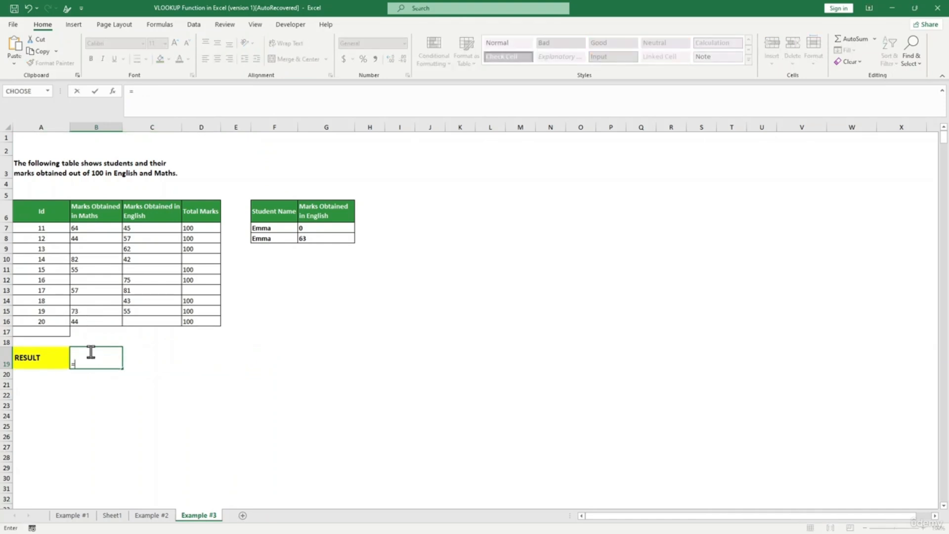
{"action": "type", "text": "CO"}
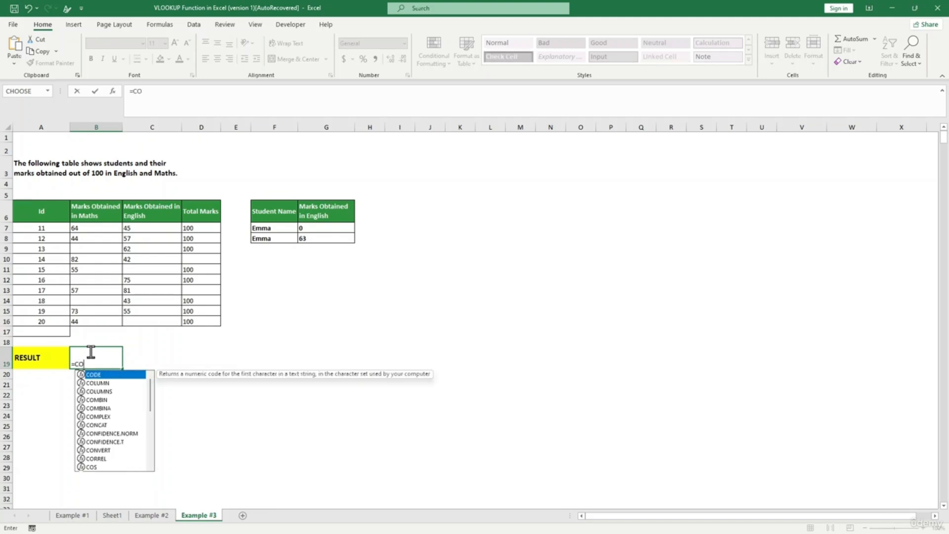
{"action": "type", "text": "UNT"}
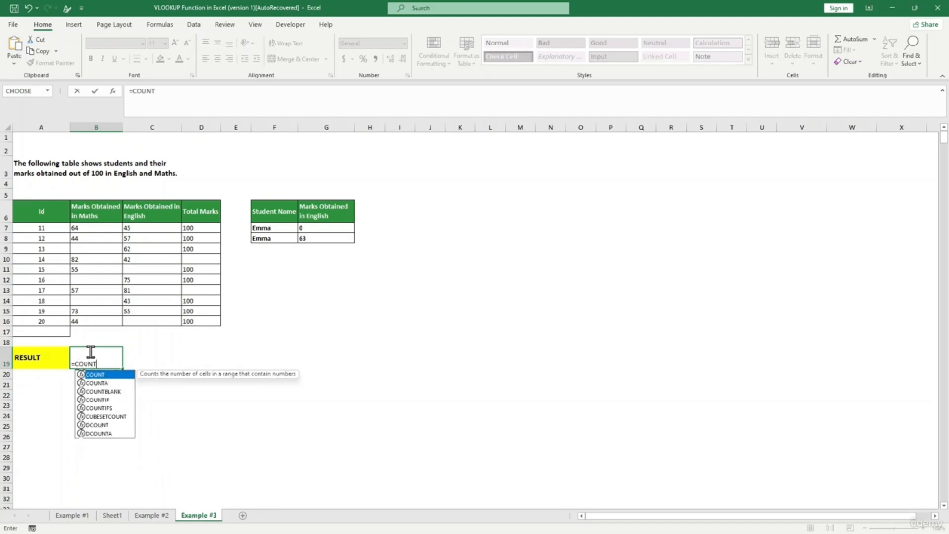
{"action": "key", "text": "Down"}
{"action": "key", "text": "Down"}
{"action": "key", "text": "Tab"}
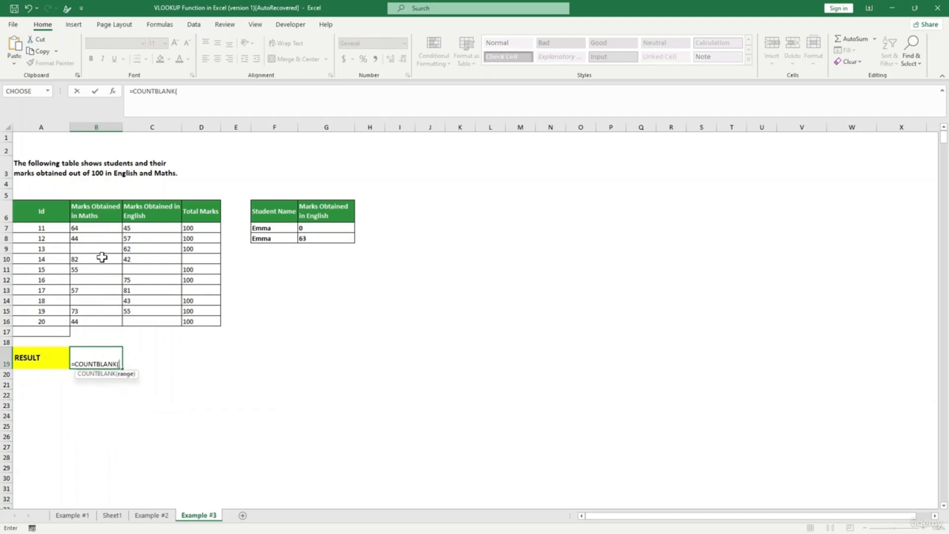
{"action": "left_click_drag", "start_coordinate": [103, 225], "coordinate": [100, 324]}
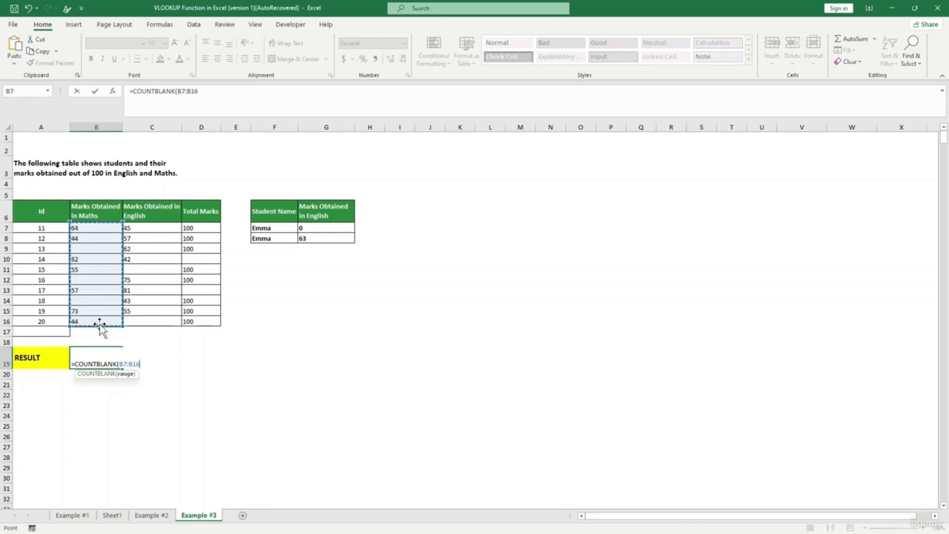
{"action": "key", "text": "Return"}
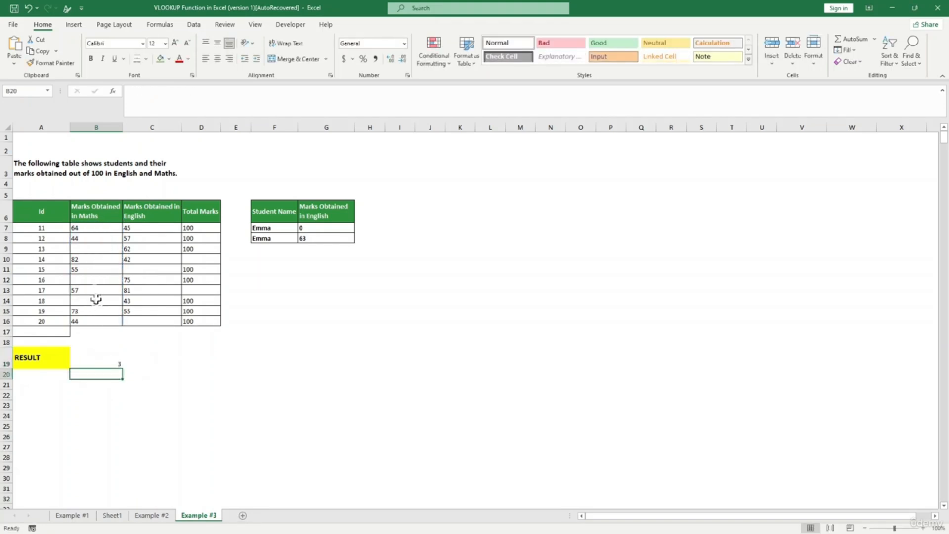
- Give the blank Maths cells B9, B12 and B14 a green fill
{"action": "left_click", "coordinate": [90, 248]}
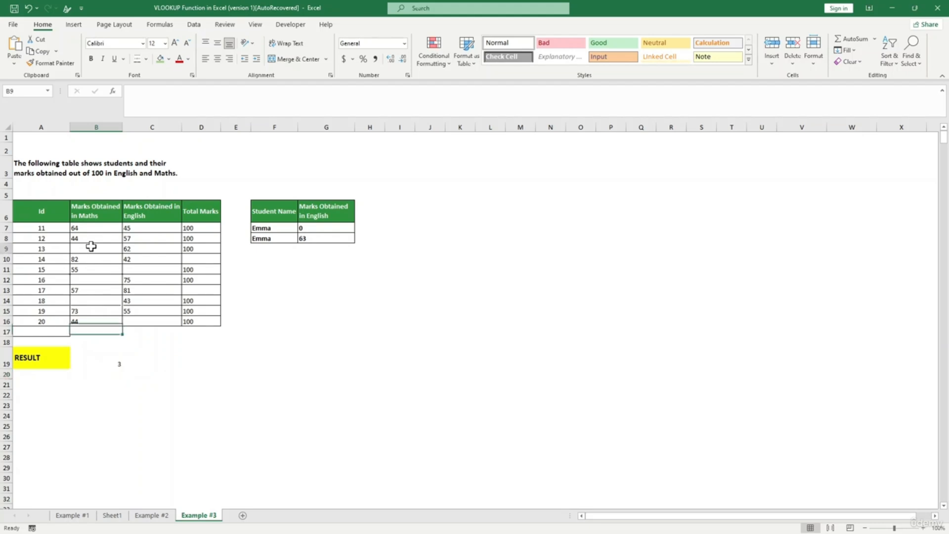
{"action": "left_click", "coordinate": [160, 58]}
{"action": "left_click", "coordinate": [92, 279]}
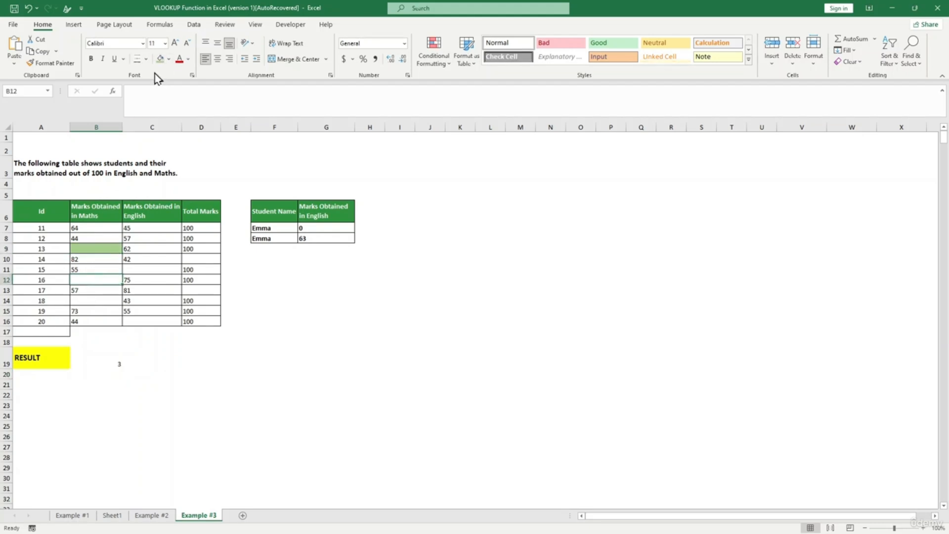
{"action": "left_click", "coordinate": [159, 60]}
{"action": "left_click", "coordinate": [85, 303]}
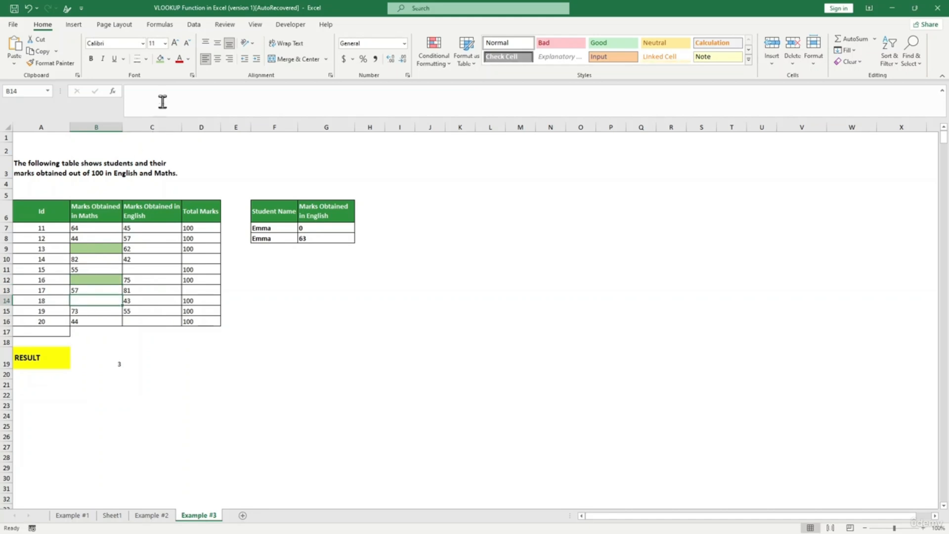
{"action": "left_click", "coordinate": [160, 59]}
{"action": "left_click", "coordinate": [147, 384]}
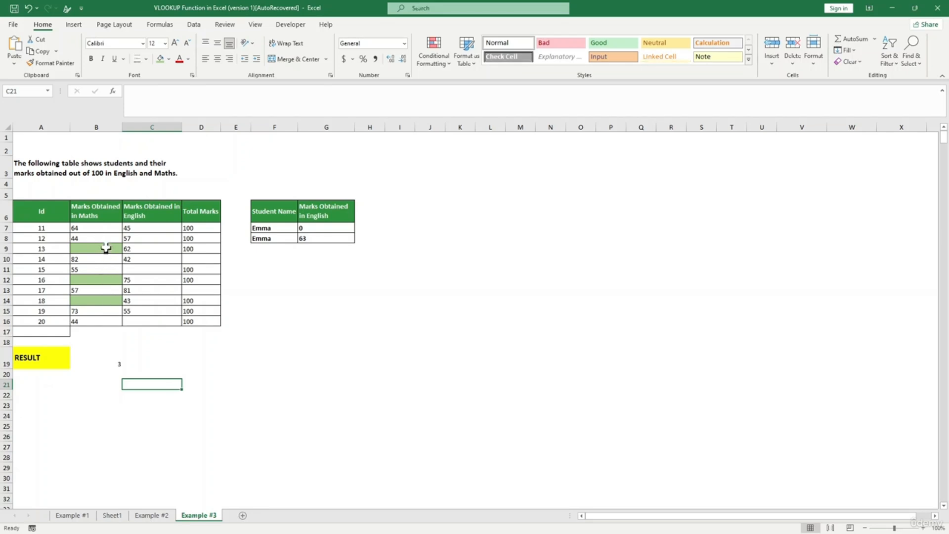
{"action": "key", "text": "ctrl+Up"}
- Enter =COUNTBLANK(C7:C16) in C19 to count the blank English marks
{"action": "left_click", "coordinate": [152, 333]}
{"action": "left_click", "coordinate": [153, 363]}
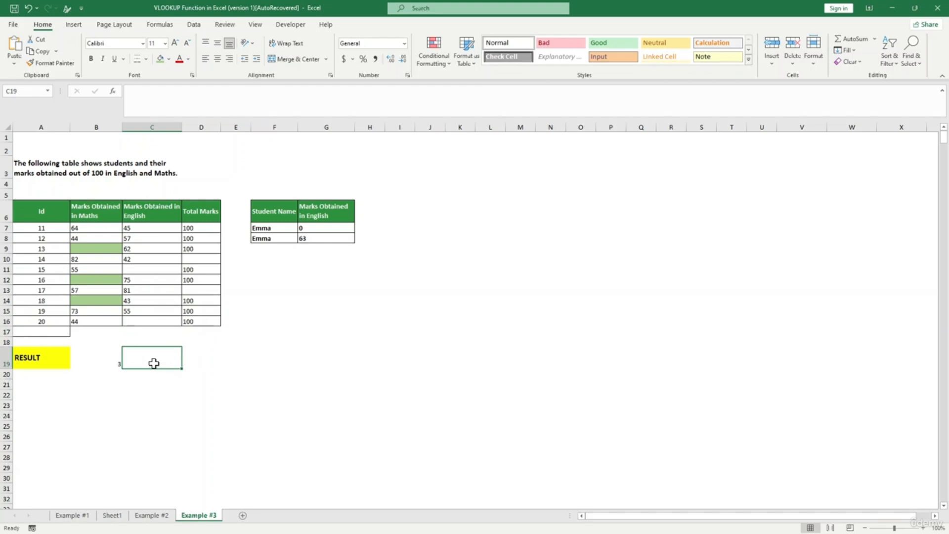
{"action": "type", "text": "="}
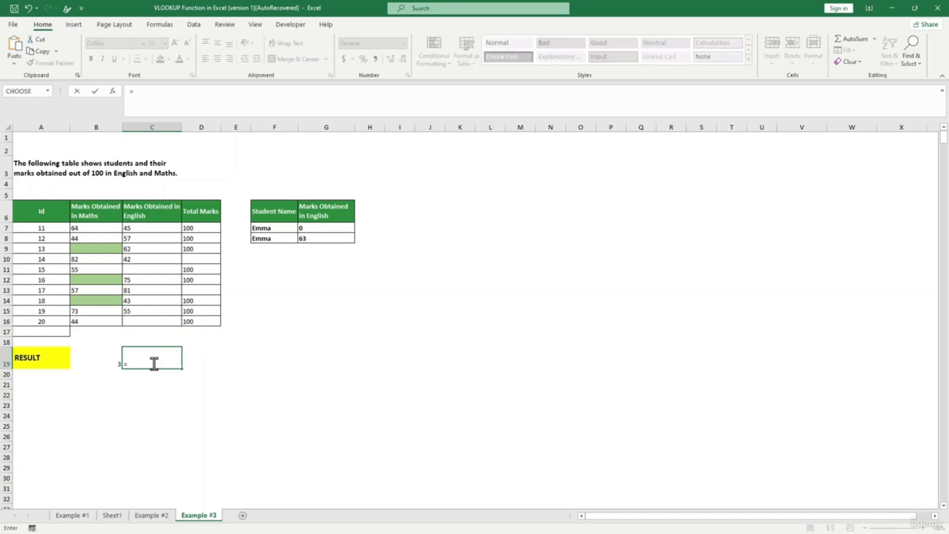
{"action": "type", "text": "COUNT"}
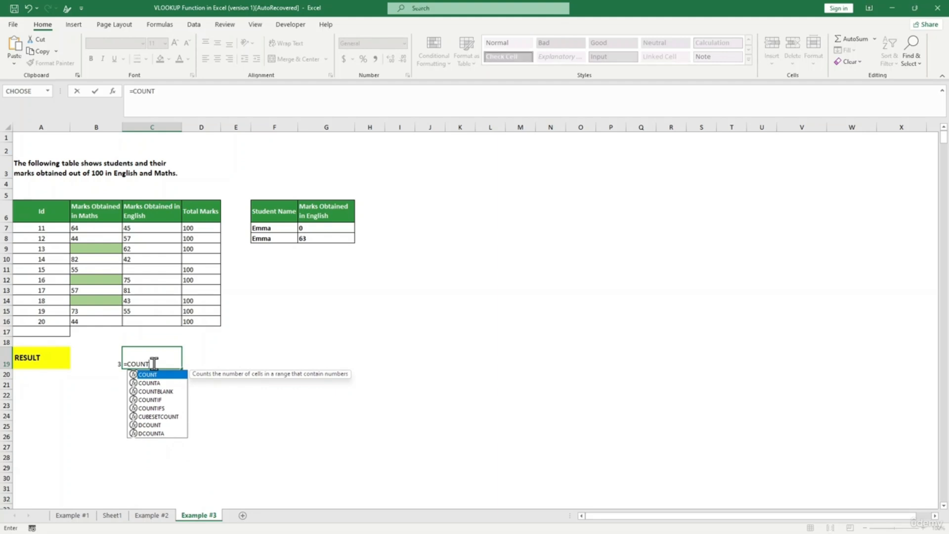
{"action": "key", "text": "Down"}
{"action": "key", "text": "Down"}
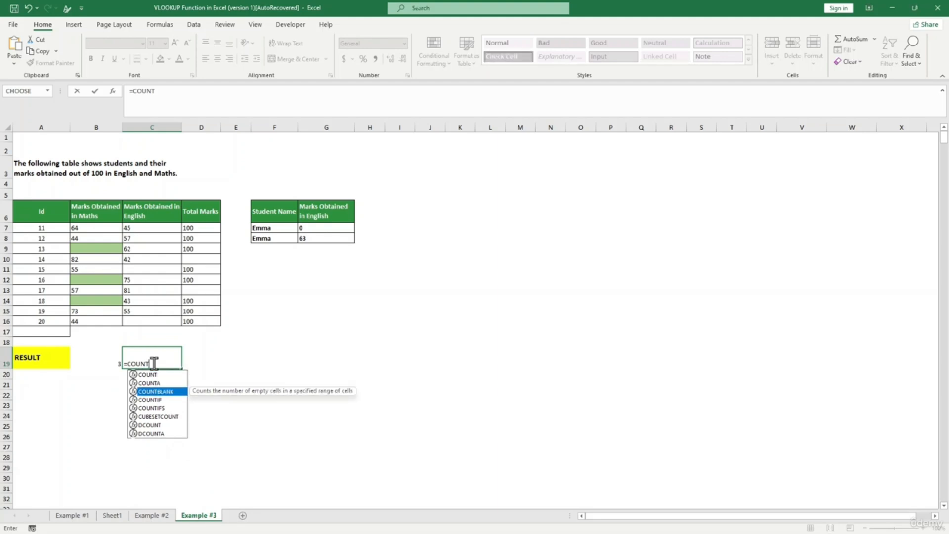
{"action": "key", "text": "Tab"}
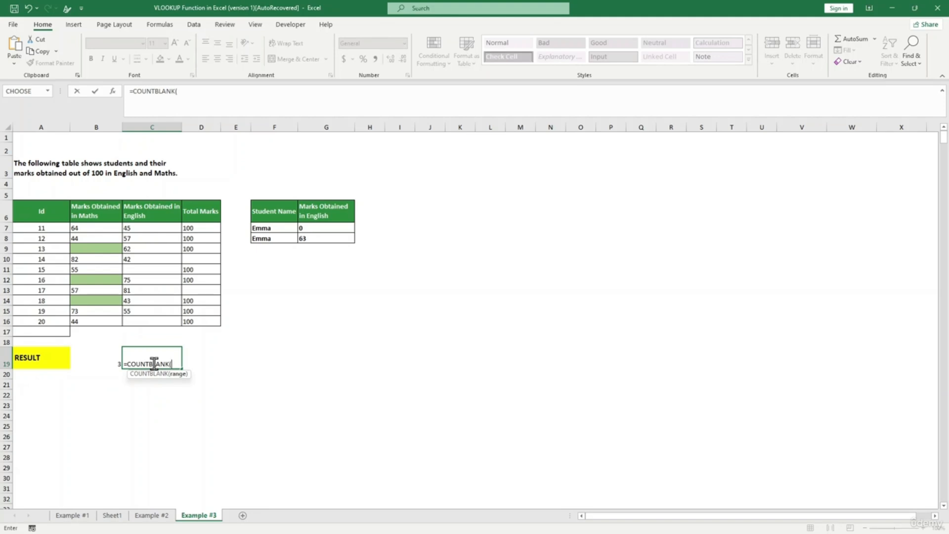
{"action": "left_click_drag", "start_coordinate": [148, 227], "coordinate": [150, 320]}
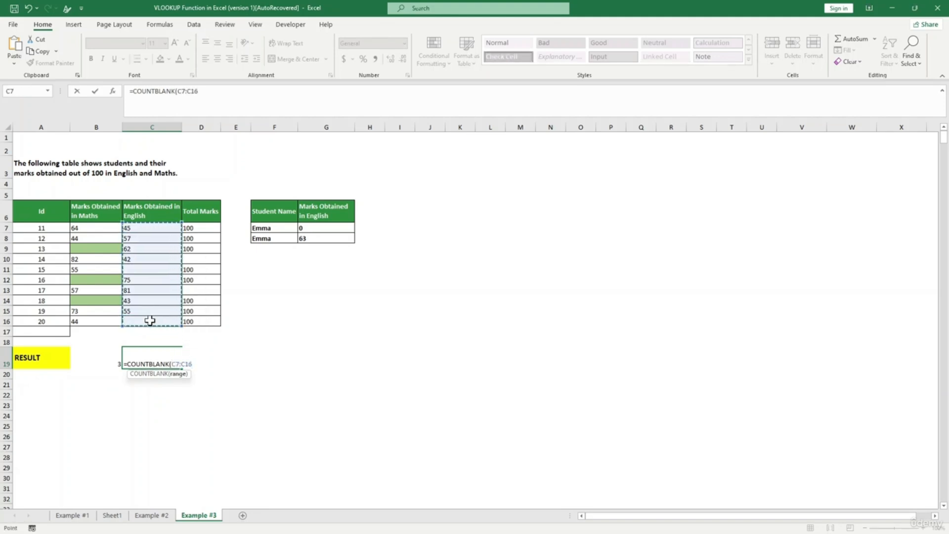
{"action": "type", "text": ")"}
{"action": "key", "text": "Return"}
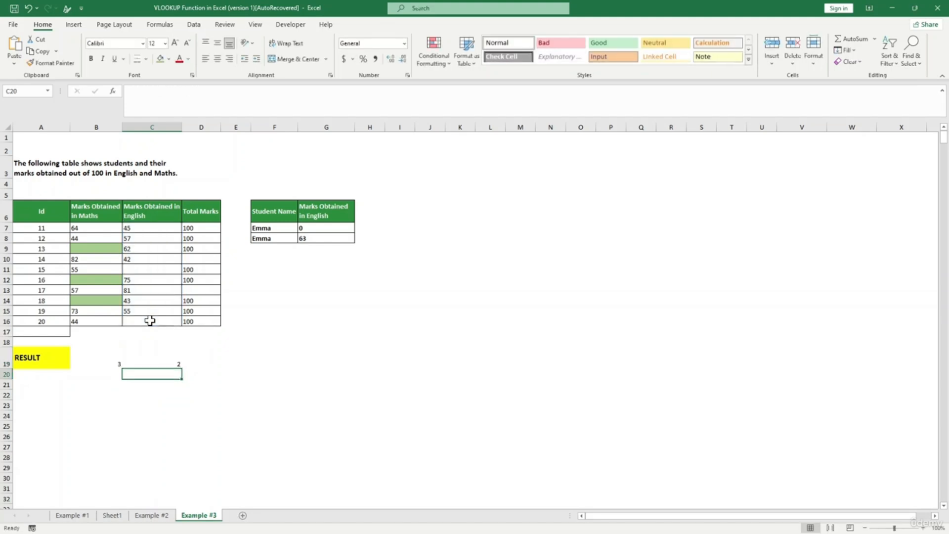
{"action": "left_click", "coordinate": [154, 348]}
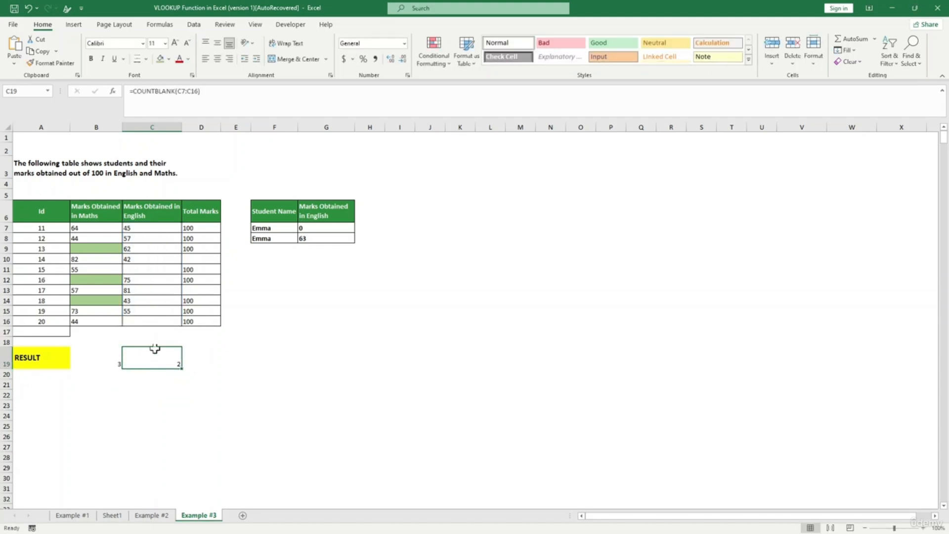
- Delete the English marks 75, 81 and 43 to create more blanks
{"action": "left_click_drag", "start_coordinate": [136, 279], "coordinate": [136, 295]}
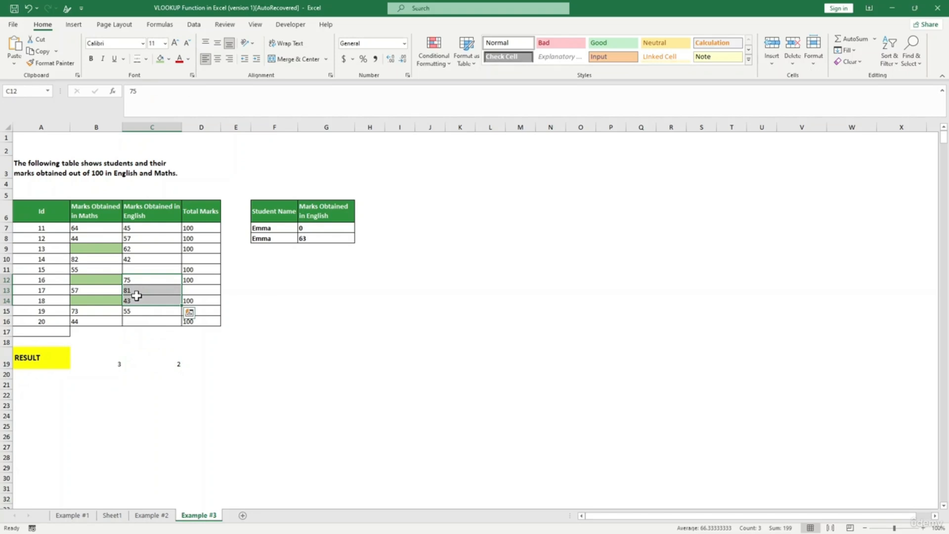
{"action": "key", "text": "Delete"}
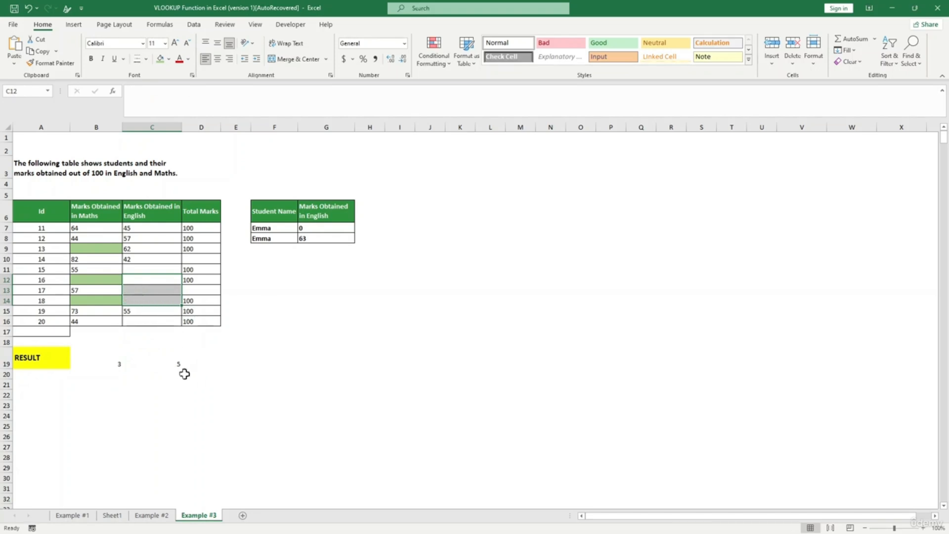
{"action": "left_click", "coordinate": [168, 358]}
- Copy the English marks 62 and 42 into the cleared cells
{"action": "left_click", "coordinate": [143, 276]}
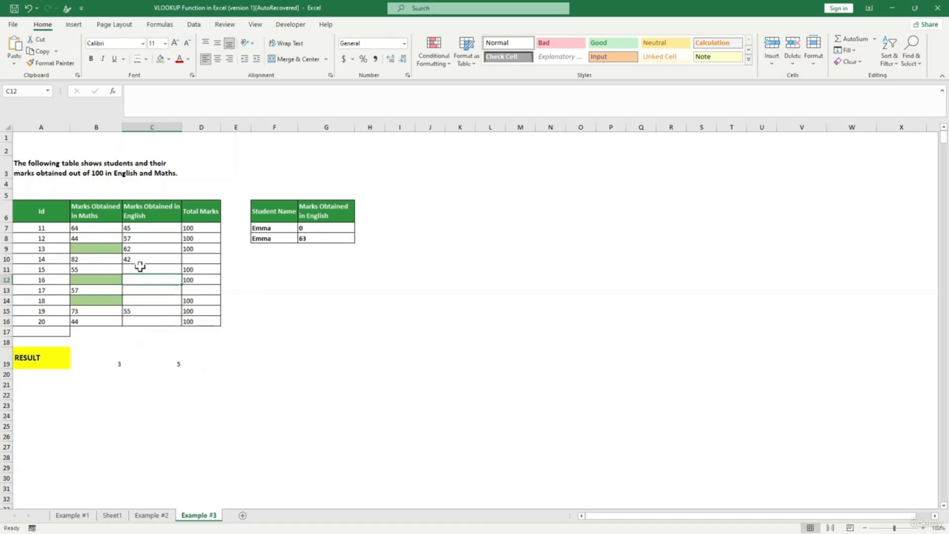
{"action": "left_click_drag", "start_coordinate": [139, 248], "coordinate": [150, 302]}
{"action": "key", "text": "ctrl+c"}
{"action": "key", "text": "ctrl+v"}
{"action": "left_click", "coordinate": [181, 355]}
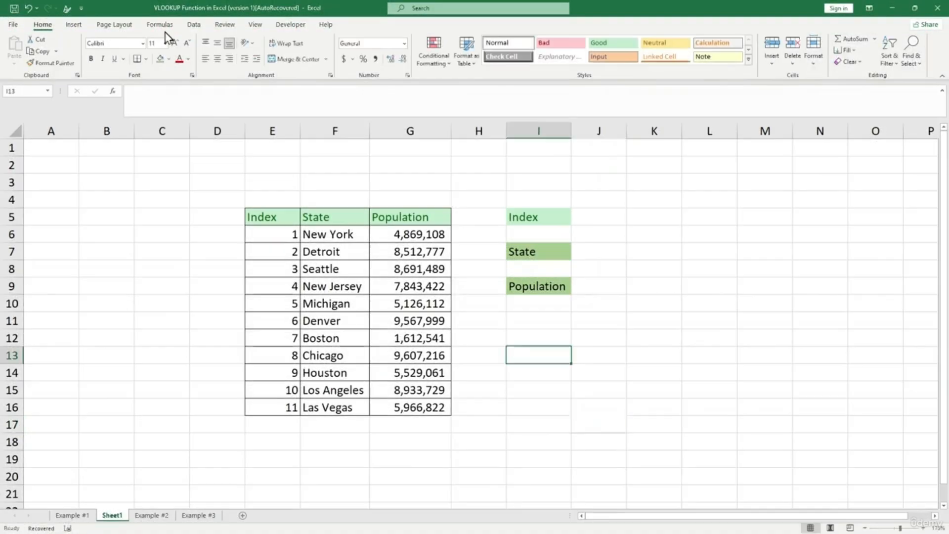
{"action": "left_click", "coordinate": [161, 26]}
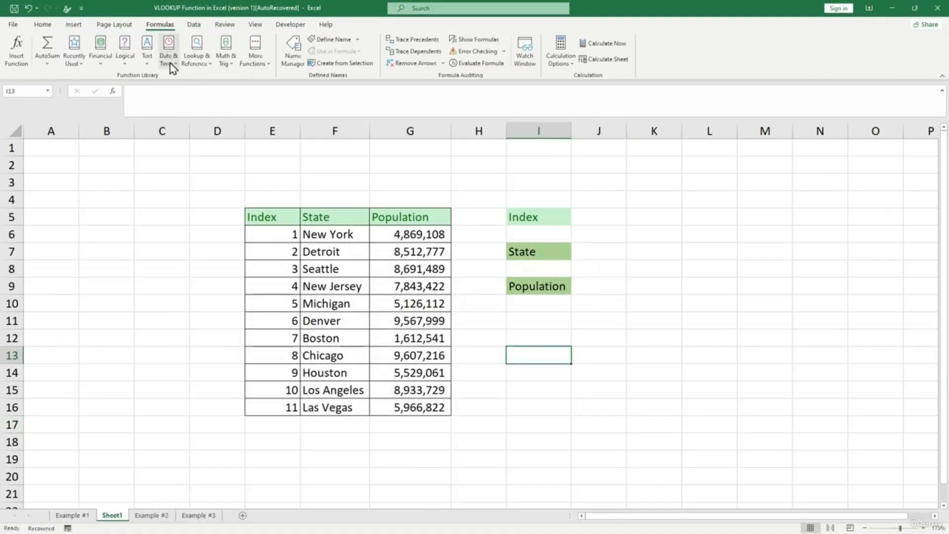
{"action": "left_click", "coordinate": [197, 63]}
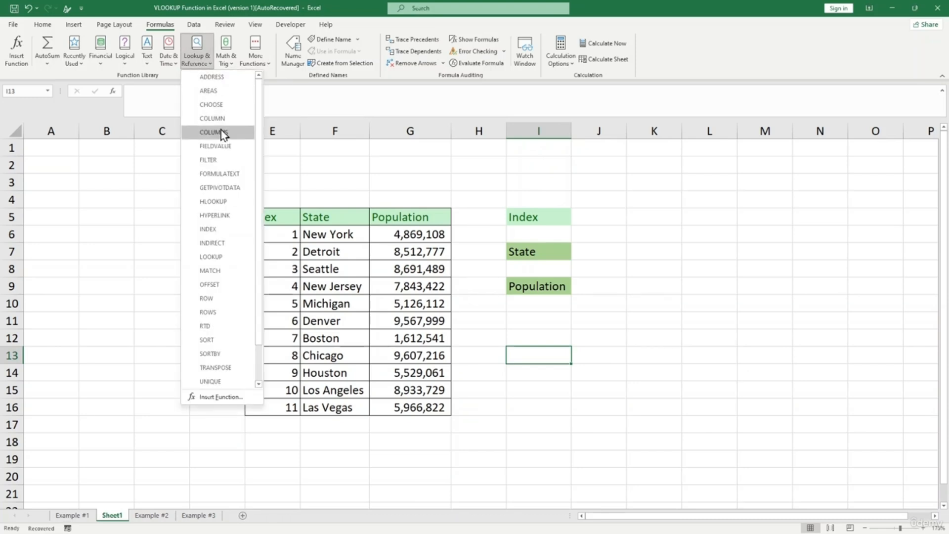
{"action": "left_click", "coordinate": [224, 107]}
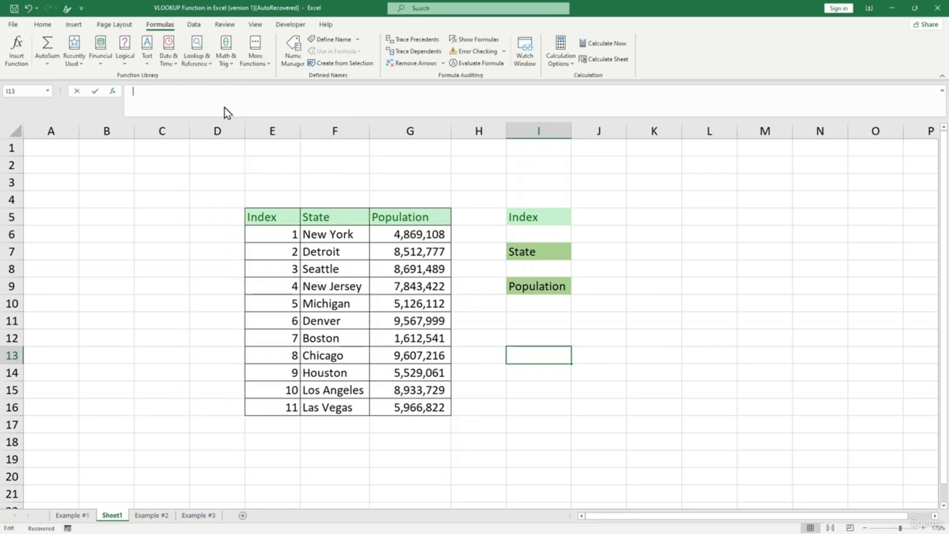
{"action": "left_click_drag", "start_coordinate": [418, 200], "coordinate": [226, 192]}
{"action": "left_click", "coordinate": [154, 214]}
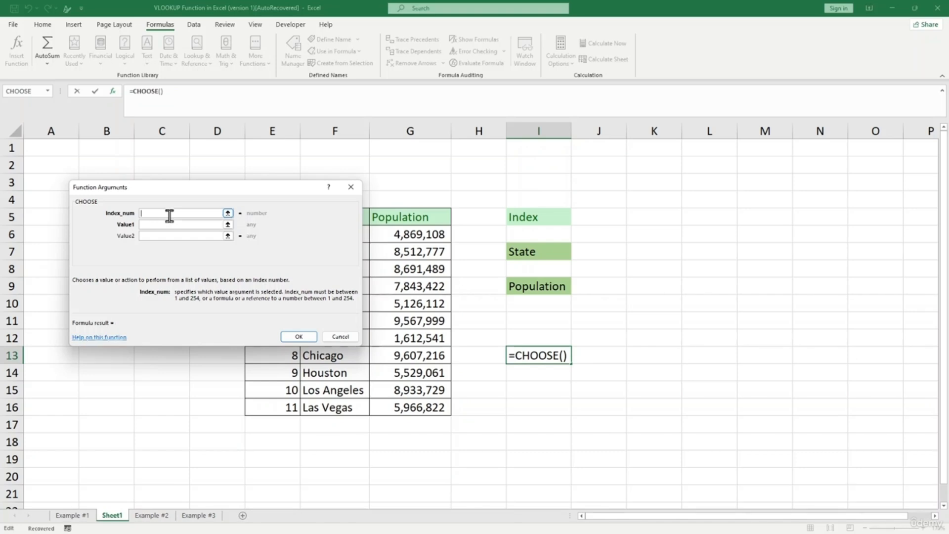
{"action": "left_click", "coordinate": [167, 225]}
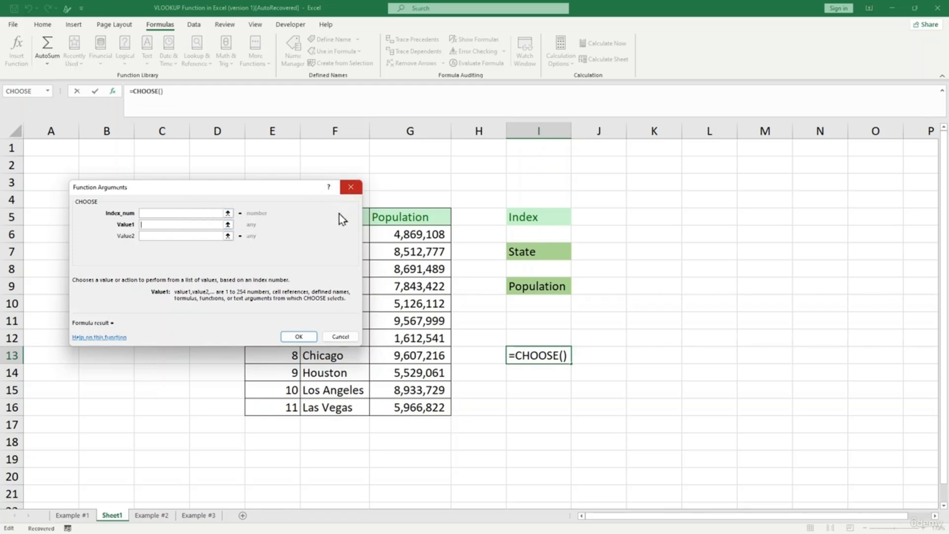
{"action": "left_click", "coordinate": [340, 336]}
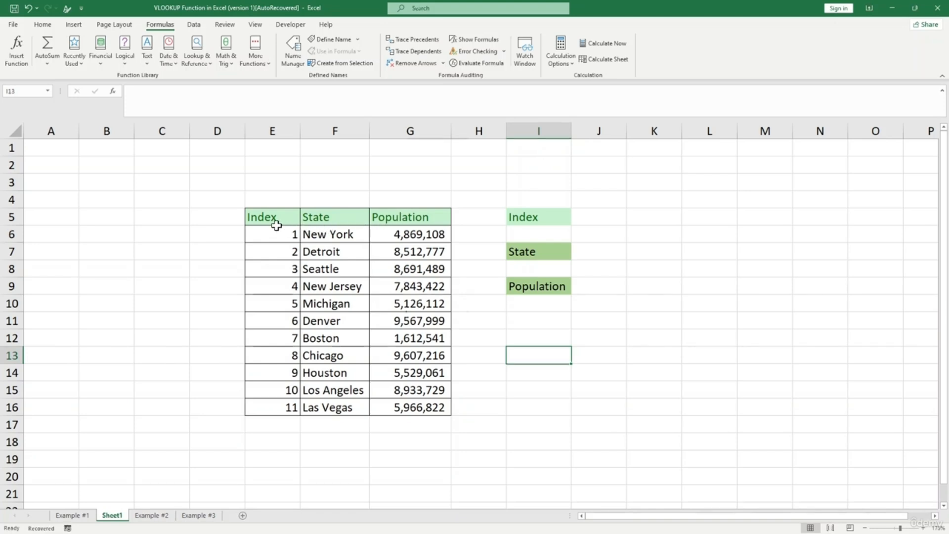
{"action": "left_click", "coordinate": [277, 232]}
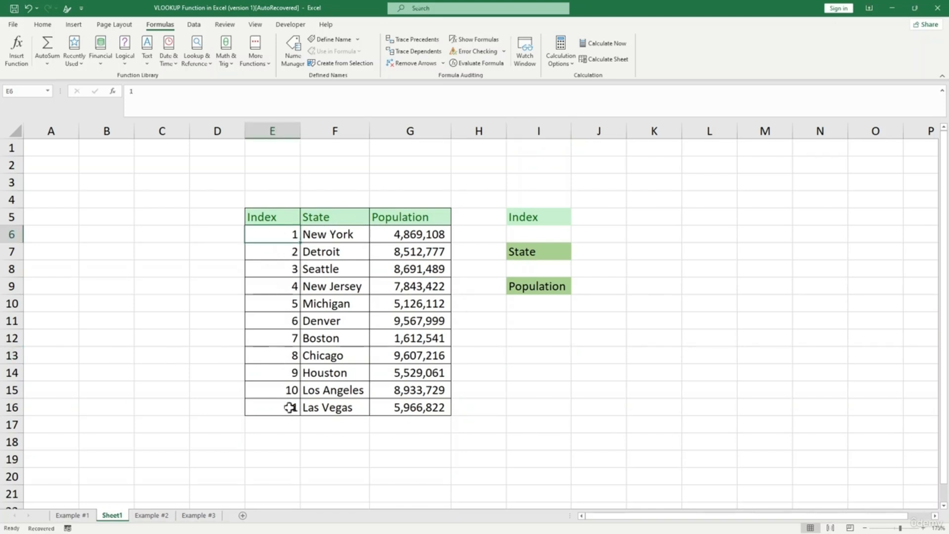
{"action": "left_click_drag", "start_coordinate": [328, 241], "coordinate": [328, 409]}
{"action": "left_click", "coordinate": [365, 268]}
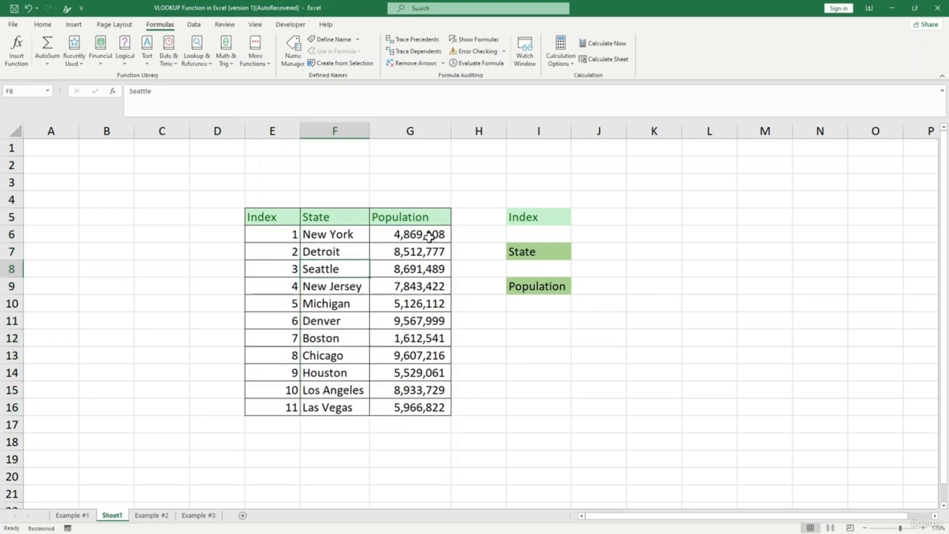
{"action": "left_click", "coordinate": [433, 288]}
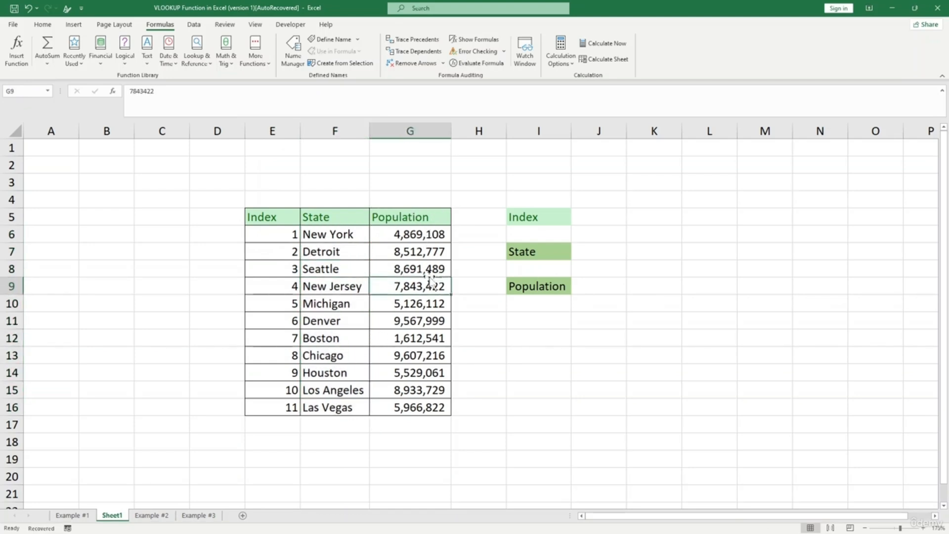
{"action": "left_click", "coordinate": [419, 236]}
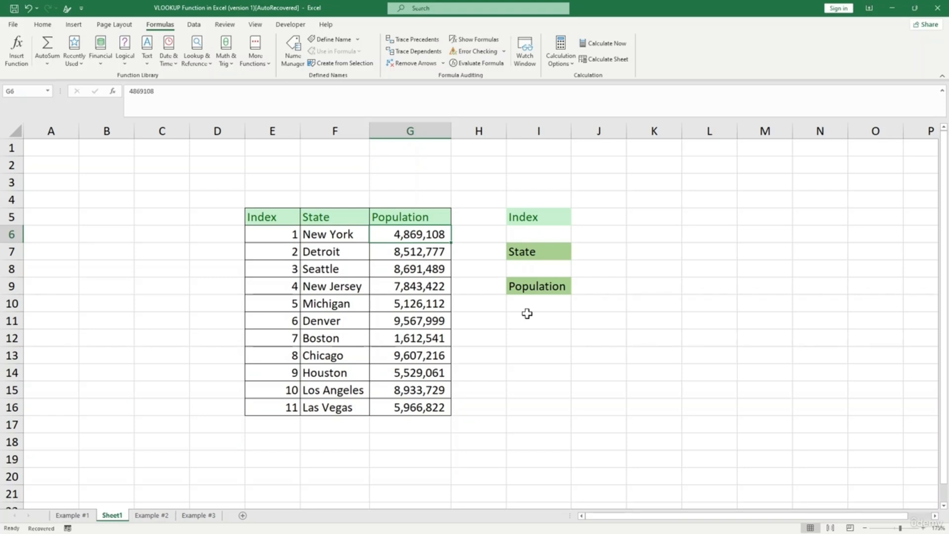
{"action": "left_click", "coordinate": [522, 228]}
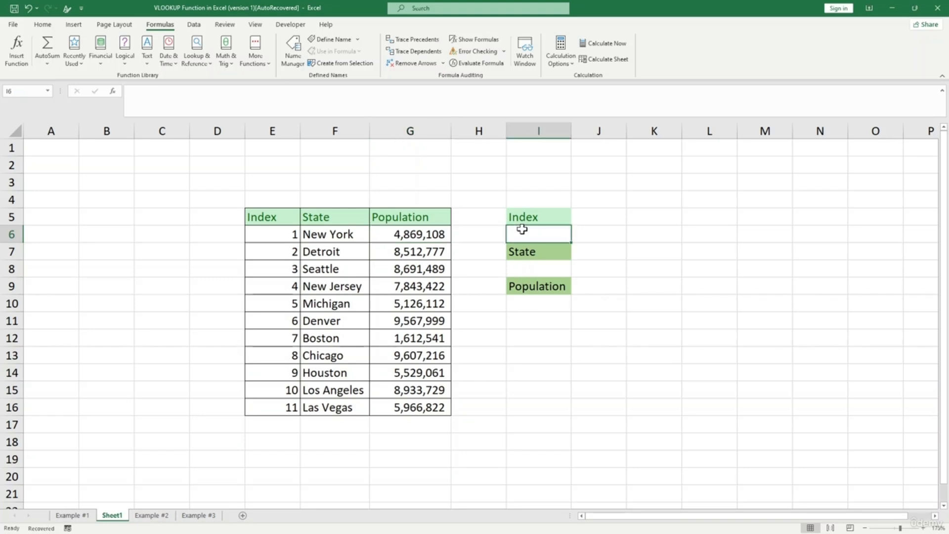
- Enter 1 as the Index and start =CHOOSE( under State with I6 as the index
{"action": "type", "text": "1"}
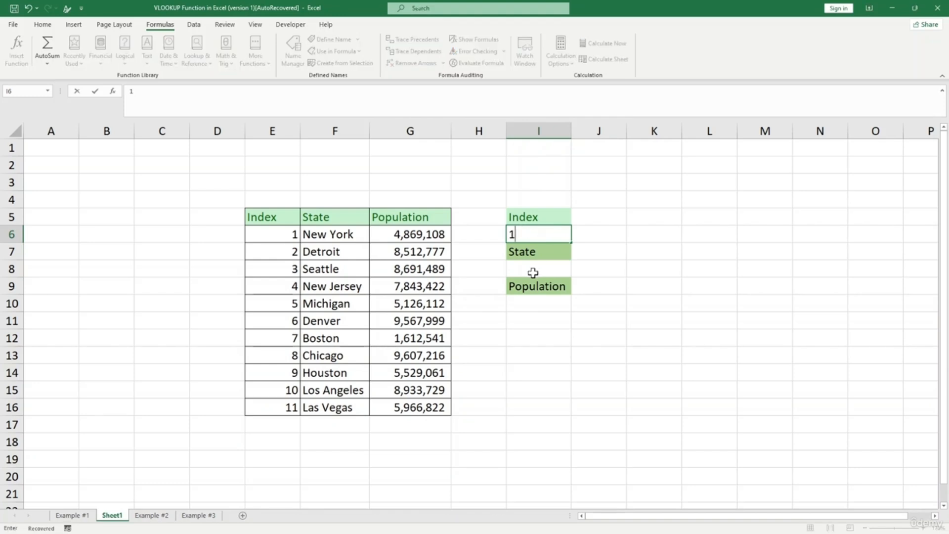
{"action": "left_click", "coordinate": [532, 272]}
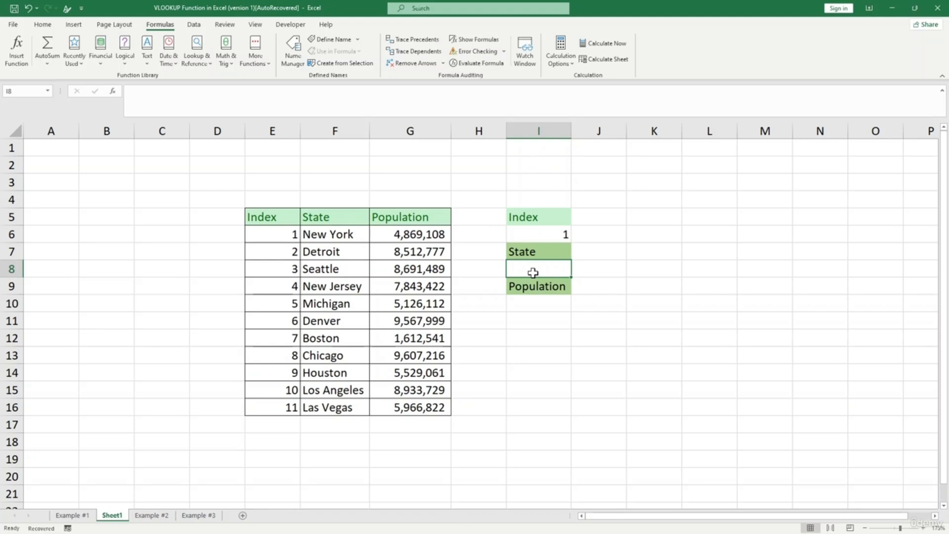
{"action": "type", "text": "=c"}
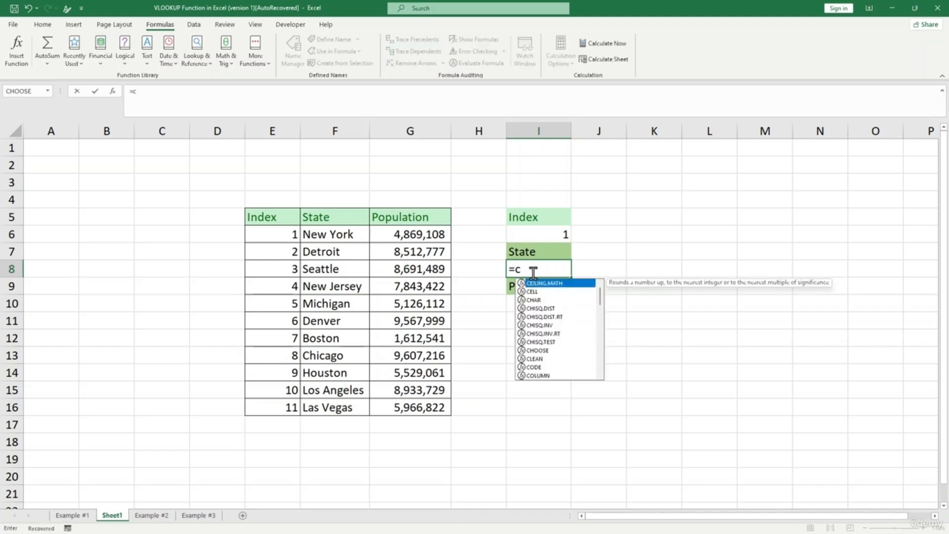
{"action": "type", "text": "hos"}
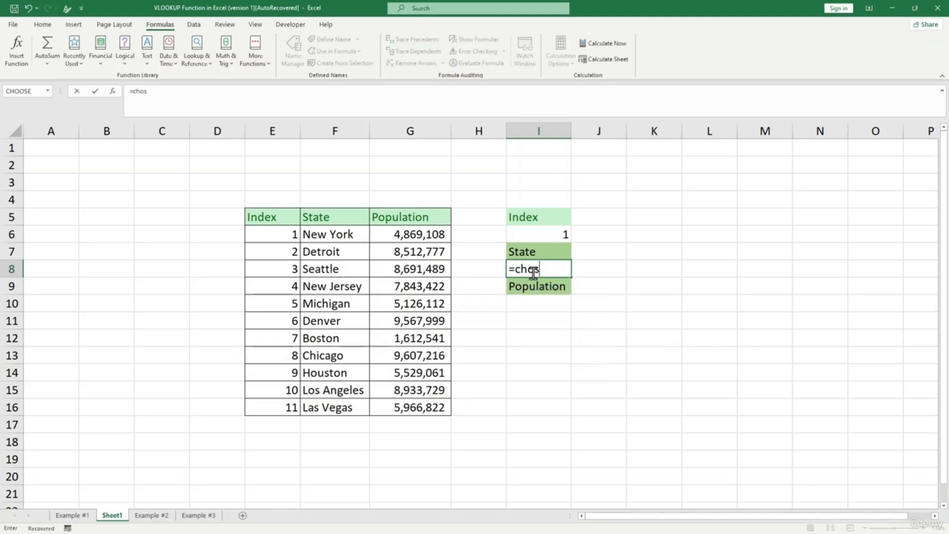
{"action": "key", "text": "BackSpace"}
{"action": "type", "text": "o"}
{"action": "key", "text": "Tab"}
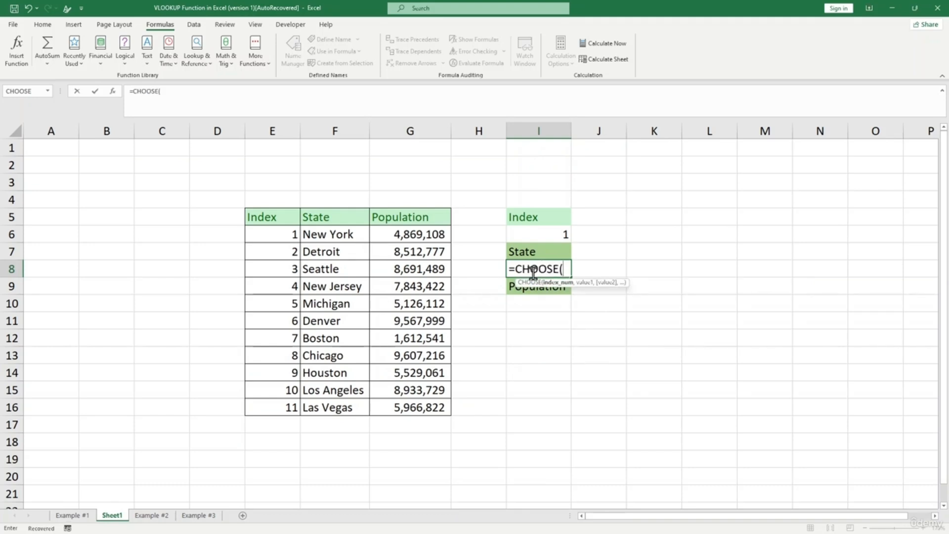
{"action": "left_click", "coordinate": [558, 232]}
- Add New York, Detroit, Seattle, New Jersey and Michigan as CHOOSE choices
{"action": "type", "text": ","}
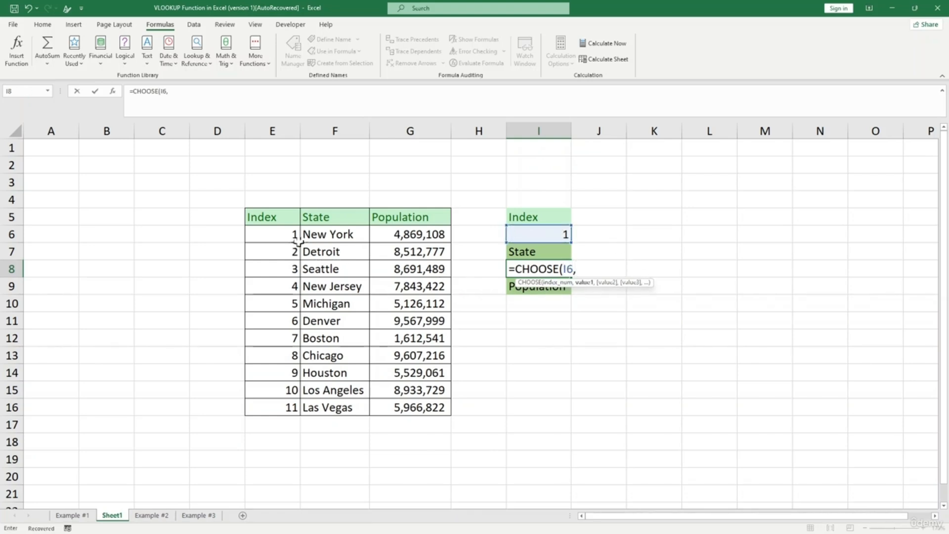
{"action": "left_click", "coordinate": [323, 236]}
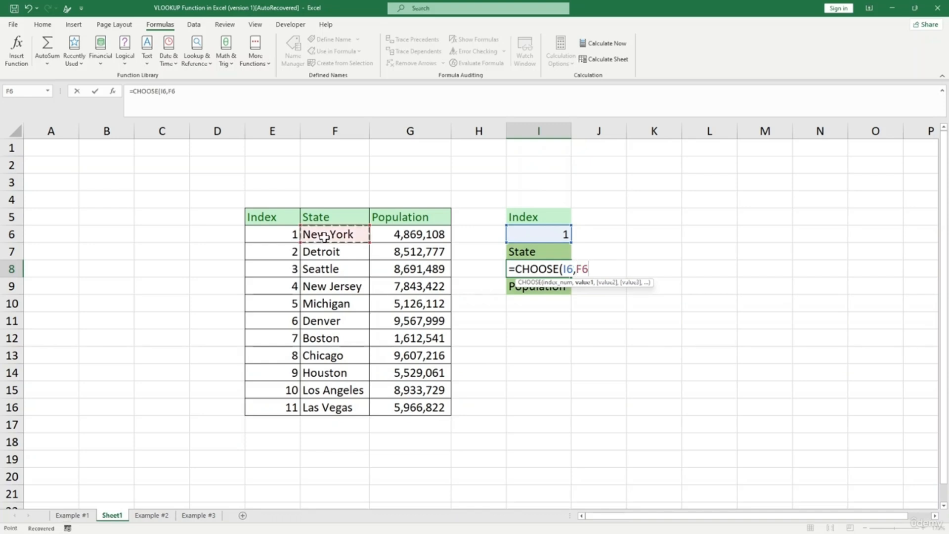
{"action": "type", "text": ","}
{"action": "left_click", "coordinate": [330, 252]}
{"action": "type", "text": ","}
{"action": "left_click", "coordinate": [329, 270]}
{"action": "type", "text": ","}
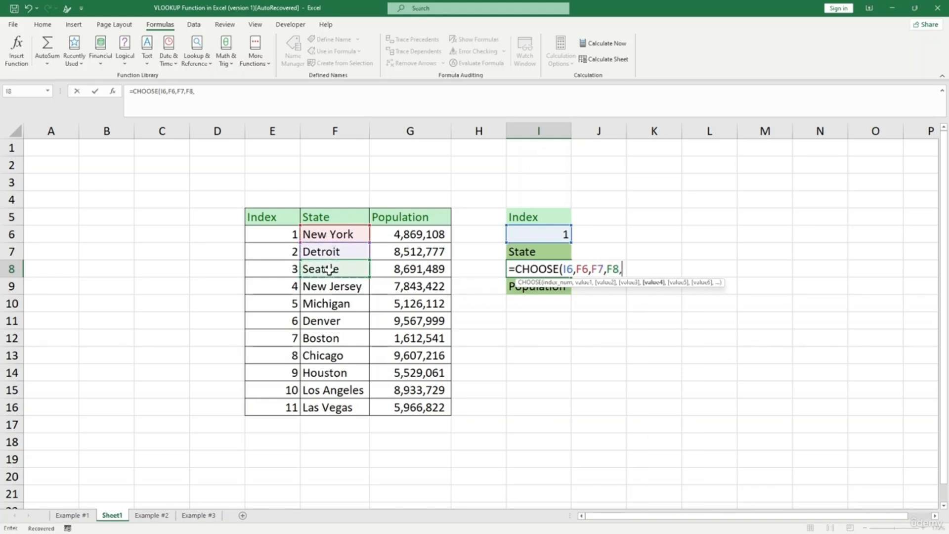
{"action": "left_click", "coordinate": [329, 287]}
{"action": "type", "text": ","}
{"action": "left_click", "coordinate": [330, 303]}
- Add Denver, Boston, Chicago, Houston and Los Angeles as further CHOOSE choices
{"action": "type", "text": ","}
{"action": "left_click", "coordinate": [331, 321]}
{"action": "type", "text": ","}
{"action": "left_click", "coordinate": [332, 339]}
{"action": "type", "text": ","}
{"action": "left_click", "coordinate": [332, 356]}
{"action": "type", "text": ","}
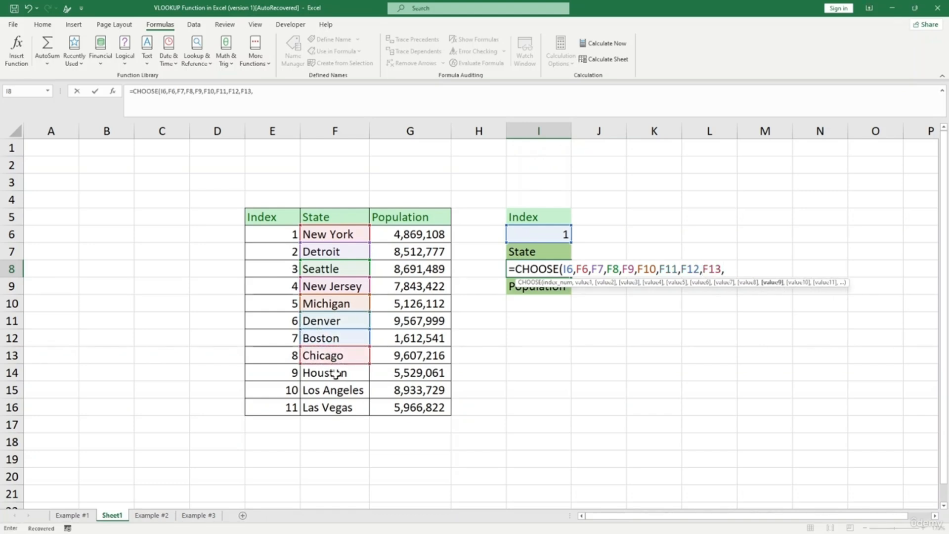
{"action": "left_click", "coordinate": [338, 379]}
{"action": "type", "text": ","}
{"action": "left_click", "coordinate": [343, 388]}
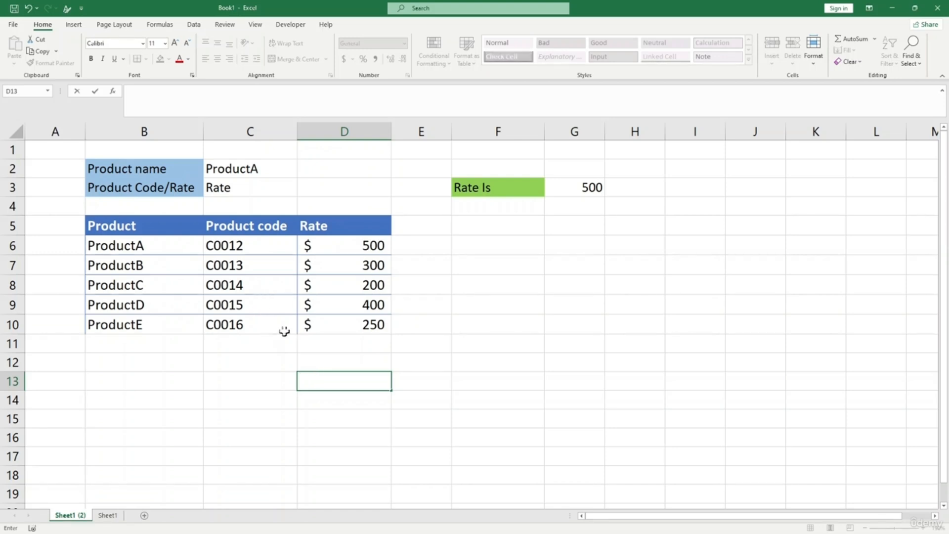
- Review the product table, set the product name to ProductB, and check G3's lookup formula
{"action": "left_click", "coordinate": [250, 169]}
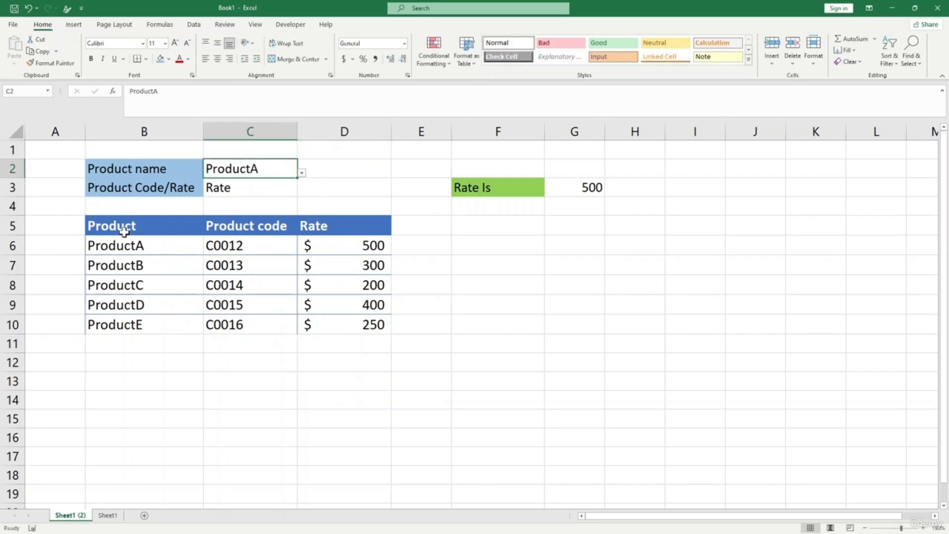
{"action": "left_click_drag", "start_coordinate": [135, 247], "coordinate": [140, 304]}
{"action": "left_click_drag", "start_coordinate": [254, 246], "coordinate": [254, 311]}
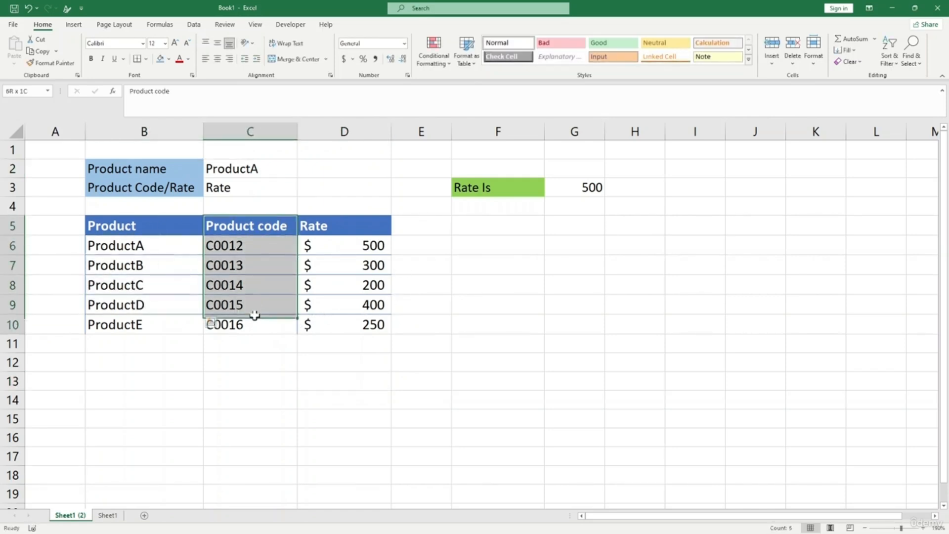
{"action": "left_click", "coordinate": [365, 248]}
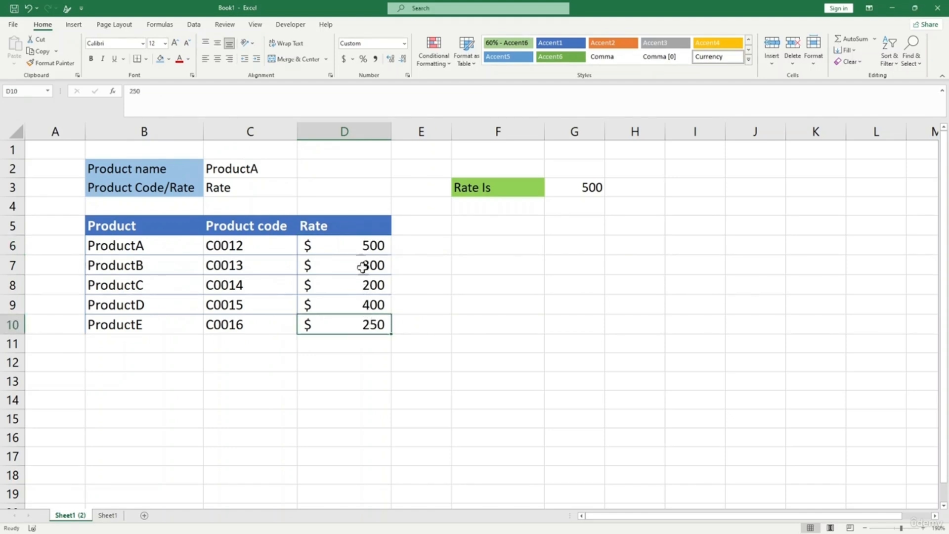
{"action": "left_click", "coordinate": [258, 170]}
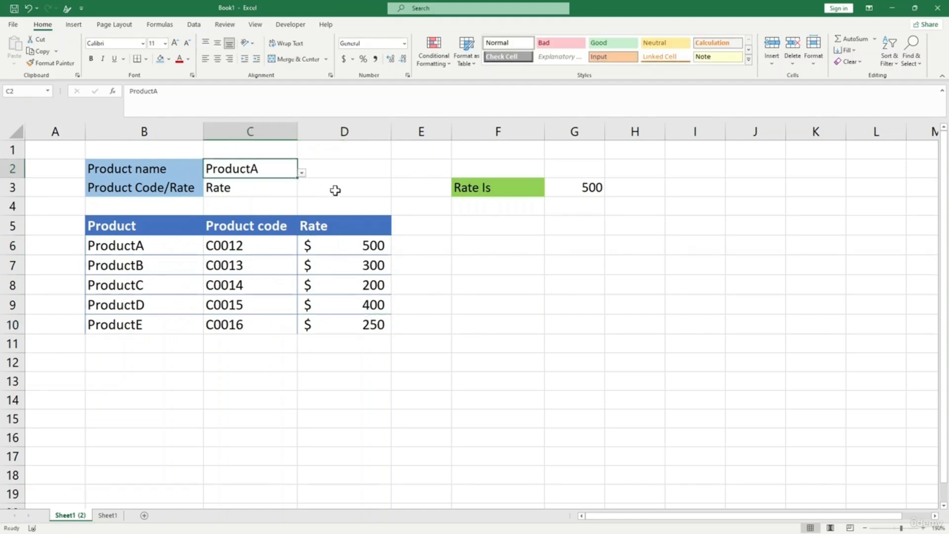
{"action": "left_click", "coordinate": [301, 173]}
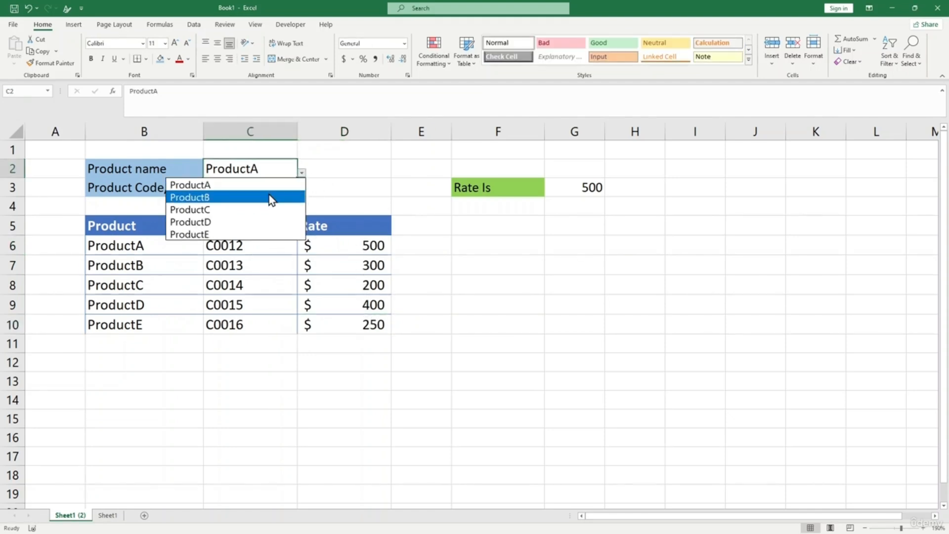
{"action": "left_click", "coordinate": [272, 197]}
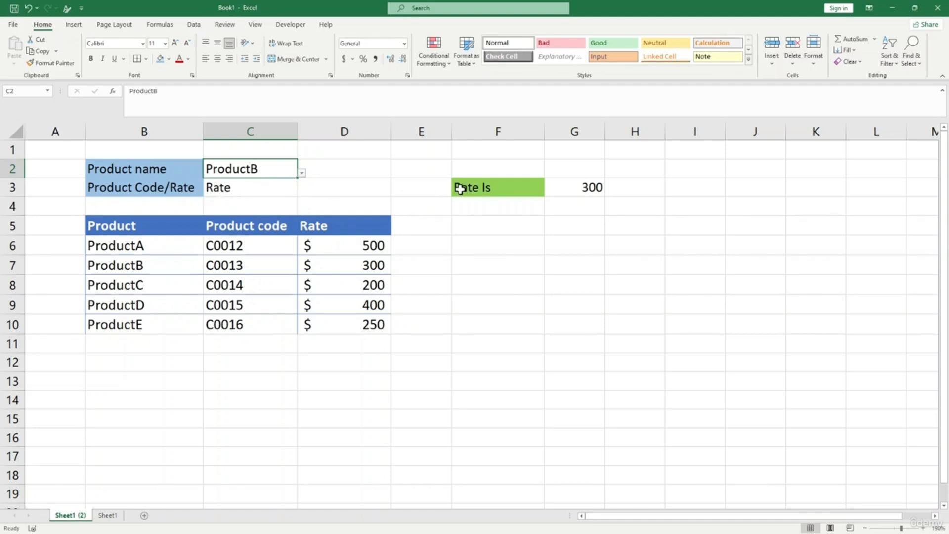
{"action": "left_click", "coordinate": [592, 189]}
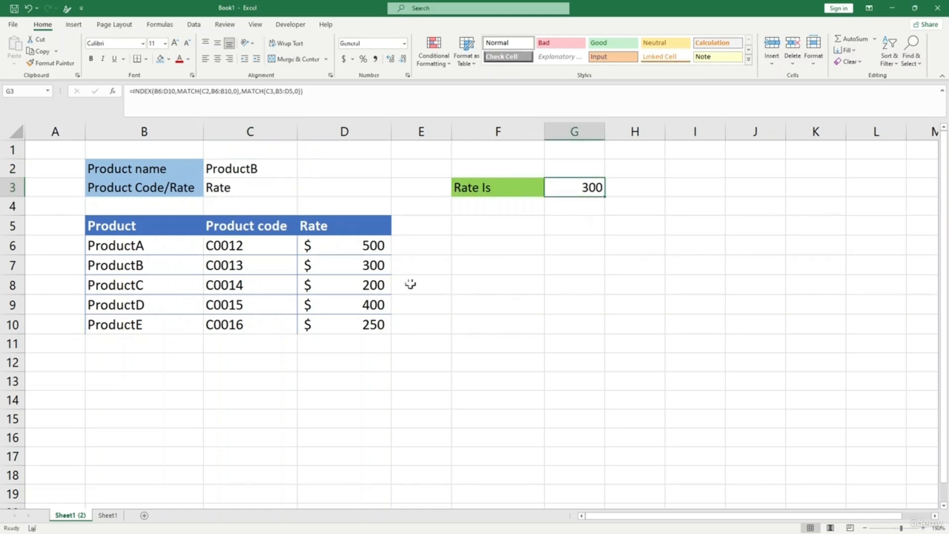
{"action": "left_click", "coordinate": [354, 265]}
- Switch the lookup field to Product code so G3 returns ProductB's code C0013
{"action": "left_click", "coordinate": [249, 182]}
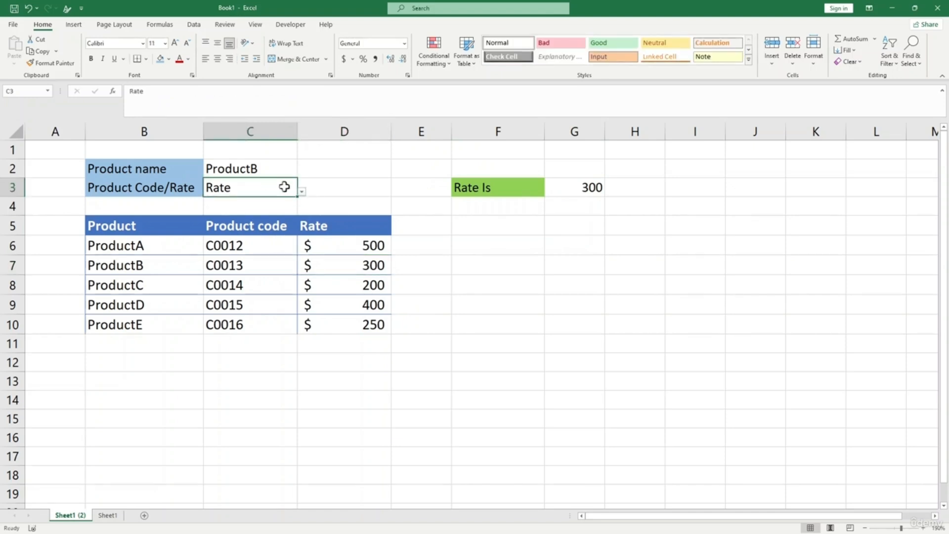
{"action": "left_click", "coordinate": [301, 191]}
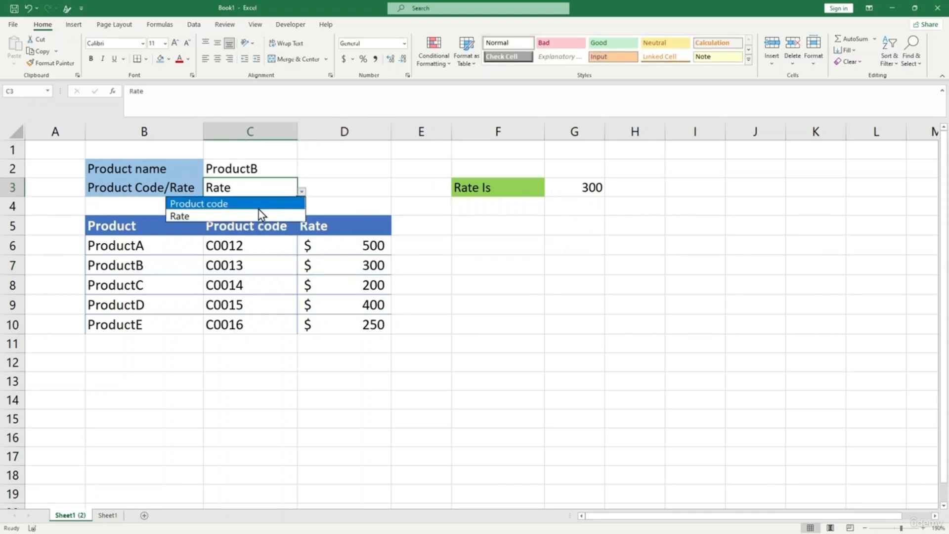
{"action": "left_click", "coordinate": [258, 205]}
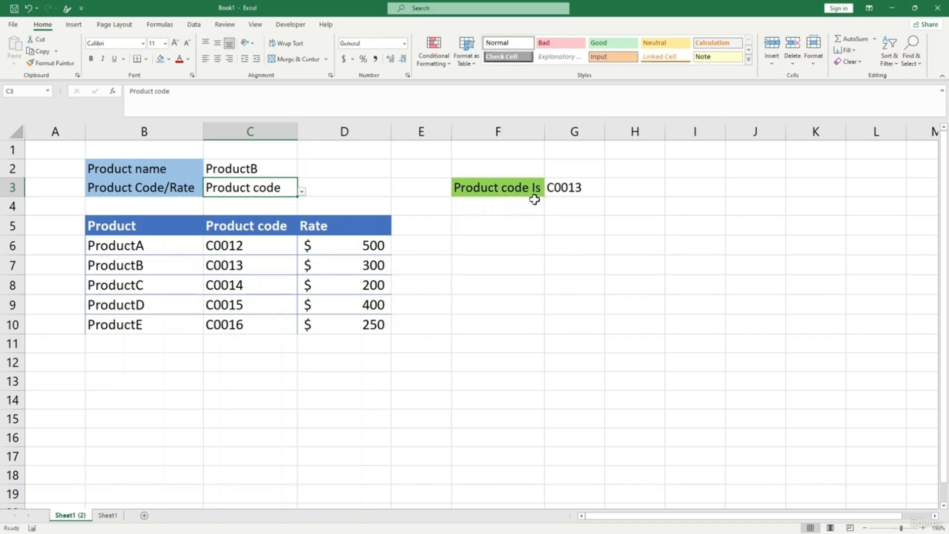
{"action": "left_click", "coordinate": [573, 188]}
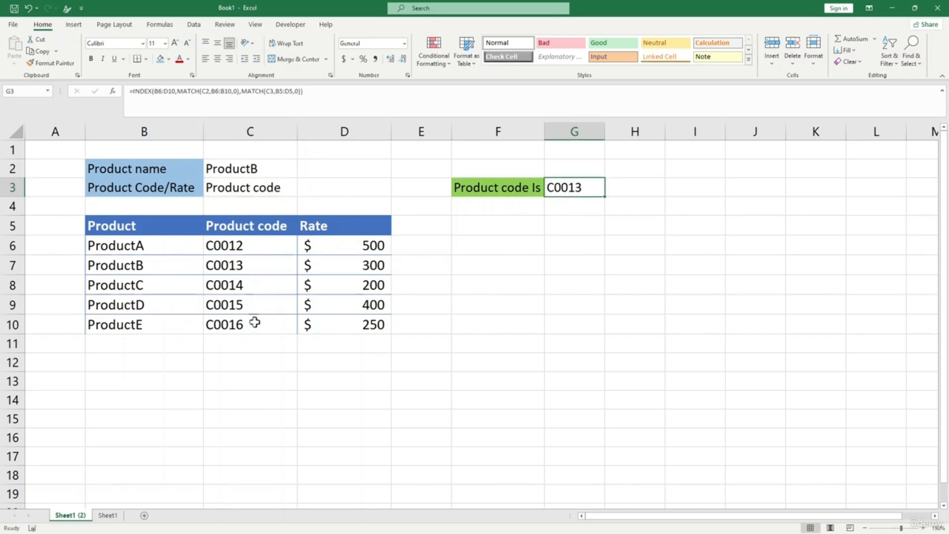
{"action": "left_click", "coordinate": [250, 269]}
{"action": "left_click", "coordinate": [274, 336]}
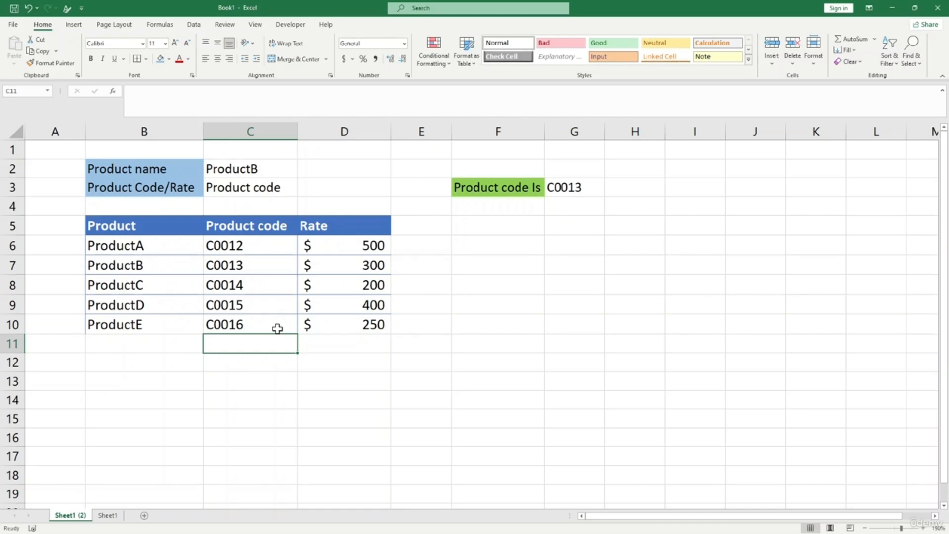
{"action": "left_click", "coordinate": [489, 303]}
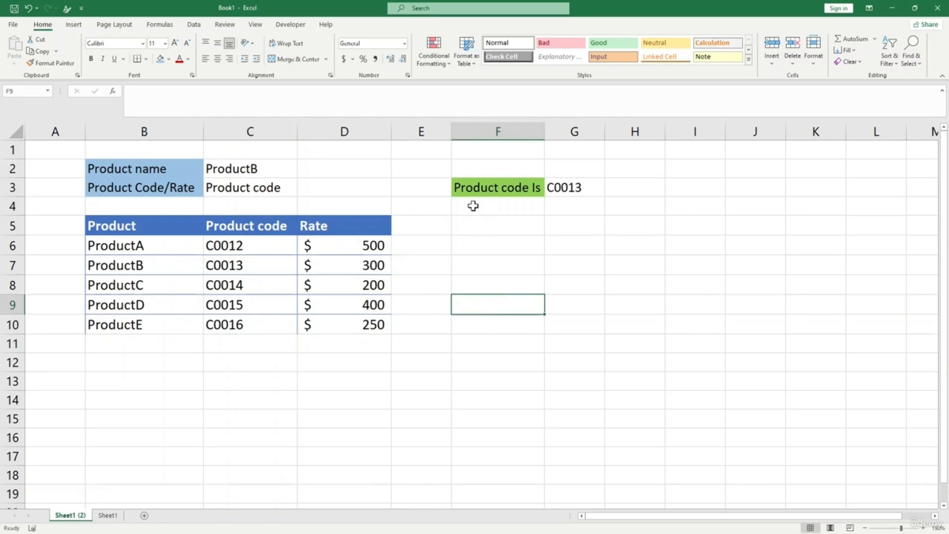
{"action": "left_click", "coordinate": [498, 260]}
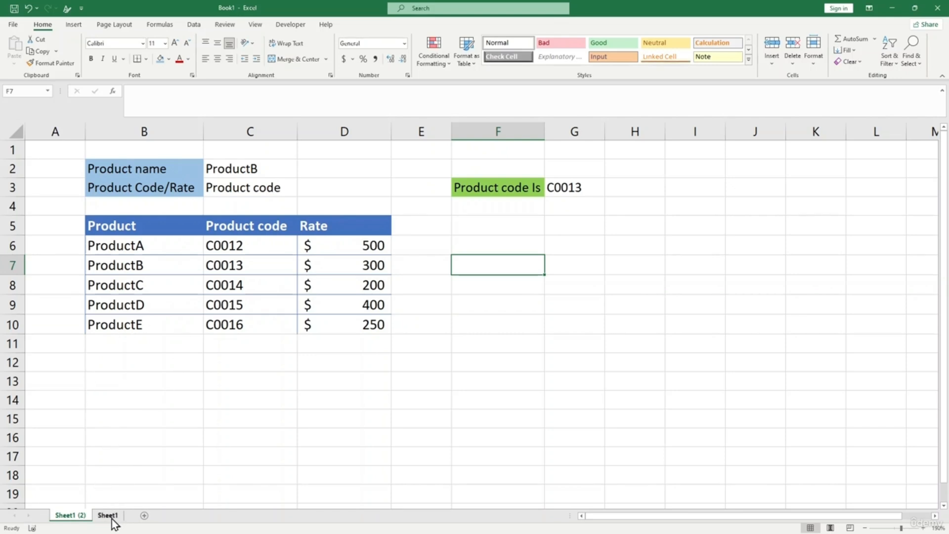
- Change the product name to ProductC so the lookup returns C0014
{"action": "left_click", "coordinate": [245, 170]}
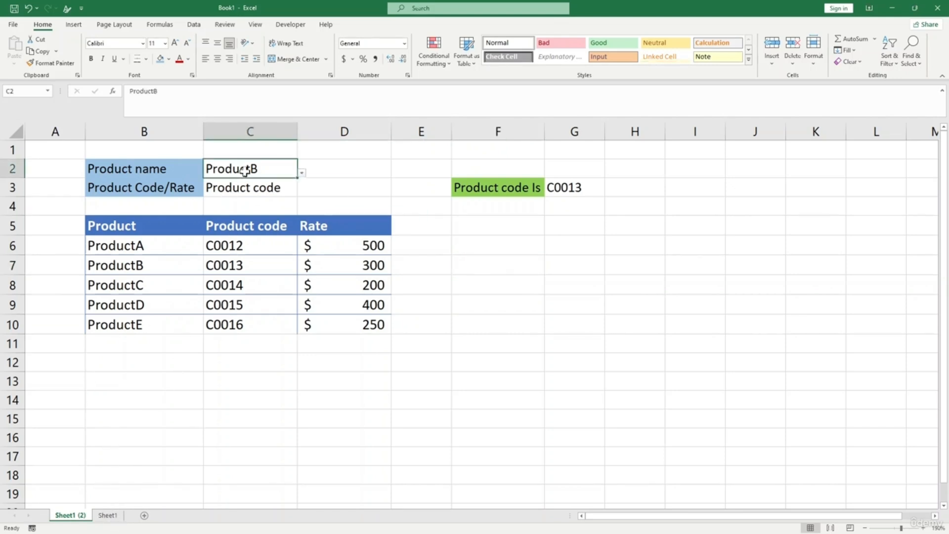
{"action": "left_click", "coordinate": [302, 173]}
{"action": "left_click", "coordinate": [270, 208]}
{"action": "left_click", "coordinate": [485, 246]}
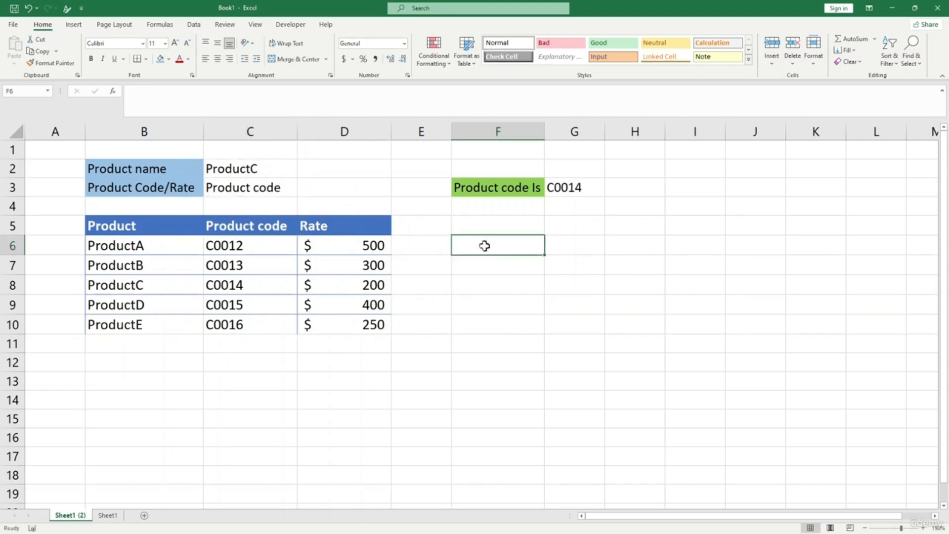
{"action": "left_click", "coordinate": [276, 175]}
{"action": "left_click", "coordinate": [318, 184]}
- Leave the product list unchanged and move to Sheet1's empty Product Code/Rate cell
{"action": "left_click", "coordinate": [276, 169]}
{"action": "left_click", "coordinate": [300, 179]}
{"action": "left_click", "coordinate": [286, 168]}
{"action": "left_click", "coordinate": [303, 173]}
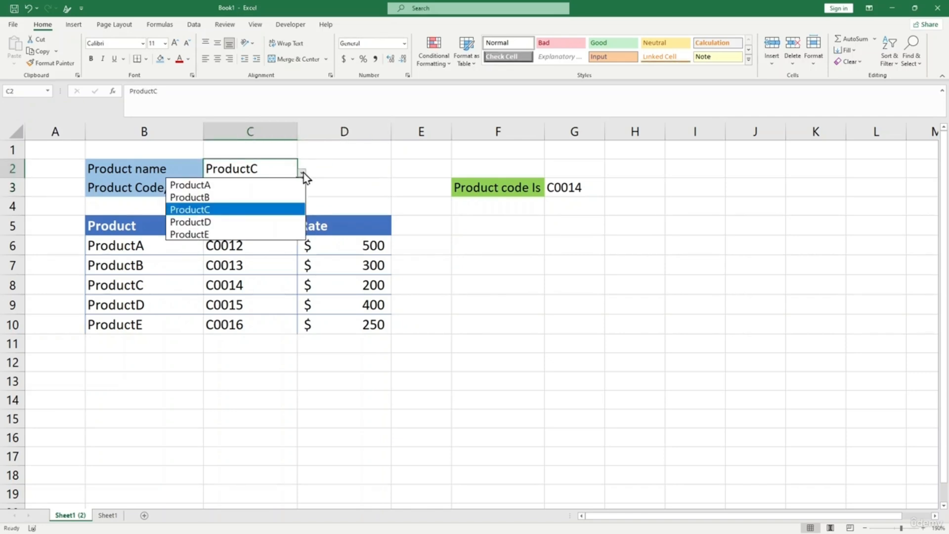
{"action": "key", "text": "Escape"}
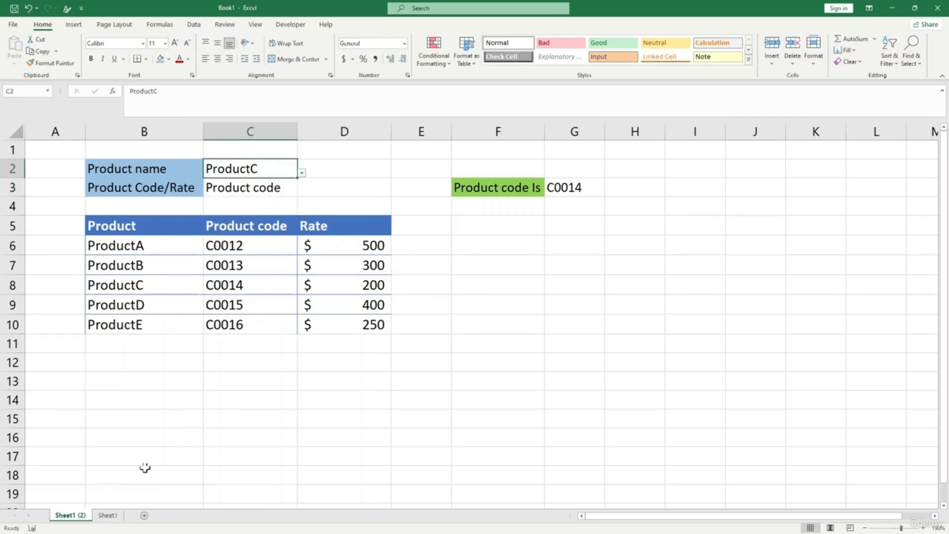
{"action": "left_click", "coordinate": [110, 516]}
{"action": "left_click", "coordinate": [239, 184]}
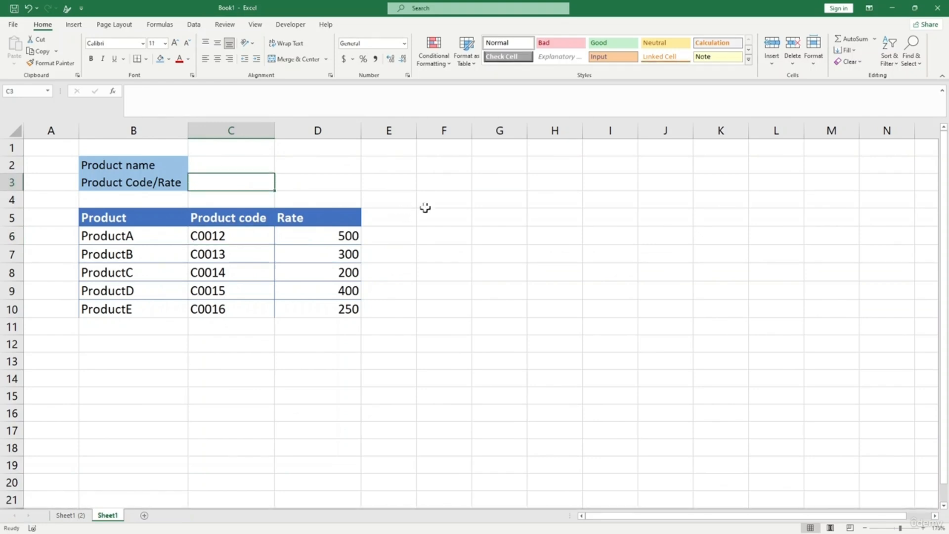
- Look over Sheet1's product table and select the Product name input cell C2
{"action": "left_click", "coordinate": [443, 182]}
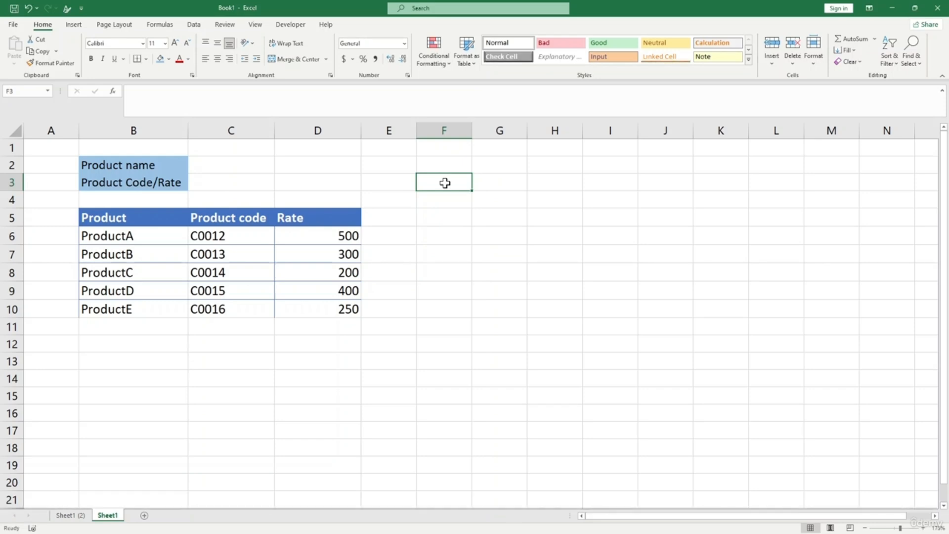
{"action": "left_click", "coordinate": [215, 168]}
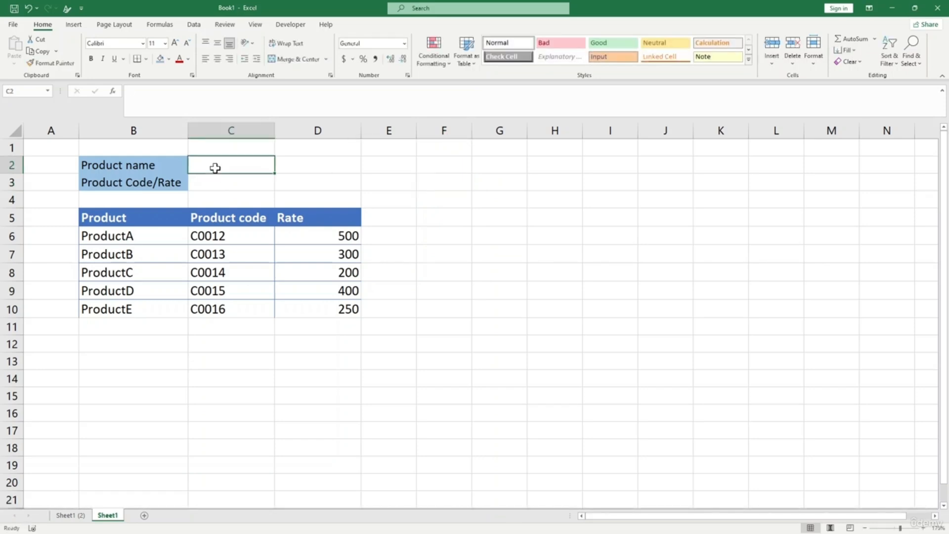
{"action": "left_click", "coordinate": [217, 253]}
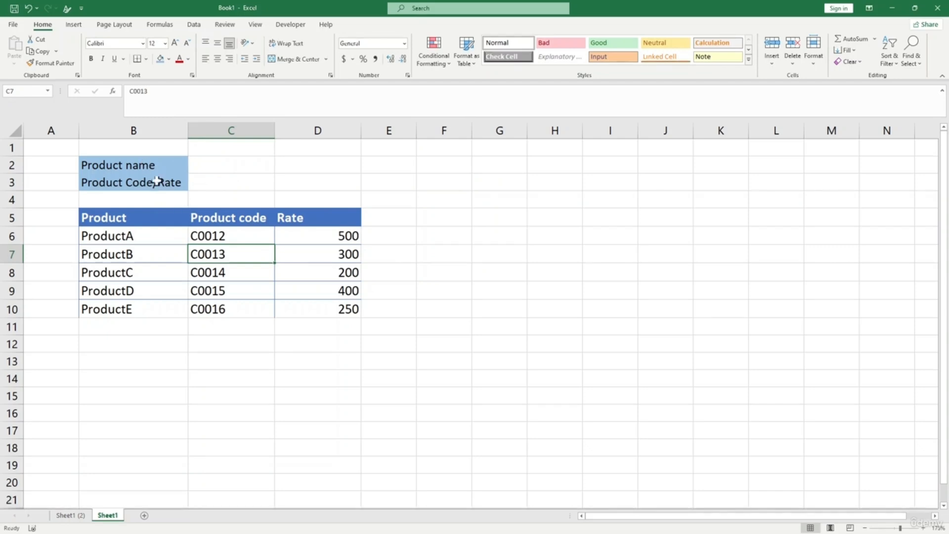
{"action": "left_click_drag", "start_coordinate": [127, 238], "coordinate": [127, 290]}
{"action": "left_click", "coordinate": [140, 166]}
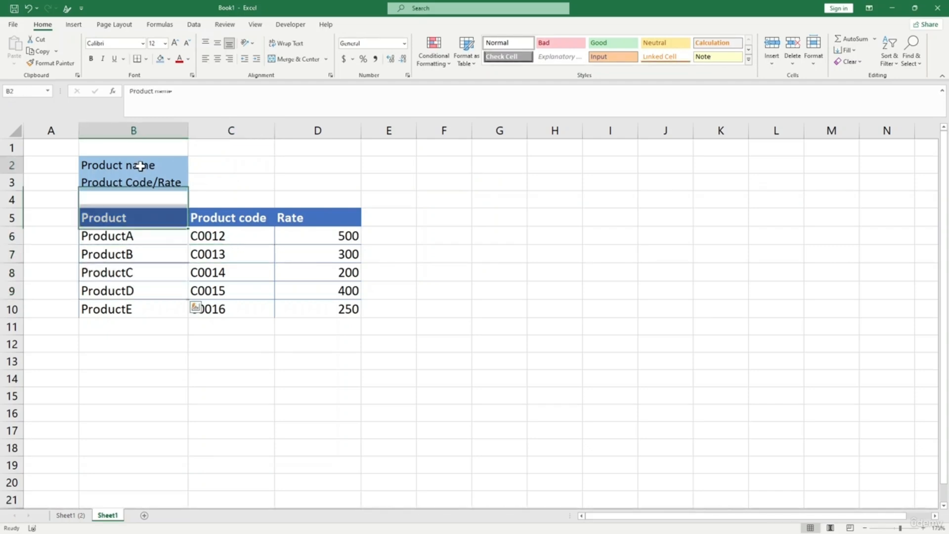
{"action": "left_click", "coordinate": [222, 167]}
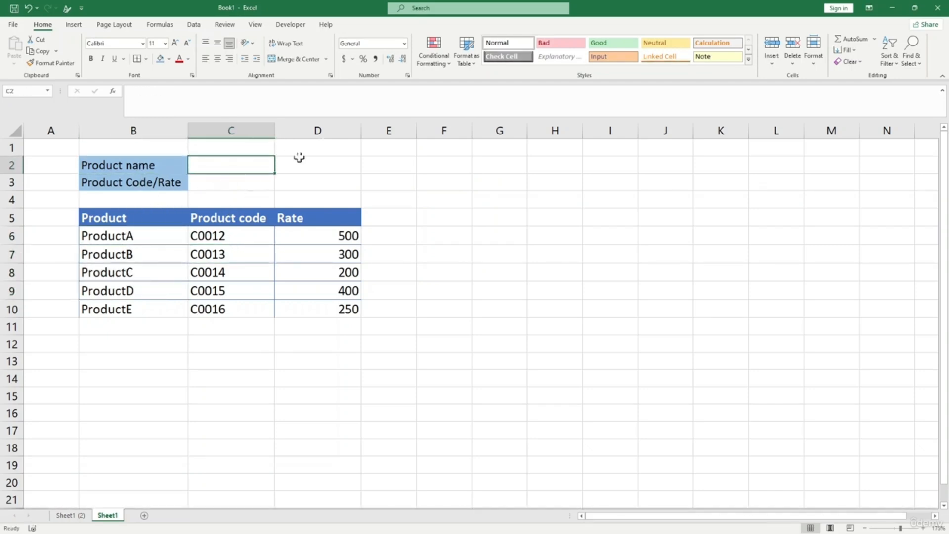
- Add a List data validation to C2 sourced from the product names $B$6:$B$10
{"action": "left_click", "coordinate": [193, 26]}
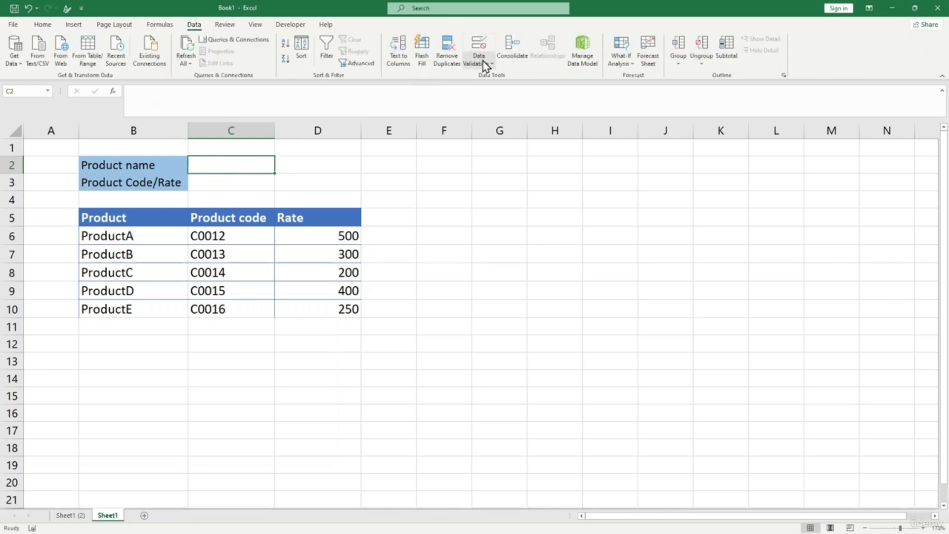
{"action": "left_click", "coordinate": [483, 61]}
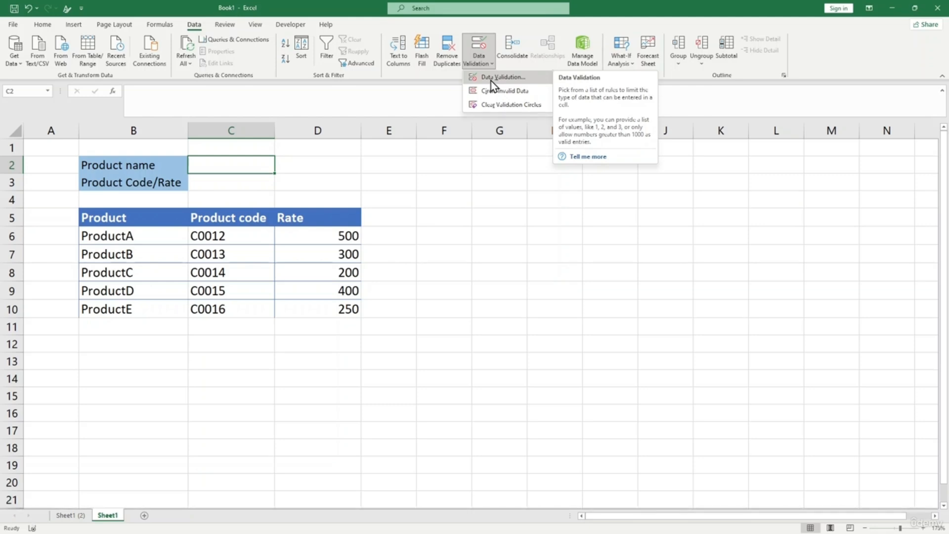
{"action": "left_click", "coordinate": [491, 78]}
{"action": "left_click_drag", "start_coordinate": [434, 182], "coordinate": [465, 117]}
{"action": "left_click", "coordinate": [461, 170]}
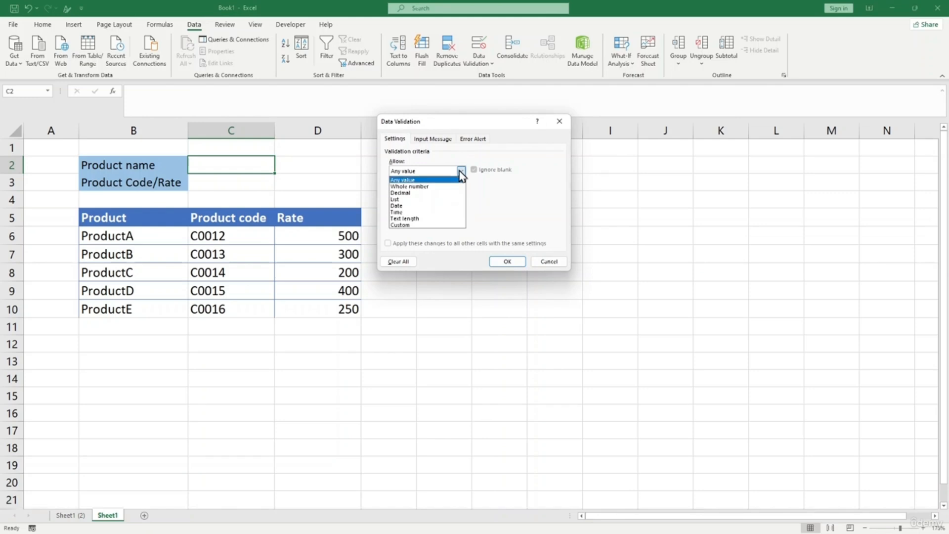
{"action": "left_click", "coordinate": [449, 200]}
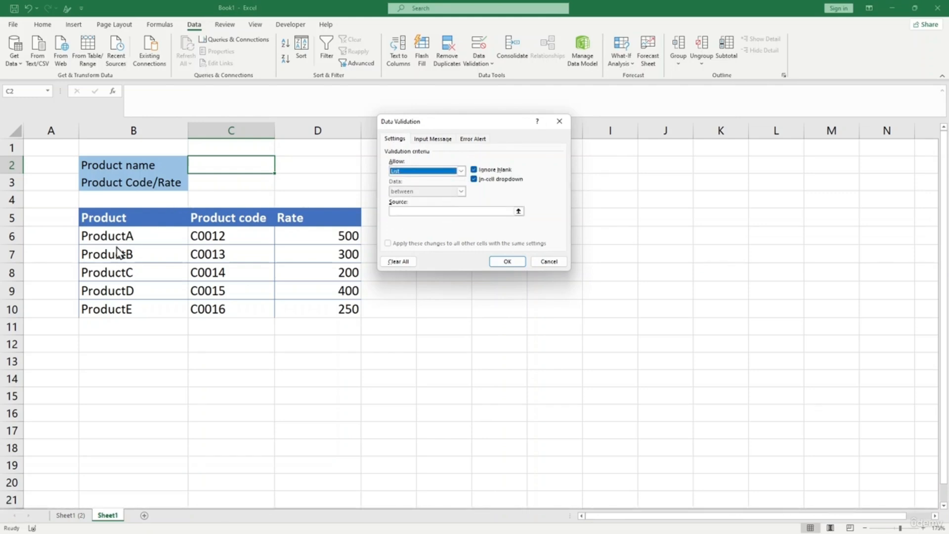
{"action": "left_click", "coordinate": [517, 211]}
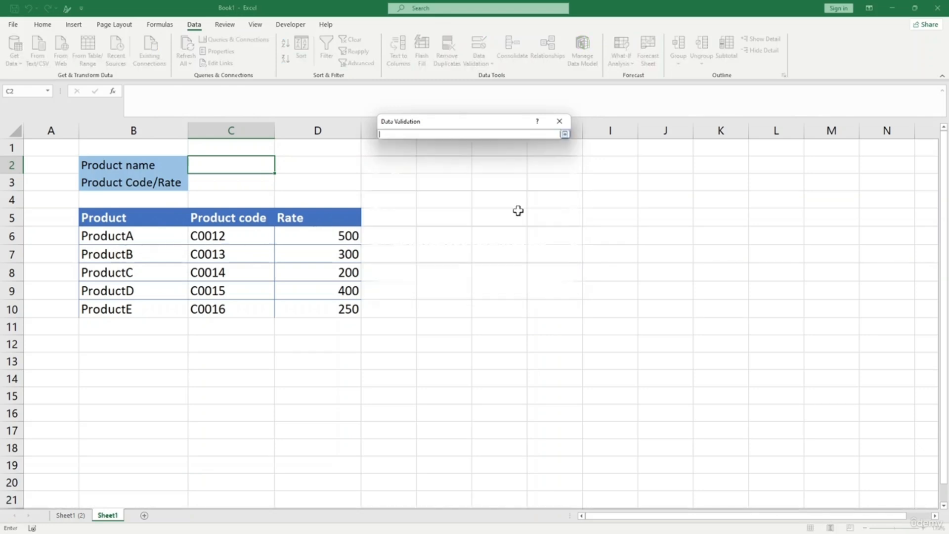
{"action": "left_click_drag", "start_coordinate": [110, 238], "coordinate": [112, 312]}
{"action": "left_click", "coordinate": [564, 135]}
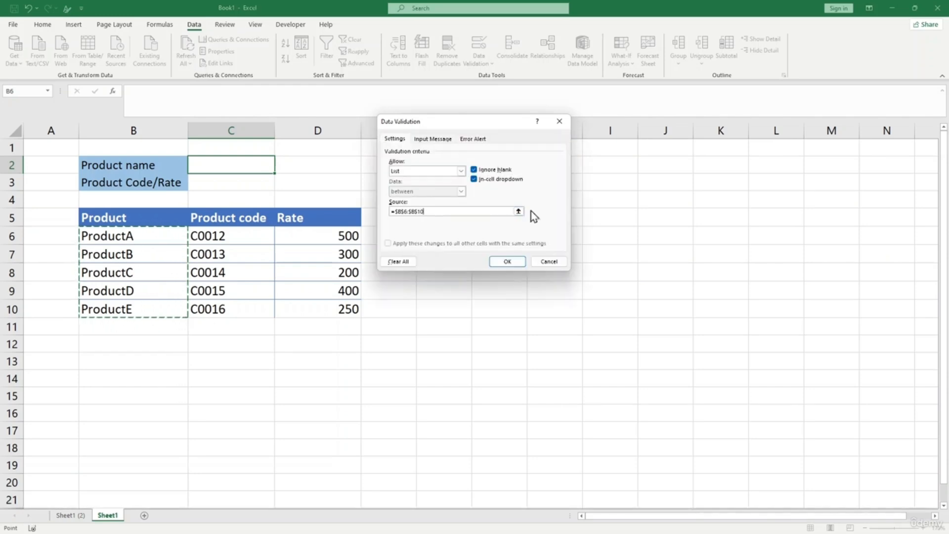
{"action": "left_click", "coordinate": [507, 261]}
- Test C2's dropdown with ProductB, then leave it set to ProductA
{"action": "left_click", "coordinate": [280, 169]}
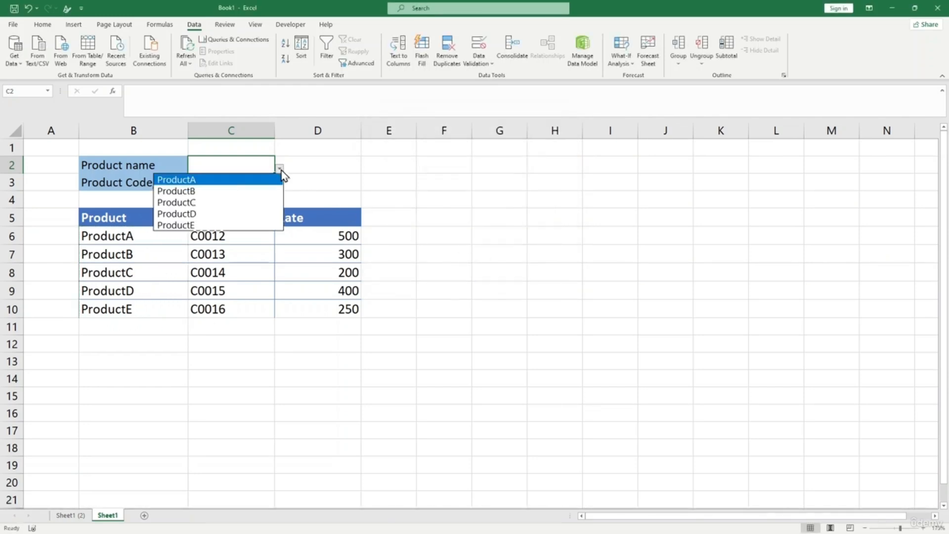
{"action": "left_click", "coordinate": [256, 192]}
{"action": "left_click", "coordinate": [279, 168]}
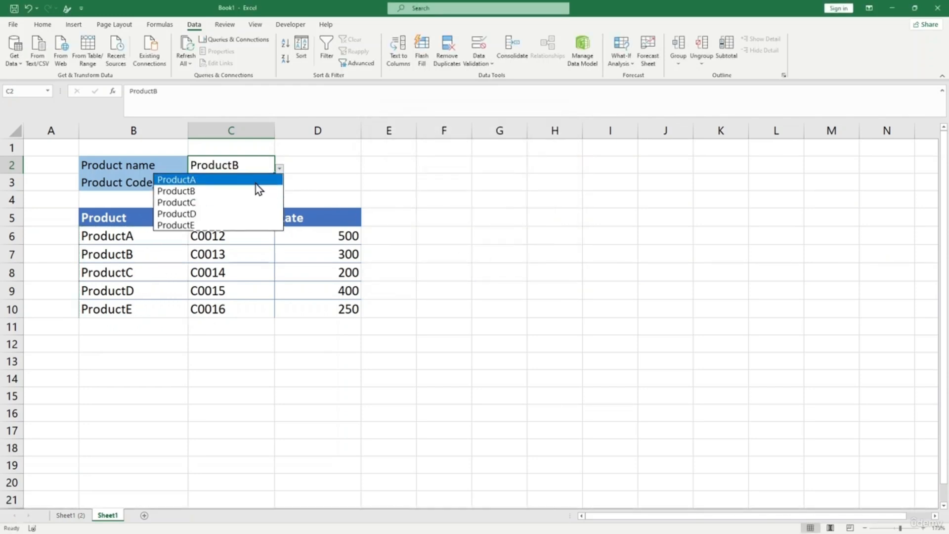
{"action": "left_click", "coordinate": [256, 181]}
{"action": "left_click", "coordinate": [289, 165]}
{"action": "left_click", "coordinate": [246, 170]}
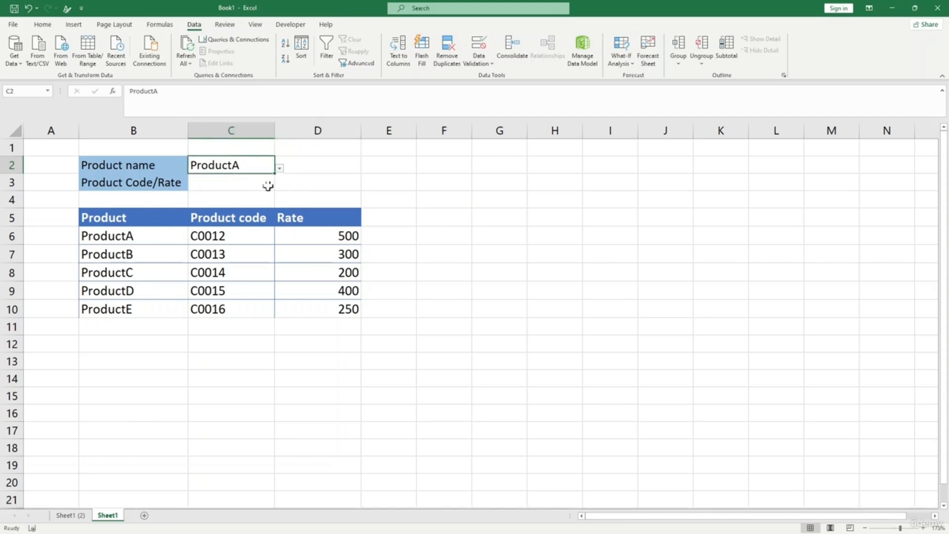
{"action": "left_click", "coordinate": [268, 185]}
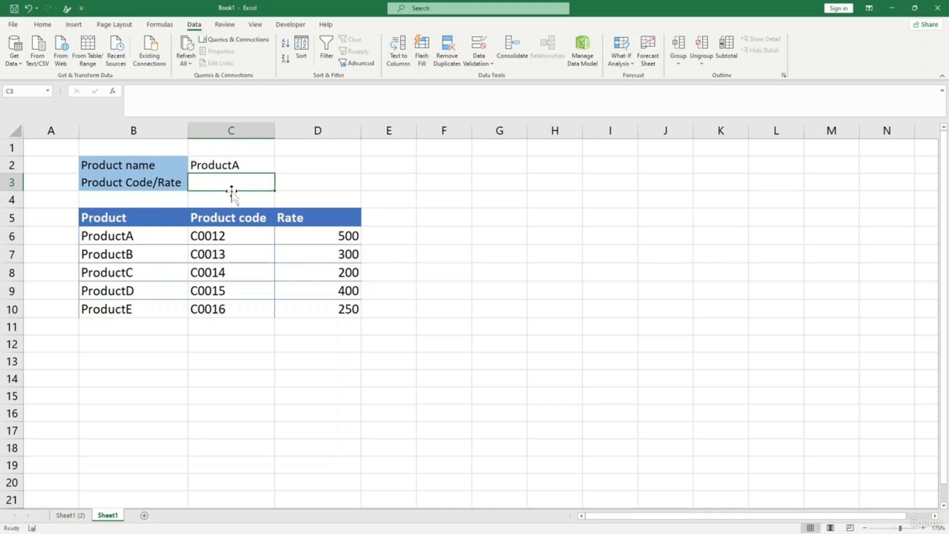
- Add a List data validation to C3 sourced from the headers $C$5:$D$5
{"action": "left_click", "coordinate": [488, 64]}
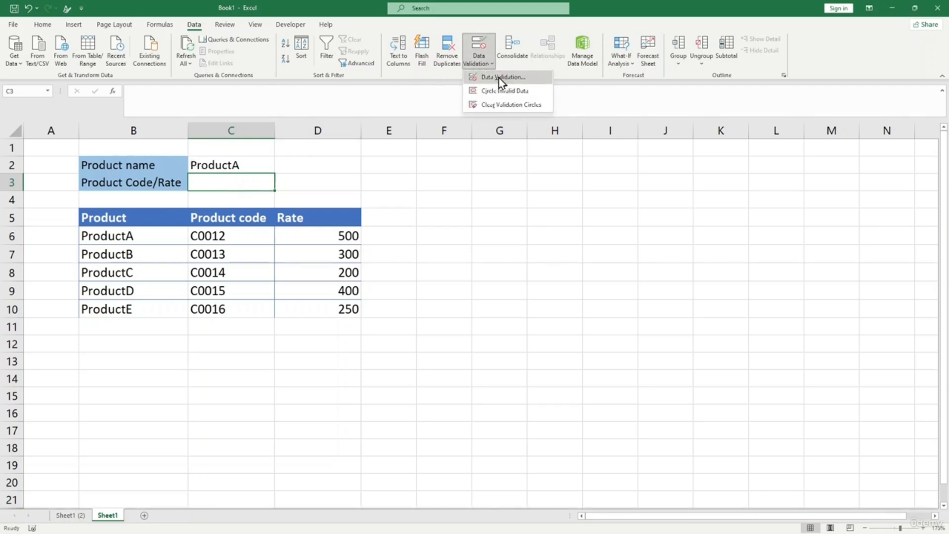
{"action": "left_click", "coordinate": [498, 77]}
{"action": "left_click", "coordinate": [460, 171]}
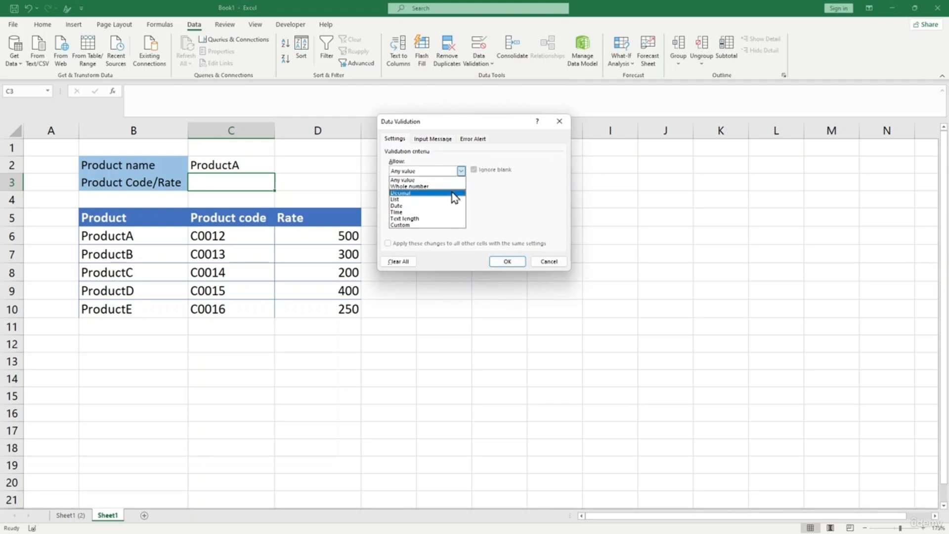
{"action": "left_click", "coordinate": [450, 199]}
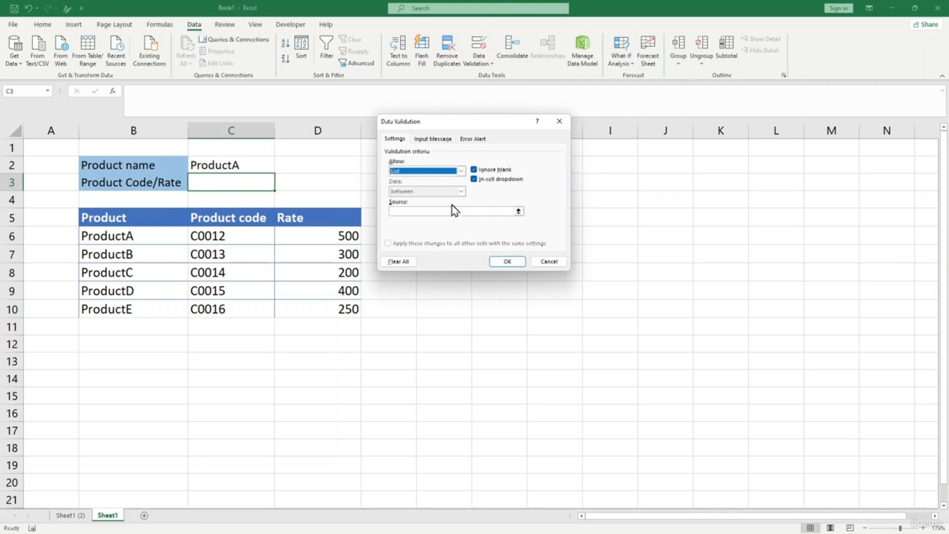
{"action": "left_click", "coordinate": [518, 211]}
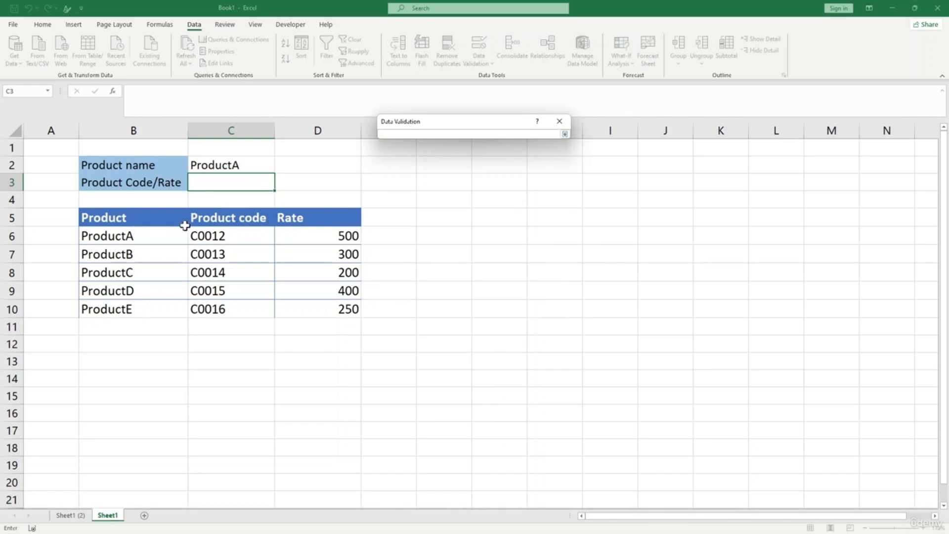
{"action": "left_click_drag", "start_coordinate": [222, 221], "coordinate": [296, 218]}
{"action": "left_click", "coordinate": [565, 134]}
{"action": "left_click", "coordinate": [508, 261]}
{"action": "left_click", "coordinate": [420, 263]}
- Try Product code in C3's dropdown, then leave it set to Rate
{"action": "left_click", "coordinate": [247, 182]}
{"action": "left_click", "coordinate": [279, 185]}
{"action": "left_click", "coordinate": [253, 198]}
{"action": "left_click", "coordinate": [280, 185]}
{"action": "left_click", "coordinate": [236, 208]}
{"action": "left_click", "coordinate": [281, 186]}
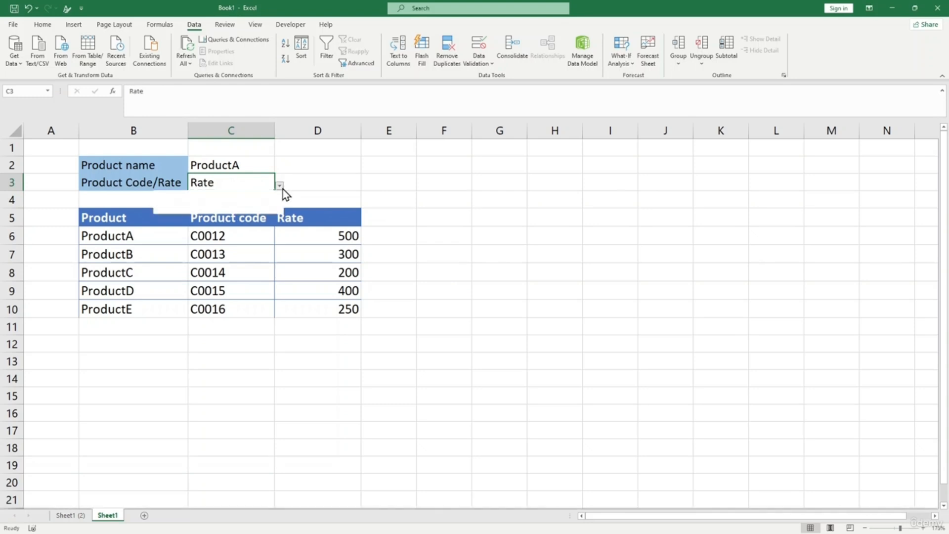
{"action": "left_click", "coordinate": [423, 191]}
{"action": "left_click", "coordinate": [442, 182]}
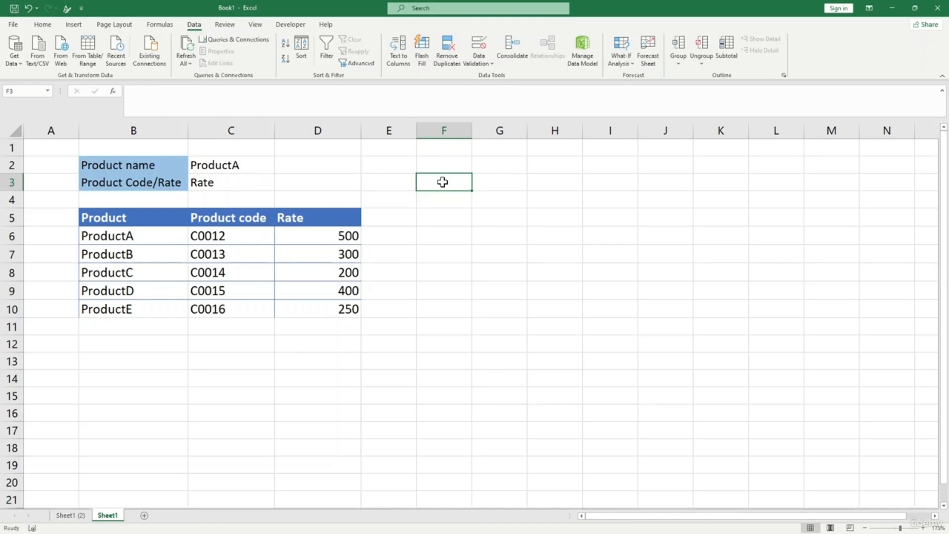
- Enter =C3 in F3, switch C3 to Product code, and autofit column F
{"action": "type", "text": "="}
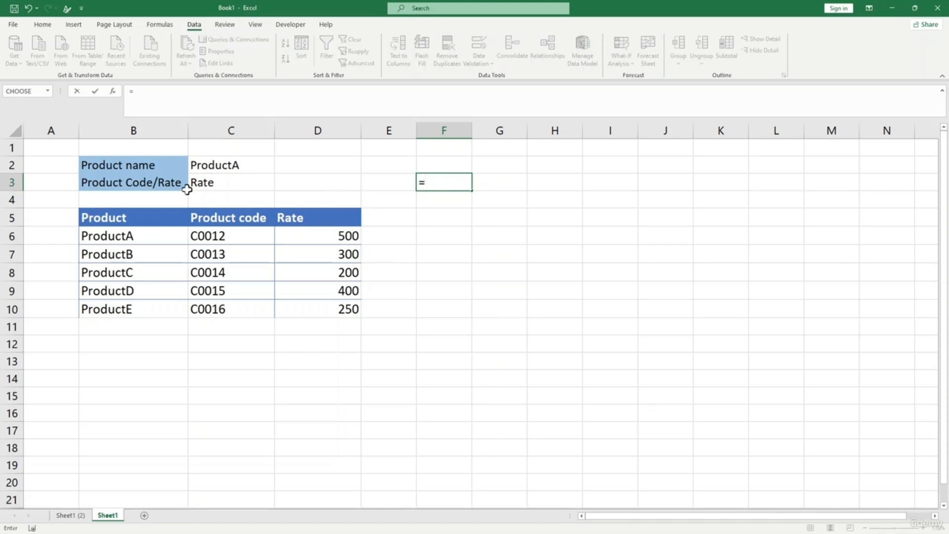
{"action": "left_click", "coordinate": [205, 182]}
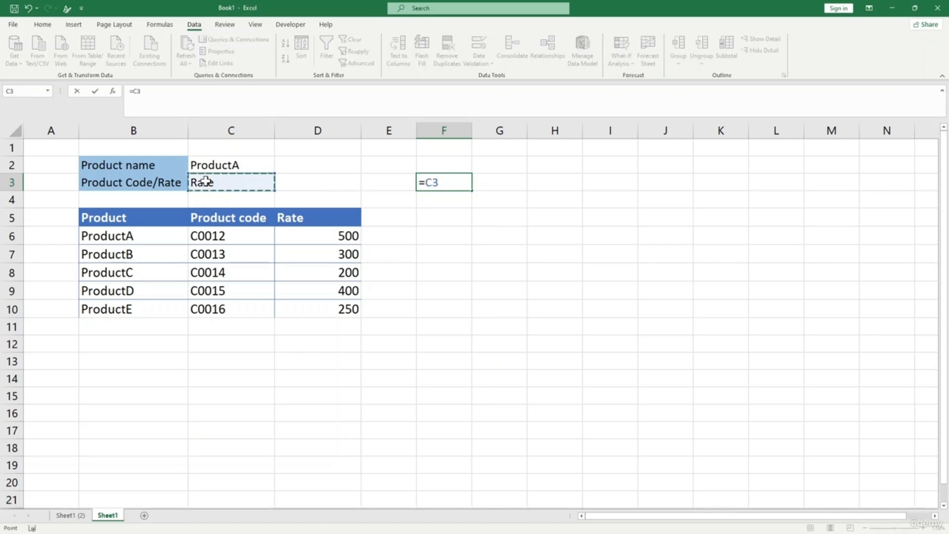
{"action": "key", "text": "Return"}
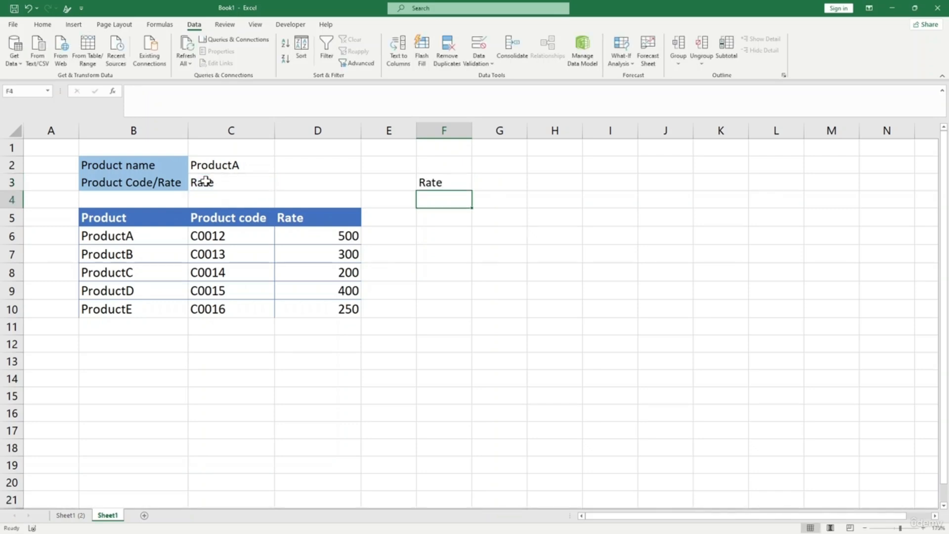
{"action": "left_click", "coordinate": [439, 183]}
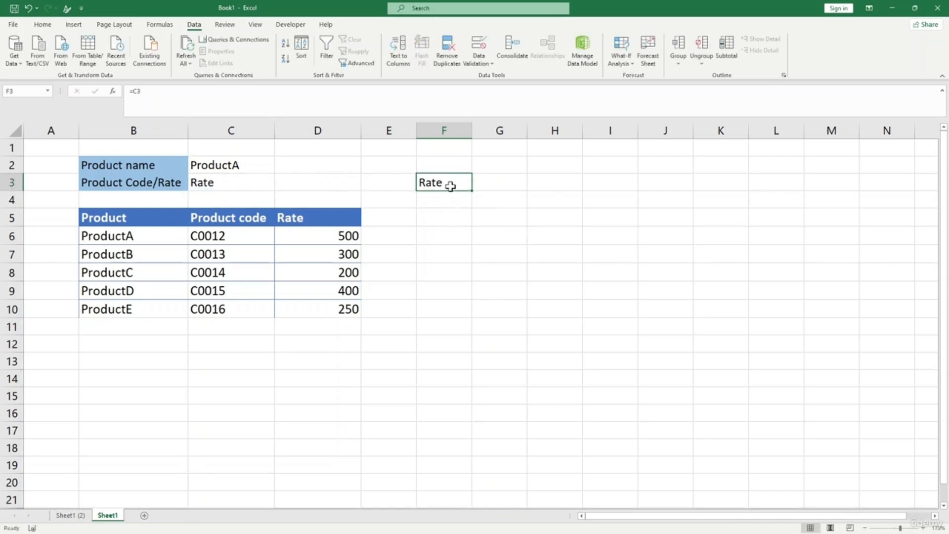
{"action": "left_click", "coordinate": [258, 188]}
{"action": "left_click", "coordinate": [279, 186]}
{"action": "left_click", "coordinate": [265, 198]}
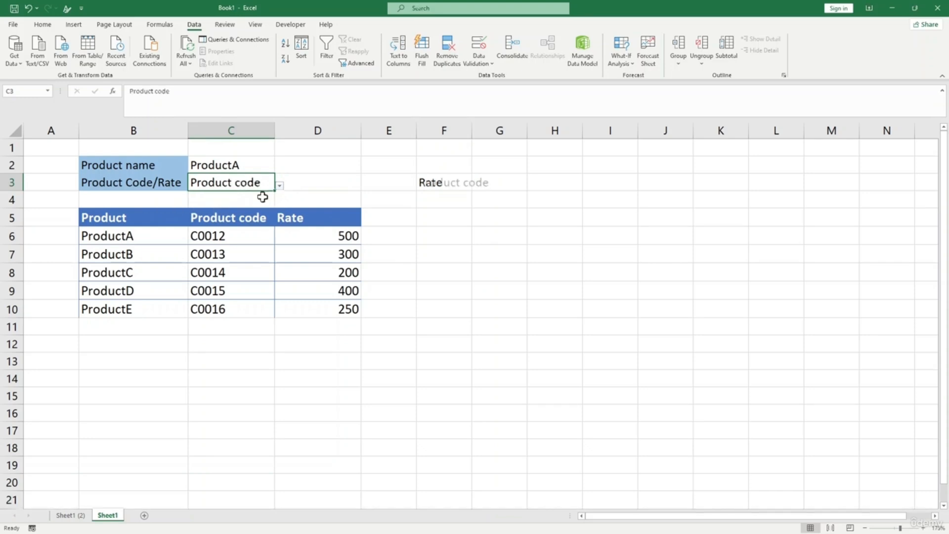
{"action": "double_click", "coordinate": [471, 131]}
{"action": "left_click", "coordinate": [467, 204]}
{"action": "left_click", "coordinate": [437, 184]}
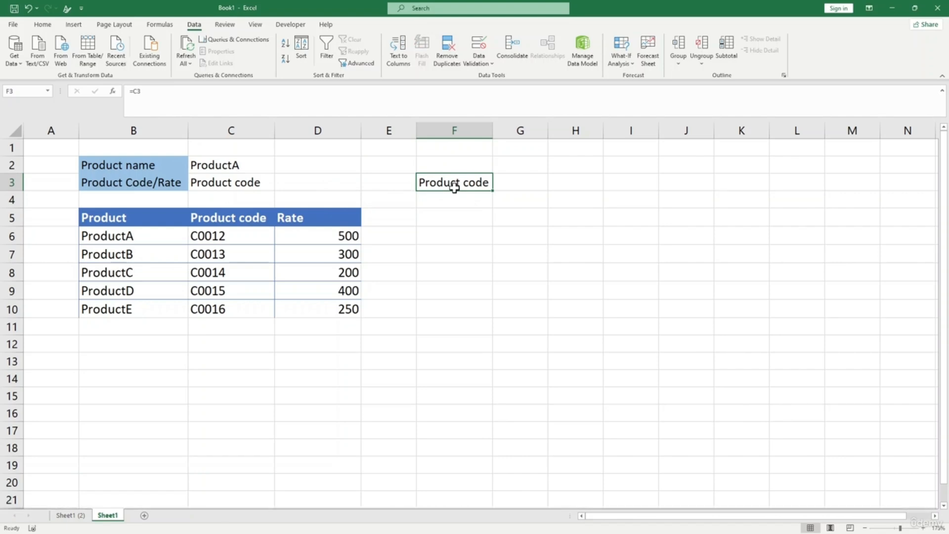
- Extend F3's formula to =C3&" Is", autofit column F, and set C3 back to Rate
{"action": "left_click", "coordinate": [163, 92]}
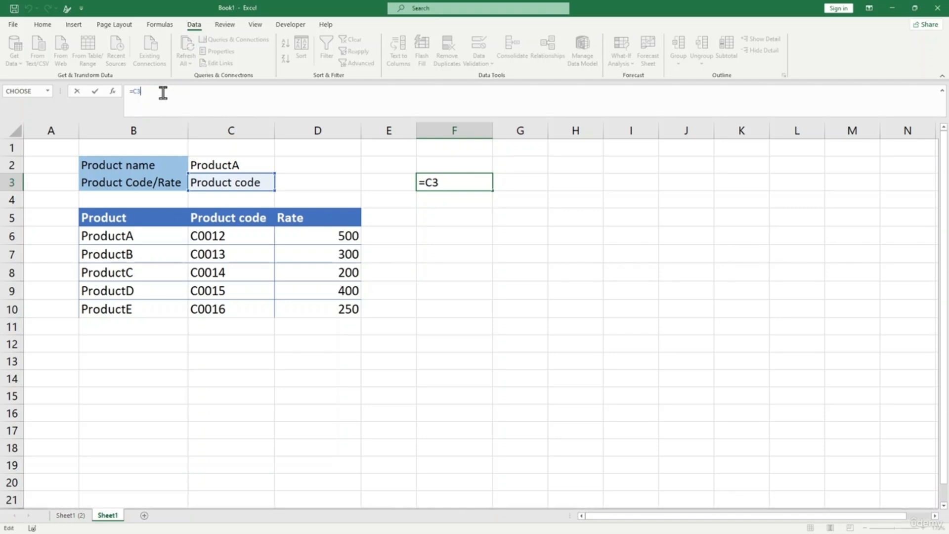
{"action": "type", "text": "\""}
{"action": "key", "text": "BackSpace"}
{"action": "type", "text": "&\""}
{"action": "type", "text": " Is"}
{"action": "type", "text": "\""}
{"action": "key", "text": "Return"}
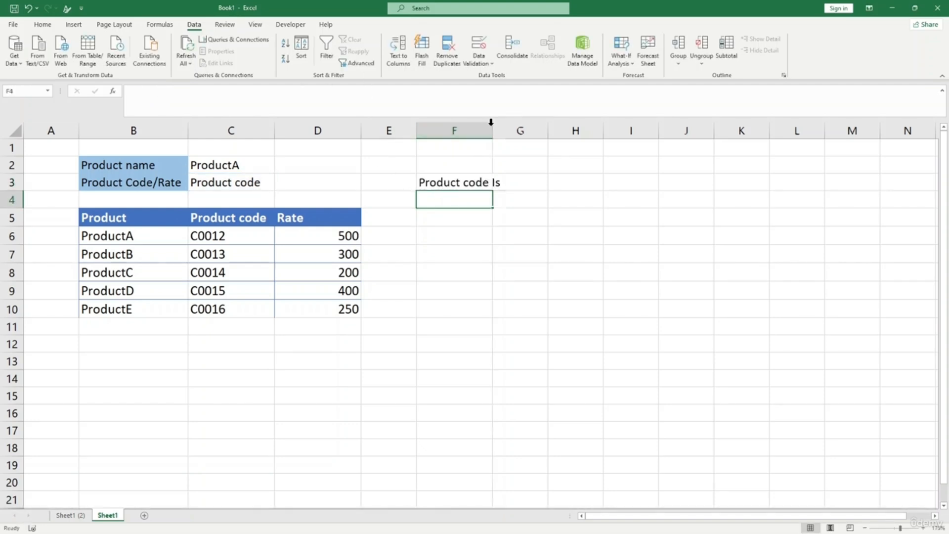
{"action": "double_click", "coordinate": [489, 125]}
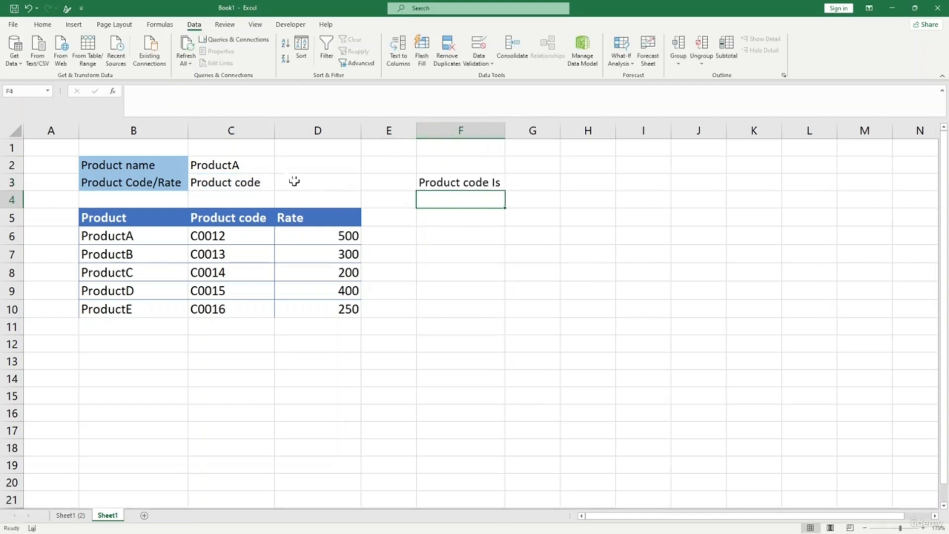
{"action": "left_click", "coordinate": [250, 181]}
{"action": "left_click", "coordinate": [279, 185]}
{"action": "left_click", "coordinate": [265, 210]}
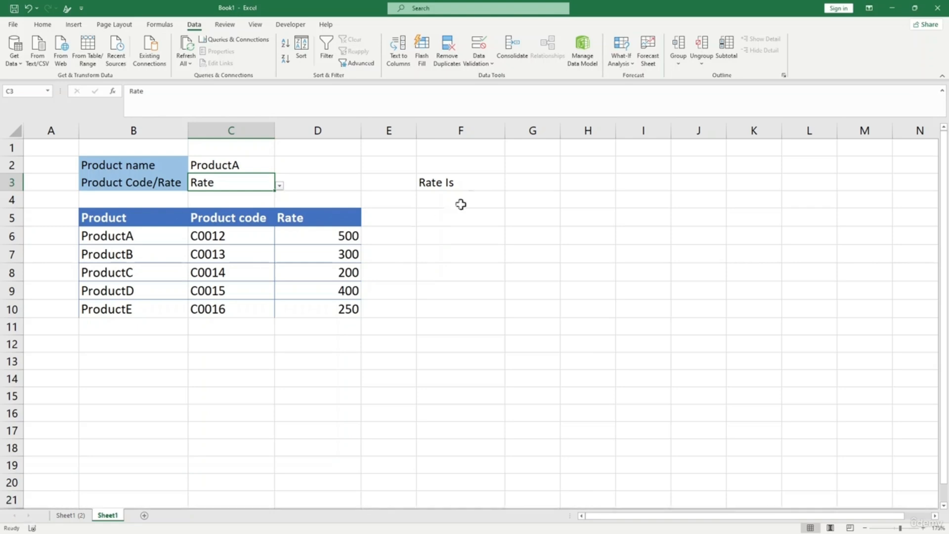
- Fill F3 with light blue and widen column G
{"action": "left_click", "coordinate": [488, 179]}
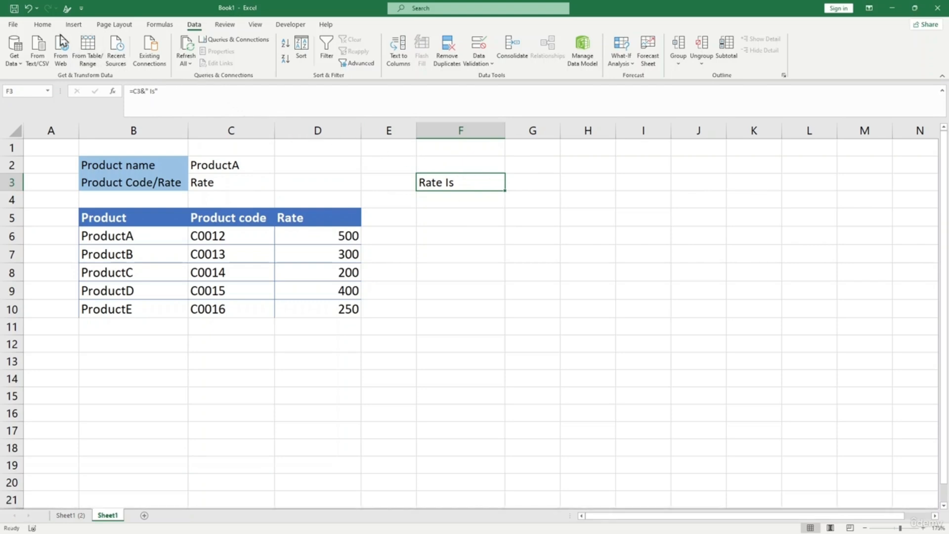
{"action": "left_click", "coordinate": [41, 26]}
{"action": "left_click", "coordinate": [169, 62]}
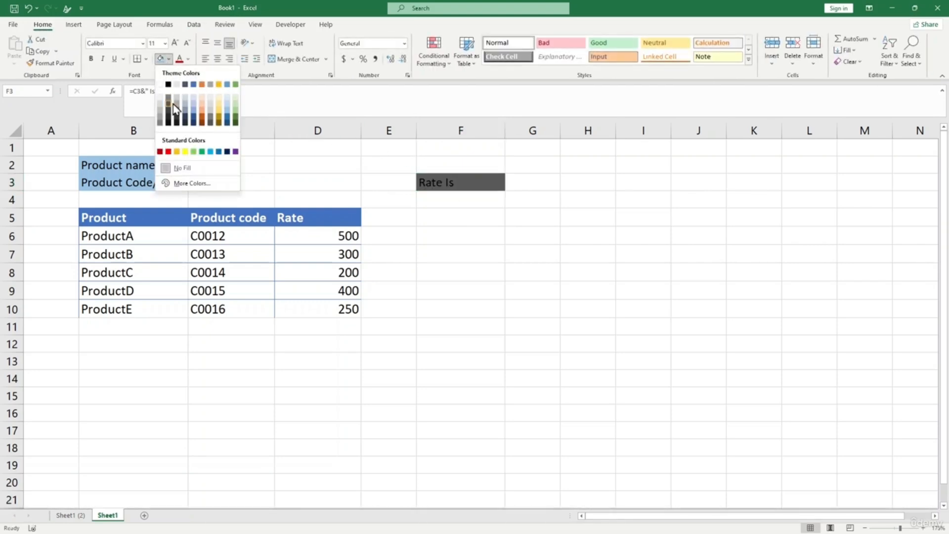
{"action": "left_click", "coordinate": [194, 104]}
{"action": "left_click", "coordinate": [535, 181]}
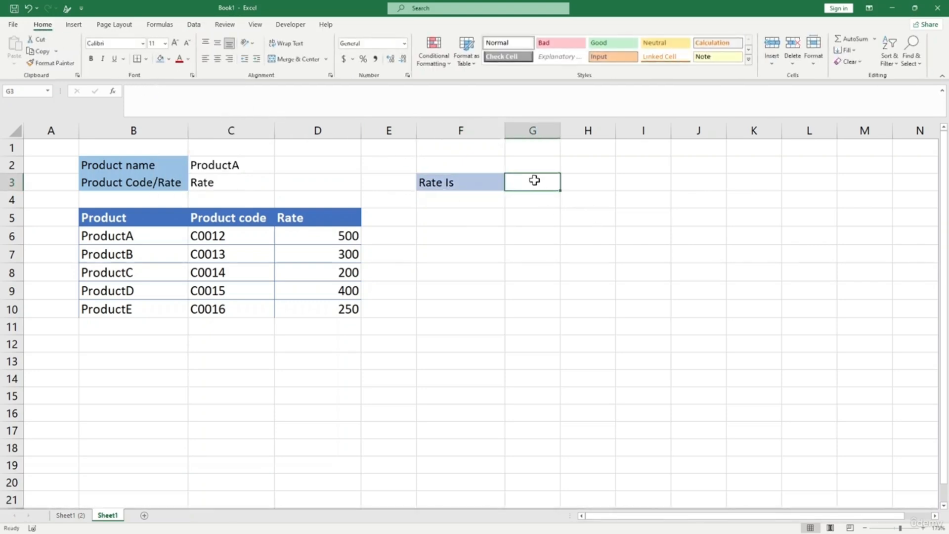
{"action": "left_click_drag", "start_coordinate": [560, 130], "coordinate": [624, 130]}
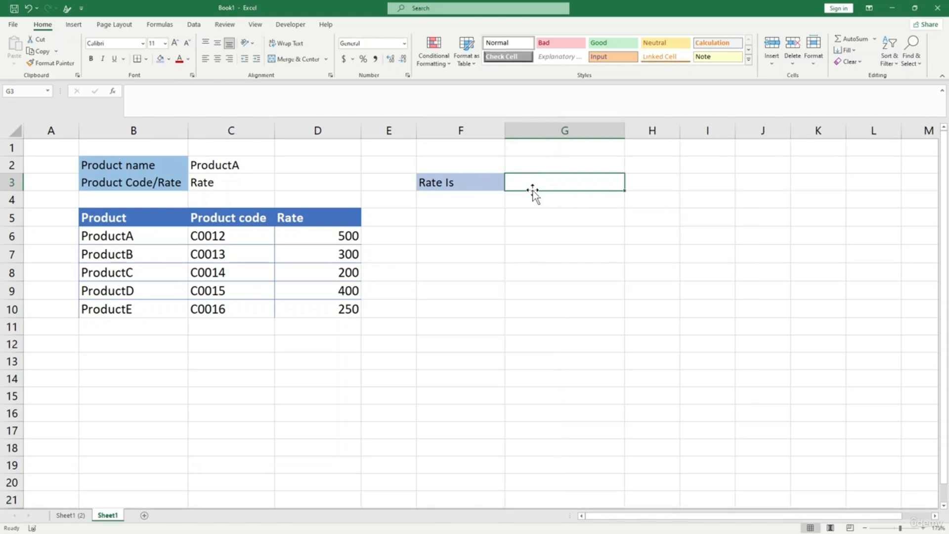
- Type =index(B5:D10,match(C2,B6:B10,0) in G3, selecting the table and product-name ranges
{"action": "type", "text": "=i"}
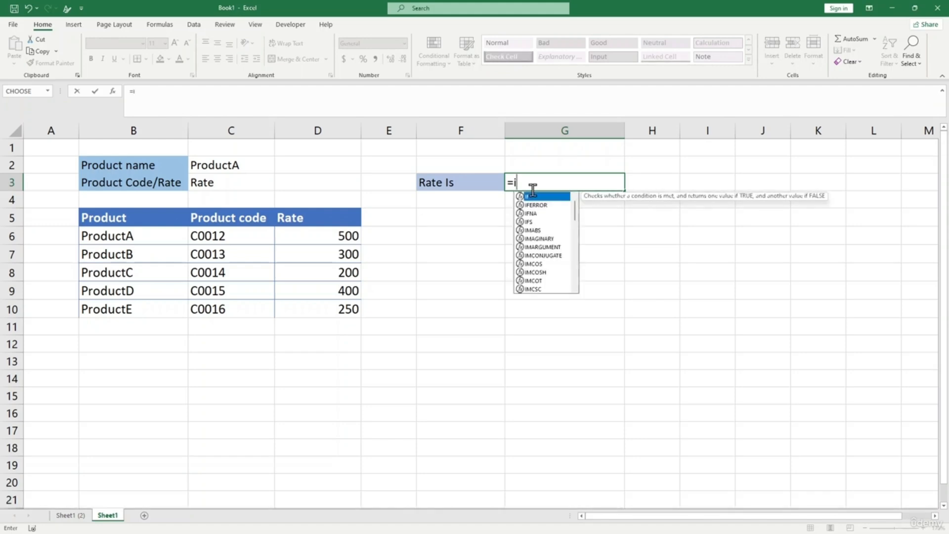
{"action": "type", "text": "ndex("}
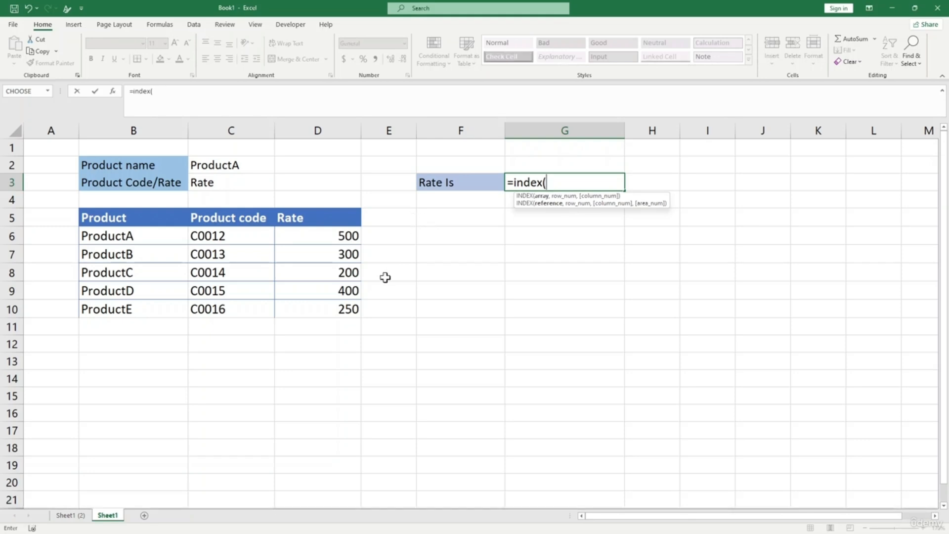
{"action": "left_click_drag", "start_coordinate": [110, 237], "coordinate": [331, 309]}
{"action": "left_click_drag", "start_coordinate": [78, 220], "coordinate": [81, 214]}
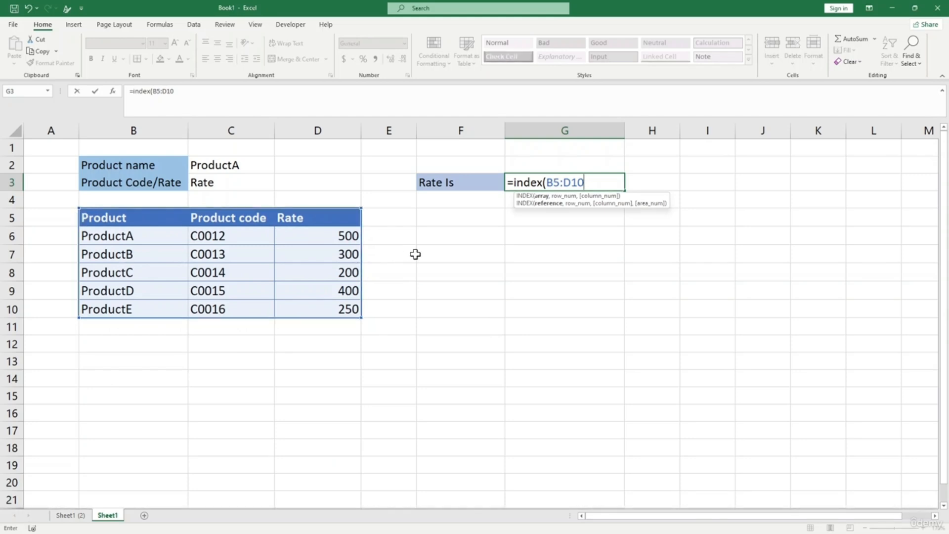
{"action": "type", "text": ","}
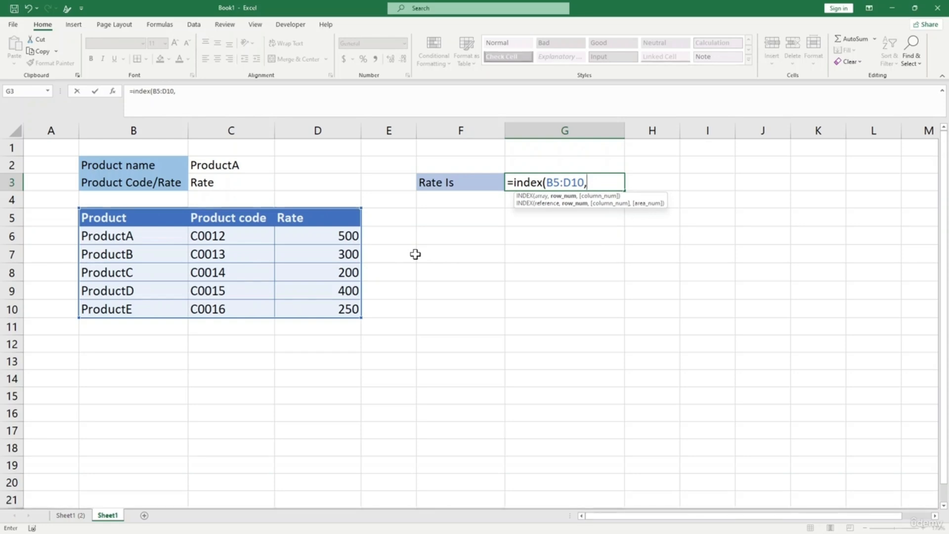
{"action": "type", "text": "match("}
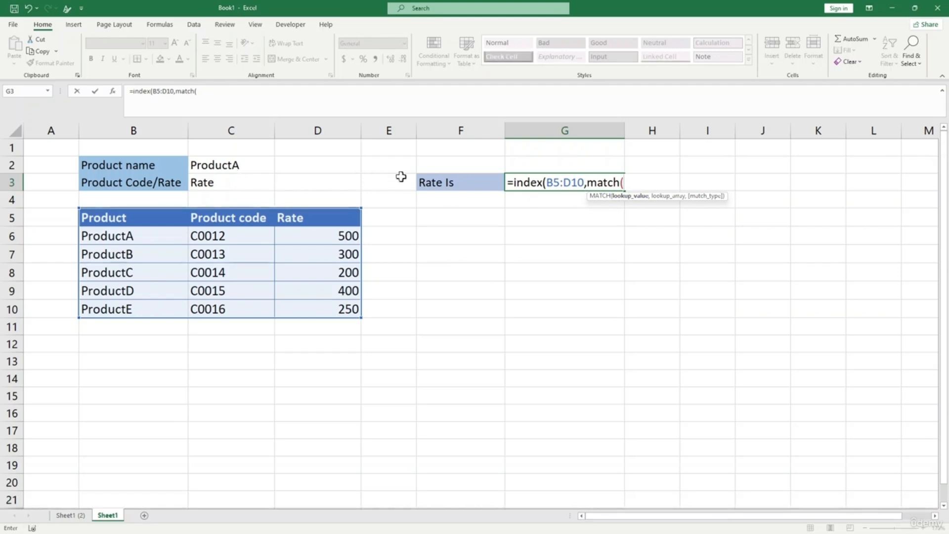
{"action": "left_click", "coordinate": [242, 165]}
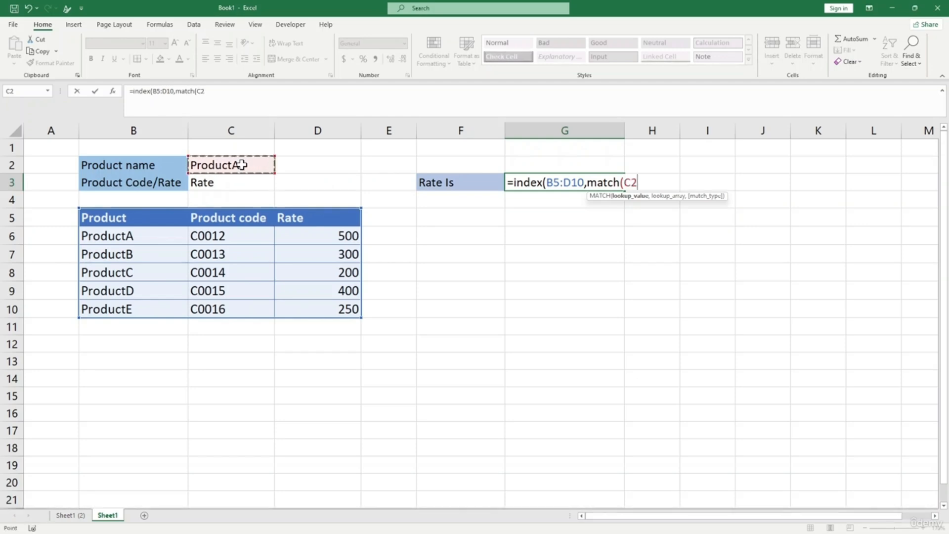
{"action": "type", "text": ","}
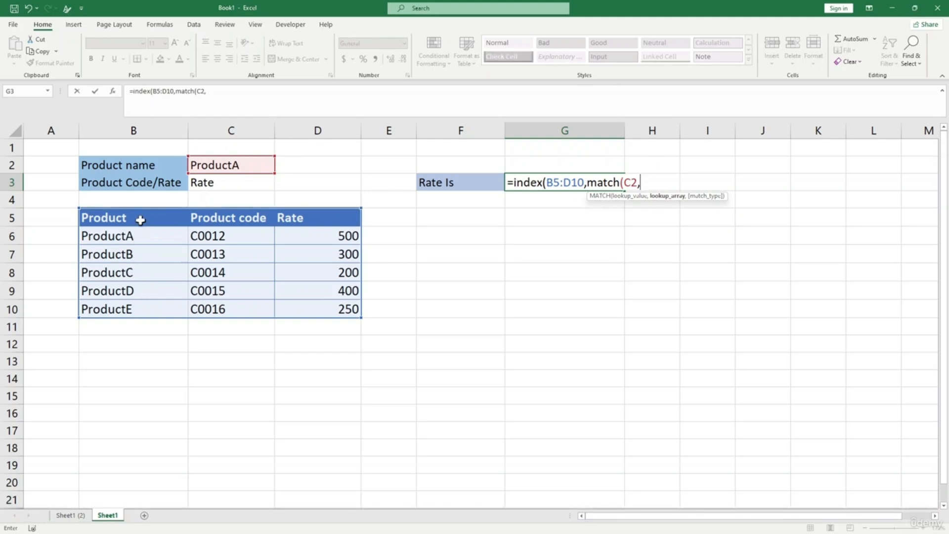
{"action": "left_click_drag", "start_coordinate": [138, 235], "coordinate": [127, 302]}
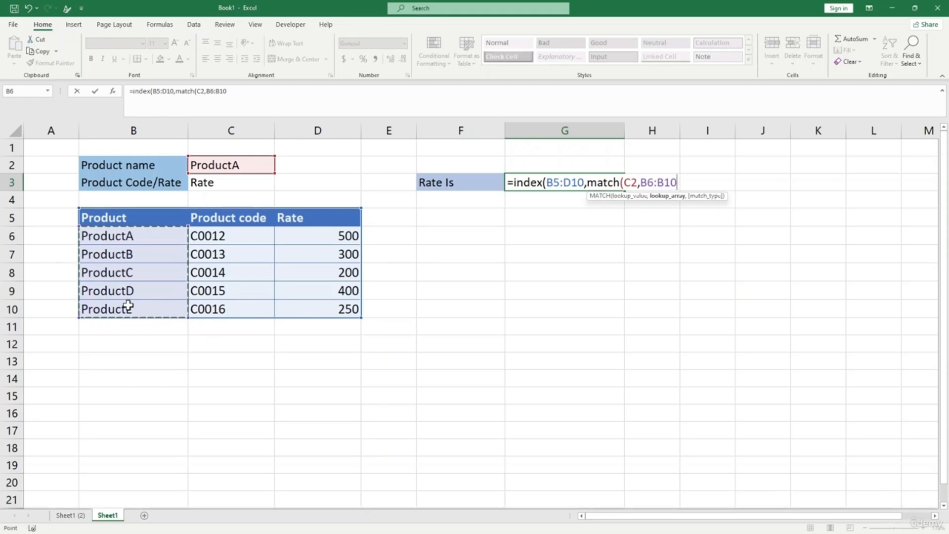
{"action": "type", "text": ",0"}
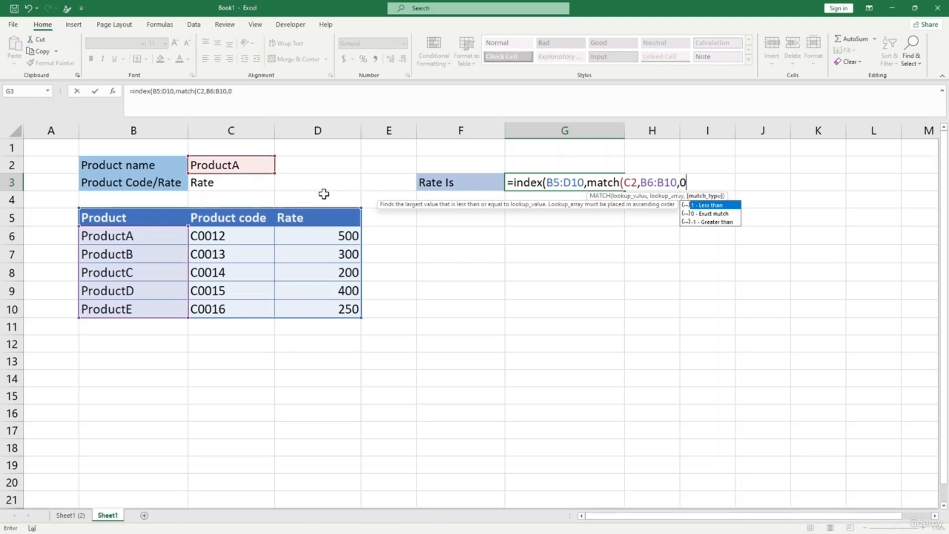
{"action": "type", "text": ")"}
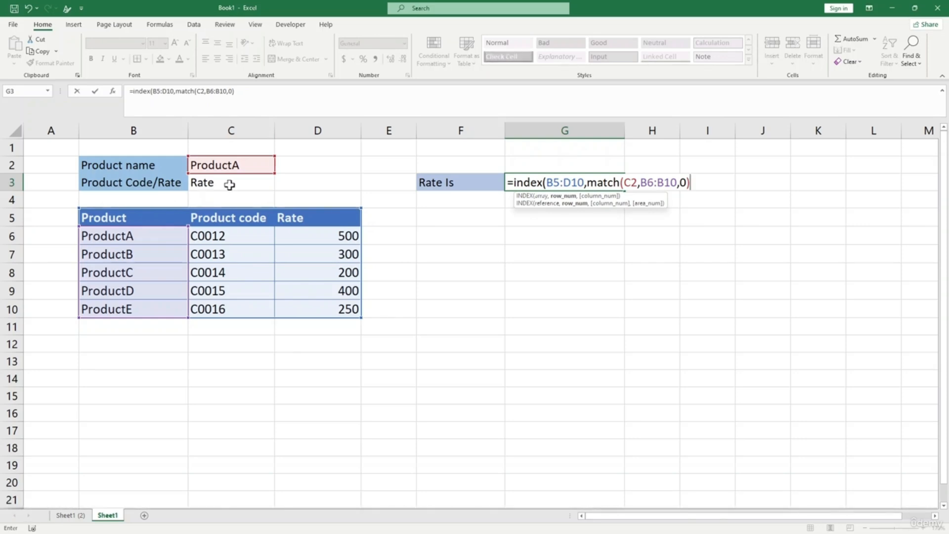
- Add match(C3,C5:D5,0) as the column index and enter the finished G3 formula
{"action": "type", "text": ","}
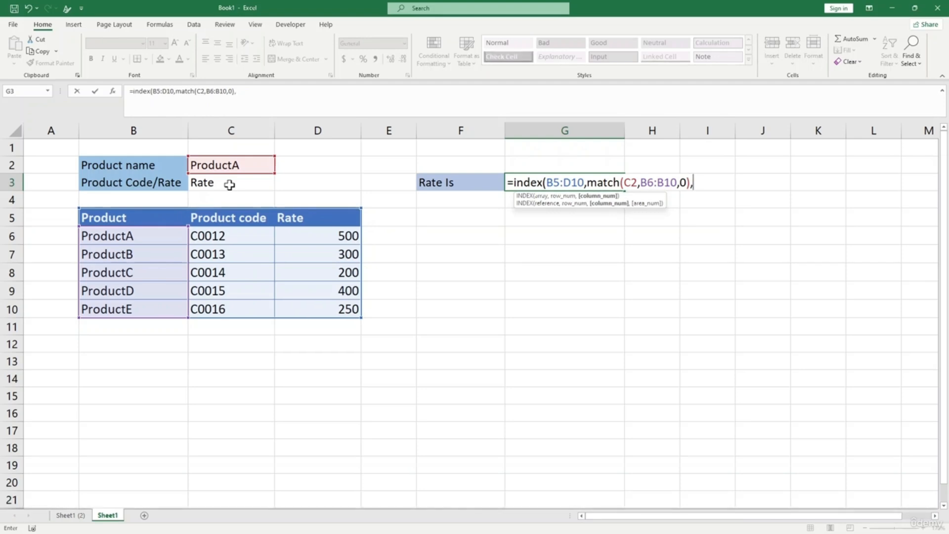
{"action": "type", "text": "match"}
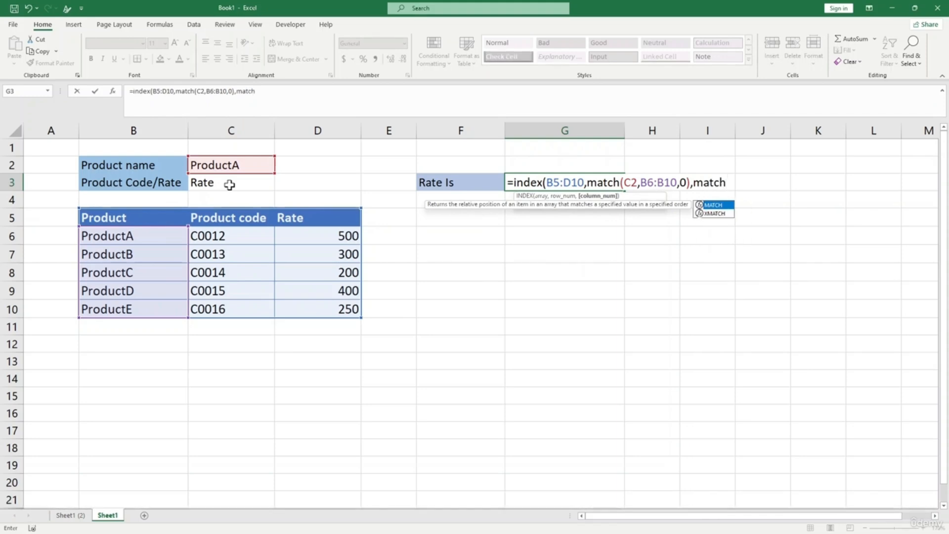
{"action": "type", "text": "9"}
{"action": "key", "text": "BackSpace"}
{"action": "type", "text": "("}
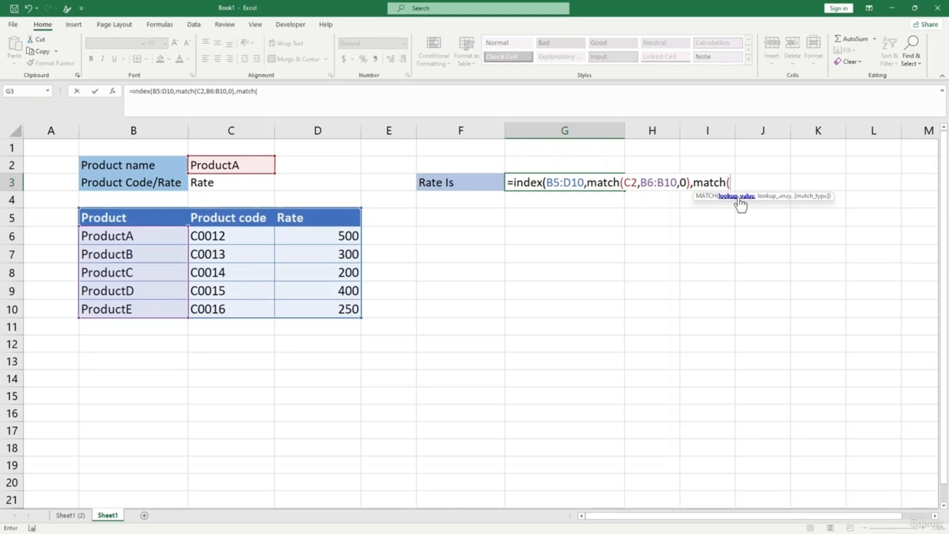
{"action": "left_click", "coordinate": [217, 183]}
{"action": "type", "text": ","}
{"action": "left_click_drag", "start_coordinate": [201, 218], "coordinate": [328, 222]}
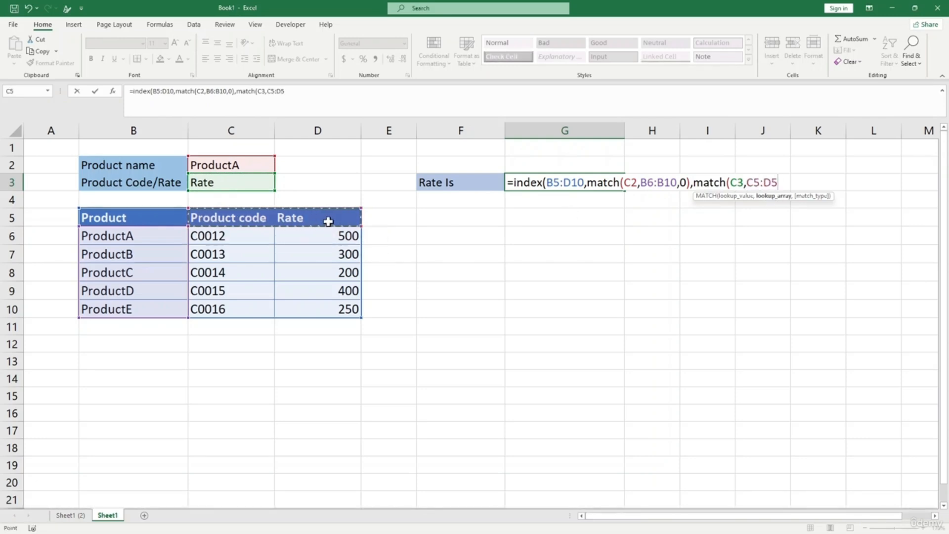
{"action": "type", "text": ","}
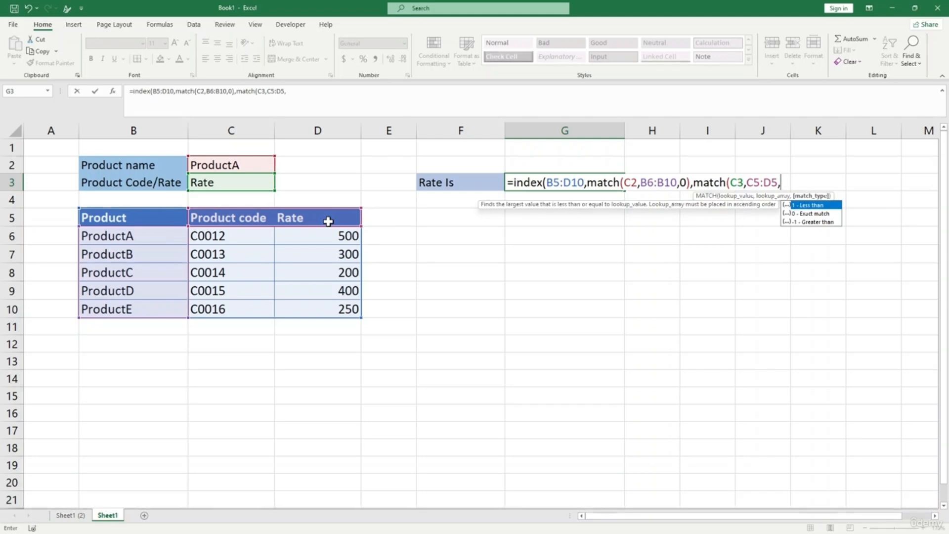
{"action": "left_click", "coordinate": [810, 215]}
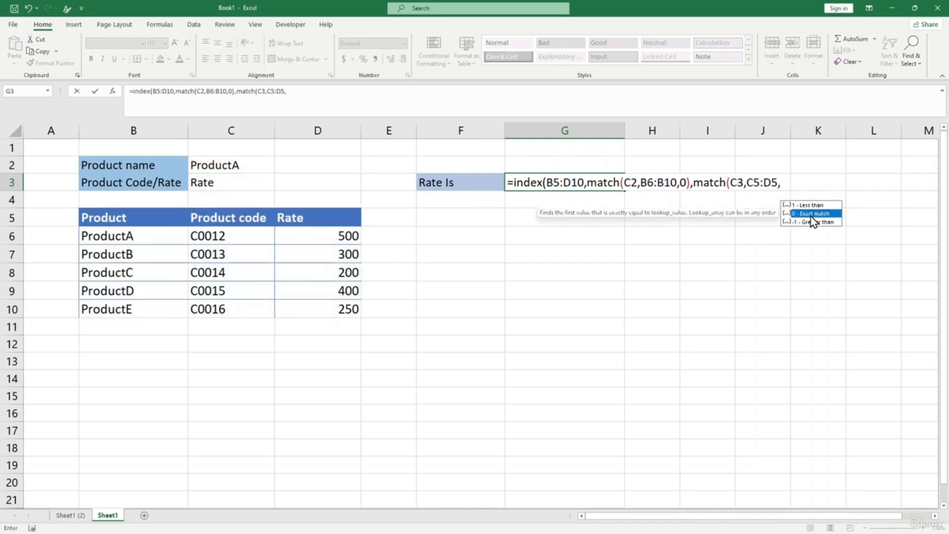
{"action": "left_click", "coordinate": [782, 183]}
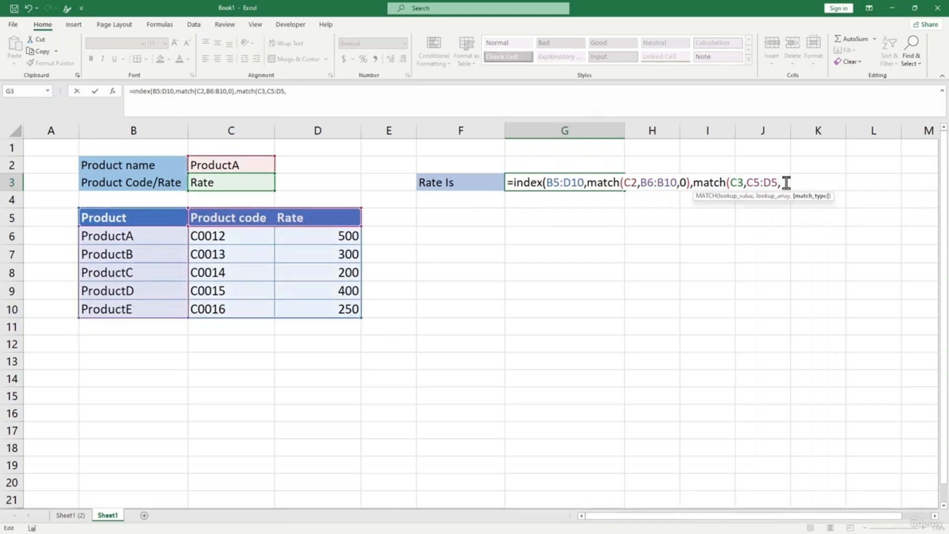
{"action": "type", "text": "0"}
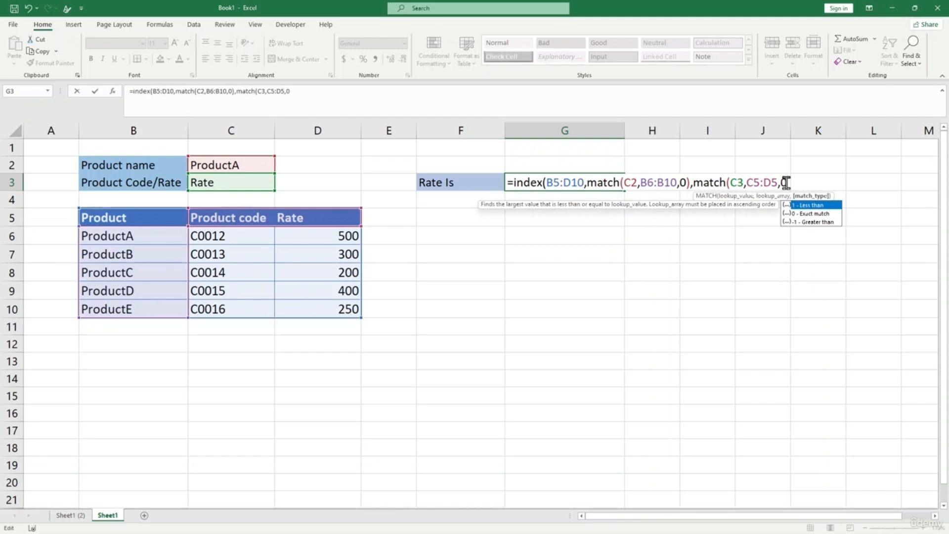
{"action": "type", "text": ")"}
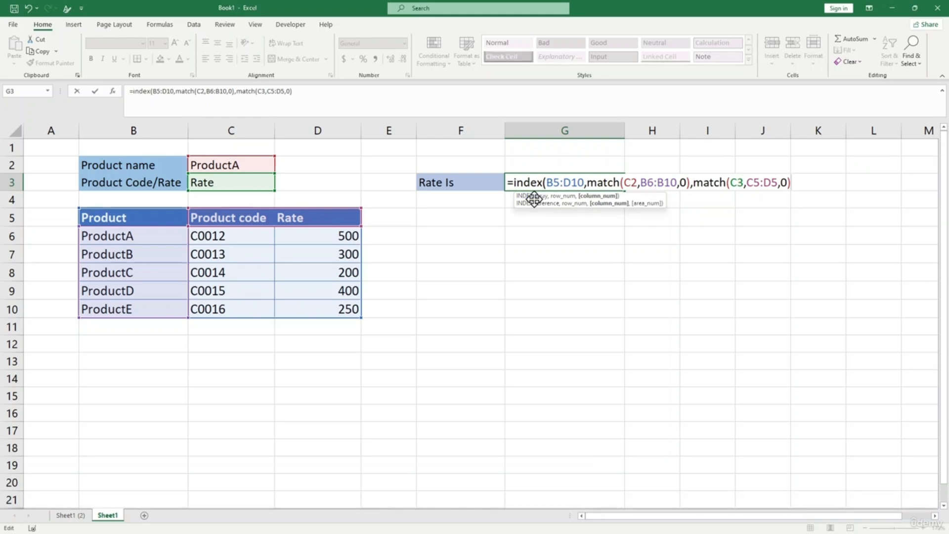
{"action": "type", "text": ")"}
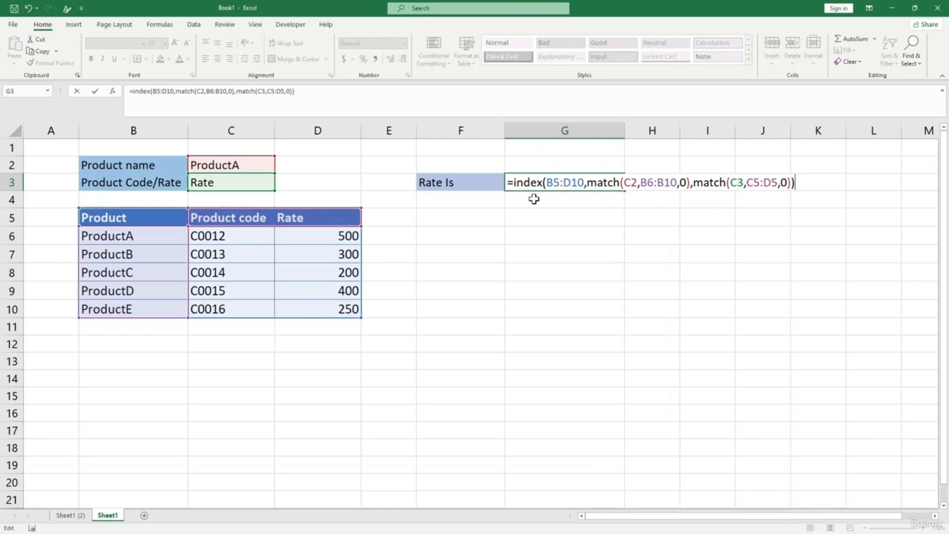
{"action": "key", "text": "Return"}
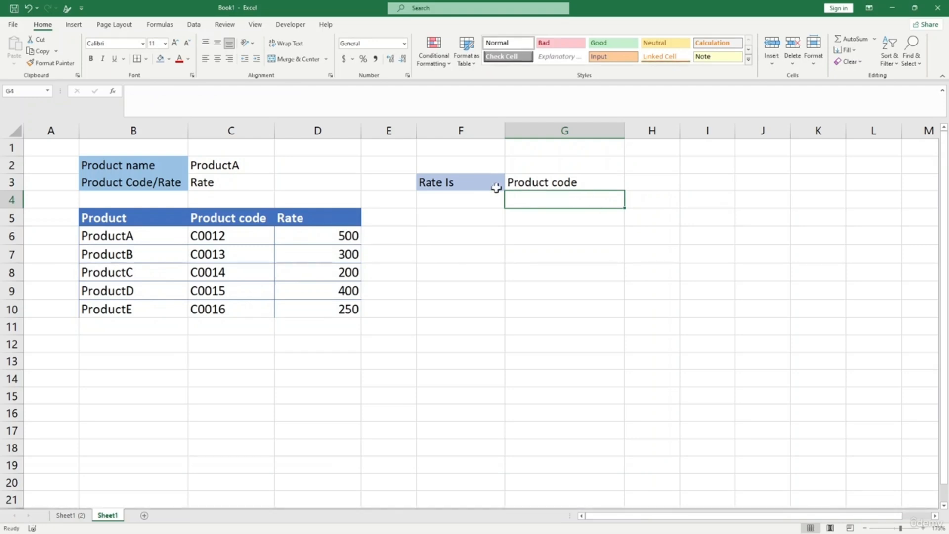
- Test G3 by choosing ProductB in C2 and comparing with its code in C7
{"action": "left_click", "coordinate": [495, 188]}
{"action": "left_click", "coordinate": [544, 184]}
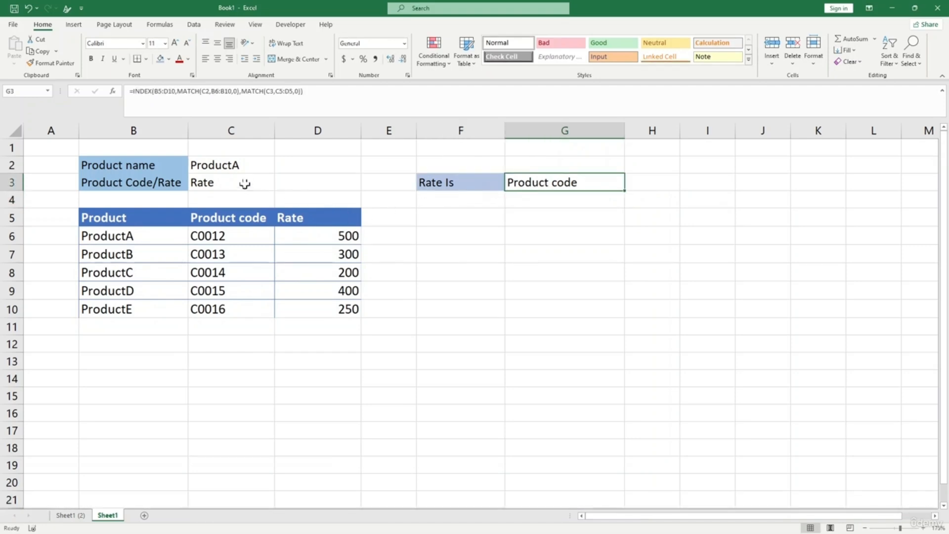
{"action": "left_click", "coordinate": [264, 167]}
{"action": "left_click", "coordinate": [280, 168]}
{"action": "left_click", "coordinate": [235, 189]}
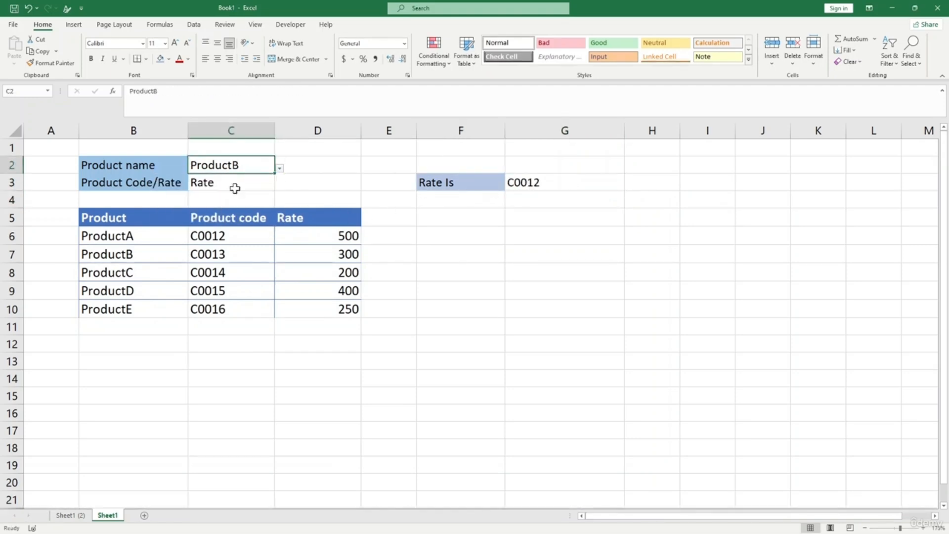
{"action": "left_click", "coordinate": [218, 253]}
{"action": "left_click", "coordinate": [265, 169]}
{"action": "left_click", "coordinate": [476, 187]}
{"action": "left_click", "coordinate": [516, 183]}
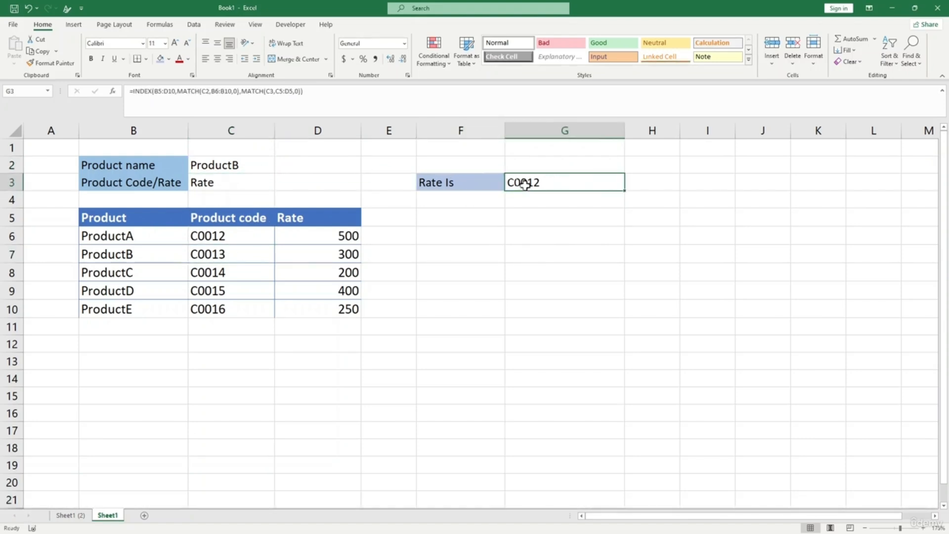
- Change G3's INDEX range from B5:D10 to B6:D10 and re-enter the formula
{"action": "left_click", "coordinate": [267, 91]}
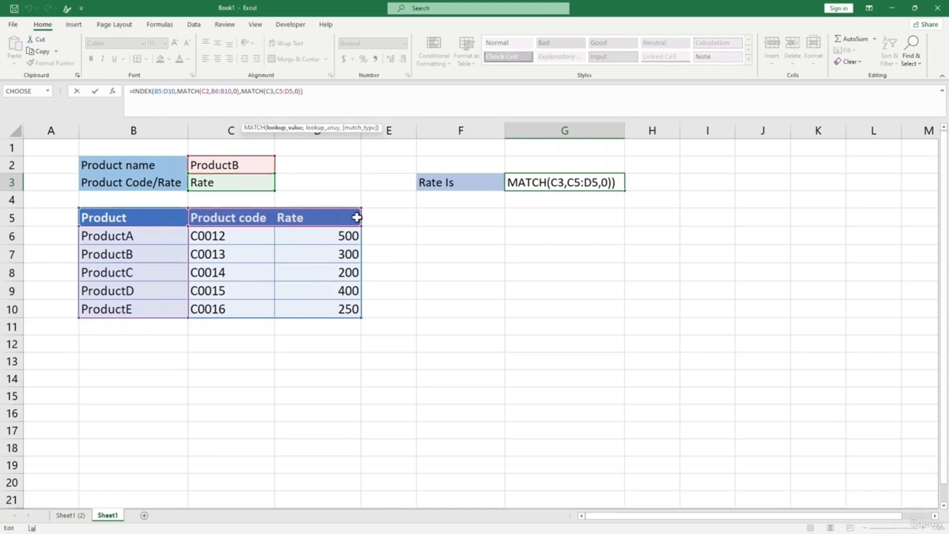
{"action": "left_click", "coordinate": [285, 91]}
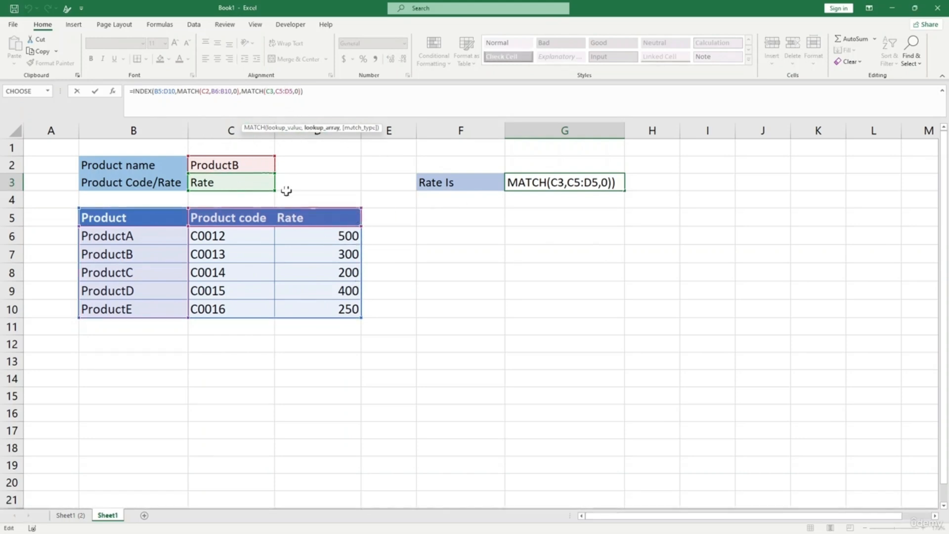
{"action": "left_click", "coordinate": [165, 91]}
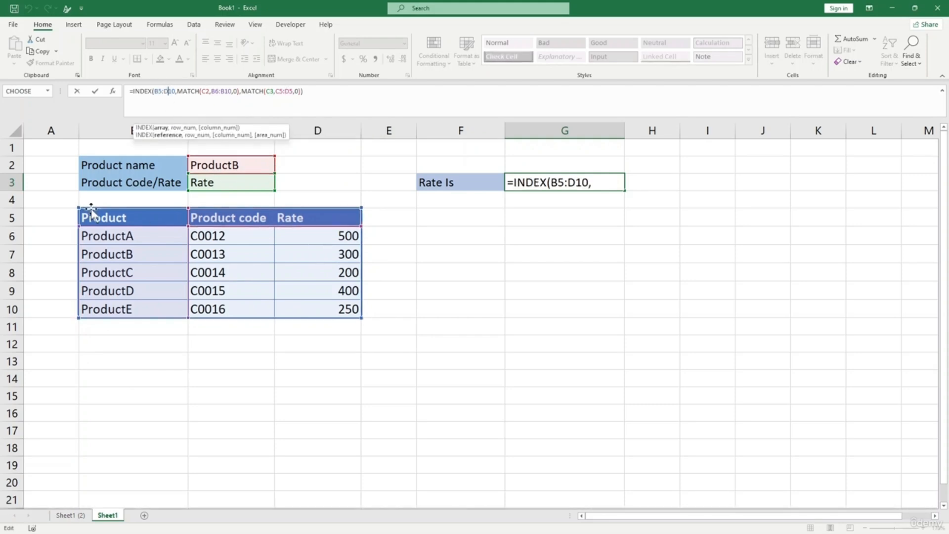
{"action": "left_click_drag", "start_coordinate": [78, 208], "coordinate": [78, 218]}
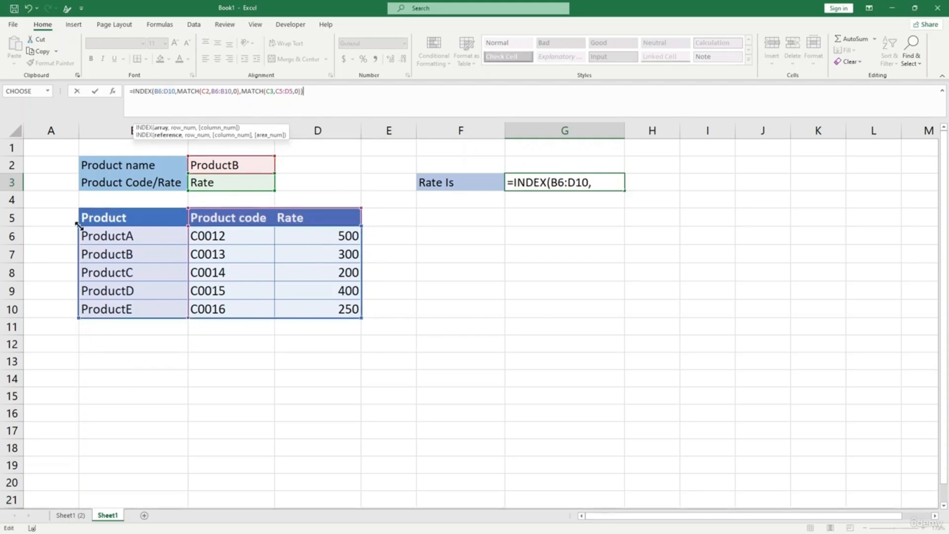
{"action": "key", "text": "Return"}
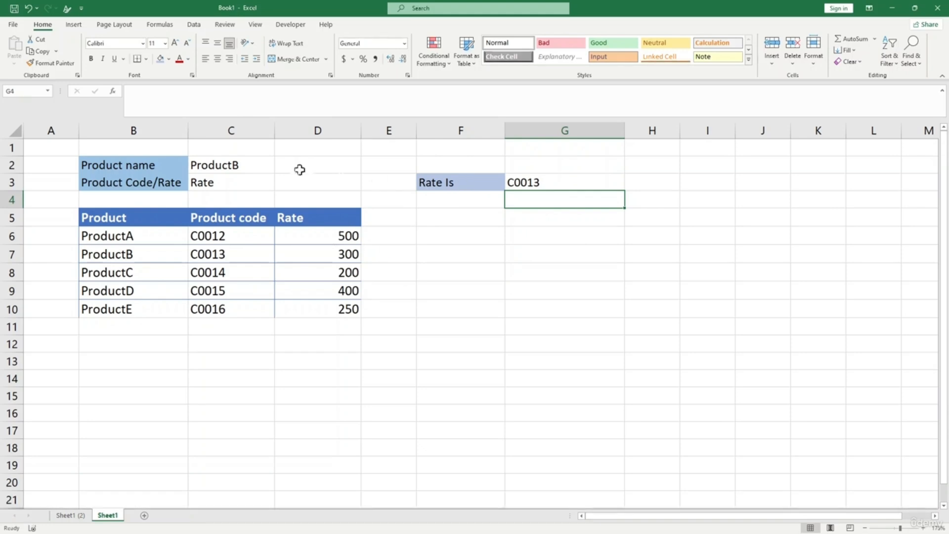
{"action": "left_click", "coordinate": [238, 166]}
{"action": "left_click", "coordinate": [280, 169]}
- Enter G3's revised formula with B5:D5 as the column MATCH range, using ProductA and Product code
{"action": "left_click", "coordinate": [238, 178]}
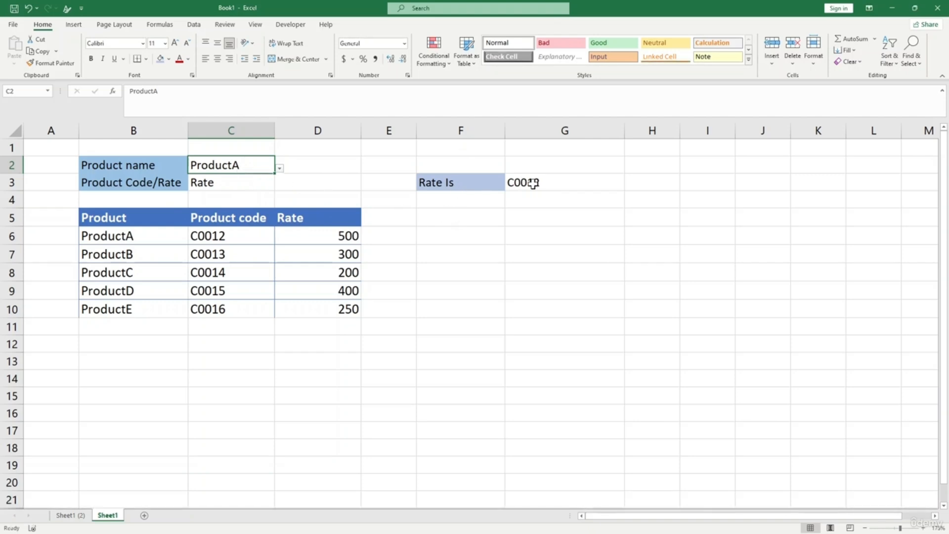
{"action": "left_click", "coordinate": [271, 183]}
{"action": "left_click", "coordinate": [280, 185]}
{"action": "left_click", "coordinate": [254, 196]}
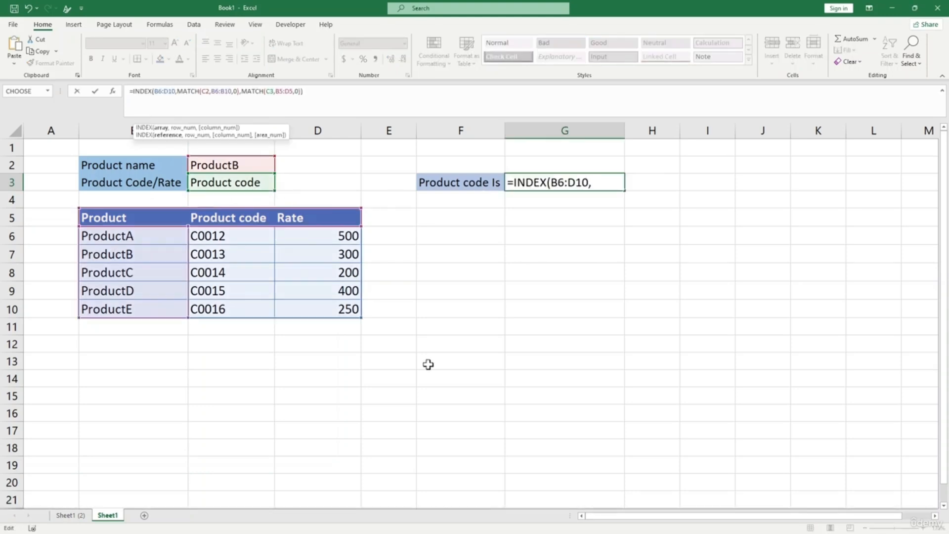
{"action": "key", "text": "Return"}
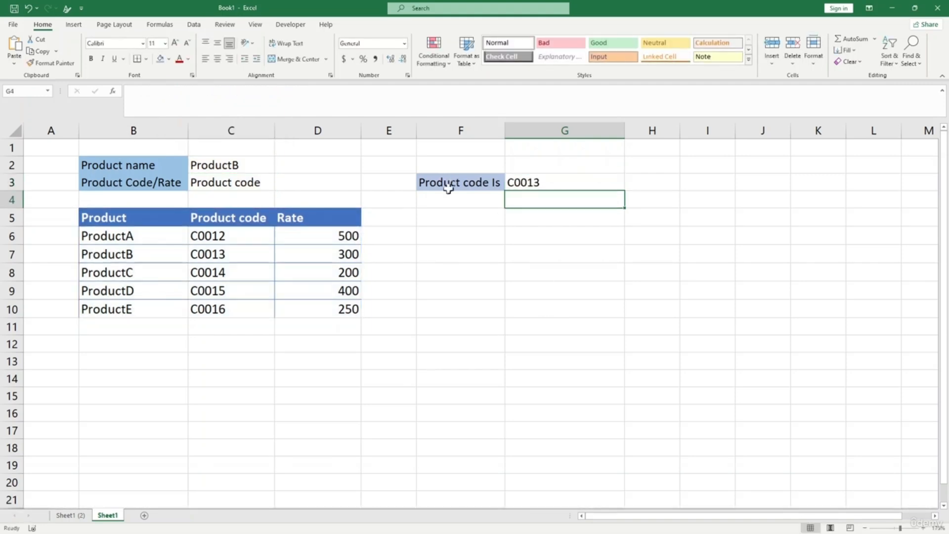
- Test the dropdowns: ProductA in C2, C3 switched from Product code to Rate, returning 500
{"action": "left_click", "coordinate": [249, 166]}
{"action": "left_click", "coordinate": [280, 169]}
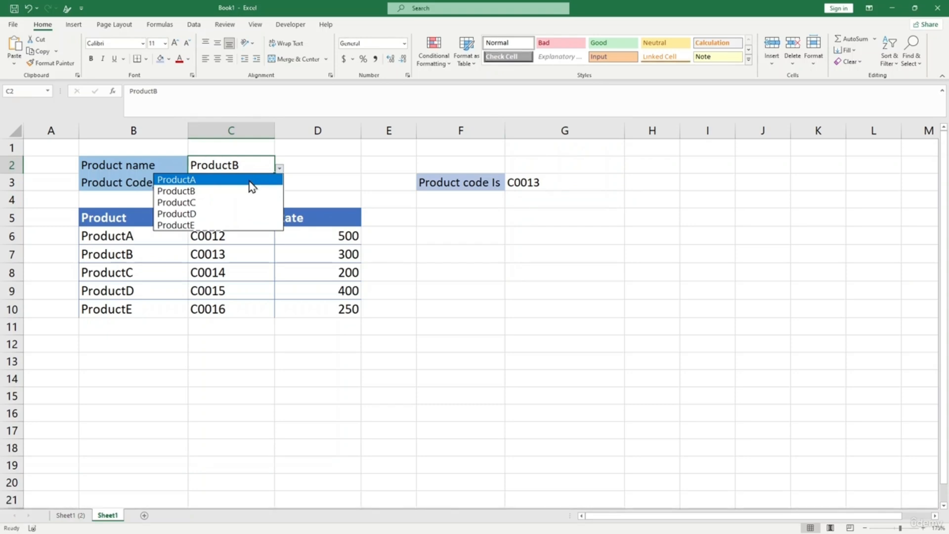
{"action": "left_click", "coordinate": [249, 180]}
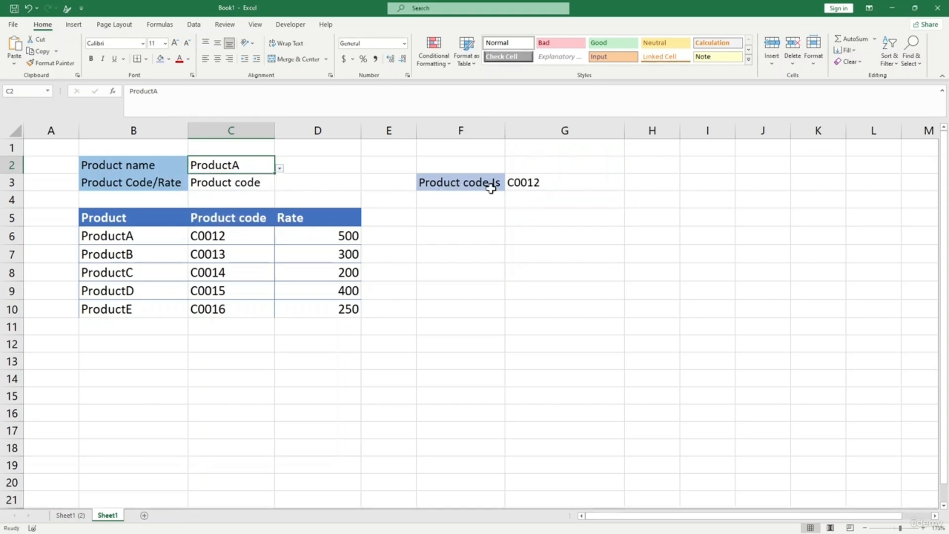
{"action": "left_click", "coordinate": [270, 184]}
{"action": "key", "text": "Delete"}
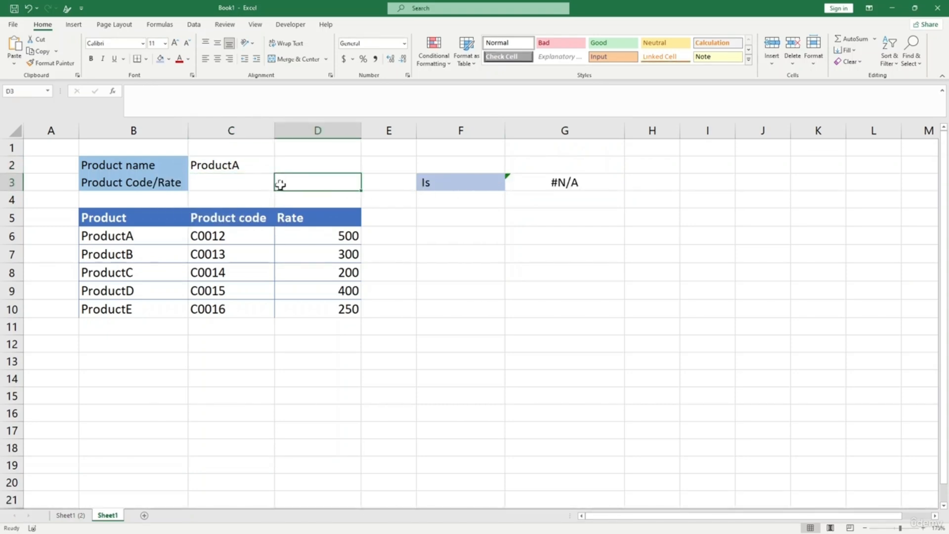
{"action": "left_click", "coordinate": [279, 186]}
{"action": "left_click", "coordinate": [250, 198]}
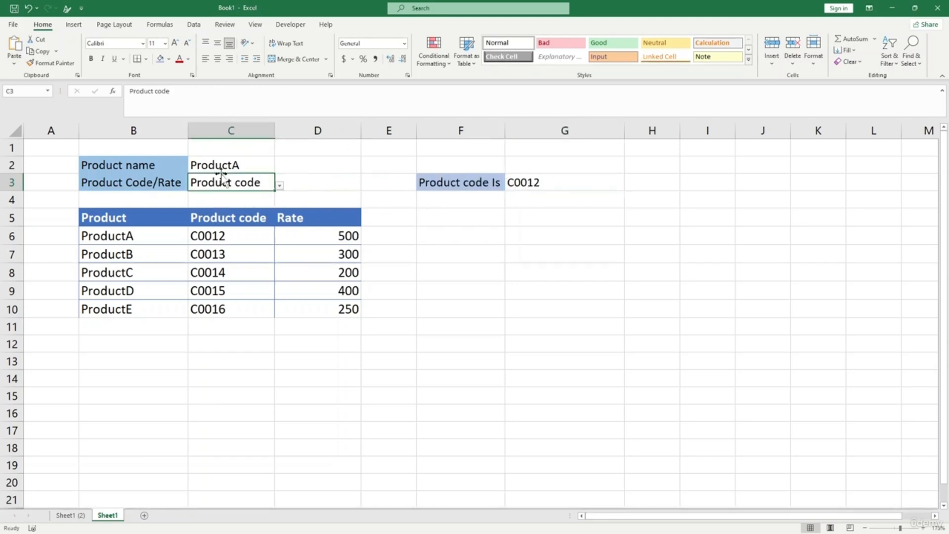
{"action": "left_click", "coordinate": [278, 185]}
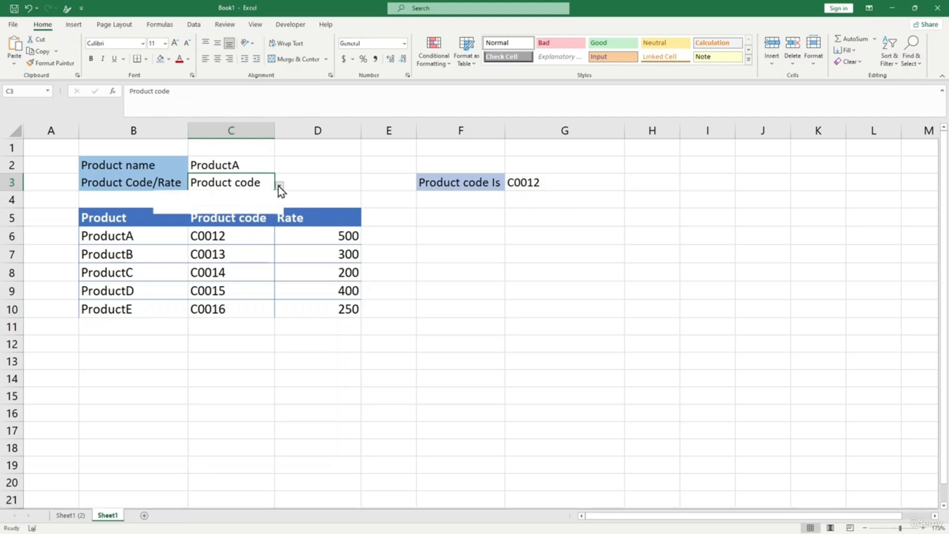
{"action": "left_click", "coordinate": [237, 209]}
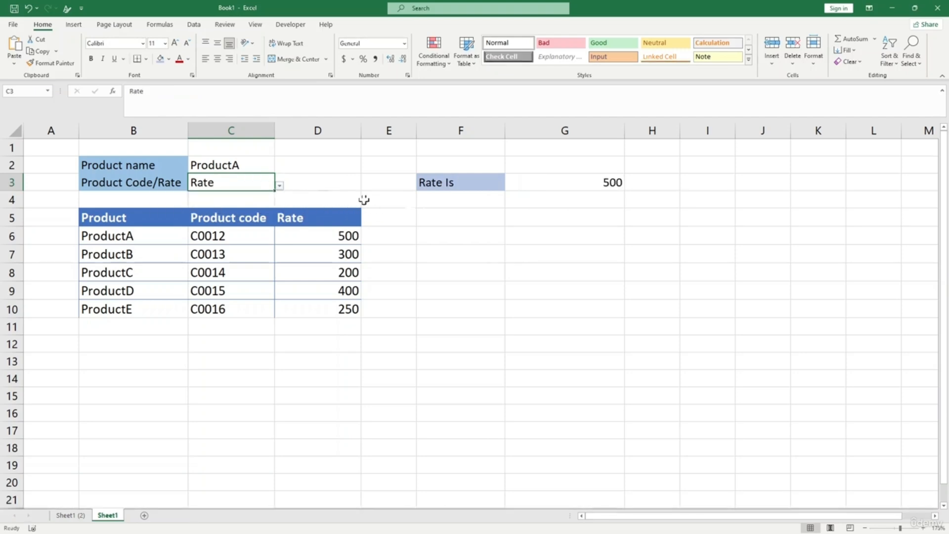
- Select G3 to review its two-way lookup formula
{"action": "left_click", "coordinate": [563, 182]}
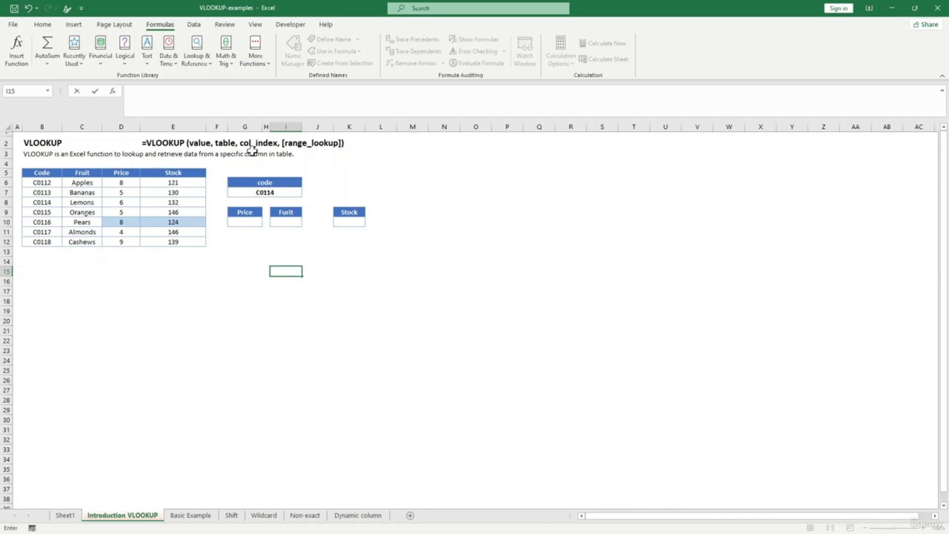
{"action": "left_click", "coordinate": [254, 260]}
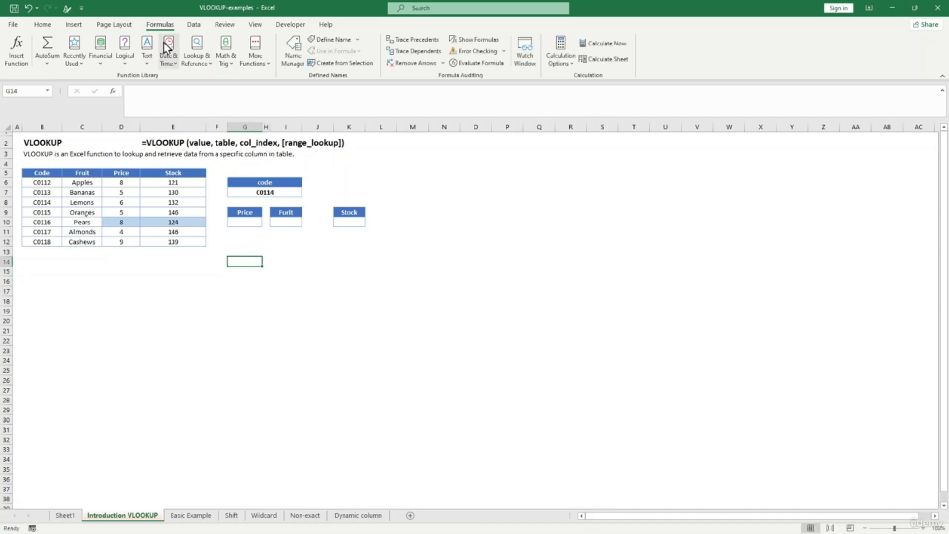
{"action": "left_click", "coordinate": [194, 69]}
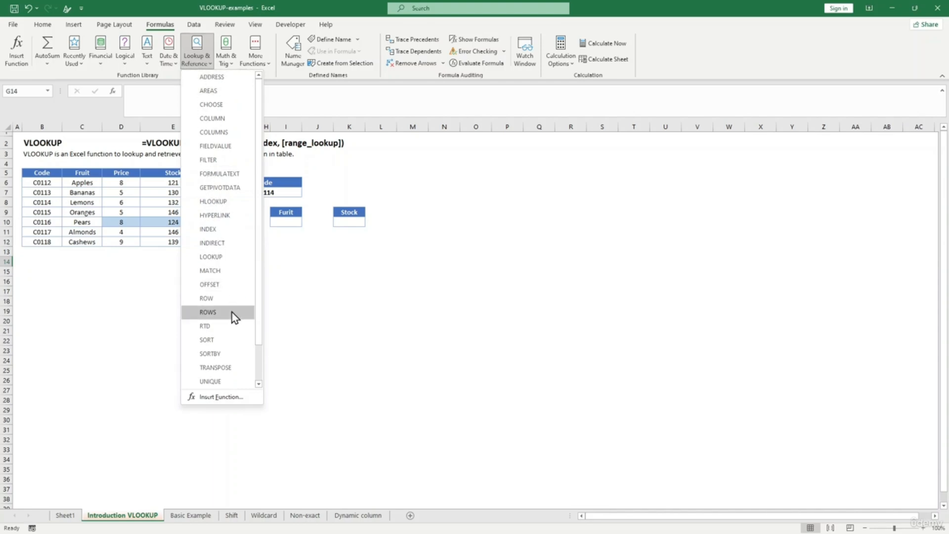
{"action": "scroll", "coordinate": [260, 324], "scroll_direction": "down", "scroll_amount": 3}
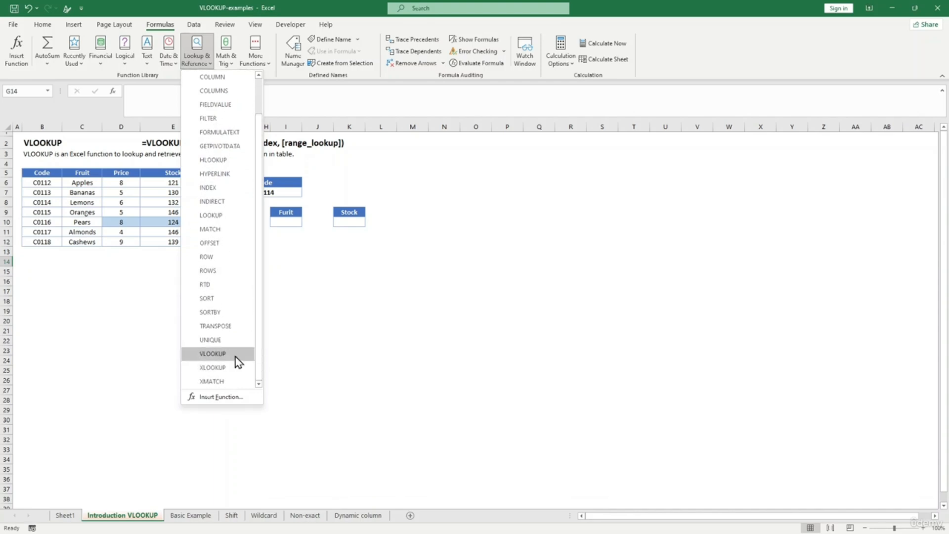
{"action": "left_click", "coordinate": [236, 356]}
{"action": "left_click_drag", "start_coordinate": [416, 242], "coordinate": [417, 227]}
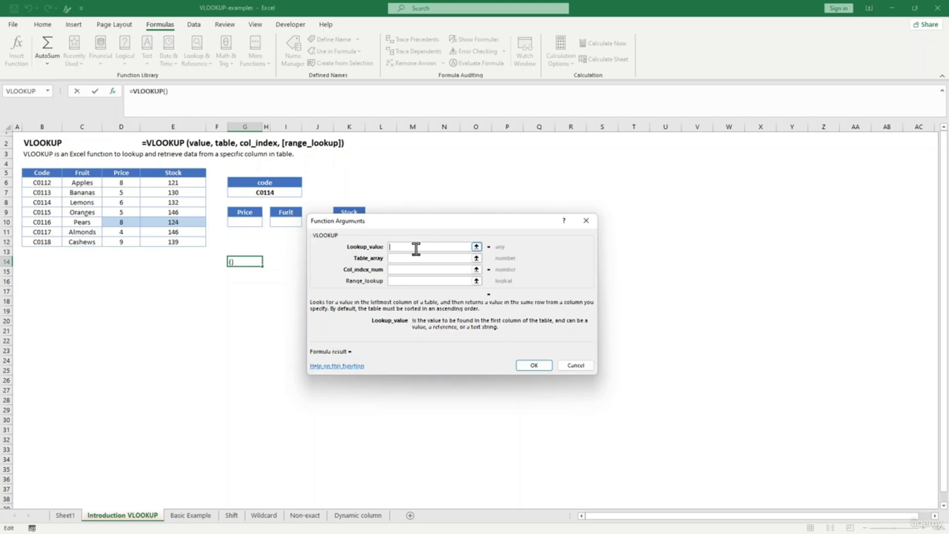
{"action": "left_click", "coordinate": [425, 261]}
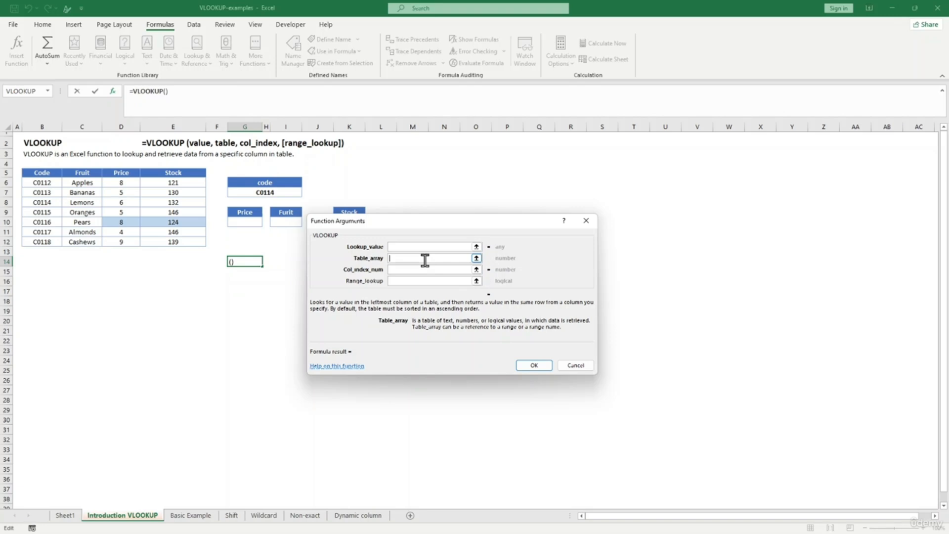
{"action": "left_click", "coordinate": [428, 269]}
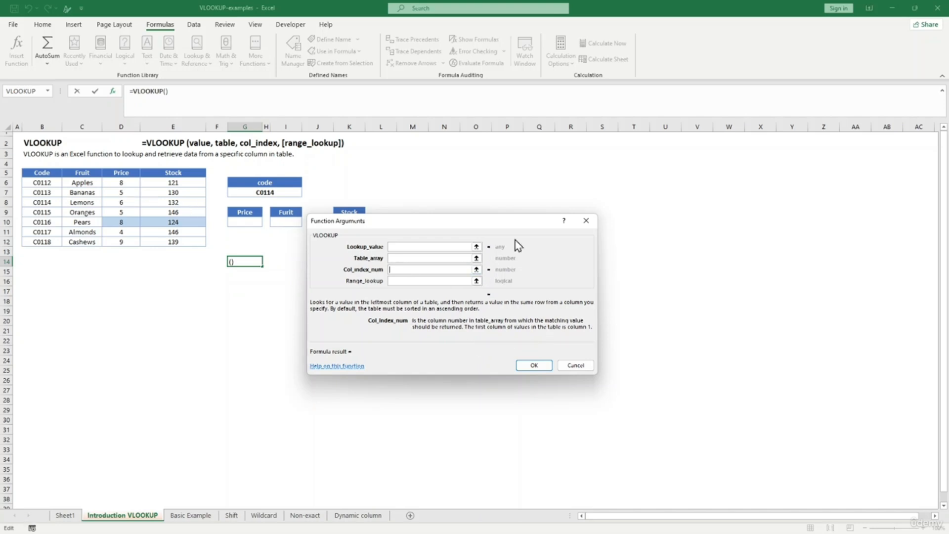
{"action": "left_click", "coordinate": [577, 365]}
{"action": "left_click", "coordinate": [272, 289]}
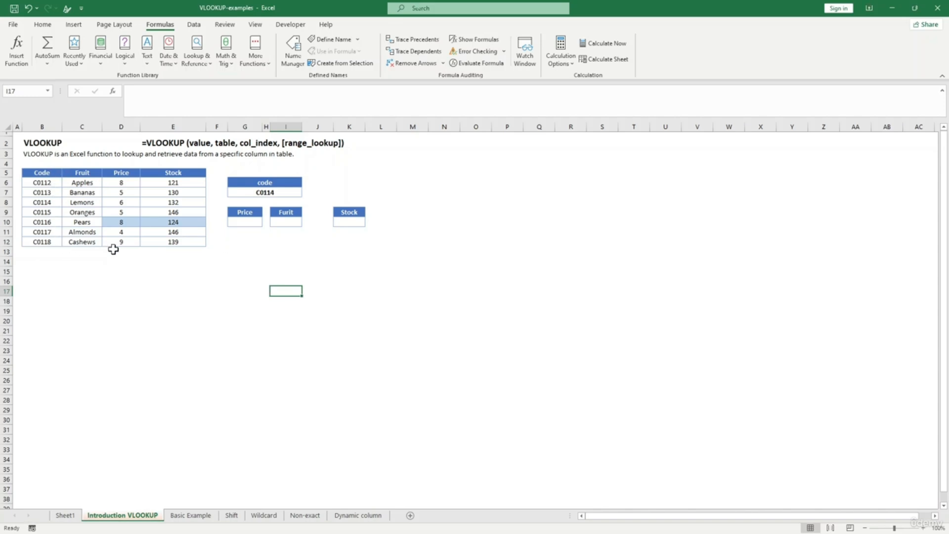
- Enter =VLOOKUP(G7,B5:E12,3,FALSE) in the Price cell G10 to look up code C0114
{"action": "left_click", "coordinate": [257, 241]}
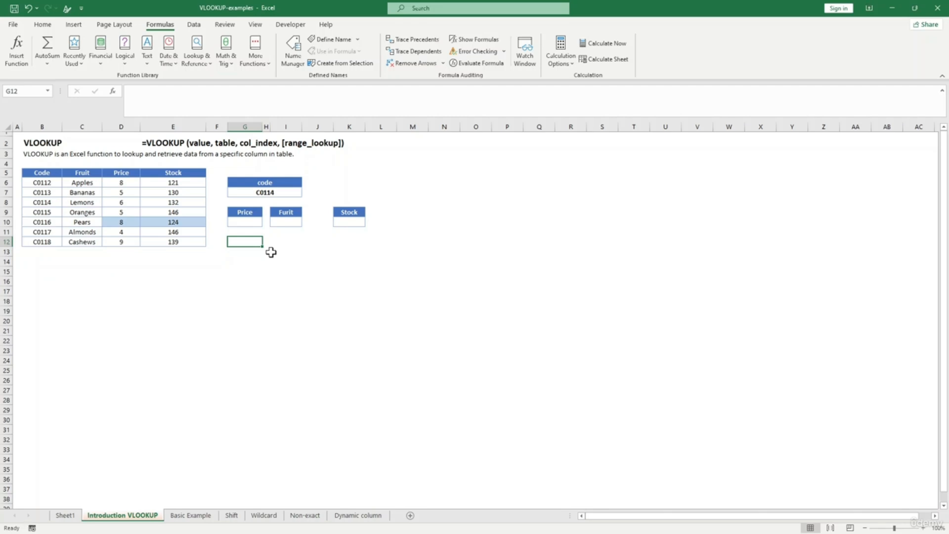
{"action": "left_click", "coordinate": [240, 280]}
{"action": "left_click", "coordinate": [272, 318]}
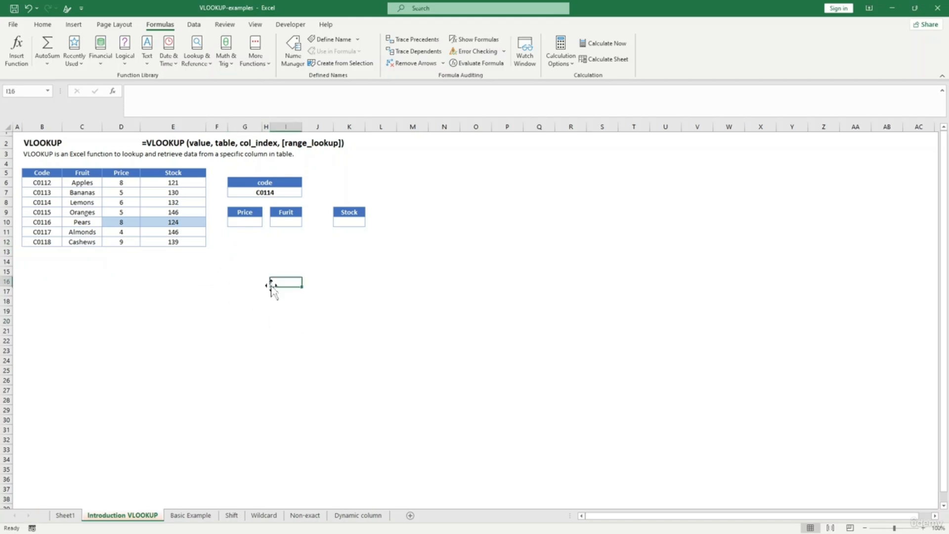
{"action": "left_click", "coordinate": [244, 223]}
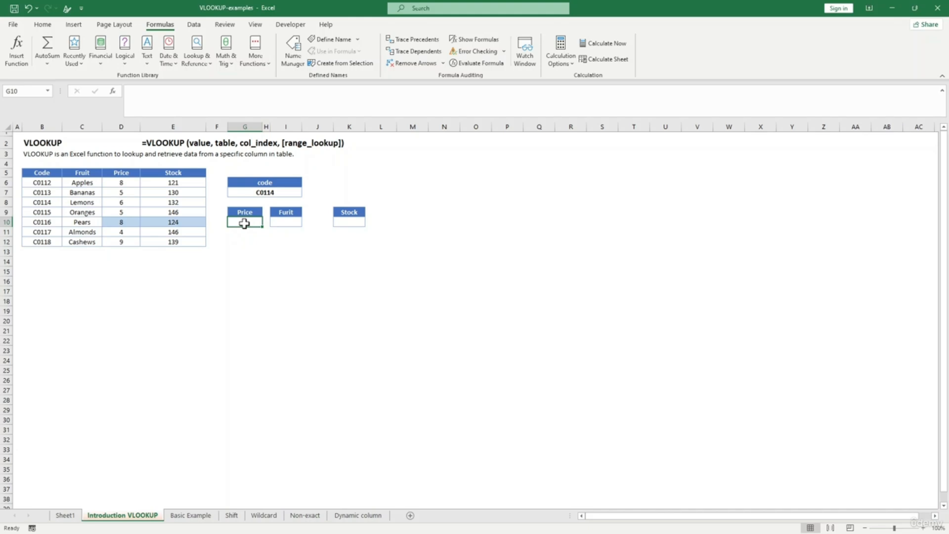
{"action": "type", "text": "="}
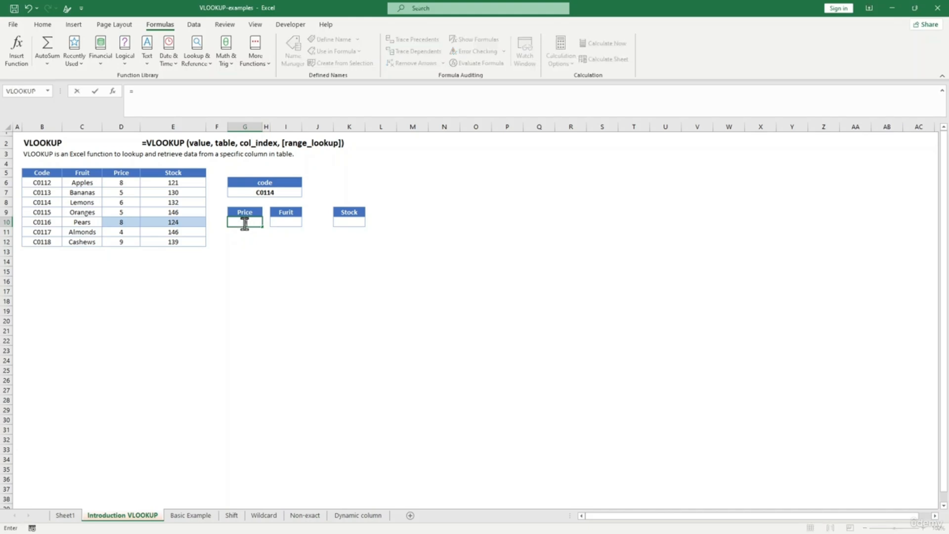
{"action": "type", "text": "Vl"}
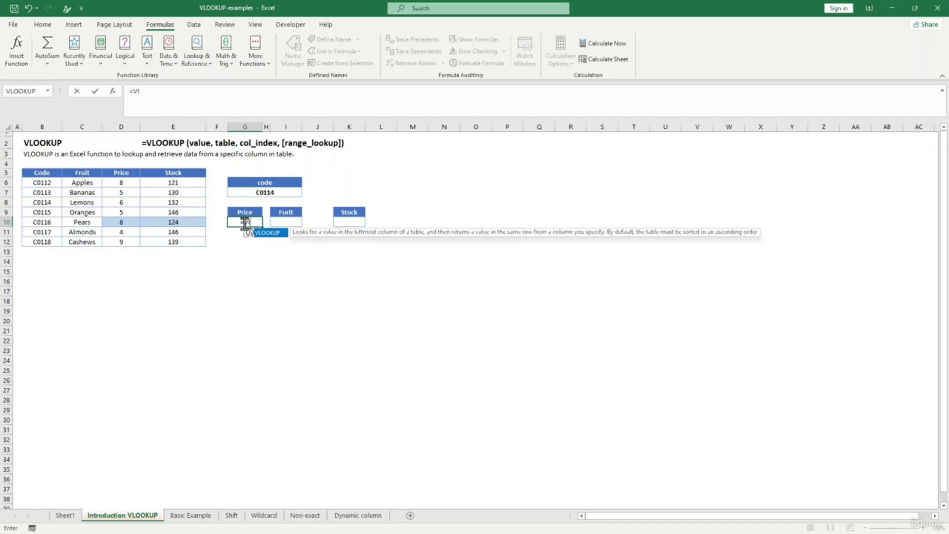
{"action": "key", "text": "Tab"}
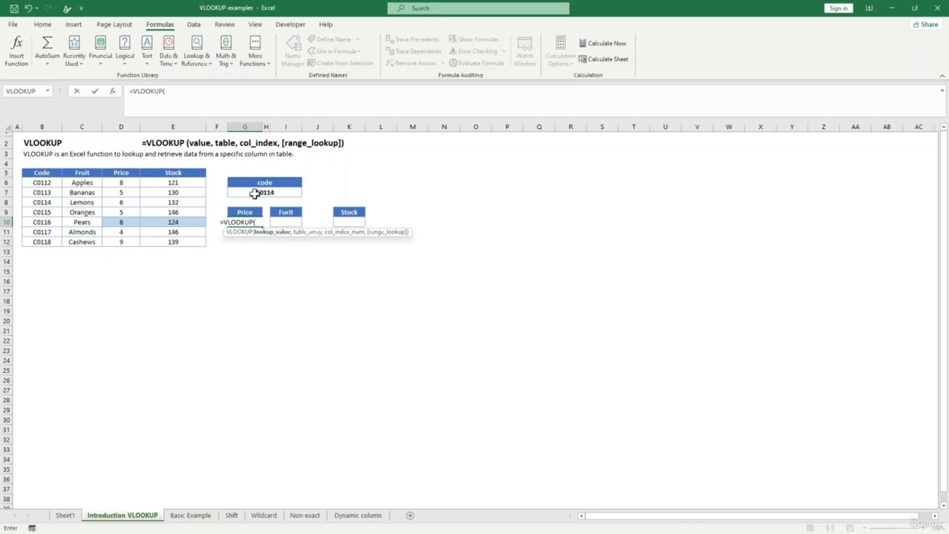
{"action": "left_click", "coordinate": [273, 193]}
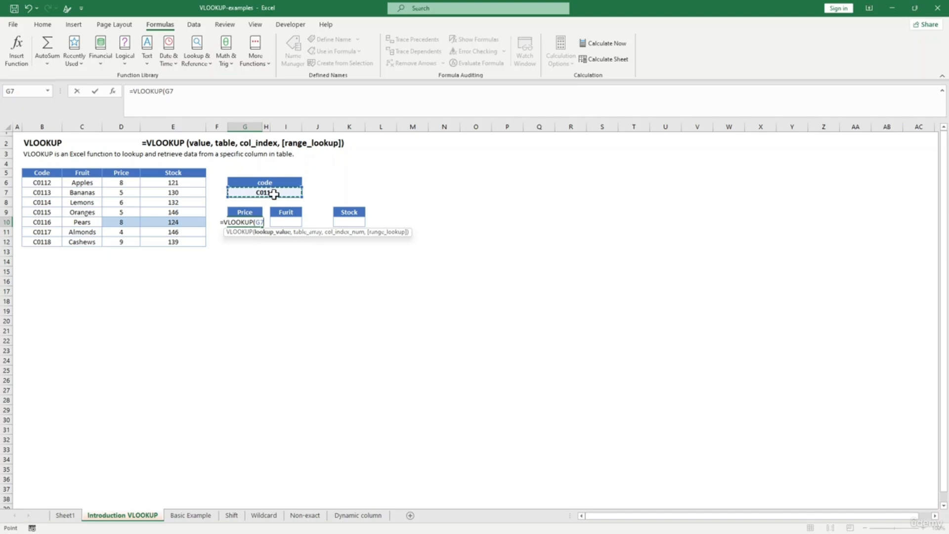
{"action": "type", "text": ","}
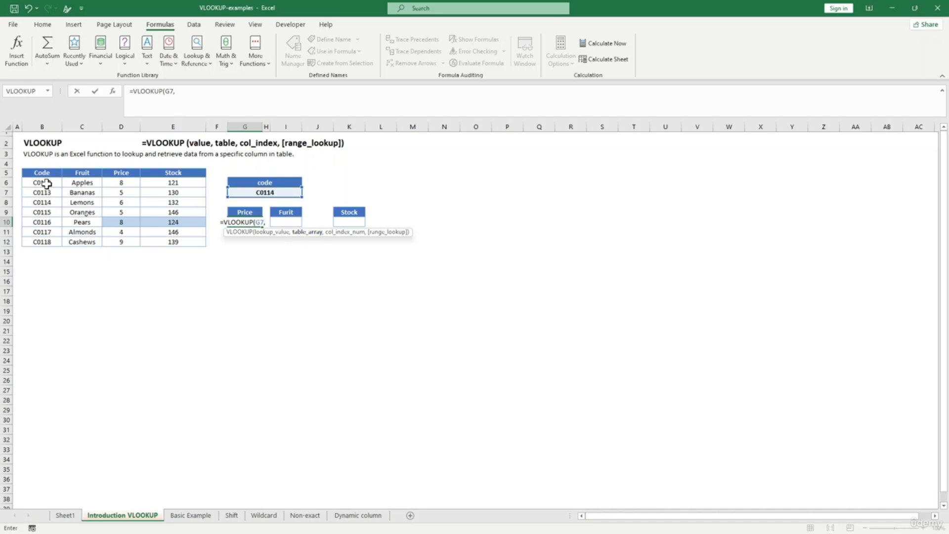
{"action": "left_click_drag", "start_coordinate": [35, 176], "coordinate": [195, 243]}
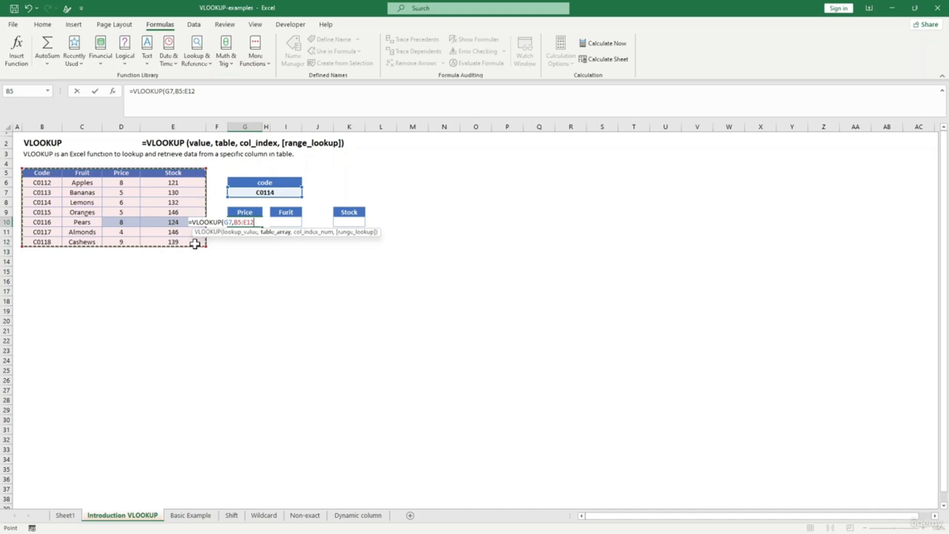
{"action": "type", "text": ","}
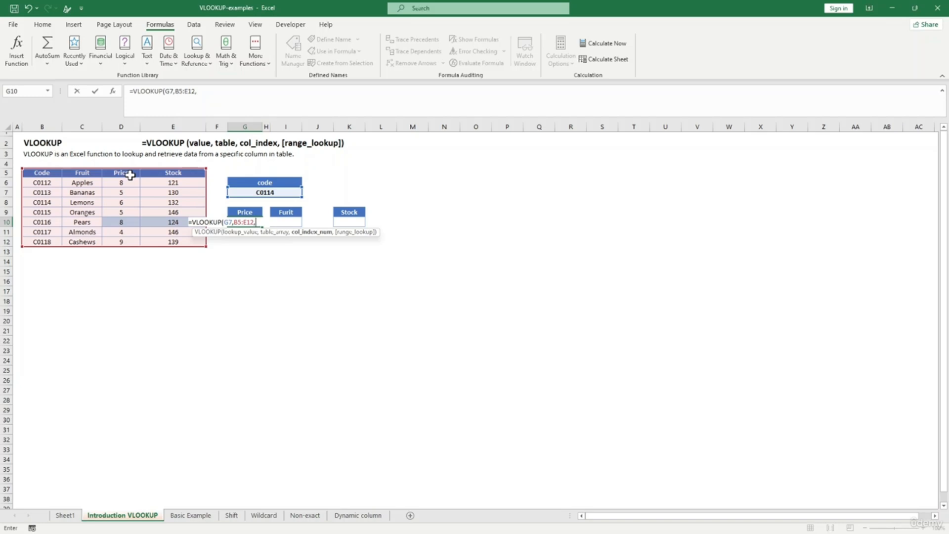
{"action": "type", "text": "3,"}
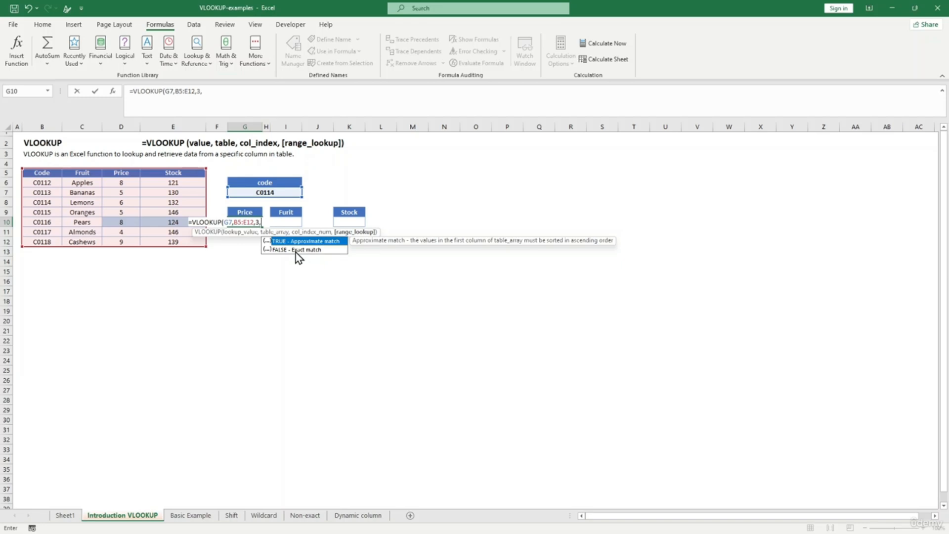
{"action": "type", "text": "False)"}
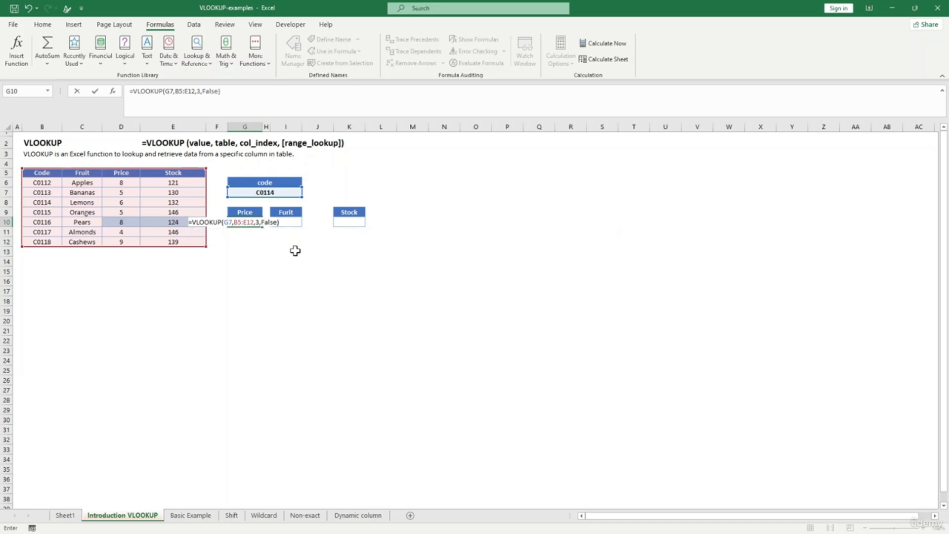
{"action": "key", "text": "Return"}
{"action": "left_click", "coordinate": [244, 221]}
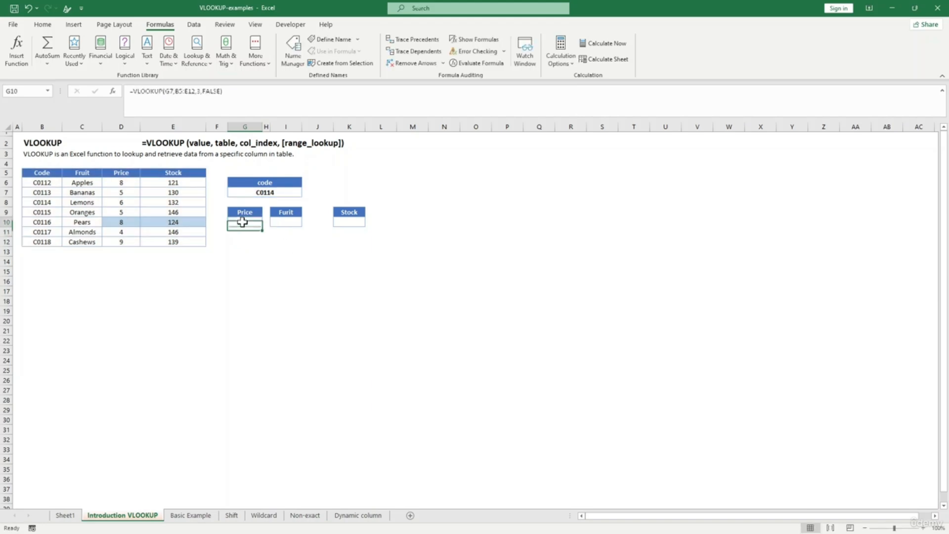
- Replace FALSE with 0 in G10's formula, making it =VLOOKUP(G7,B5:E12,3,0)
{"action": "left_click", "coordinate": [272, 192]}
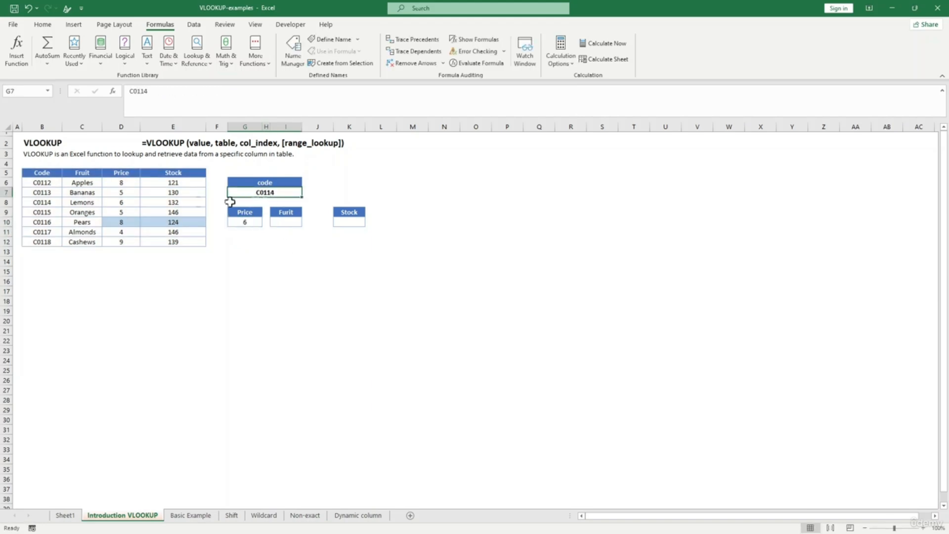
{"action": "left_click", "coordinate": [114, 204]}
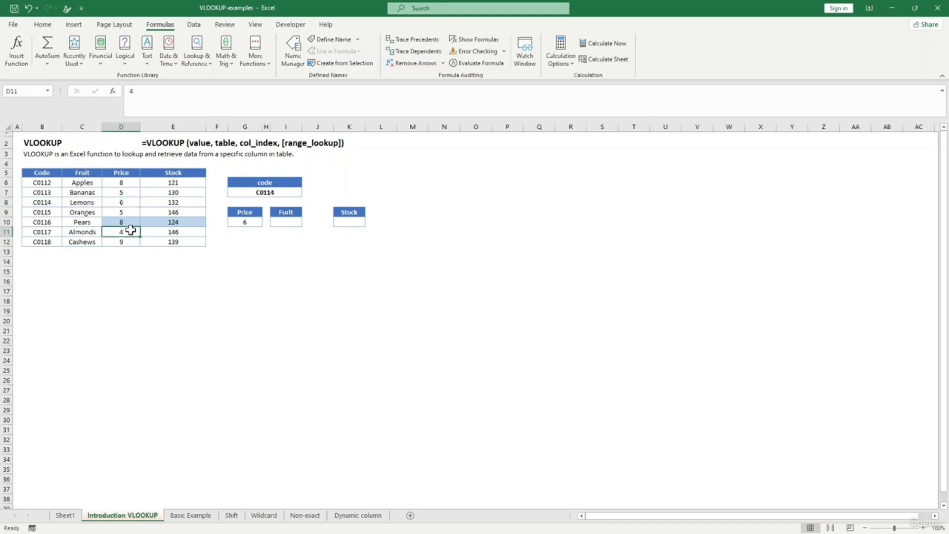
{"action": "left_click", "coordinate": [244, 223]}
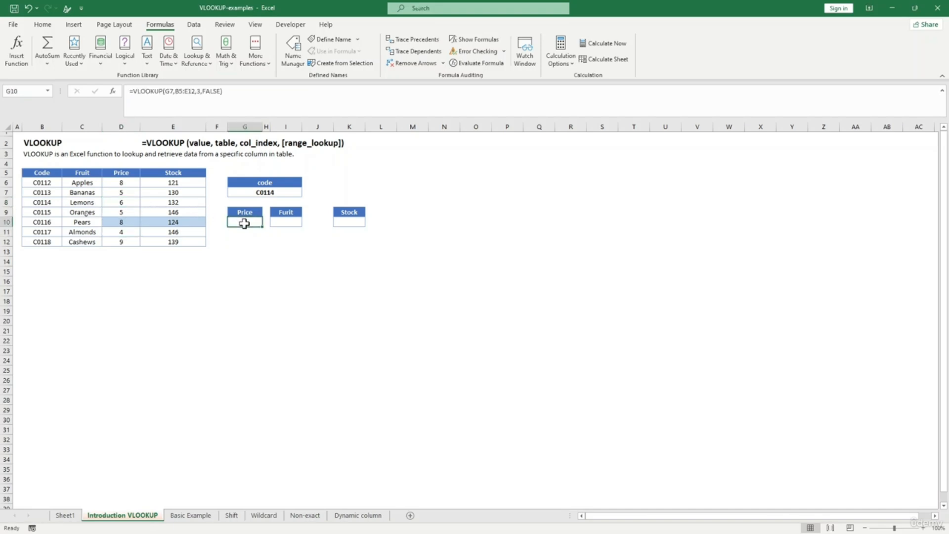
{"action": "left_click_drag", "start_coordinate": [222, 90], "coordinate": [206, 93]}
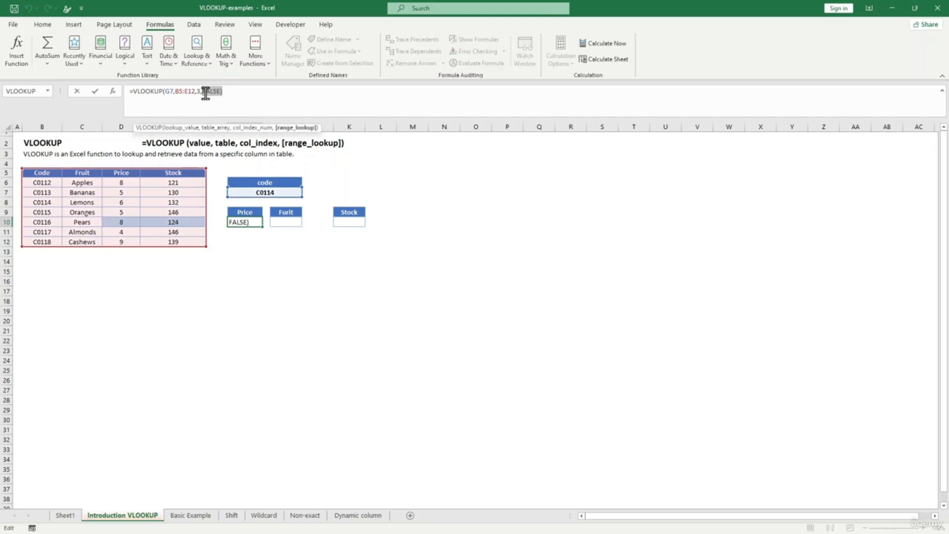
{"action": "type", "text": "0"}
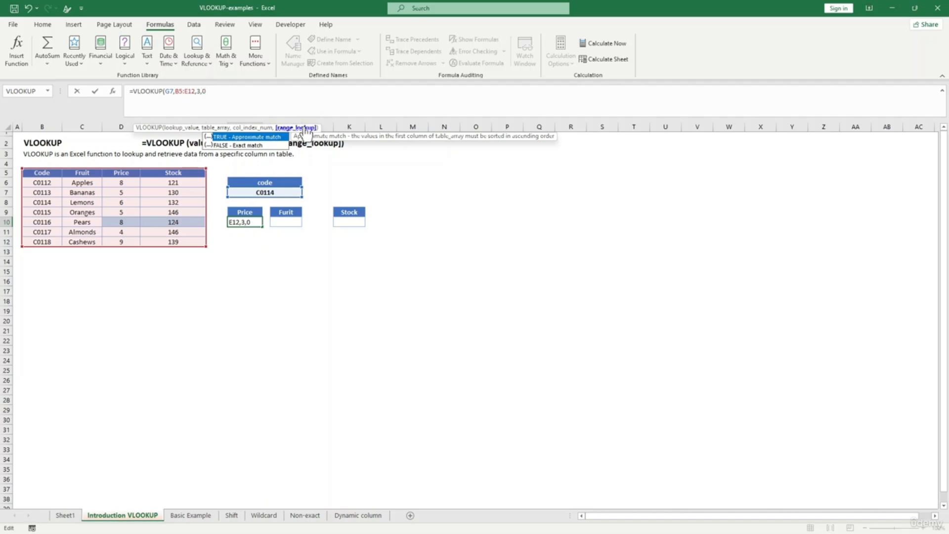
{"action": "type", "text": ")"}
{"action": "key", "text": "Return"}
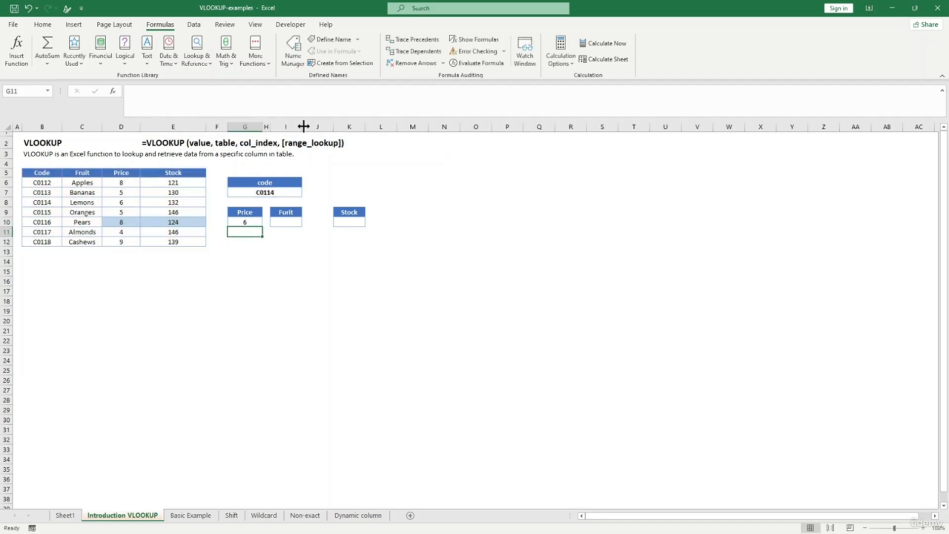
{"action": "left_click", "coordinate": [247, 222]}
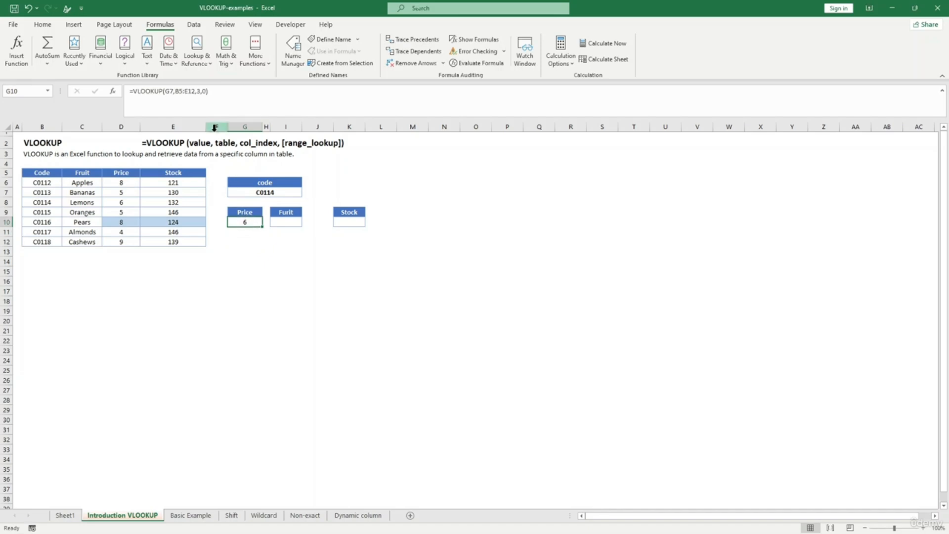
{"action": "left_click", "coordinate": [204, 91]}
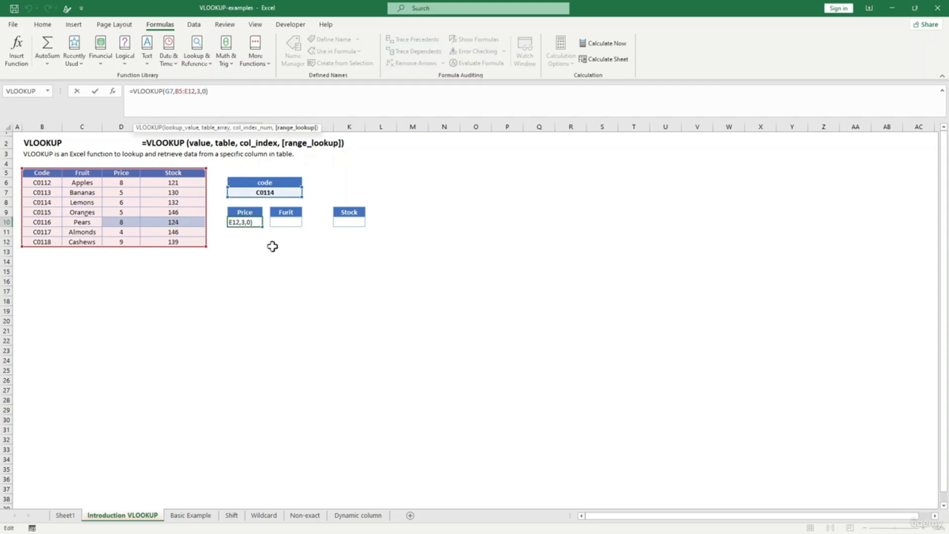
{"action": "left_click", "coordinate": [272, 245]}
- Copy code C0116 from B10 into the lookup cell G7 so Price returns 8
{"action": "left_click", "coordinate": [283, 220]}
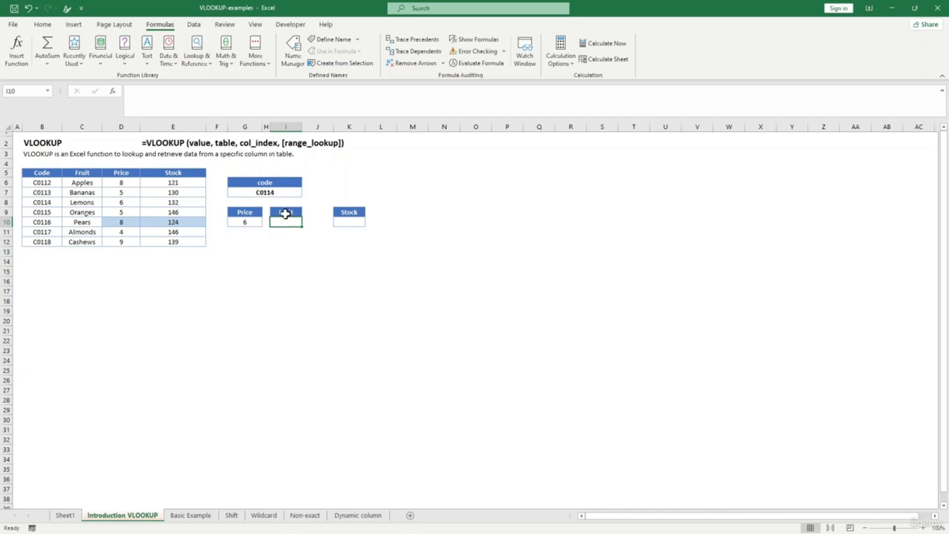
{"action": "left_click", "coordinate": [49, 226]}
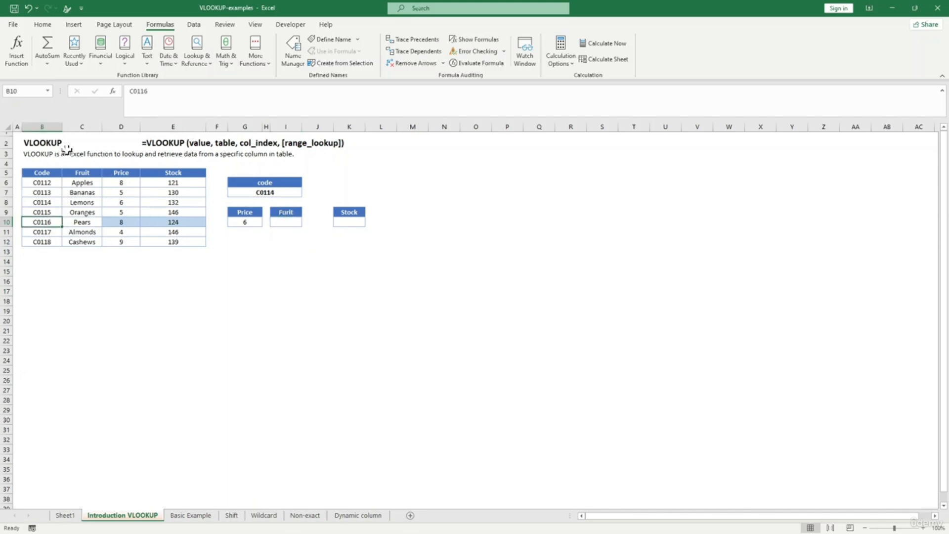
{"action": "double_click", "coordinate": [138, 94]}
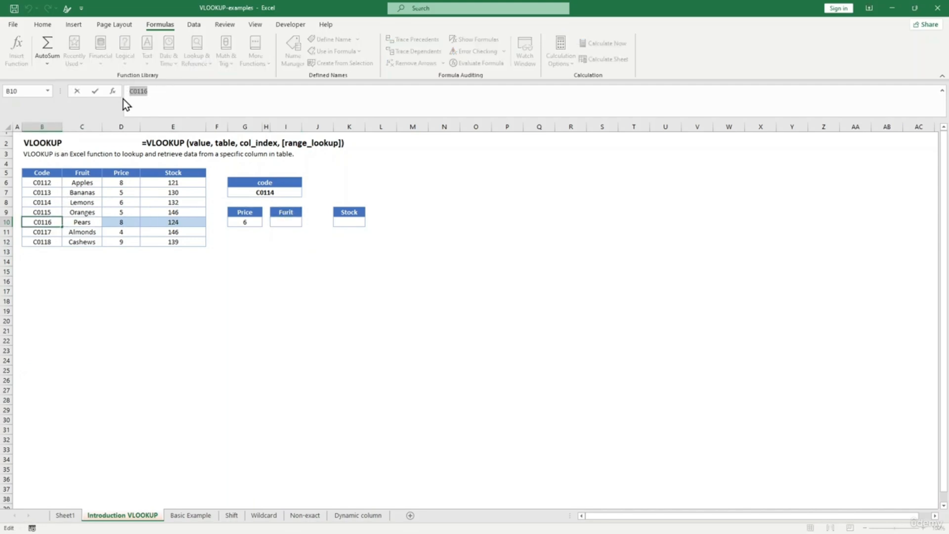
{"action": "left_click", "coordinate": [272, 193]}
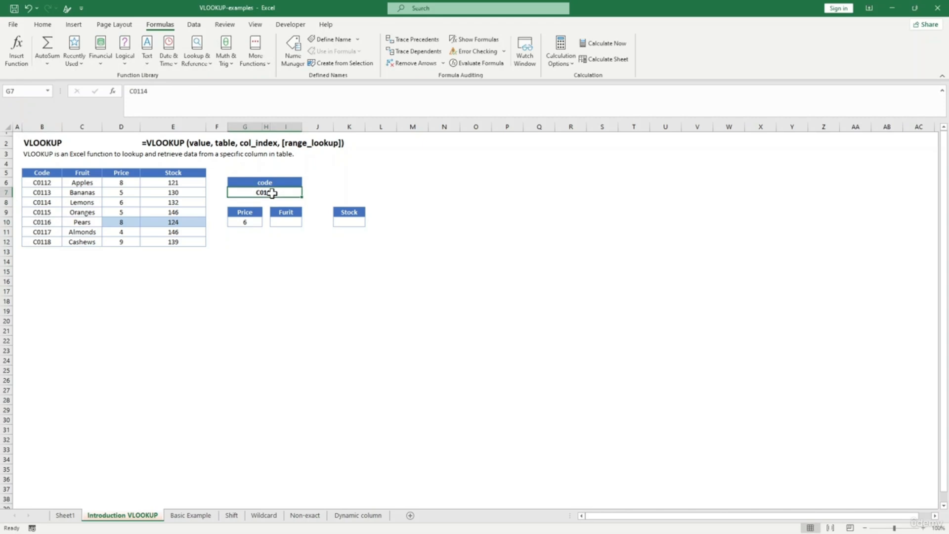
{"action": "key", "text": "ctrl+v"}
{"action": "left_click", "coordinate": [605, 260]}
{"action": "left_click", "coordinate": [42, 223]}
{"action": "left_click_drag", "start_coordinate": [158, 99], "coordinate": [119, 91]}
{"action": "left_click", "coordinate": [271, 196]}
{"action": "key", "text": "ctrl+v"}
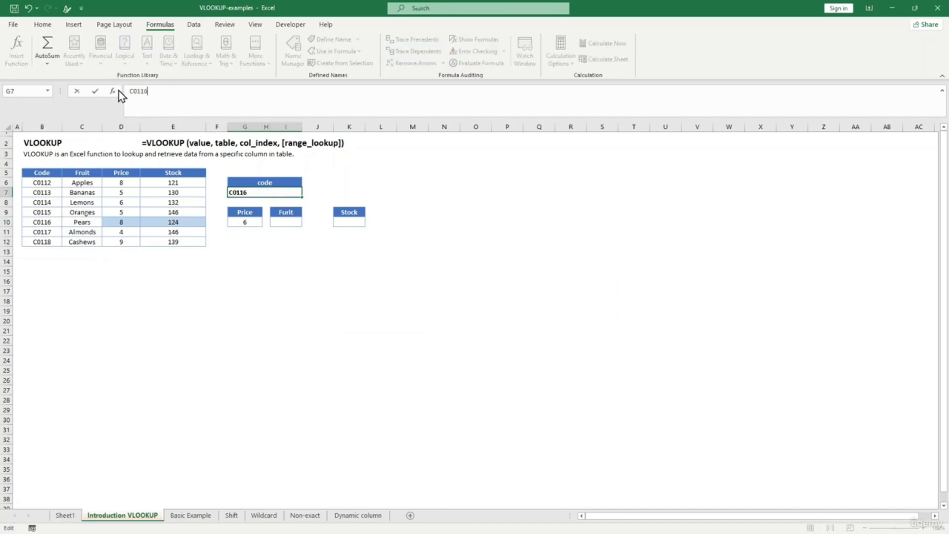
{"action": "left_click", "coordinate": [302, 293]}
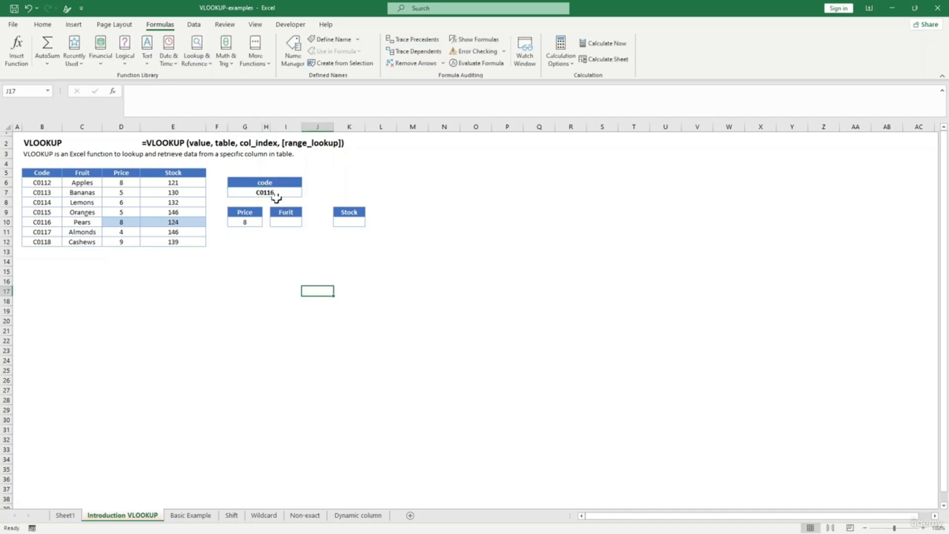
- Enter =VLOOKUP(G7,B5:E12,2,fasle) in the Furit cell I10, which gives #NAME?
{"action": "left_click", "coordinate": [288, 223]}
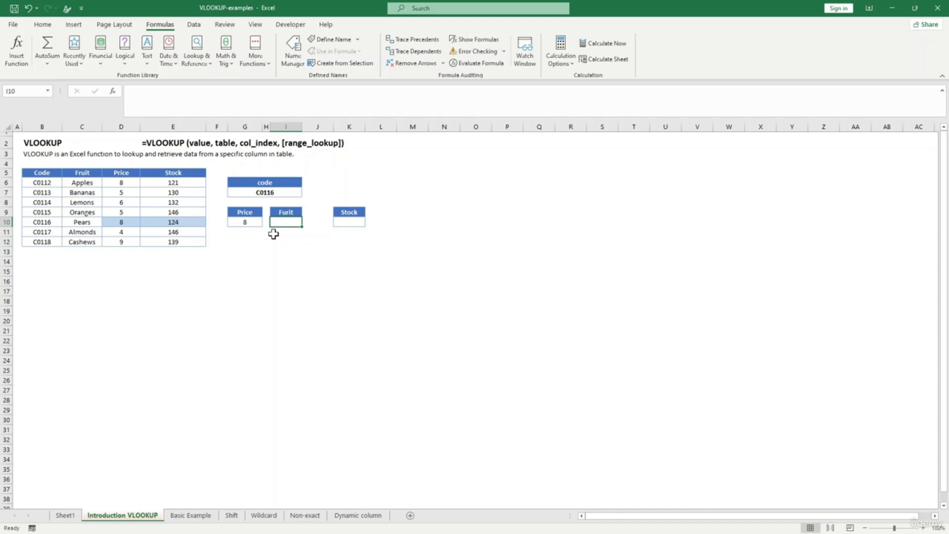
{"action": "type", "text": "="}
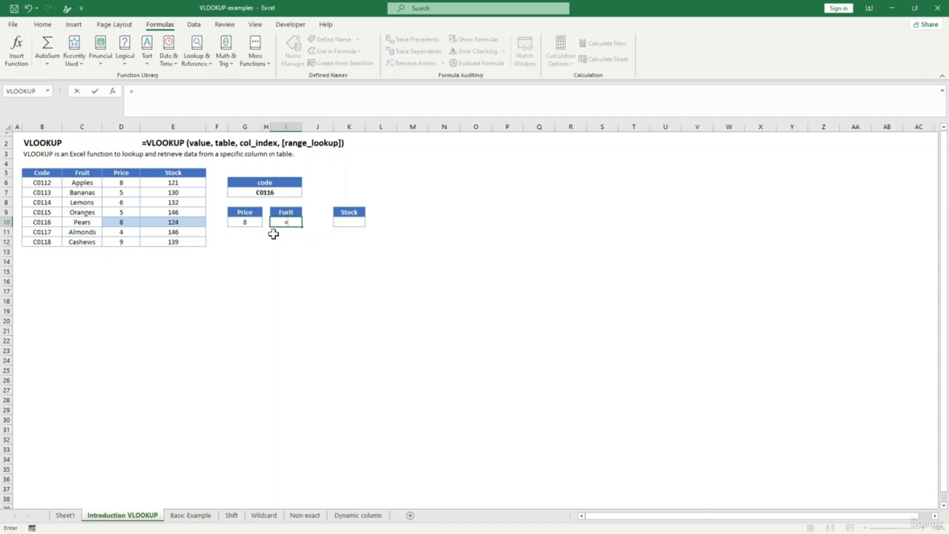
{"action": "type", "text": "vl"}
{"action": "key", "text": "Tab"}
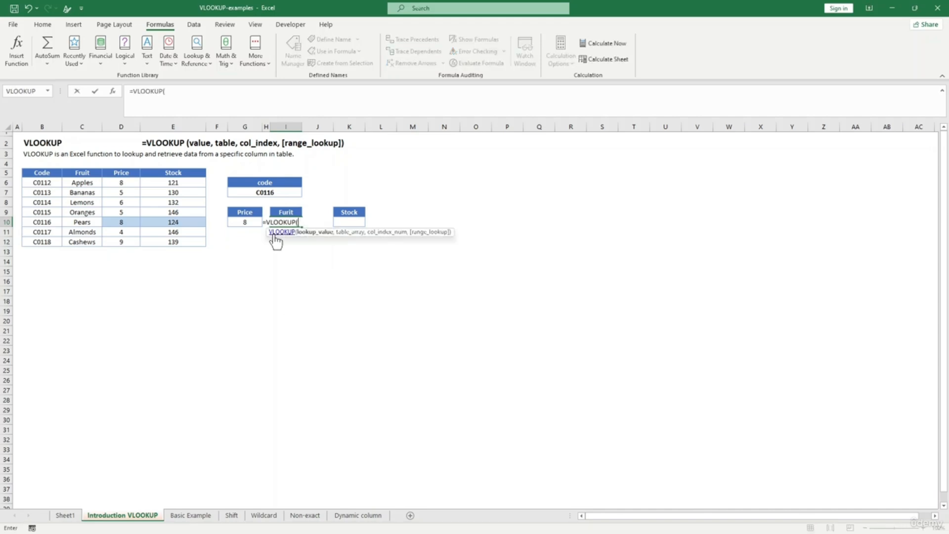
{"action": "type", "text": ","}
{"action": "key", "text": "BackSpace"}
{"action": "left_click", "coordinate": [267, 191]}
{"action": "type", "text": ","}
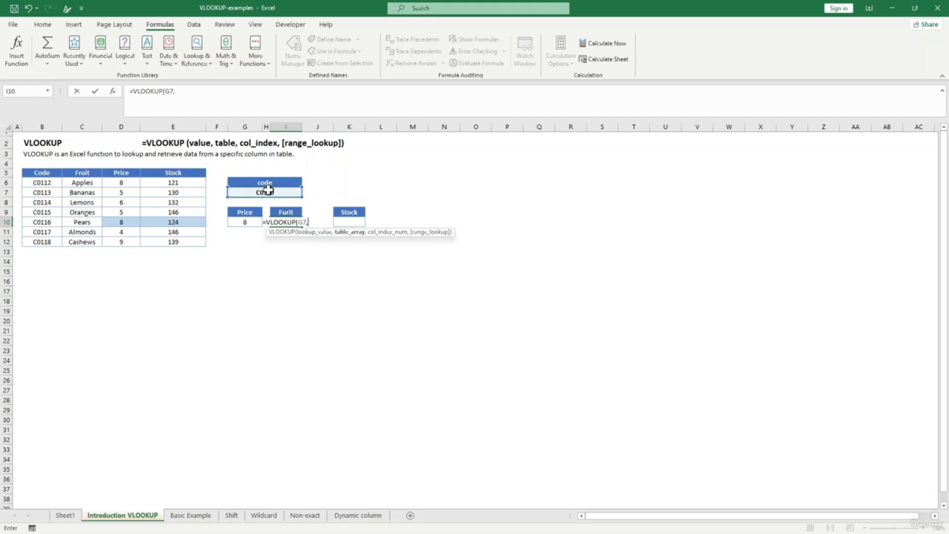
{"action": "left_click_drag", "start_coordinate": [32, 176], "coordinate": [177, 236]}
{"action": "type", "text": ",2"}
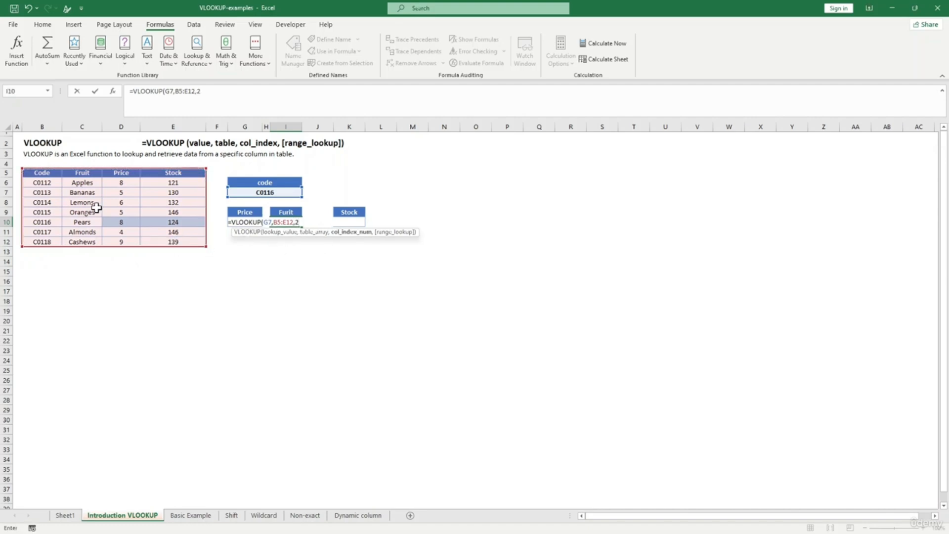
{"action": "type", "text": ","}
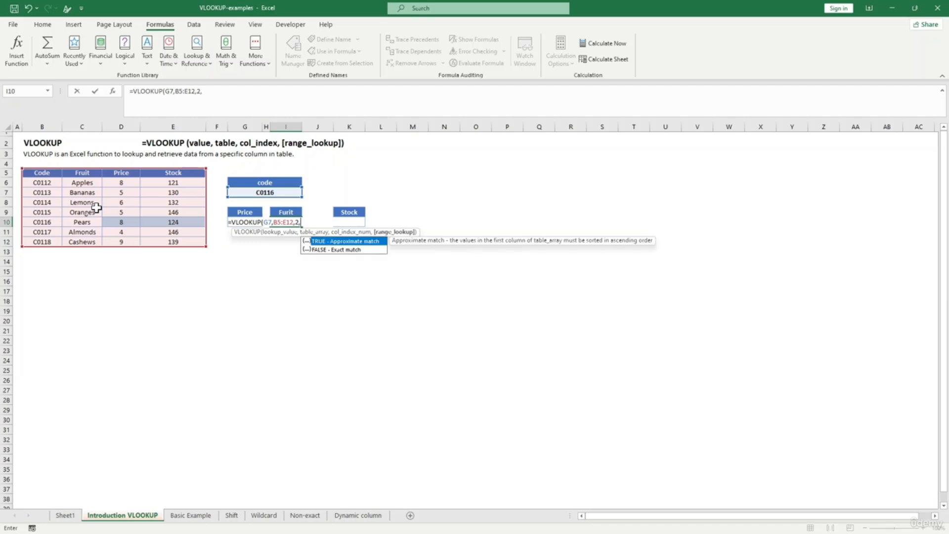
{"action": "type", "text": "fasle)"}
{"action": "key", "text": "Return"}
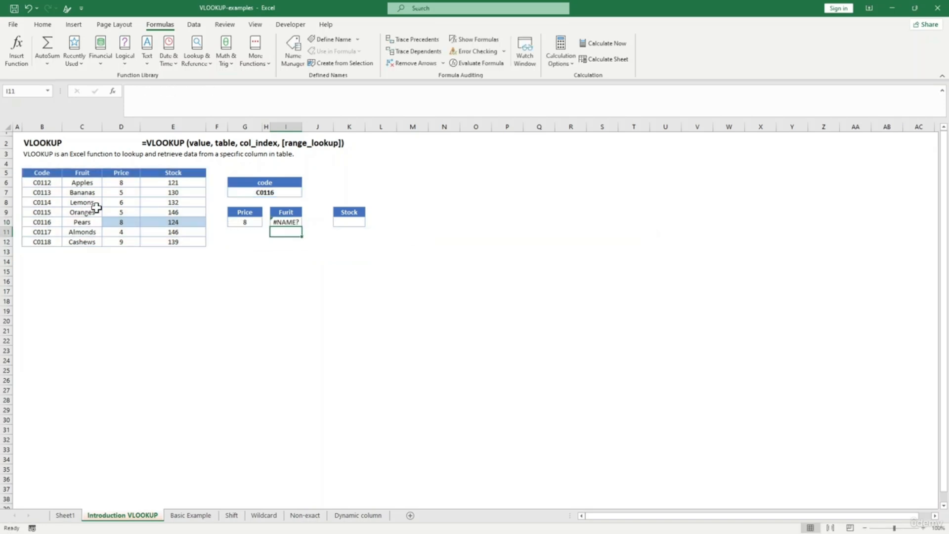
- Correct 'fasle' to false in I10 so it returns Pears, then check against B10 and C10
{"action": "left_click", "coordinate": [287, 220]}
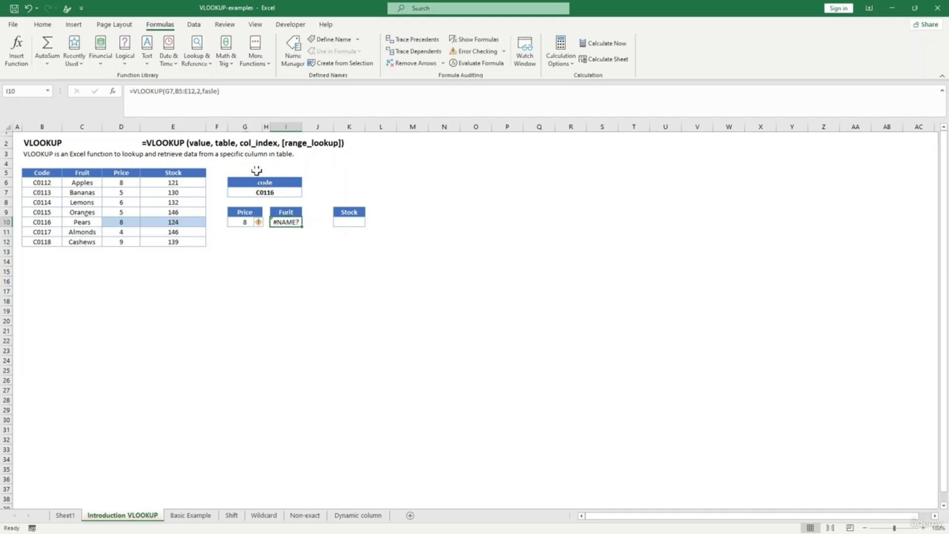
{"action": "left_click", "coordinate": [211, 90]}
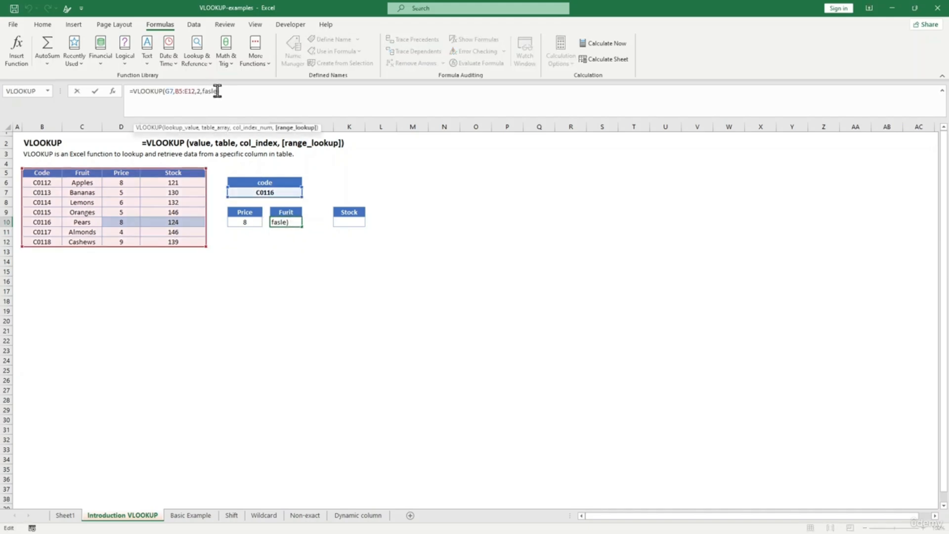
{"action": "left_click_drag", "start_coordinate": [218, 91], "coordinate": [202, 90]}
{"action": "key", "text": "BackSpace"}
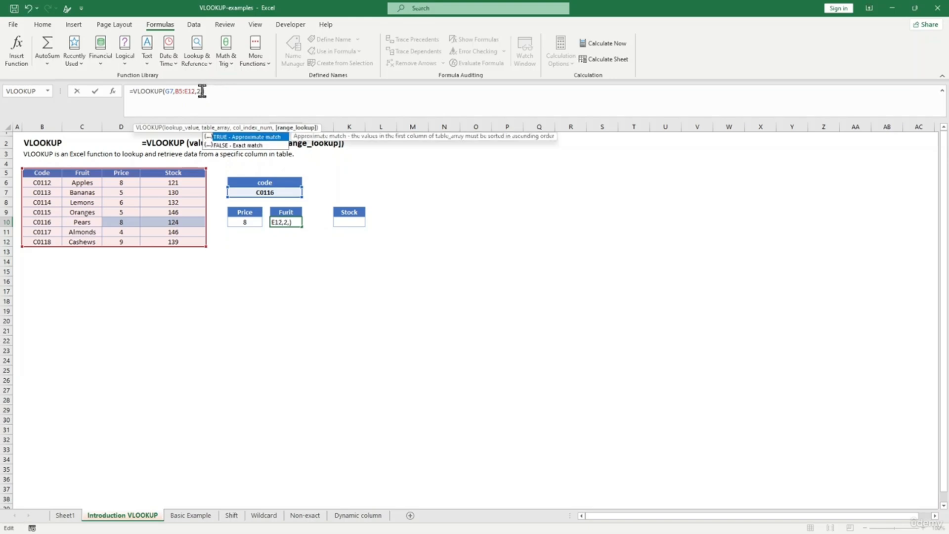
{"action": "type", "text": "false"}
{"action": "key", "text": "Return"}
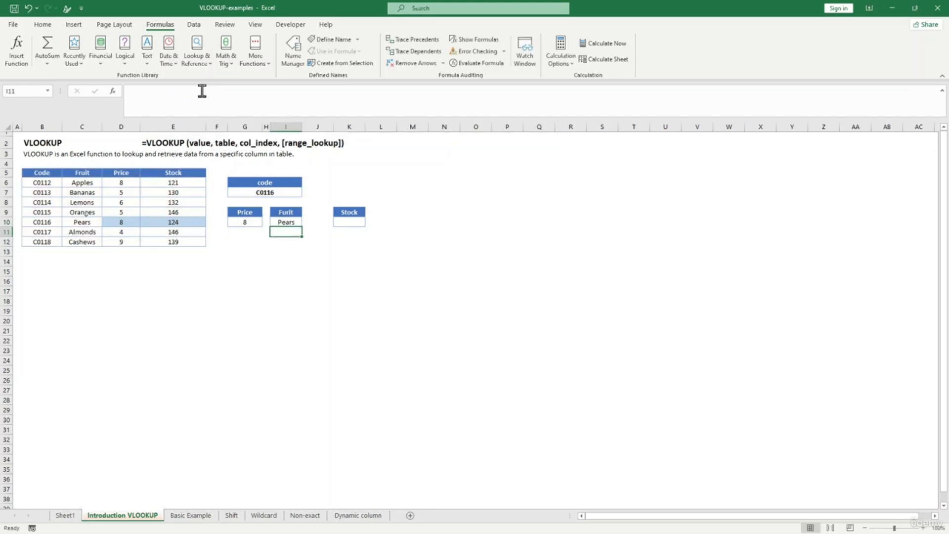
{"action": "left_click", "coordinate": [285, 222]}
{"action": "left_click", "coordinate": [291, 247]}
{"action": "left_click", "coordinate": [285, 222]}
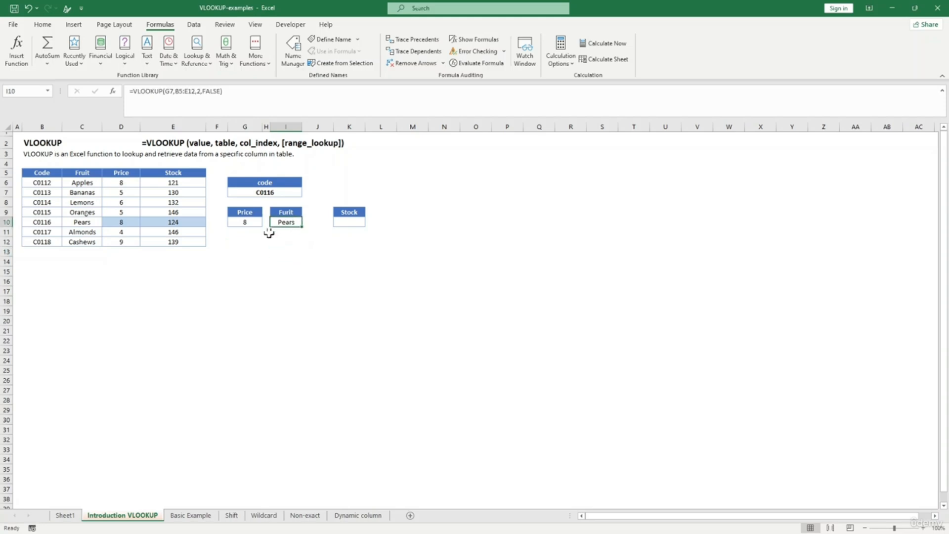
{"action": "left_click", "coordinate": [45, 222]}
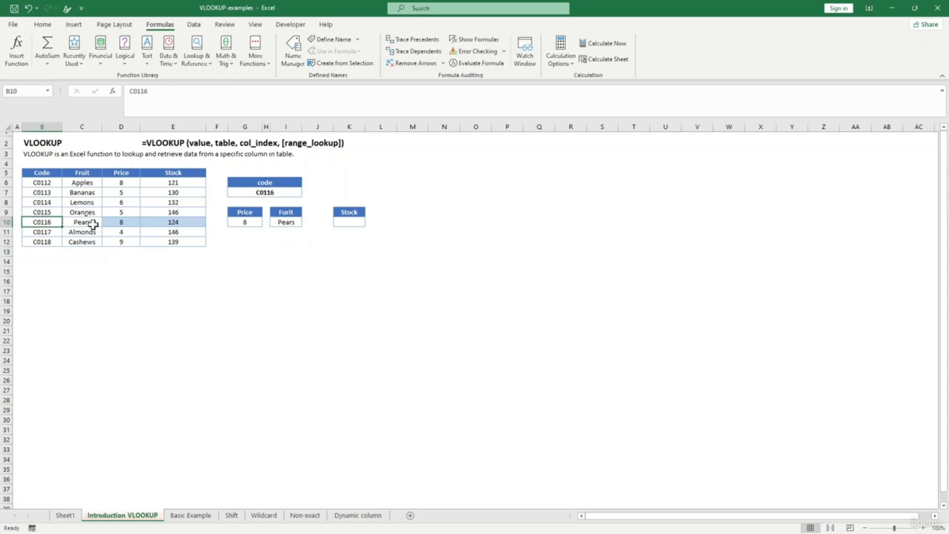
{"action": "left_click", "coordinate": [93, 224]}
- Change the lookup code in G7 to C0113 and verify Price 5 and Bananas against the table
{"action": "left_click", "coordinate": [348, 222]}
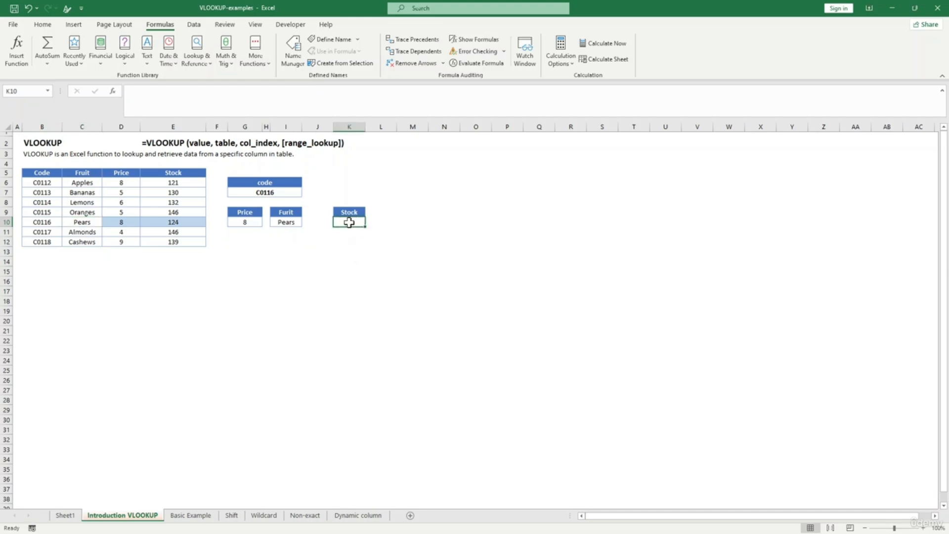
{"action": "left_click", "coordinate": [271, 193]}
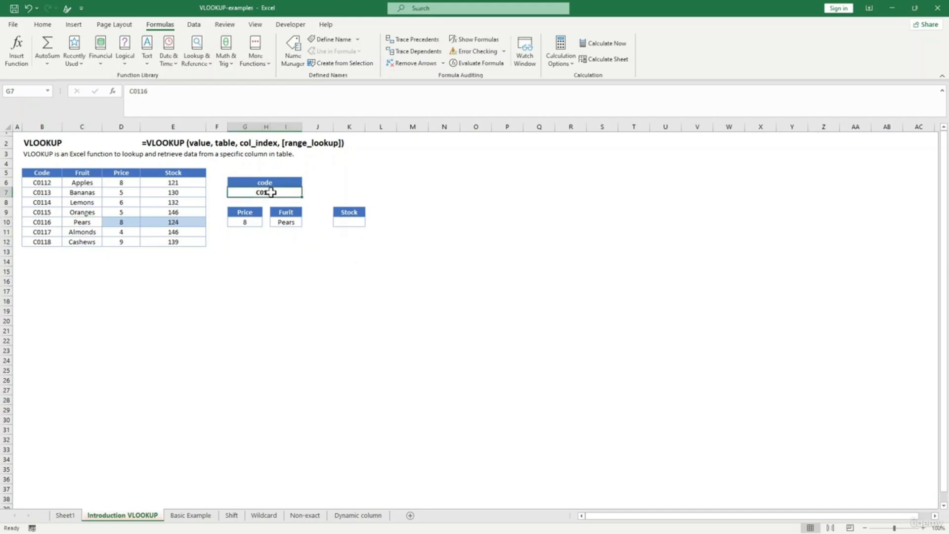
{"action": "type", "text": "COde"}
{"action": "key", "text": "BackSpace"}
{"action": "key", "text": "BackSpace"}
{"action": "key", "text": "BackSpace"}
{"action": "type", "text": "0"}
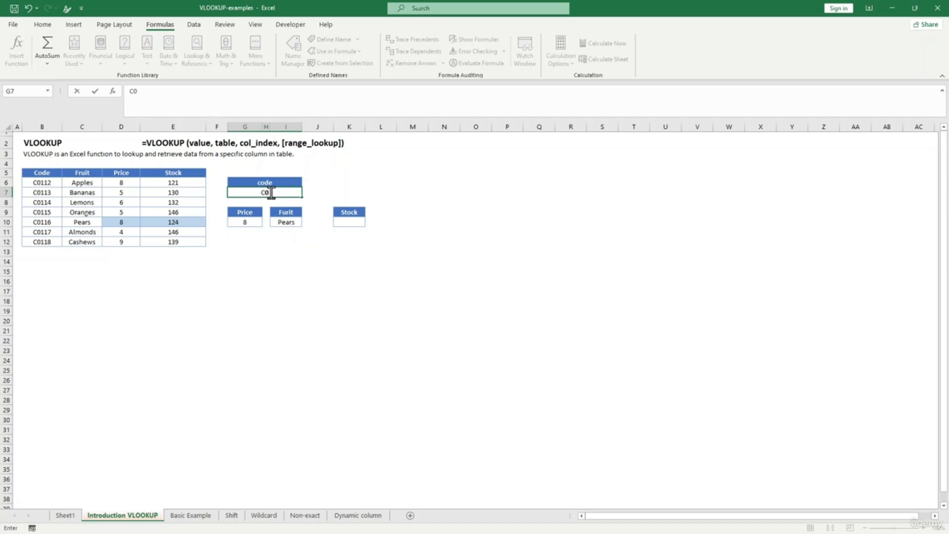
{"action": "type", "text": "113"}
{"action": "left_click", "coordinate": [340, 268]}
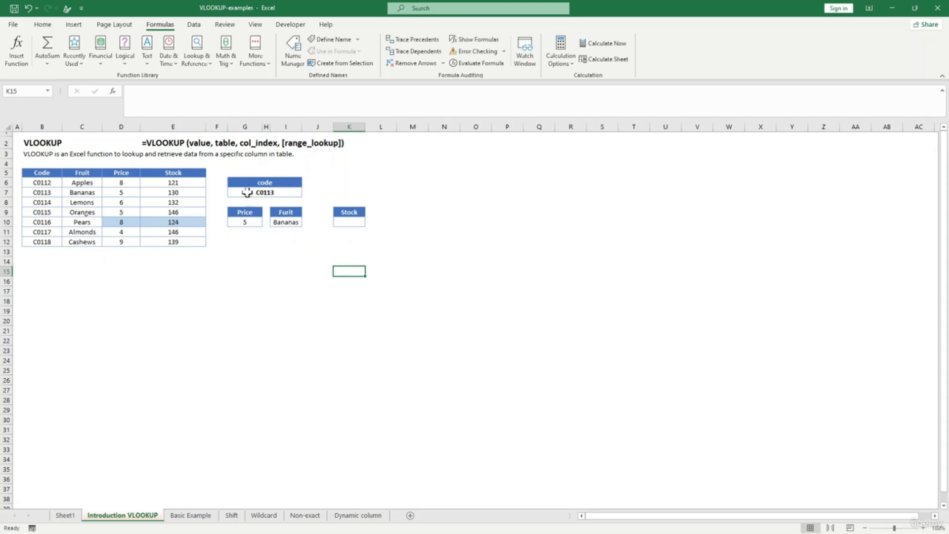
{"action": "left_click", "coordinate": [265, 193]}
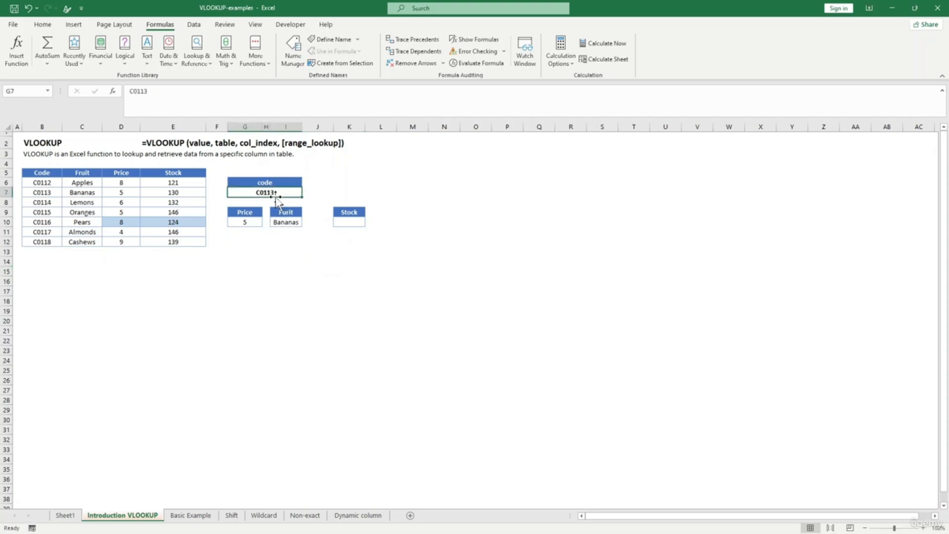
{"action": "left_click", "coordinate": [248, 221]}
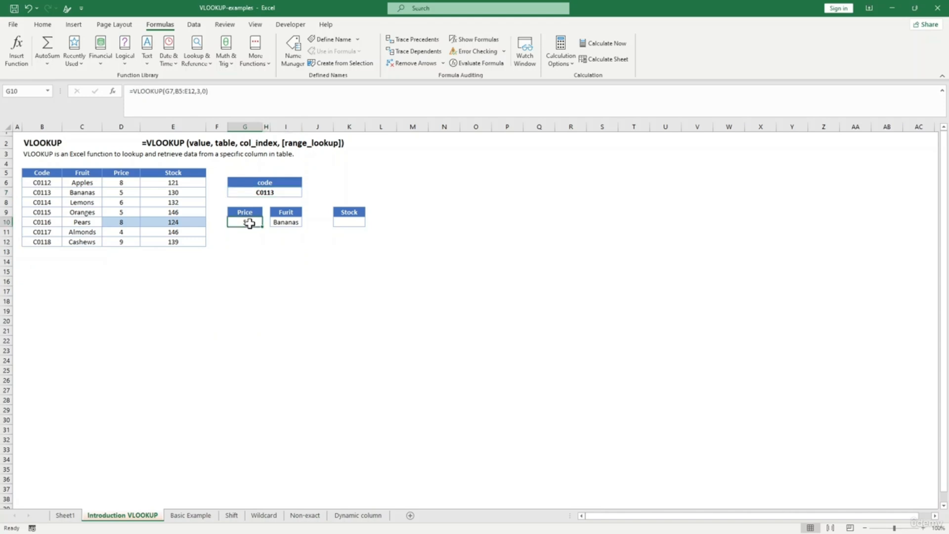
{"action": "left_click", "coordinate": [79, 193]}
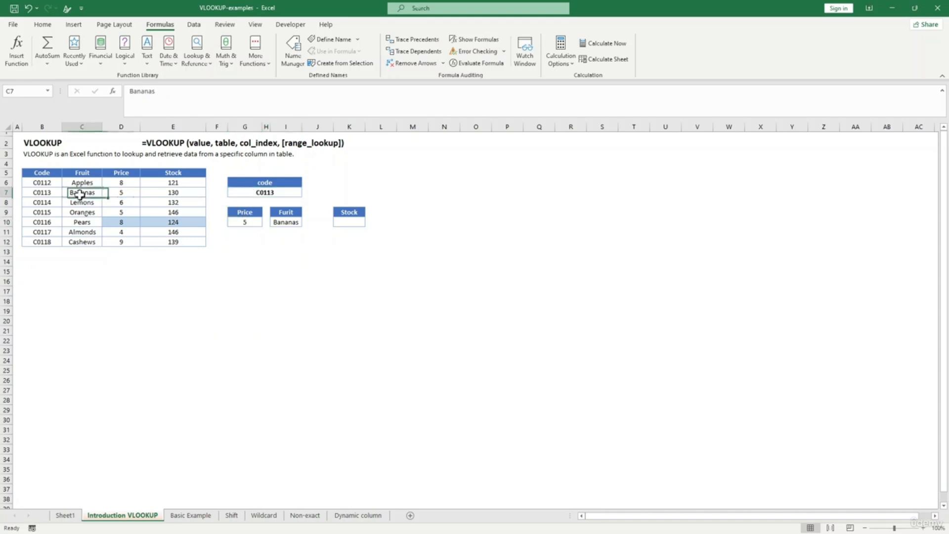
{"action": "left_click", "coordinate": [129, 192]}
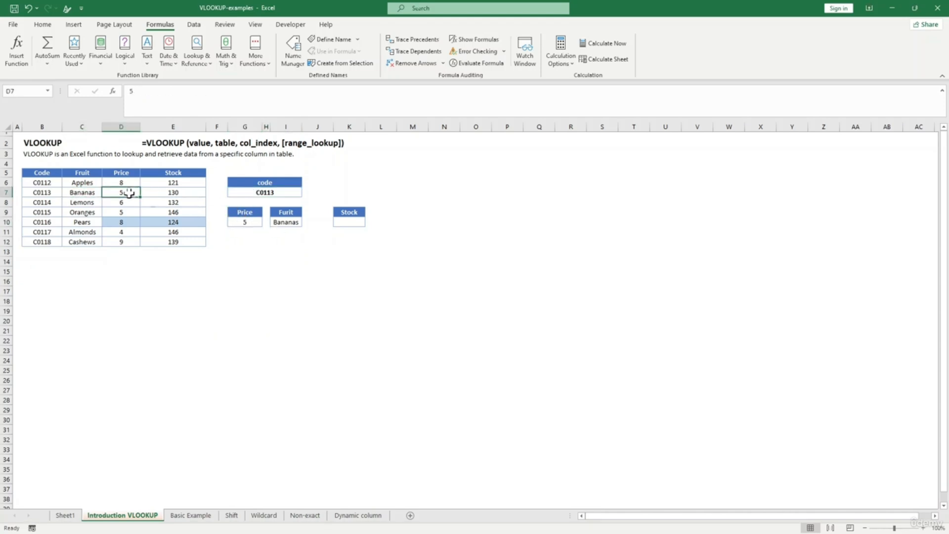
{"action": "left_click", "coordinate": [287, 300]}
{"action": "left_click", "coordinate": [356, 221]}
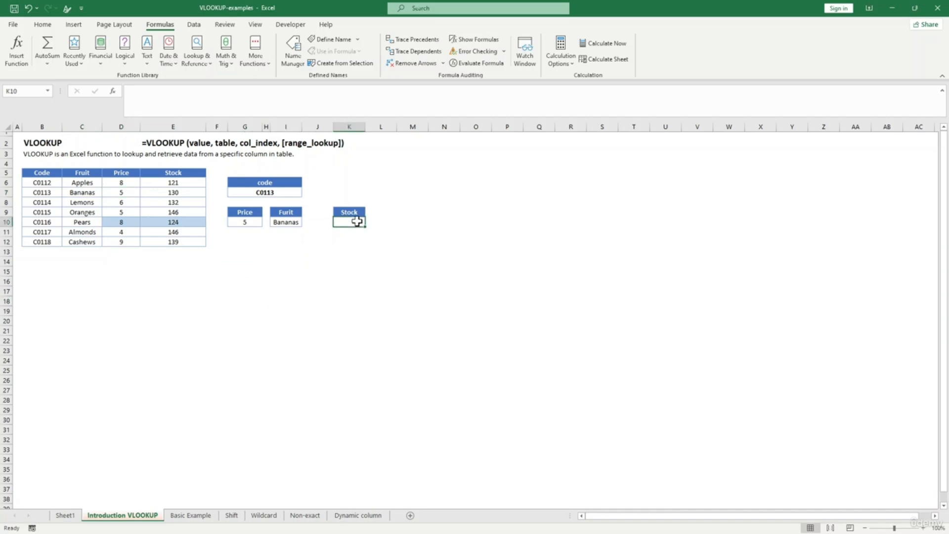
- Enter =VLOOKUP(G7,B5:E12,4,0) in the Stock cell K10, returning 130 for C0113
{"action": "type", "text": "=vl"}
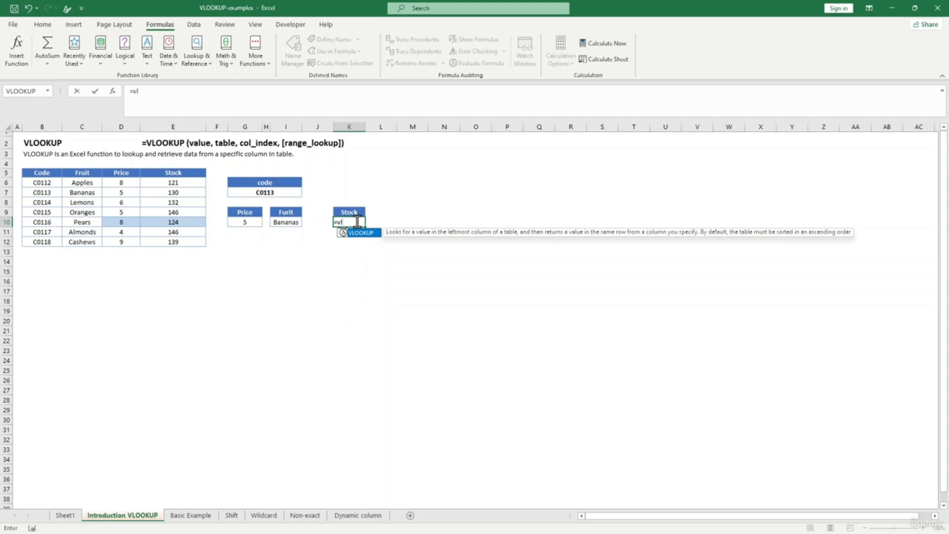
{"action": "key", "text": "Tab"}
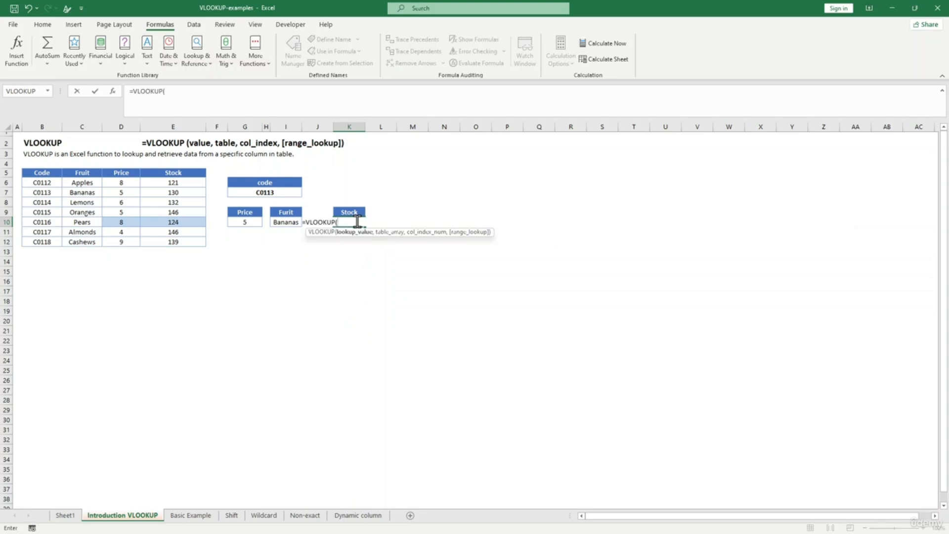
{"action": "left_click", "coordinate": [280, 194]}
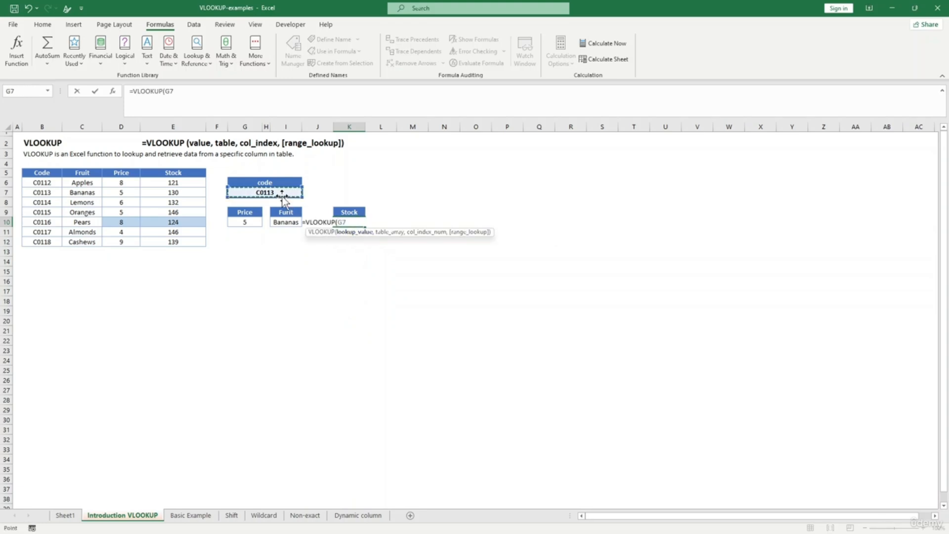
{"action": "type", "text": ","}
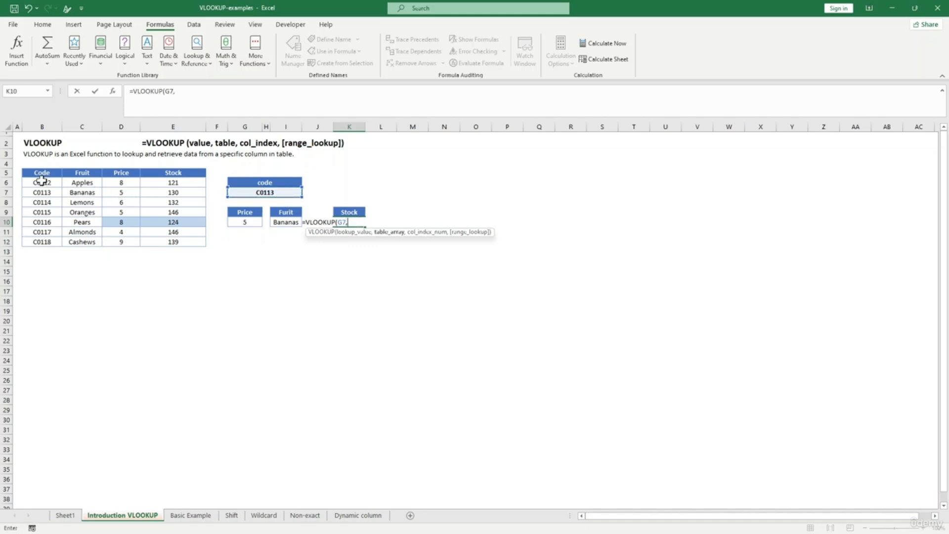
{"action": "left_click_drag", "start_coordinate": [41, 179], "coordinate": [203, 243]}
{"action": "type", "text": ",4"}
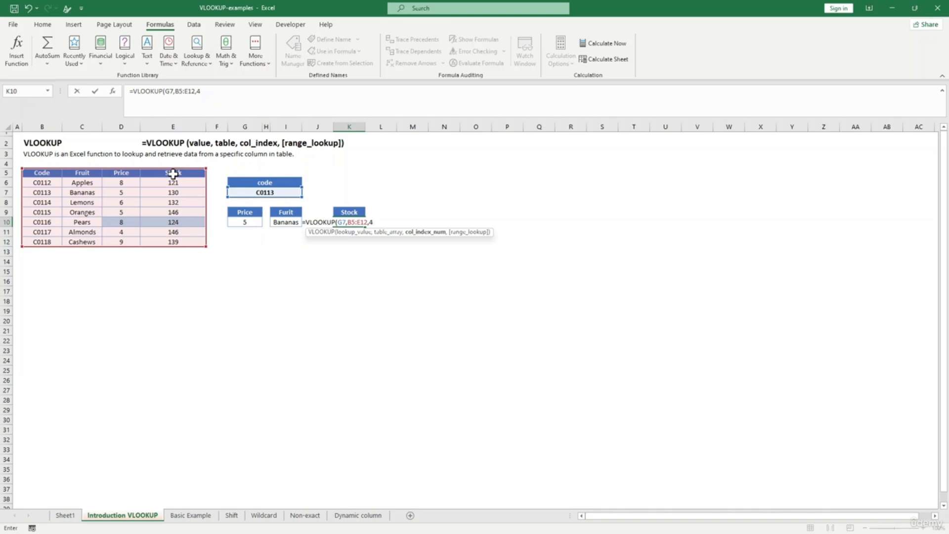
{"action": "type", "text": ","}
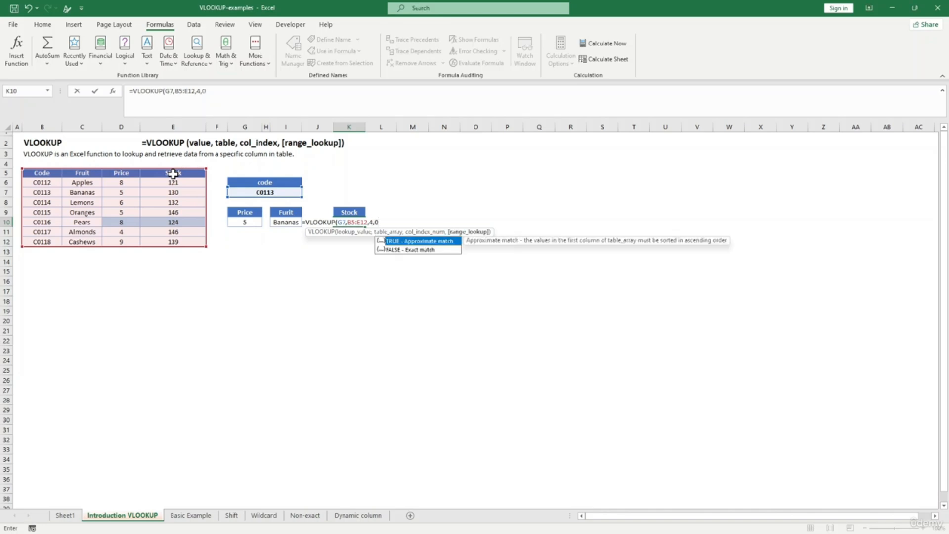
{"action": "type", "text": "0)"}
{"action": "key", "text": "Return"}
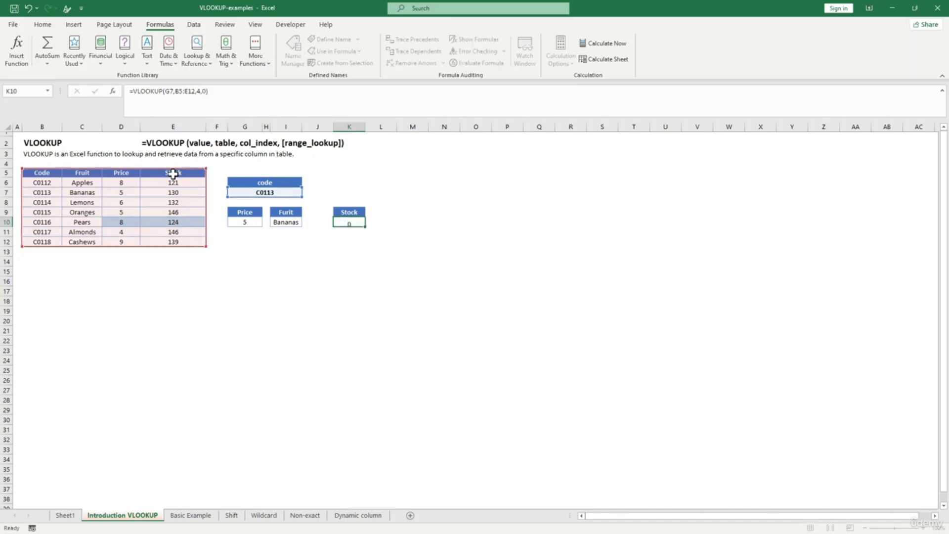
{"action": "left_click", "coordinate": [349, 220]}
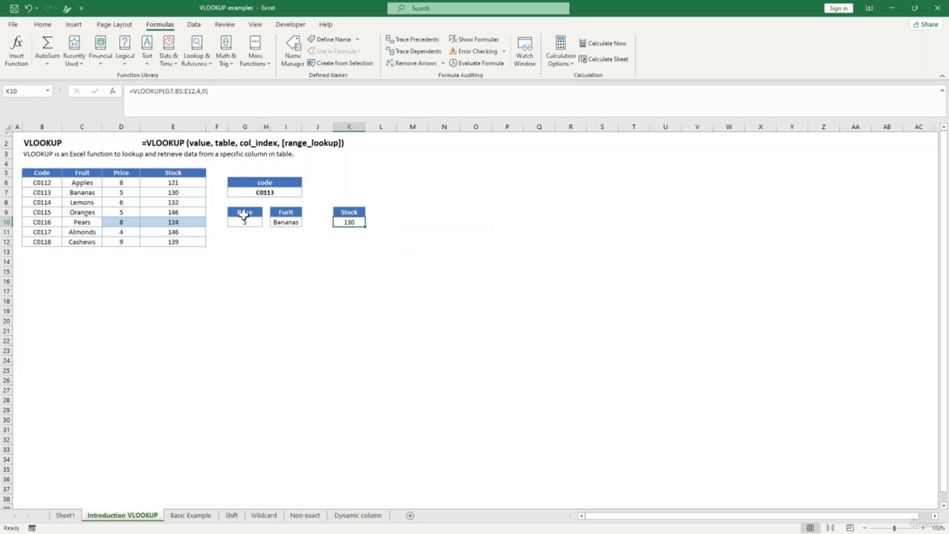
{"action": "left_click", "coordinate": [180, 193]}
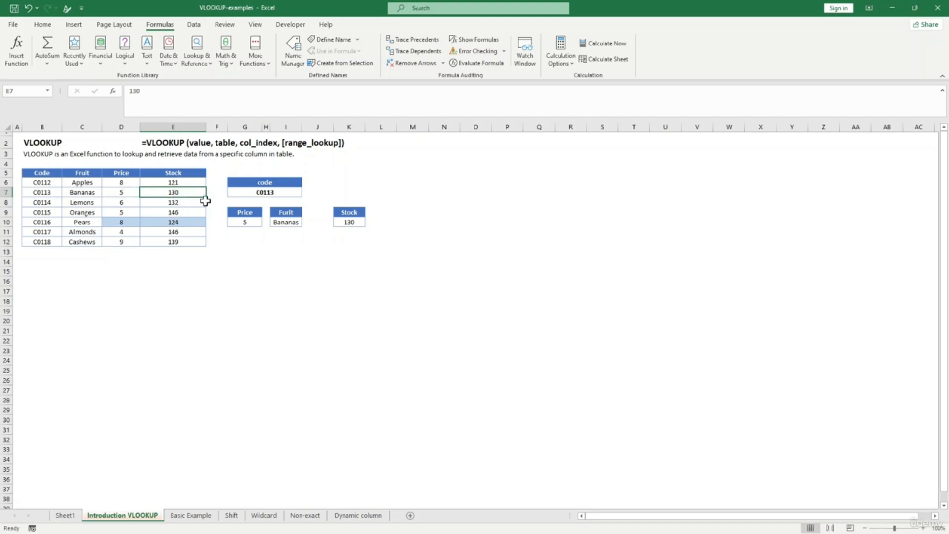
{"action": "left_click", "coordinate": [407, 259]}
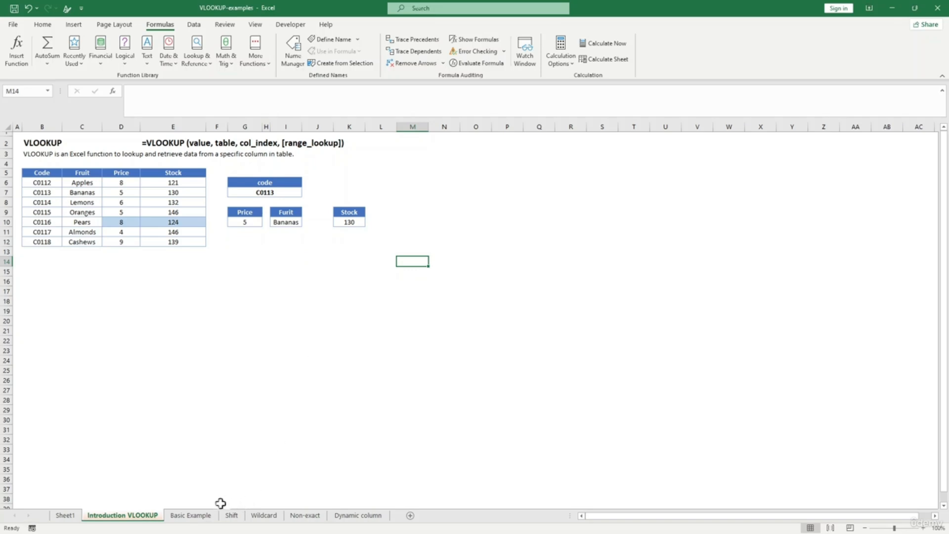
- Go to the Basic Example sheet and review its Name, Class and Grade table
{"action": "left_click", "coordinate": [204, 517]}
{"action": "left_click", "coordinate": [216, 244]}
{"action": "left_click", "coordinate": [157, 147]}
{"action": "left_click", "coordinate": [161, 205]}
{"action": "left_click_drag", "start_coordinate": [33, 135], "coordinate": [36, 179]}
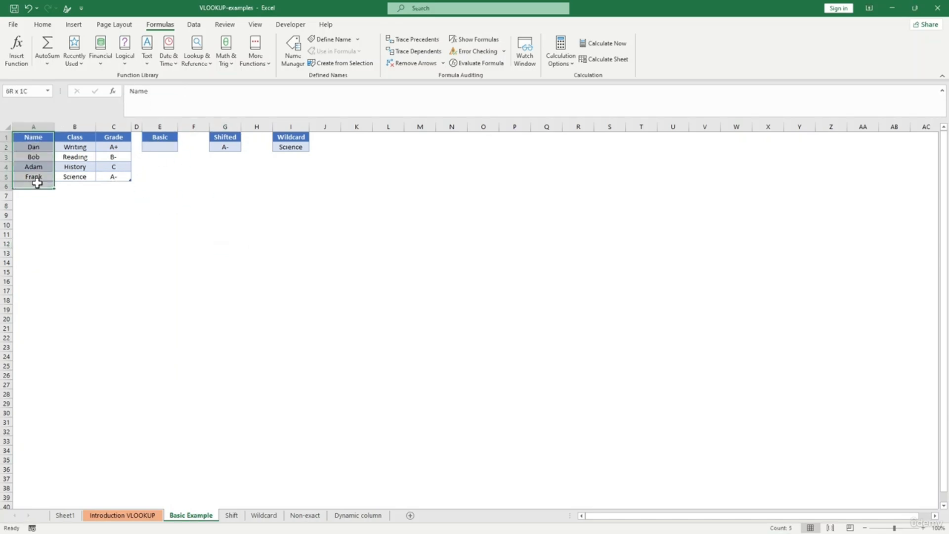
{"action": "left_click_drag", "start_coordinate": [93, 137], "coordinate": [116, 177]}
{"action": "left_click", "coordinate": [190, 196]}
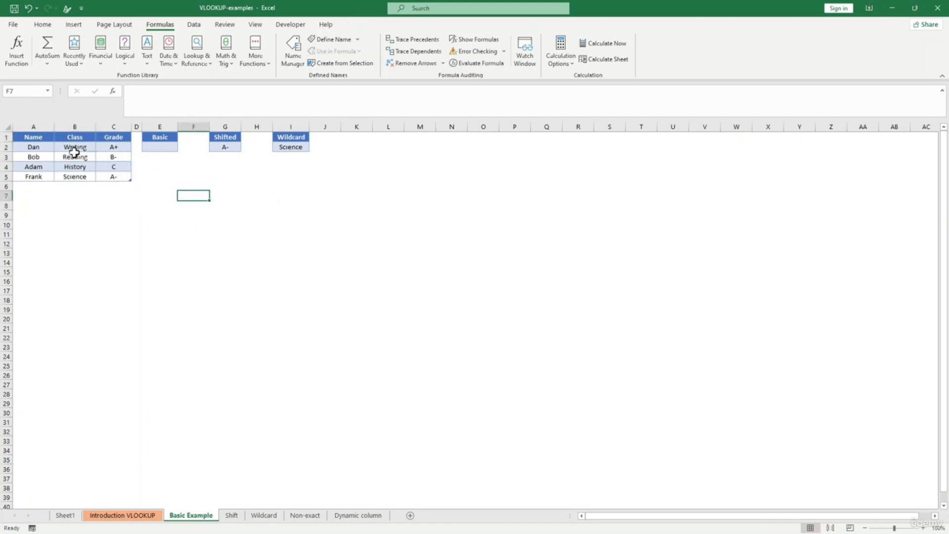
{"action": "left_click", "coordinate": [63, 213]}
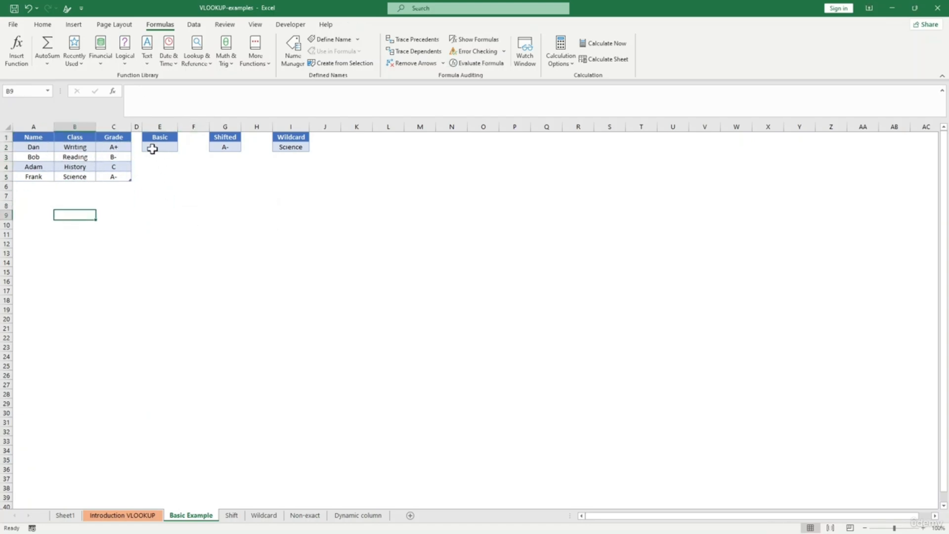
- Enter =VLOOKUP("bob",Table13[#All],2,0) in the Basic cell E2, returning Reading
{"action": "left_click", "coordinate": [154, 148]}
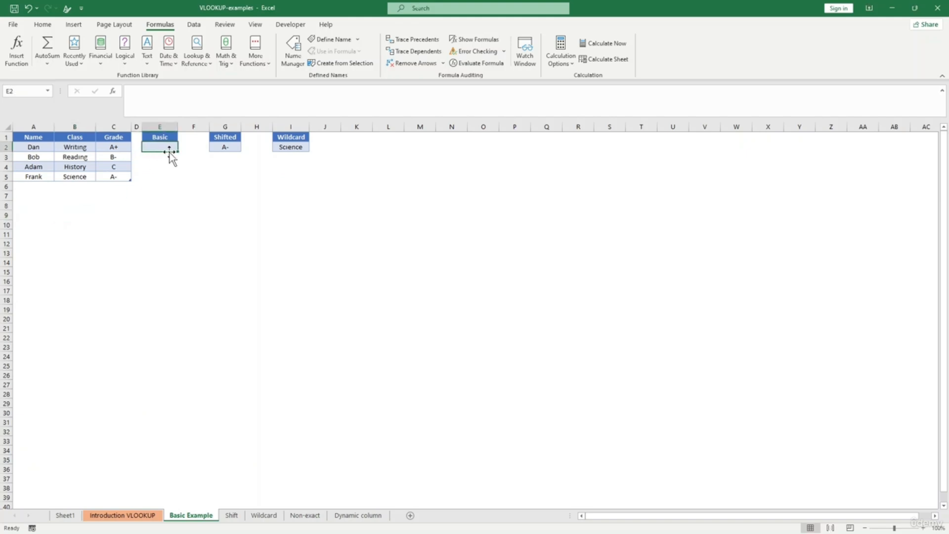
{"action": "type", "text": "=vlo"}
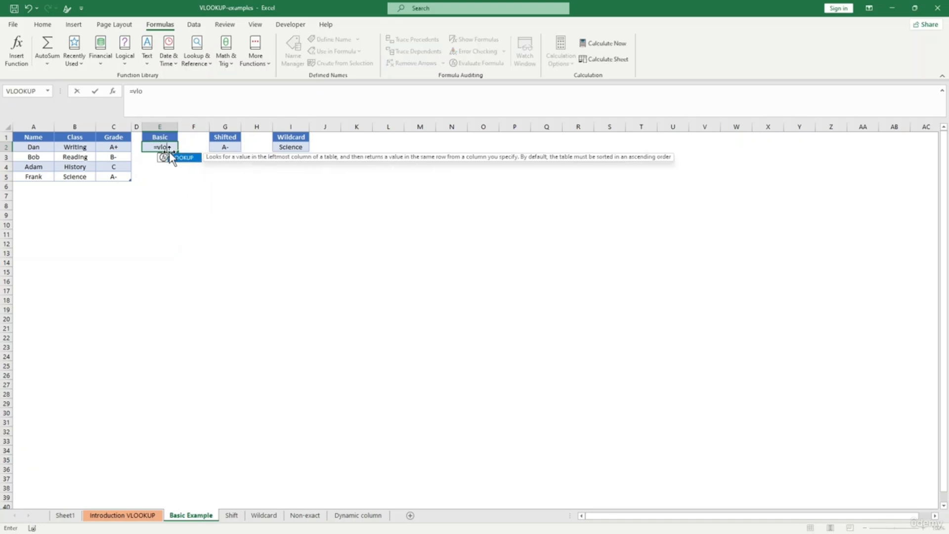
{"action": "key", "text": "Tab"}
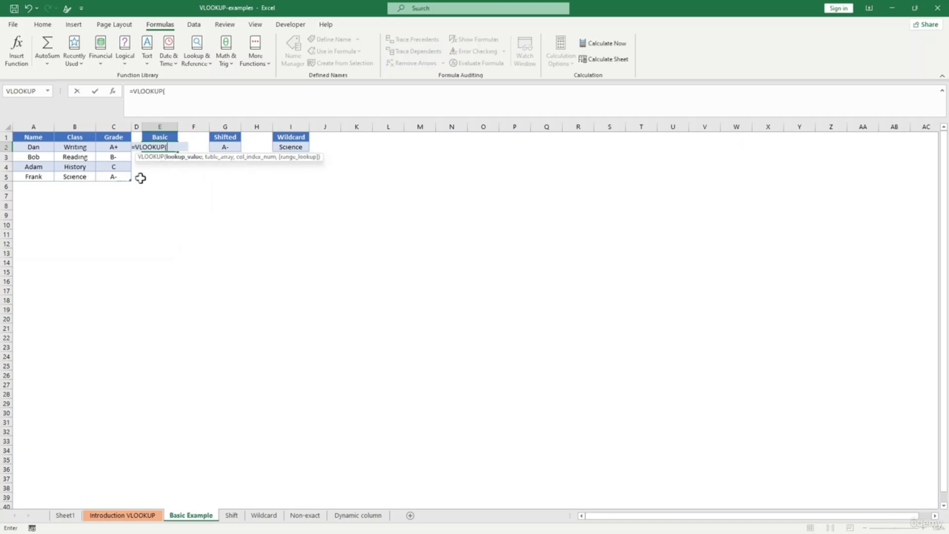
{"action": "type", "text": "\"bob\","}
{"action": "left_click_drag", "start_coordinate": [19, 138], "coordinate": [118, 176]}
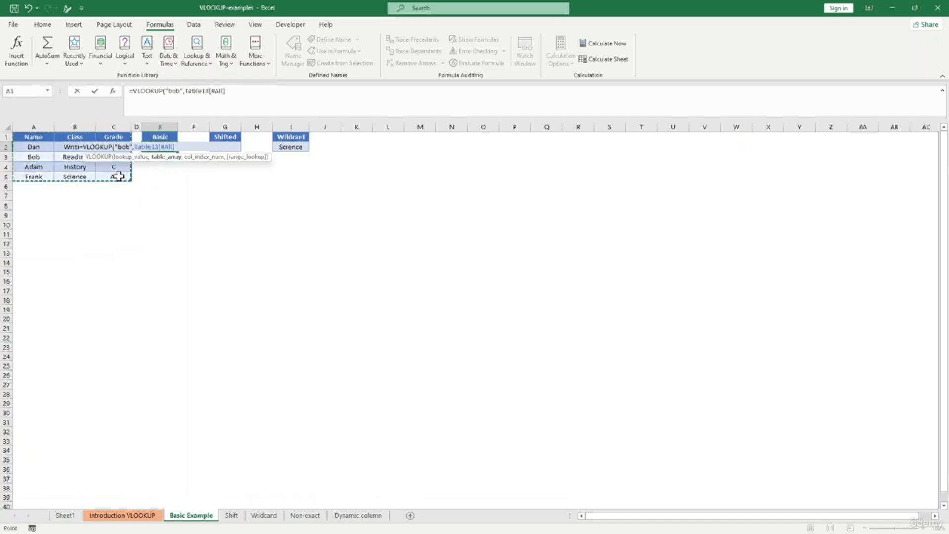
{"action": "type", "text": ","}
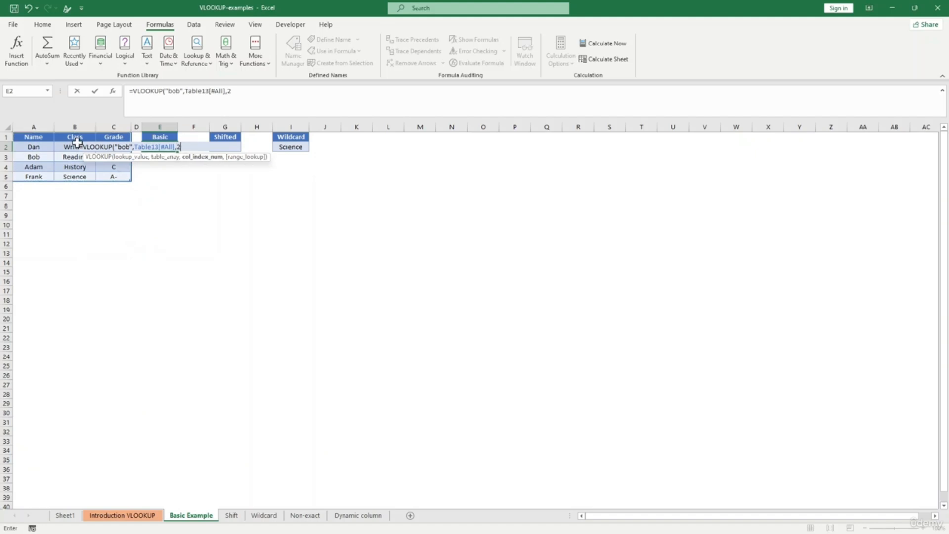
{"action": "type", "text": "2,"}
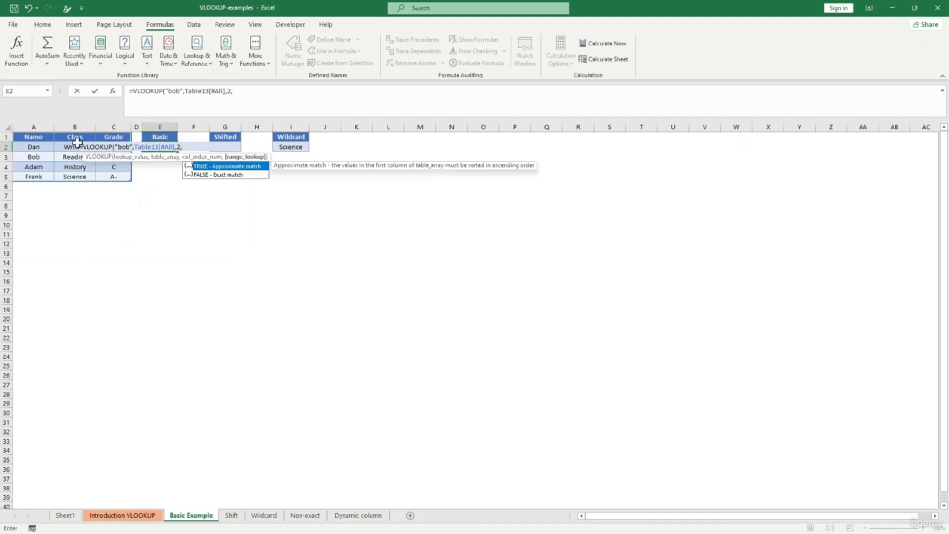
{"action": "type", "text": "0)"}
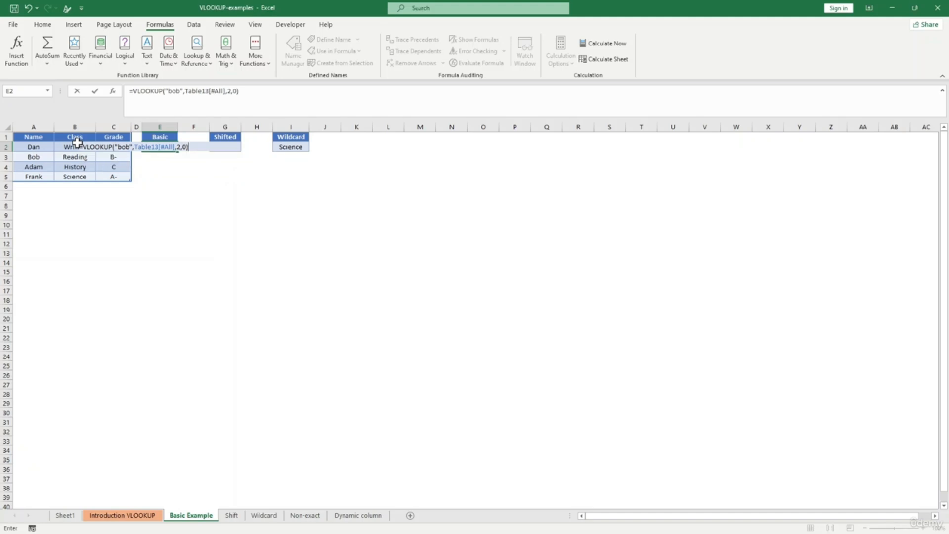
{"action": "key", "text": "Return"}
{"action": "left_click", "coordinate": [156, 146]}
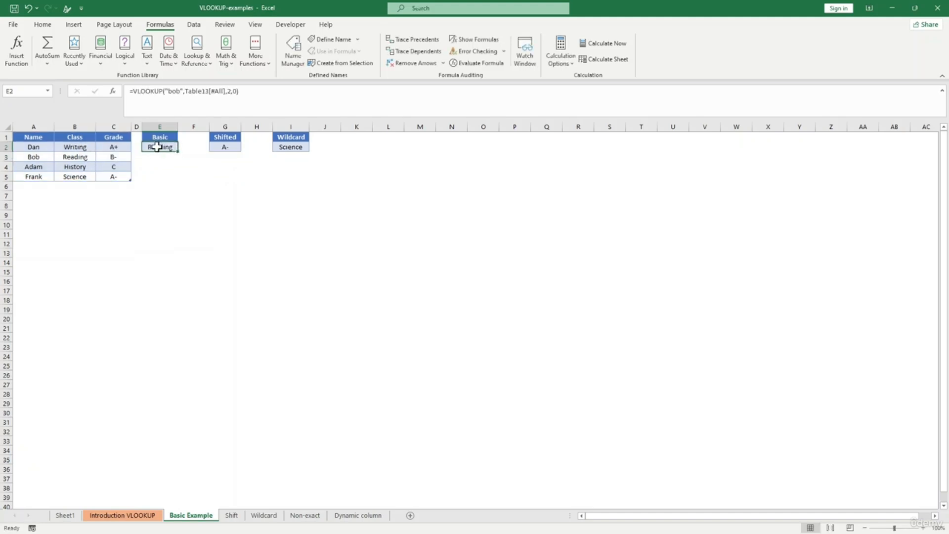
{"action": "left_click", "coordinate": [174, 187]}
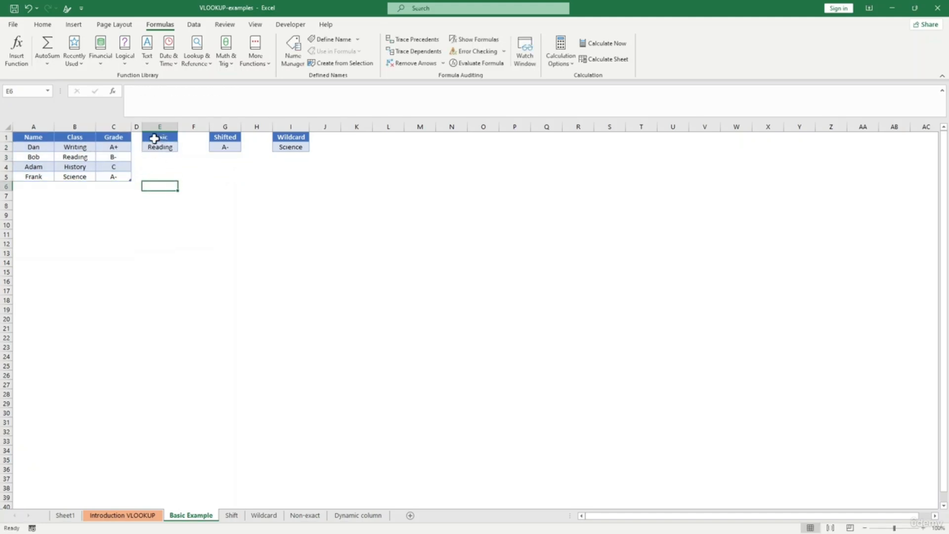
- Review the Shifted and Wildcard formulas, then delete the formula in the Shifted cell G2
{"action": "left_click", "coordinate": [73, 156]}
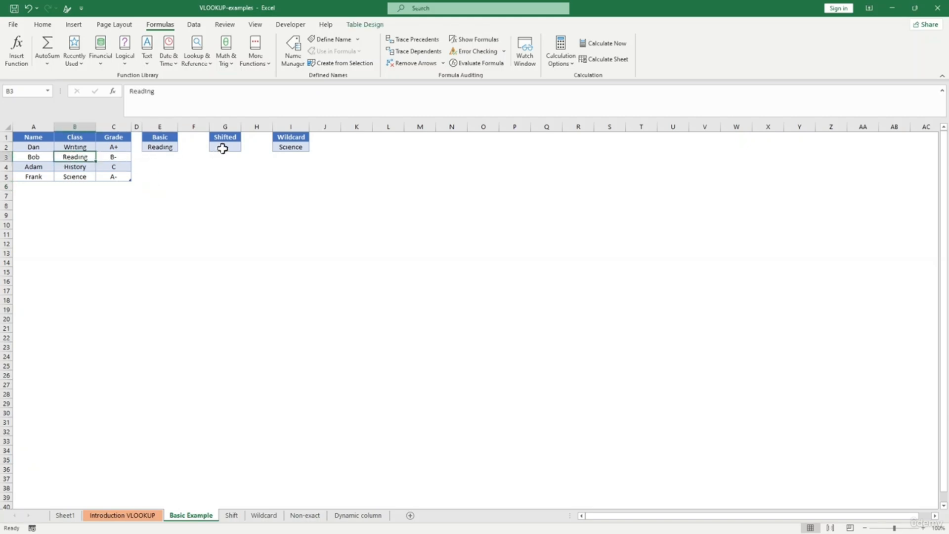
{"action": "left_click", "coordinate": [225, 166]}
{"action": "left_click", "coordinate": [224, 147]}
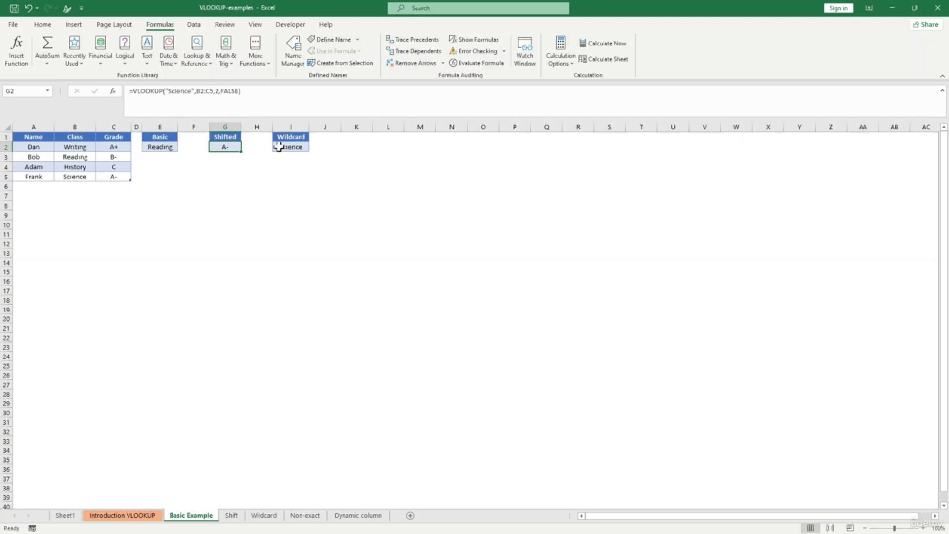
{"action": "left_click", "coordinate": [289, 147]}
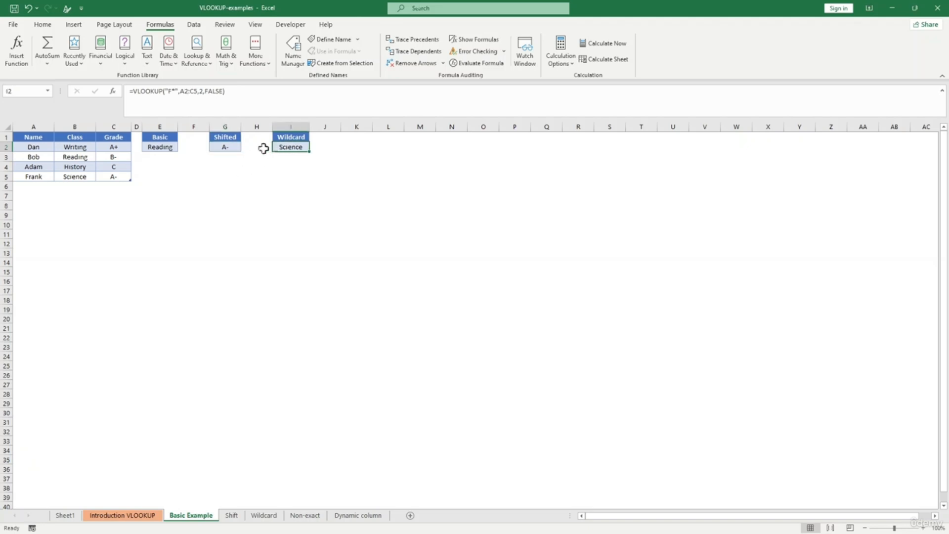
{"action": "left_click", "coordinate": [230, 143]}
{"action": "left_click", "coordinate": [188, 88]}
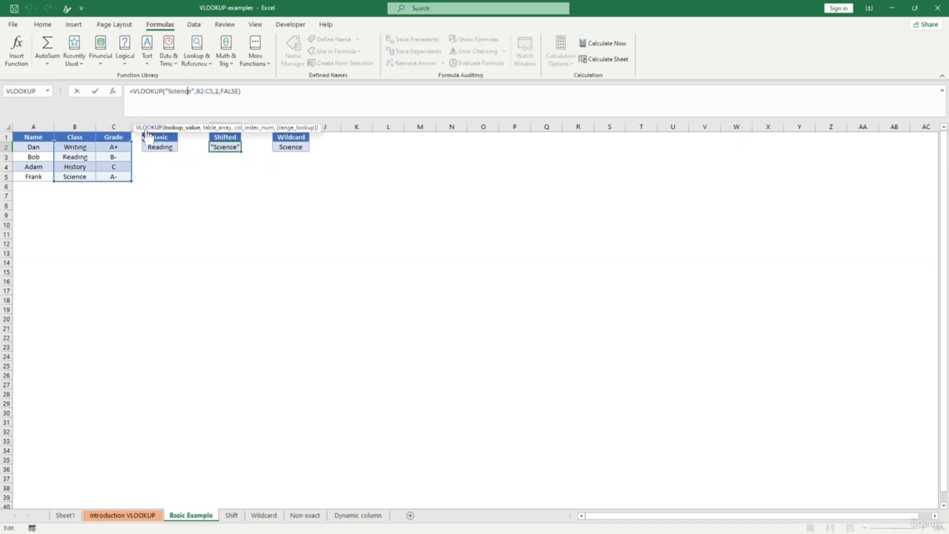
{"action": "left_click", "coordinate": [262, 214]}
{"action": "left_click", "coordinate": [226, 149]}
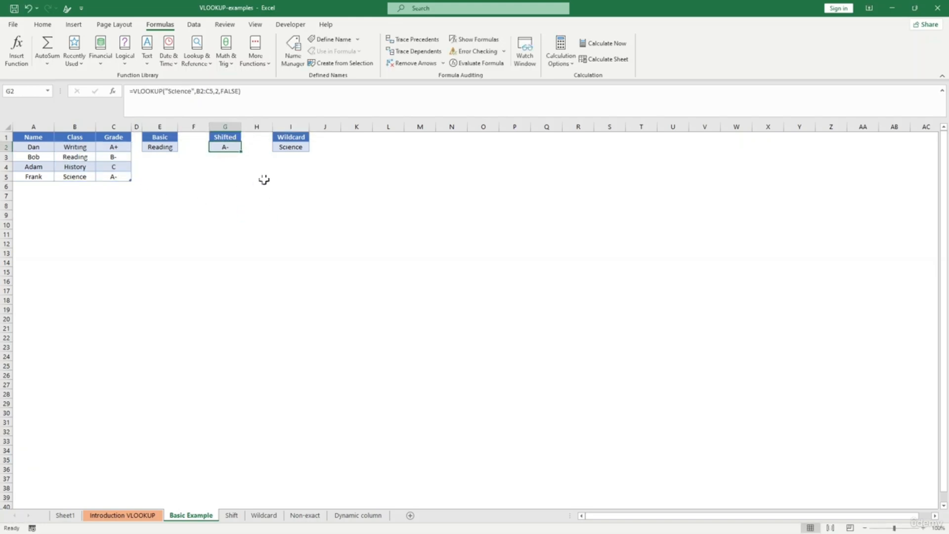
{"action": "left_click", "coordinate": [285, 148]}
{"action": "left_click", "coordinate": [235, 156]}
{"action": "left_click", "coordinate": [225, 148]}
{"action": "key", "text": "BackSpace"}
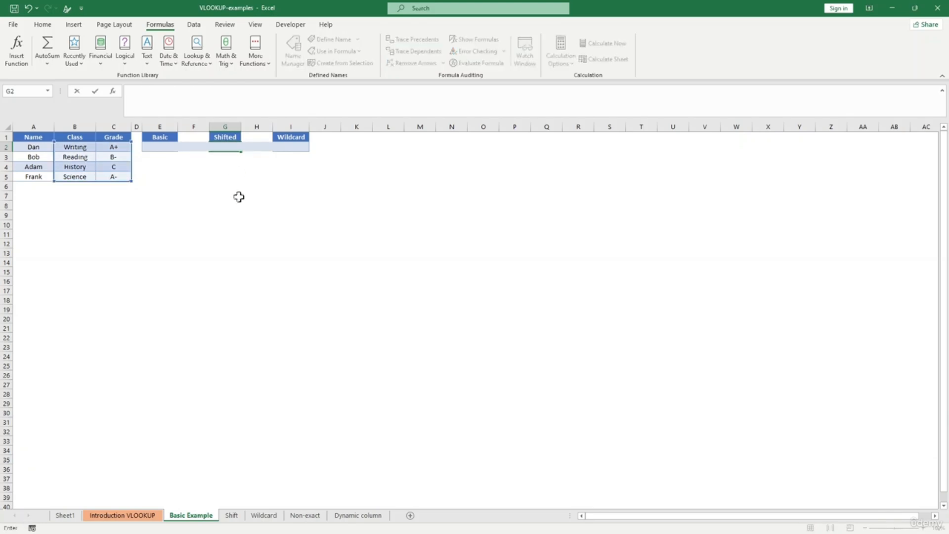
- Enter =VLOOKUP("History",Table13[[Class]:[Grade]],2,0) in the Shifted cell G2 to return grade C
{"action": "left_click", "coordinate": [238, 197]}
{"action": "left_click", "coordinate": [226, 147]}
{"action": "type", "text": "=vl"}
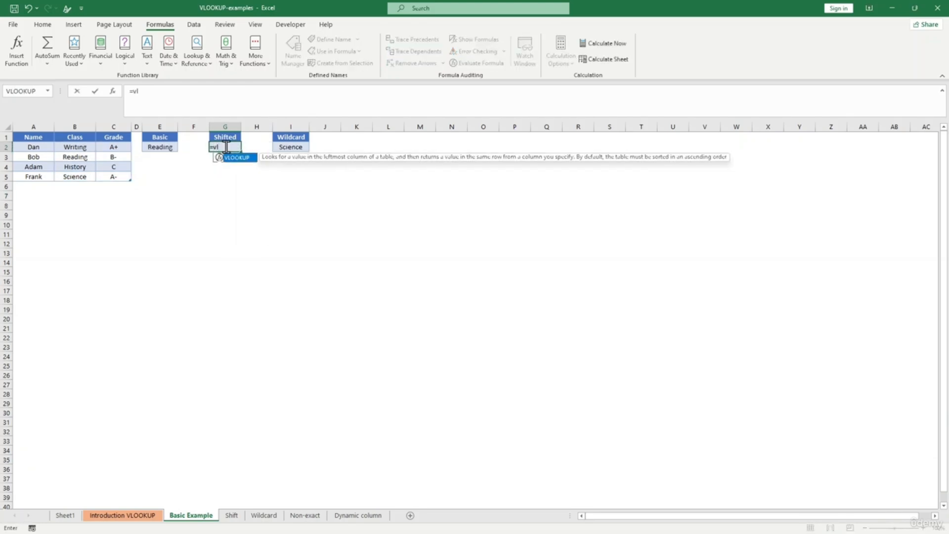
{"action": "key", "text": "Tab"}
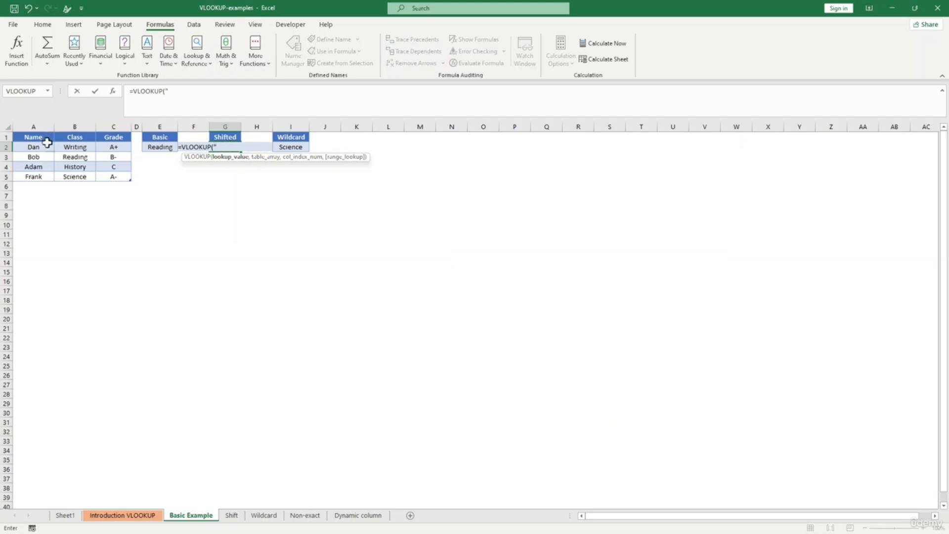
{"action": "type", "text": "\"History\""}
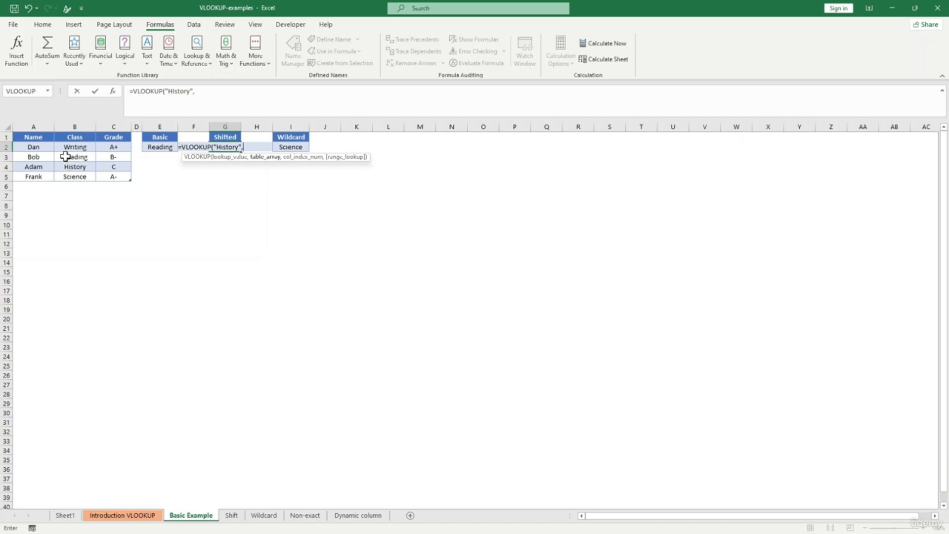
{"action": "type", "text": ","}
{"action": "left_click_drag", "start_coordinate": [67, 147], "coordinate": [120, 178]}
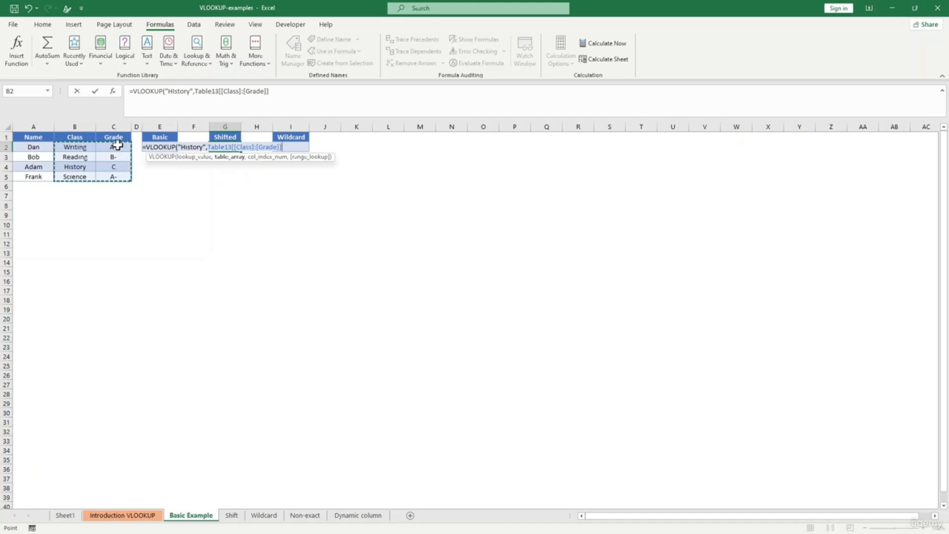
{"action": "type", "text": ",2,)"}
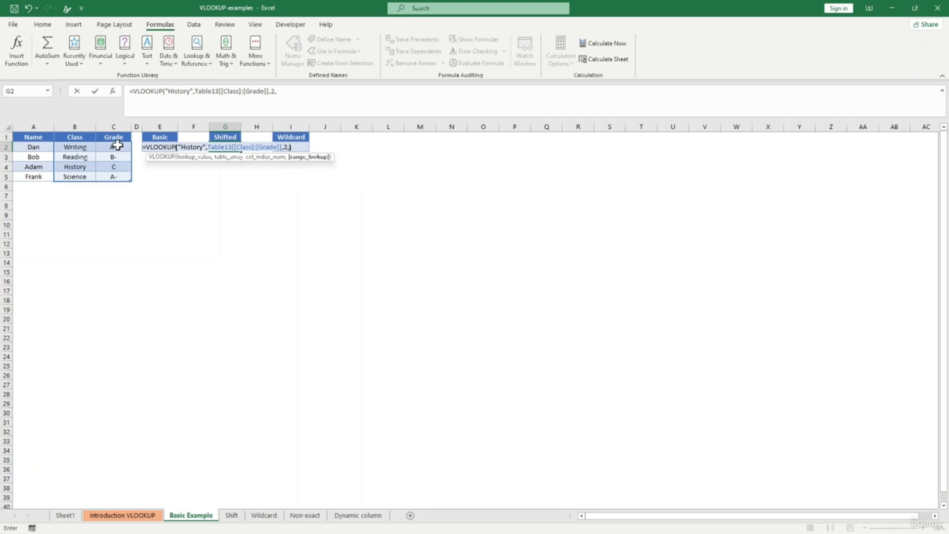
{"action": "key", "text": "BackSpace"}
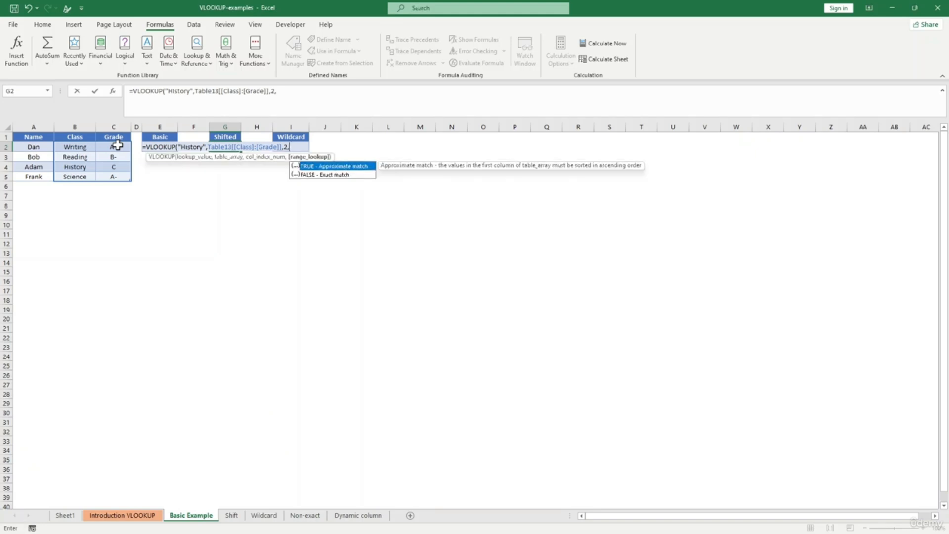
{"action": "type", "text": "0)"}
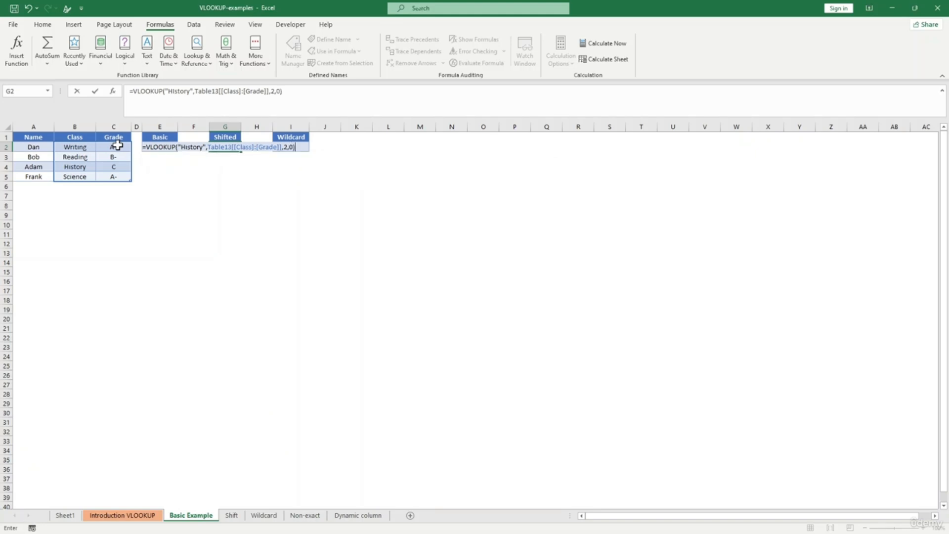
{"action": "key", "text": "Return"}
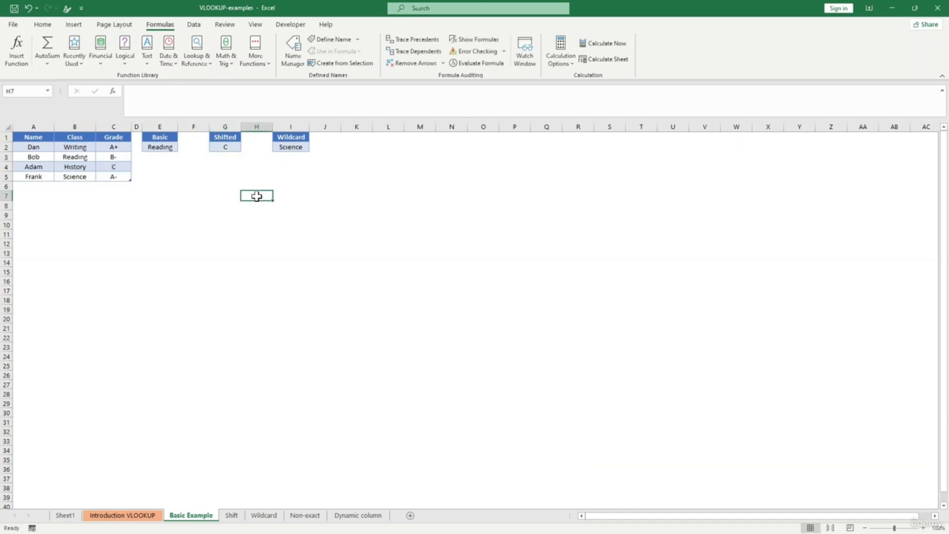
{"action": "left_click", "coordinate": [227, 145]}
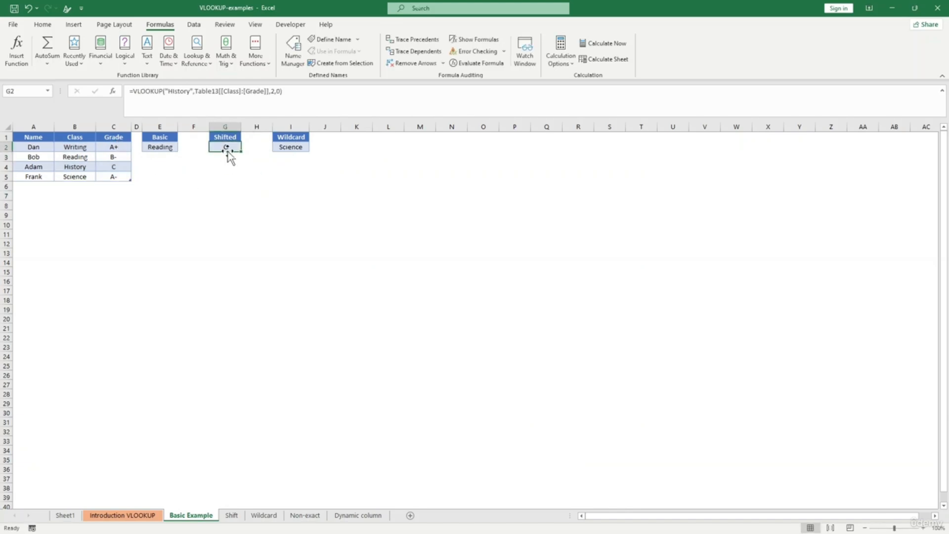
{"action": "left_click", "coordinate": [86, 170]}
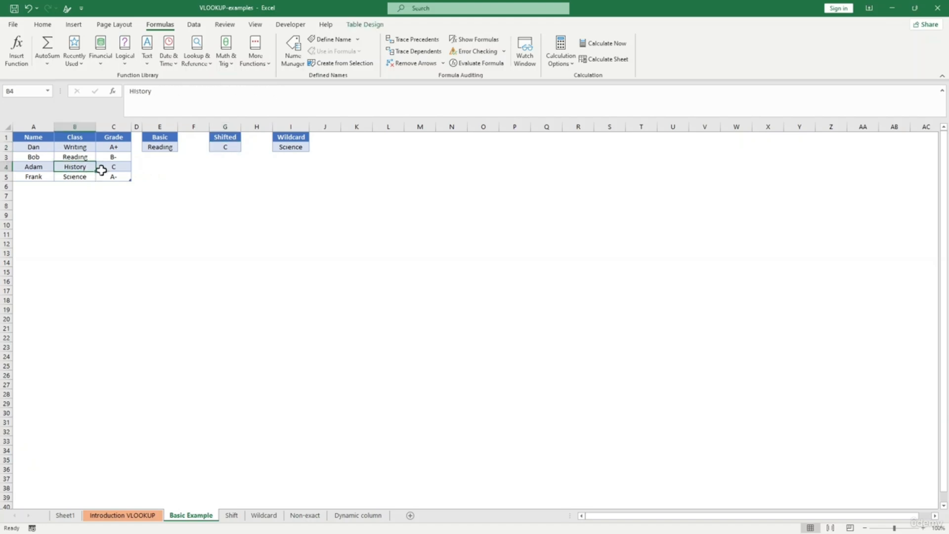
{"action": "left_click", "coordinate": [222, 146]}
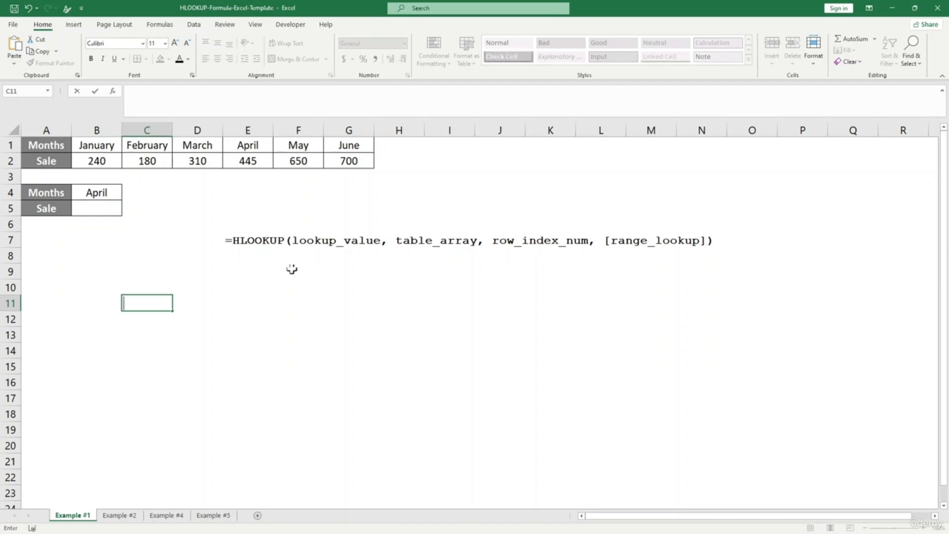
- Finish editing cell C11 on Example #1 and bring up the Formulas function library
{"action": "left_click", "coordinate": [192, 303]}
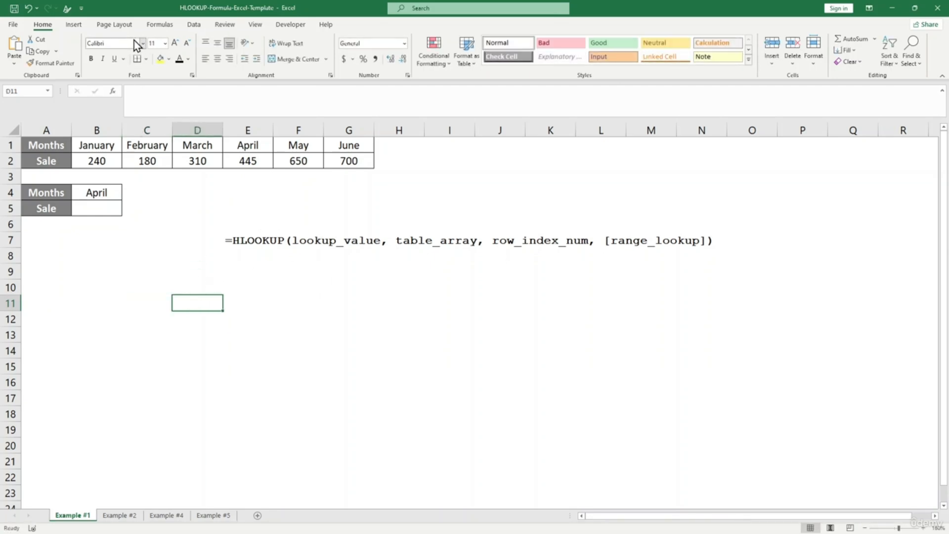
{"action": "left_click", "coordinate": [156, 28]}
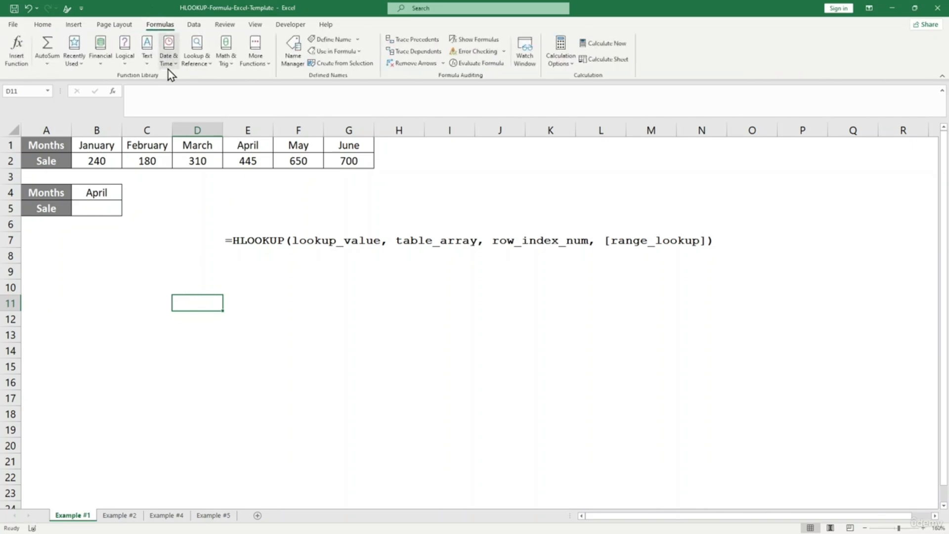
{"action": "left_click", "coordinate": [208, 63]}
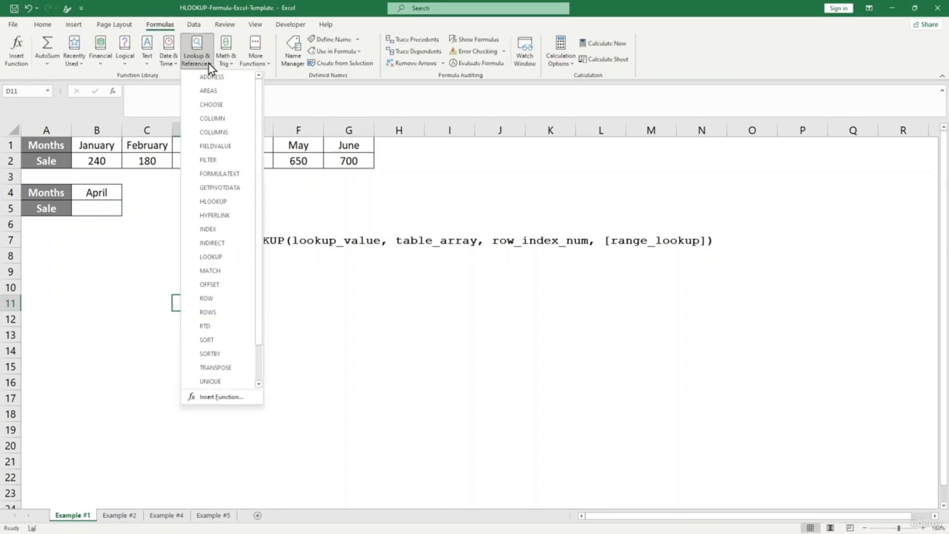
{"action": "scroll", "coordinate": [258, 244], "scroll_direction": "down", "scroll_amount": 1}
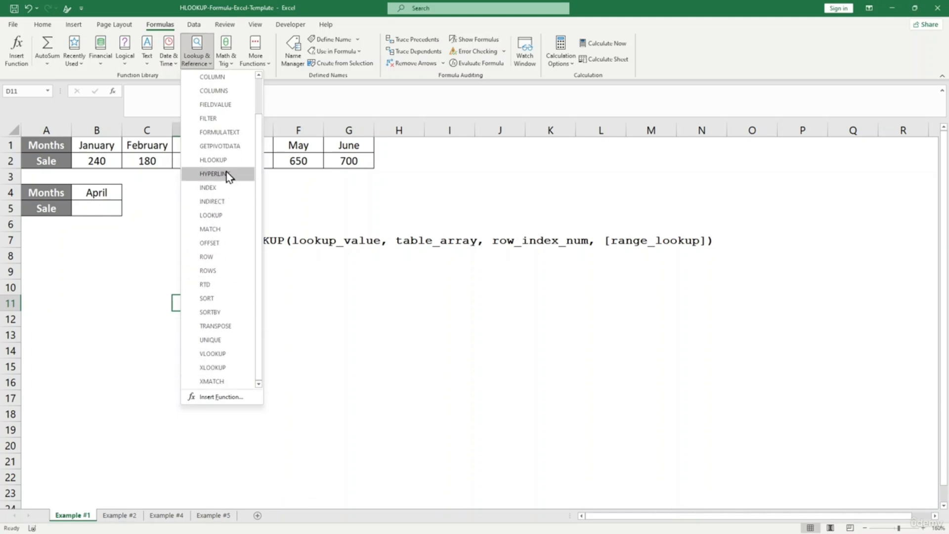
{"action": "left_click", "coordinate": [220, 160]}
{"action": "left_click_drag", "start_coordinate": [362, 224], "coordinate": [379, 203]}
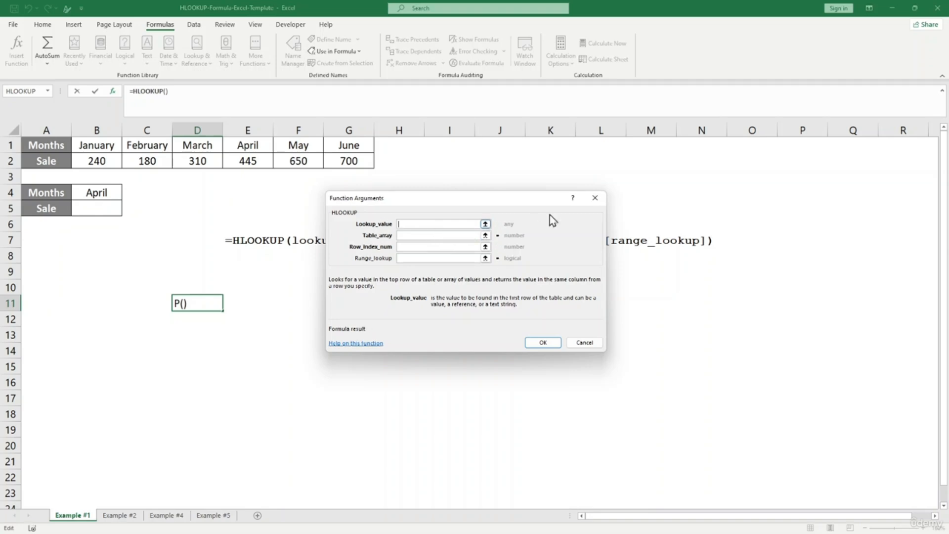
{"action": "left_click", "coordinate": [409, 247]}
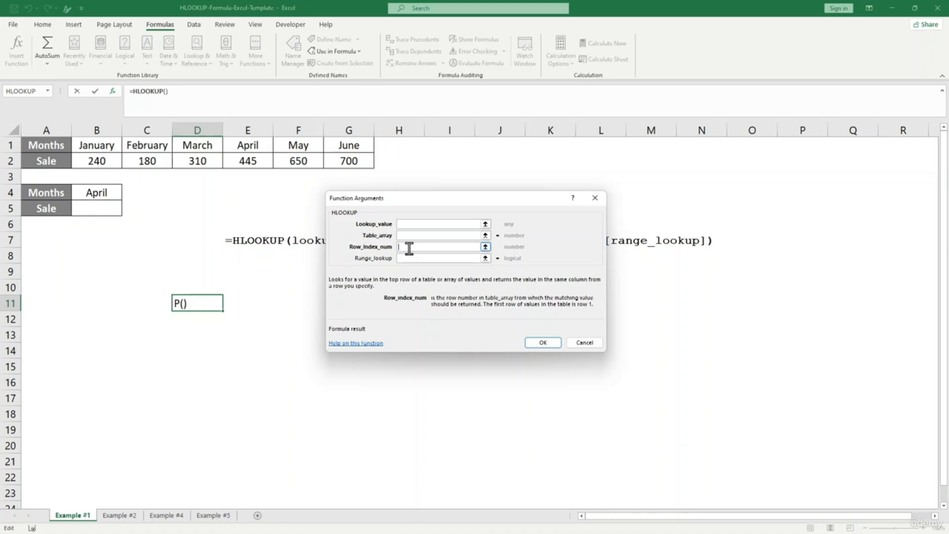
{"action": "left_click", "coordinate": [590, 200]}
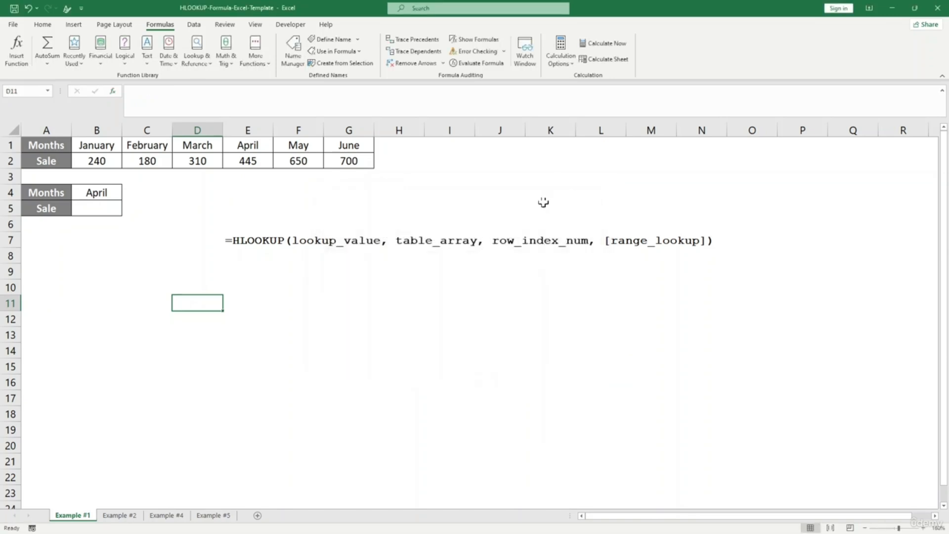
{"action": "left_click", "coordinate": [254, 275]}
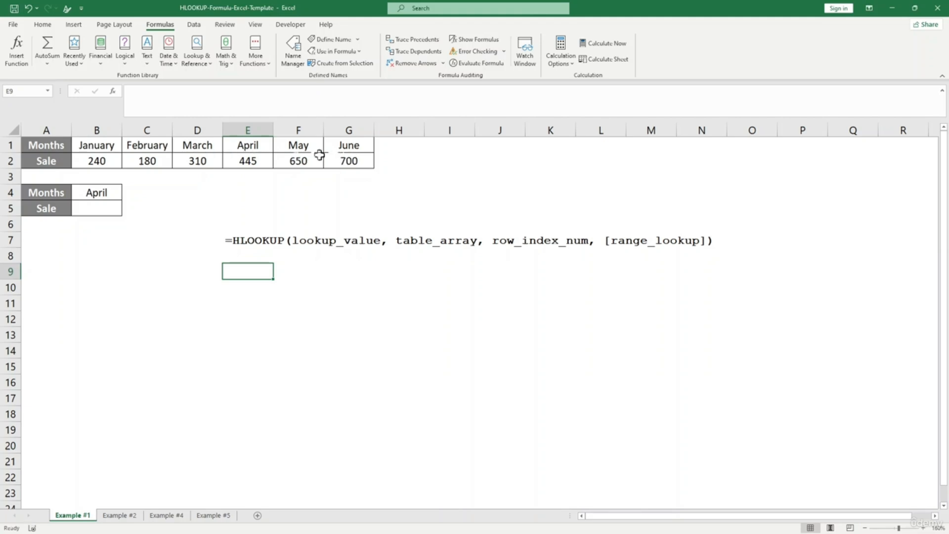
{"action": "left_click", "coordinate": [98, 160]}
{"action": "left_click", "coordinate": [202, 174]}
{"action": "left_click", "coordinate": [167, 162]}
{"action": "left_click", "coordinate": [227, 223]}
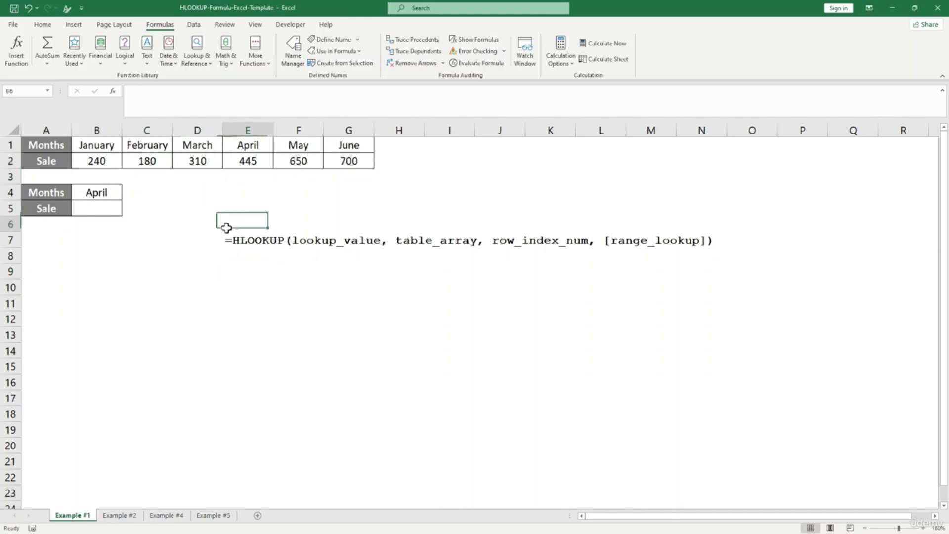
{"action": "left_click", "coordinate": [82, 193]}
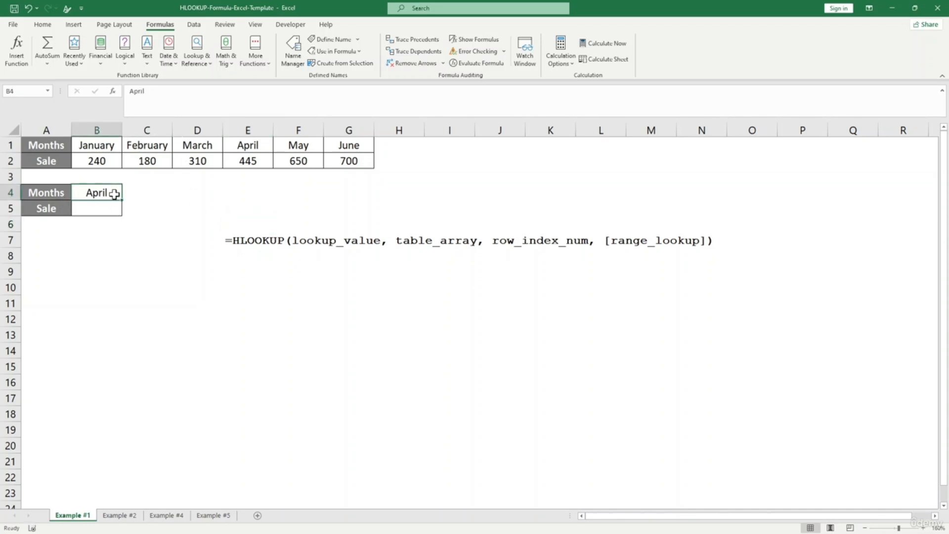
{"action": "left_click", "coordinate": [118, 243]}
{"action": "left_click", "coordinate": [100, 206]}
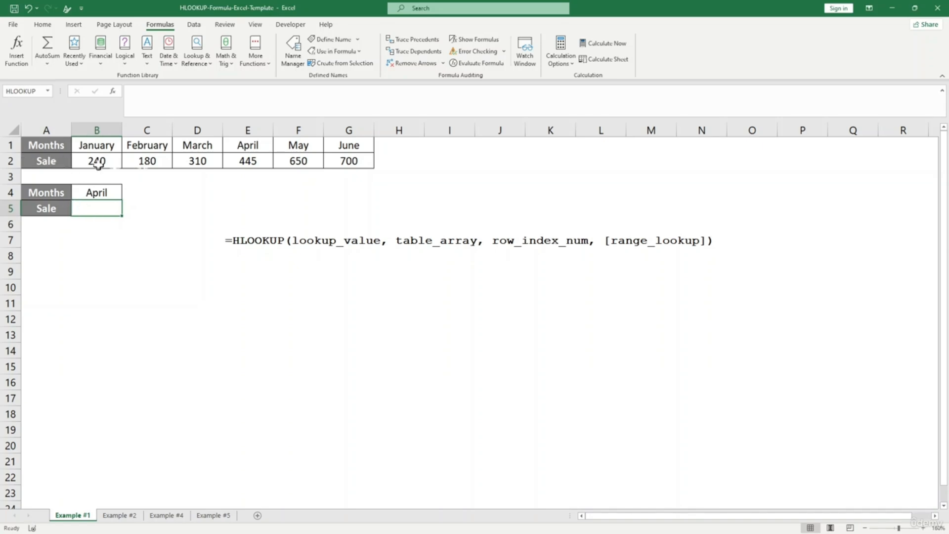
{"action": "left_click", "coordinate": [144, 250]}
{"action": "left_click", "coordinate": [101, 209]}
{"action": "type", "text": "="}
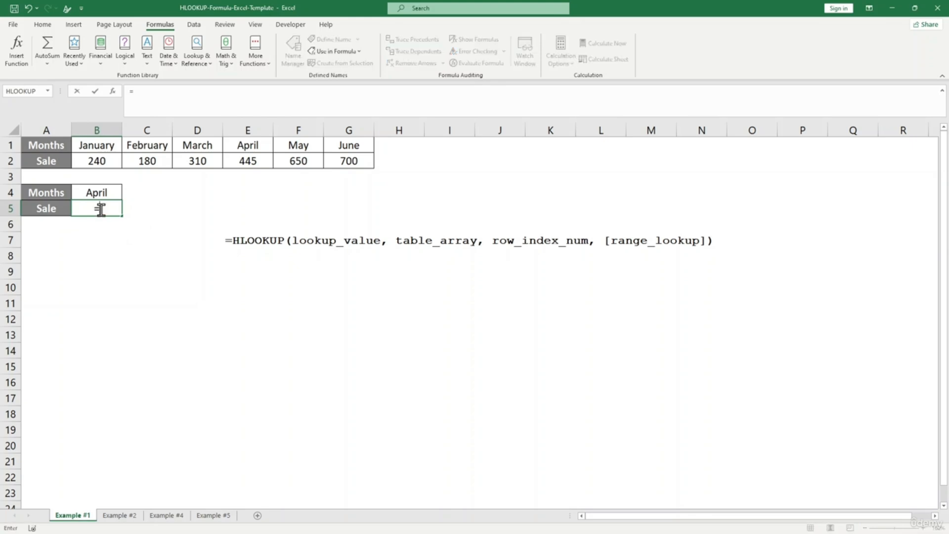
{"action": "type", "text": "hl"}
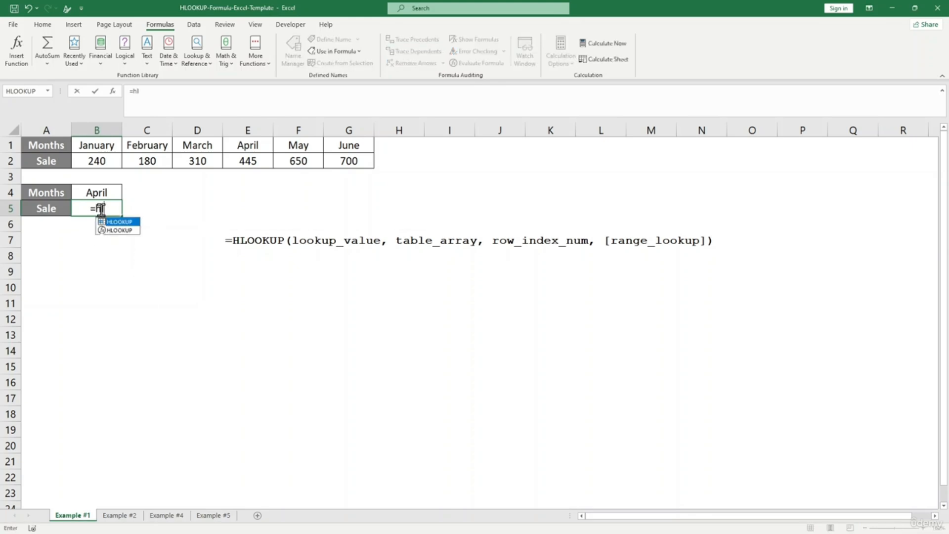
{"action": "key", "text": "Escape"}
{"action": "left_click", "coordinate": [141, 282]}
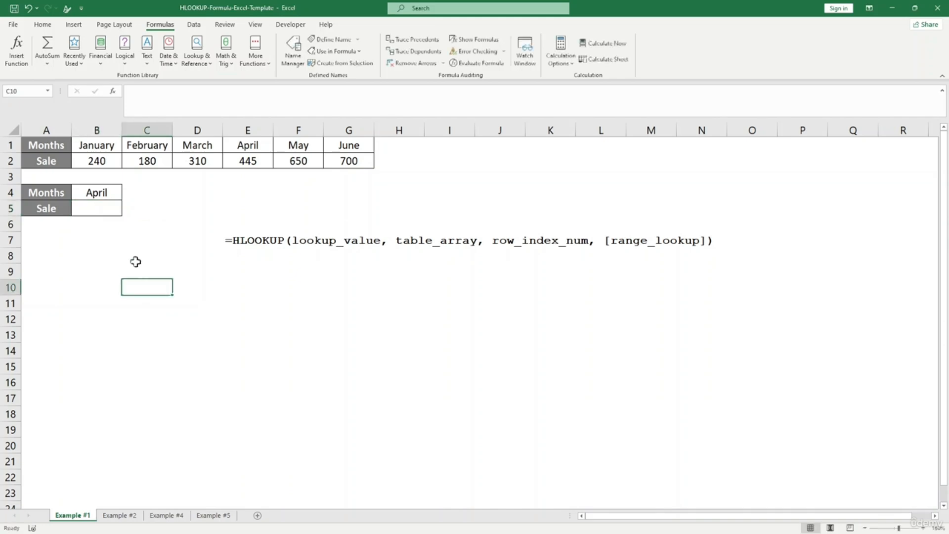
{"action": "left_click", "coordinate": [82, 145]}
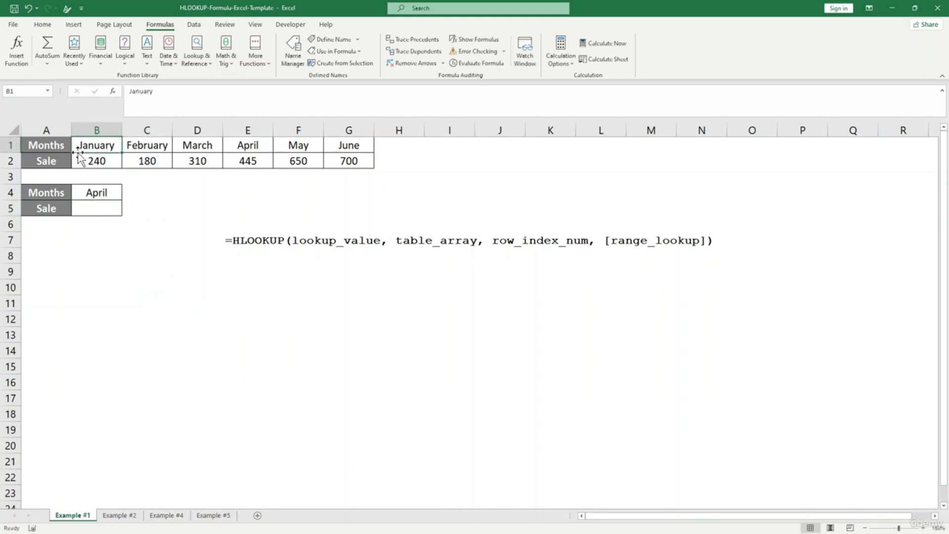
{"action": "left_click", "coordinate": [185, 193]}
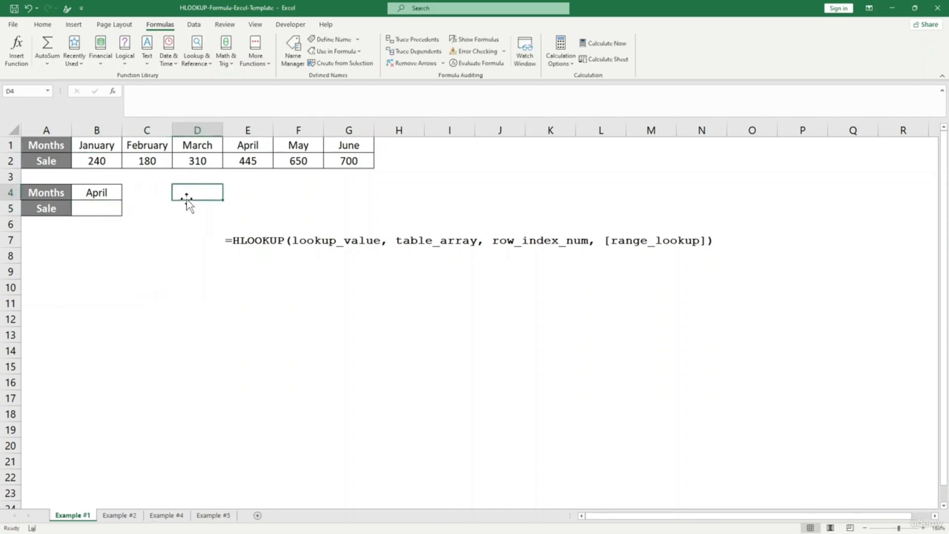
{"action": "left_click", "coordinate": [49, 146]}
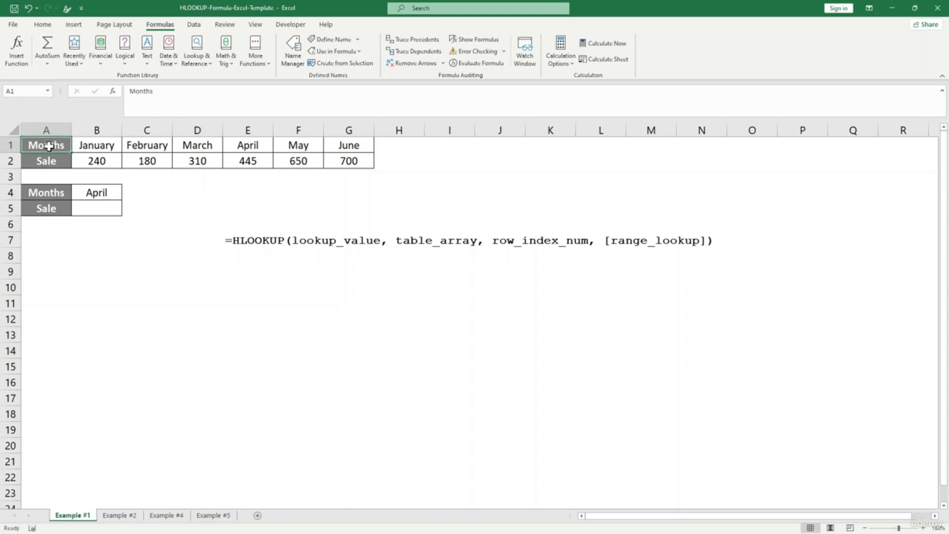
- Make the months-and-sales range a header-less table with Column1–Column7 headings, then select B5
{"action": "key", "text": "ctrl+t"}
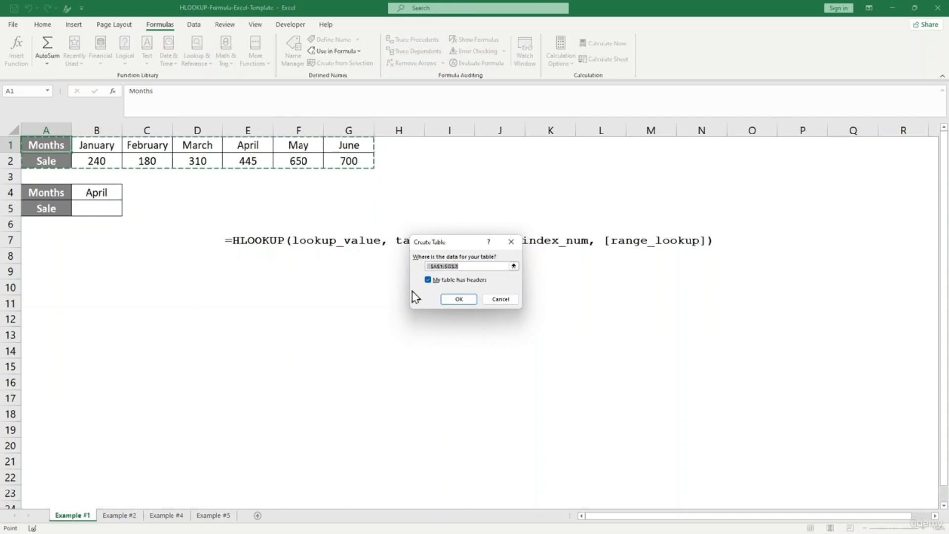
{"action": "left_click", "coordinate": [428, 280]}
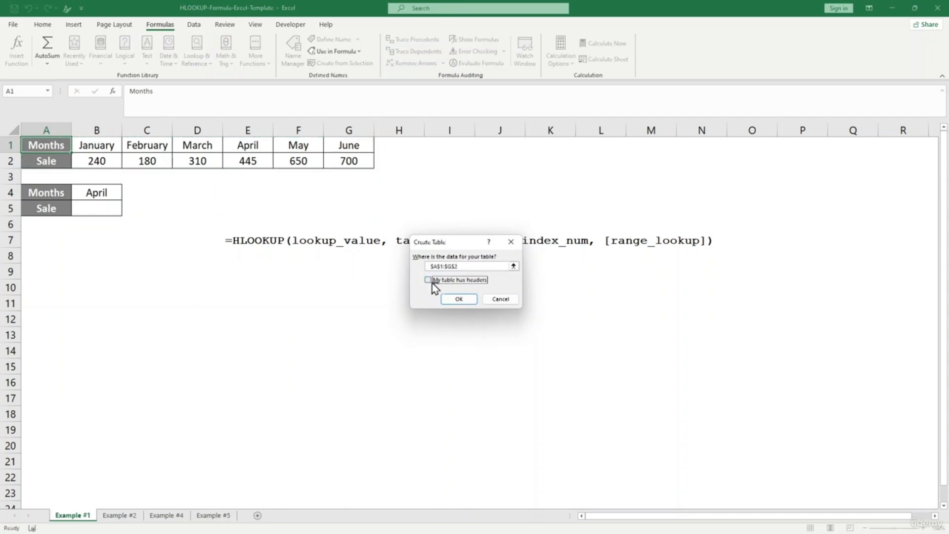
{"action": "left_click", "coordinate": [459, 299]}
{"action": "left_click", "coordinate": [28, 51]}
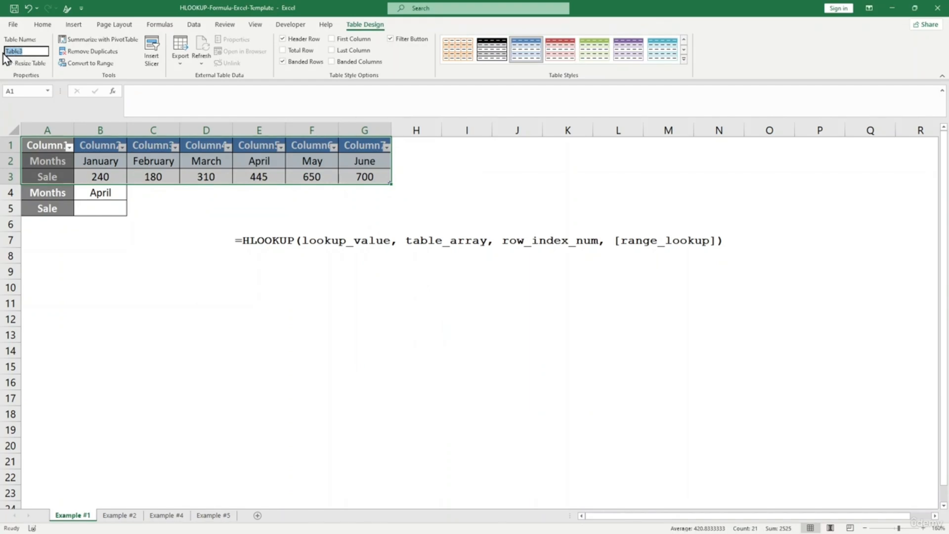
{"action": "left_click", "coordinate": [148, 223]}
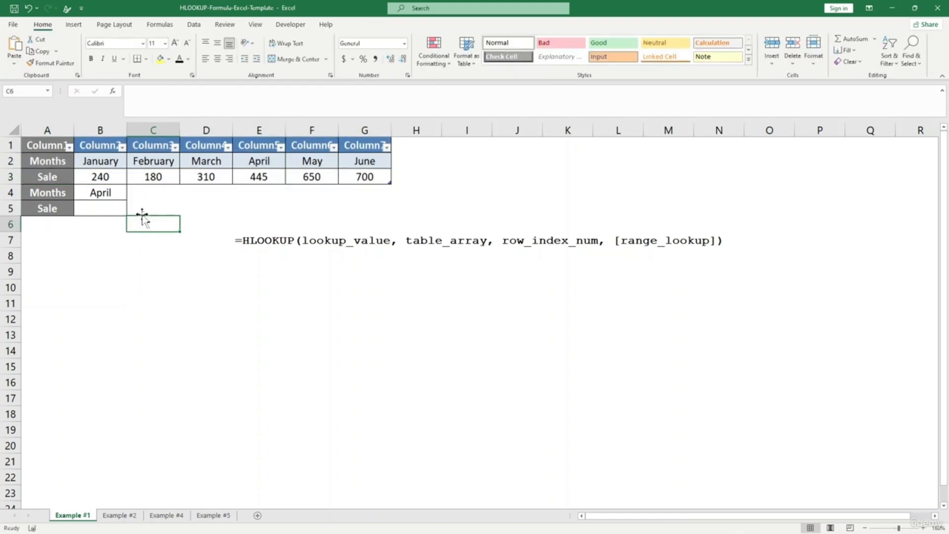
{"action": "left_click", "coordinate": [97, 210]}
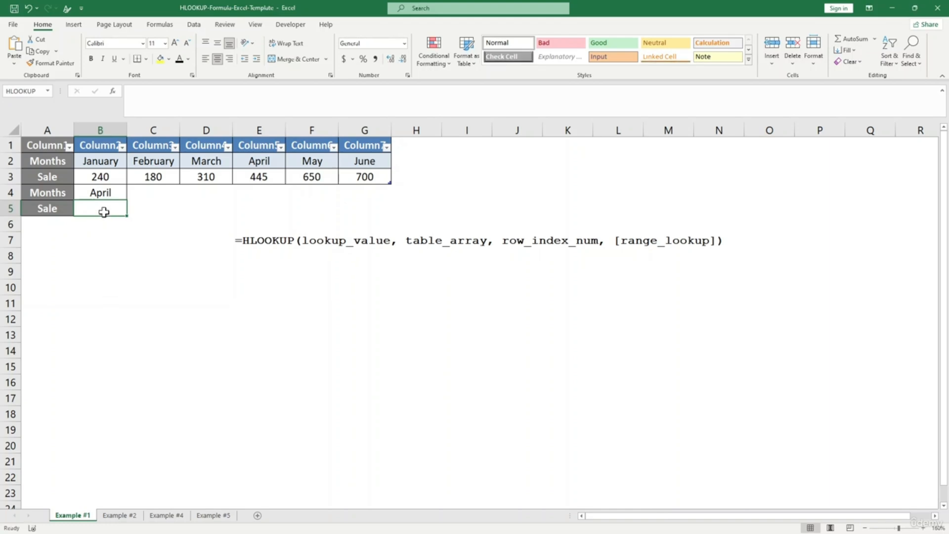
- Enter =HLOOKUP(B4,data1,2,FALSE) in B5 so it returns April's sale of 445
{"action": "type", "text": "="}
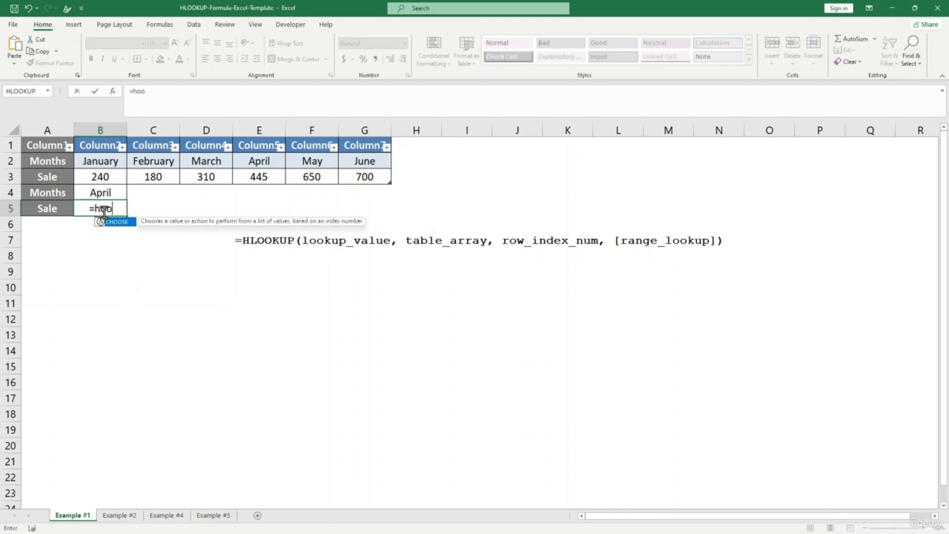
{"action": "type", "text": "hl"}
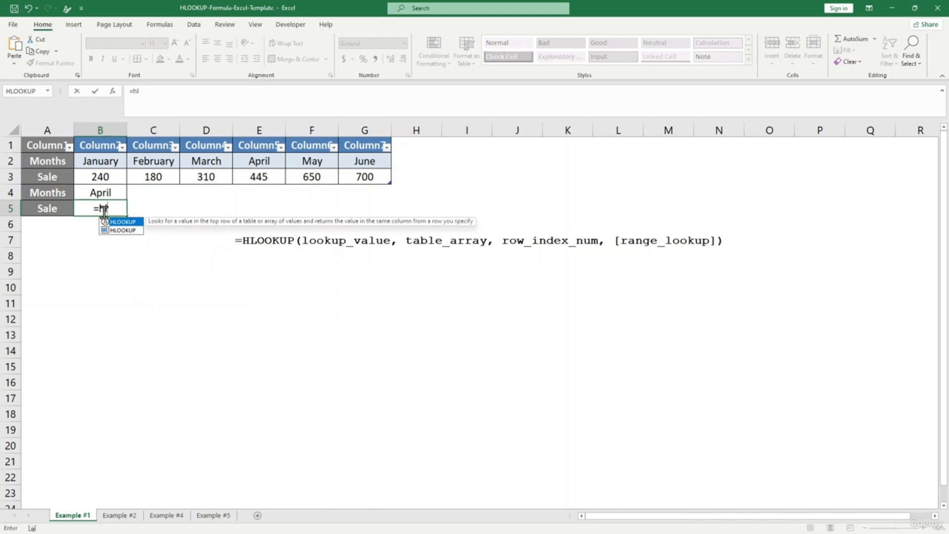
{"action": "key", "text": "Tab"}
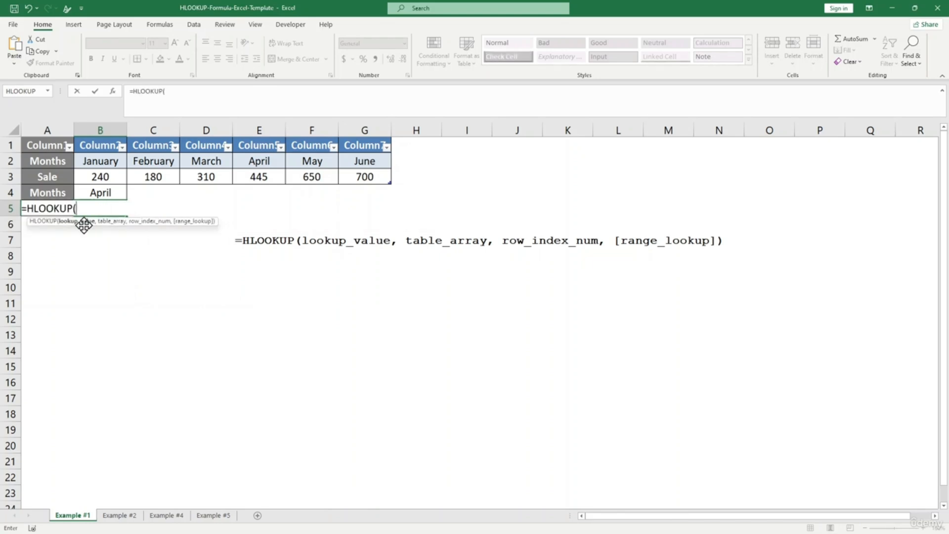
{"action": "left_click", "coordinate": [104, 191]}
{"action": "type", "text": ","}
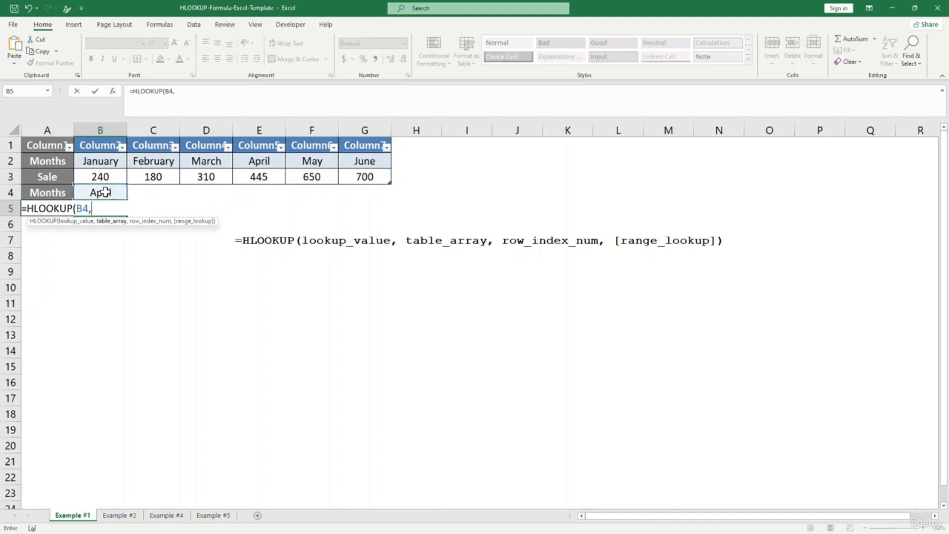
{"action": "type", "text": "da"}
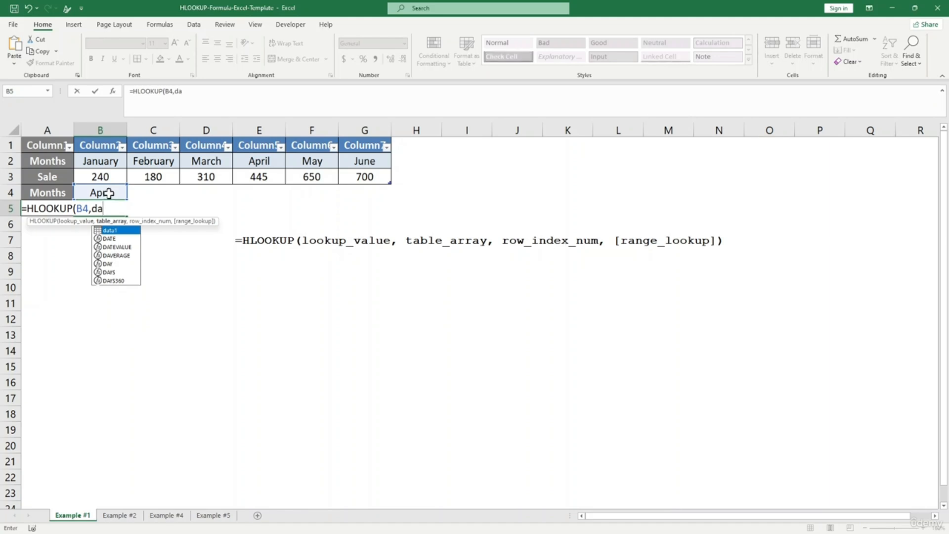
{"action": "left_click", "coordinate": [117, 229]}
{"action": "type", "text": "ta"}
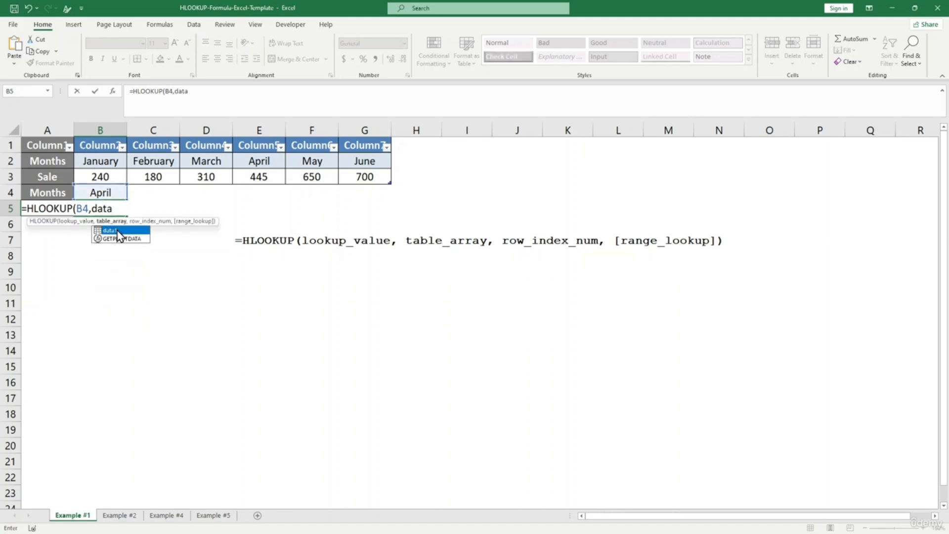
{"action": "type", "text": "1"}
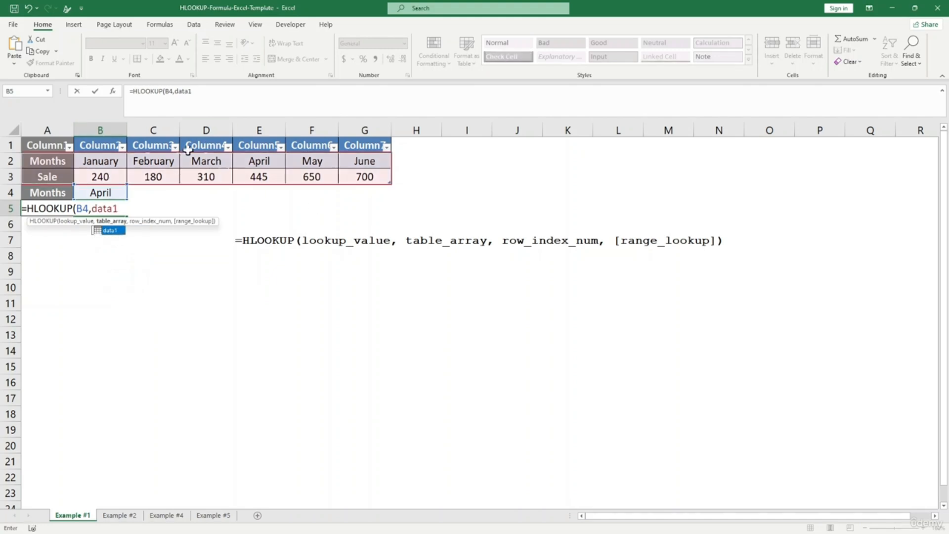
{"action": "type", "text": ",2"}
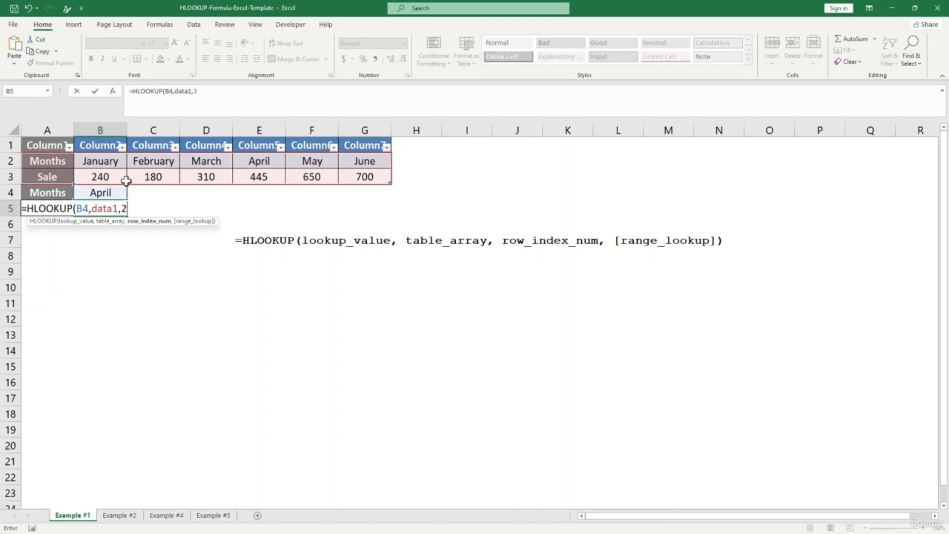
{"action": "type", "text": ","}
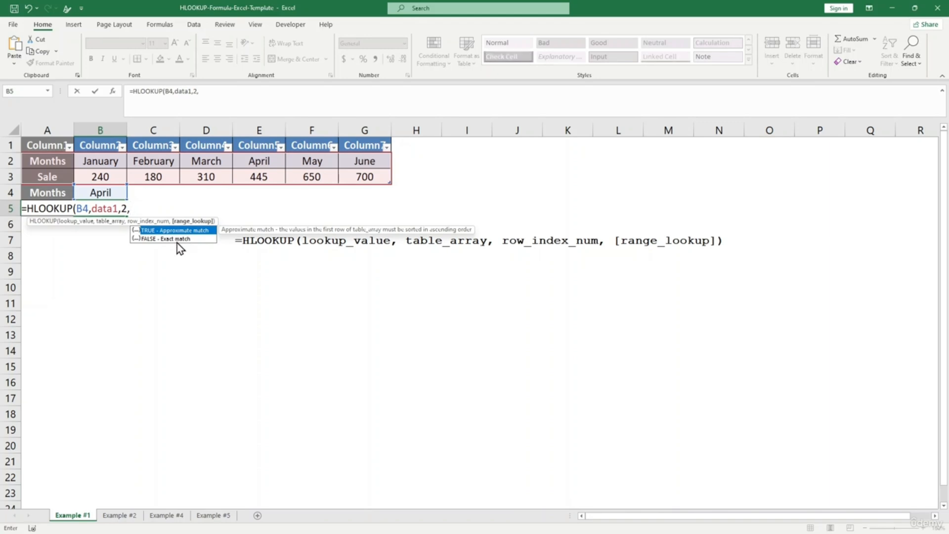
{"action": "type", "text": "false"}
{"action": "type", "text": ")"}
{"action": "key", "text": "Return"}
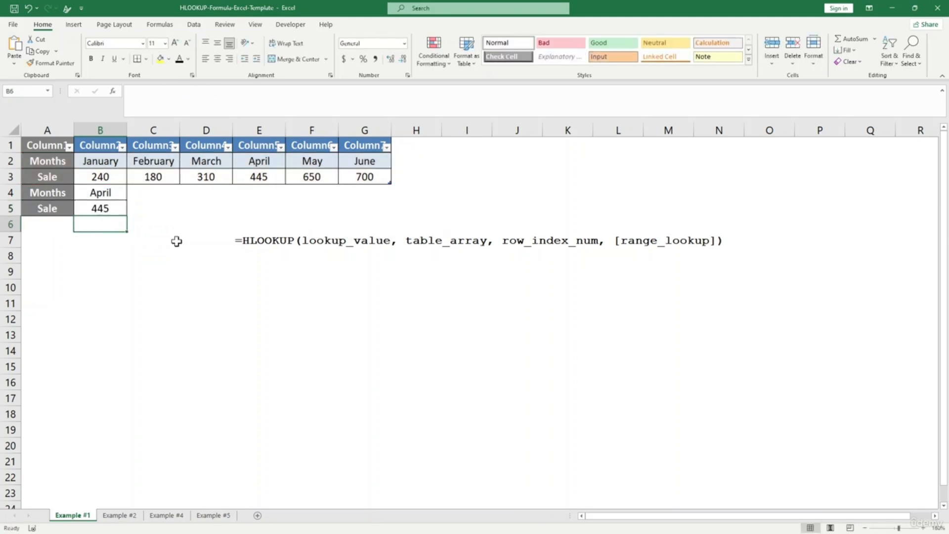
- Check the B5 formula's result against April's sale of 445 in the table
{"action": "left_click", "coordinate": [104, 208]}
{"action": "left_click", "coordinate": [102, 192]}
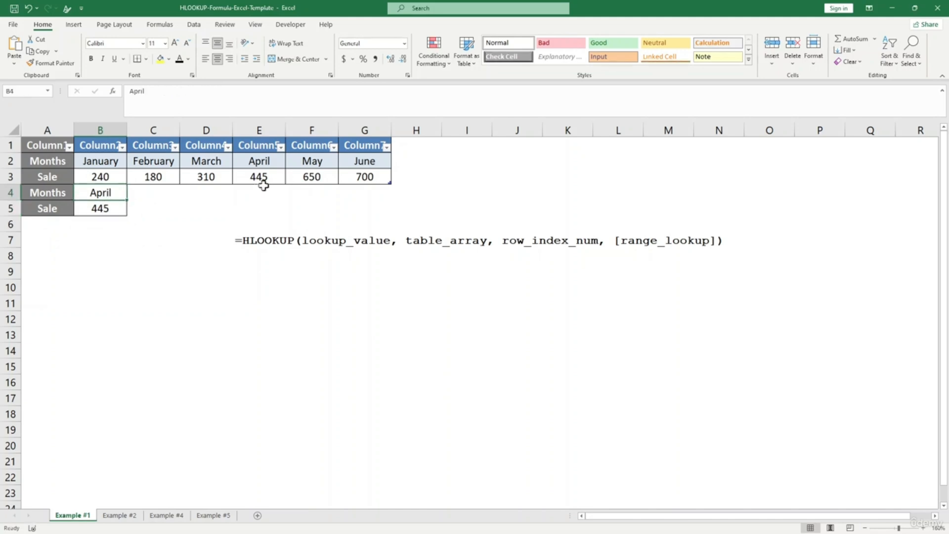
{"action": "left_click", "coordinate": [262, 183]}
{"action": "left_click", "coordinate": [258, 160]}
{"action": "left_click", "coordinate": [260, 178]}
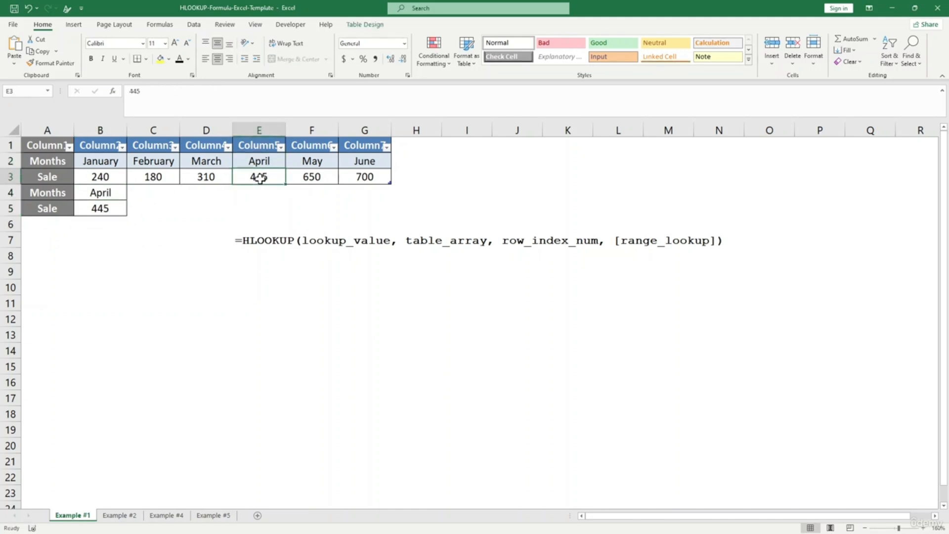
{"action": "left_click", "coordinate": [115, 235]}
- Change the lookup month in B4 to May and confirm B5 now shows 650
{"action": "left_click", "coordinate": [106, 192]}
{"action": "type", "text": "May"}
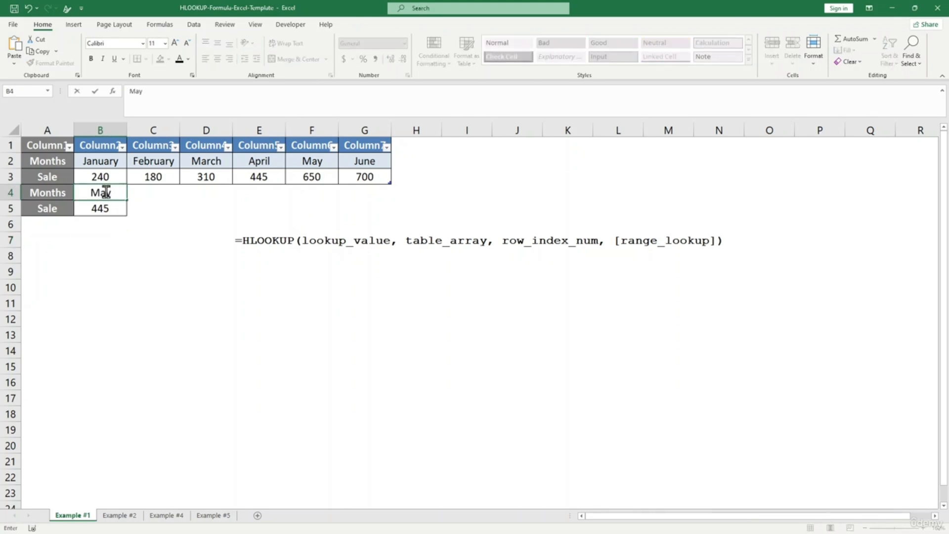
{"action": "left_click", "coordinate": [100, 239]}
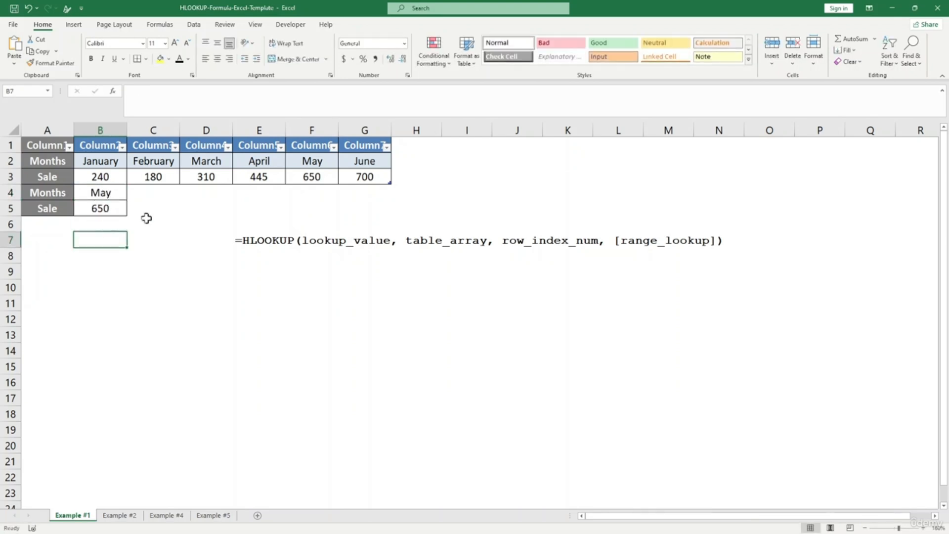
{"action": "left_click", "coordinate": [102, 211]}
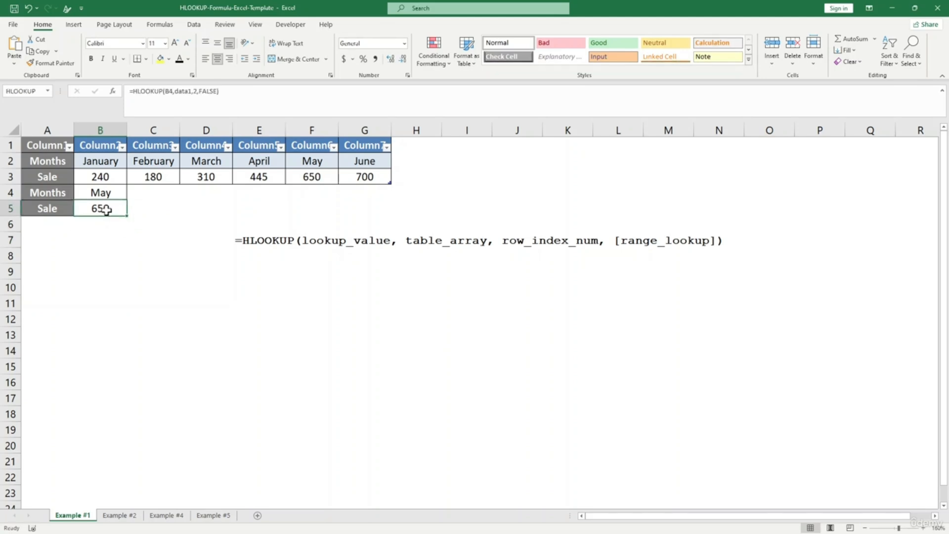
{"action": "left_click", "coordinate": [135, 250]}
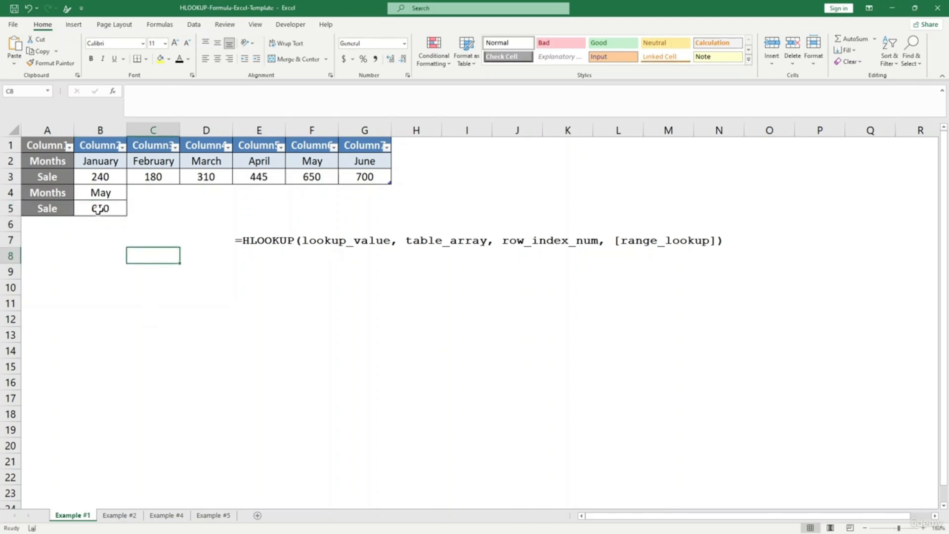
{"action": "left_click", "coordinate": [100, 192]}
{"action": "left_click", "coordinate": [102, 211]}
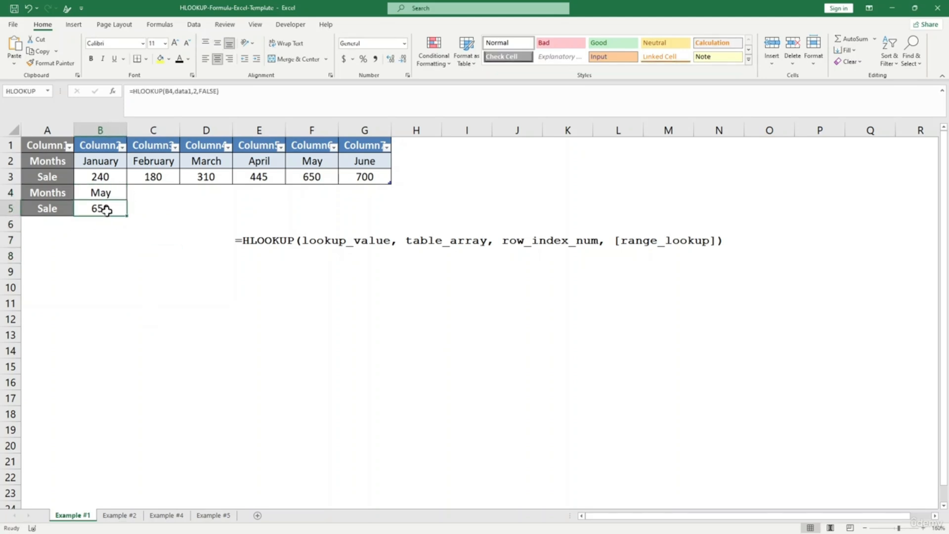
- Go to the Example #2 sheet and look over the student names and subject marks table
{"action": "left_click", "coordinate": [123, 515]}
{"action": "left_click", "coordinate": [208, 322]}
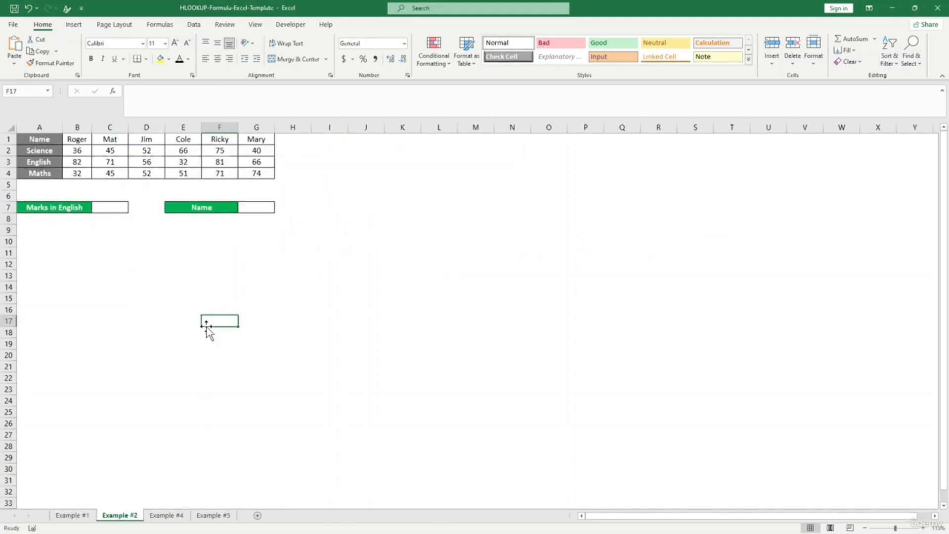
{"action": "left_click", "coordinate": [183, 263]}
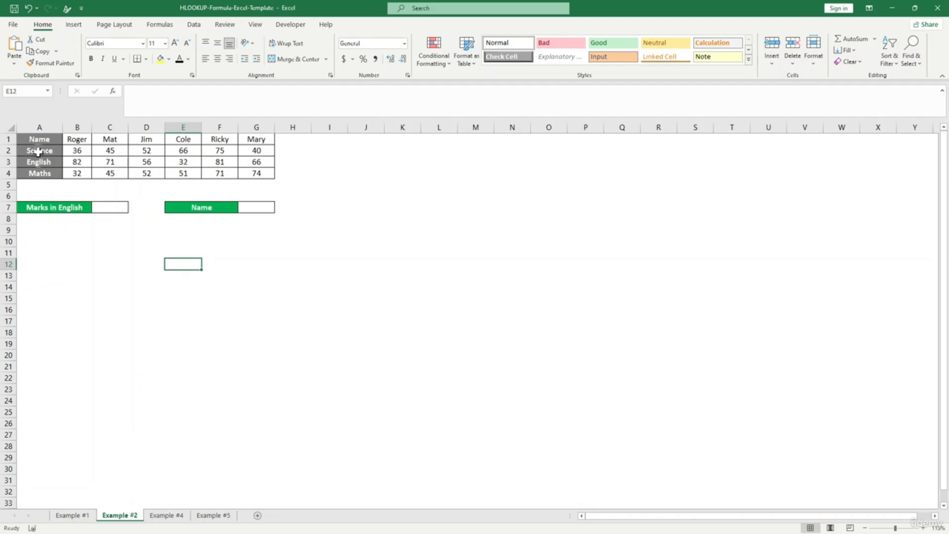
{"action": "left_click", "coordinate": [40, 140]}
{"action": "left_click_drag", "start_coordinate": [80, 141], "coordinate": [256, 139]}
{"action": "left_click", "coordinate": [329, 173]}
{"action": "left_click_drag", "start_coordinate": [35, 153], "coordinate": [256, 176]}
{"action": "left_click", "coordinate": [336, 218]}
{"action": "left_click", "coordinate": [146, 240]}
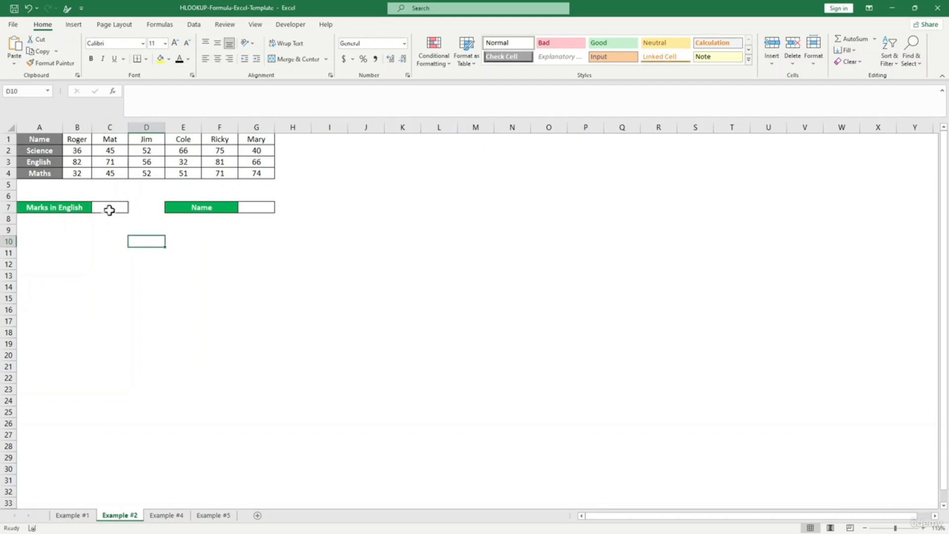
- Enter Jim as the name to look up in G7
{"action": "left_click", "coordinate": [106, 165]}
{"action": "left_click", "coordinate": [251, 208]}
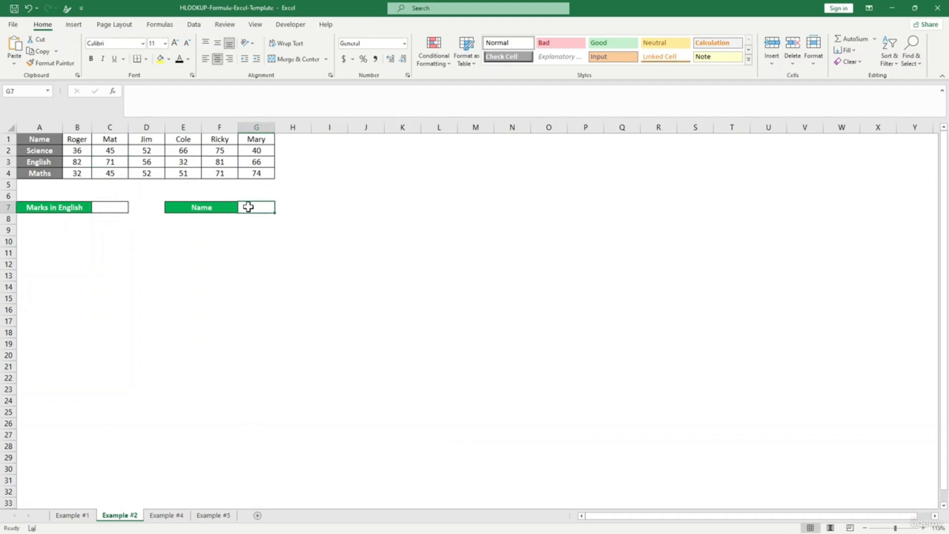
{"action": "type", "text": "Jim"}
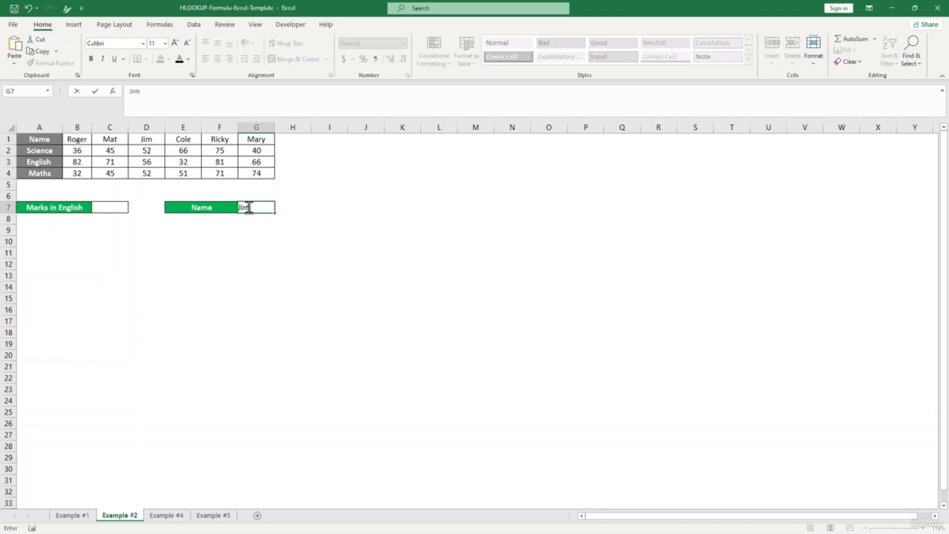
{"action": "left_click", "coordinate": [267, 240]}
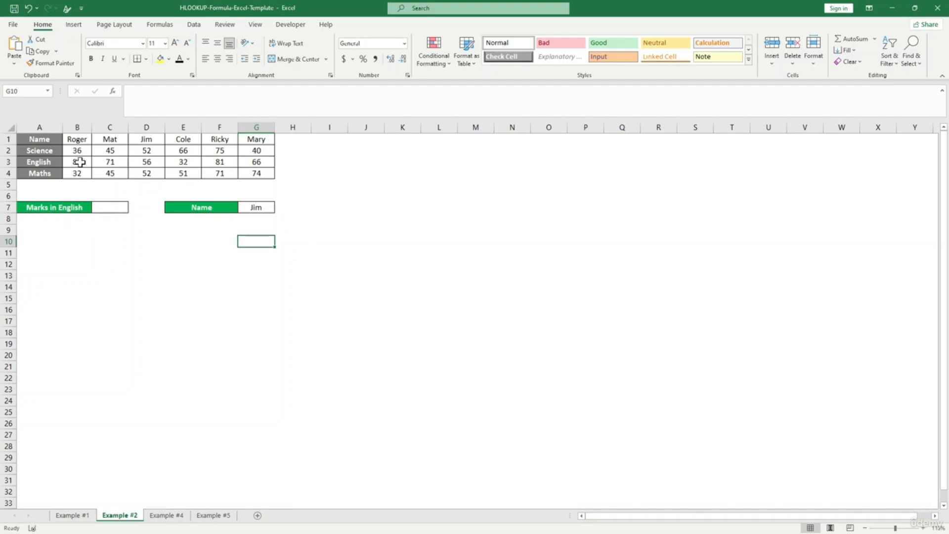
- In C7 enter =HLOOKUP(G7,A1:G4,3,0) to fetch Jim's English mark
{"action": "left_click", "coordinate": [115, 248]}
{"action": "left_click", "coordinate": [109, 210]}
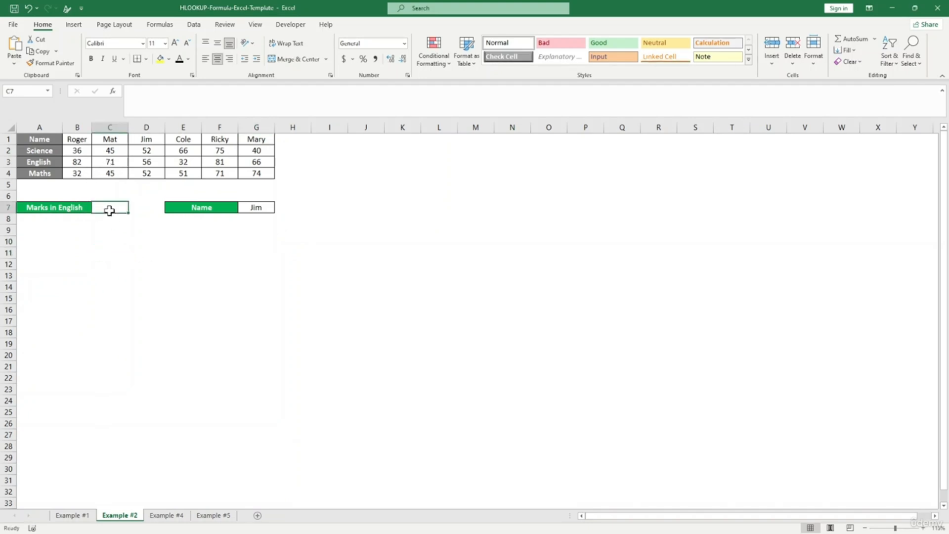
{"action": "type", "text": "=ho"}
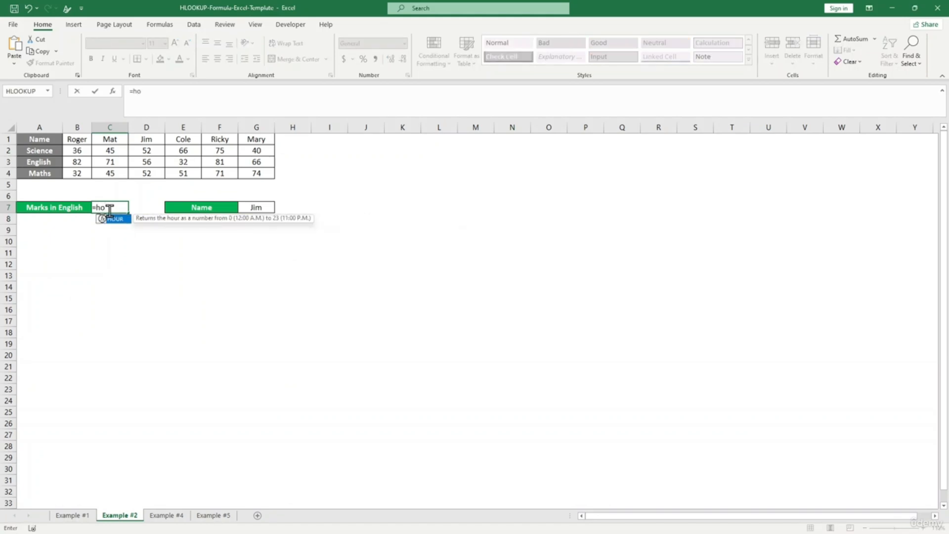
{"action": "key", "text": "BackSpace"}
{"action": "type", "text": "lo"}
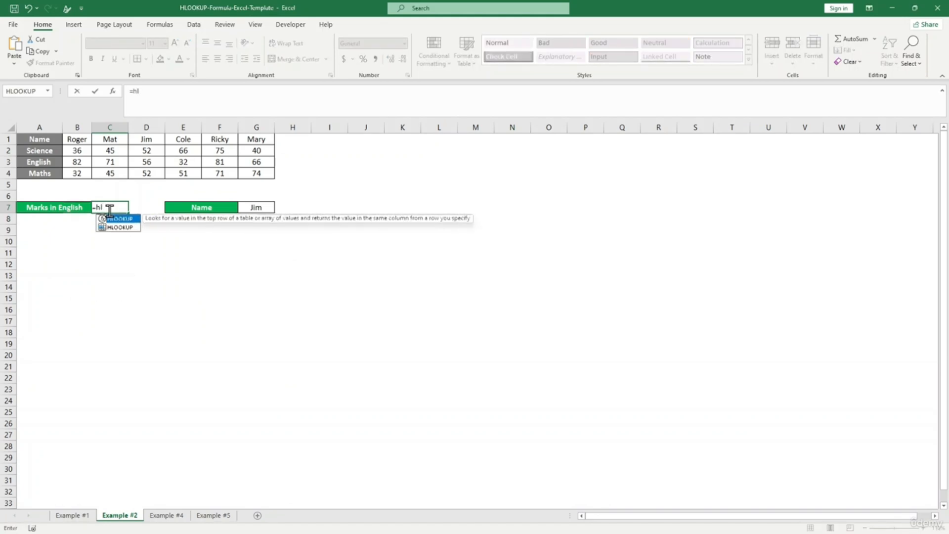
{"action": "key", "text": "Tab"}
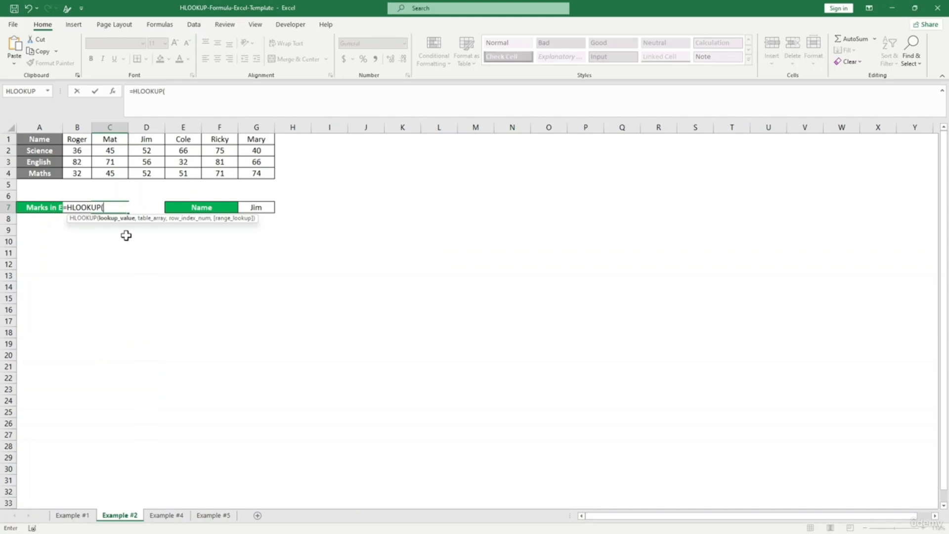
{"action": "left_click", "coordinate": [258, 207]}
{"action": "type", "text": ","}
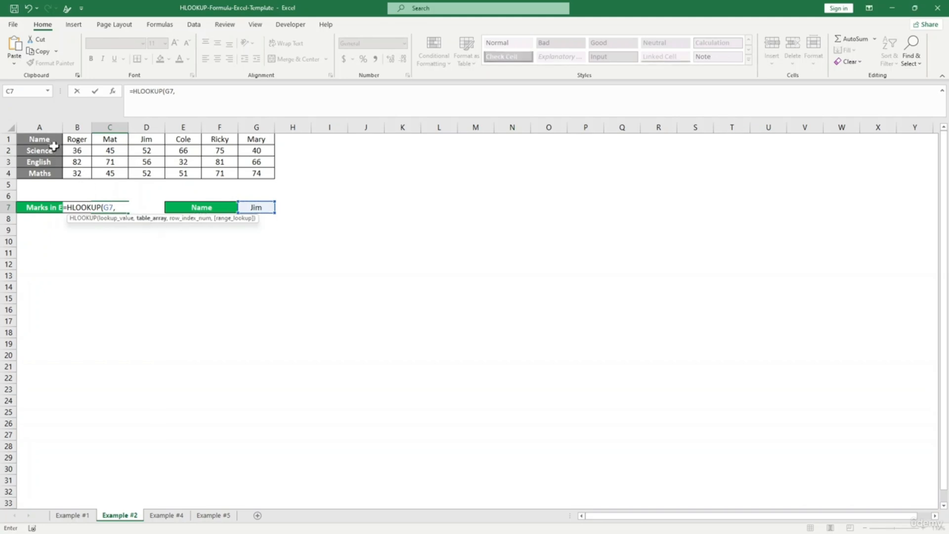
{"action": "left_click_drag", "start_coordinate": [40, 141], "coordinate": [257, 174]}
{"action": "type", "text": ","}
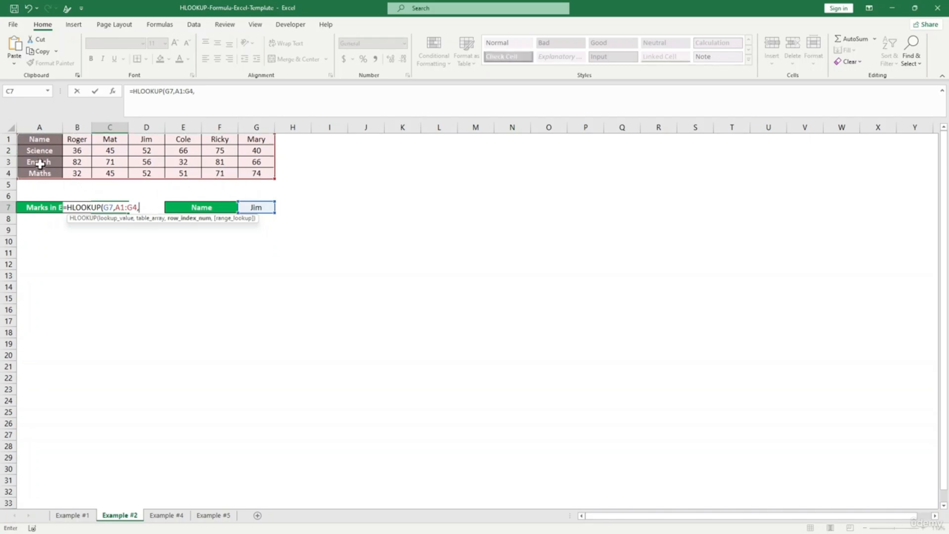
{"action": "type", "text": "3,"}
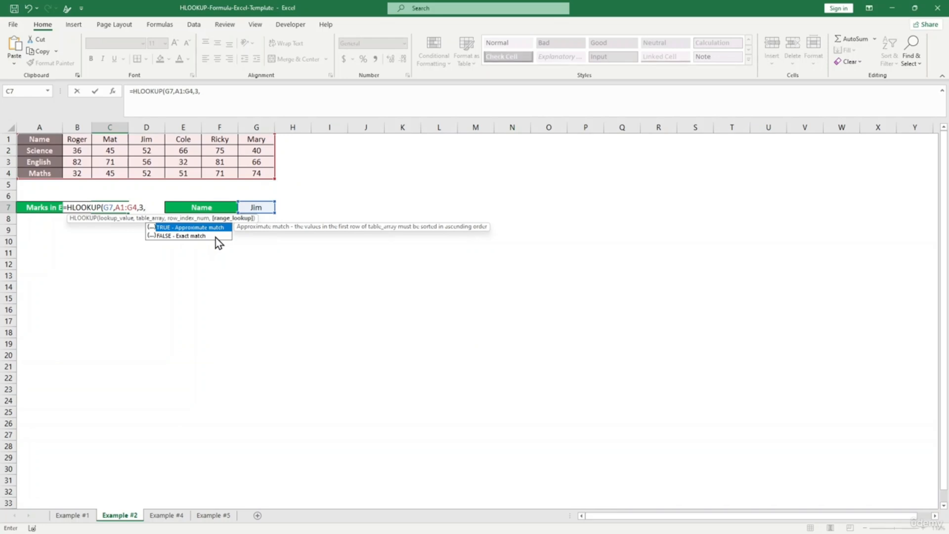
{"action": "type", "text": ")"}
{"action": "key", "text": "Left"}
{"action": "type", "text": "0"}
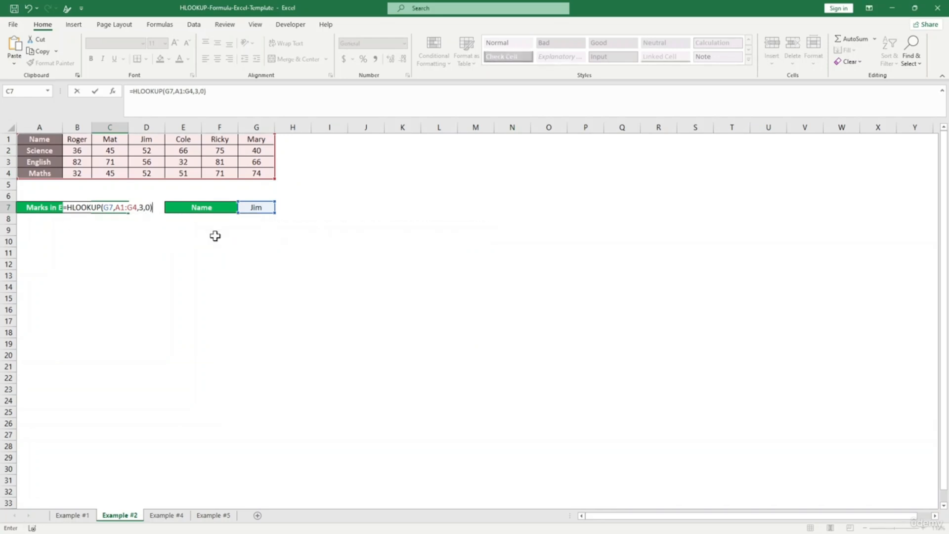
{"action": "key", "text": "Return"}
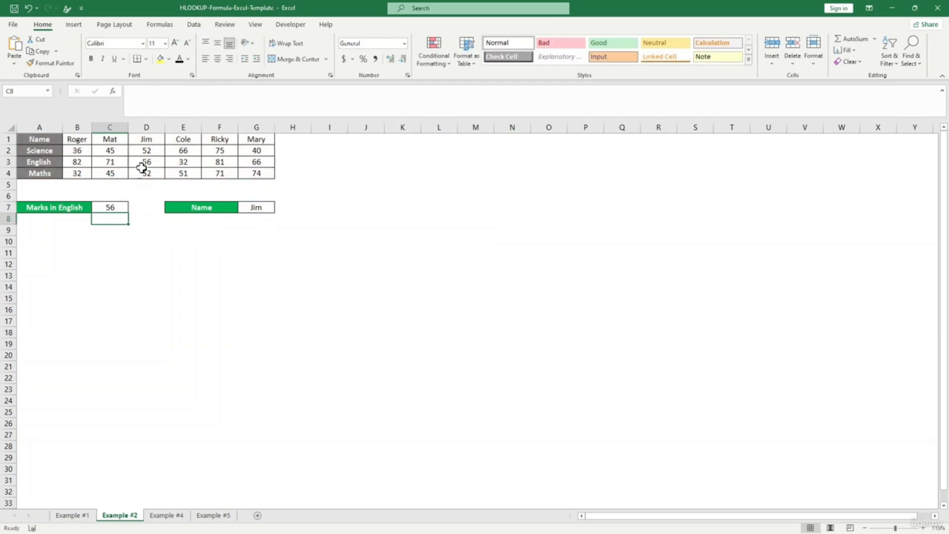
- Confirm the returned 56 matches Jim's English mark in the table
{"action": "left_click", "coordinate": [142, 163]}
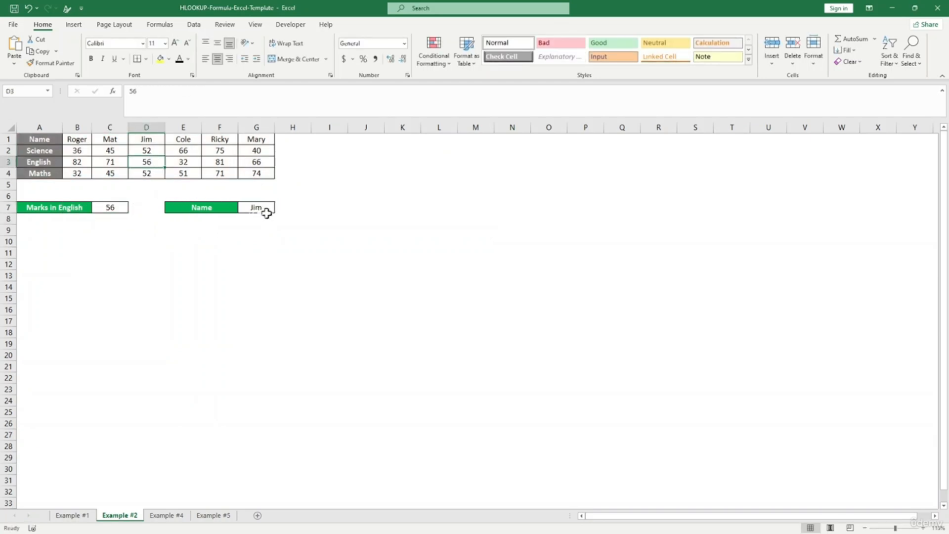
{"action": "left_click", "coordinate": [48, 162]}
{"action": "left_click", "coordinate": [155, 163]}
{"action": "left_click", "coordinate": [153, 227]}
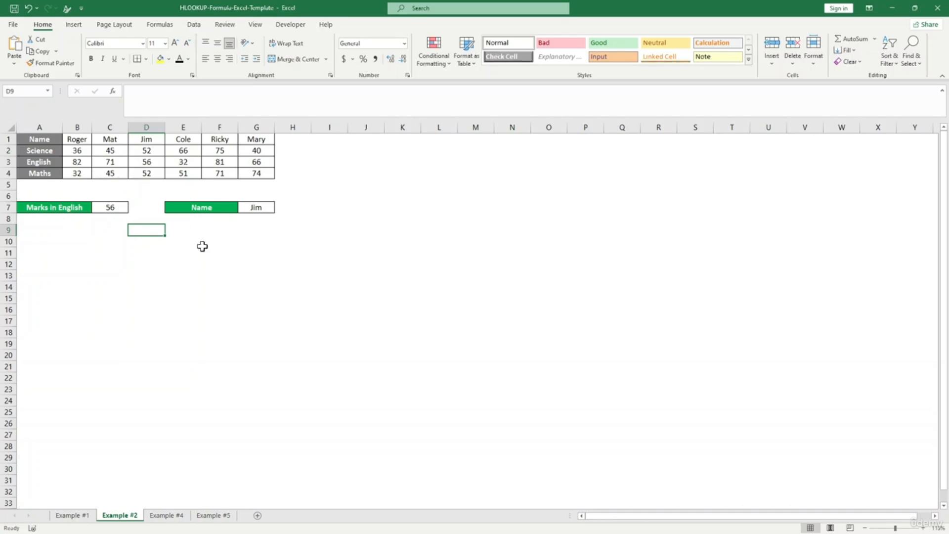
{"action": "left_click", "coordinate": [218, 275]}
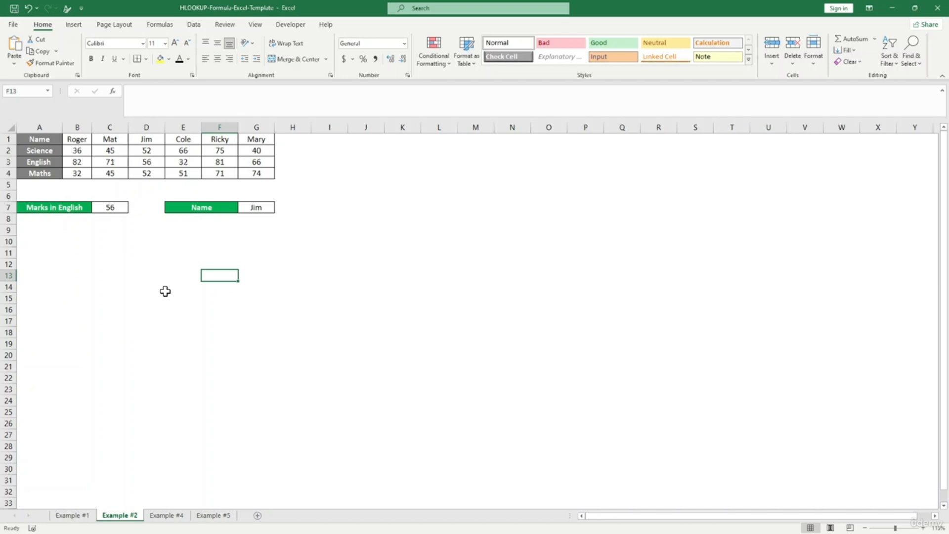
{"action": "left_click", "coordinate": [166, 515]}
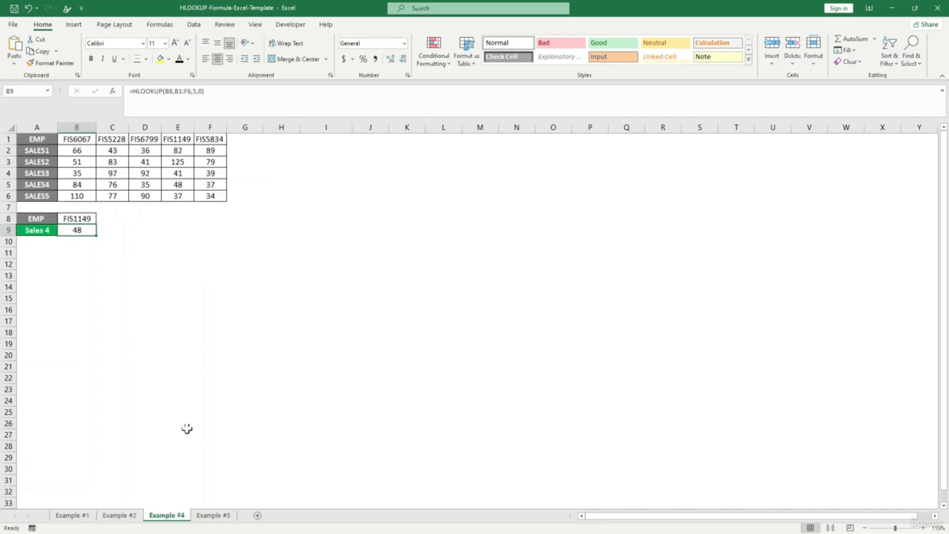
- Look over the EMP table's FIS code headers and SALES1–SALES5 rows on Example #4
{"action": "left_click", "coordinate": [42, 141]}
{"action": "left_click", "coordinate": [81, 141]}
{"action": "left_click", "coordinate": [148, 140]}
{"action": "left_click", "coordinate": [208, 148]}
{"action": "left_click", "coordinate": [76, 142]}
{"action": "left_click", "coordinate": [151, 149]}
{"action": "left_click_drag", "start_coordinate": [44, 151], "coordinate": [45, 195]}
{"action": "left_click", "coordinate": [189, 244]}
{"action": "left_click", "coordinate": [148, 250]}
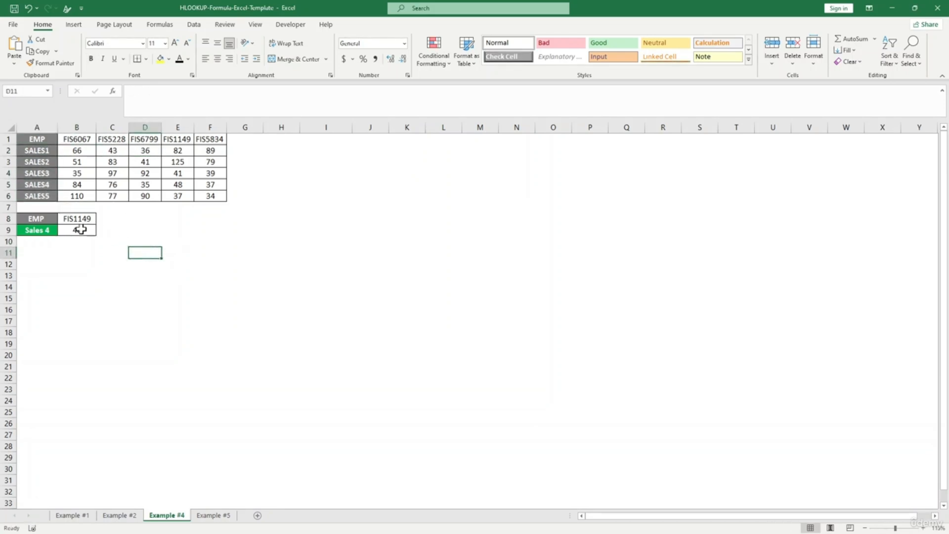
- Review employee code FIS1149 in B8 and the SALES4 row before filling B9
{"action": "left_click", "coordinate": [81, 229]}
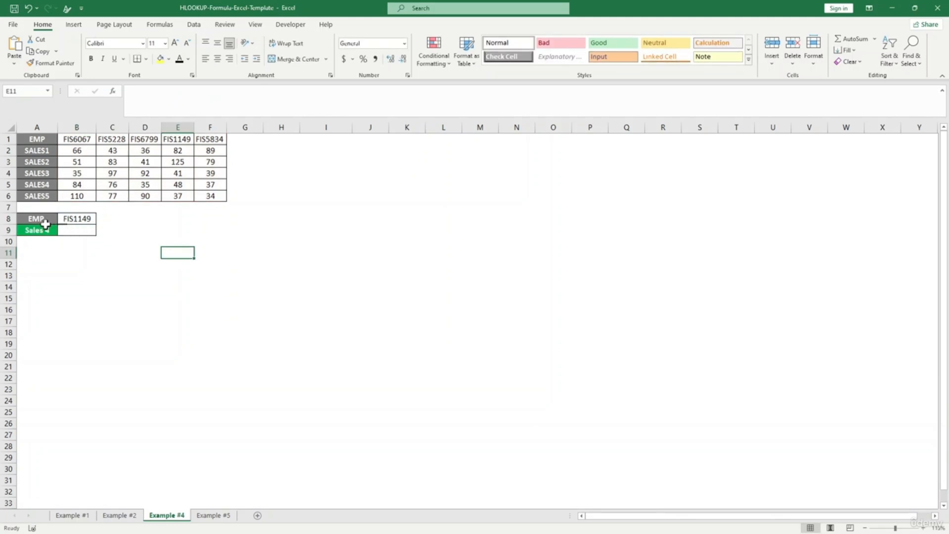
{"action": "left_click", "coordinate": [86, 219]}
{"action": "left_click", "coordinate": [82, 230]}
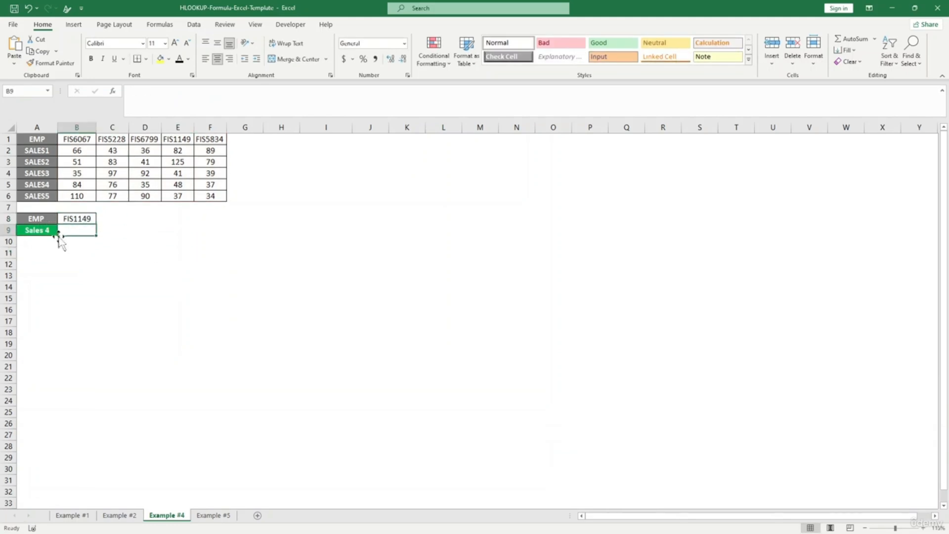
{"action": "left_click", "coordinate": [49, 187]}
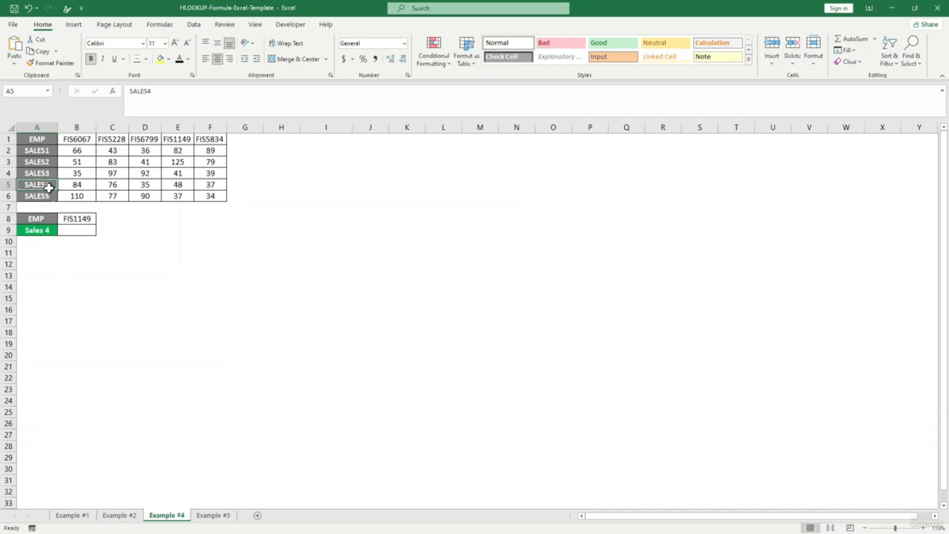
{"action": "left_click", "coordinate": [77, 233]}
- In B9 enter =HLOOKUP(B8,A1:F6,5,0) to get Sales 4 for FIS1149
{"action": "type", "text": "="}
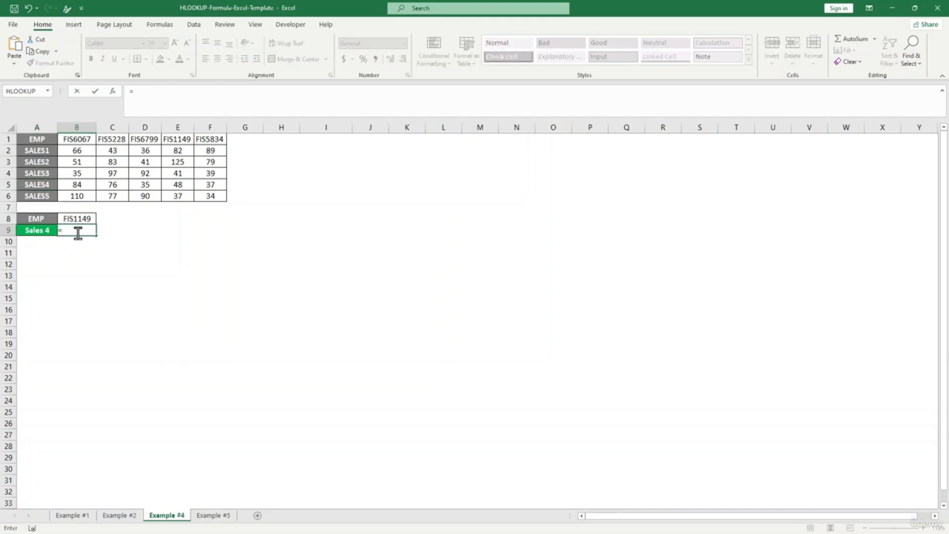
{"action": "type", "text": "hl"}
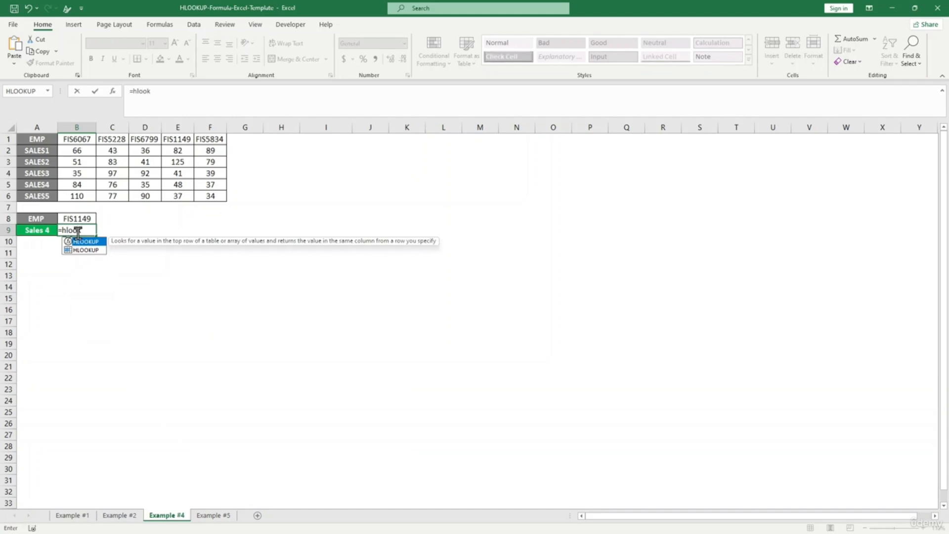
{"action": "type", "text": "ook"}
{"action": "key", "text": "Tab"}
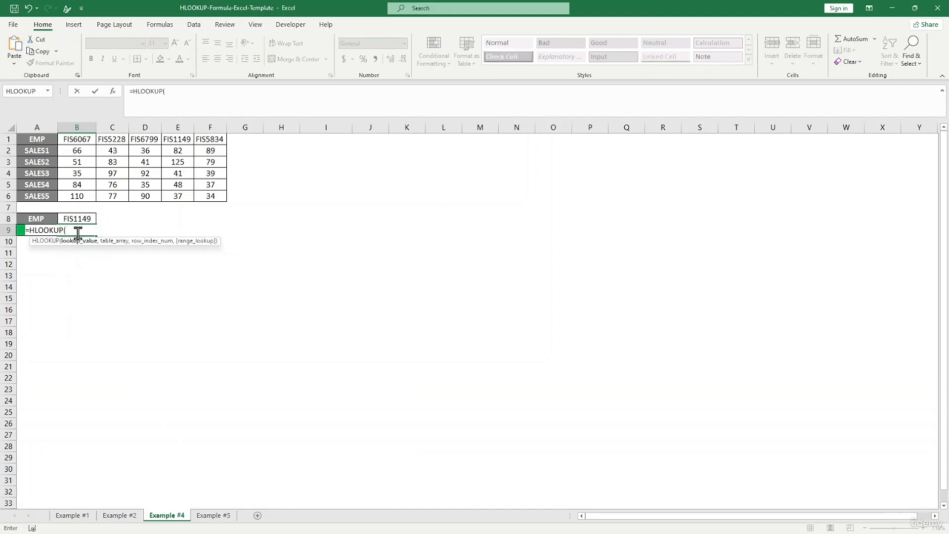
{"action": "left_click", "coordinate": [72, 218]}
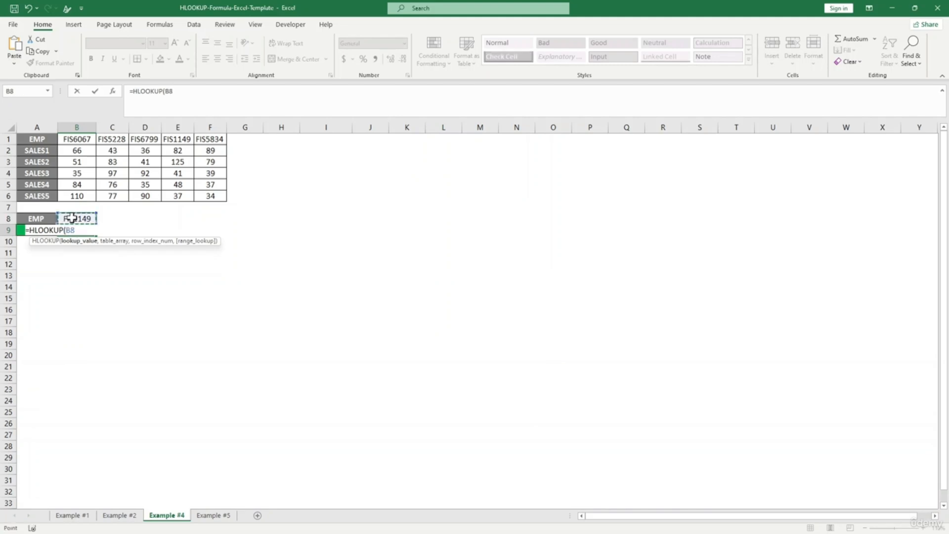
{"action": "type", "text": ","}
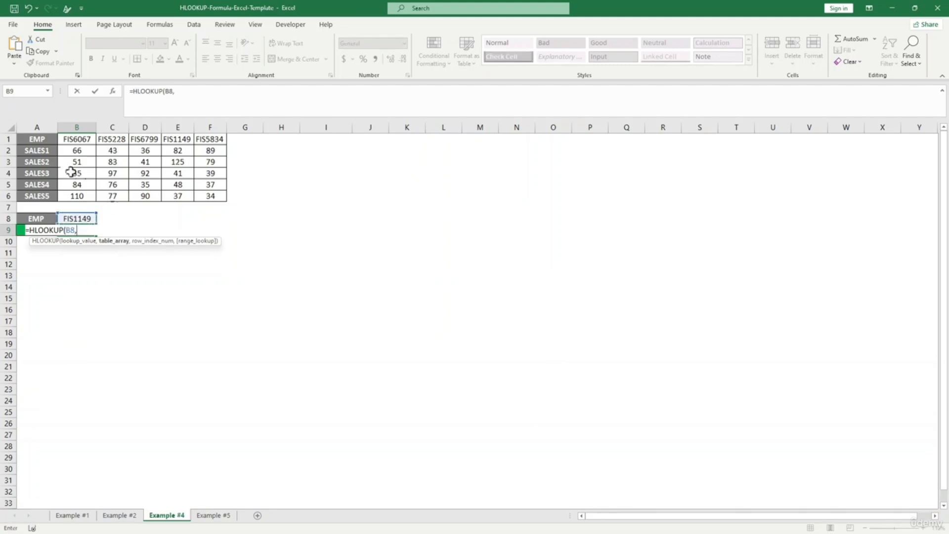
{"action": "left_click_drag", "start_coordinate": [36, 141], "coordinate": [219, 196]}
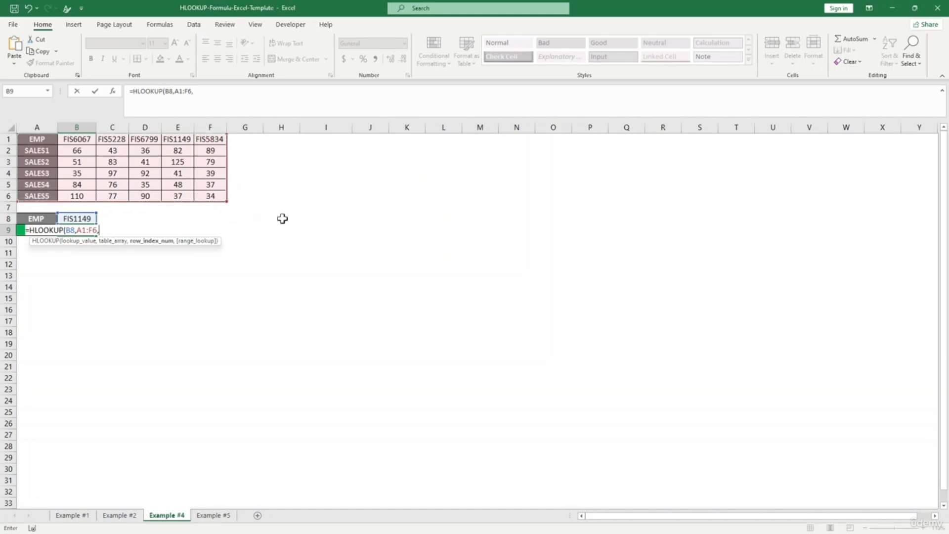
{"action": "type", "text": ","}
{"action": "type", "text": "5,0)"}
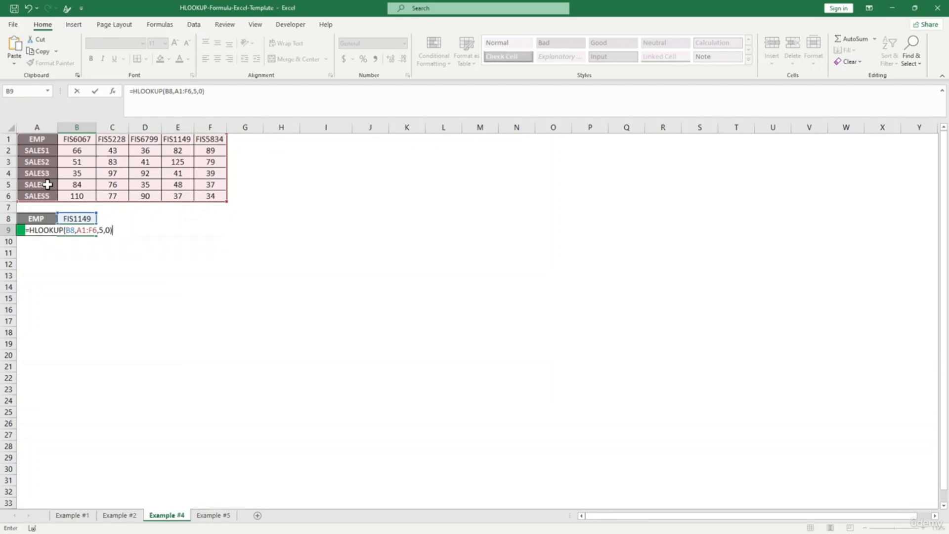
{"action": "key", "text": "Return"}
- Verify the result 48 matches FIS1149's SALES4 value in E5
{"action": "left_click", "coordinate": [78, 229]}
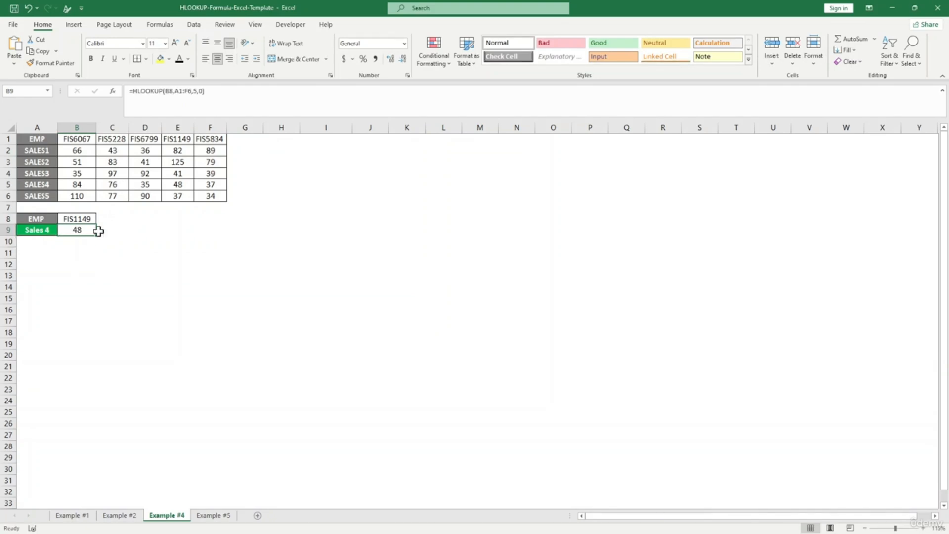
{"action": "left_click", "coordinate": [79, 187]}
{"action": "left_click", "coordinate": [176, 184]}
{"action": "left_click", "coordinate": [178, 138]}
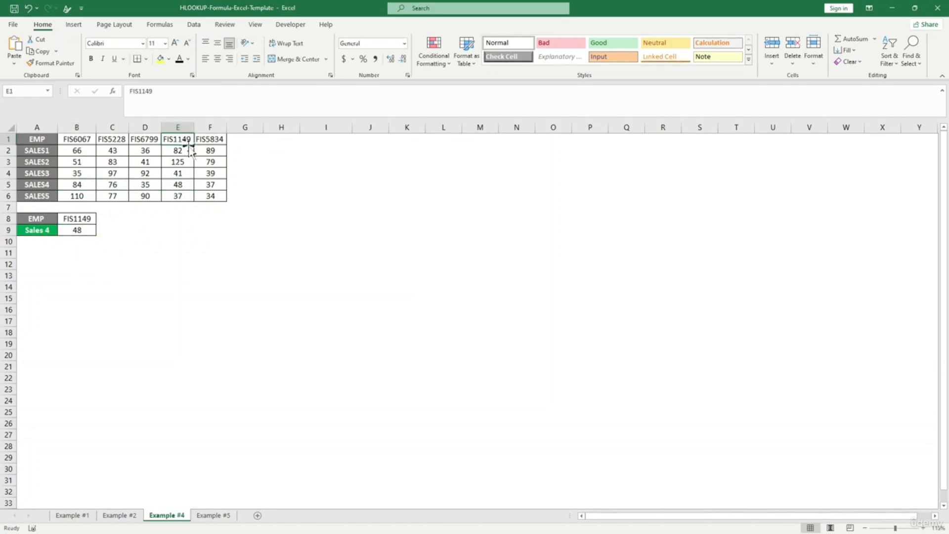
{"action": "left_click", "coordinate": [43, 188]}
{"action": "left_click", "coordinate": [177, 185]}
{"action": "left_click", "coordinate": [114, 240]}
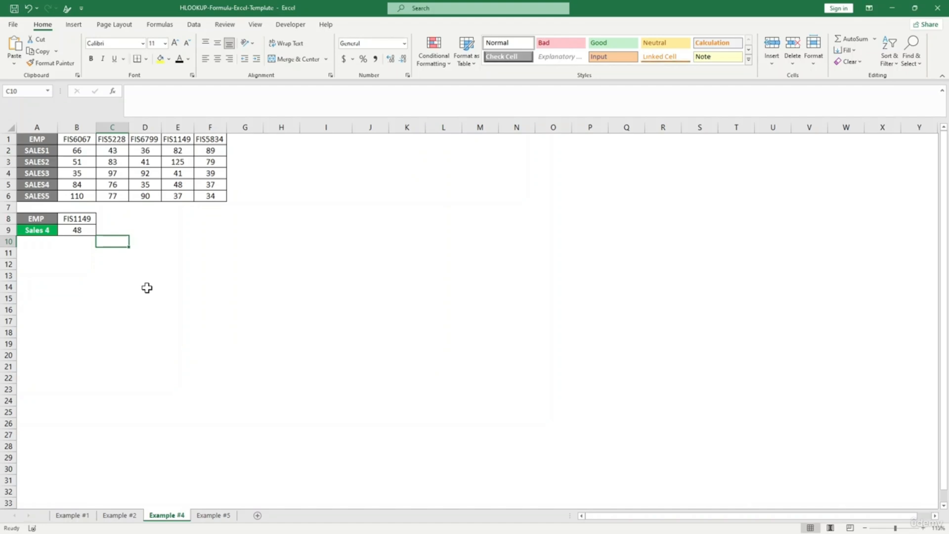
- Go to the Example #5 sheet and look at the temperature 40 in B4
{"action": "left_click", "coordinate": [222, 515]}
{"action": "left_click", "coordinate": [231, 313]}
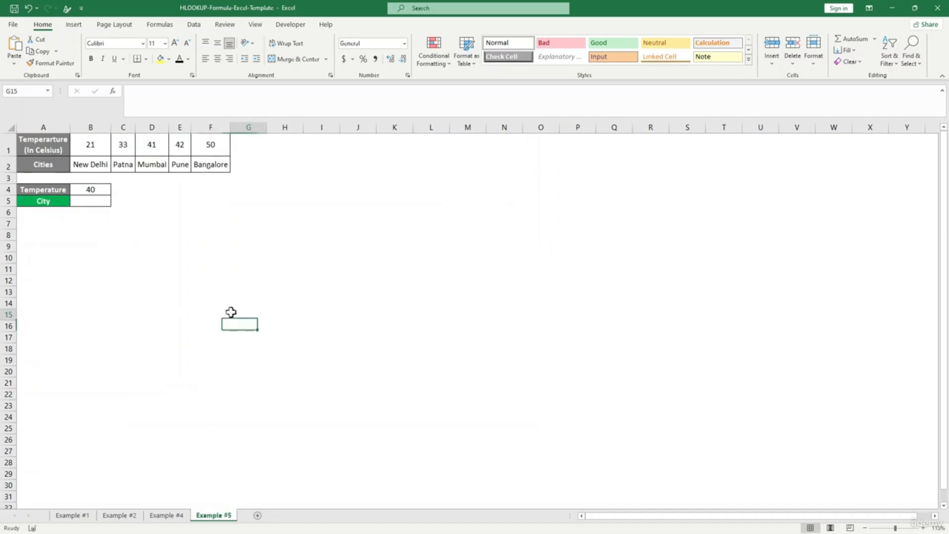
{"action": "left_click", "coordinate": [104, 201]}
{"action": "left_click", "coordinate": [91, 188]}
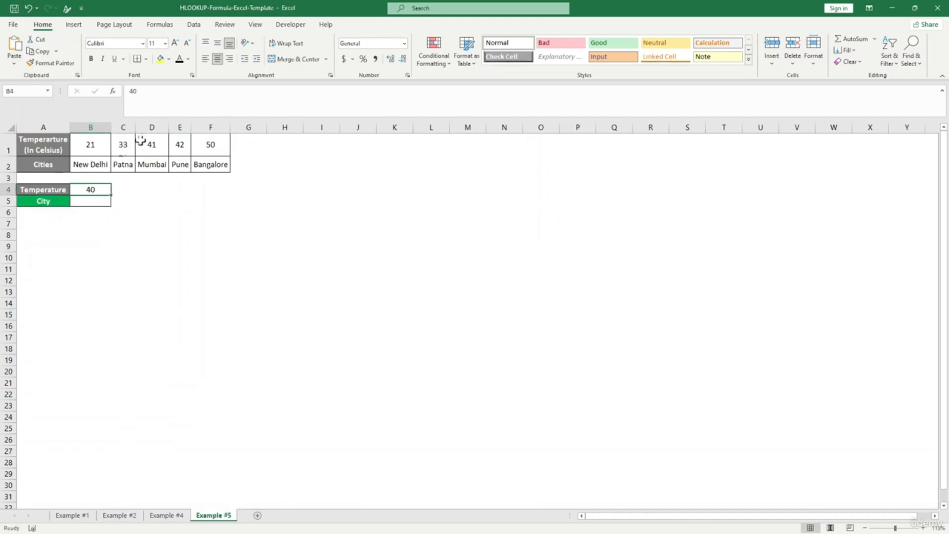
{"action": "left_click", "coordinate": [216, 188]}
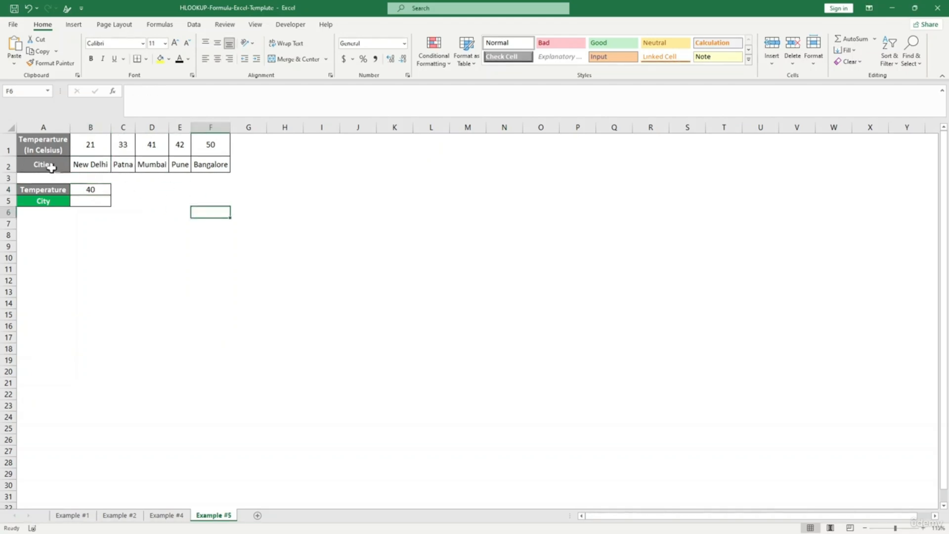
- Review the Cities row, the Temperature label and the B4/B5 input cells
{"action": "left_click", "coordinate": [99, 164]}
{"action": "left_click", "coordinate": [122, 167]}
{"action": "left_click", "coordinate": [66, 160]}
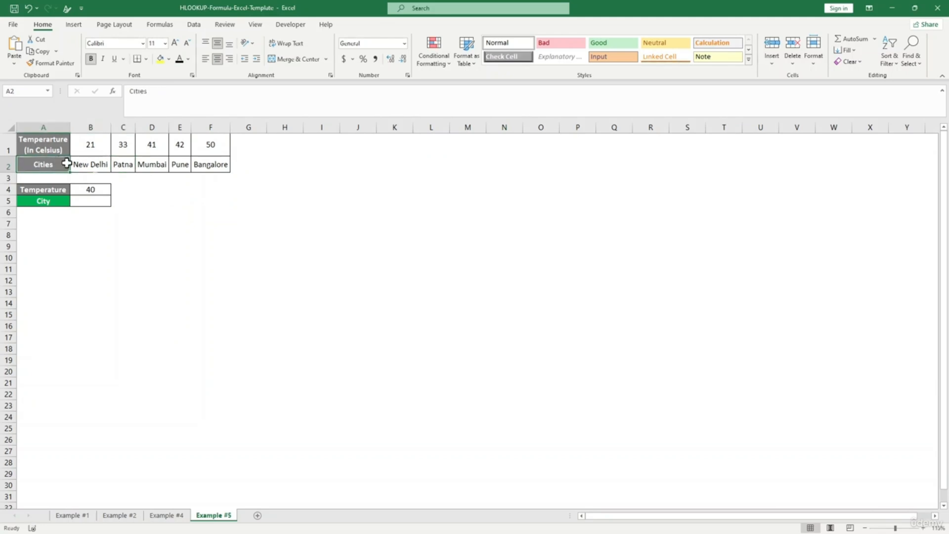
{"action": "left_click", "coordinate": [52, 190]}
{"action": "left_click", "coordinate": [101, 194]}
{"action": "left_click", "coordinate": [100, 205]}
{"action": "left_click", "coordinate": [95, 191]}
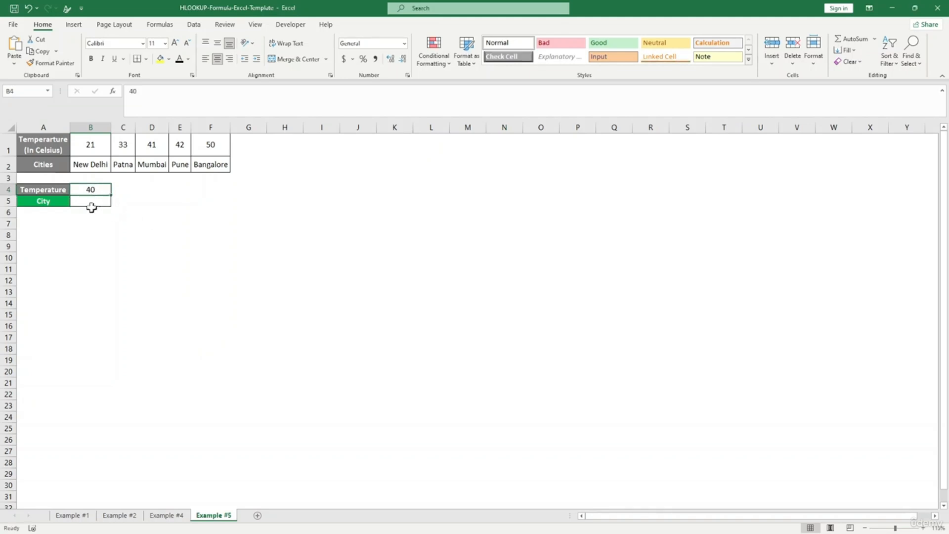
{"action": "left_click", "coordinate": [141, 236]}
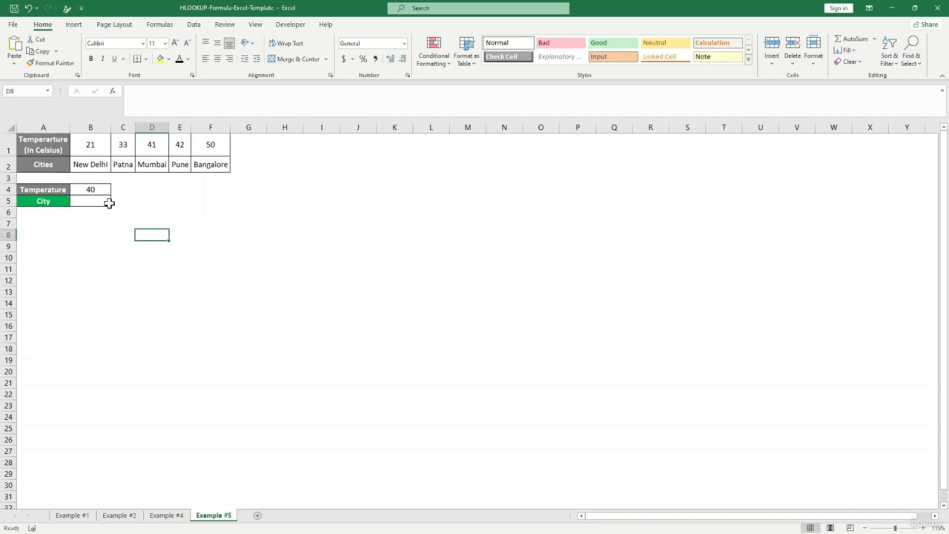
{"action": "left_click", "coordinate": [102, 190]}
- In B5 enter =HLOOKUP(B4,A1:F2,2,TRUE) so temperature 40 returns Patna
{"action": "left_click", "coordinate": [96, 201]}
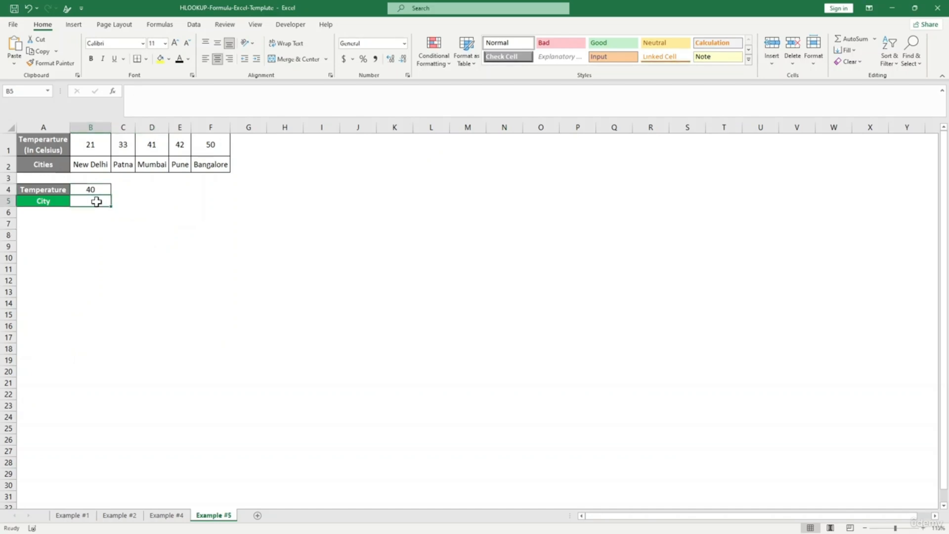
{"action": "type", "text": "=hl"}
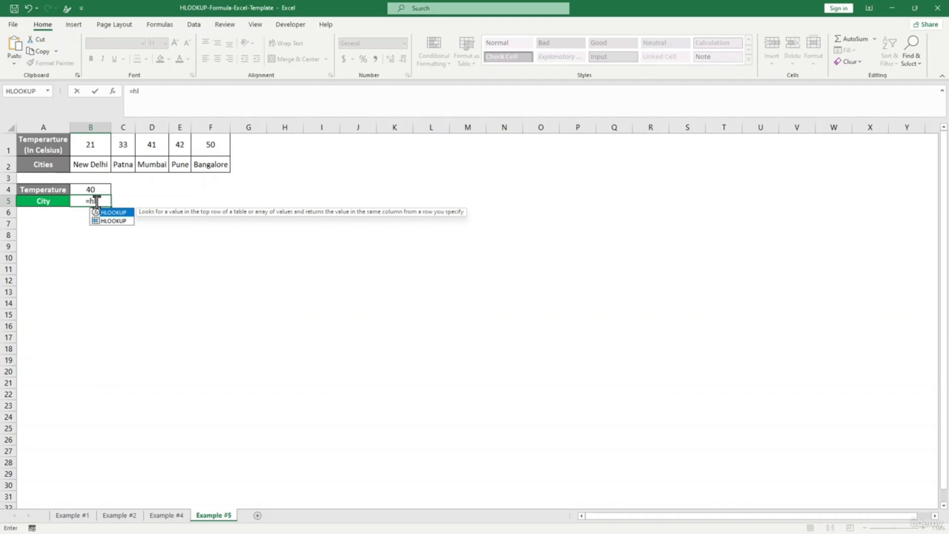
{"action": "key", "text": "Tab"}
{"action": "left_click", "coordinate": [90, 191]}
{"action": "type", "text": ","}
{"action": "left_click_drag", "start_coordinate": [53, 151], "coordinate": [204, 170]}
{"action": "type", "text": ","}
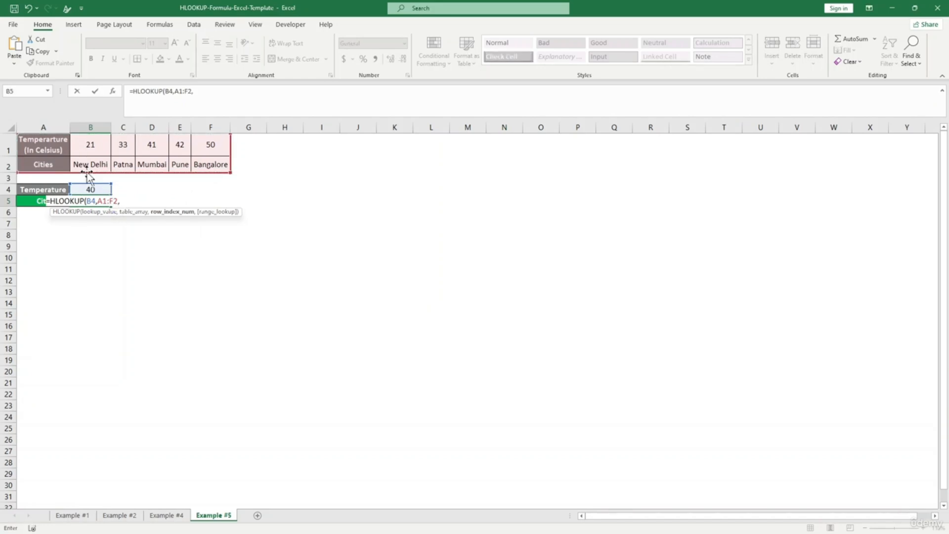
{"action": "type", "text": "2"}
{"action": "type", "text": ","}
{"action": "type", "text": "True)"}
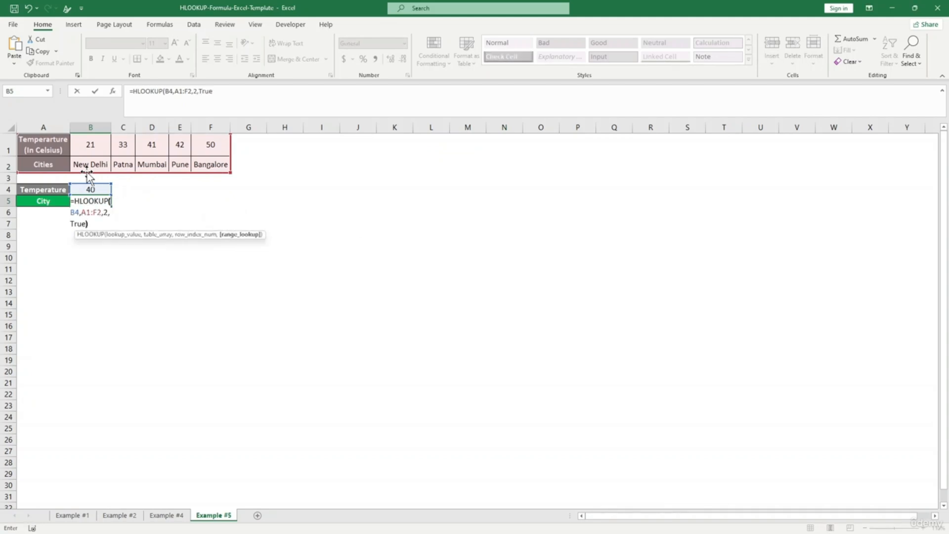
{"action": "key", "text": "Return"}
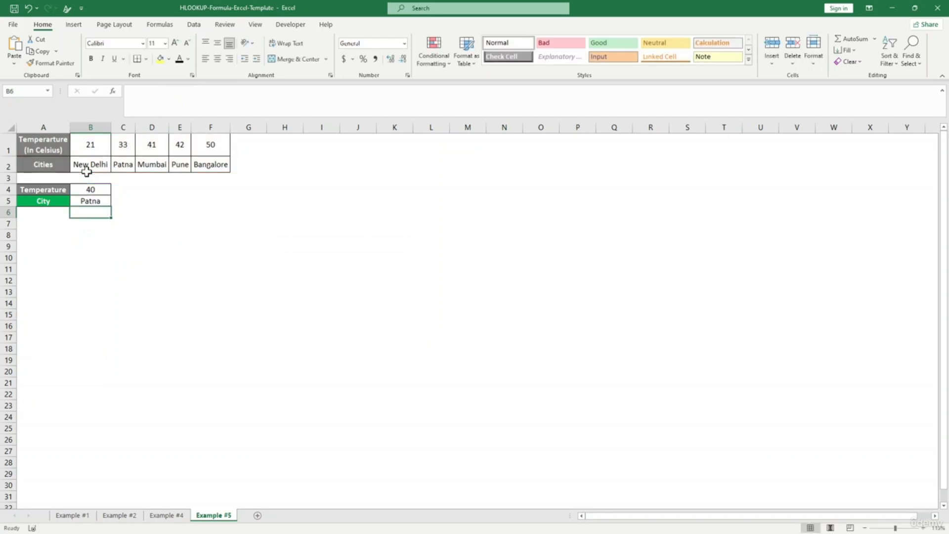
- Compare temperature 40 with Patna's 33 and Mumbai's 41 in the table
{"action": "left_click", "coordinate": [86, 231]}
{"action": "left_click", "coordinate": [91, 189]}
{"action": "left_click", "coordinate": [119, 201]}
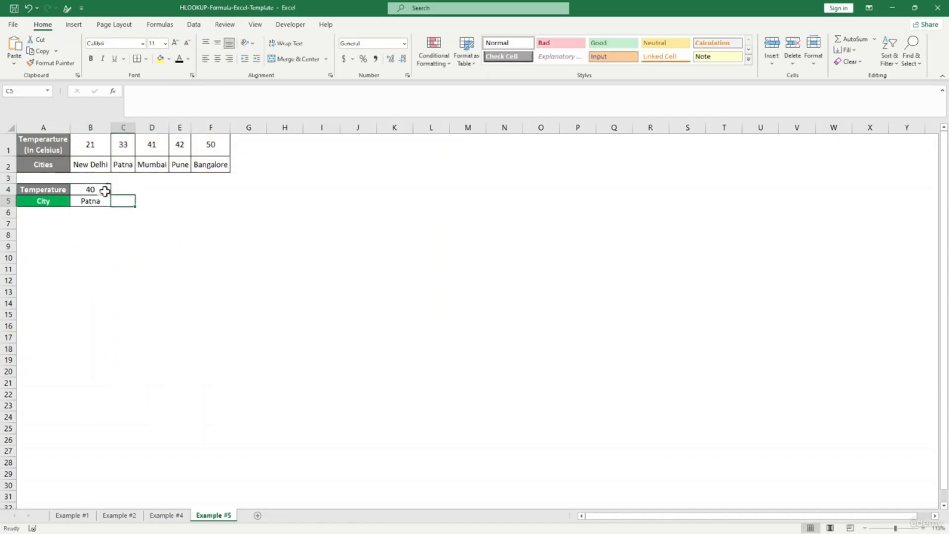
{"action": "left_click", "coordinate": [101, 189]}
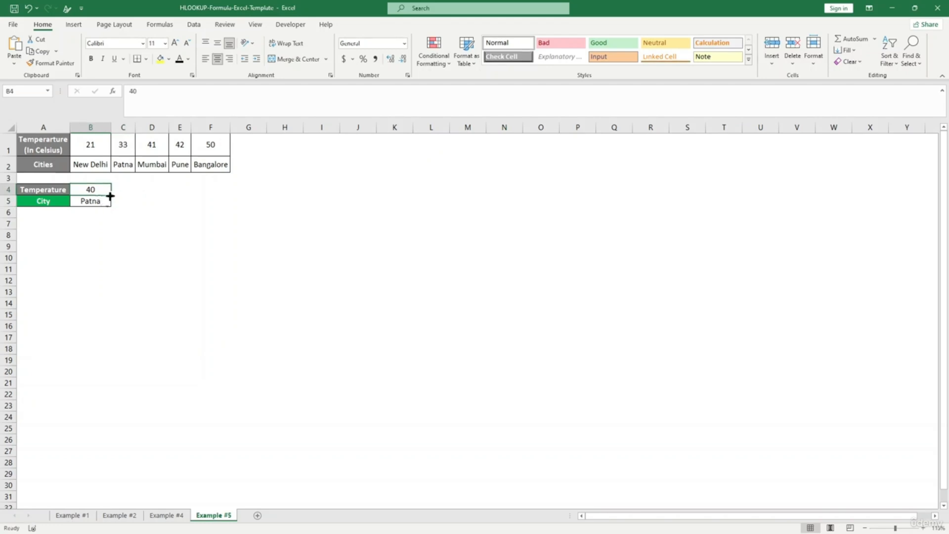
{"action": "left_click", "coordinate": [121, 164]}
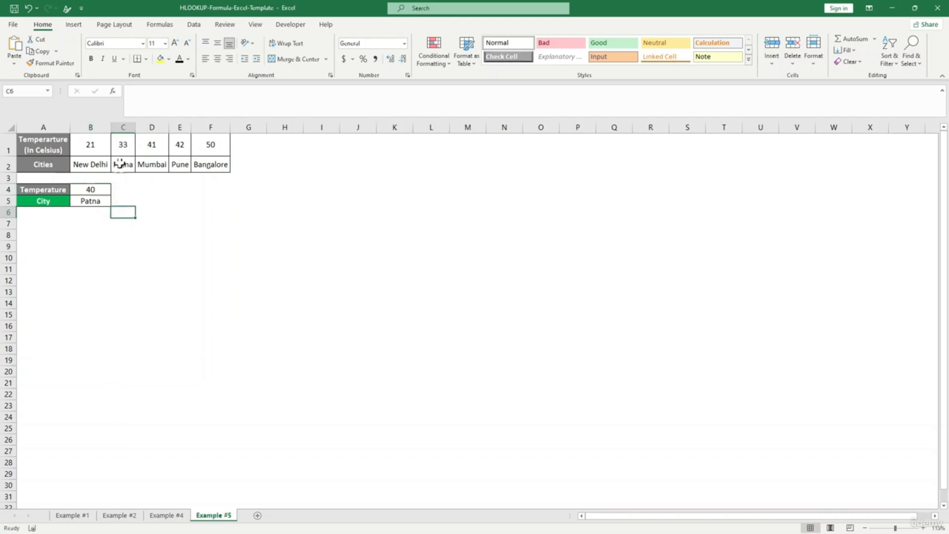
{"action": "left_click", "coordinate": [129, 149]}
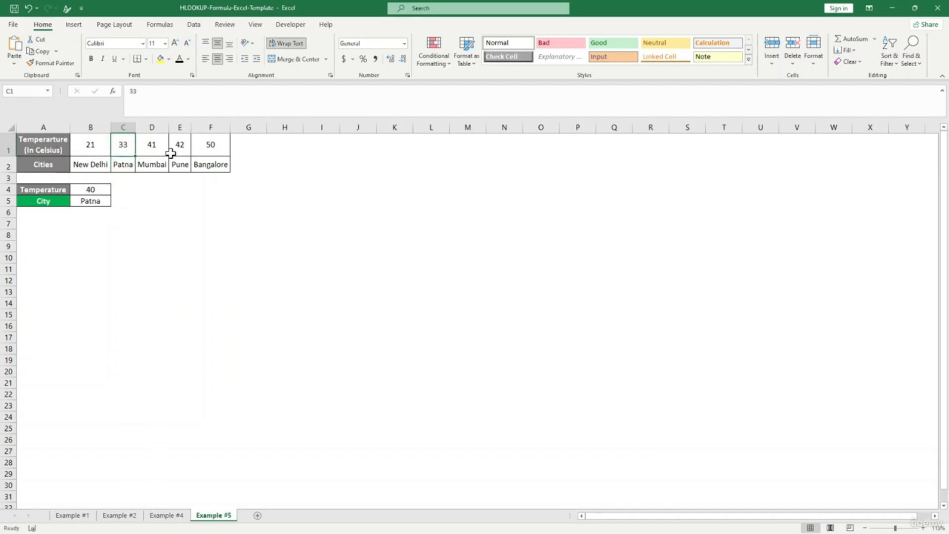
{"action": "left_click", "coordinate": [155, 146]}
{"action": "left_click", "coordinate": [158, 163]}
- Change Mumbai's temperature in D1 from 41 to 39
{"action": "left_click", "coordinate": [151, 144]}
{"action": "left_click", "coordinate": [182, 148]}
{"action": "left_click", "coordinate": [213, 144]}
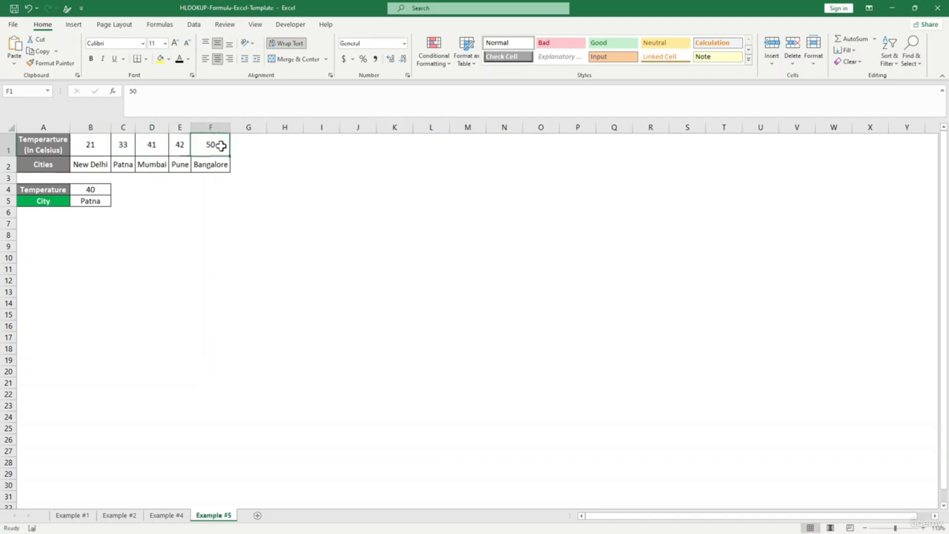
{"action": "left_click", "coordinate": [151, 148]}
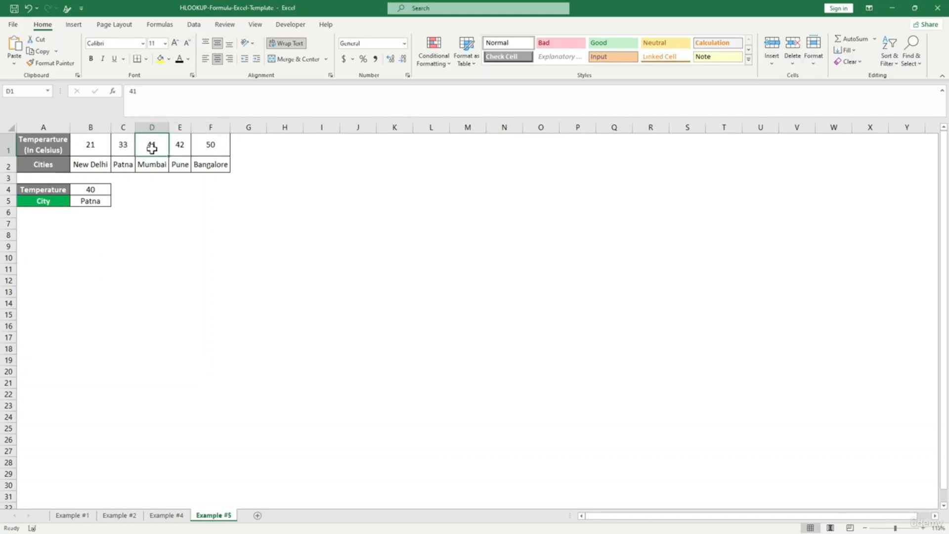
{"action": "type", "text": "39"}
{"action": "key", "text": "Return"}
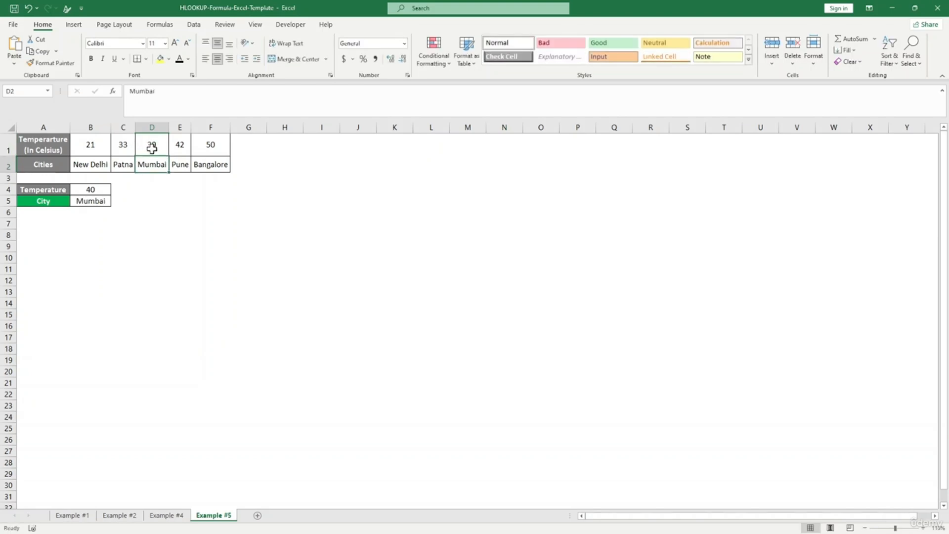
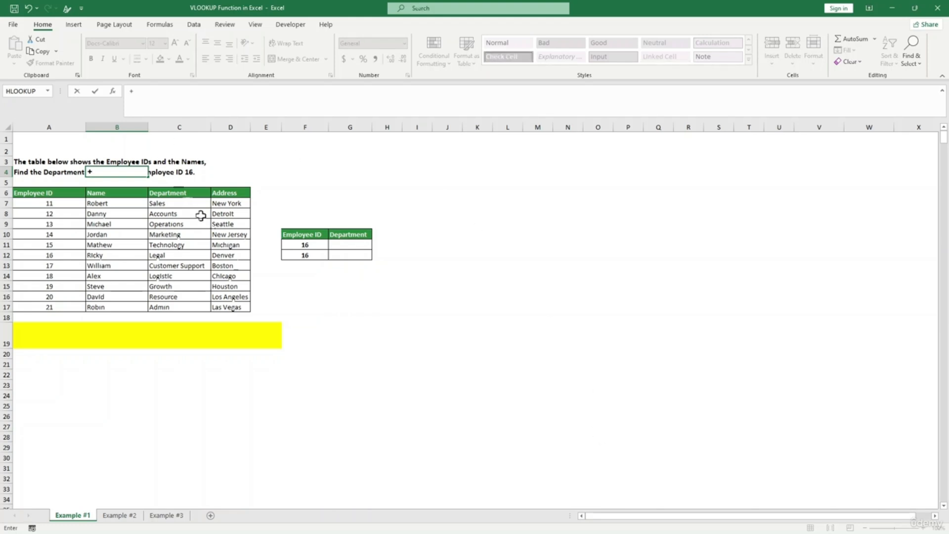
- Insert XLOOKUP from the Formulas tab's Lookup & Reference list
{"action": "left_click", "coordinate": [235, 374]}
{"action": "left_click", "coordinate": [114, 26]}
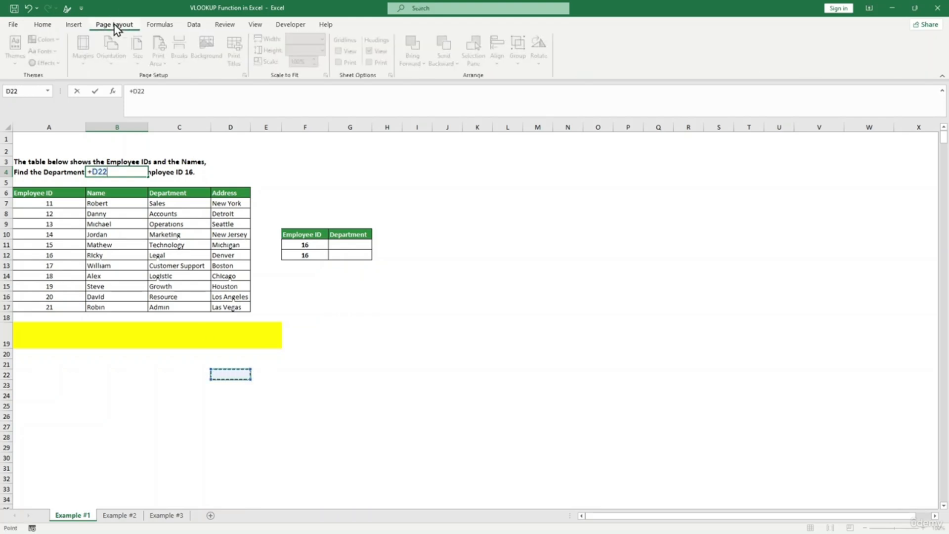
{"action": "left_click", "coordinate": [166, 29]}
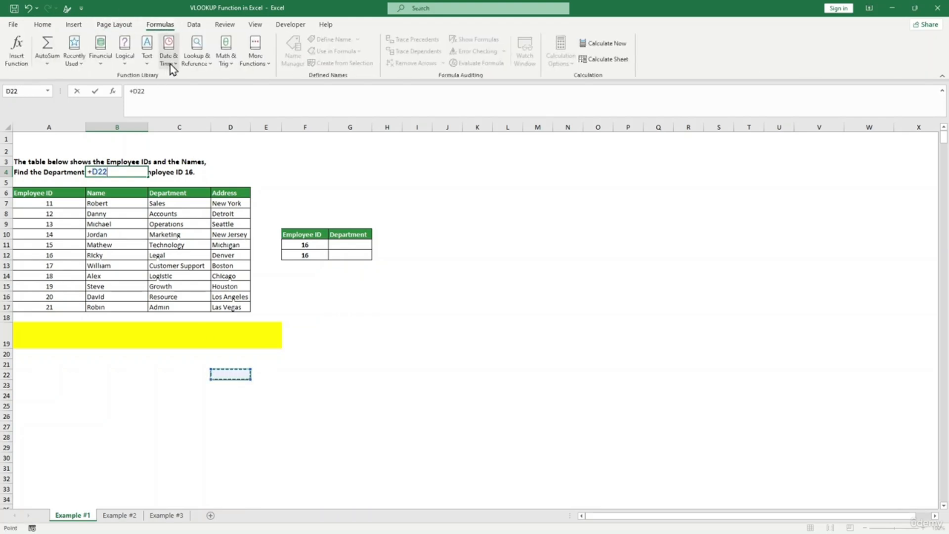
{"action": "left_click", "coordinate": [194, 61]}
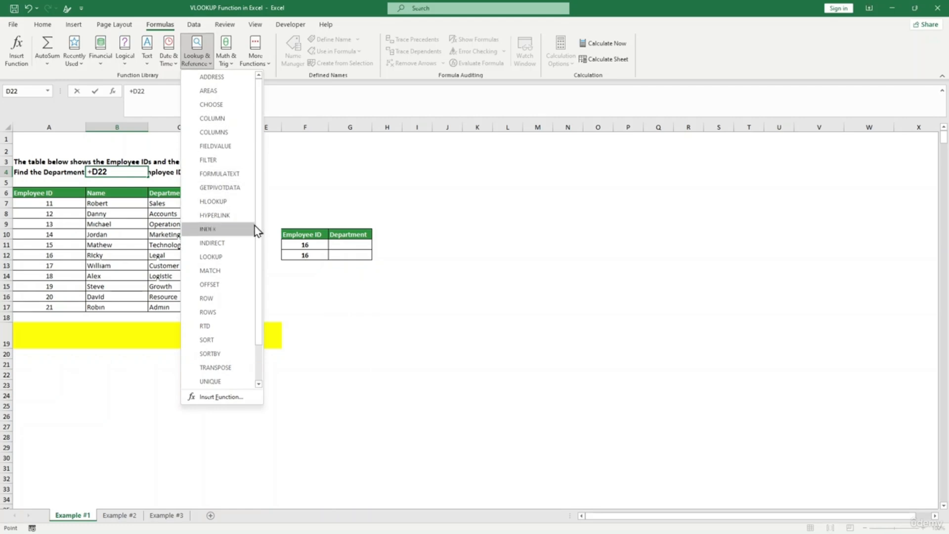
{"action": "scroll", "coordinate": [260, 242], "scroll_direction": "down", "scroll_amount": 1}
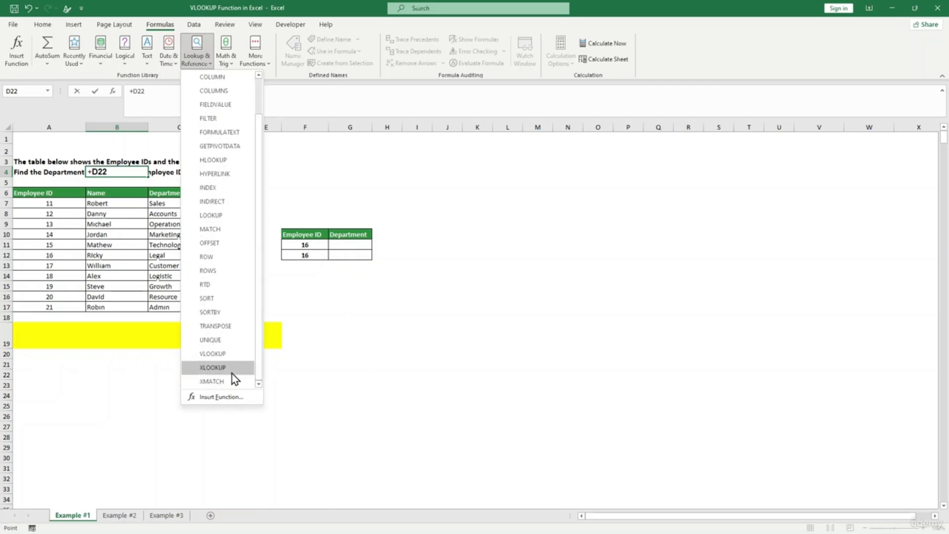
{"action": "left_click", "coordinate": [230, 372]}
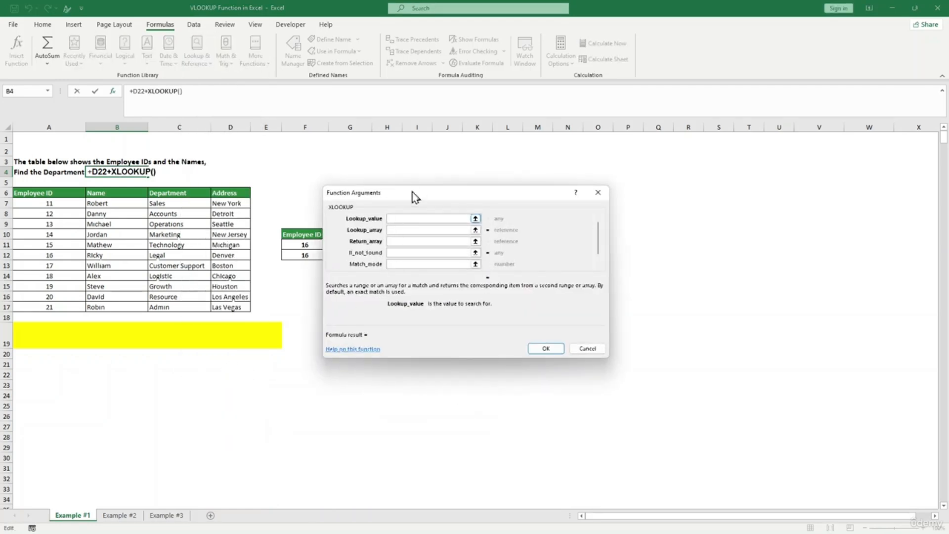
- Review the lookup array, return array, if-not-found and match mode arguments, then cancel XLOOKUP
{"action": "left_click_drag", "start_coordinate": [416, 191], "coordinate": [398, 191]}
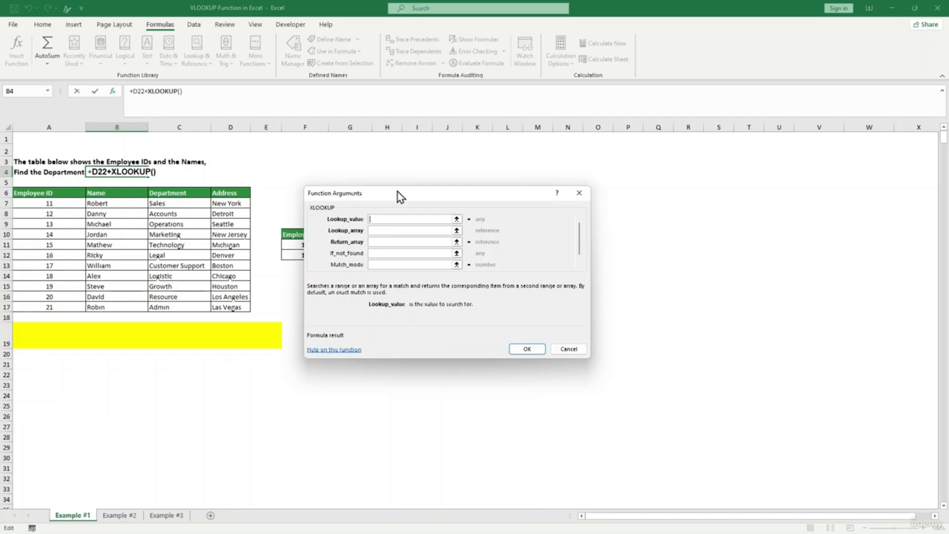
{"action": "left_click", "coordinate": [395, 232]}
{"action": "left_click", "coordinate": [392, 242]}
{"action": "left_click", "coordinate": [391, 253]}
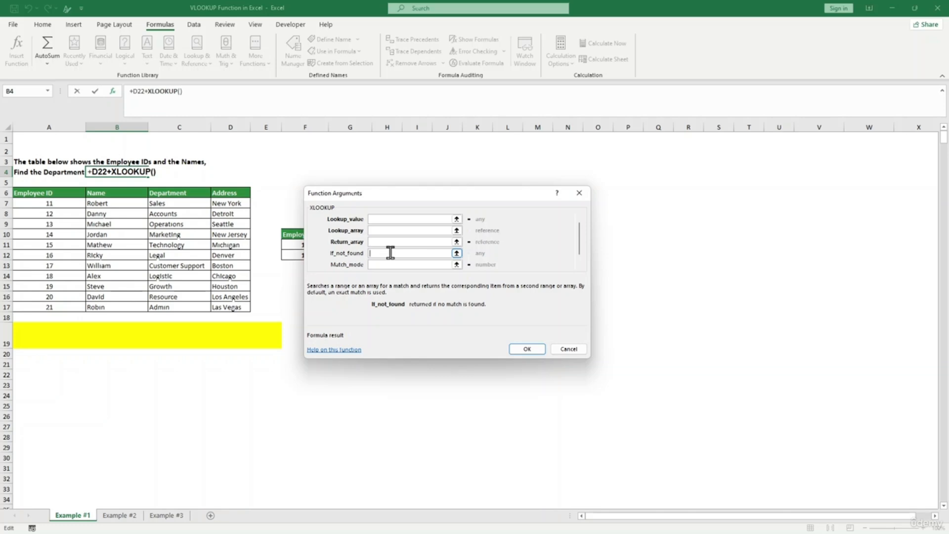
{"action": "left_click", "coordinate": [389, 264]}
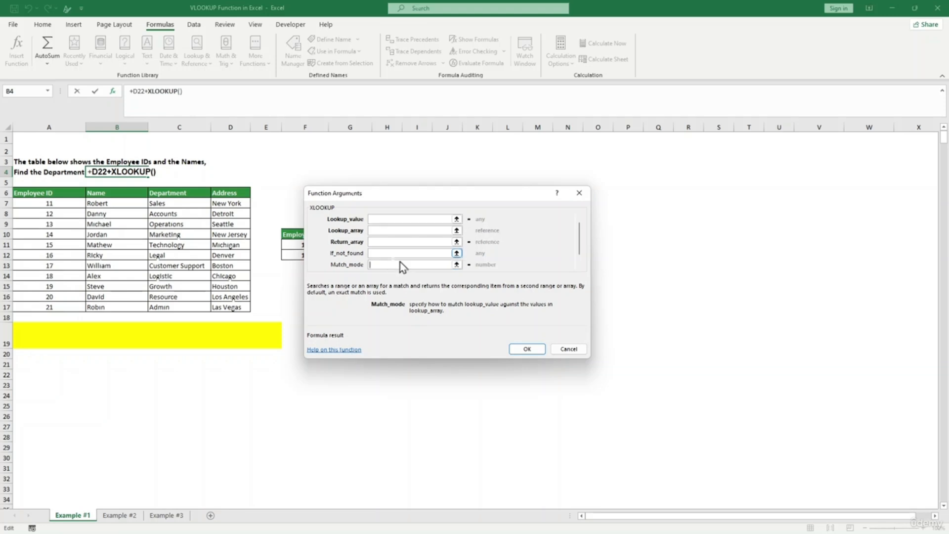
{"action": "left_click", "coordinate": [568, 352]}
{"action": "left_click", "coordinate": [353, 374]}
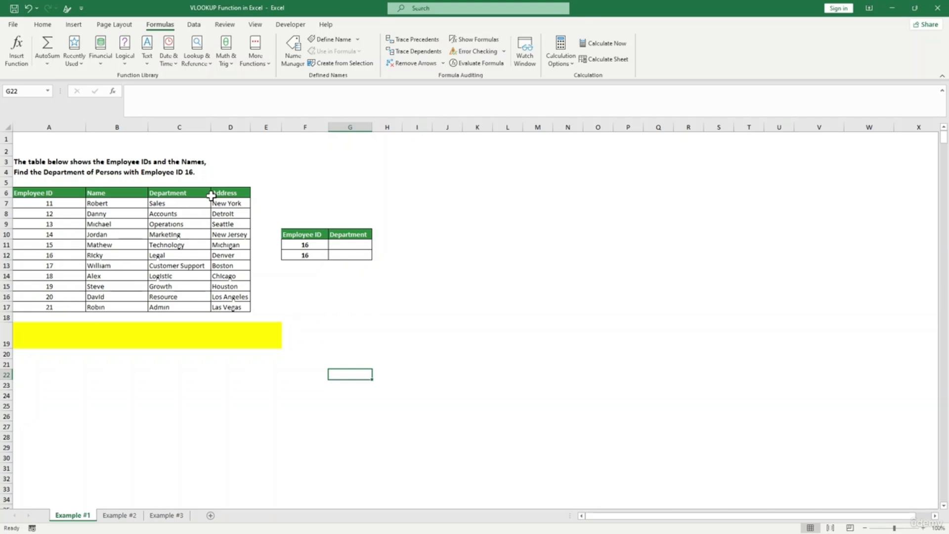
- Enter =VLOOKUP(F11,A7:D17,3,0) in G11, removing the extra bracket
{"action": "key", "text": "Up"}
{"action": "key", "text": "Up"}
{"action": "key", "text": "Up"}
{"action": "key", "text": "Up"}
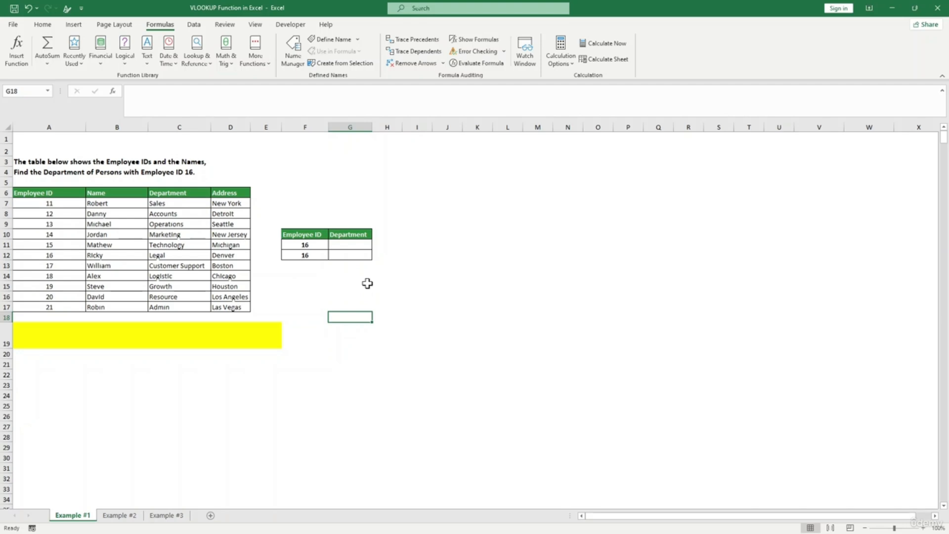
{"action": "left_click", "coordinate": [353, 246]}
{"action": "type", "text": "="}
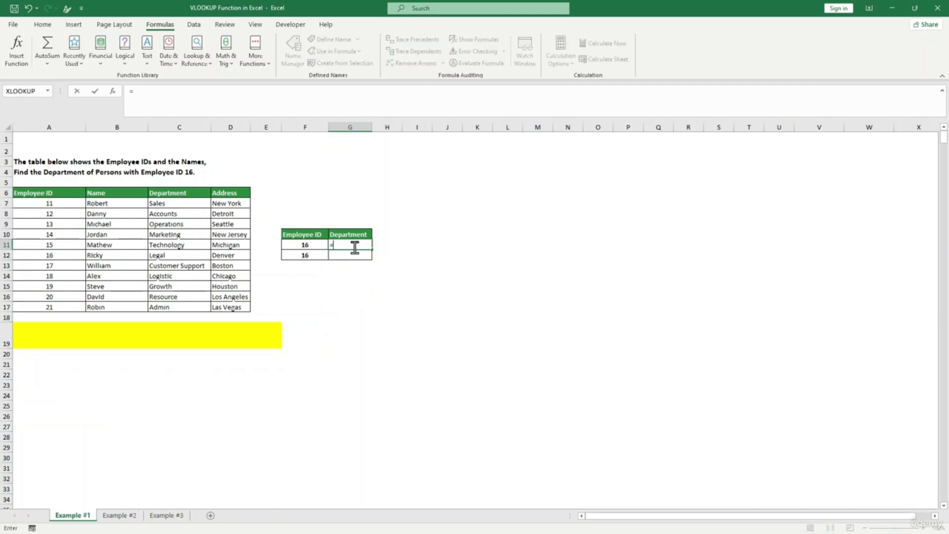
{"action": "type", "text": "vl"}
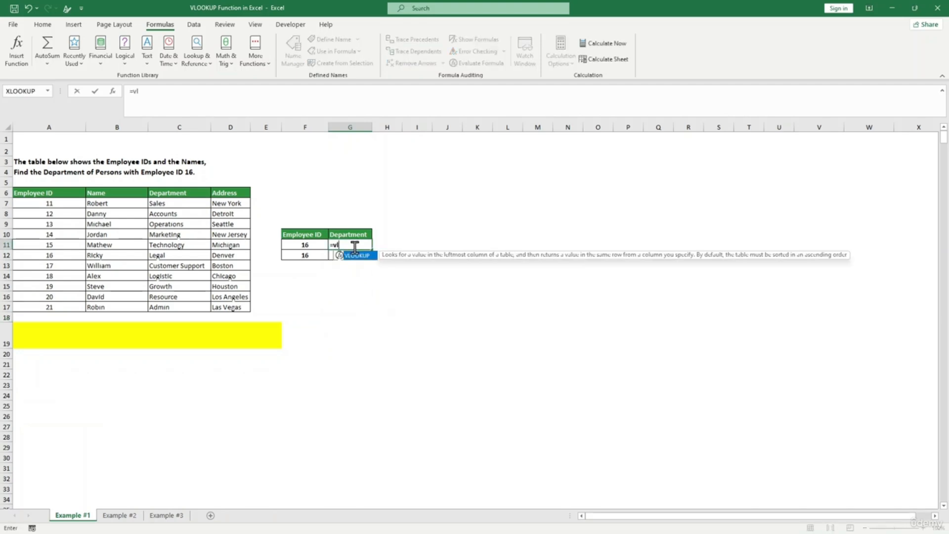
{"action": "key", "text": "Tab"}
{"action": "type", "text": "("}
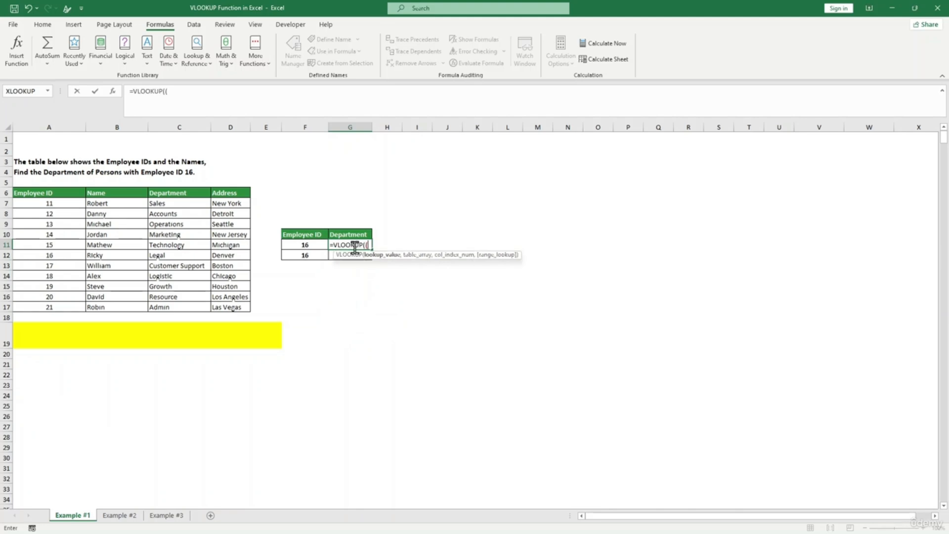
{"action": "left_click", "coordinate": [305, 247]}
{"action": "type", "text": ","}
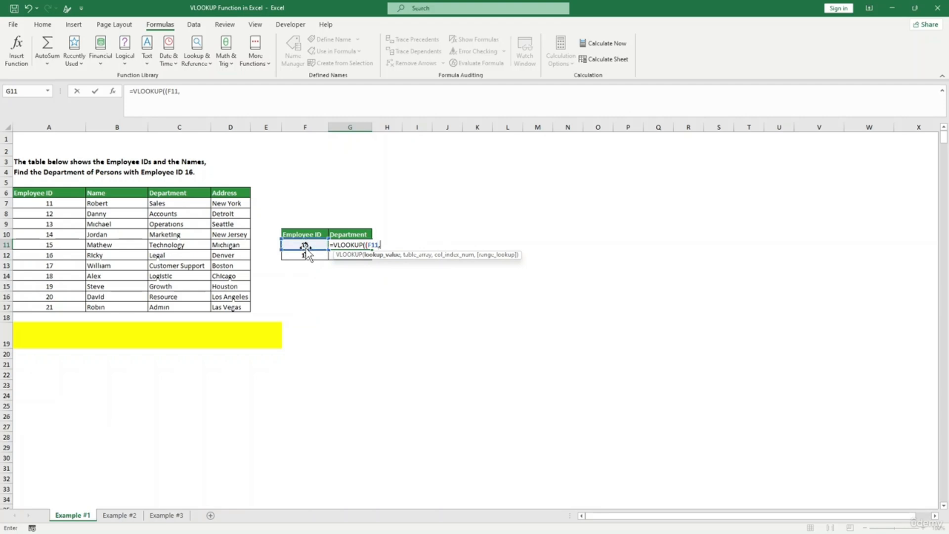
{"action": "left_click_drag", "start_coordinate": [42, 203], "coordinate": [244, 306]}
{"action": "type", "text": ","}
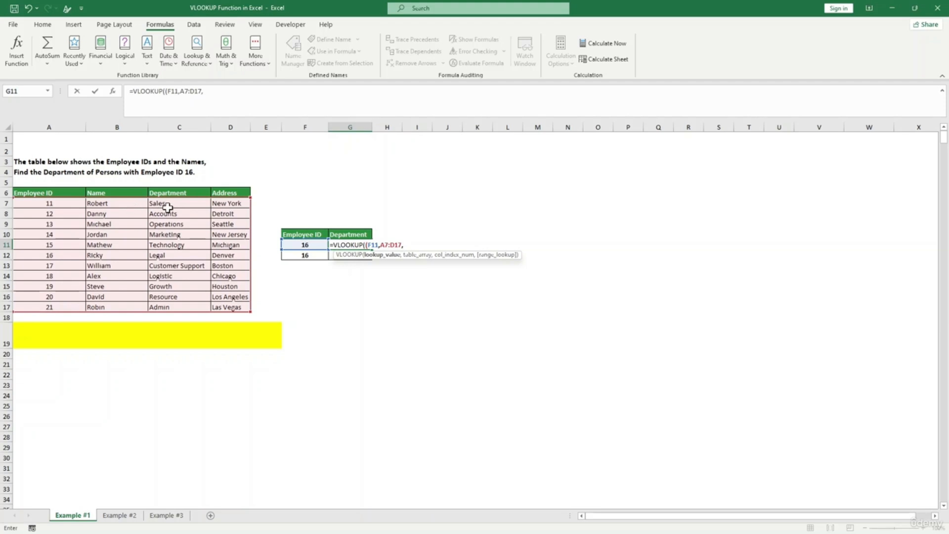
{"action": "type", "text": "3,0)"}
{"action": "left_click", "coordinate": [366, 244]}
{"action": "key", "text": "BackSpace"}
{"action": "key", "text": "Return"}
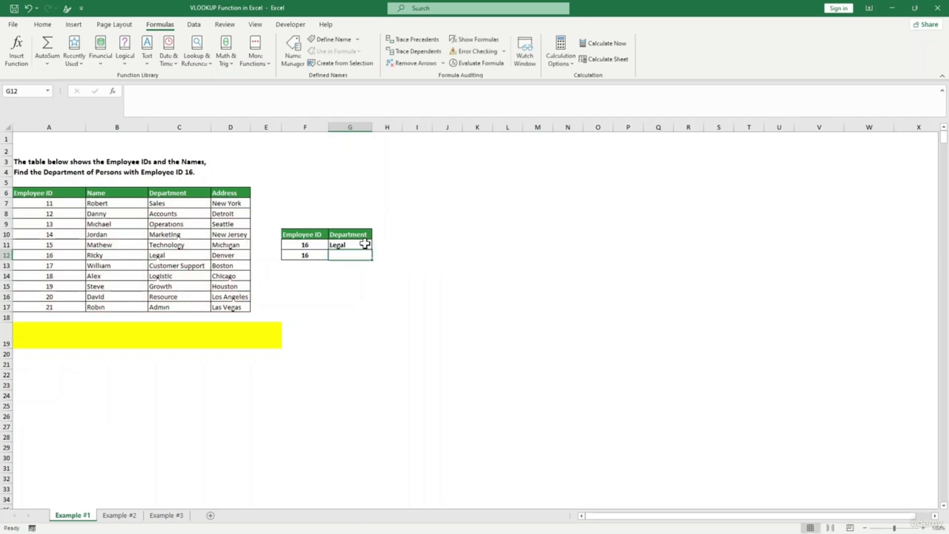
- Check G11's Legal result against the department column in the table
{"action": "left_click", "coordinate": [417, 275]}
{"action": "left_click", "coordinate": [354, 247]}
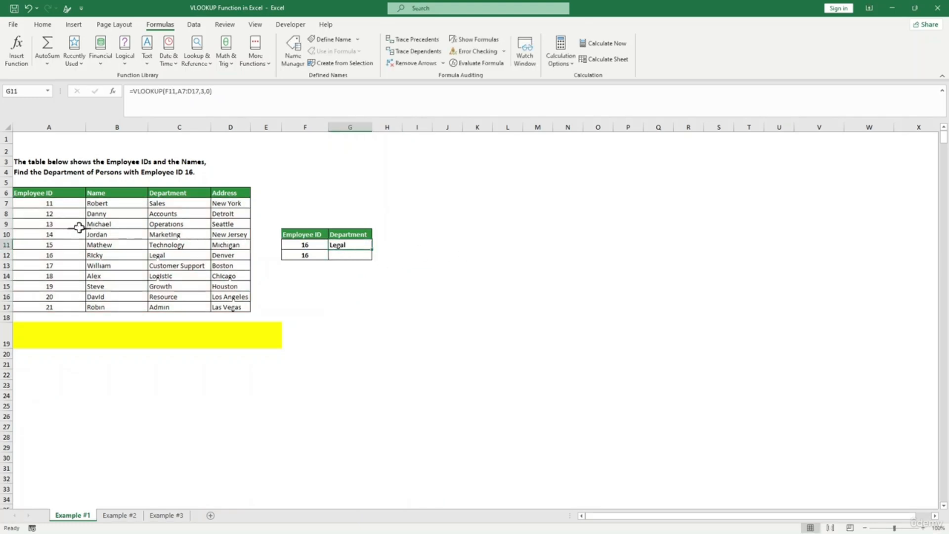
{"action": "left_click", "coordinate": [195, 265]}
{"action": "left_click", "coordinate": [191, 256]}
{"action": "left_click", "coordinate": [350, 285]}
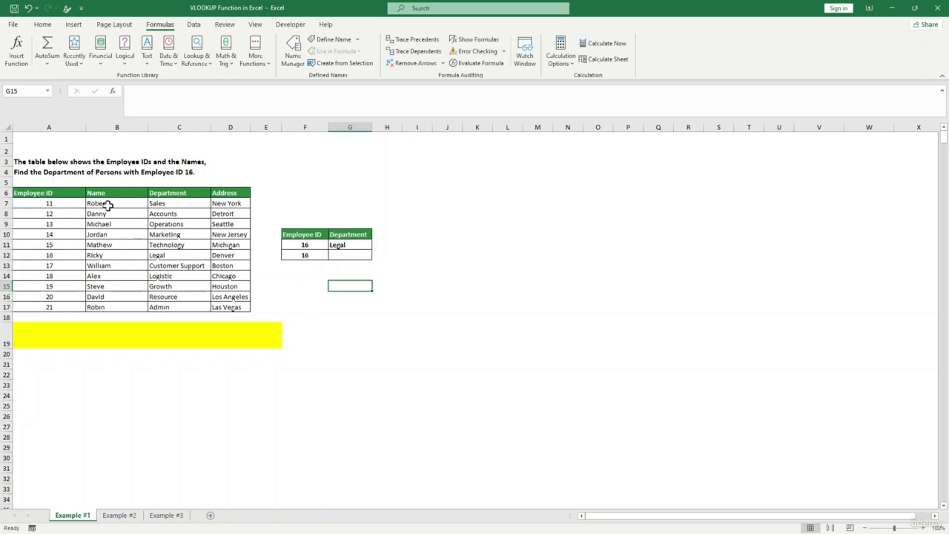
- Enter =VLOOKUP(B11,A7:D17,1,0) in G12
{"action": "left_click", "coordinate": [342, 255]}
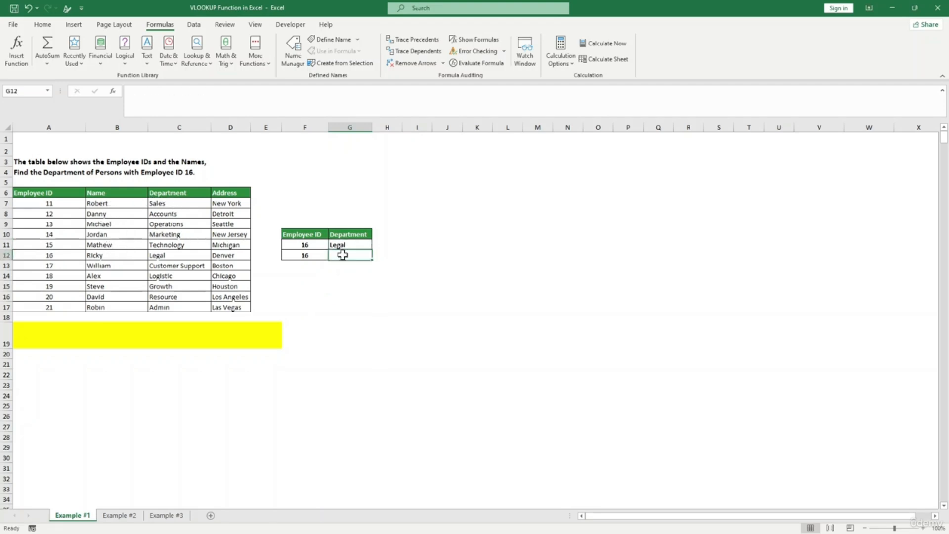
{"action": "type", "text": "=vl"}
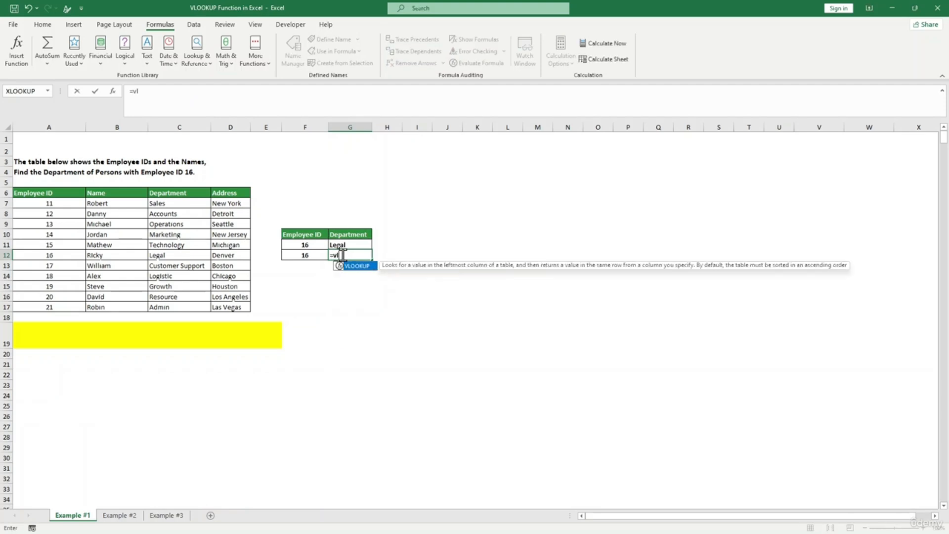
{"action": "key", "text": "Tab"}
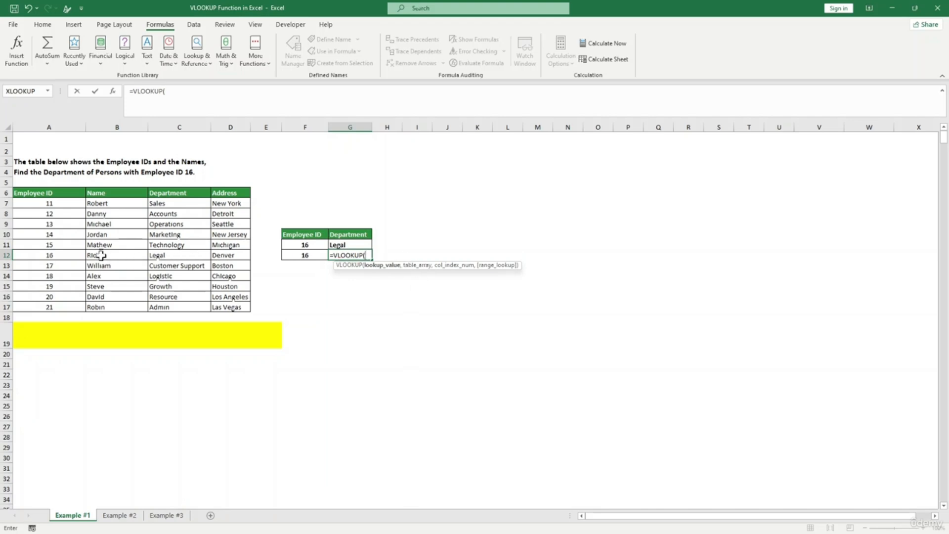
{"action": "left_click", "coordinate": [111, 244]}
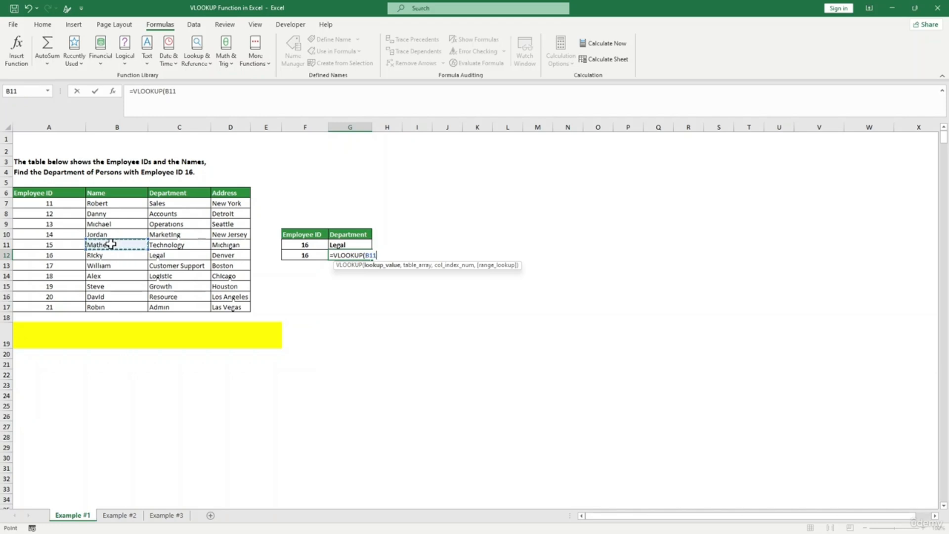
{"action": "type", "text": ","}
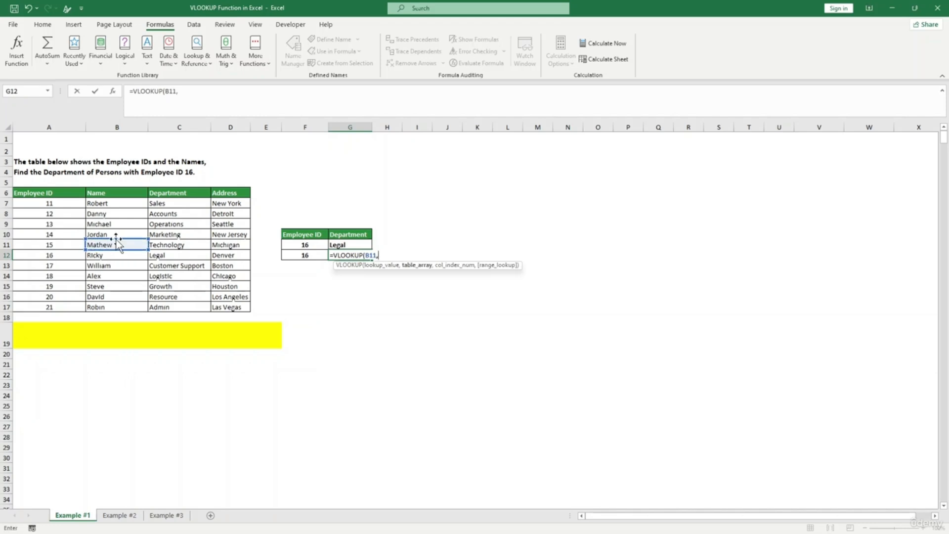
{"action": "left_click_drag", "start_coordinate": [43, 201], "coordinate": [234, 307]}
{"action": "left_click_drag", "start_coordinate": [234, 306], "coordinate": [236, 307]}
{"action": "type", "text": ",1,0"}
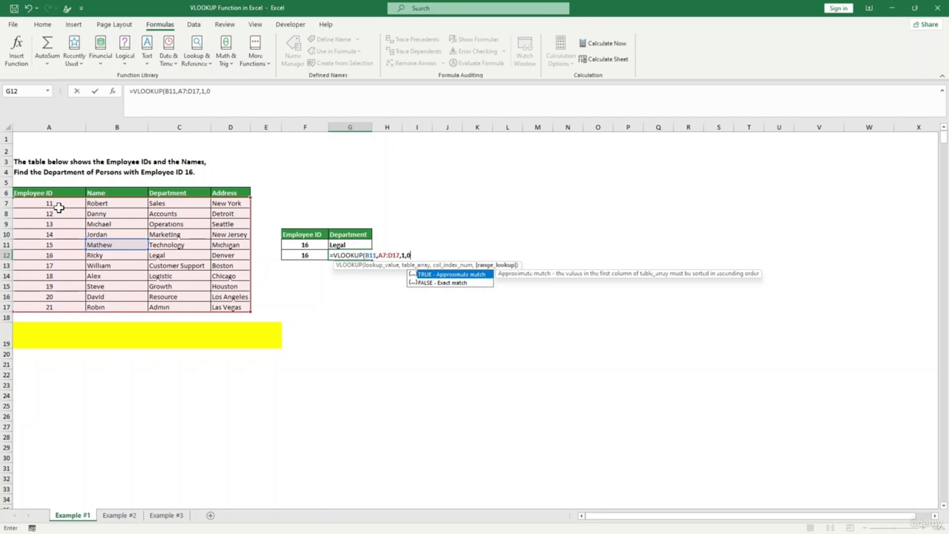
{"action": "type", "text": ")"}
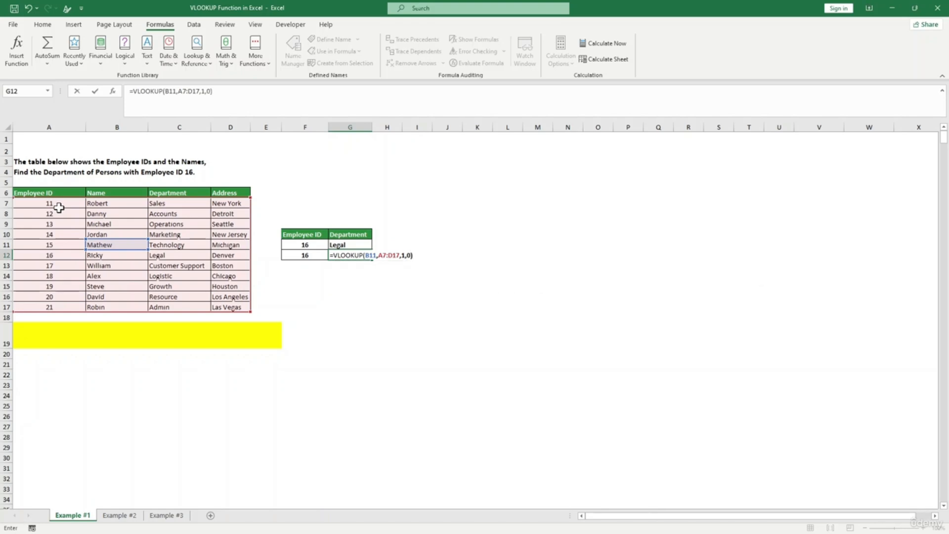
{"action": "key", "text": "Return"}
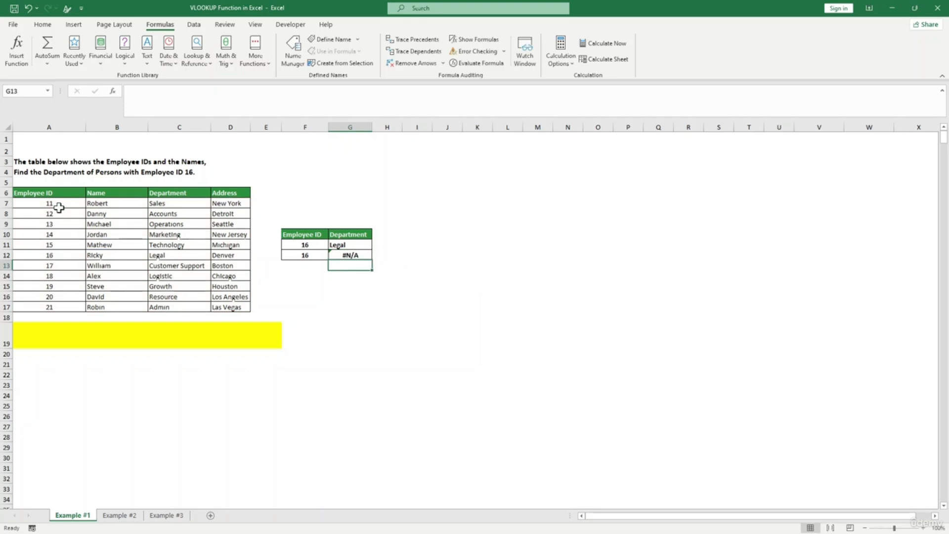
- Reselect G12 to show its #N/A error
{"action": "left_click", "coordinate": [357, 255]}
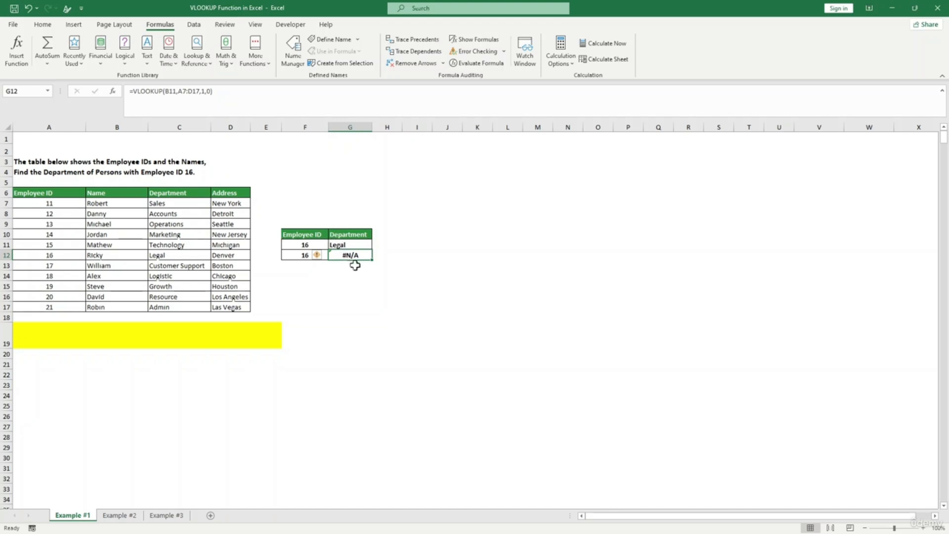
{"action": "left_click", "coordinate": [349, 296]}
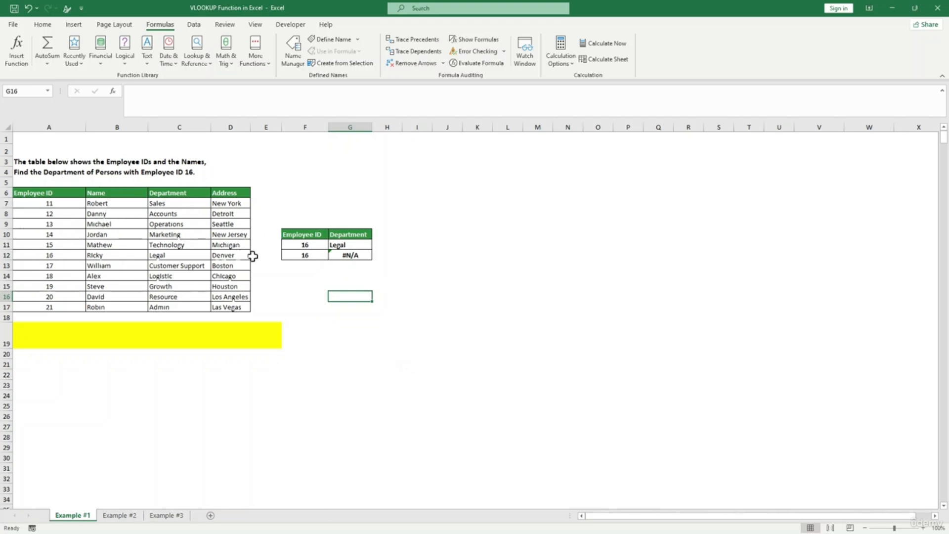
{"action": "left_click", "coordinate": [342, 255]}
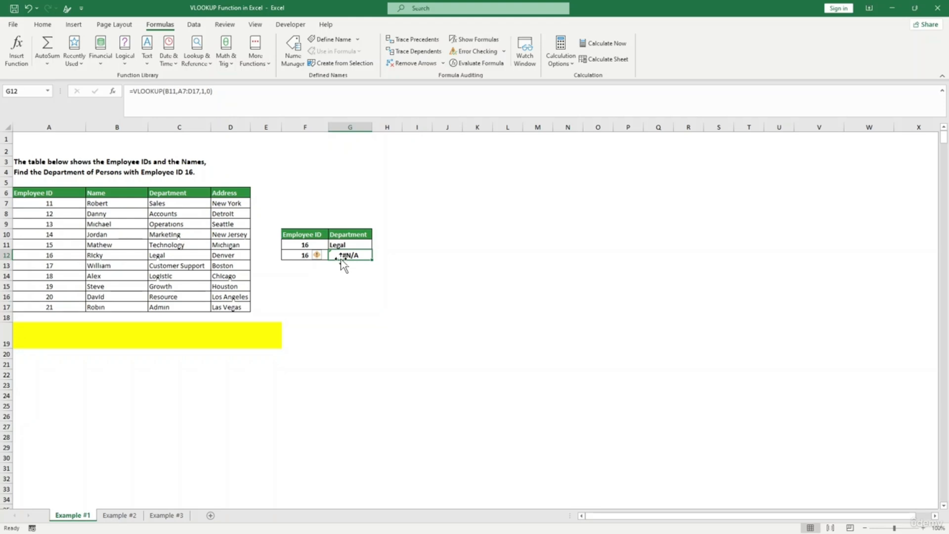
- Start an XLOOKUP in G12 using Mathew's name in B11 as the lookup value
{"action": "double_click", "coordinate": [341, 257]}
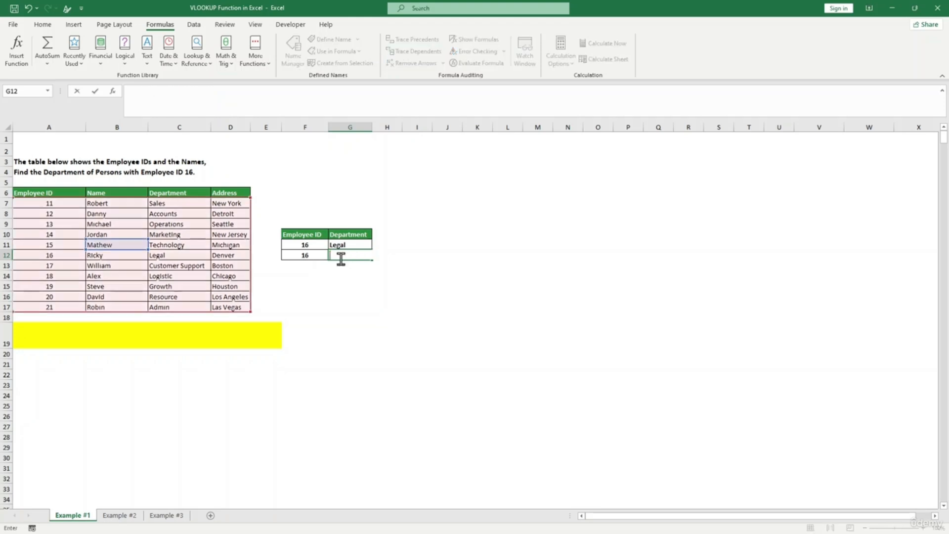
{"action": "left_click", "coordinate": [359, 276]}
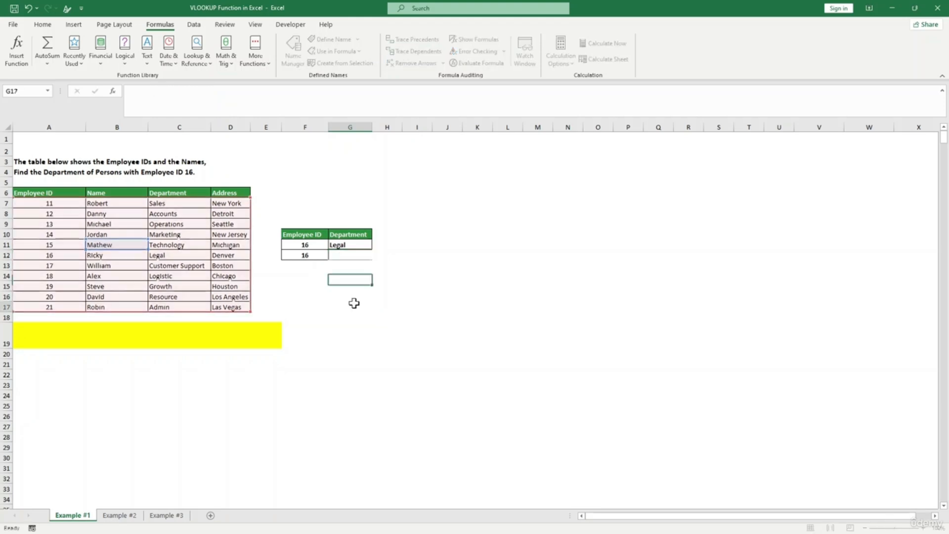
{"action": "left_click", "coordinate": [354, 302]}
{"action": "left_click", "coordinate": [349, 256]}
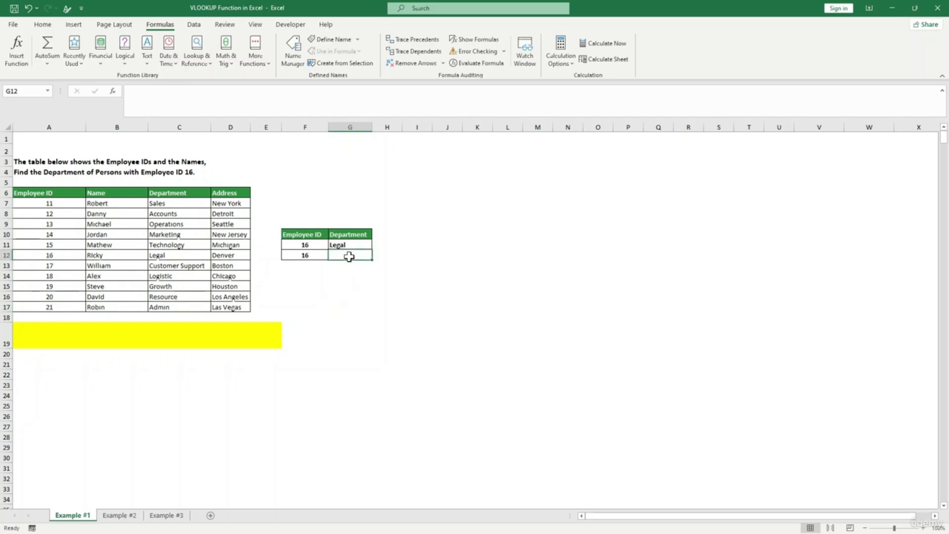
{"action": "type", "text": "x"}
{"action": "key", "text": "BackSpace"}
{"action": "type", "text": "=dlxl"}
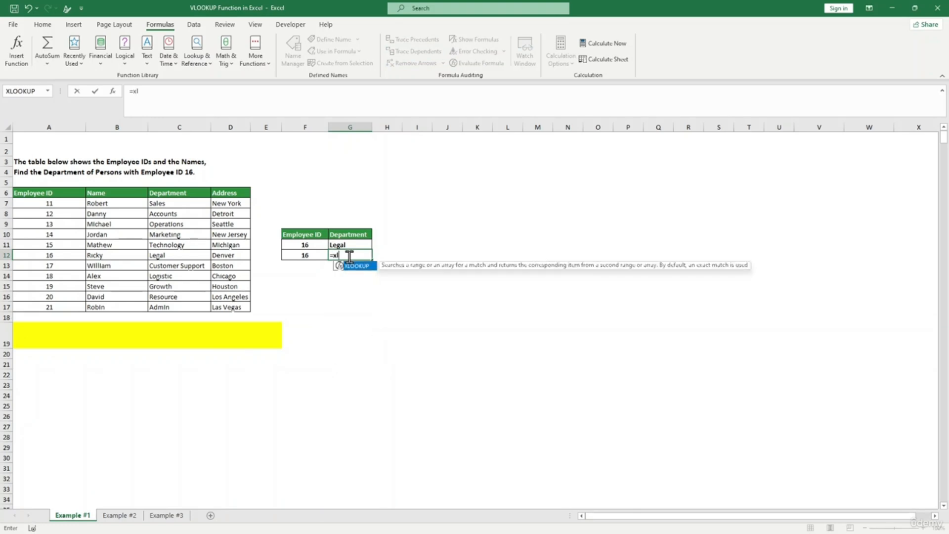
{"action": "key", "text": "Tab"}
{"action": "type", "text": ","}
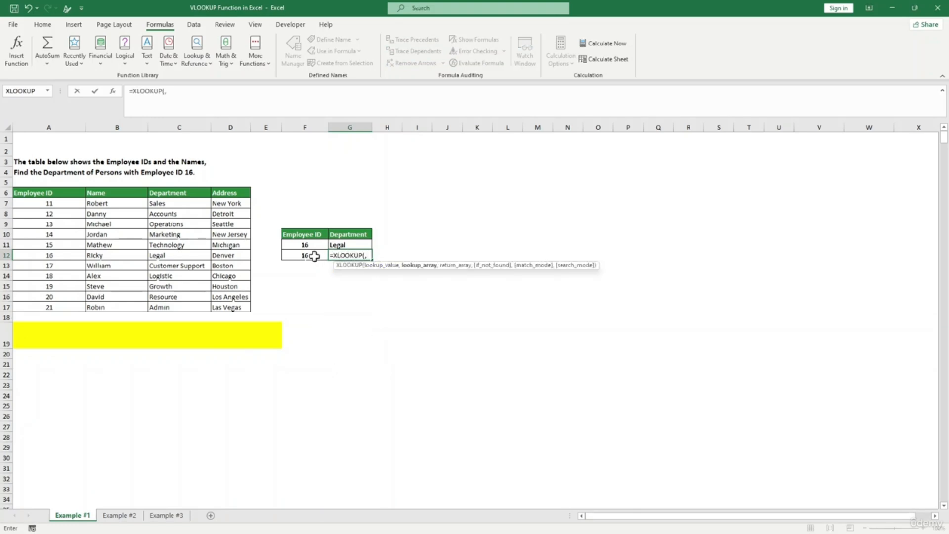
{"action": "left_click", "coordinate": [120, 246]}
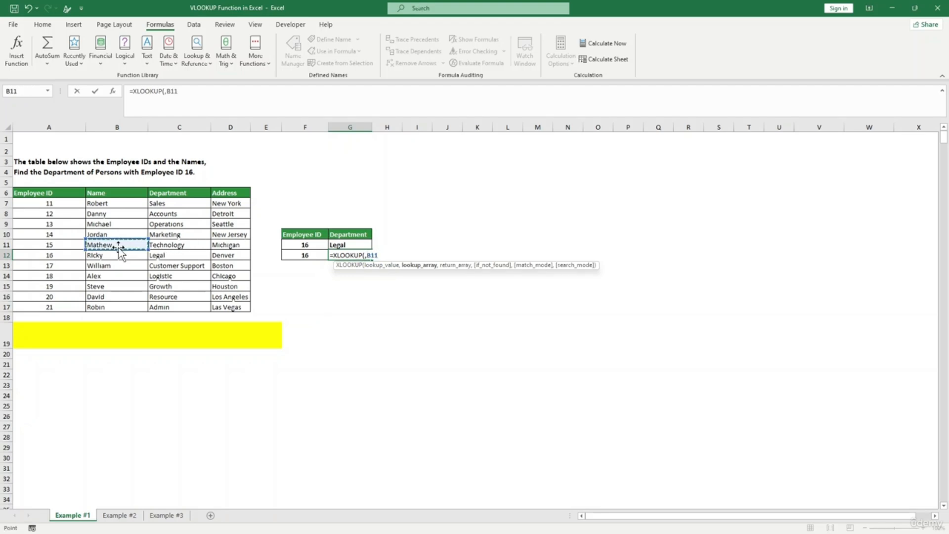
{"action": "key", "text": "BackSpace"}
{"action": "key", "text": "BackSpace"}
{"action": "key", "text": "BackSpace"}
{"action": "key", "text": "BackSpace"}
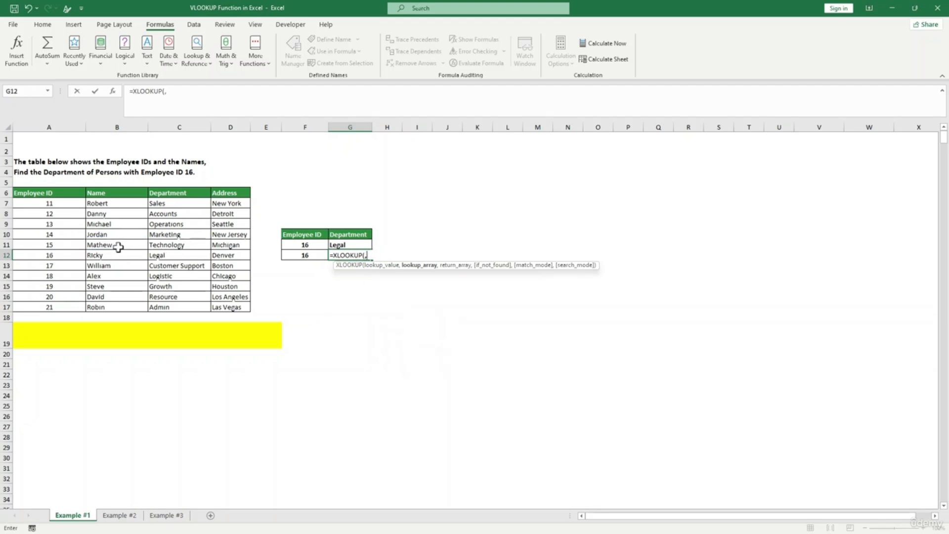
{"action": "left_click", "coordinate": [119, 246]}
{"action": "type", "text": ","}
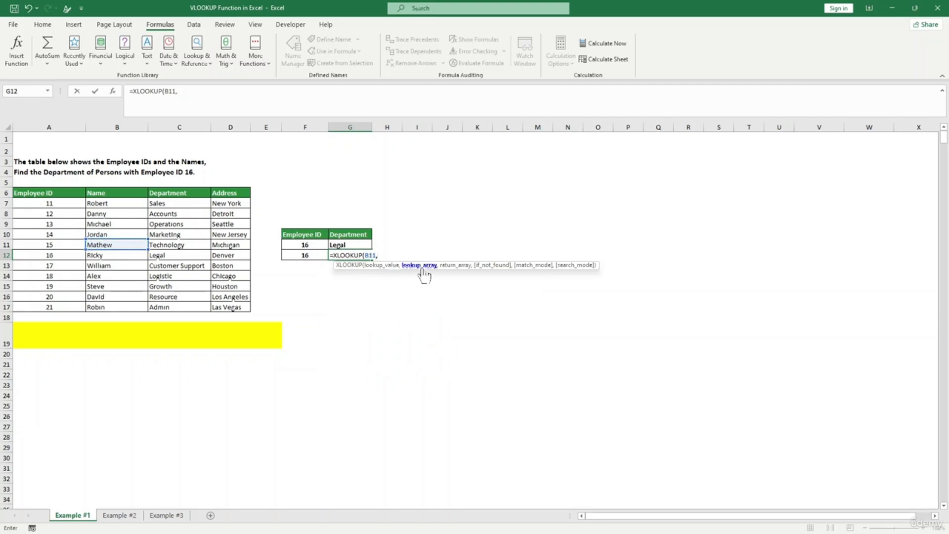
- Finish it as =XLOOKUP(B11,B7:B17,A7:A17,0), searching names and returning IDs
{"action": "left_click_drag", "start_coordinate": [105, 203], "coordinate": [108, 306]}
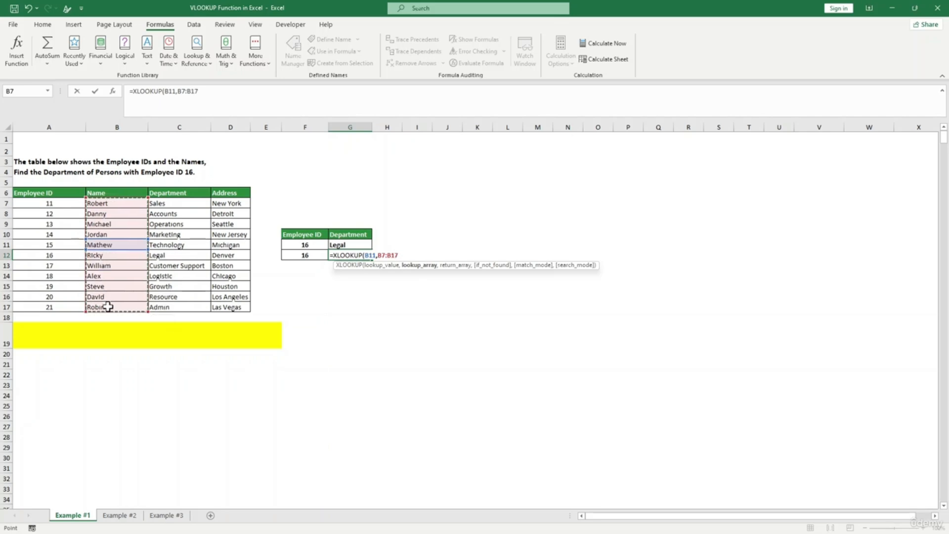
{"action": "type", "text": ","}
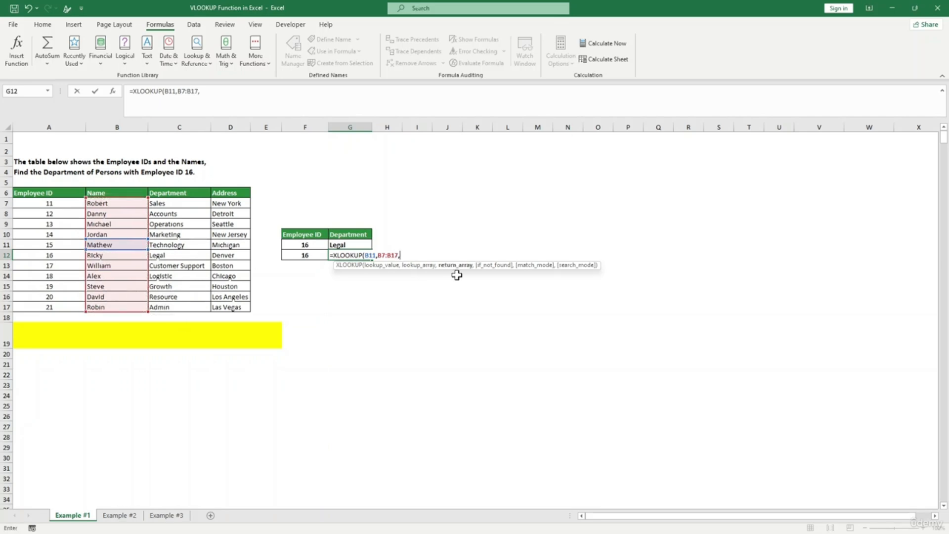
{"action": "left_click_drag", "start_coordinate": [35, 203], "coordinate": [54, 307]}
{"action": "type", "text": ","}
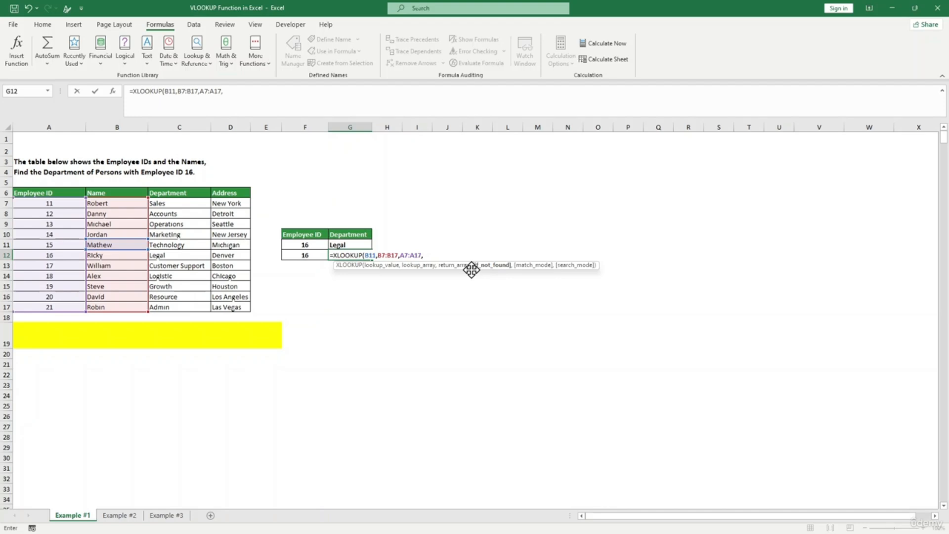
{"action": "type", "text": ")"}
{"action": "key", "text": "BackSpace"}
{"action": "type", "text": "0)"}
{"action": "key", "text": "Return"}
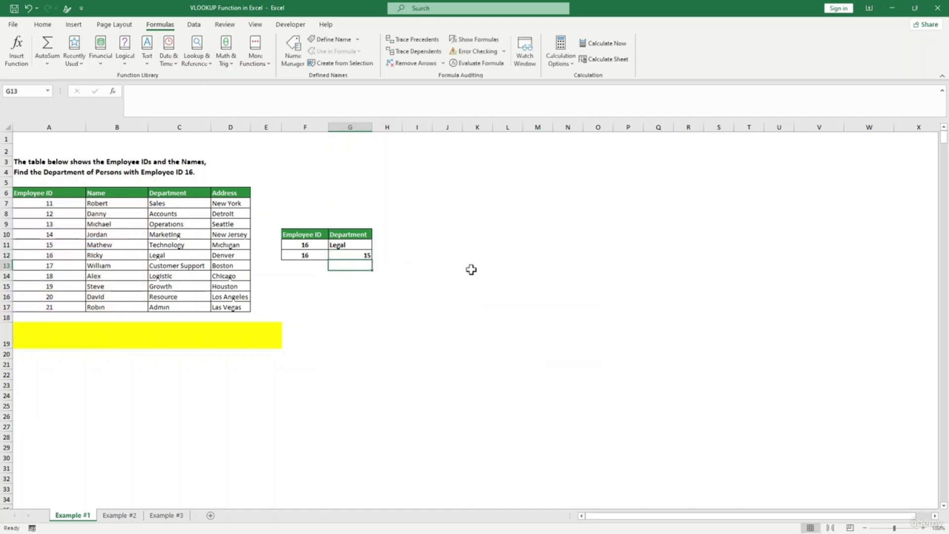
- Verify G12 returns 15, matching Mathew's ID in A11
{"action": "left_click", "coordinate": [354, 256]}
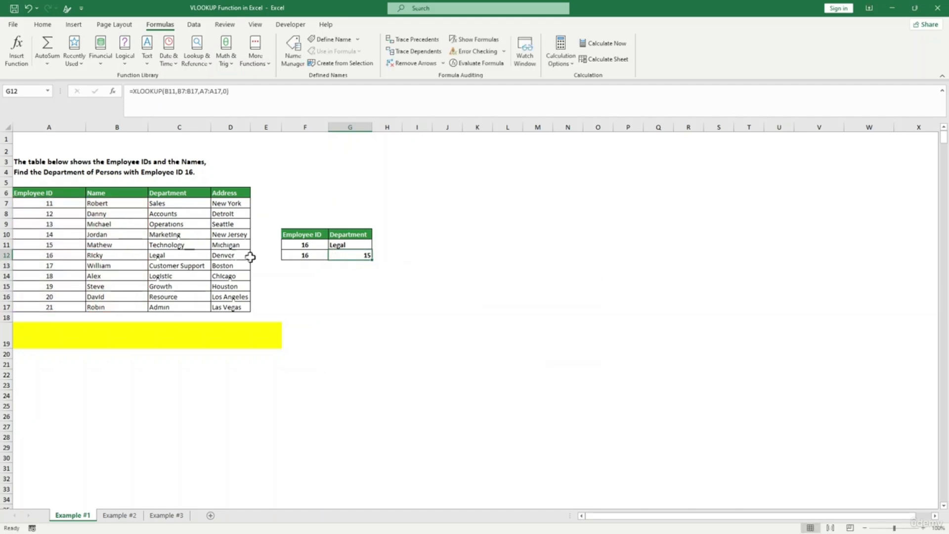
{"action": "left_click", "coordinate": [93, 246]}
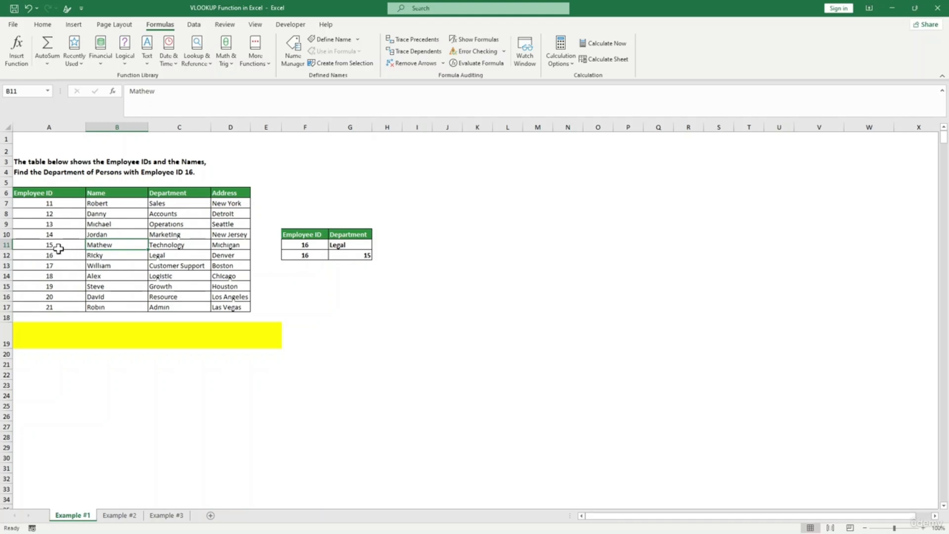
{"action": "left_click", "coordinate": [58, 246]}
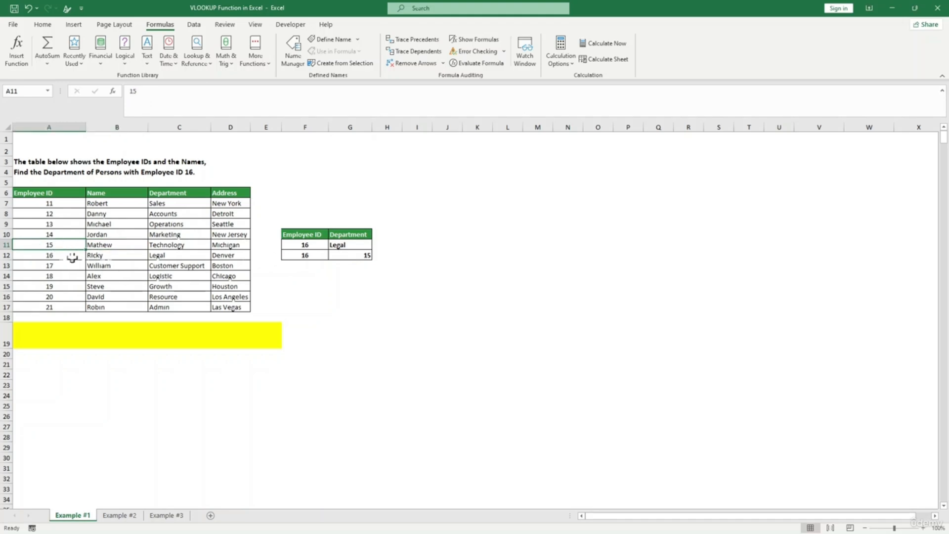
{"action": "left_click", "coordinate": [333, 296]}
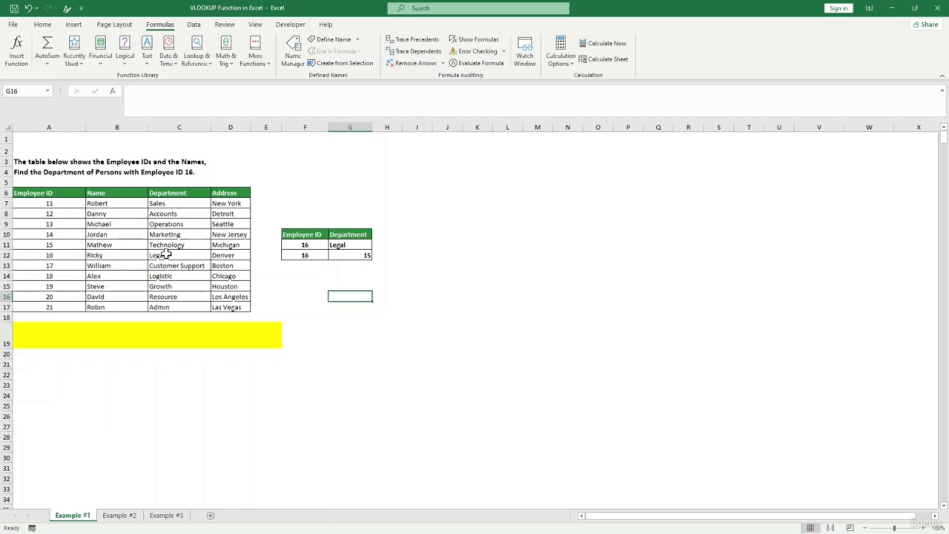
{"action": "left_click", "coordinate": [349, 264]}
{"action": "left_click", "coordinate": [353, 253]}
{"action": "left_click", "coordinate": [317, 254]}
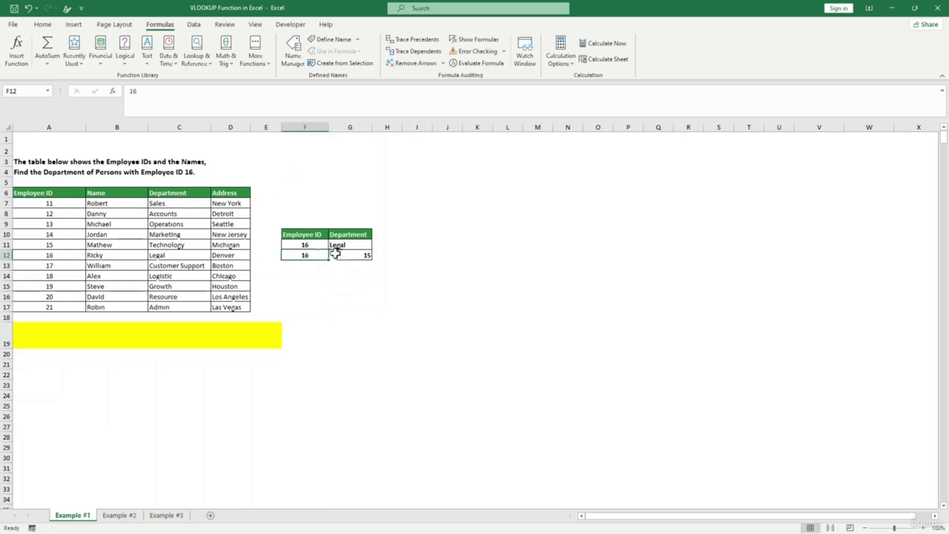
{"action": "left_click", "coordinate": [341, 251]}
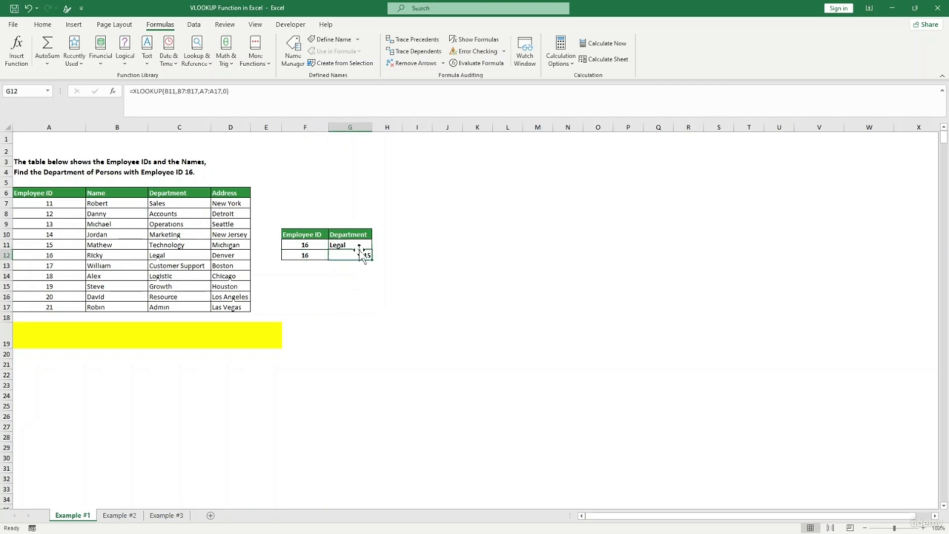
- Clear the lookup formulas from G11 and G12
{"action": "left_click", "coordinate": [357, 244]}
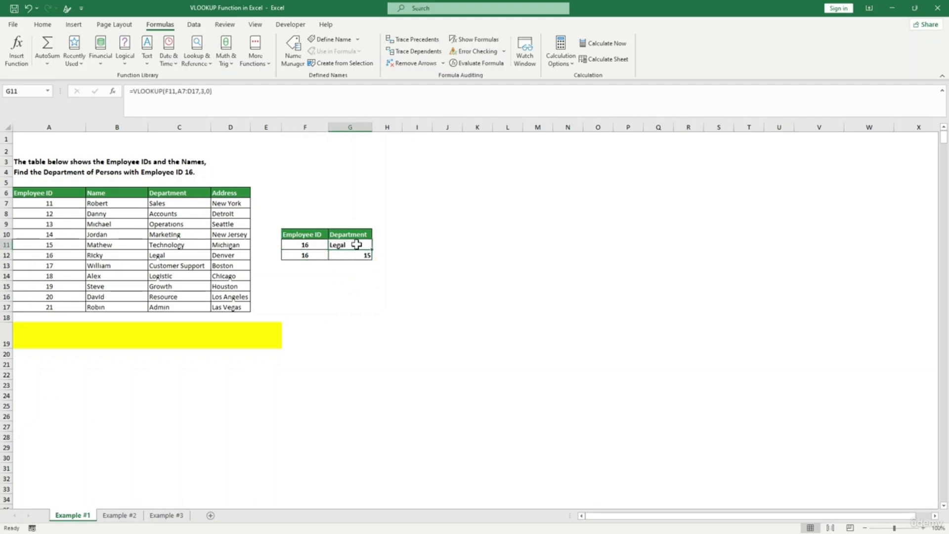
{"action": "key", "text": "BackSpace"}
{"action": "left_click", "coordinate": [363, 255]}
{"action": "key", "text": "BackSpace"}
{"action": "left_click", "coordinate": [361, 269]}
{"action": "left_click", "coordinate": [348, 246]}
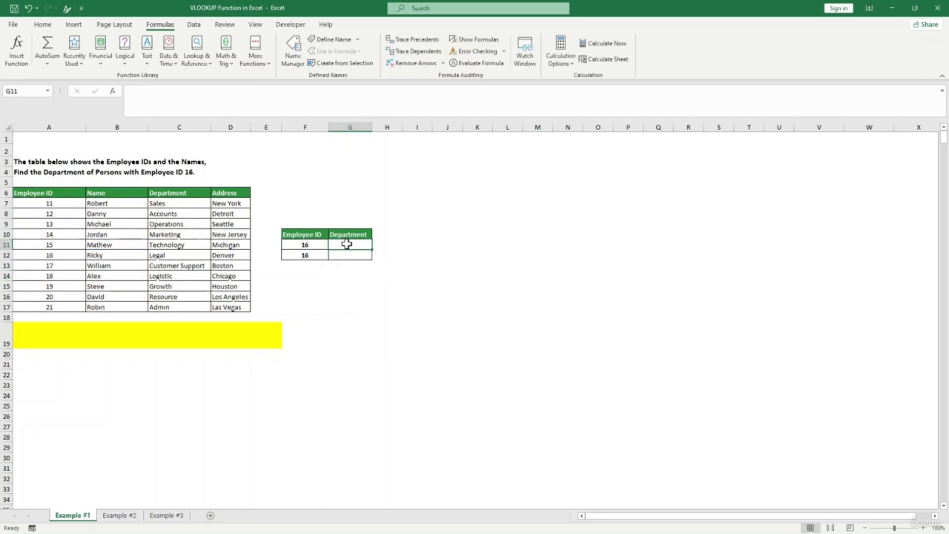
- Enter =XLOOKUP(F11,A7:A17,B7:B17,0) in G11 so ID 16 returns Ricky
{"action": "type", "text": "x"}
{"action": "key", "text": "BackSpace"}
{"action": "type", "text": "=xl"}
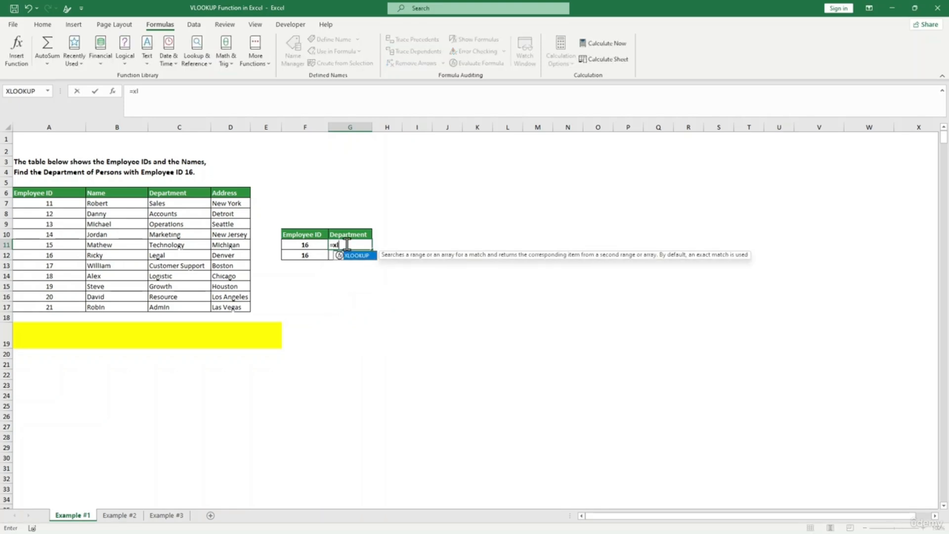
{"action": "key", "text": "Tab"}
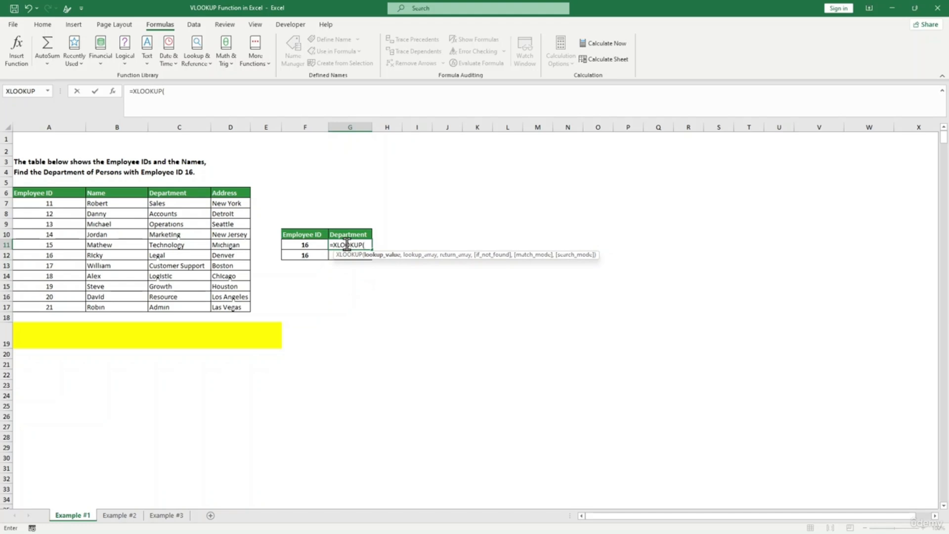
{"action": "left_click", "coordinate": [307, 245]}
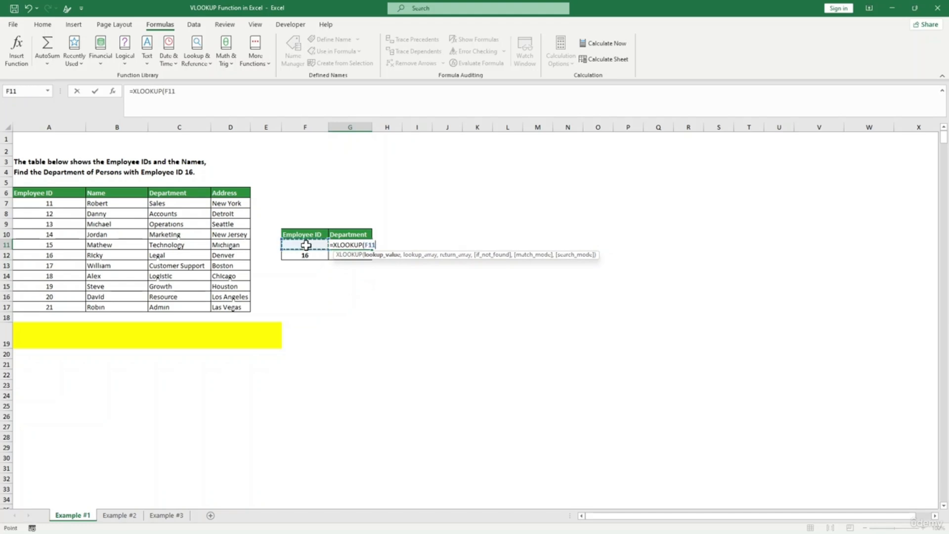
{"action": "type", "text": ","}
{"action": "left_click_drag", "start_coordinate": [48, 204], "coordinate": [51, 307]}
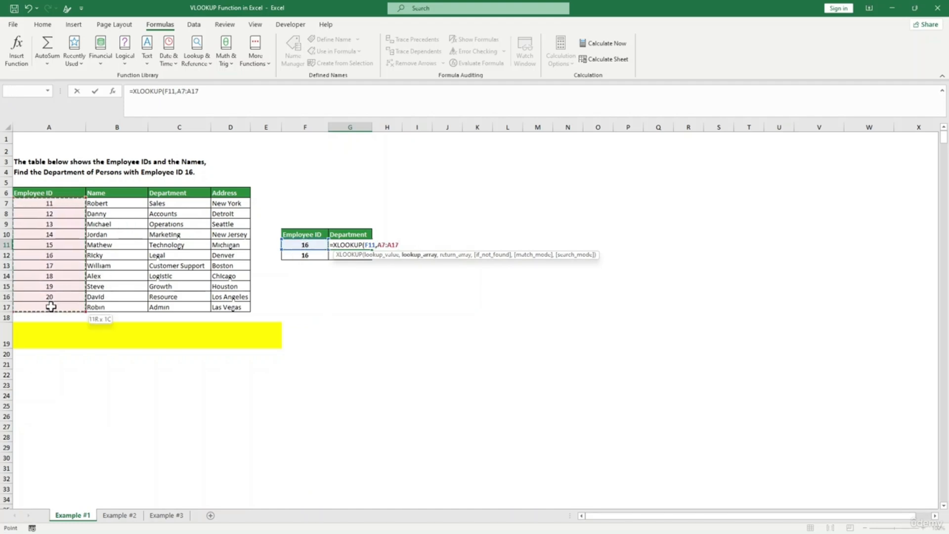
{"action": "type", "text": ","}
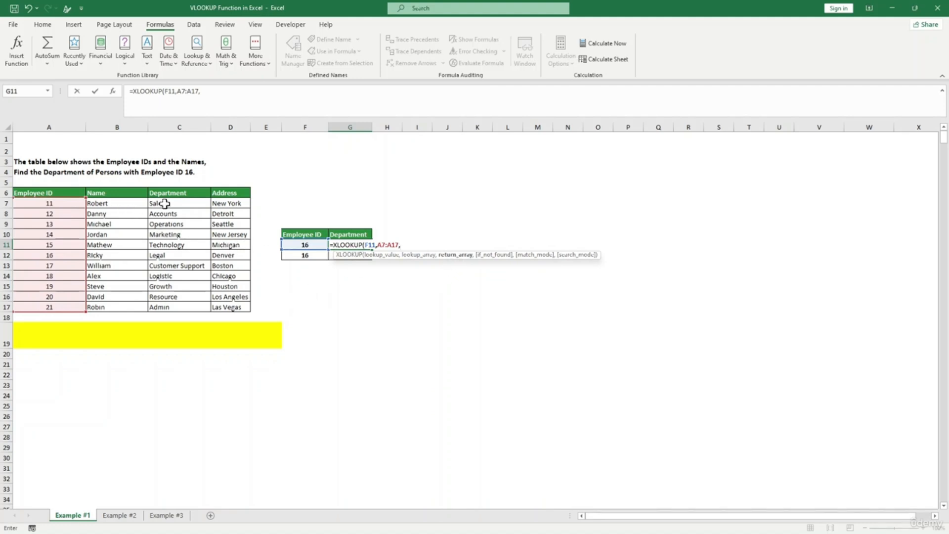
{"action": "left_click_drag", "start_coordinate": [116, 203], "coordinate": [112, 307]}
{"action": "type", "text": ",0"}
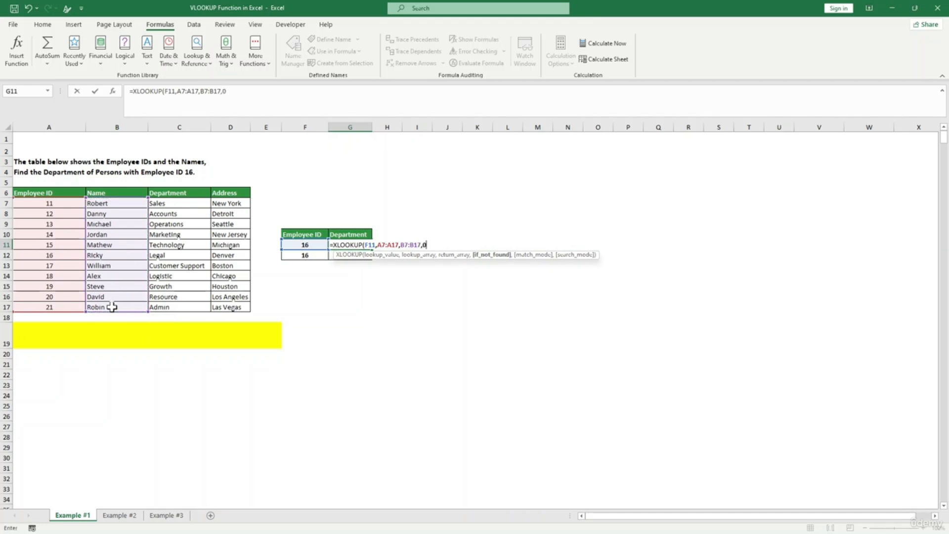
{"action": "type", "text": ")"}
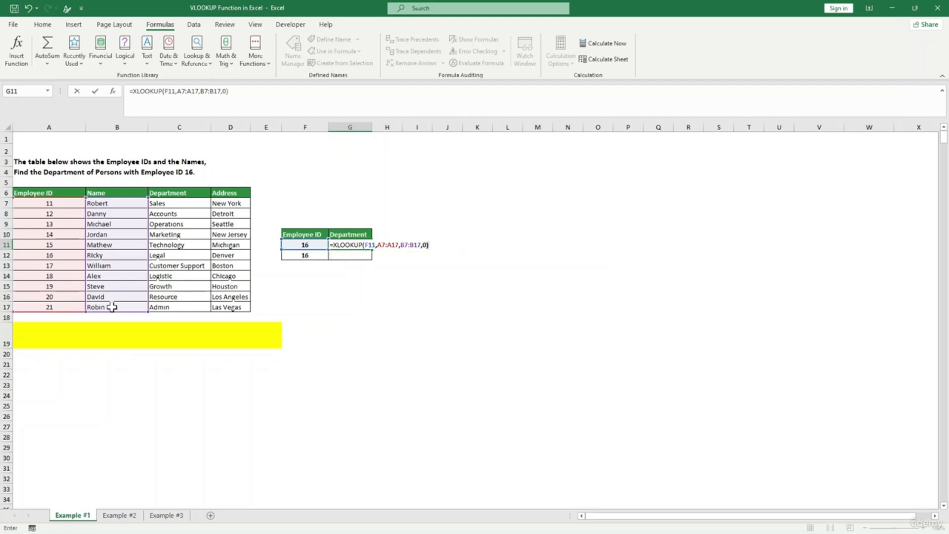
{"action": "key", "text": "Return"}
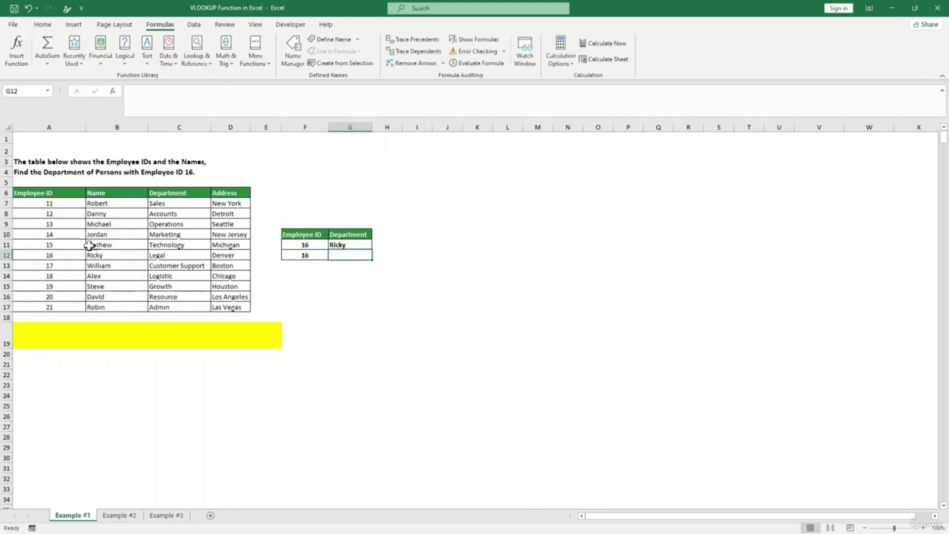
- Change the lookup ID in F11 to 20 so G11 returns David
{"action": "left_click", "coordinate": [302, 244]}
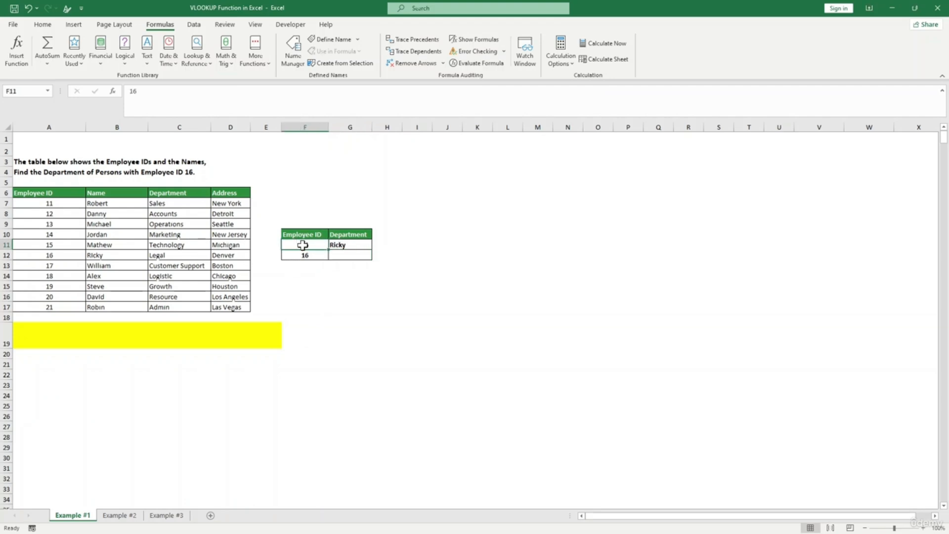
{"action": "type", "text": "20"}
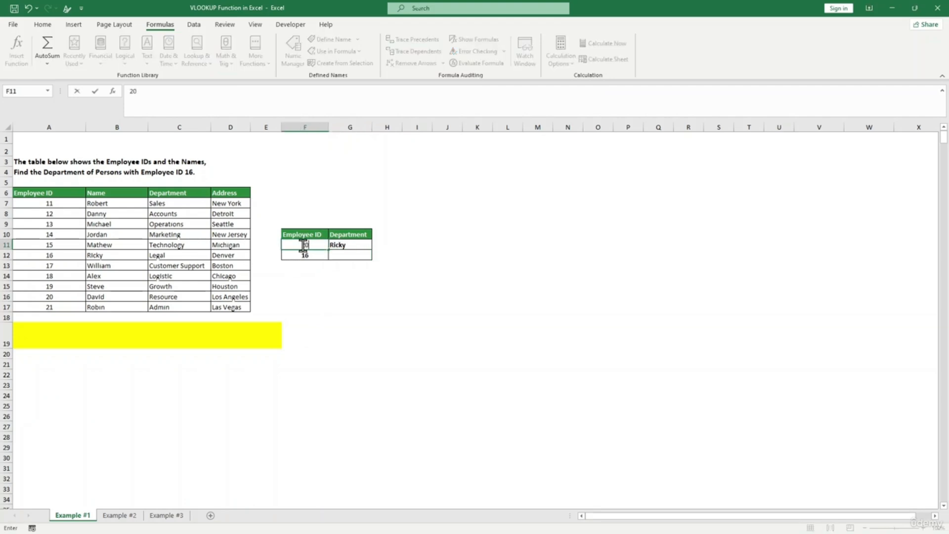
{"action": "key", "text": "Return"}
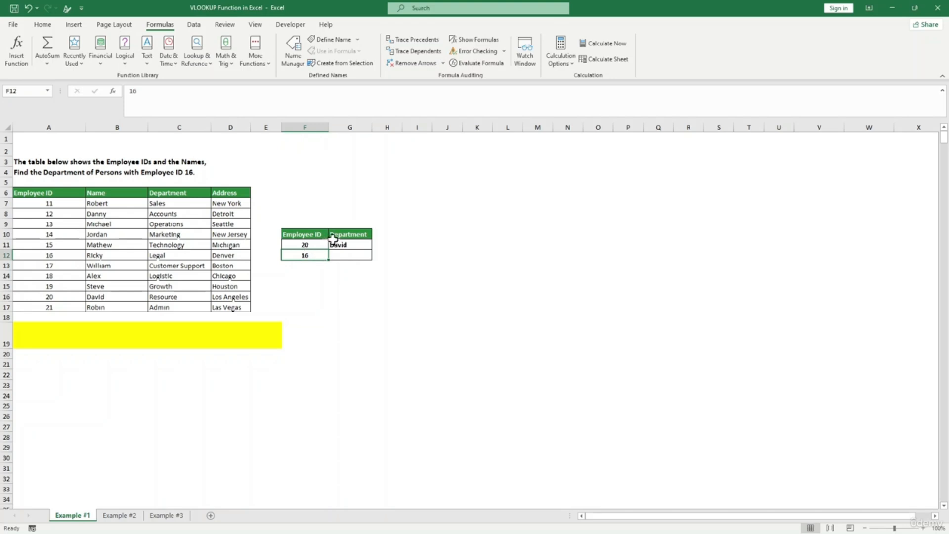
{"action": "left_click", "coordinate": [94, 296]}
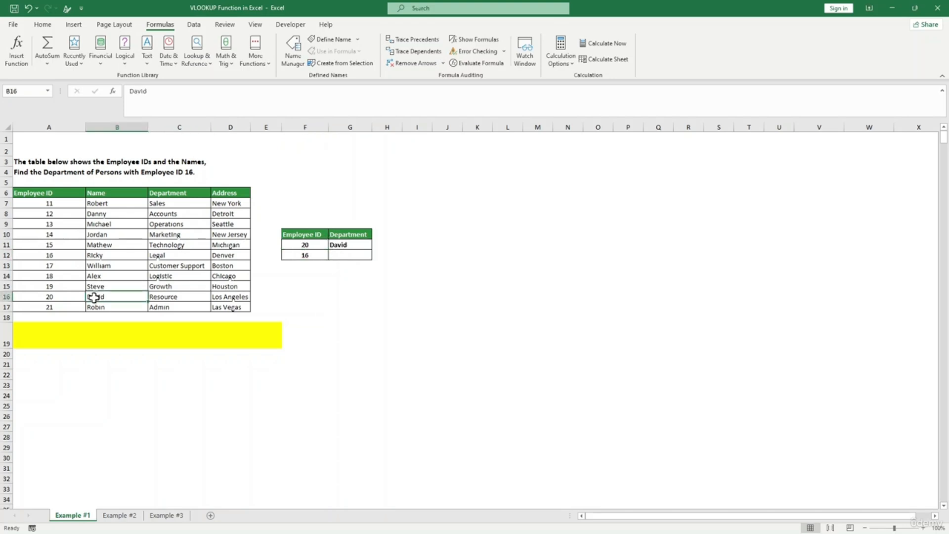
{"action": "left_click", "coordinate": [345, 244]}
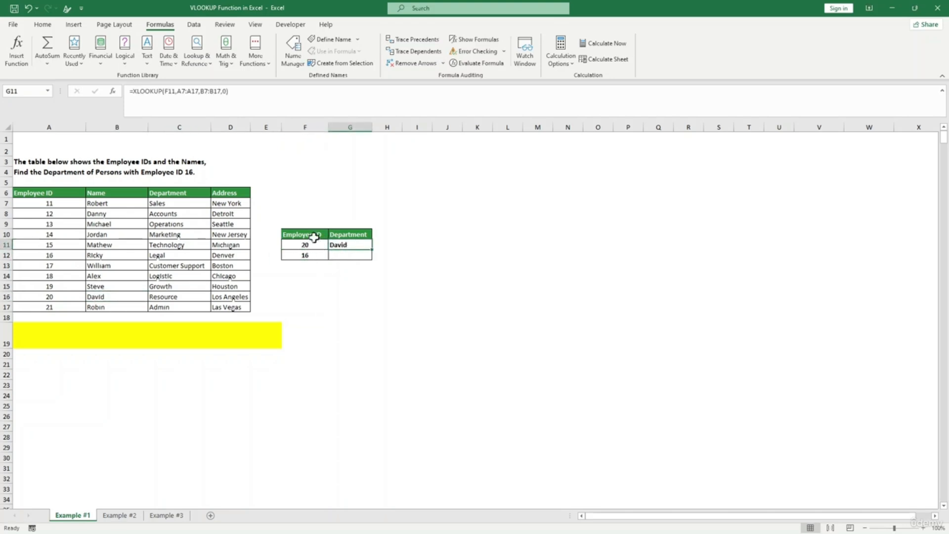
{"action": "left_click", "coordinate": [311, 243]}
{"action": "left_click", "coordinate": [355, 245]}
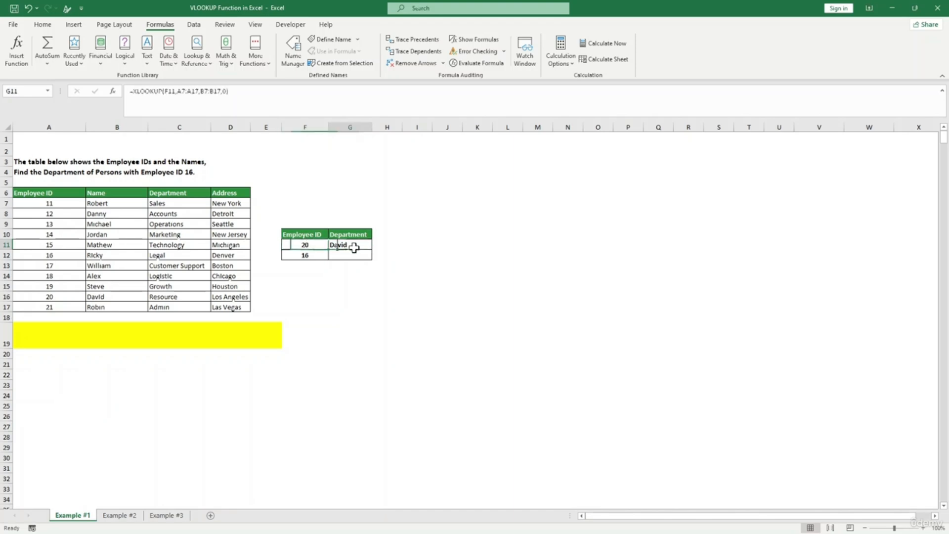
{"action": "left_click", "coordinate": [342, 255]}
- Rename the G10 heading from Department to Name
{"action": "left_click", "coordinate": [346, 234]}
{"action": "type", "text": "Name"}
{"action": "left_click", "coordinate": [354, 296]}
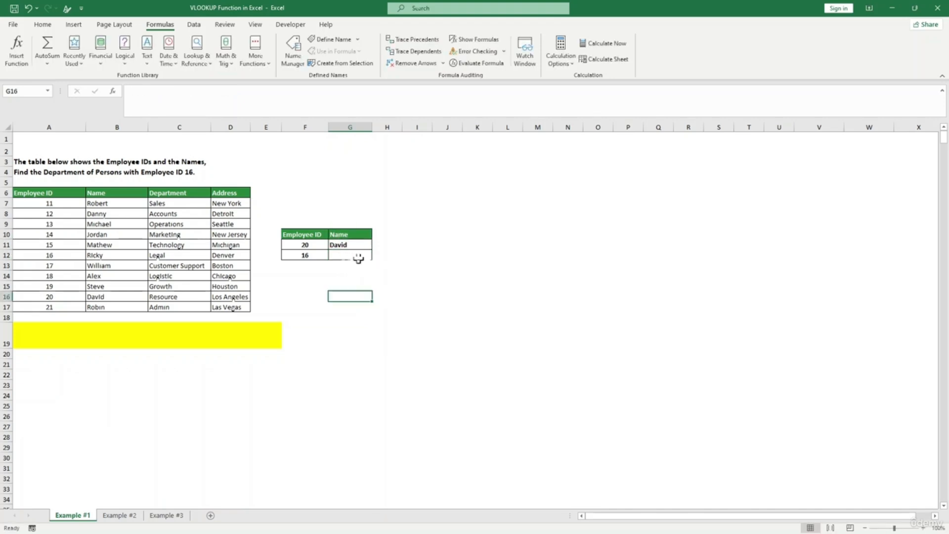
{"action": "left_click", "coordinate": [441, 255]}
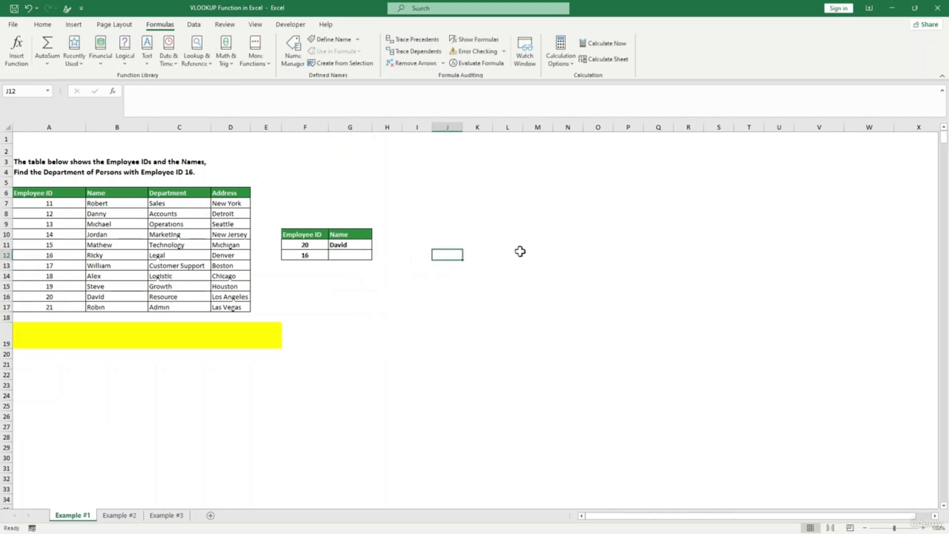
- Copy the Name, Department and Address headings into K10:M10 and widen column L
{"action": "left_click", "coordinate": [105, 247]}
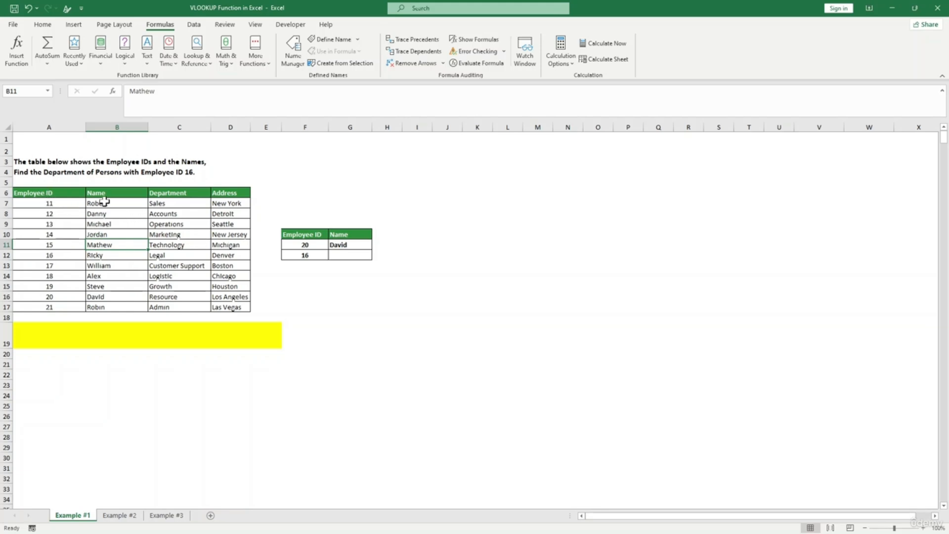
{"action": "left_click_drag", "start_coordinate": [127, 193], "coordinate": [244, 192]}
{"action": "key", "text": "ctrl+c"}
{"action": "left_click", "coordinate": [470, 231]}
{"action": "key", "text": "ctrl+v"}
{"action": "left_click", "coordinate": [472, 275]}
{"action": "left_click_drag", "start_coordinate": [520, 129], "coordinate": [530, 129]}
{"action": "left_click", "coordinate": [512, 296]}
- Enter =XLOOKUP(F12,A7:A17,B7:D17,0) in K11 to return all three details
{"action": "left_click", "coordinate": [472, 246]}
{"action": "type", "text": "="}
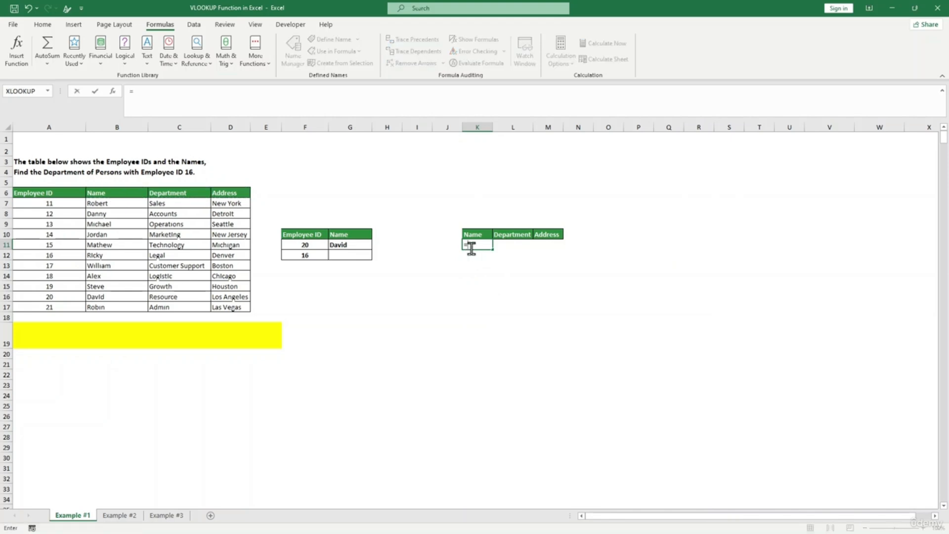
{"action": "type", "text": "xlooku"}
{"action": "key", "text": "Tab"}
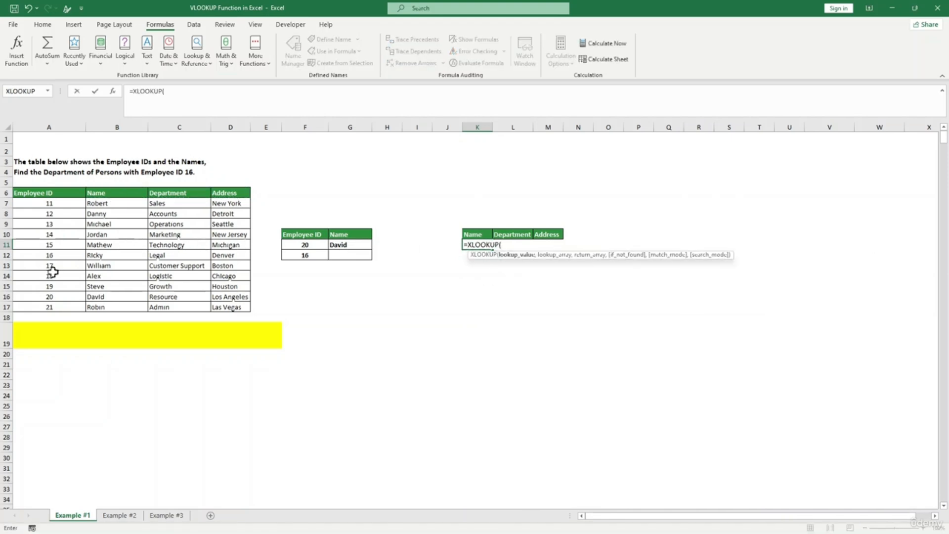
{"action": "left_click", "coordinate": [306, 254]}
{"action": "type", "text": ","}
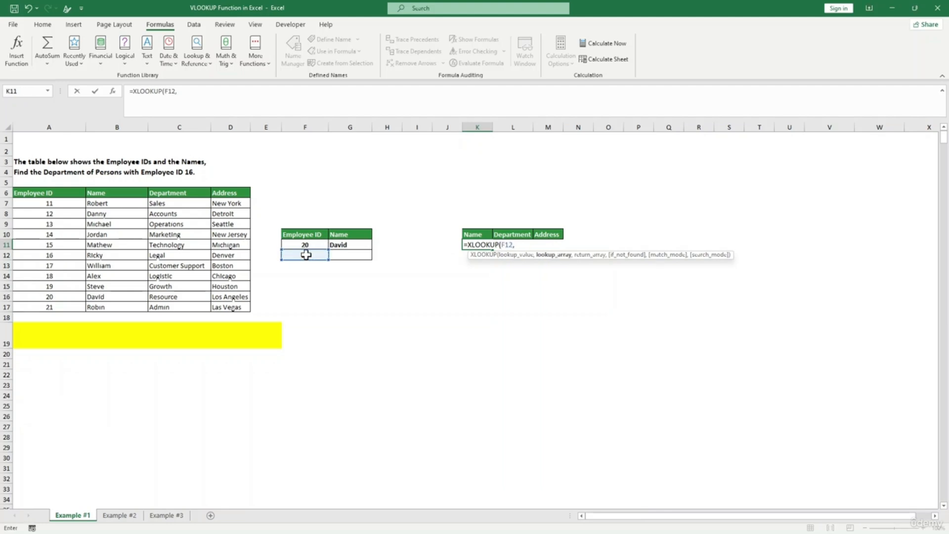
{"action": "left_click_drag", "start_coordinate": [59, 207], "coordinate": [70, 306]}
{"action": "type", "text": ","}
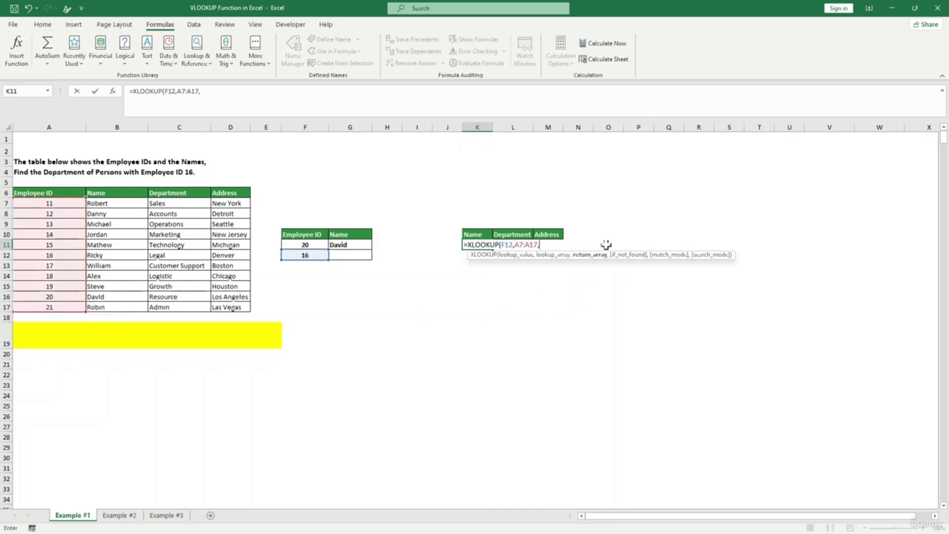
{"action": "left_click_drag", "start_coordinate": [94, 203], "coordinate": [234, 306]}
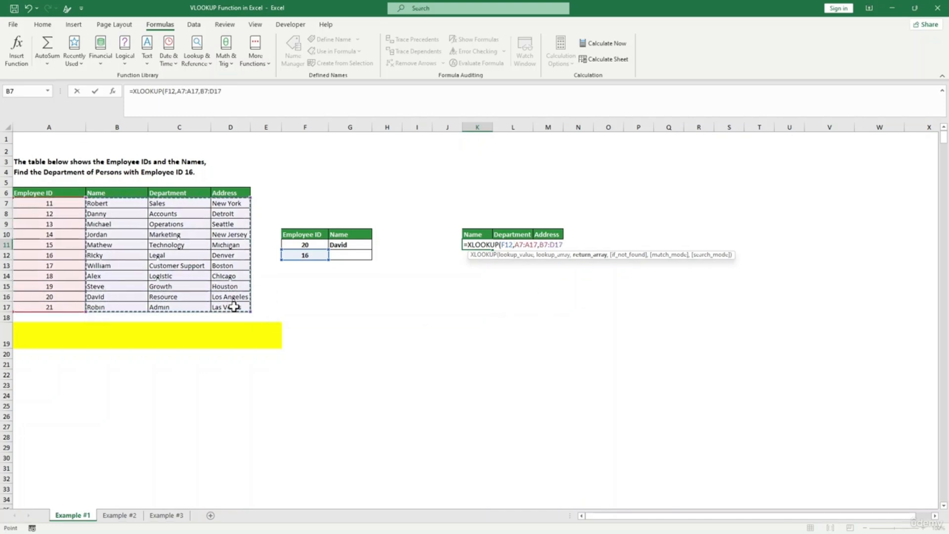
{"action": "type", "text": ",0"}
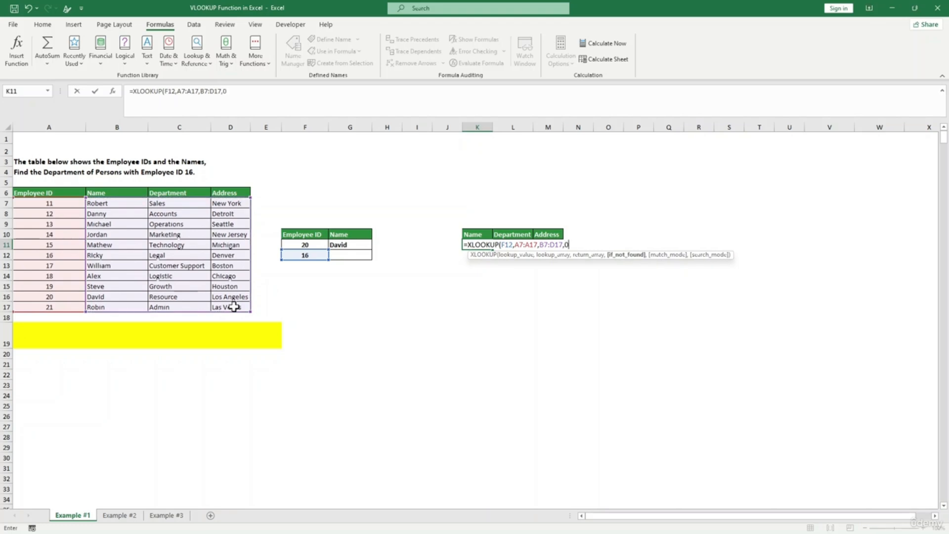
{"action": "type", "text": ")"}
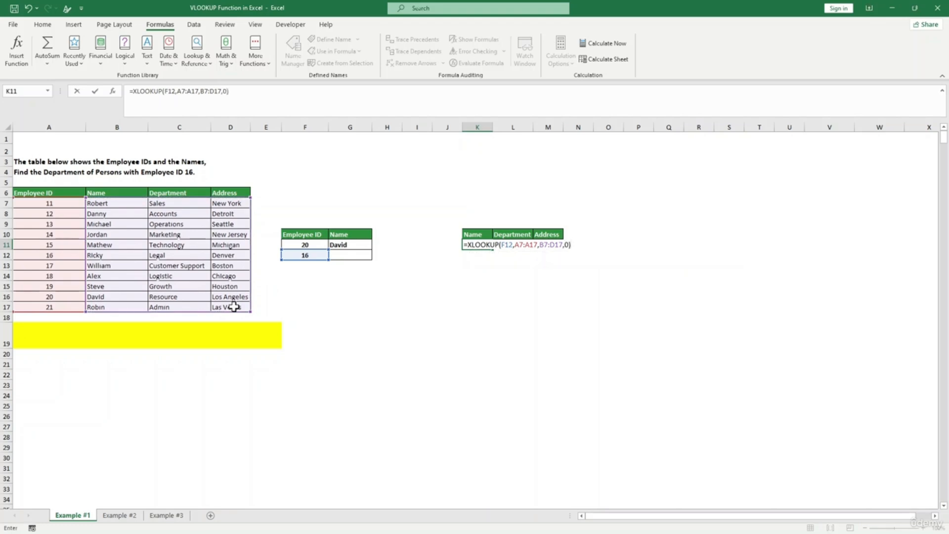
{"action": "key", "text": "Return"}
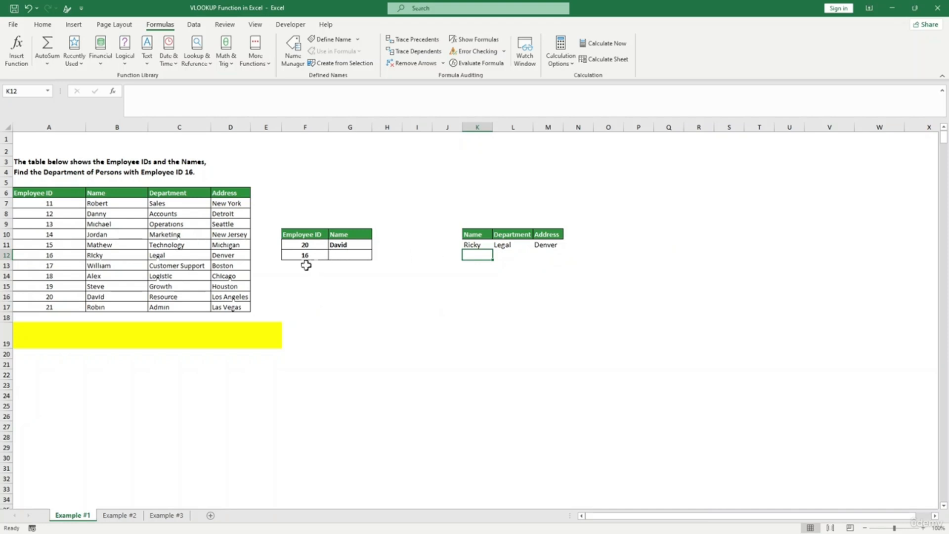
- Change F12's ID to 17 and autofit column L to show Customer Support
{"action": "left_click", "coordinate": [305, 256]}
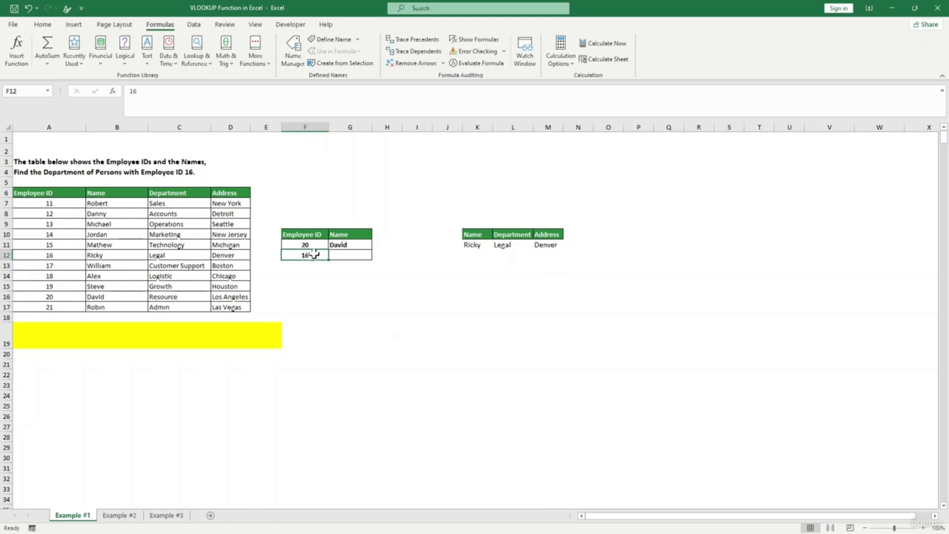
{"action": "type", "text": "1"}
{"action": "key", "text": "Return"}
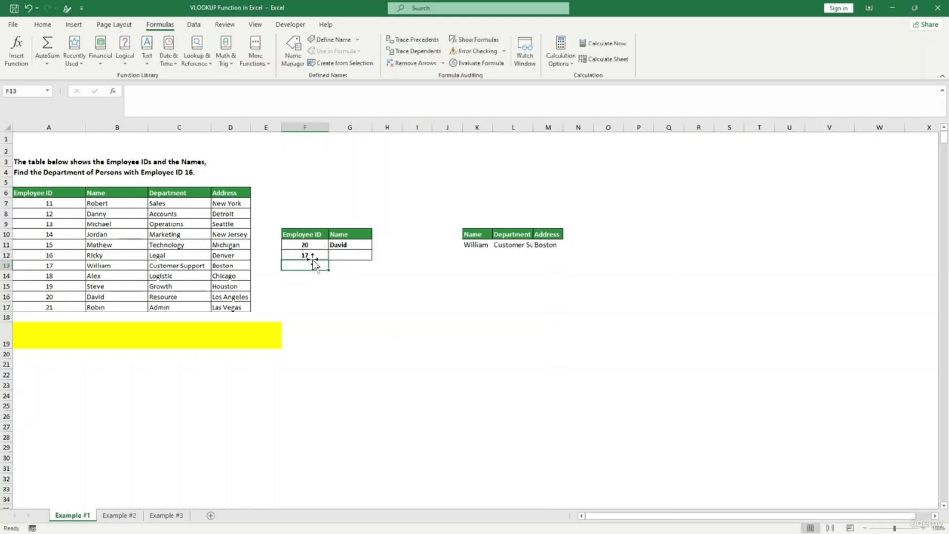
{"action": "left_click", "coordinate": [539, 265]}
{"action": "double_click", "coordinate": [536, 131]}
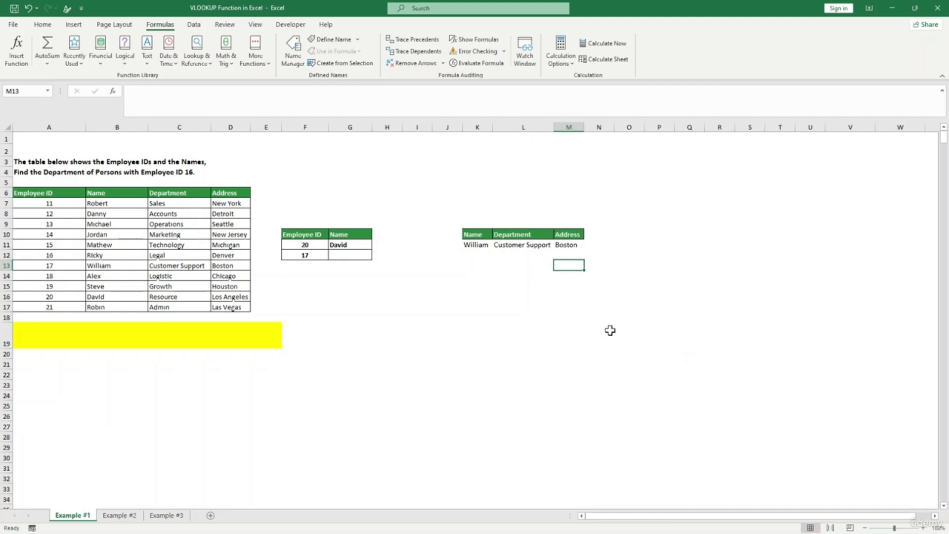
{"action": "left_click", "coordinate": [347, 428]}
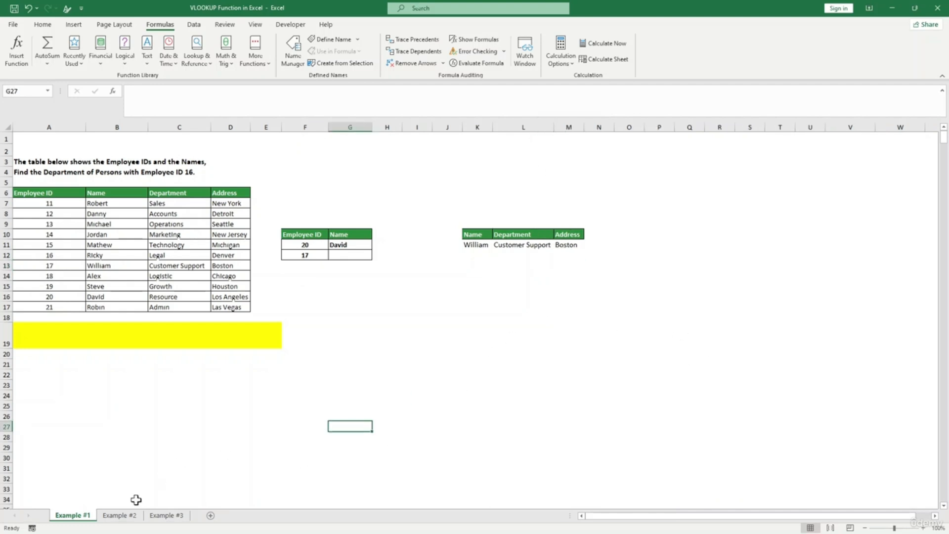
- On Example #2, clear the employee IDs in F7:F8 and enter 'sales' in G7
{"action": "left_click", "coordinate": [121, 515]}
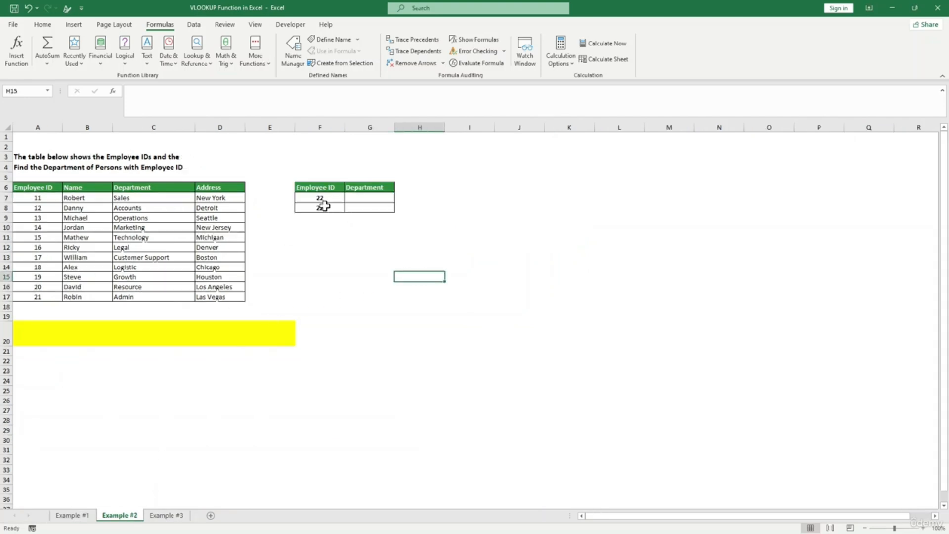
{"action": "left_click_drag", "start_coordinate": [320, 198], "coordinate": [321, 207]}
{"action": "key", "text": "BackSpace"}
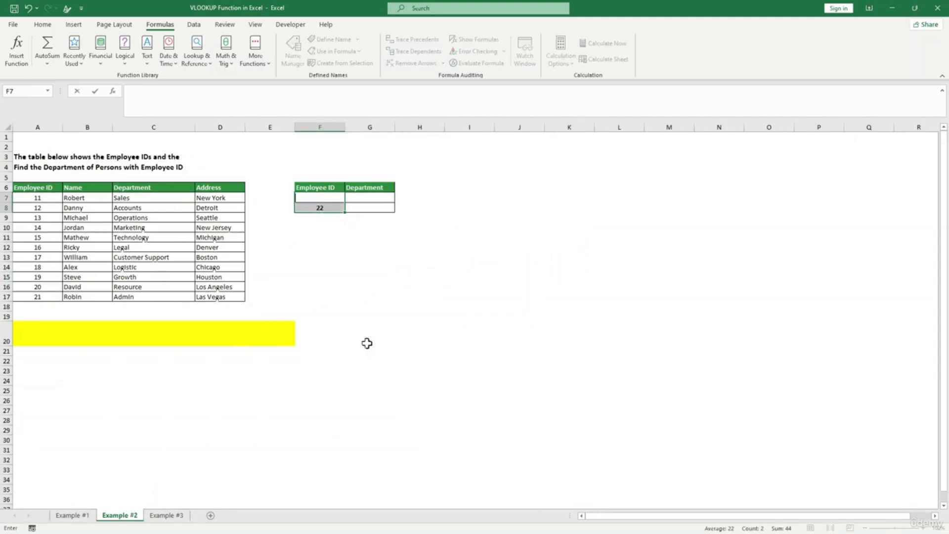
{"action": "left_click", "coordinate": [366, 343]}
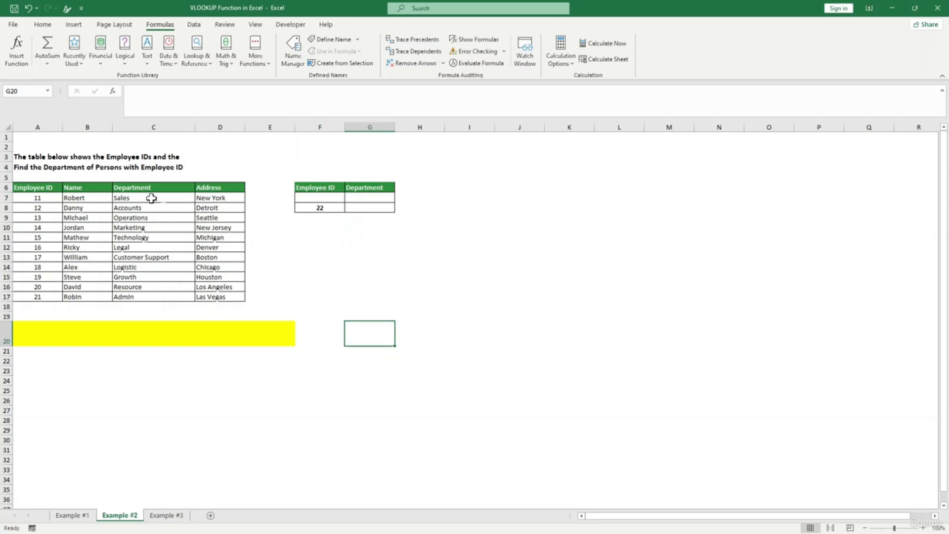
{"action": "left_click", "coordinate": [350, 199]}
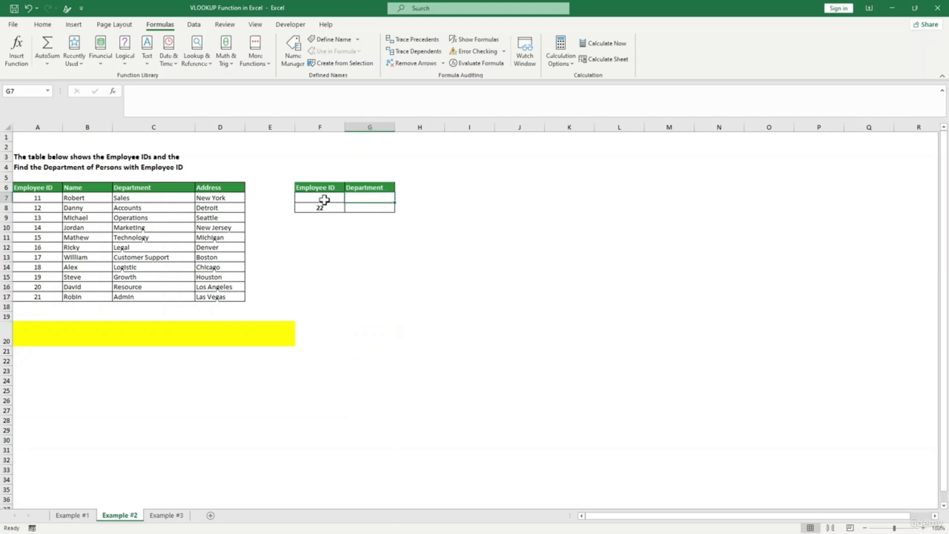
{"action": "left_click", "coordinate": [322, 208]}
{"action": "key", "text": "BackSpace"}
{"action": "left_click", "coordinate": [402, 210]}
{"action": "left_click", "coordinate": [380, 199]}
{"action": "type", "text": "sales"}
- Enter =XLOOKUP(G7,C6:C17,D7:D17) in H7 so it returns New York
{"action": "left_click", "coordinate": [430, 198]}
{"action": "type", "text": "="}
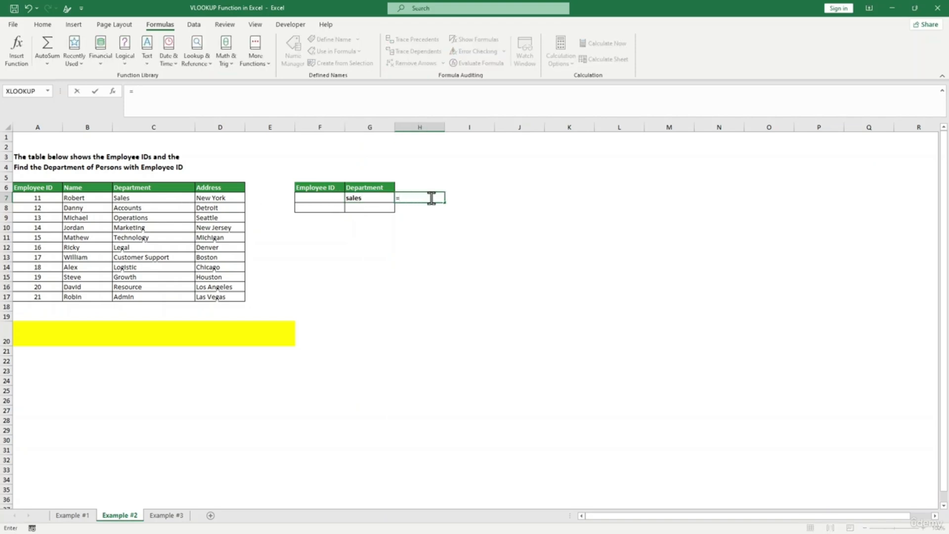
{"action": "type", "text": "xl"}
{"action": "key", "text": "Tab"}
{"action": "left_click", "coordinate": [369, 198]}
{"action": "type", "text": ","}
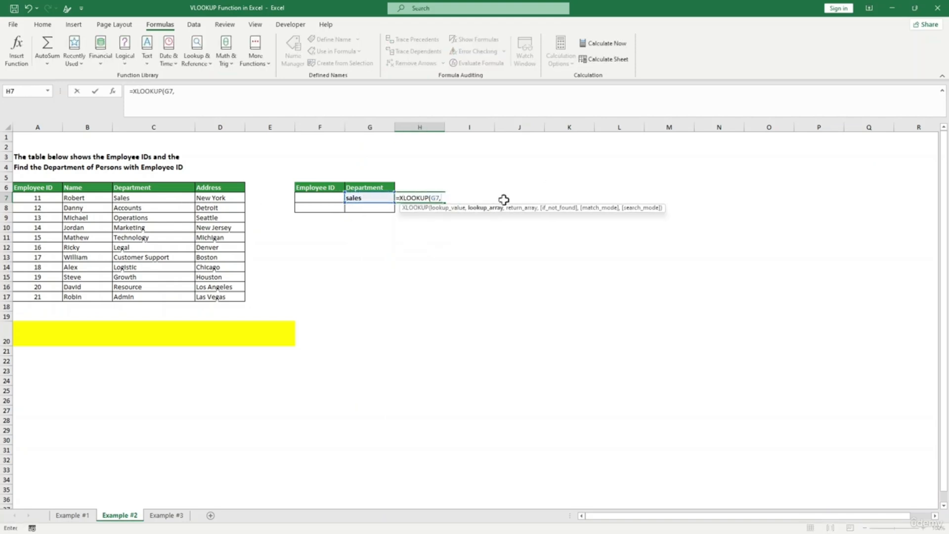
{"action": "left_click_drag", "start_coordinate": [131, 190], "coordinate": [140, 296]}
{"action": "type", "text": ","}
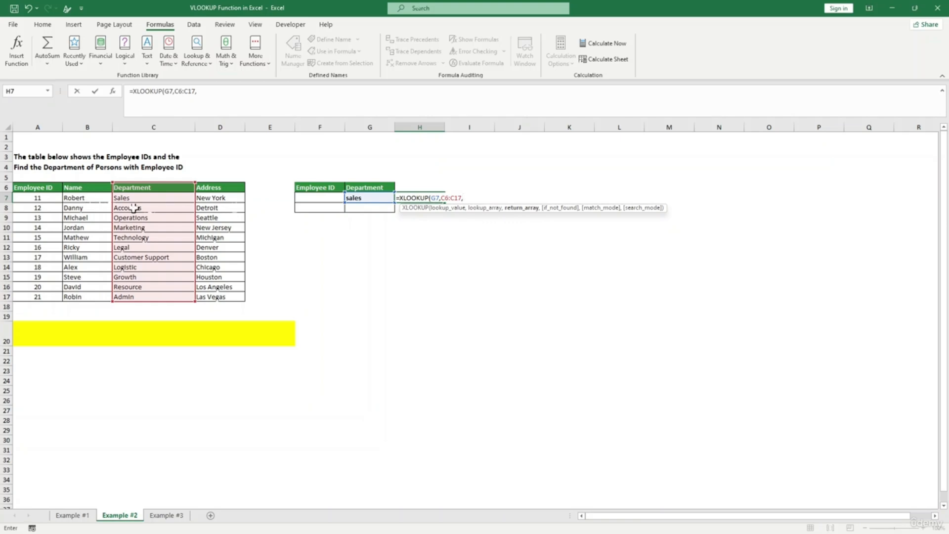
{"action": "left_click_drag", "start_coordinate": [225, 196], "coordinate": [237, 295]}
{"action": "type", "text": ")"}
{"action": "key", "text": "Return"}
{"action": "left_click", "coordinate": [420, 200]}
{"action": "left_click", "coordinate": [324, 217]}
{"action": "left_click", "coordinate": [472, 248]}
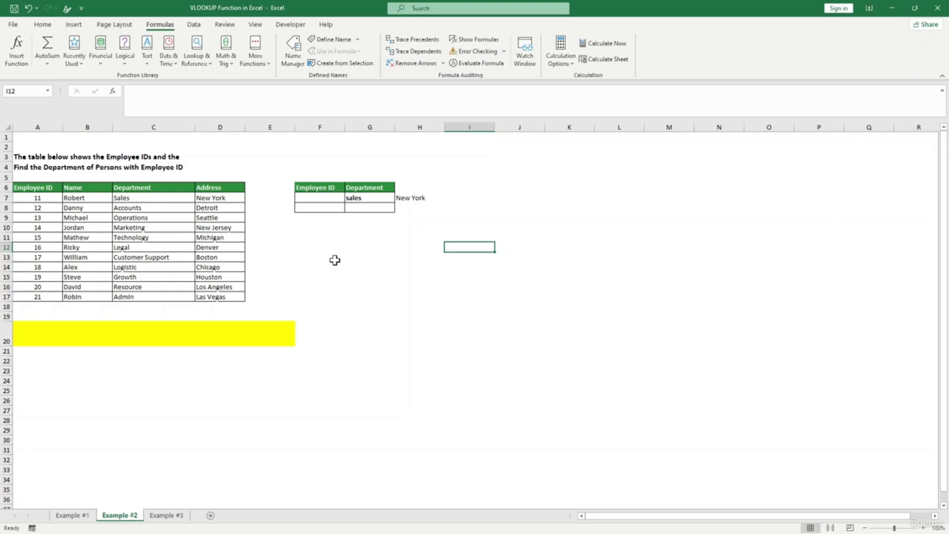
- Back on Example #2, review the Logistic department and the name in B14
{"action": "left_click", "coordinate": [168, 514]}
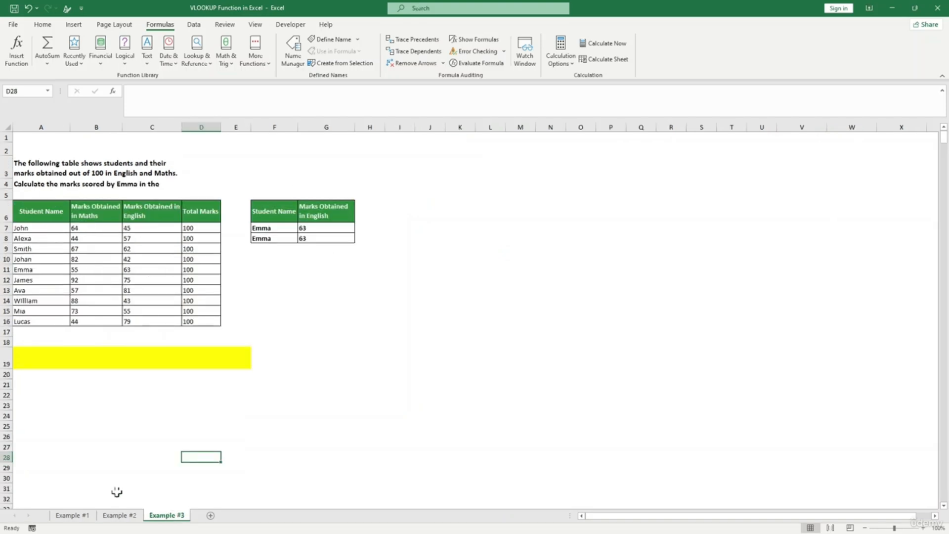
{"action": "left_click", "coordinate": [134, 515]}
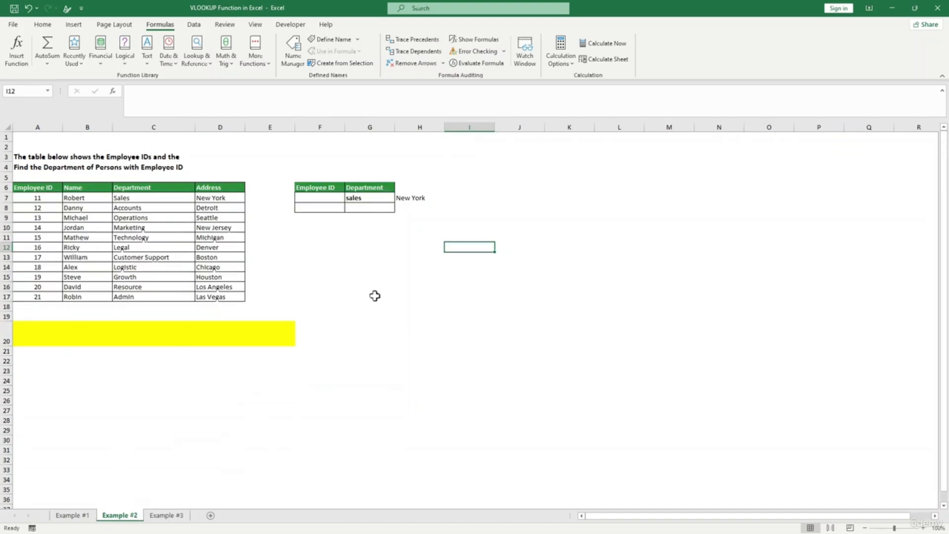
{"action": "left_click", "coordinate": [369, 199]}
{"action": "left_click", "coordinate": [353, 277]}
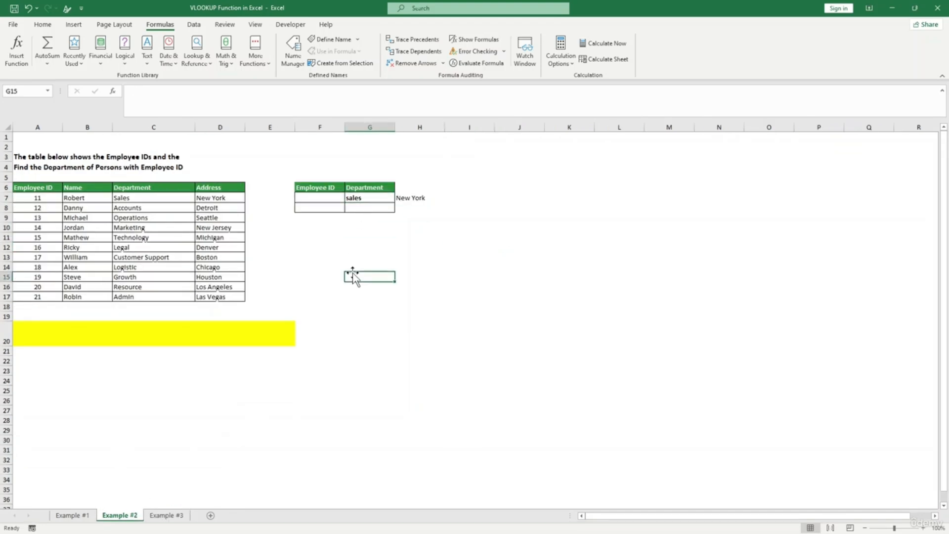
{"action": "left_click", "coordinate": [154, 267]}
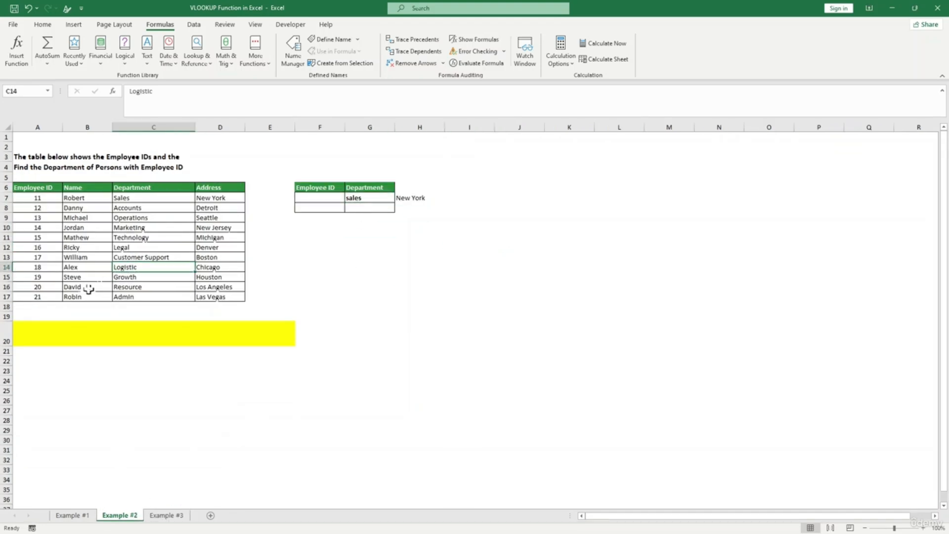
{"action": "left_click", "coordinate": [80, 275]}
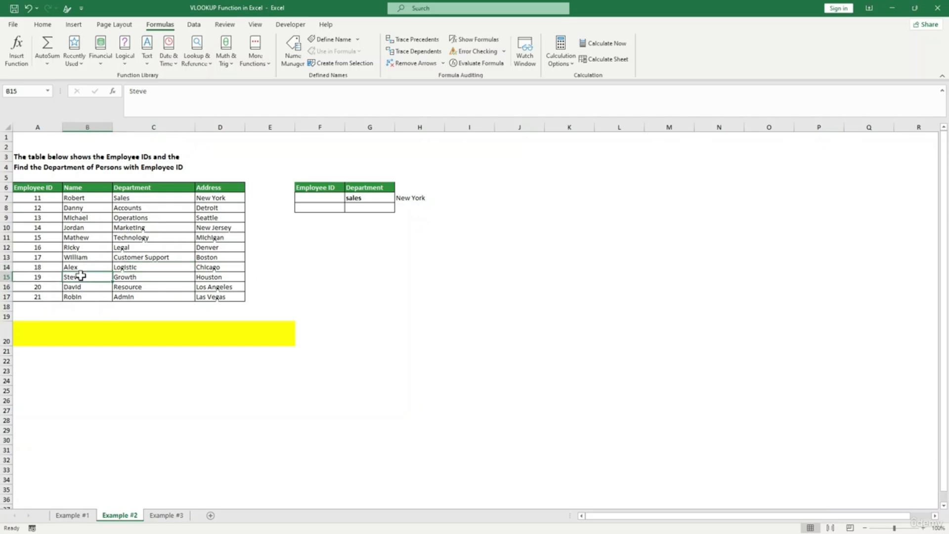
{"action": "left_click", "coordinate": [320, 269]}
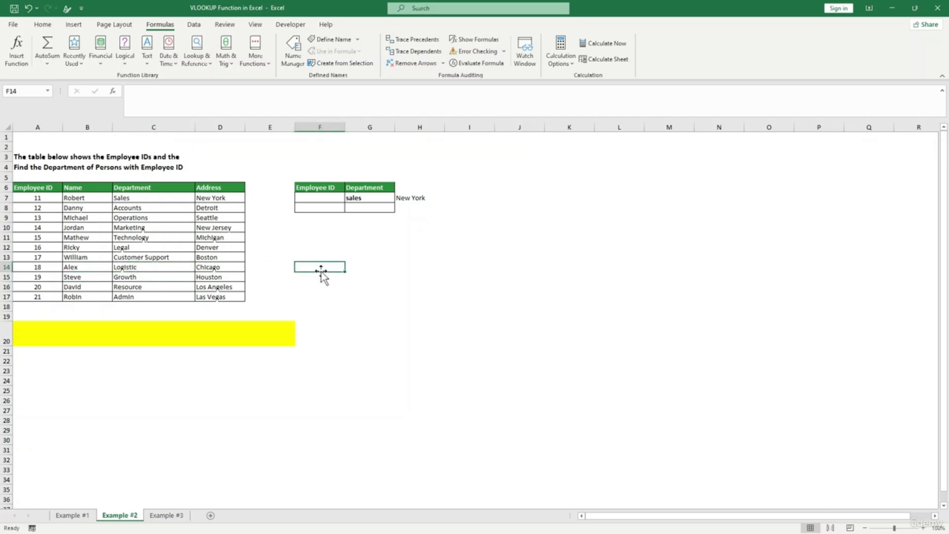
- Type =XLOOKUP(B14,B6:B17,C6:C17,"Not found") in F14 to return B14's department
{"action": "type", "text": "=xlookup("}
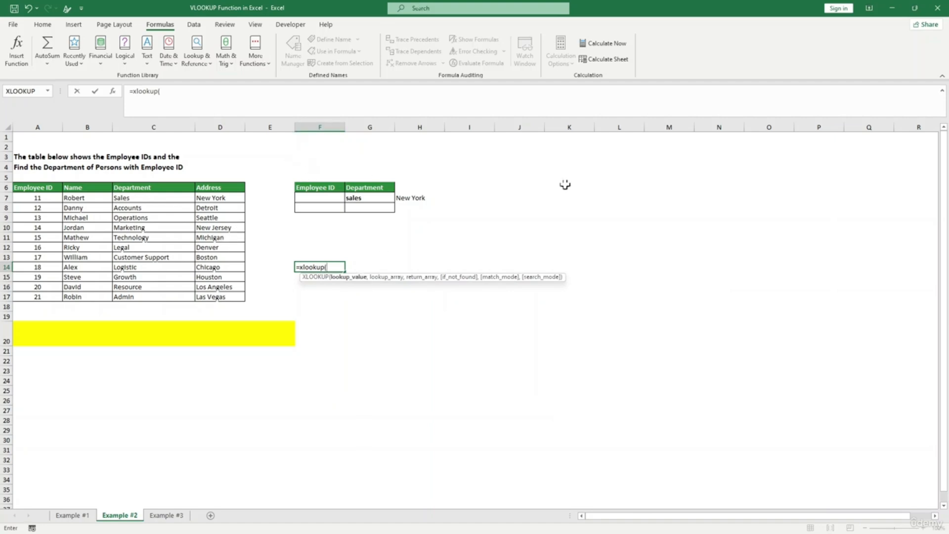
{"action": "left_click", "coordinate": [80, 268]}
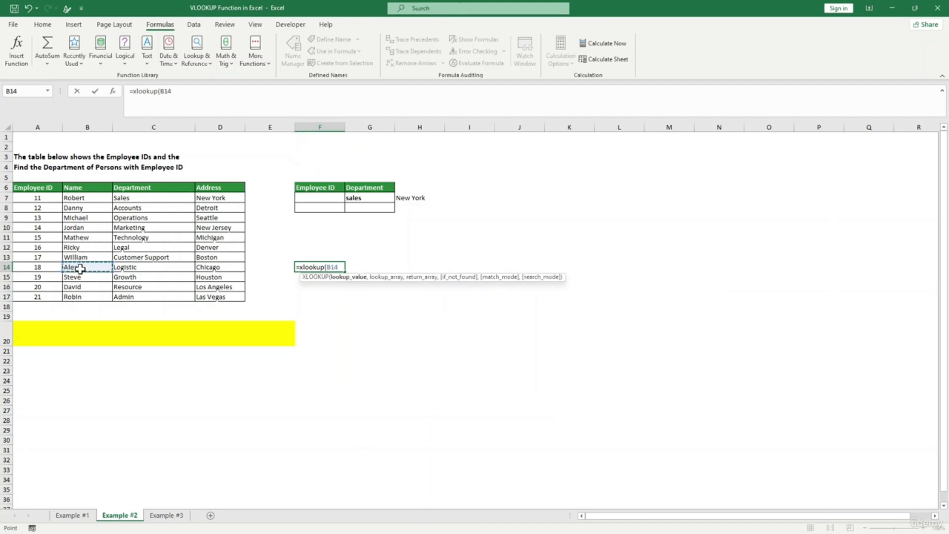
{"action": "type", "text": ","}
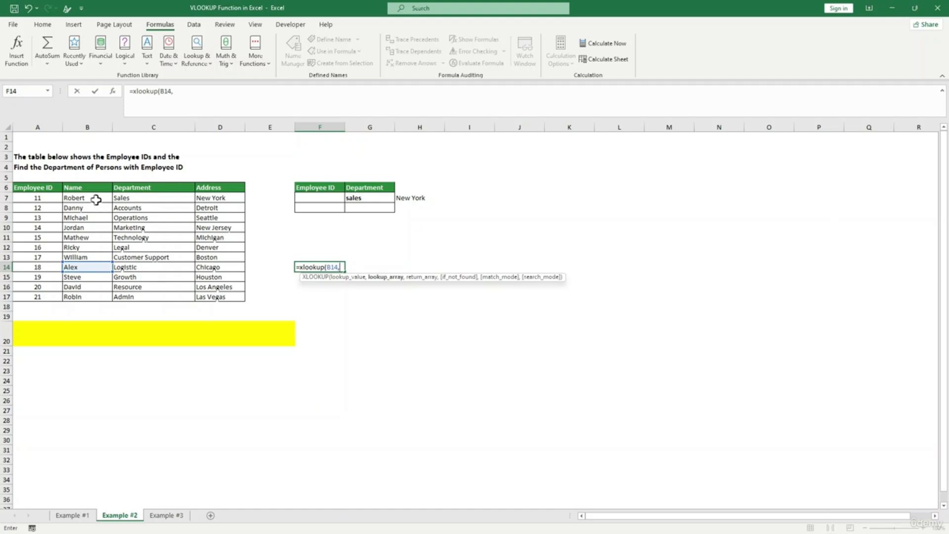
{"action": "left_click_drag", "start_coordinate": [92, 190], "coordinate": [75, 296]}
{"action": "type", "text": ","}
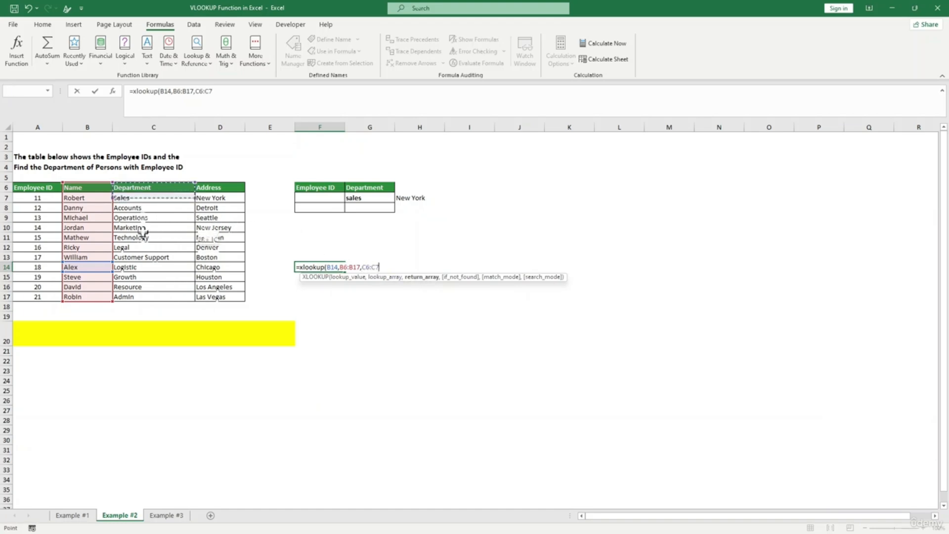
{"action": "type", "text": ","}
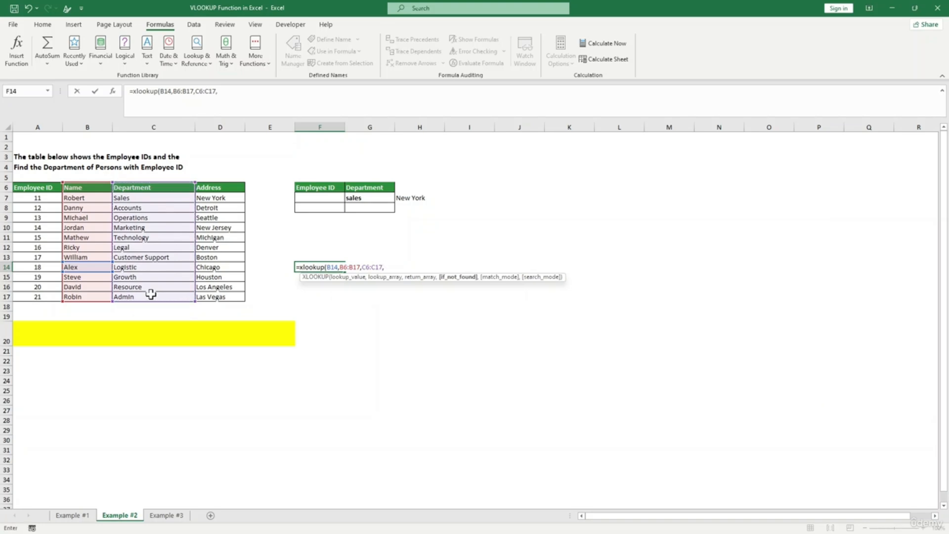
{"action": "type", "text": "\"Not found\")"}
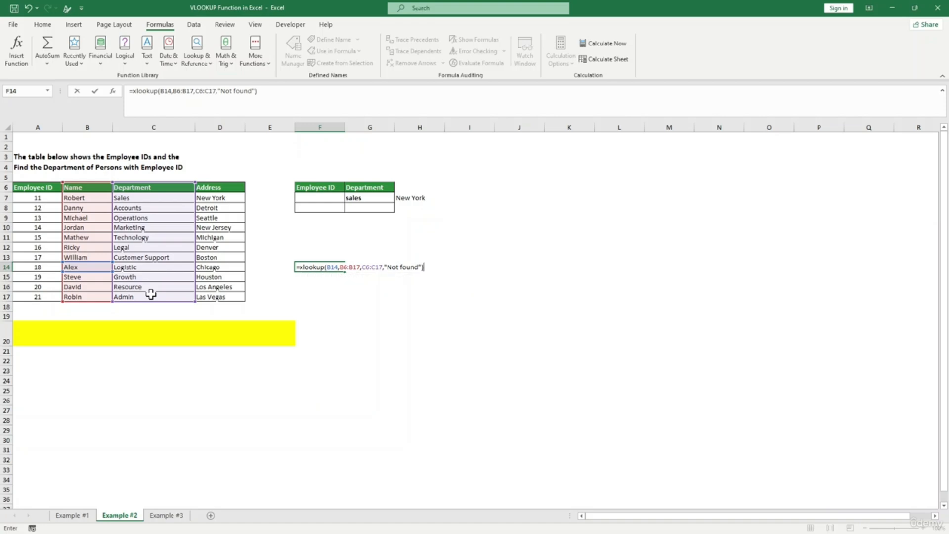
{"action": "key", "text": "Return"}
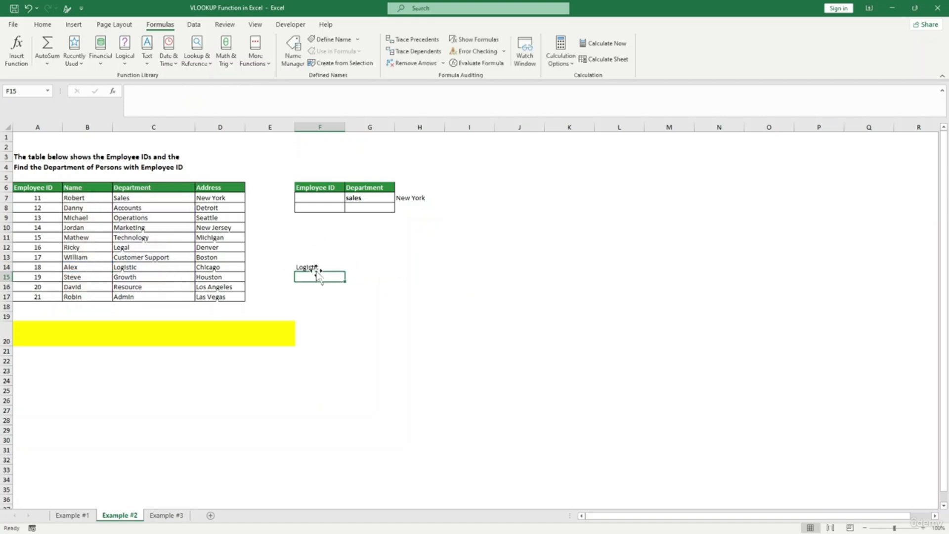
- Replace B14 with F12 as the lookup value in F14's XLOOKUP formula
{"action": "left_click", "coordinate": [312, 269]}
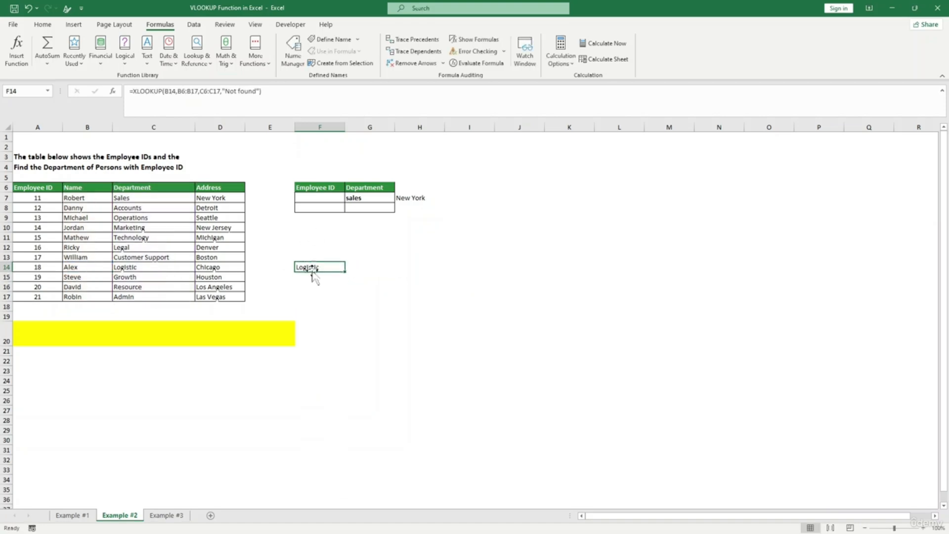
{"action": "left_click", "coordinate": [174, 91]}
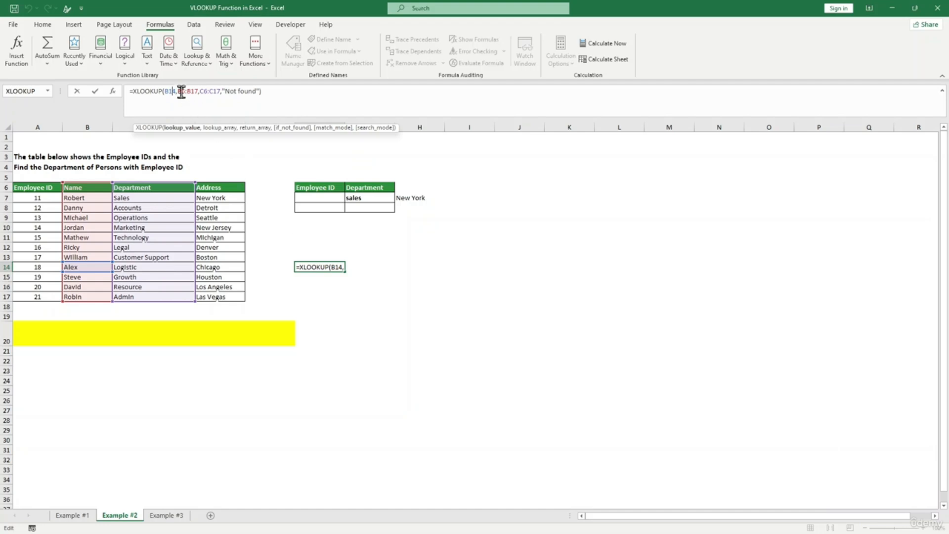
{"action": "key", "text": "BackSpace"}
{"action": "key", "text": "BackSpace"}
{"action": "key", "text": "BackSpace"}
{"action": "left_click", "coordinate": [308, 246]}
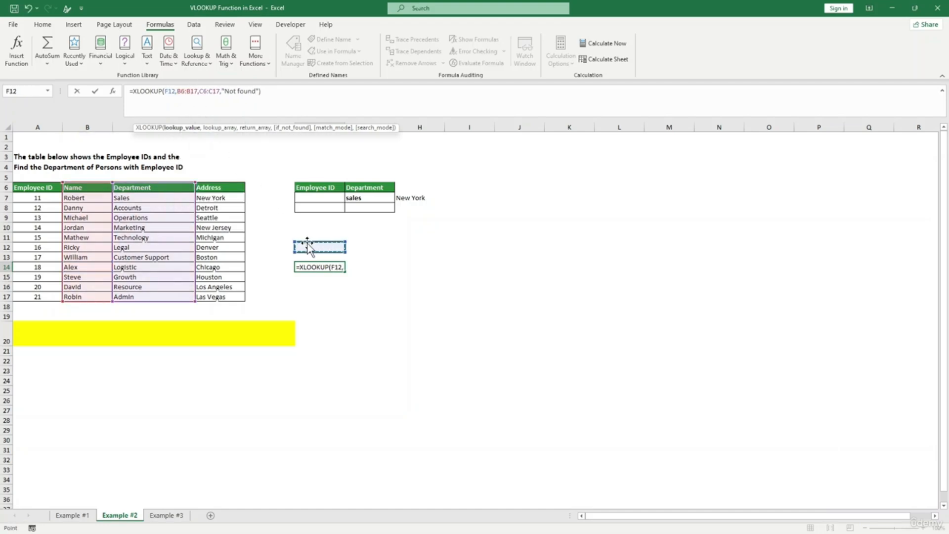
{"action": "key", "text": "Return"}
- Test F12 with two employee names, then clear it so F14 shows Not found
{"action": "left_click", "coordinate": [308, 247]}
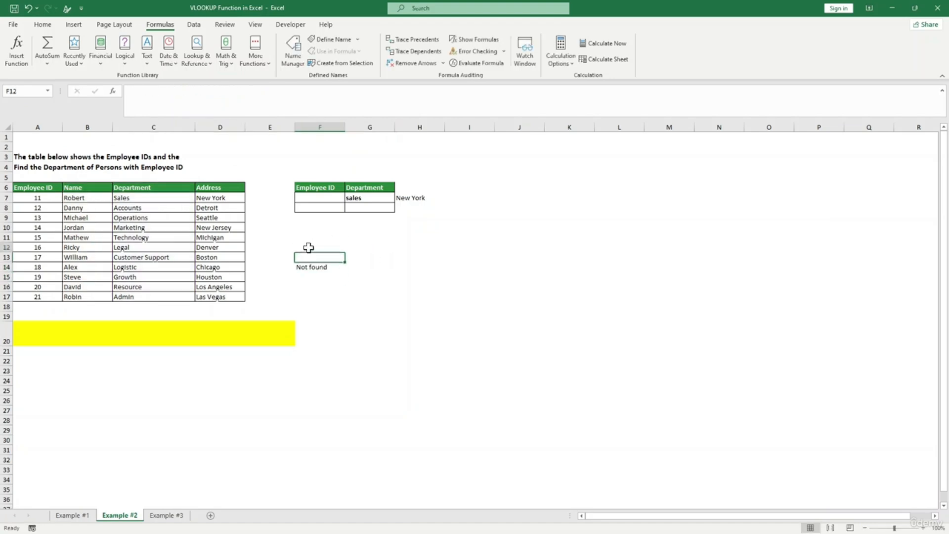
{"action": "left_click", "coordinate": [313, 267]}
{"action": "left_click", "coordinate": [312, 246]}
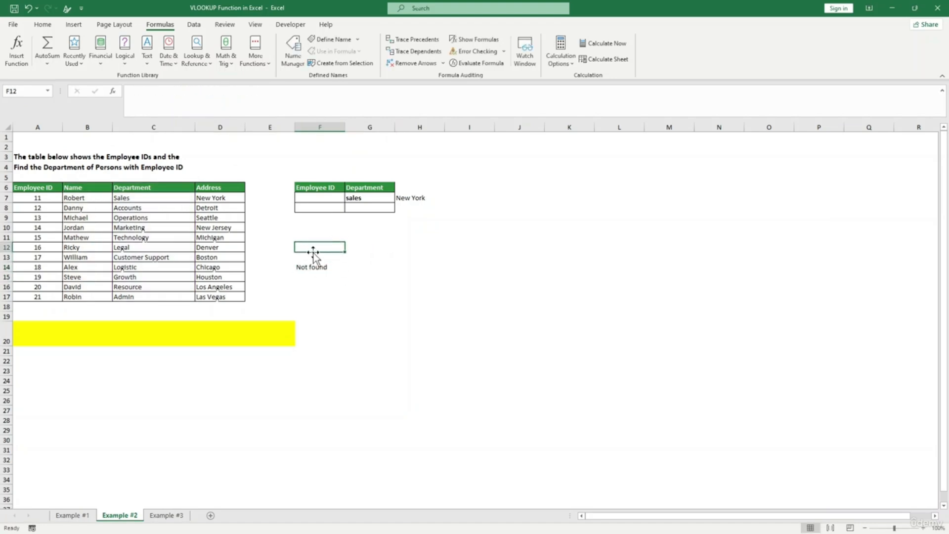
{"action": "type", "text": "alex"}
{"action": "key", "text": "Return"}
{"action": "left_click", "coordinate": [312, 247]}
{"action": "type", "text": "da"}
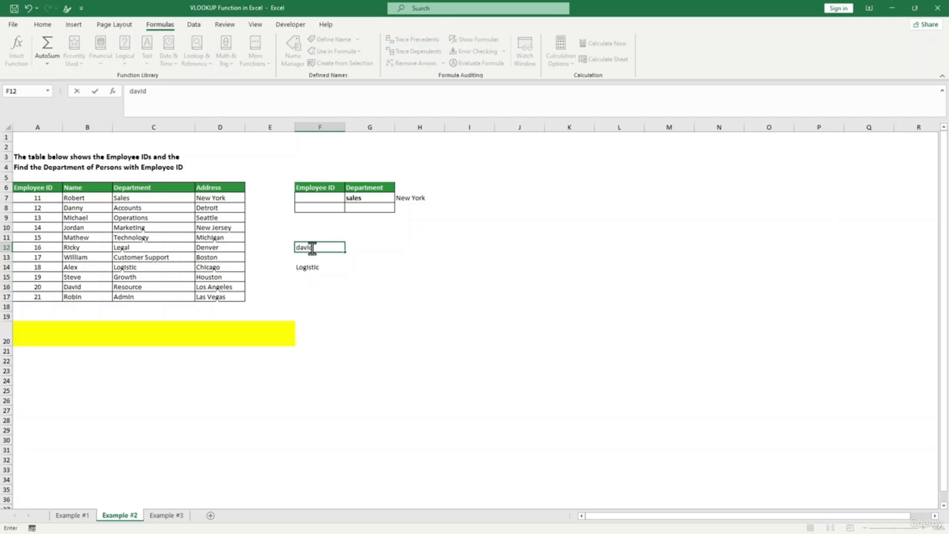
{"action": "type", "text": "vid"}
{"action": "key", "text": "Return"}
{"action": "left_click", "coordinate": [315, 248]}
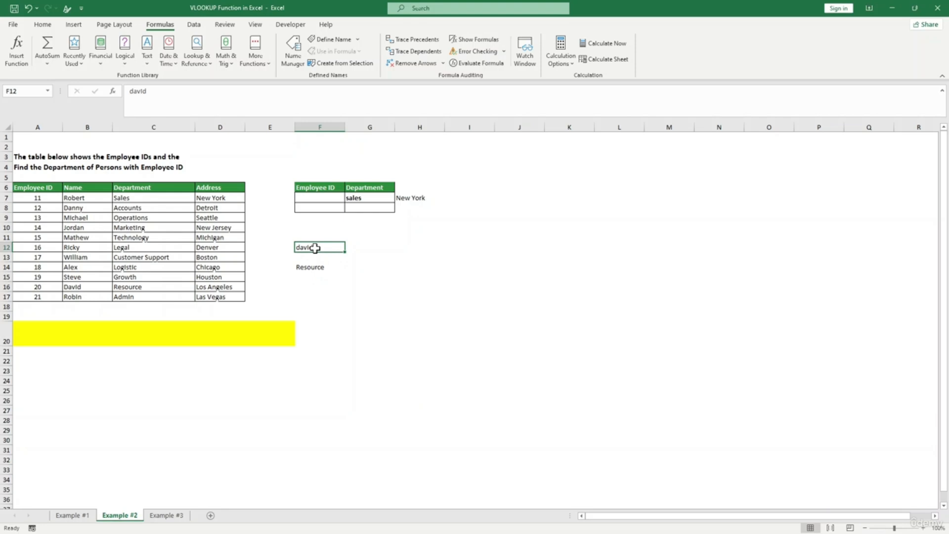
{"action": "key", "text": "BackSpace"}
{"action": "left_click", "coordinate": [336, 287]}
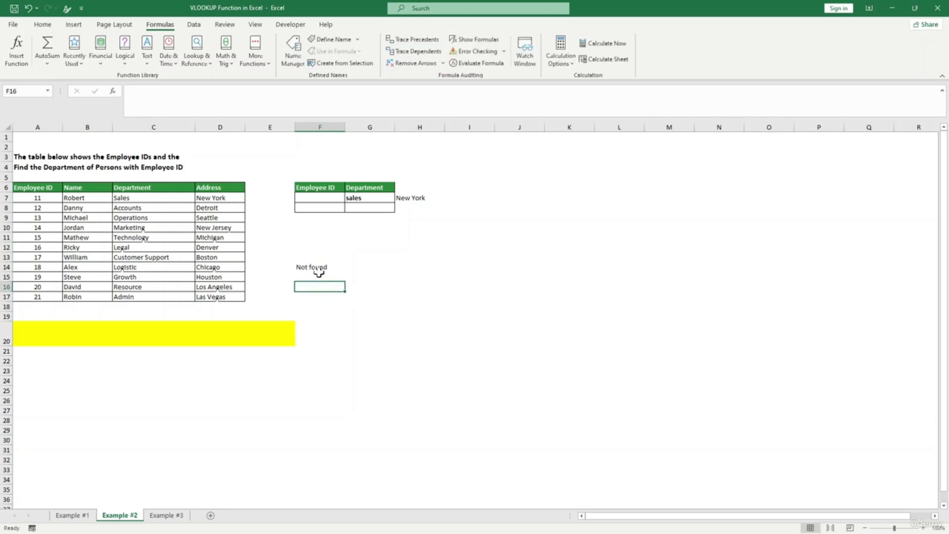
{"action": "left_click", "coordinate": [320, 268]}
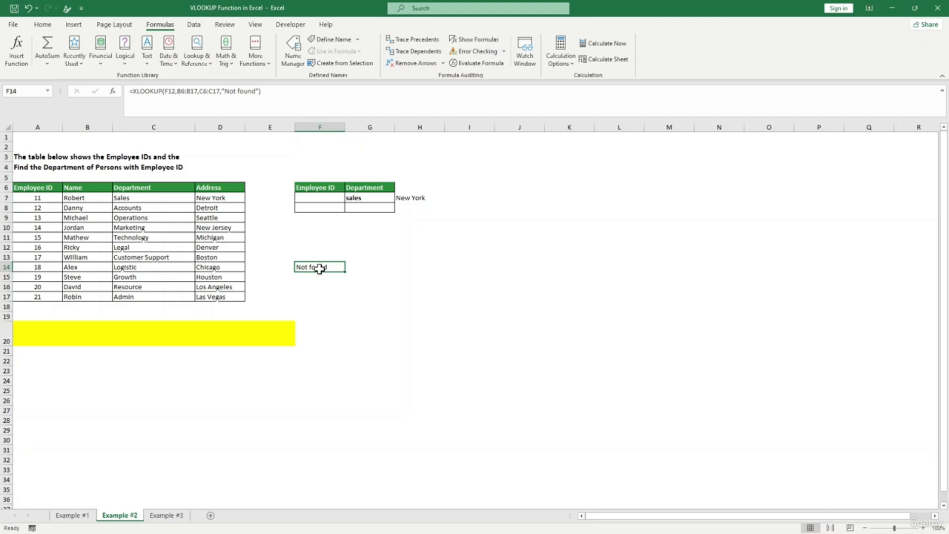
- Change the last argument of H7's XLOOKUP from 0 to 1
{"action": "left_click", "coordinate": [418, 199]}
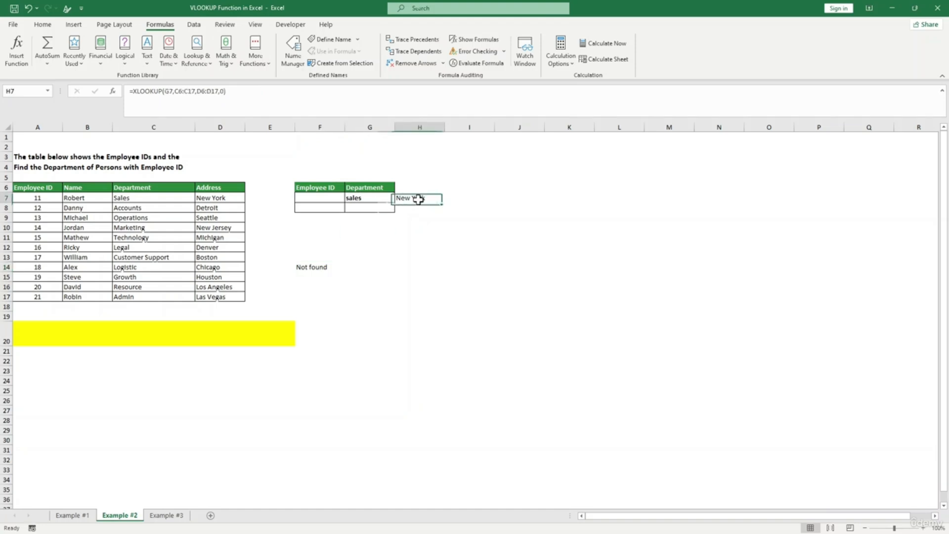
{"action": "left_click", "coordinate": [223, 91]}
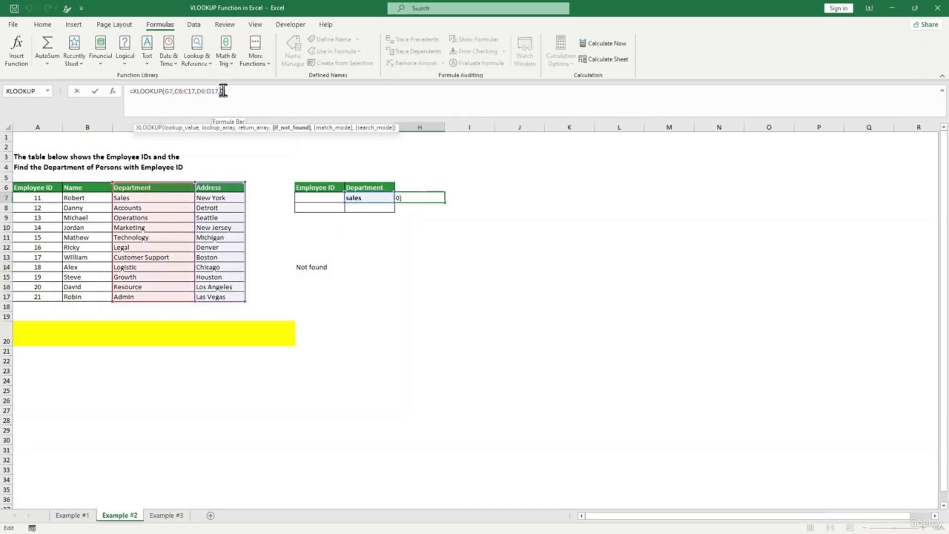
{"action": "key", "text": "BackSpace"}
{"action": "type", "text": "1"}
{"action": "key", "text": "Return"}
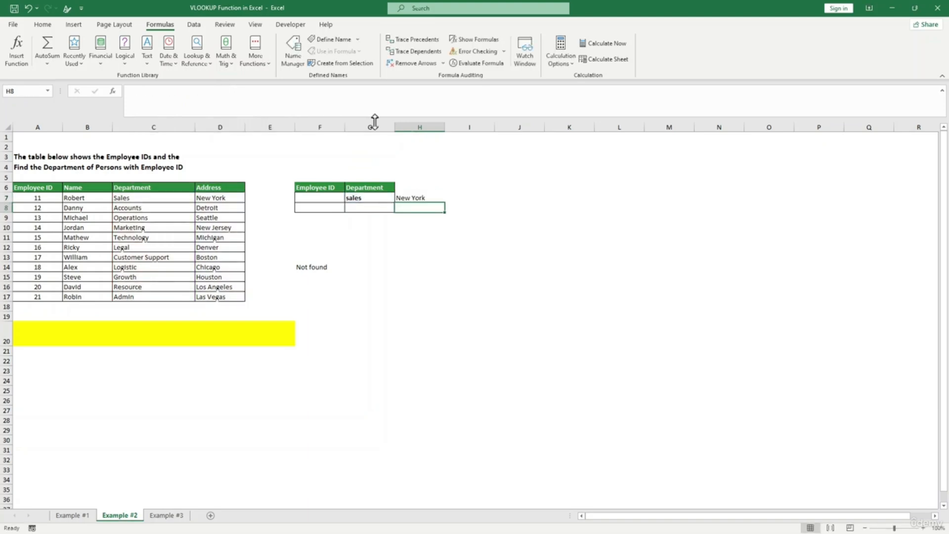
- Change H7's last argument to -1 and re-edit it; H7 still returns New York
{"action": "left_click", "coordinate": [412, 199]}
{"action": "left_click", "coordinate": [225, 92]}
{"action": "key", "text": "BackSpace"}
{"action": "type", "text": "-1"}
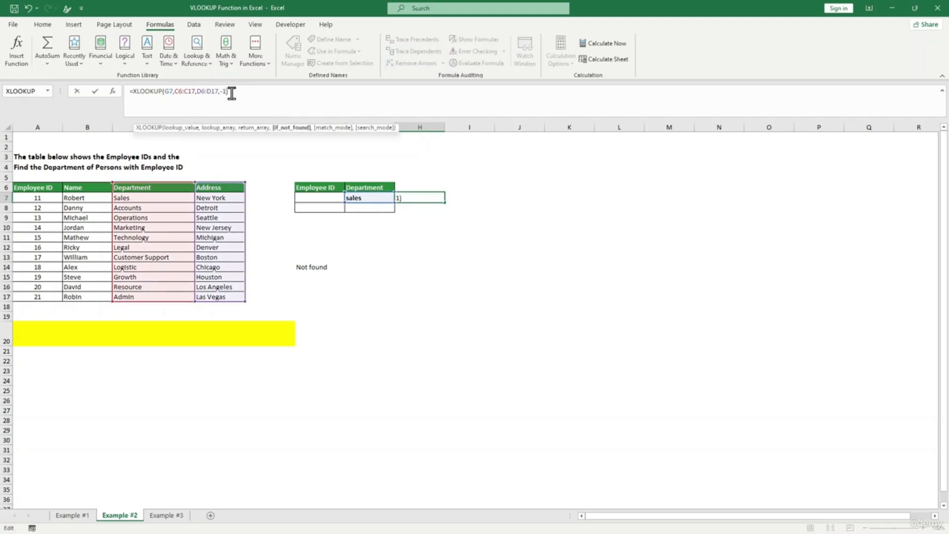
{"action": "key", "text": "Return"}
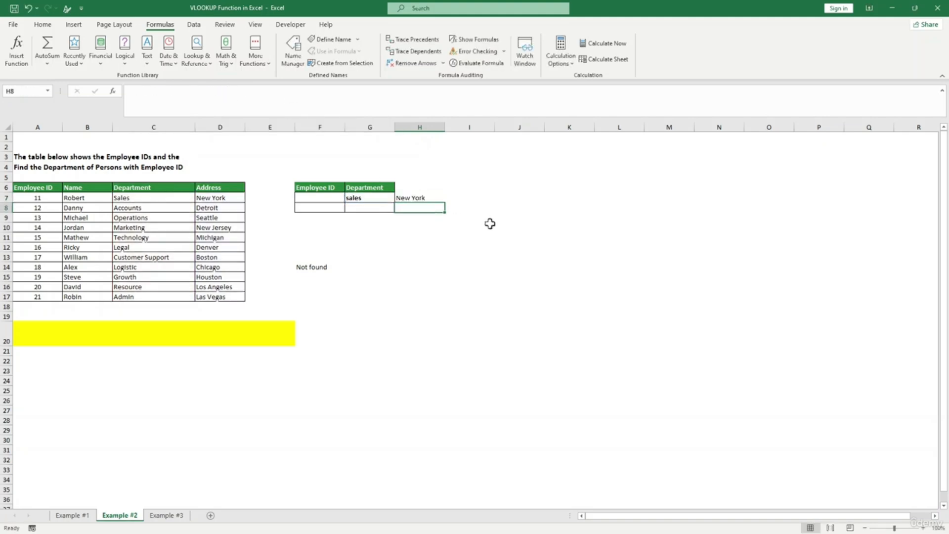
{"action": "left_click", "coordinate": [417, 197]}
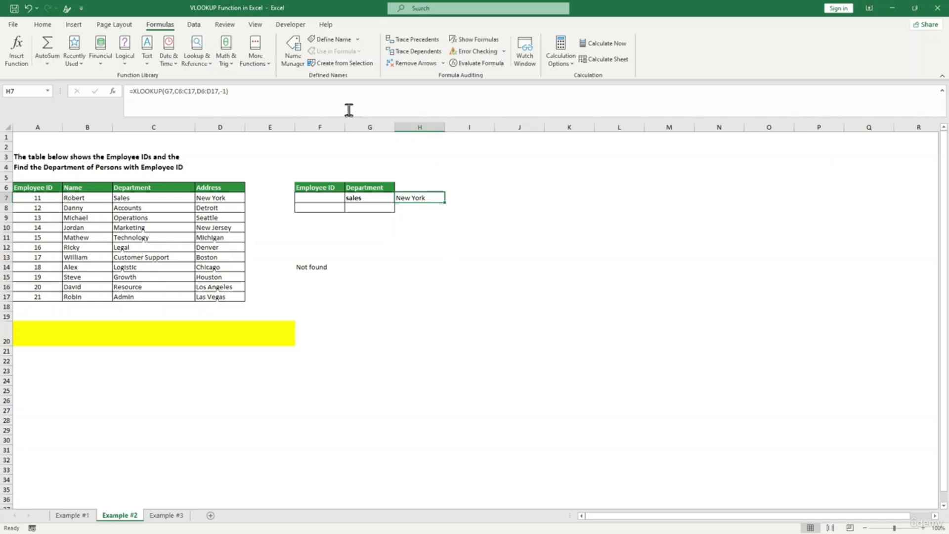
{"action": "left_click", "coordinate": [225, 91]}
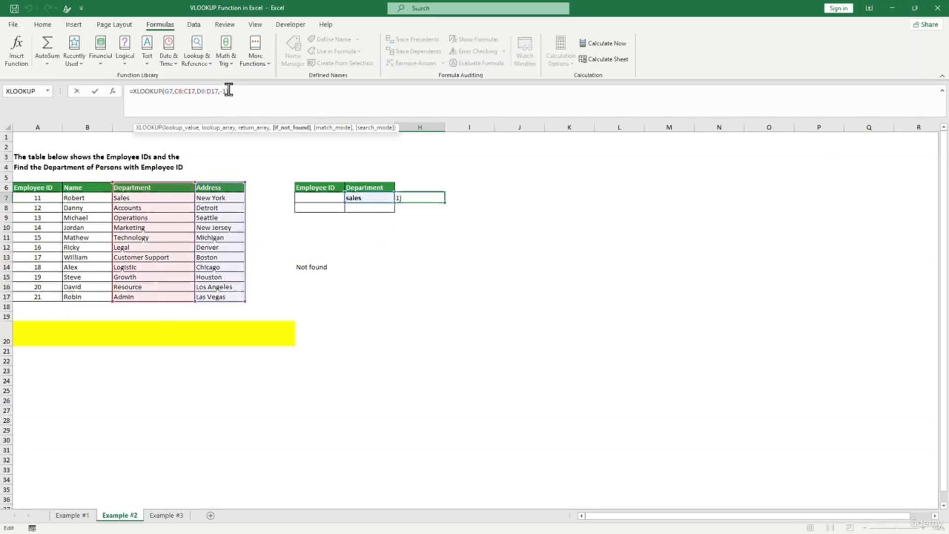
{"action": "key", "text": "BackSpace"}
{"action": "key", "text": "BackSpace"}
{"action": "key", "text": "Return"}
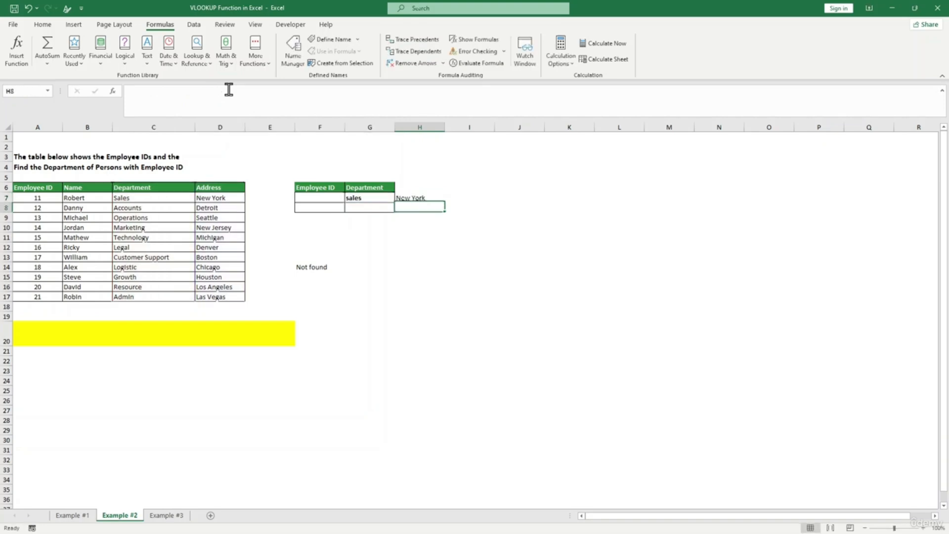
- Switch to the Example #3 sheet and select cell F13
{"action": "left_click", "coordinate": [179, 517]}
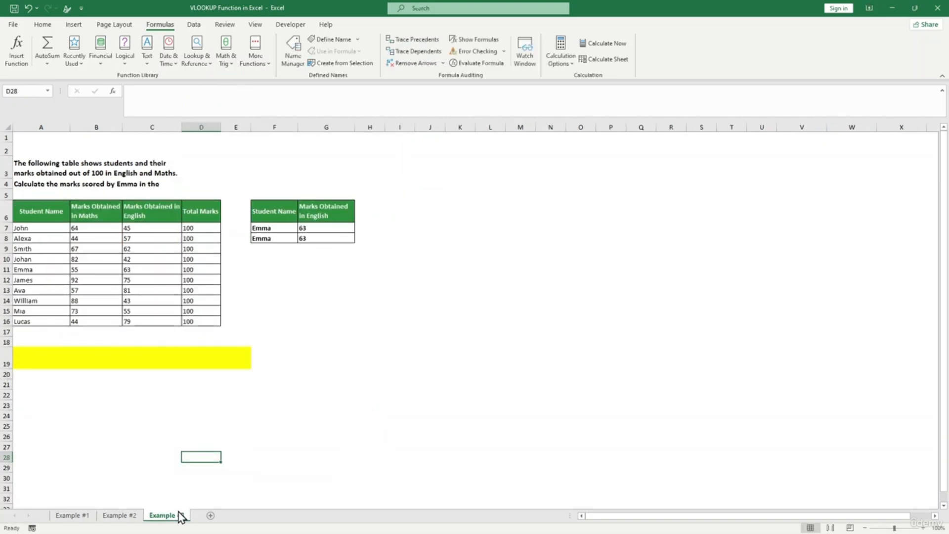
{"action": "left_click", "coordinate": [306, 268]}
{"action": "left_click", "coordinate": [308, 300]}
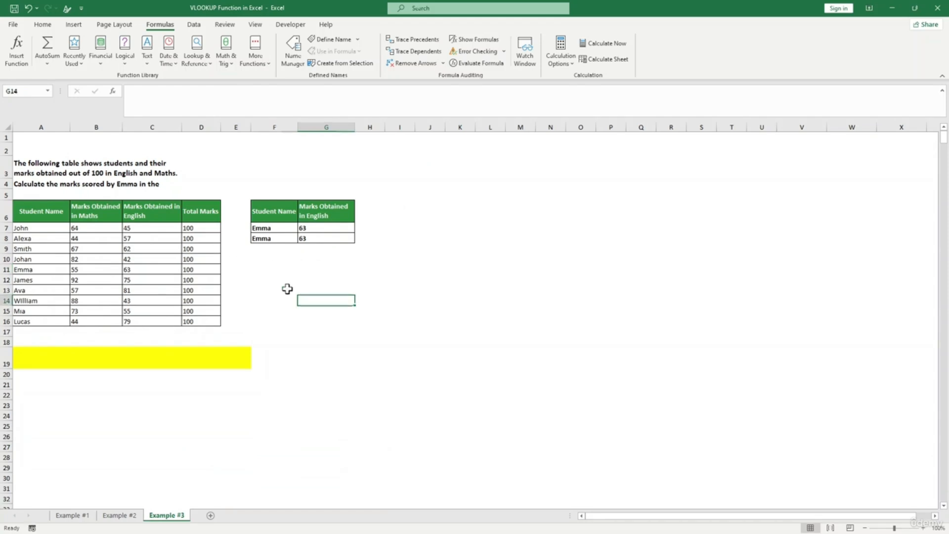
{"action": "left_click", "coordinate": [287, 289]}
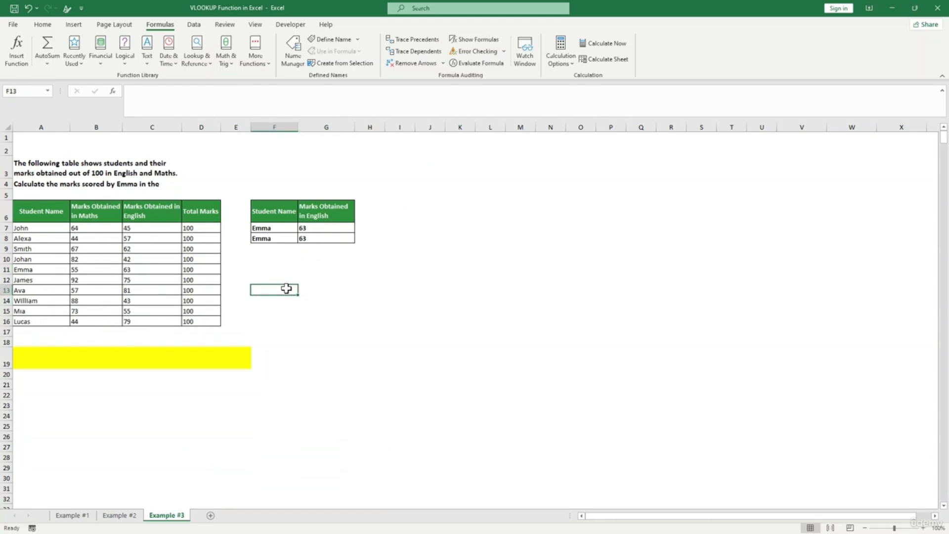
- Enter =XLOOKUP(F7,A7:A16,B7:B16,1) in F13 to return the student's Maths mark
{"action": "type", "text": "=xlo"}
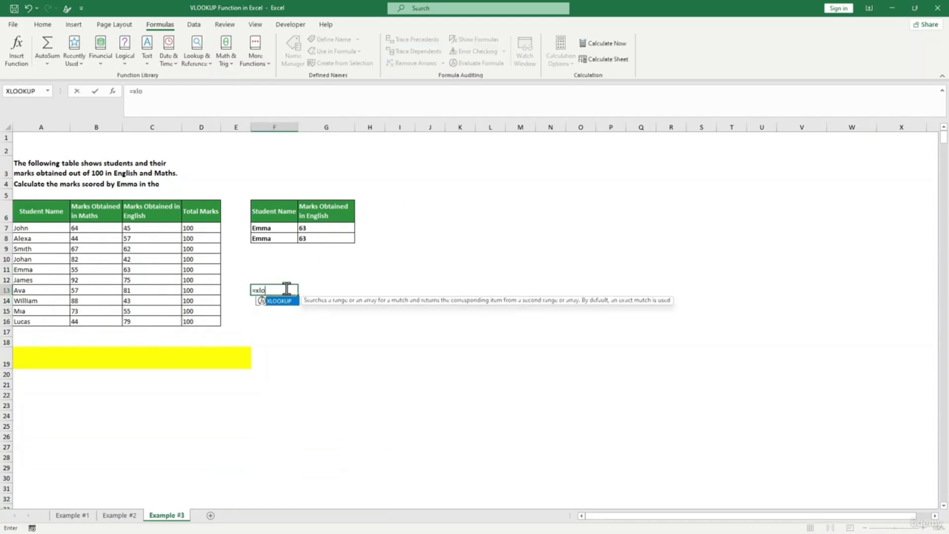
{"action": "key", "text": "Tab"}
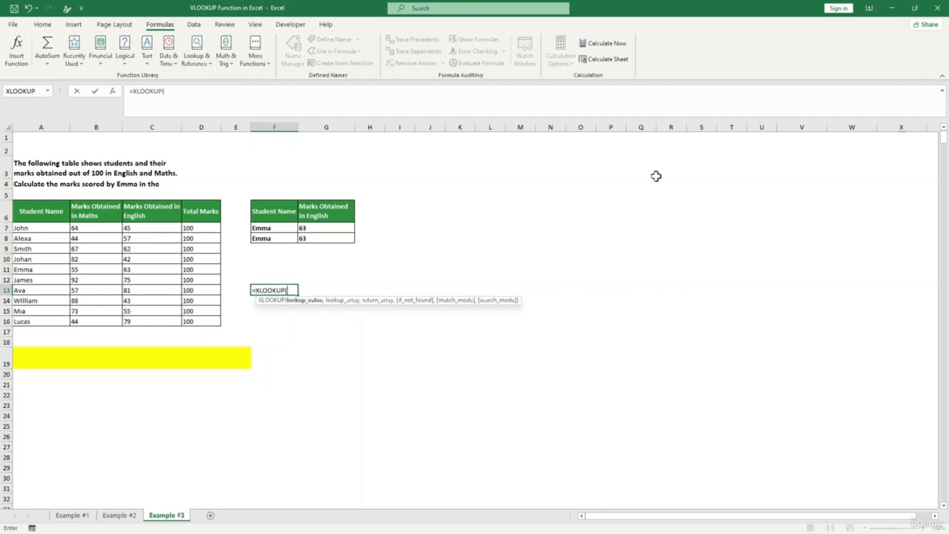
{"action": "left_click", "coordinate": [277, 227]}
{"action": "type", "text": ","}
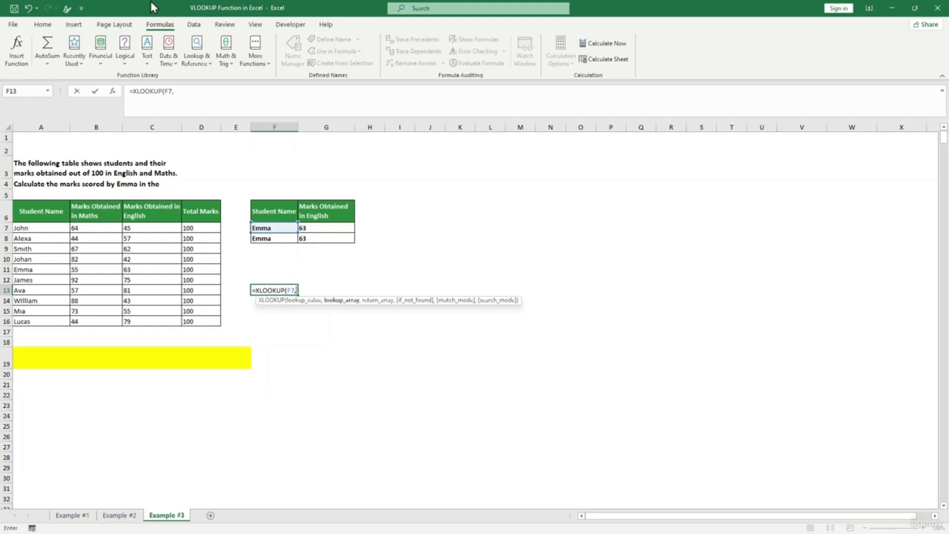
{"action": "left_click", "coordinate": [45, 230]}
{"action": "left_click_drag", "start_coordinate": [45, 231], "coordinate": [43, 320]}
{"action": "type", "text": ","}
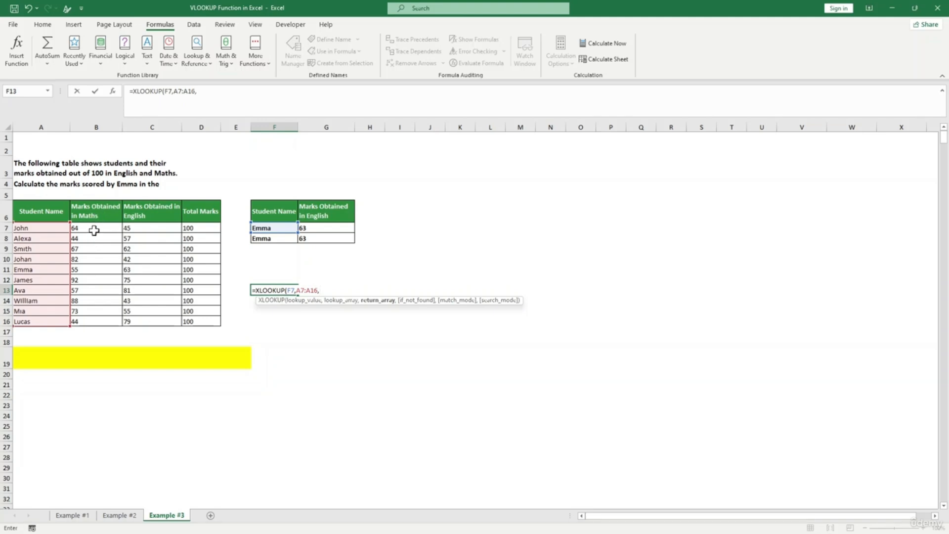
{"action": "left_click_drag", "start_coordinate": [94, 230], "coordinate": [94, 321]}
{"action": "type", "text": ","}
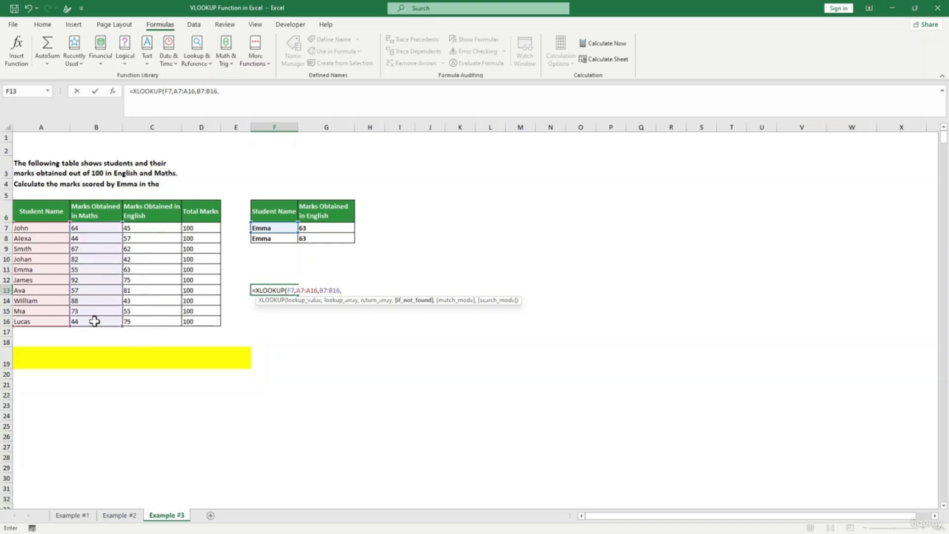
{"action": "type", "text": "1)"}
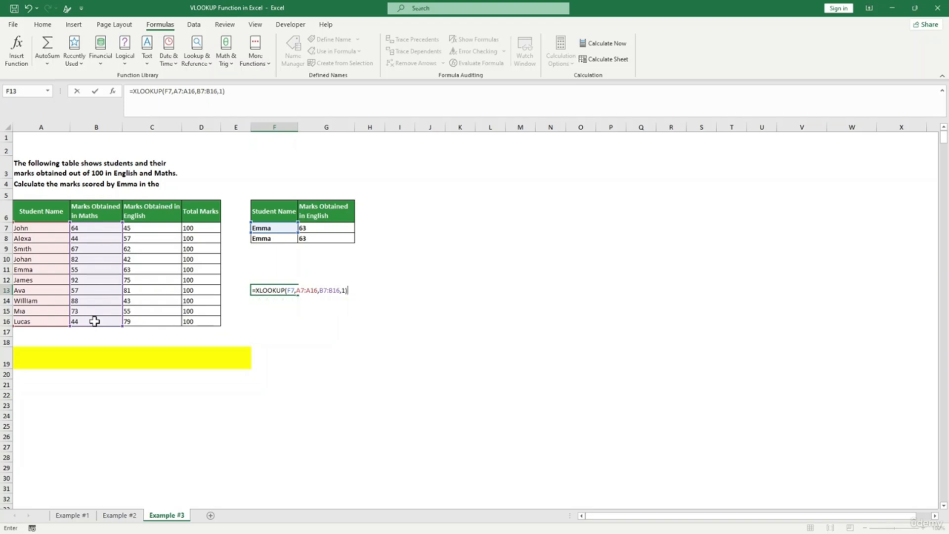
{"action": "key", "text": "Return"}
- Reselect F13 to check its XLOOKUP result
{"action": "left_click", "coordinate": [289, 291]}
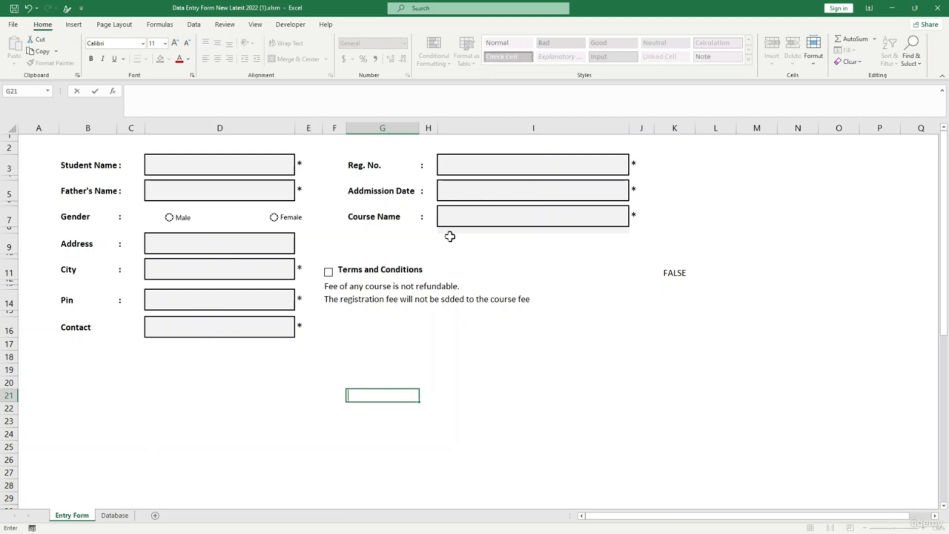
- Toggle the Terms and Conditions box and enter the student's name in Student Name
{"action": "left_click", "coordinate": [522, 256]}
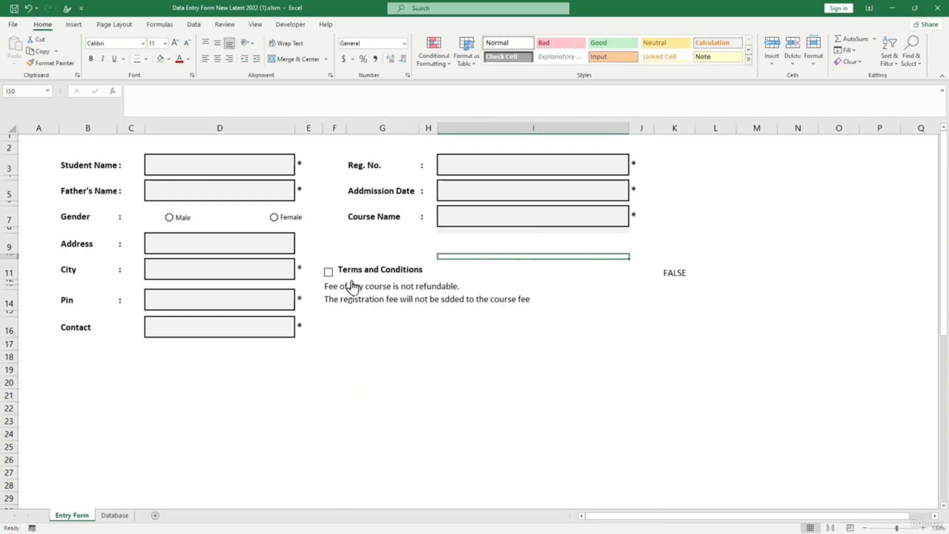
{"action": "left_click", "coordinate": [329, 274]}
{"action": "left_click", "coordinate": [329, 275]}
{"action": "left_click", "coordinate": [200, 167]}
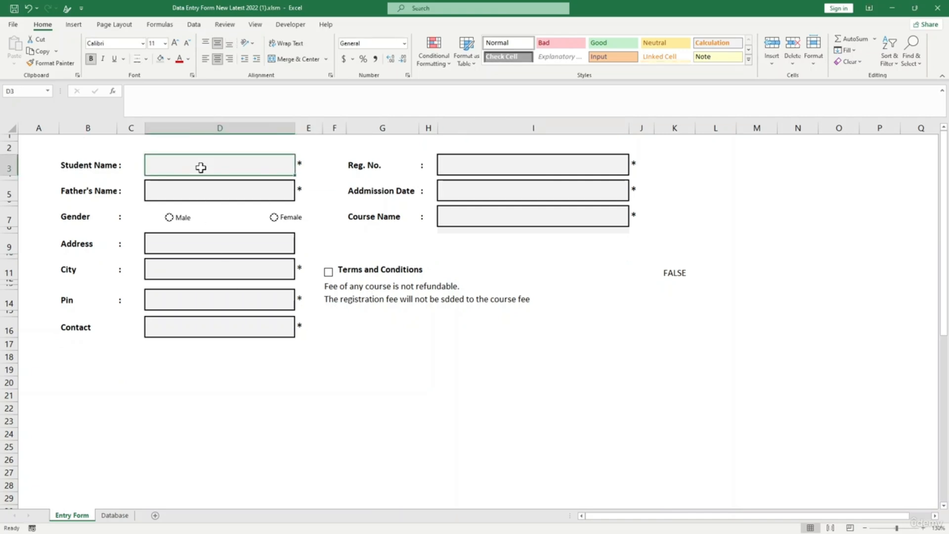
{"action": "type", "text": "jame"}
{"action": "key", "text": "BackSpace"}
{"action": "key", "text": "BackSpace"}
{"action": "key", "text": "BackSpace"}
{"action": "key", "text": "BackSpace"}
{"action": "type", "text": "JAMES"}
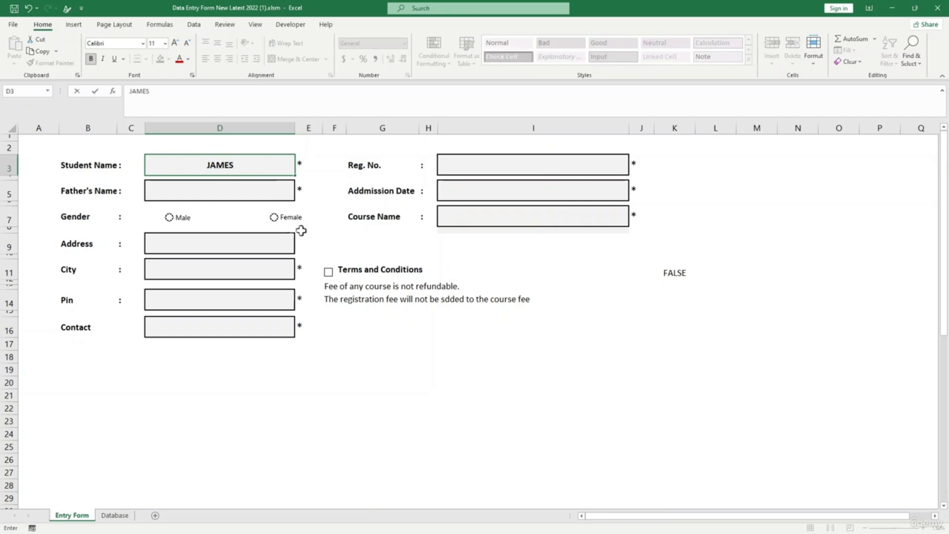
{"action": "left_click", "coordinate": [341, 235]}
- Enter a registration number in Reg. No. and JUL-2021 as the Admission Date
{"action": "left_click", "coordinate": [453, 163]}
{"action": "type", "text": "DF"}
{"action": "left_click", "coordinate": [495, 188]}
{"action": "type", "text": "DF"}
{"action": "left_click", "coordinate": [497, 214]}
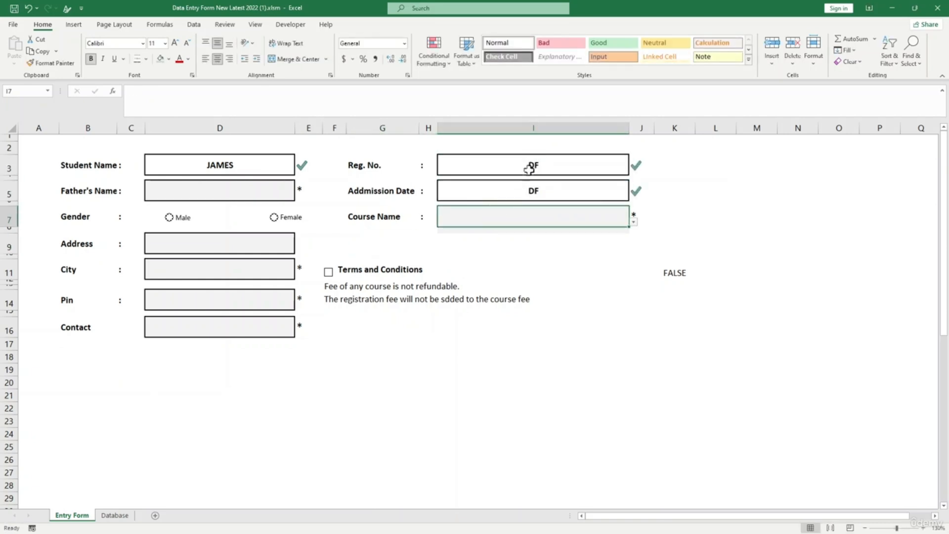
{"action": "left_click", "coordinate": [530, 166]}
{"action": "type", "text": "25411"}
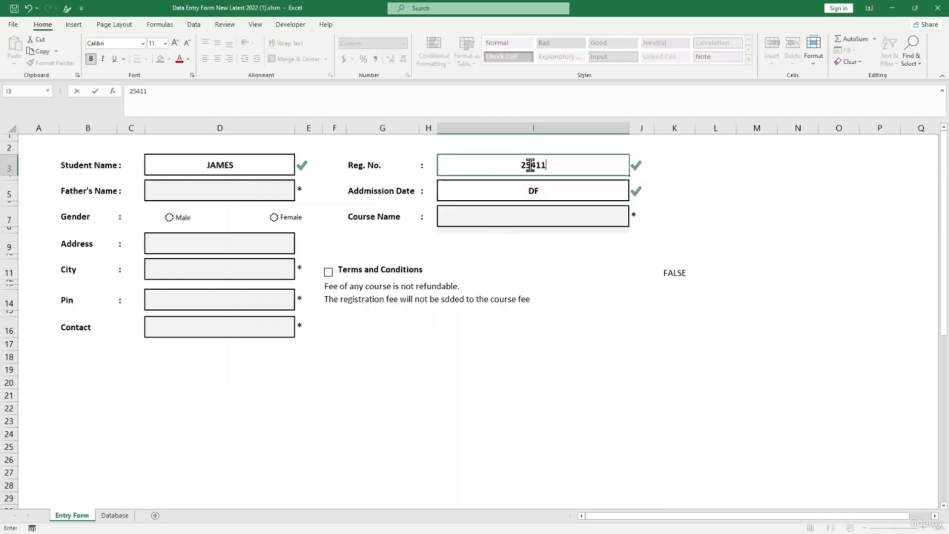
{"action": "left_click", "coordinate": [536, 192]}
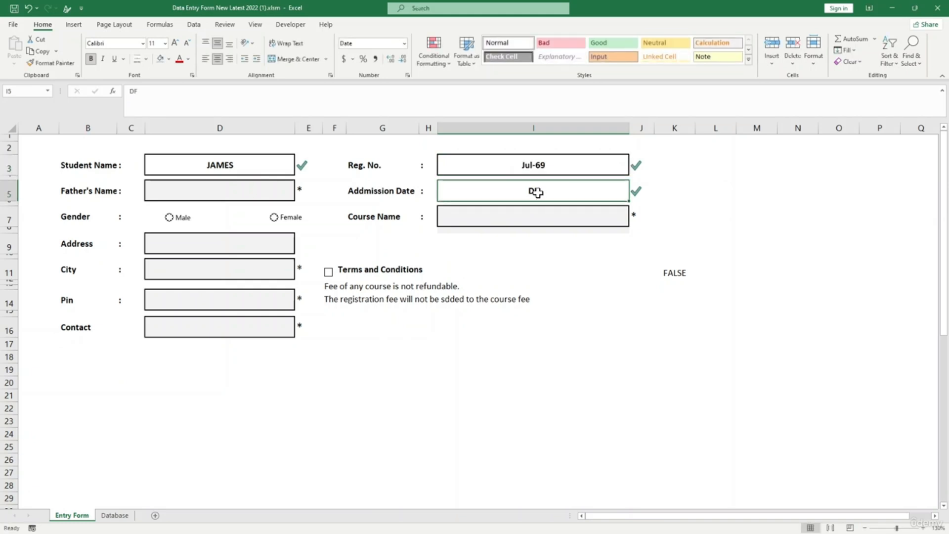
{"action": "type", "text": "JUL"}
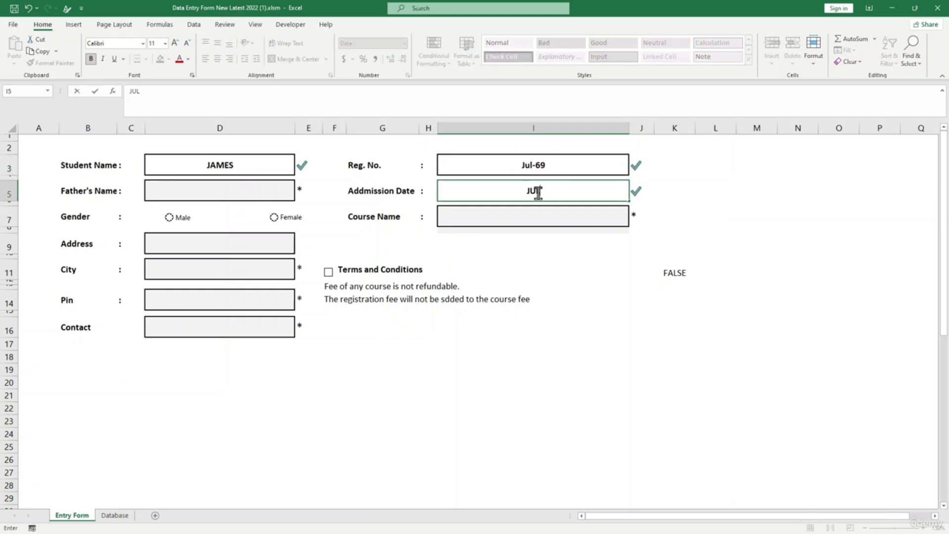
{"action": "type", "text": "-2021"}
{"action": "left_click", "coordinate": [555, 271]}
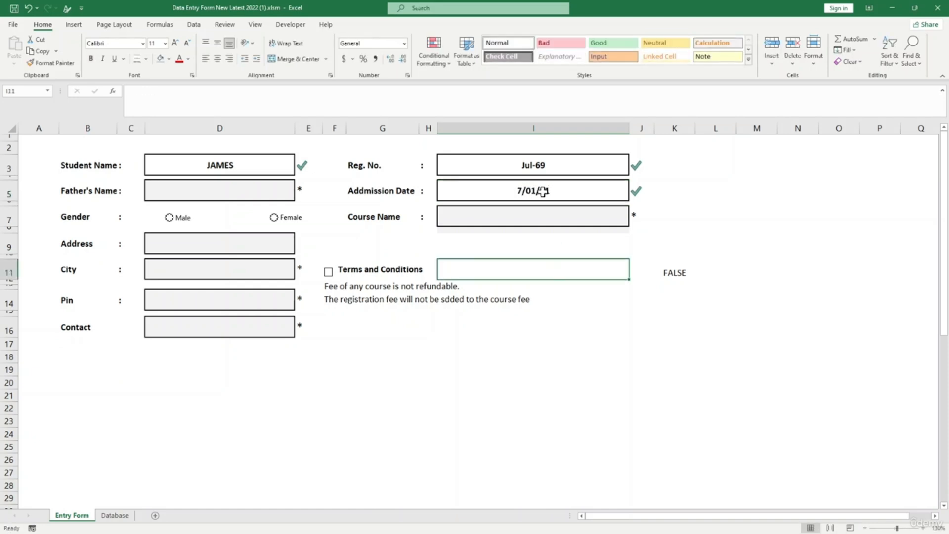
{"action": "left_click", "coordinate": [216, 244]}
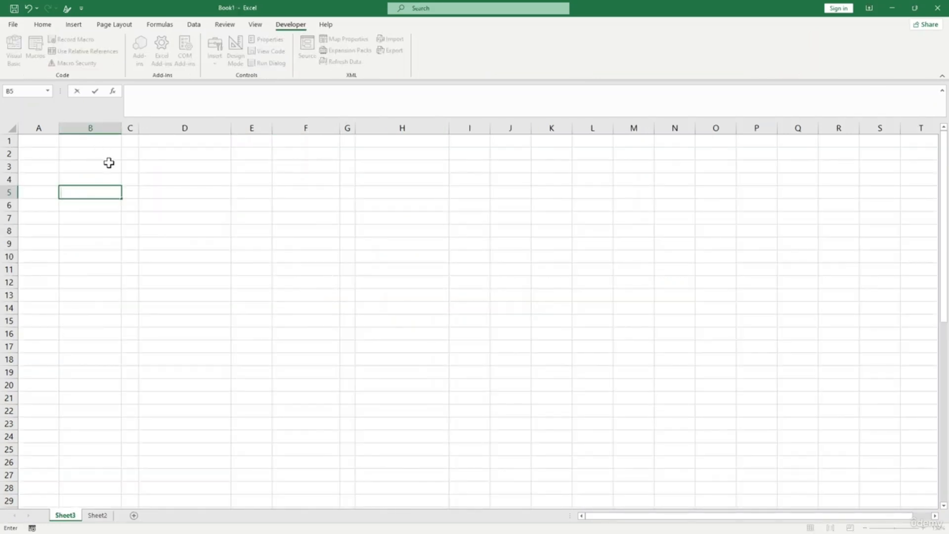
- Type the 'Student Name' label into cell B2 of the blank sheet
{"action": "left_click", "coordinate": [108, 162]}
{"action": "left_click", "coordinate": [102, 156]}
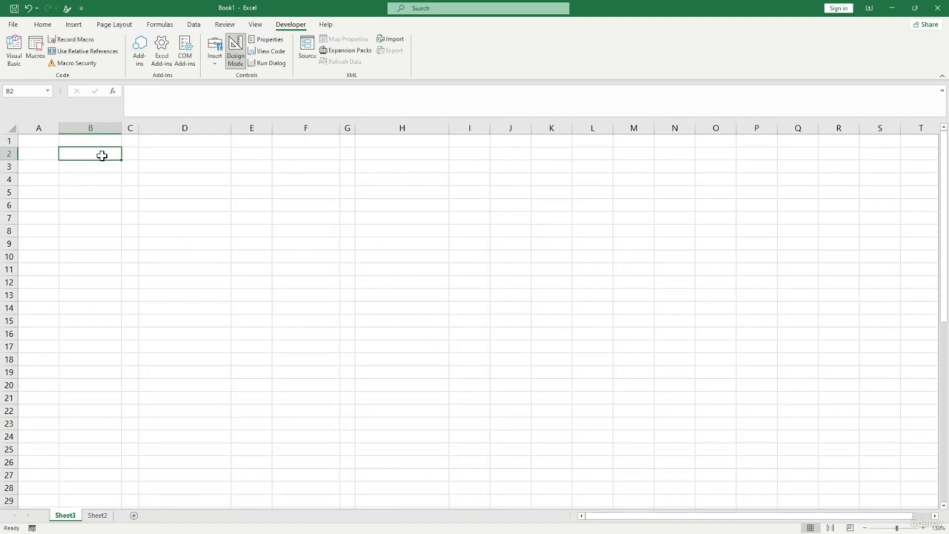
{"action": "double_click", "coordinate": [102, 156]}
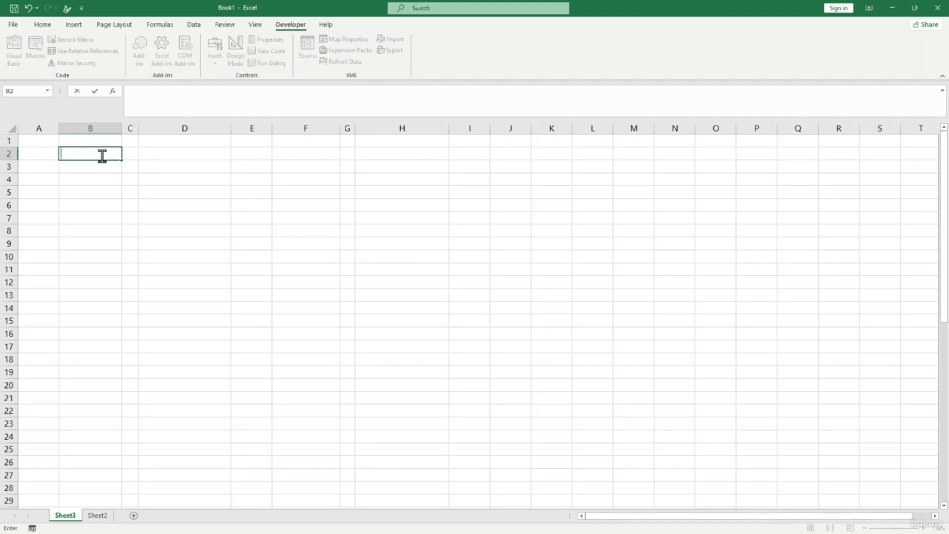
{"action": "type", "text": "Student nNam"}
{"action": "key", "text": "Return"}
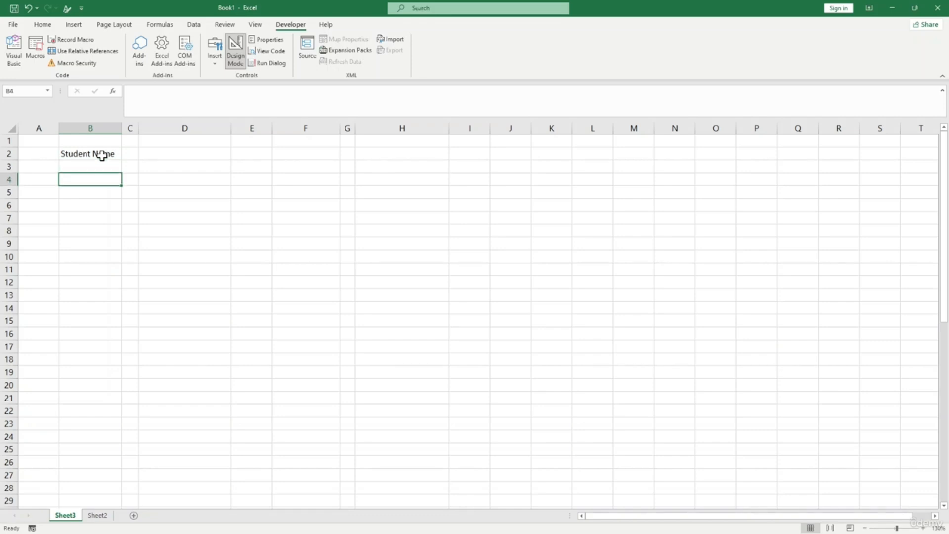
- Add the 'Father's Name' label in B3 and select columns G and H
{"action": "type", "text": "Father's name"}
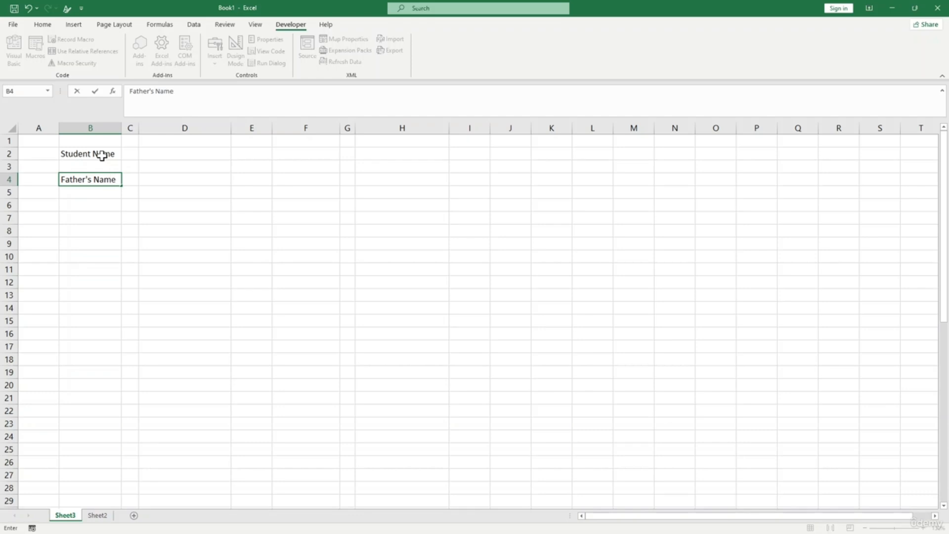
{"action": "key", "text": "Return"}
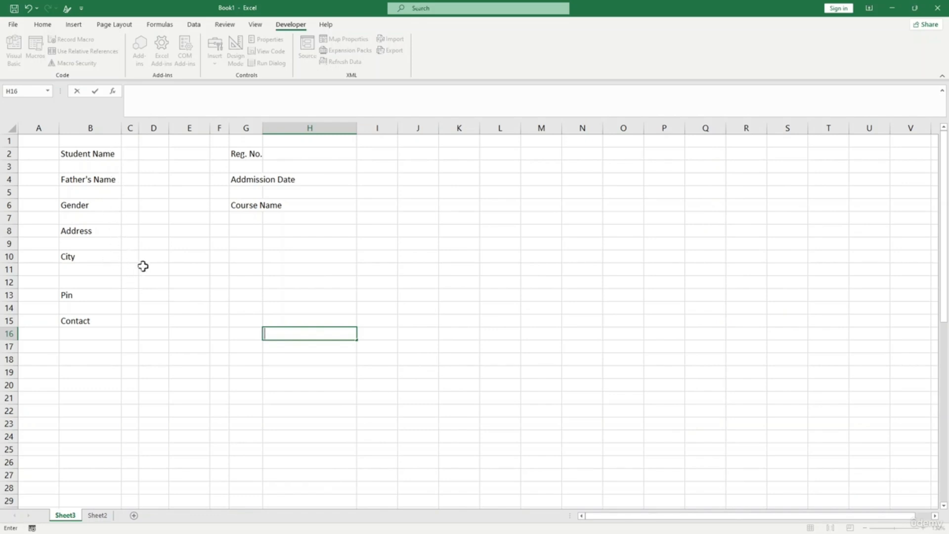
{"action": "left_click_drag", "start_coordinate": [260, 123], "coordinate": [265, 125]}
- Autofit column G to fit 'Addmission Date' and make all labels in B2:G16 bold
{"action": "left_click", "coordinate": [275, 166]}
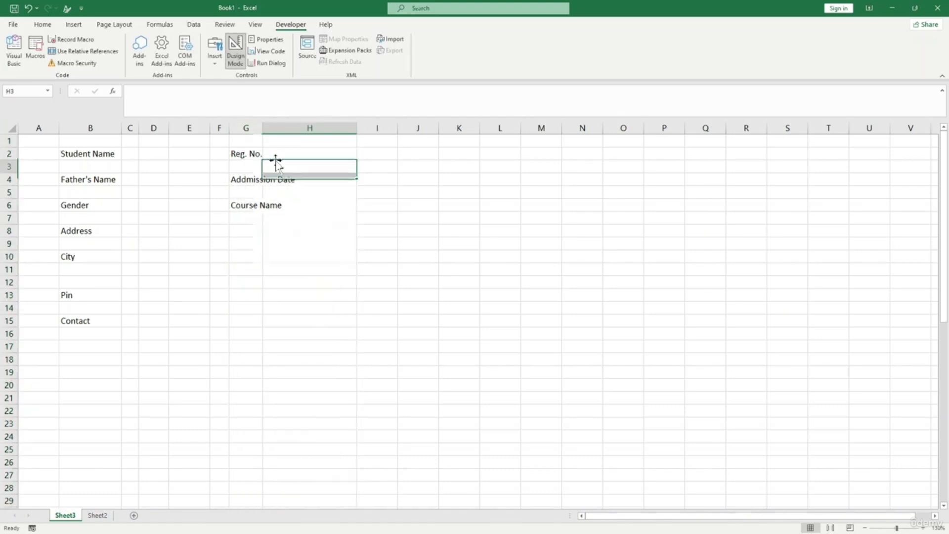
{"action": "double_click", "coordinate": [261, 132]}
{"action": "left_click", "coordinate": [295, 217]}
{"action": "left_click_drag", "start_coordinate": [61, 154], "coordinate": [282, 329]}
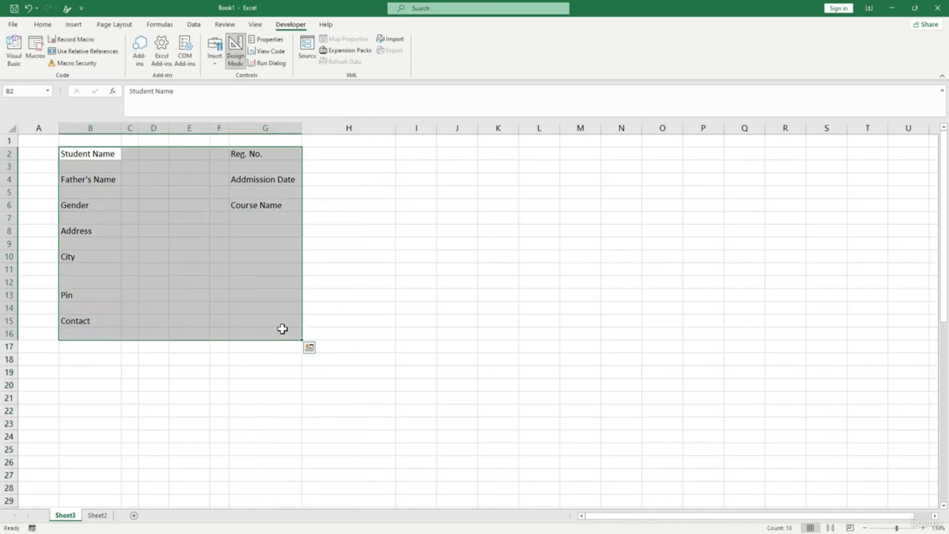
{"action": "key", "text": "ctrl+b"}
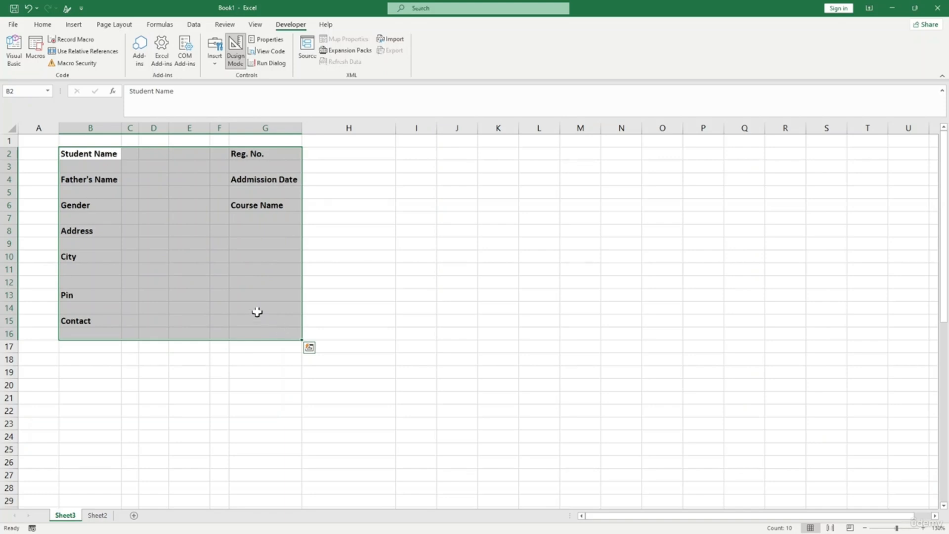
{"action": "left_click", "coordinate": [254, 311]}
- Put a colon in C2 beside Student Name and copy it
{"action": "left_click", "coordinate": [130, 154]}
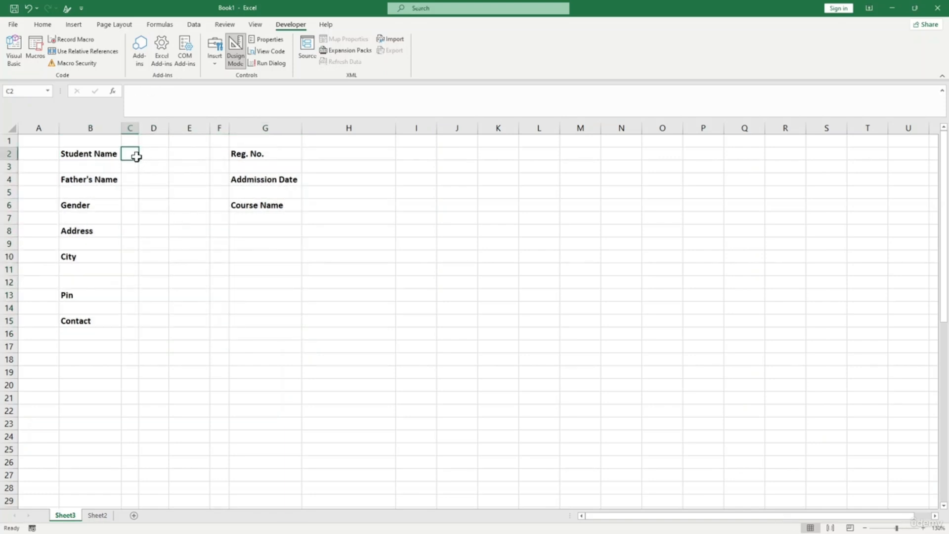
{"action": "left_click", "coordinate": [45, 23]}
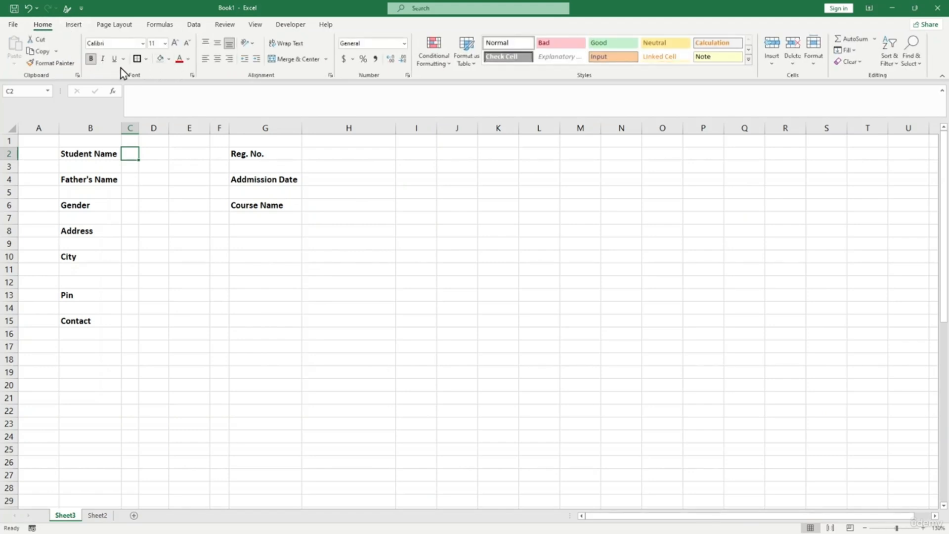
{"action": "type", "text": ":"}
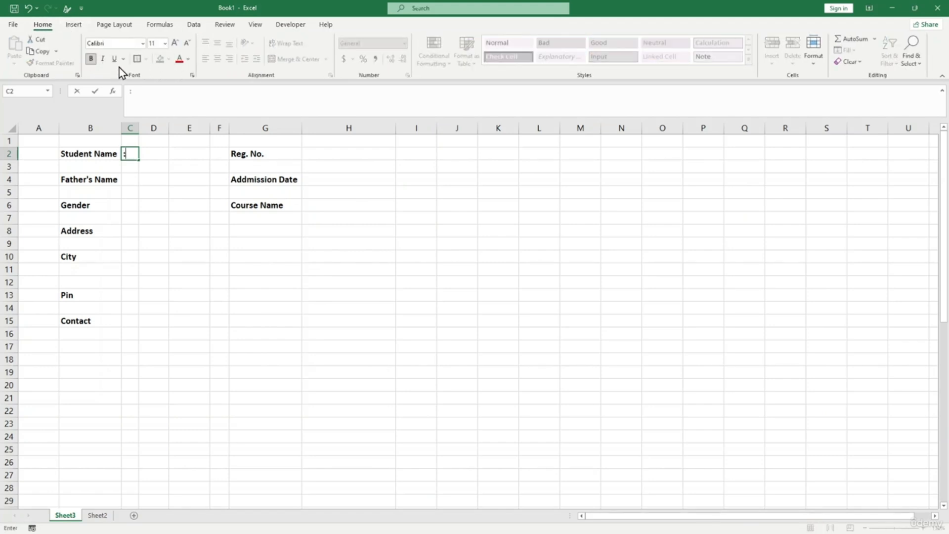
{"action": "left_click", "coordinate": [129, 178]}
{"action": "left_click", "coordinate": [129, 153]}
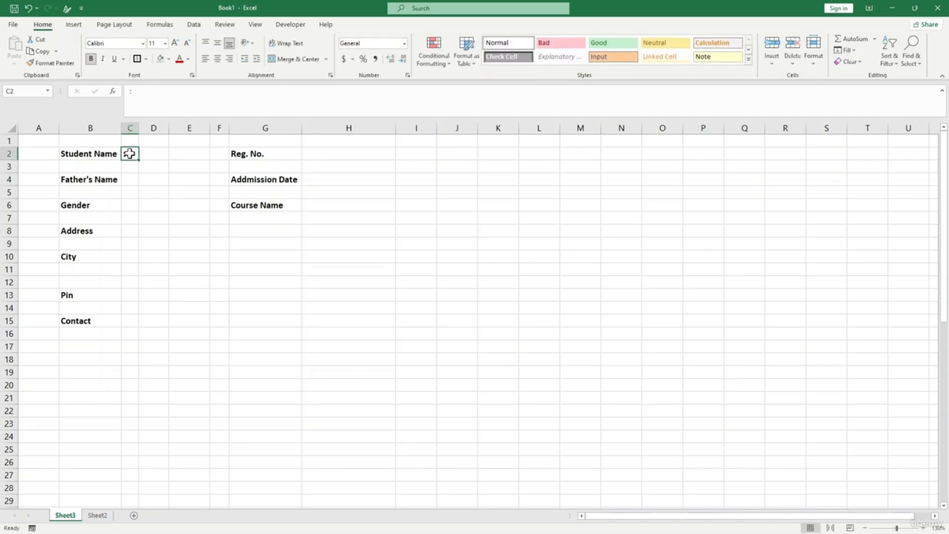
{"action": "key", "text": "ctrl+c"}
- Paste the colon into C4, C6, C8, C10, C13, C15, H2, H4 and H6
{"action": "left_click", "coordinate": [131, 179]}
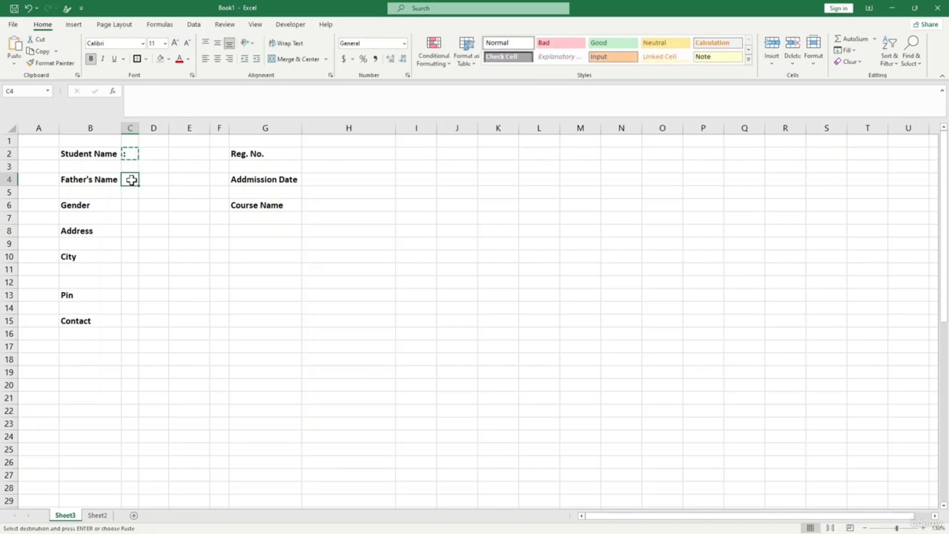
{"action": "left_click", "coordinate": [127, 206], "text": "ctrl"}
{"action": "left_click", "coordinate": [130, 231], "text": "ctrl"}
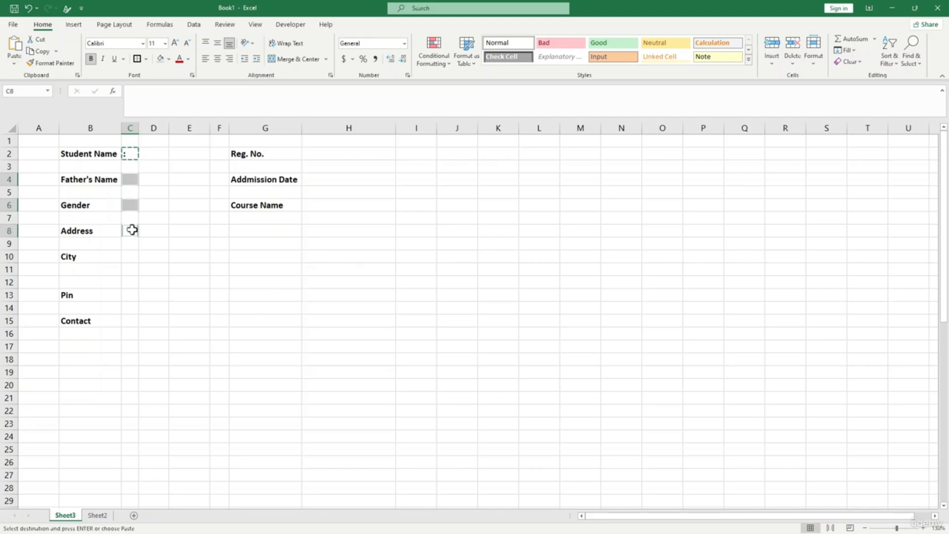
{"action": "left_click", "coordinate": [129, 257], "text": "ctrl"}
{"action": "left_click", "coordinate": [136, 296], "text": "ctrl"}
{"action": "left_click", "coordinate": [127, 321], "text": "ctrl"}
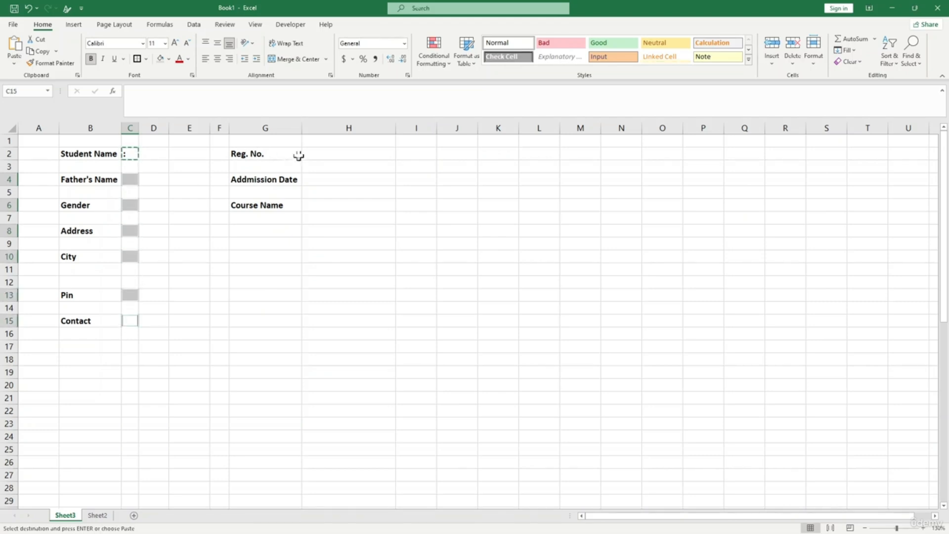
{"action": "left_click", "coordinate": [313, 154], "text": "ctrl"}
{"action": "left_click", "coordinate": [316, 180], "text": "ctrl"}
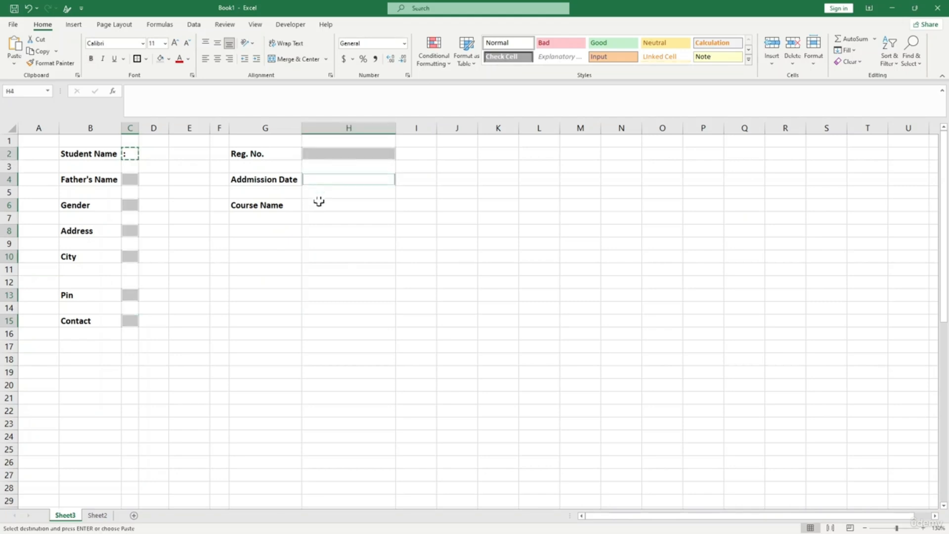
{"action": "left_click", "coordinate": [318, 205], "text": "ctrl"}
{"action": "key", "text": "ctrl+v"}
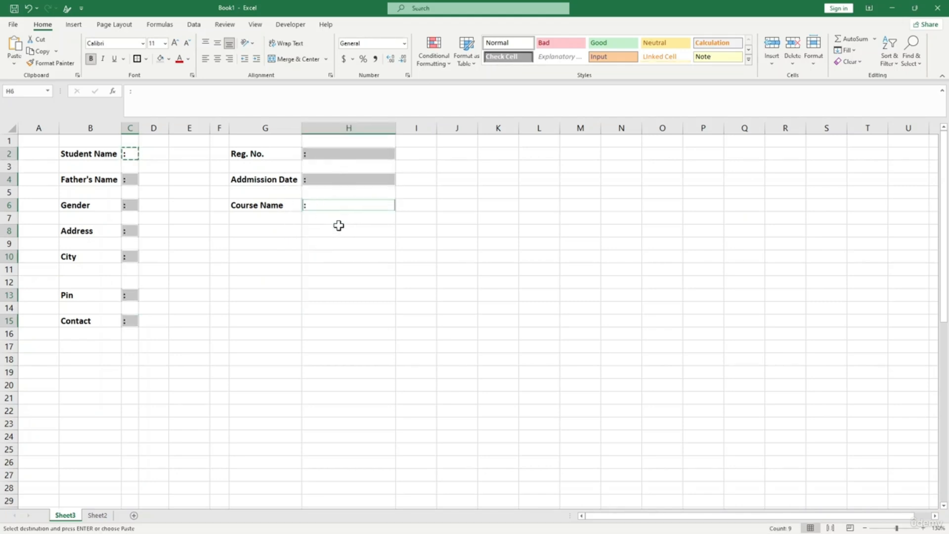
{"action": "left_click", "coordinate": [339, 228]}
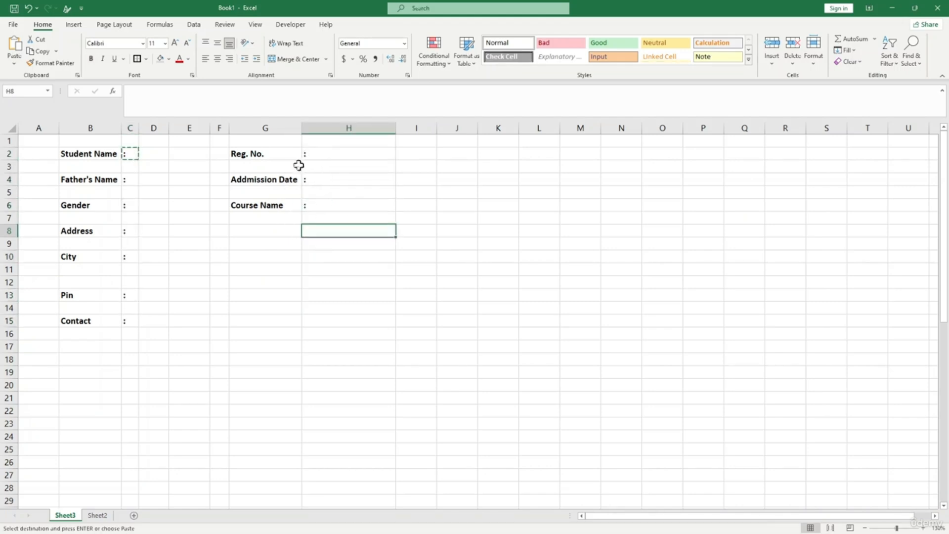
- Delete empty row 12 between City and Pin and widen column D to about 17 characters
{"action": "right_click", "coordinate": [9, 282]}
{"action": "left_click", "coordinate": [37, 378]}
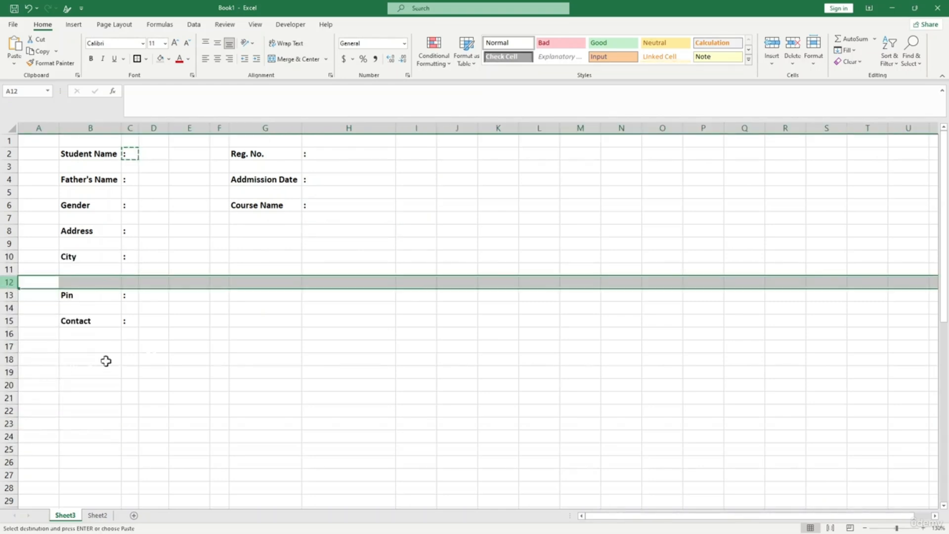
{"action": "left_click", "coordinate": [219, 334]}
{"action": "left_click_drag", "start_coordinate": [168, 132], "coordinate": [219, 131]}
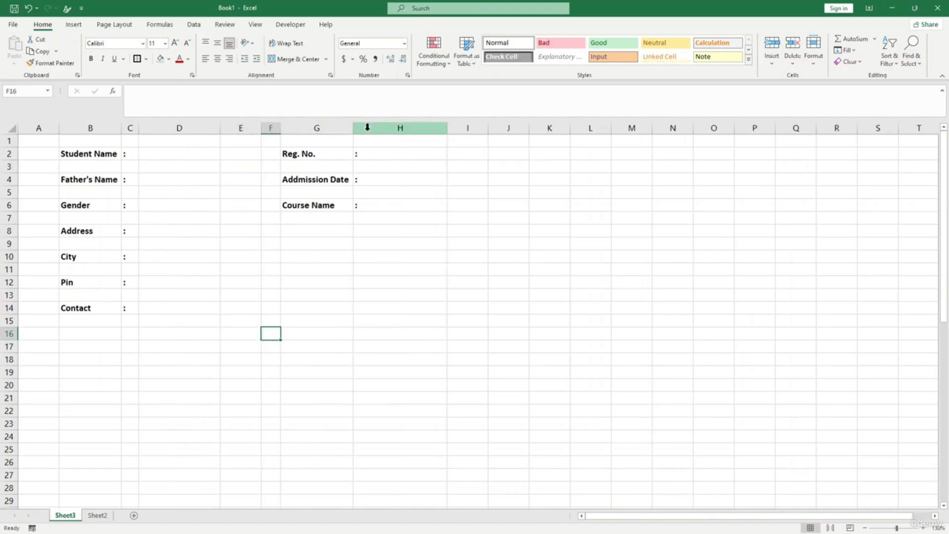
- Give input cells D2, D4, D6, D8, D10, D12, D15, I2, I4, I6 light-grey fill and thick outside borders
{"action": "left_click", "coordinate": [413, 199]}
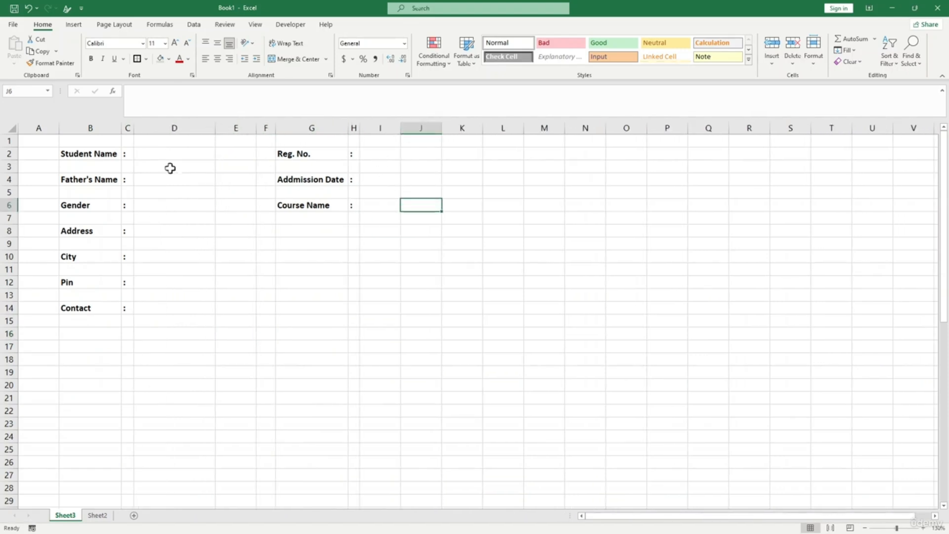
{"action": "left_click", "coordinate": [152, 154]}
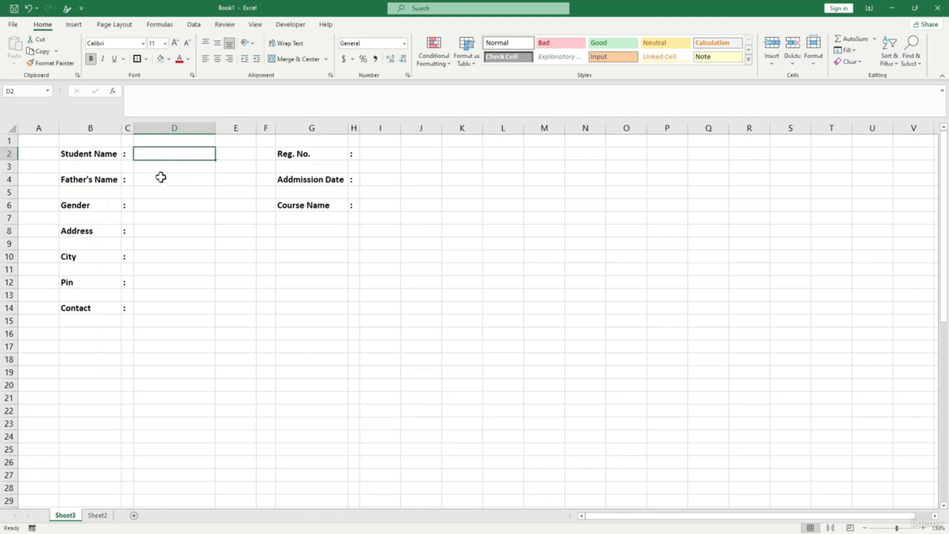
{"action": "left_click", "coordinate": [165, 181], "text": "ctrl"}
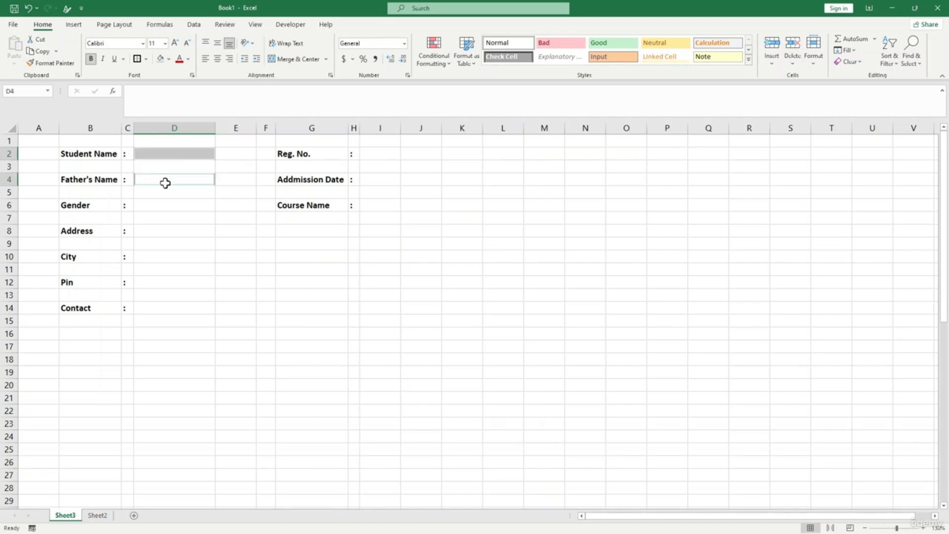
{"action": "left_click", "coordinate": [165, 207], "text": "ctrl"}
{"action": "left_click", "coordinate": [165, 234], "text": "ctrl"}
{"action": "left_click", "coordinate": [171, 258], "text": "ctrl"}
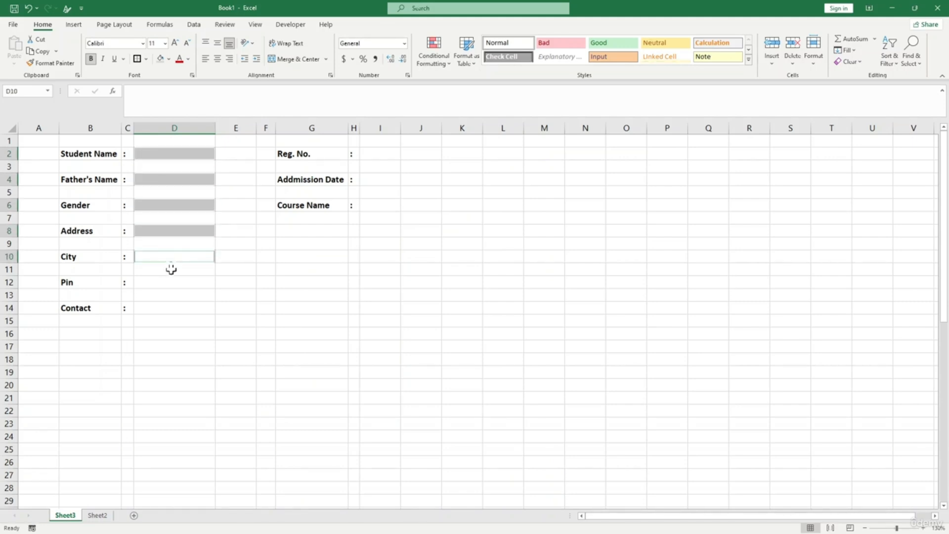
{"action": "left_click", "coordinate": [173, 283], "text": "ctrl"}
{"action": "left_click", "coordinate": [174, 320], "text": "ctrl"}
{"action": "left_click", "coordinate": [380, 155], "text": "ctrl"}
{"action": "left_click", "coordinate": [378, 180], "text": "ctrl"}
{"action": "left_click", "coordinate": [375, 205], "text": "ctrl"}
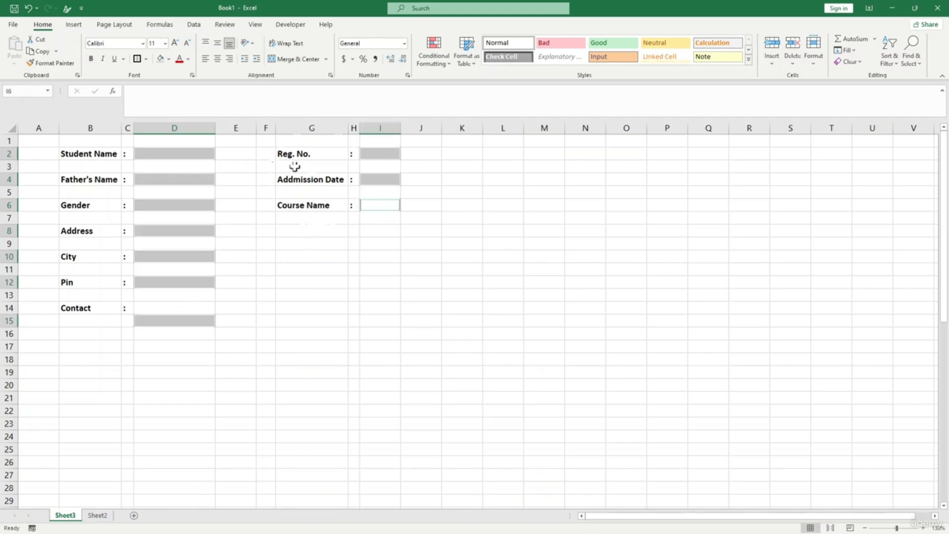
{"action": "left_click", "coordinate": [168, 59]}
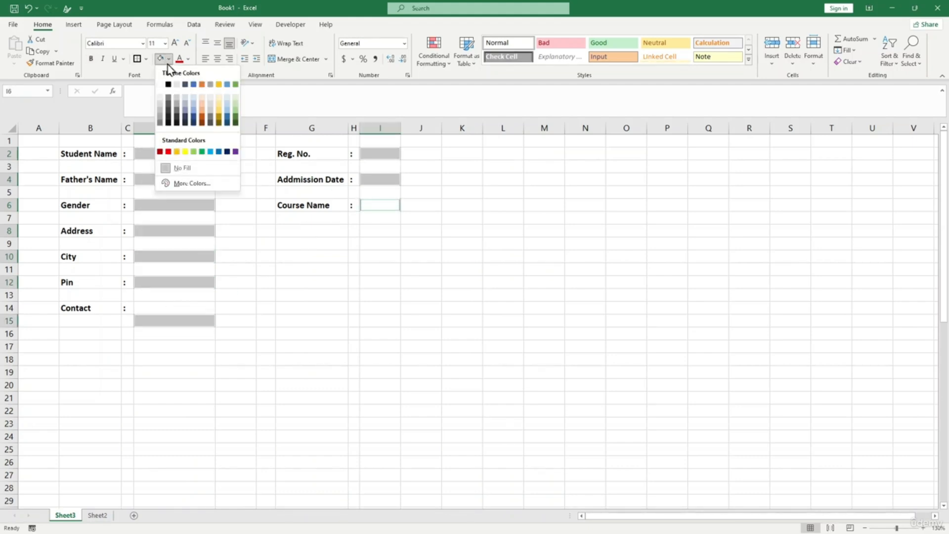
{"action": "left_click", "coordinate": [161, 102]}
{"action": "left_click", "coordinate": [146, 60]}
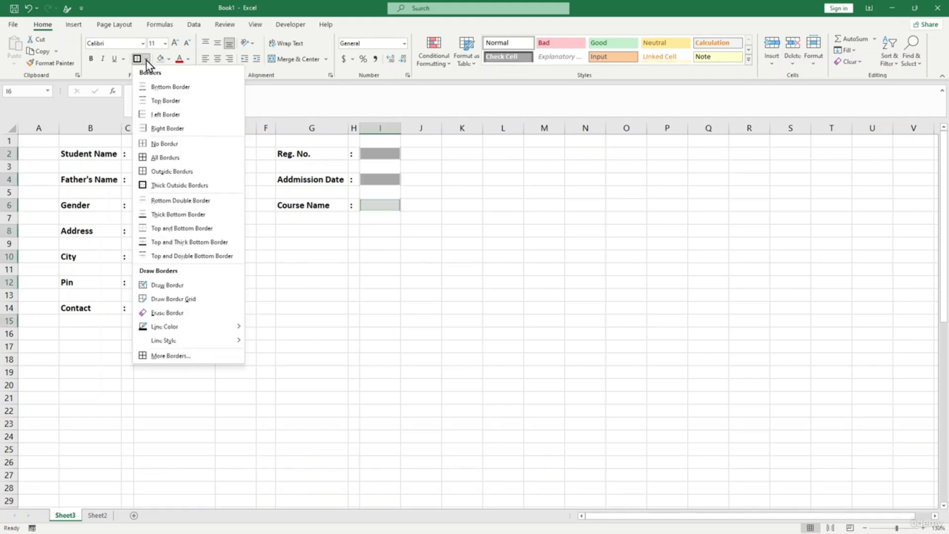
{"action": "left_click", "coordinate": [190, 188]}
- Widen column I to about 13 characters and column D to 21, and close the research pane
{"action": "left_click_drag", "start_coordinate": [401, 127], "coordinate": [453, 124]}
{"action": "left_click_drag", "start_coordinate": [214, 123], "coordinate": [229, 127]}
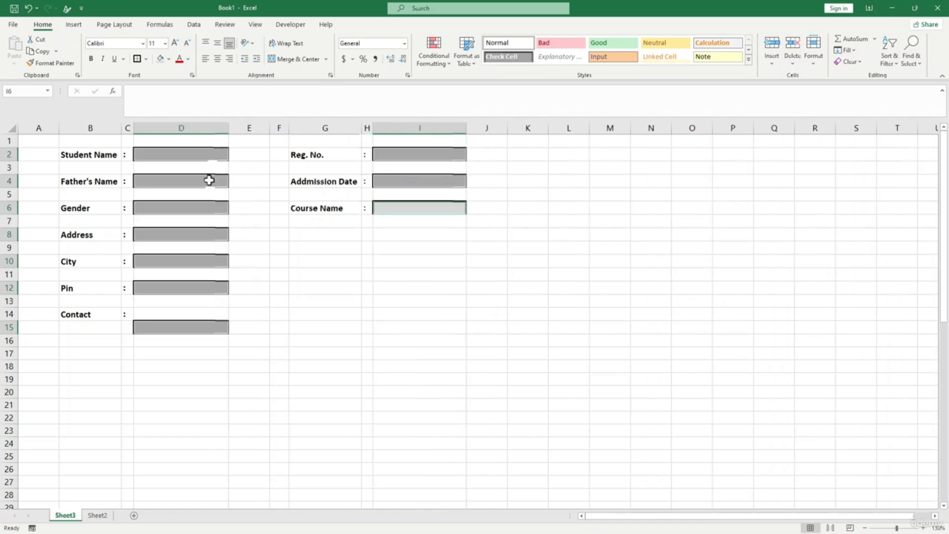
{"action": "left_click", "coordinate": [249, 221]}
{"action": "left_click", "coordinate": [366, 342]}
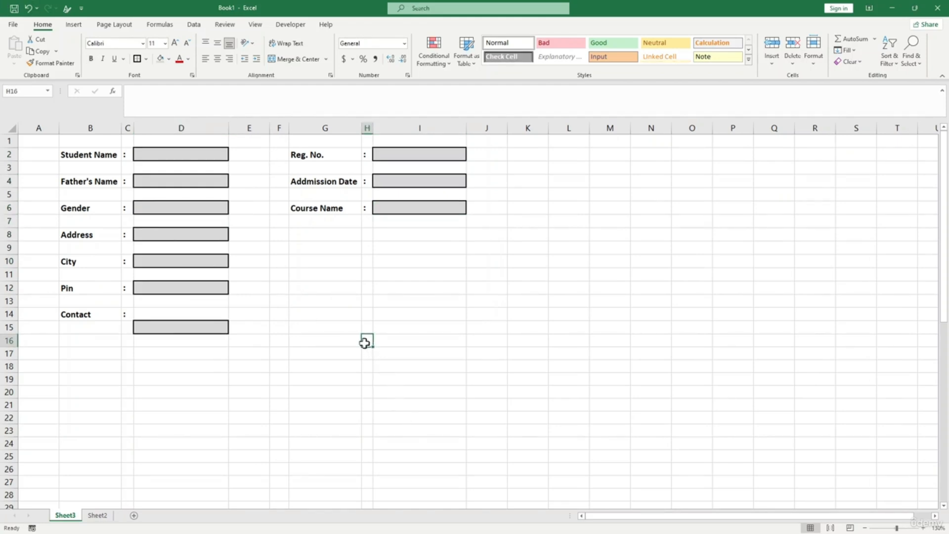
{"action": "scroll", "coordinate": [364, 341], "scroll_direction": "up", "scroll_amount": 4, "text": "ctrl"}
{"action": "key", "text": "alt"}
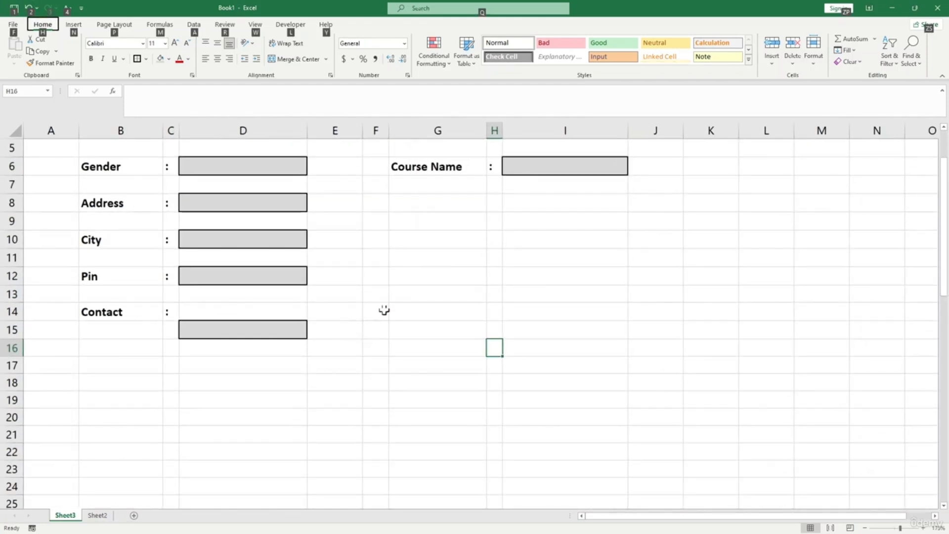
{"action": "left_click", "coordinate": [384, 310], "text": "alt"}
{"action": "scroll", "coordinate": [384, 310], "scroll_direction": "down", "scroll_amount": 4, "text": "ctrl"}
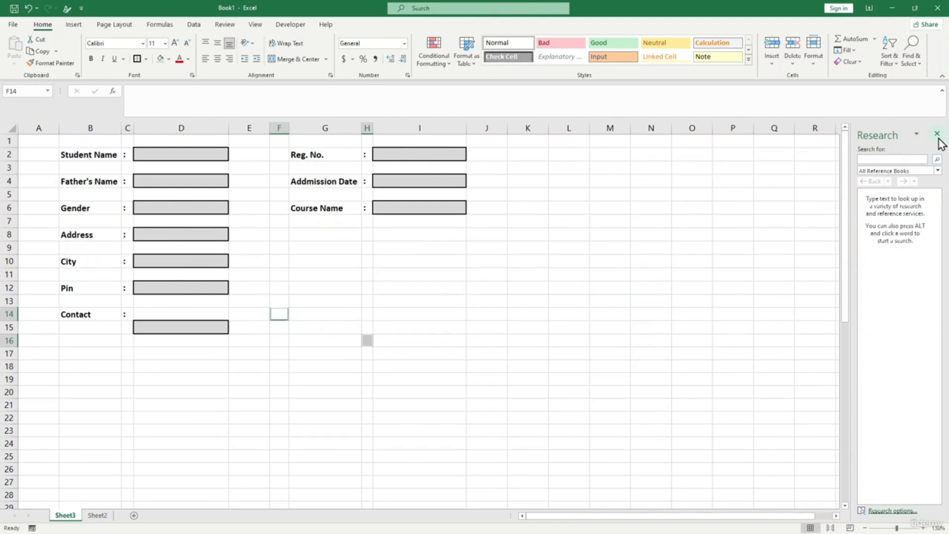
{"action": "left_click", "coordinate": [937, 134]}
{"action": "left_click", "coordinate": [243, 153]}
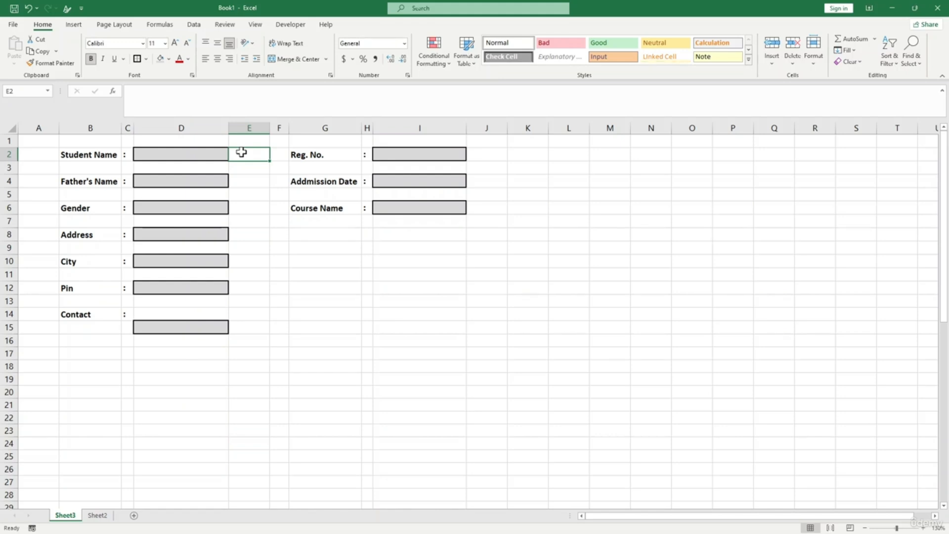
- Enter =IF(D2="","*",1) in E2 so it shows an asterisk while Student Name is empty
{"action": "type", "text": "="}
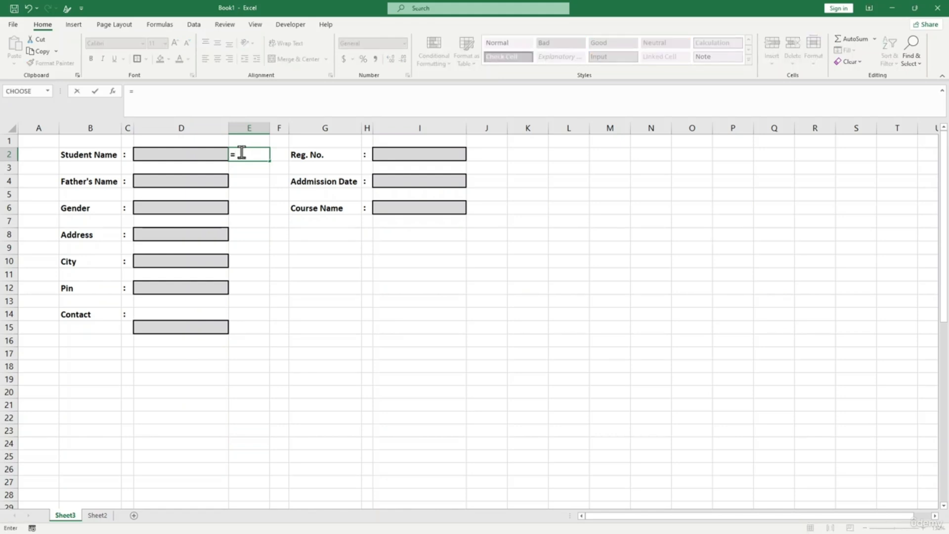
{"action": "type", "text": "if("}
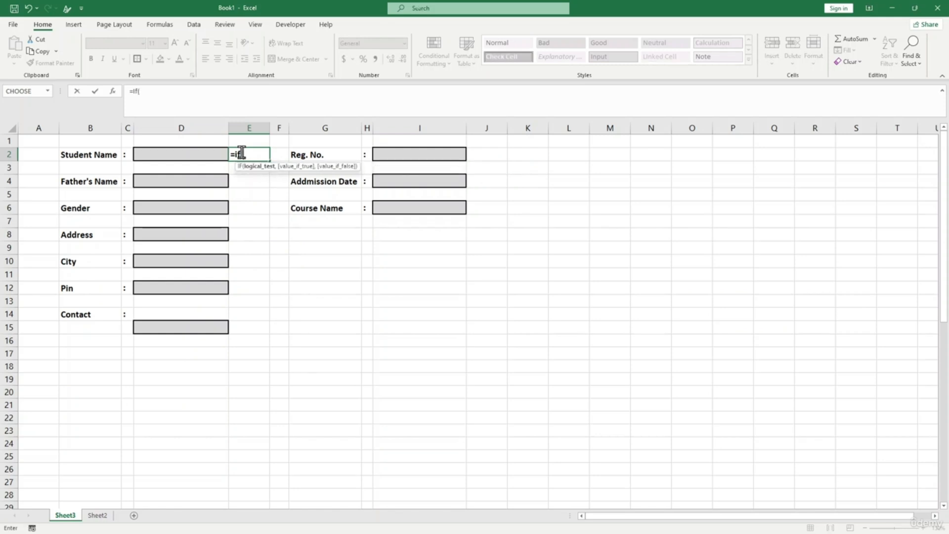
{"action": "left_click", "coordinate": [163, 152]}
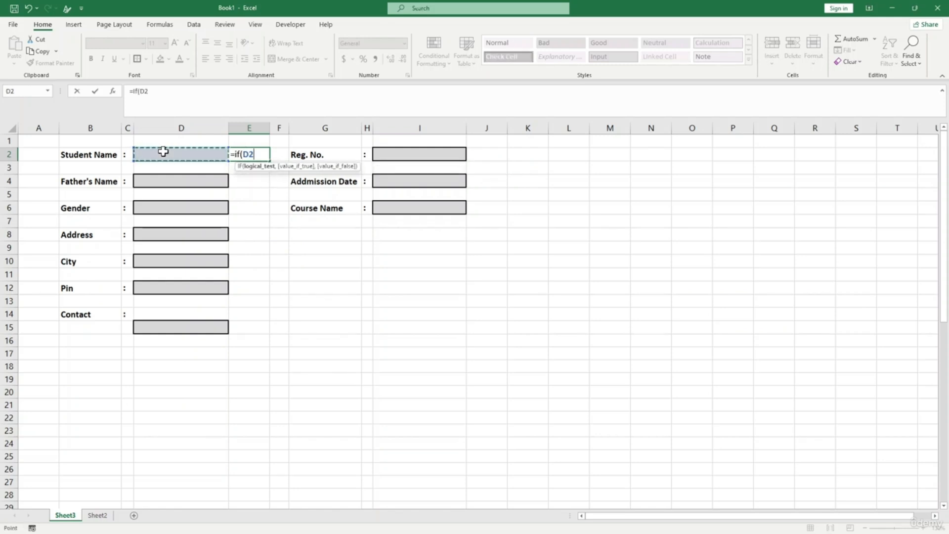
{"action": "type", "text": "+"}
{"action": "type", "text": "\"\","}
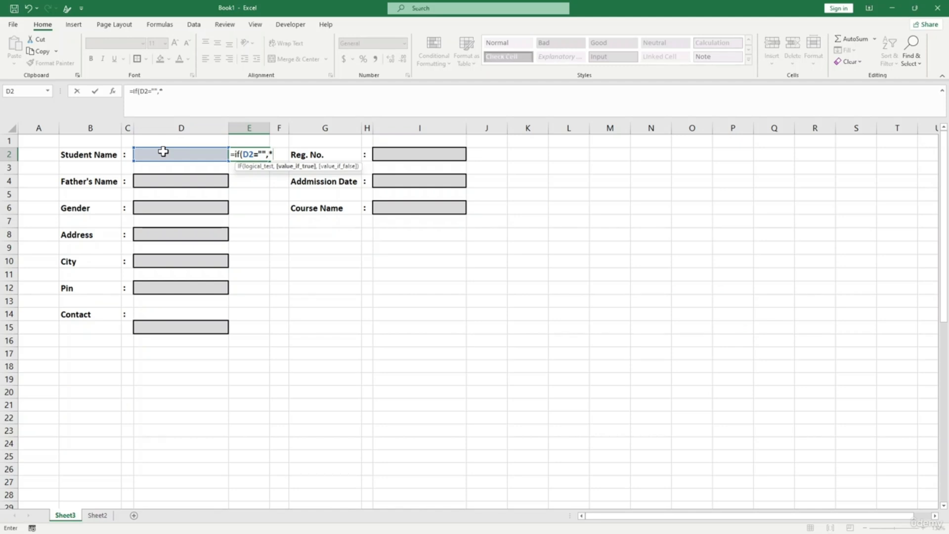
{"action": "type", "text": "\"*\","}
{"action": "type", "text": "1)"}
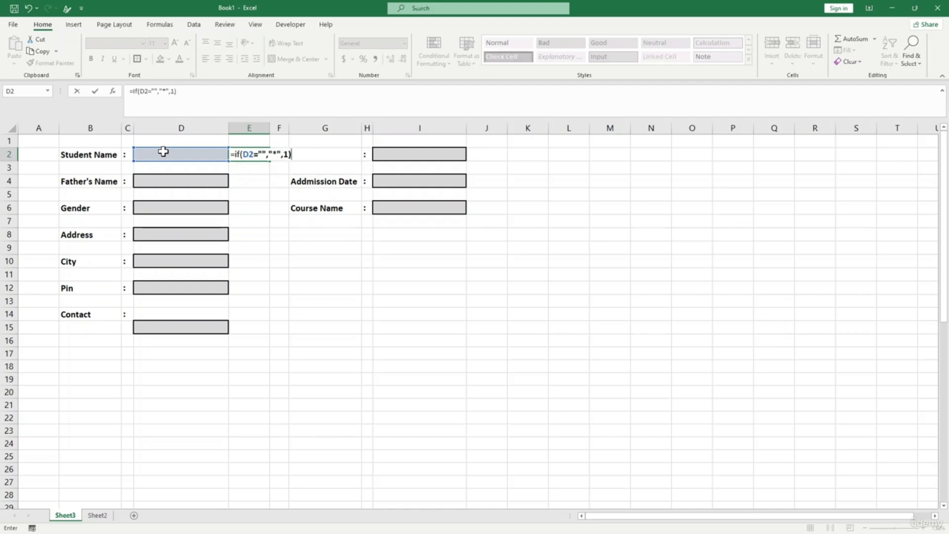
{"action": "key", "text": "Return"}
{"action": "left_click", "coordinate": [245, 155]}
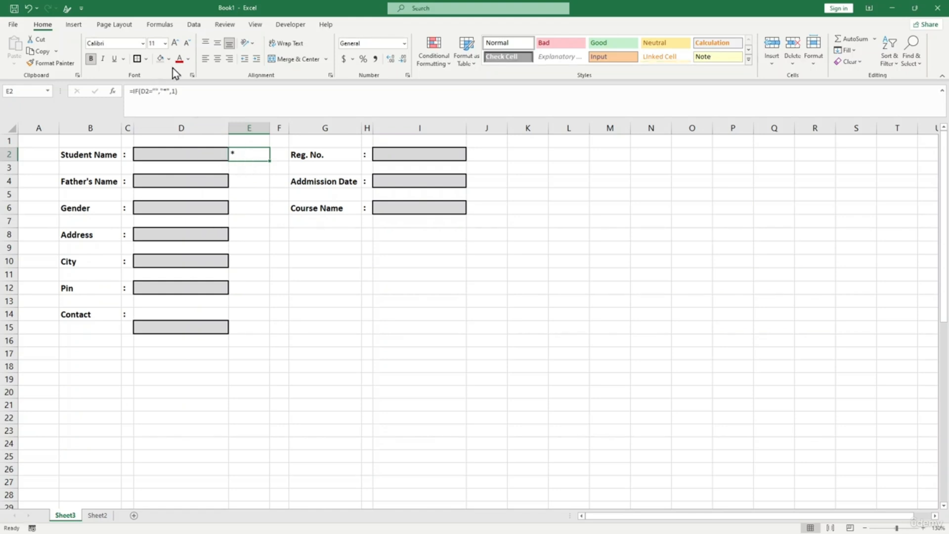
- Make the asterisk in E2 red and copy the cell
{"action": "left_click", "coordinate": [188, 60]}
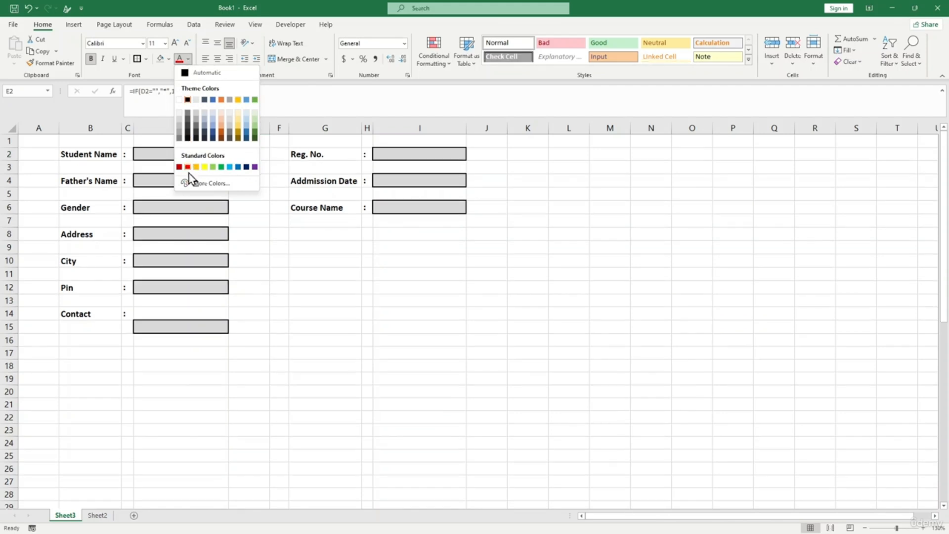
{"action": "left_click", "coordinate": [188, 167]}
{"action": "left_click", "coordinate": [254, 206]}
{"action": "left_click", "coordinate": [244, 156]}
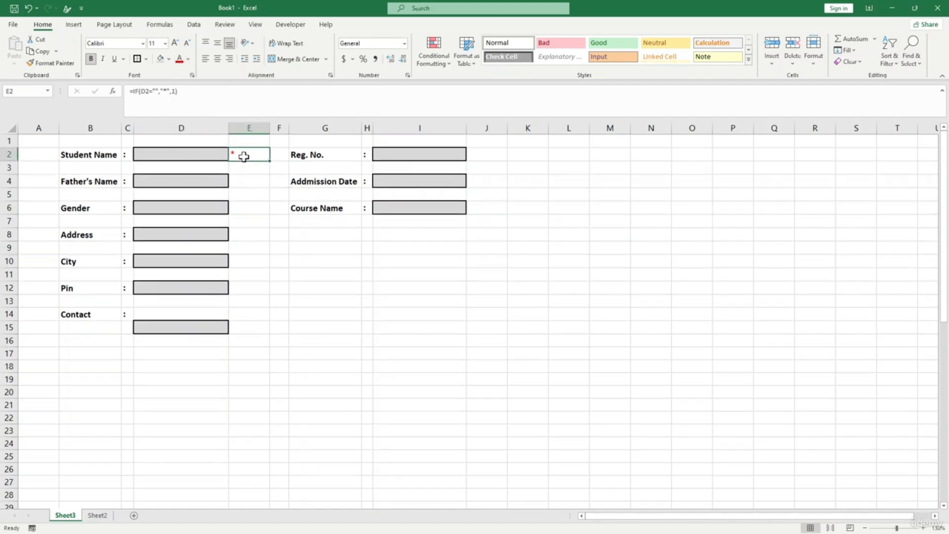
{"action": "key", "text": "ctrl+c"}
- Paste the asterisk check into E4, E8, E10, E12, E15, J2, J4 and J6
{"action": "left_click", "coordinate": [248, 181]}
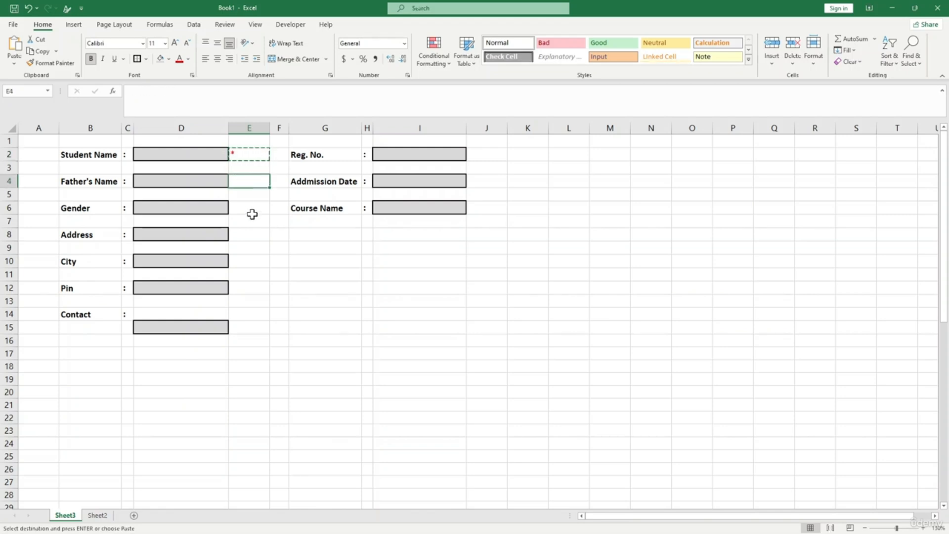
{"action": "left_click", "coordinate": [253, 236], "text": "ctrl"}
{"action": "left_click", "coordinate": [248, 262], "text": "ctrl"}
{"action": "left_click", "coordinate": [251, 287], "text": "ctrl"}
{"action": "left_click", "coordinate": [254, 324], "text": "ctrl"}
{"action": "left_click", "coordinate": [489, 153], "text": "ctrl"}
{"action": "left_click", "coordinate": [489, 181], "text": "ctrl"}
{"action": "left_click", "coordinate": [490, 211], "text": "ctrl"}
{"action": "key", "text": "ctrl+v"}
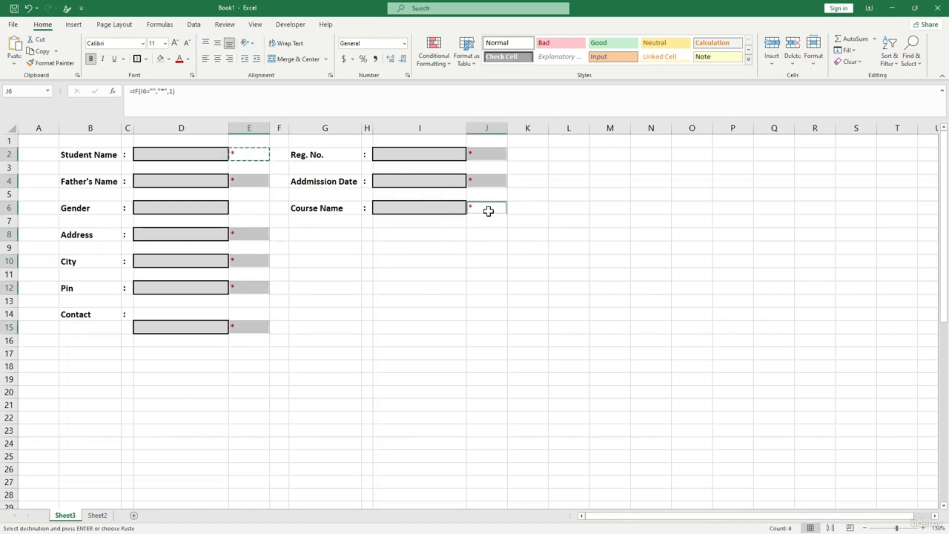
{"action": "left_click", "coordinate": [309, 212]}
{"action": "left_click", "coordinate": [240, 158]}
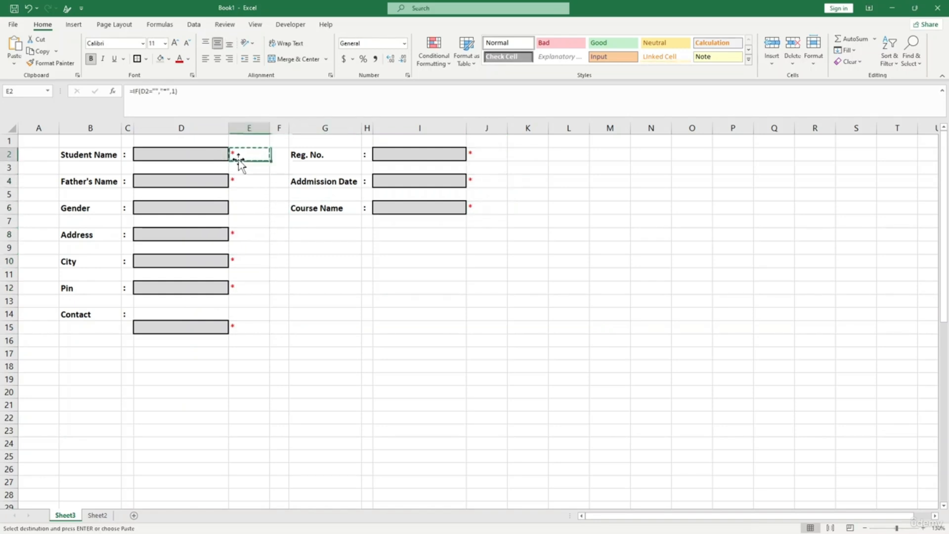
{"action": "left_click", "coordinate": [295, 233]}
- Start a new conditional formatting rule on E2 using the Icon Sets format style
{"action": "right_click", "coordinate": [252, 156]}
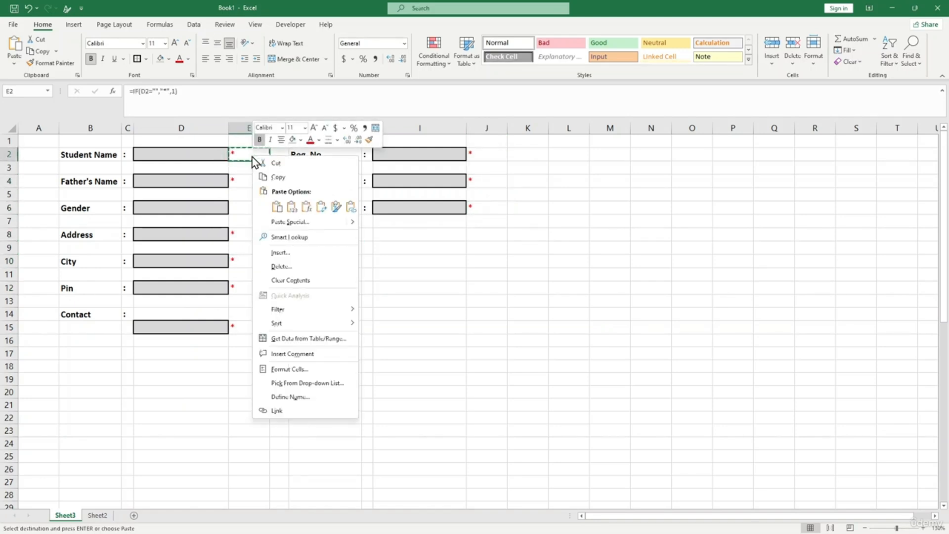
{"action": "left_click", "coordinate": [245, 154]}
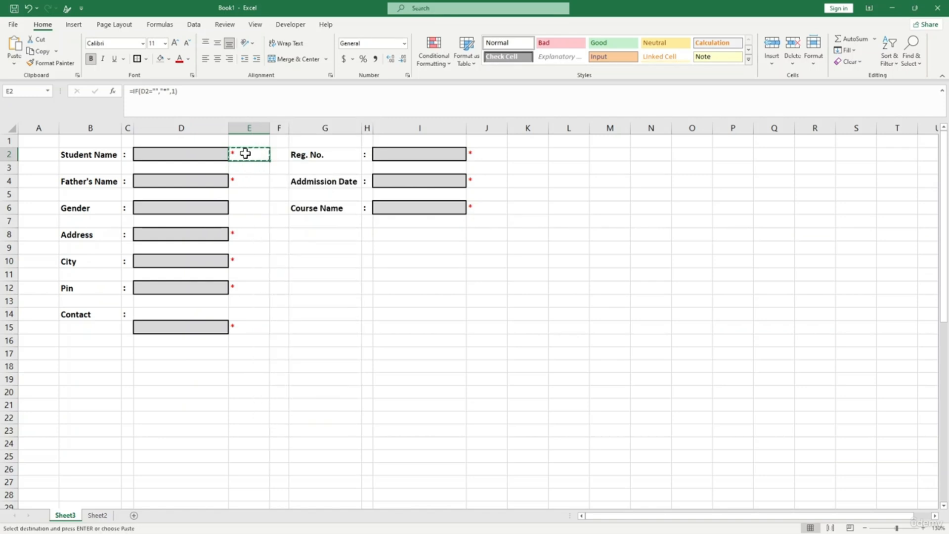
{"action": "left_click", "coordinate": [443, 59]}
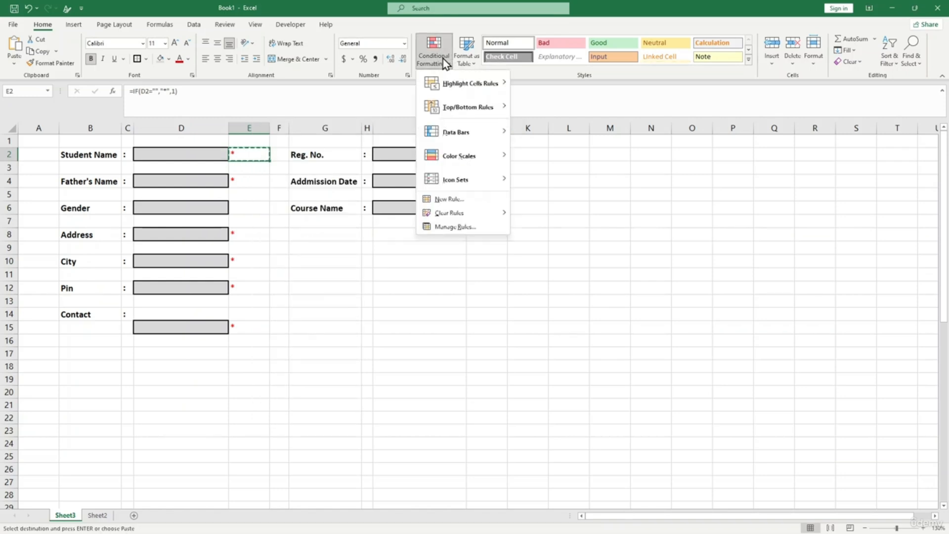
{"action": "left_click", "coordinate": [450, 199]}
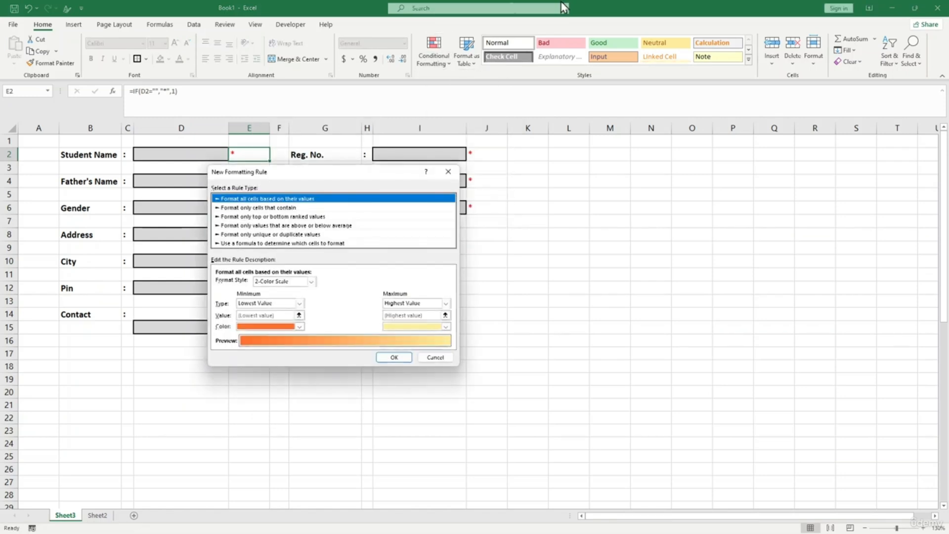
{"action": "left_click_drag", "start_coordinate": [311, 175], "coordinate": [464, 151]}
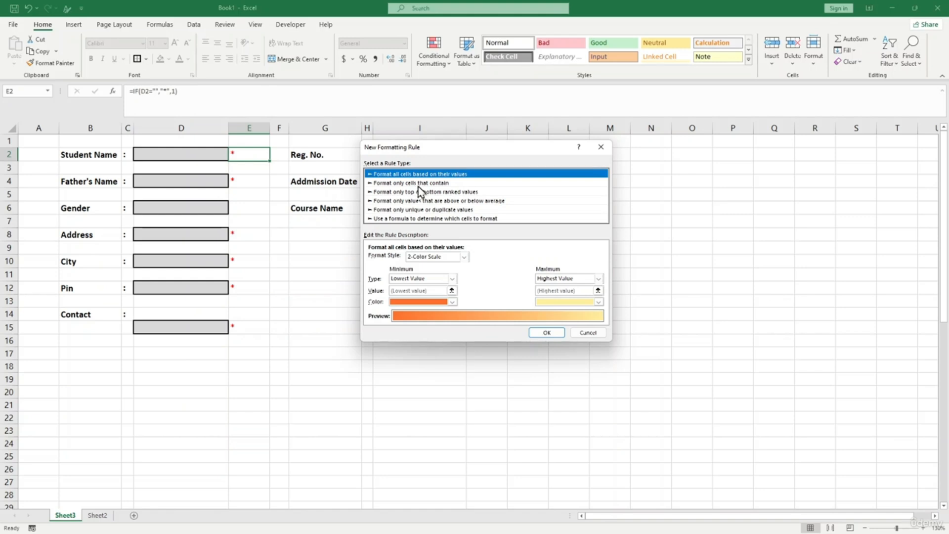
{"action": "left_click", "coordinate": [463, 257]}
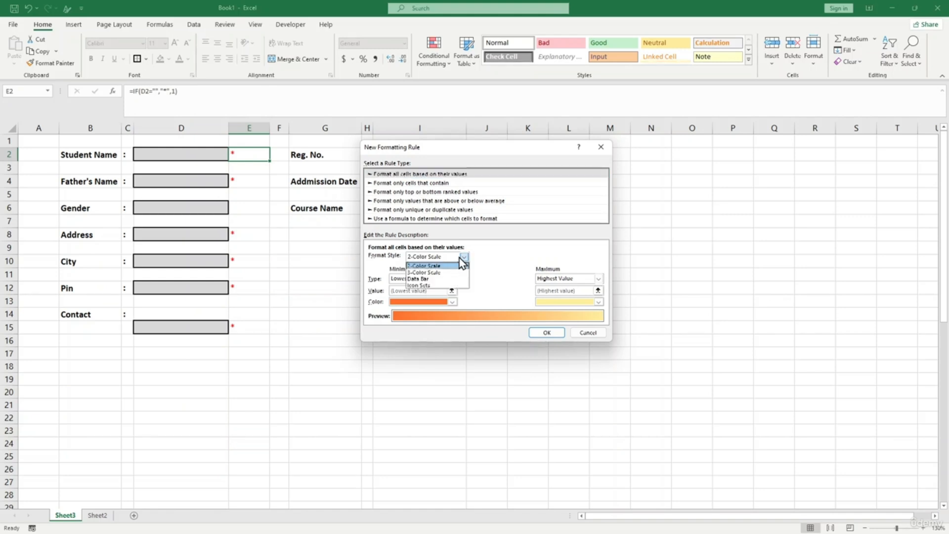
{"action": "left_click", "coordinate": [443, 286]}
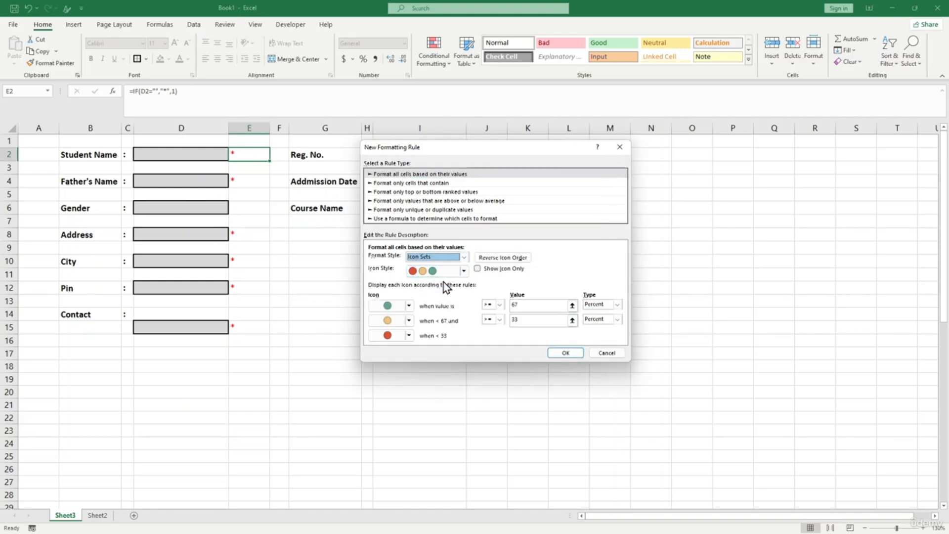
- Choose the cross/exclamation/tick set with thresholds 1 and 0, other two icons set to No Cell Icon
{"action": "left_click", "coordinate": [464, 271]}
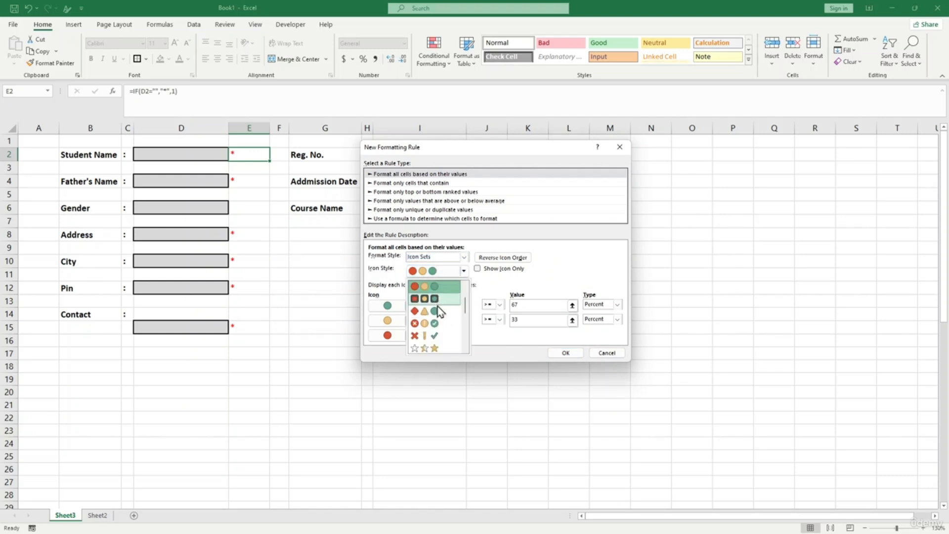
{"action": "left_click", "coordinate": [435, 336]}
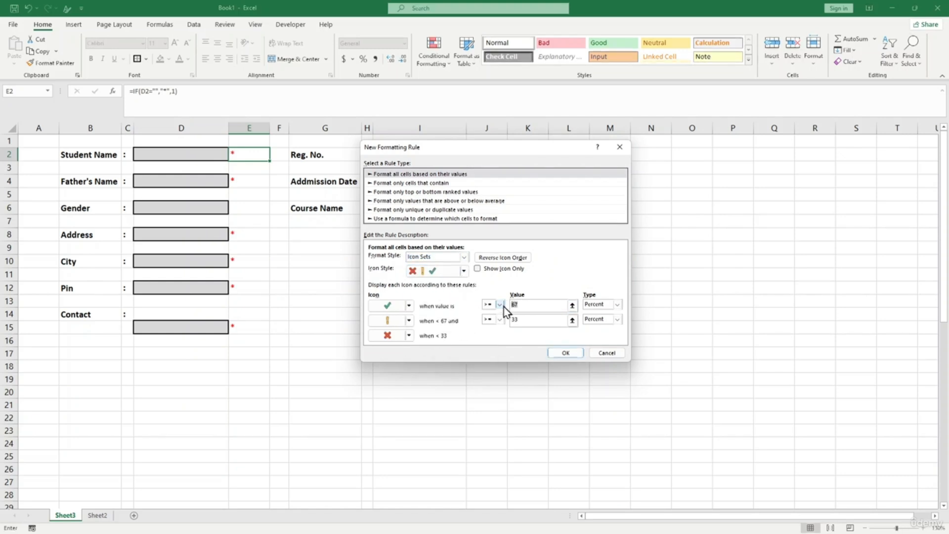
{"action": "type", "text": "1"}
{"action": "double_click", "coordinate": [514, 320]}
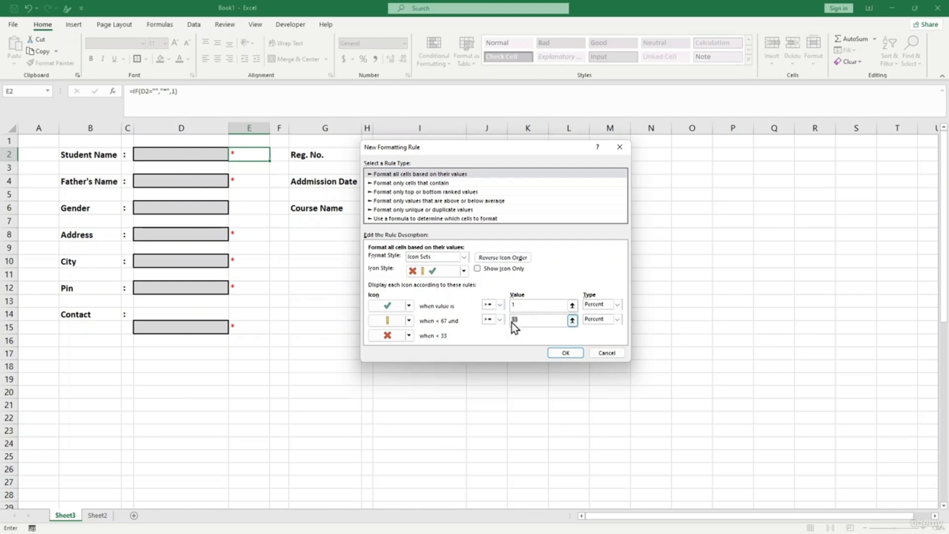
{"action": "type", "text": "0"}
{"action": "left_click", "coordinate": [411, 326]}
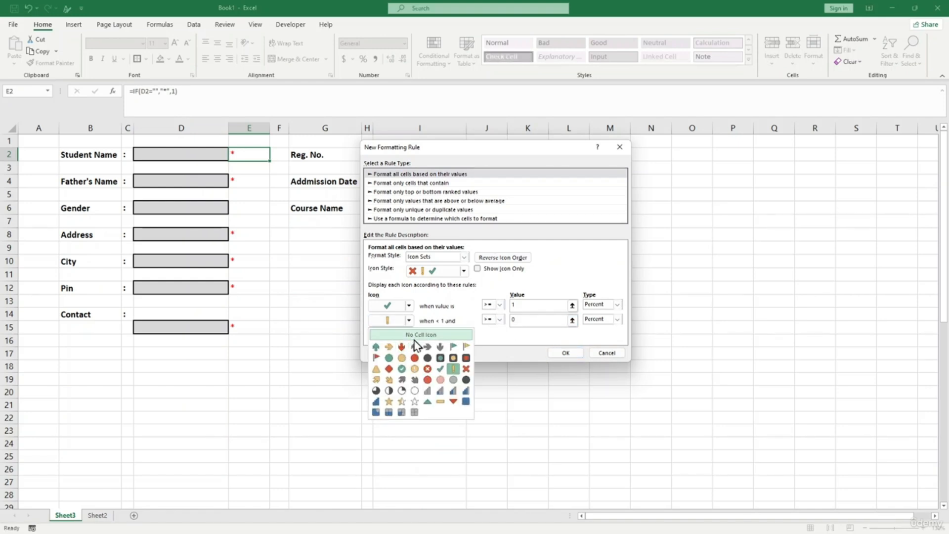
{"action": "left_click", "coordinate": [410, 334]}
{"action": "left_click", "coordinate": [410, 336]}
{"action": "left_click", "coordinate": [421, 350]}
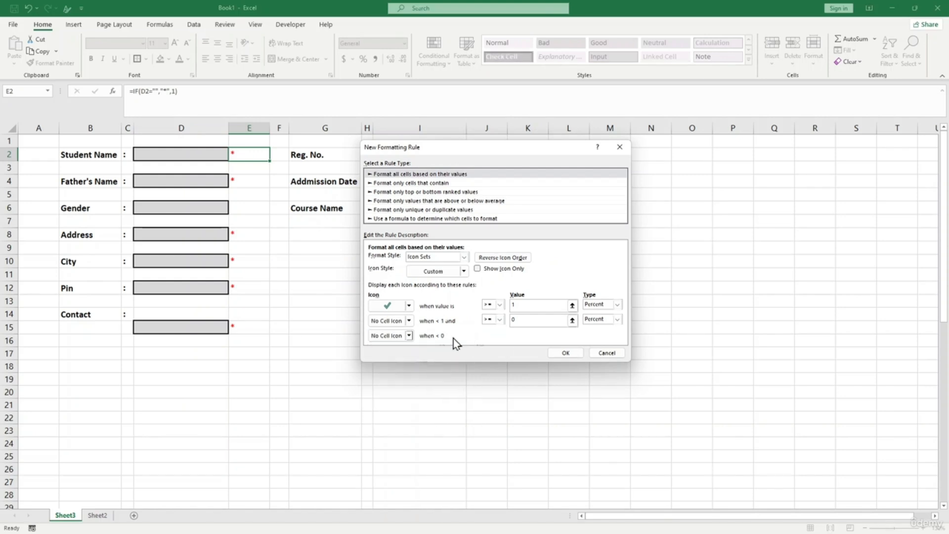
{"action": "left_click", "coordinate": [568, 352]}
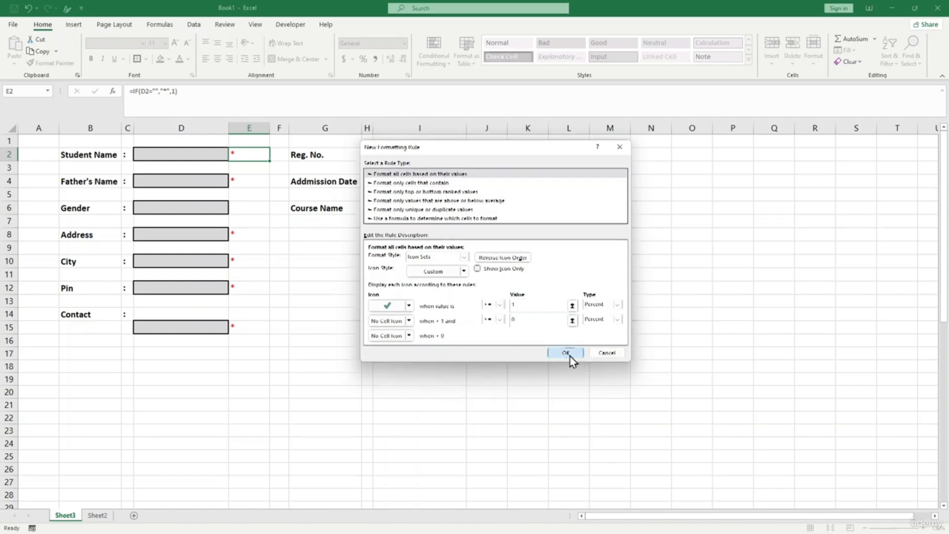
{"action": "left_click", "coordinate": [367, 276]}
{"action": "left_click", "coordinate": [239, 153]}
{"action": "left_click", "coordinate": [201, 153]}
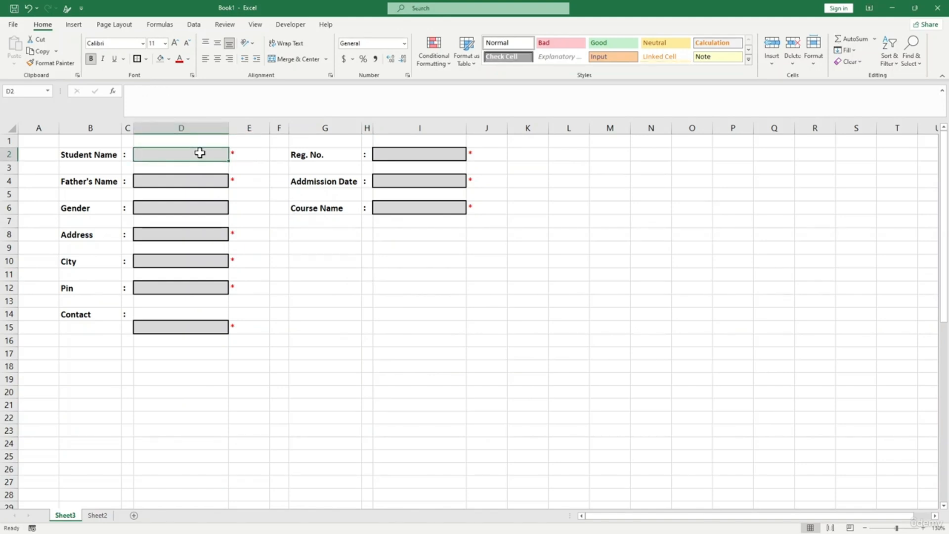
- Enter the student's name in D2, then start a new Icon Sets rule for E2
{"action": "type", "text": "Ja"}
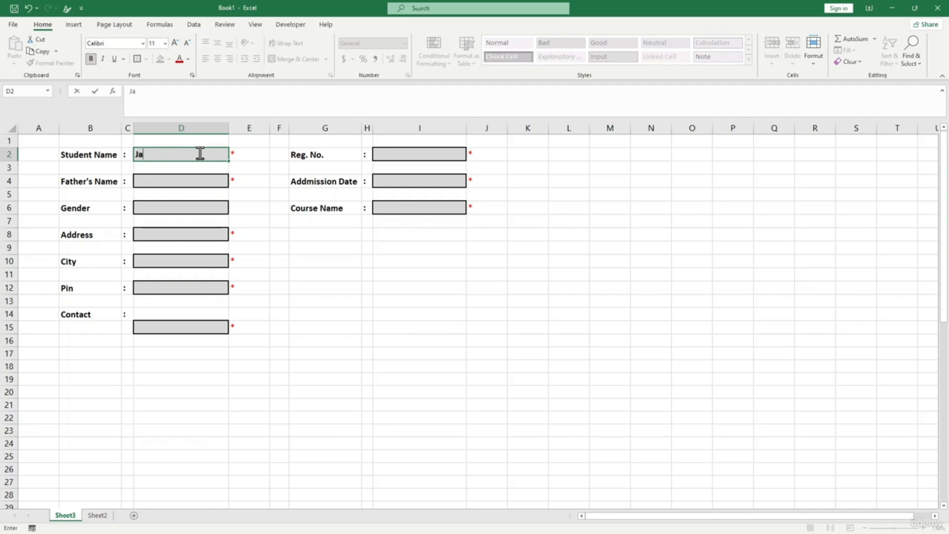
{"action": "type", "text": "mes"}
{"action": "key", "text": "Return"}
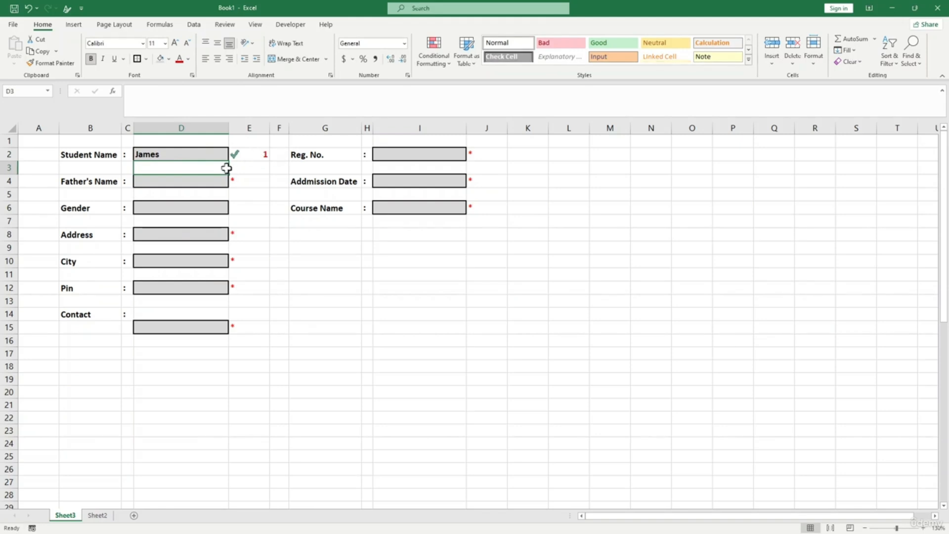
{"action": "left_click", "coordinate": [249, 154]}
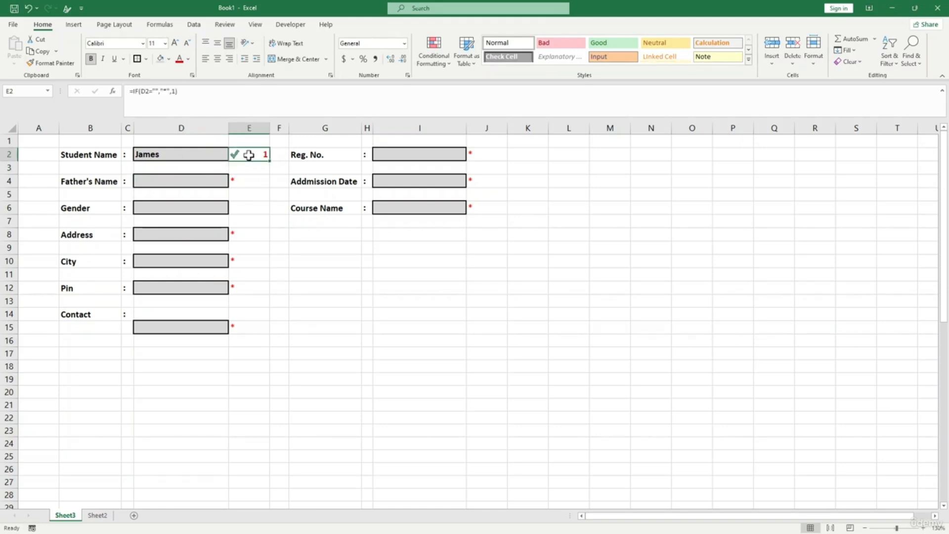
{"action": "left_click", "coordinate": [432, 57]}
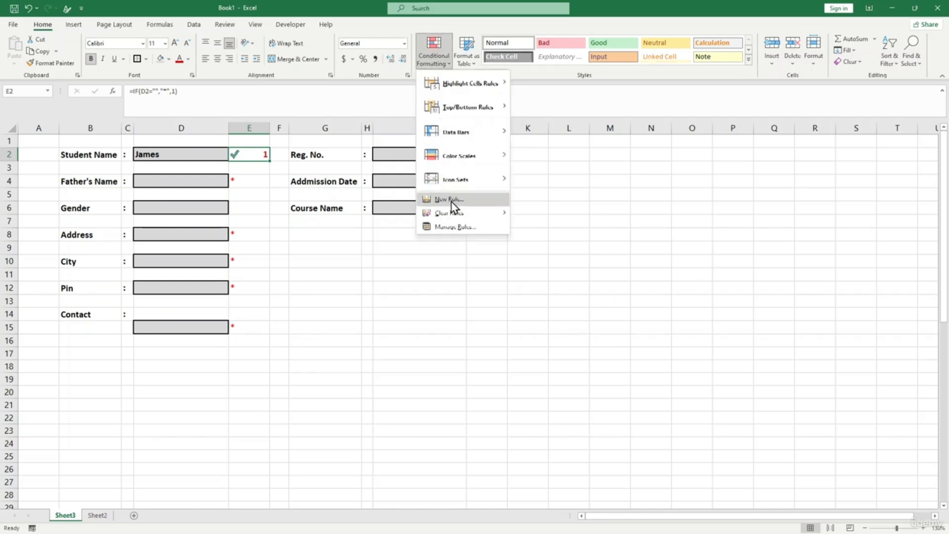
{"action": "left_click", "coordinate": [450, 200]}
{"action": "left_click", "coordinate": [460, 268]}
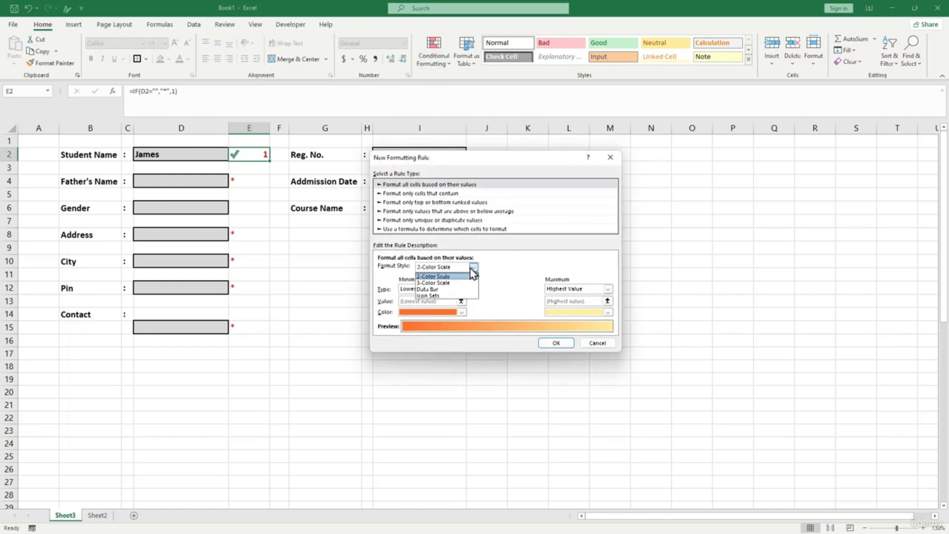
{"action": "left_click", "coordinate": [464, 296]}
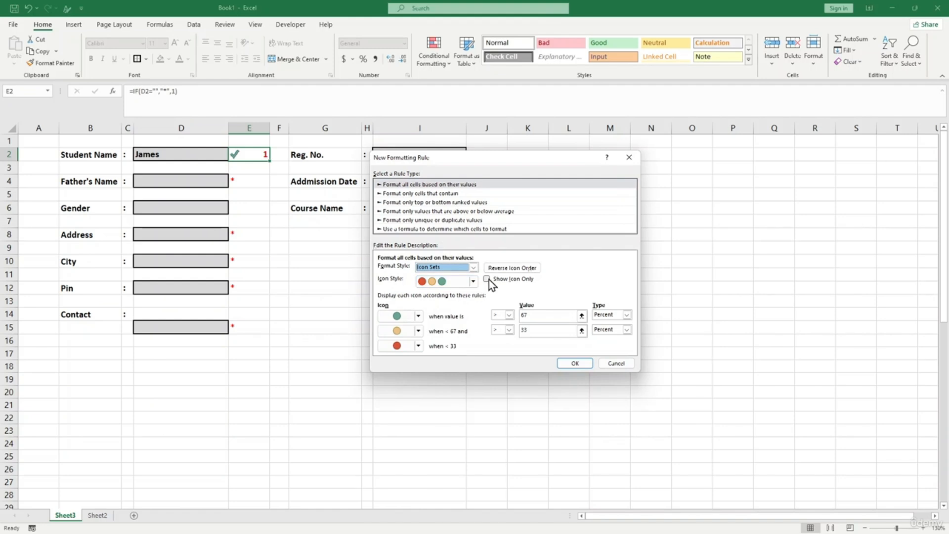
- Set the rule to Show Icon Only with the tick set, thresholds 1 and 0, other icons none
{"action": "left_click", "coordinate": [487, 279]}
{"action": "left_click", "coordinate": [472, 281]}
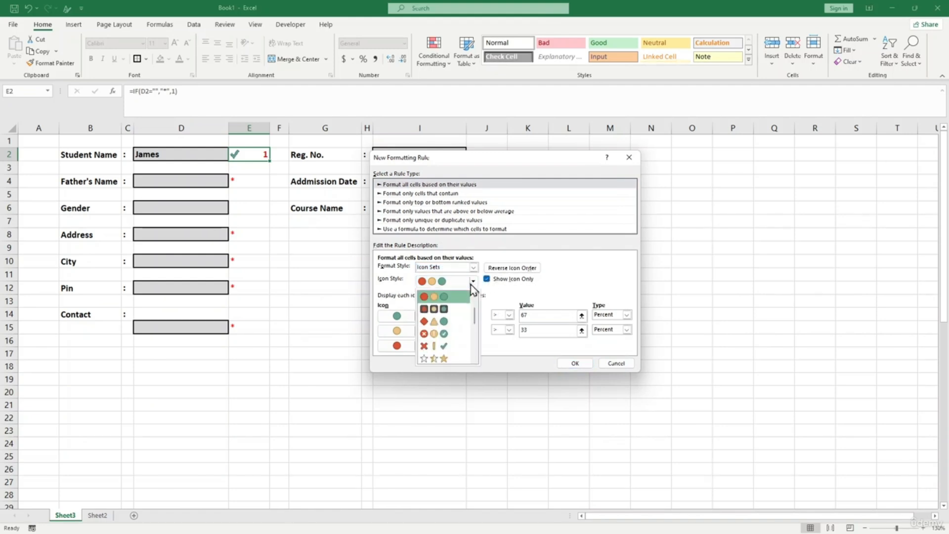
{"action": "left_click", "coordinate": [447, 348]}
{"action": "type", "text": "1"}
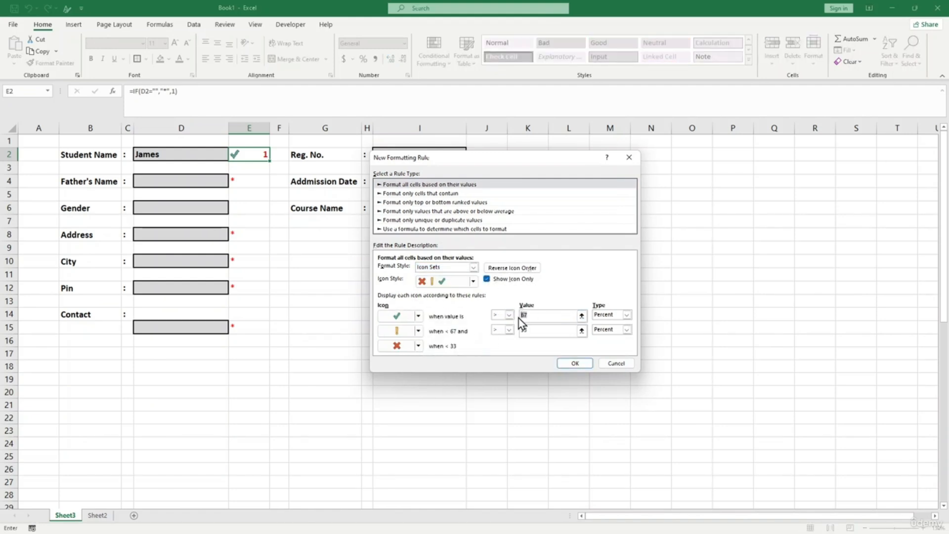
{"action": "type", "text": "0"}
{"action": "left_click", "coordinate": [406, 330]}
{"action": "left_click", "coordinate": [423, 345]}
{"action": "left_click", "coordinate": [418, 346]}
{"action": "left_click", "coordinate": [424, 360]}
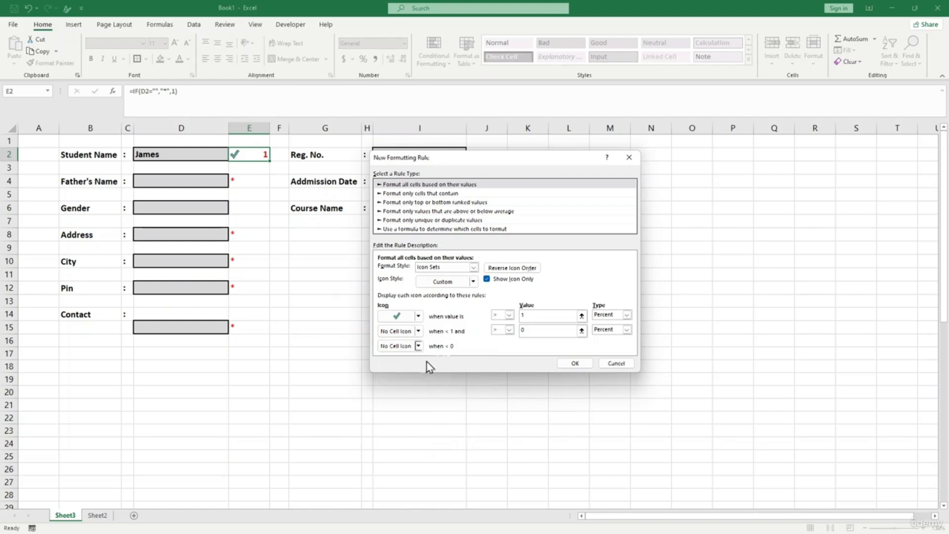
{"action": "left_click", "coordinate": [574, 363]}
{"action": "left_click", "coordinate": [279, 274]}
{"action": "left_click", "coordinate": [246, 154]}
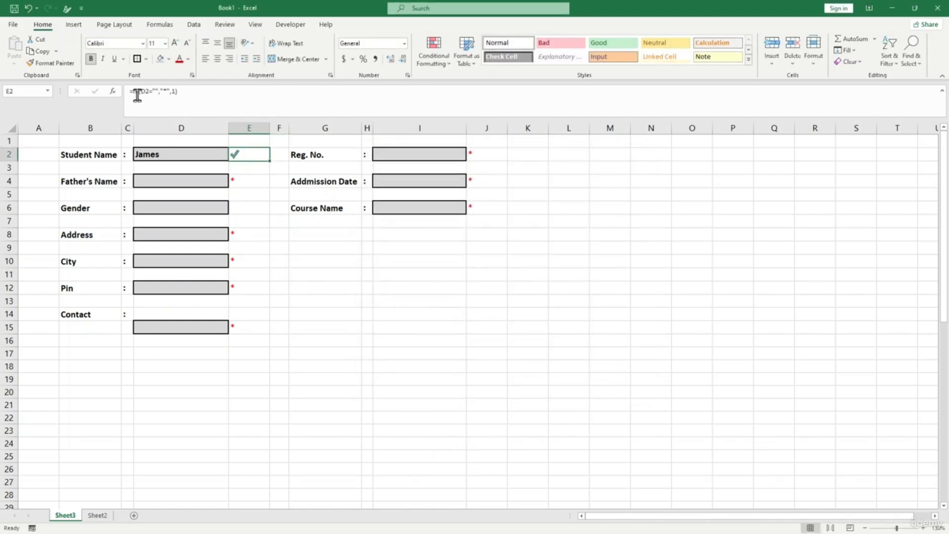
- Format-paint E2's tick formatting onto E4, E8, E10, E12, E15, J2, J4 and J6
{"action": "left_click", "coordinate": [249, 181]}
{"action": "left_click", "coordinate": [248, 154]}
{"action": "left_click", "coordinate": [65, 64]}
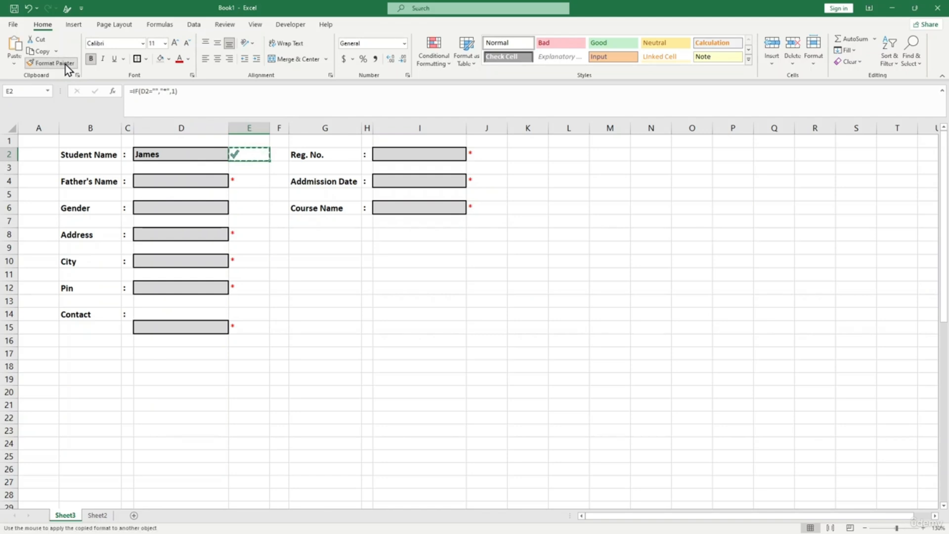
{"action": "left_click", "coordinate": [64, 65]}
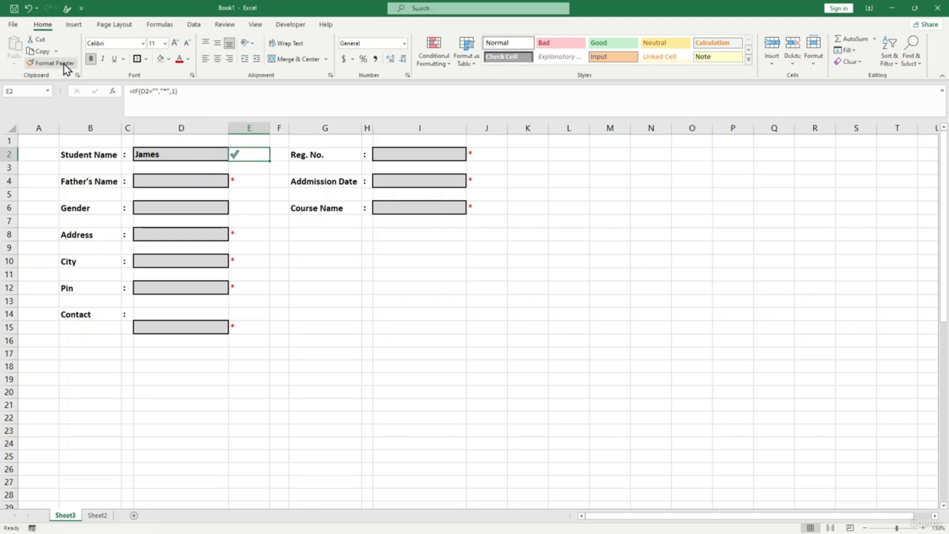
{"action": "double_click", "coordinate": [59, 64]}
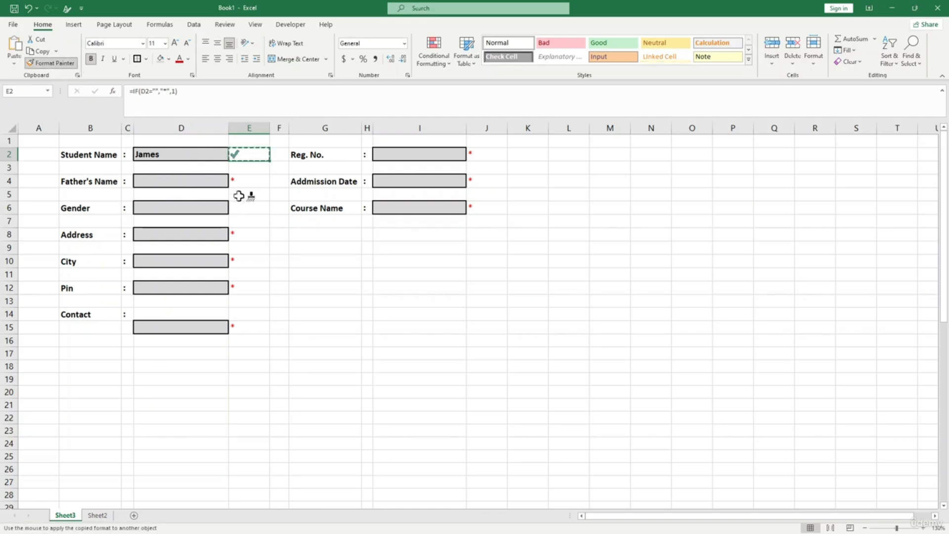
{"action": "left_click", "coordinate": [244, 182]}
{"action": "left_click", "coordinate": [247, 234]}
{"action": "left_click", "coordinate": [245, 258]}
{"action": "left_click", "coordinate": [251, 287]}
{"action": "left_click", "coordinate": [251, 326]}
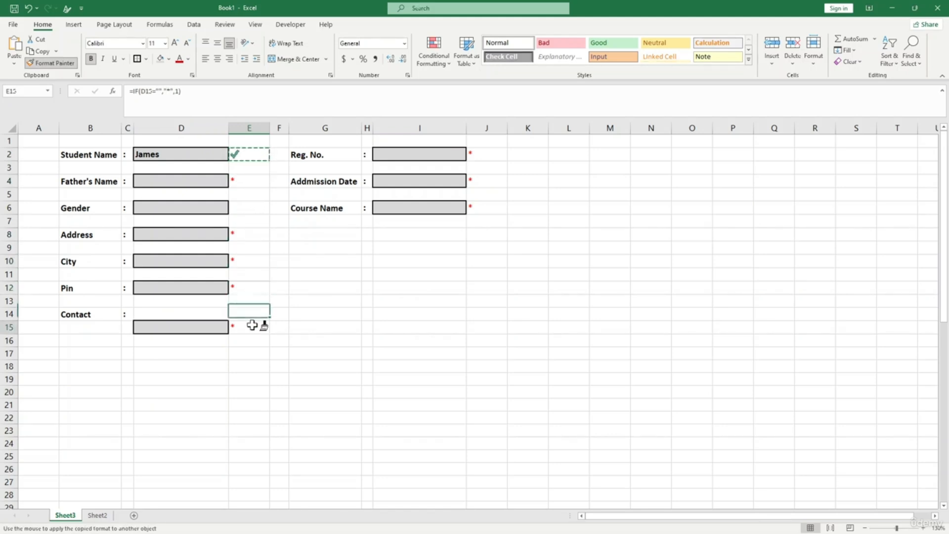
{"action": "left_click", "coordinate": [476, 154]}
{"action": "left_click", "coordinate": [478, 180]}
{"action": "left_click", "coordinate": [482, 206]}
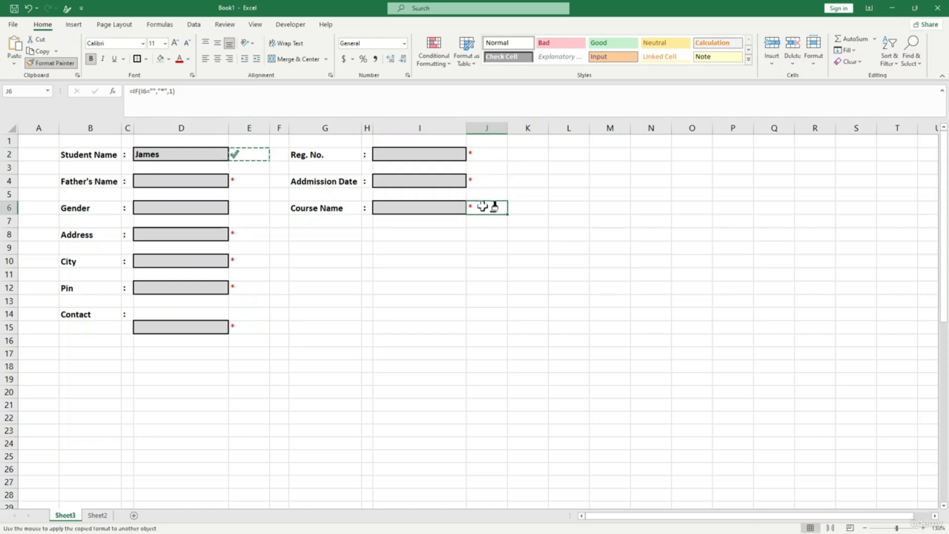
{"action": "left_click", "coordinate": [59, 61]}
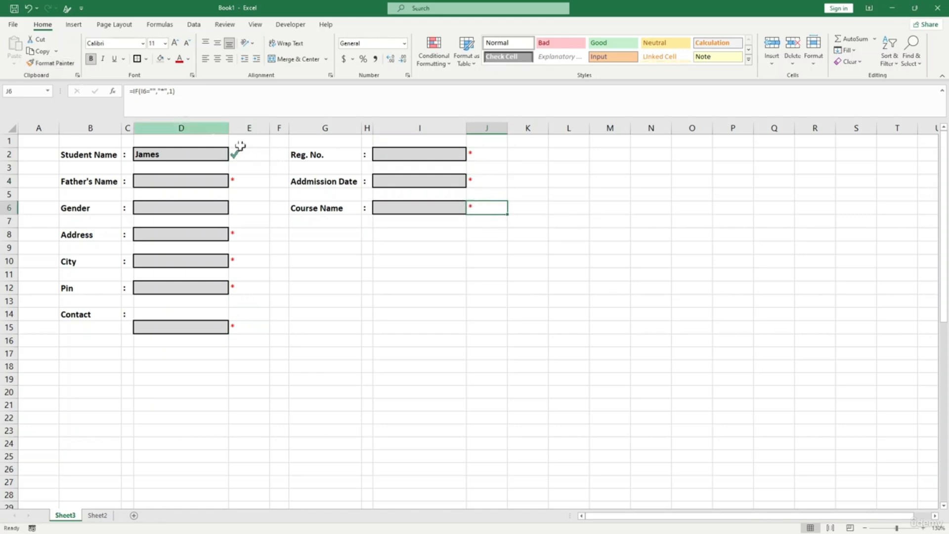
- Enter the father's name in D4, turning E4's asterisk into a green tick
{"action": "left_click", "coordinate": [203, 179]}
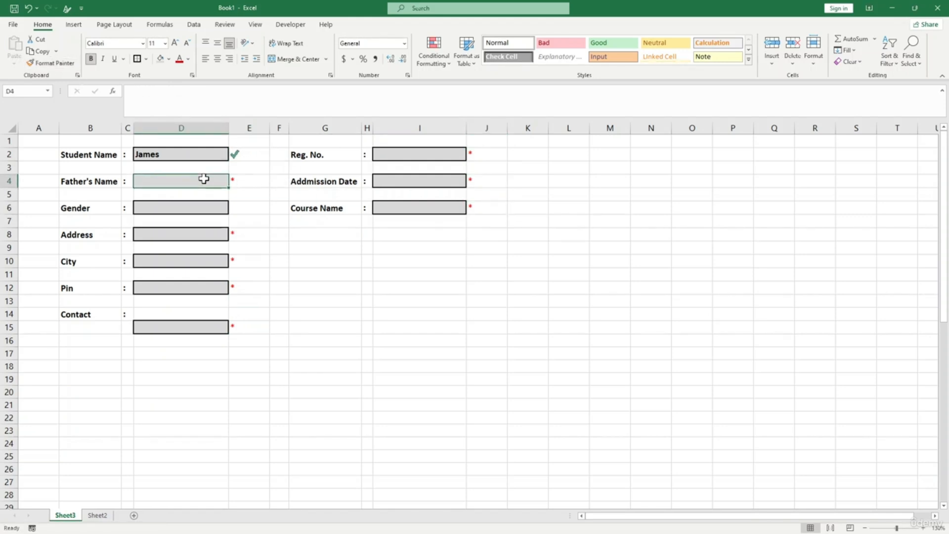
{"action": "type", "text": "Da"}
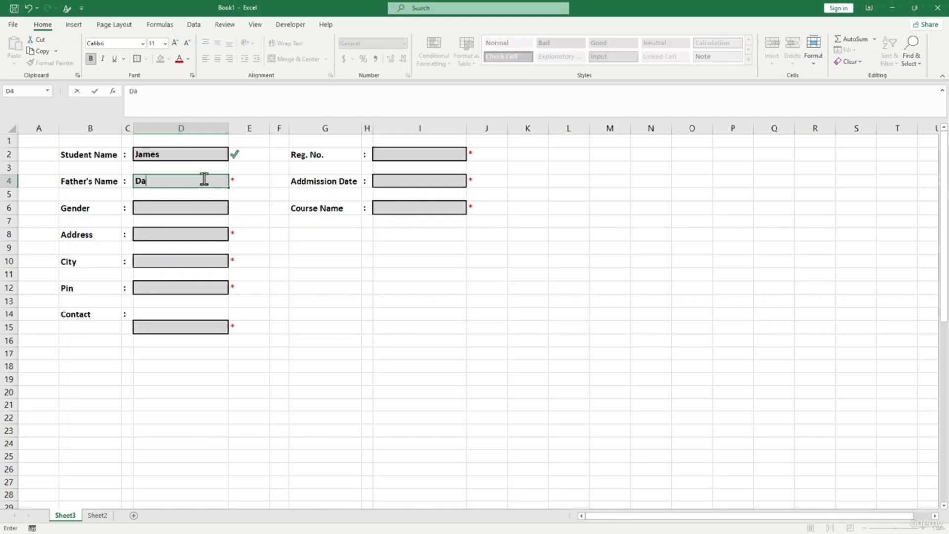
{"action": "type", "text": "v i"}
{"action": "key", "text": "BackSpace"}
{"action": "key", "text": "BackSpace"}
{"action": "key", "text": "BackSpace"}
{"action": "type", "text": "d"}
{"action": "key", "text": "Return"}
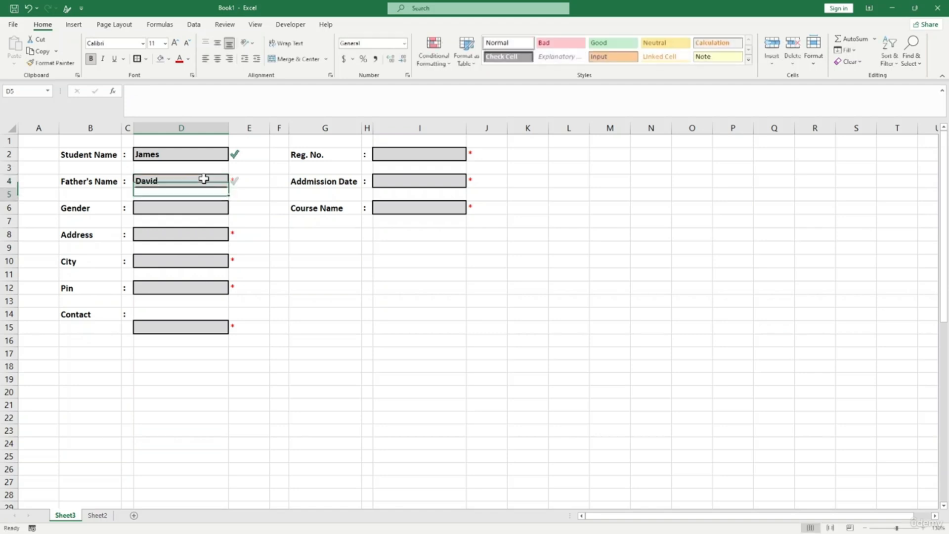
{"action": "left_click", "coordinate": [256, 193]}
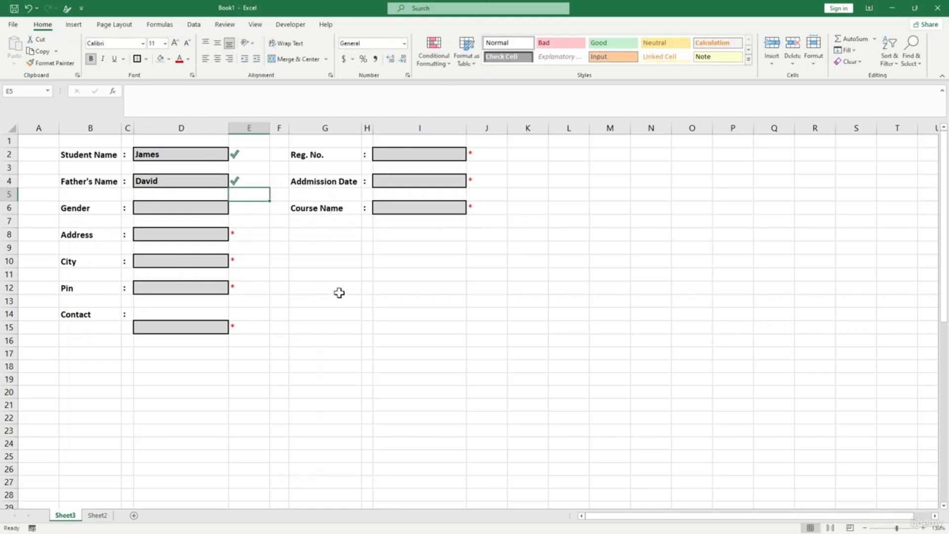
- Draw a first option button in the Gender cell D6, labelled Male
{"action": "left_click", "coordinate": [164, 207]}
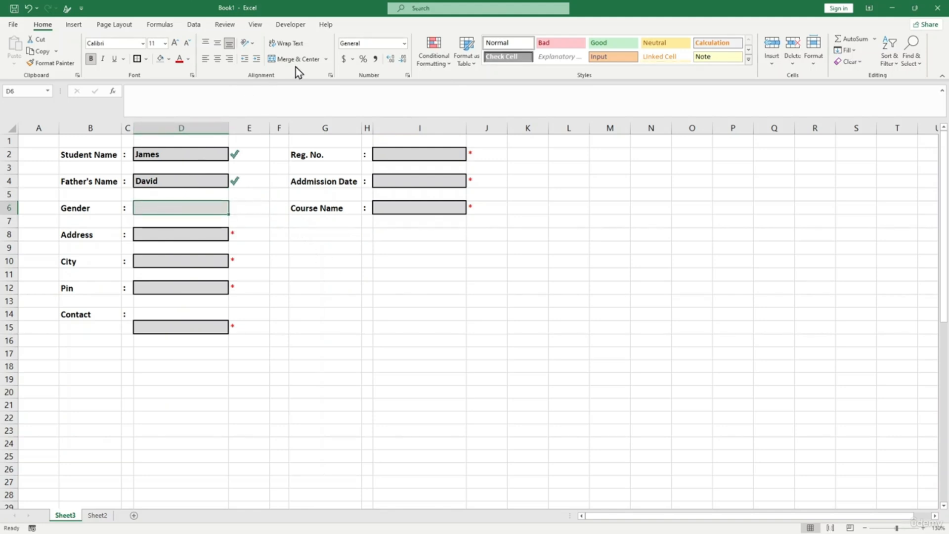
{"action": "left_click", "coordinate": [288, 28]}
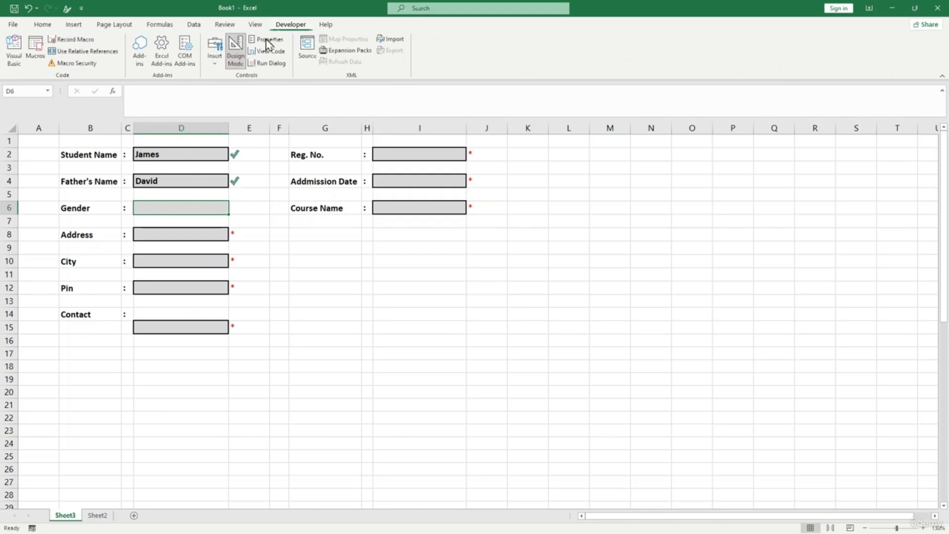
{"action": "left_click", "coordinate": [215, 67]}
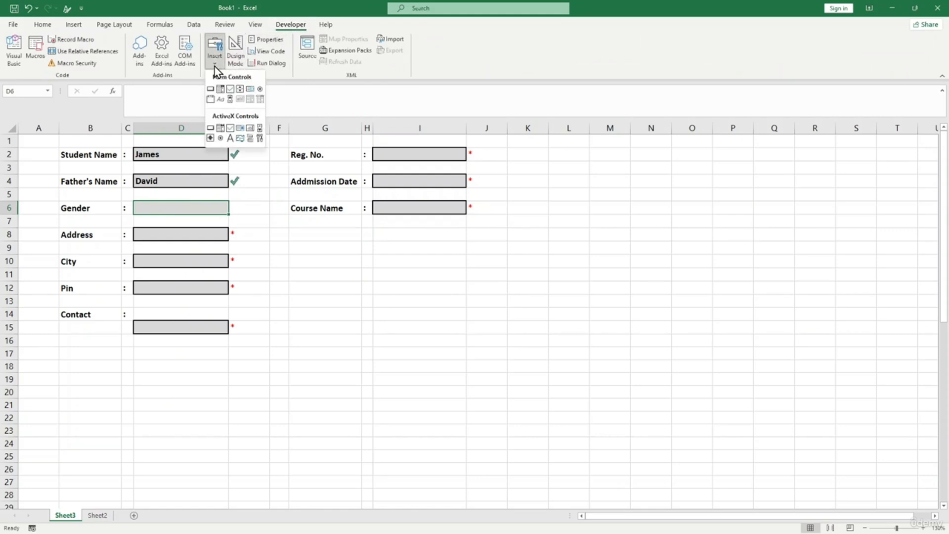
{"action": "left_click", "coordinate": [260, 89]}
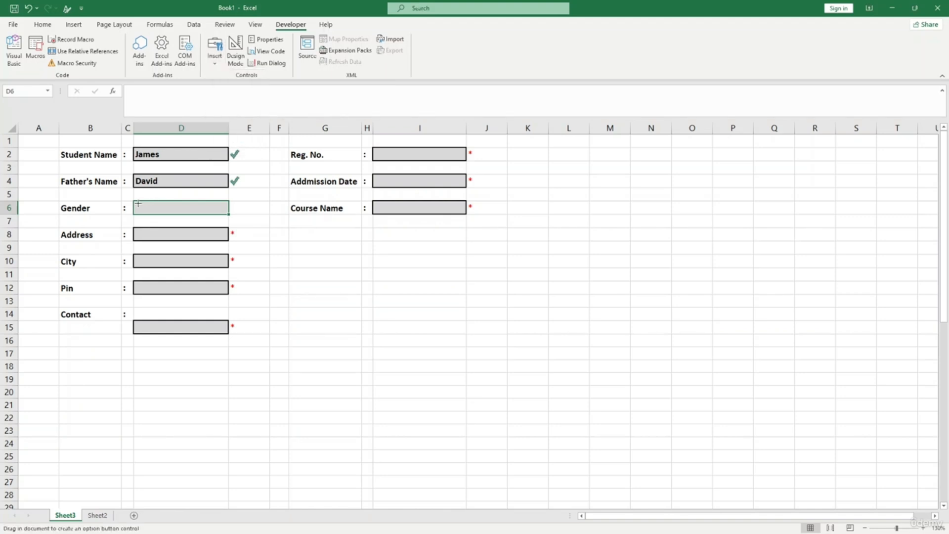
{"action": "left_click_drag", "start_coordinate": [137, 203], "coordinate": [152, 214]}
{"action": "left_click", "coordinate": [160, 210]}
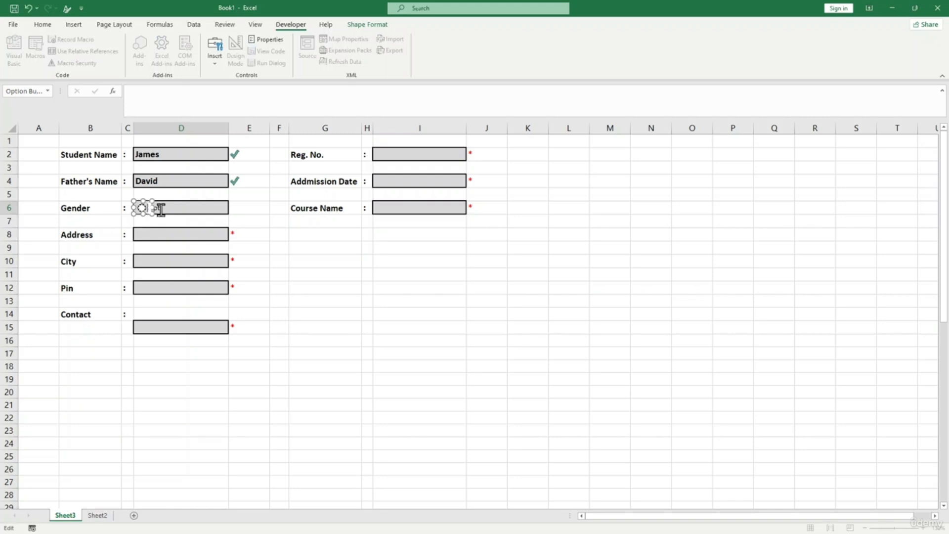
{"action": "left_click", "coordinate": [161, 217]}
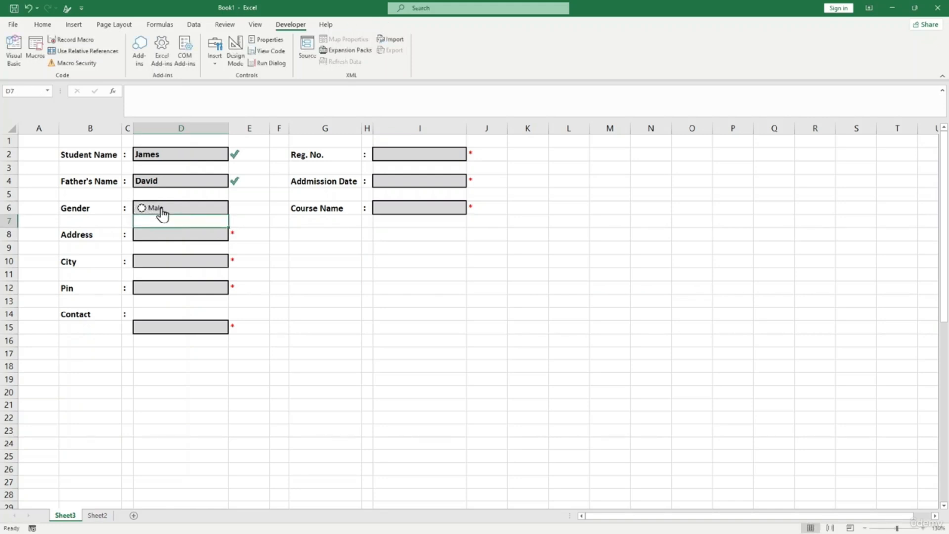
- Add a second option button, Female, beside Male and select Male
{"action": "left_click", "coordinate": [222, 61]}
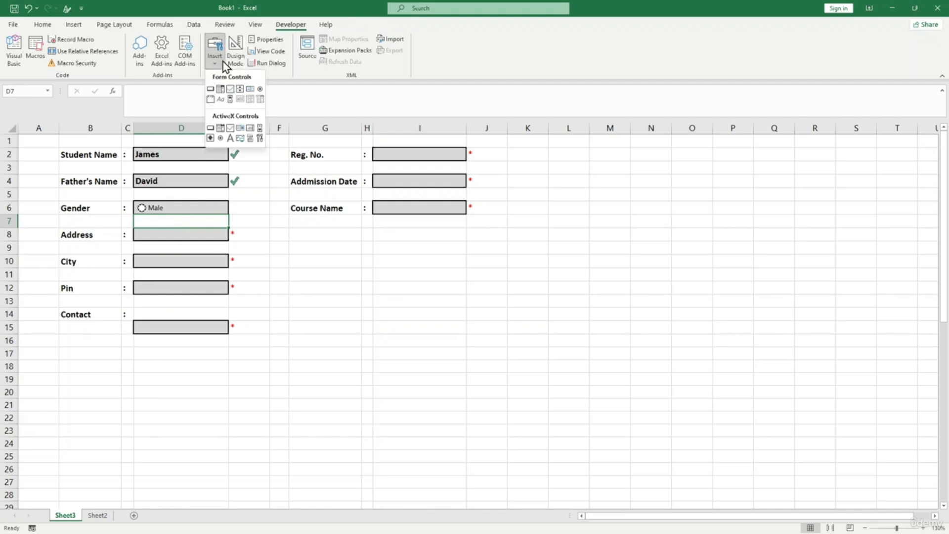
{"action": "left_click", "coordinate": [260, 89]}
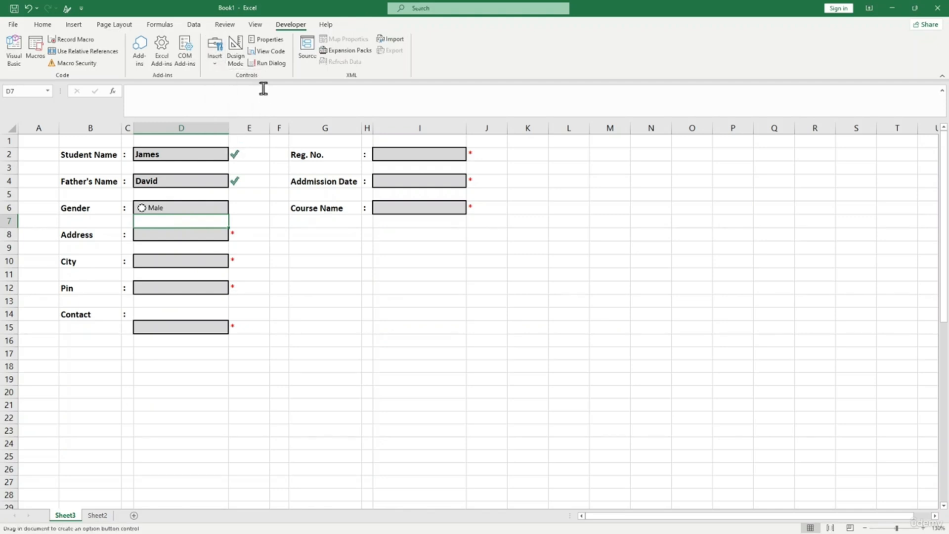
{"action": "left_click", "coordinate": [199, 210]}
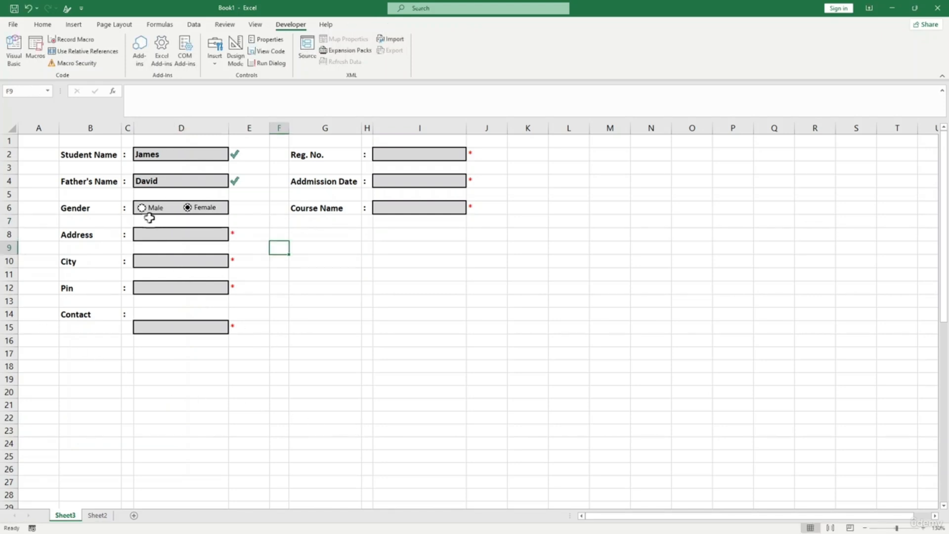
{"action": "left_click", "coordinate": [143, 210]}
{"action": "left_click", "coordinate": [311, 264]}
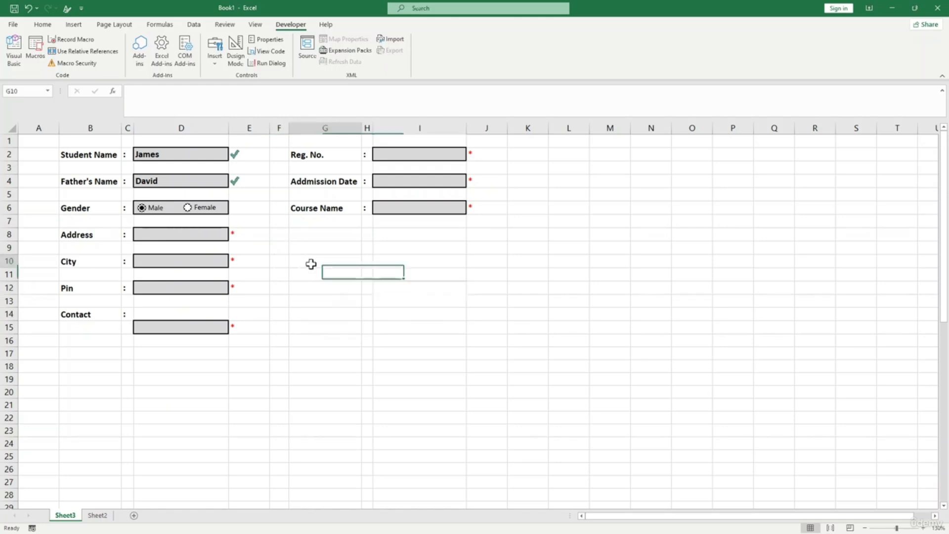
- Merge G10:I11 as a trial, then undo that two-row merge
{"action": "left_click_drag", "start_coordinate": [311, 264], "coordinate": [435, 279]}
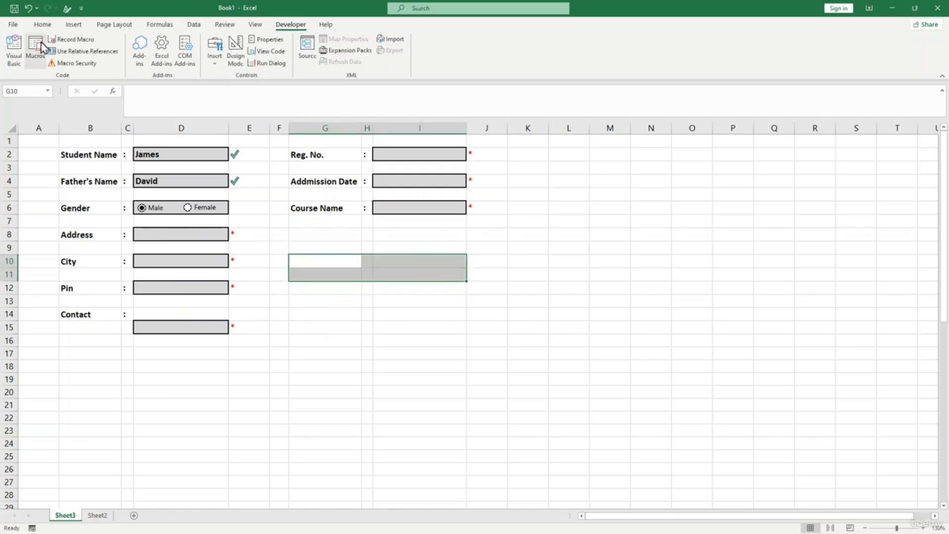
{"action": "left_click", "coordinate": [48, 26]}
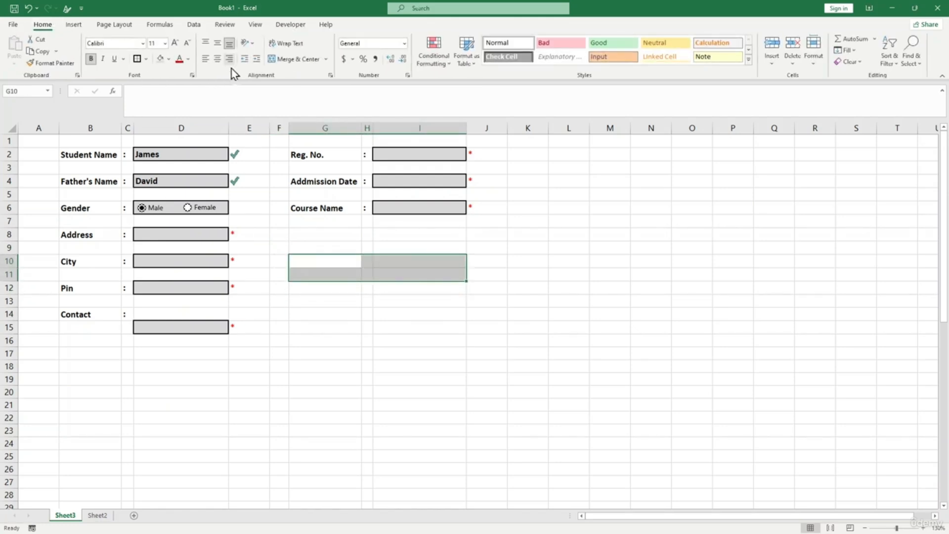
{"action": "left_click", "coordinate": [296, 61]}
{"action": "double_click", "coordinate": [329, 263]}
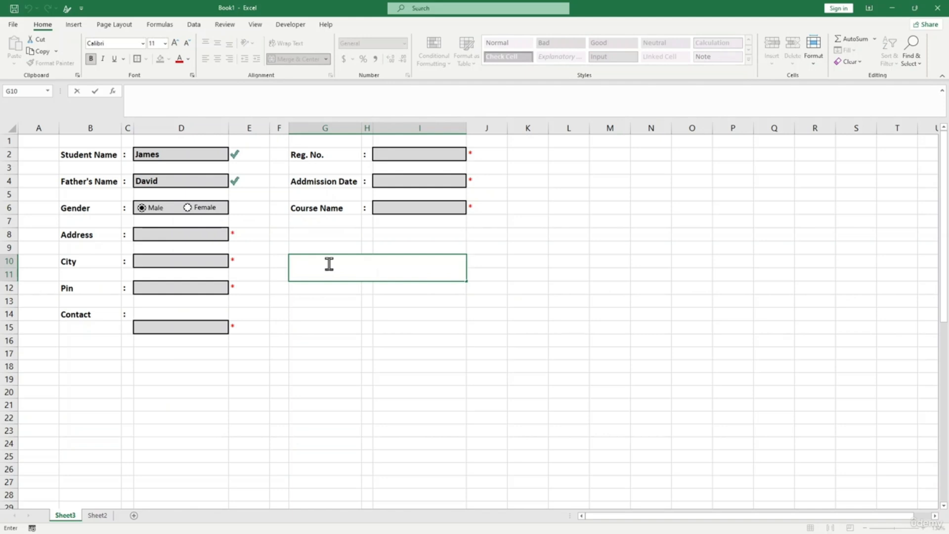
{"action": "left_click_drag", "start_coordinate": [340, 337], "coordinate": [341, 327]}
{"action": "left_click", "coordinate": [340, 271]}
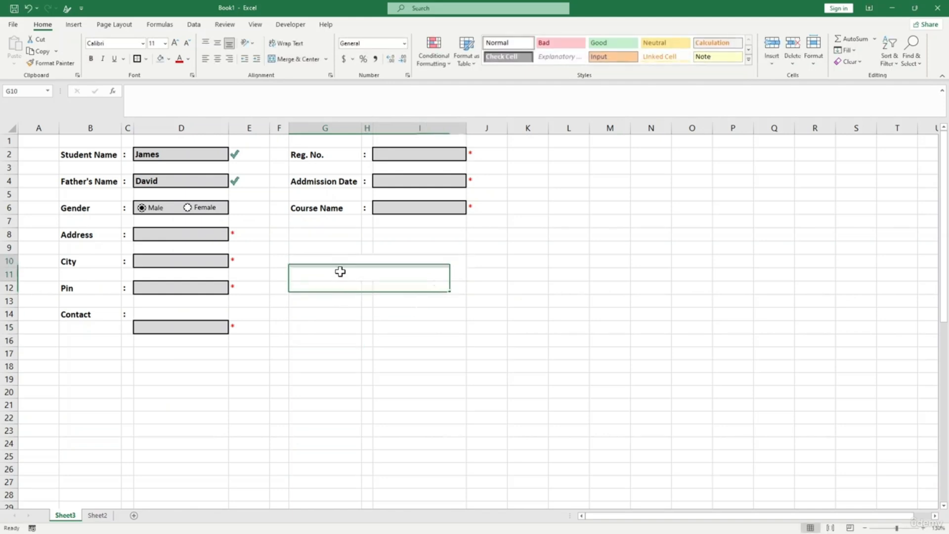
{"action": "left_click", "coordinate": [292, 60]}
{"action": "left_click", "coordinate": [331, 301]}
- Merge and centre G10:I10 and enter the heading 'Terms and Condintion'
{"action": "left_click_drag", "start_coordinate": [311, 258], "coordinate": [439, 263]}
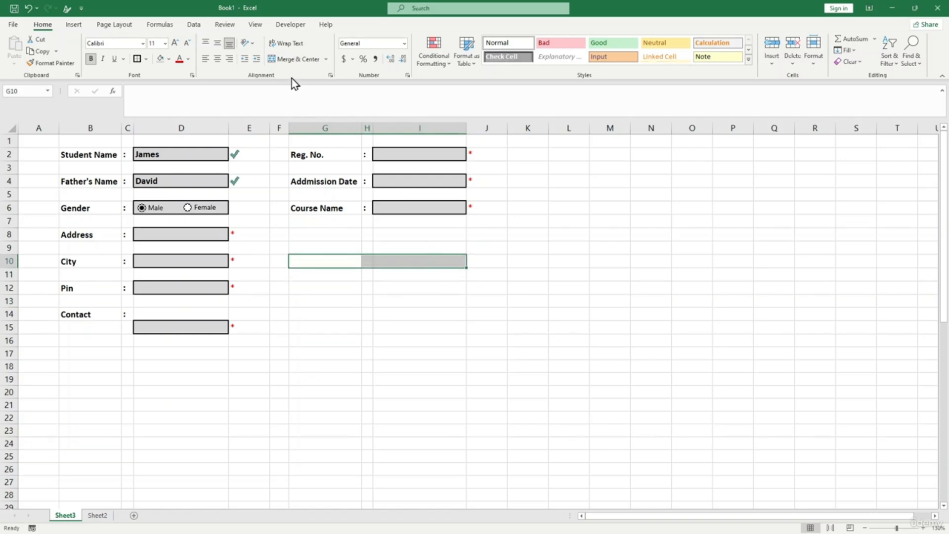
{"action": "left_click", "coordinate": [292, 62]}
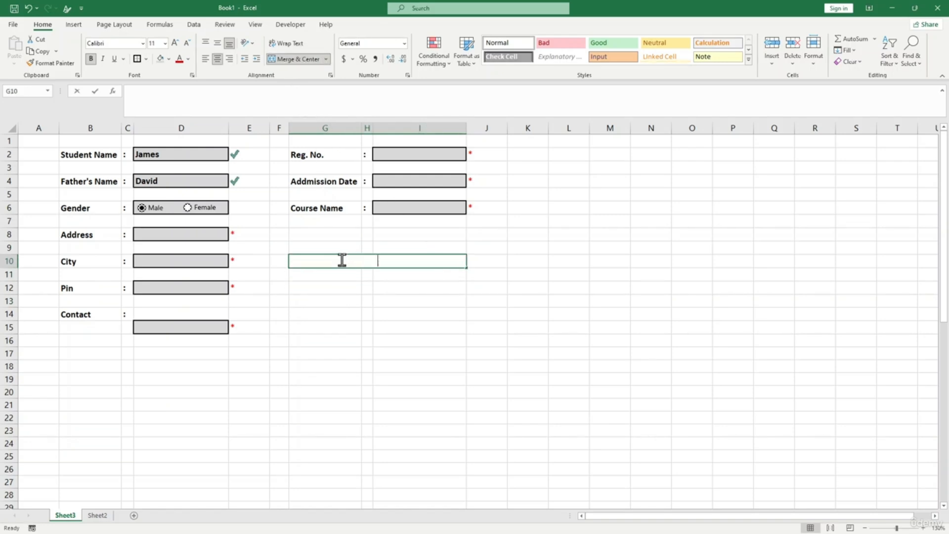
{"action": "type", "text": "Terms"}
{"action": "key", "text": "BackSpace"}
{"action": "key", "text": "BackSpace"}
{"action": "type", "text": "rms and Condintion"}
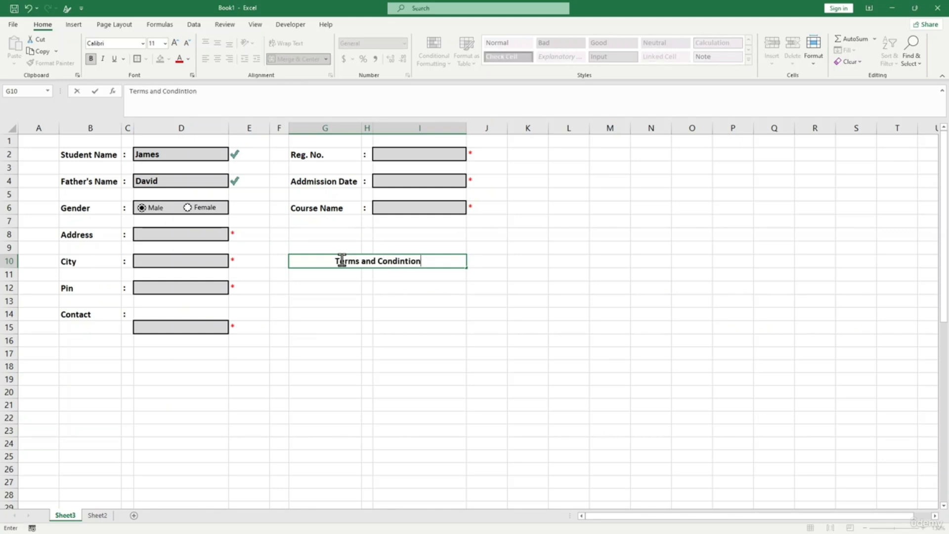
{"action": "key", "text": "Return"}
{"action": "left_click", "coordinate": [348, 326]}
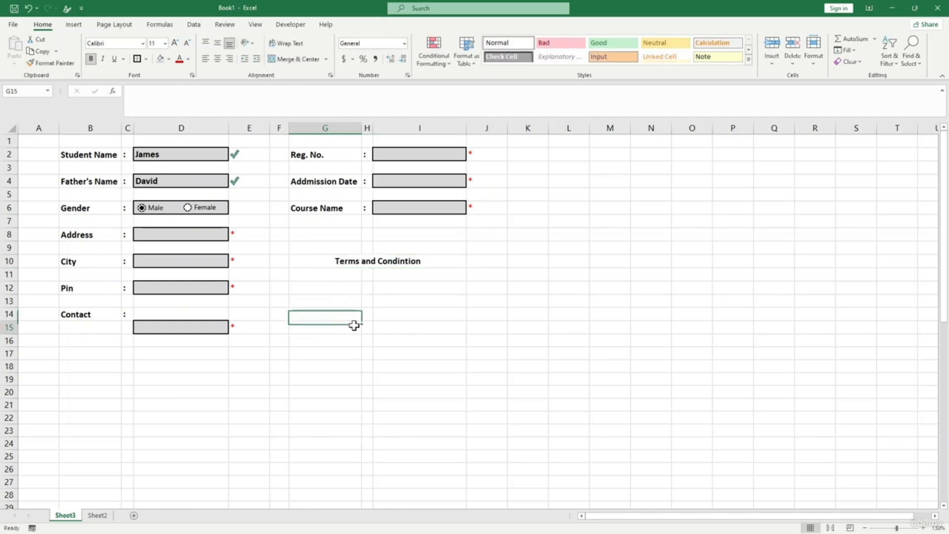
{"action": "left_click", "coordinate": [329, 265]}
{"action": "left_click", "coordinate": [287, 26]}
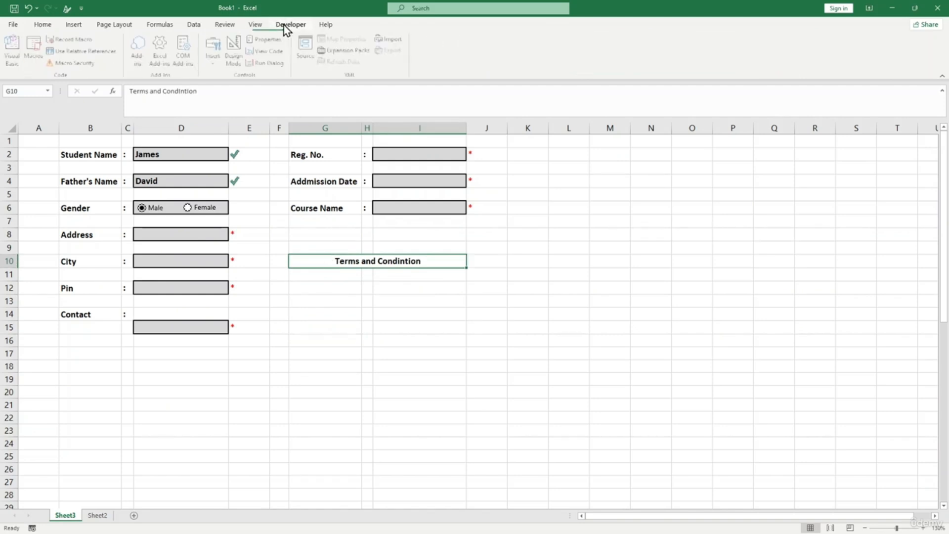
- Draw a check box at the left edge of the heading cell G10
{"action": "left_click", "coordinate": [217, 67]}
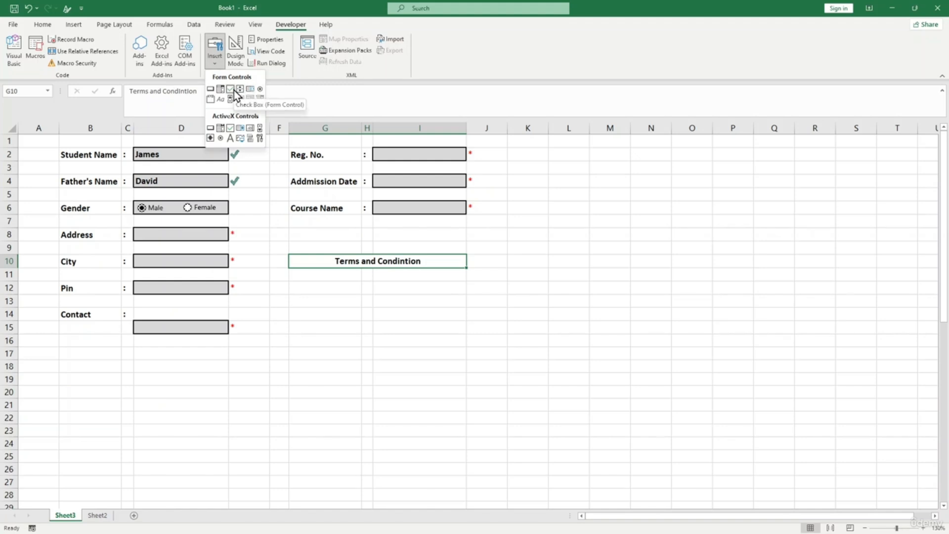
{"action": "left_click", "coordinate": [235, 90]}
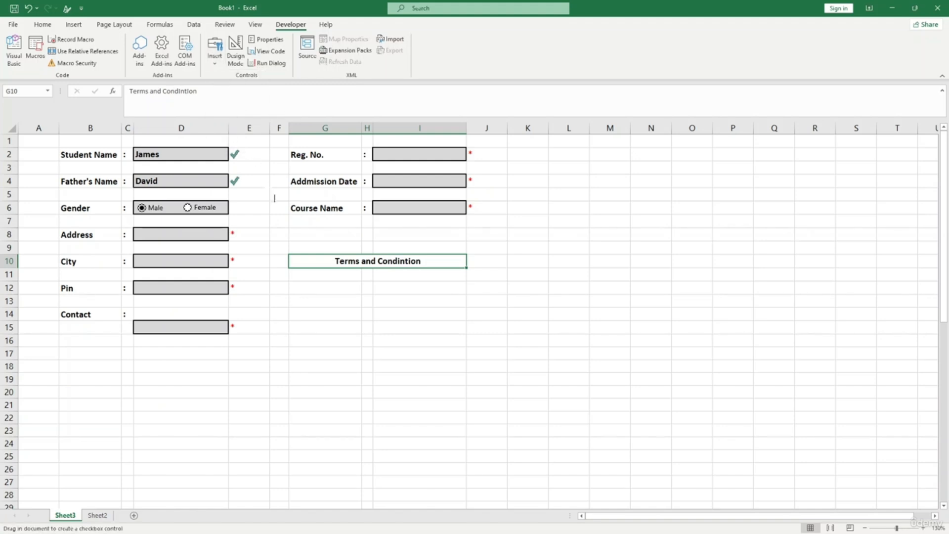
{"action": "left_click_drag", "start_coordinate": [297, 256], "coordinate": [310, 264]}
{"action": "left_click", "coordinate": [311, 314]}
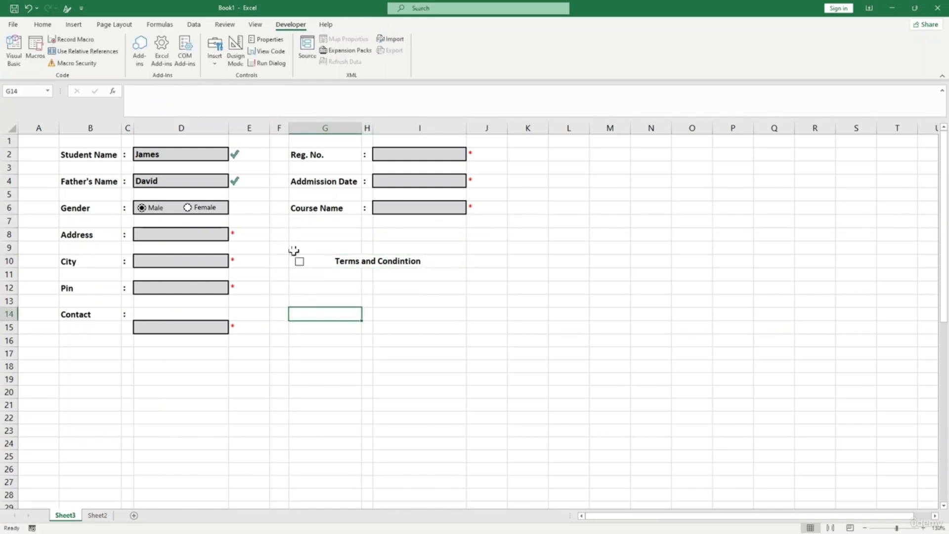
- Tick and untick the check box to test it, leaving it unticked
{"action": "left_click", "coordinate": [327, 262]}
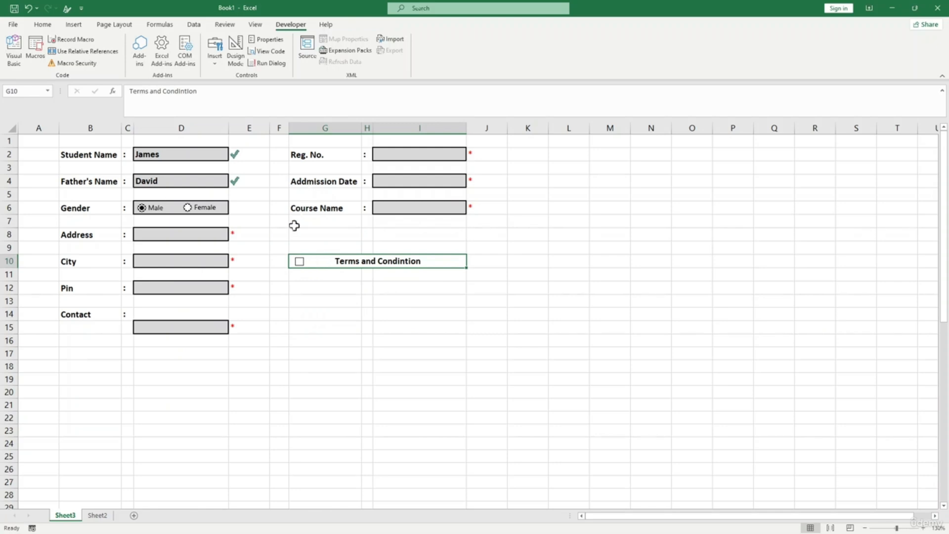
{"action": "left_click", "coordinate": [300, 263]}
{"action": "left_click", "coordinate": [314, 277]}
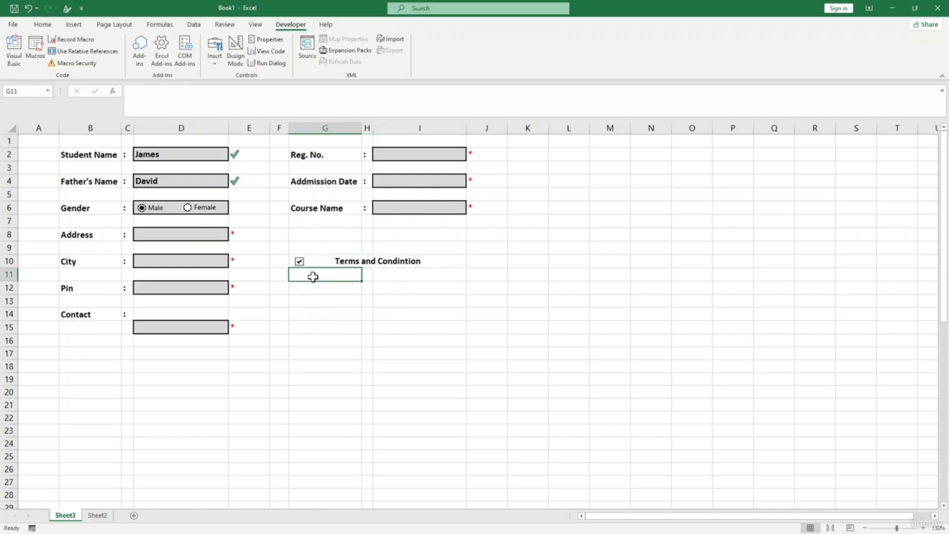
{"action": "left_click", "coordinate": [299, 263]}
{"action": "left_click", "coordinate": [319, 259]}
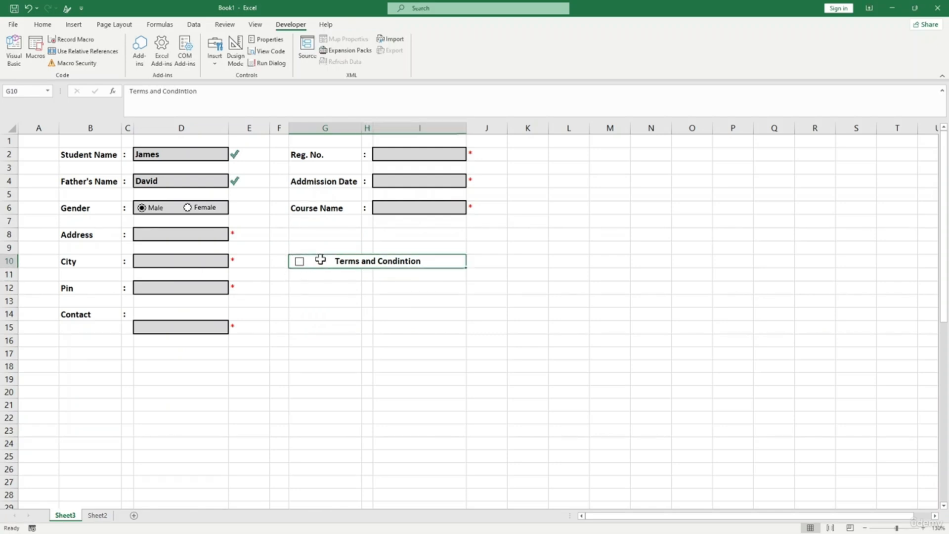
{"action": "left_click", "coordinate": [42, 24]}
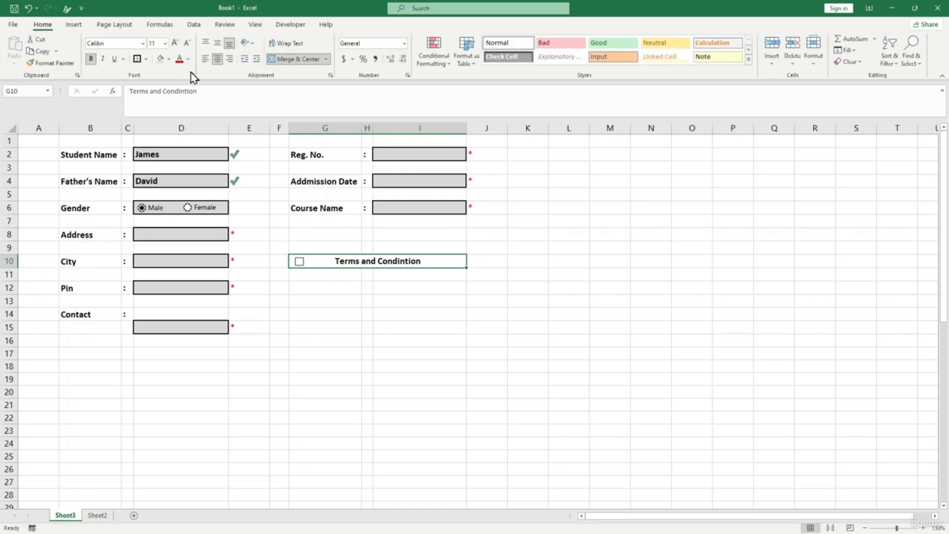
{"action": "left_click", "coordinate": [353, 300]}
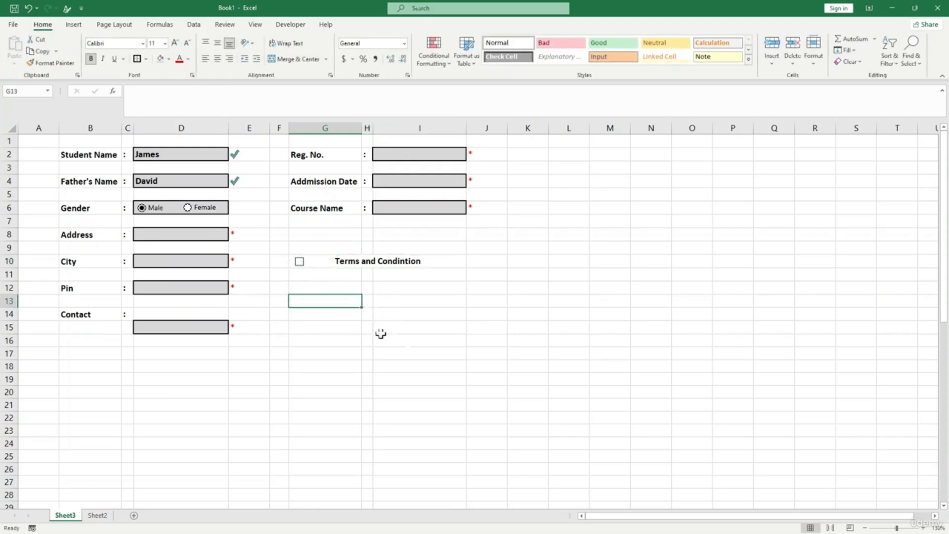
{"action": "left_click", "coordinate": [417, 343]}
- Merge G12:I14 and paste the course-fee note into it
{"action": "left_click_drag", "start_coordinate": [307, 291], "coordinate": [461, 316]}
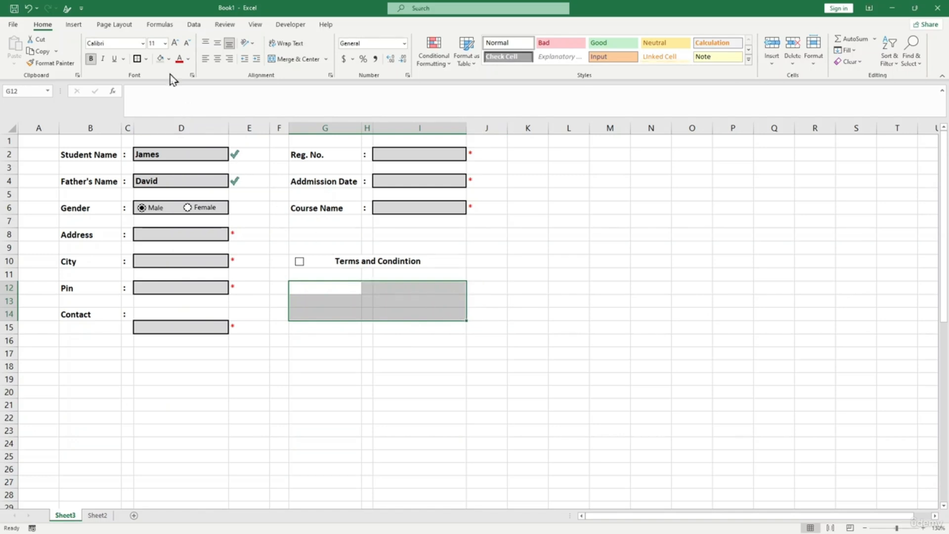
{"action": "left_click", "coordinate": [288, 60]}
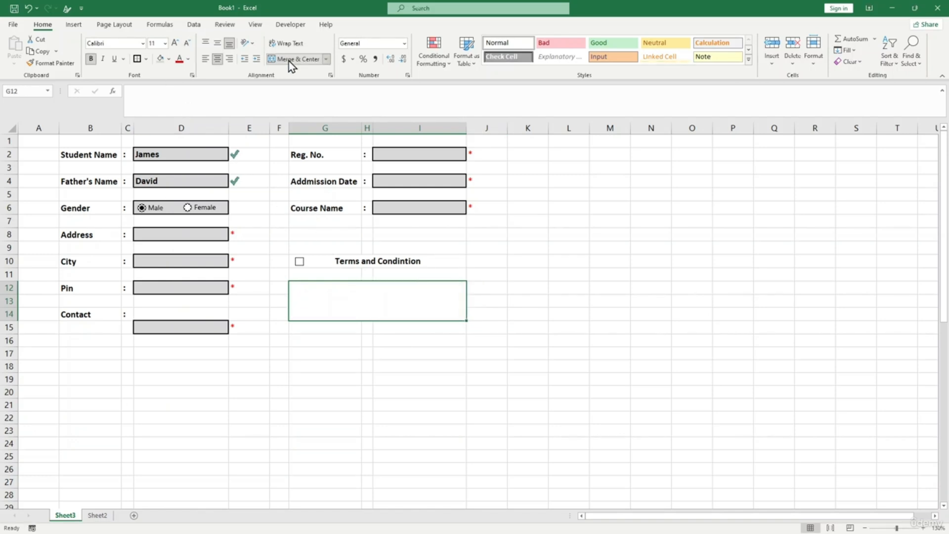
{"action": "type", "text": "*"}
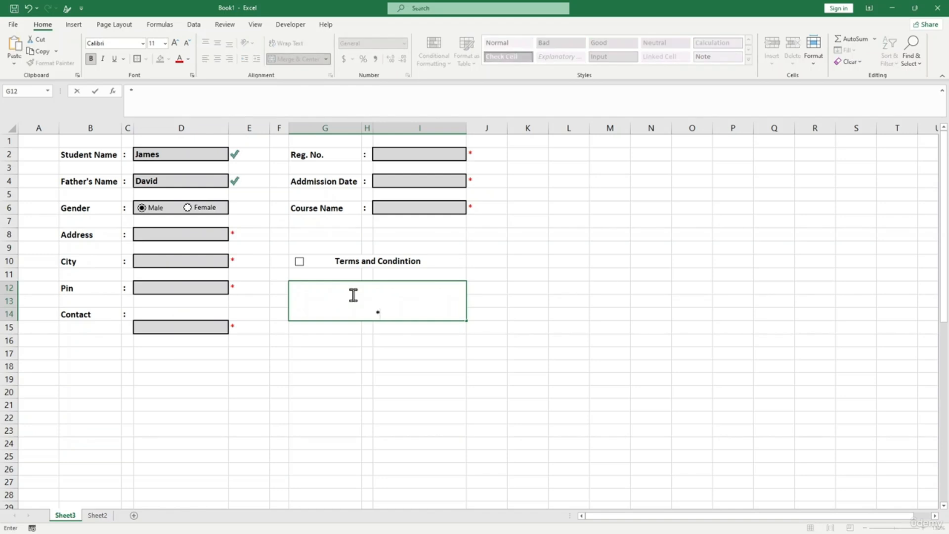
{"action": "type", "text": "Fee of any course is not refundable. The registration fee will not be sdded to the course fee"}
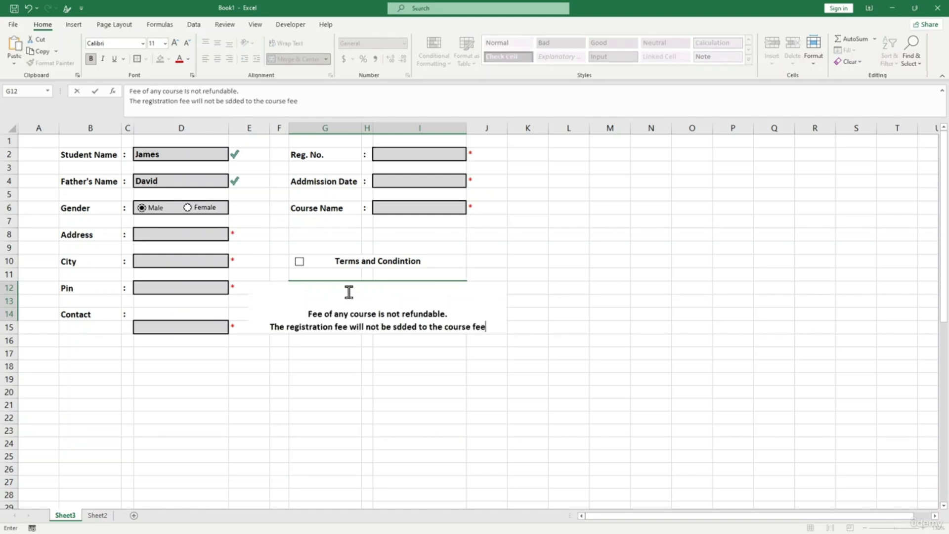
{"action": "left_click", "coordinate": [334, 353]}
- Centre the fee note both horizontally and vertically in its merged box
{"action": "left_click", "coordinate": [322, 303]}
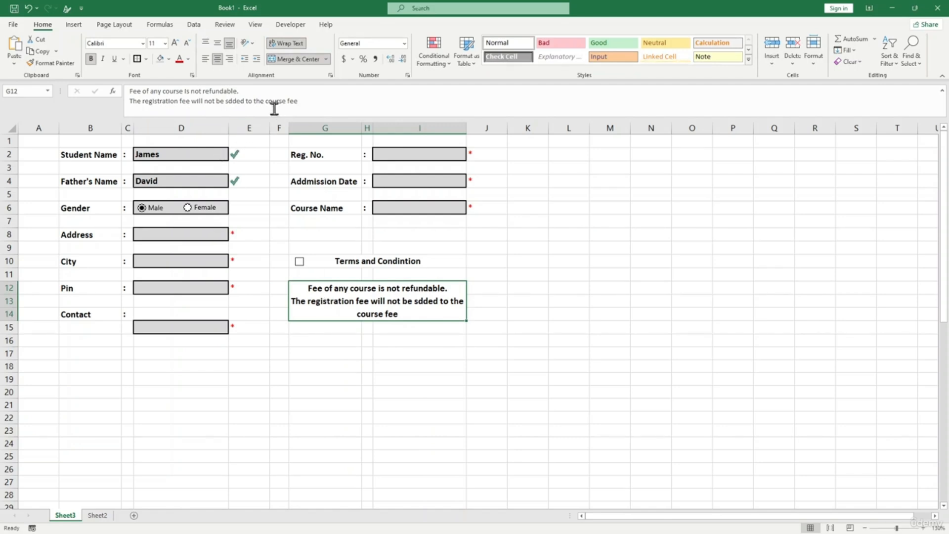
{"action": "left_click", "coordinate": [207, 59]}
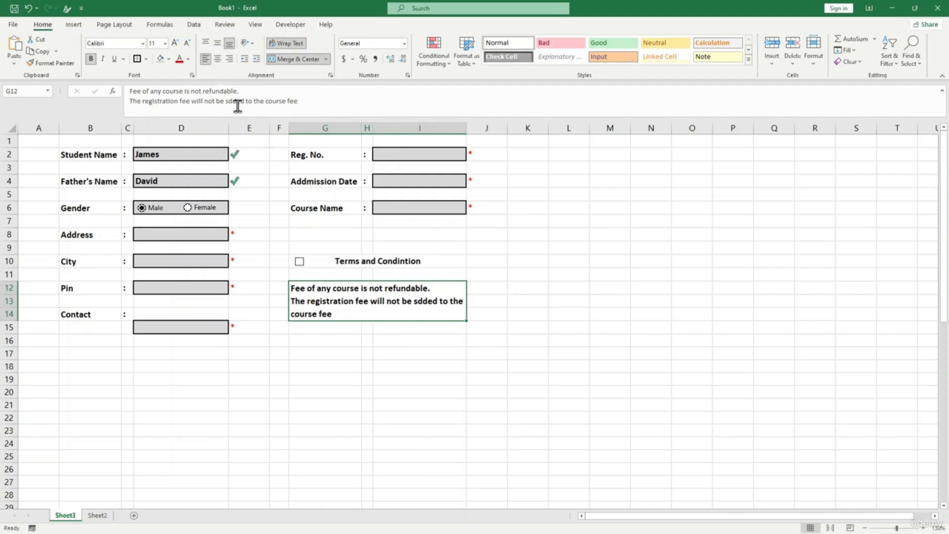
{"action": "left_click", "coordinate": [381, 326]}
{"action": "left_click", "coordinate": [330, 312]}
{"action": "left_click", "coordinate": [218, 58]}
{"action": "left_click", "coordinate": [217, 44]}
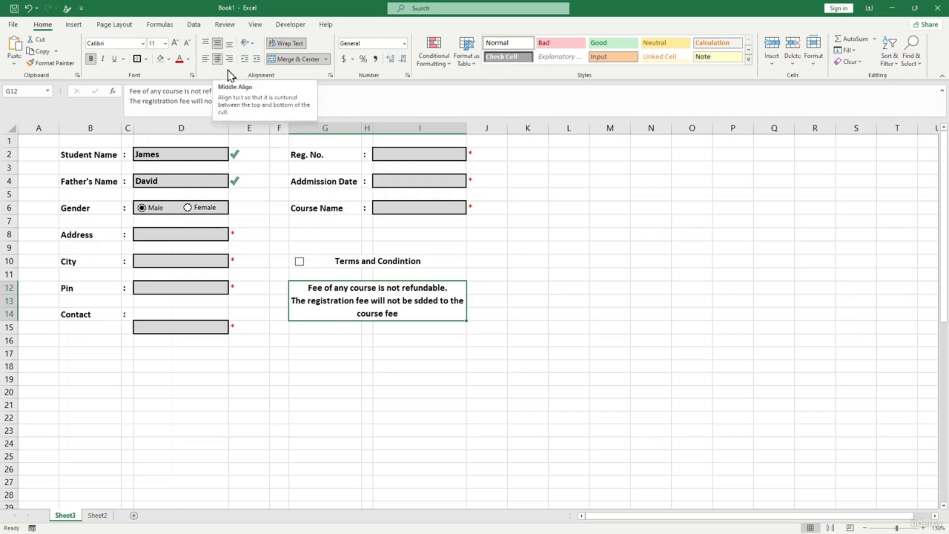
{"action": "left_click", "coordinate": [407, 349]}
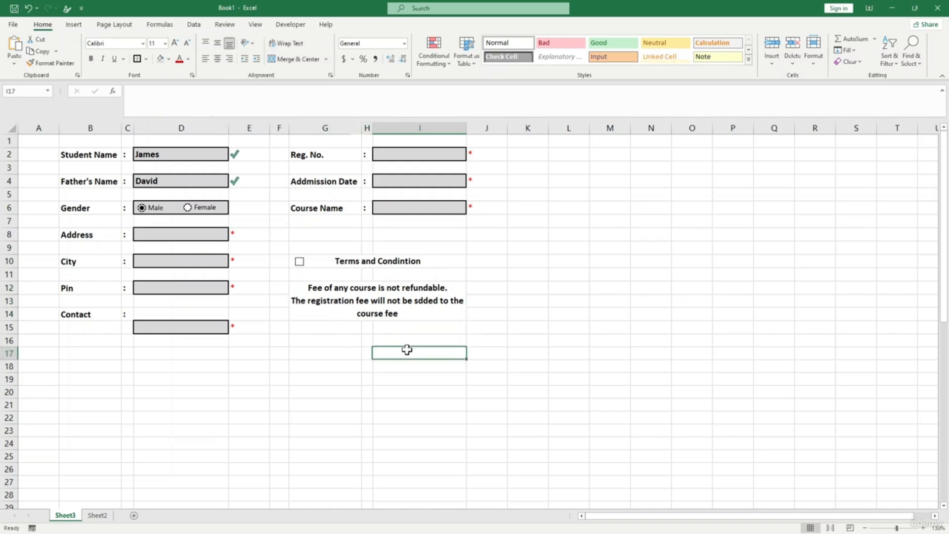
- Delete the sample entries in Student Name (D2) and Father's Name (D4)
{"action": "left_click", "coordinate": [190, 153]}
{"action": "key", "text": "BackSpace"}
{"action": "left_click", "coordinate": [149, 180]}
{"action": "key", "text": "BackSpace"}
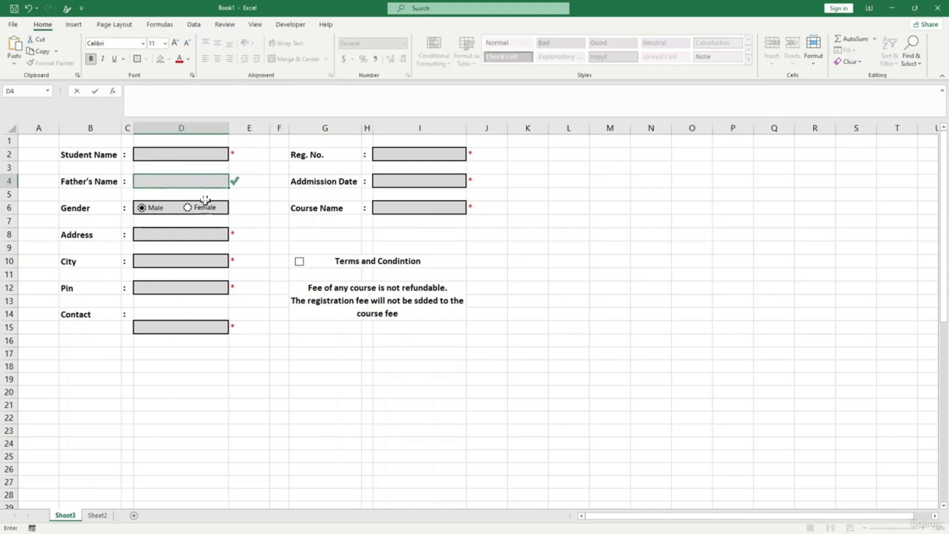
{"action": "left_click", "coordinate": [203, 246]}
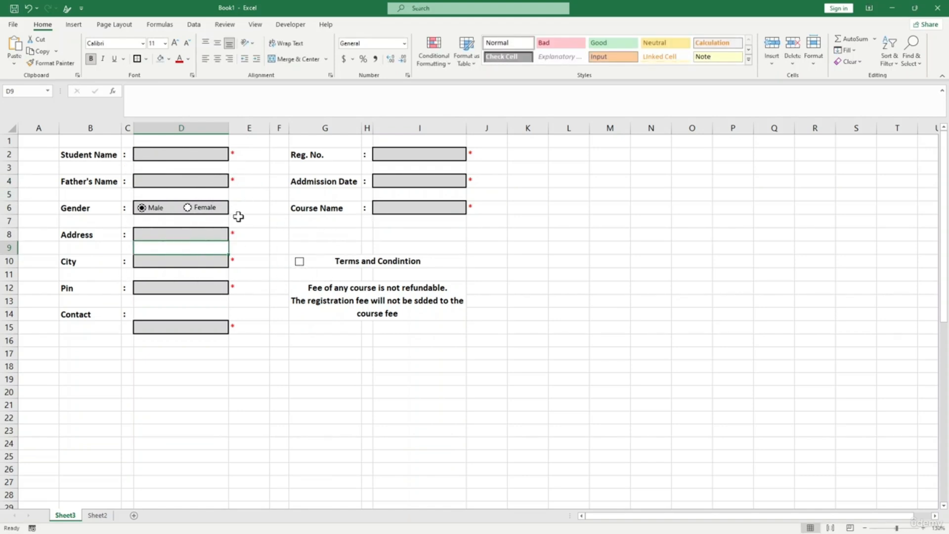
{"action": "left_click", "coordinate": [481, 298]}
- Set the Male option button's Format Control cell link to $K$12
{"action": "right_click", "coordinate": [166, 208]}
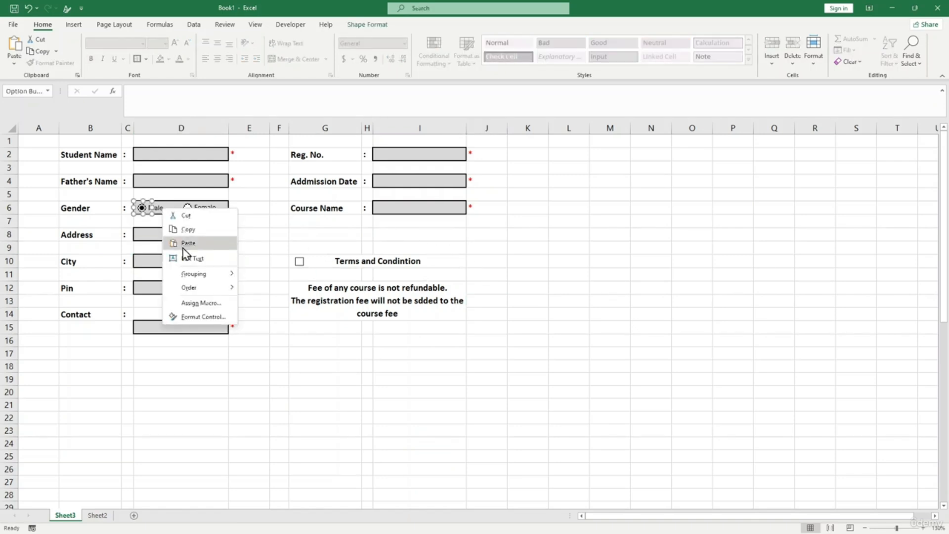
{"action": "left_click", "coordinate": [218, 317]}
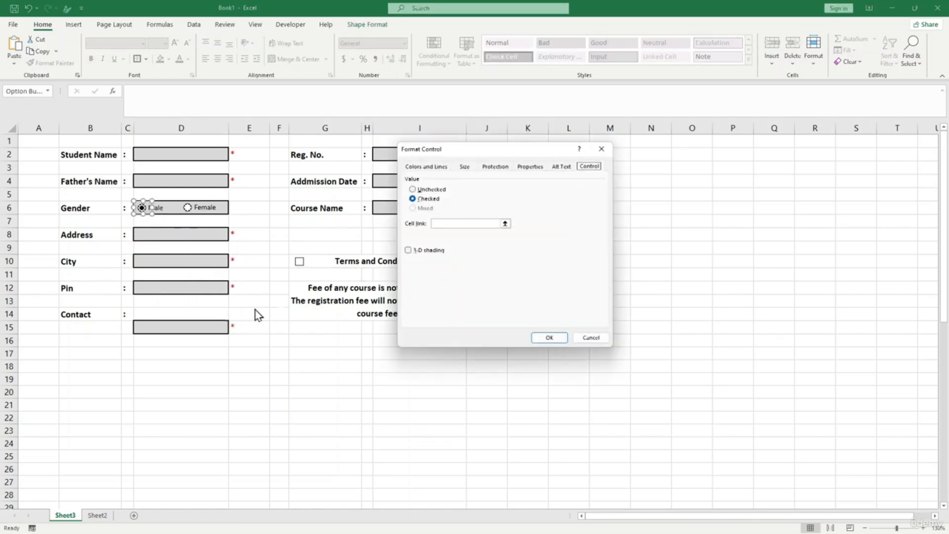
{"action": "left_click_drag", "start_coordinate": [496, 149], "coordinate": [311, 151]}
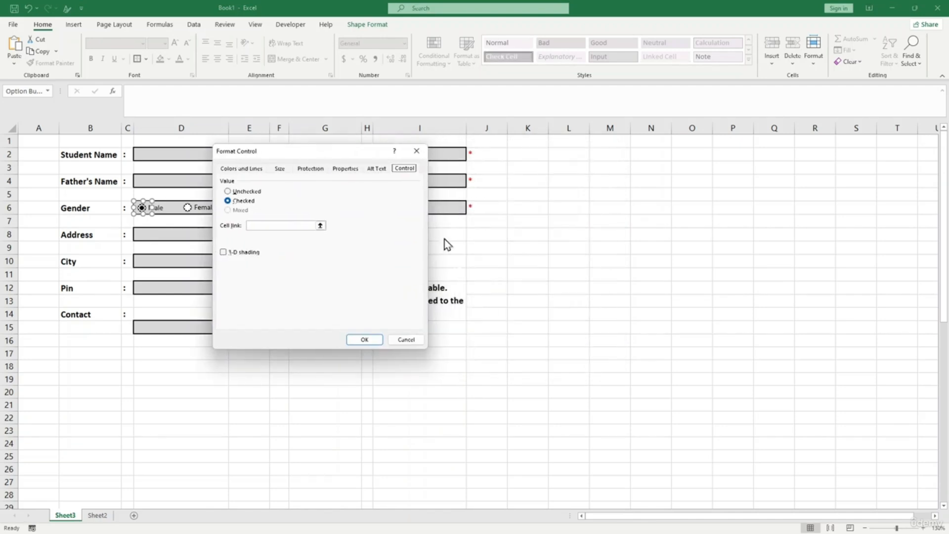
{"action": "left_click", "coordinate": [306, 226]}
{"action": "left_click", "coordinate": [539, 288]}
{"action": "left_click", "coordinate": [361, 339]}
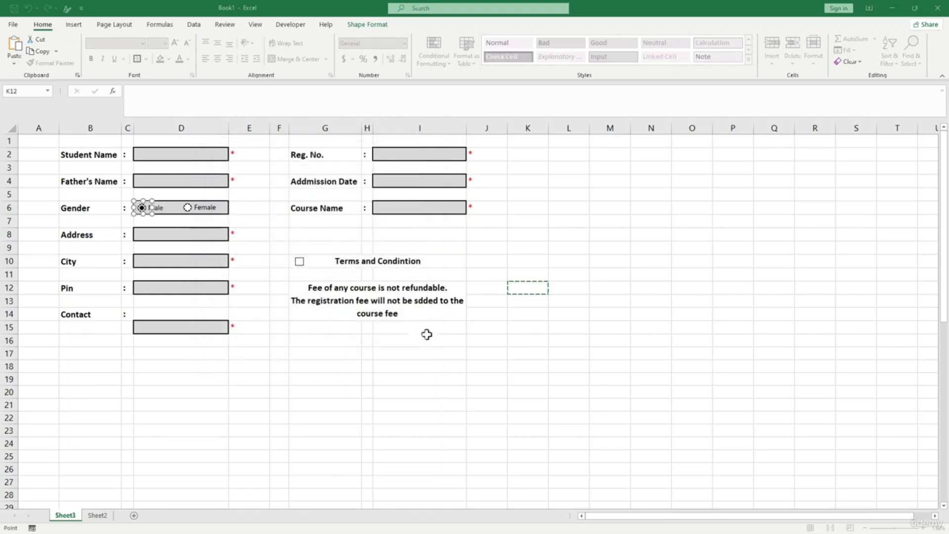
- Test the link: K12 shows 2 for Female and 1 for Male, ending on Male
{"action": "left_click", "coordinate": [490, 347]}
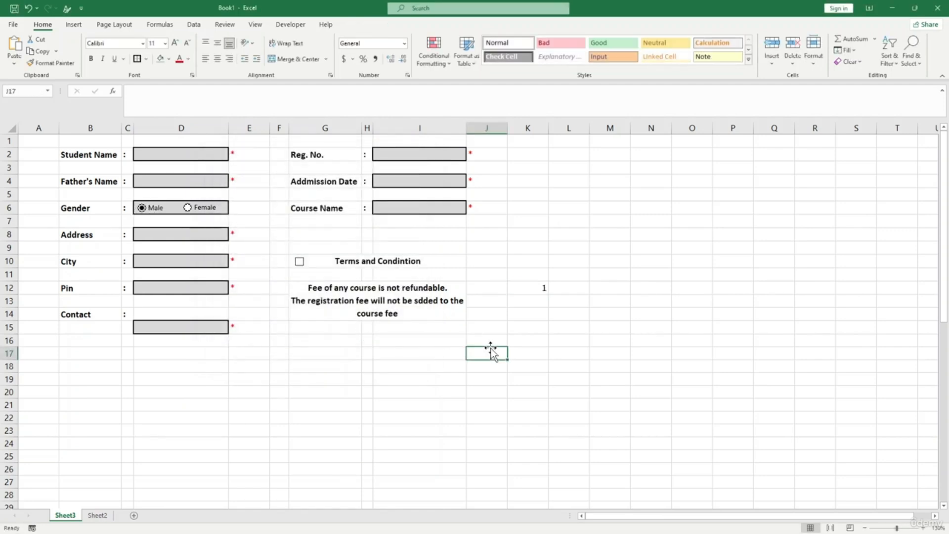
{"action": "left_click", "coordinate": [531, 287]}
{"action": "left_click", "coordinate": [188, 208]}
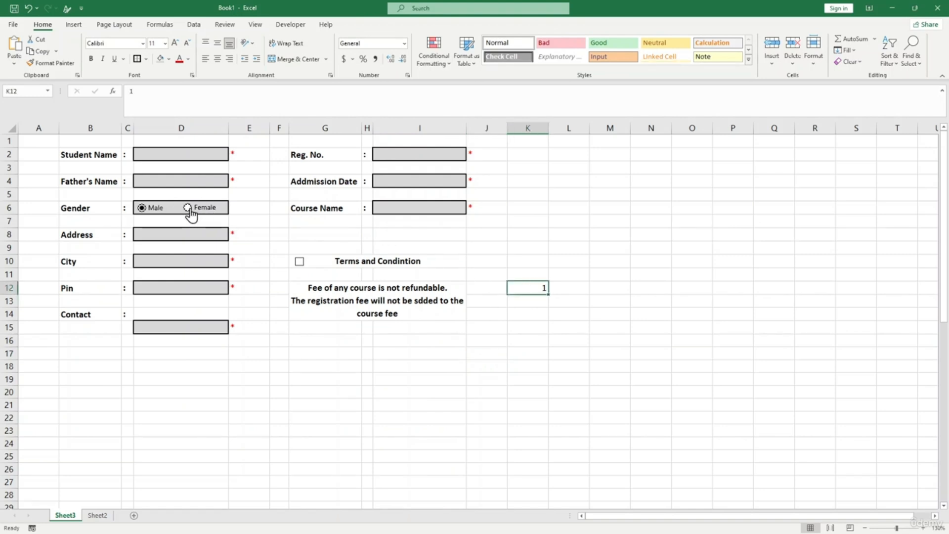
{"action": "left_click", "coordinate": [541, 314]}
{"action": "left_click", "coordinate": [142, 207]}
- Enter =COUNTA(D2,D4,D8,D10,D12,D15,I2,I4,I6) in K8 to count filled fields
{"action": "left_click", "coordinate": [516, 290]}
{"action": "left_click", "coordinate": [536, 236]}
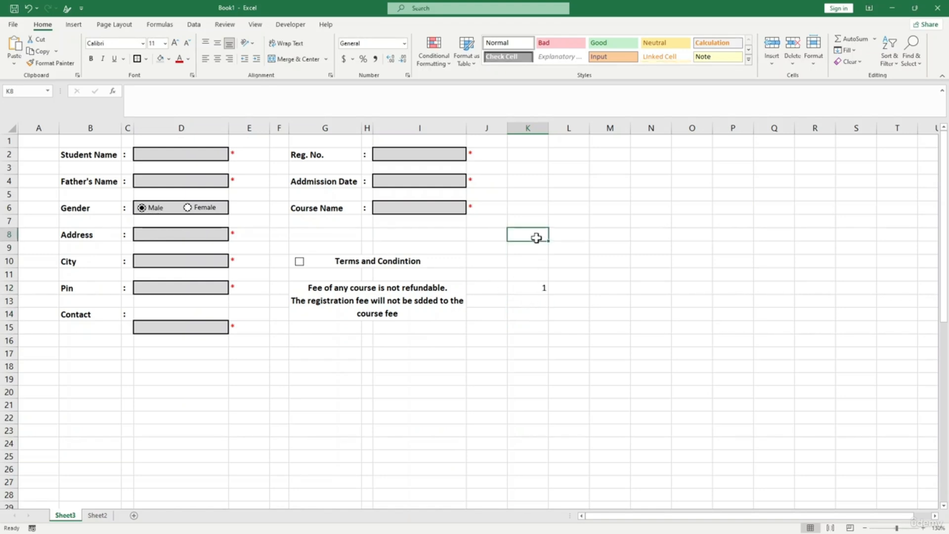
{"action": "type", "text": "=CountA("}
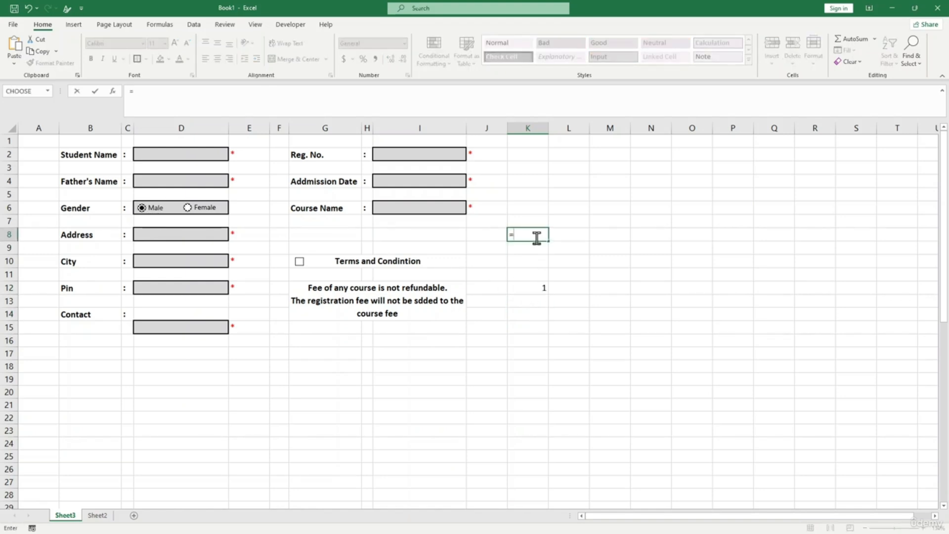
{"action": "left_click", "coordinate": [159, 155]}
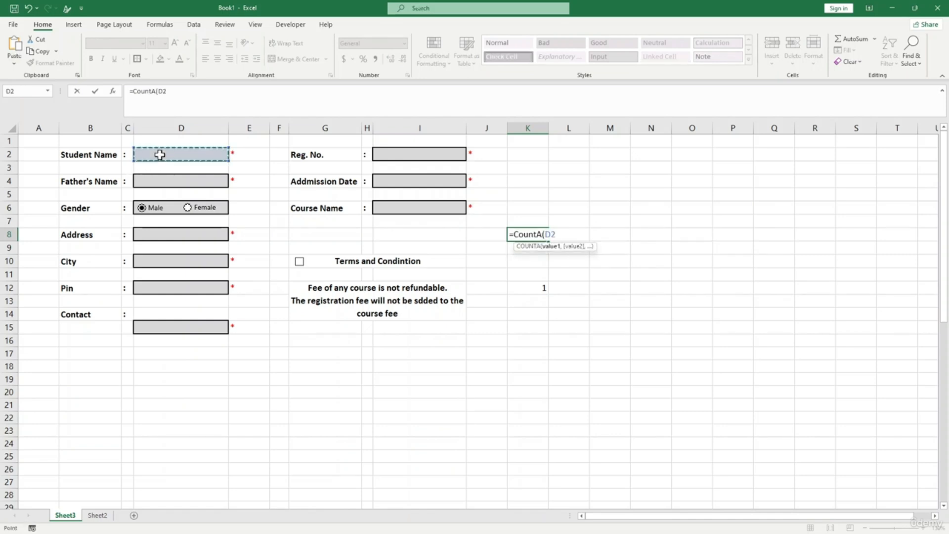
{"action": "type", "text": ","}
{"action": "left_click", "coordinate": [165, 183]}
{"action": "type", "text": ","}
{"action": "left_click", "coordinate": [171, 234]}
{"action": "type", "text": ","}
{"action": "left_click", "coordinate": [177, 260]}
{"action": "type", "text": ","}
{"action": "left_click", "coordinate": [184, 294]}
{"action": "type", "text": ","}
{"action": "left_click", "coordinate": [196, 328]}
{"action": "type", "text": ","}
{"action": "left_click", "coordinate": [421, 156]}
{"action": "type", "text": ","}
{"action": "left_click", "coordinate": [420, 182]}
{"action": "type", "text": ","}
{"action": "left_click", "coordinate": [415, 206]}
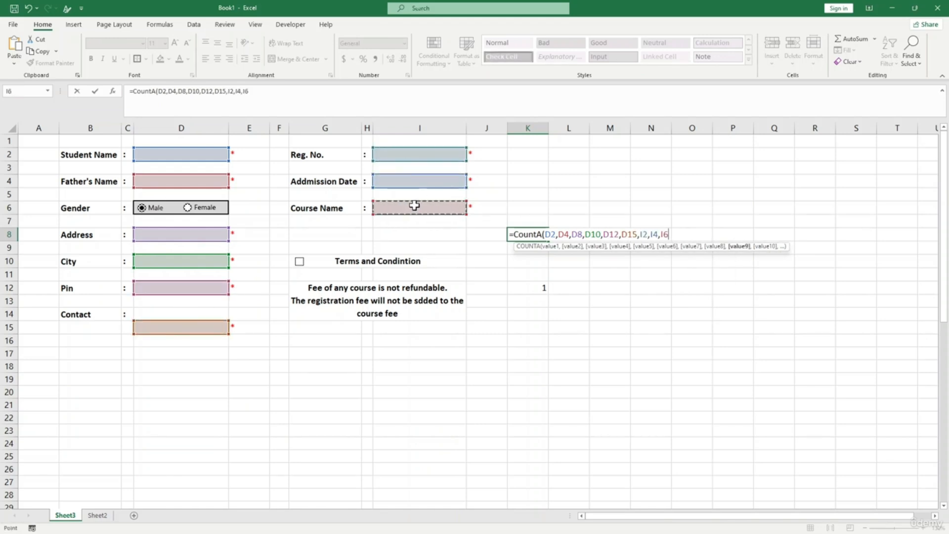
{"action": "type", "text": ")"}
{"action": "key", "text": "Return"}
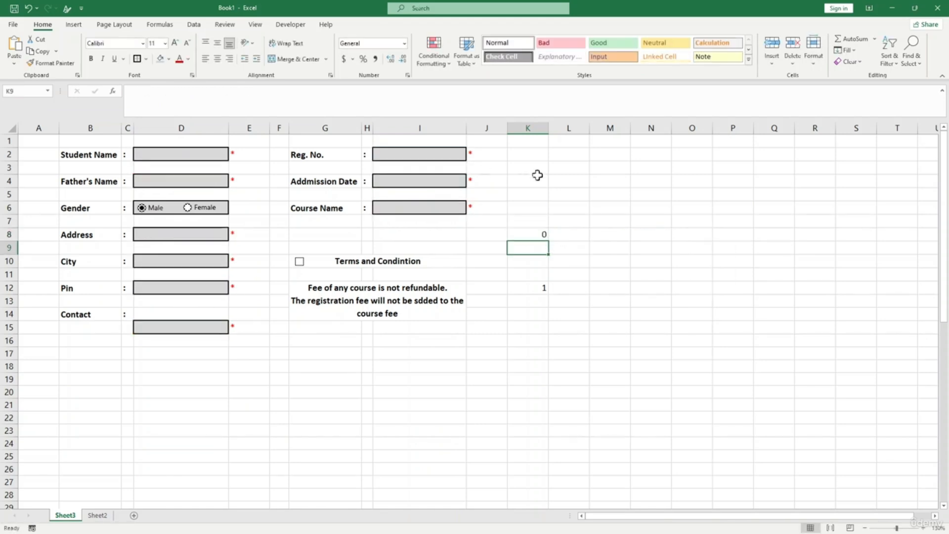
{"action": "left_click", "coordinate": [524, 237]}
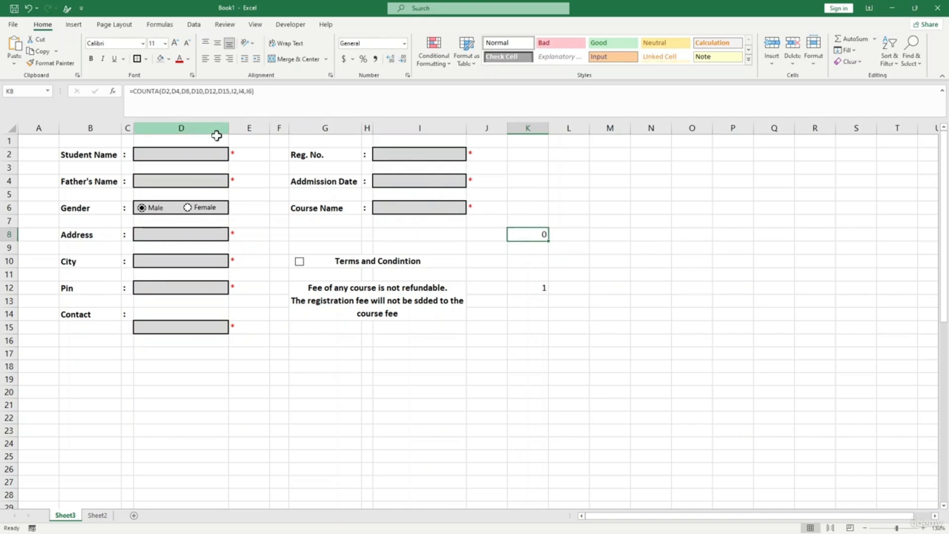
- Fill the form fields with test values (a, bn, b, b, 12, 21, 21, 252, f)
{"action": "left_click", "coordinate": [209, 155]}
{"action": "type", "text": "a"}
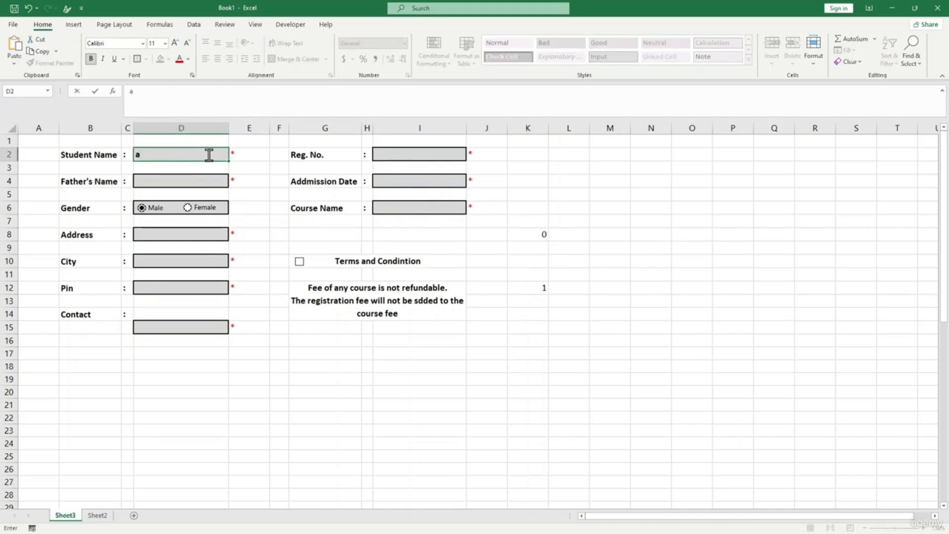
{"action": "left_click", "coordinate": [170, 180]}
{"action": "type", "text": "bn"}
{"action": "left_click", "coordinate": [173, 232]}
{"action": "type", "text": "b"}
{"action": "left_click", "coordinate": [183, 261]}
{"action": "type", "text": "b"}
{"action": "left_click", "coordinate": [181, 287]}
{"action": "type", "text": "12"}
{"action": "left_click", "coordinate": [178, 325]}
{"action": "type", "text": "21"}
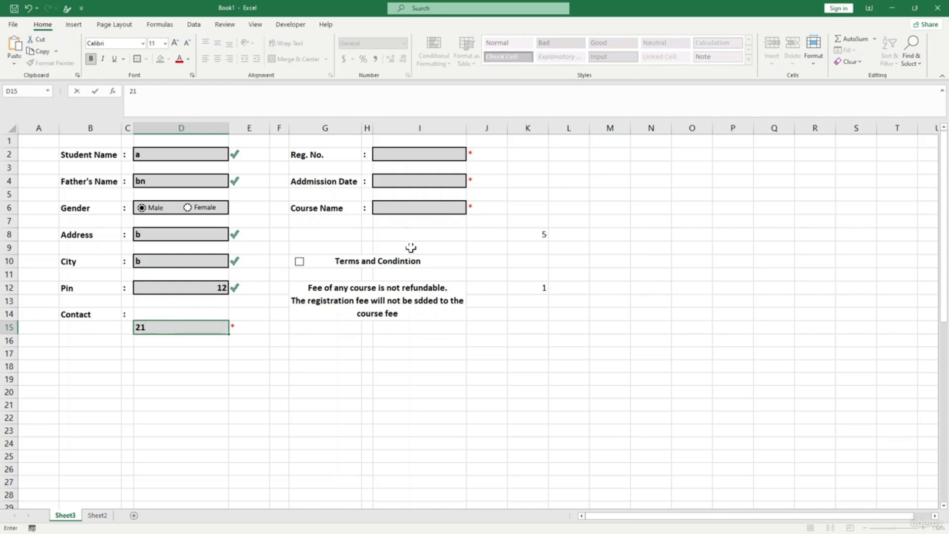
{"action": "left_click", "coordinate": [423, 151]}
{"action": "type", "text": "21"}
{"action": "left_click", "coordinate": [402, 180]}
{"action": "type", "text": "252"}
{"action": "left_click", "coordinate": [417, 208]}
{"action": "type", "text": "f"}
{"action": "left_click", "coordinate": [420, 247]}
{"action": "left_click", "coordinate": [227, 335]}
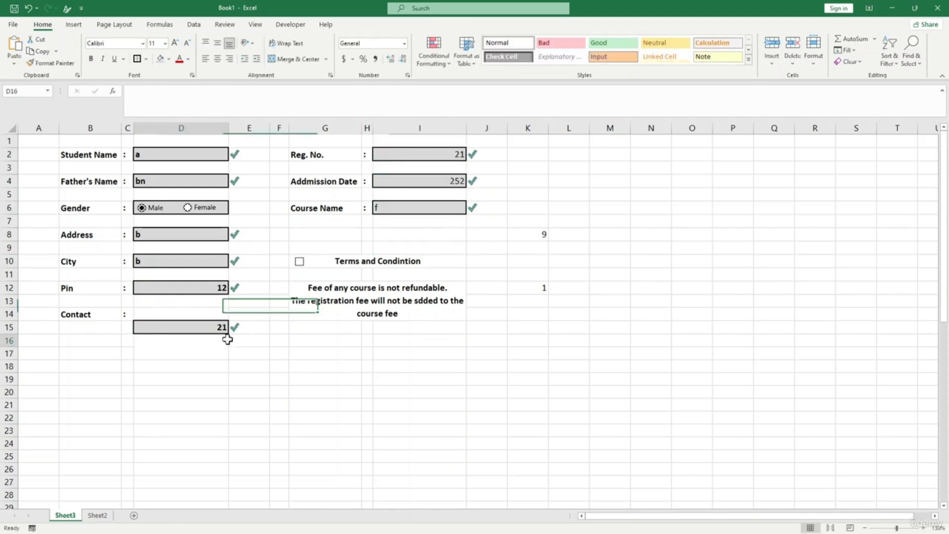
- Move the Contact entry and its tick from D15:E15 up to D14:E14
{"action": "left_click", "coordinate": [197, 317]}
{"action": "left_click", "coordinate": [239, 327]}
{"action": "left_click_drag", "start_coordinate": [186, 327], "coordinate": [228, 311]}
{"action": "left_click", "coordinate": [304, 351]}
{"action": "key", "text": "Up"}
{"action": "key", "text": "Up"}
{"action": "key", "text": "Up"}
{"action": "left_click", "coordinate": [542, 235]}
{"action": "left_click", "coordinate": [544, 314]}
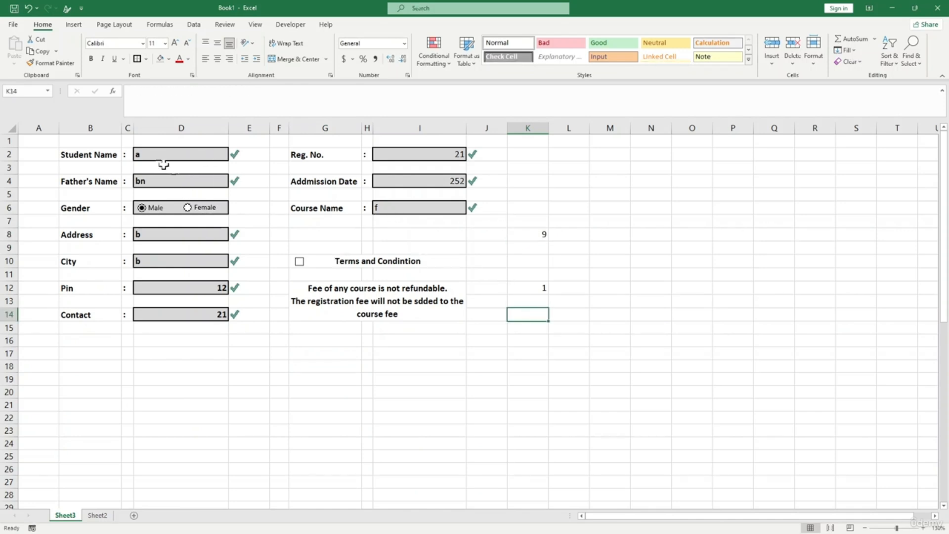
- Clear the City, Reg. No., Admission Date and Course Name test entries
{"action": "left_click", "coordinate": [163, 262]}
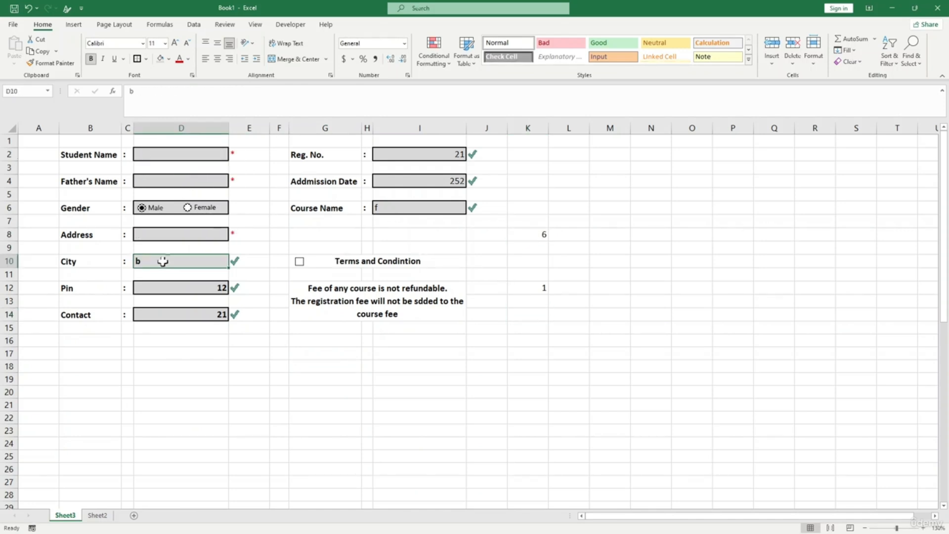
{"action": "key", "text": "BackSpace"}
{"action": "left_click", "coordinate": [434, 156]}
{"action": "key", "text": "BackSpace"}
{"action": "left_click", "coordinate": [436, 182]}
{"action": "key", "text": "BackSpace"}
{"action": "left_click", "coordinate": [418, 208]}
{"action": "key", "text": "BackSpace"}
{"action": "left_click", "coordinate": [525, 328]}
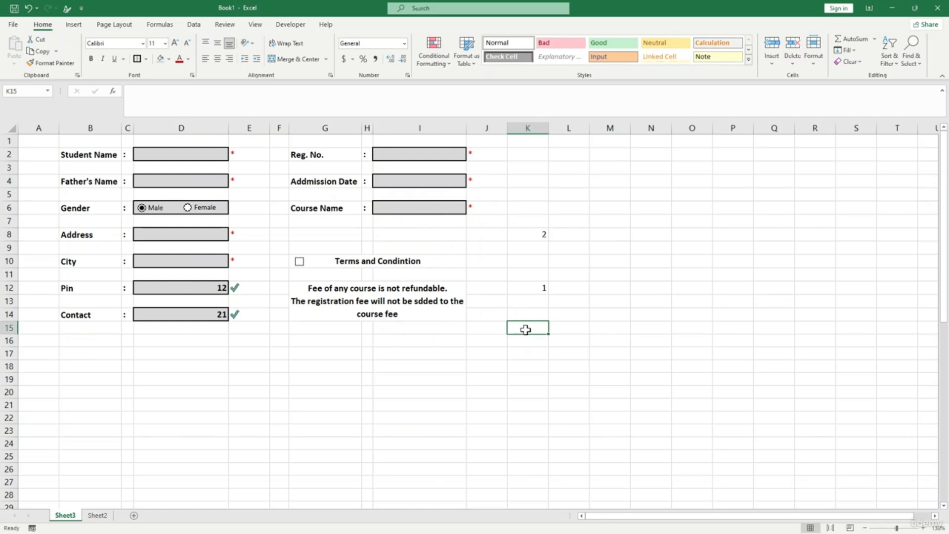
- Begin an =AND( formula in K10, then cancel it and reselect K10
{"action": "left_click", "coordinate": [539, 263]}
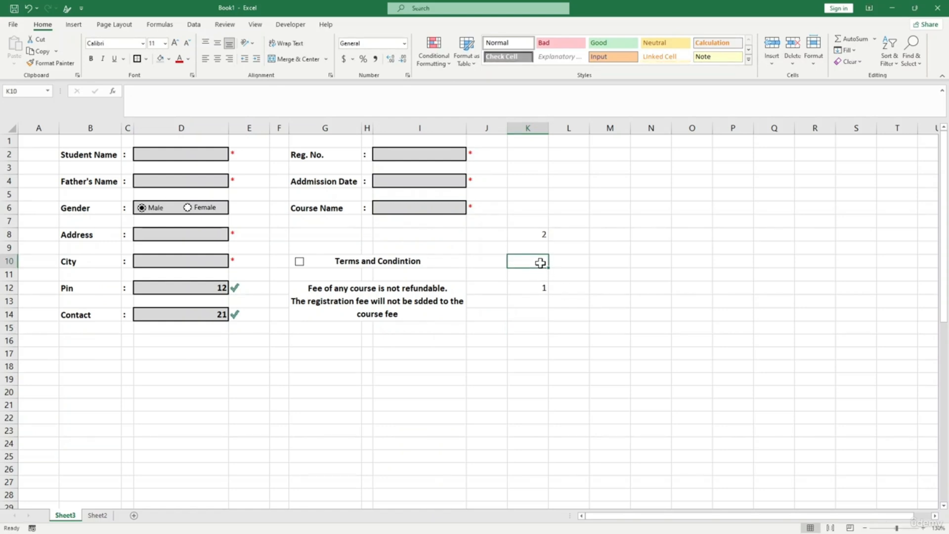
{"action": "type", "text": "=AND("}
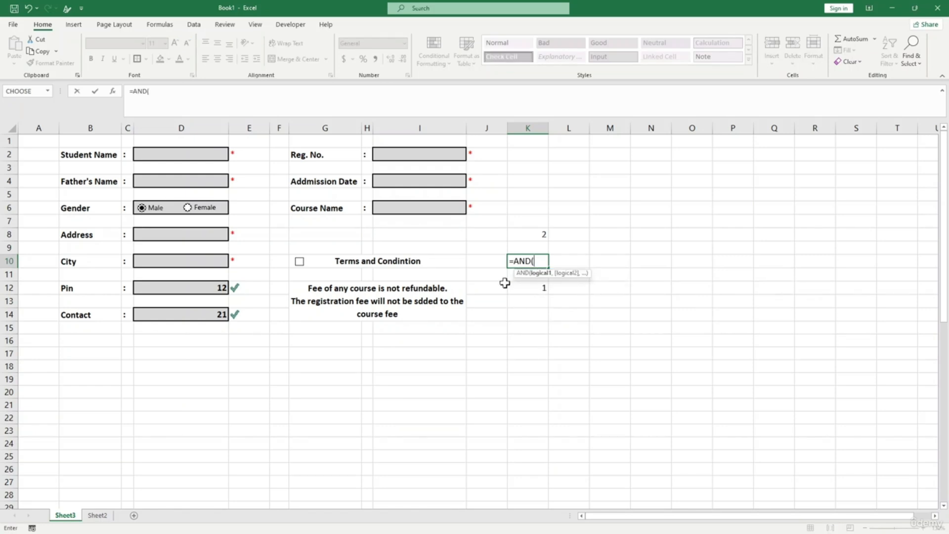
{"action": "key", "text": "Escape"}
{"action": "left_click", "coordinate": [524, 309]}
{"action": "left_click", "coordinate": [535, 265]}
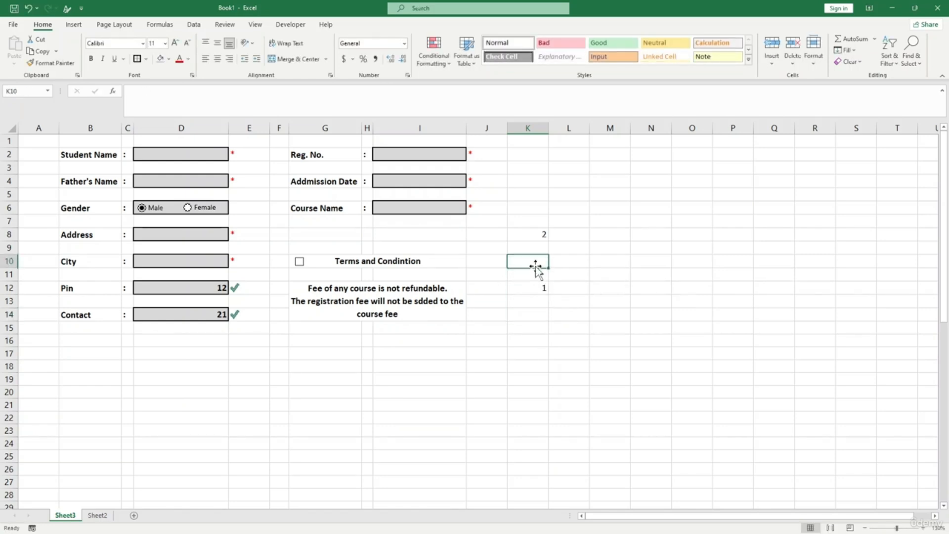
- Set the Terms and Condintion checkbox to checked and link it to cell $K$10
{"action": "right_click", "coordinate": [299, 261]}
{"action": "left_click", "coordinate": [343, 367]}
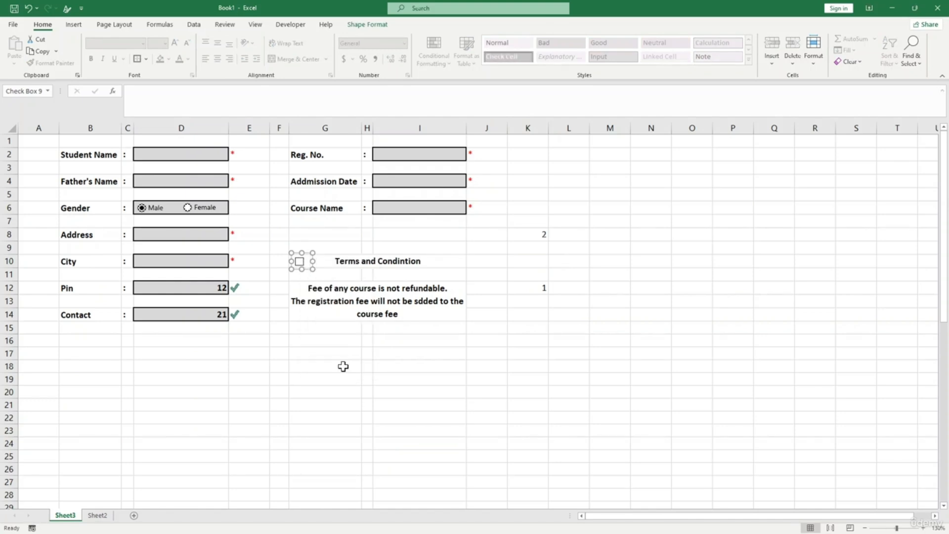
{"action": "left_click_drag", "start_coordinate": [296, 155], "coordinate": [460, 168]}
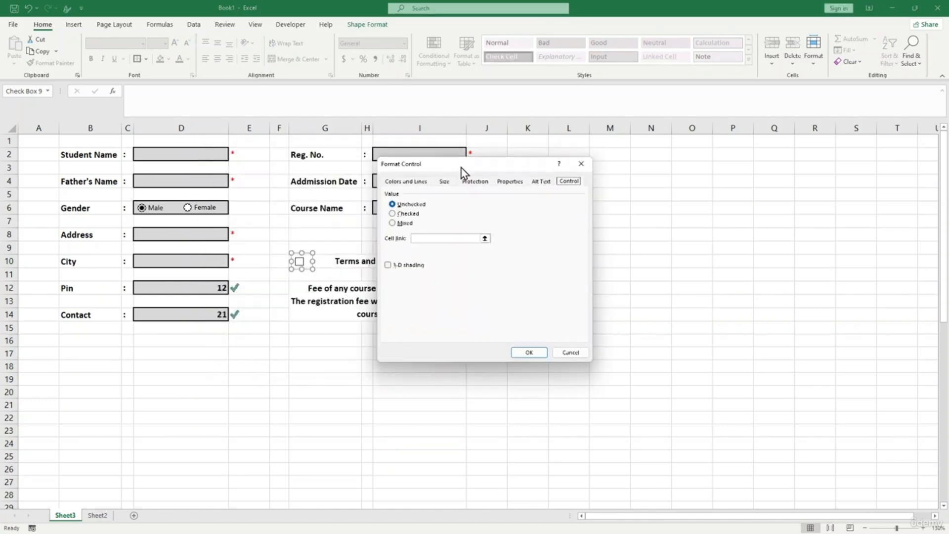
{"action": "left_click", "coordinate": [403, 215]}
{"action": "left_click", "coordinate": [463, 239]}
{"action": "left_click_drag", "start_coordinate": [477, 163], "coordinate": [331, 169]}
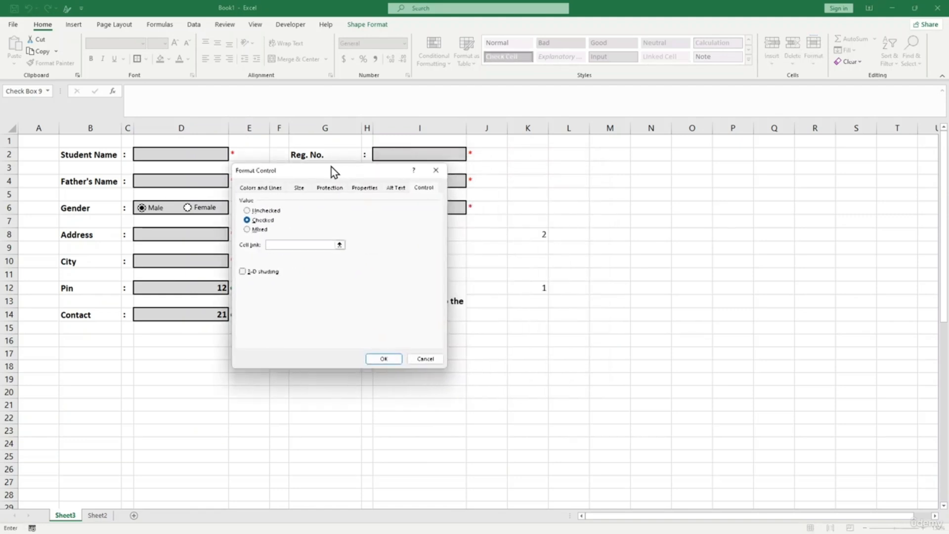
{"action": "left_click", "coordinate": [534, 263]}
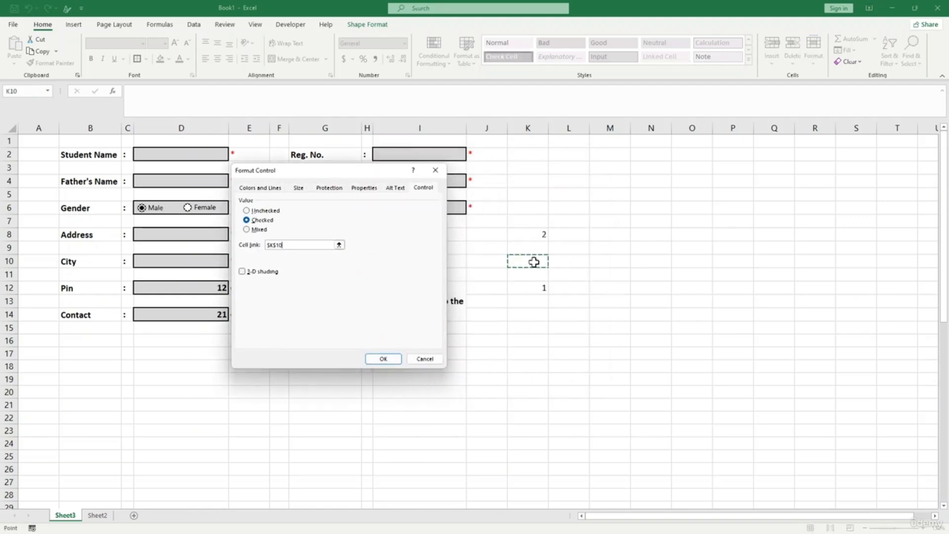
{"action": "left_click", "coordinate": [384, 358]}
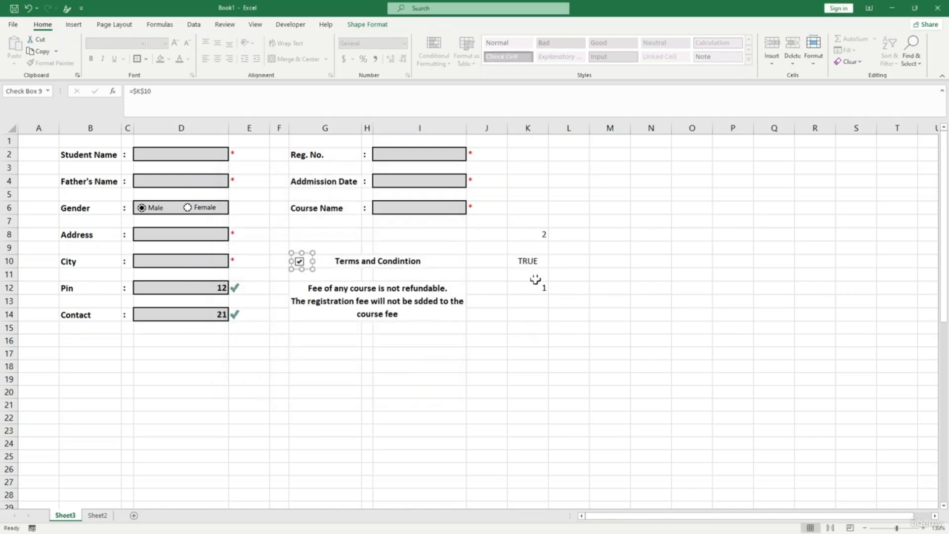
{"action": "left_click", "coordinate": [536, 315]}
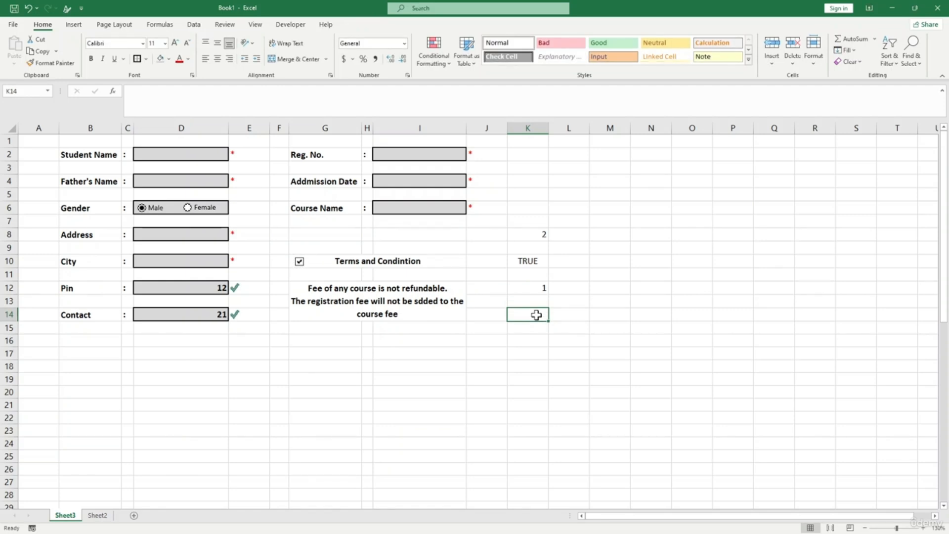
- Enter =AND(K10=TRUE,K8=9) in K14
{"action": "type", "text": "=AND"}
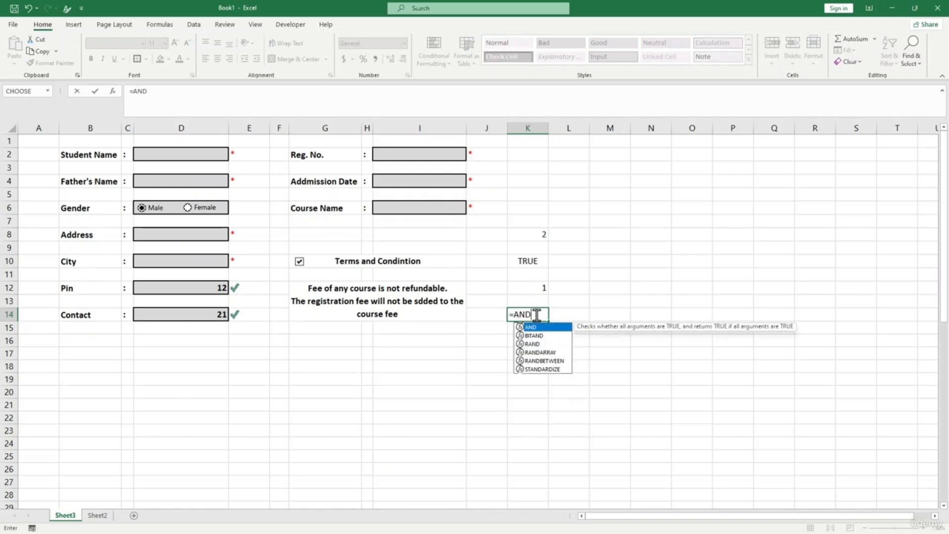
{"action": "type", "text": "("}
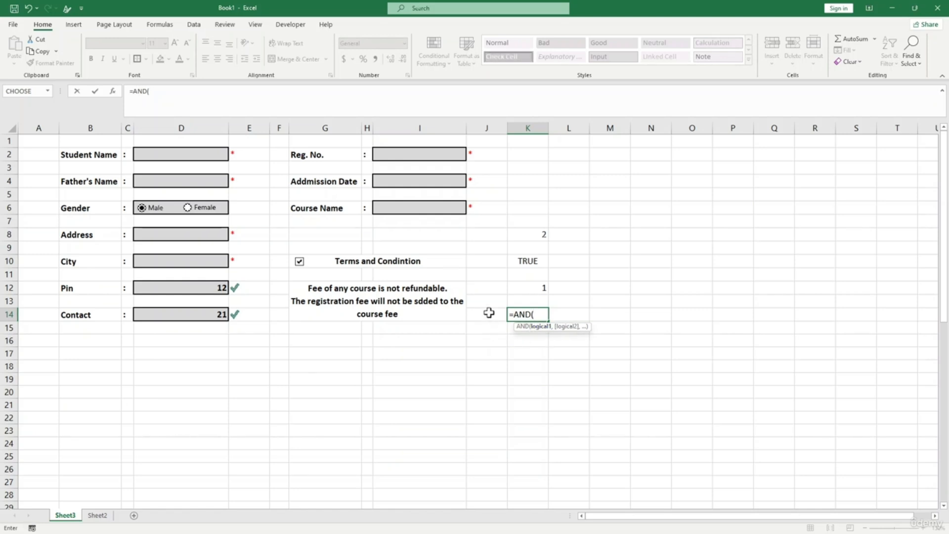
{"action": "left_click", "coordinate": [535, 263]}
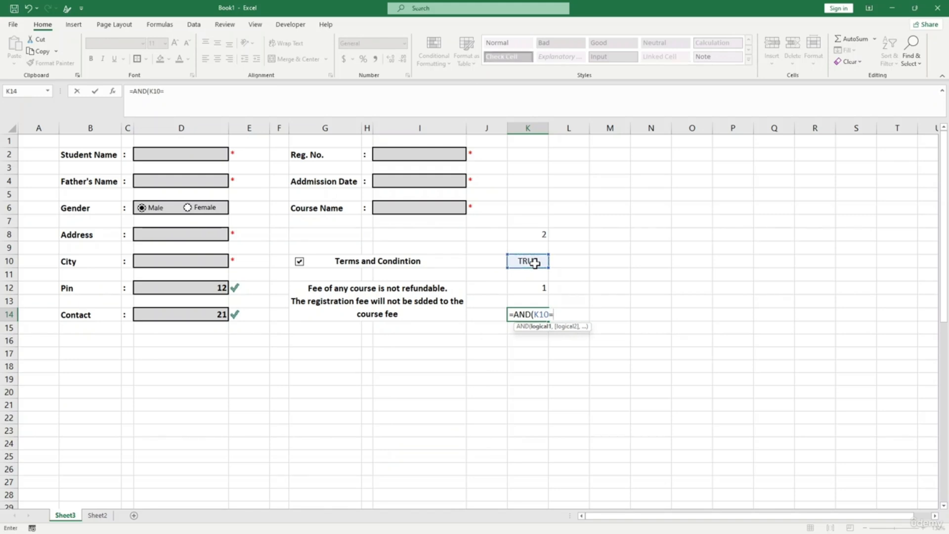
{"action": "type", "text": "=tURE,"}
{"action": "left_click", "coordinate": [537, 233]}
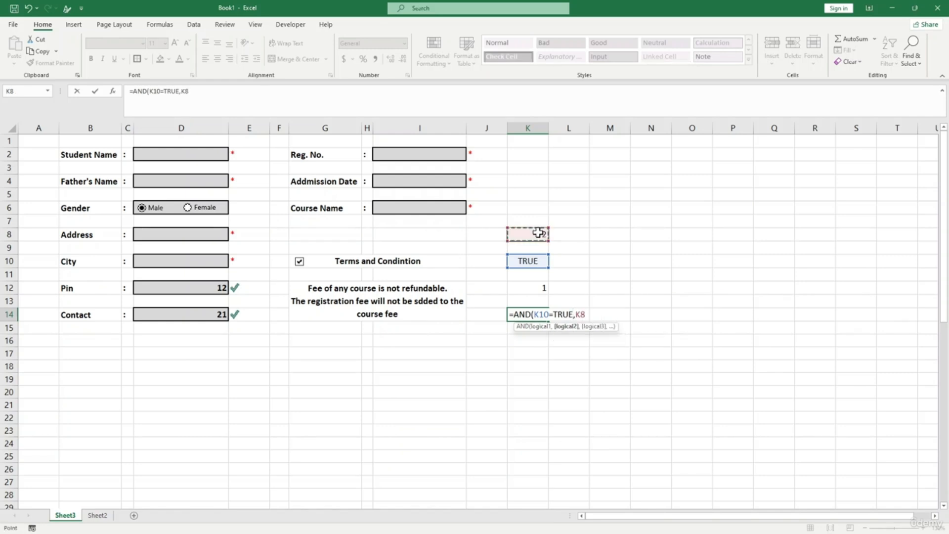
{"action": "type", "text": "=9)"}
{"action": "key", "text": "Return"}
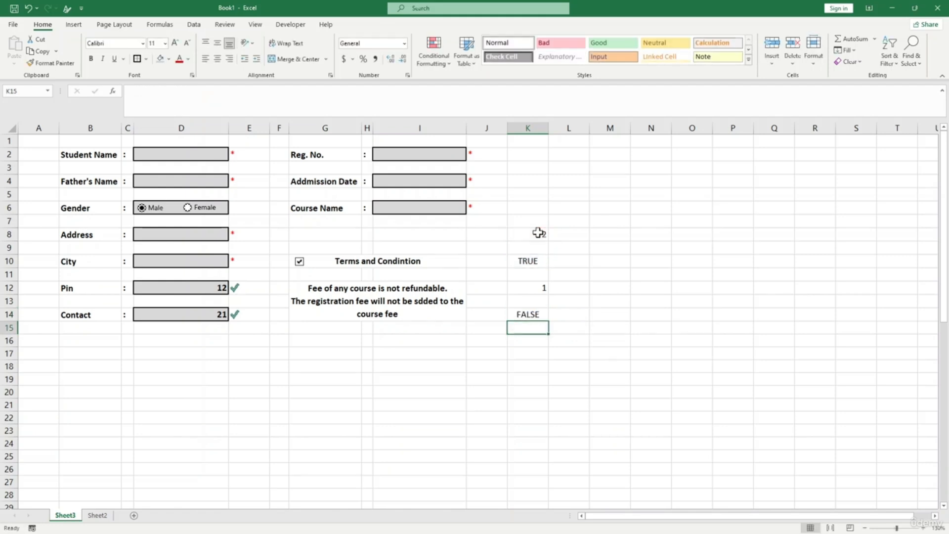
- Enter test values Reg. No. 12, Admission Date 21 and Course Name MI
{"action": "left_click", "coordinate": [541, 314]}
{"action": "left_click", "coordinate": [538, 235]}
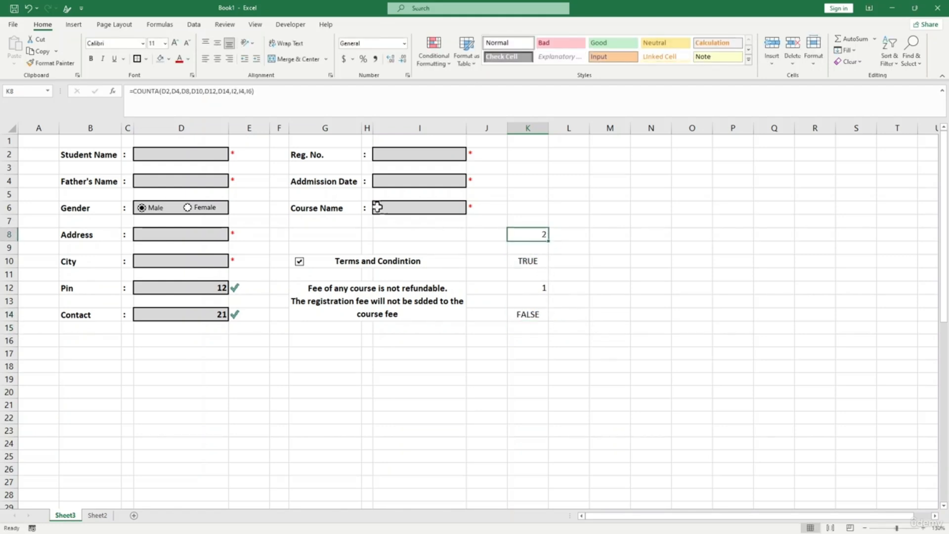
{"action": "left_click", "coordinate": [399, 156]}
{"action": "left_click", "coordinate": [476, 378]}
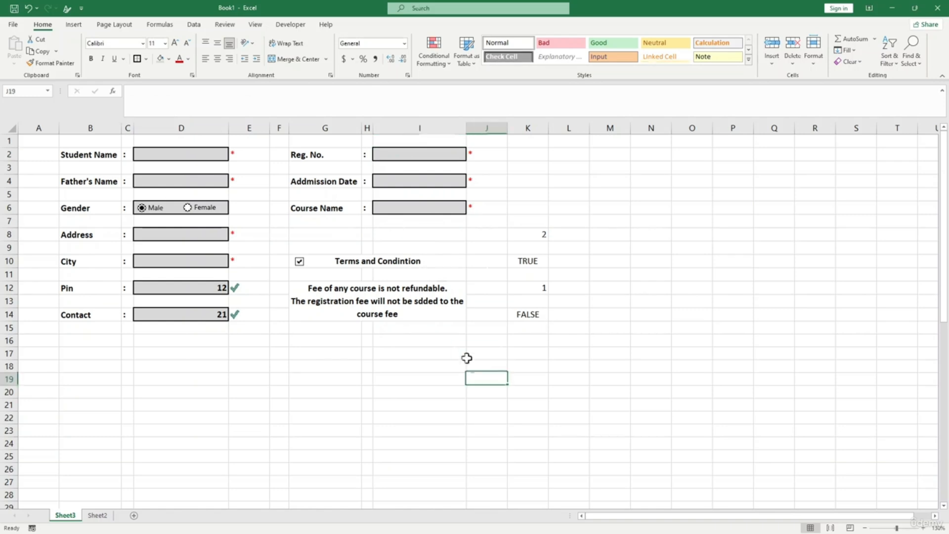
{"action": "left_click", "coordinate": [405, 154]}
{"action": "type", "text": "12"}
{"action": "key", "text": "Return"}
{"action": "key", "text": "Return"}
{"action": "type", "text": "21"}
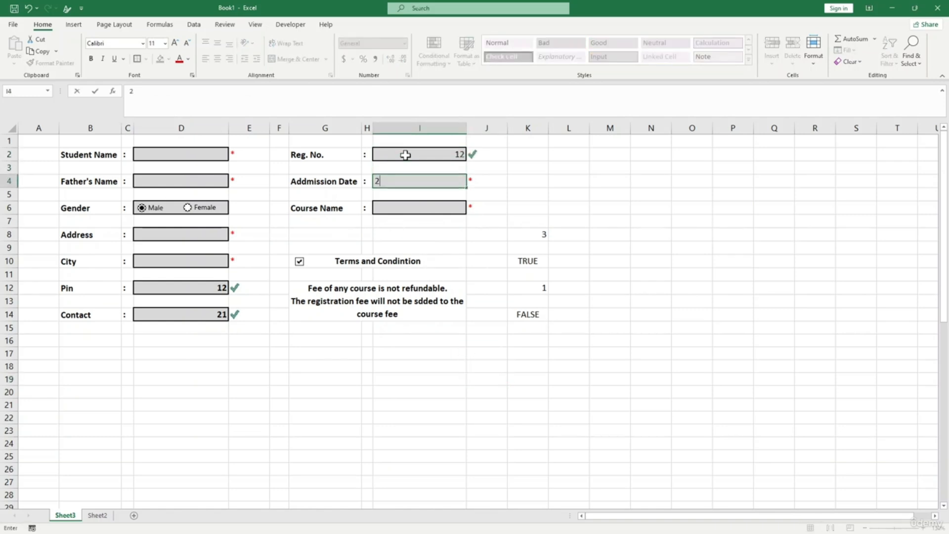
{"action": "key", "text": "Return"}
{"action": "key", "text": "Return"}
{"action": "type", "text": "MI"}
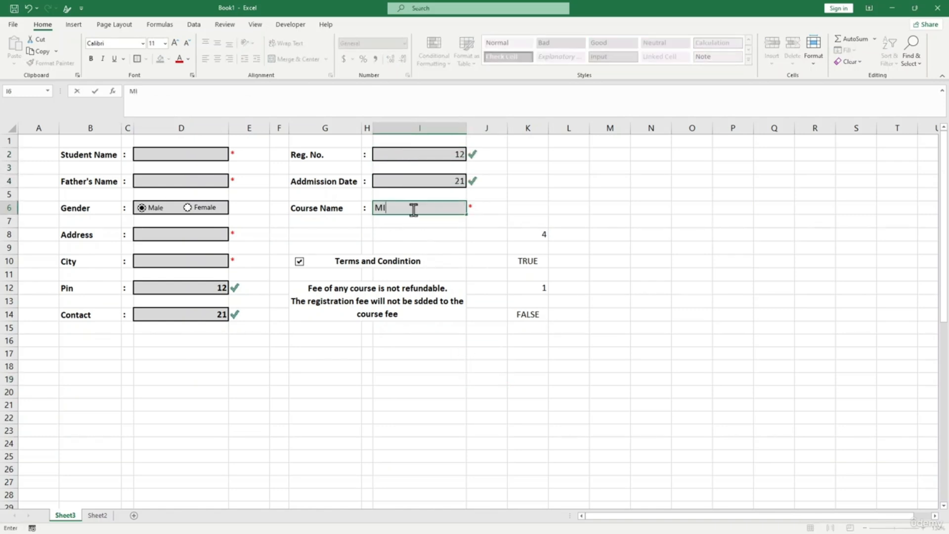
- Fill Student Name, Father's Name, Address and City with test text and confirm K14 reads TRUE
{"action": "left_click", "coordinate": [148, 154]}
{"action": "type", "text": "DF"}
{"action": "left_click", "coordinate": [158, 181]}
{"action": "type", "text": "FD"}
{"action": "left_click", "coordinate": [160, 235]}
{"action": "type", "text": "FD"}
{"action": "left_click", "coordinate": [163, 262]}
{"action": "type", "text": "DF"}
{"action": "left_click", "coordinate": [174, 290]}
{"action": "type", "text": "FF"}
{"action": "key", "text": "Return"}
{"action": "key", "text": "Return"}
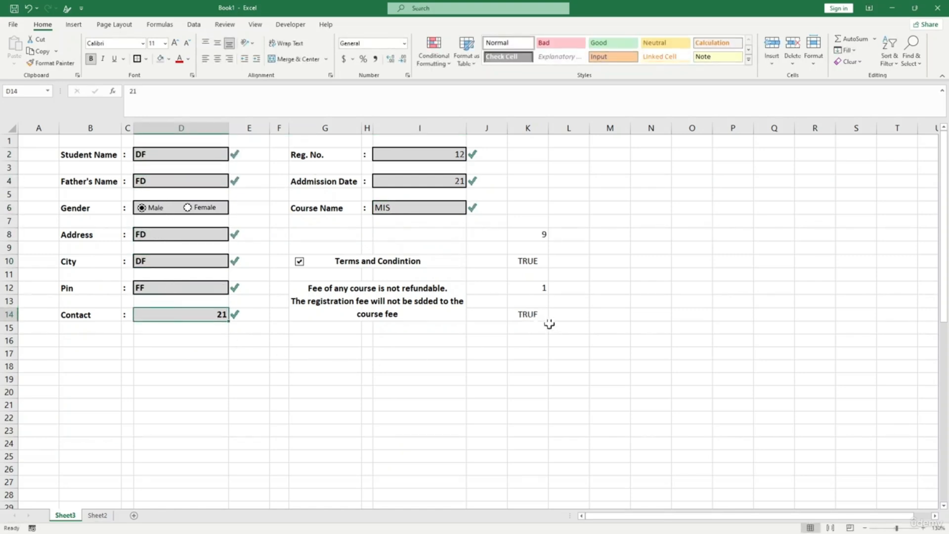
{"action": "left_click", "coordinate": [525, 317]}
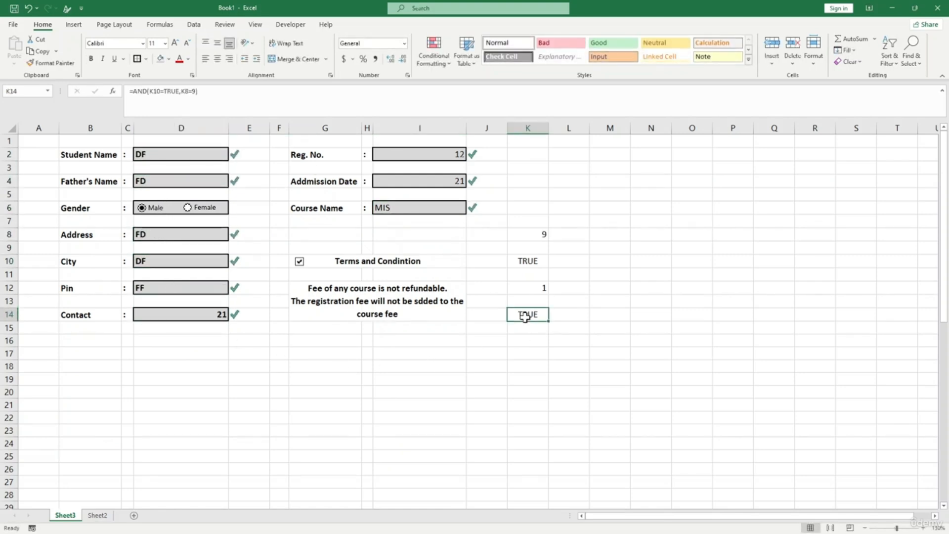
- Clear the lower form fields plus the Student Name and Father's Name entries
{"action": "left_click", "coordinate": [440, 333]}
{"action": "left_click_drag", "start_coordinate": [218, 315], "coordinate": [210, 234]}
{"action": "key", "text": "Delete"}
{"action": "left_click", "coordinate": [212, 286]}
{"action": "left_click", "coordinate": [187, 162]}
{"action": "key", "text": "Delete"}
{"action": "left_click", "coordinate": [168, 182]}
{"action": "key", "text": "Delete"}
- Clear the Reg. No., Admission Date and Course Name entries
{"action": "left_click", "coordinate": [435, 157]}
{"action": "key", "text": "Delete"}
{"action": "left_click", "coordinate": [440, 186]}
{"action": "key", "text": "Delete"}
{"action": "left_click", "coordinate": [426, 206]}
{"action": "key", "text": "Delete"}
{"action": "left_click", "coordinate": [510, 333]}
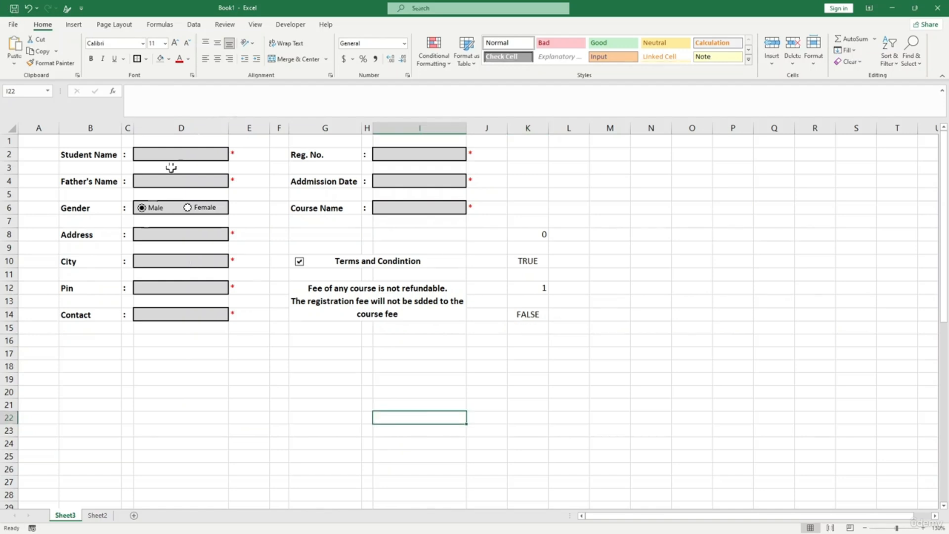
{"action": "left_click", "coordinate": [158, 263]}
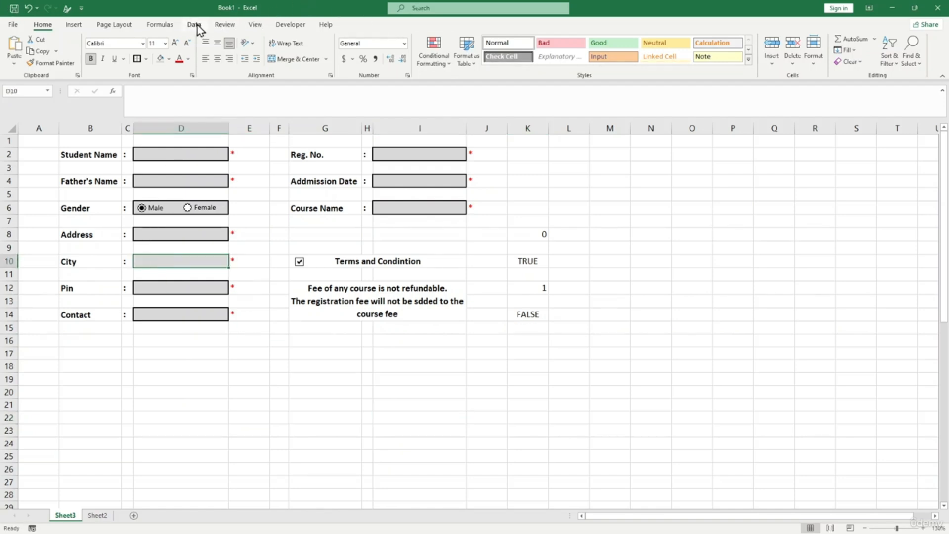
- Apply list validation to City D10 using the pasted US state names
{"action": "left_click", "coordinate": [194, 25]}
{"action": "left_click", "coordinate": [474, 62]}
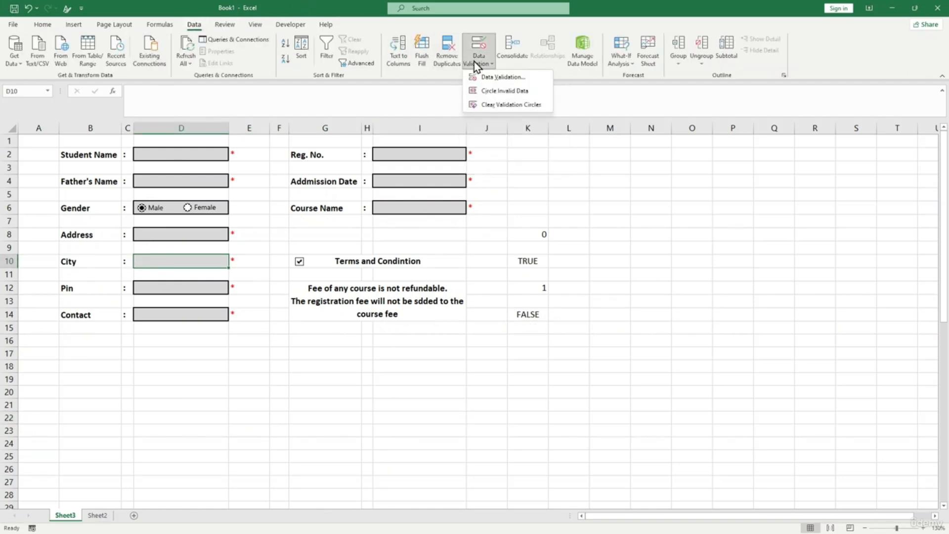
{"action": "left_click", "coordinate": [485, 78]}
{"action": "left_click", "coordinate": [303, 244]}
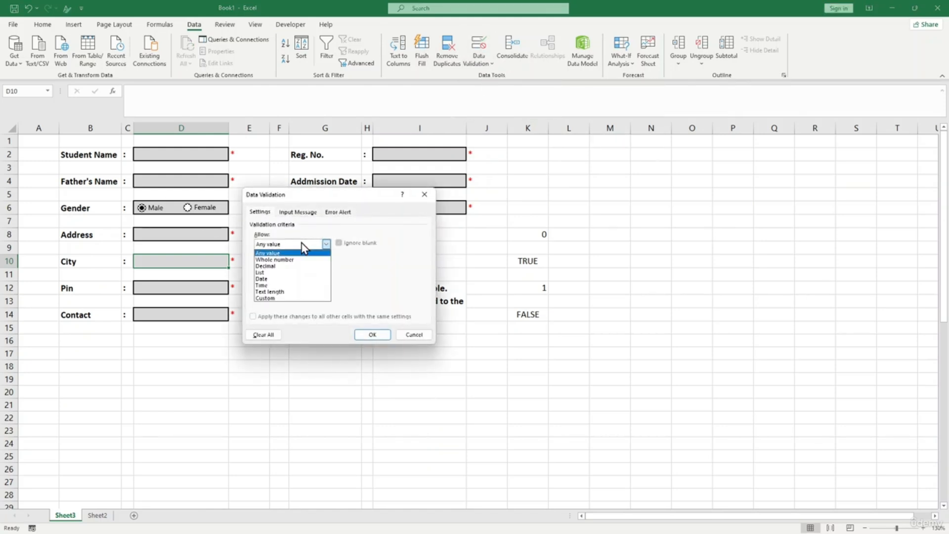
{"action": "left_click", "coordinate": [299, 273]}
{"action": "left_click", "coordinate": [319, 285]}
{"action": "type", "text": "West Virginia, Wisconsin, Wyoming"}
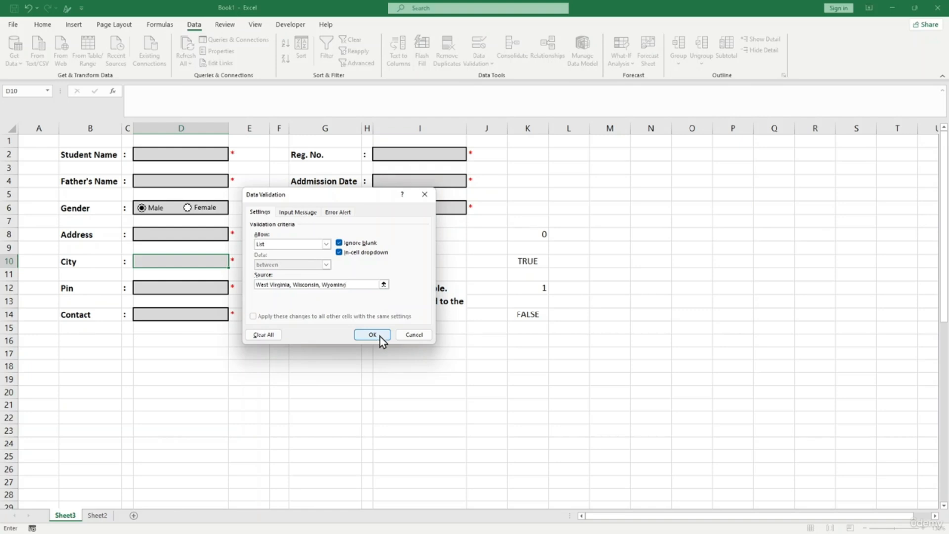
{"action": "left_click", "coordinate": [373, 335]}
- Open the City dropdown to check the state list, then close it without choosing
{"action": "left_click", "coordinate": [236, 266]}
{"action": "left_click", "coordinate": [226, 262]}
{"action": "left_click", "coordinate": [232, 263]}
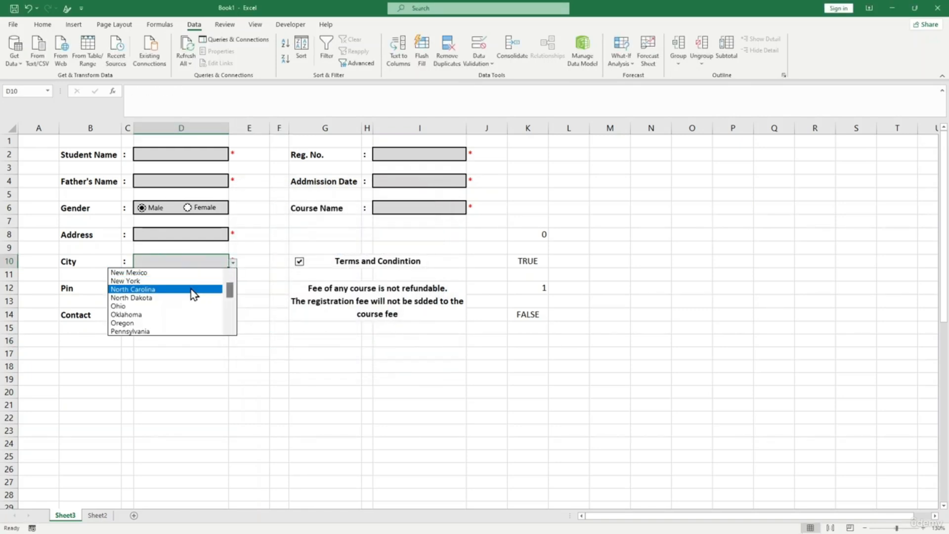
{"action": "mouse_move", "coordinate": [229, 292]}
{"action": "left_mouse_down"}
{"action": "mouse_move", "coordinate": [230, 331]}
{"action": "mouse_move", "coordinate": [229, 305]}
{"action": "left_mouse_up"}
{"action": "left_click", "coordinate": [337, 349]}
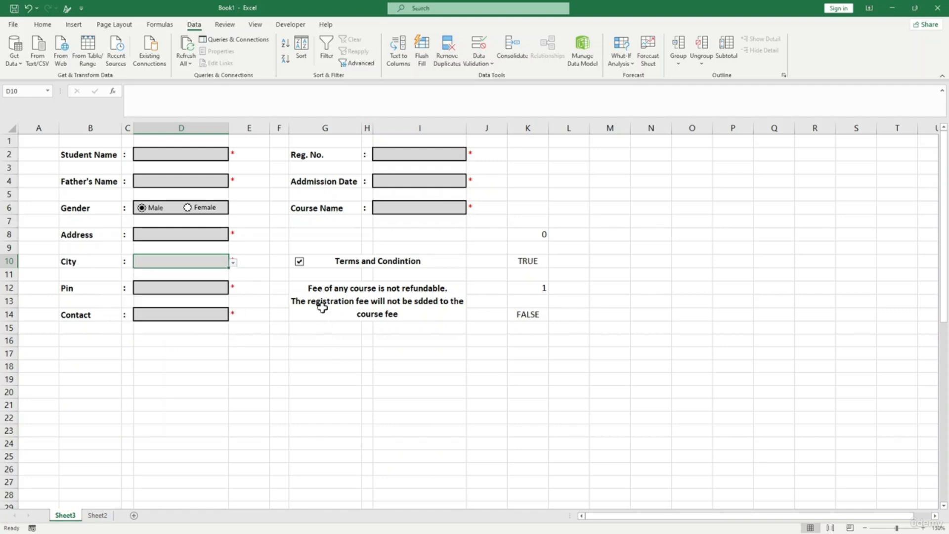
{"action": "double_click", "coordinate": [396, 210]}
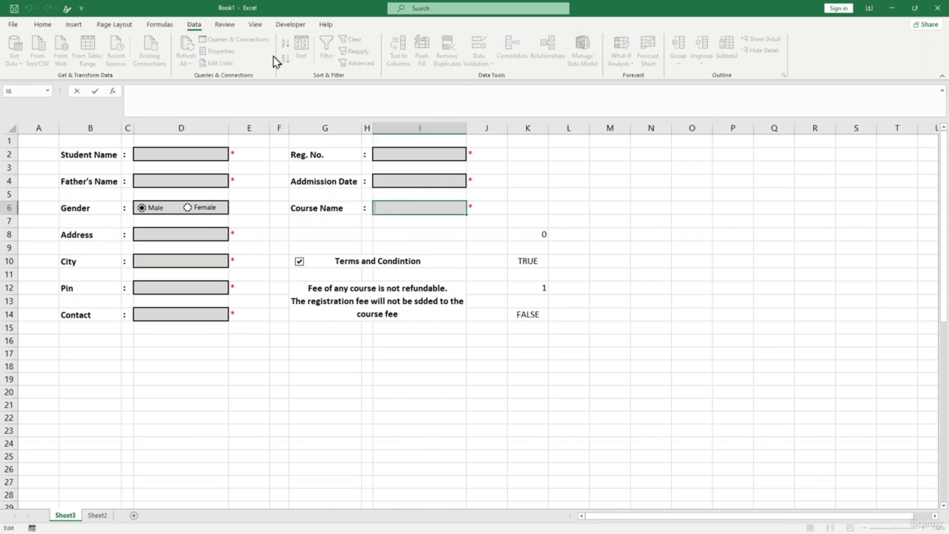
- Apply list validation to Course Name I6 with source 'MIS, ADVANCED COURSE'
{"action": "left_click", "coordinate": [474, 261]}
{"action": "left_click", "coordinate": [429, 207]}
{"action": "left_click", "coordinate": [479, 61]}
{"action": "left_click", "coordinate": [488, 78]}
{"action": "left_click", "coordinate": [325, 244]}
{"action": "left_click", "coordinate": [277, 271]}
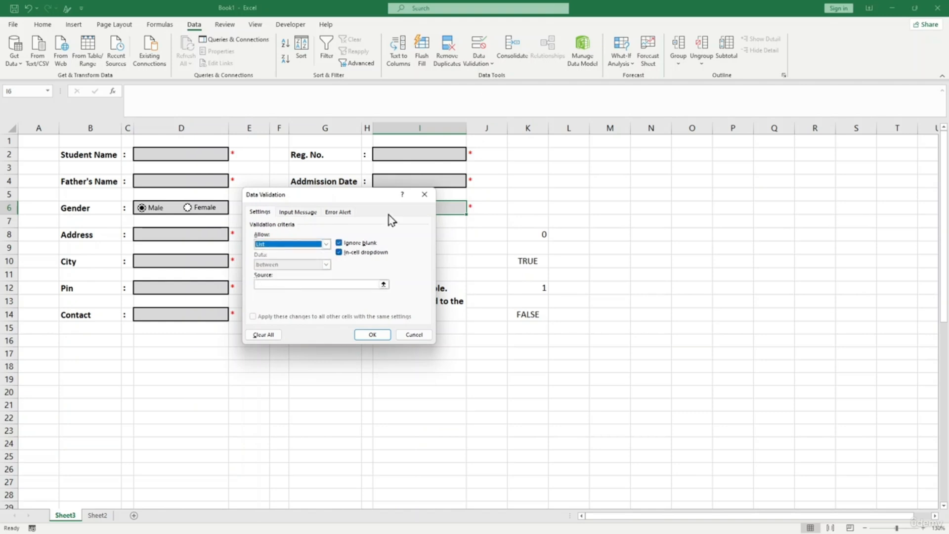
{"action": "left_click", "coordinate": [330, 285]}
{"action": "type", "text": "MIS, AD"}
{"action": "type", "text": "VANCED COURSE"}
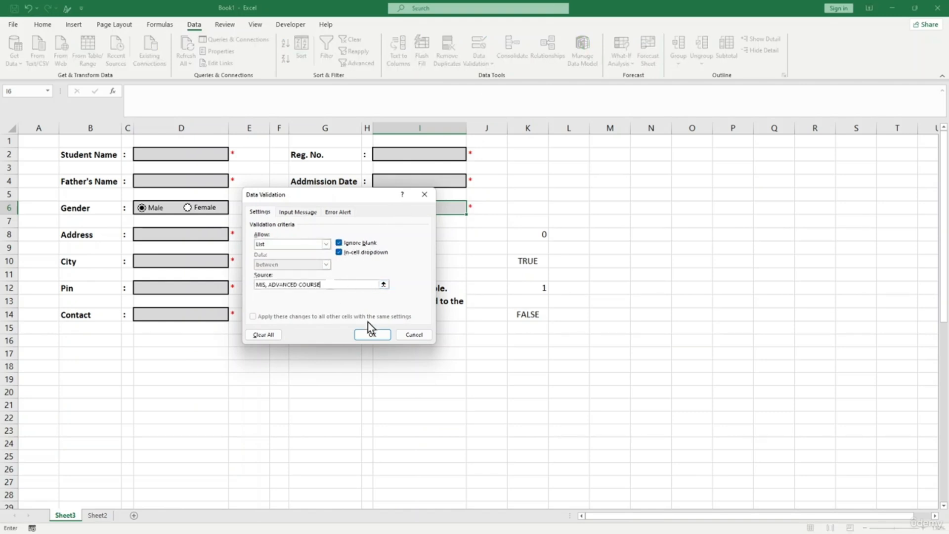
{"action": "left_click", "coordinate": [372, 334]}
- Choose ADVANCED COURSE from the Course Name dropdown
{"action": "left_click", "coordinate": [472, 233]}
{"action": "left_click", "coordinate": [447, 208]}
{"action": "left_click", "coordinate": [471, 208]}
{"action": "left_click", "coordinate": [447, 227]}
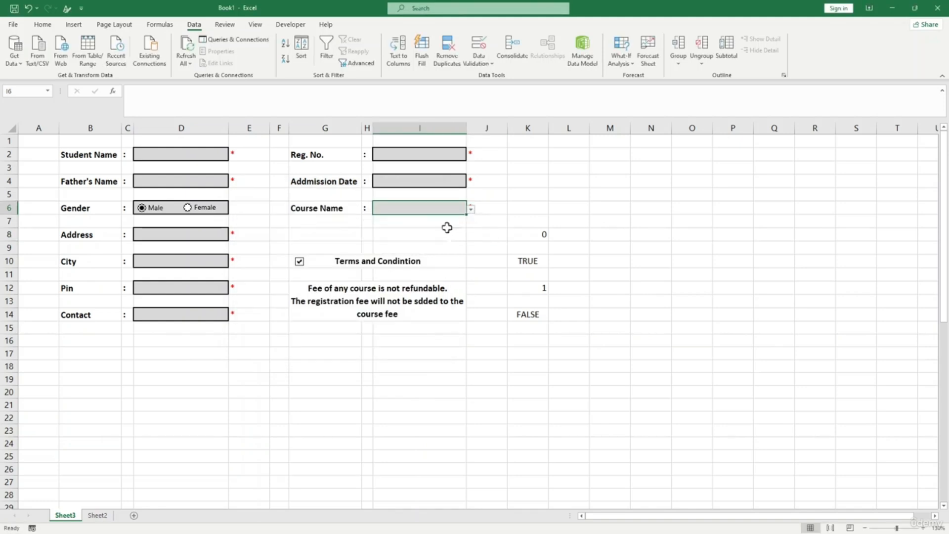
{"action": "left_click", "coordinate": [476, 232]}
{"action": "left_click", "coordinate": [366, 246]}
{"action": "left_click", "coordinate": [487, 352]}
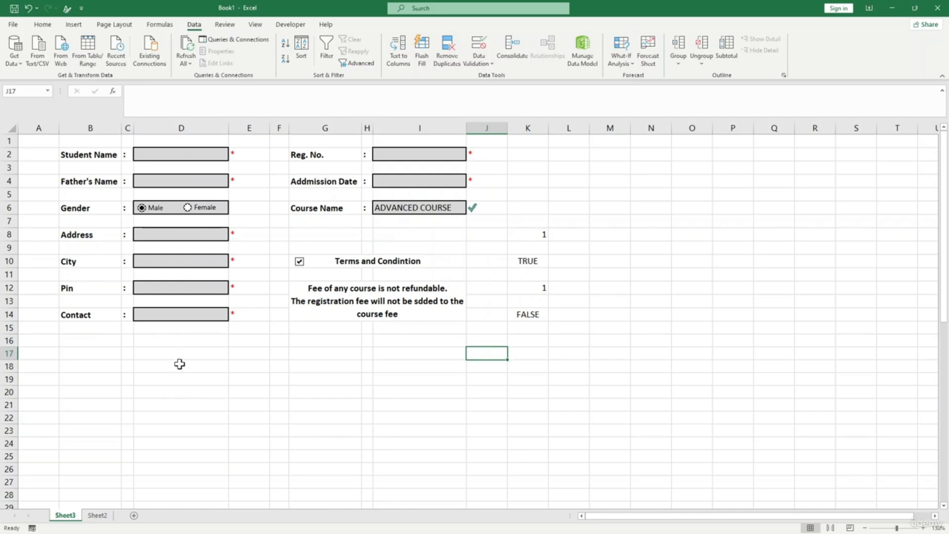
{"action": "scroll", "coordinate": [198, 366], "scroll_direction": "down", "scroll_amount": 3}
{"action": "scroll", "coordinate": [200, 364], "scroll_direction": "up", "scroll_amount": 3}
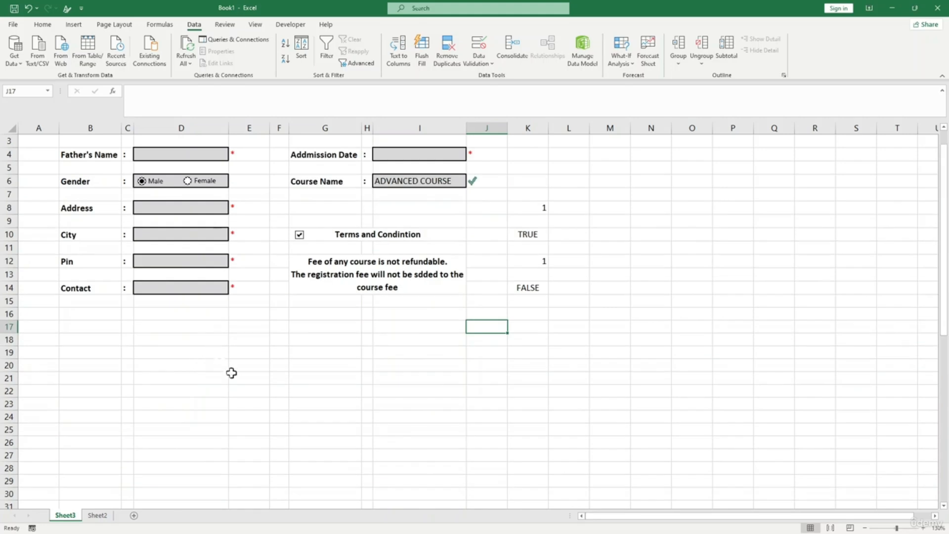
{"action": "scroll", "coordinate": [207, 457], "scroll_direction": "down", "scroll_amount": 2}
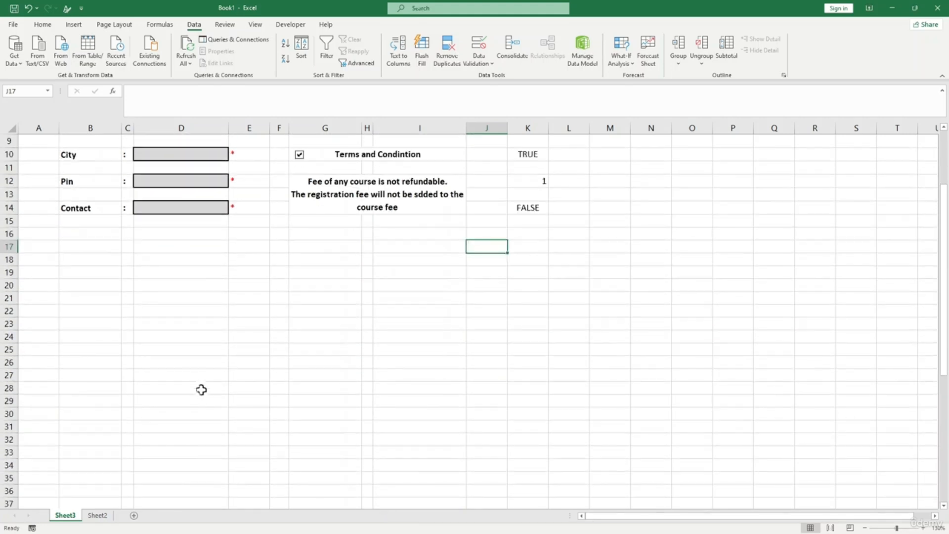
{"action": "left_click", "coordinate": [190, 364]}
- Make row 28 taller and type the Submit label into E28
{"action": "left_click", "coordinate": [246, 361]}
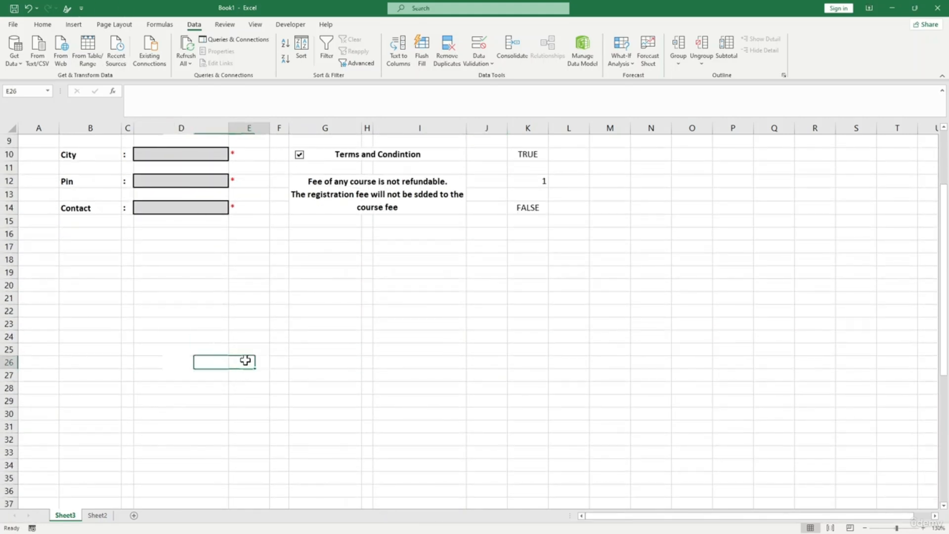
{"action": "left_click", "coordinate": [246, 387]}
{"action": "left_click_drag", "start_coordinate": [17, 396], "coordinate": [20, 399]}
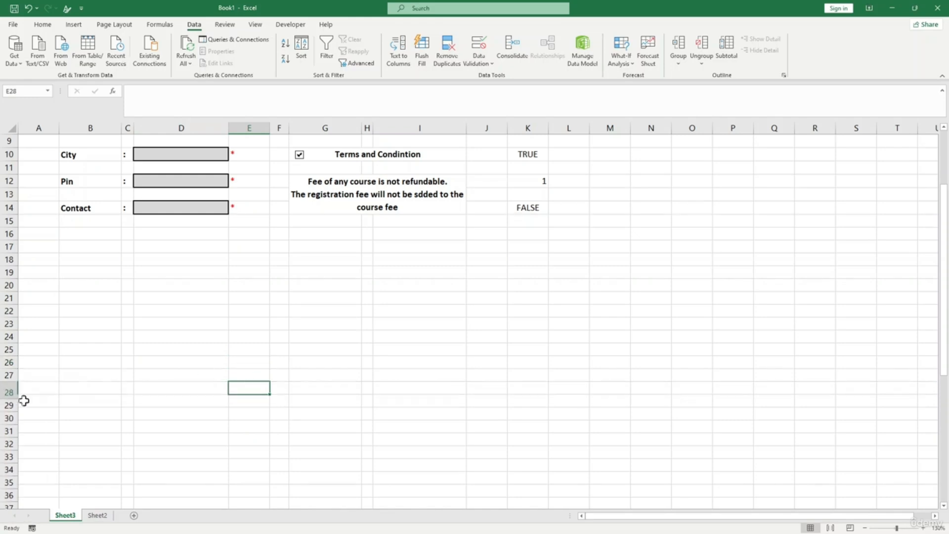
{"action": "right_click", "coordinate": [254, 395]}
{"action": "left_click", "coordinate": [245, 394]}
{"action": "double_click", "coordinate": [245, 393]}
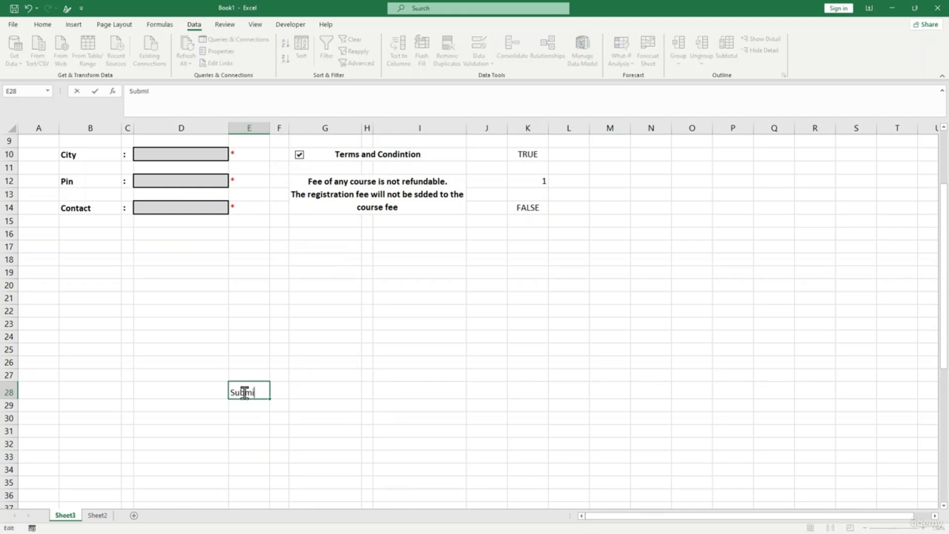
{"action": "left_click", "coordinate": [257, 418]}
{"action": "left_click", "coordinate": [257, 390]}
- Centre Submit horizontally and vertically, with grey fill and white font colour
{"action": "left_click", "coordinate": [55, 26]}
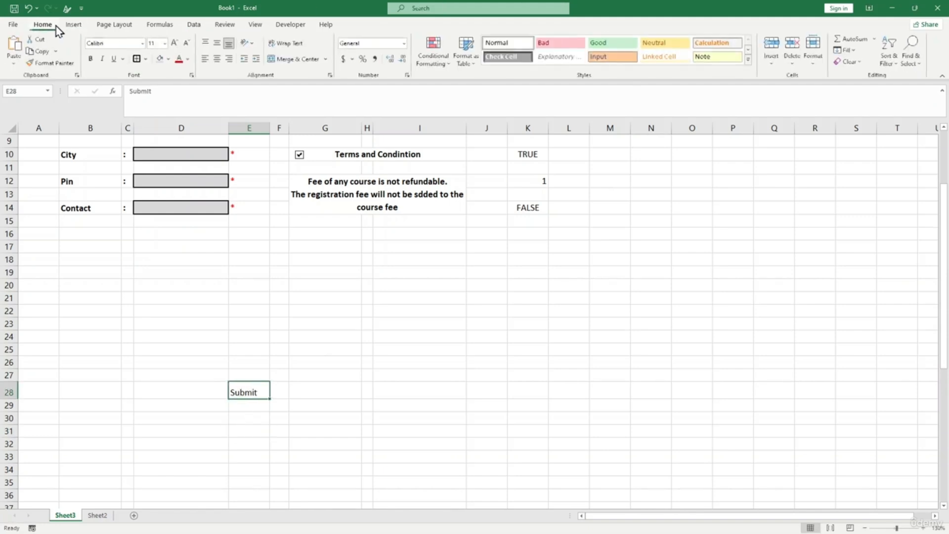
{"action": "left_click", "coordinate": [217, 59]}
{"action": "left_click", "coordinate": [217, 43]}
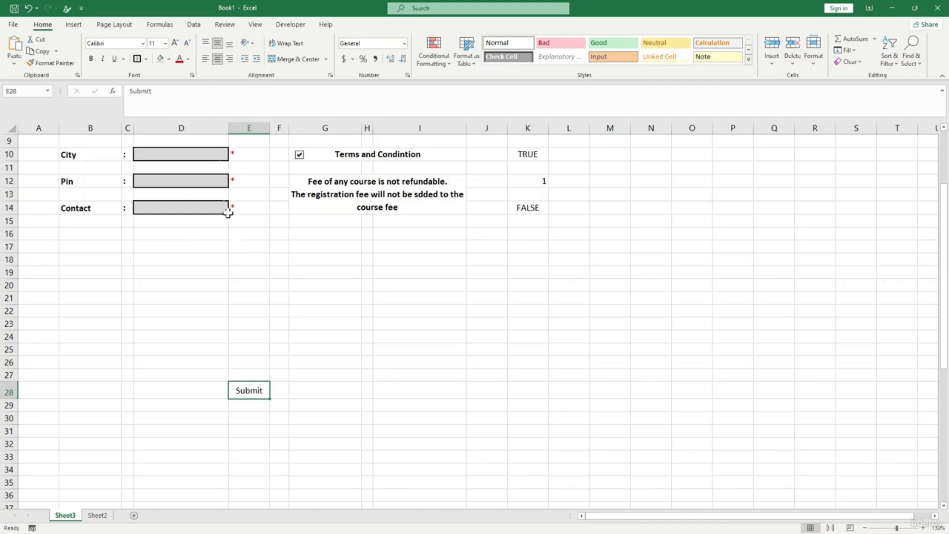
{"action": "left_click", "coordinate": [168, 59]}
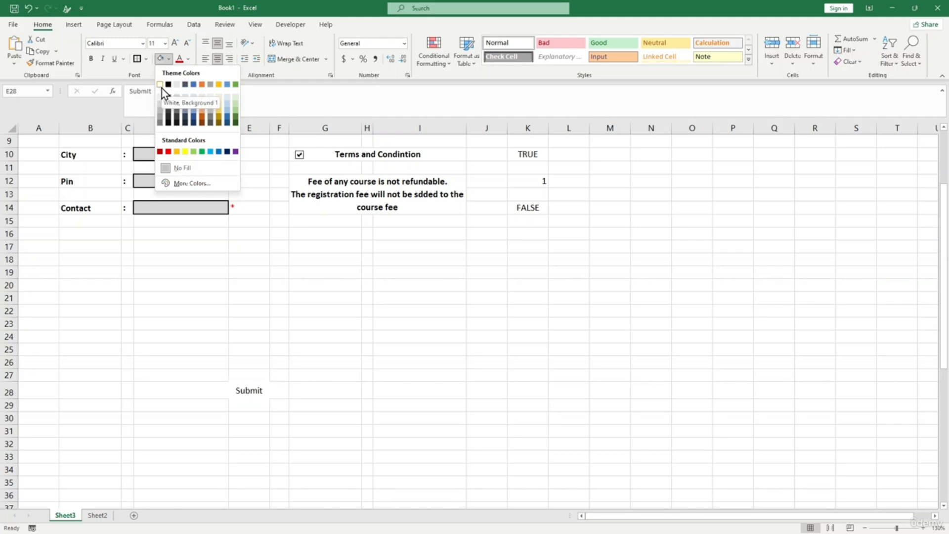
{"action": "left_click", "coordinate": [168, 106]}
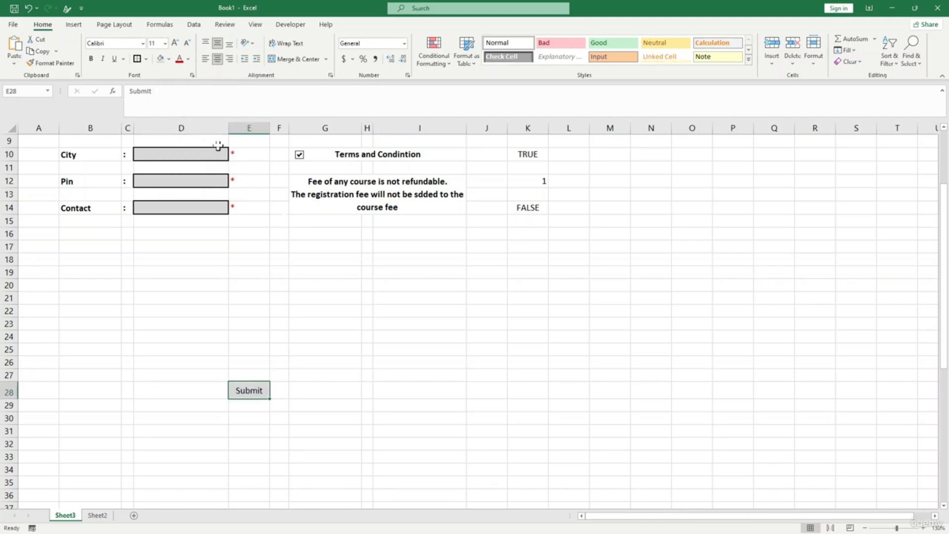
{"action": "left_click", "coordinate": [189, 58]}
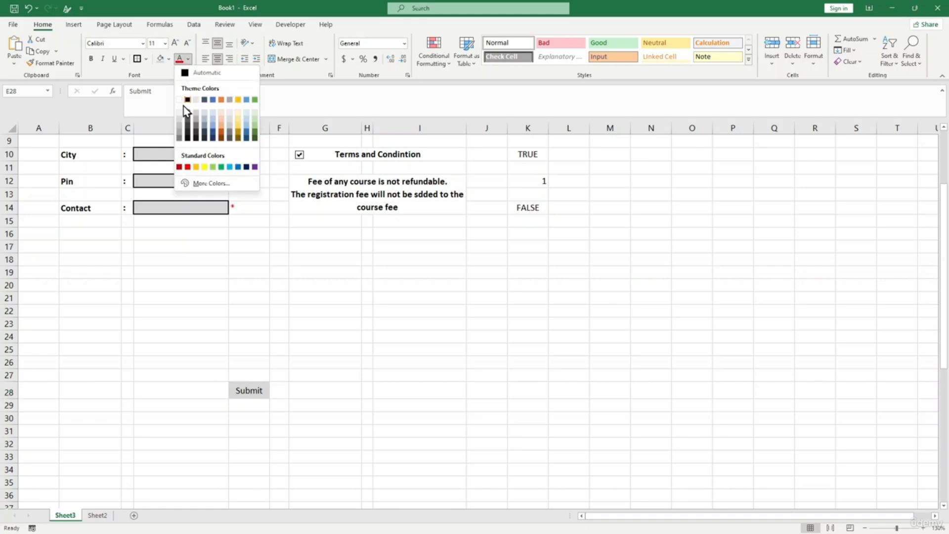
{"action": "left_click", "coordinate": [186, 94]}
{"action": "left_click", "coordinate": [367, 375]}
{"action": "left_click", "coordinate": [254, 391]}
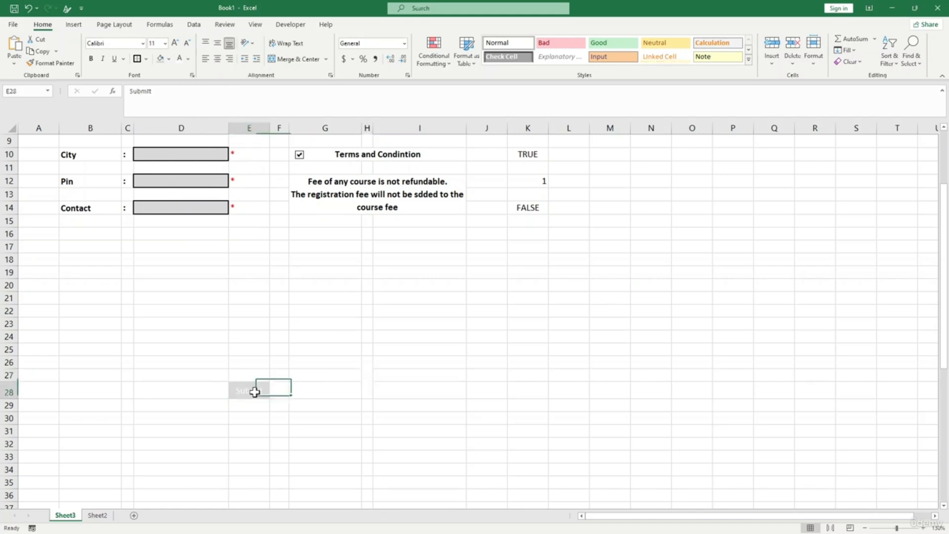
{"action": "left_click", "coordinate": [424, 62]}
- Create a formula-based conditional formatting rule for E28 testing $K$14 = TRUE
{"action": "left_click", "coordinate": [450, 199]}
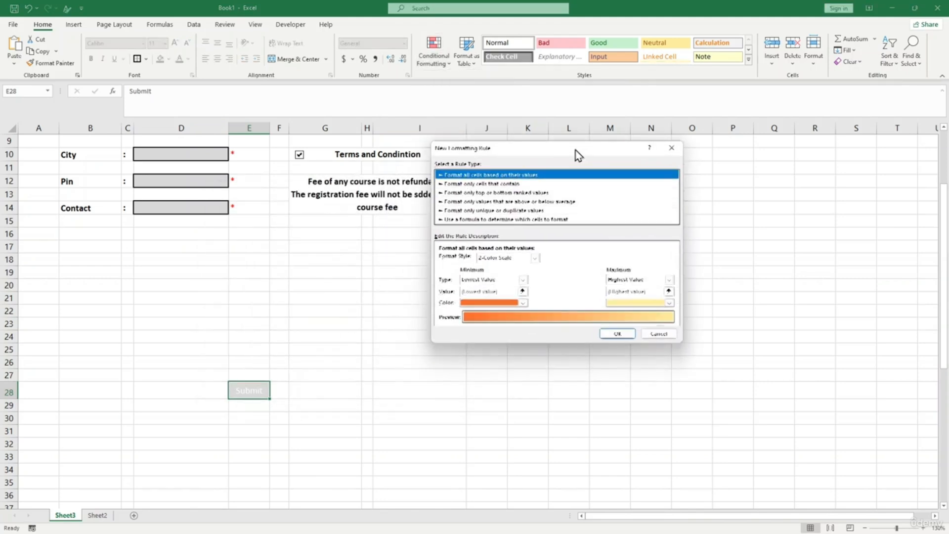
{"action": "left_click", "coordinate": [531, 220]}
{"action": "left_click_drag", "start_coordinate": [543, 148], "coordinate": [623, 136]}
{"action": "left_click", "coordinate": [539, 248]}
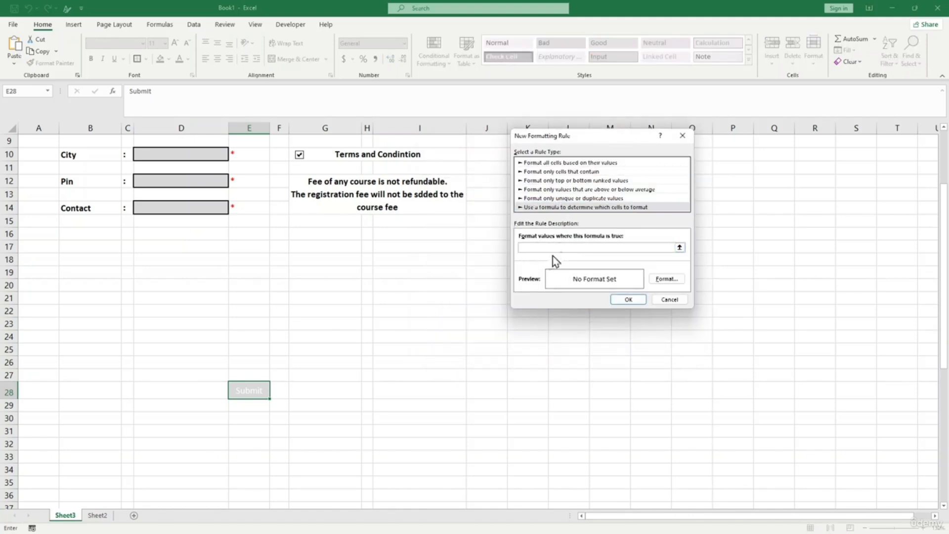
{"action": "left_click", "coordinate": [262, 397]}
{"action": "type", "text": "=t"}
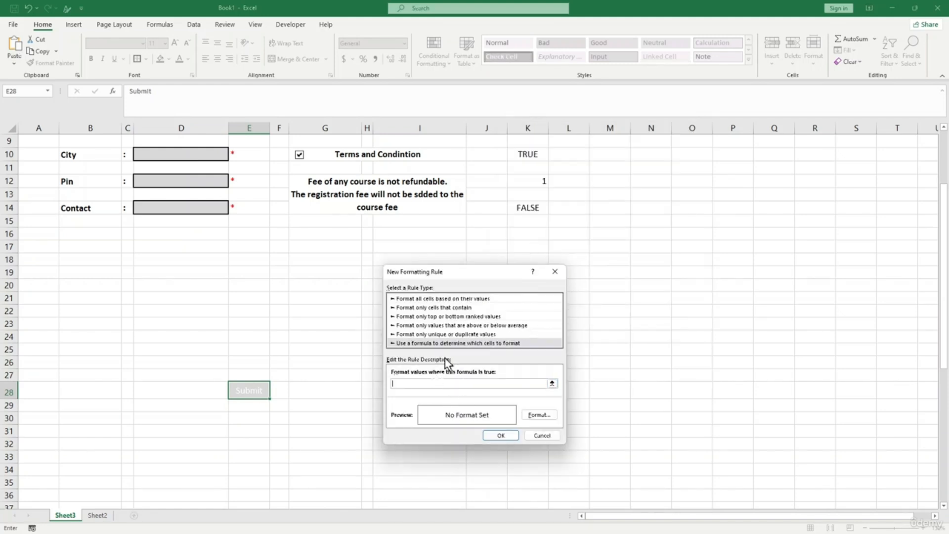
{"action": "left_click", "coordinate": [525, 209]}
- Give the rule a green fill and bold text, then save it
{"action": "left_click", "coordinate": [537, 416]}
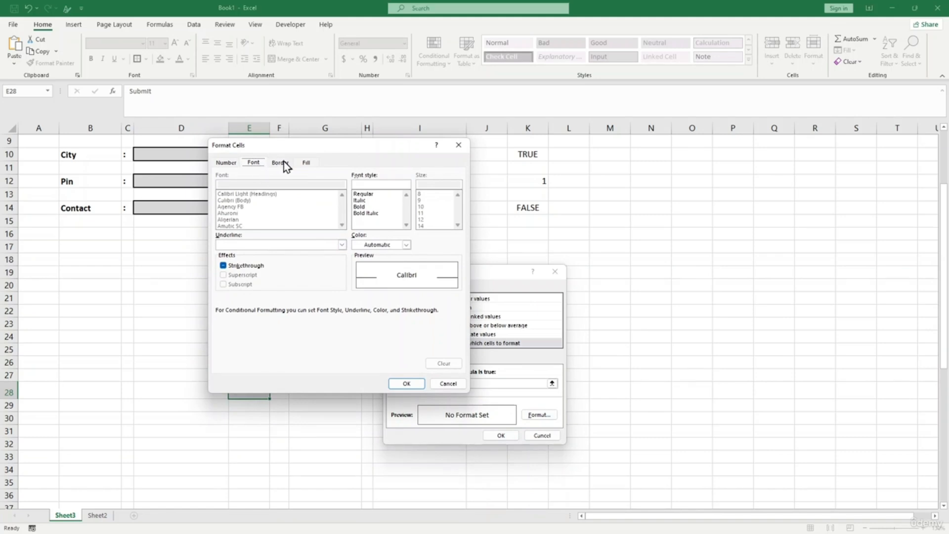
{"action": "left_click", "coordinate": [306, 162]}
{"action": "left_click", "coordinate": [269, 259]}
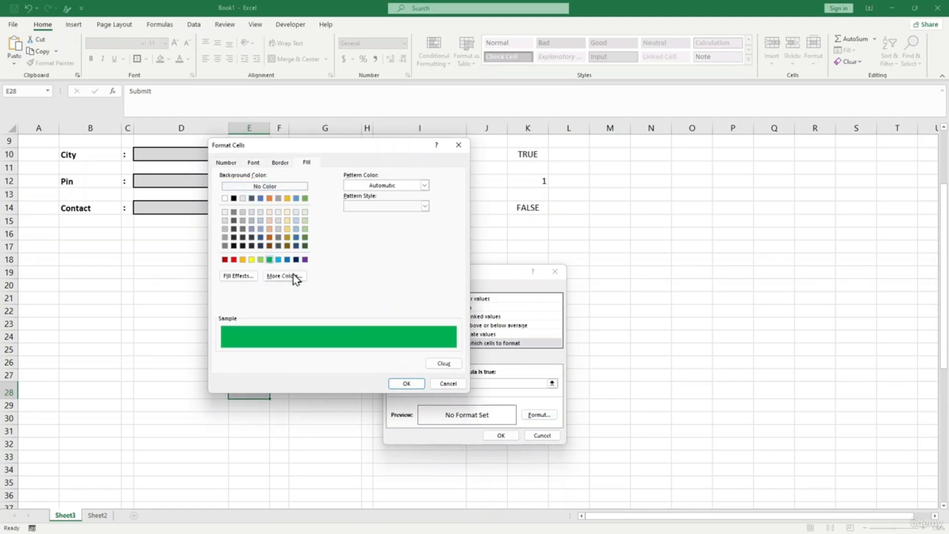
{"action": "left_click", "coordinate": [254, 163]}
{"action": "left_click", "coordinate": [278, 164]}
{"action": "left_click", "coordinate": [254, 163]}
{"action": "left_click", "coordinate": [363, 207]}
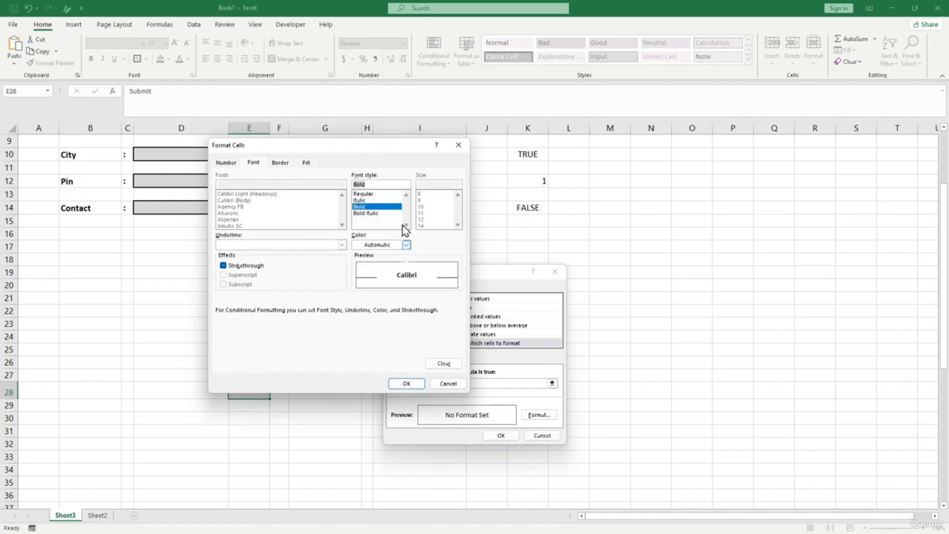
{"action": "left_click", "coordinate": [302, 164]}
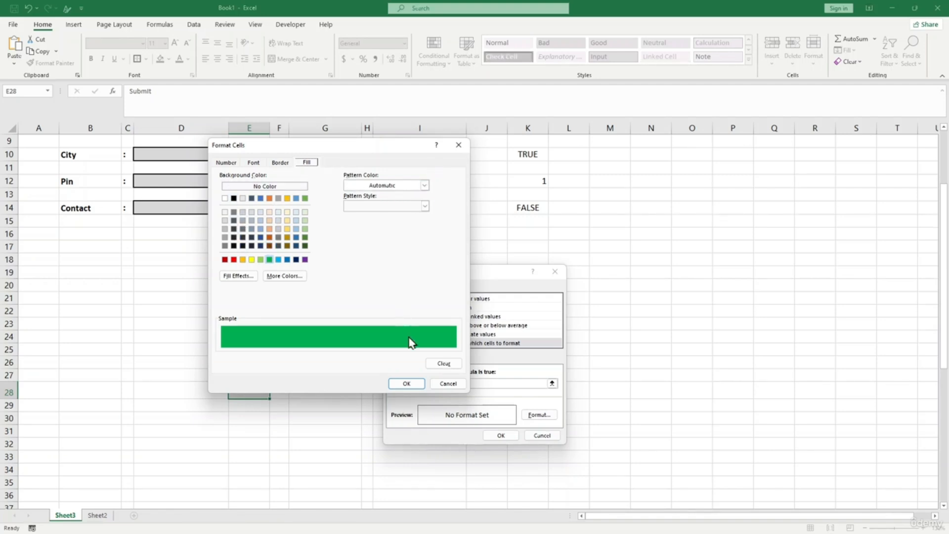
{"action": "left_click", "coordinate": [406, 383]}
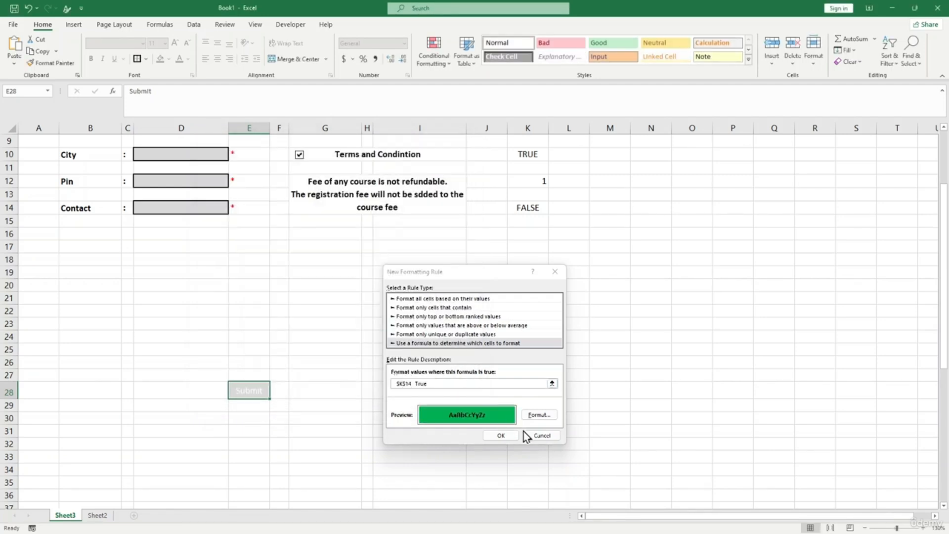
{"action": "left_click", "coordinate": [501, 435]}
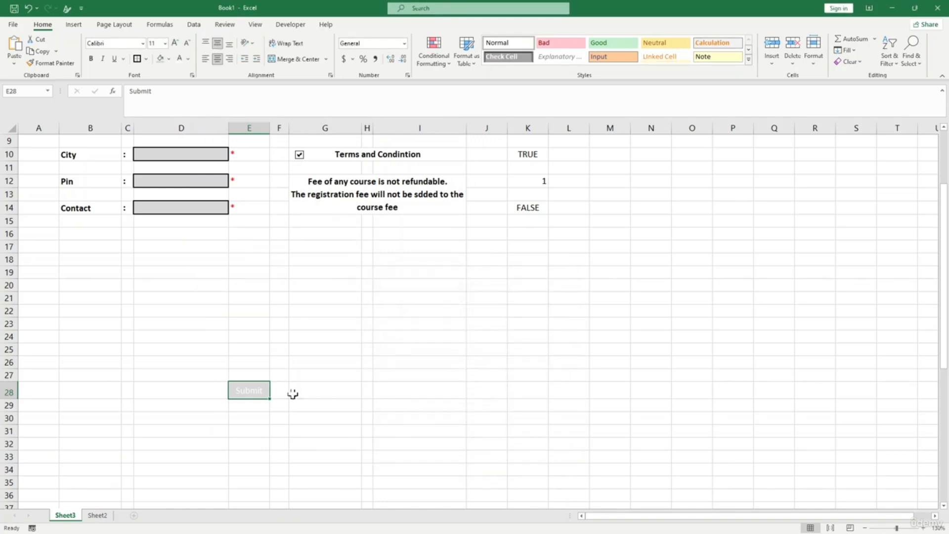
- Enter 'd' in Student Name, Father's Name and Address, and choose North Carolina as City
{"action": "scroll", "coordinate": [278, 405], "scroll_direction": "up", "scroll_amount": 2}
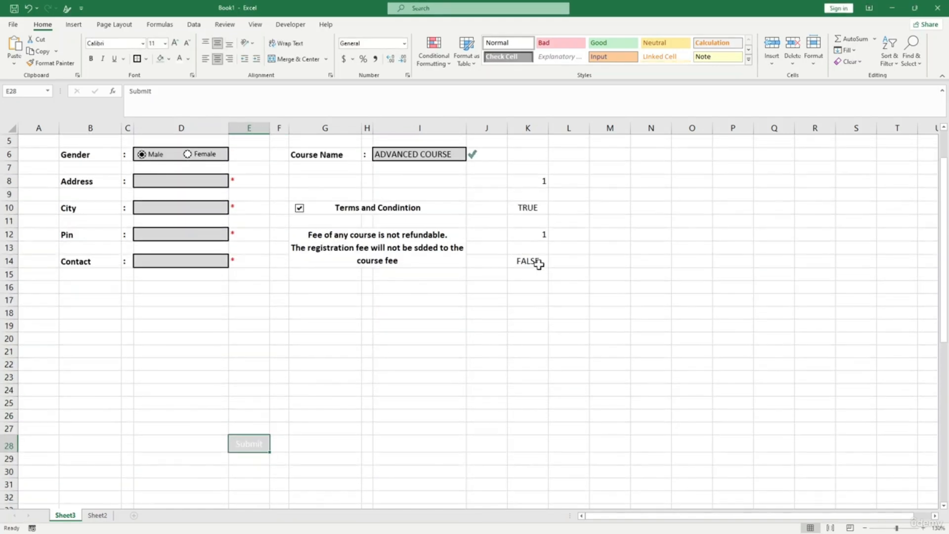
{"action": "scroll", "coordinate": [485, 277], "scroll_direction": "up", "scroll_amount": 2}
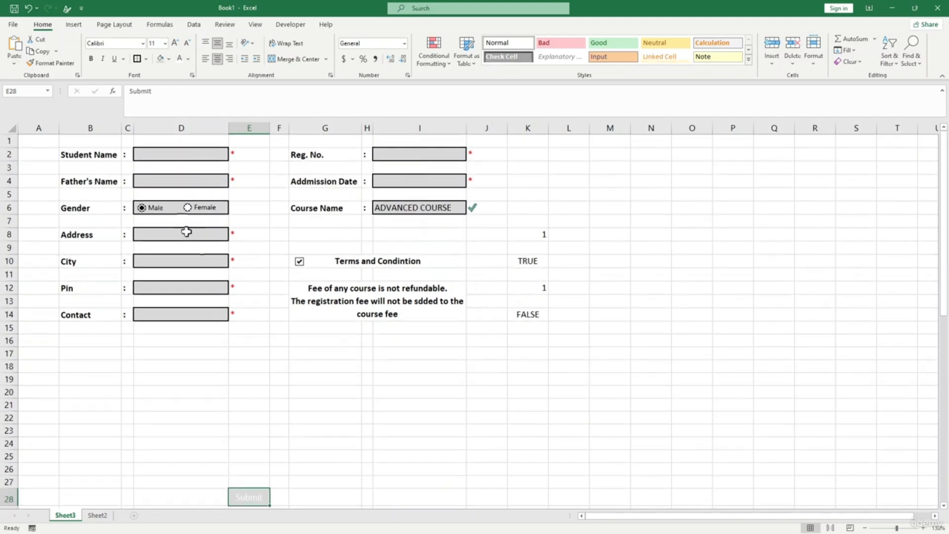
{"action": "left_click", "coordinate": [177, 157]}
{"action": "type", "text": "d"}
{"action": "left_click", "coordinate": [168, 180]}
{"action": "type", "text": "d"}
{"action": "left_click", "coordinate": [169, 235]}
{"action": "type", "text": "d"}
{"action": "left_click", "coordinate": [173, 261]}
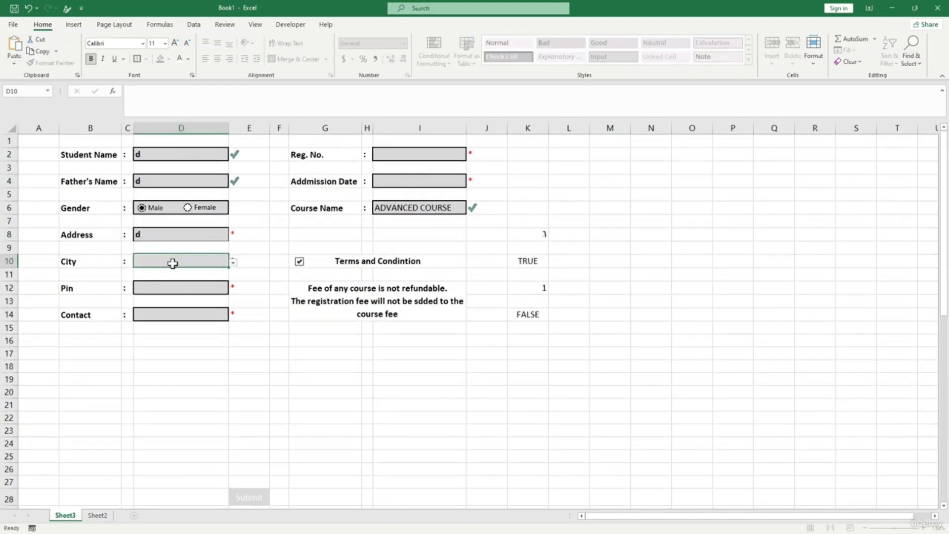
{"action": "left_click", "coordinate": [232, 262]}
{"action": "left_click", "coordinate": [194, 289]}
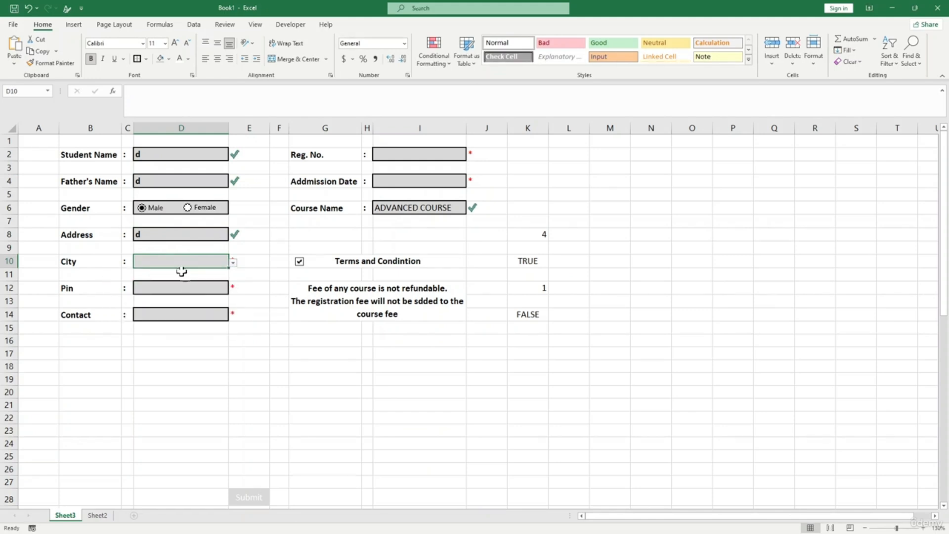
- Fill Pin with 'df', Contact with a test number, Reg. No. 2 and Admission Date Jun-21
{"action": "left_click", "coordinate": [188, 287]}
{"action": "type", "text": "df"}
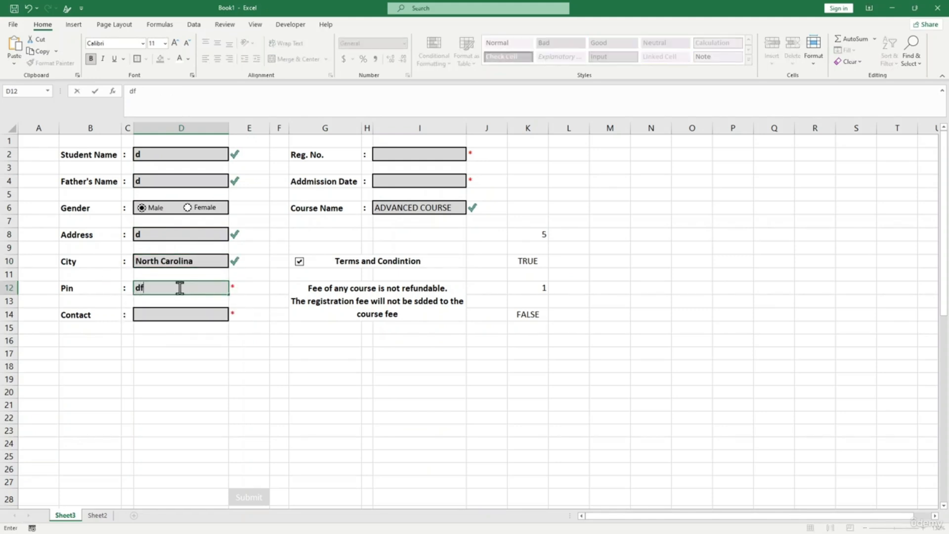
{"action": "left_click", "coordinate": [178, 319]}
{"action": "type", "text": "3210"}
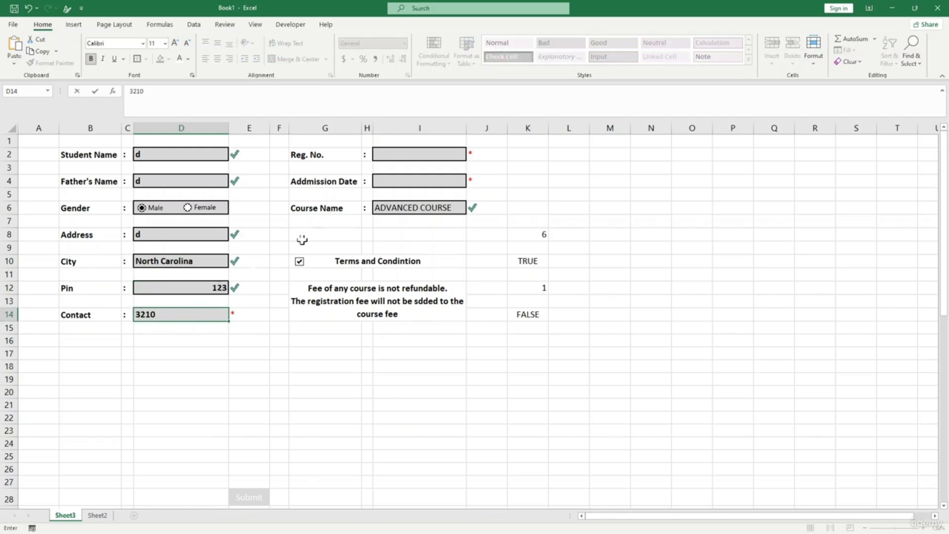
{"action": "left_click", "coordinate": [419, 150]}
{"action": "type", "text": "211"}
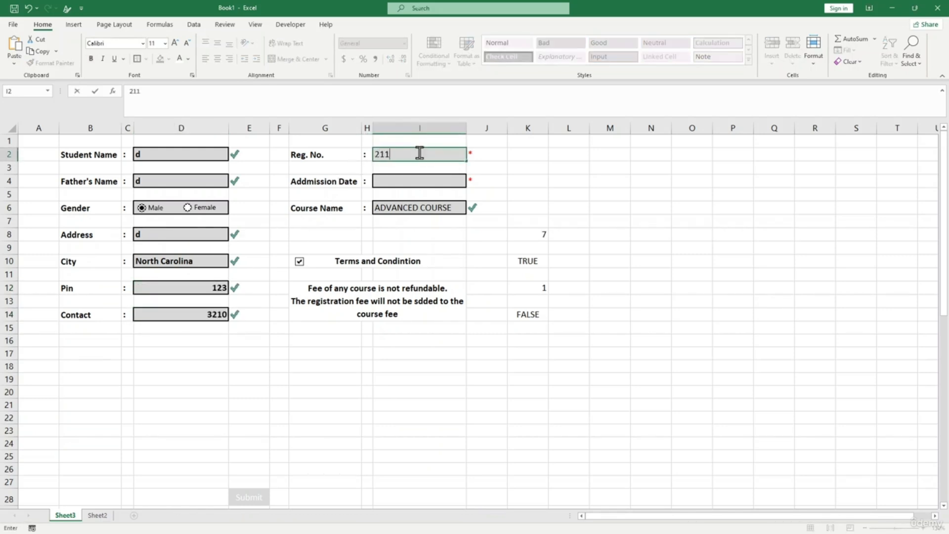
{"action": "left_click", "coordinate": [434, 184]}
{"action": "type", "text": "j"}
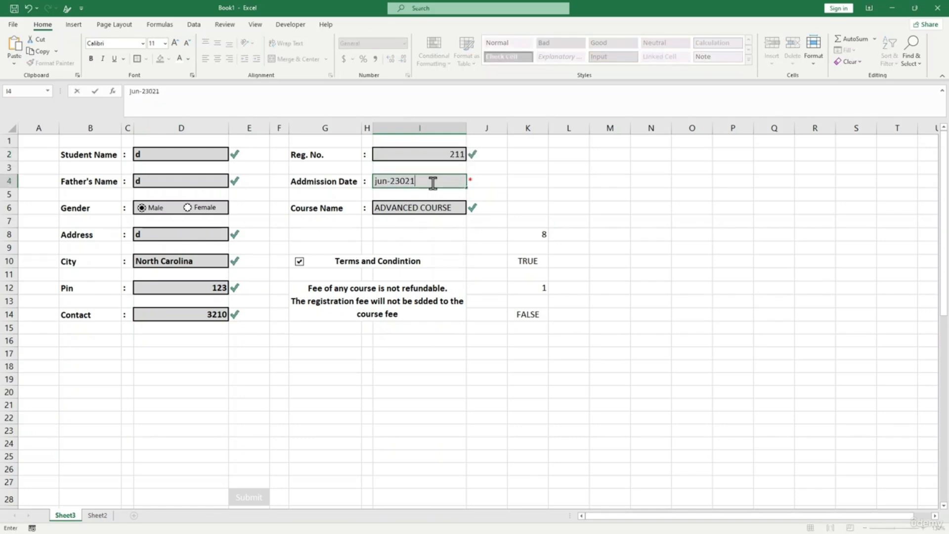
{"action": "type", "text": "un-21"}
{"action": "left_click", "coordinate": [435, 365]}
{"action": "scroll", "coordinate": [419, 420], "scroll_direction": "down", "scroll_amount": 1}
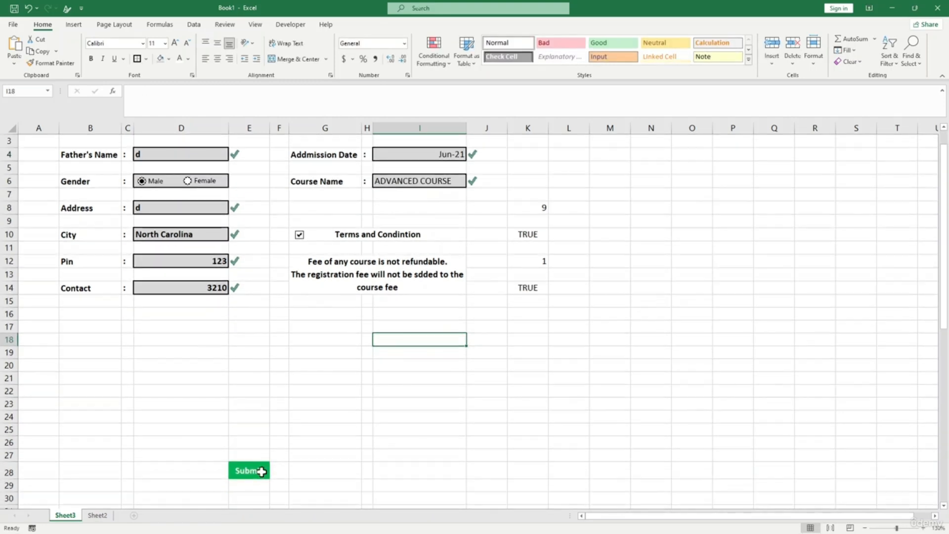
- Copy the Submit cell E28 and paste it at G16
{"action": "left_click", "coordinate": [265, 476]}
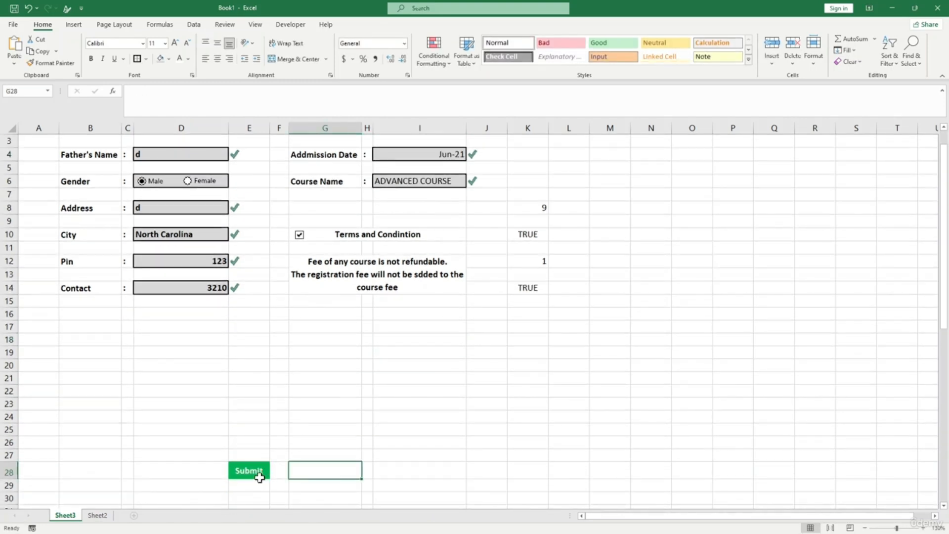
{"action": "left_click", "coordinate": [260, 478]}
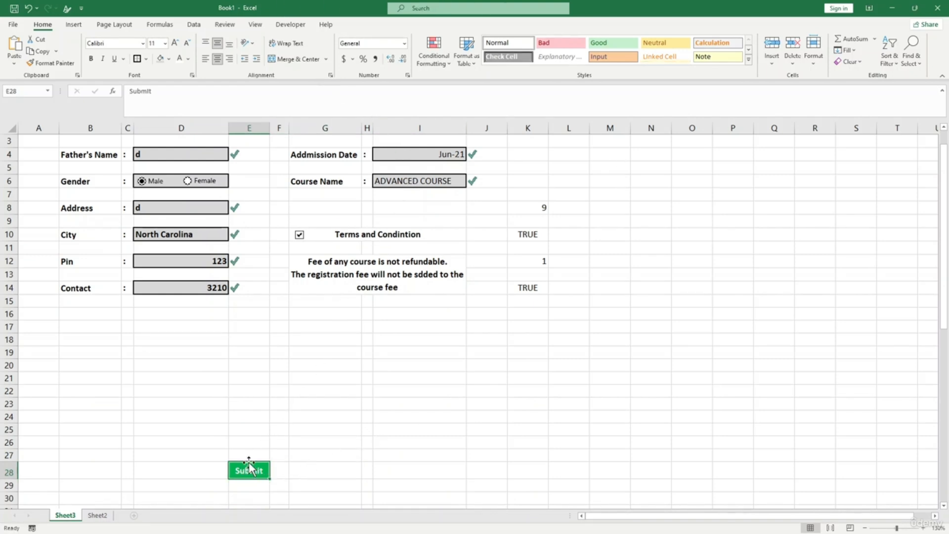
{"action": "key", "text": "ctrl+c"}
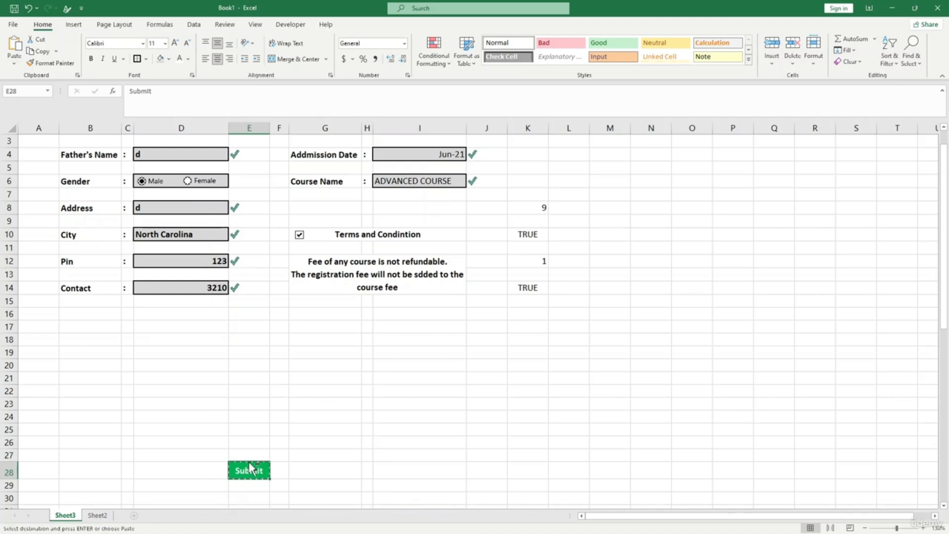
{"action": "left_click", "coordinate": [293, 316]}
{"action": "right_click", "coordinate": [293, 316]}
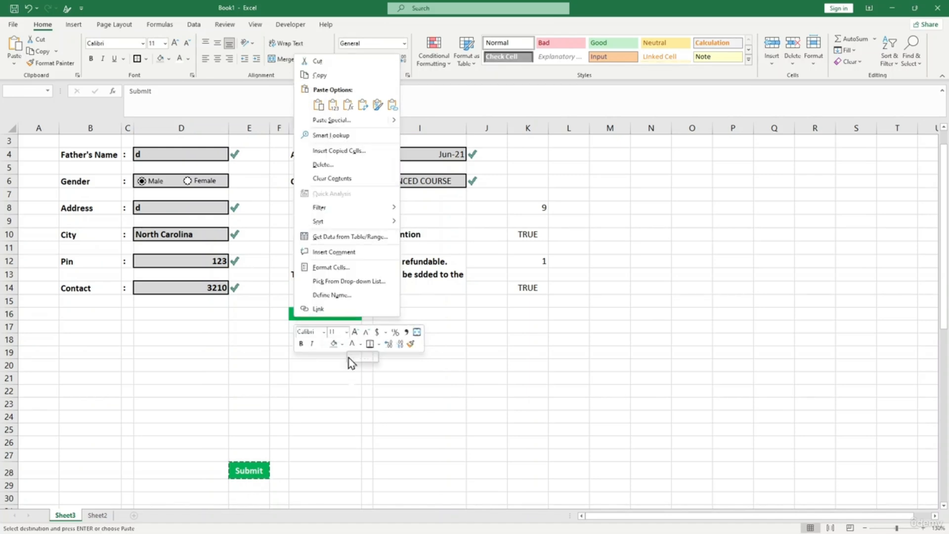
{"action": "key", "text": "Escape"}
{"action": "key", "text": "ctrl+v"}
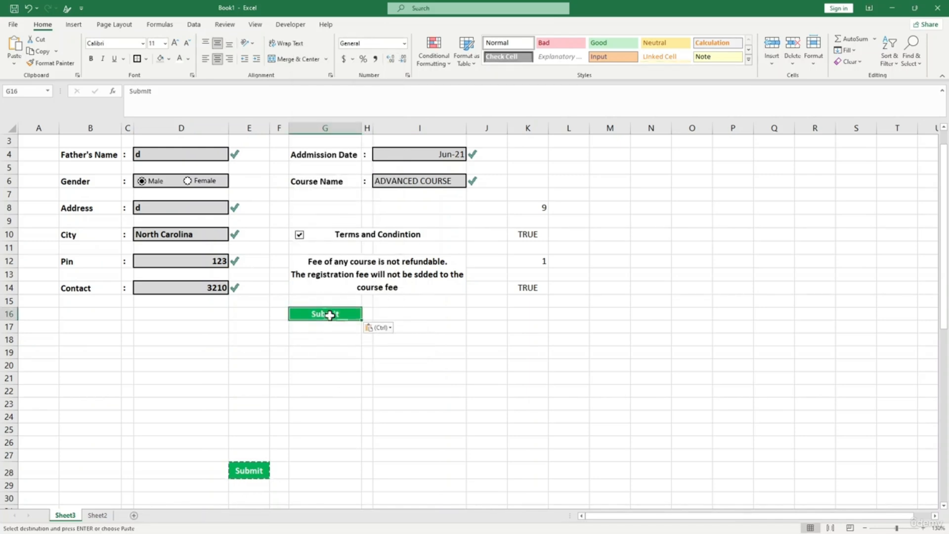
- Turn the paste into a Linked Picture and drag it left to F16
{"action": "left_click", "coordinate": [379, 327]}
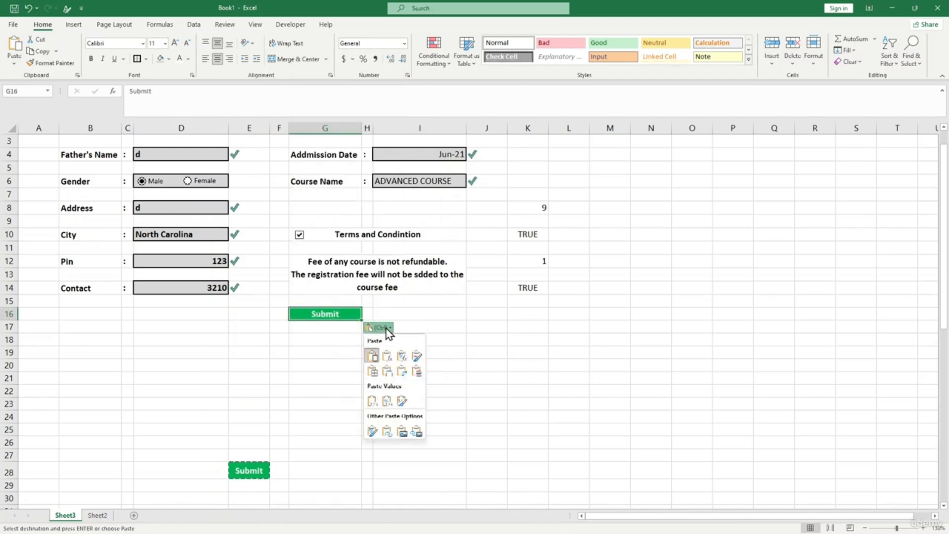
{"action": "left_click", "coordinate": [418, 431]}
{"action": "left_click_drag", "start_coordinate": [321, 316], "coordinate": [298, 316]}
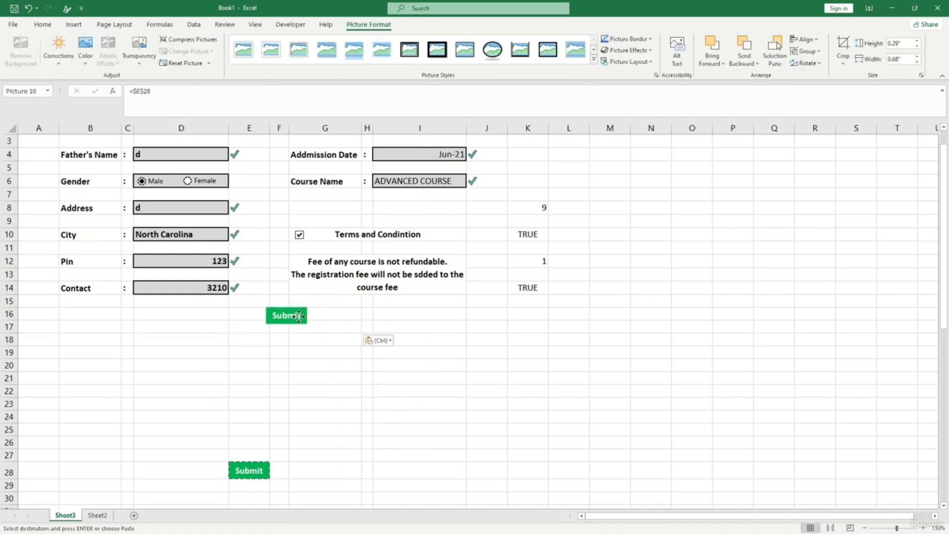
{"action": "left_click", "coordinate": [309, 395]}
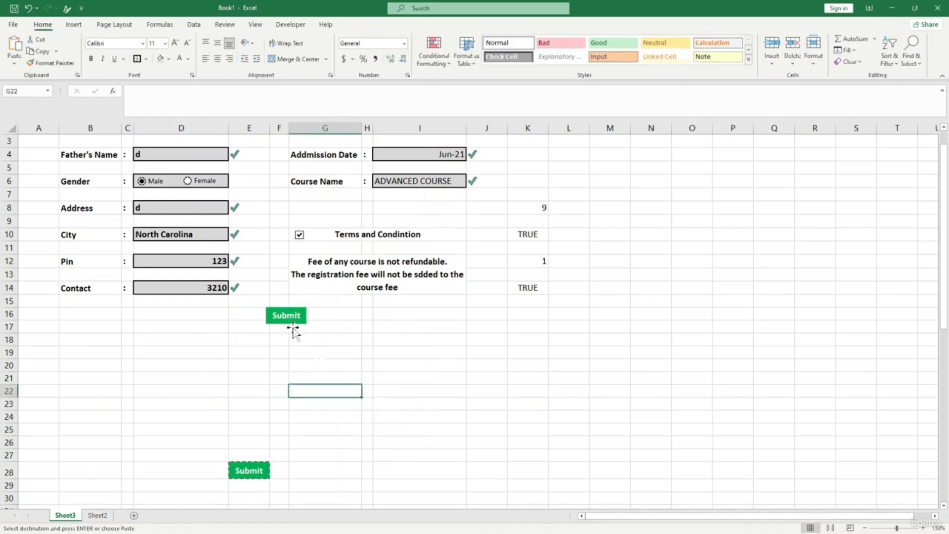
- Check the source Submit cell E28 and select E30 for a second button
{"action": "left_click", "coordinate": [424, 425]}
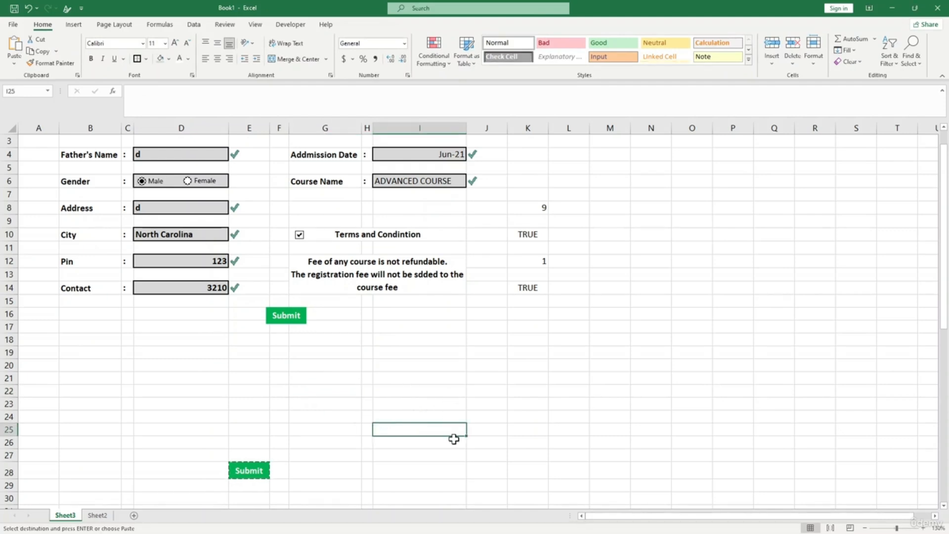
{"action": "left_click", "coordinate": [298, 368]}
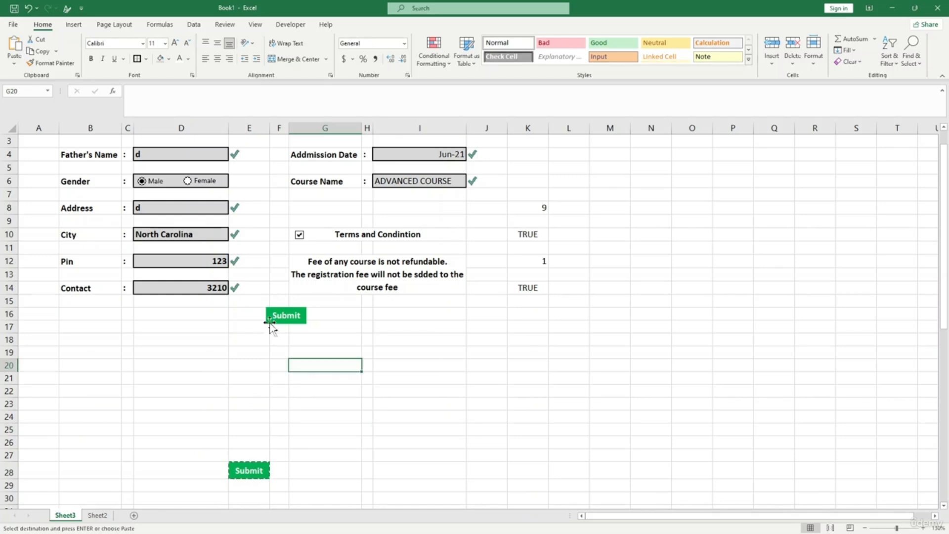
{"action": "left_click", "coordinate": [267, 467]}
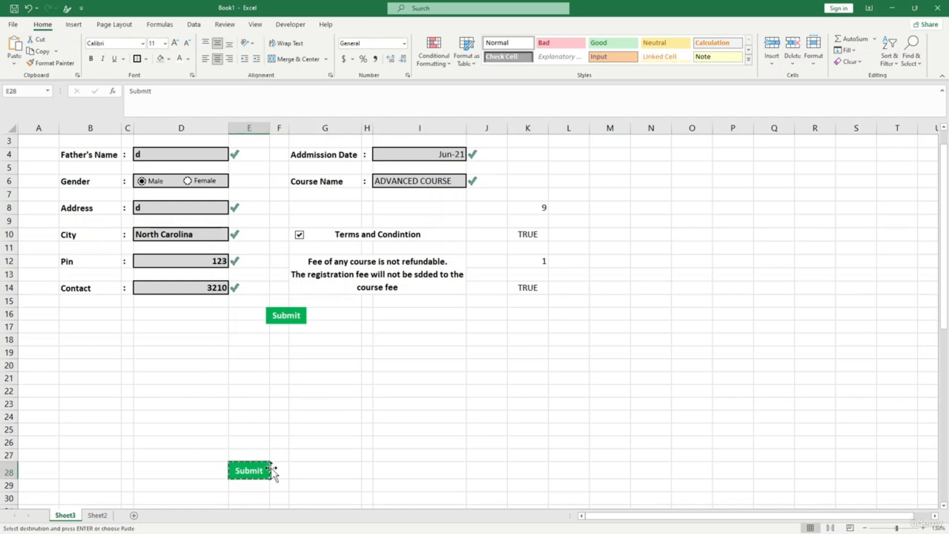
{"action": "left_click", "coordinate": [245, 496]}
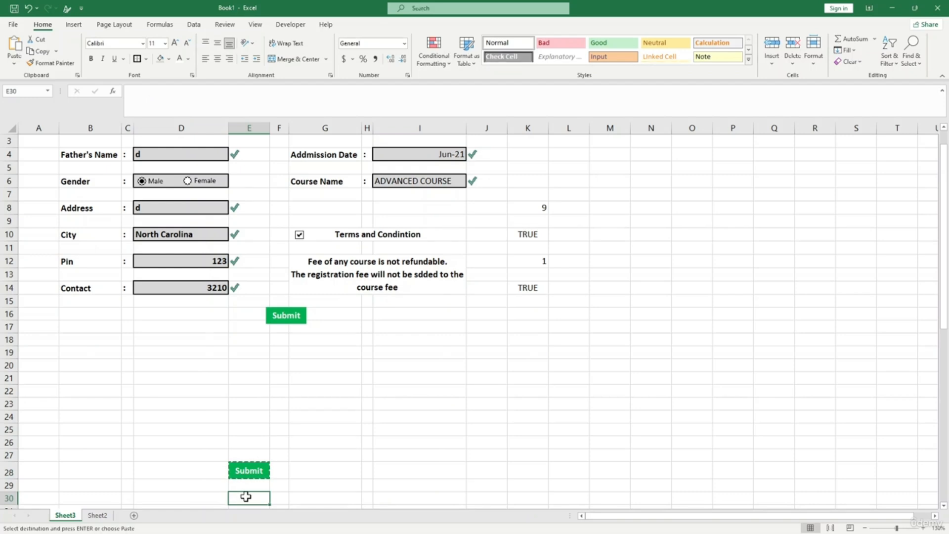
{"action": "scroll", "coordinate": [245, 496], "scroll_direction": "down", "scroll_amount": 2}
- Make row 30 taller, enter 'Clear' in E30 and give it a light font colour
{"action": "left_click_drag", "start_coordinate": [13, 422], "coordinate": [13, 428]}
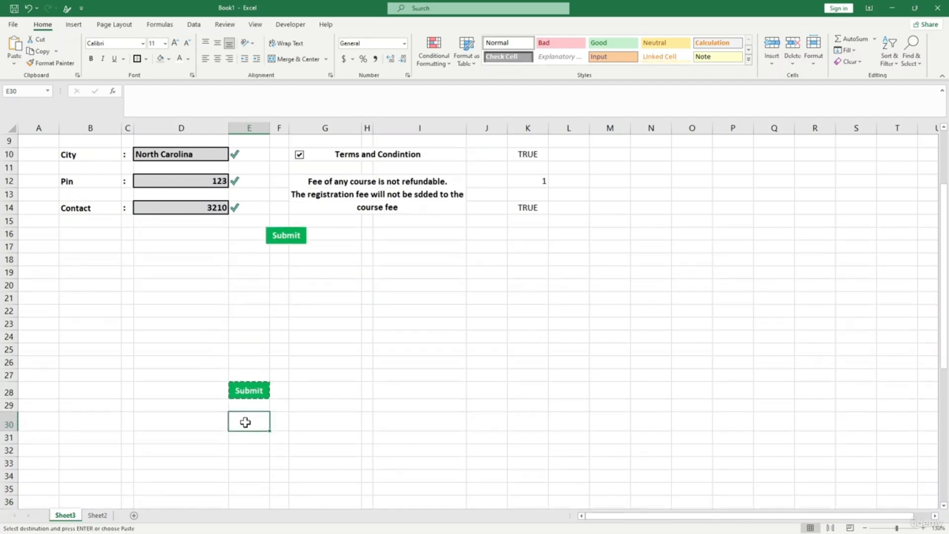
{"action": "type", "text": "Clear"}
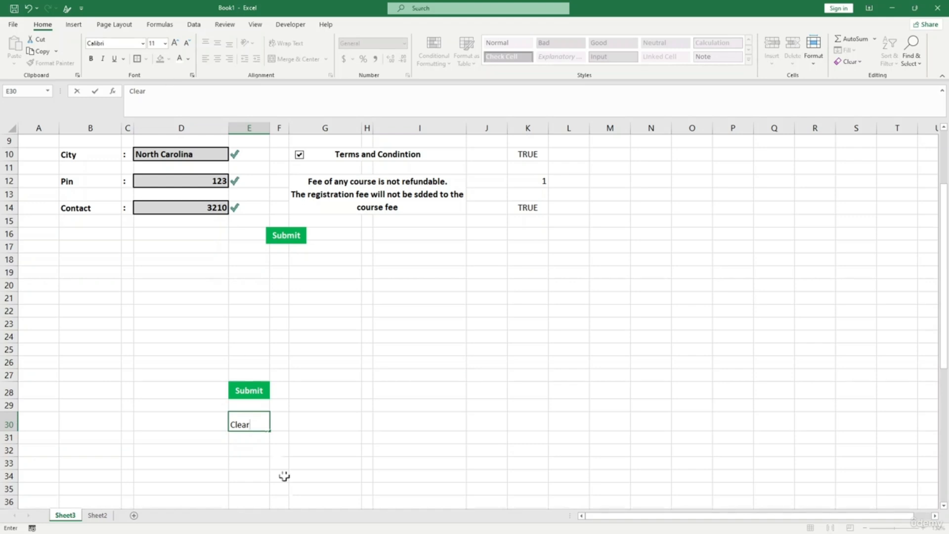
{"action": "left_click", "coordinate": [330, 451]}
{"action": "left_click", "coordinate": [249, 428]}
{"action": "left_click", "coordinate": [161, 60]}
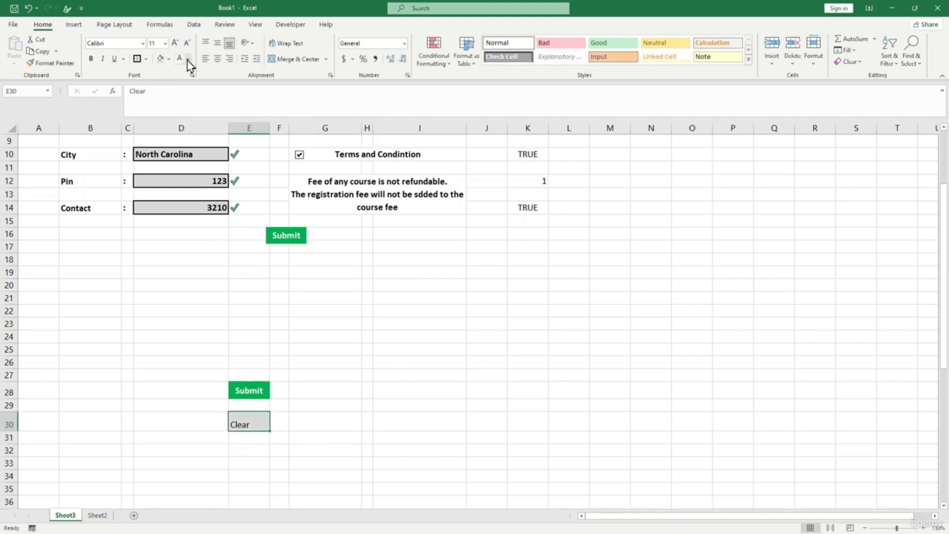
{"action": "left_click", "coordinate": [188, 59]}
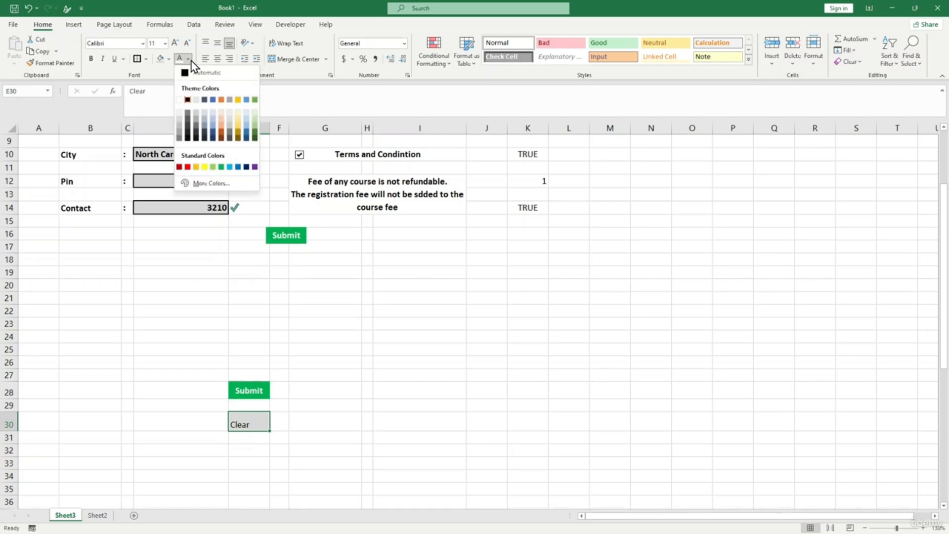
{"action": "left_click", "coordinate": [179, 113]}
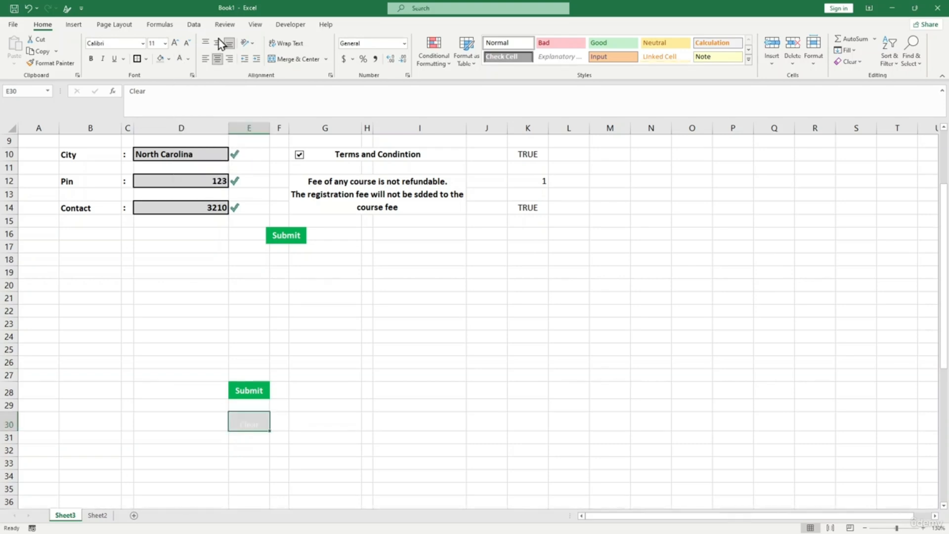
- Fill the Clear cell E30 with green
{"action": "left_click", "coordinate": [333, 378]}
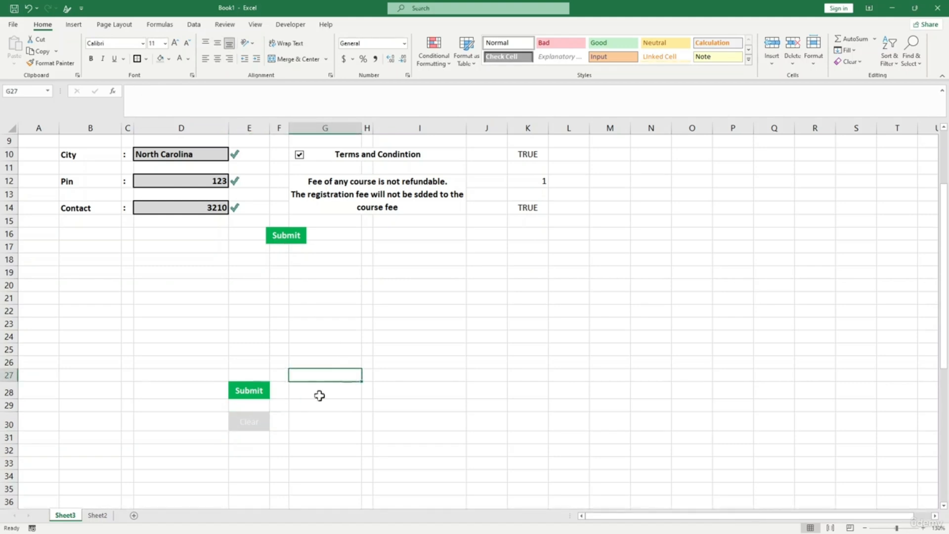
{"action": "left_click", "coordinate": [259, 425]}
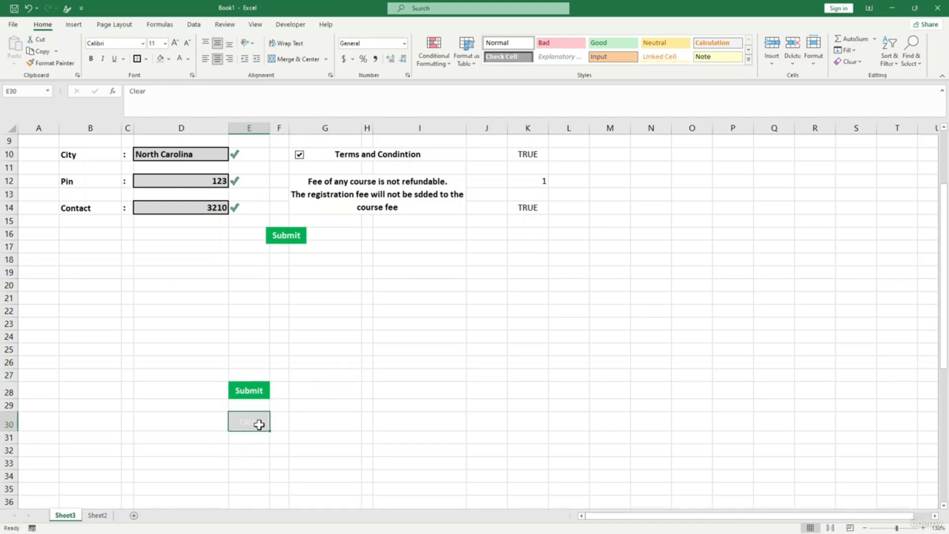
{"action": "double_click", "coordinate": [419, 463]}
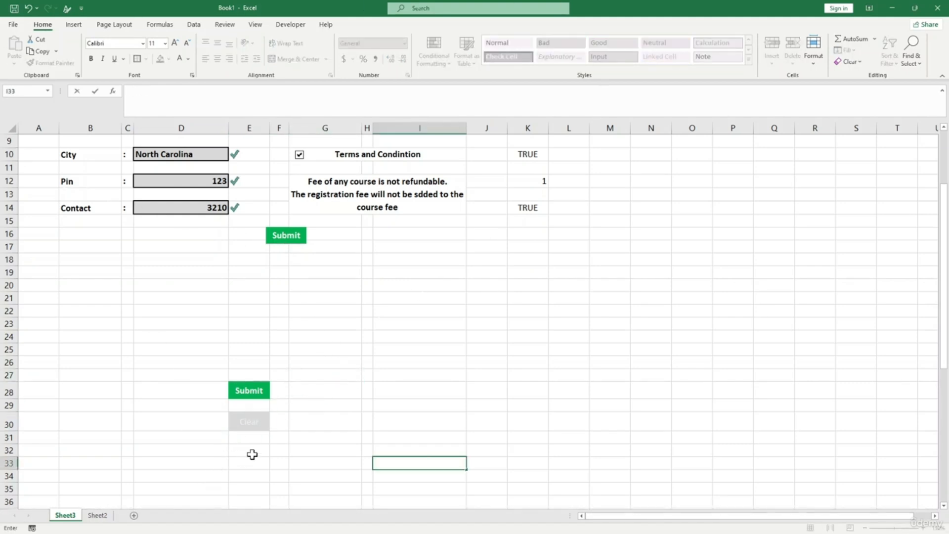
{"action": "left_click", "coordinate": [252, 420]}
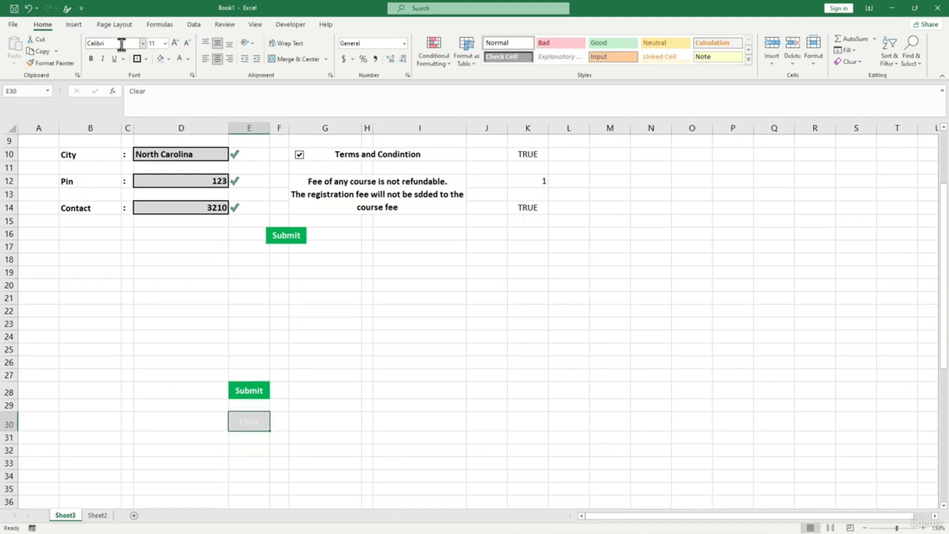
{"action": "left_click", "coordinate": [168, 59]}
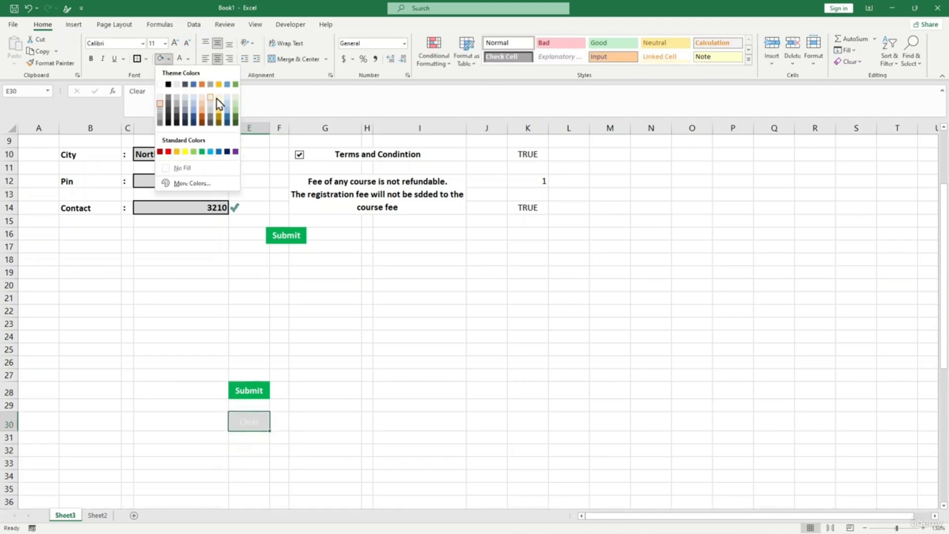
{"action": "left_click", "coordinate": [202, 151]}
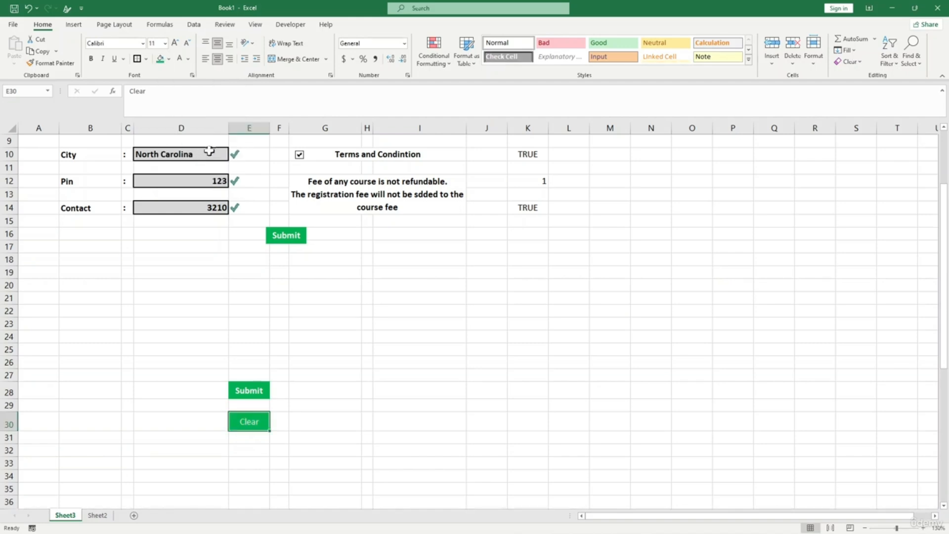
{"action": "left_click", "coordinate": [321, 348]}
- Paste Clear cell E30 at D16 as a Linked Picture, move it beside Submit and shrink it
{"action": "left_click", "coordinate": [250, 419]}
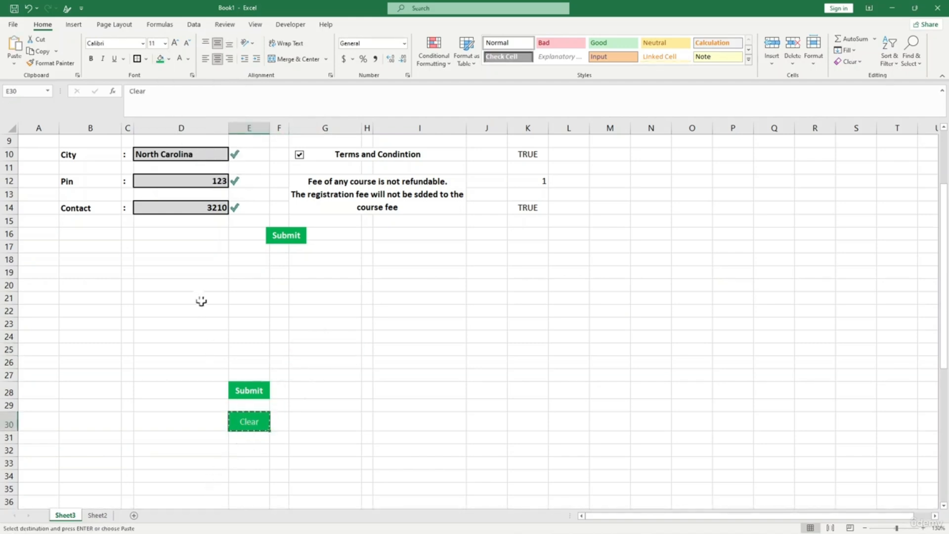
{"action": "left_click", "coordinate": [203, 232]}
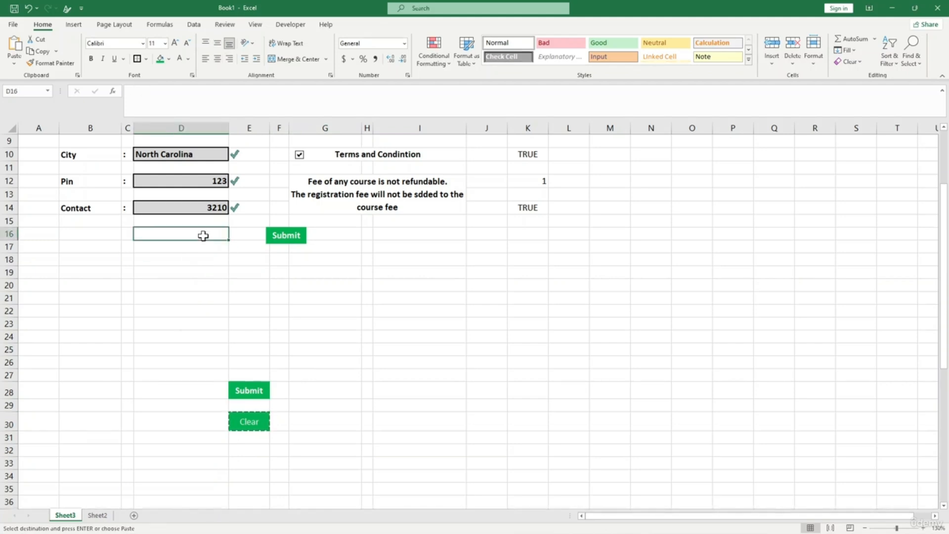
{"action": "key", "text": "ctrl+v"}
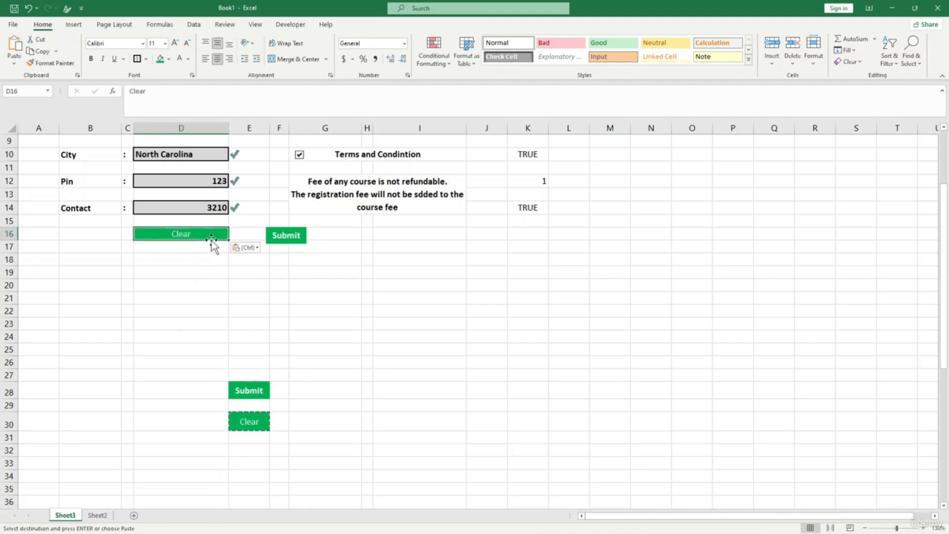
{"action": "left_click", "coordinate": [250, 247]}
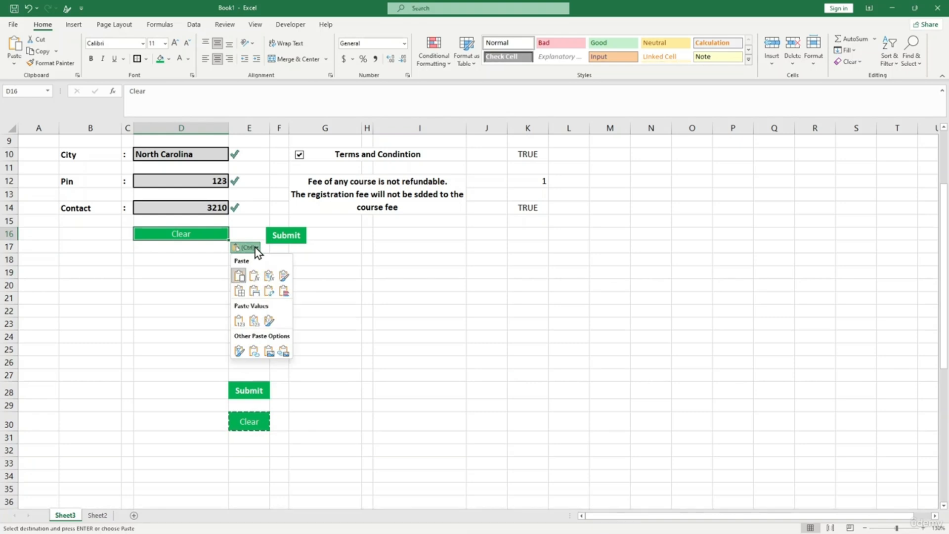
{"action": "left_click", "coordinate": [283, 352]}
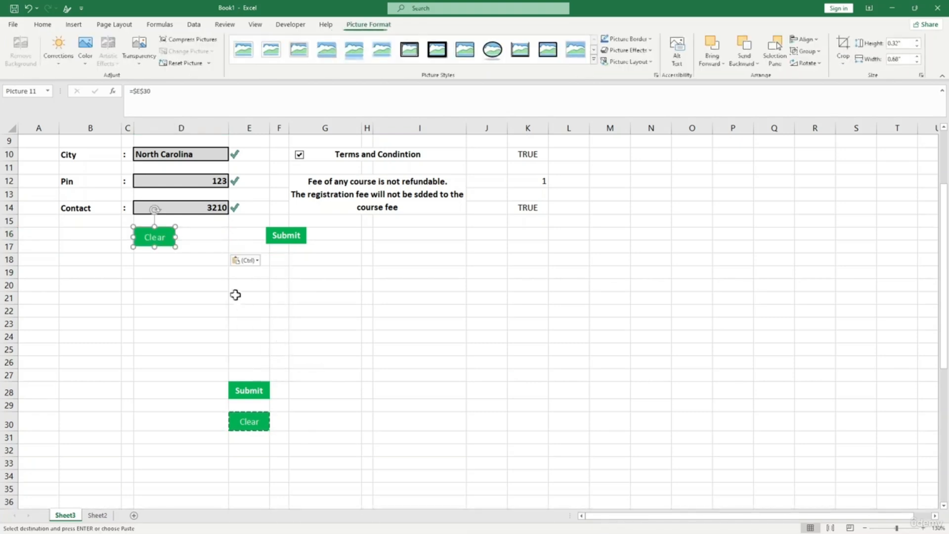
{"action": "left_click_drag", "start_coordinate": [172, 246], "coordinate": [233, 244]}
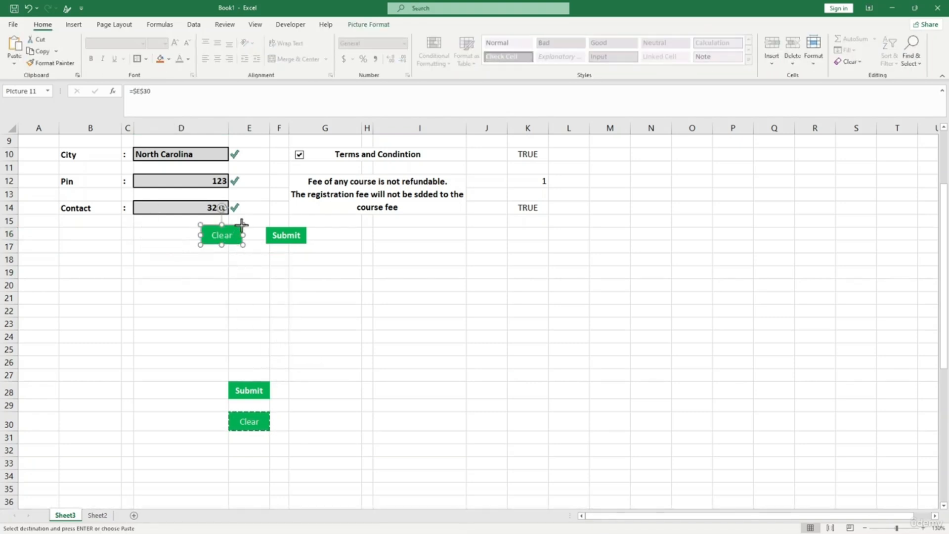
{"action": "left_click_drag", "start_coordinate": [242, 226], "coordinate": [241, 232]}
{"action": "left_click", "coordinate": [249, 260]}
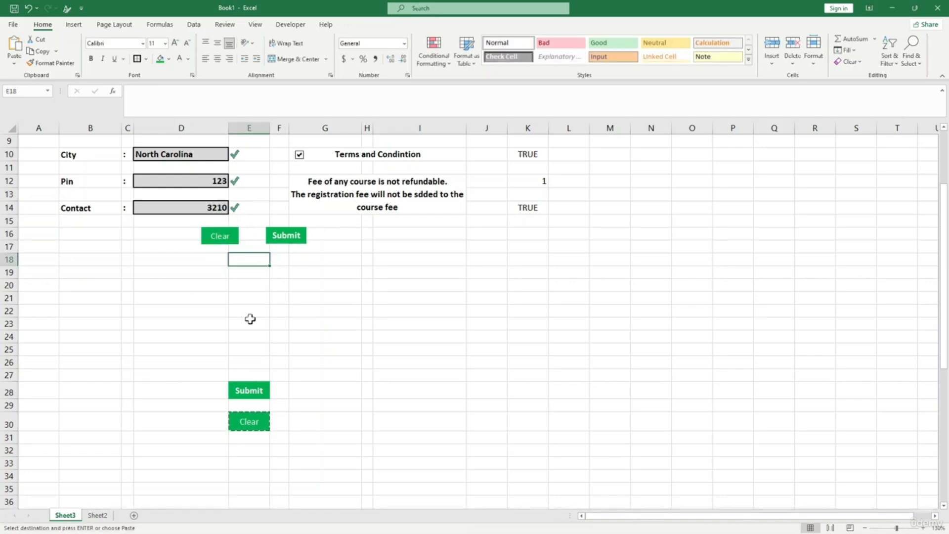
- Uncheck View > Gridlines to preview the form, then check Gridlines again
{"action": "scroll", "coordinate": [286, 286], "scroll_direction": "up", "scroll_amount": 3}
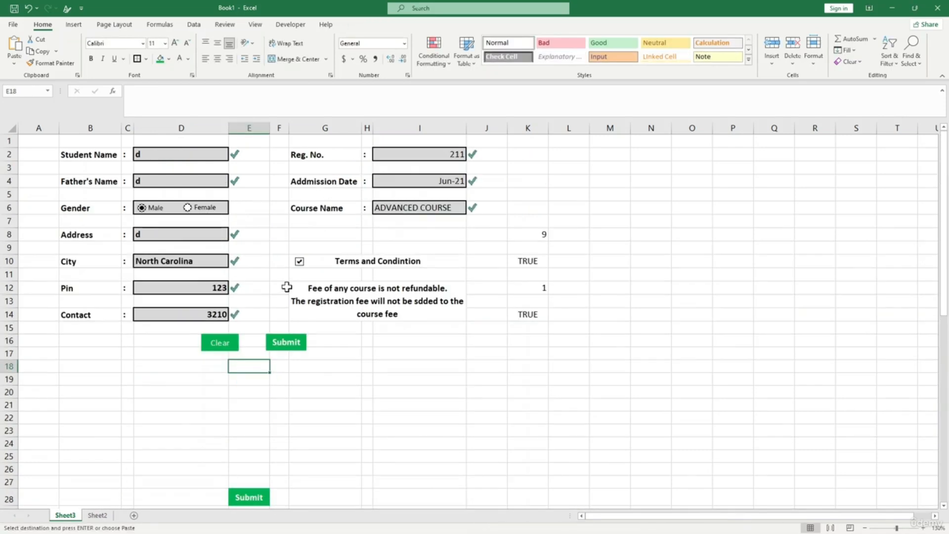
{"action": "left_click", "coordinate": [255, 25]}
{"action": "left_click", "coordinate": [125, 62]}
{"action": "left_click", "coordinate": [394, 421]}
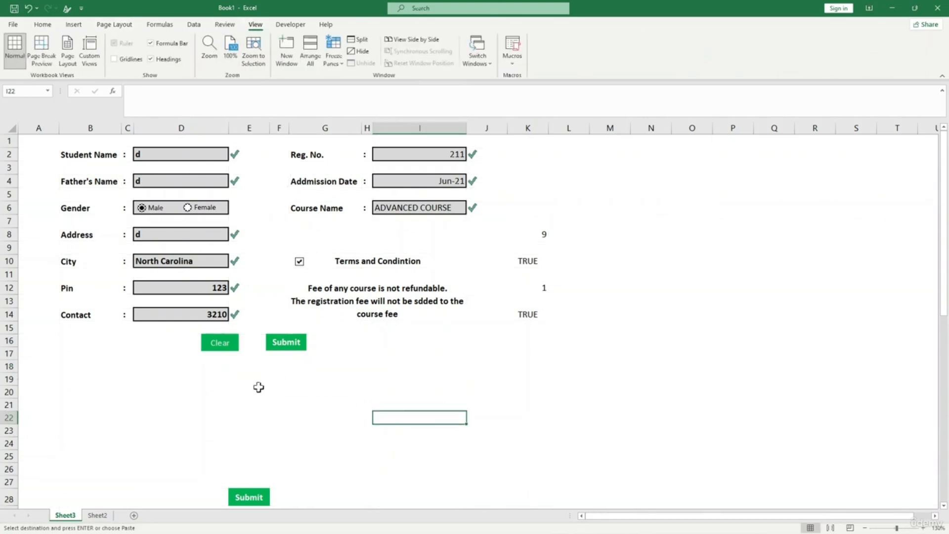
{"action": "left_click_drag", "start_coordinate": [50, 143], "coordinate": [585, 420]}
{"action": "scroll", "coordinate": [312, 376], "scroll_direction": "down", "scroll_amount": 2}
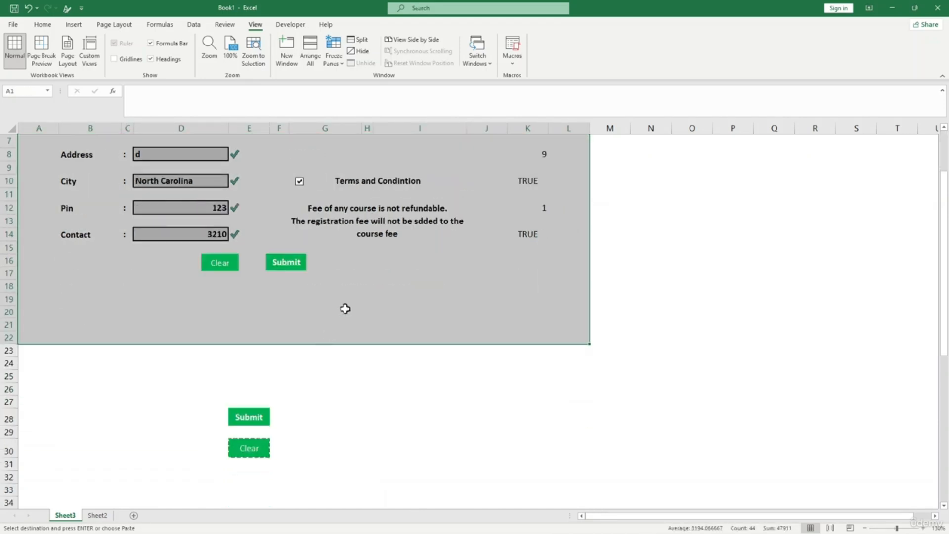
{"action": "left_click", "coordinate": [345, 308]}
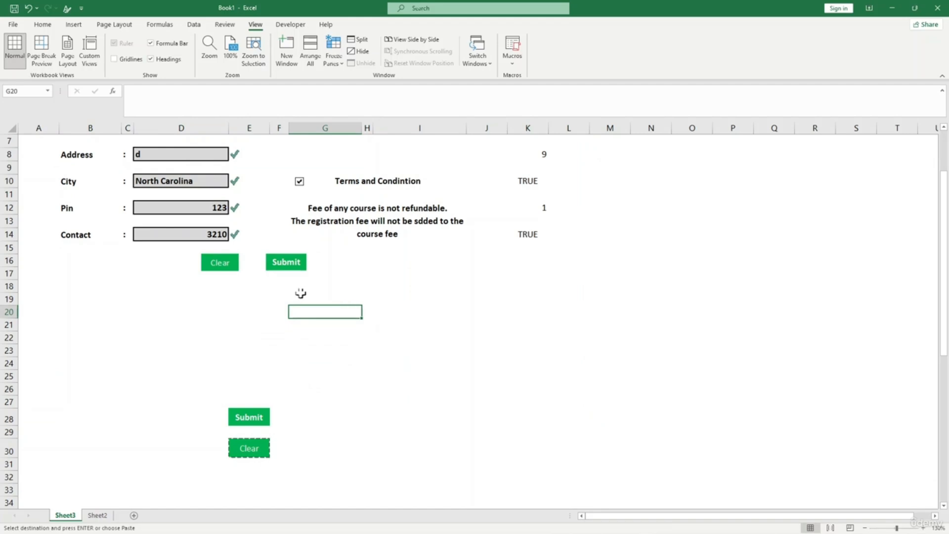
{"action": "scroll", "coordinate": [297, 294], "scroll_direction": "up", "scroll_amount": 2}
{"action": "left_click", "coordinate": [123, 61]}
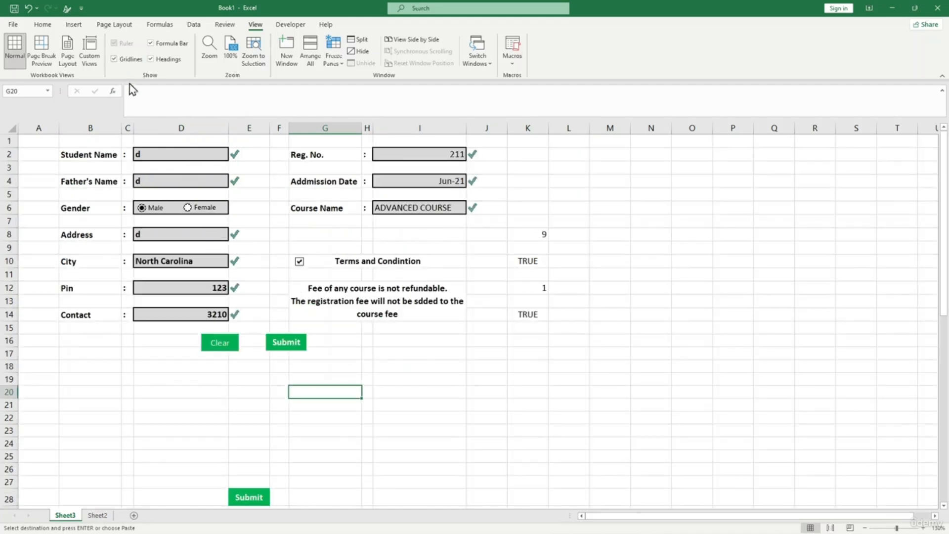
{"action": "scroll", "coordinate": [344, 318], "scroll_direction": "down", "scroll_amount": 1}
{"action": "scroll", "coordinate": [344, 318], "scroll_direction": "up", "scroll_amount": 1}
- Inspect the row-41 headings, briefly widening column C to read Father's Name
{"action": "scroll", "coordinate": [345, 322], "scroll_direction": "down", "scroll_amount": 5}
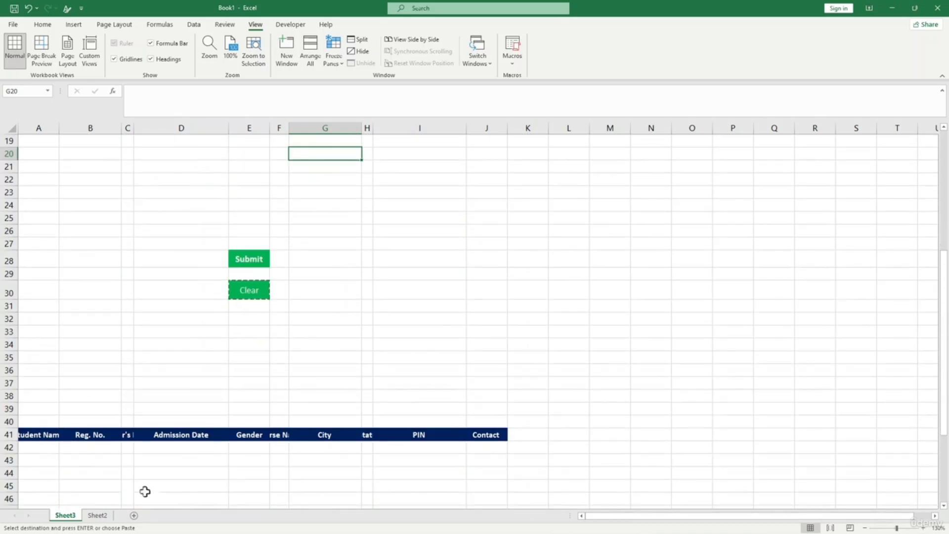
{"action": "left_click", "coordinate": [32, 438]}
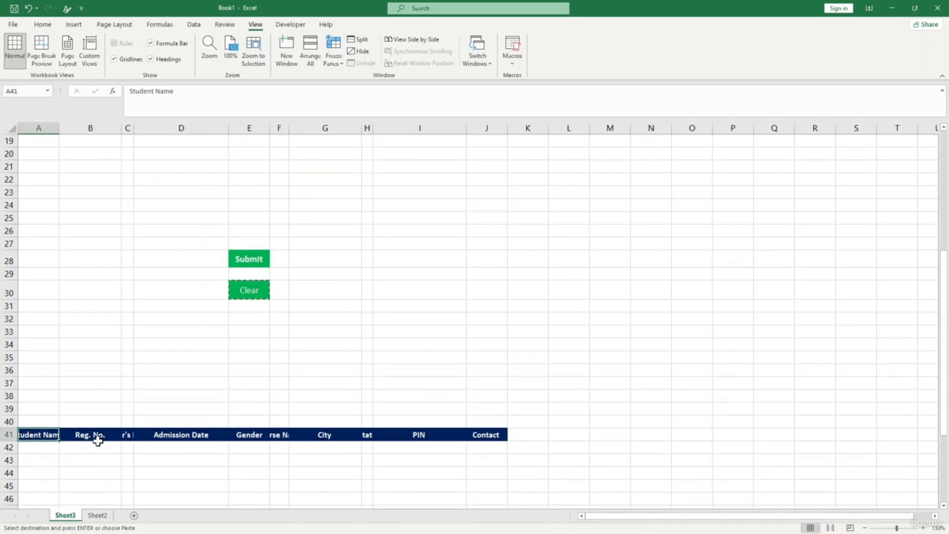
{"action": "left_click", "coordinate": [95, 439]}
{"action": "left_click", "coordinate": [130, 438]}
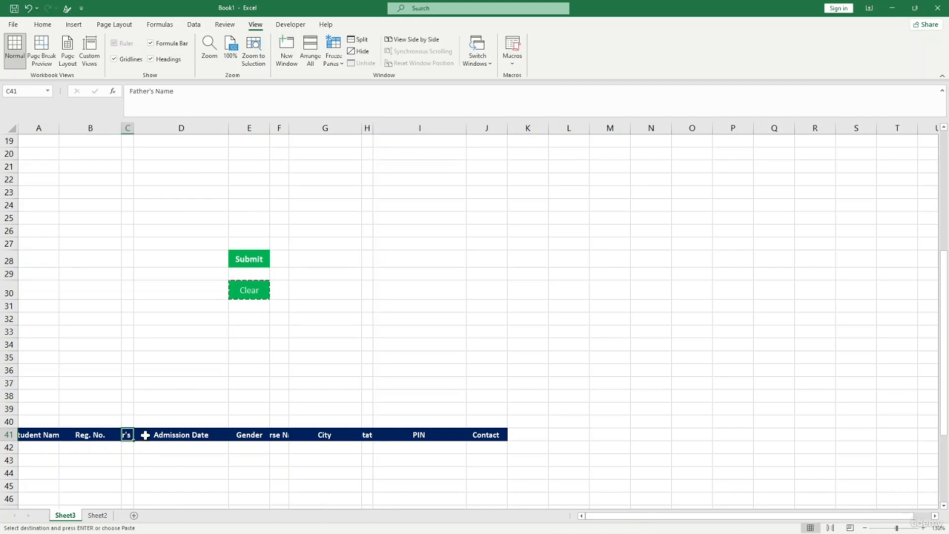
{"action": "left_click_drag", "start_coordinate": [133, 129], "coordinate": [146, 131]}
{"action": "scroll", "coordinate": [158, 290], "scroll_direction": "up", "scroll_amount": 6}
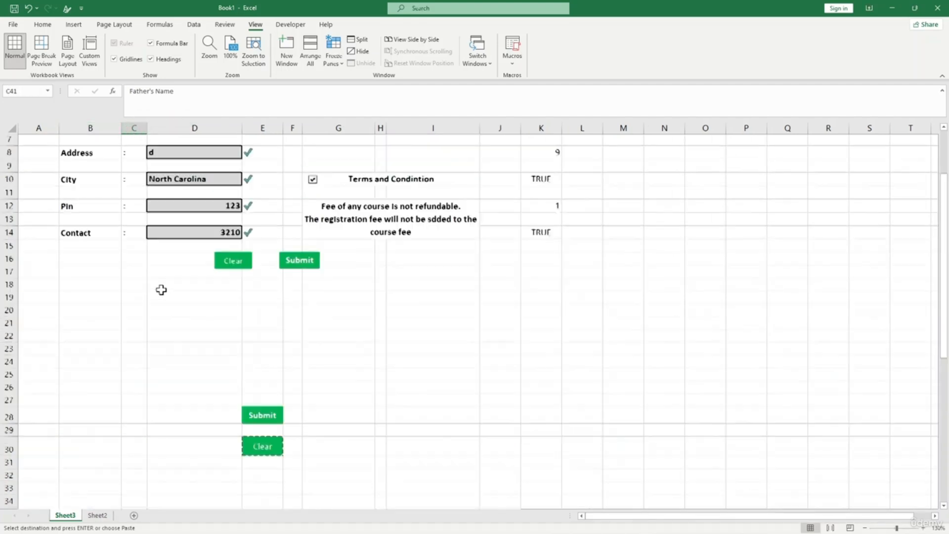
{"action": "scroll", "coordinate": [159, 289], "scroll_direction": "down", "scroll_amount": 8}
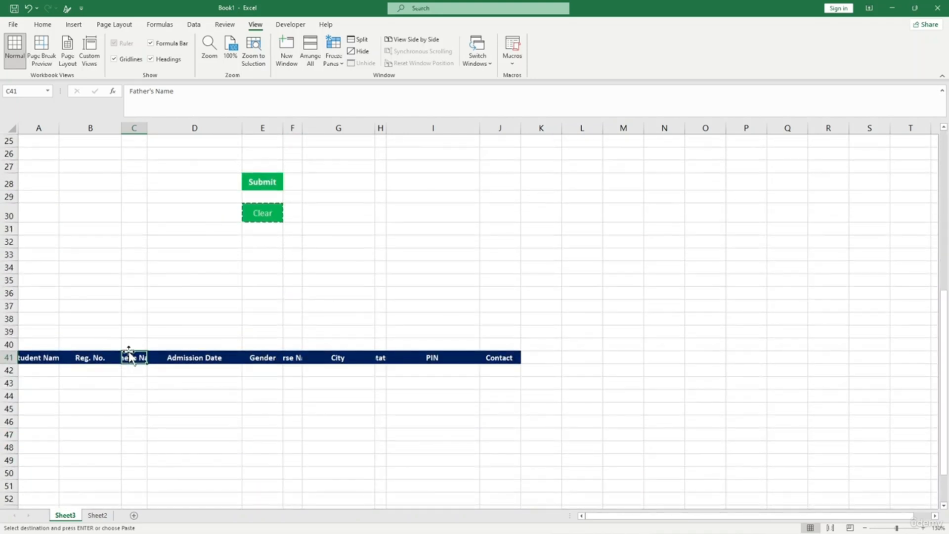
{"action": "left_click_drag", "start_coordinate": [145, 131], "coordinate": [141, 131]}
{"action": "key", "text": "Right"}
{"action": "key", "text": "Right"}
{"action": "key", "text": "Right"}
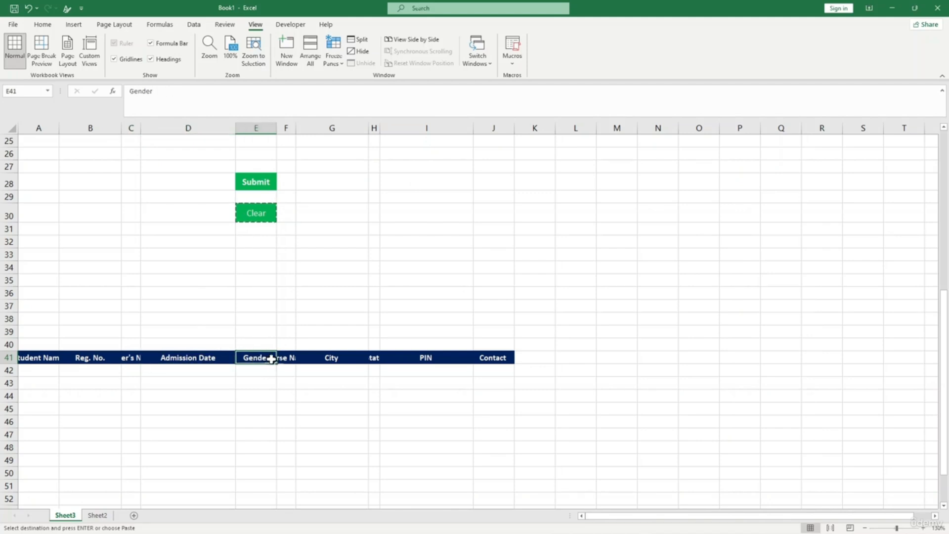
- Check the City and State headings and cancel the pending Clear copy
{"action": "left_click", "coordinate": [351, 355]}
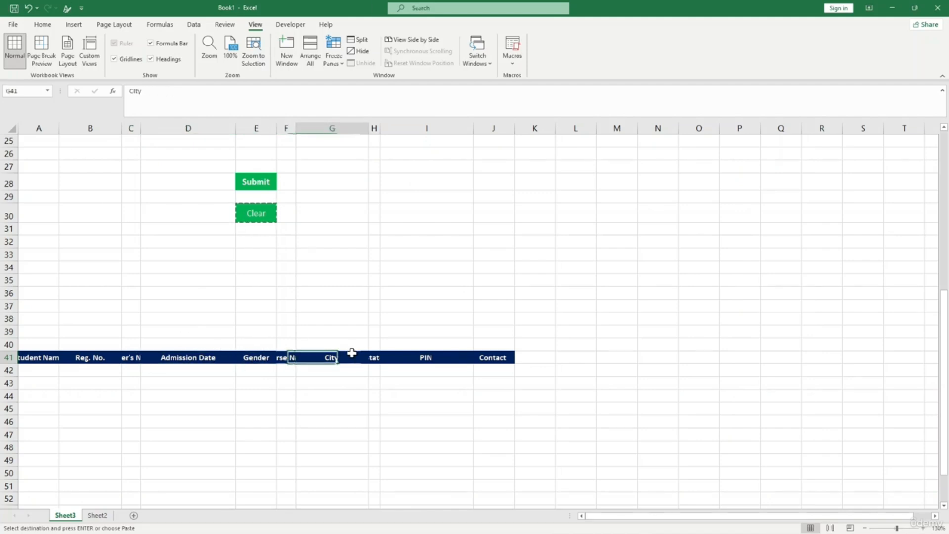
{"action": "scroll", "coordinate": [377, 344], "scroll_direction": "up", "scroll_amount": 3}
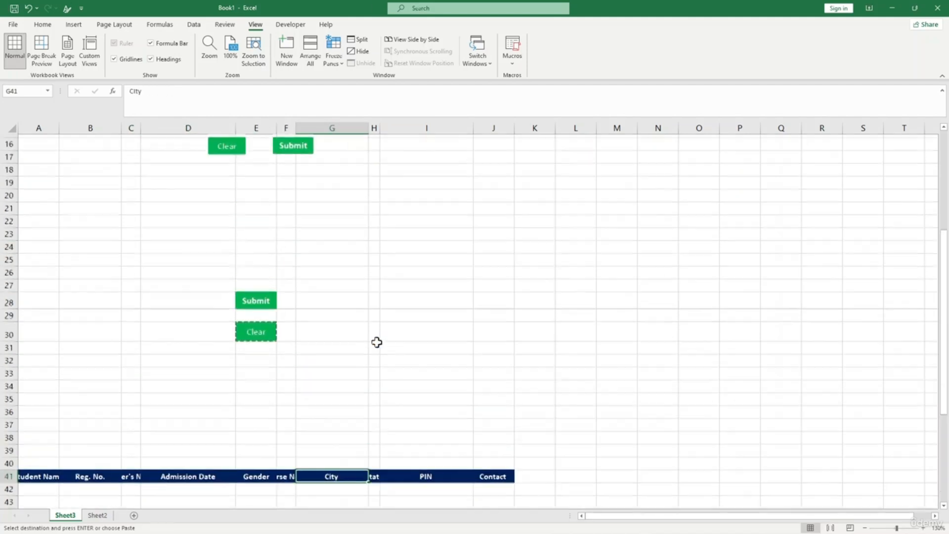
{"action": "left_click", "coordinate": [375, 487]}
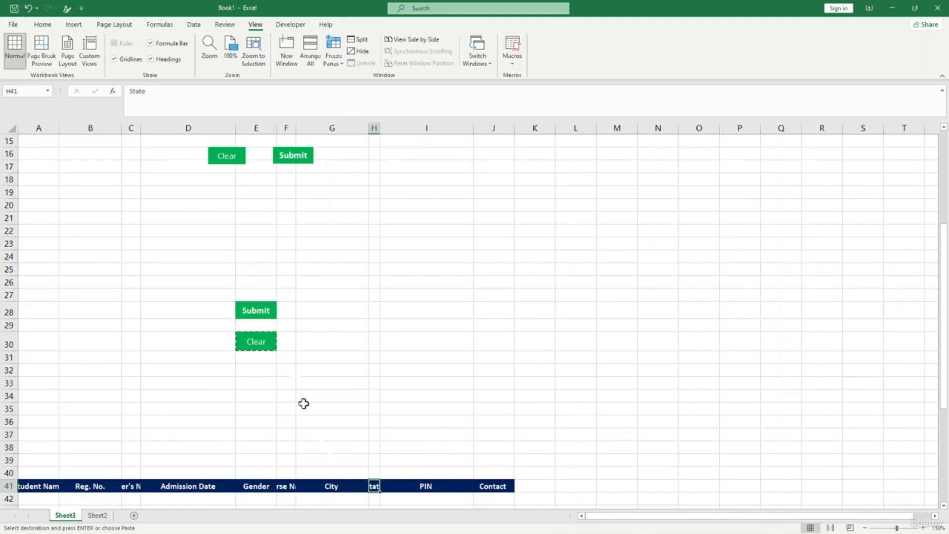
{"action": "scroll", "coordinate": [303, 404], "scroll_direction": "up", "scroll_amount": 5}
{"action": "scroll", "coordinate": [380, 388], "scroll_direction": "down", "scroll_amount": 4}
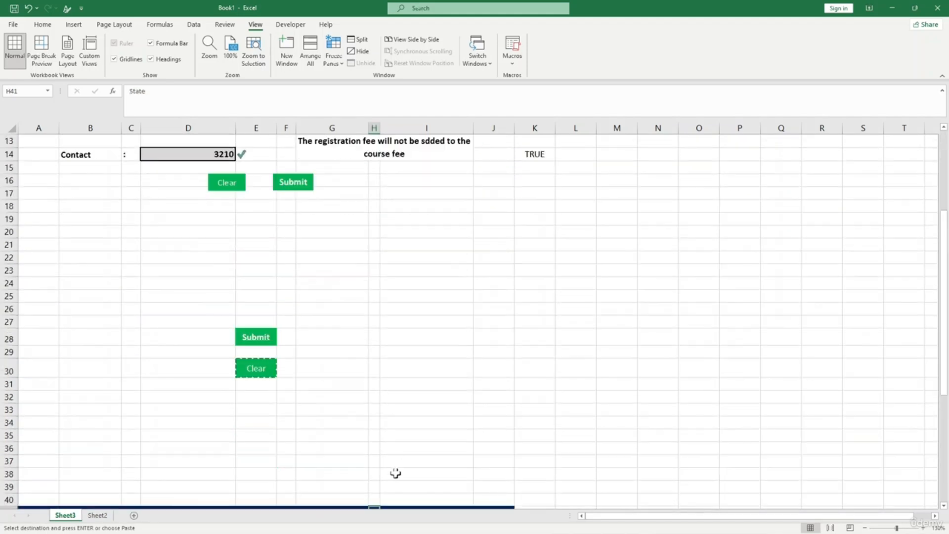
{"action": "scroll", "coordinate": [395, 472], "scroll_direction": "down", "scroll_amount": 3}
{"action": "key", "text": "Escape"}
- Drag the PIN and Contact headings one column left onto H41, replacing State
{"action": "left_click", "coordinate": [429, 410]}
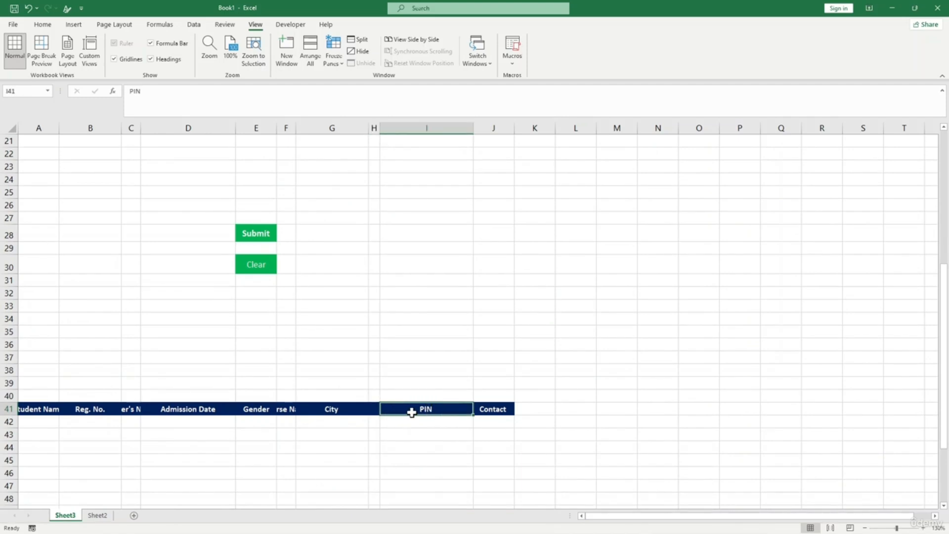
{"action": "left_click_drag", "start_coordinate": [412, 413], "coordinate": [377, 409]}
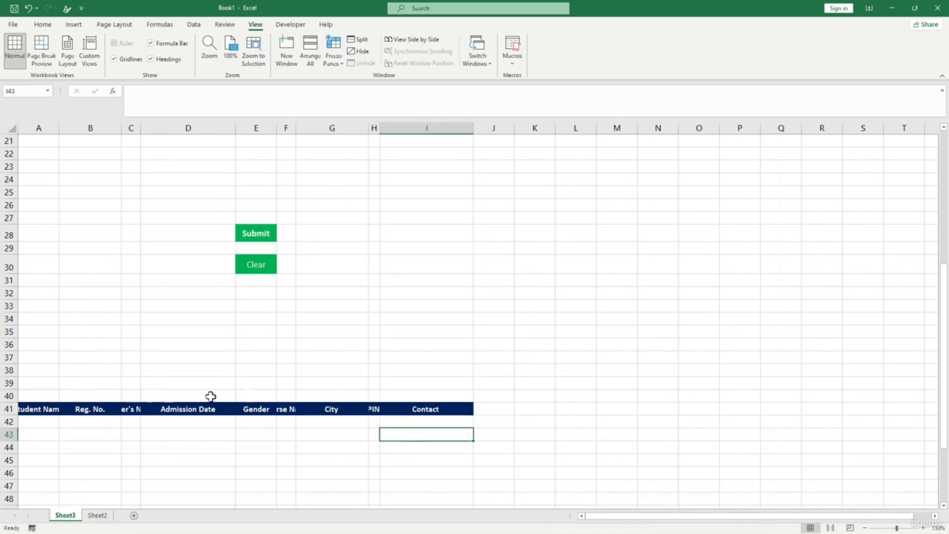
{"action": "left_click", "coordinate": [168, 446]}
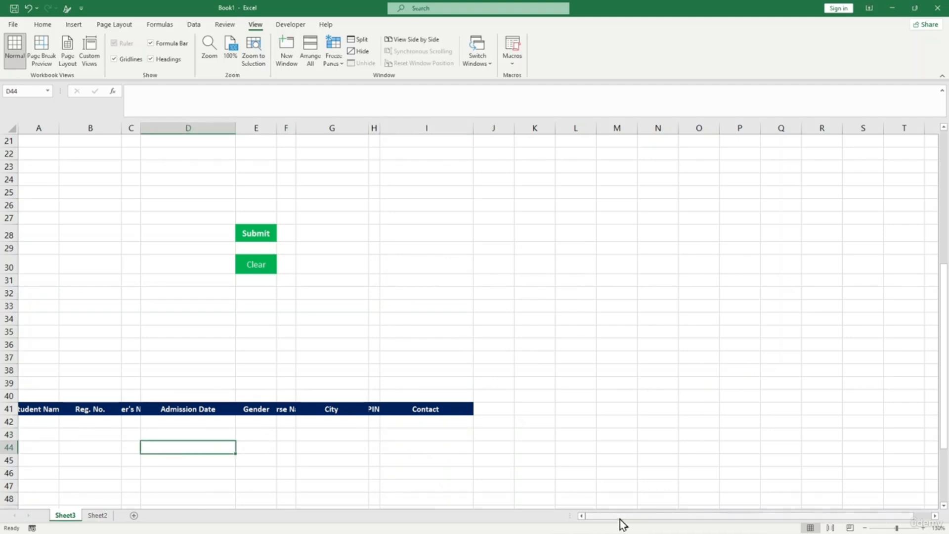
{"action": "left_click", "coordinate": [36, 420]}
- Link A42 to the form's student name in D8 and B42 to the Reg. No. value
{"action": "scroll", "coordinate": [118, 226], "scroll_direction": "up", "scroll_amount": 6}
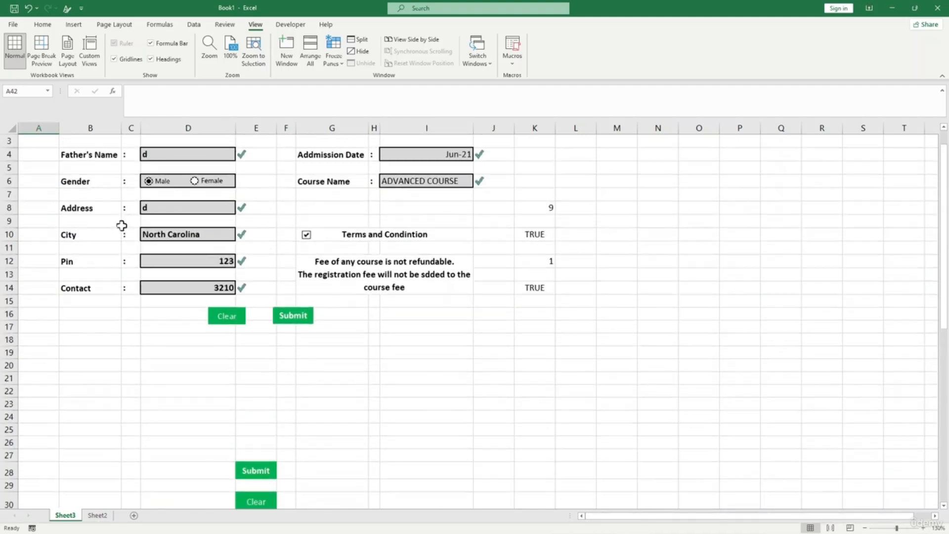
{"action": "scroll", "coordinate": [99, 324], "scroll_direction": "down", "scroll_amount": 6}
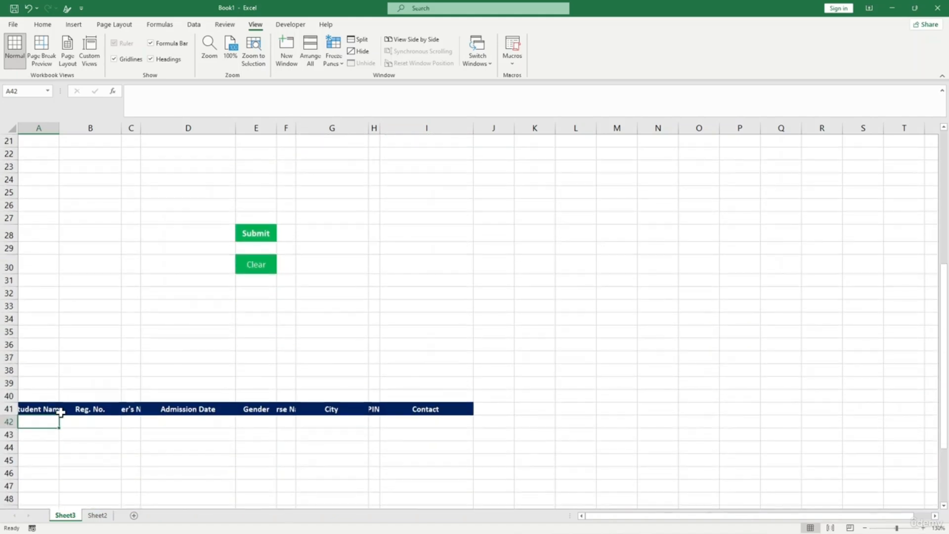
{"action": "type", "text": "="}
{"action": "scroll", "coordinate": [148, 296], "scroll_direction": "up", "scroll_amount": 5}
{"action": "left_click", "coordinate": [177, 159]}
{"action": "key", "text": "Return"}
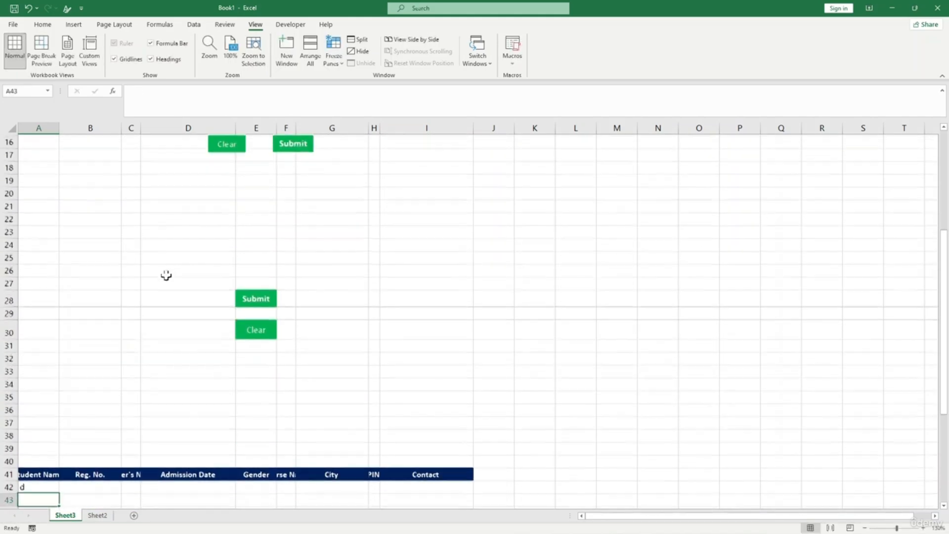
{"action": "scroll", "coordinate": [85, 410], "scroll_direction": "down", "scroll_amount": 3}
{"action": "left_click", "coordinate": [81, 357]}
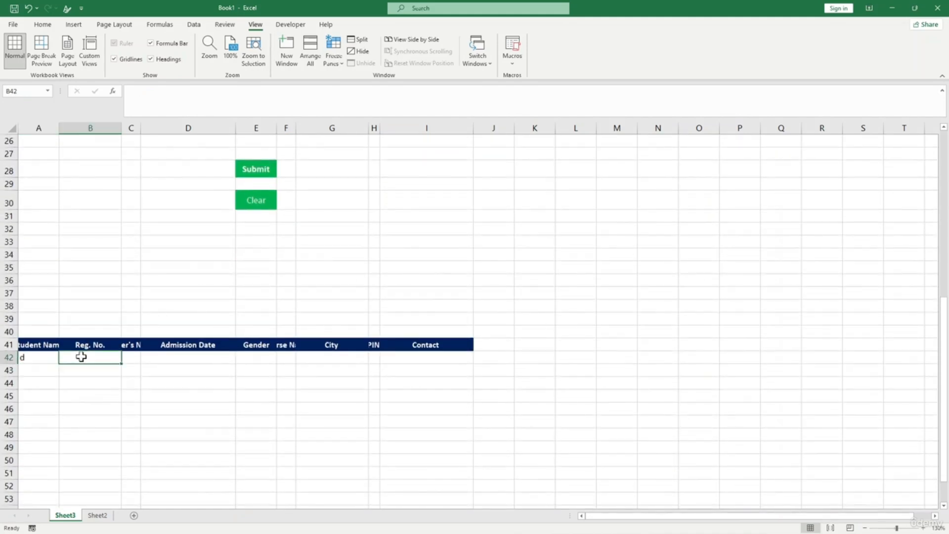
{"action": "type", "text": "="}
{"action": "scroll", "coordinate": [139, 335], "scroll_direction": "up", "scroll_amount": 8}
{"action": "left_click", "coordinate": [415, 155]}
{"action": "key", "text": "Tab"}
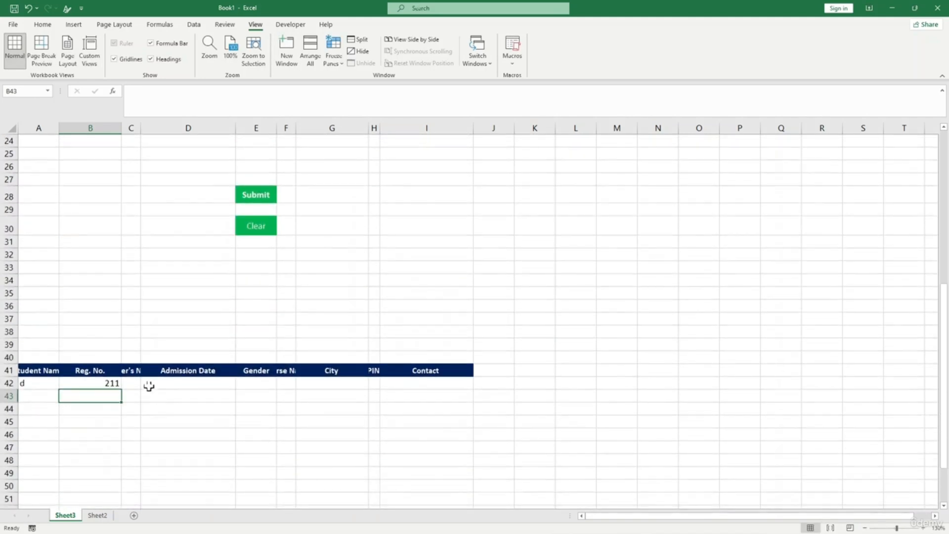
- Link C42 to the Father's Name field and D42 to the Admission Date field
{"action": "type", "text": "="}
{"action": "scroll", "coordinate": [127, 333], "scroll_direction": "up", "scroll_amount": 8}
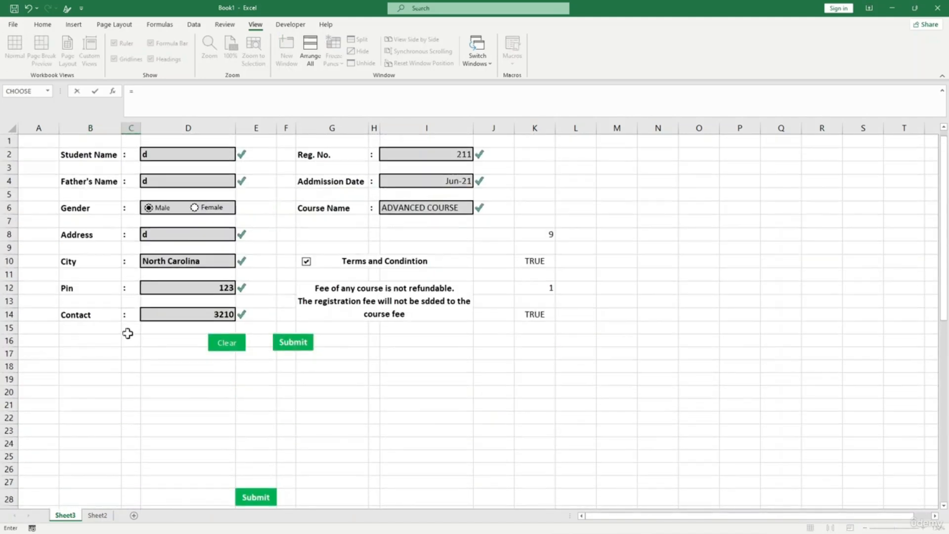
{"action": "left_click", "coordinate": [187, 179]}
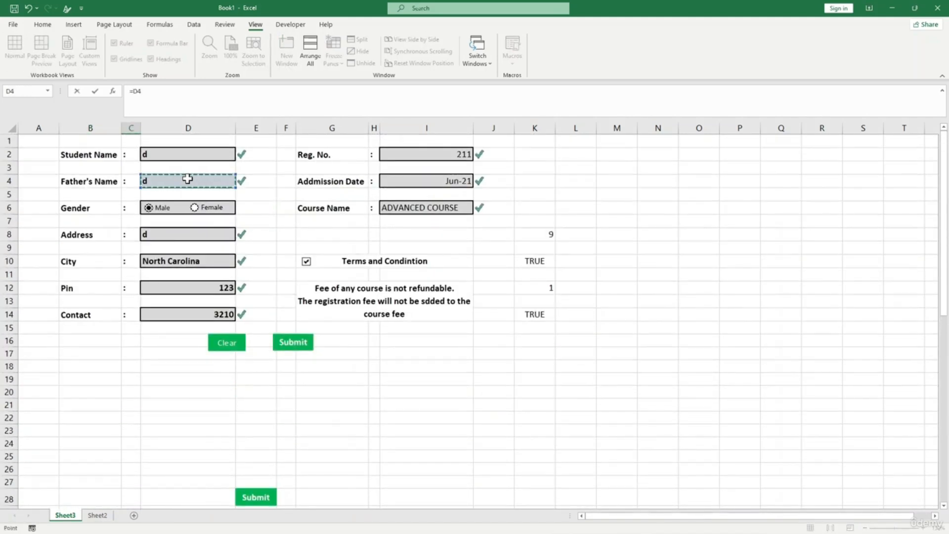
{"action": "key", "text": "Return"}
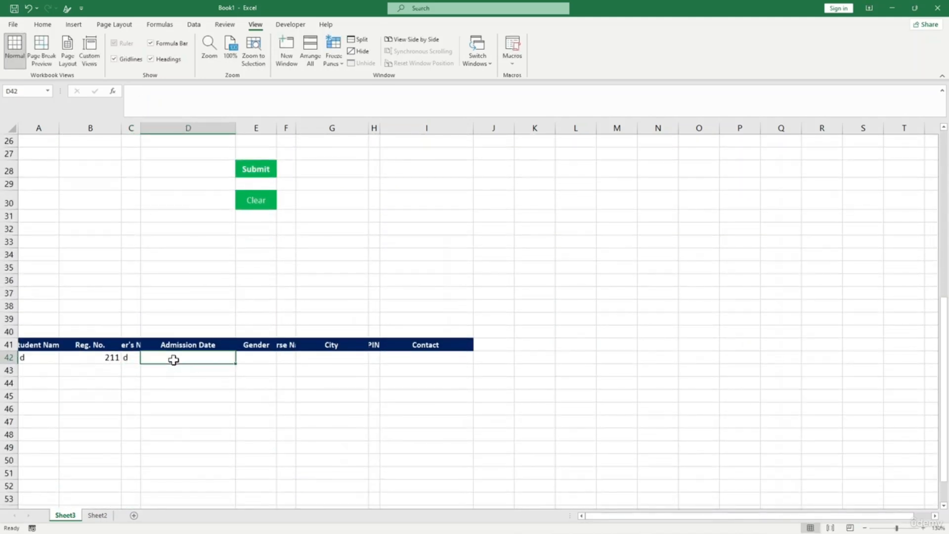
{"action": "type", "text": "="}
{"action": "scroll", "coordinate": [212, 281], "scroll_direction": "up", "scroll_amount": 7}
{"action": "scroll", "coordinate": [357, 208], "scroll_direction": "up", "scroll_amount": 1}
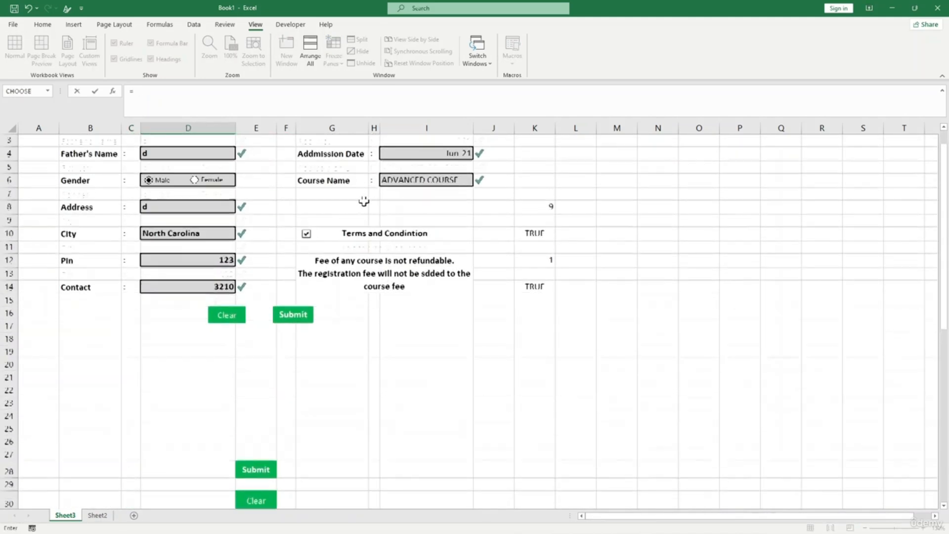
{"action": "left_click", "coordinate": [405, 151]}
{"action": "key", "text": "Return"}
{"action": "scroll", "coordinate": [349, 371], "scroll_direction": "down", "scroll_amount": 4}
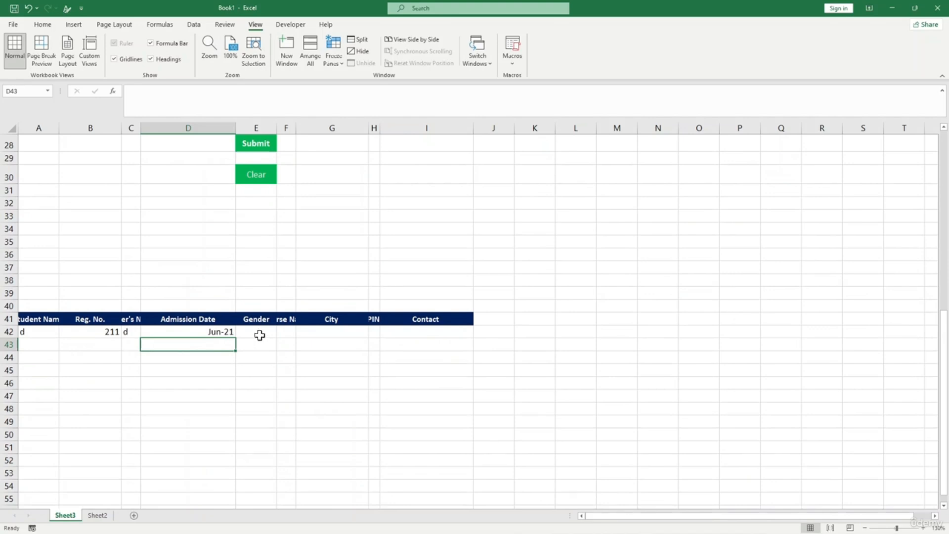
- Start the E42 gender formula referencing helper cell K12, accepting Excel's suggested correction
{"action": "left_click", "coordinate": [259, 335]}
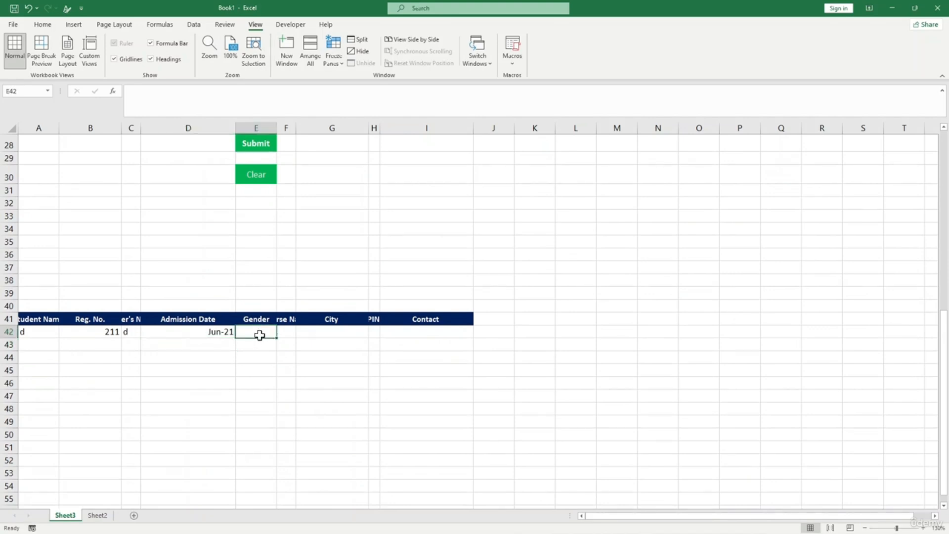
{"action": "scroll", "coordinate": [260, 335], "scroll_direction": "up", "scroll_amount": 1}
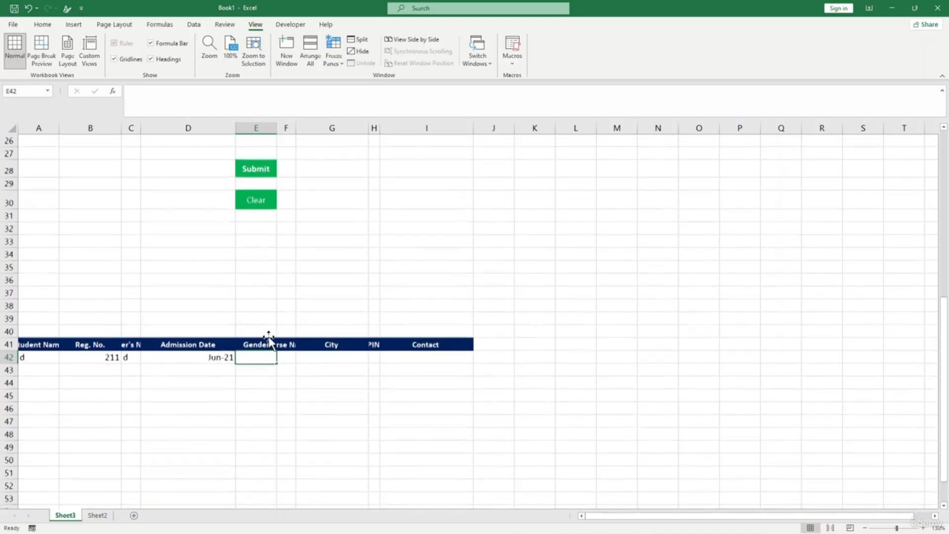
{"action": "type", "text": "="}
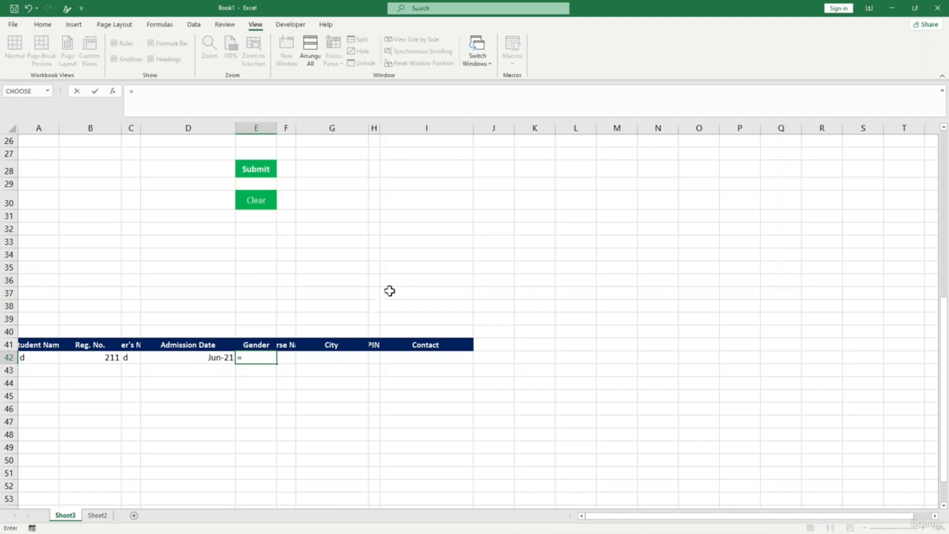
{"action": "scroll", "coordinate": [389, 290], "scroll_direction": "up", "scroll_amount": 6}
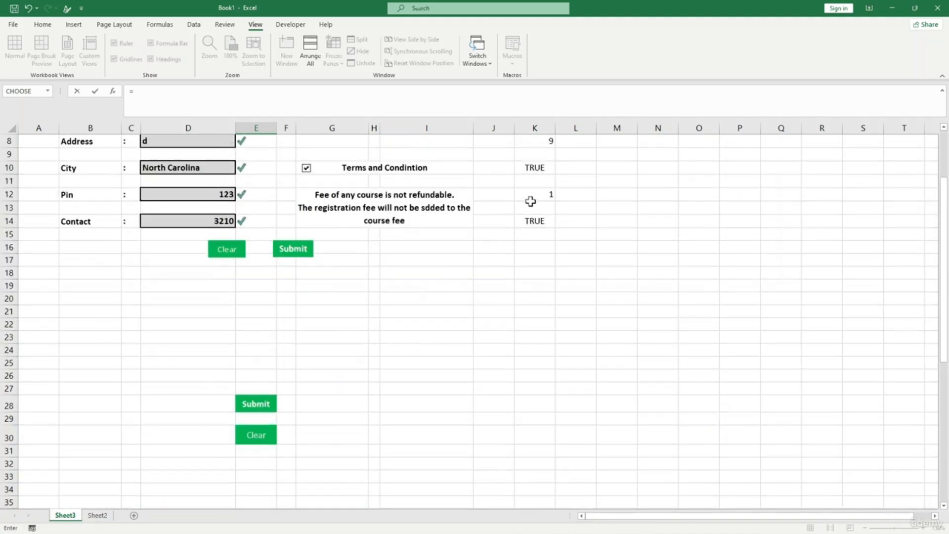
{"action": "scroll", "coordinate": [530, 201], "scroll_direction": "up", "scroll_amount": 1}
{"action": "left_click", "coordinate": [531, 222]}
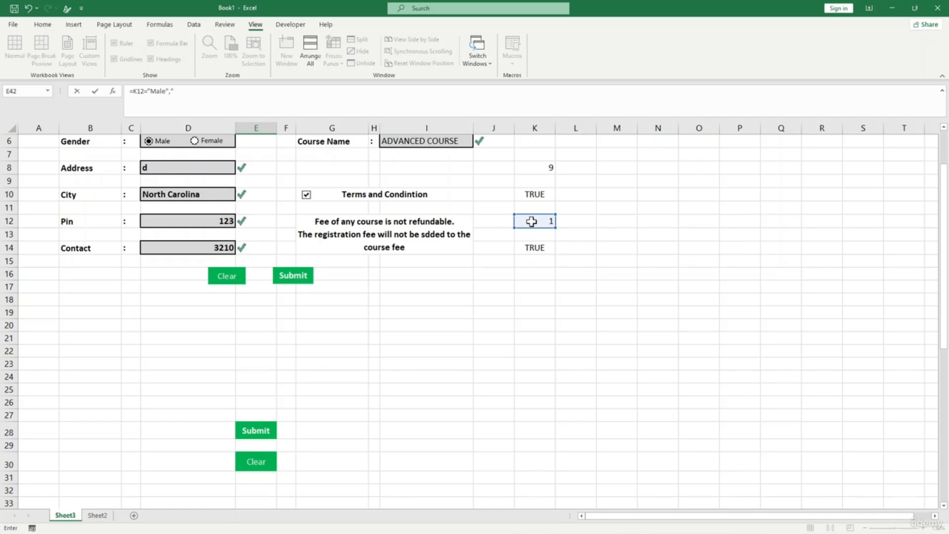
{"action": "key", "text": "Return"}
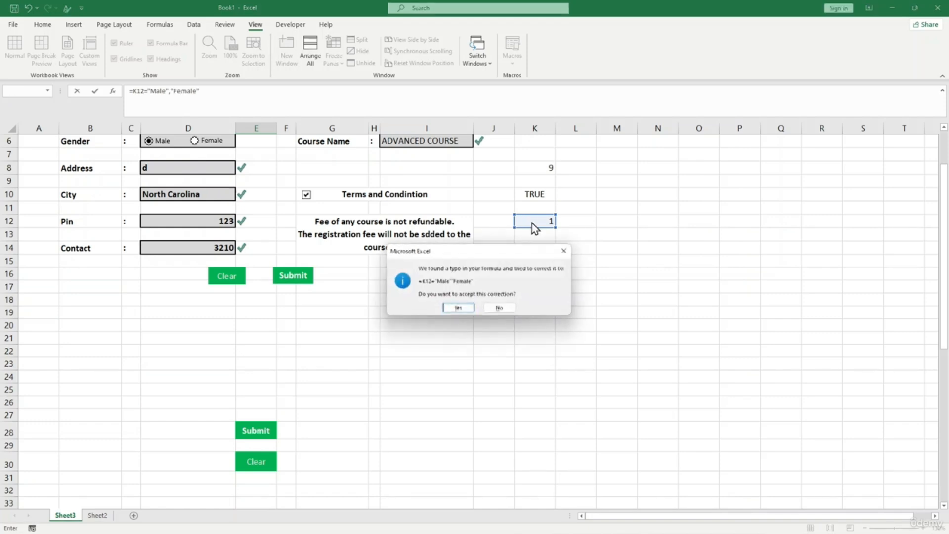
{"action": "left_click", "coordinate": [455, 307]}
- Edit E42 so it reads =IF(K12=1,"Male","Female")
{"action": "scroll", "coordinate": [229, 231], "scroll_direction": "up", "scroll_amount": 3}
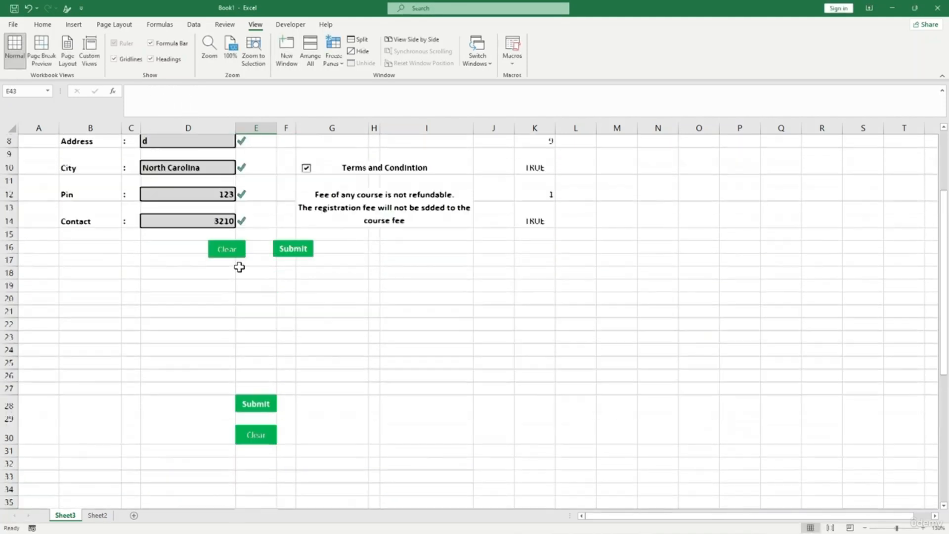
{"action": "scroll", "coordinate": [266, 376], "scroll_direction": "down", "scroll_amount": 3}
{"action": "left_click", "coordinate": [262, 487]}
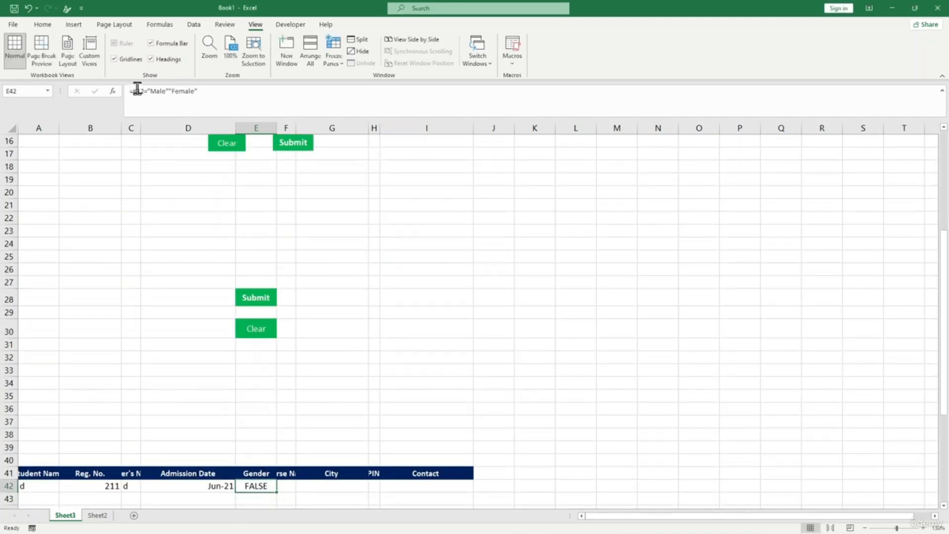
{"action": "left_click", "coordinate": [159, 93]}
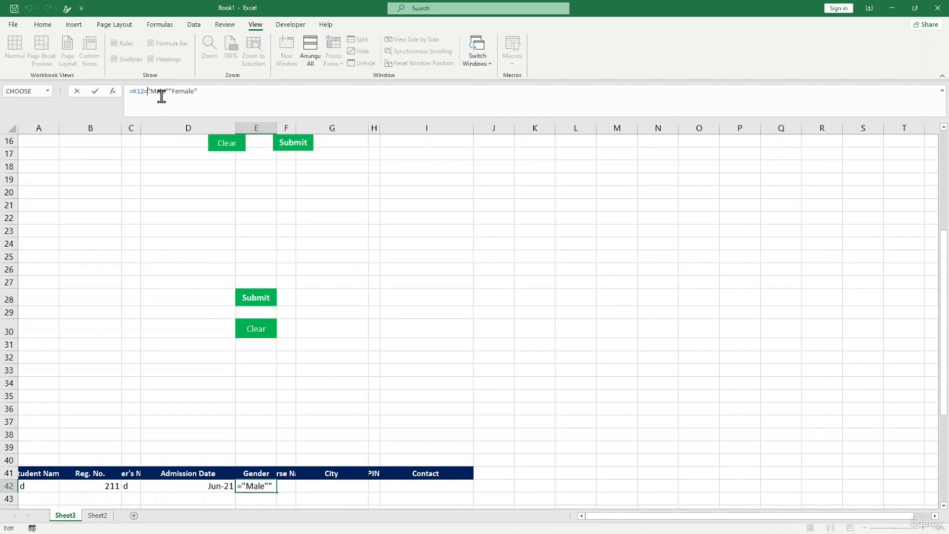
{"action": "type", "text": "1"}
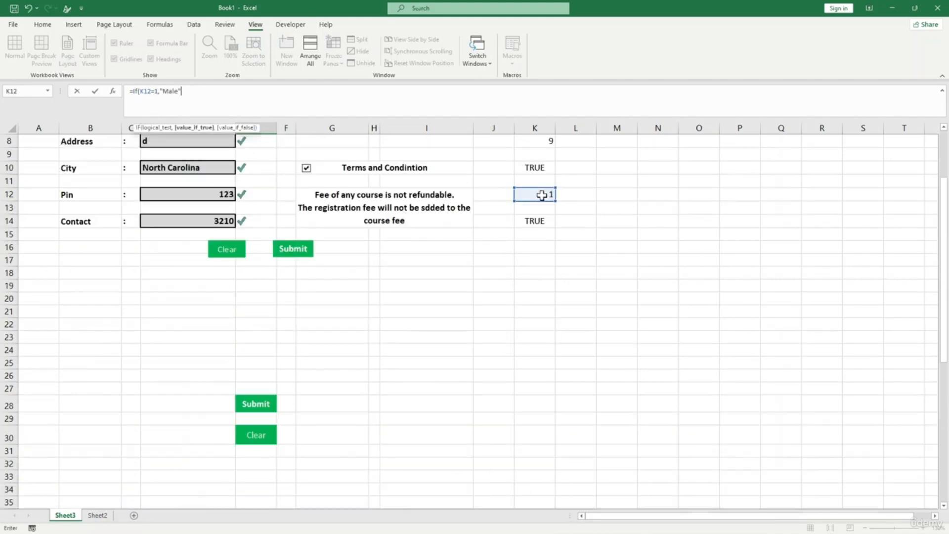
{"action": "type", "text": ","}
{"action": "key", "text": "Return"}
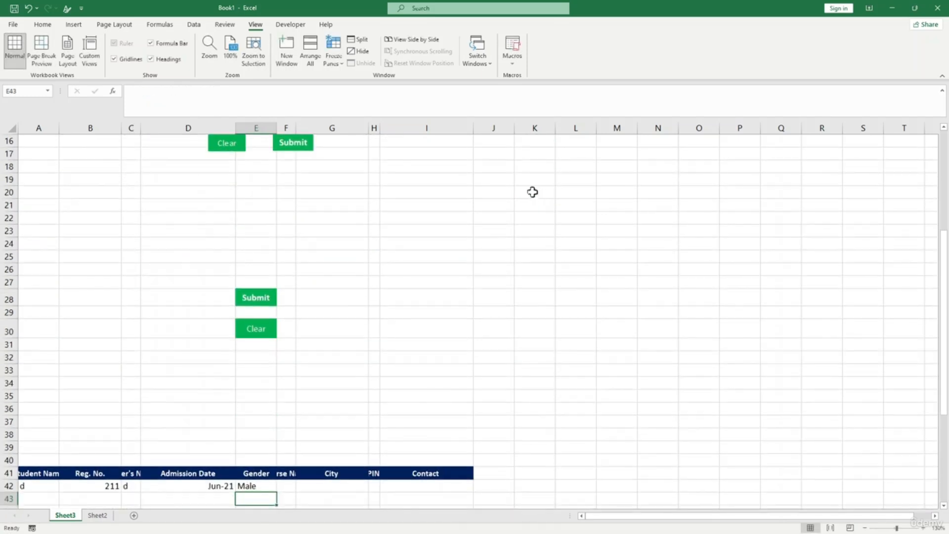
- Choose Female on the form to test the E42 gender formula
{"action": "left_click", "coordinate": [264, 486]}
{"action": "scroll", "coordinate": [260, 432], "scroll_direction": "up", "scroll_amount": 5}
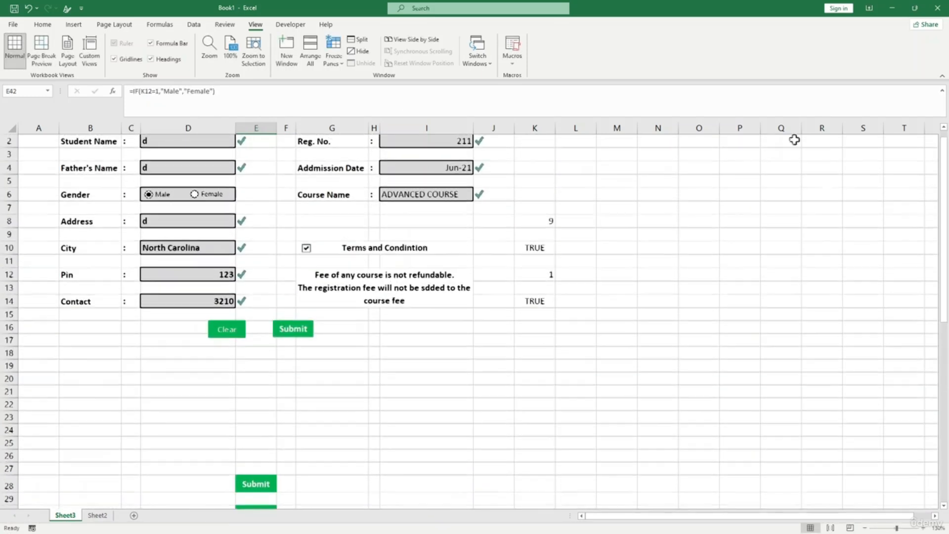
{"action": "left_click", "coordinate": [195, 193]}
{"action": "scroll", "coordinate": [256, 221], "scroll_direction": "down", "scroll_amount": 4}
{"action": "scroll", "coordinate": [296, 217], "scroll_direction": "up", "scroll_amount": 3}
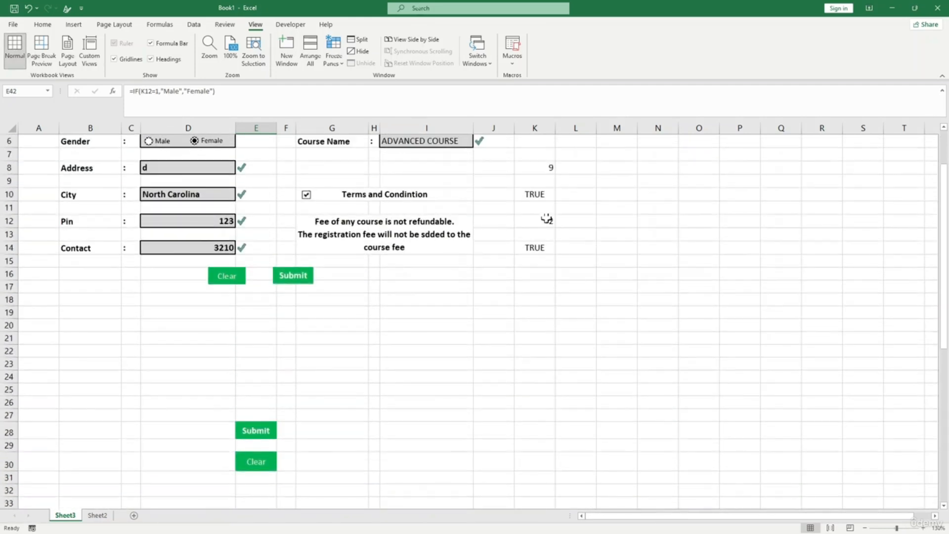
{"action": "scroll", "coordinate": [494, 247], "scroll_direction": "down", "scroll_amount": 5}
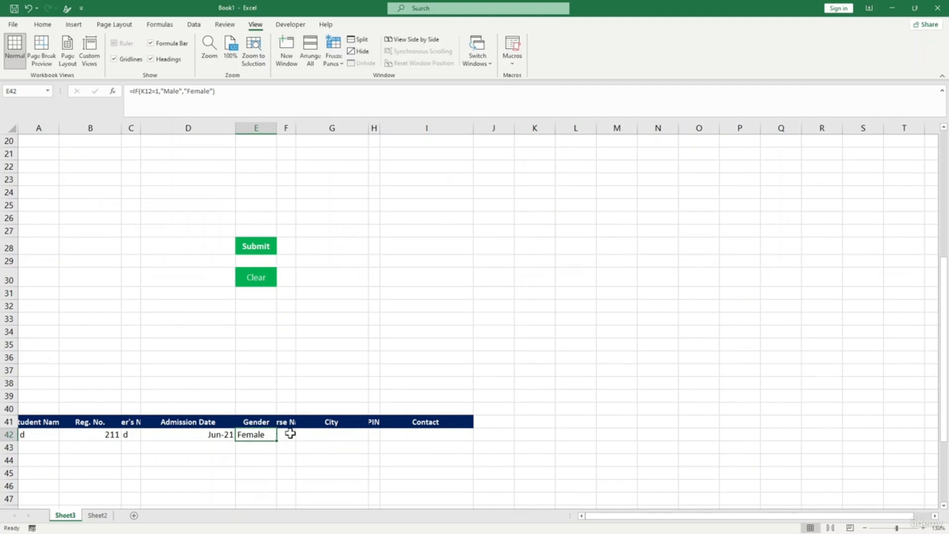
- Enter =I6 in F42 to mirror the Course Name
{"action": "left_click", "coordinate": [290, 433]}
{"action": "scroll", "coordinate": [289, 433], "scroll_direction": "up", "scroll_amount": 5}
{"action": "scroll", "coordinate": [285, 435], "scroll_direction": "down", "scroll_amount": 5}
{"action": "left_click", "coordinate": [285, 447]}
{"action": "left_click", "coordinate": [286, 459]}
{"action": "scroll", "coordinate": [369, 347], "scroll_direction": "up", "scroll_amount": 5}
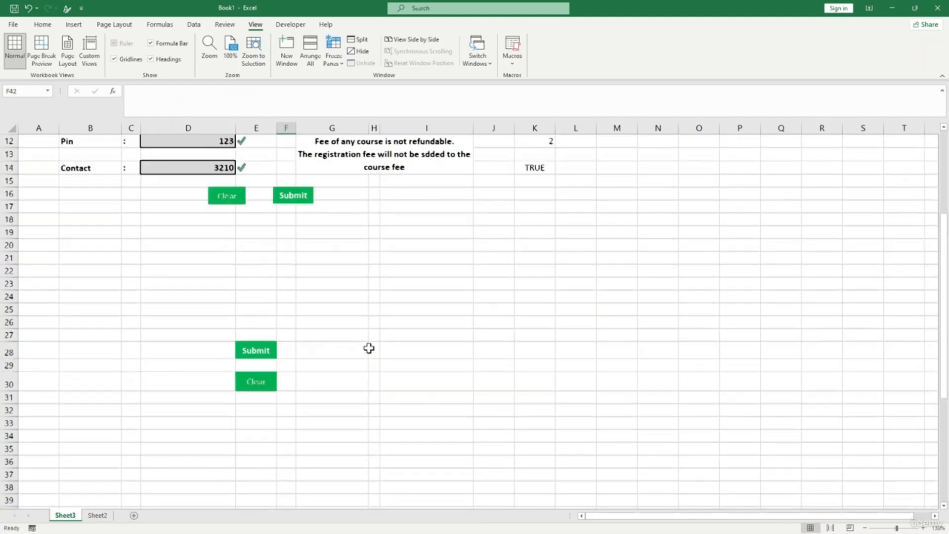
{"action": "scroll", "coordinate": [375, 338], "scroll_direction": "down", "scroll_amount": 4}
{"action": "scroll", "coordinate": [346, 389], "scroll_direction": "down", "scroll_amount": 2}
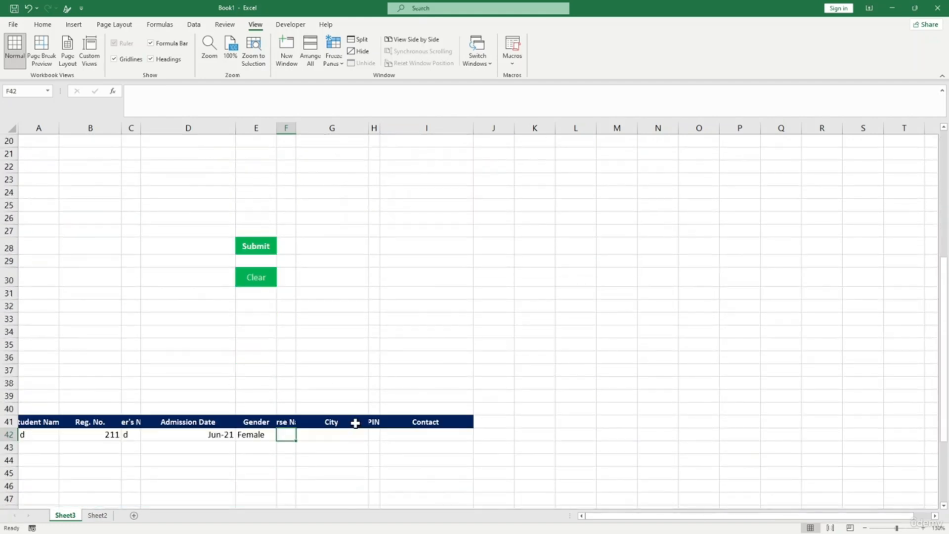
{"action": "type", "text": "="}
{"action": "scroll", "coordinate": [435, 375], "scroll_direction": "up", "scroll_amount": 5}
{"action": "scroll", "coordinate": [435, 366], "scroll_direction": "up", "scroll_amount": 2}
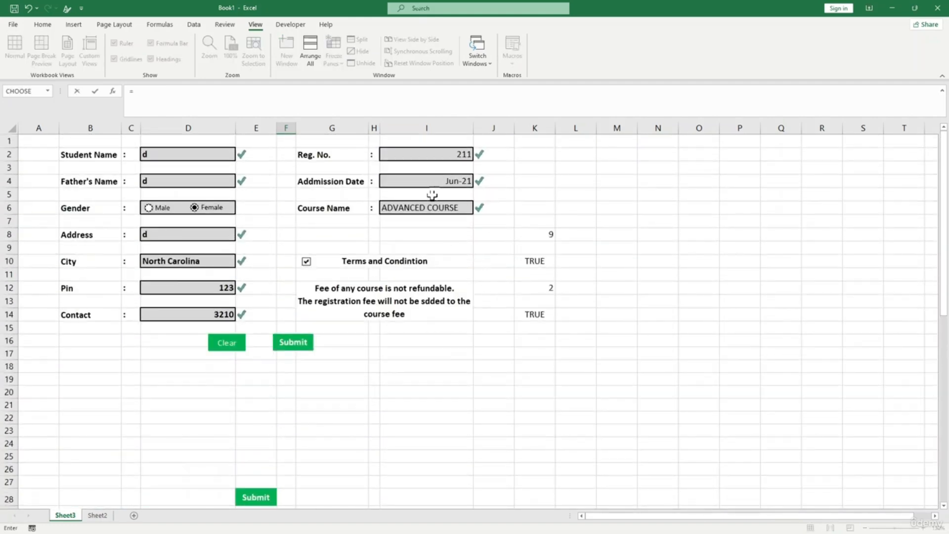
{"action": "left_click", "coordinate": [431, 210]}
{"action": "key", "text": "Return"}
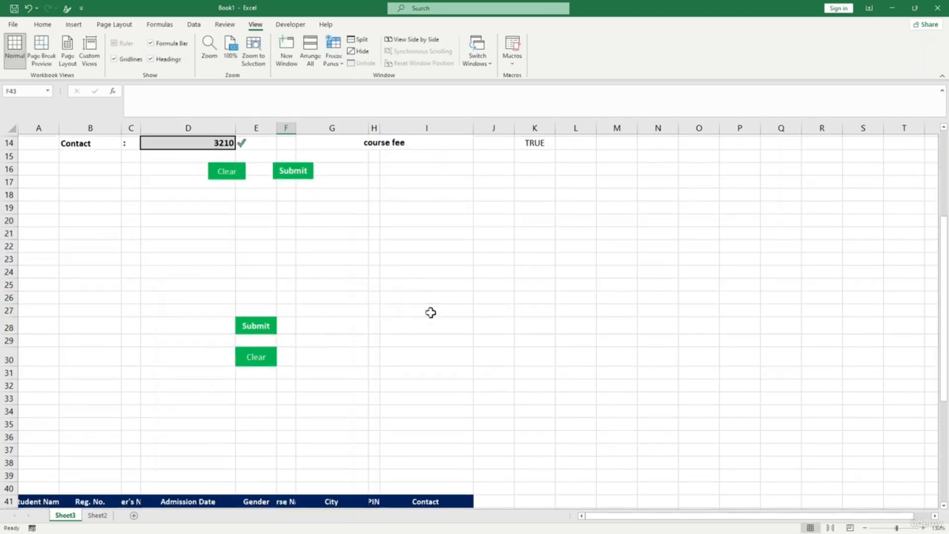
- Link G42 to the city field (=D10) and H42 to the PIN field (=D12)
{"action": "scroll", "coordinate": [318, 391], "scroll_direction": "down", "scroll_amount": 4}
{"action": "left_click", "coordinate": [337, 357]}
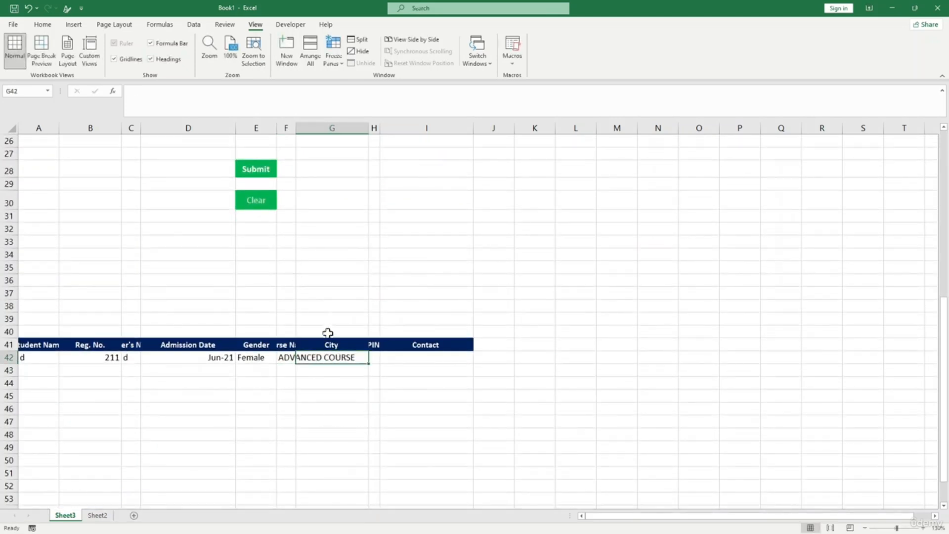
{"action": "left_click", "coordinate": [190, 110]}
{"action": "type", "text": "="}
{"action": "scroll", "coordinate": [268, 203], "scroll_direction": "up", "scroll_amount": 4}
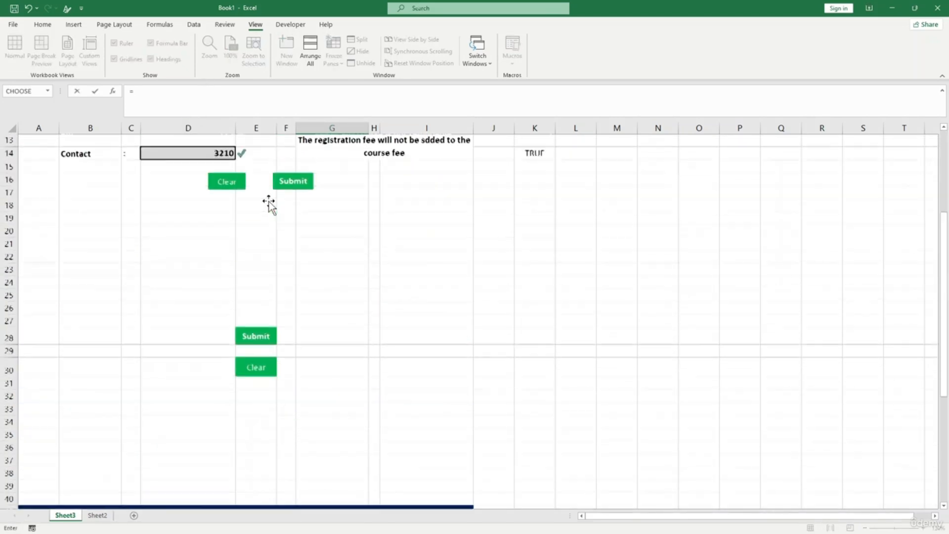
{"action": "scroll", "coordinate": [268, 203], "scroll_direction": "up", "scroll_amount": 4}
{"action": "left_click", "coordinate": [170, 263]}
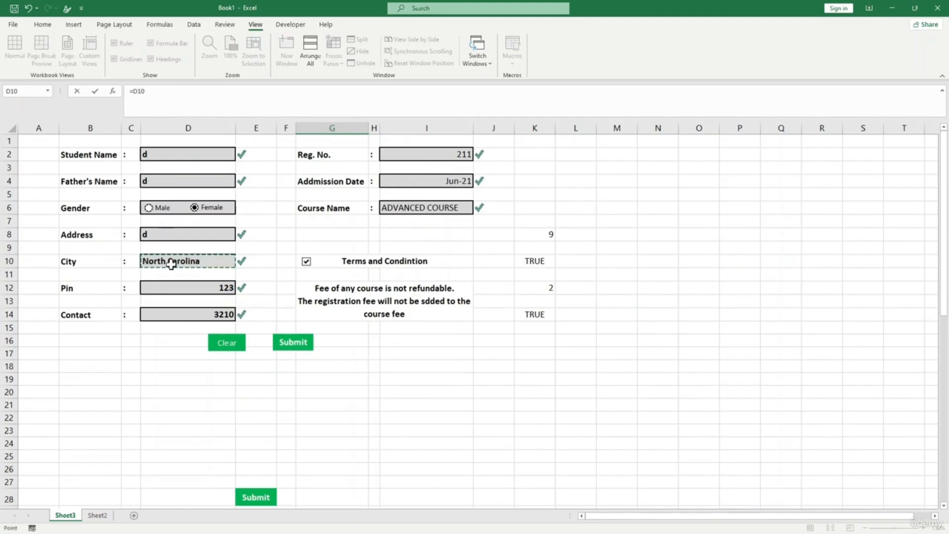
{"action": "key", "text": "Return"}
{"action": "scroll", "coordinate": [384, 311], "scroll_direction": "down", "scroll_amount": 3}
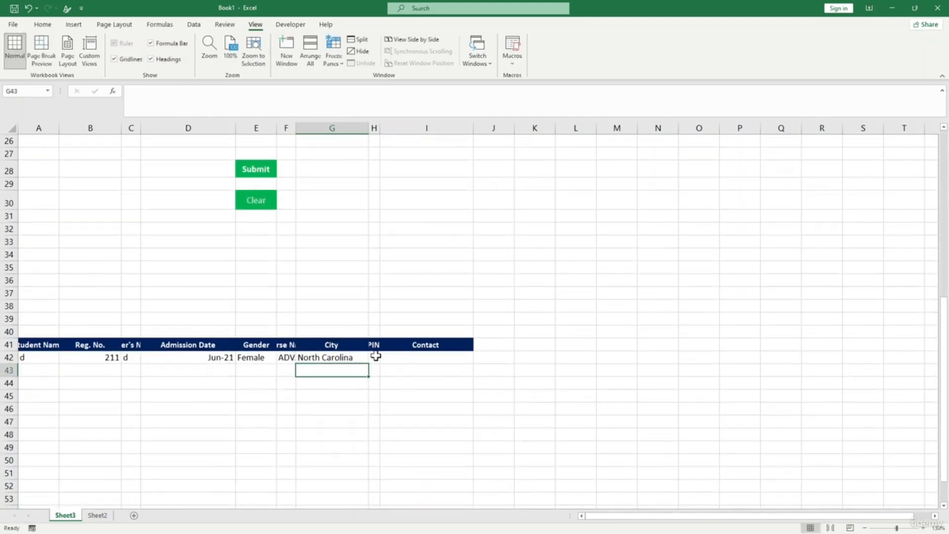
{"action": "left_click", "coordinate": [376, 356]}
{"action": "type", "text": "="}
{"action": "scroll", "coordinate": [444, 225], "scroll_direction": "up", "scroll_amount": 8}
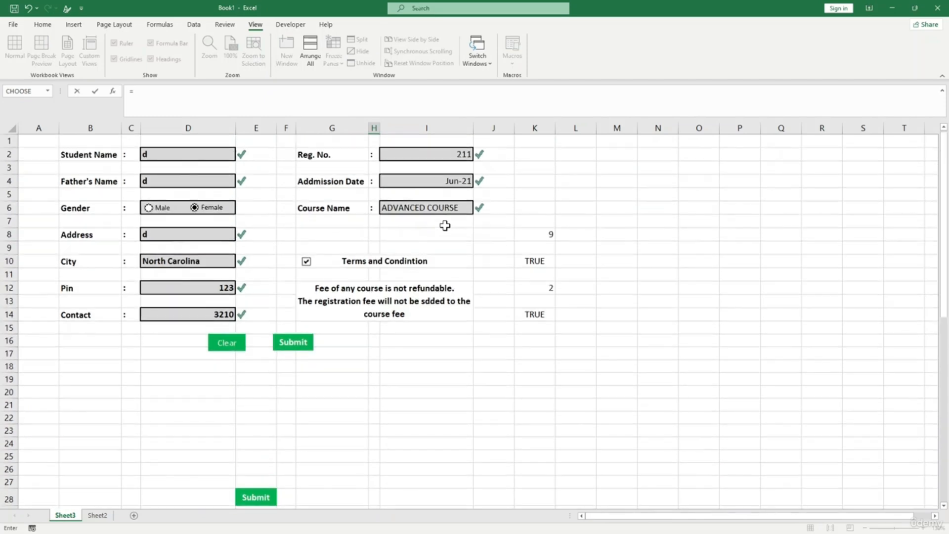
{"action": "left_click", "coordinate": [164, 290]}
{"action": "key", "text": "Return"}
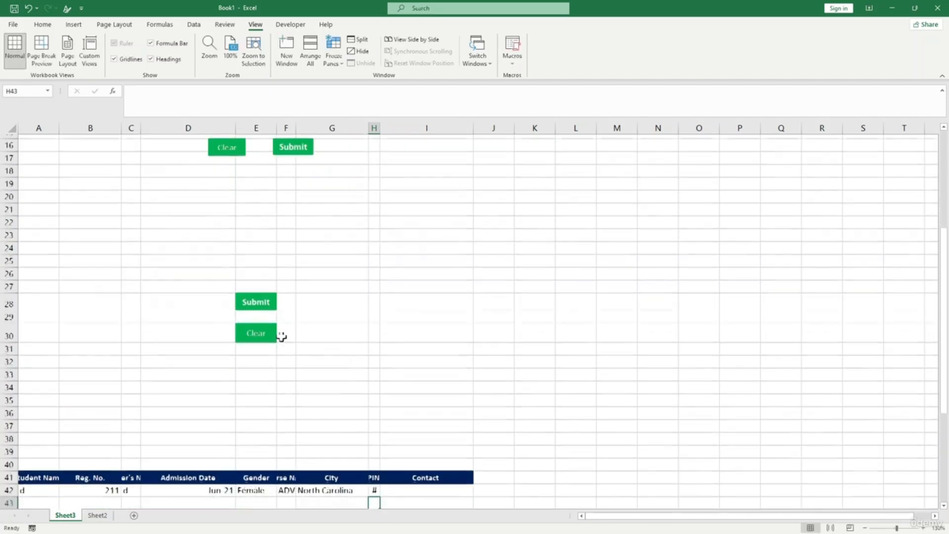
- Link I42 to the contact field with =D14 and review row A42:I42
{"action": "left_click", "coordinate": [402, 358]}
{"action": "type", "text": "="}
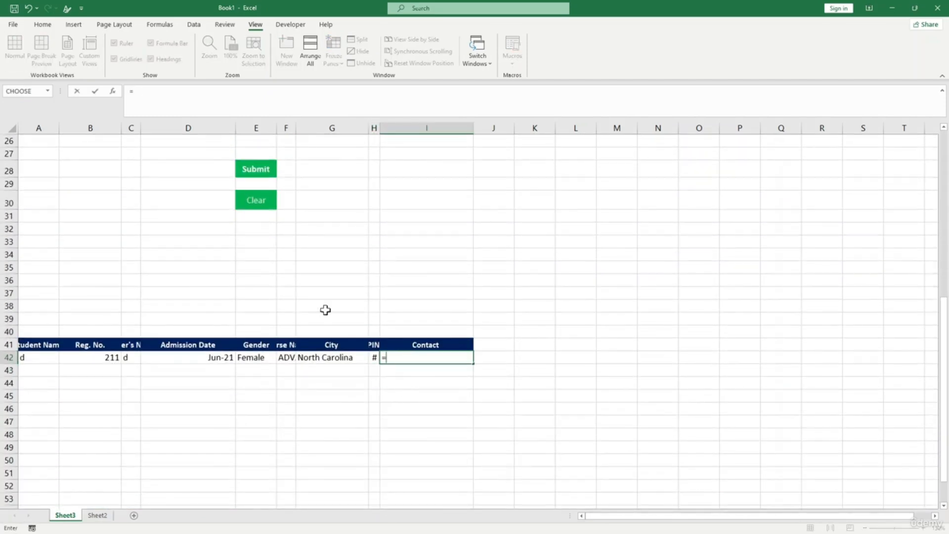
{"action": "scroll", "coordinate": [324, 311], "scroll_direction": "up", "scroll_amount": 7}
{"action": "left_click", "coordinate": [183, 275]}
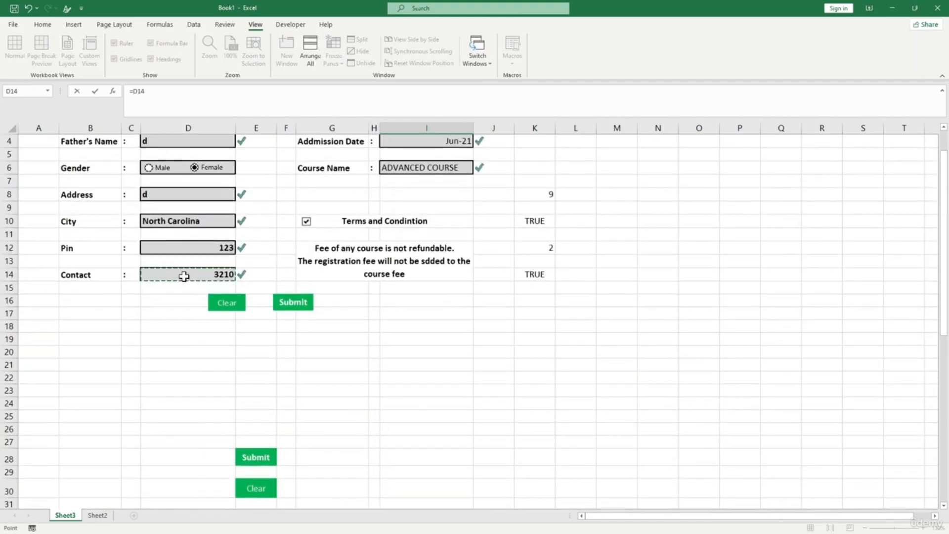
{"action": "key", "text": "Return"}
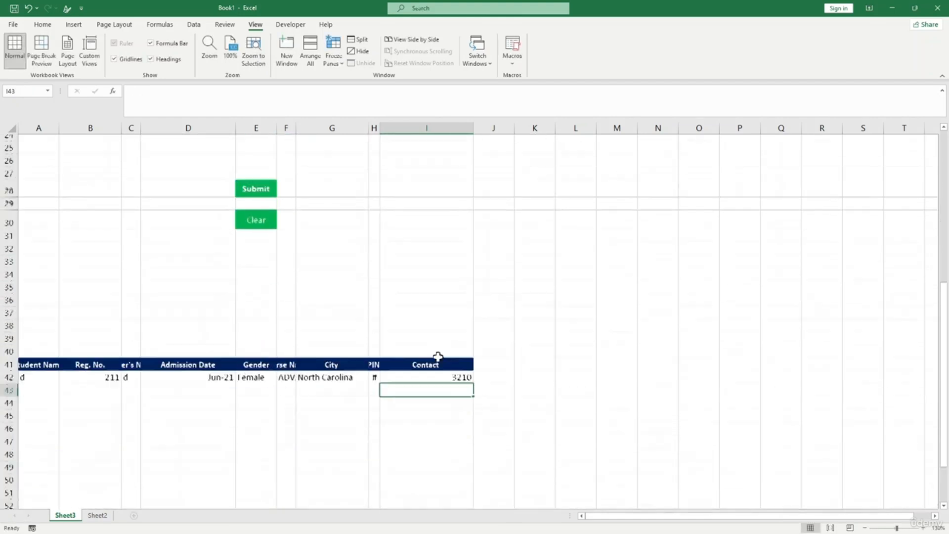
{"action": "left_click_drag", "start_coordinate": [45, 355], "coordinate": [442, 355]}
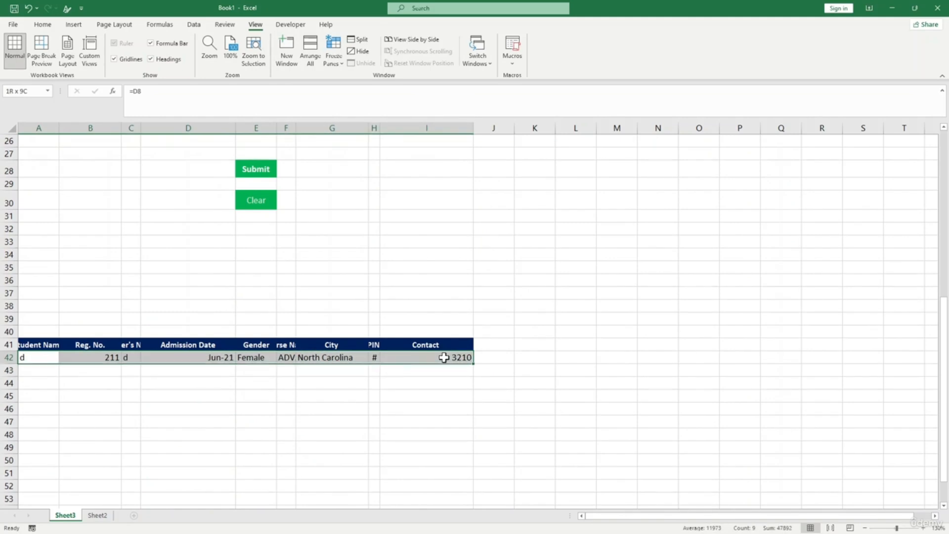
{"action": "left_click", "coordinate": [461, 404]}
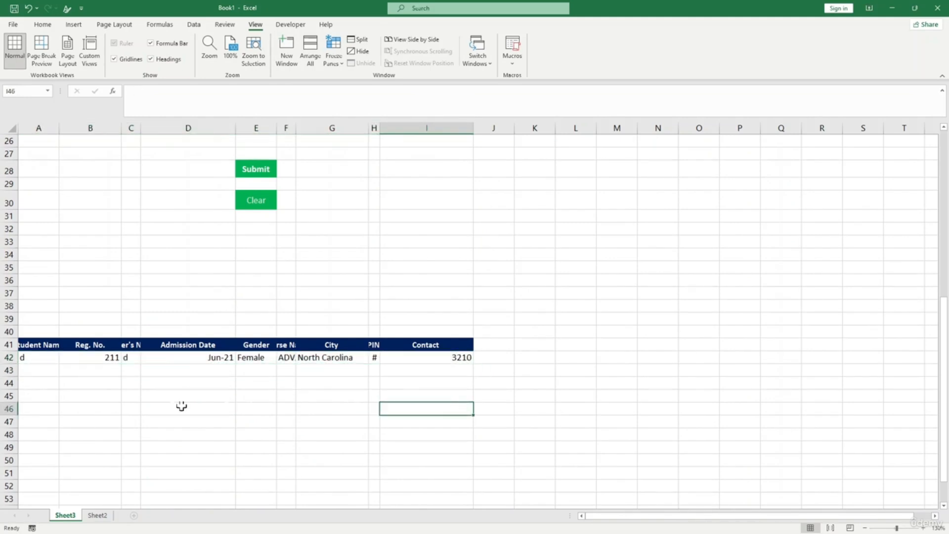
- Rename Sheet3 to 'Entry form' and Sheet2 to 'Data sheet'
{"action": "right_click", "coordinate": [69, 515]}
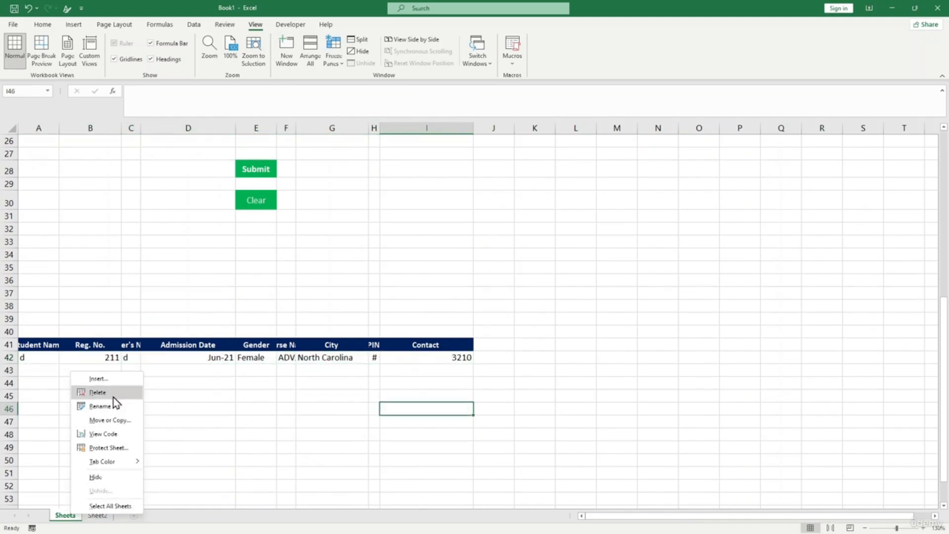
{"action": "left_click", "coordinate": [101, 407]}
{"action": "type", "text": "Entry form"}
{"action": "left_click", "coordinate": [105, 516]}
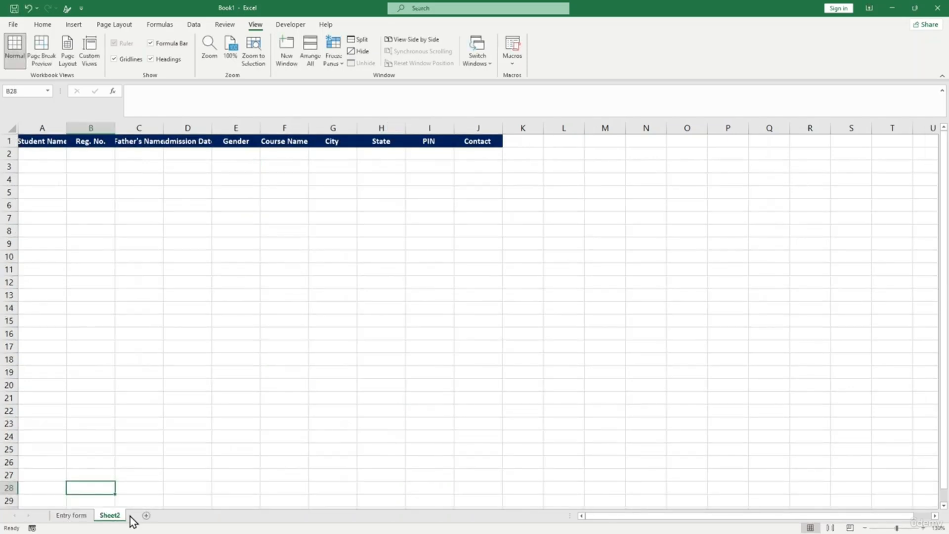
{"action": "right_click", "coordinate": [127, 519]}
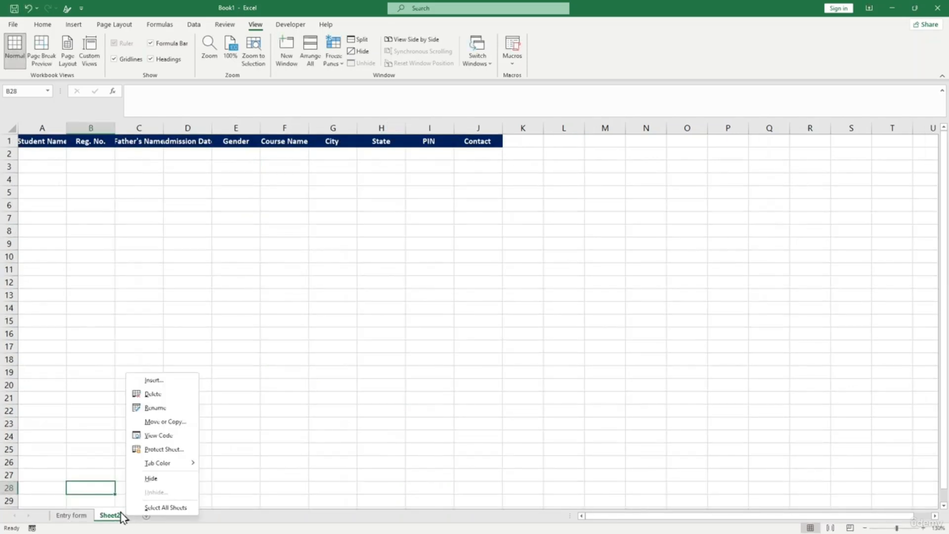
{"action": "left_click", "coordinate": [157, 410]}
{"action": "type", "text": "Data sheet"}
{"action": "key", "text": "Return"}
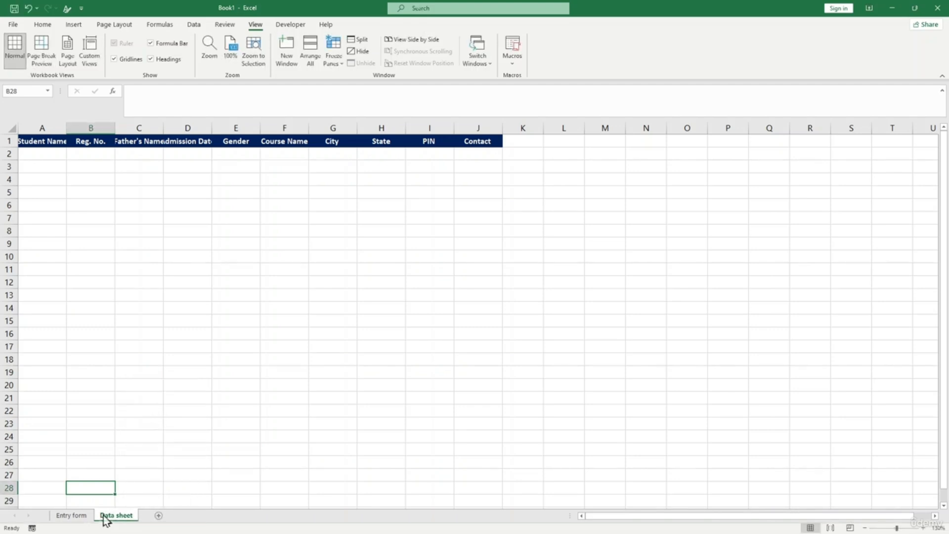
- Auto-fit Data sheet columns A through D so Student Name to Admission Date headers show fully
{"action": "left_click", "coordinate": [70, 516]}
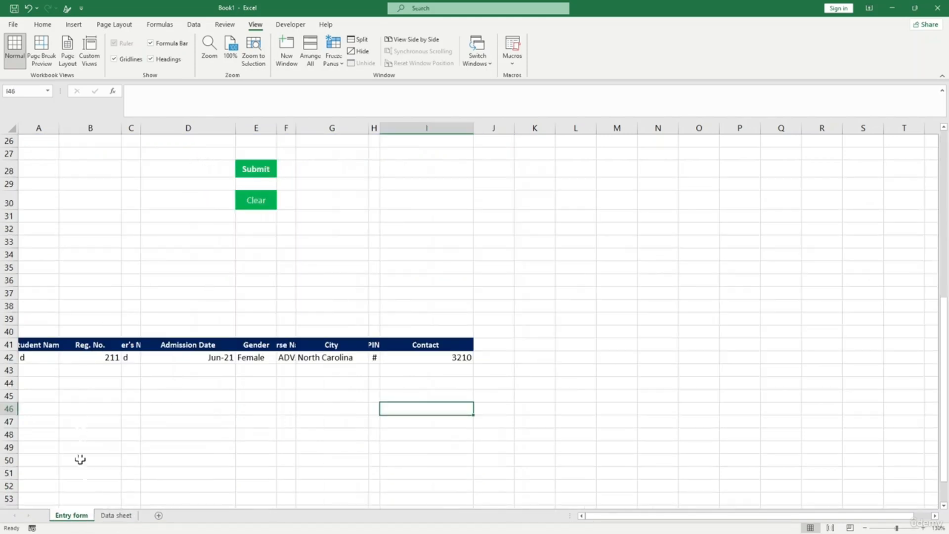
{"action": "left_click", "coordinate": [116, 515]}
{"action": "left_click", "coordinate": [44, 154]}
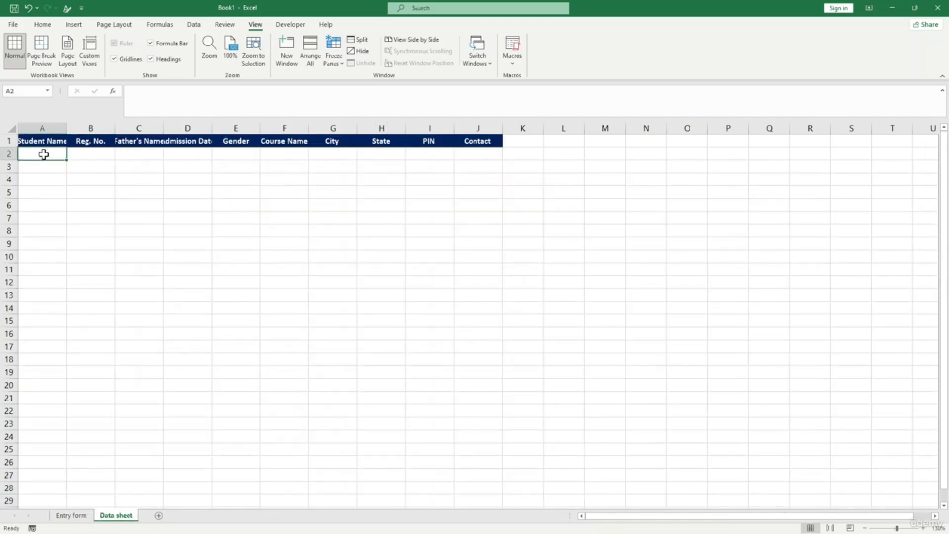
{"action": "double_click", "coordinate": [66, 128]}
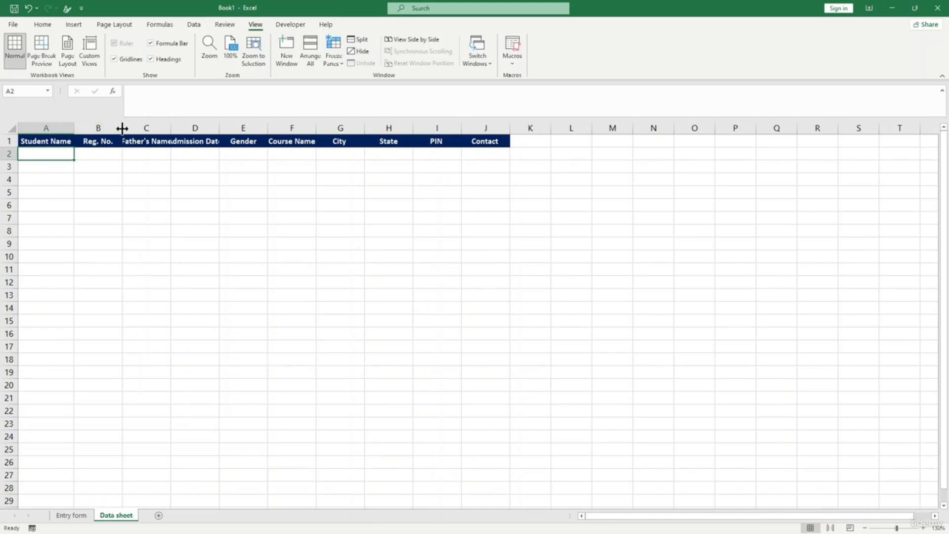
{"action": "double_click", "coordinate": [122, 128]}
{"action": "double_click", "coordinate": [157, 127]}
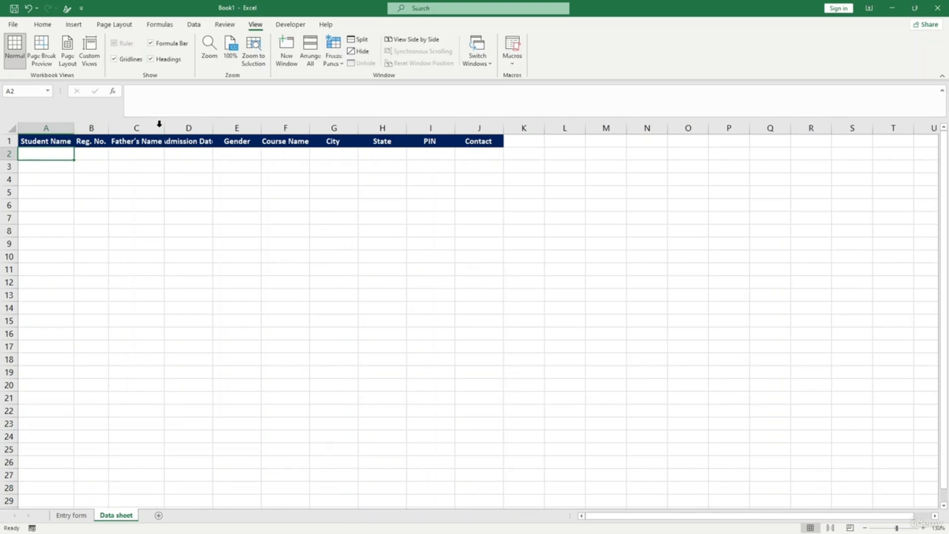
{"action": "double_click", "coordinate": [213, 127]}
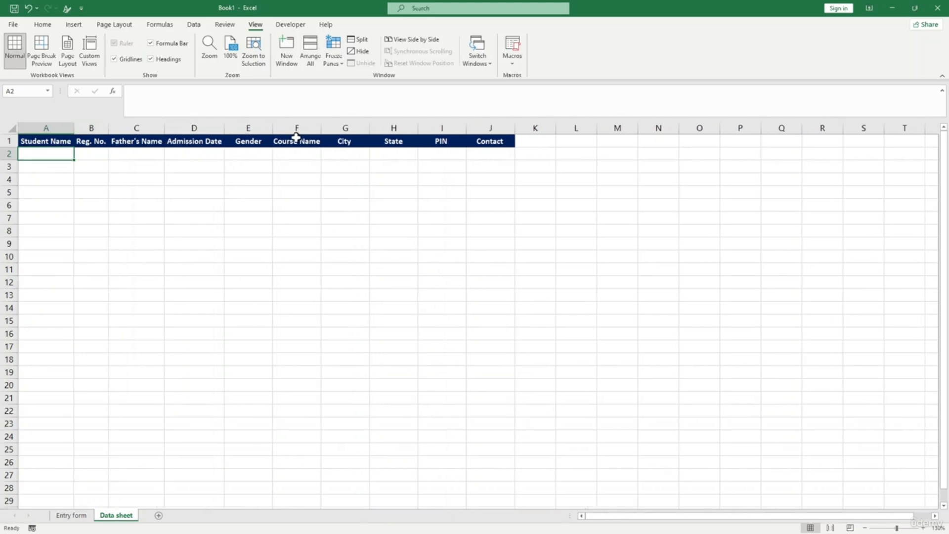
{"action": "left_click", "coordinate": [299, 177]}
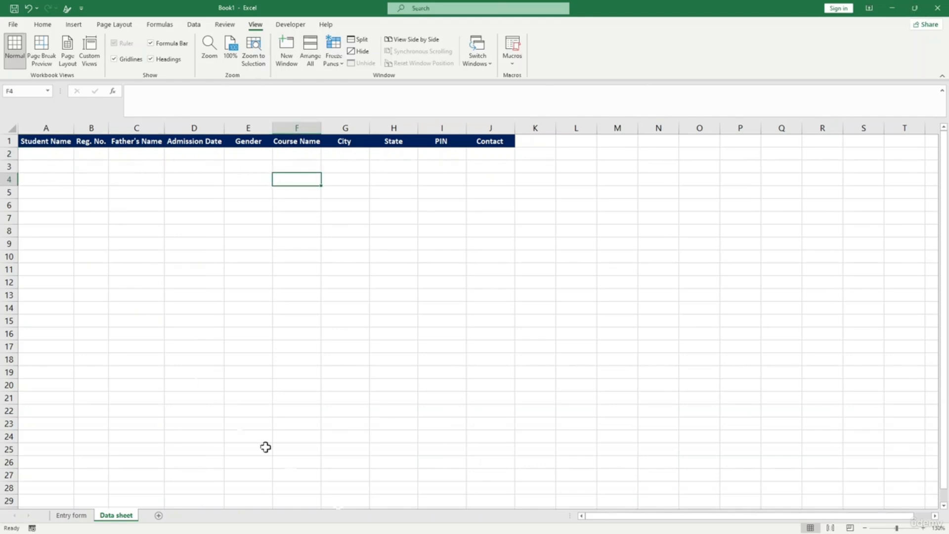
- Enter 'Newton' as the Student Name in D2 on the Entry form
{"action": "left_click", "coordinate": [89, 515]}
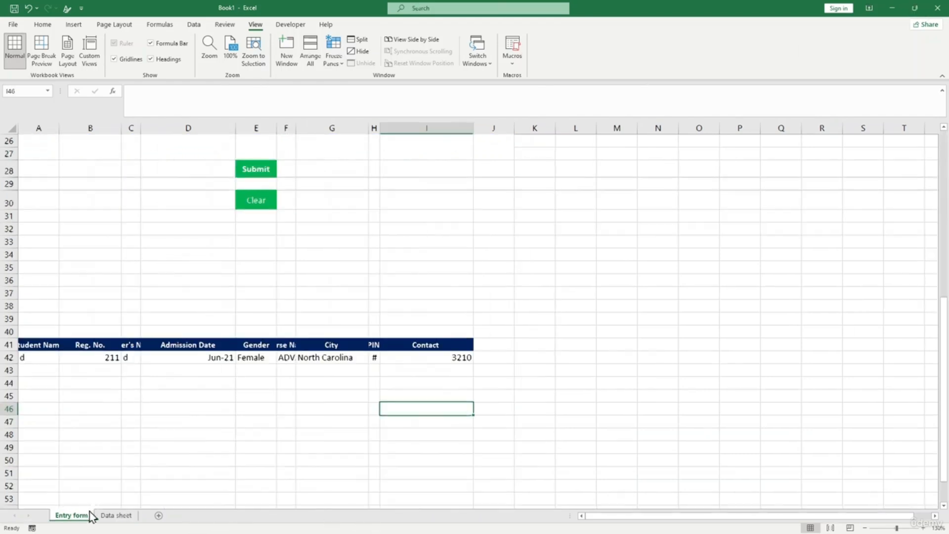
{"action": "scroll", "coordinate": [187, 189], "scroll_direction": "up", "scroll_amount": 8}
{"action": "left_click", "coordinate": [179, 155]}
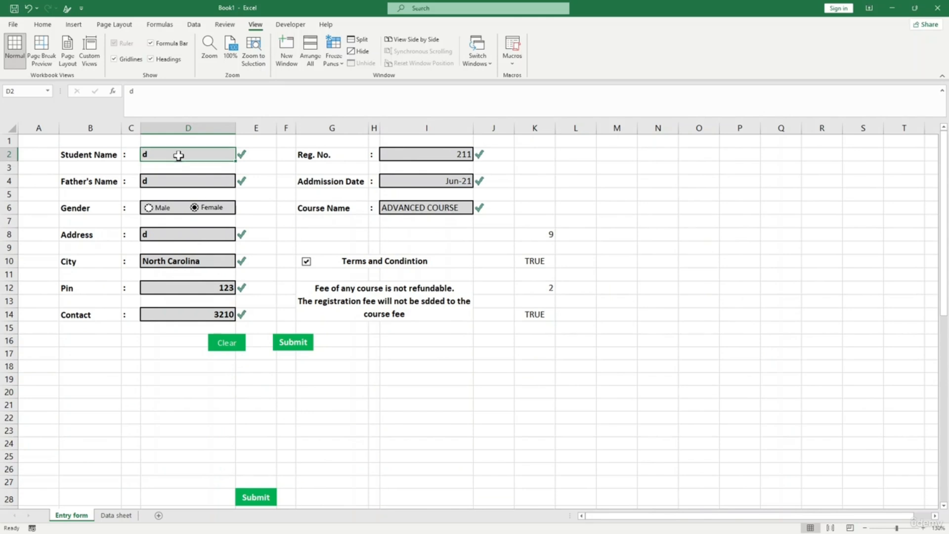
{"action": "key", "text": "BackSpace"}
{"action": "type", "text": "New"}
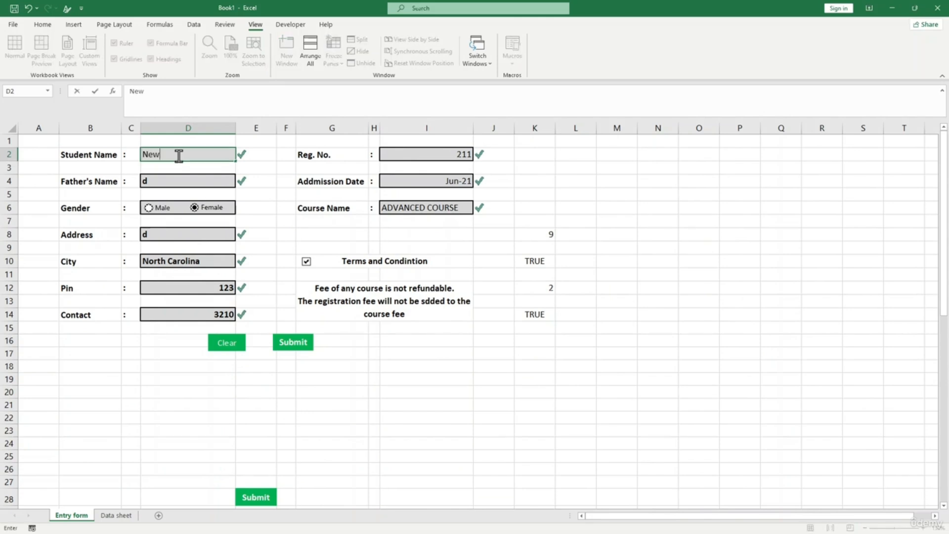
{"action": "type", "text": "ton"}
{"action": "left_click", "coordinate": [178, 179]}
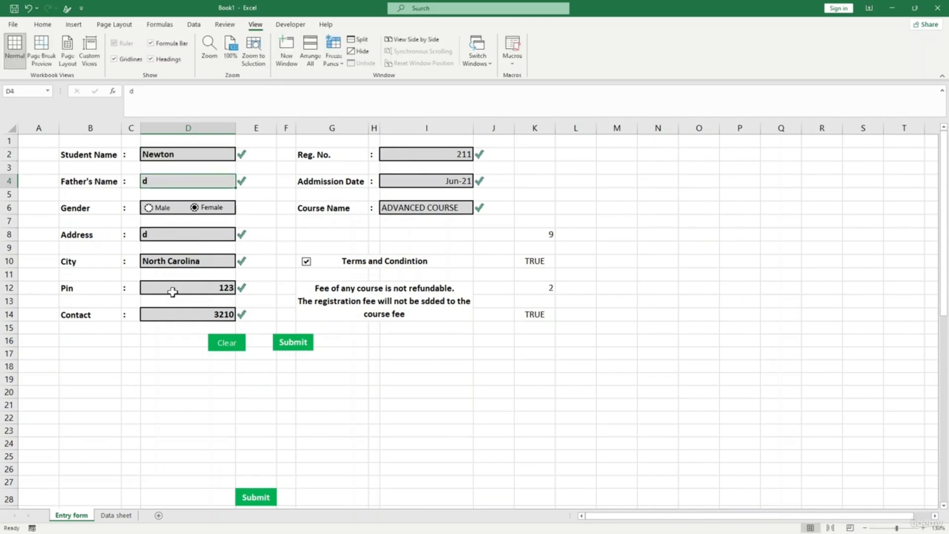
- Set A42 to =D2 and check the row 41 headers against row 42 formulas
{"action": "scroll", "coordinate": [110, 398], "scroll_direction": "down", "scroll_amount": 6}
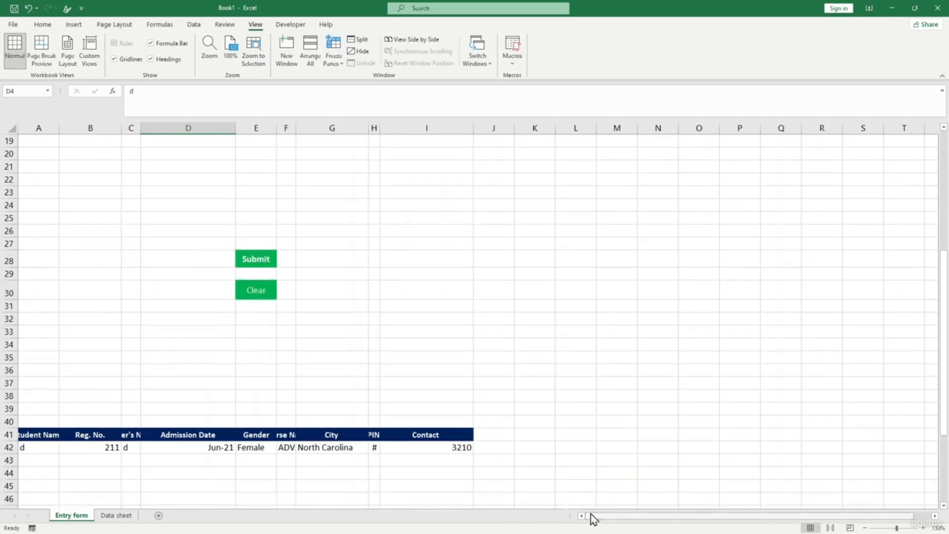
{"action": "left_click", "coordinate": [32, 449]}
{"action": "scroll", "coordinate": [72, 375], "scroll_direction": "up", "scroll_amount": 5}
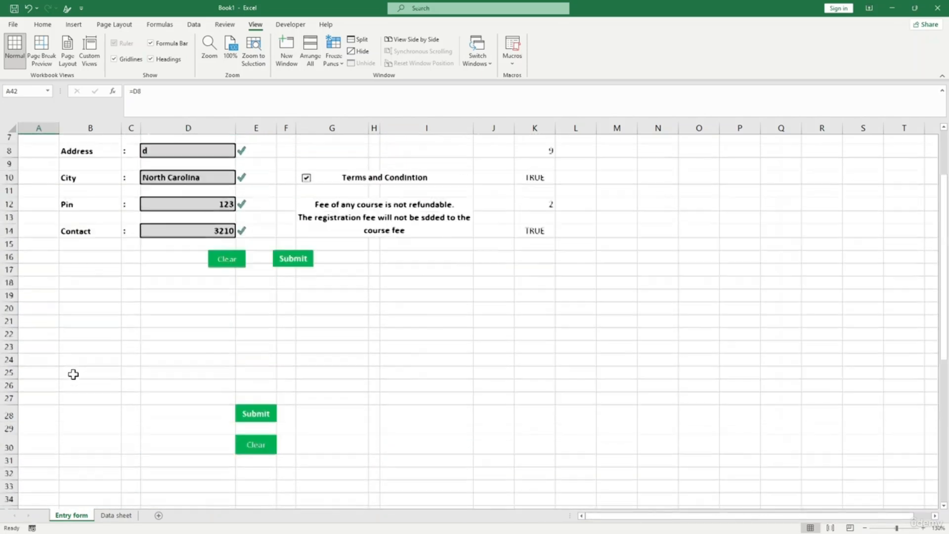
{"action": "scroll", "coordinate": [125, 246], "scroll_direction": "down", "scroll_amount": 4}
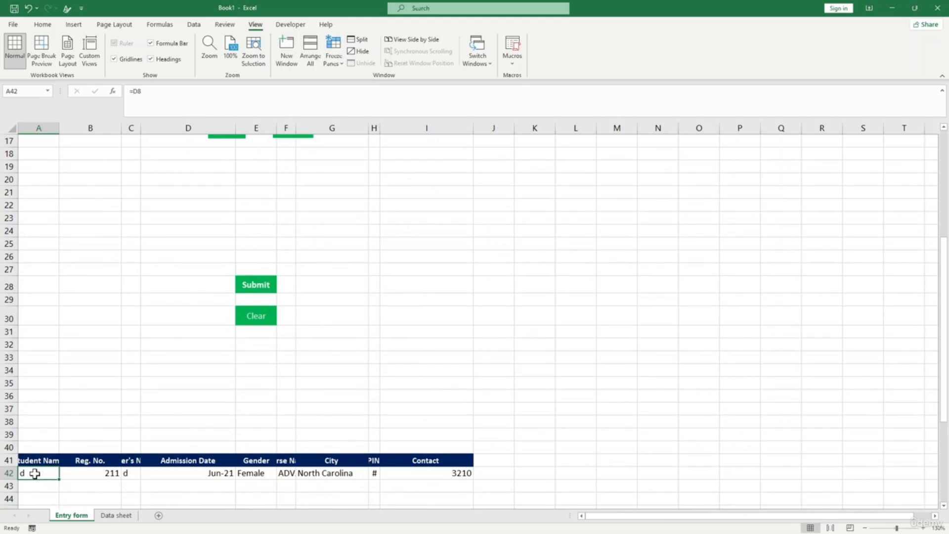
{"action": "type", "text": "="}
{"action": "scroll", "coordinate": [90, 364], "scroll_direction": "down", "scroll_amount": 1}
{"action": "scroll", "coordinate": [91, 354], "scroll_direction": "up", "scroll_amount": 6}
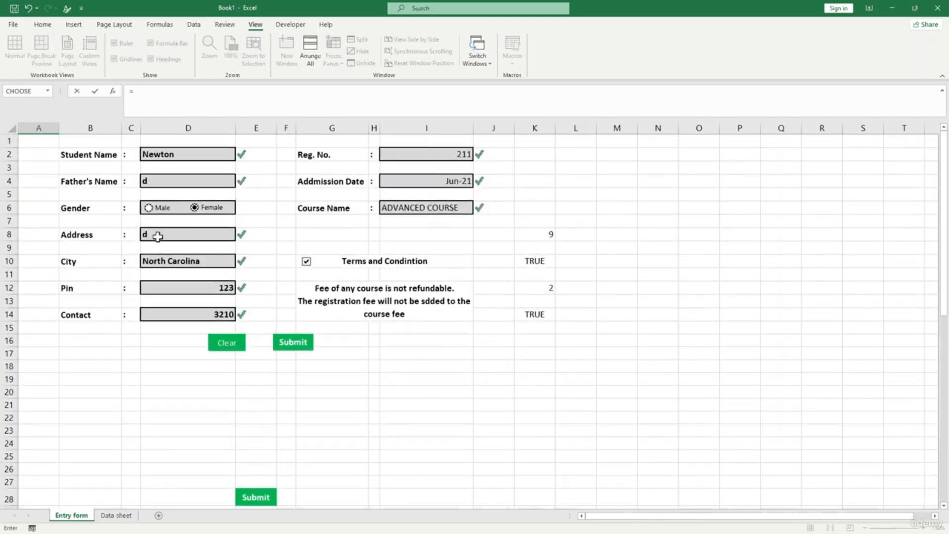
{"action": "left_click", "coordinate": [178, 154]}
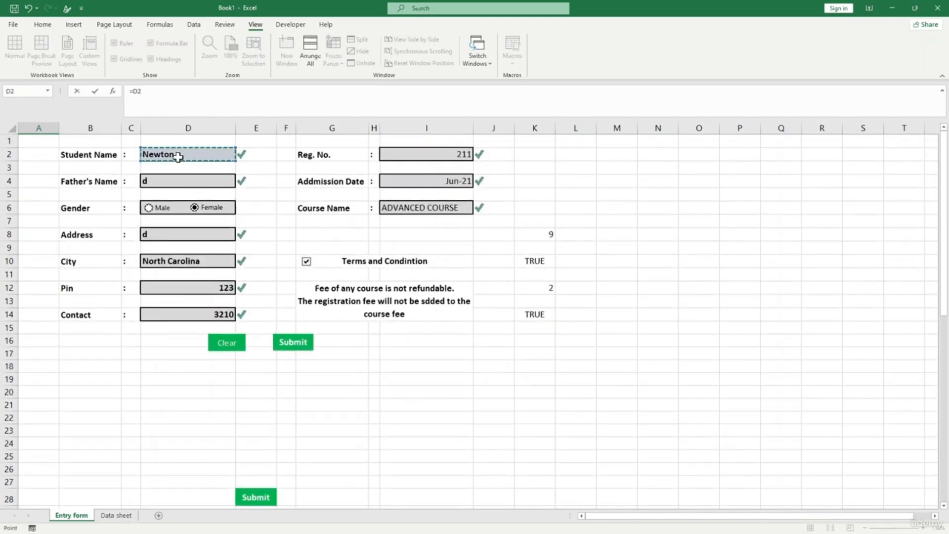
{"action": "key", "text": "Return"}
{"action": "left_click", "coordinate": [83, 358]}
{"action": "left_click", "coordinate": [36, 345]}
{"action": "left_click", "coordinate": [73, 347]}
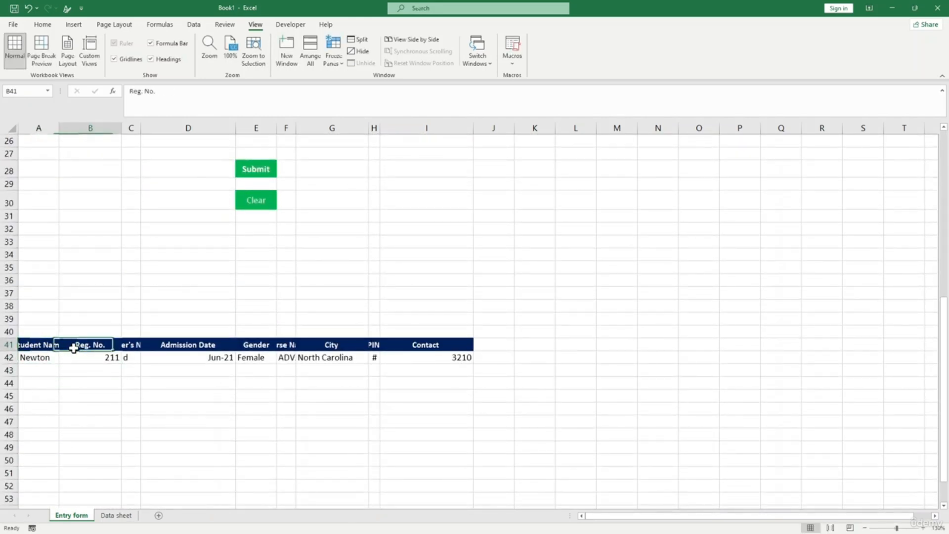
{"action": "left_click", "coordinate": [126, 348]}
{"action": "left_click", "coordinate": [75, 358]}
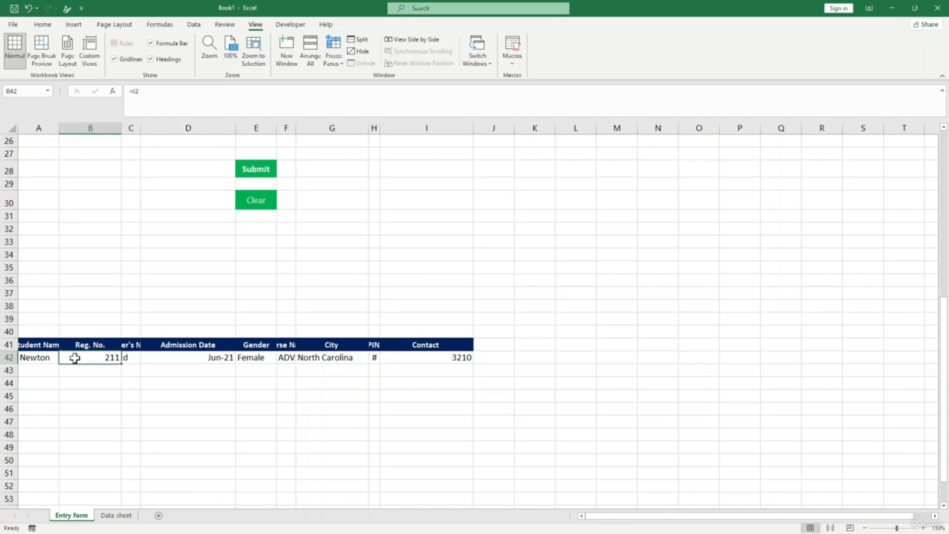
- Enter 'Newton 1' as the Father's Name in D4 and confirm C42 mirrors it
{"action": "scroll", "coordinate": [75, 358], "scroll_direction": "up", "scroll_amount": 8}
{"action": "left_click", "coordinate": [183, 167]}
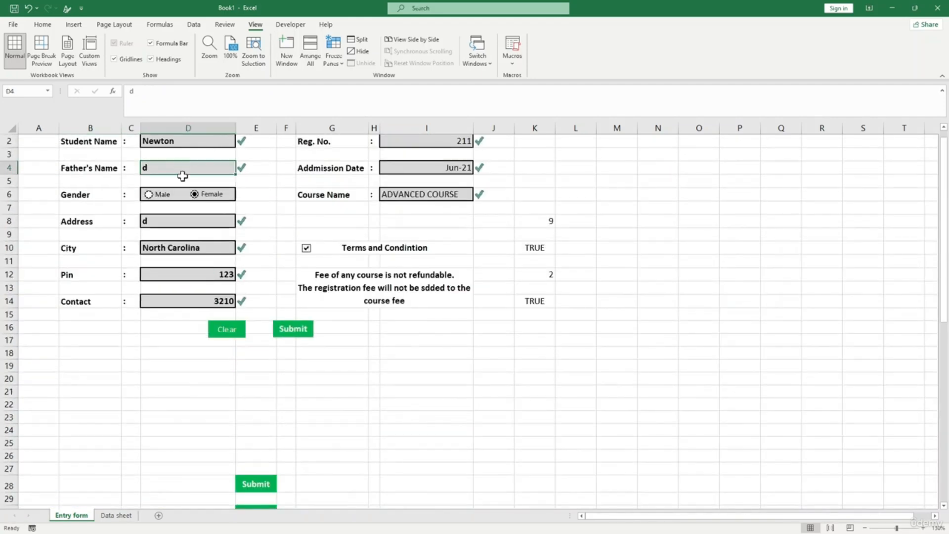
{"action": "type", "text": "Newton 1"}
{"action": "key", "text": "Return"}
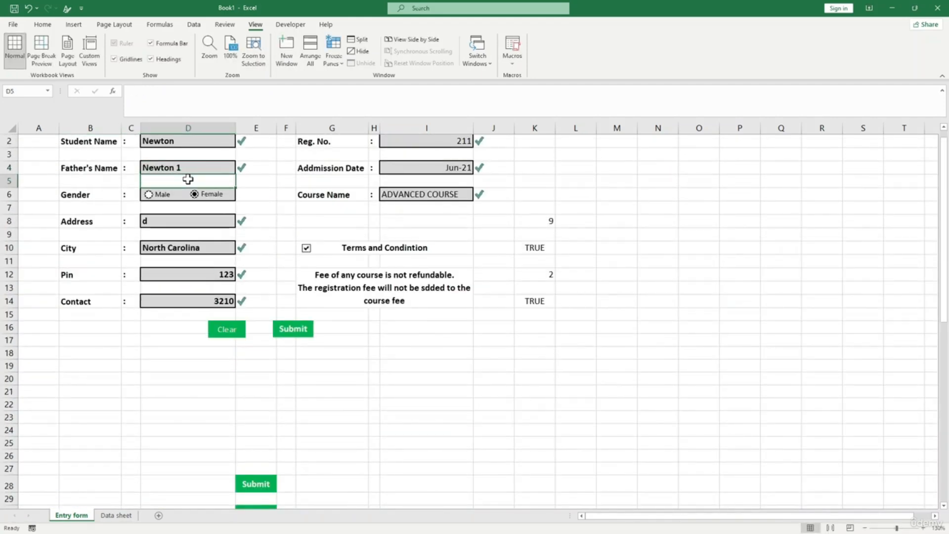
{"action": "scroll", "coordinate": [144, 324], "scroll_direction": "down", "scroll_amount": 4}
{"action": "scroll", "coordinate": [140, 377], "scroll_direction": "down", "scroll_amount": 2}
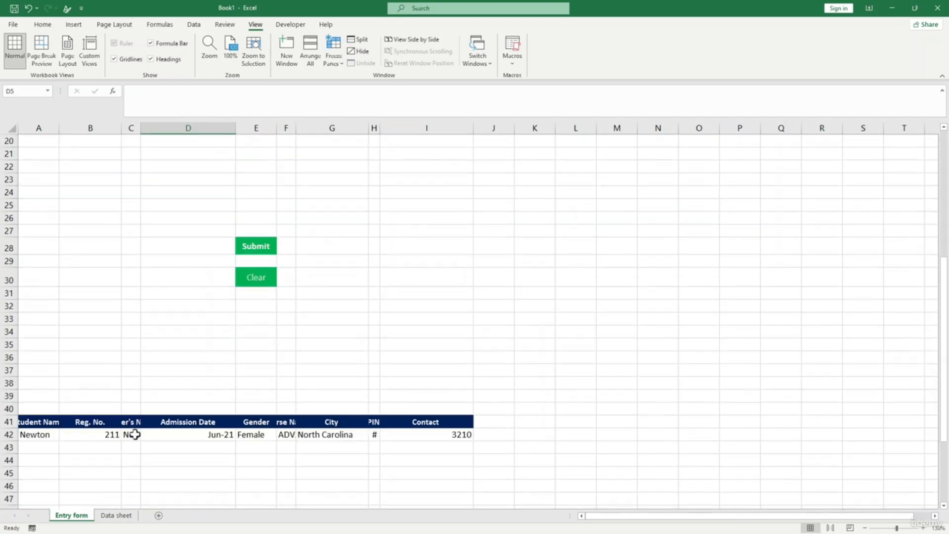
{"action": "left_click", "coordinate": [133, 434]}
- Select the helper record A42:I42 and copy it
{"action": "scroll", "coordinate": [247, 345], "scroll_direction": "down", "scroll_amount": 3}
{"action": "left_click", "coordinate": [136, 341]}
{"action": "left_click_drag", "start_coordinate": [33, 308], "coordinate": [436, 316]}
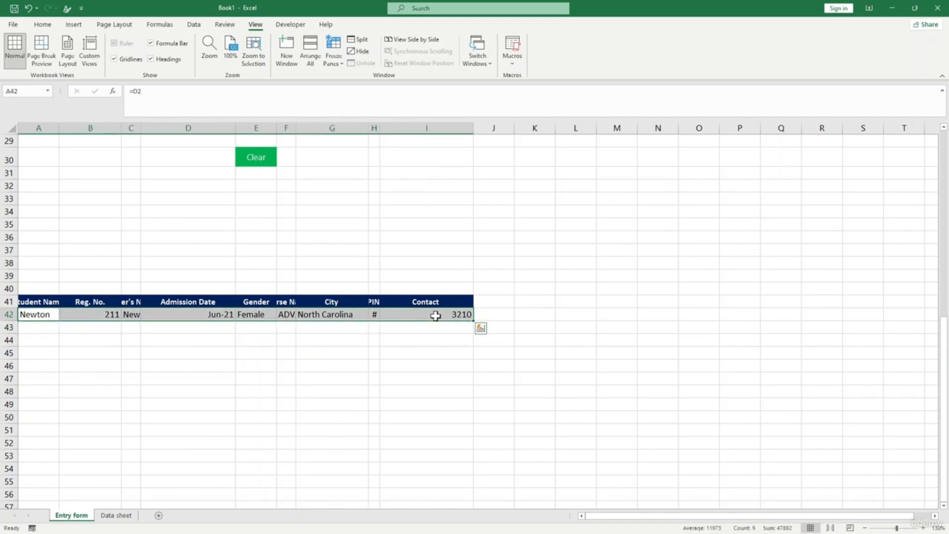
{"action": "key", "text": "ctrl+c"}
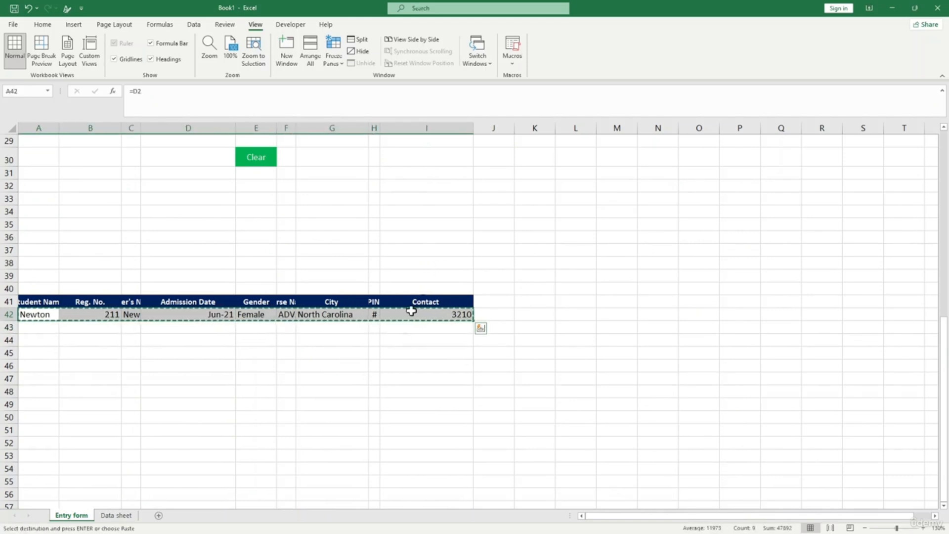
- On the Data sheet, start recording macro Macro4 from the Developer tools
{"action": "left_click", "coordinate": [116, 515]}
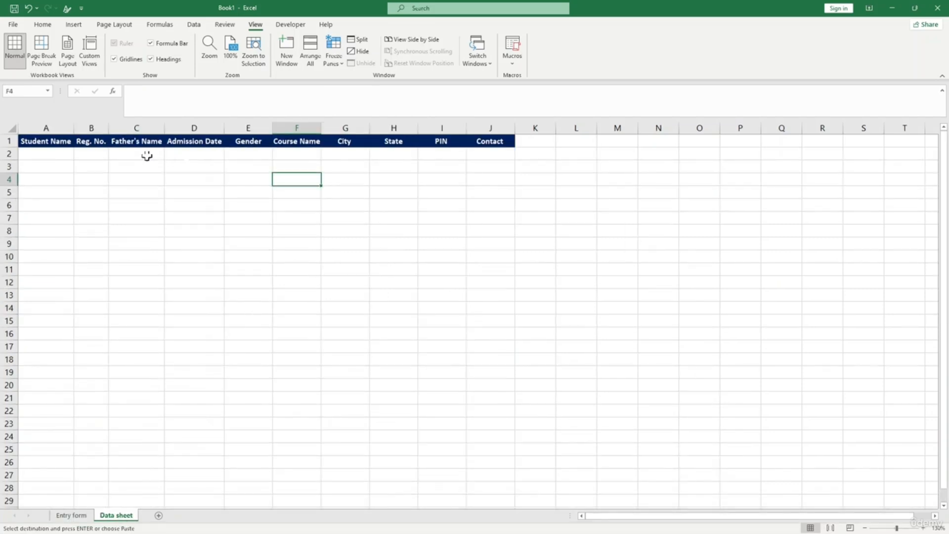
{"action": "left_click", "coordinate": [529, 144]}
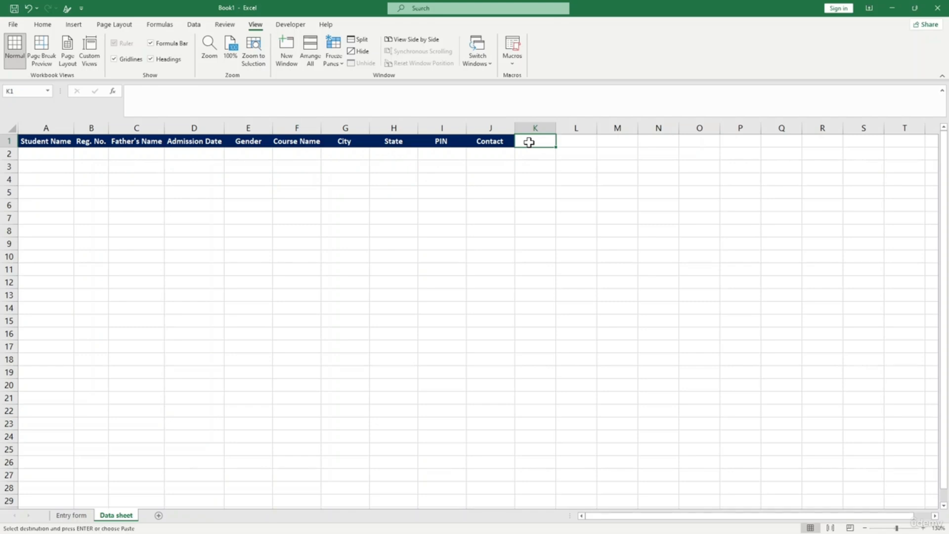
{"action": "left_click", "coordinate": [279, 26]}
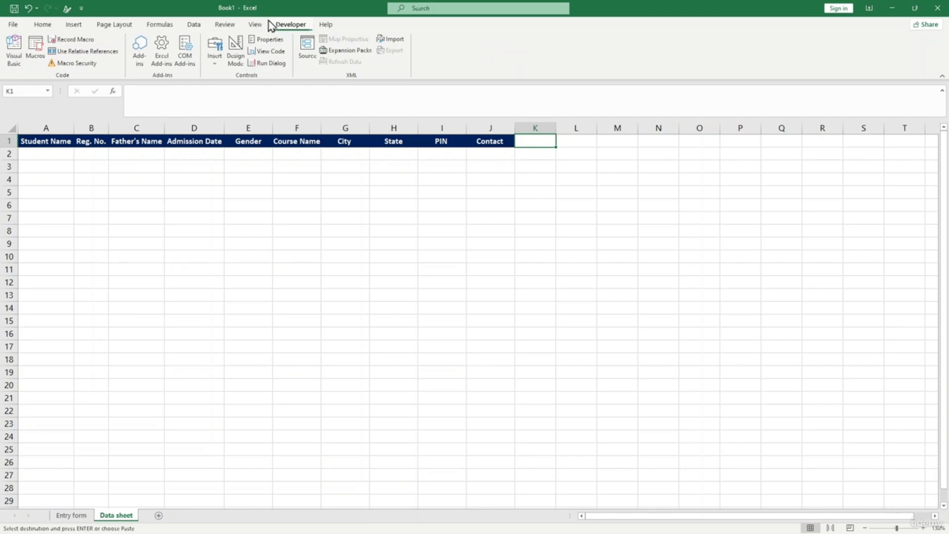
{"action": "left_click", "coordinate": [73, 42]}
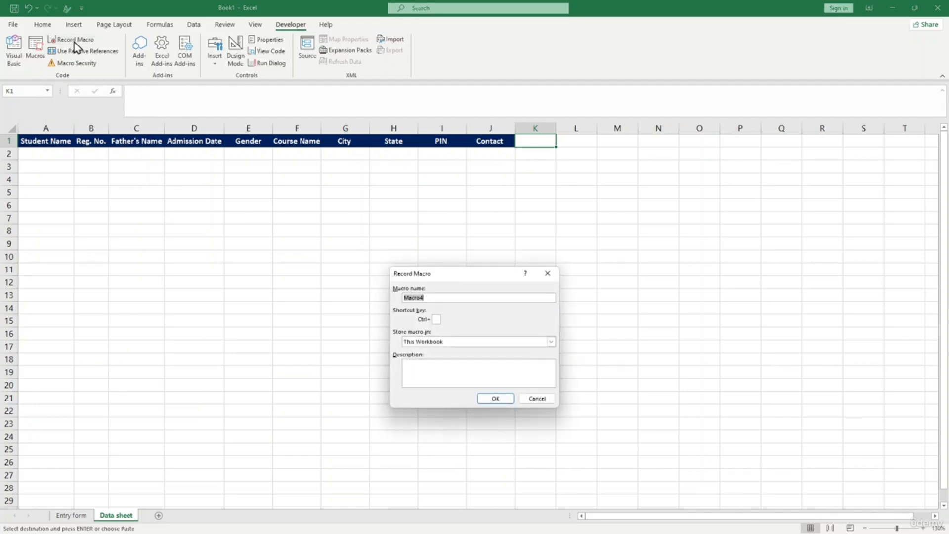
{"action": "left_click", "coordinate": [495, 397]}
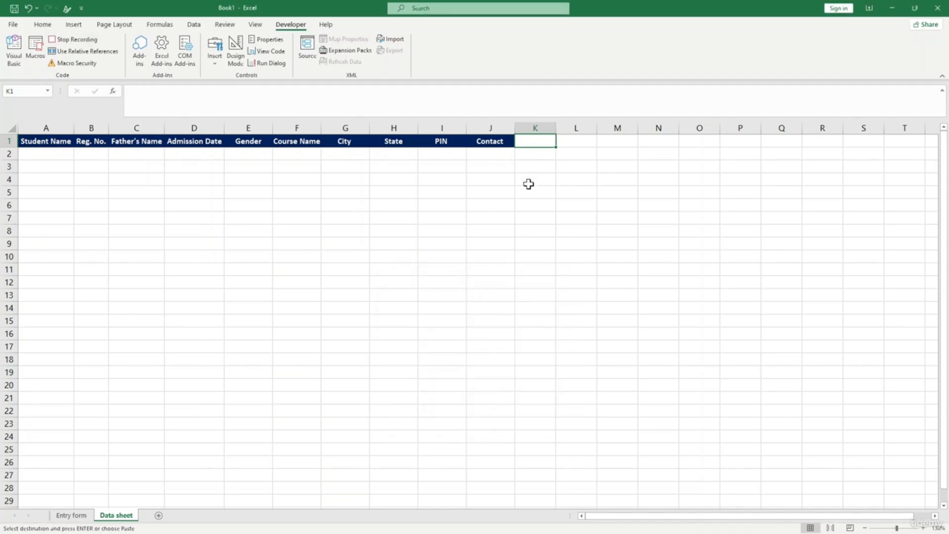
- Jump to A2 with Ctrl+arrows, paste the record as values, then return to Entry form
{"action": "key", "text": "ctrl+Down"}
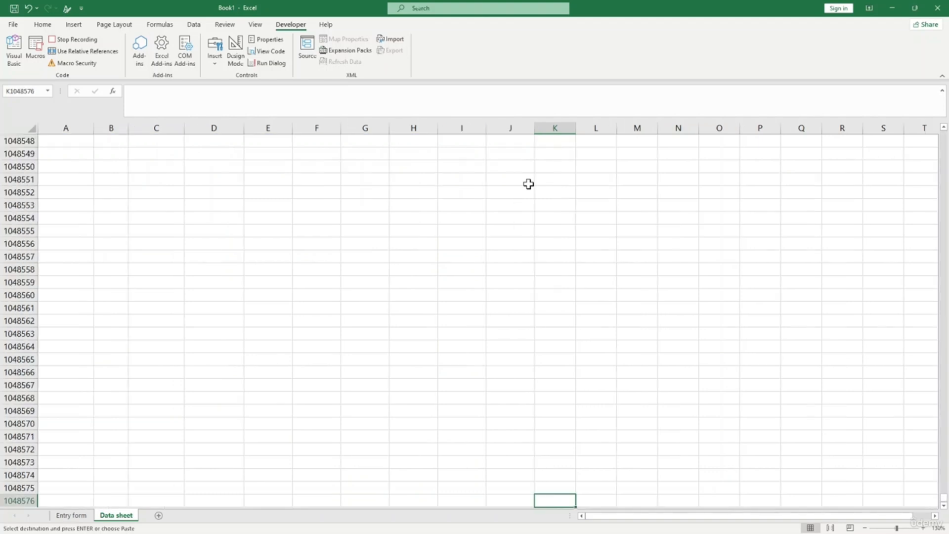
{"action": "key", "text": "ctrl+Left"}
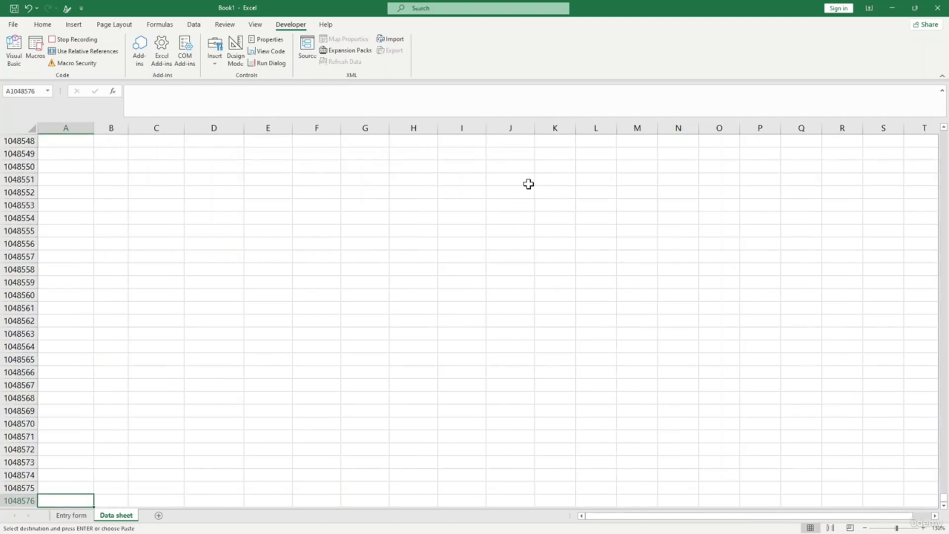
{"action": "key", "text": "ctrl+Up"}
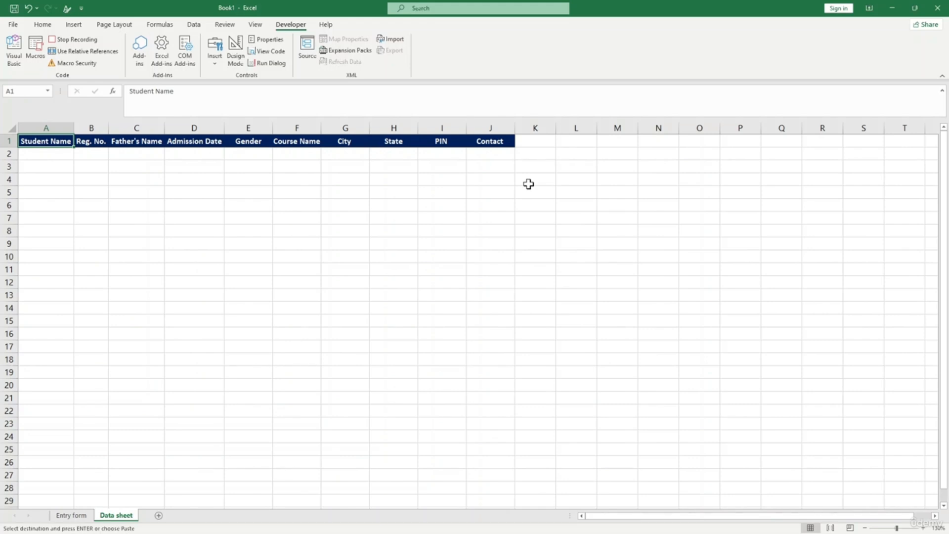
{"action": "key", "text": "Down"}
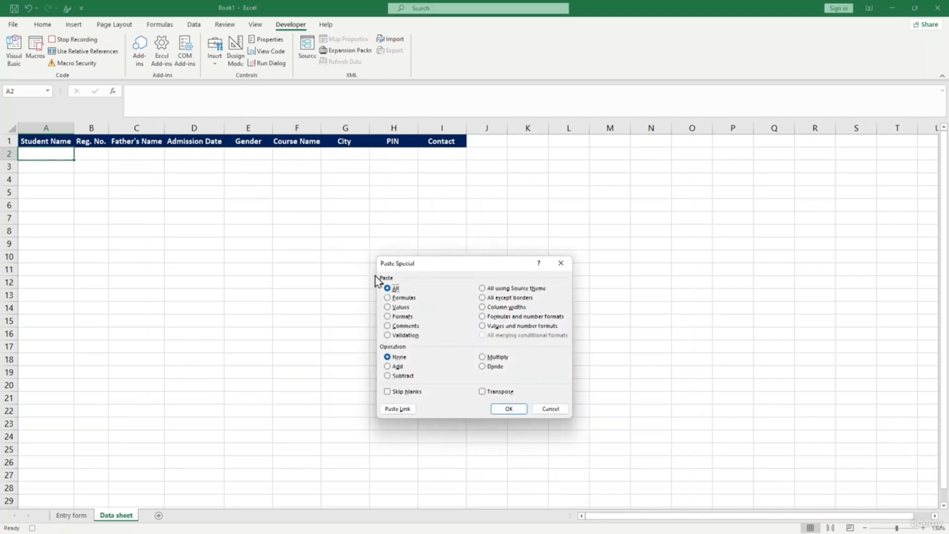
{"action": "left_click", "coordinate": [387, 307]}
{"action": "left_click", "coordinate": [509, 409]}
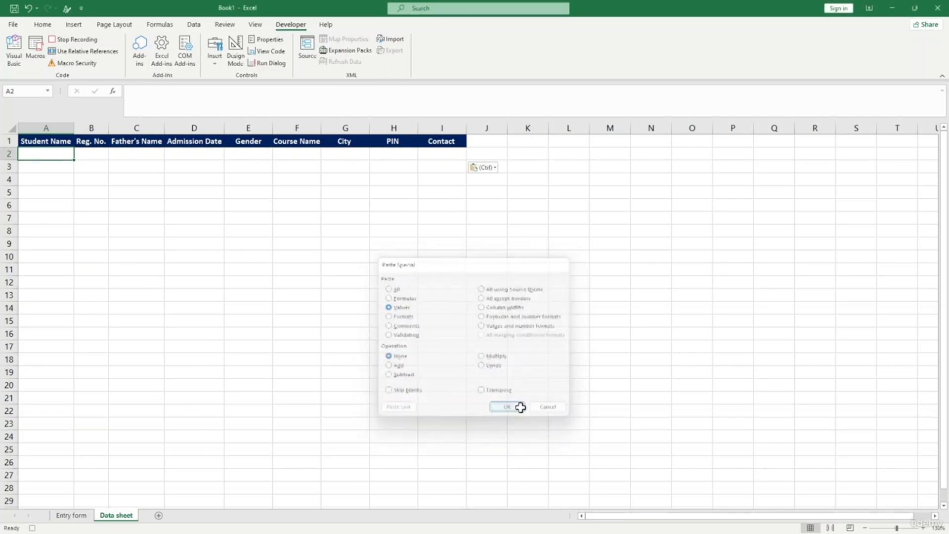
{"action": "left_click", "coordinate": [455, 218]}
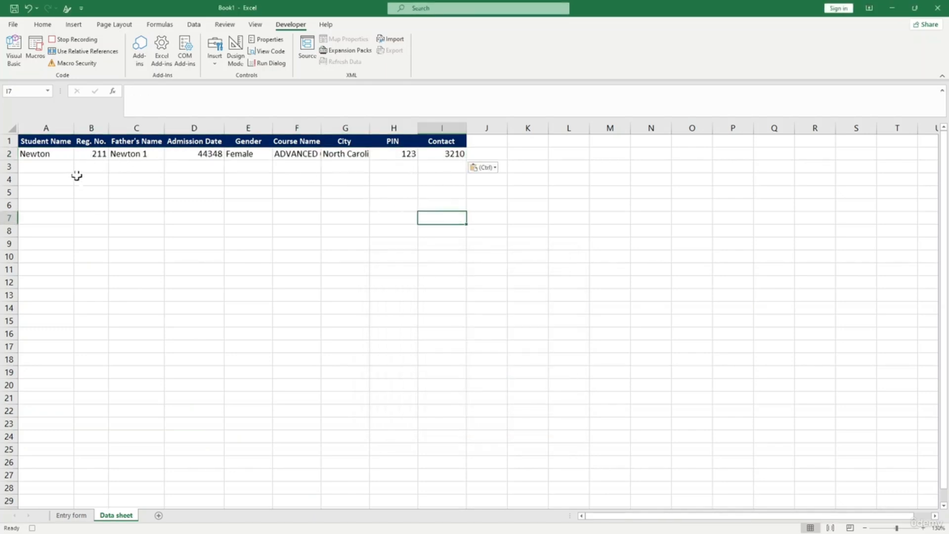
{"action": "left_click", "coordinate": [77, 515]}
{"action": "scroll", "coordinate": [66, 235], "scroll_direction": "up", "scroll_amount": 7}
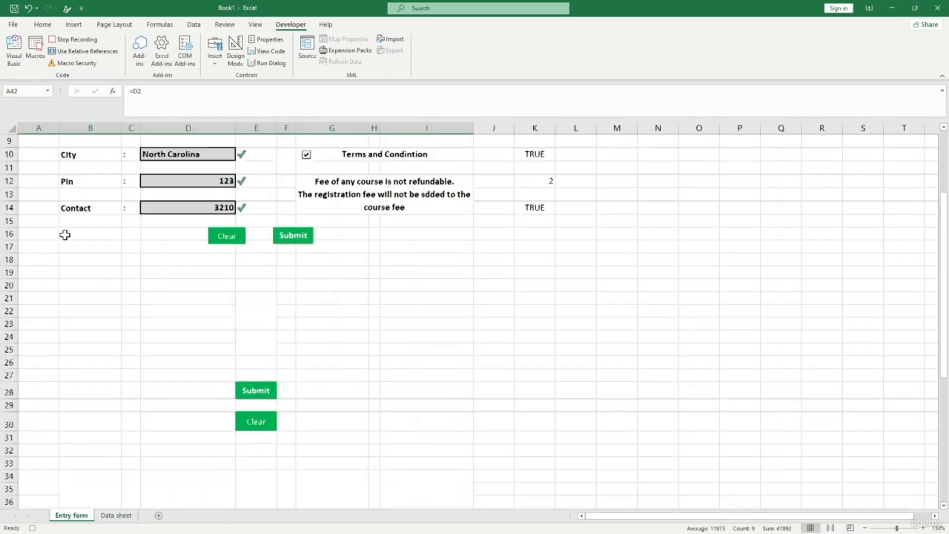
- Enter a new student's name in the Student Name field D2, briefly checking the Data sheet
{"action": "scroll", "coordinate": [65, 235], "scroll_direction": "up", "scroll_amount": 3}
{"action": "left_click", "coordinate": [171, 158]}
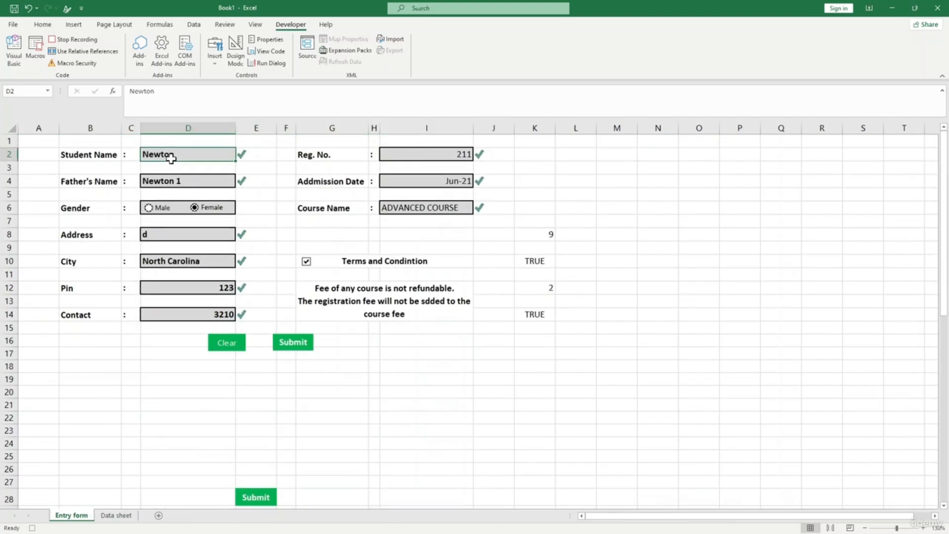
{"action": "type", "text": "Issac"}
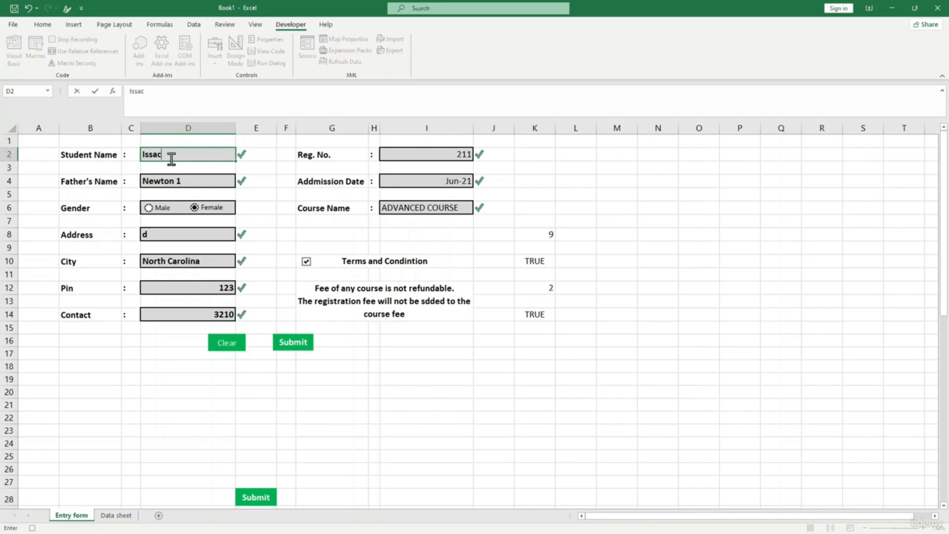
{"action": "left_click", "coordinate": [120, 516]}
{"action": "left_click", "coordinate": [74, 515]}
{"action": "scroll", "coordinate": [57, 437], "scroll_direction": "down", "scroll_amount": 7}
{"action": "left_click", "coordinate": [34, 399]}
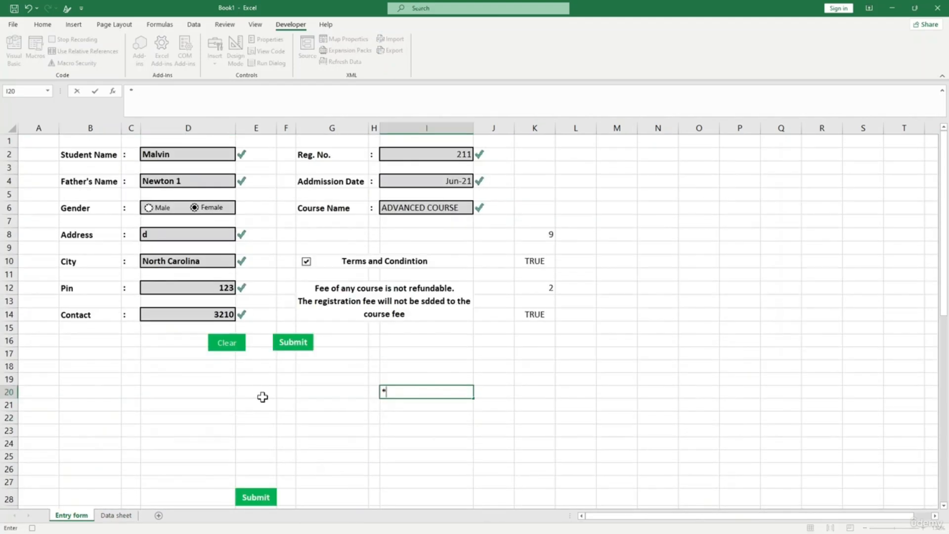
{"action": "left_click", "coordinate": [319, 366]}
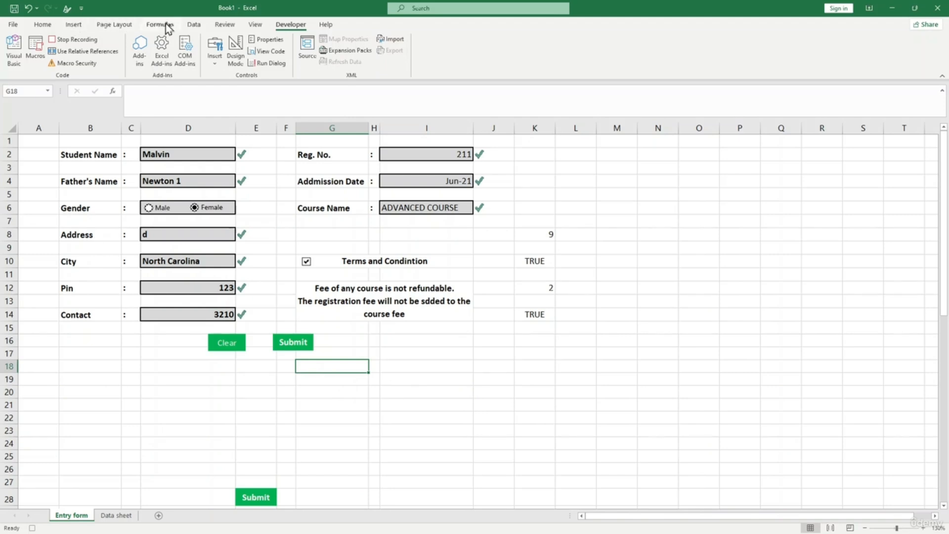
- Turn off gridlines on the Entry form sheet from the View tab
{"action": "left_click", "coordinate": [254, 25]}
{"action": "left_click", "coordinate": [115, 59]}
{"action": "left_click", "coordinate": [491, 379]}
{"action": "left_click_drag", "start_coordinate": [512, 163], "coordinate": [580, 362]}
{"action": "left_click", "coordinate": [580, 363]}
- Make the helper values in K8:L15 invisible by setting their font colour to white
{"action": "left_click_drag", "start_coordinate": [537, 236], "coordinate": [588, 338]}
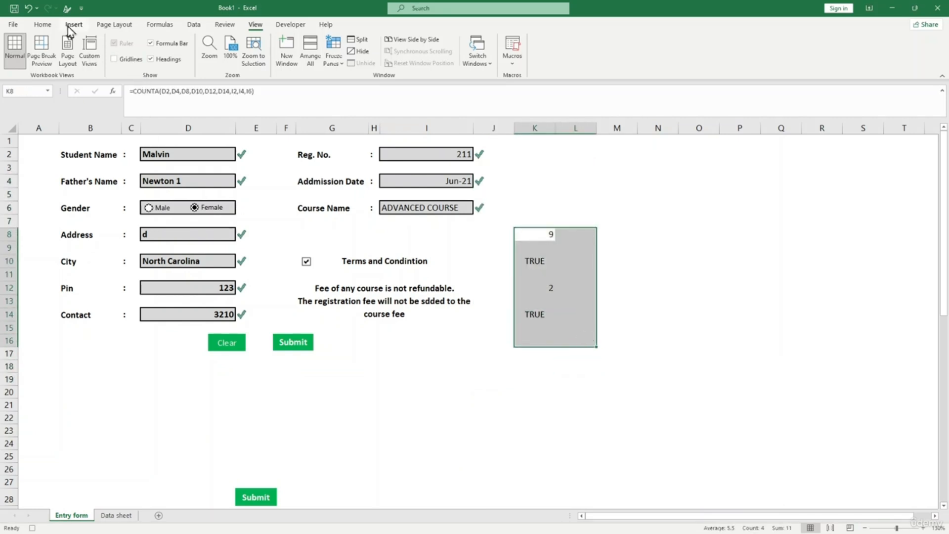
{"action": "left_click", "coordinate": [43, 25]}
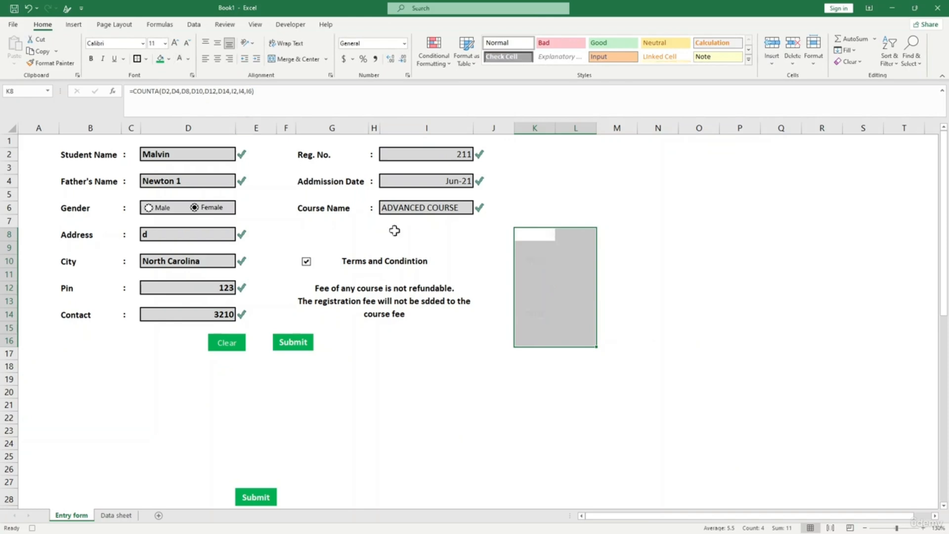
{"action": "left_click", "coordinate": [681, 368]}
{"action": "left_click_drag", "start_coordinate": [538, 234], "coordinate": [568, 330]}
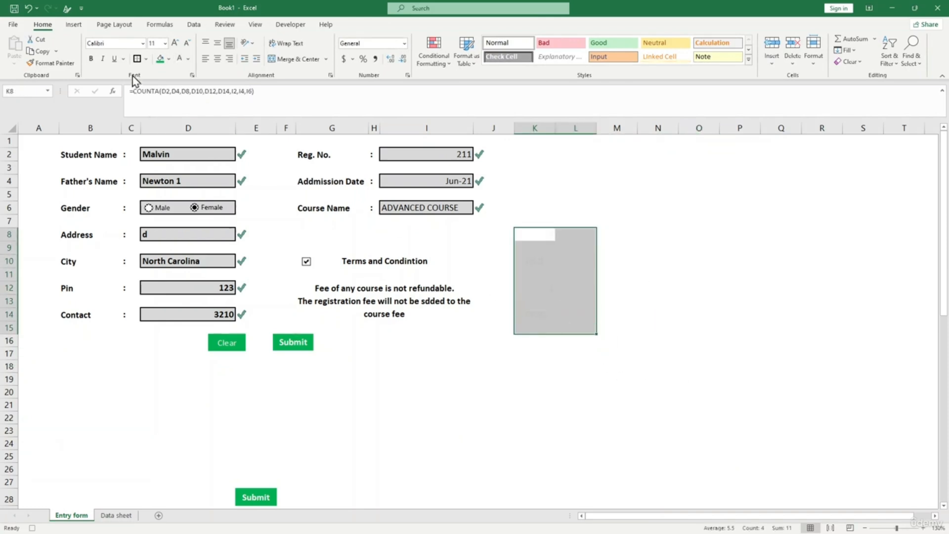
{"action": "left_click", "coordinate": [188, 59]}
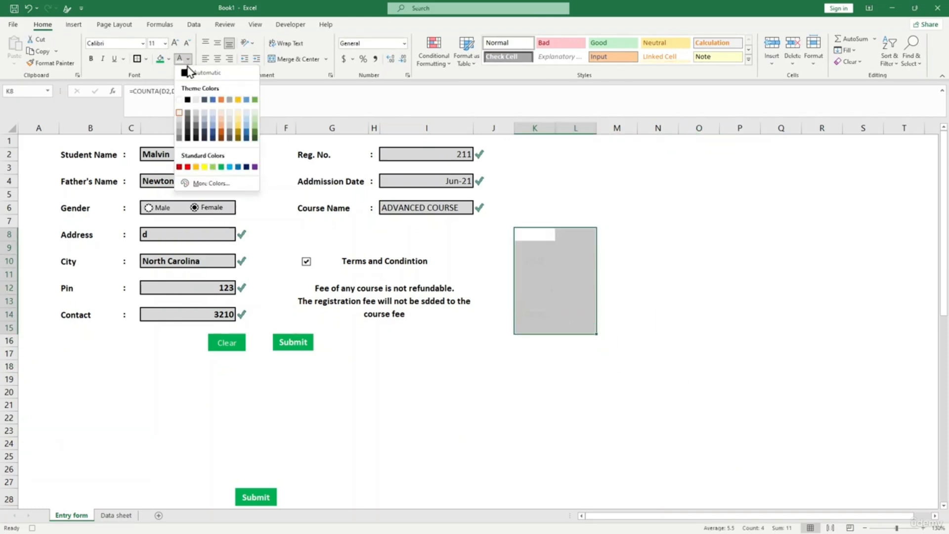
{"action": "left_click", "coordinate": [181, 101]}
{"action": "left_click", "coordinate": [692, 301]}
{"action": "left_click", "coordinate": [534, 391]}
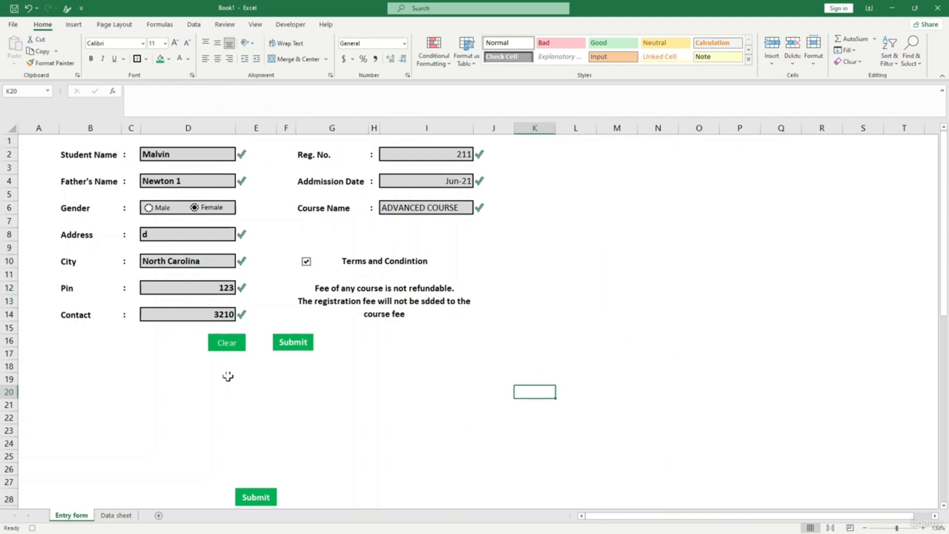
- Hide rows 23 to 30 holding the extra buttons, undoing an accidental row-height change
{"action": "left_click", "coordinate": [316, 366]}
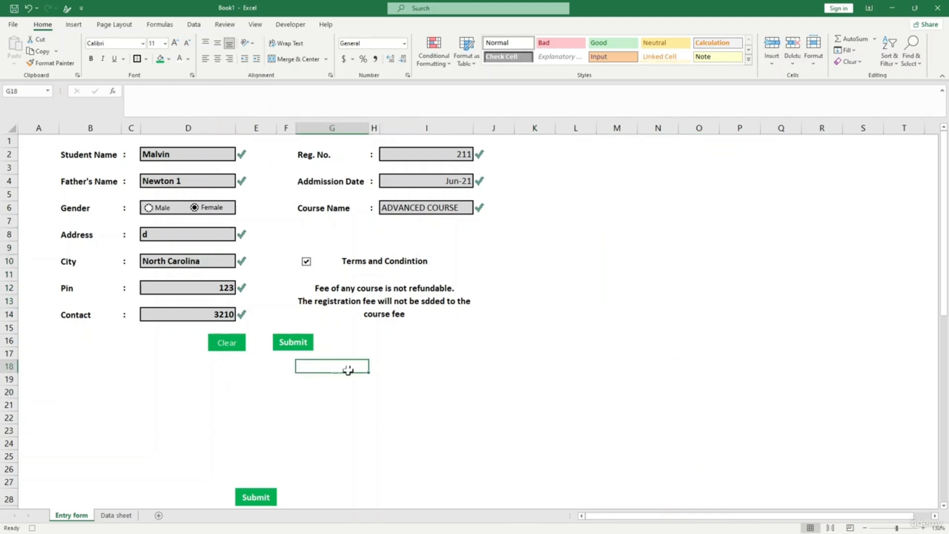
{"action": "left_click", "coordinate": [227, 313]}
{"action": "left_click", "coordinate": [321, 430]}
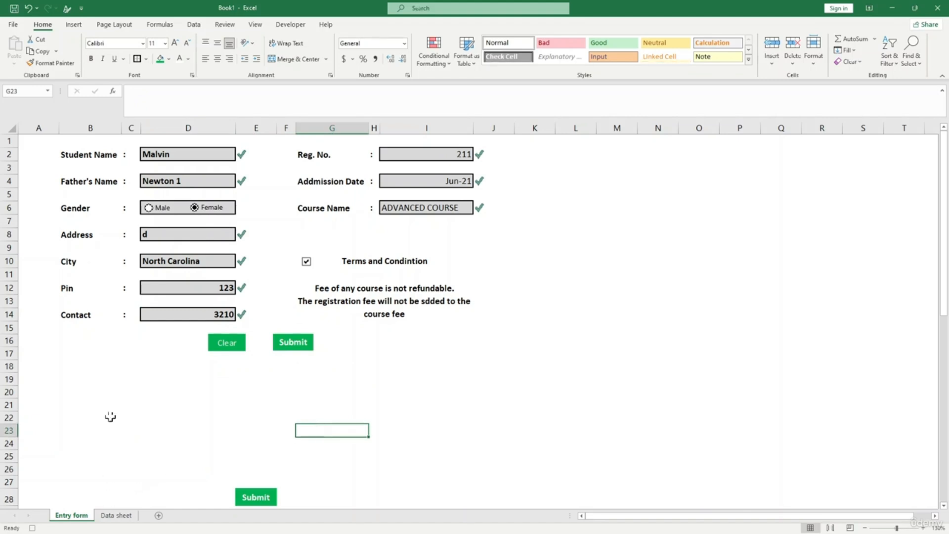
{"action": "scroll", "coordinate": [98, 397], "scroll_direction": "down", "scroll_amount": 3}
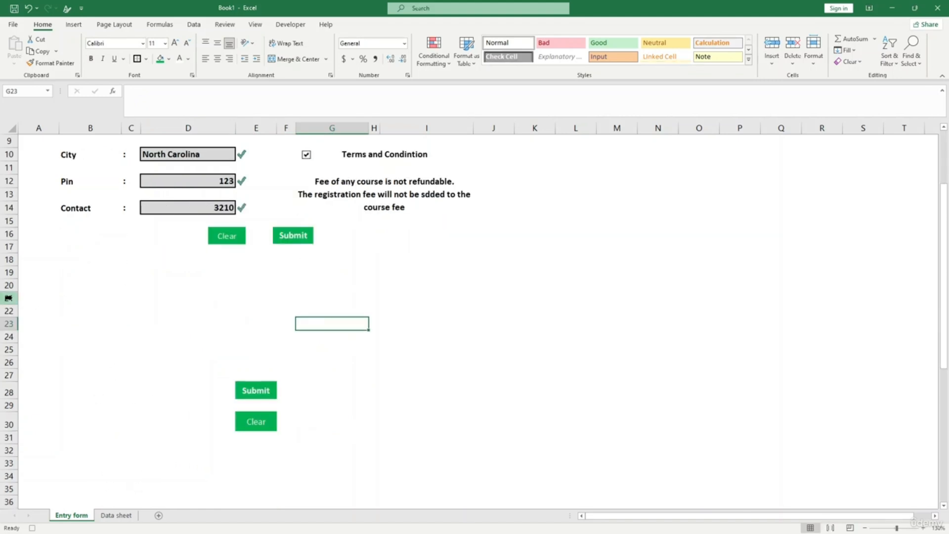
{"action": "left_click_drag", "start_coordinate": [12, 317], "coordinate": [4, 394]}
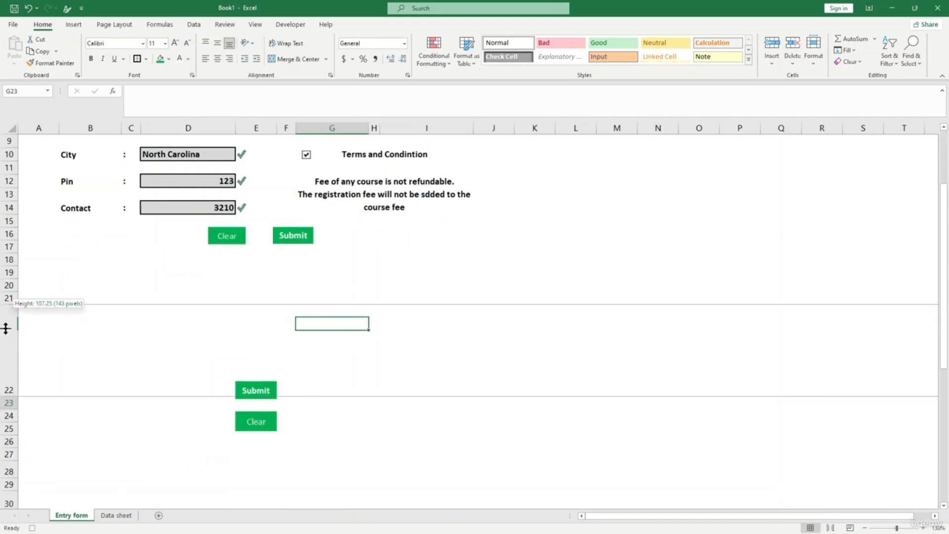
{"action": "key", "text": "ctrl+z"}
{"action": "left_click_drag", "start_coordinate": [9, 324], "coordinate": [8, 428]}
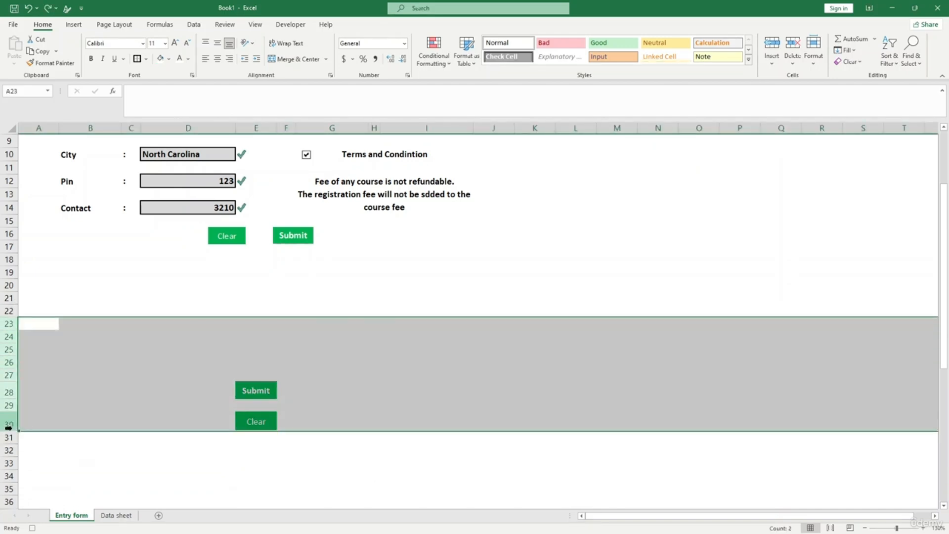
{"action": "right_click", "coordinate": [9, 428]}
{"action": "left_click", "coordinate": [9, 403]}
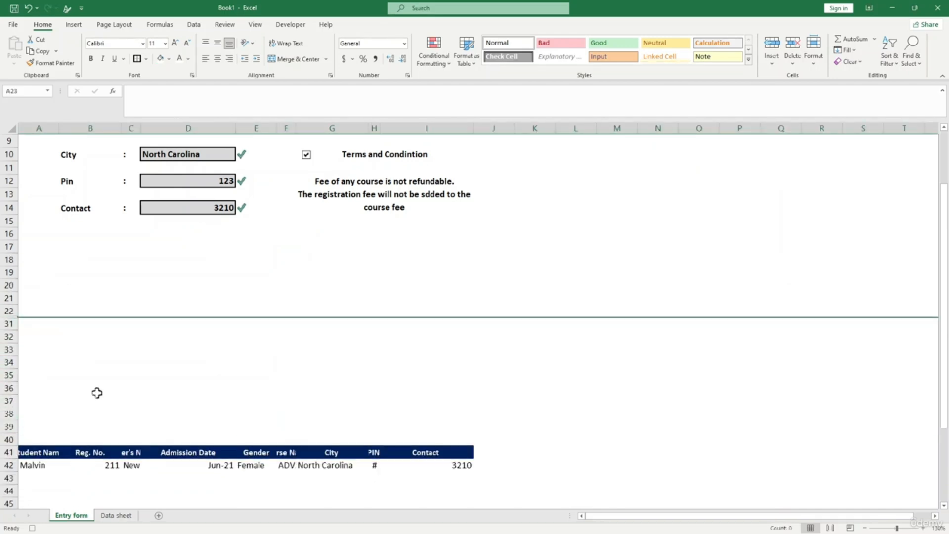
{"action": "left_click", "coordinate": [315, 364]}
- Hide rows 39 to 43 holding the record copy
{"action": "scroll", "coordinate": [46, 386], "scroll_direction": "down", "scroll_amount": 1}
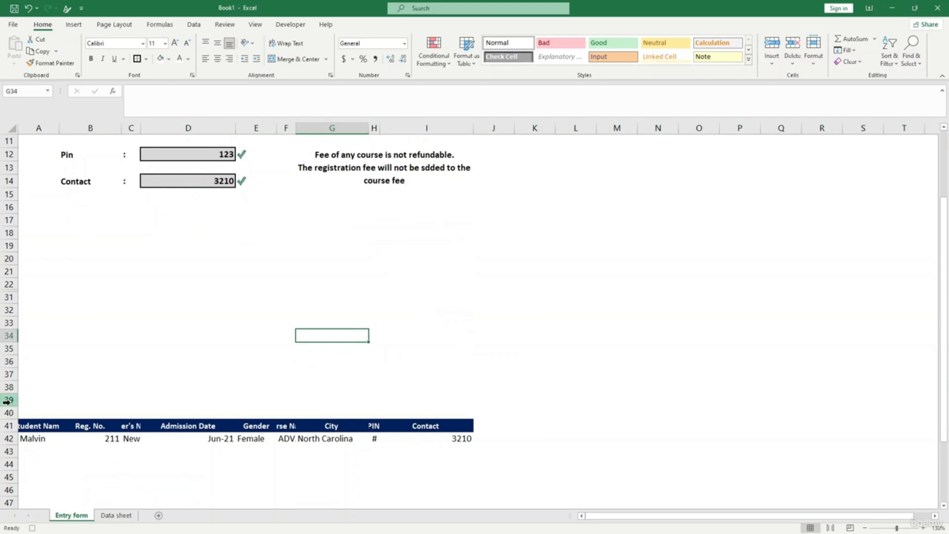
{"action": "left_click_drag", "start_coordinate": [7, 401], "coordinate": [9, 450]}
{"action": "right_click", "coordinate": [8, 448]}
{"action": "left_click", "coordinate": [32, 419]}
{"action": "left_click", "coordinate": [519, 400]}
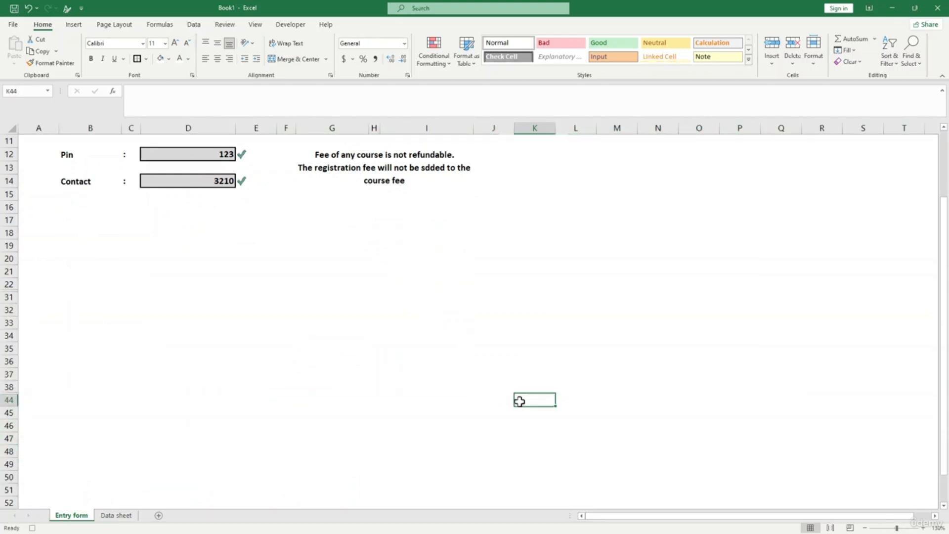
{"action": "scroll", "coordinate": [428, 302], "scroll_direction": "up", "scroll_amount": 4}
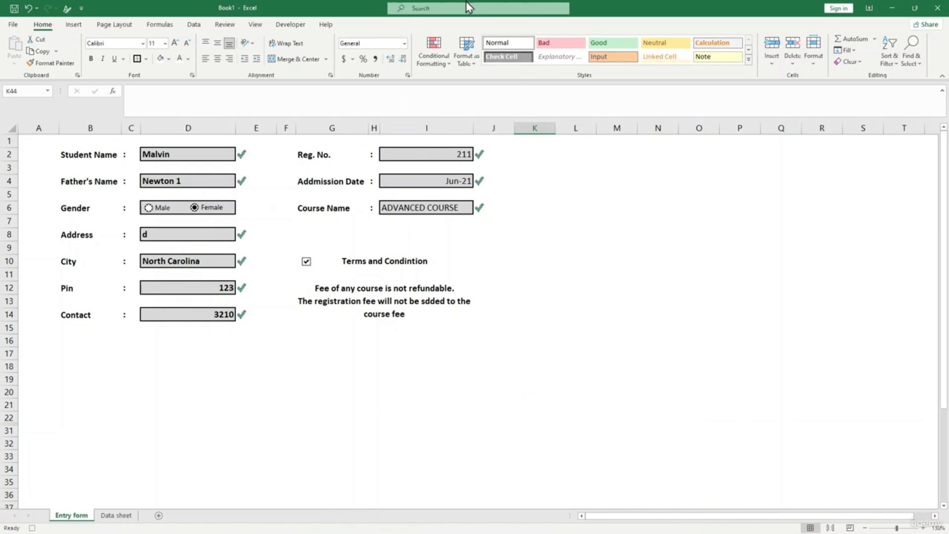
- Check the new student's record in Data sheet row 2, then return to the Entry form
{"action": "left_click", "coordinate": [116, 515]}
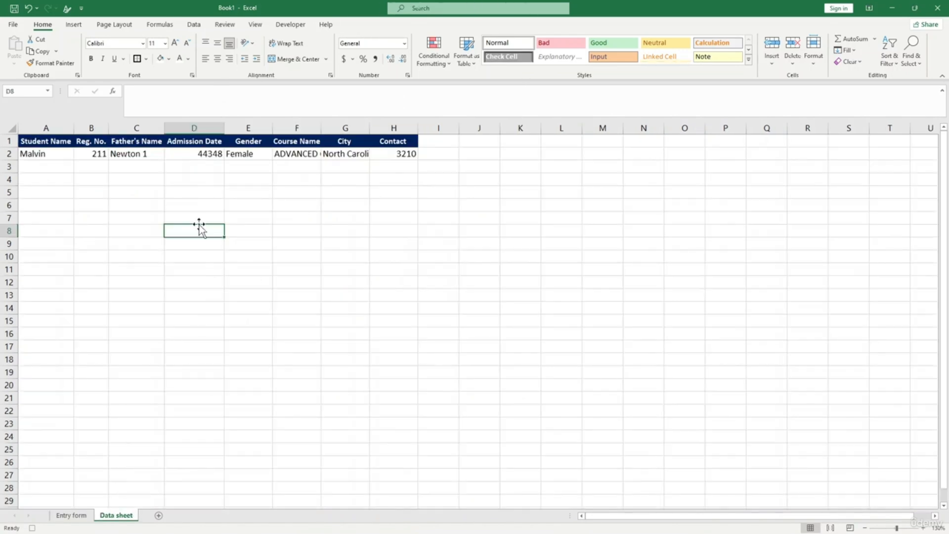
{"action": "left_click", "coordinate": [160, 315]}
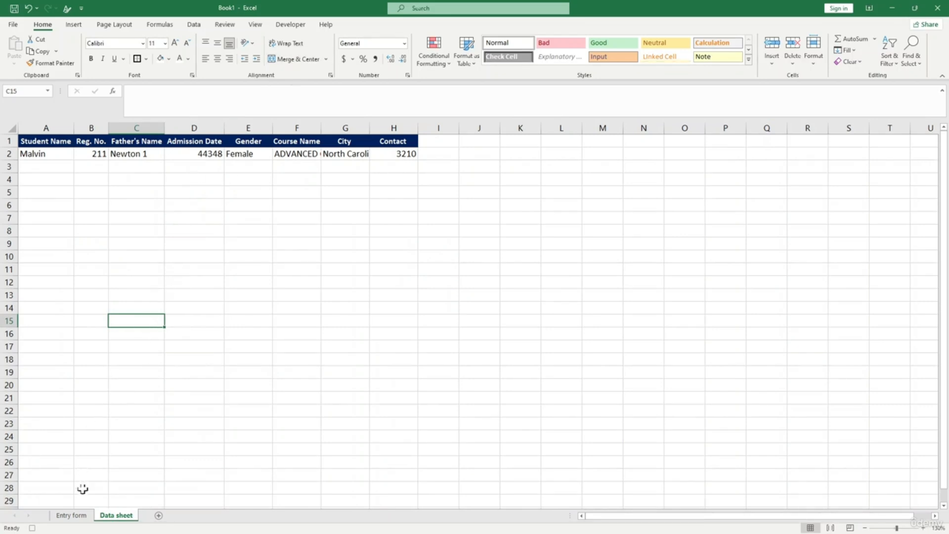
{"action": "left_click", "coordinate": [74, 516]}
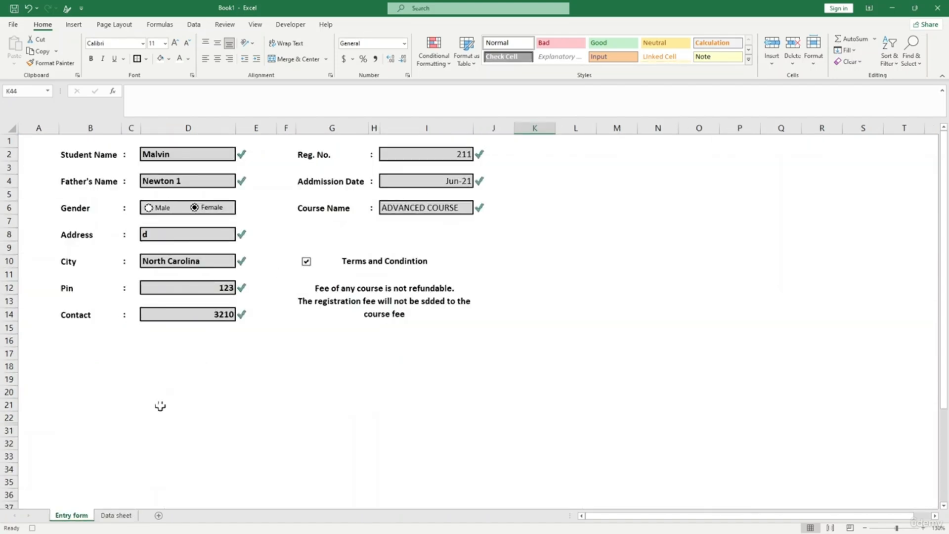
{"action": "left_click", "coordinate": [304, 428]}
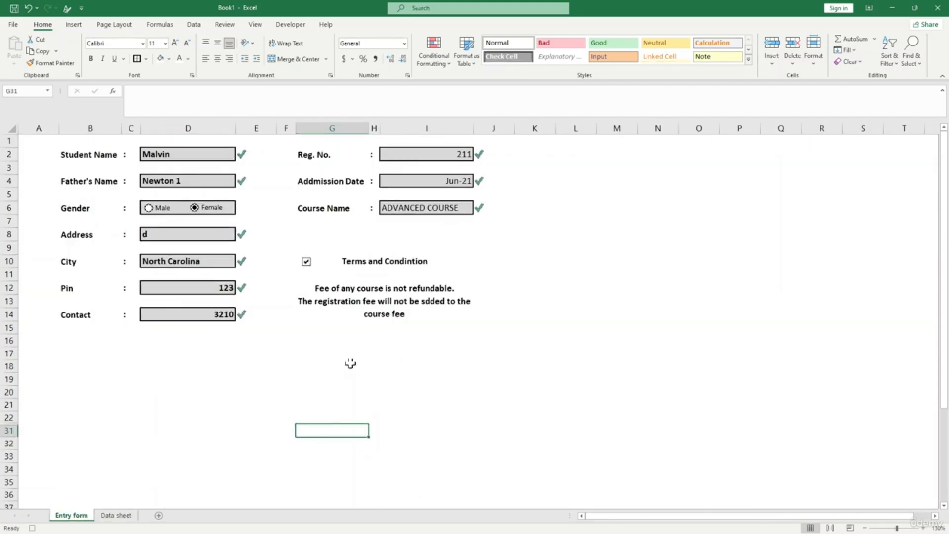